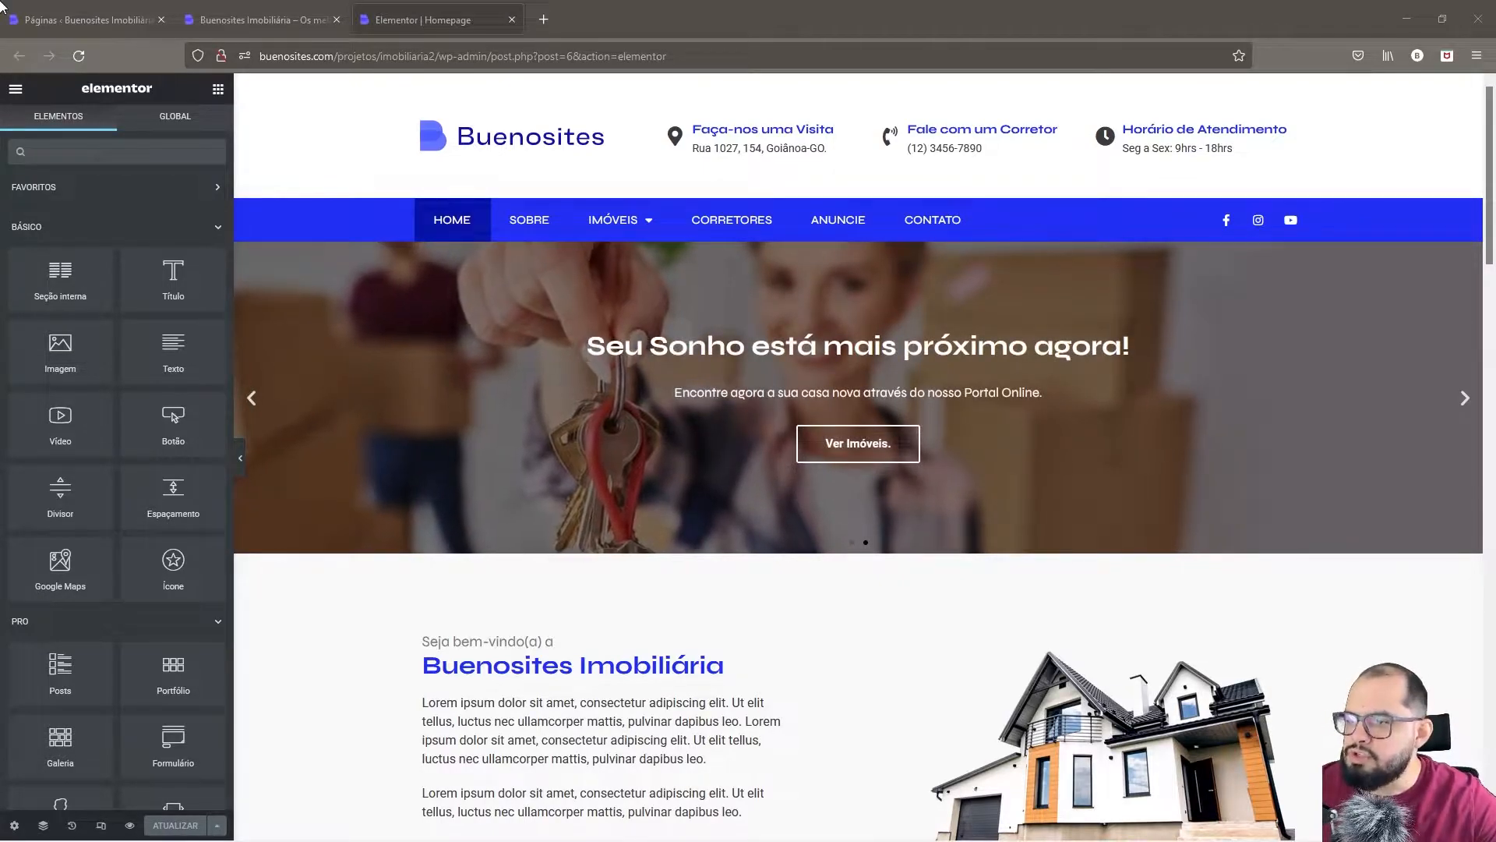
- Review the published real estate homepage, from the banner slides down to the Imóveis listings
left_click(230, 24)
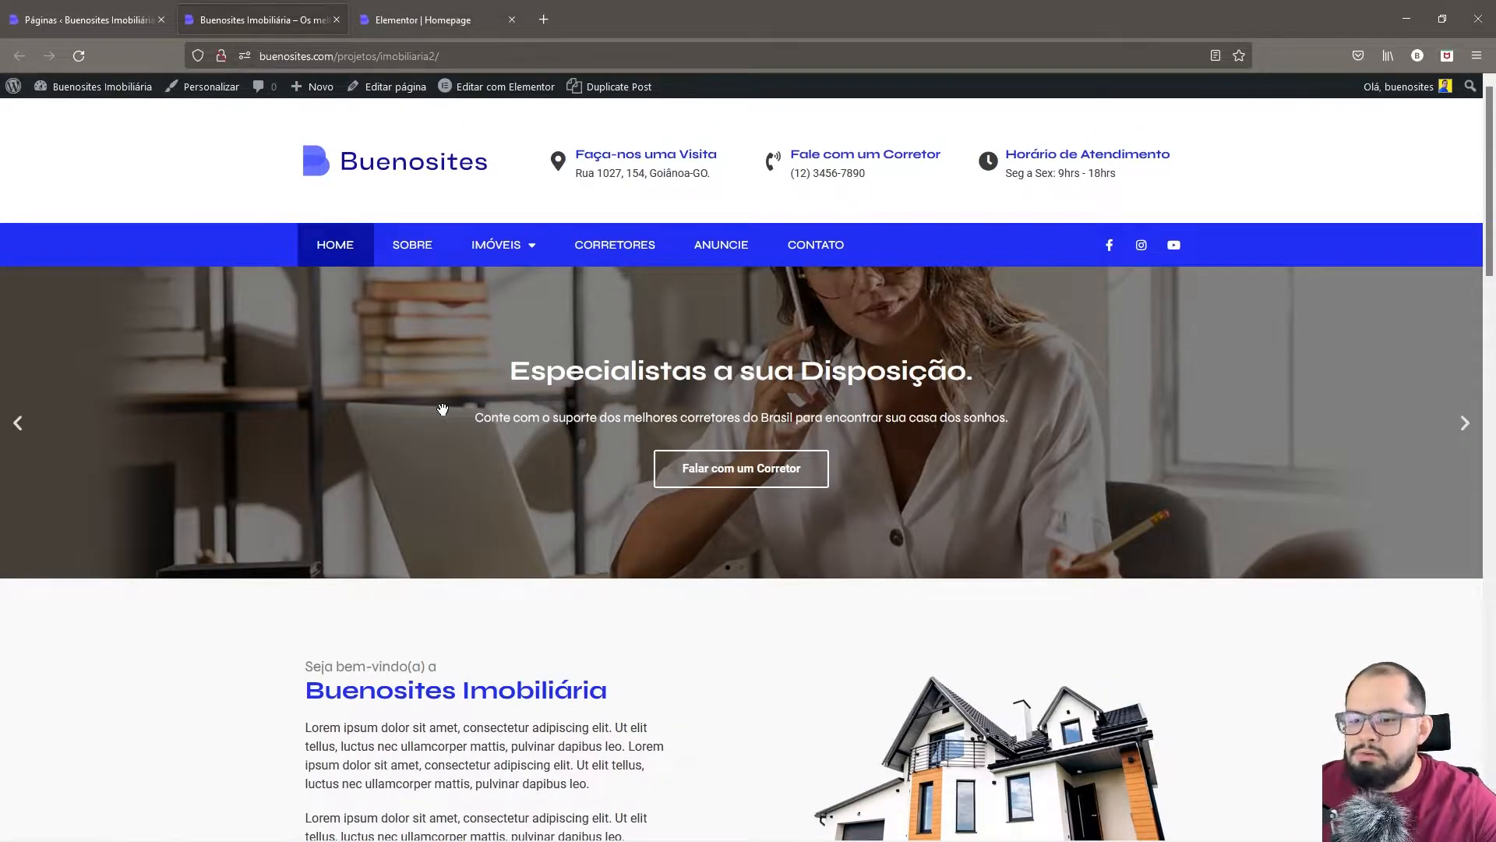
scroll(443, 409, "down", 5)
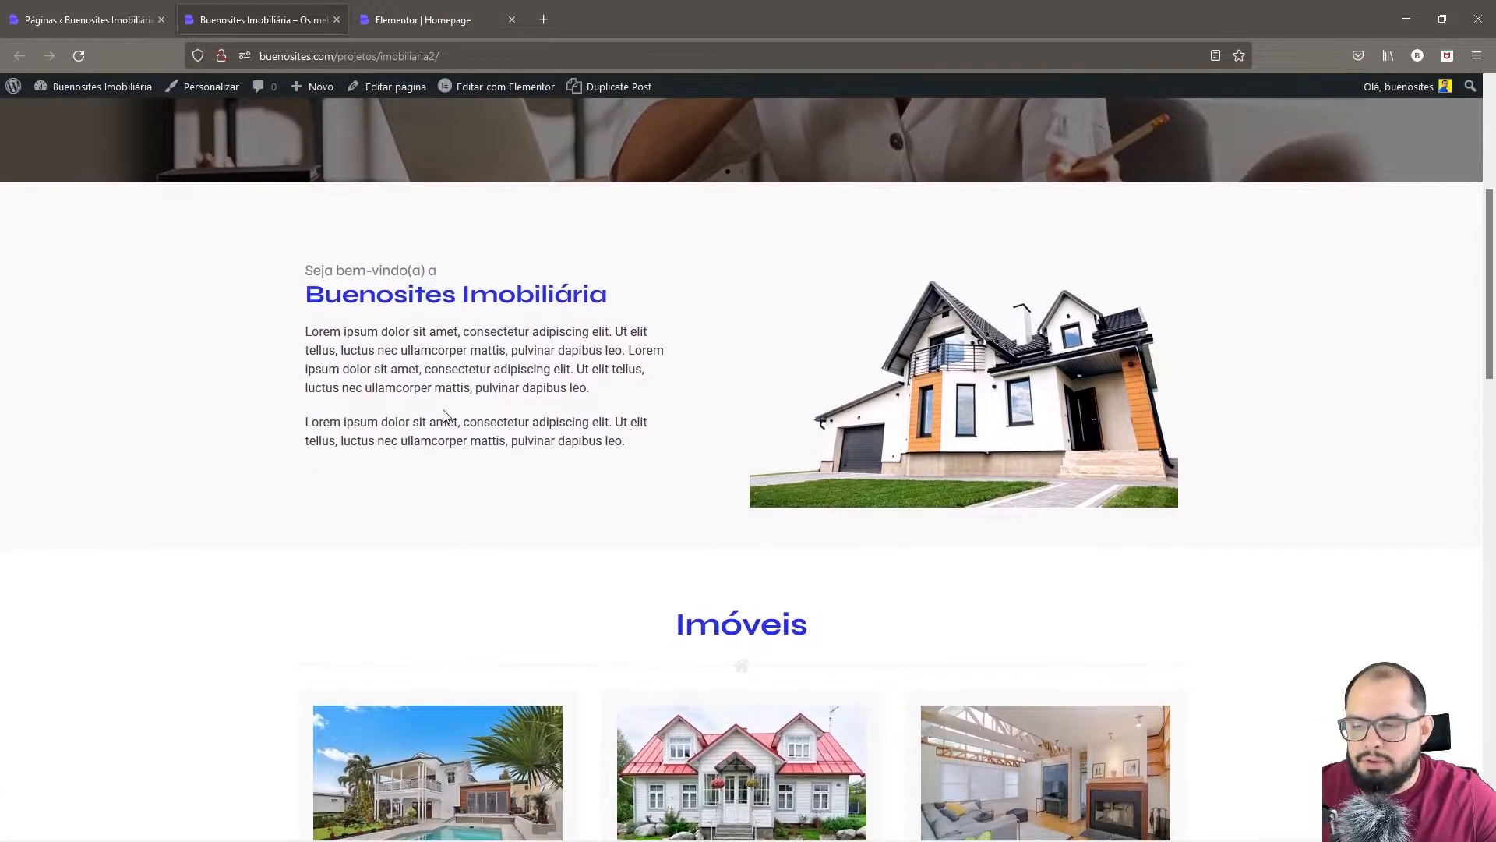
scroll(443, 416, "down", 5)
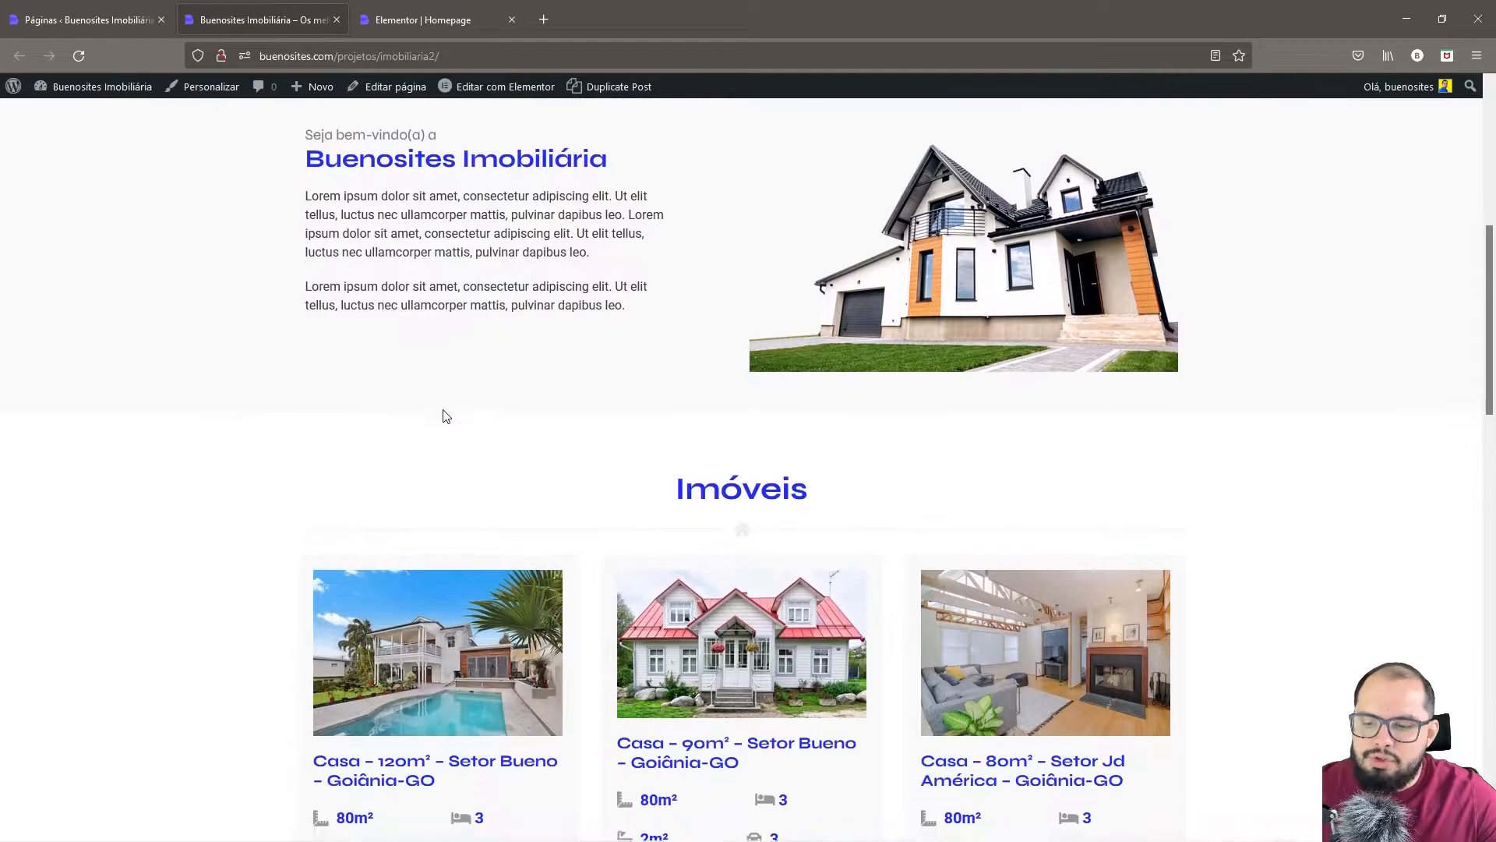
scroll(442, 409, "down", 1)
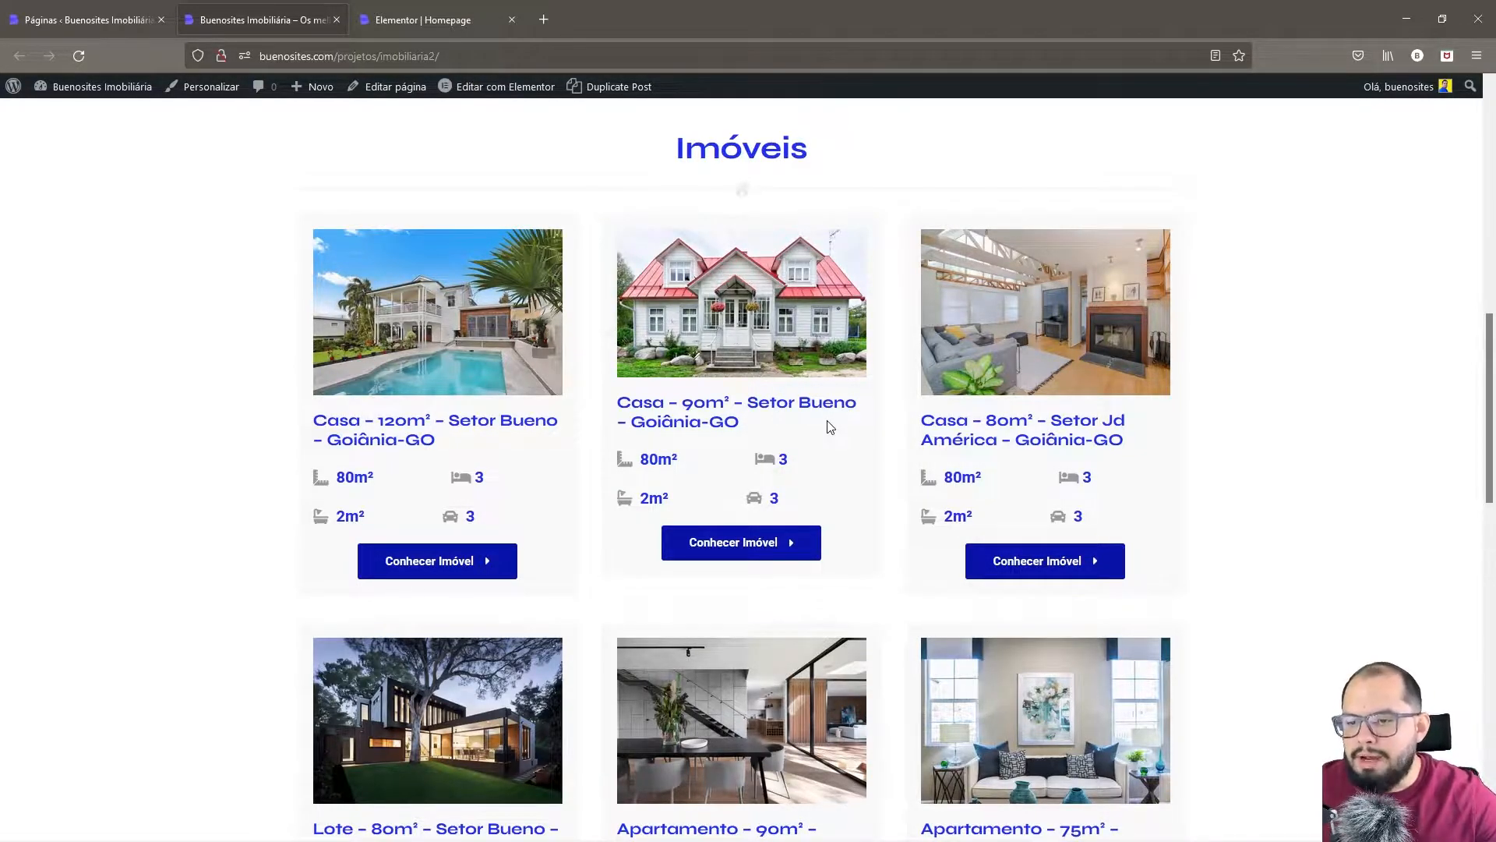
scroll(830, 426, "up", 10)
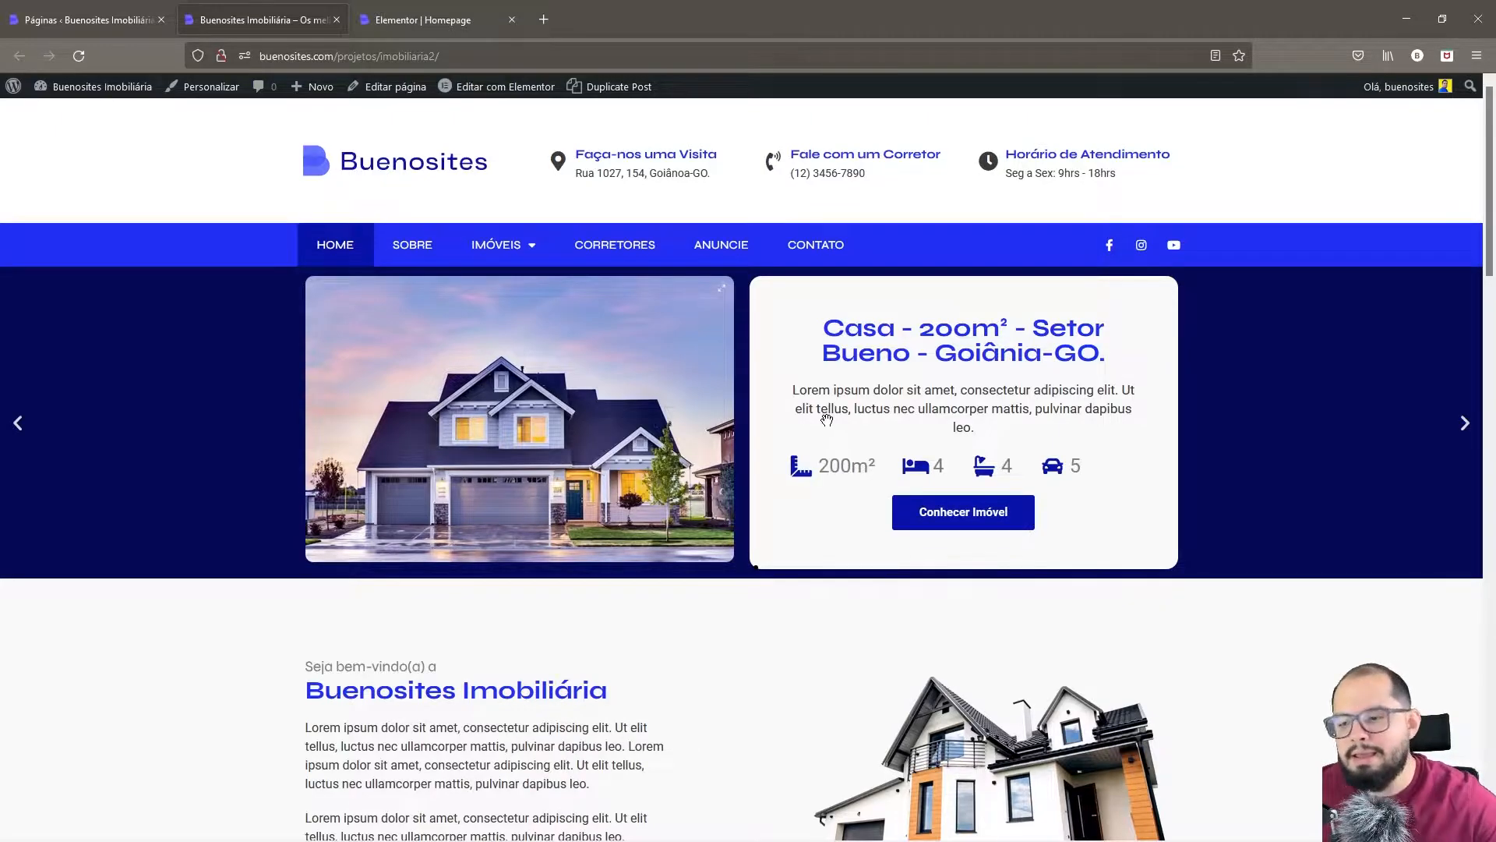
left_click(1466, 427)
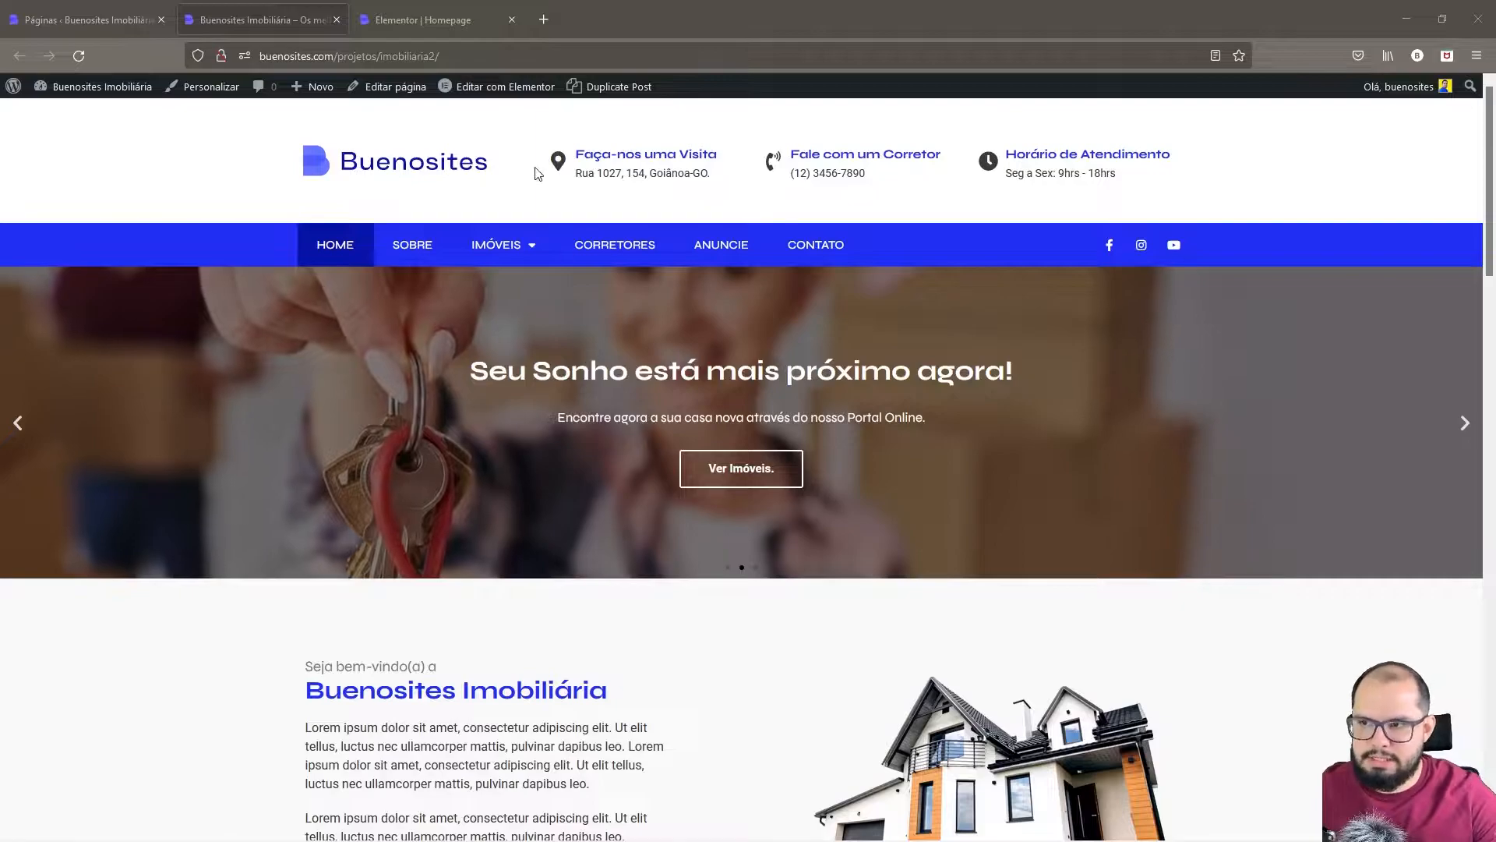
- In the Elementor editor of the homepage, open the layout settings of the "Buenosites Imobiliária" welcome section
left_click(448, 26)
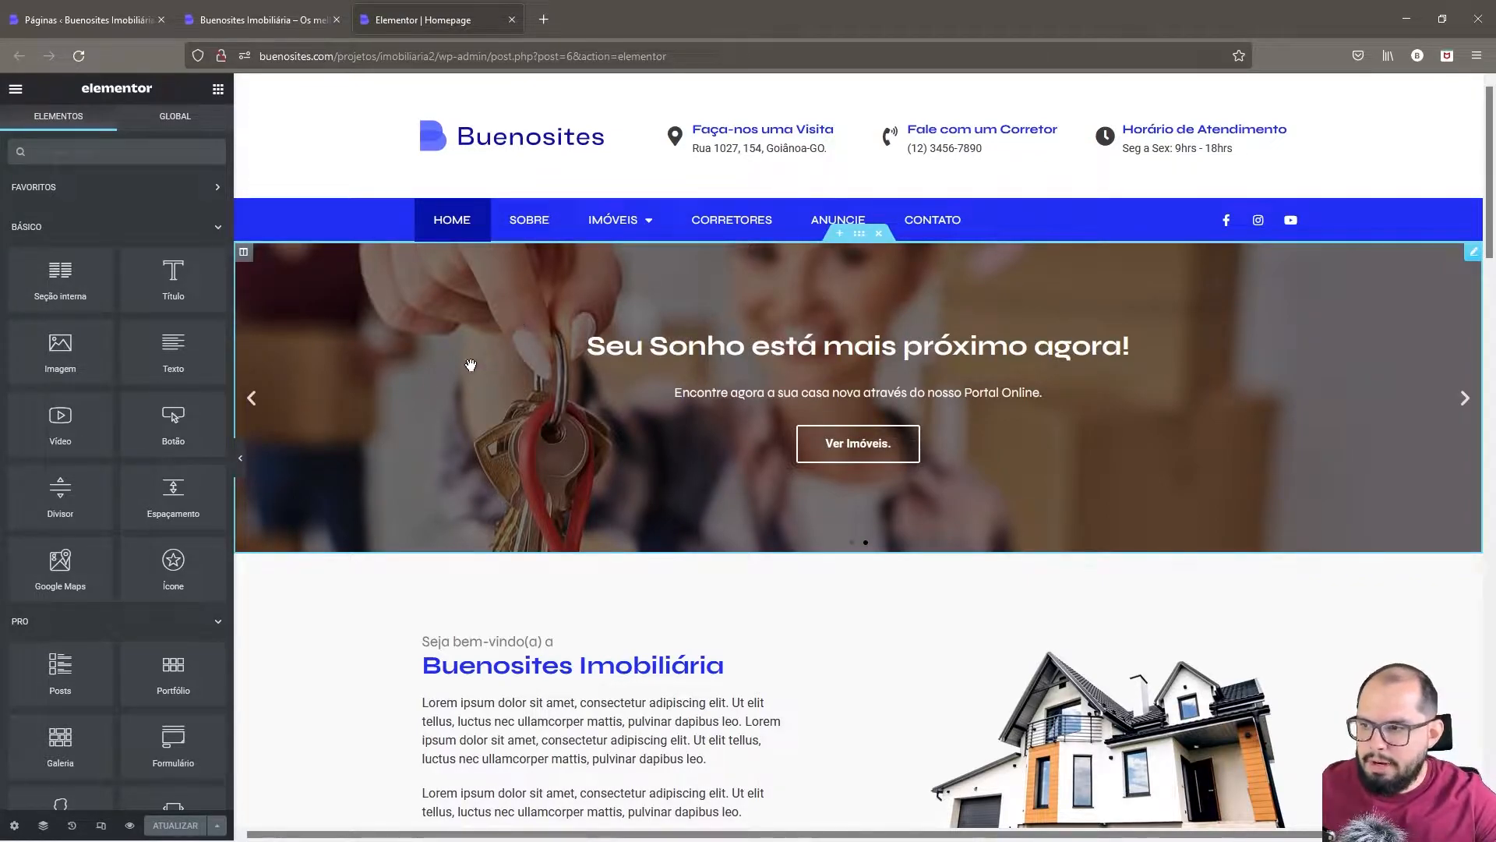
left_click(17, 89)
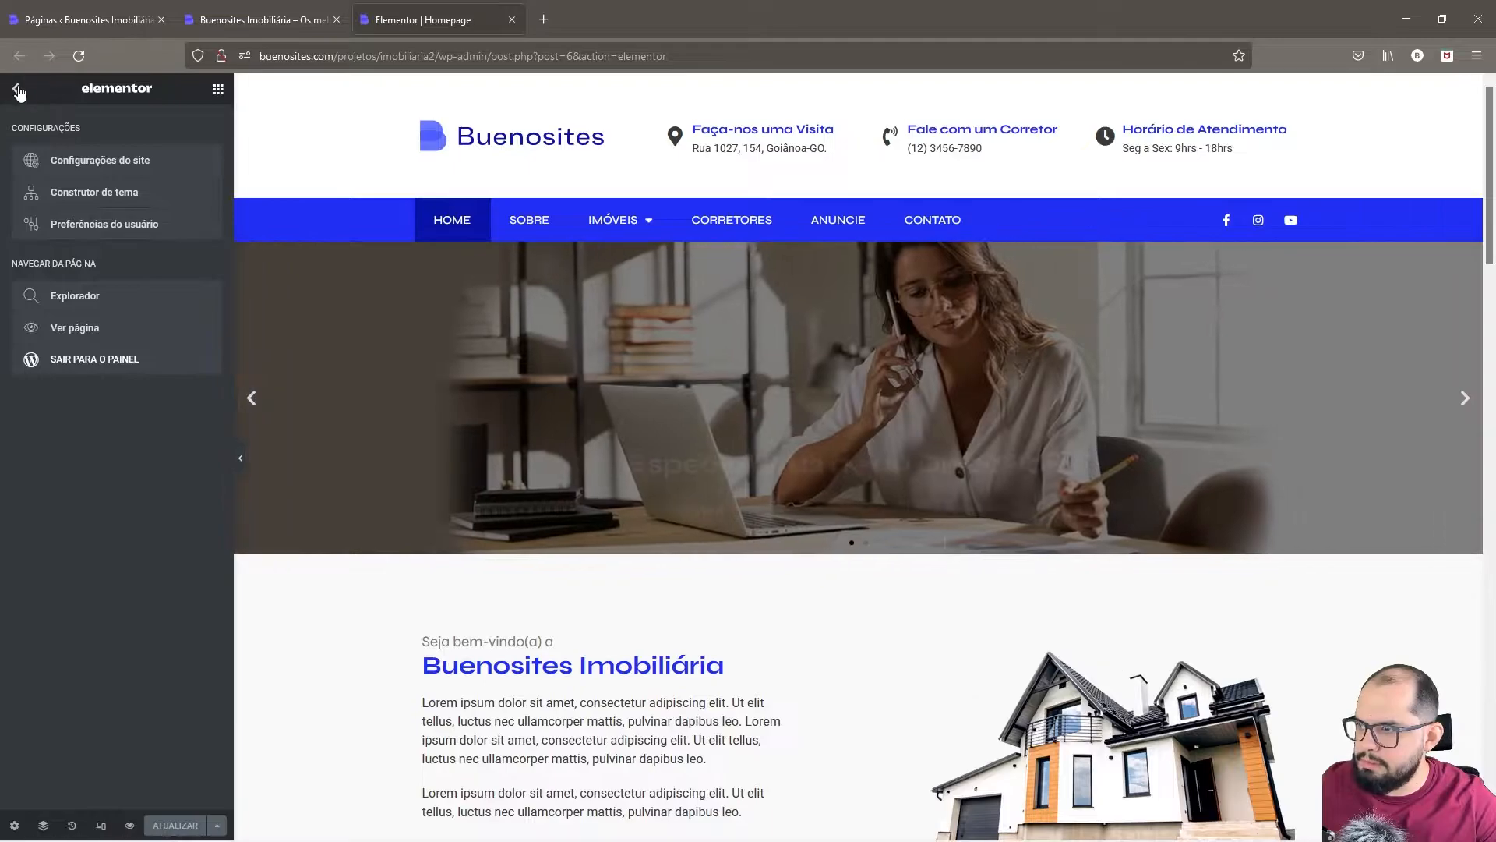
left_click(17, 91)
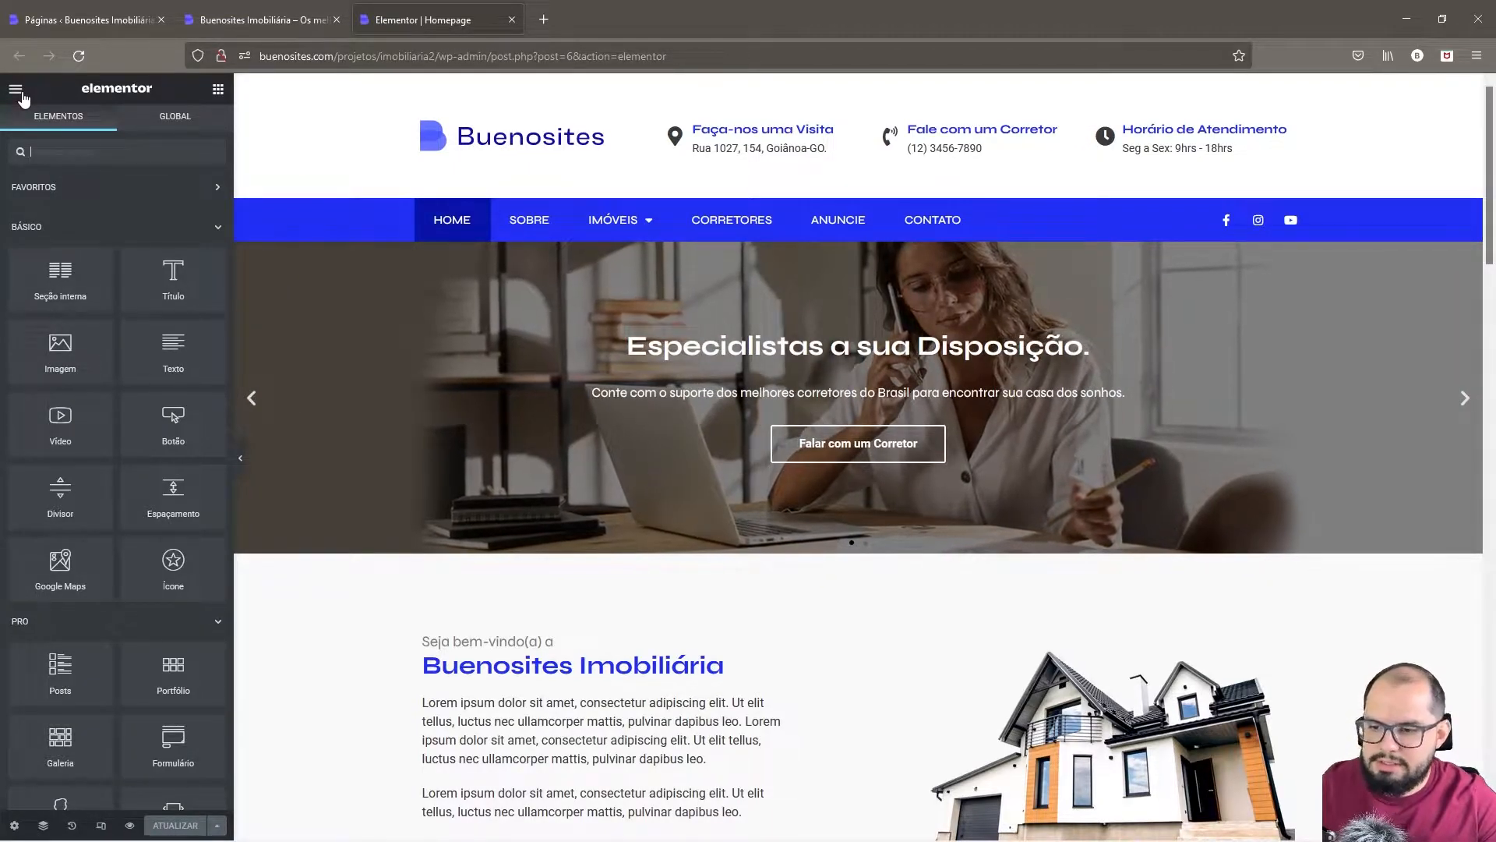
scroll(871, 460, "down", 2)
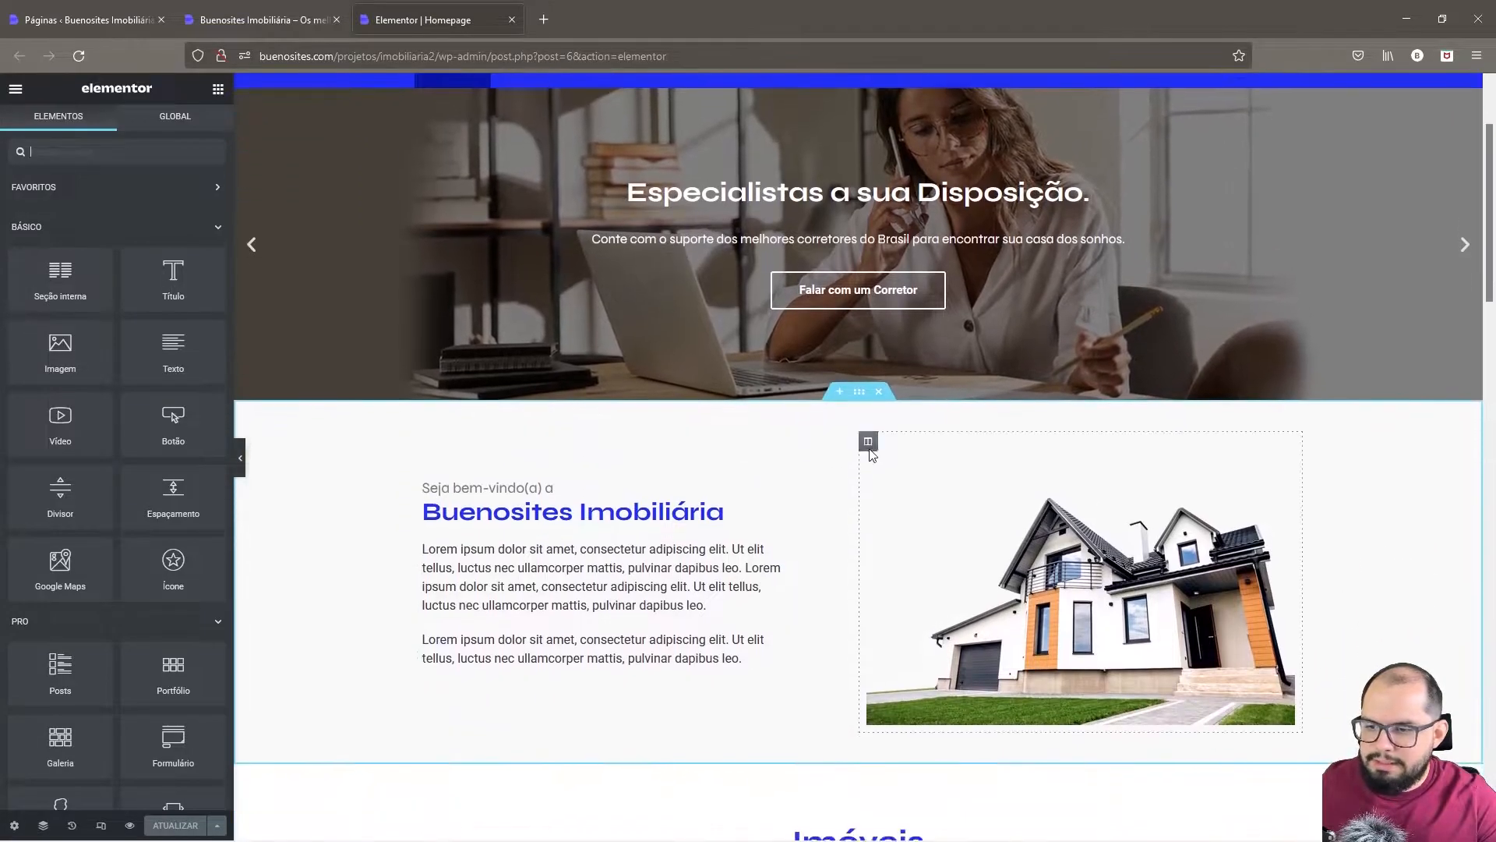
right_click(858, 385)
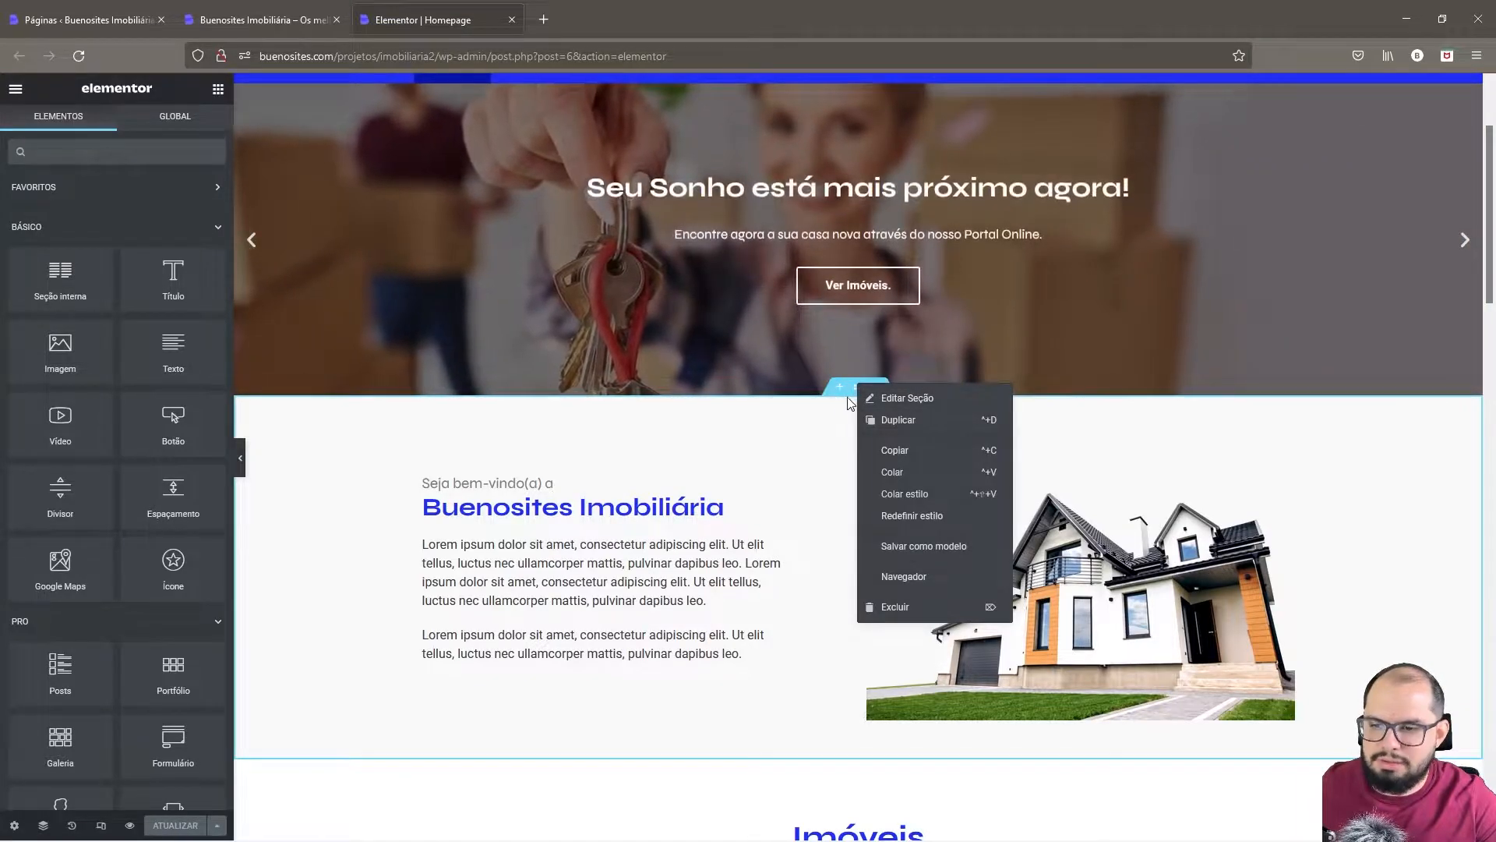
left_click(910, 406)
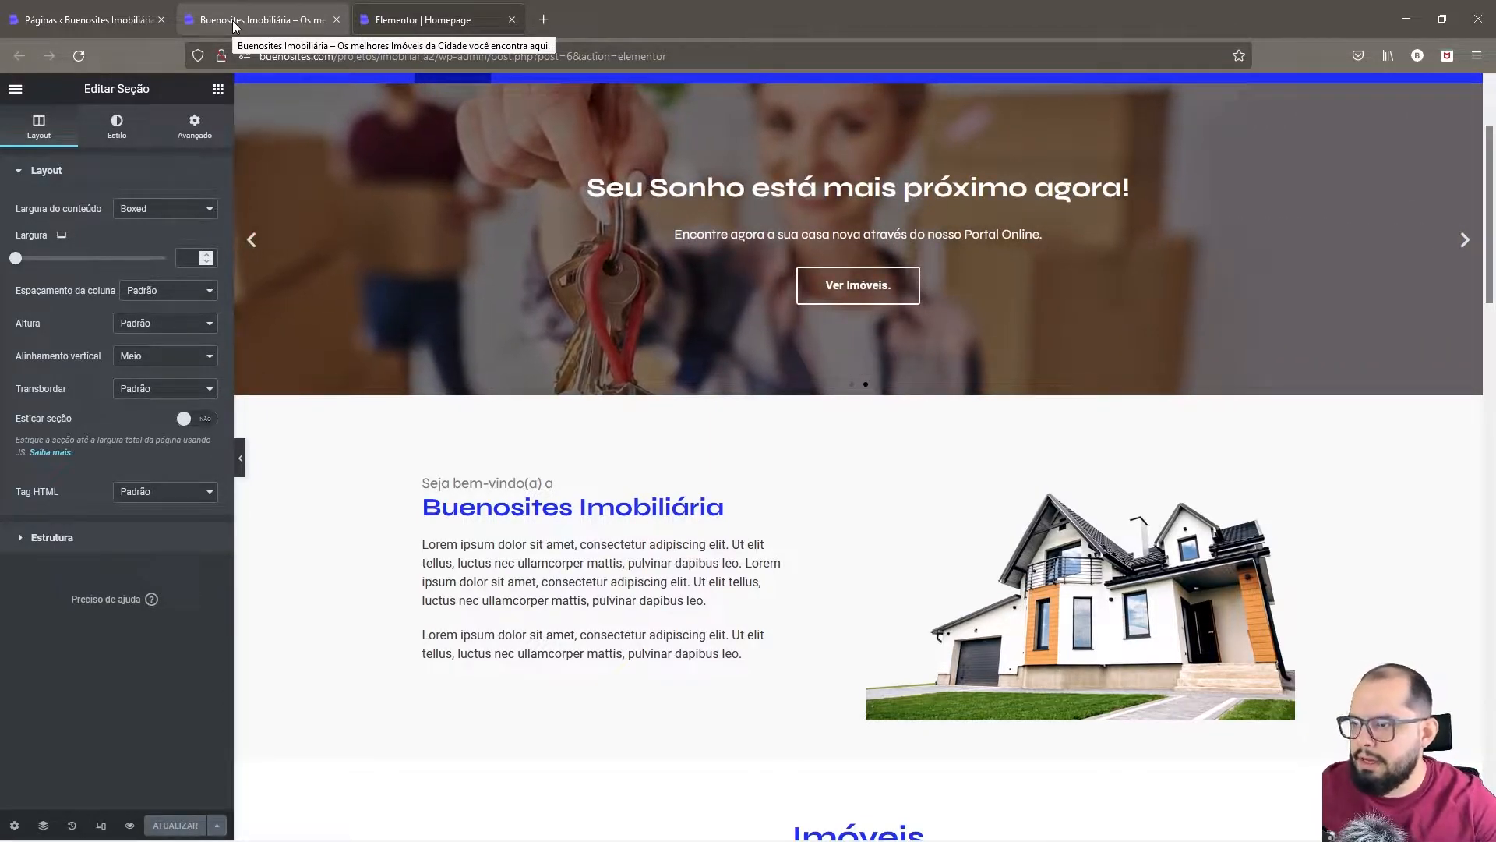
- Go to the Experimentos settings of Elementor in the WordPress admin and find the Flexbox Container experiment
left_click(234, 26)
left_click(101, 19)
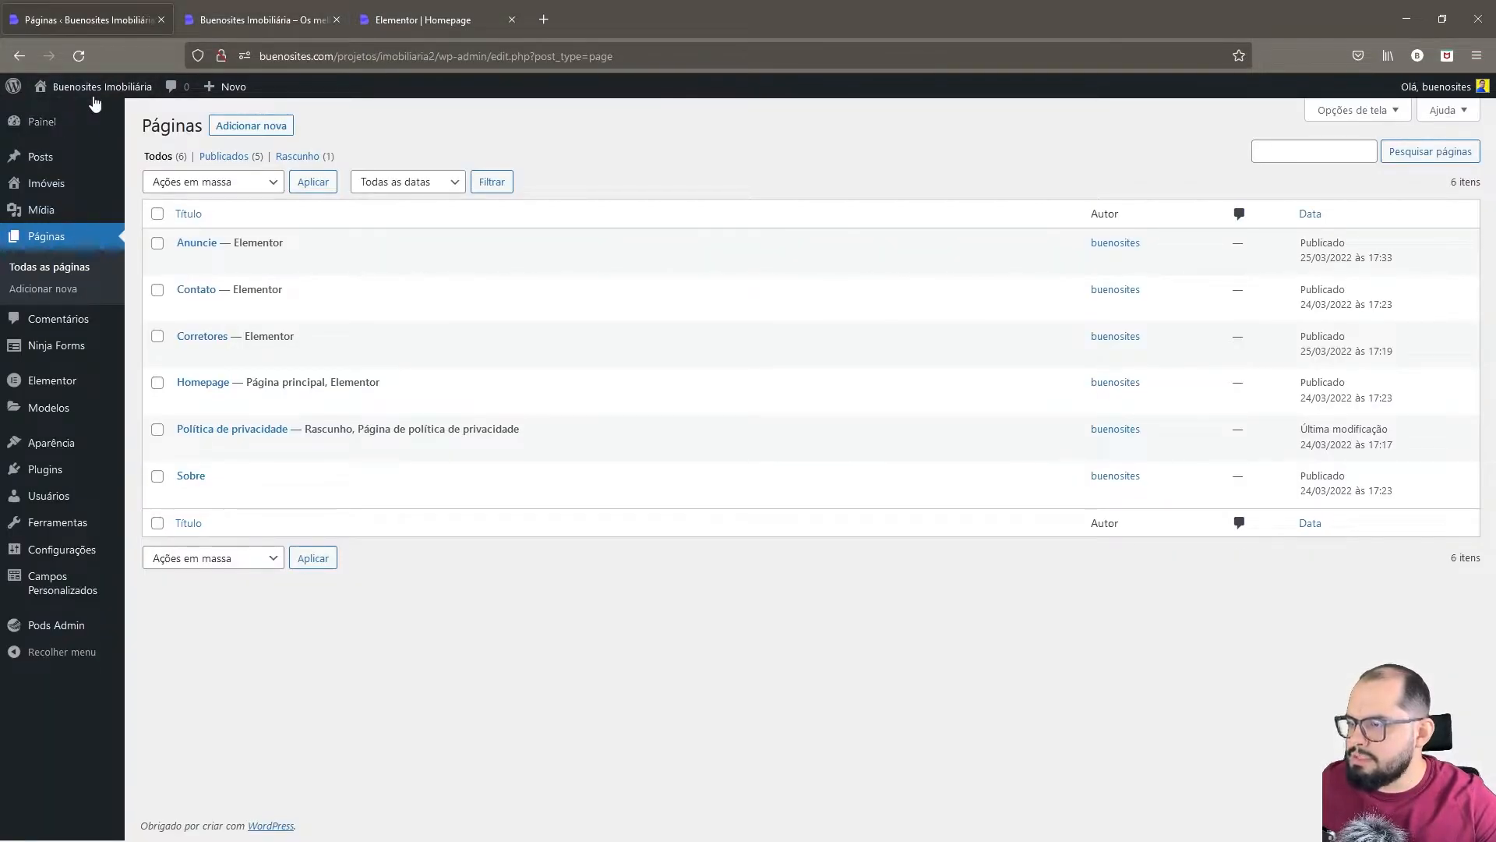
mouse_move(49, 387)
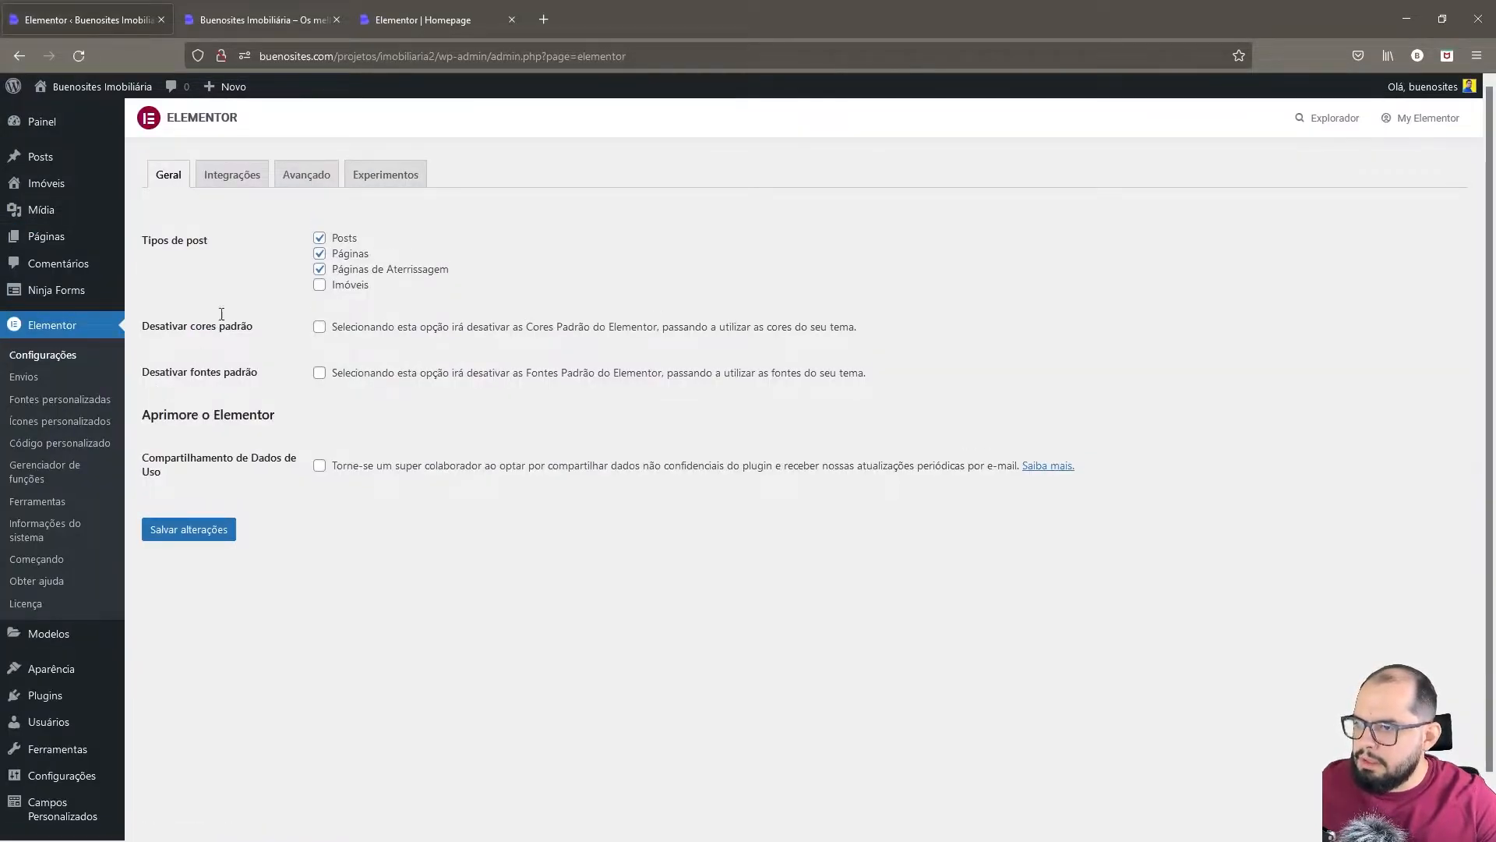
left_click(381, 180)
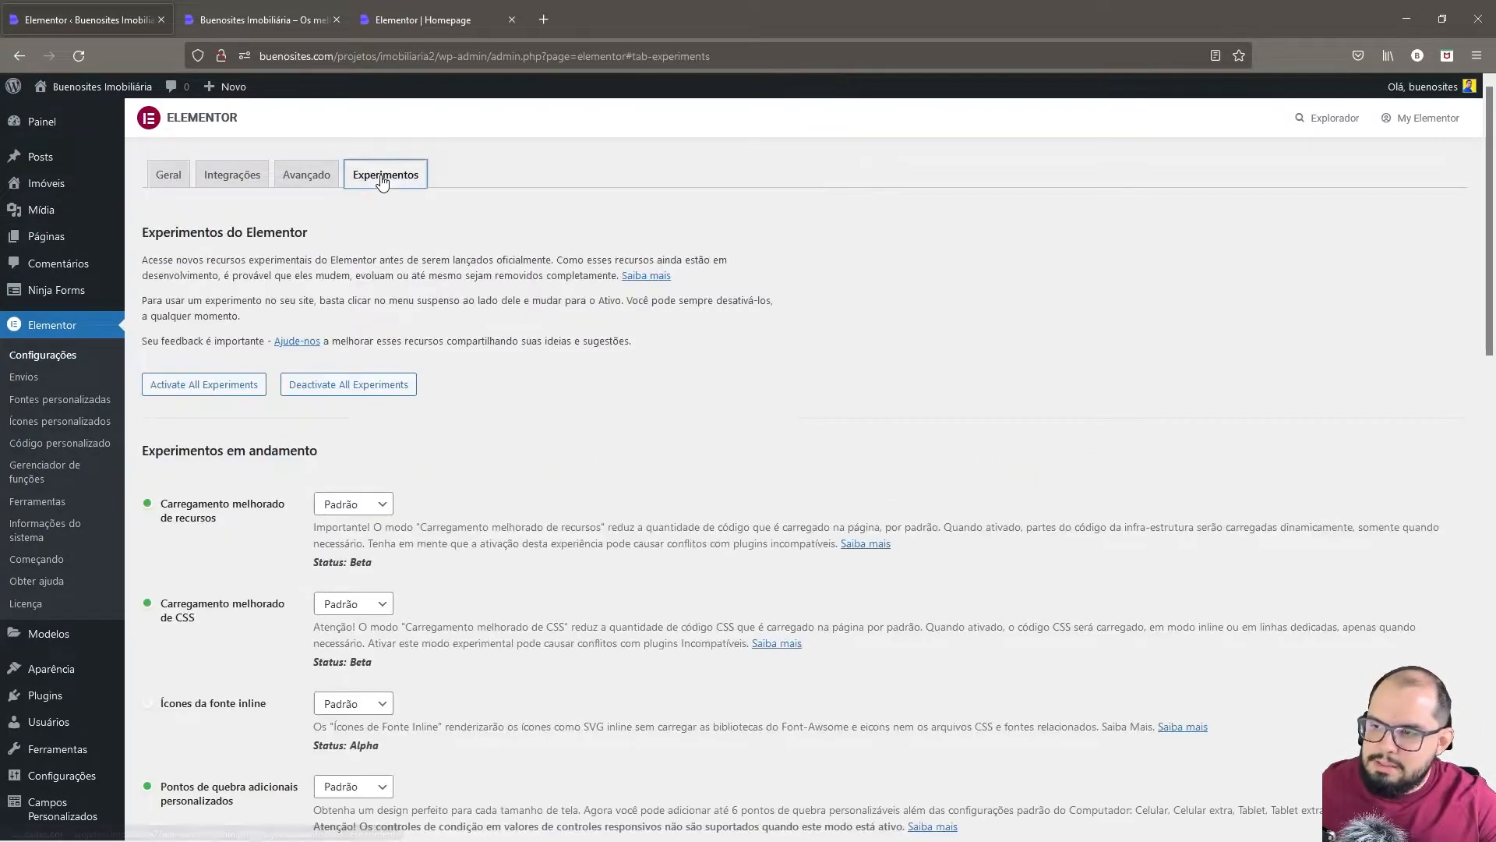
scroll(541, 376, "down", 3)
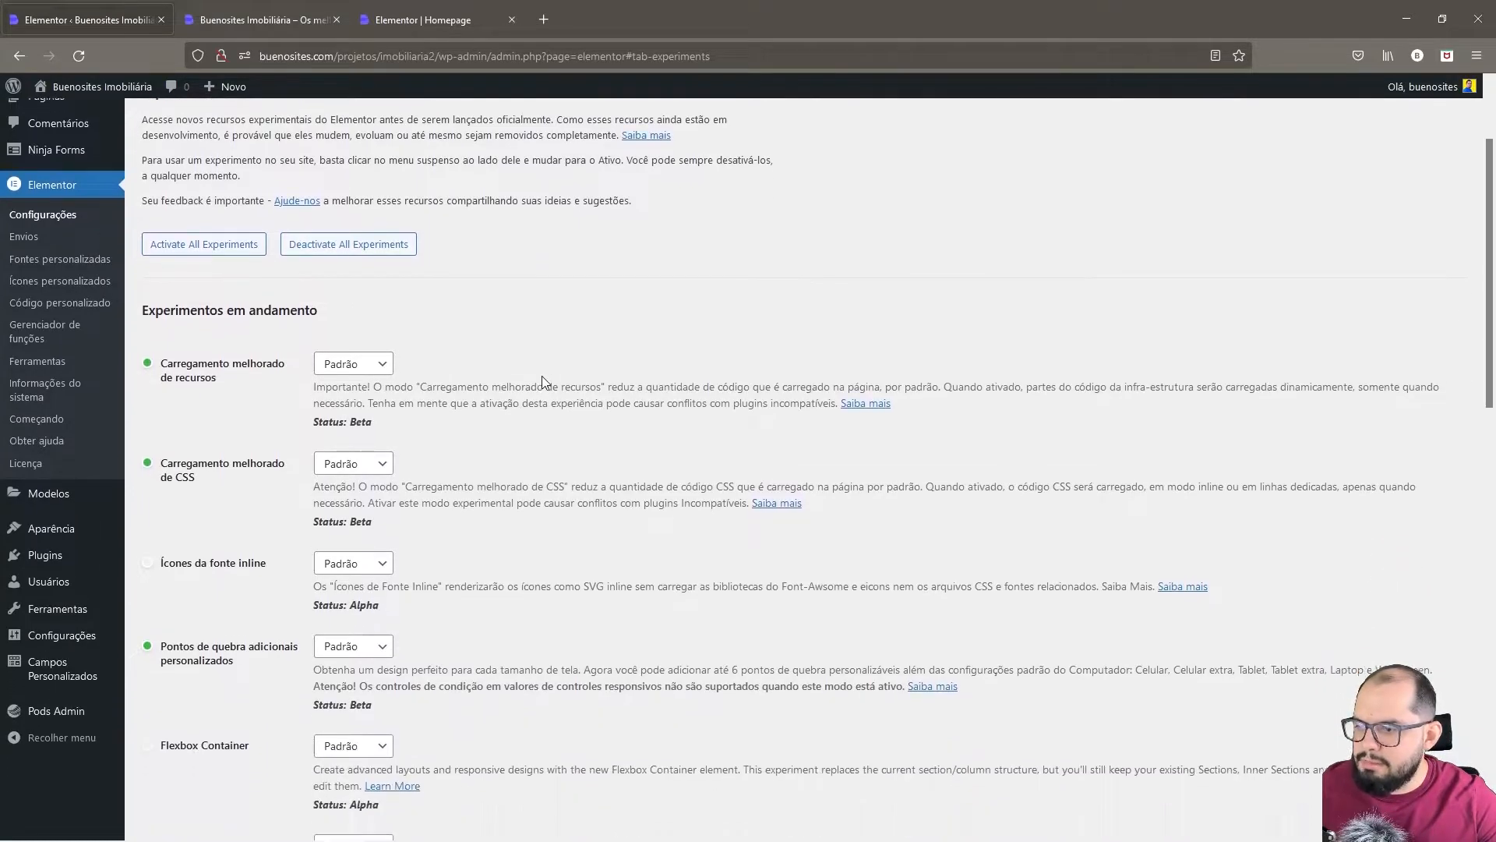
scroll(519, 415, "down", 2)
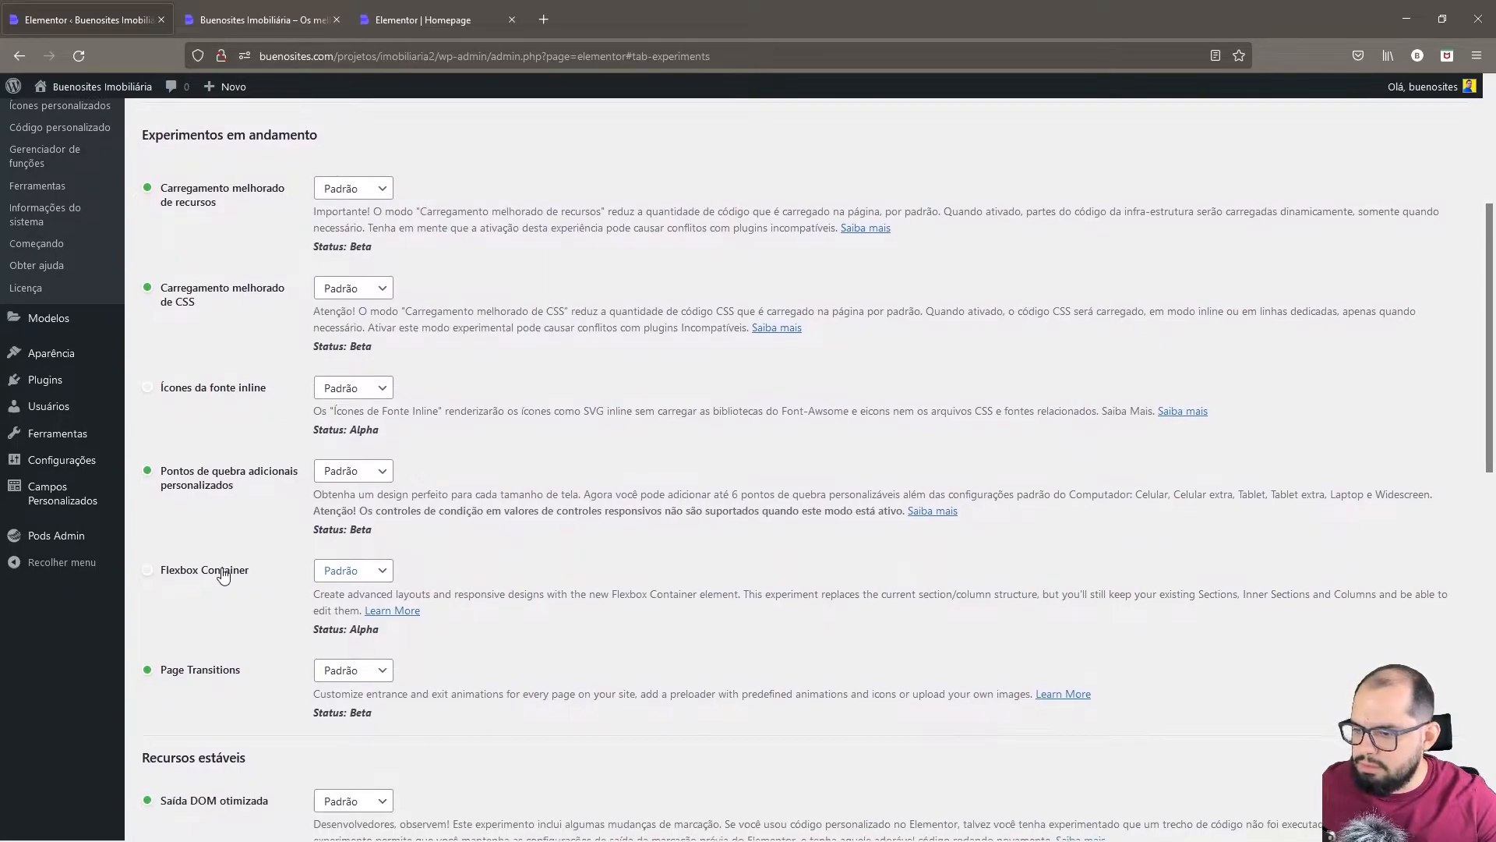
- Set the Flexbox Container experiment to Ativo, save the changes and check its entry in the list
left_click(343, 570)
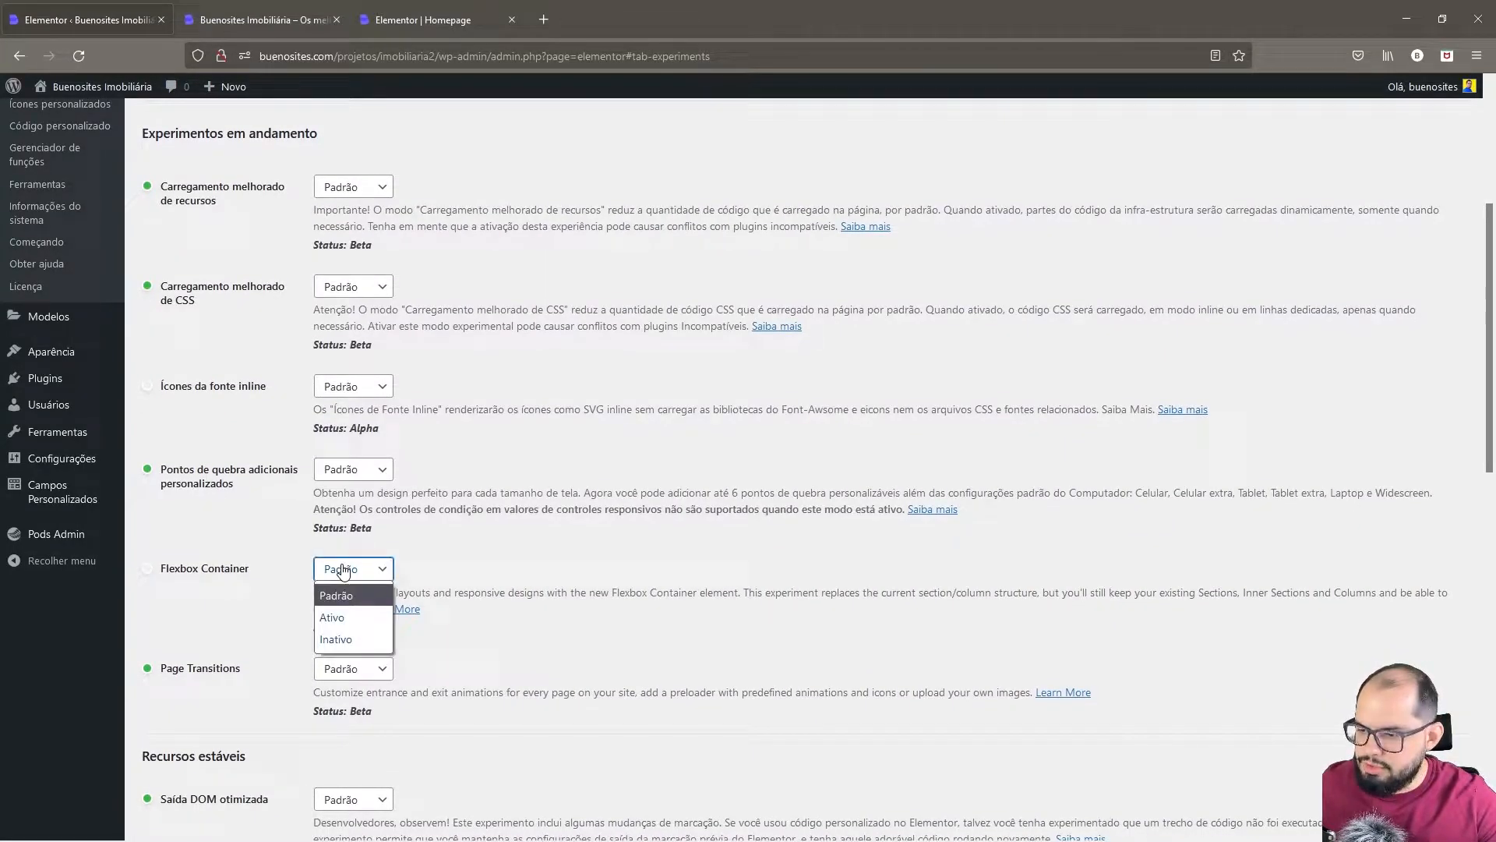
left_click(343, 624)
scroll(483, 618, "down", 12)
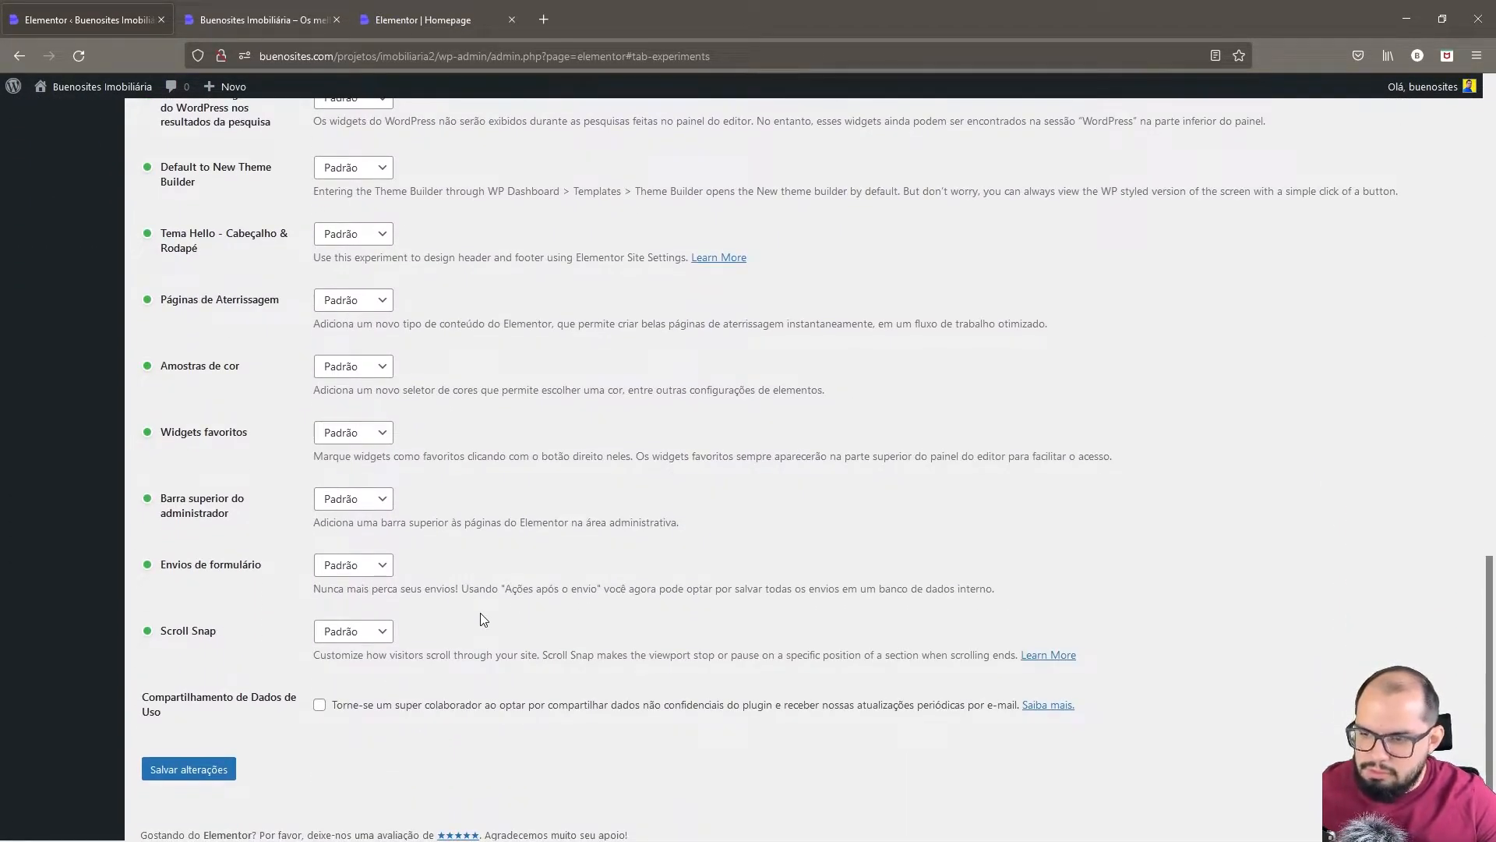
left_click(189, 770)
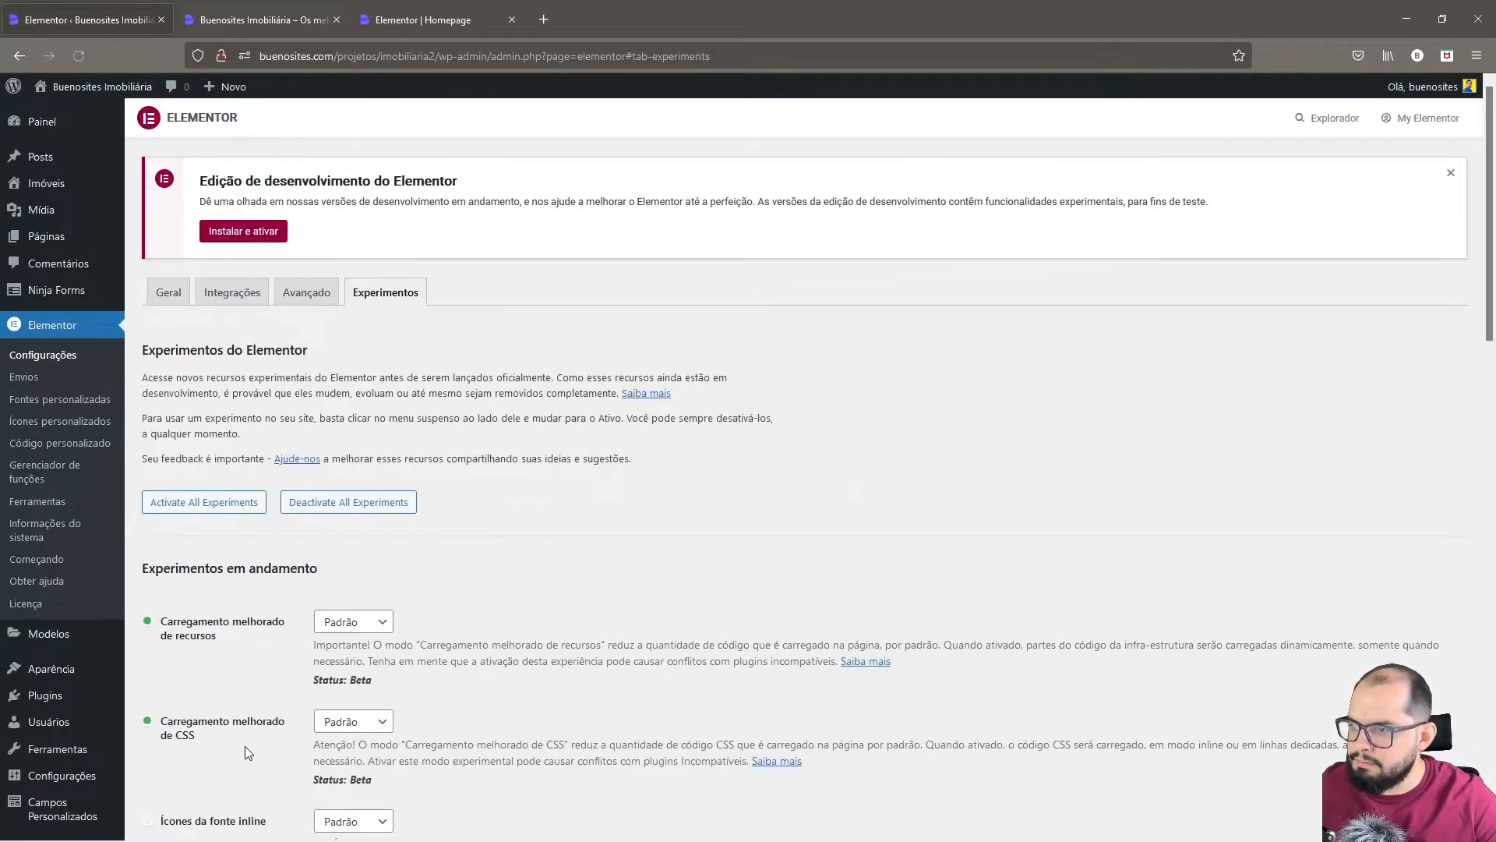
scroll(273, 637, "down", 5)
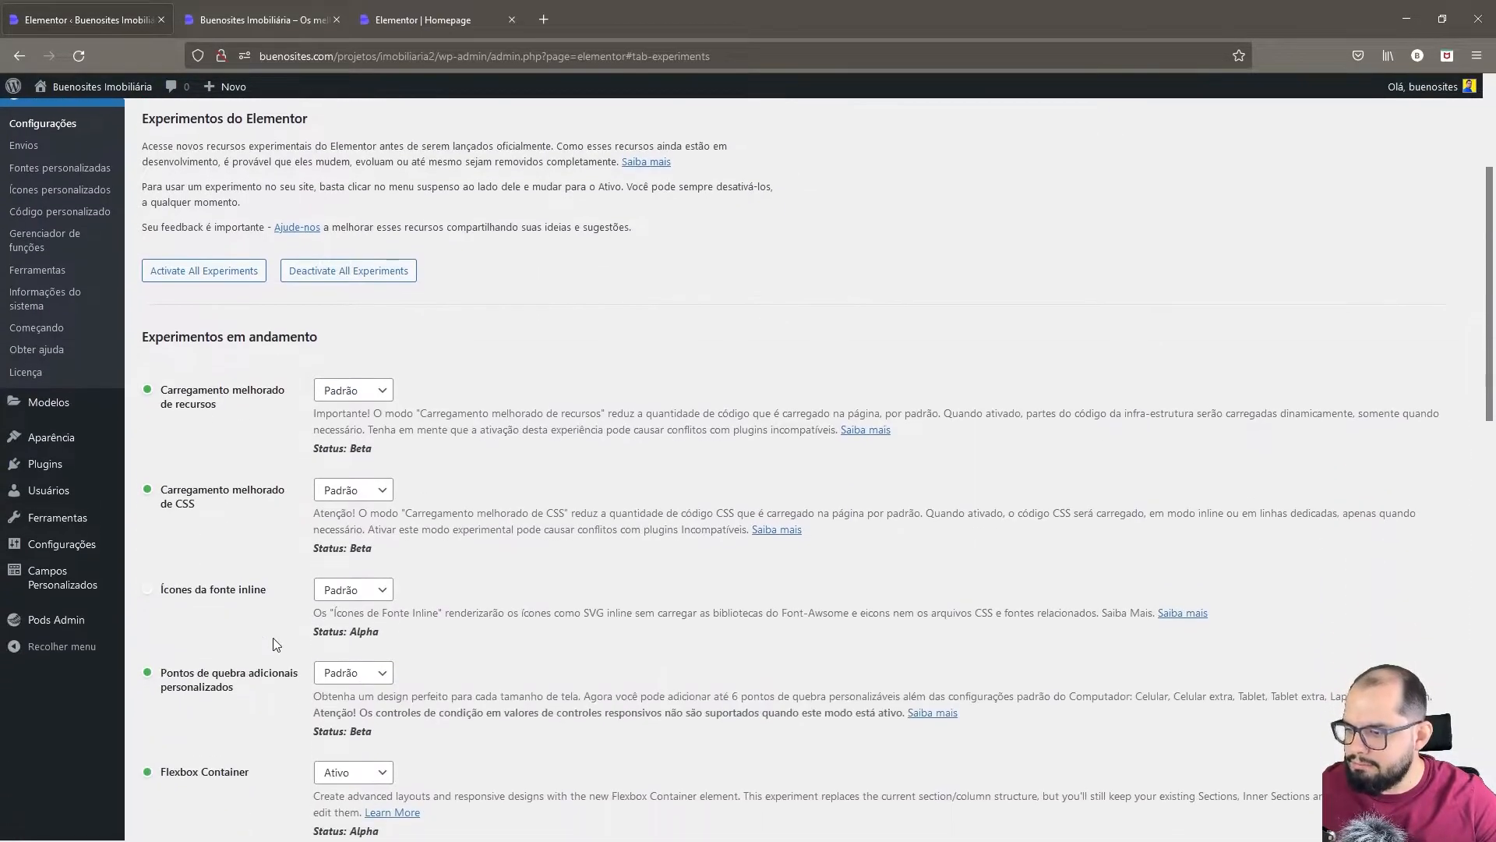
mouse_move(148, 527)
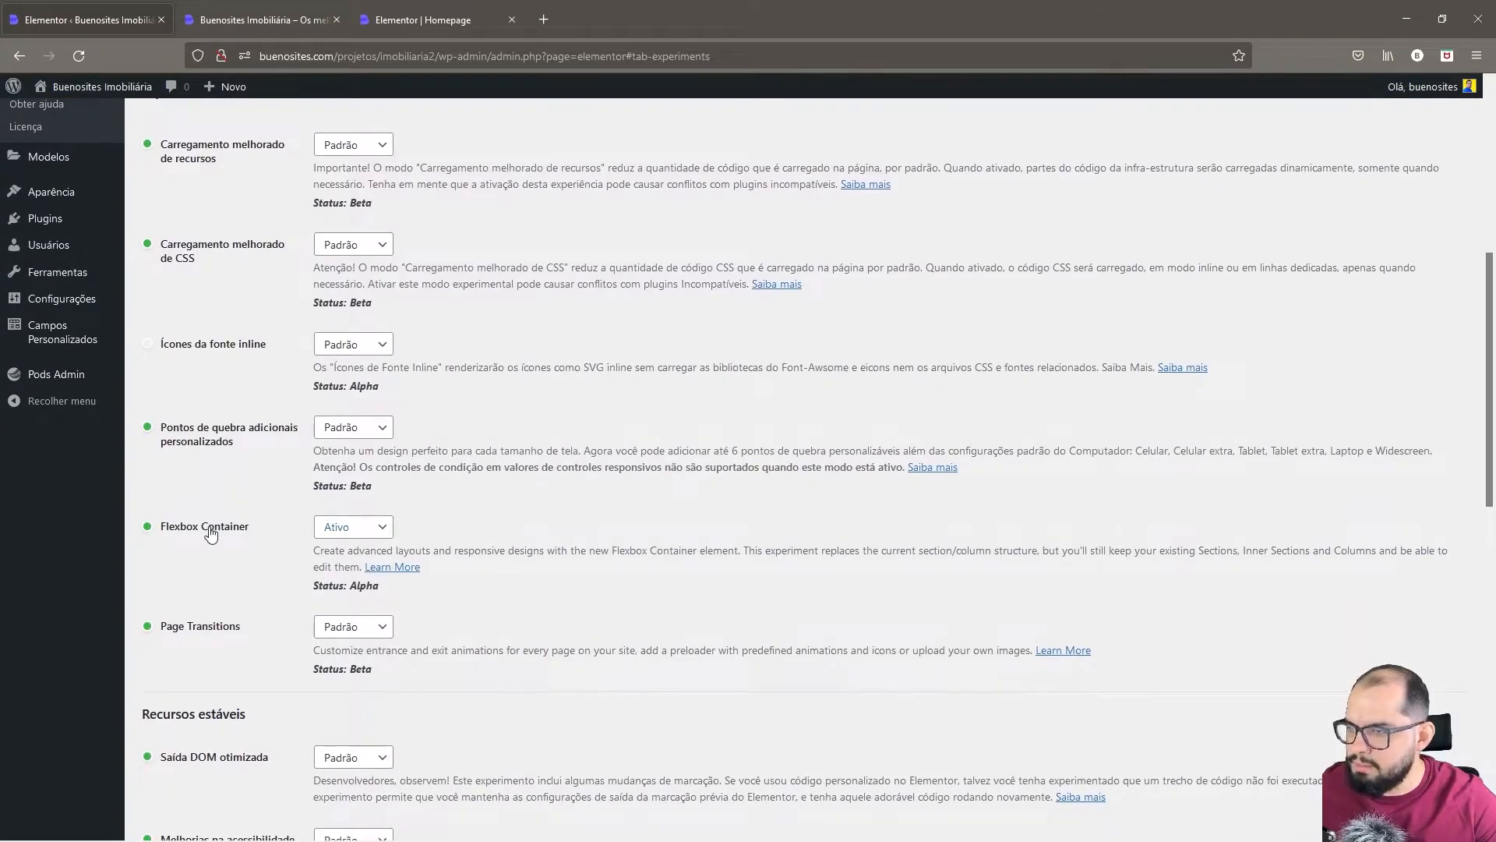
- Reload the published homepage and check its layout from the banner down to the Fale com um Corretor form
left_click(296, 16)
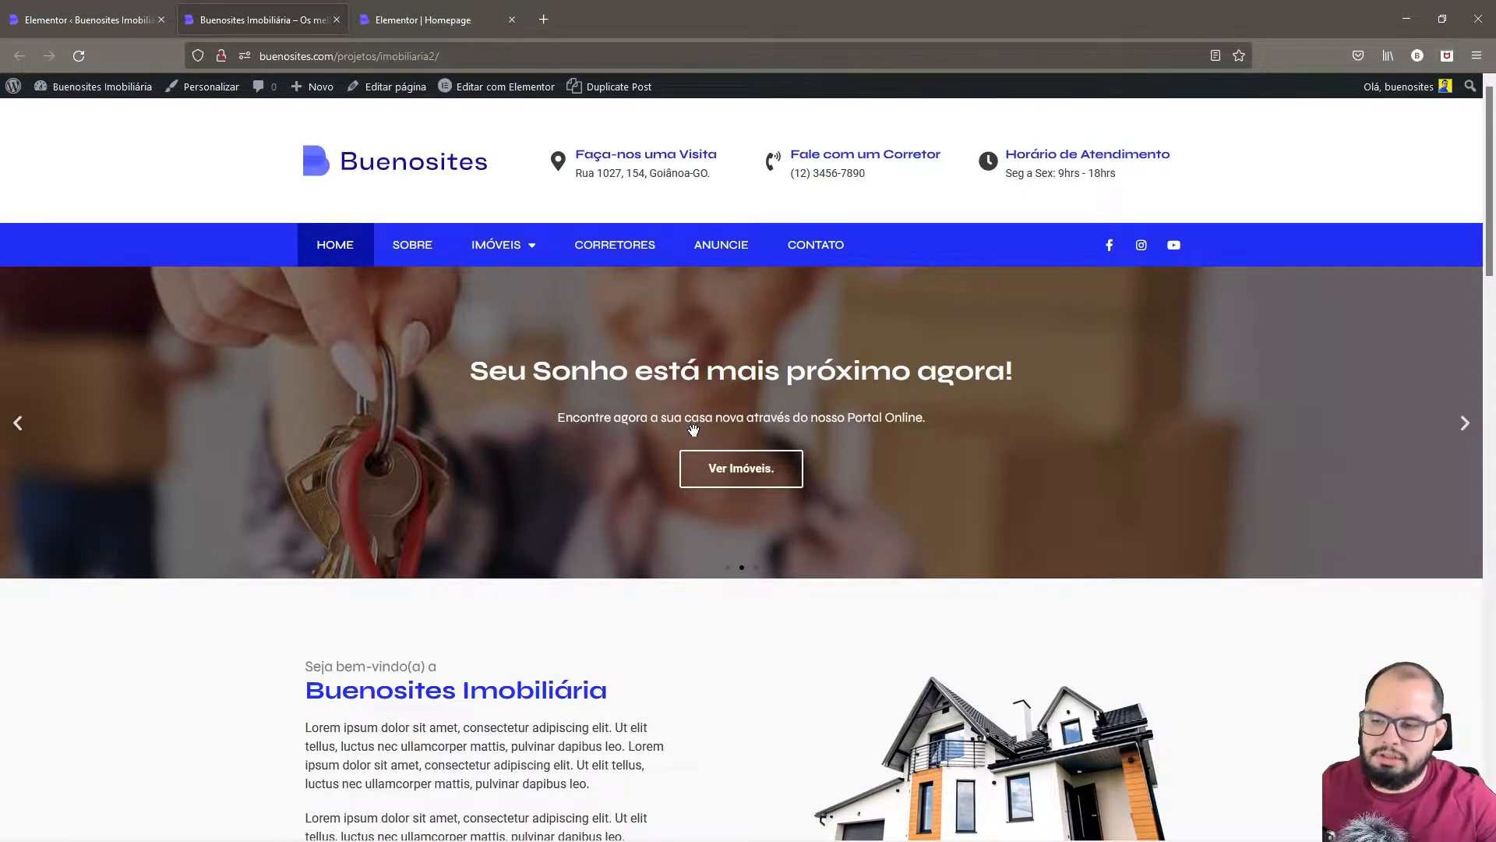
left_click(78, 56)
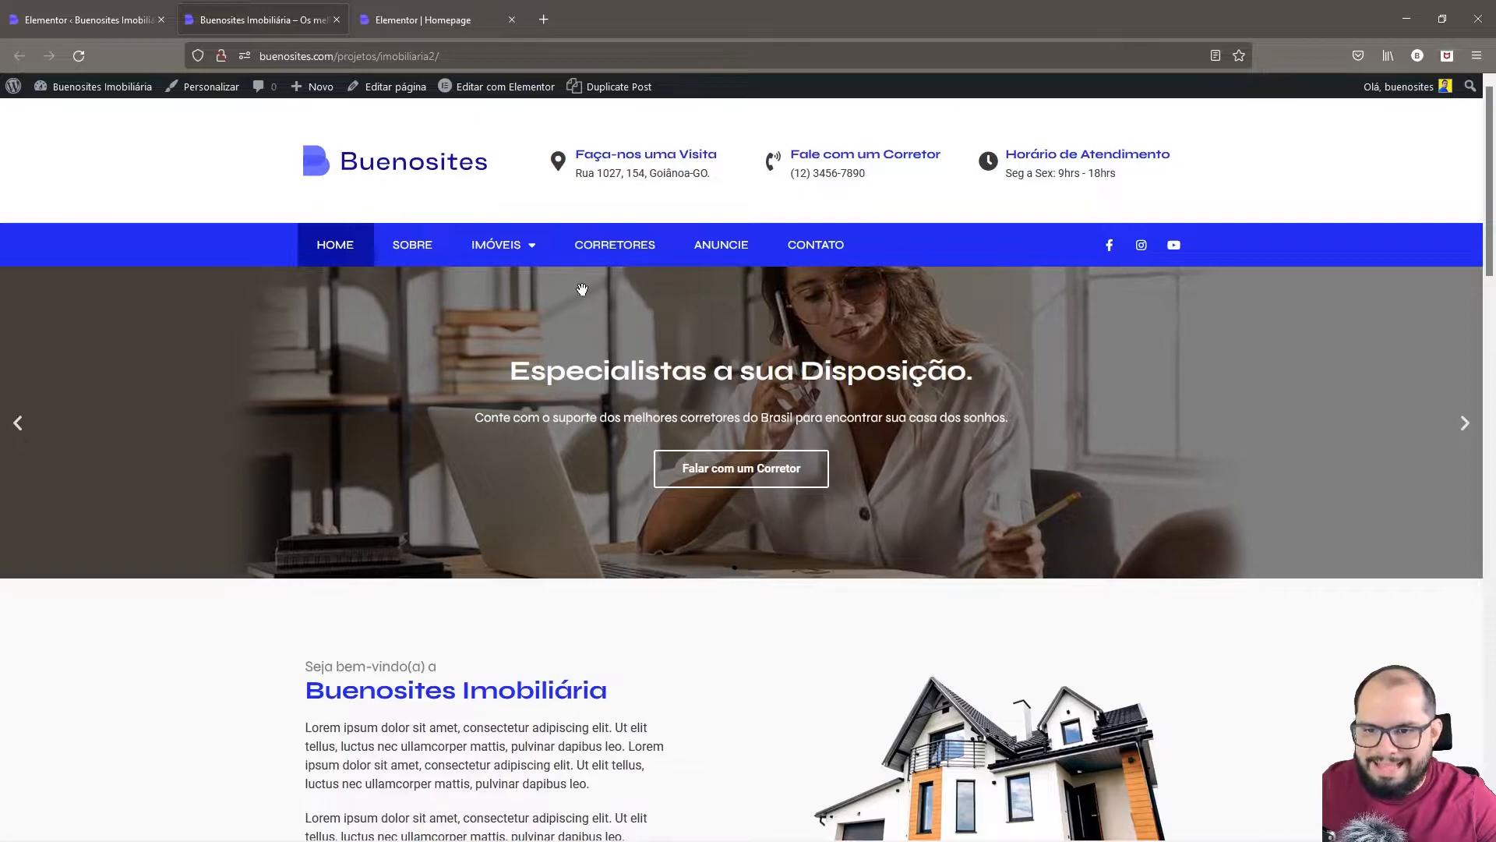
scroll(582, 289, "down", 3)
scroll(582, 289, "down", 2)
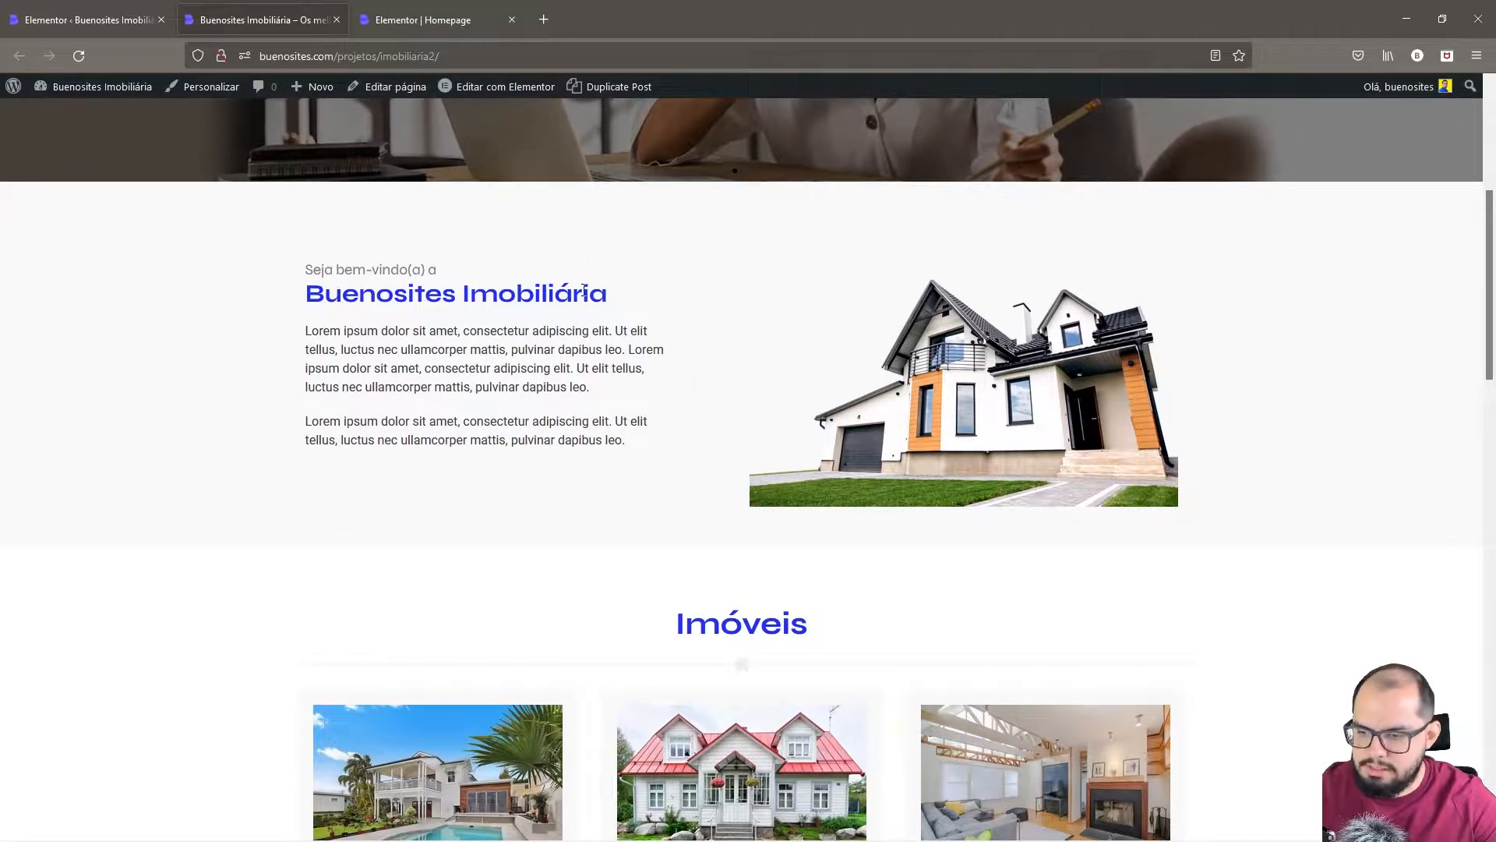
scroll(584, 290, "down", 6)
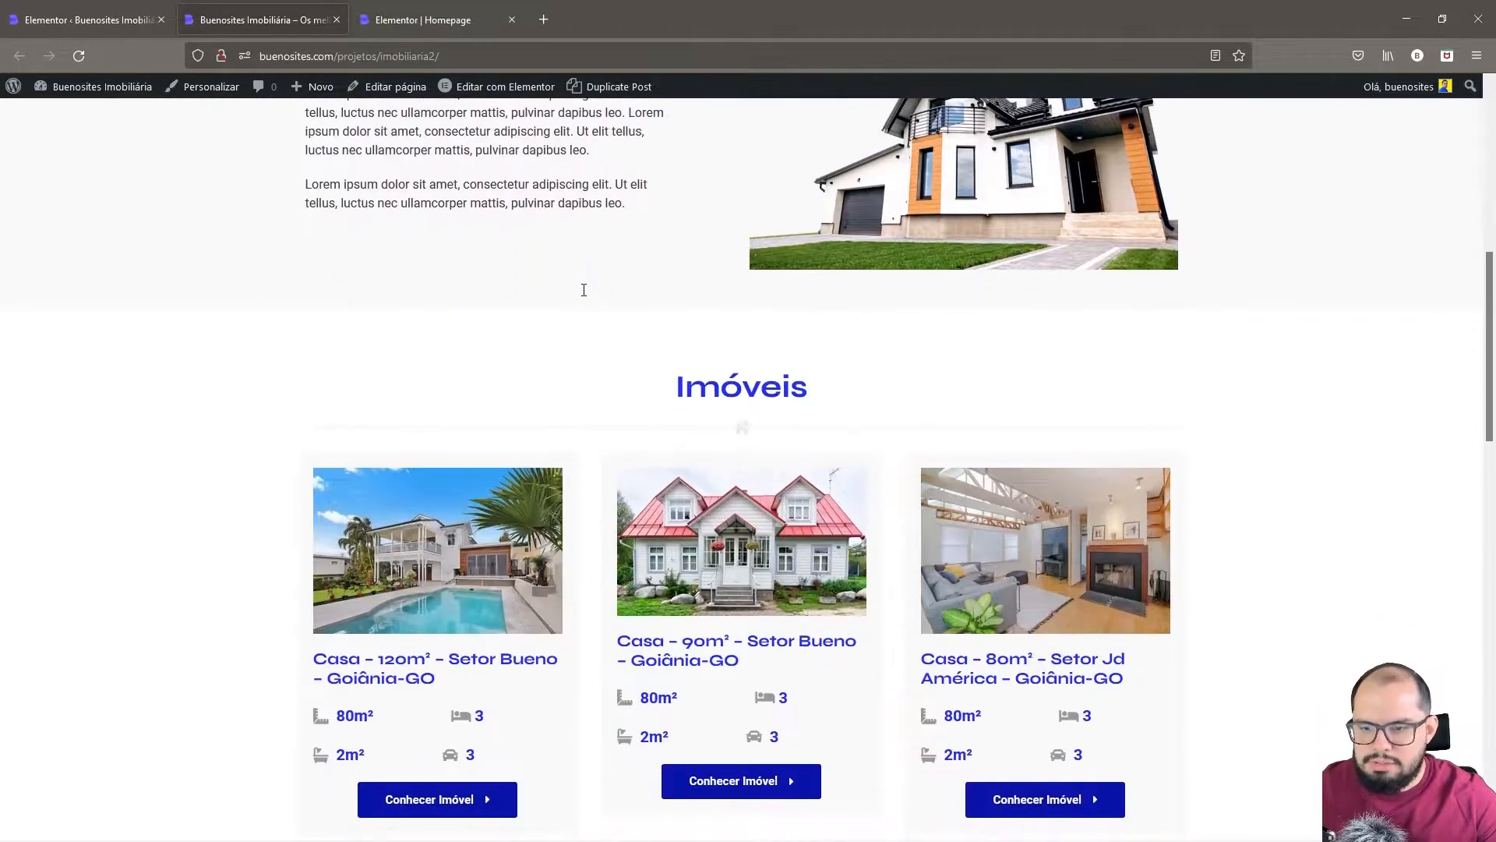
scroll(586, 298, "down", 8)
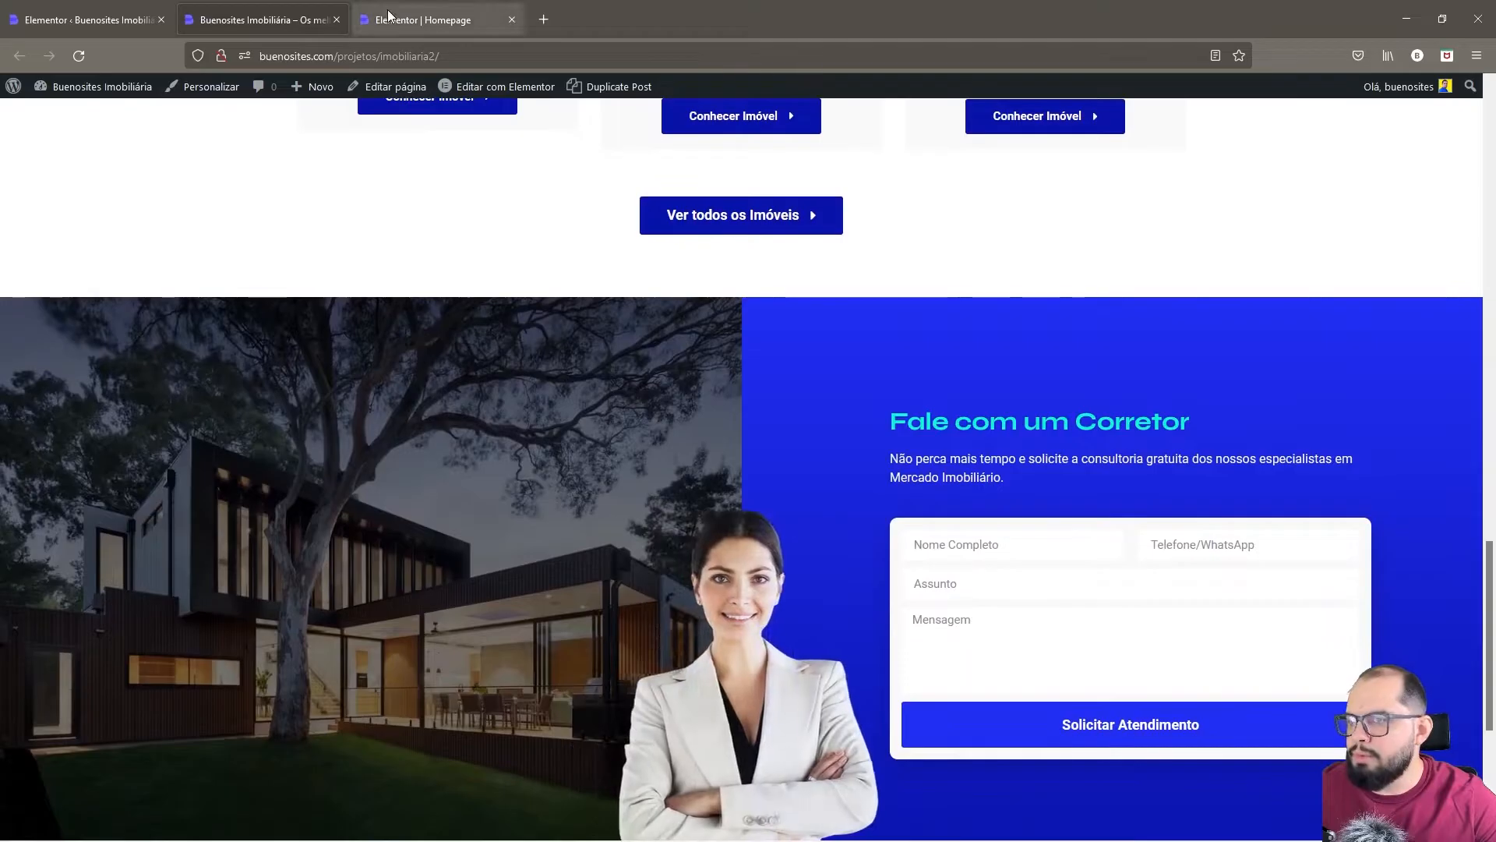
- Duplicate the browser tab holding the homepage's Elementor editor and switch to the copy
left_click(389, 16)
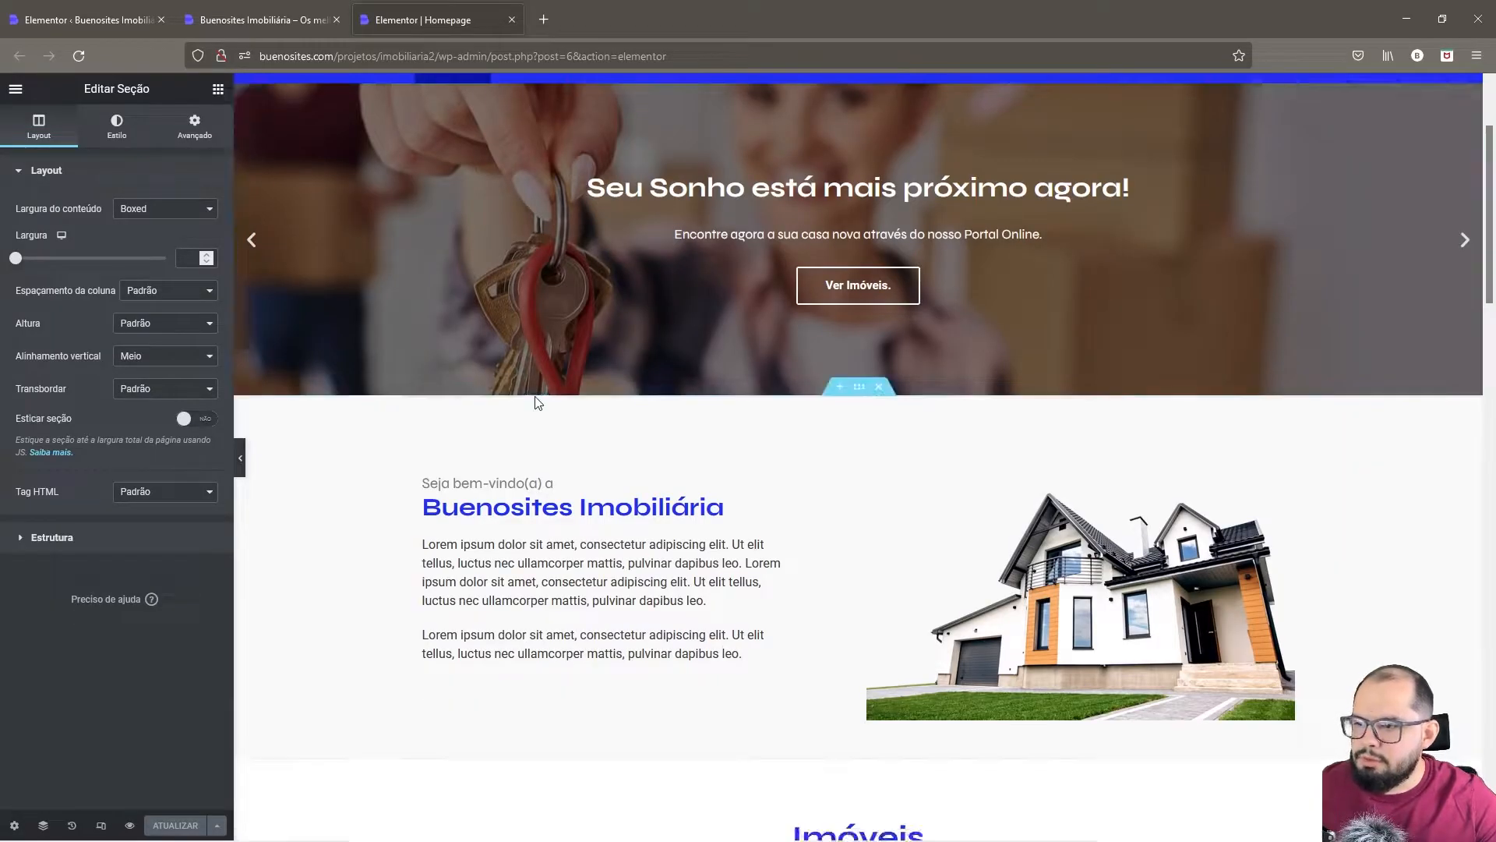
scroll(759, 378, "up", 2)
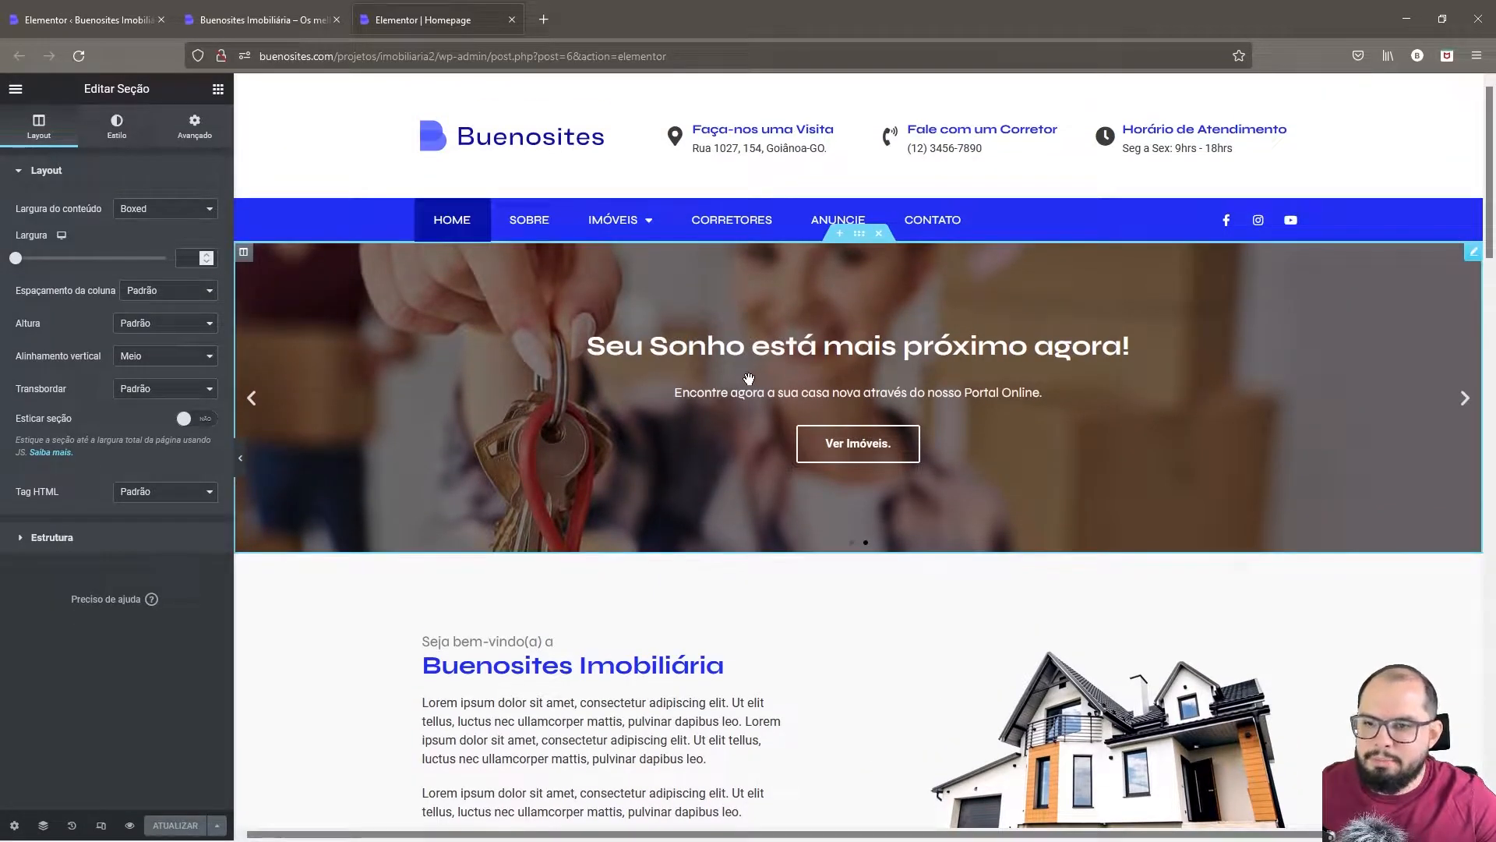
right_click(451, 26)
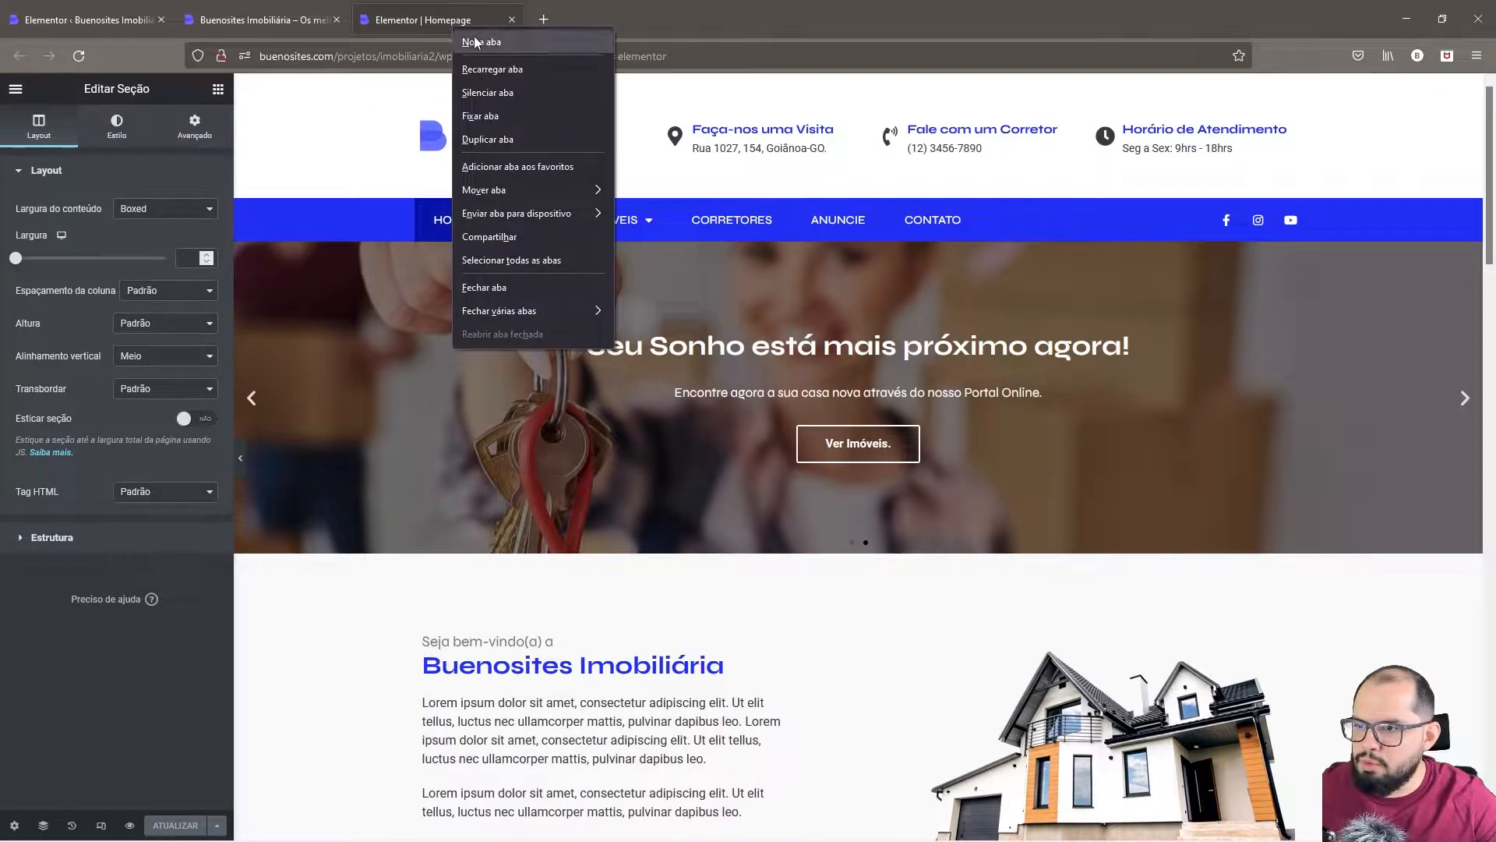
left_click(505, 141)
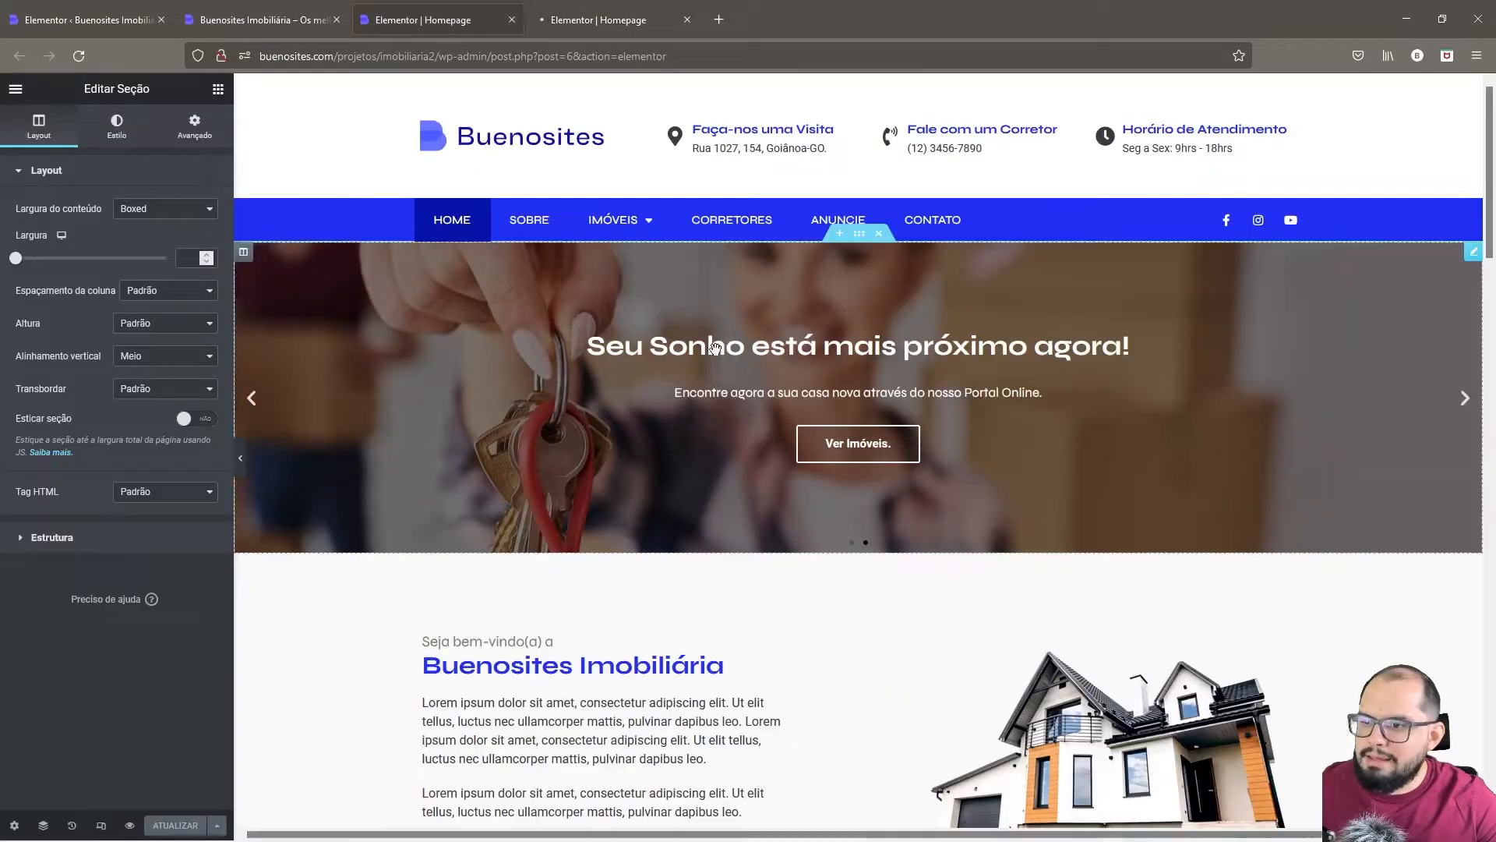
left_click(609, 31)
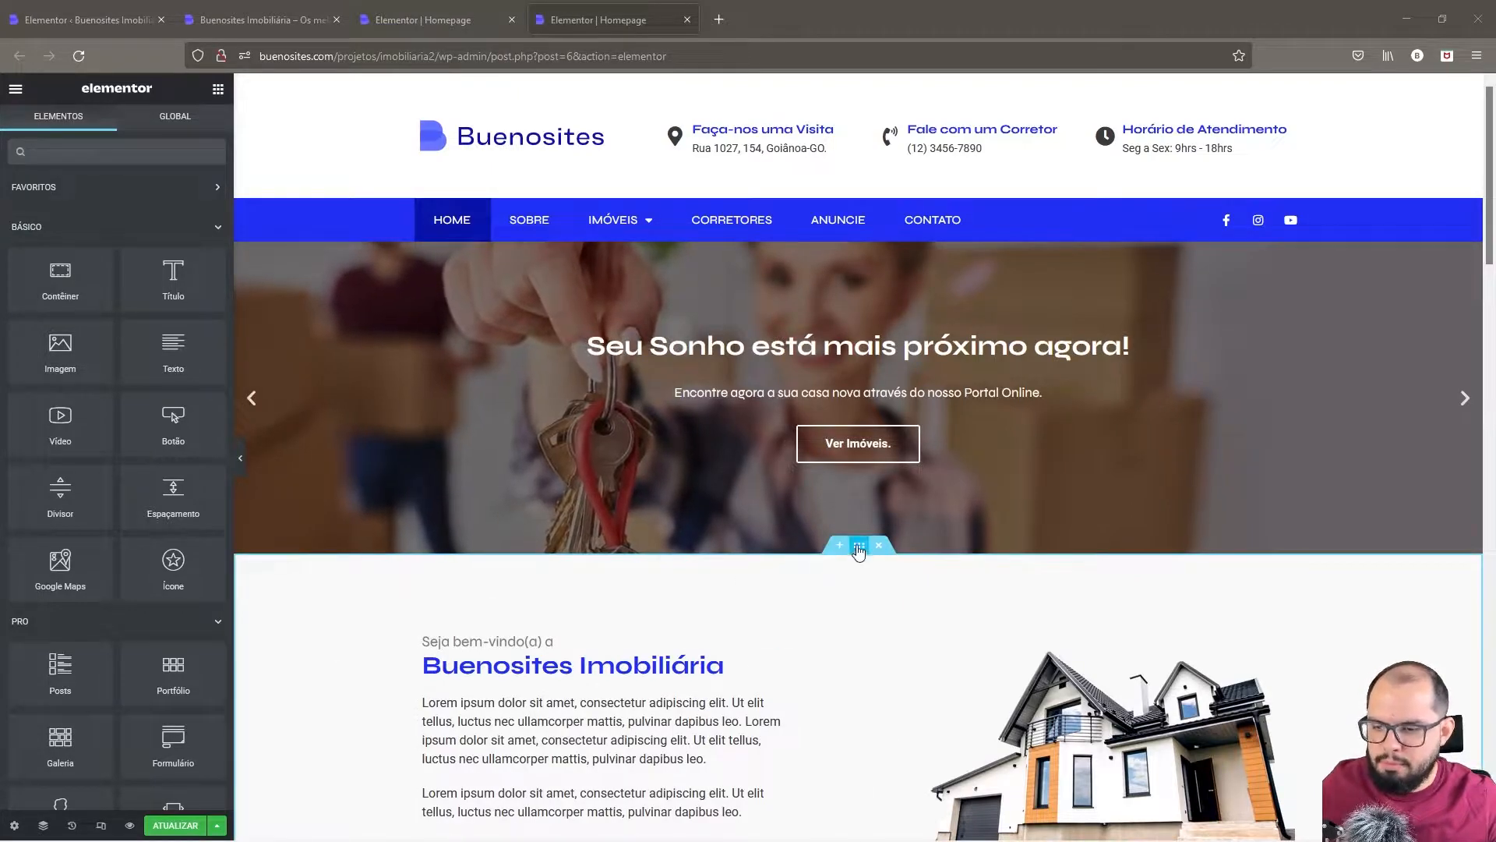
- In the duplicated editor, open the welcome section below the banner for editing to reach its container conversion option
scroll(859, 549, "down", 3)
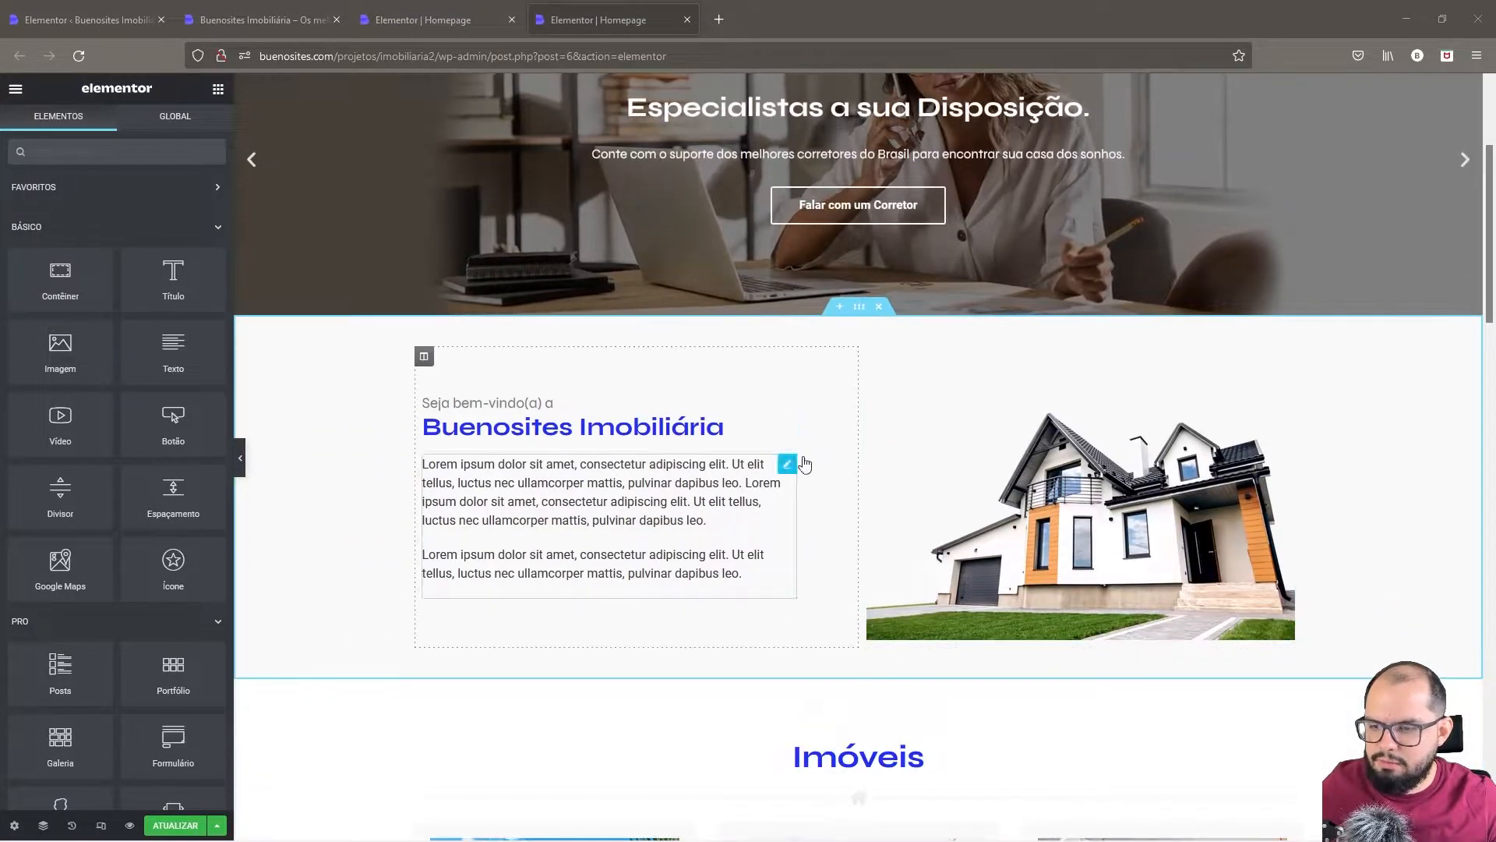
scroll(802, 436, "up", 2)
right_click(858, 466)
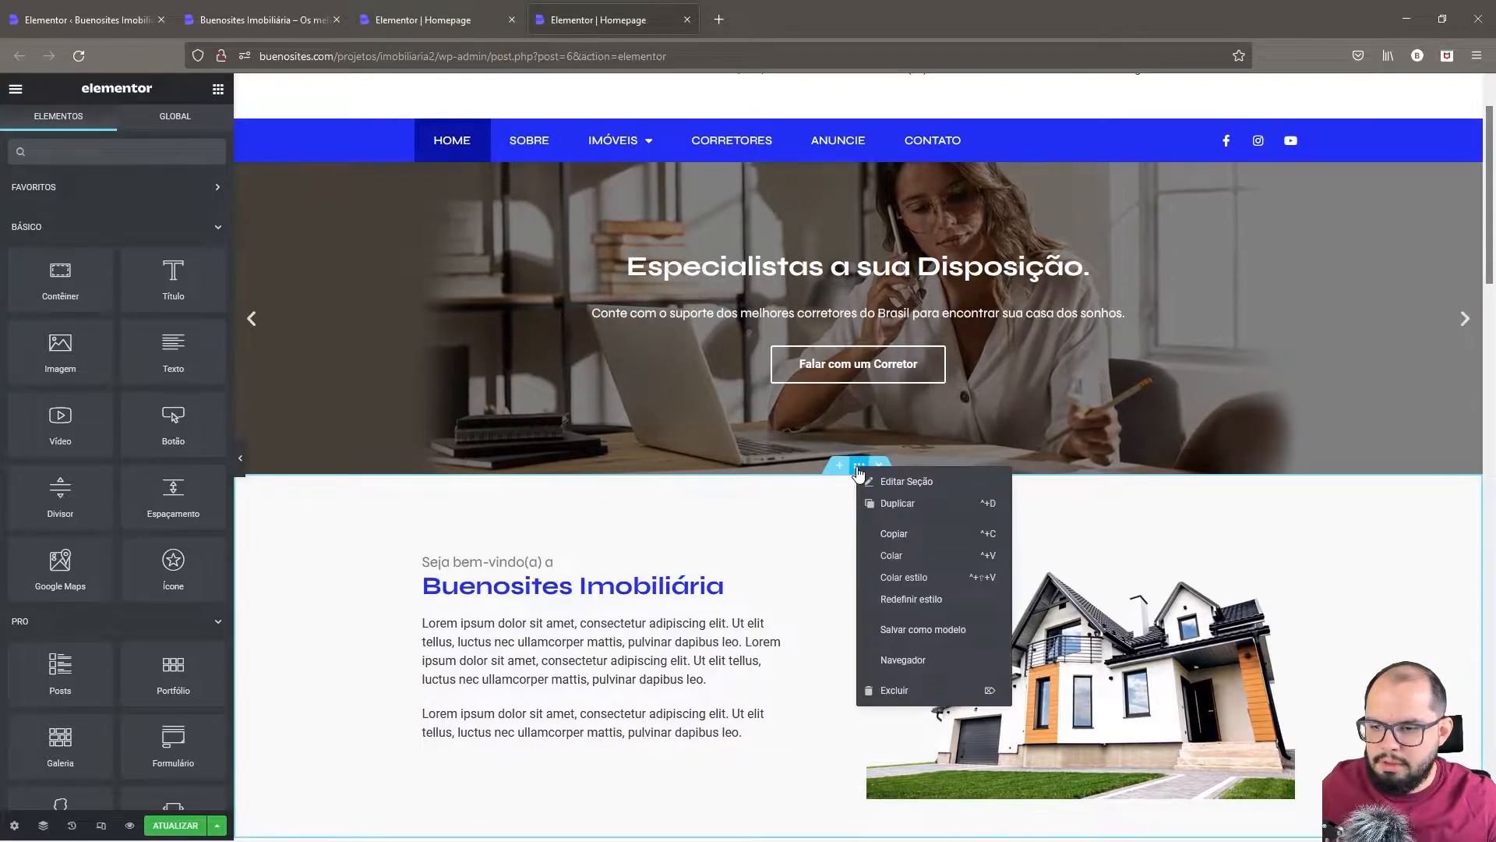
left_click(906, 483)
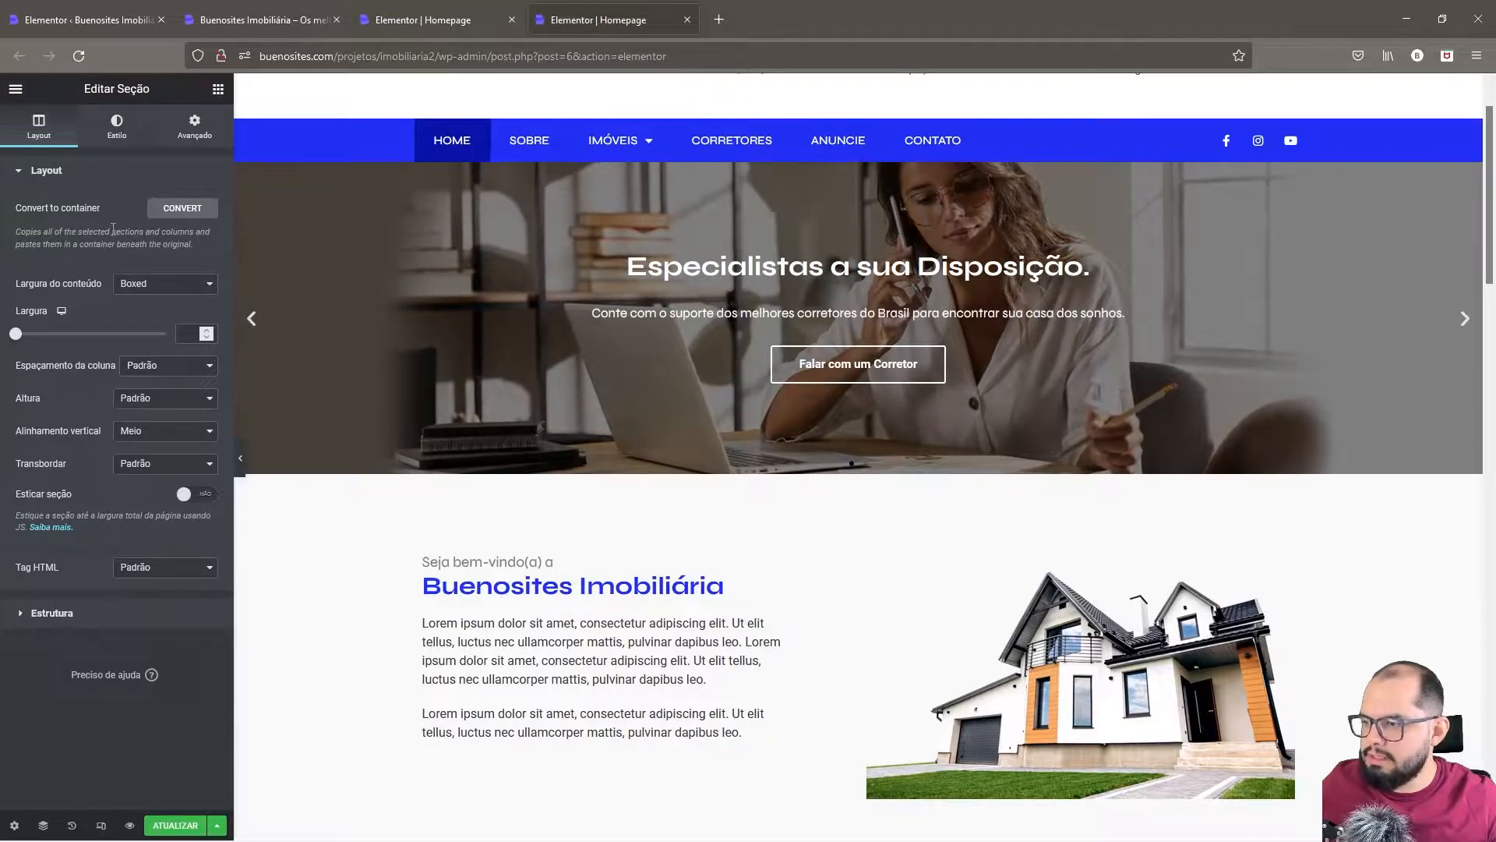
- Convert the welcome section below the banner into a container and delete the original section
left_click_drag(18, 232, 201, 254)
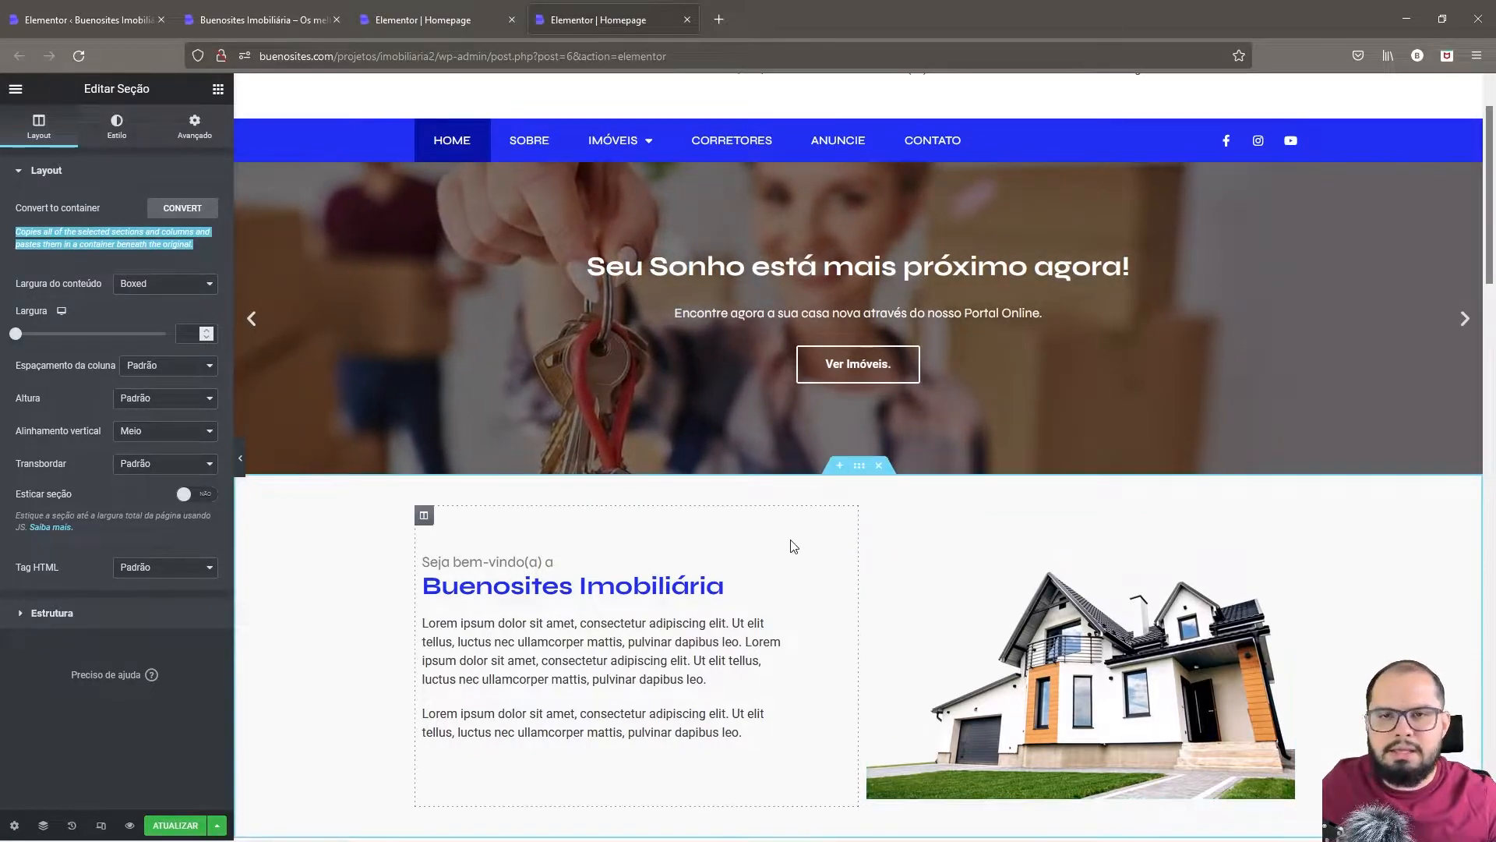
scroll(792, 545, "down", 1)
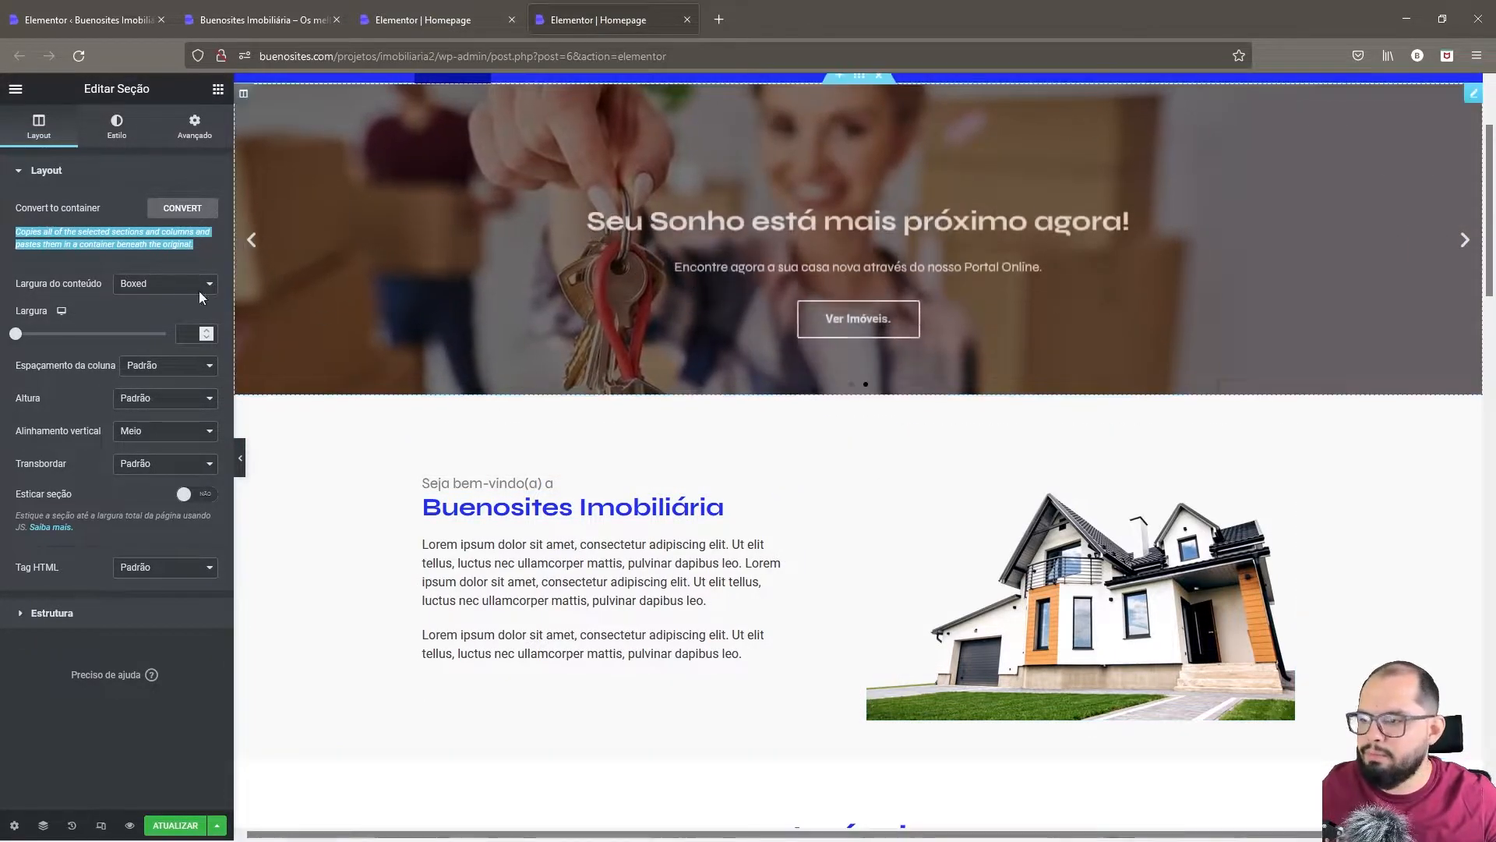
left_click(182, 209)
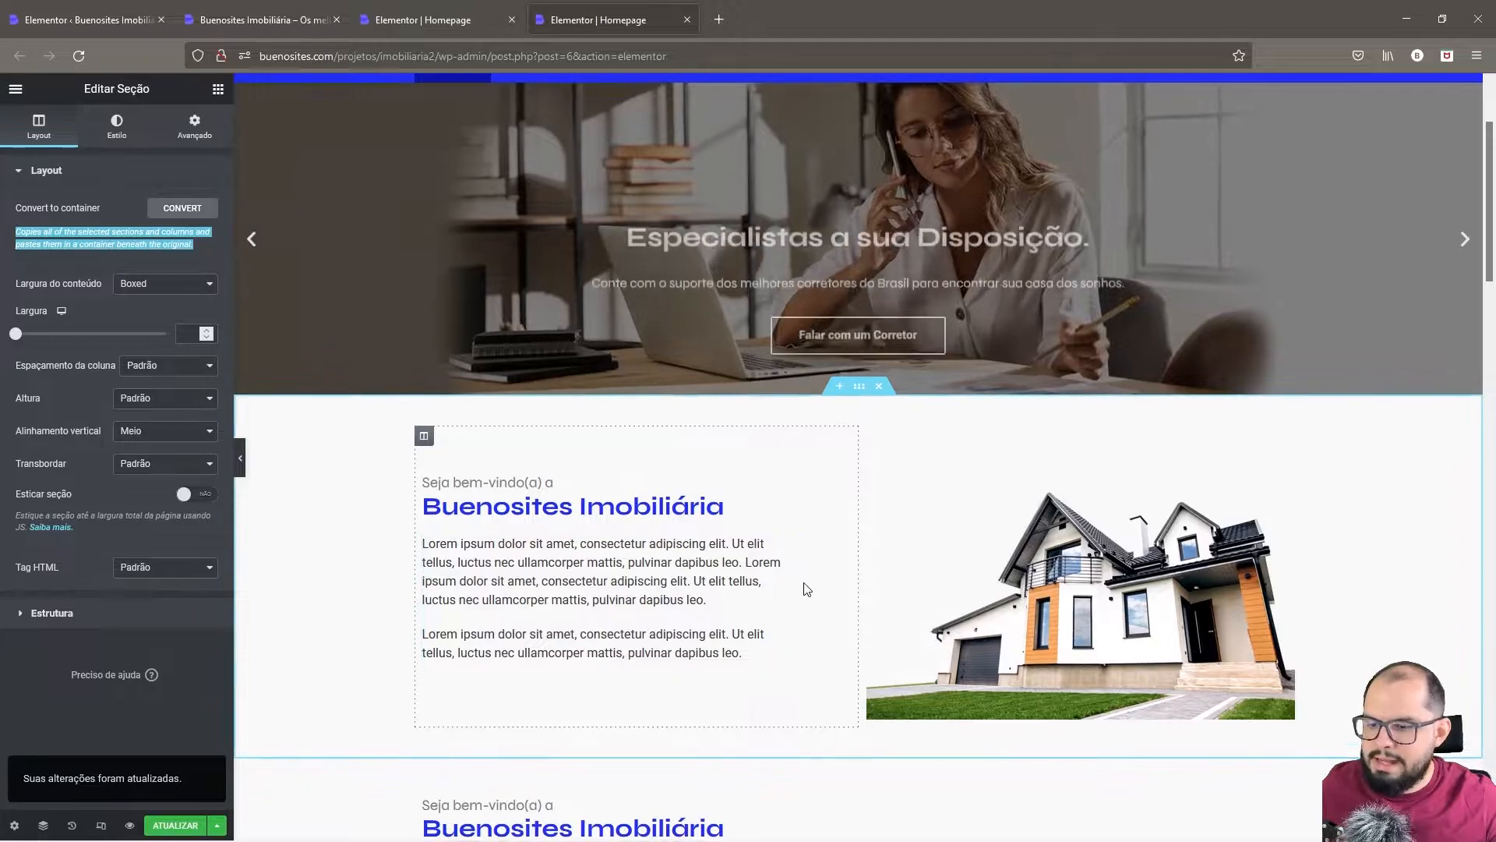
scroll(802, 588, "down", 3)
scroll(810, 593, "down", 1)
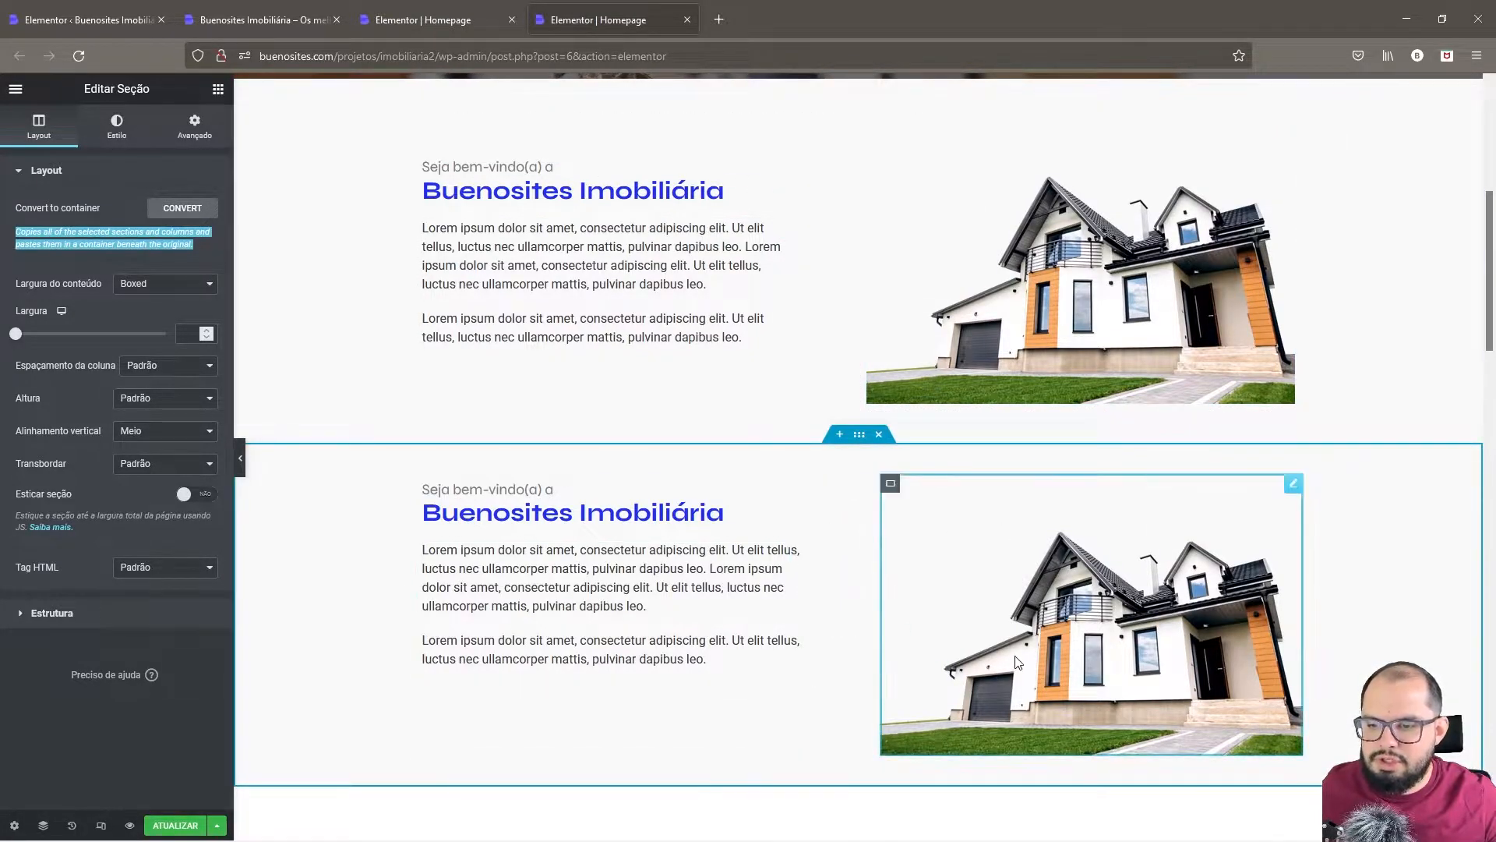
scroll(1009, 632, "up", 1)
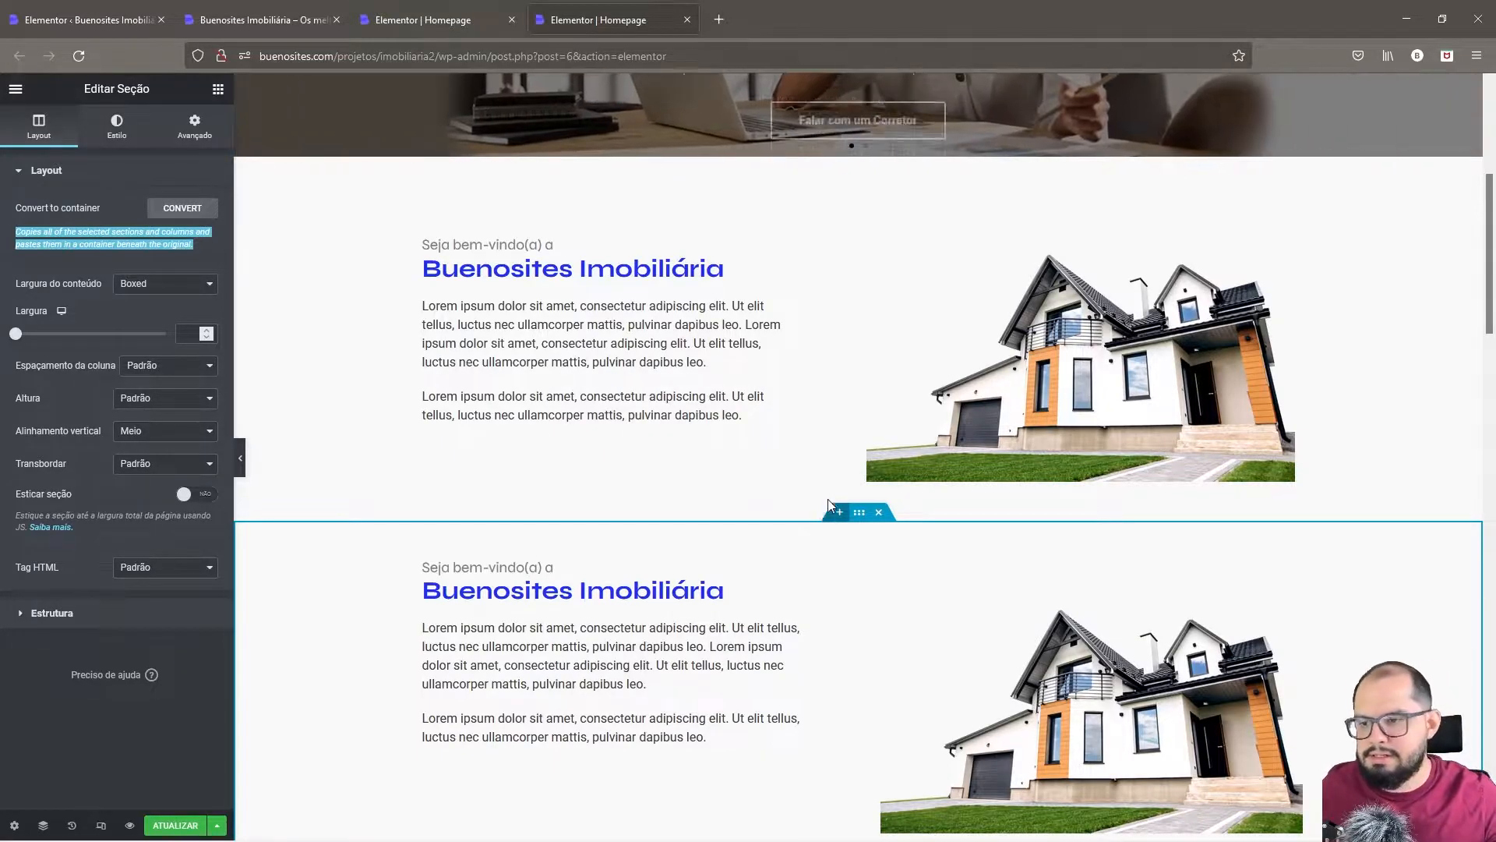
left_click(879, 150)
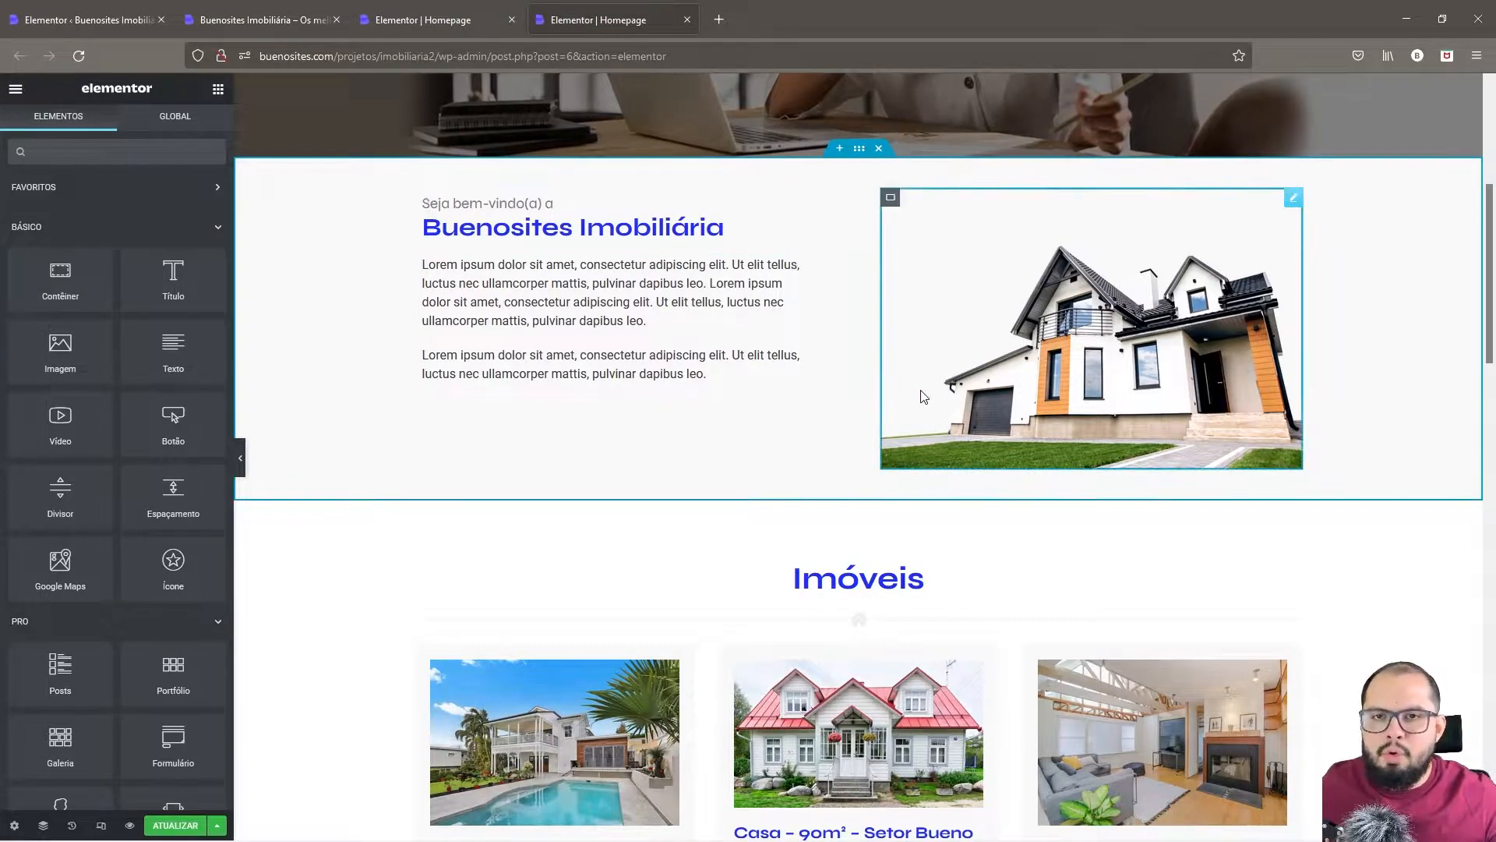
- Open the Navigator for the converted welcome container and toggle that container's visibility off and back on
scroll(790, 384, "up", 1)
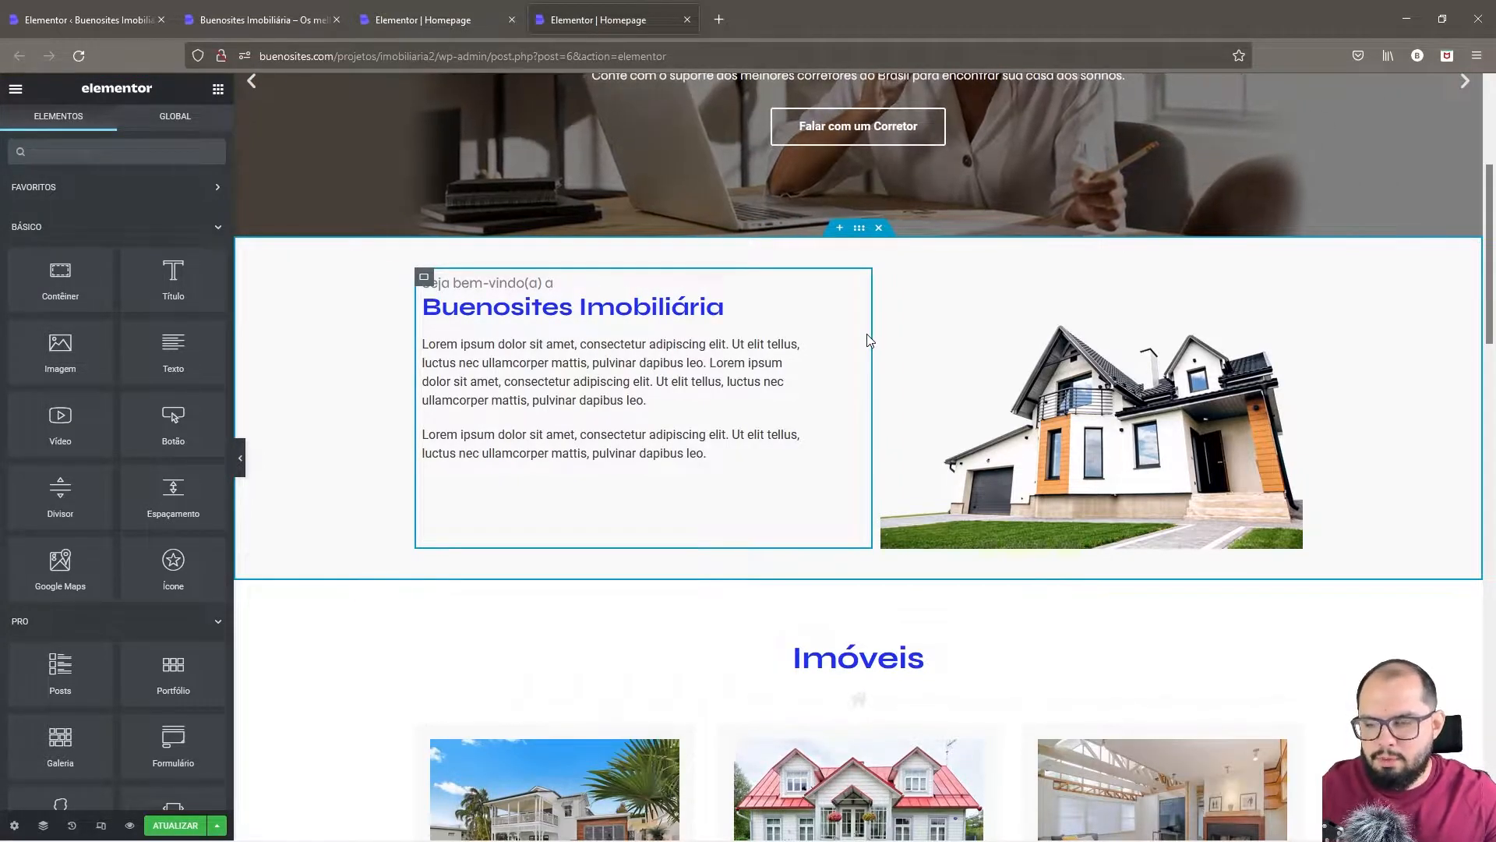
right_click(862, 234)
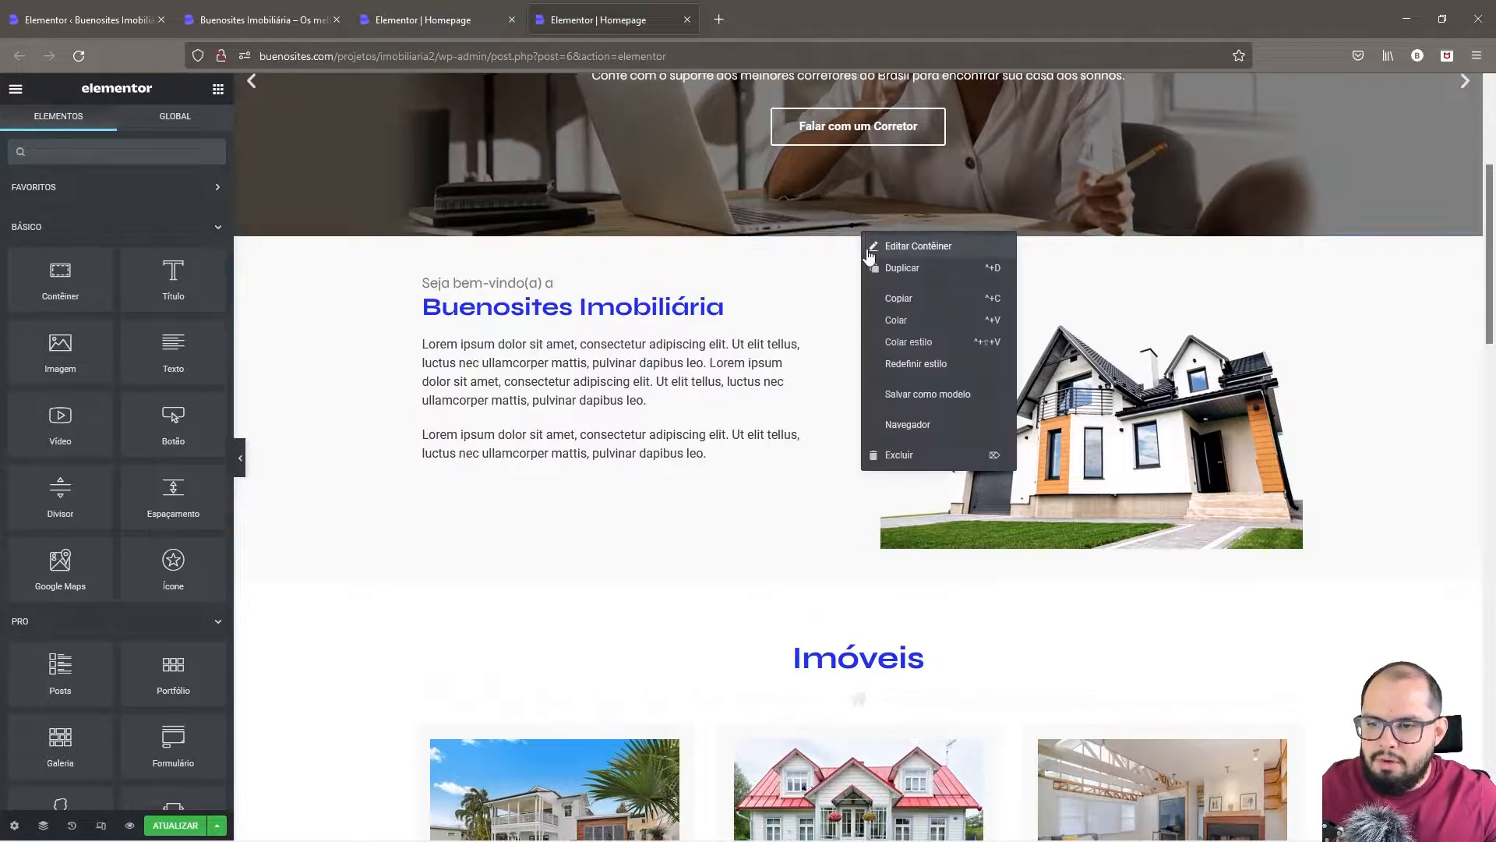
left_click(906, 424)
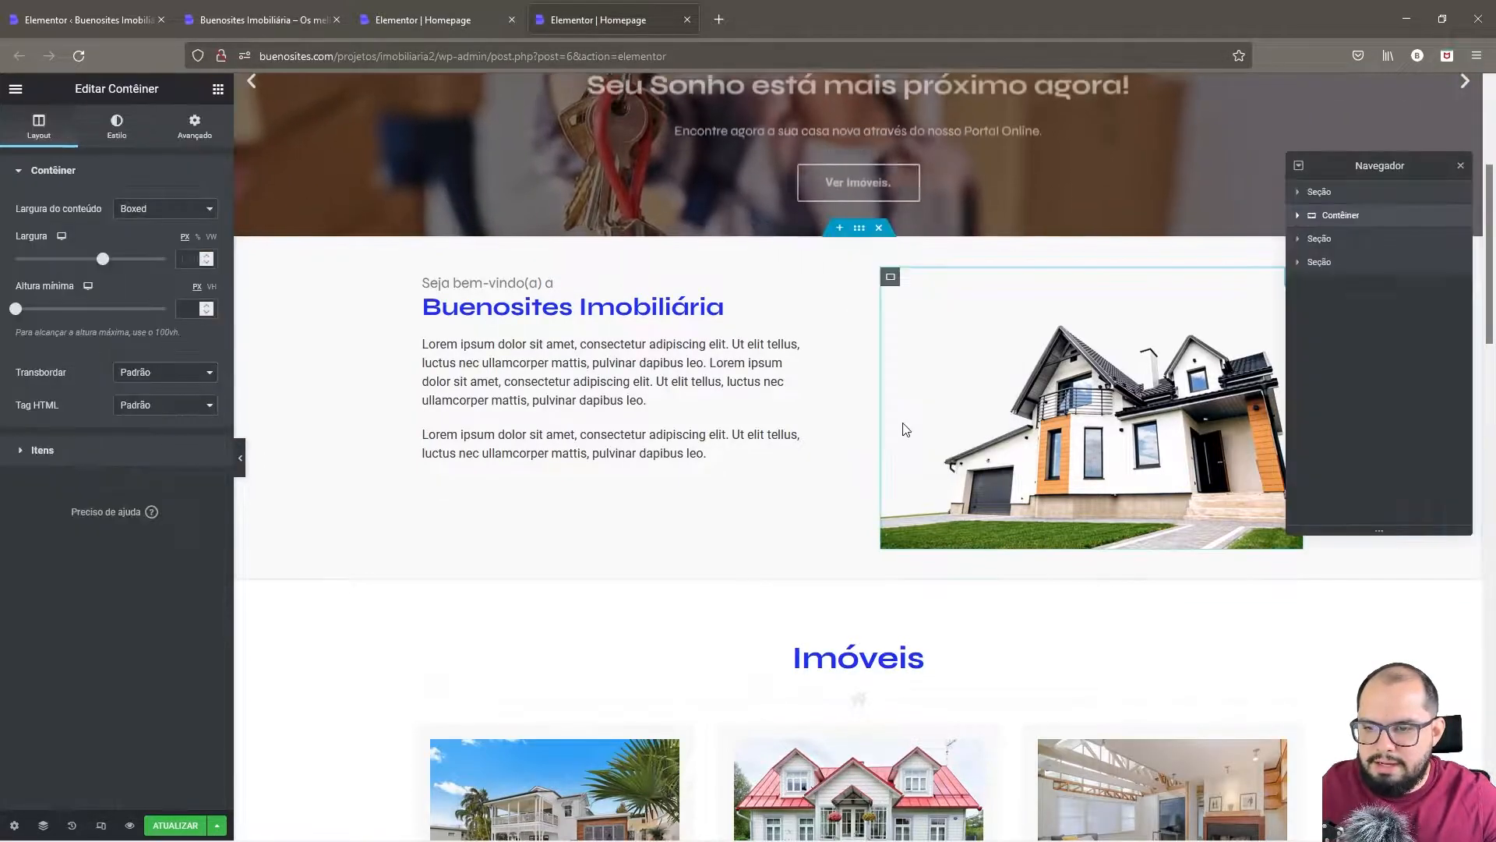
left_click_drag(1375, 161, 1384, 286)
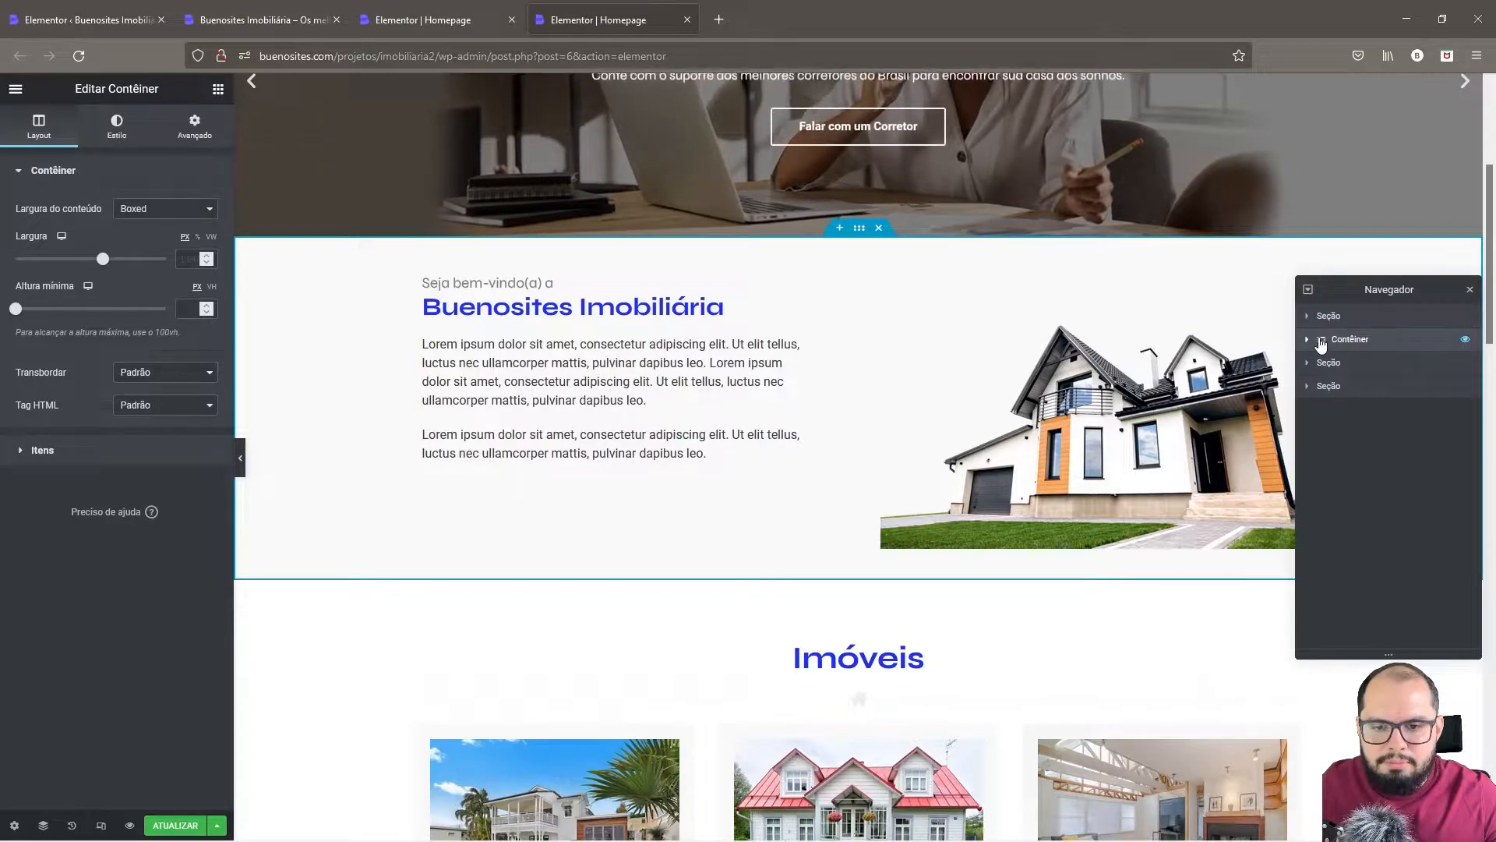
left_click(1465, 341)
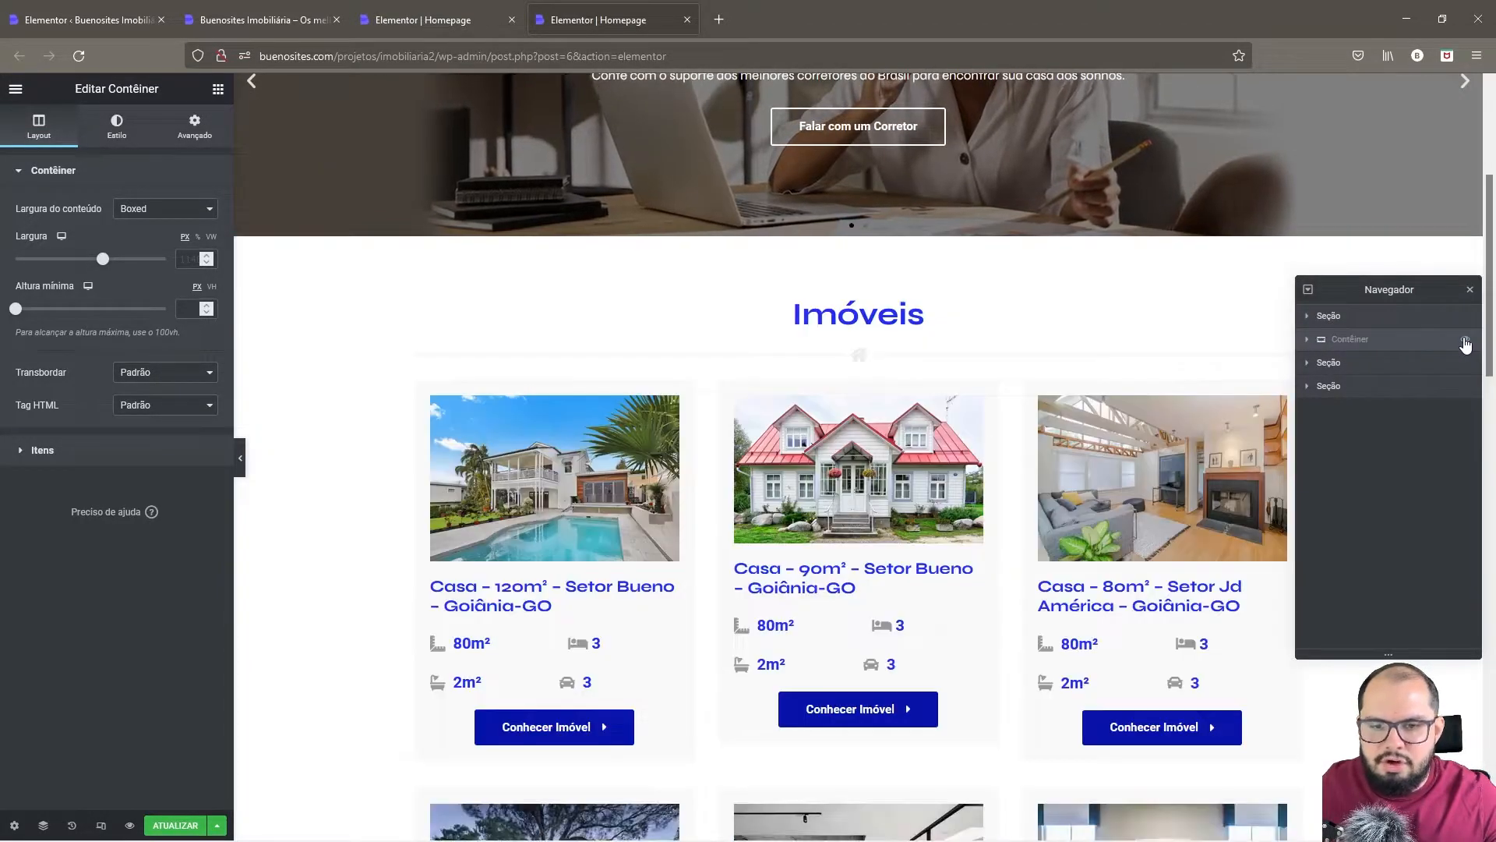
left_click(1465, 342)
- Move the house image out of its inner container into the parent container and delete the emptied inner container
left_click(1308, 341)
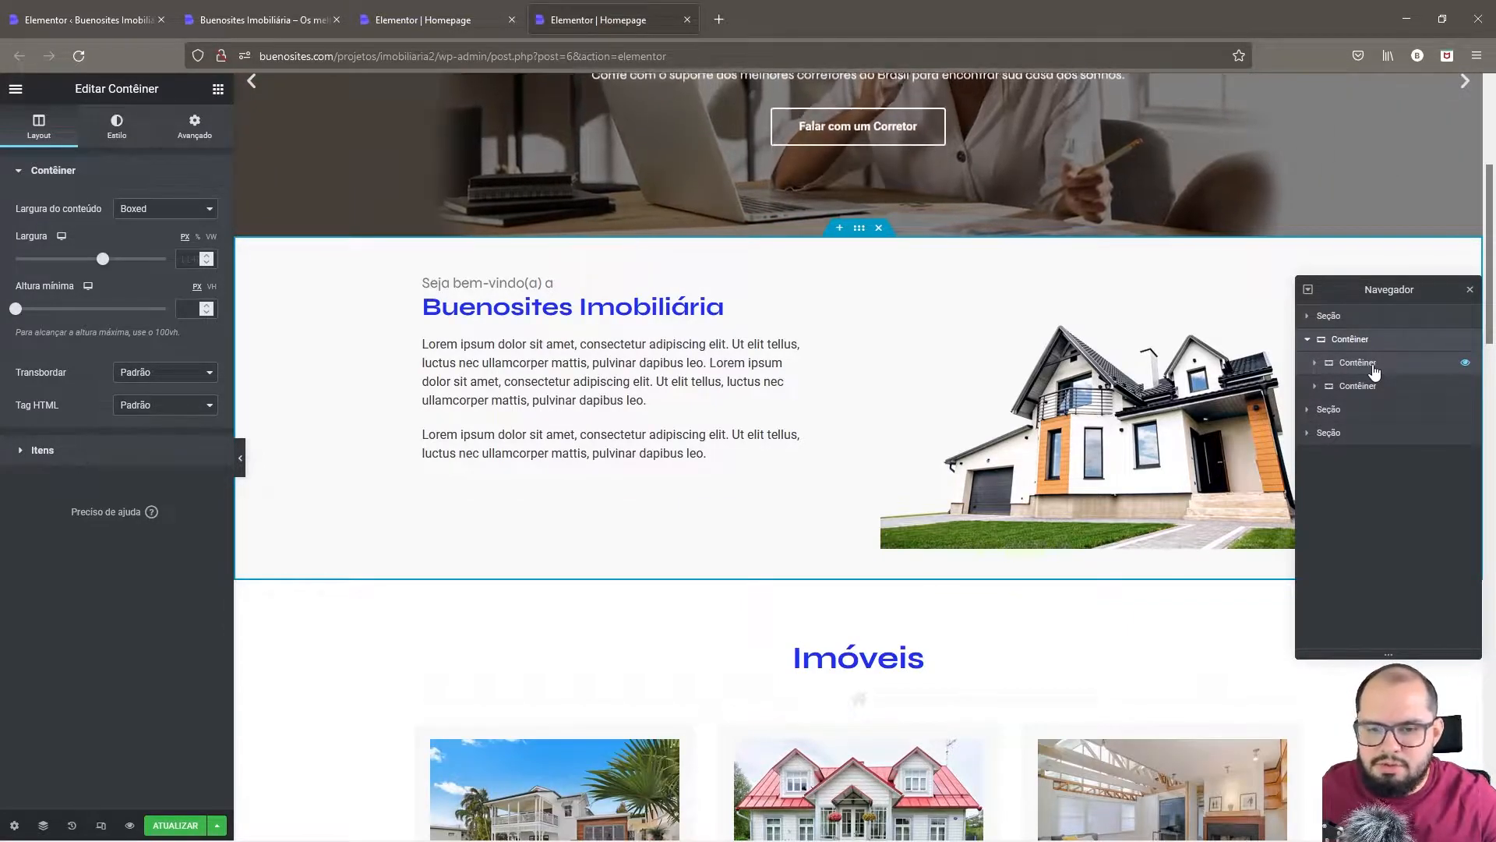
left_click(1316, 386)
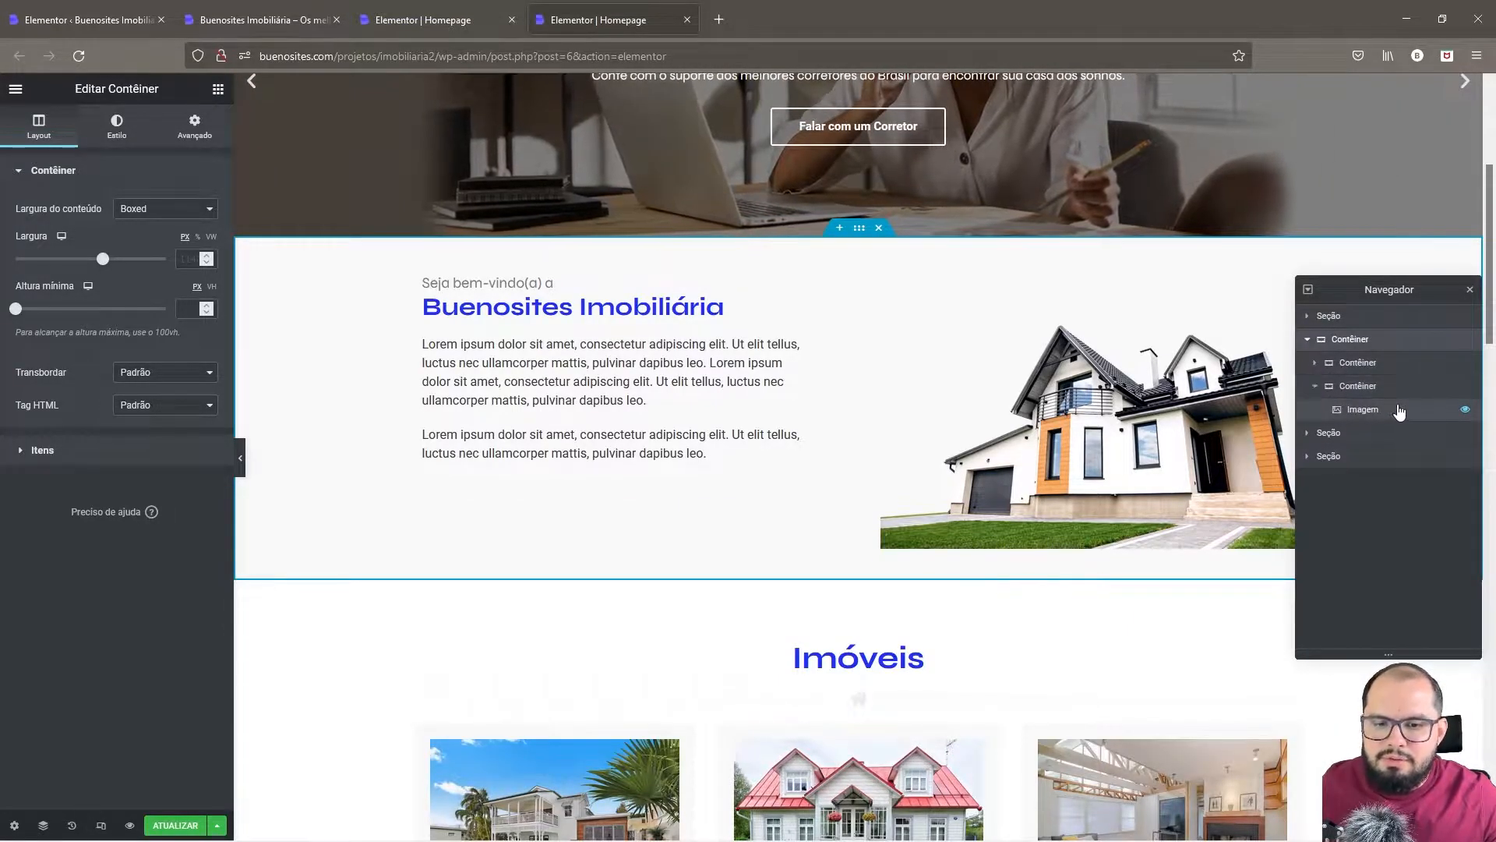
left_click_drag(1356, 411, 1356, 384)
left_click(1356, 413)
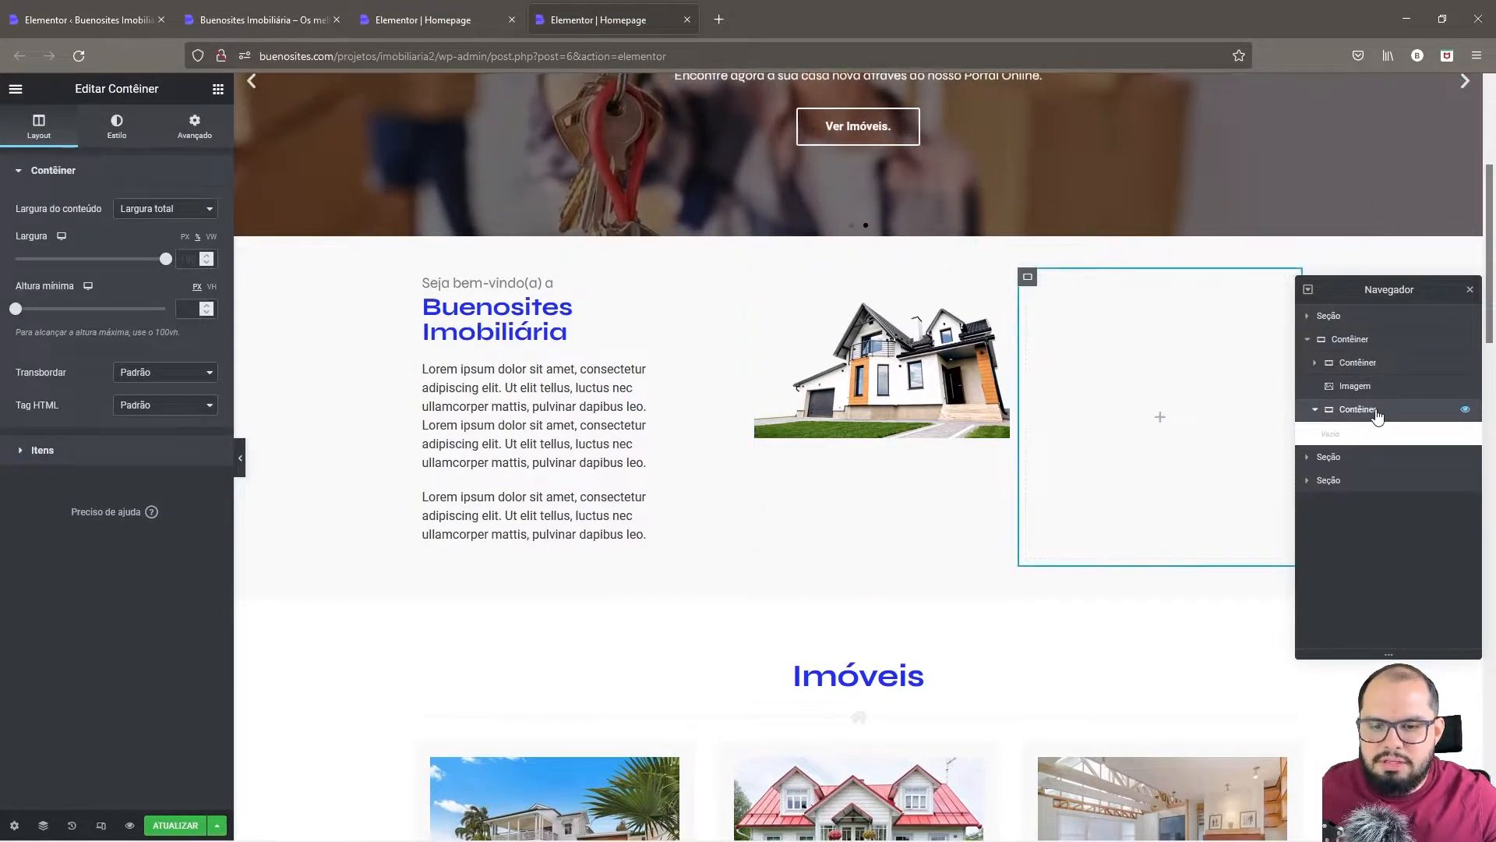
right_click(1356, 411)
left_click(1381, 603)
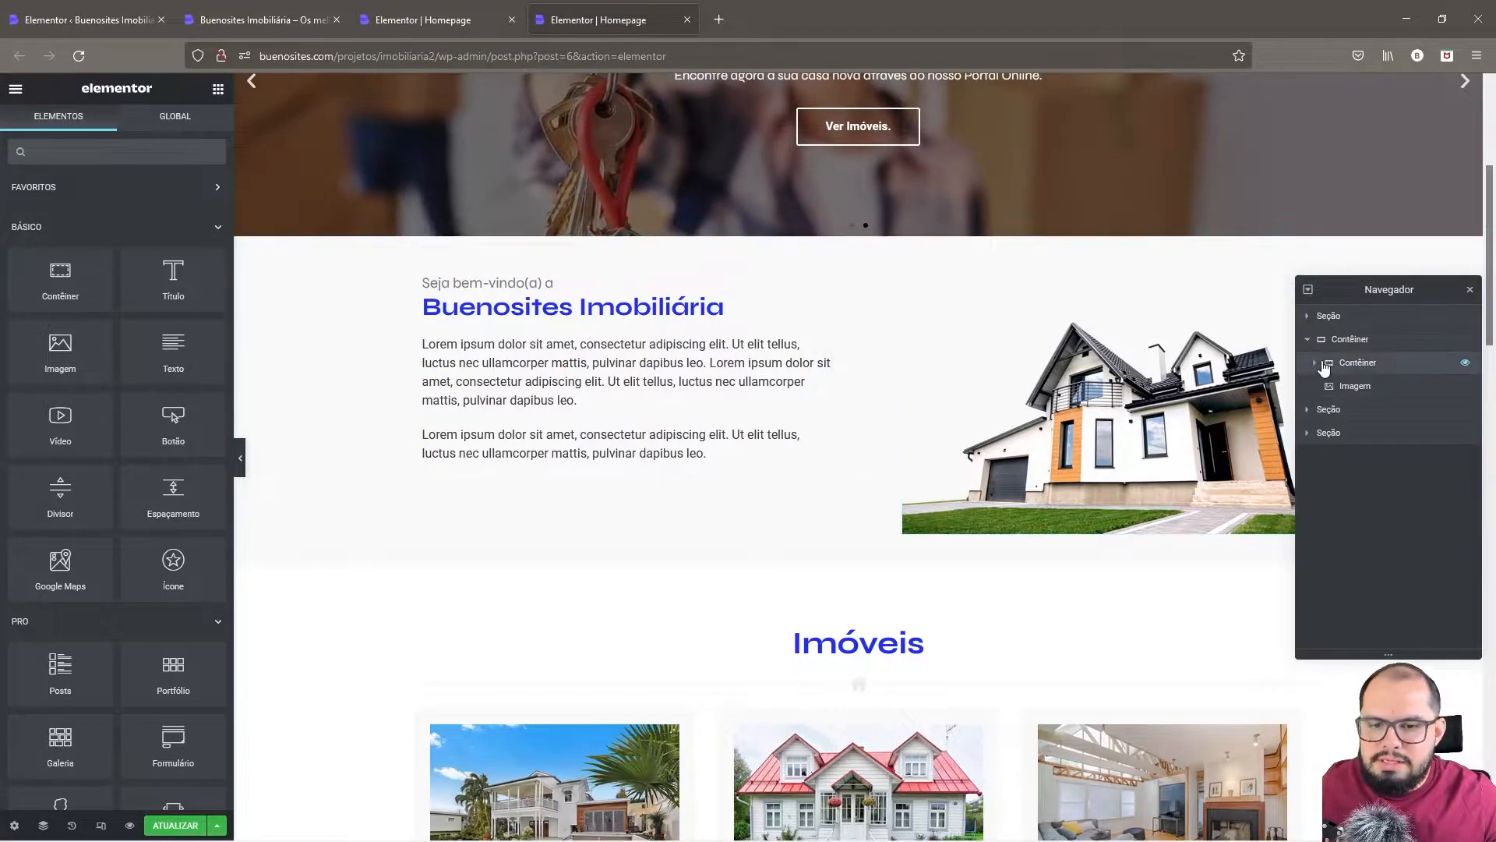
- Move both headings and the text out of the remaining inner container into the parent and delete the emptied container
left_click(1315, 364)
left_click_drag(1358, 385, 1356, 434)
right_click(1356, 438)
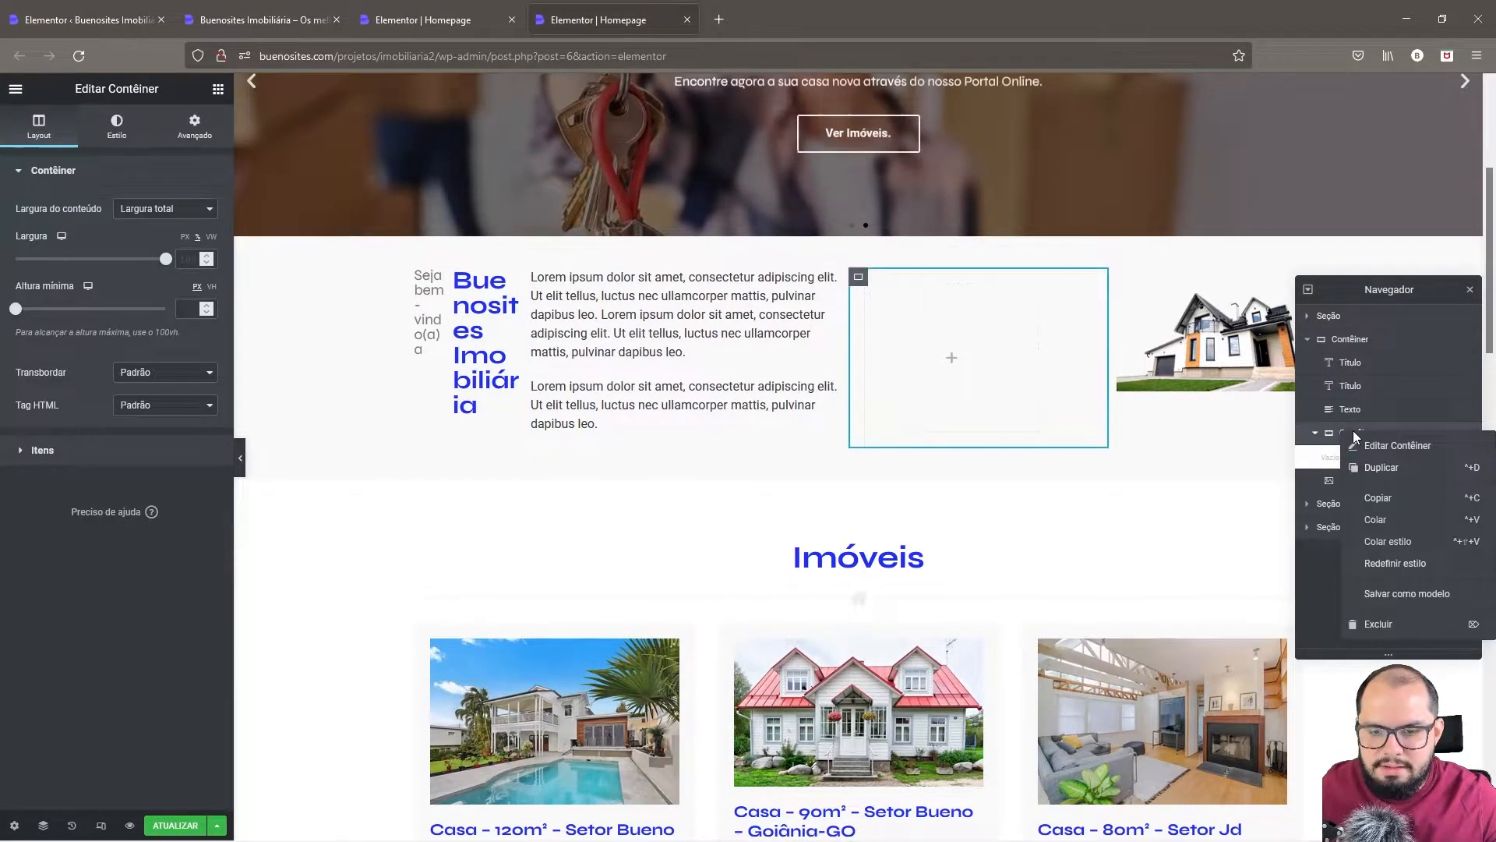
left_click(1356, 623)
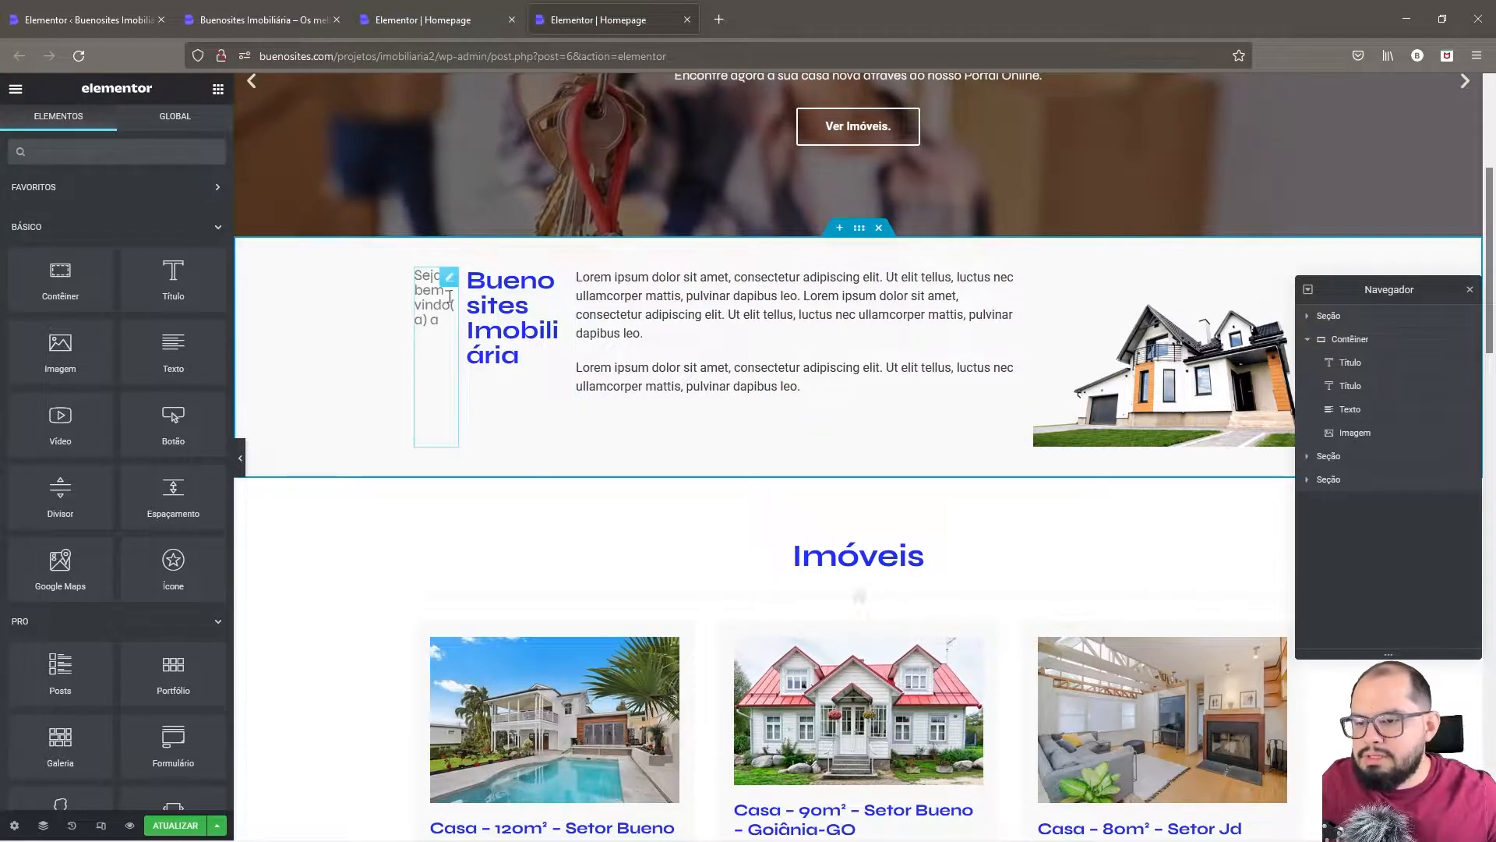
- Open the parent container's Itens layout settings for editing and close the Navigator
right_click(859, 228)
left_click(906, 248)
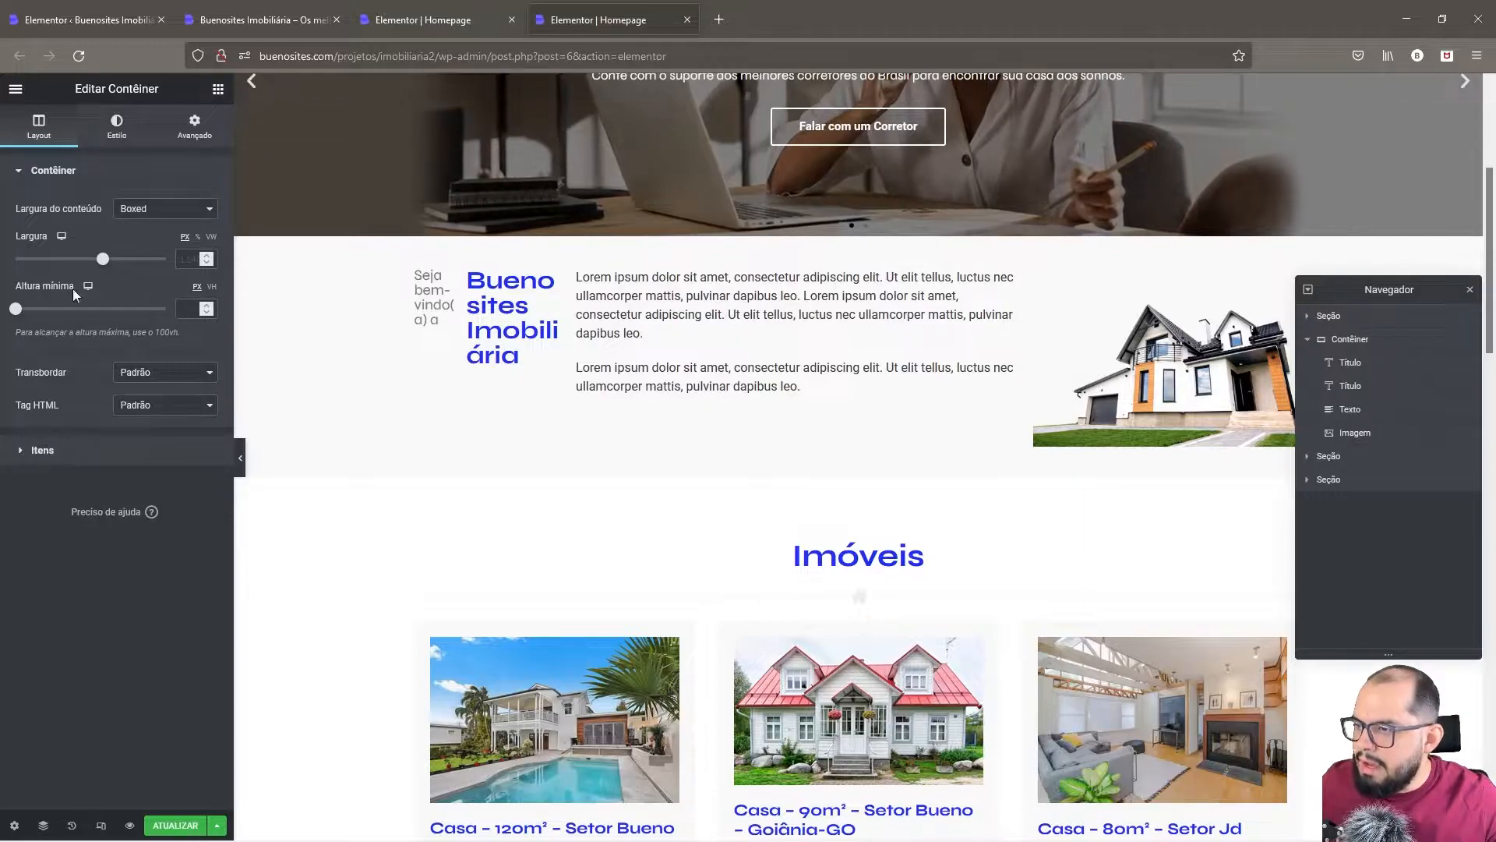
left_click(35, 169)
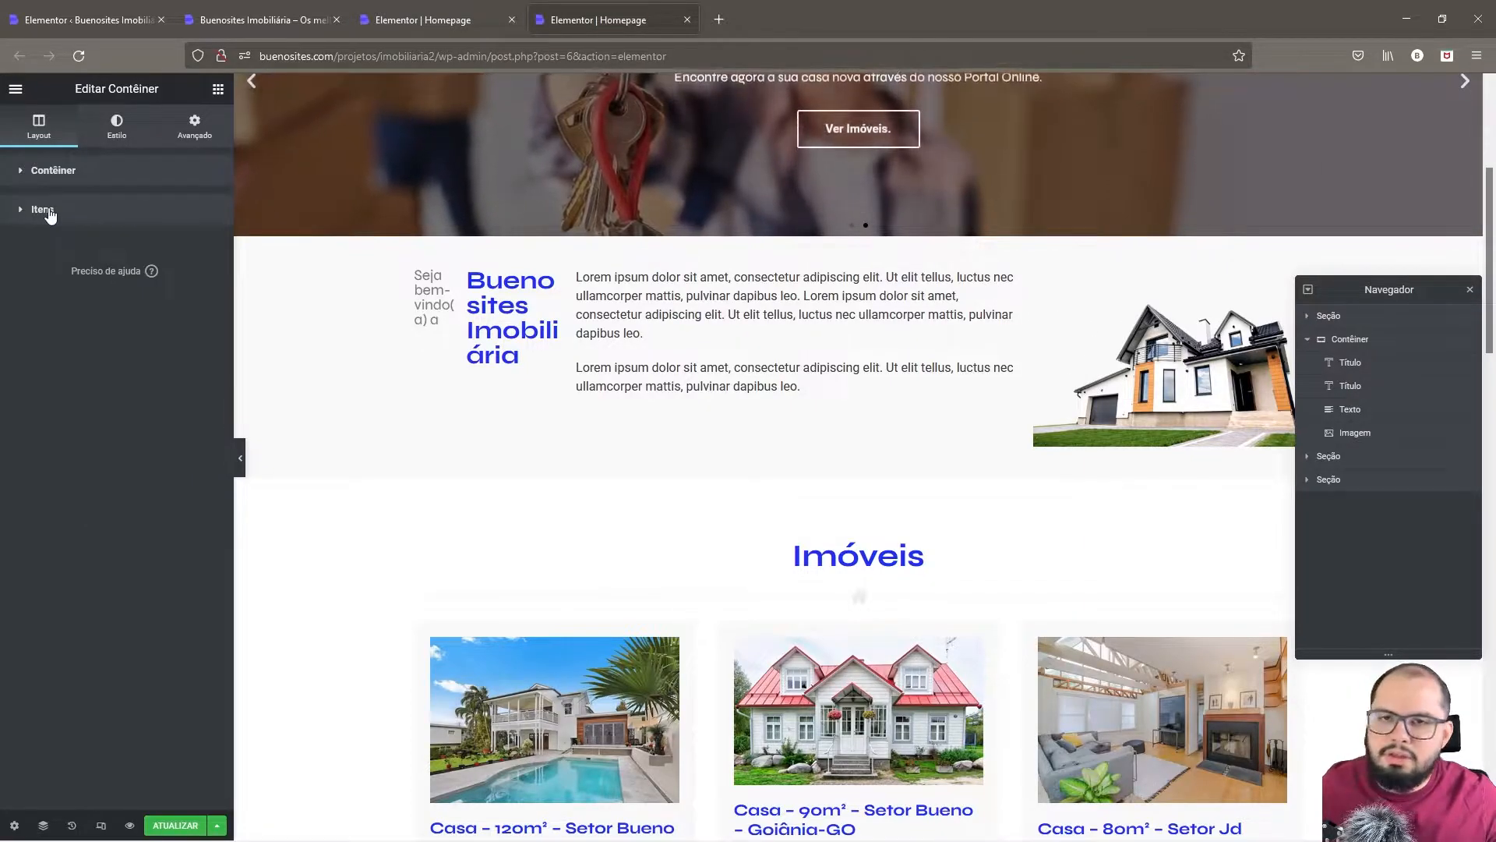
left_click(44, 209)
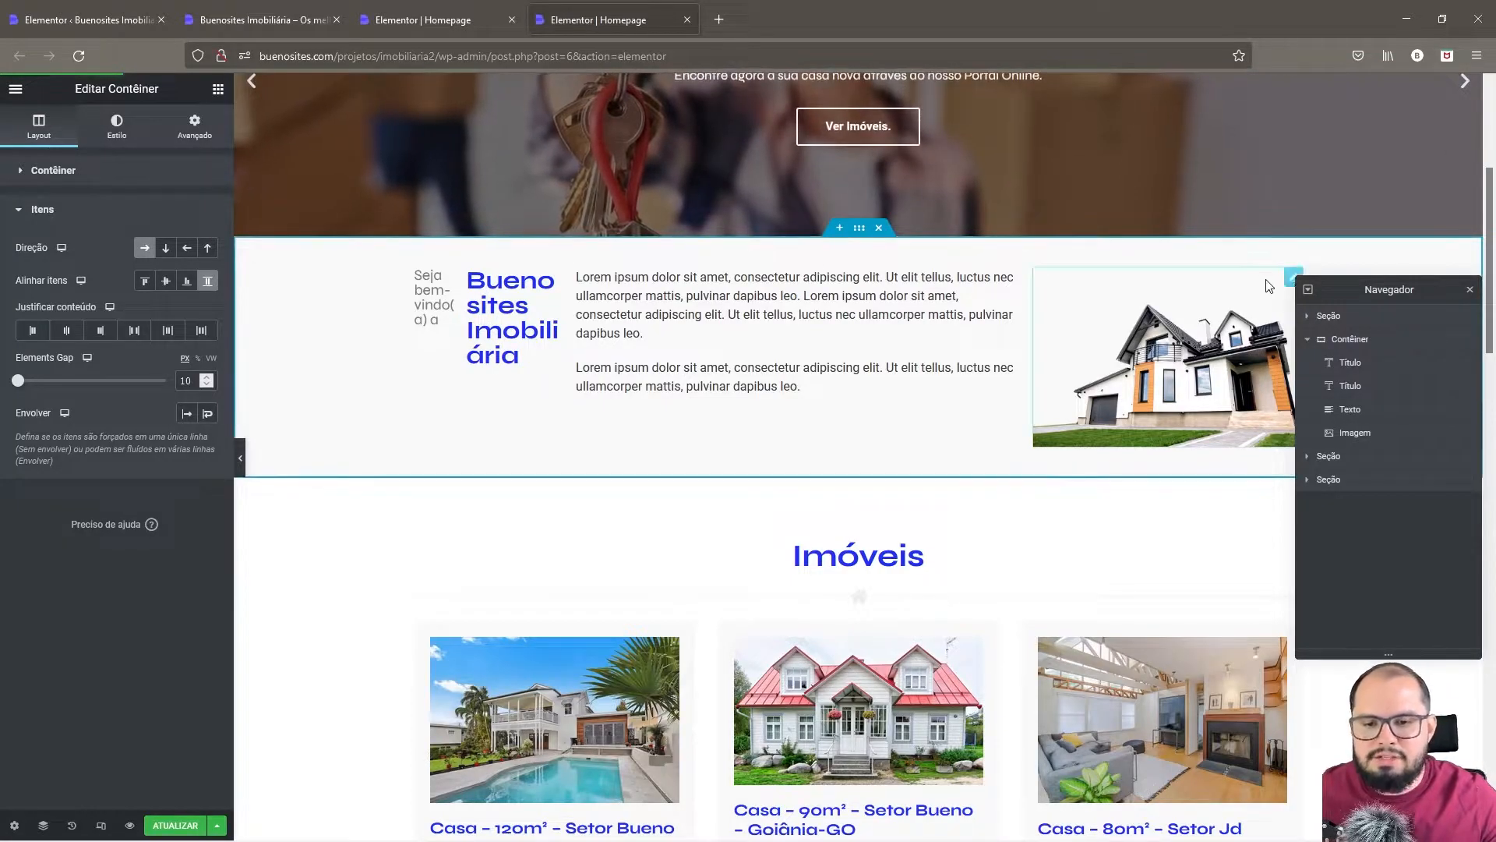
left_click(1475, 291)
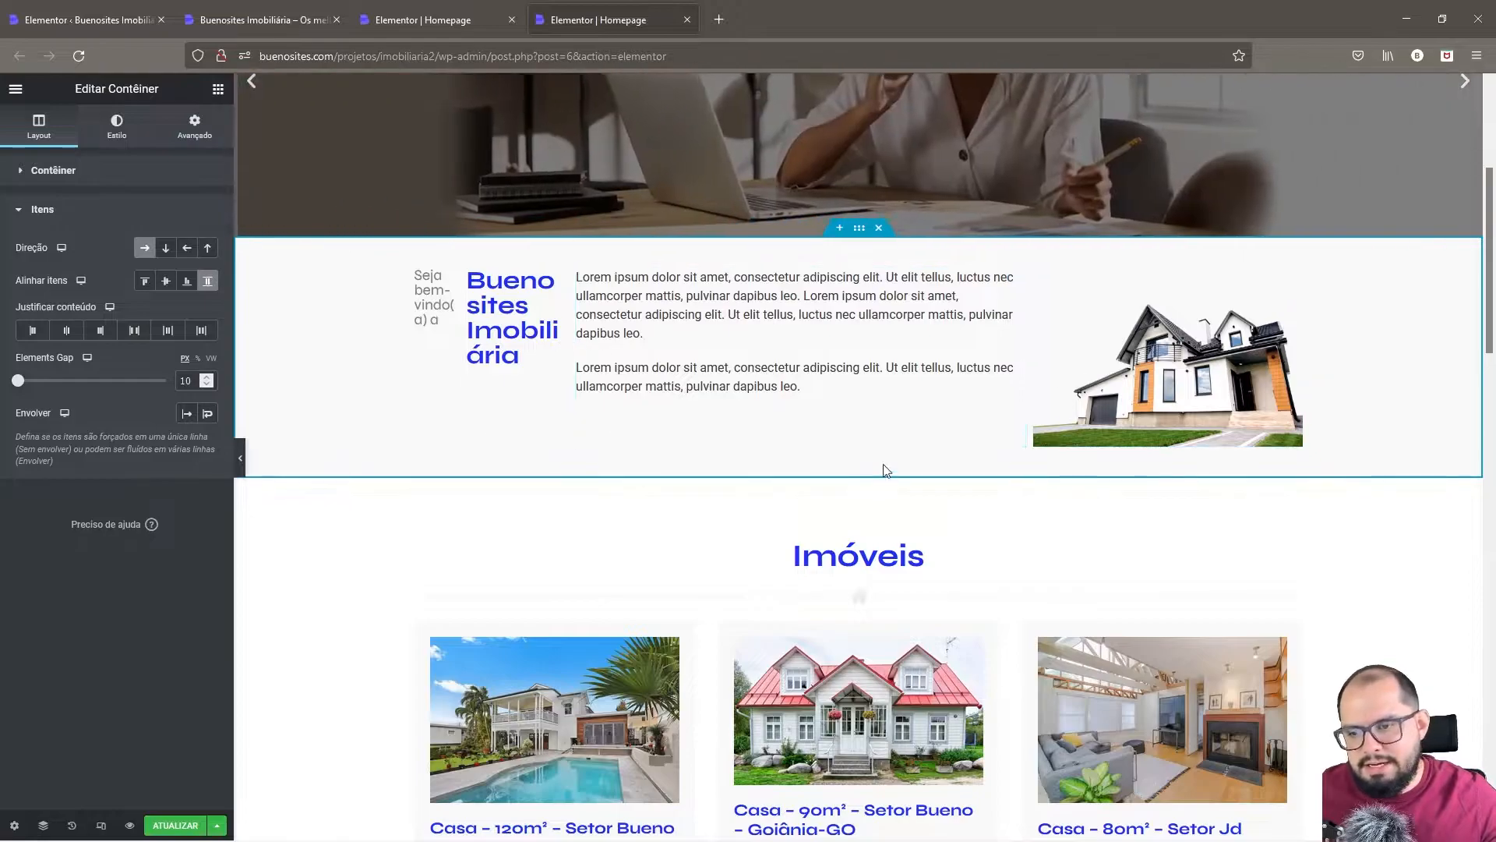
- Try the container's Direção as column, reversed row and reversed column, and return it to row
left_click(166, 248)
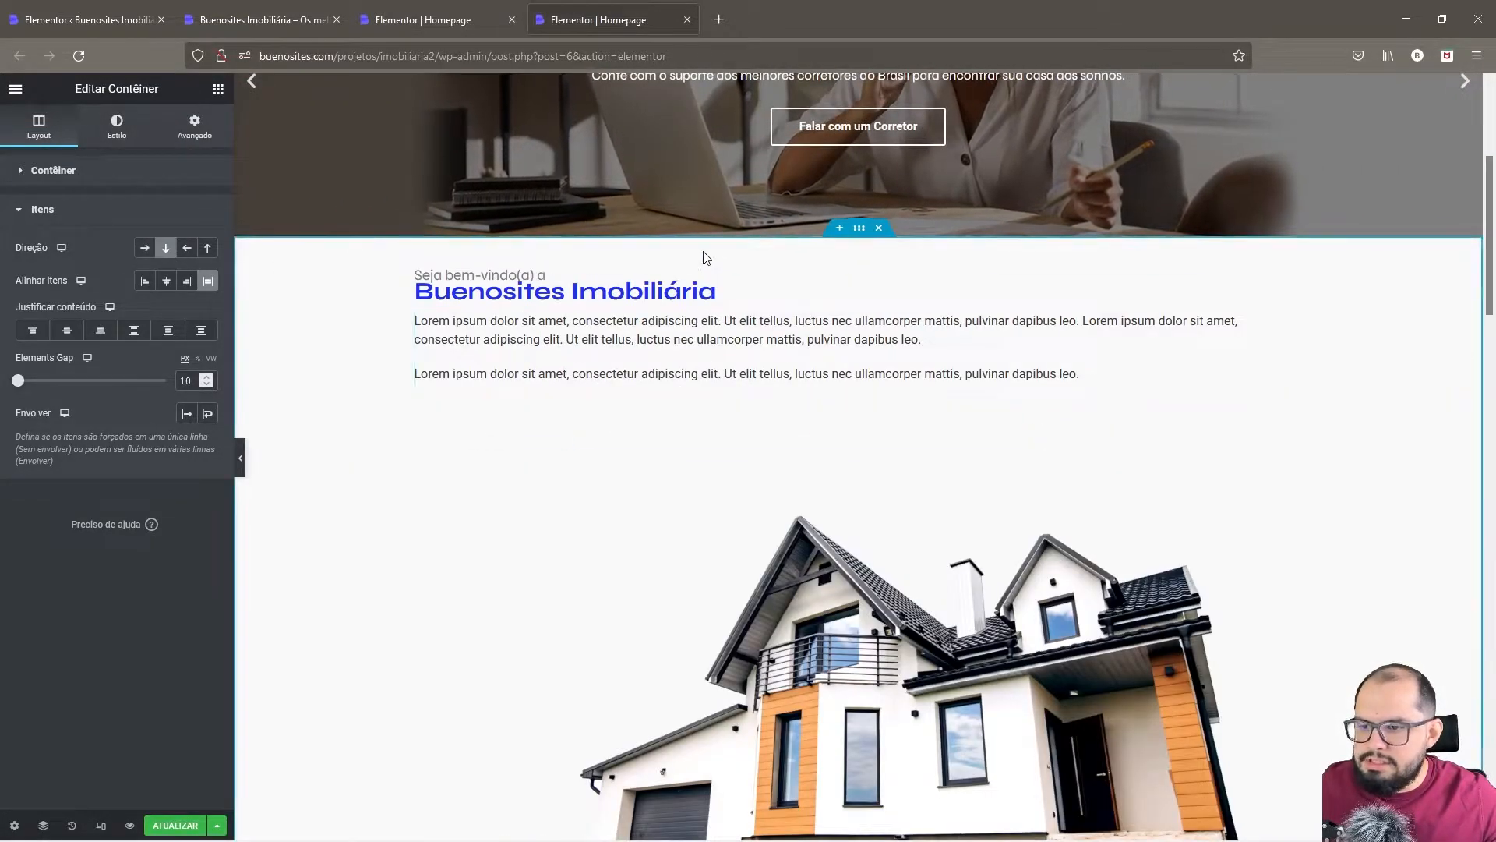
left_click(187, 248)
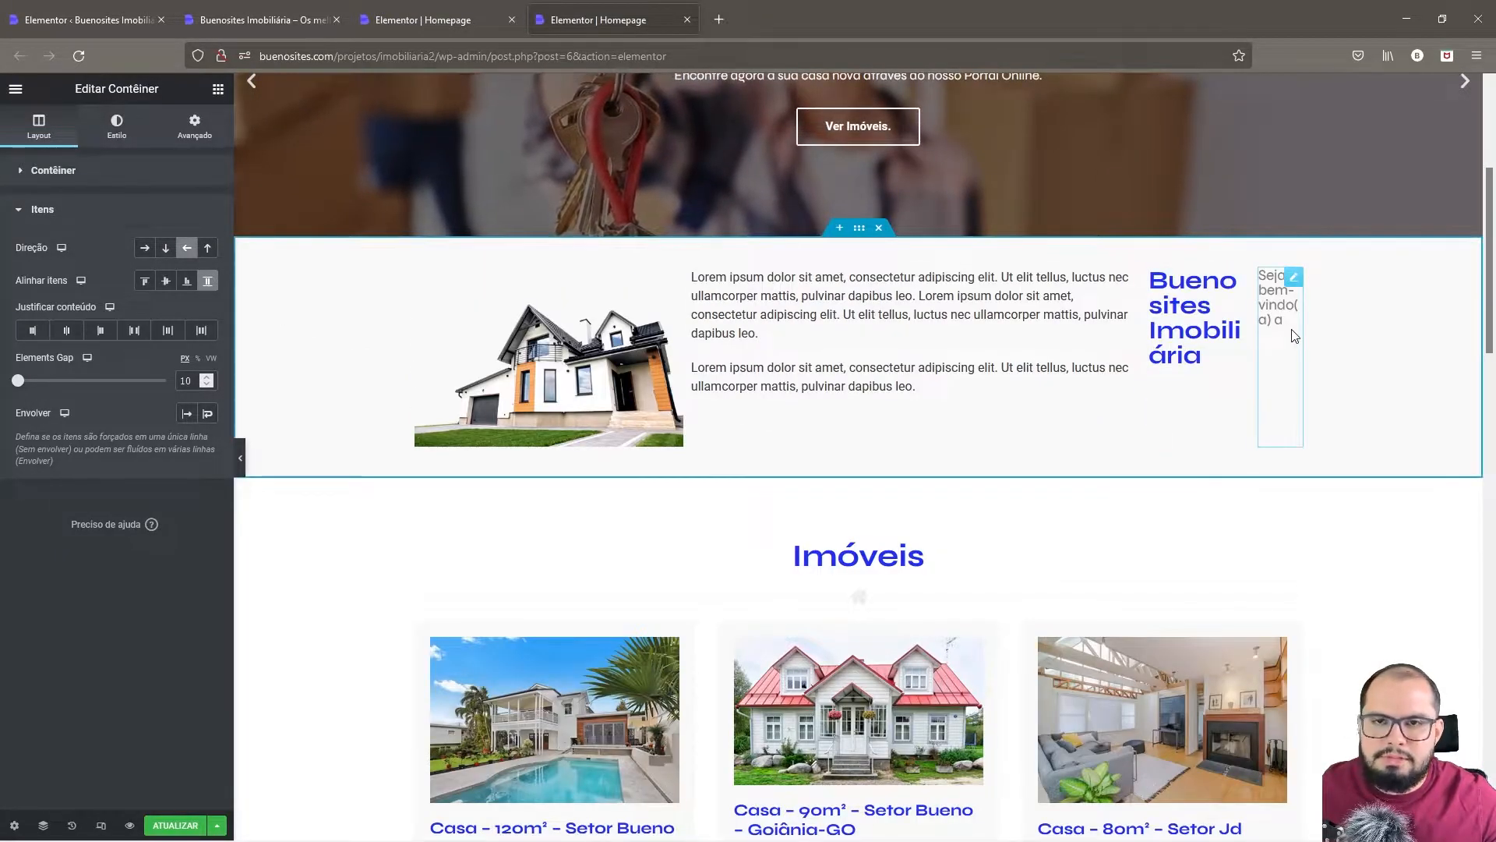
left_click(208, 248)
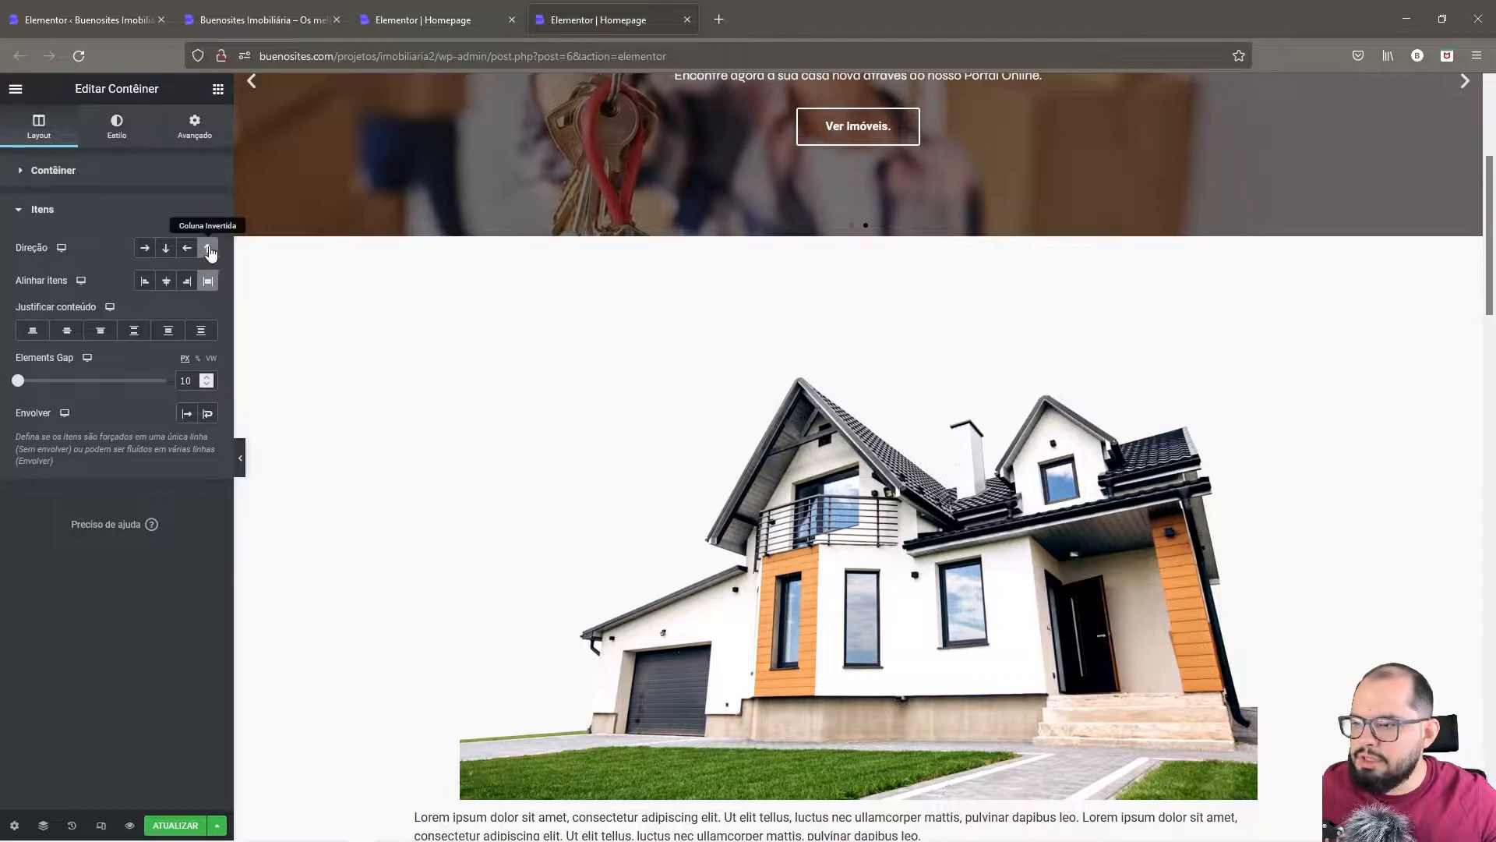
left_click(145, 249)
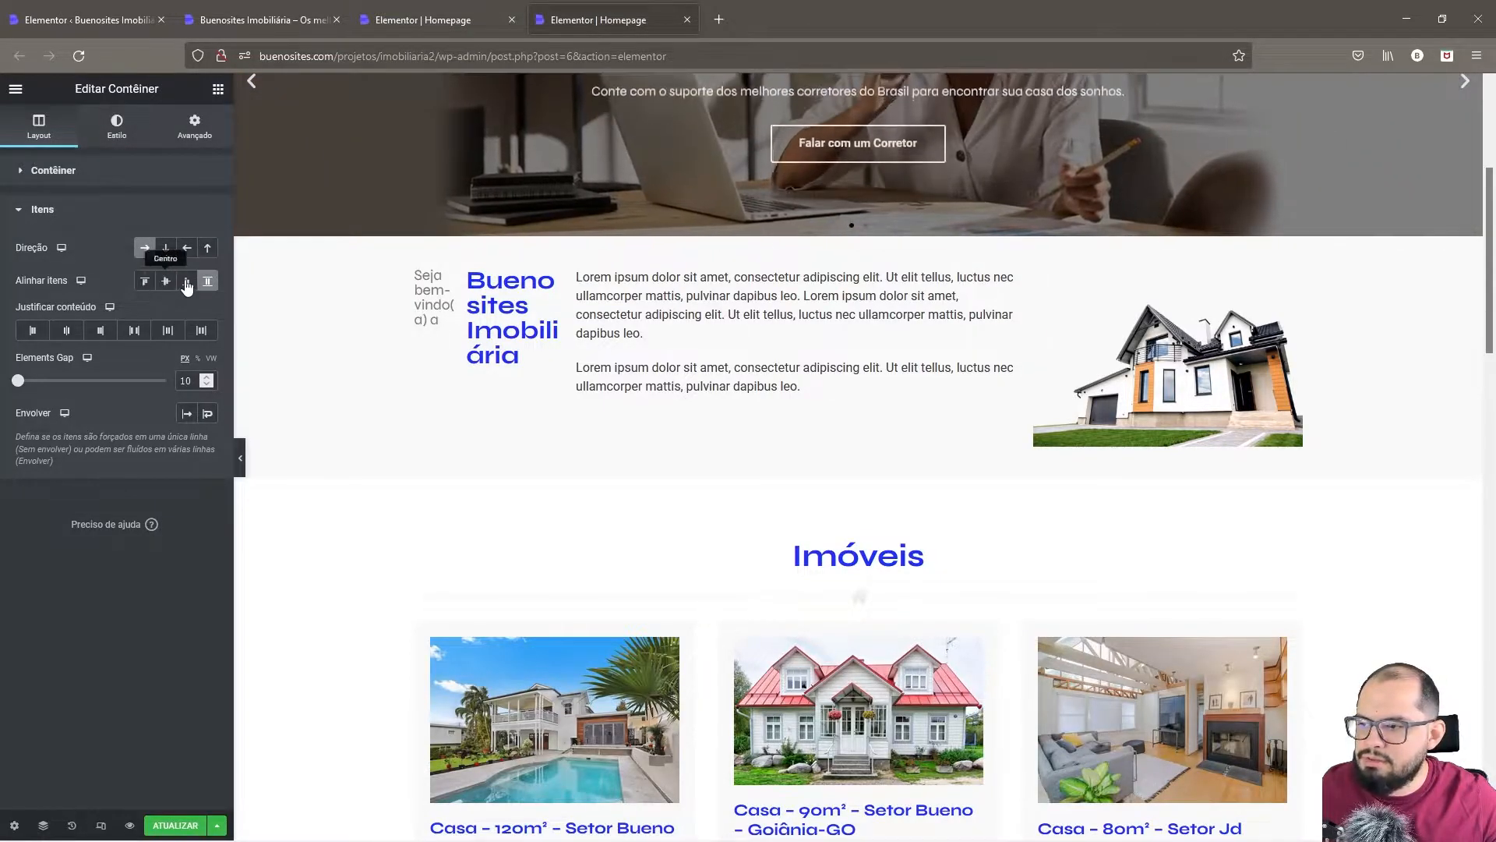
- Alternate the container's Direção between column and row to compare the Alinhar itens and Justificar conteúdo options, ending on row
left_click(166, 251)
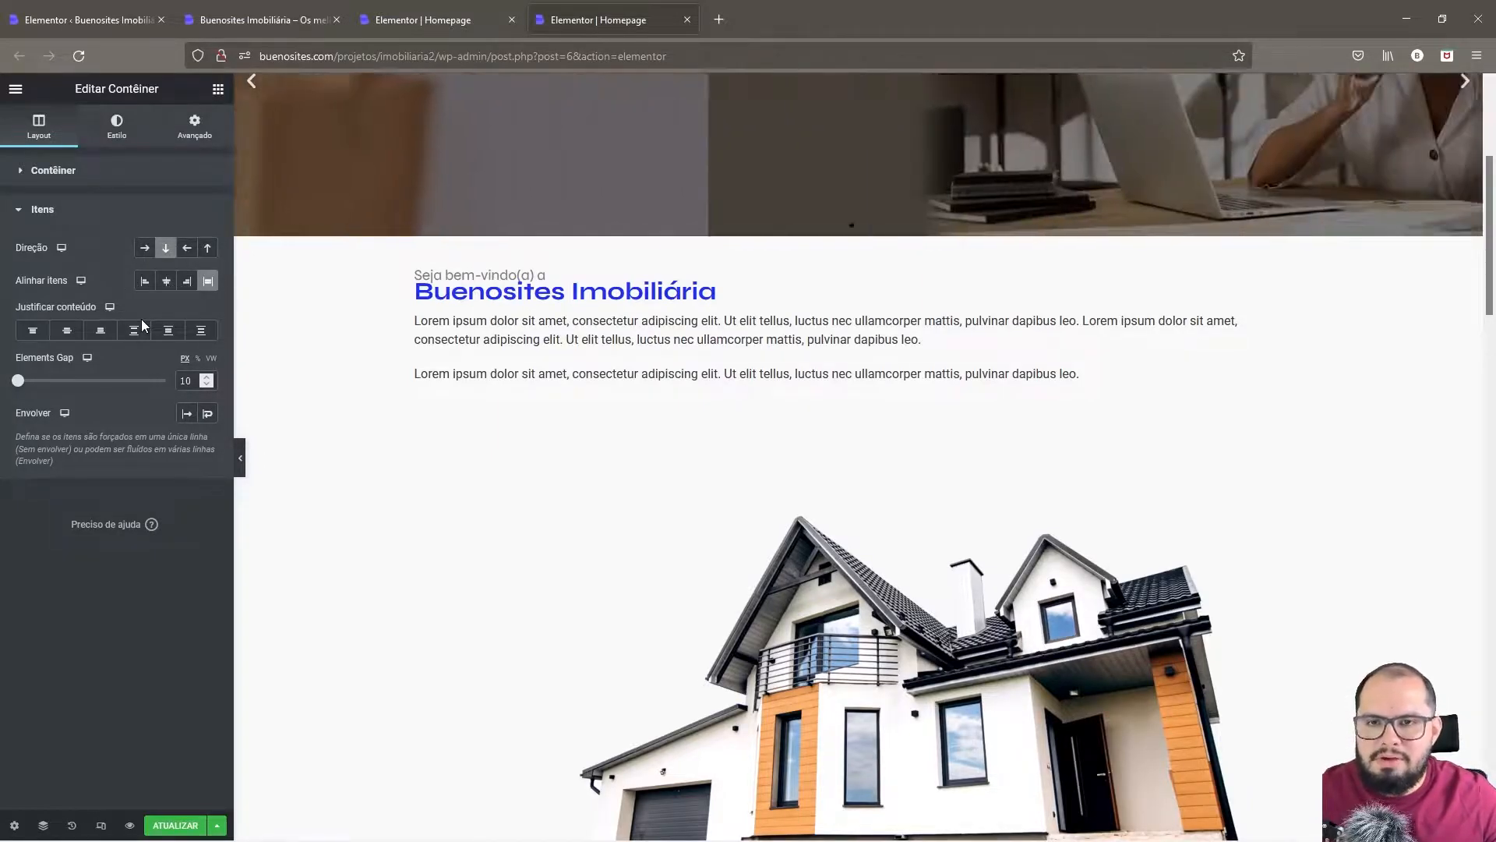
left_click(145, 250)
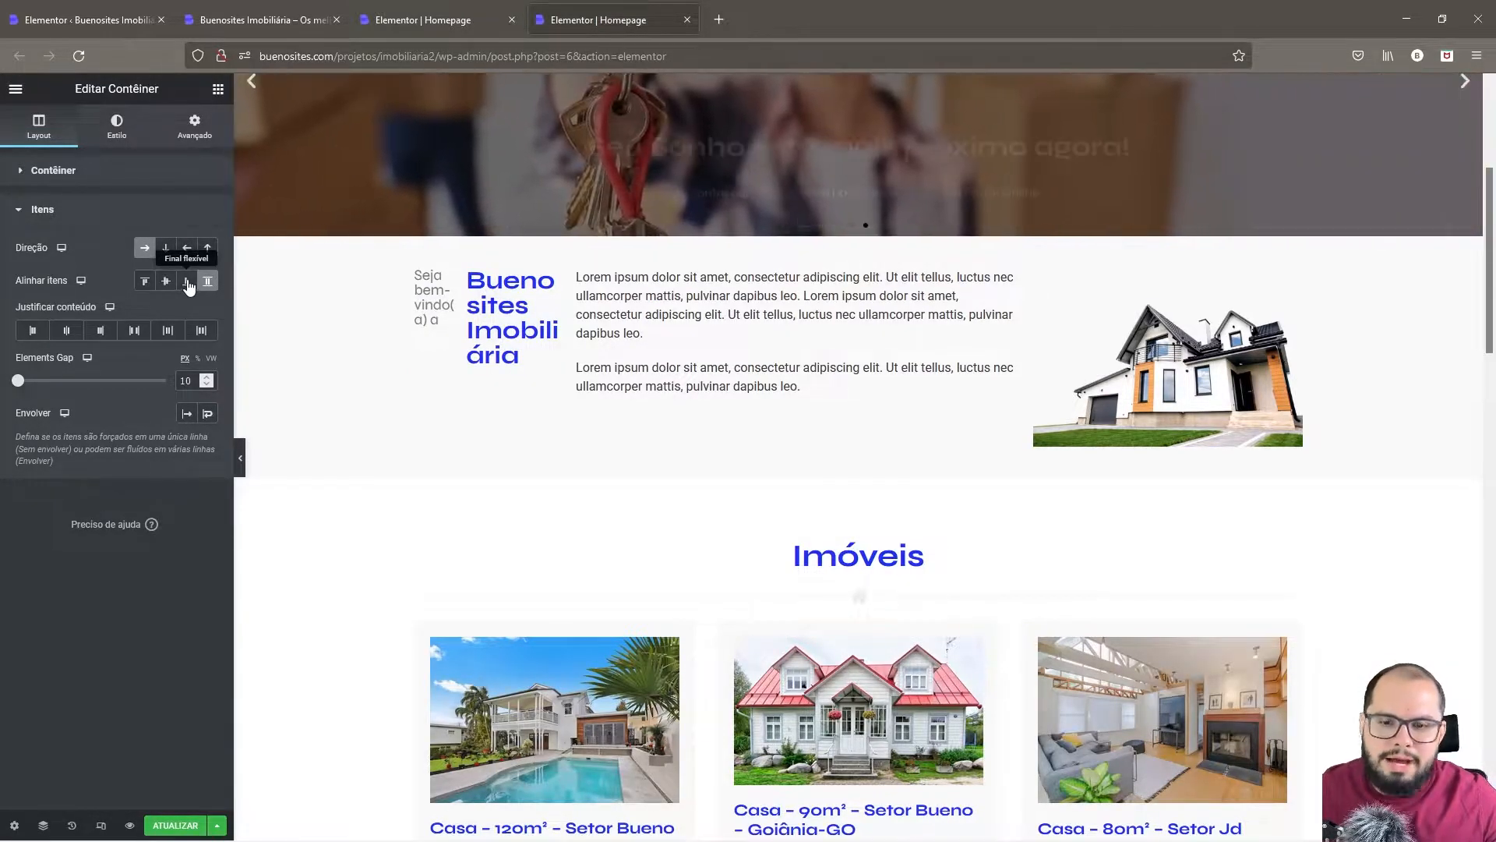
left_click(166, 250)
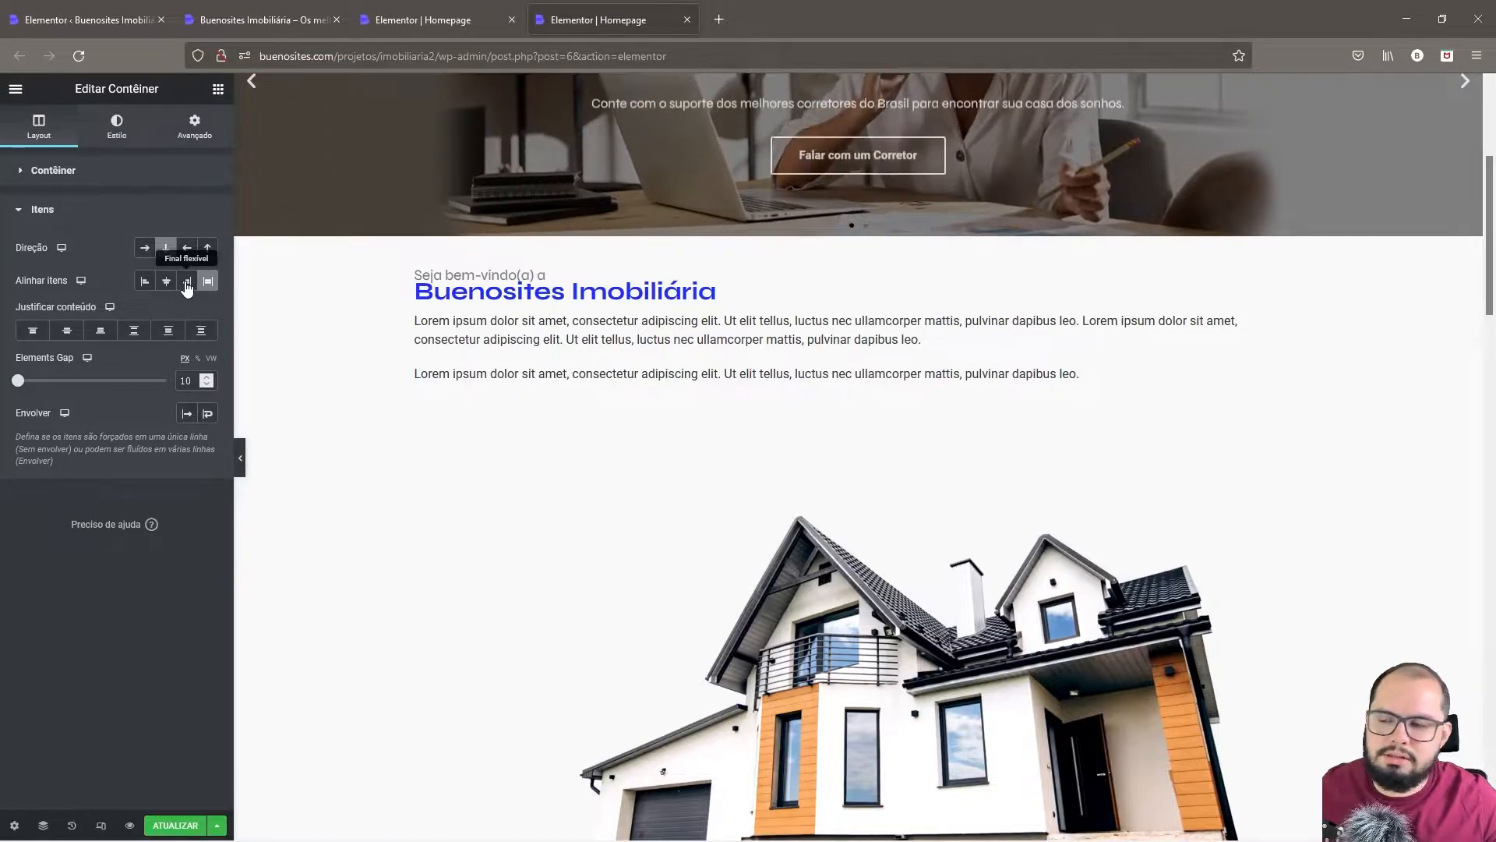
left_click(145, 250)
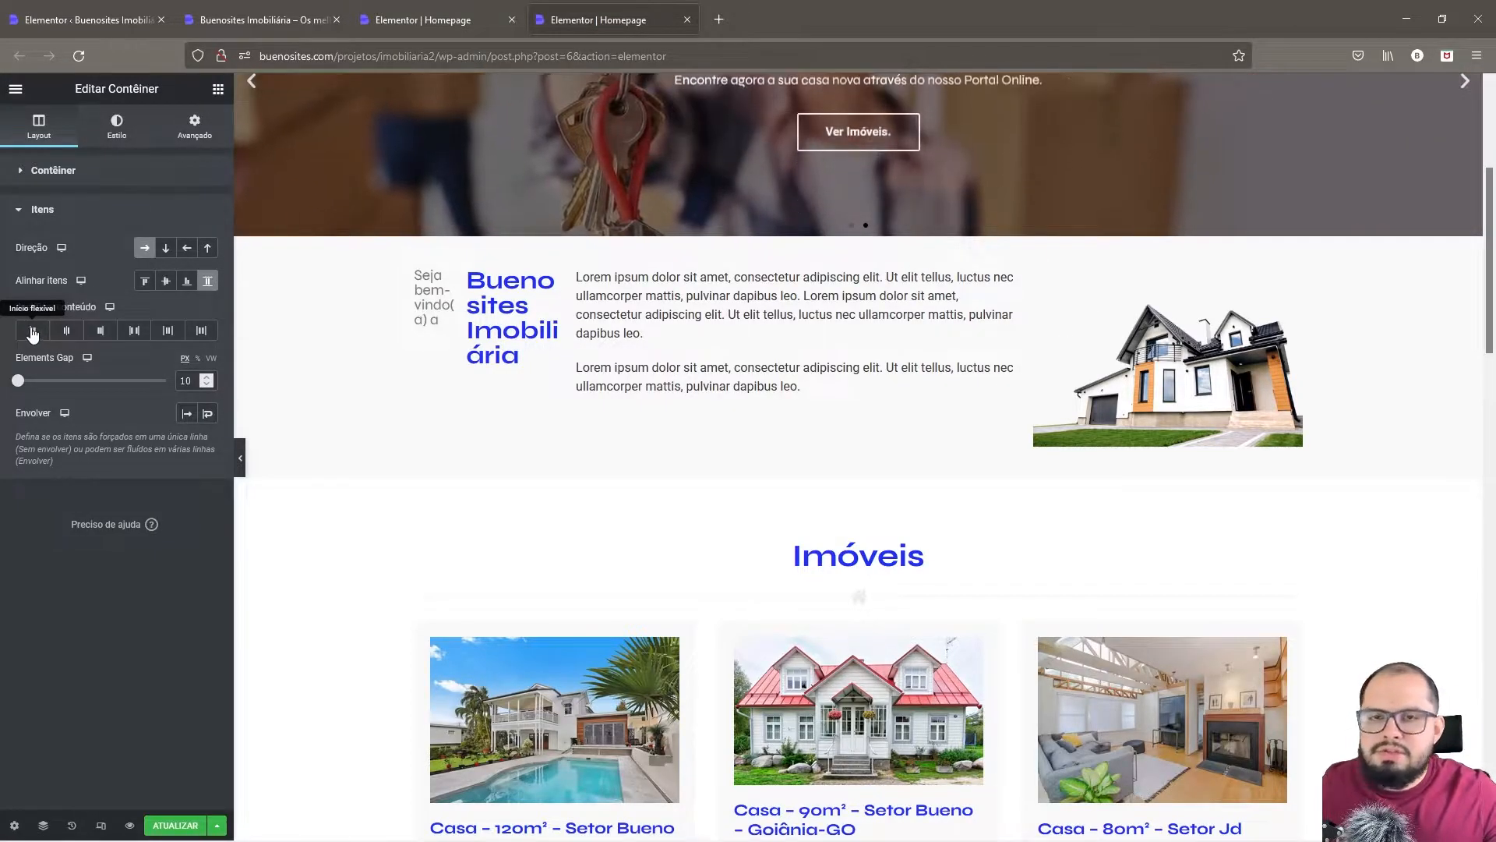
left_click(167, 249)
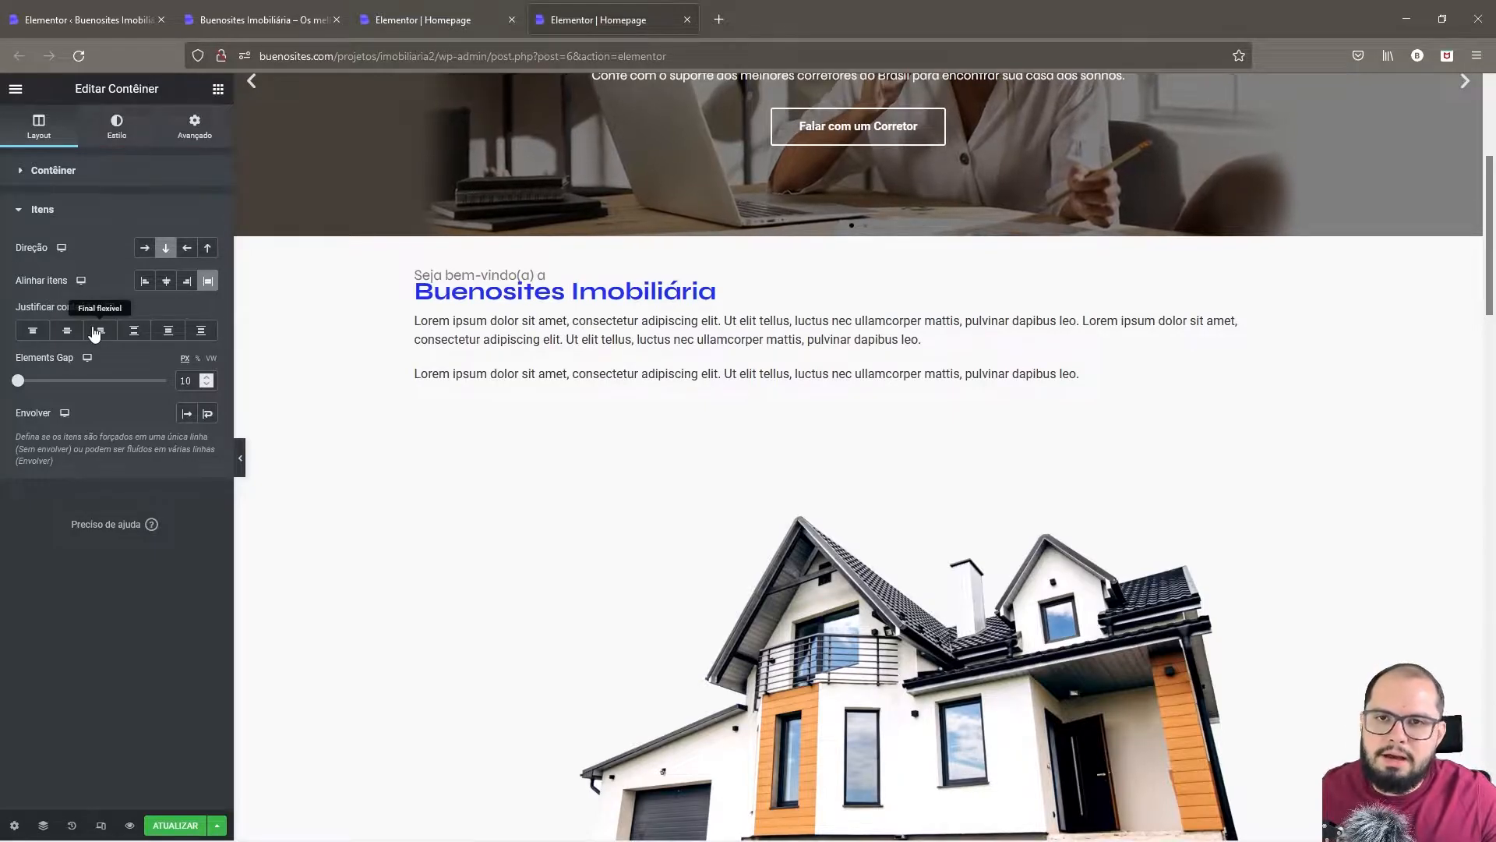
left_click(144, 249)
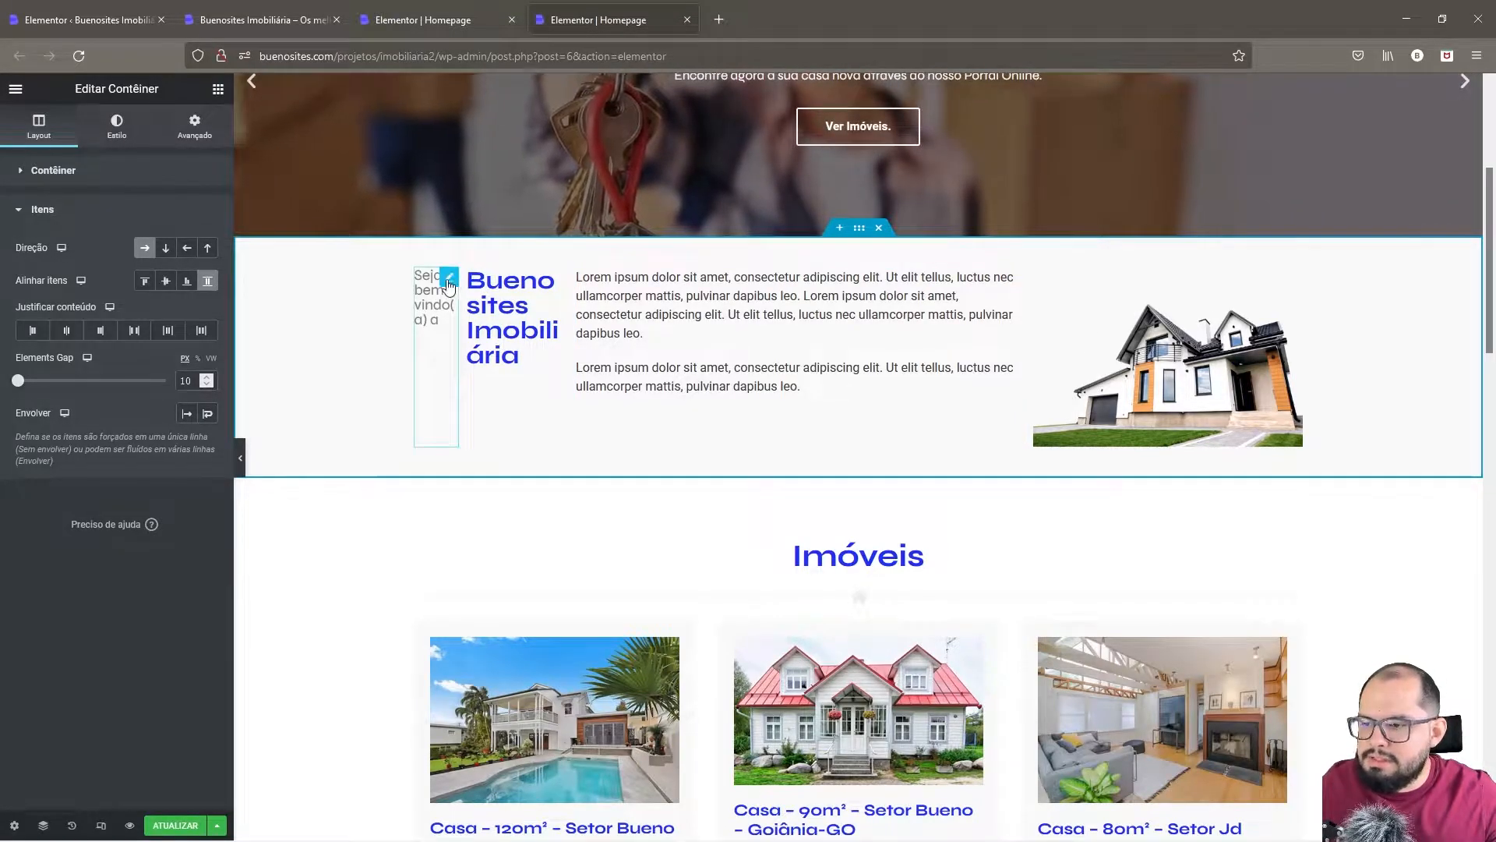
- Give the "Seja bem-vindo(a) a" heading a Personalizar element width of 45%
right_click(449, 284)
left_click(487, 300)
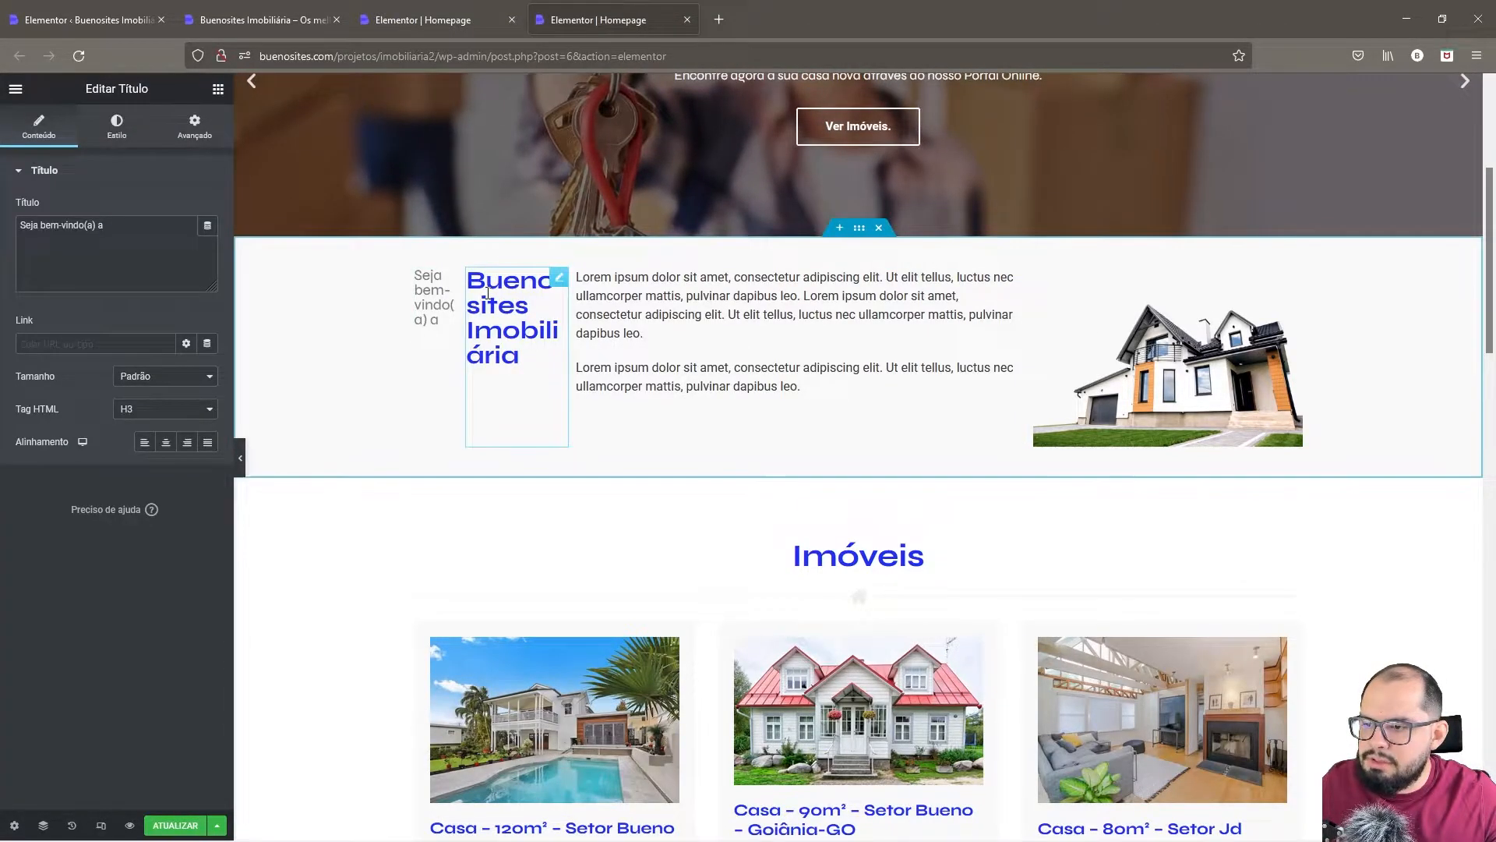
left_click(191, 140)
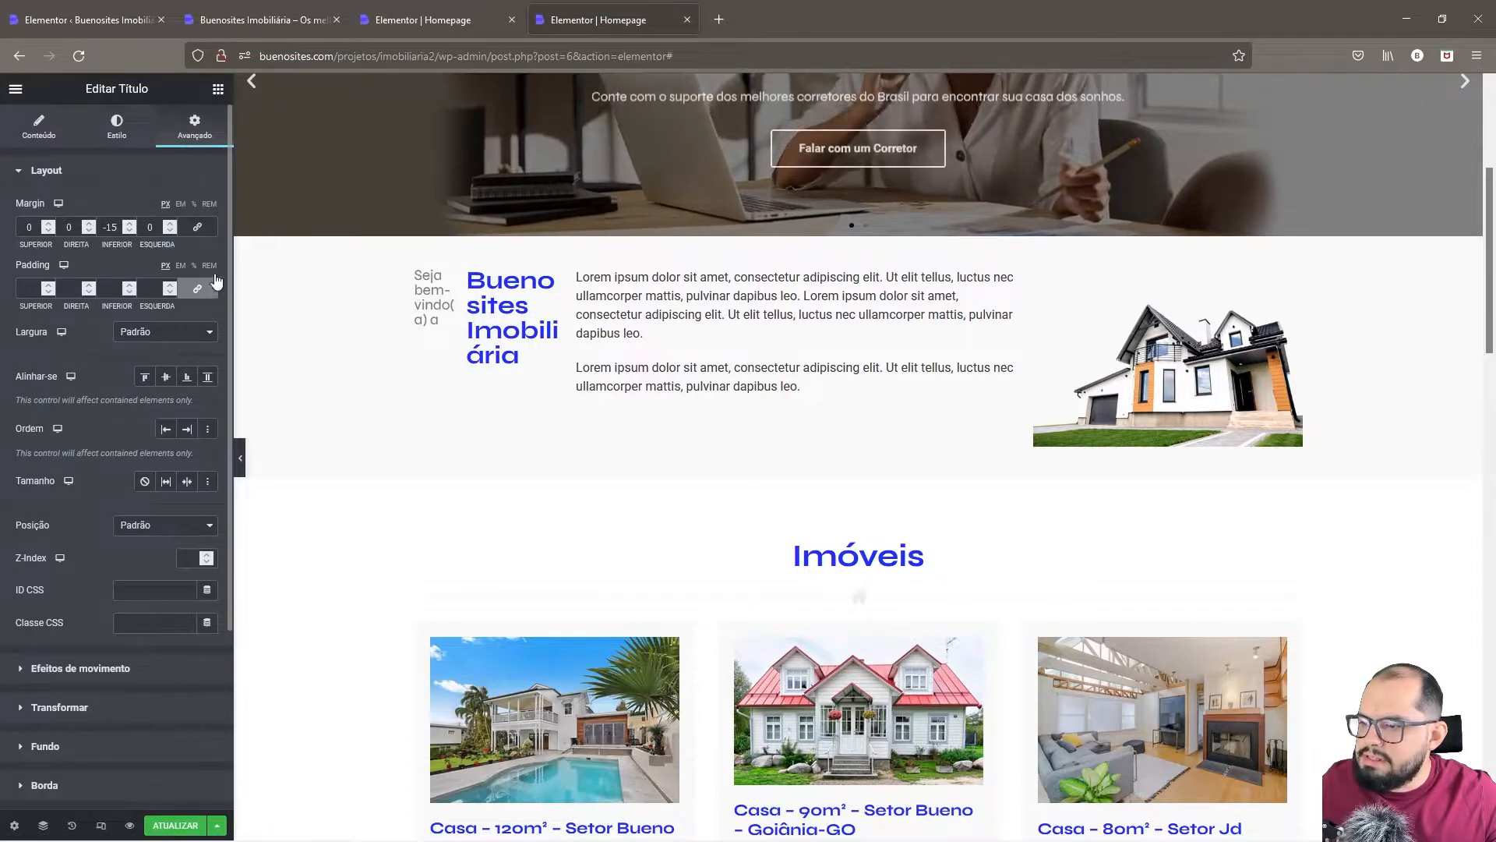
left_click(163, 333)
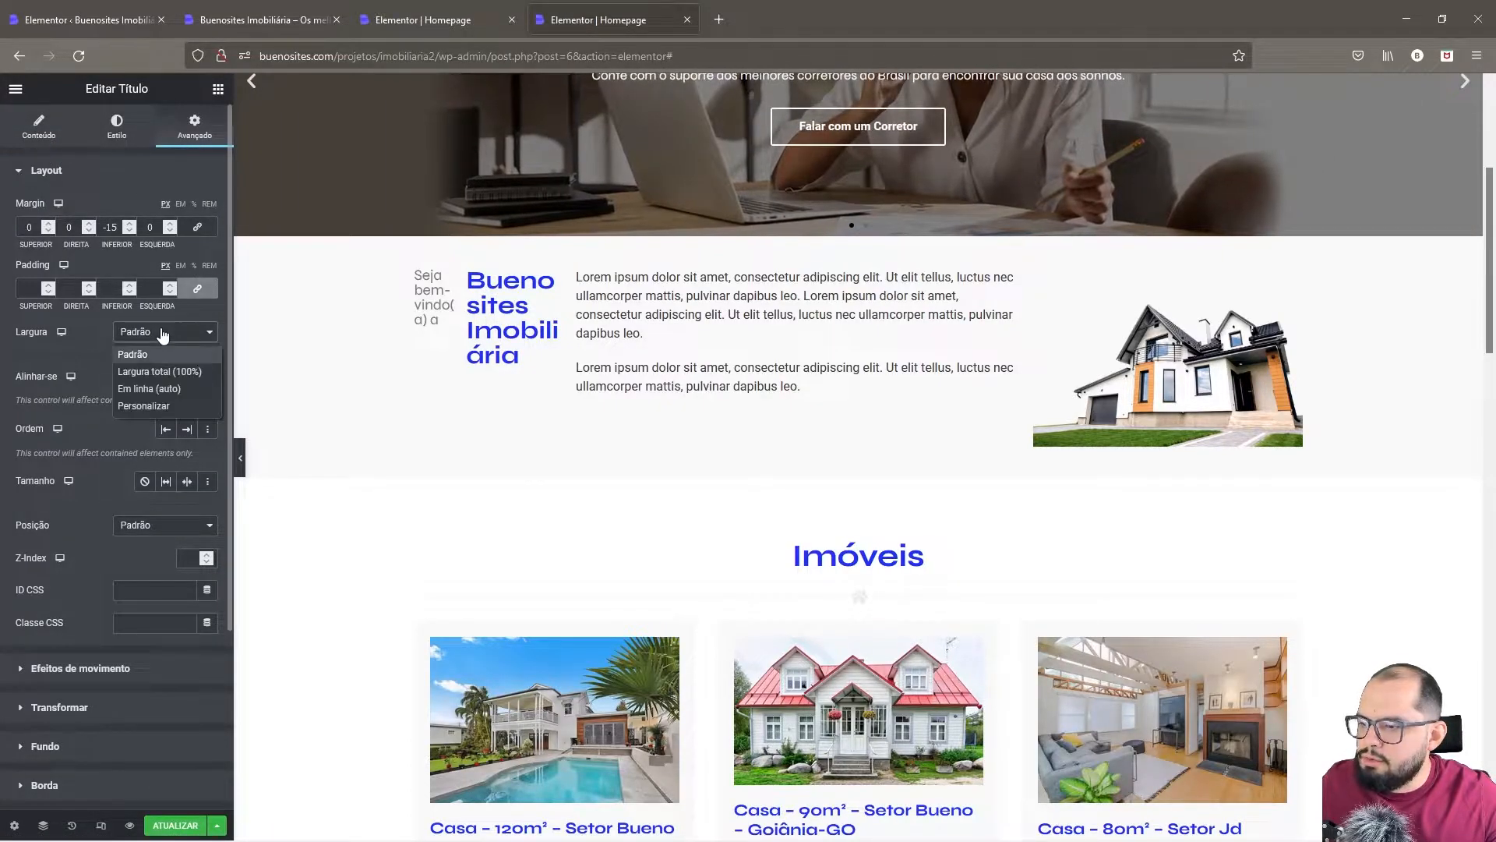
left_click(146, 404)
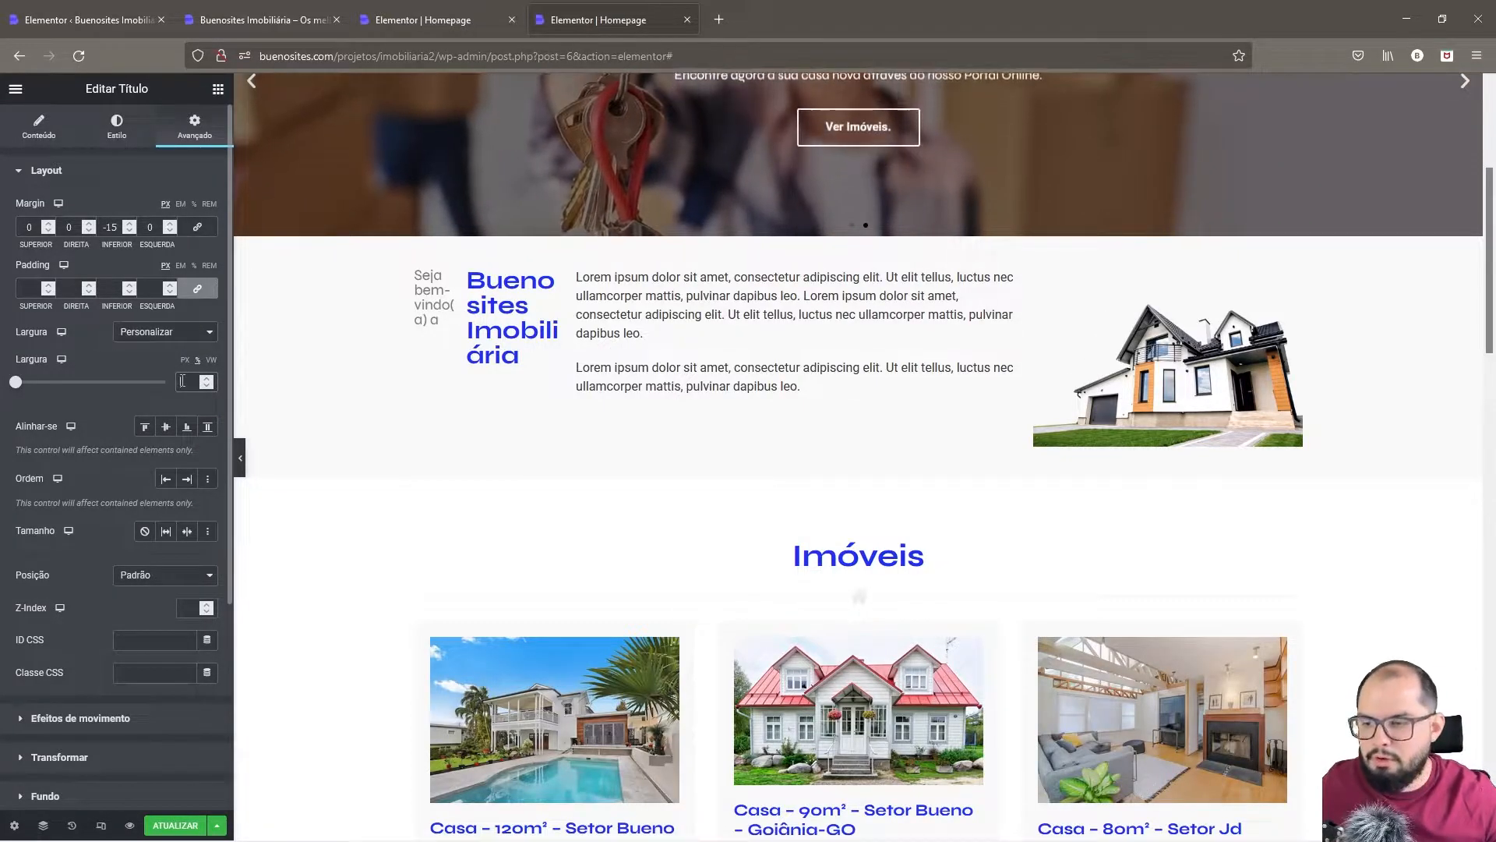
type("45")
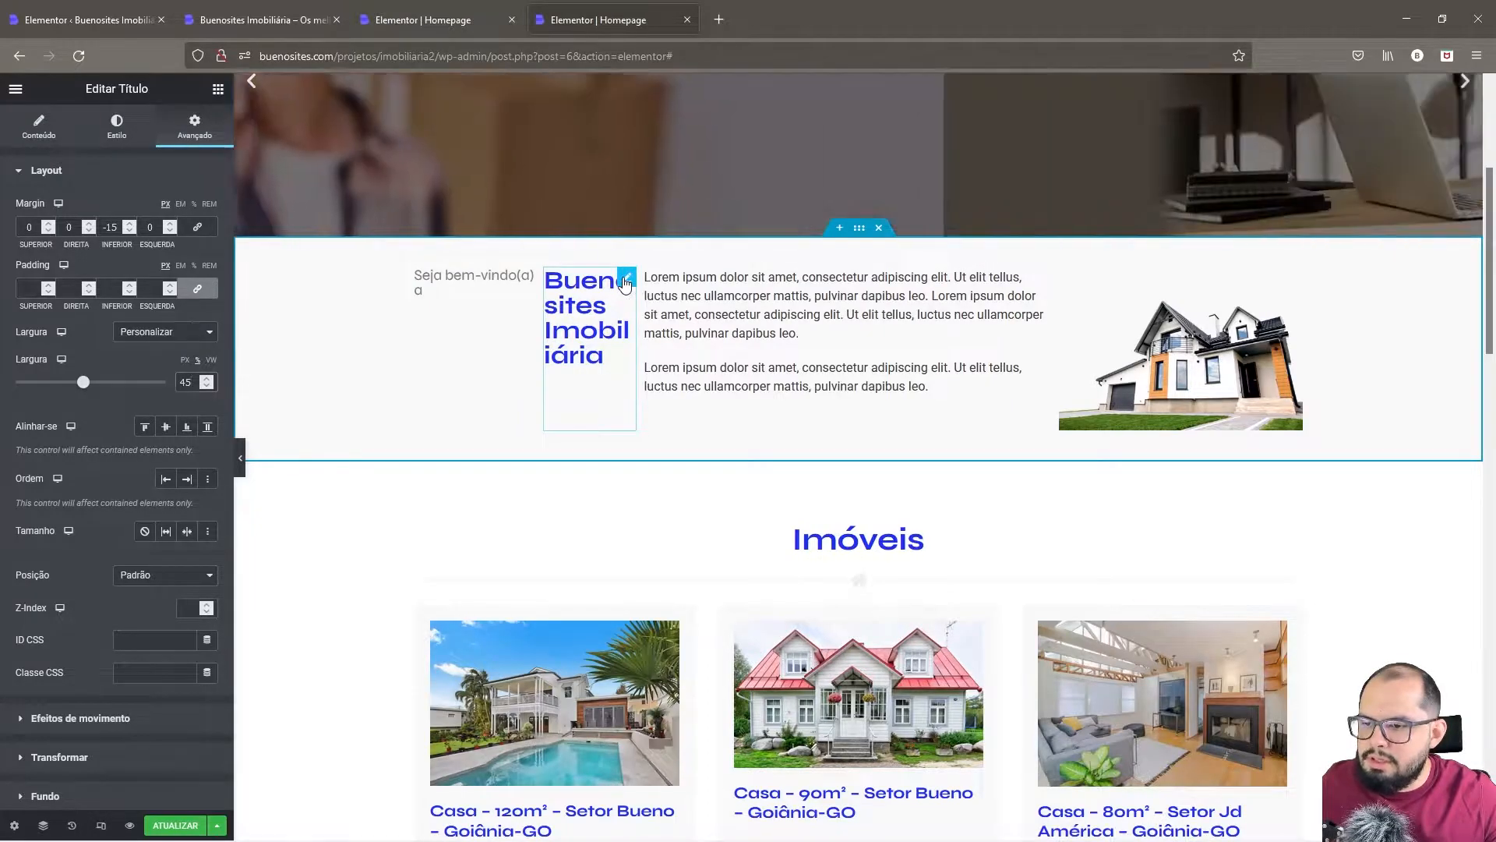
- Give the "Buenosites Imobiliária" heading a Personalizar element width of 45%
right_click(625, 282)
left_click(666, 297)
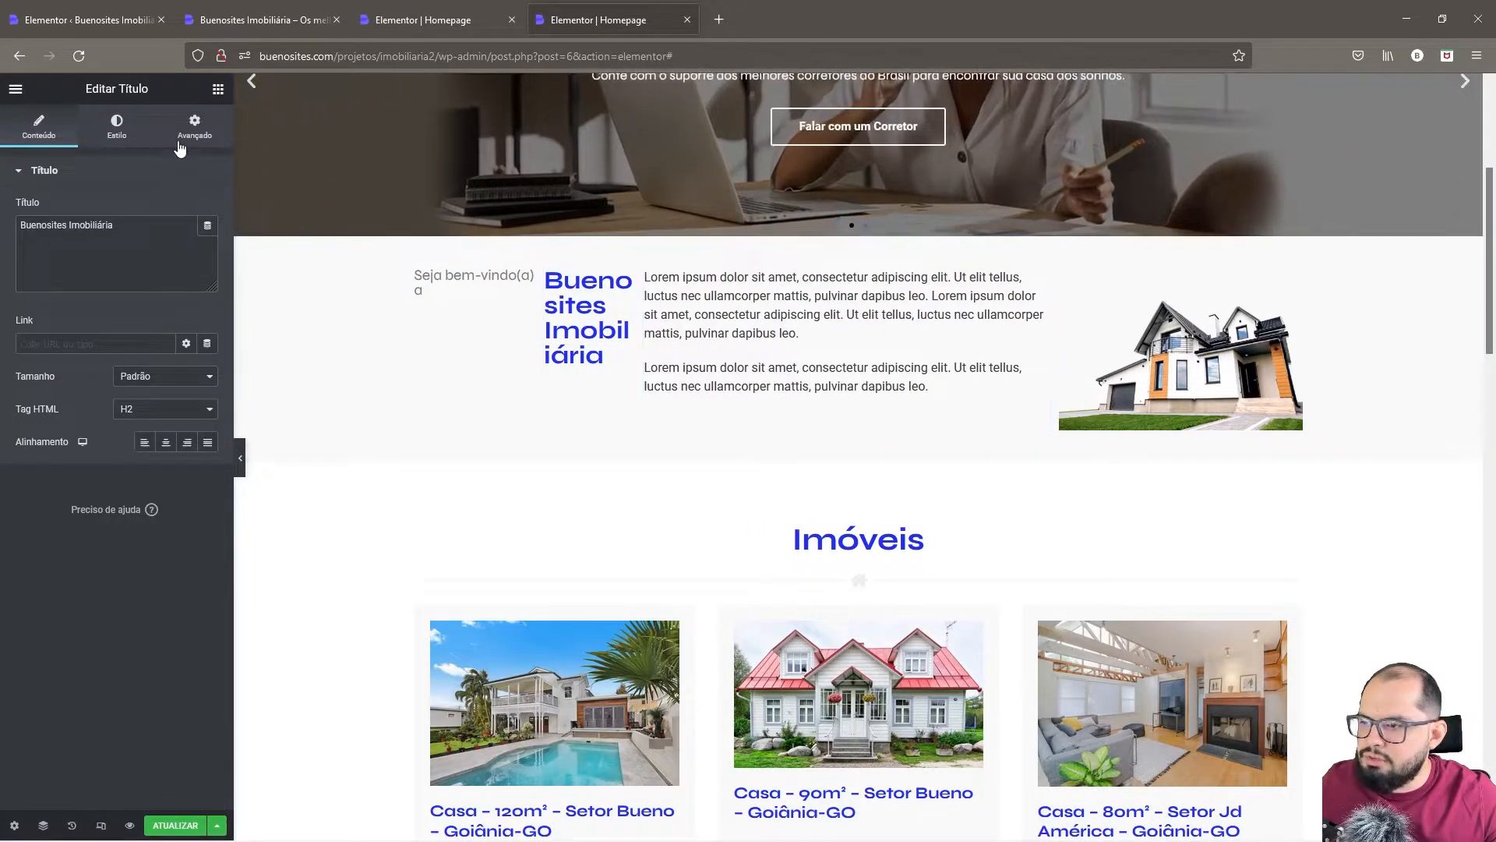
left_click(184, 145)
left_click(161, 334)
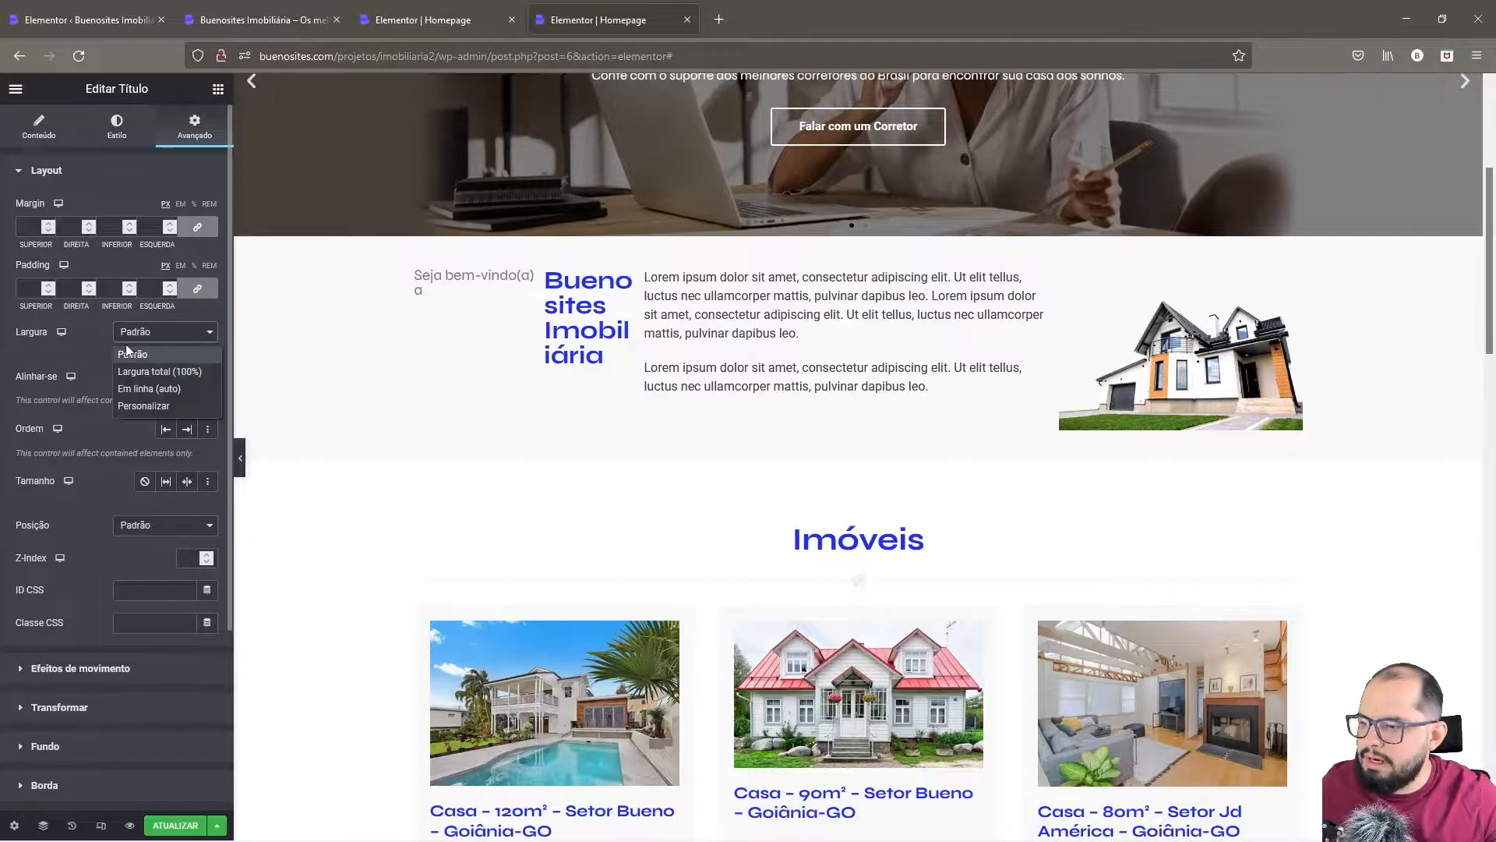
left_click(138, 404)
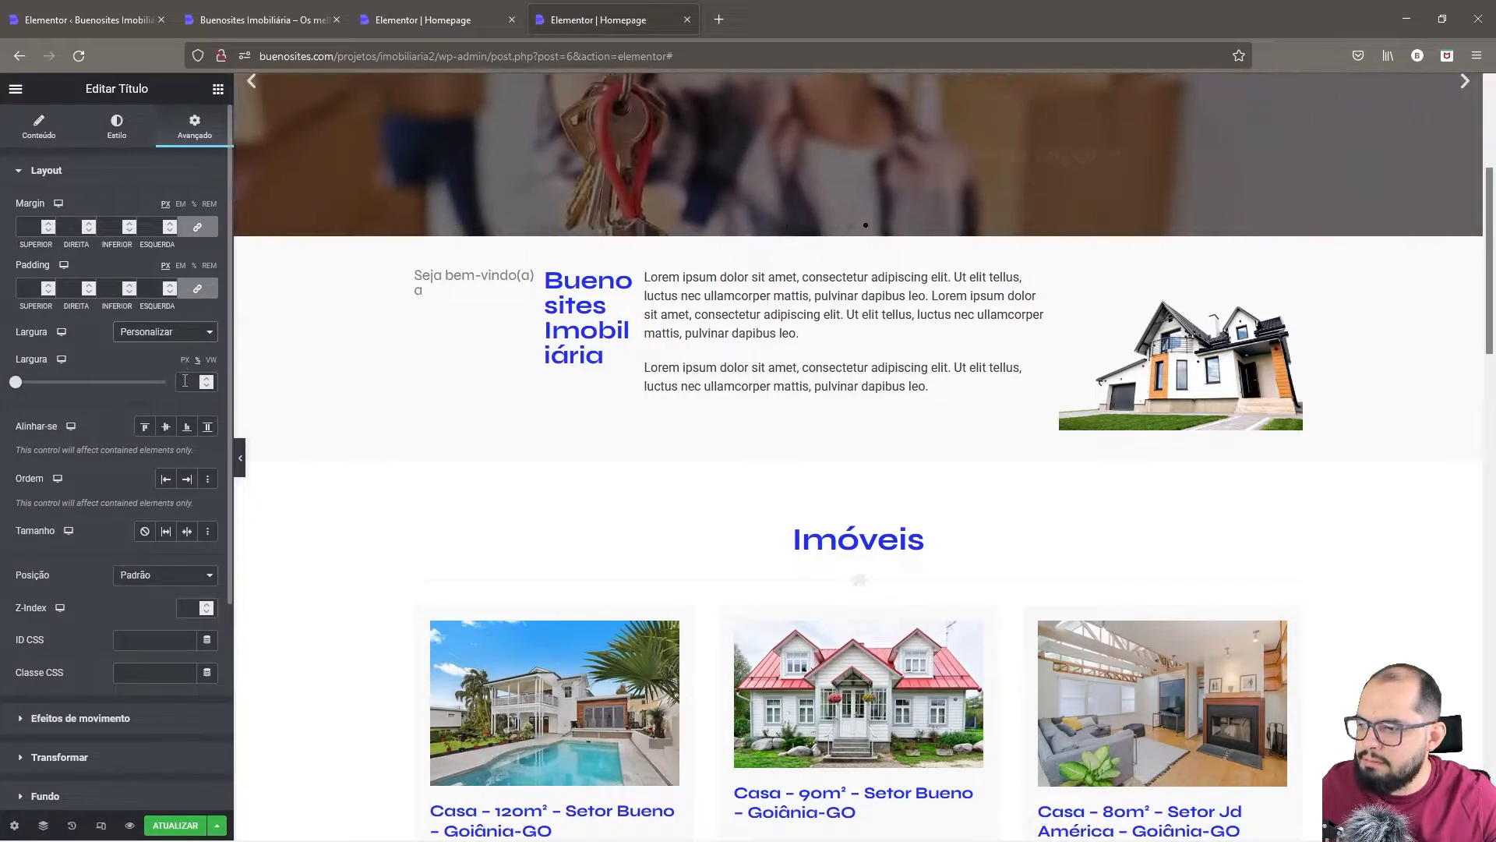
type("45")
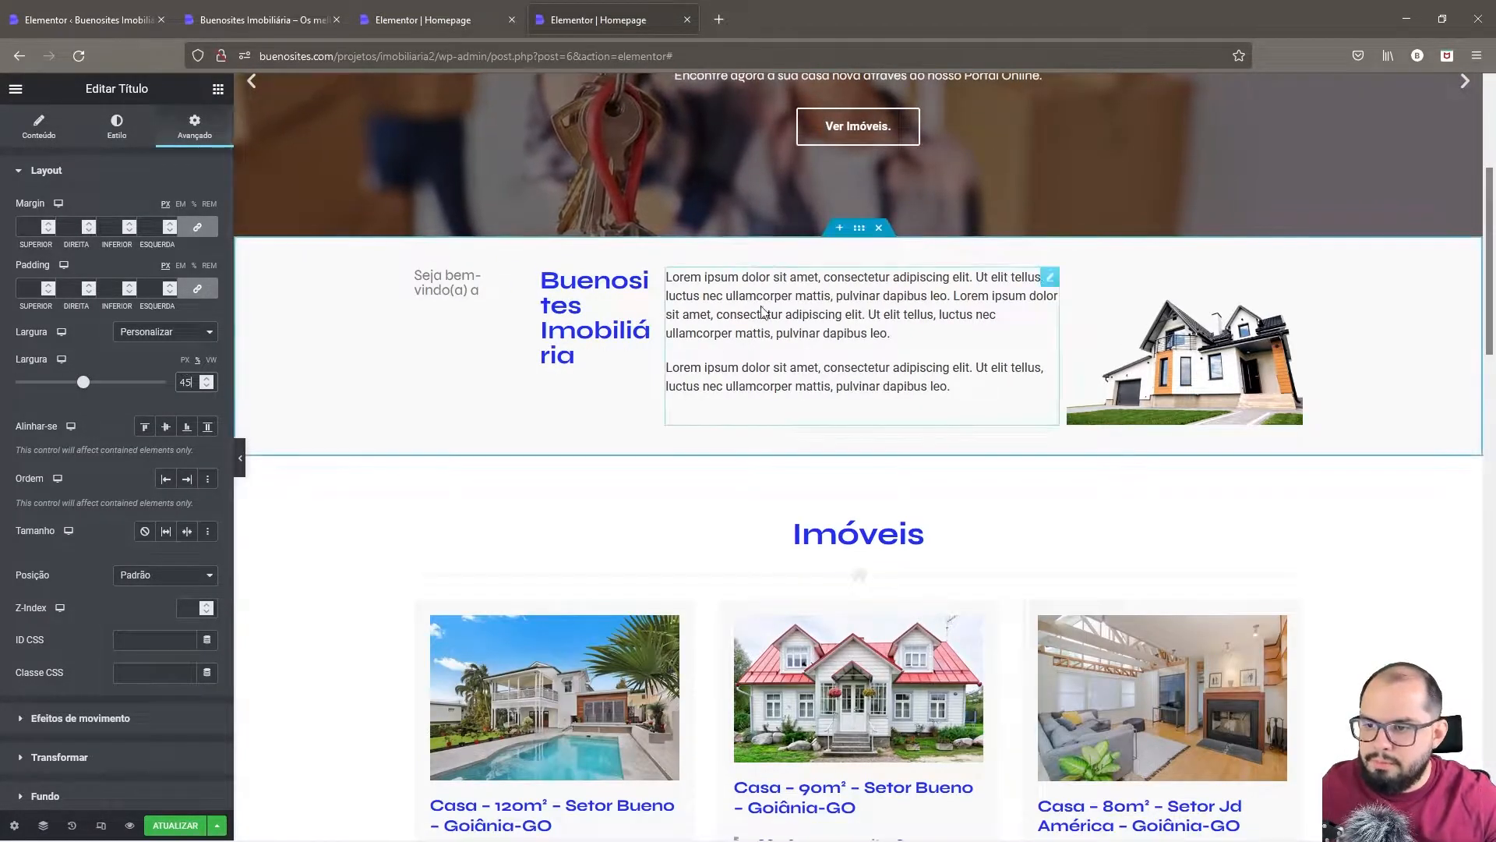
- Give the Lorem ipsum text widget a Personalizar element width of 45%
right_click(770, 278)
left_click(815, 295)
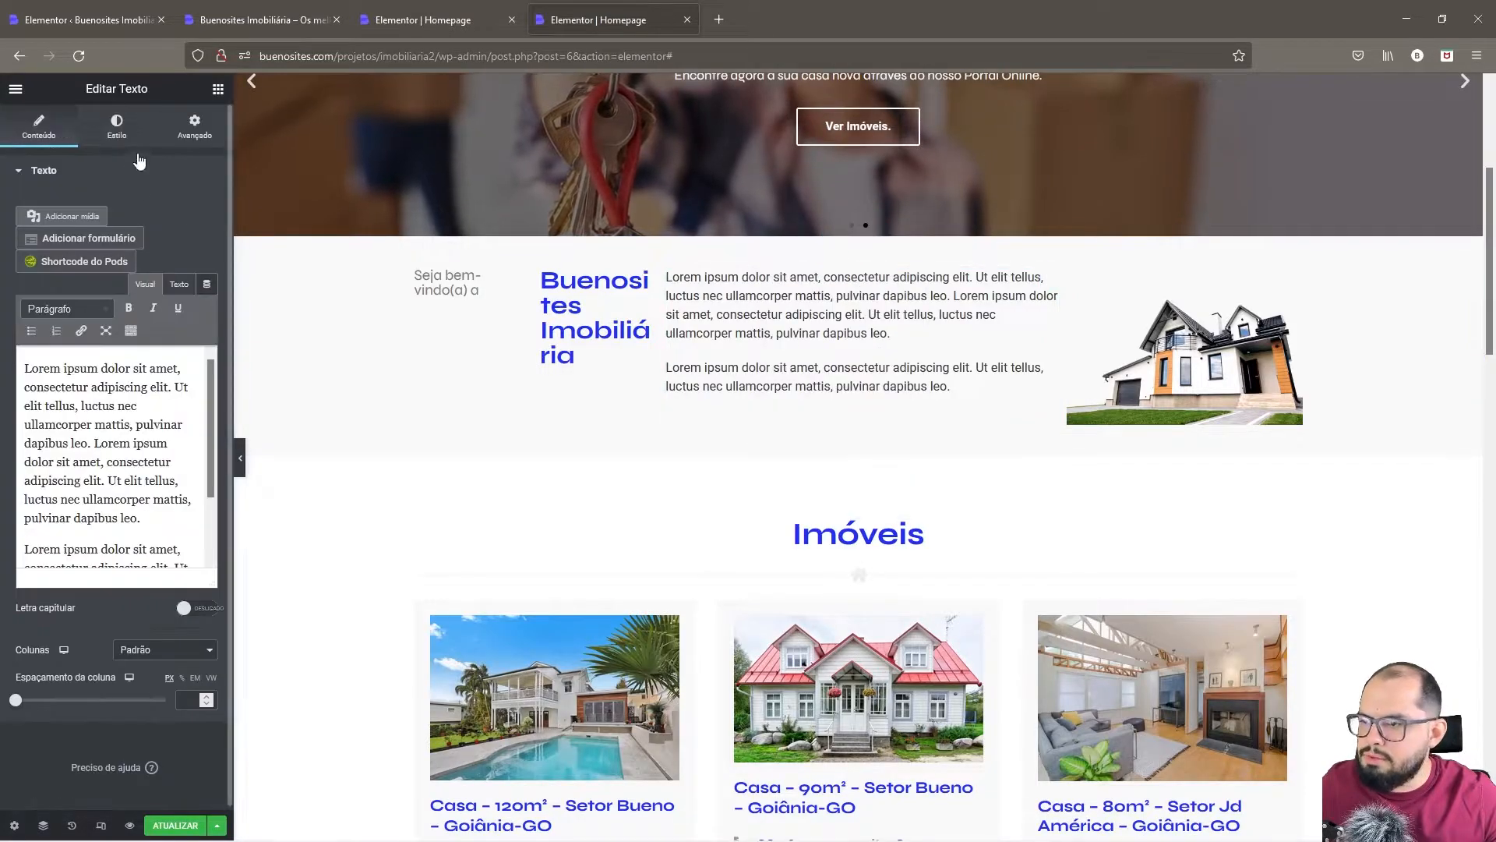
left_click(182, 133)
left_click(180, 334)
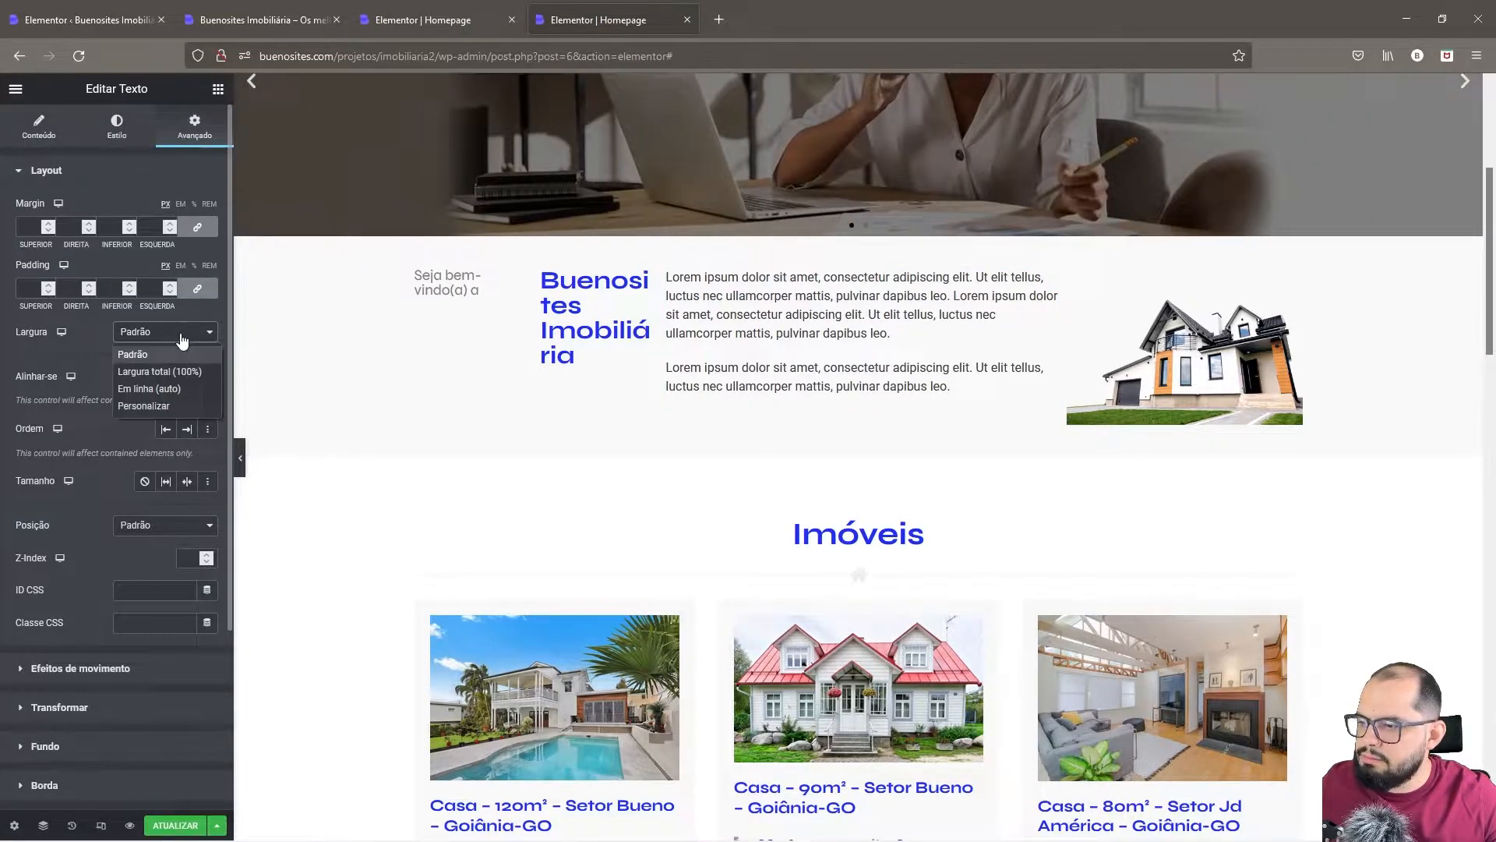
left_click(162, 404)
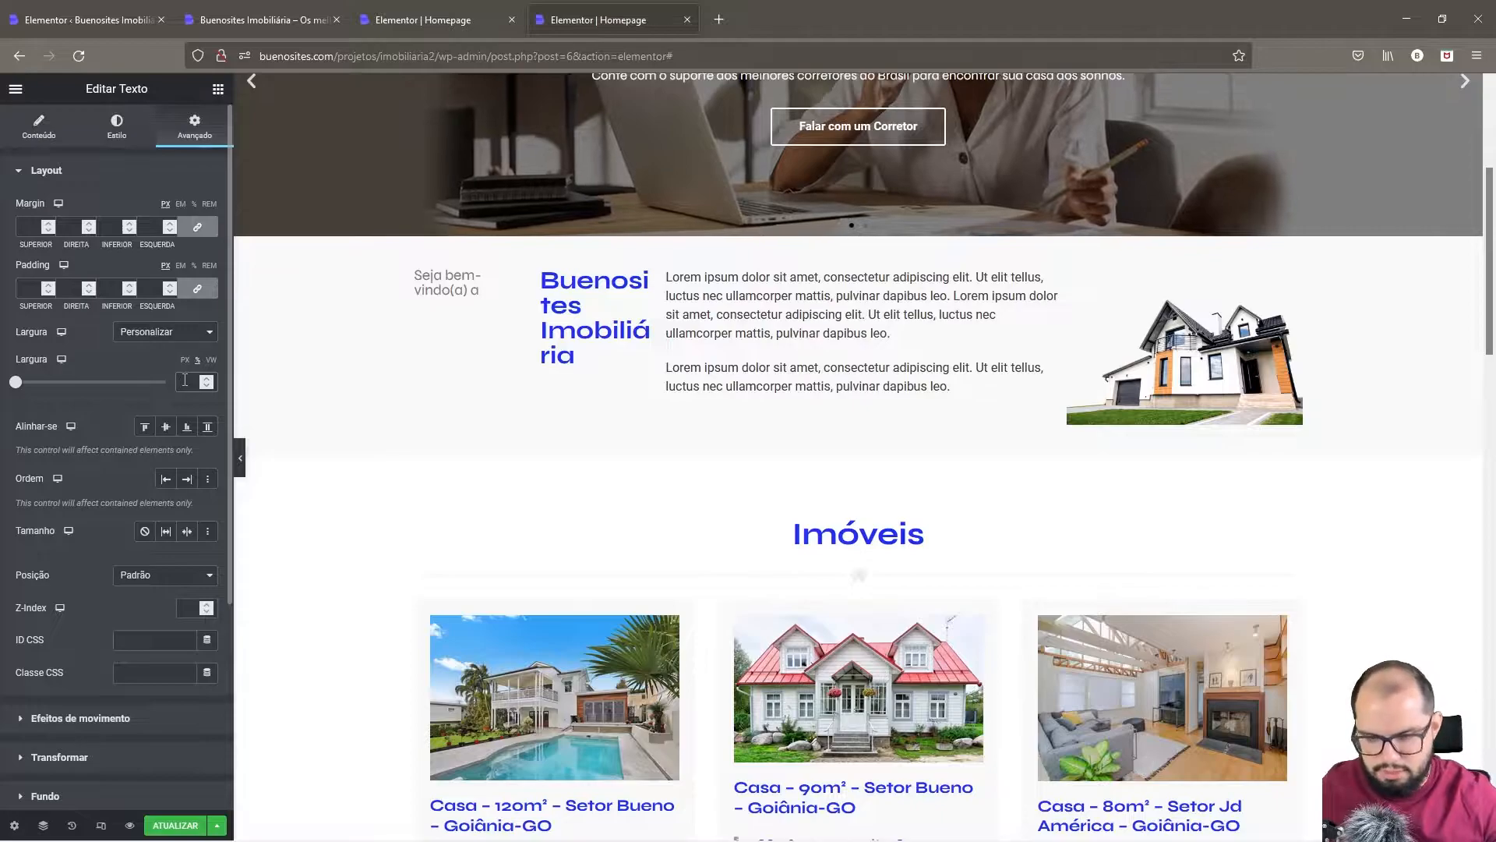
left_click(185, 381)
type("45")
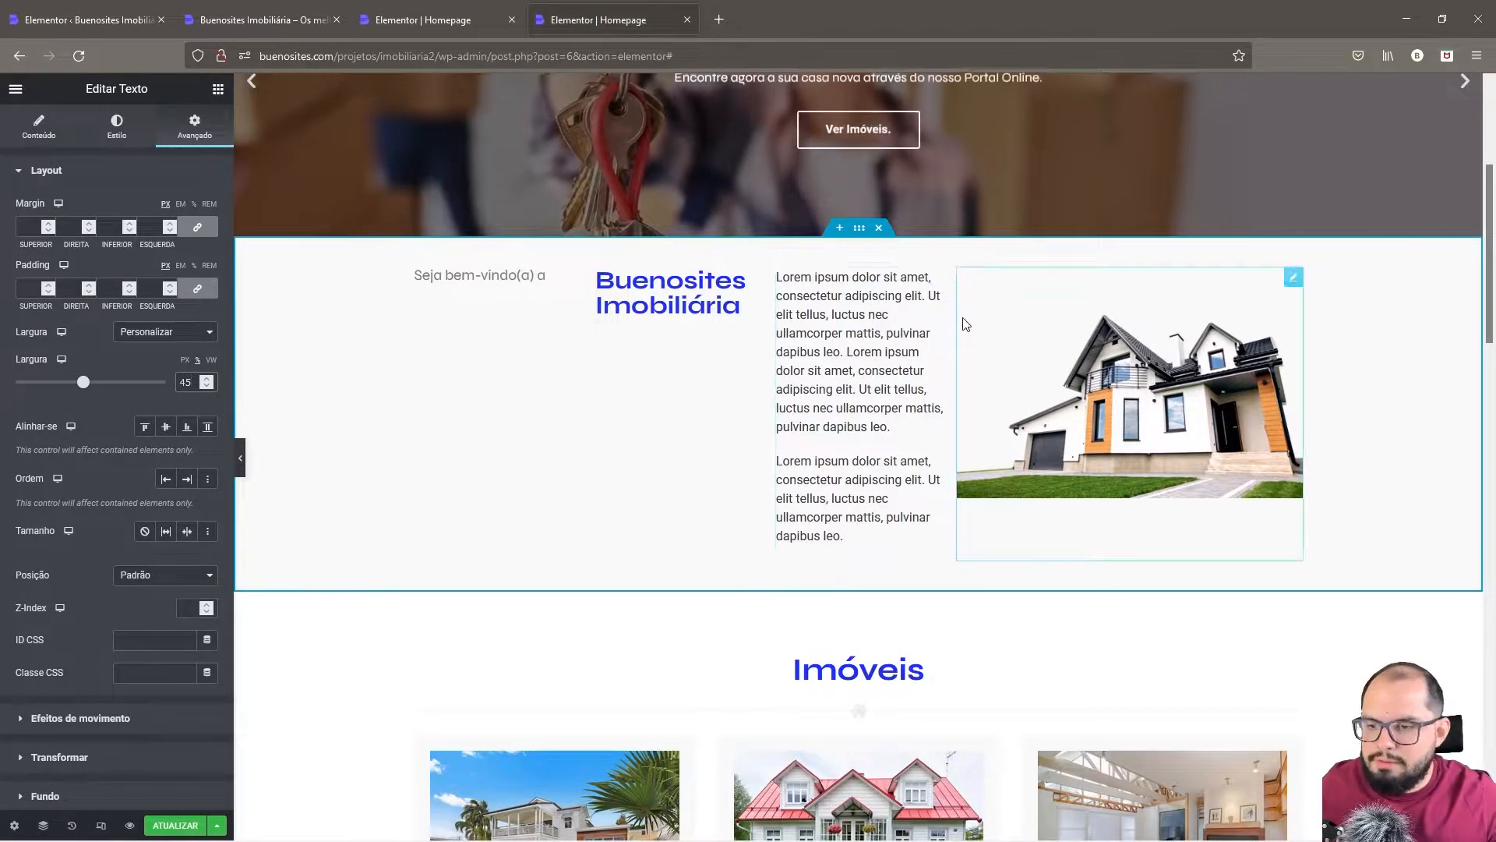
- Set the house image's Tamanho da imagem to Completo and its style Largura to 45%
right_click(1140, 416)
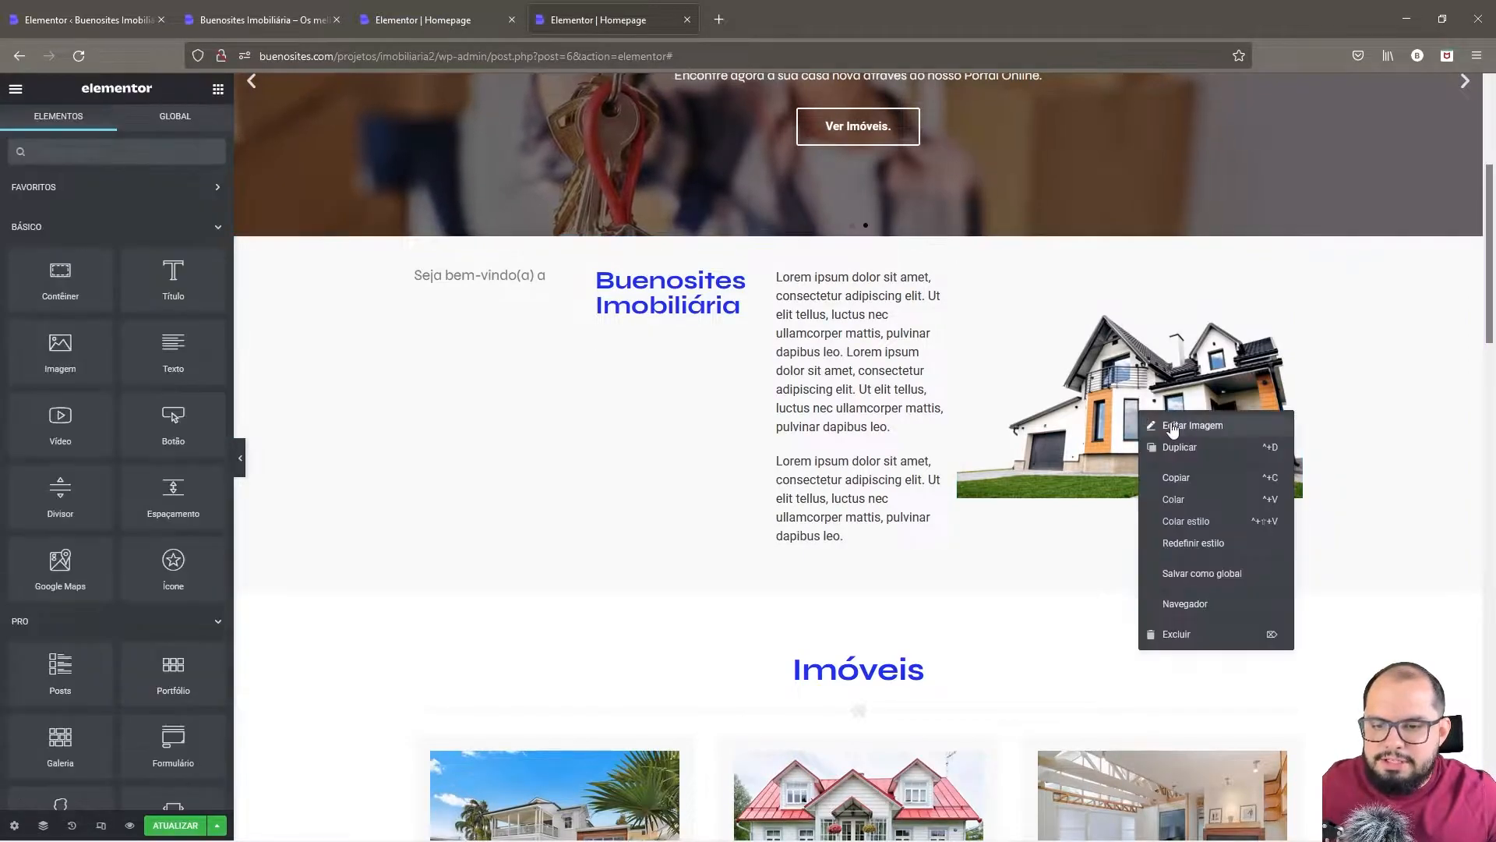
left_click(1169, 425)
left_click(142, 329)
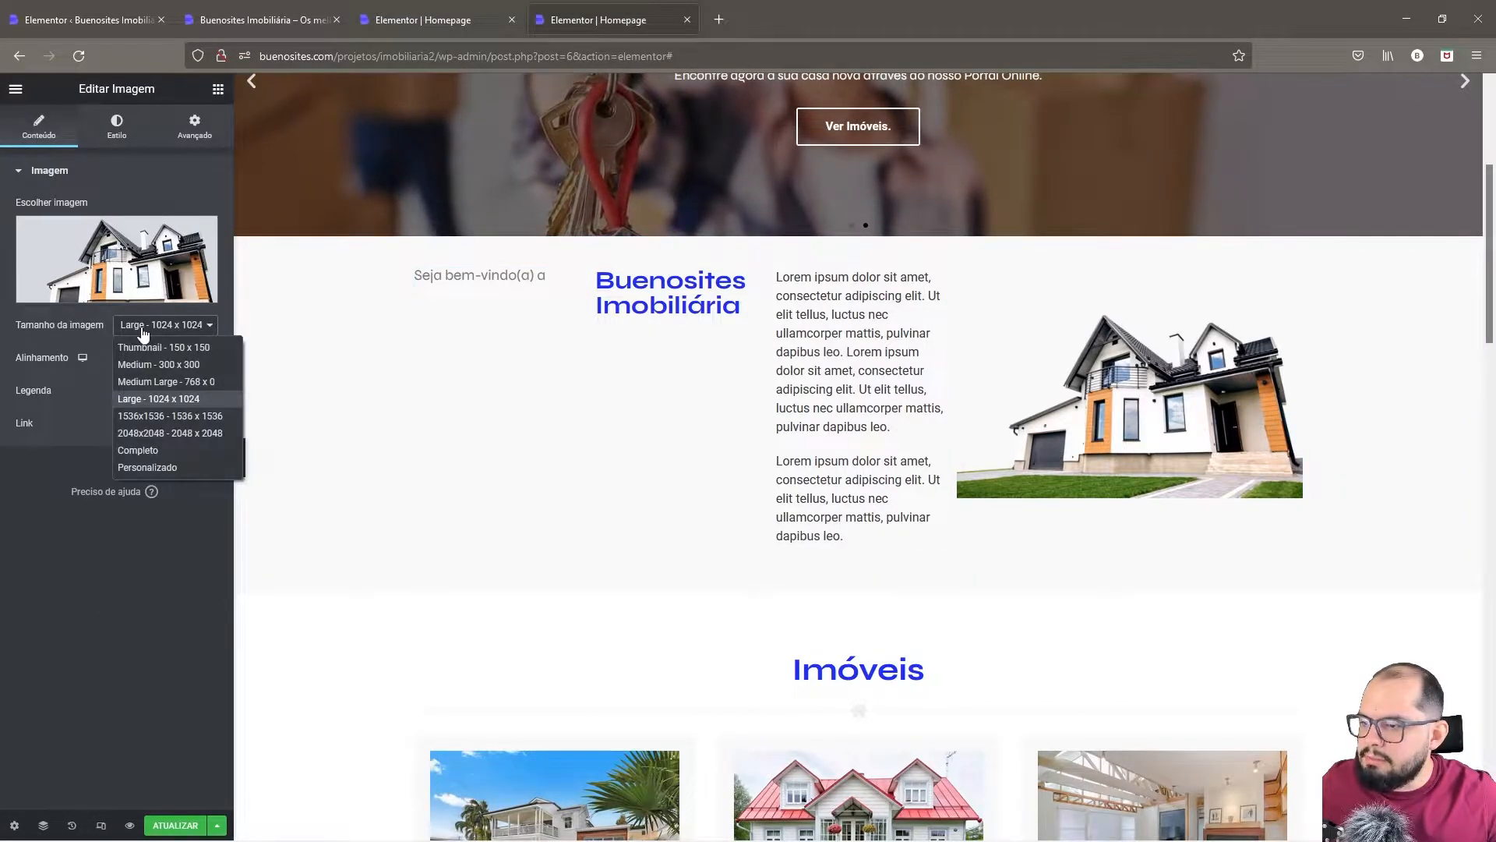
left_click(133, 444)
left_click(109, 142)
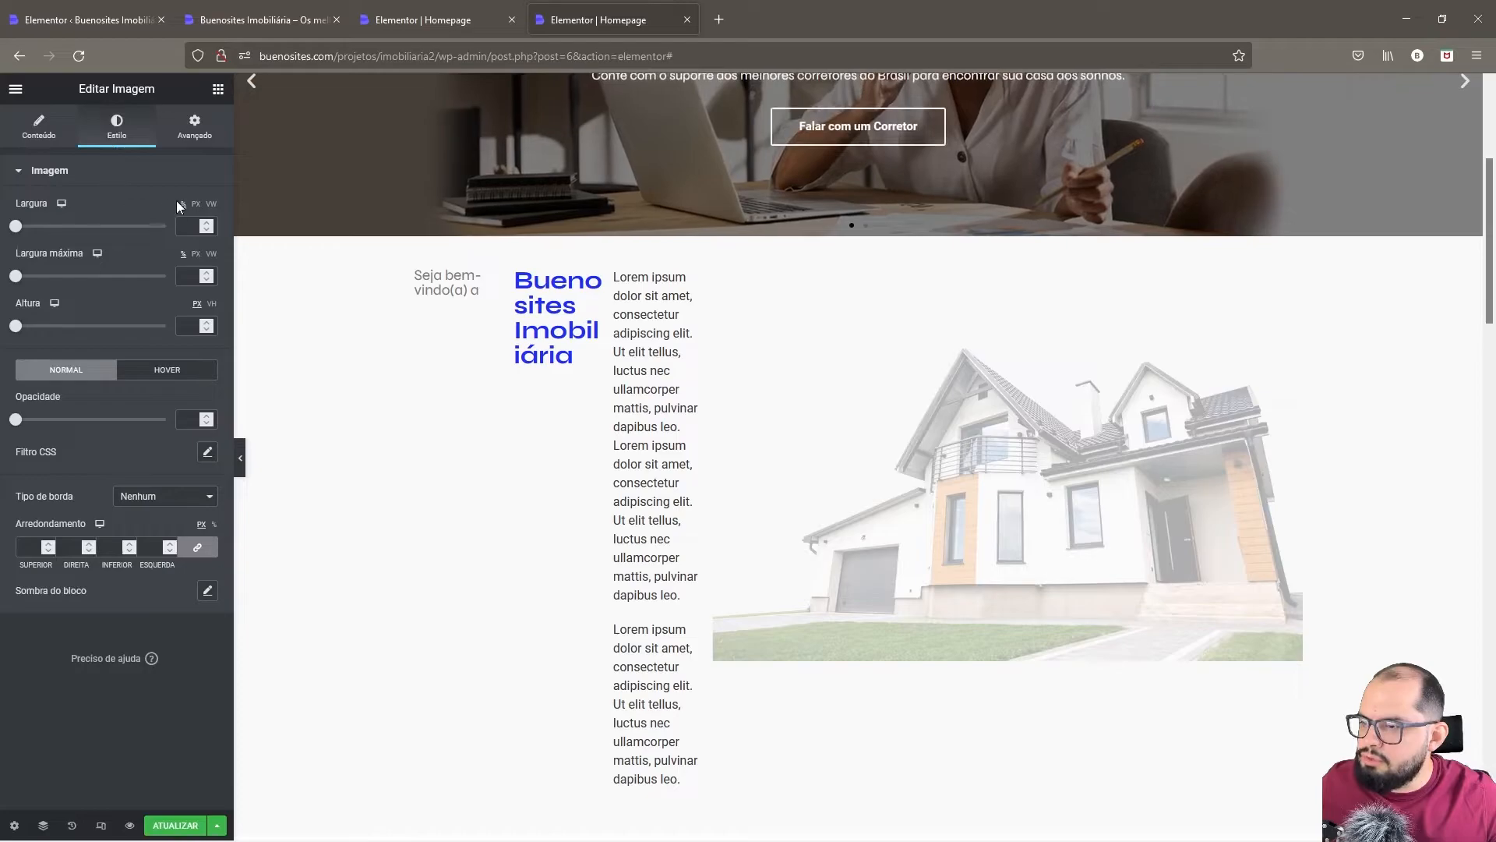
left_click(194, 226)
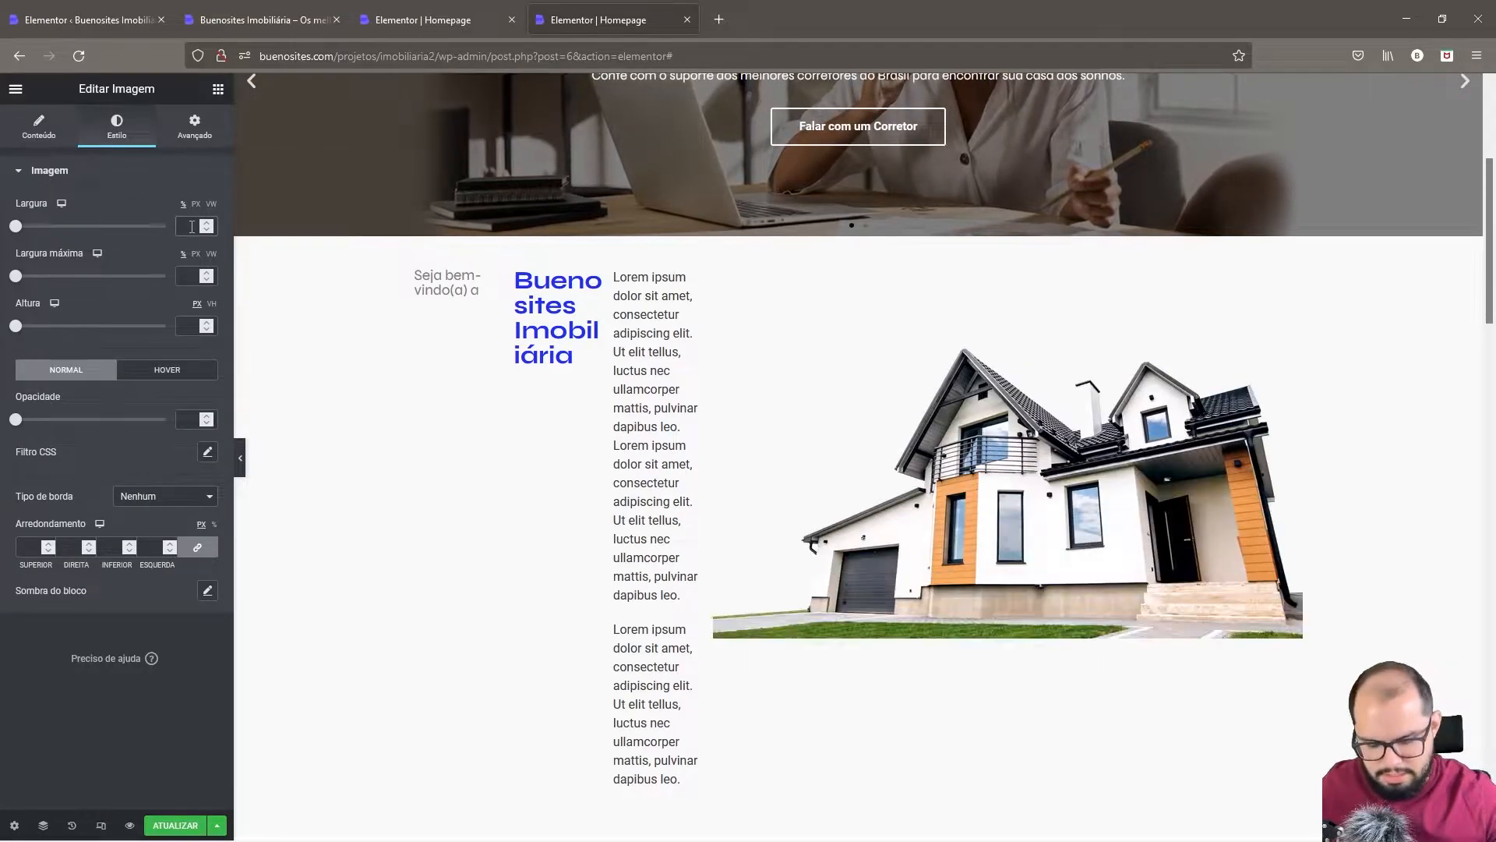
type("45")
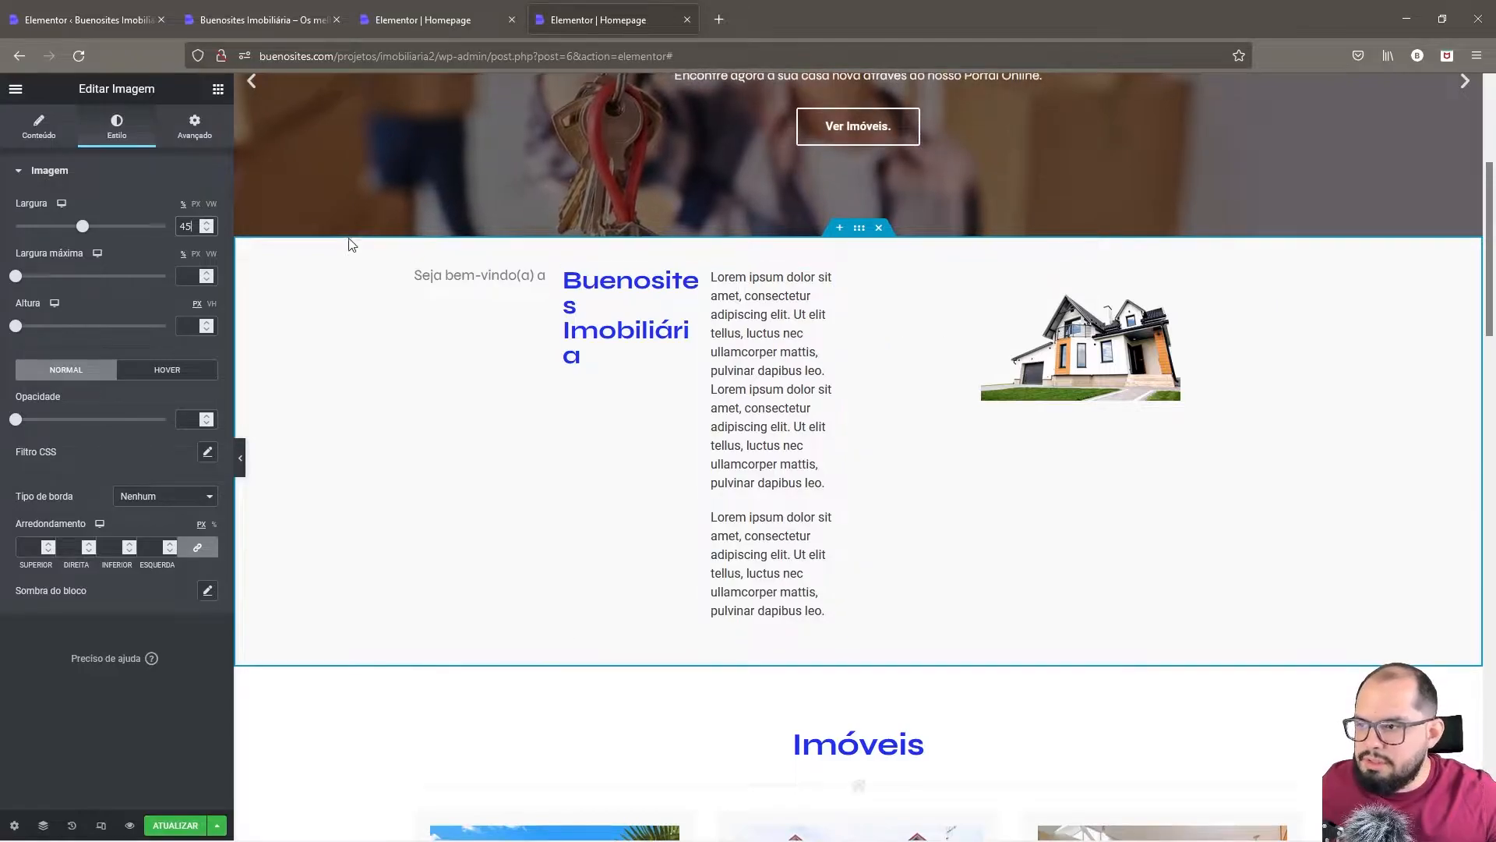
- Give the house image widget a Personalizar element width of 45% in its layout settings
left_click(179, 131)
left_click(170, 335)
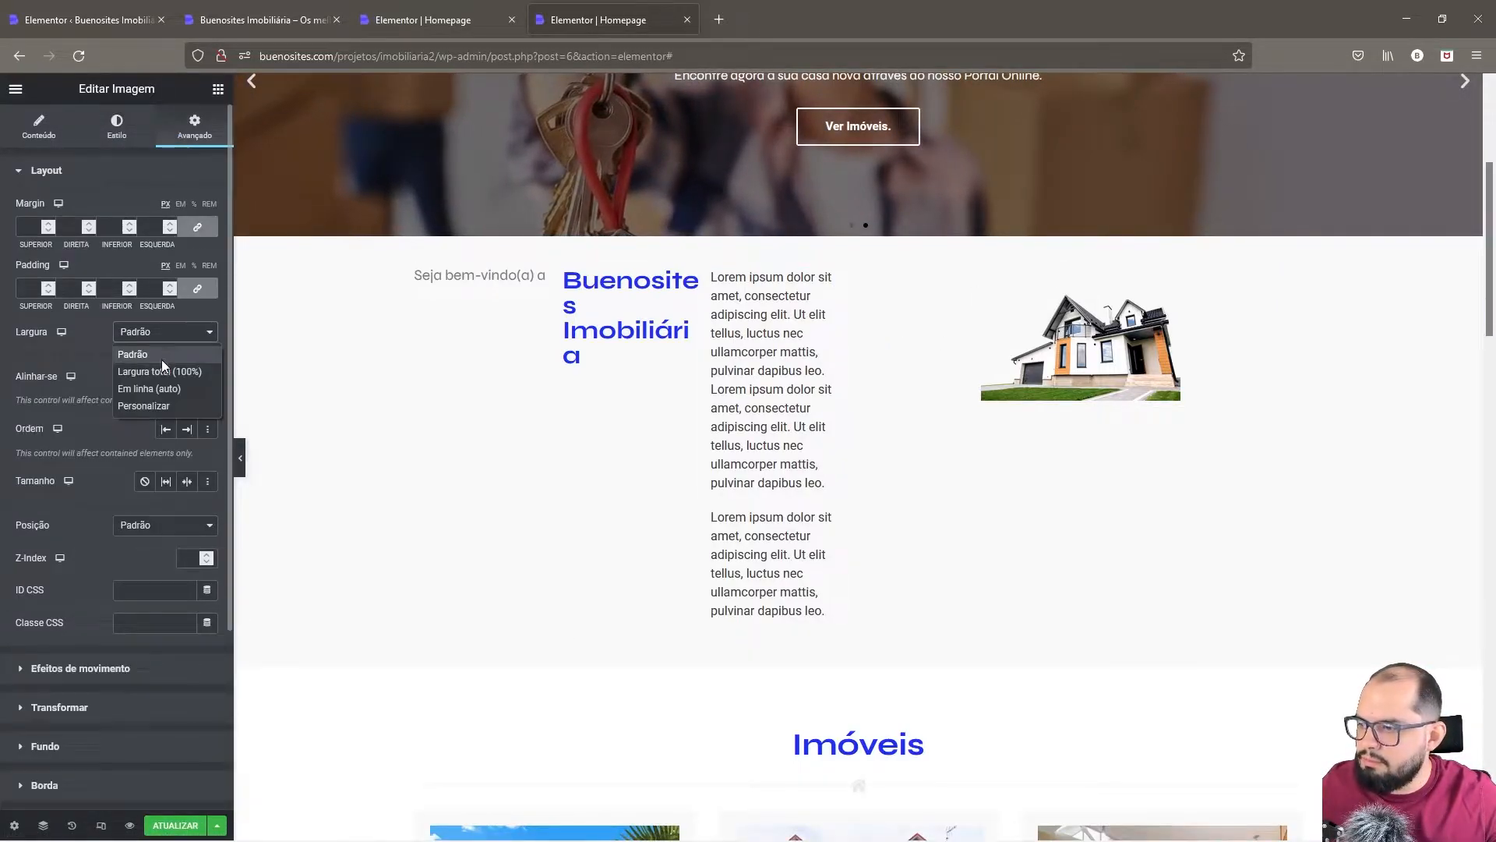
left_click(153, 405)
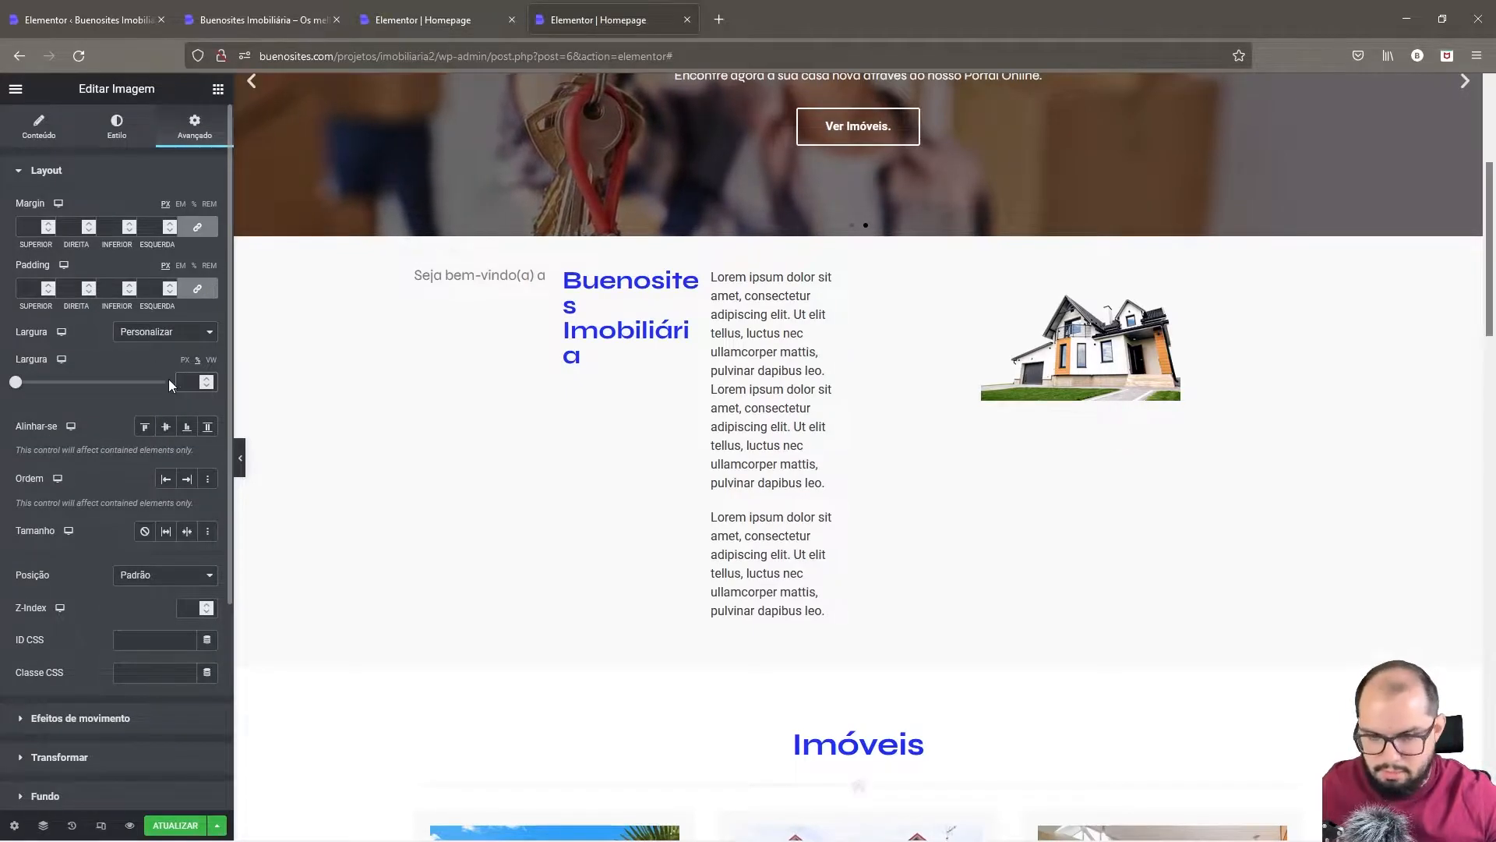
type("45")
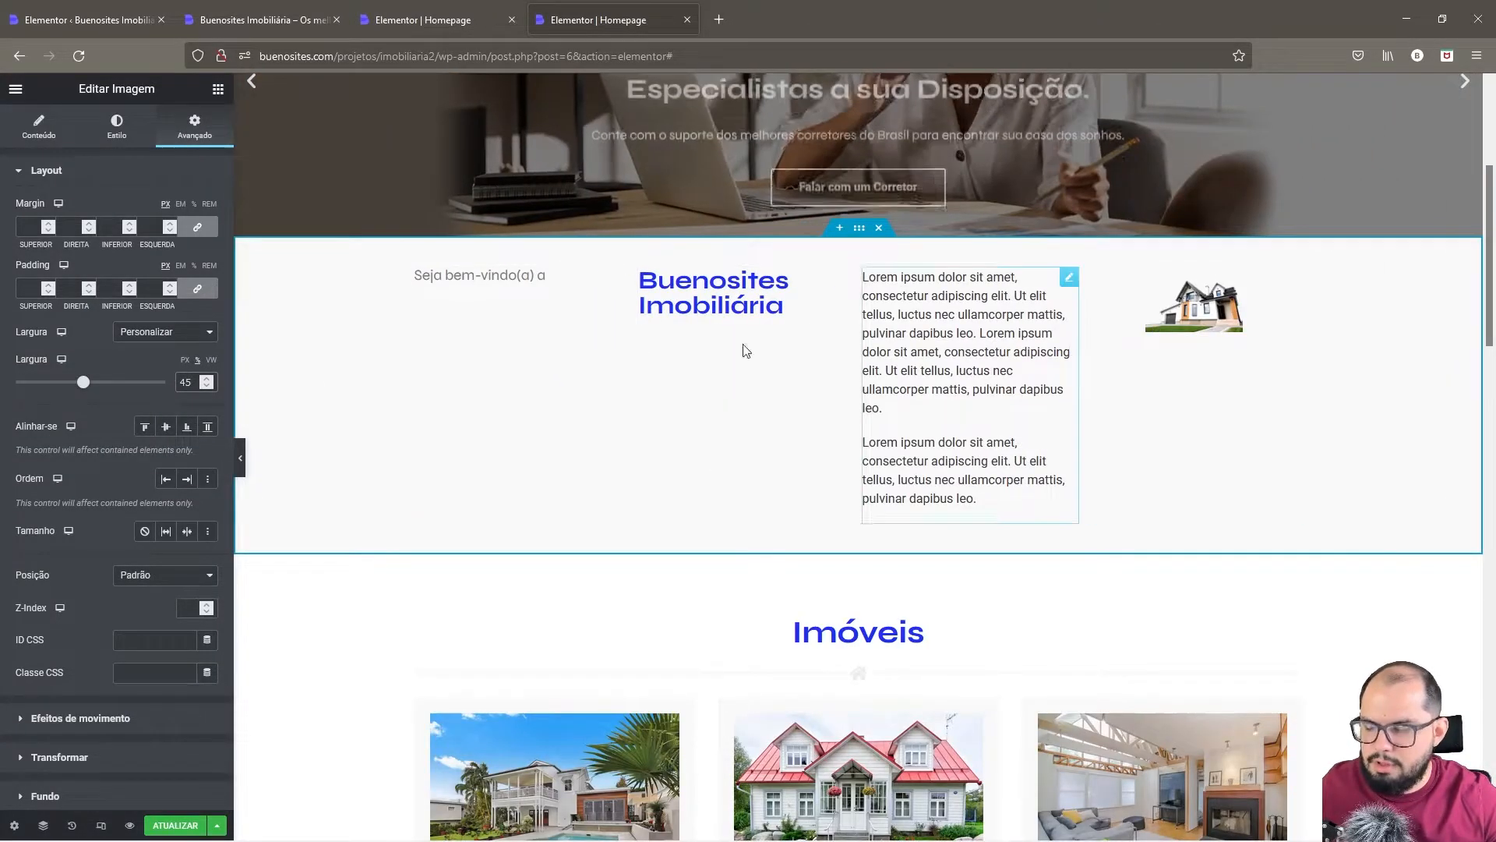
- Set the house image's style Largura to 100% and compare it with the widget's custom element width
left_click(117, 127)
double_click(187, 226)
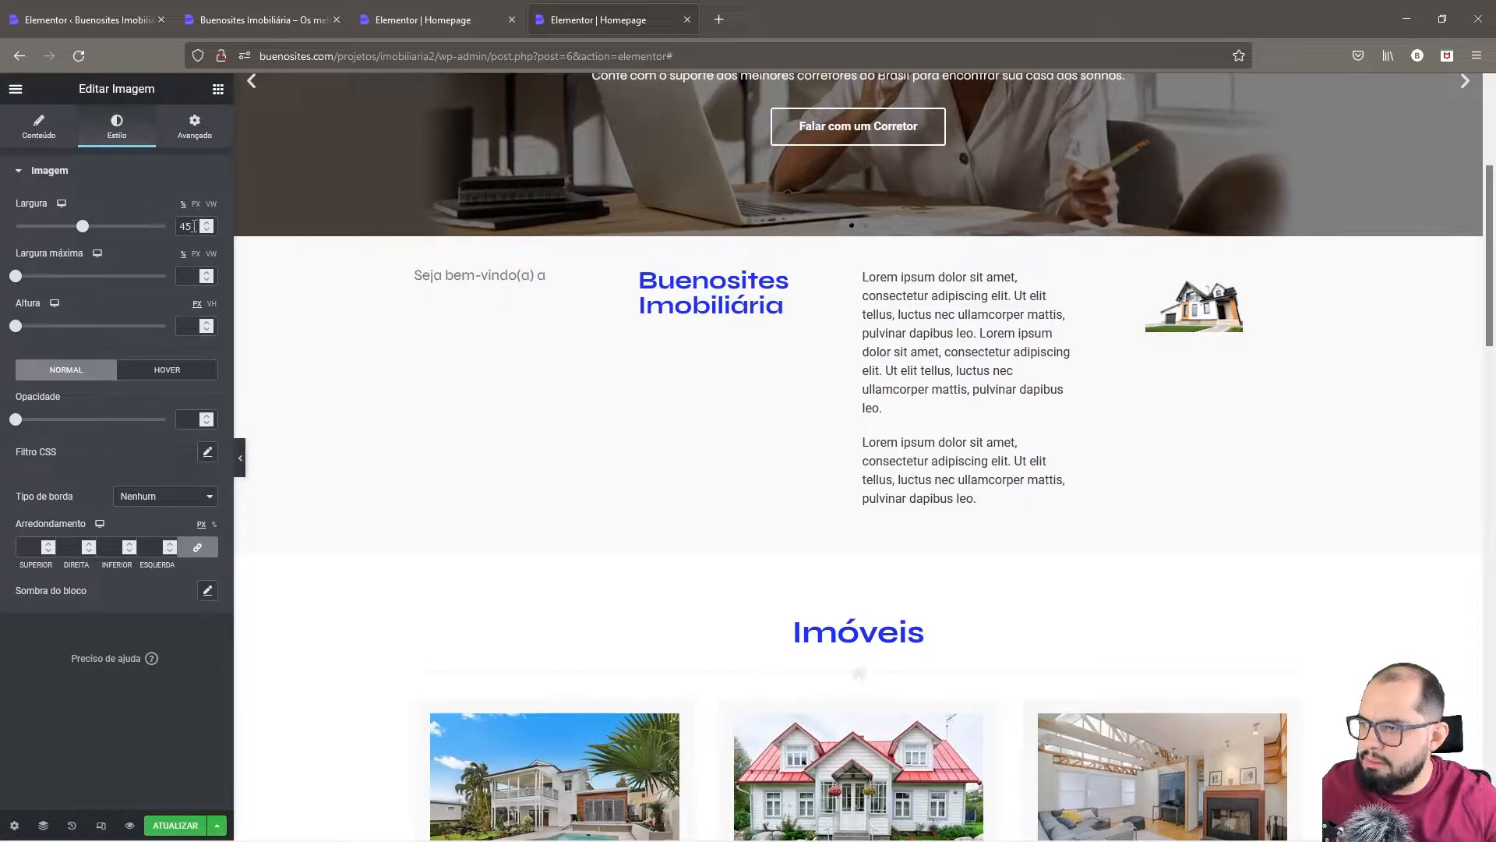
left_click_drag(80, 234, 167, 228)
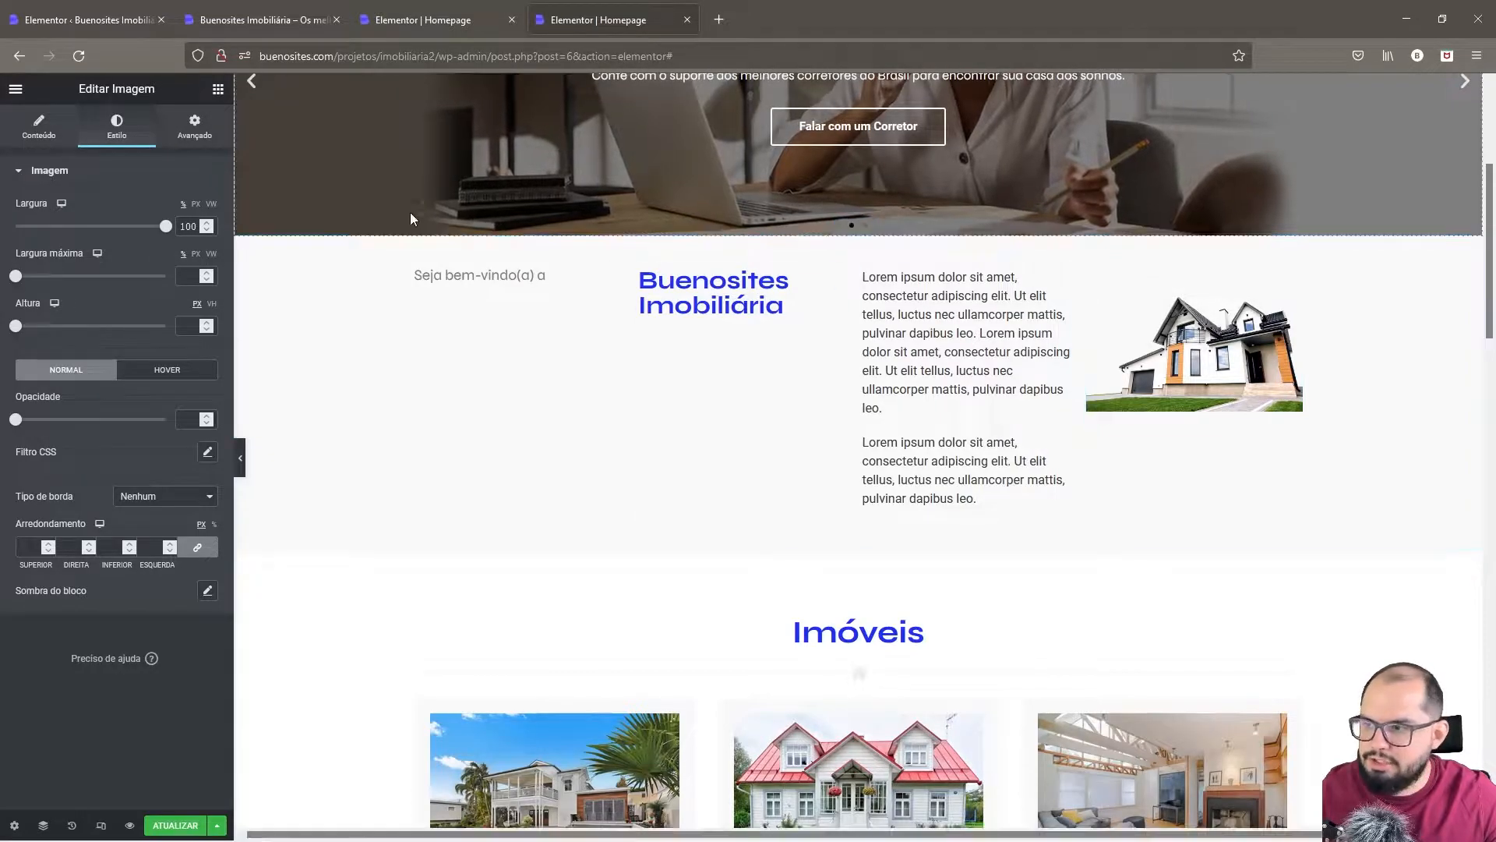
left_click(192, 127)
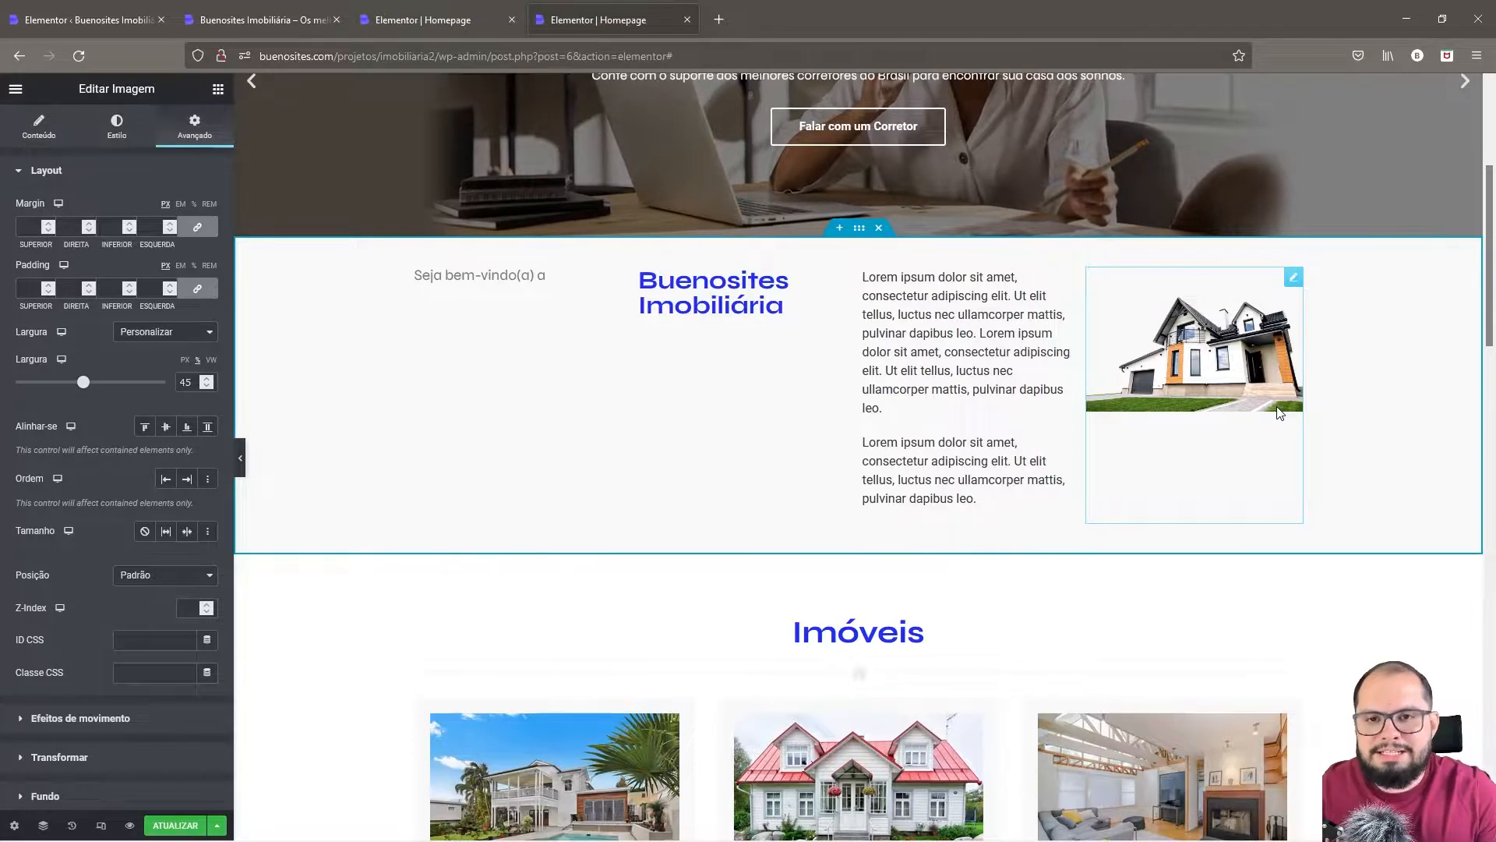
left_click(104, 140)
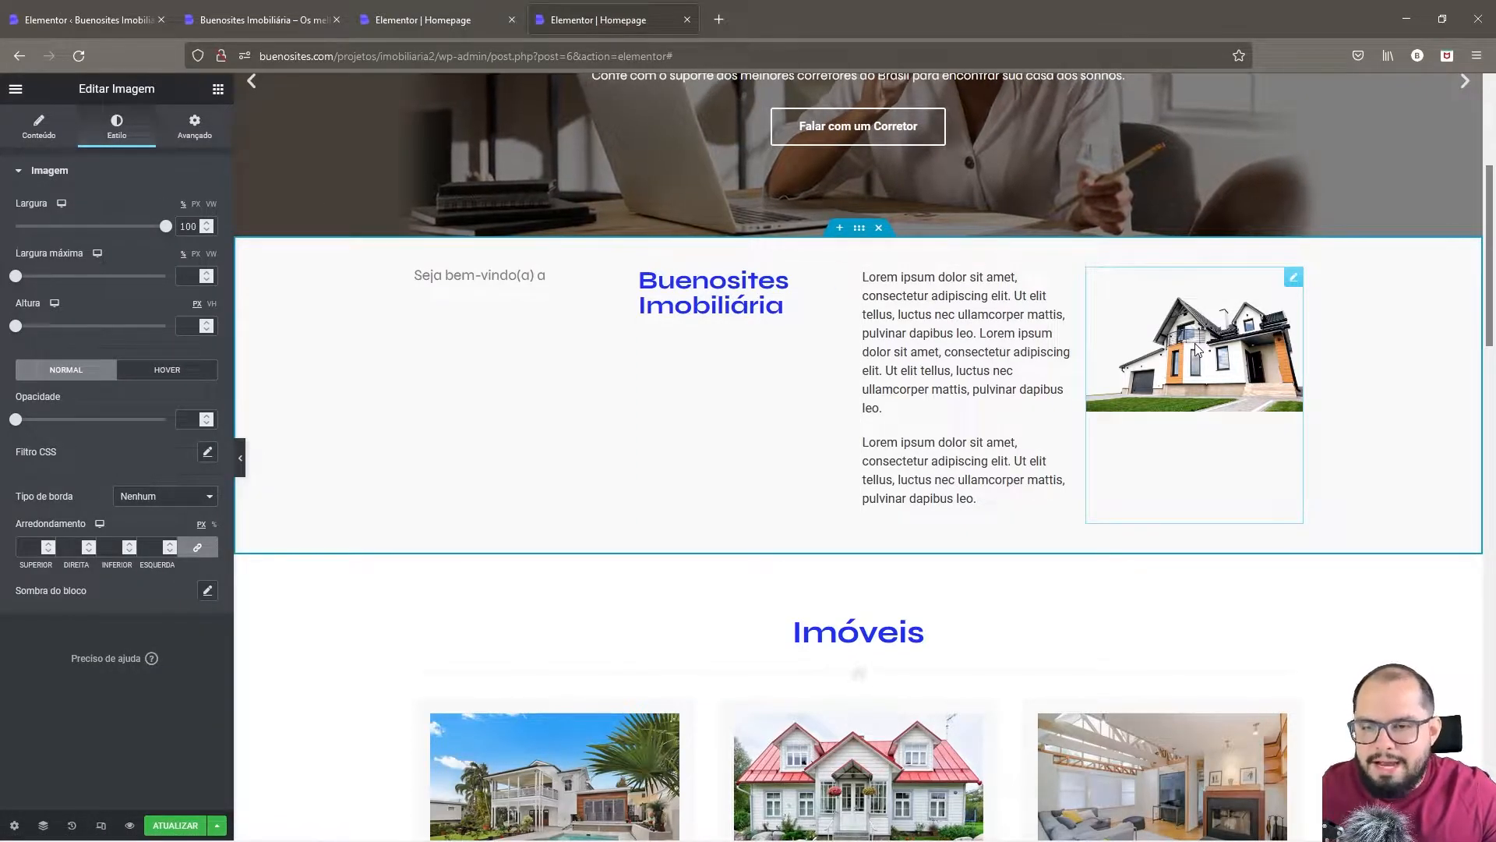
left_click(195, 126)
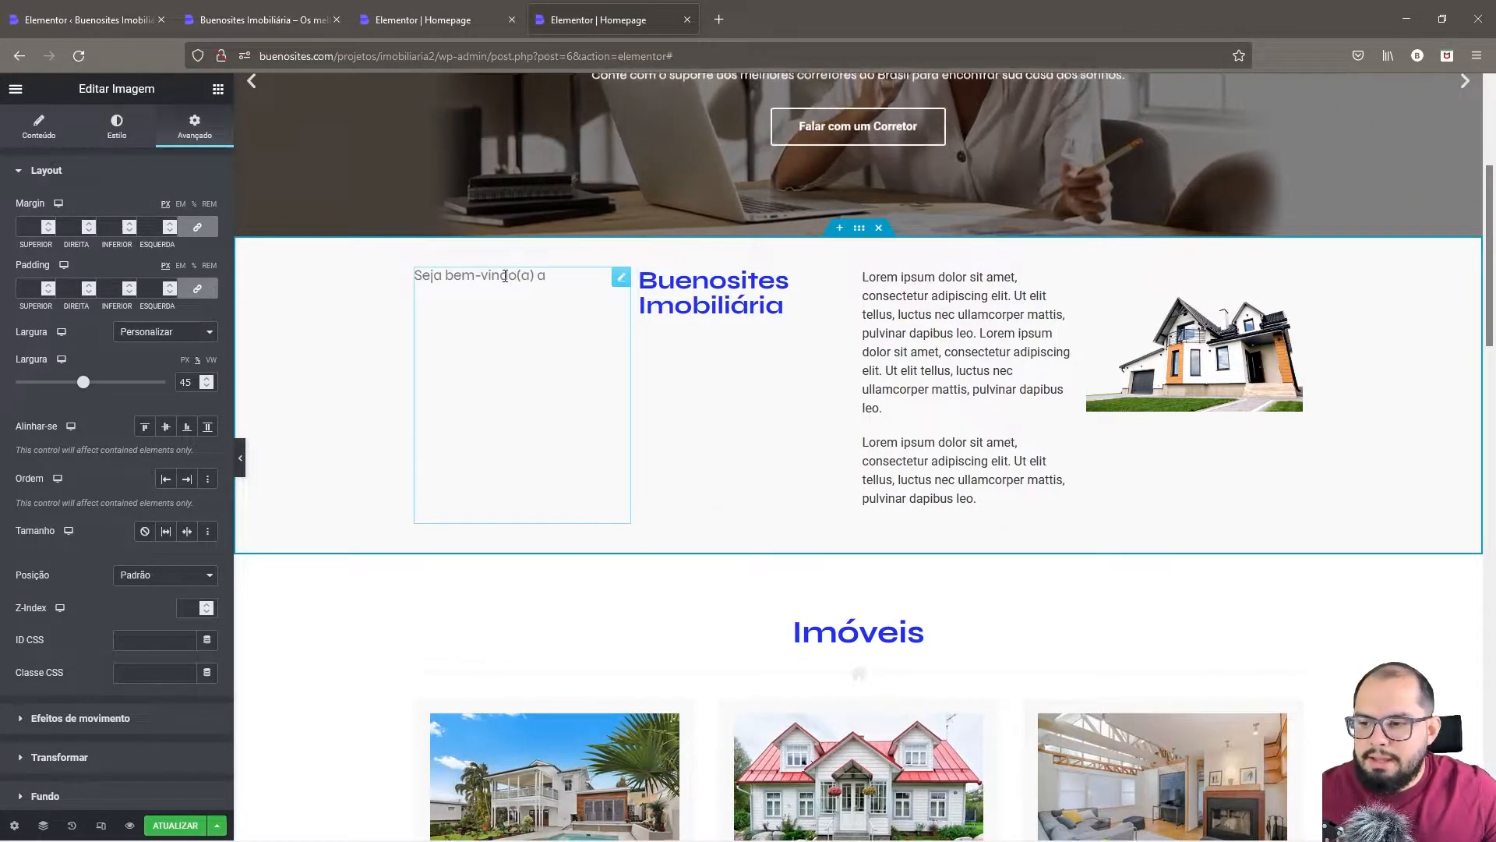
- Check the parent container's Itens settings and add a new inner container before the "Seja bem-vindo(a) a" heading
right_click(361, 268)
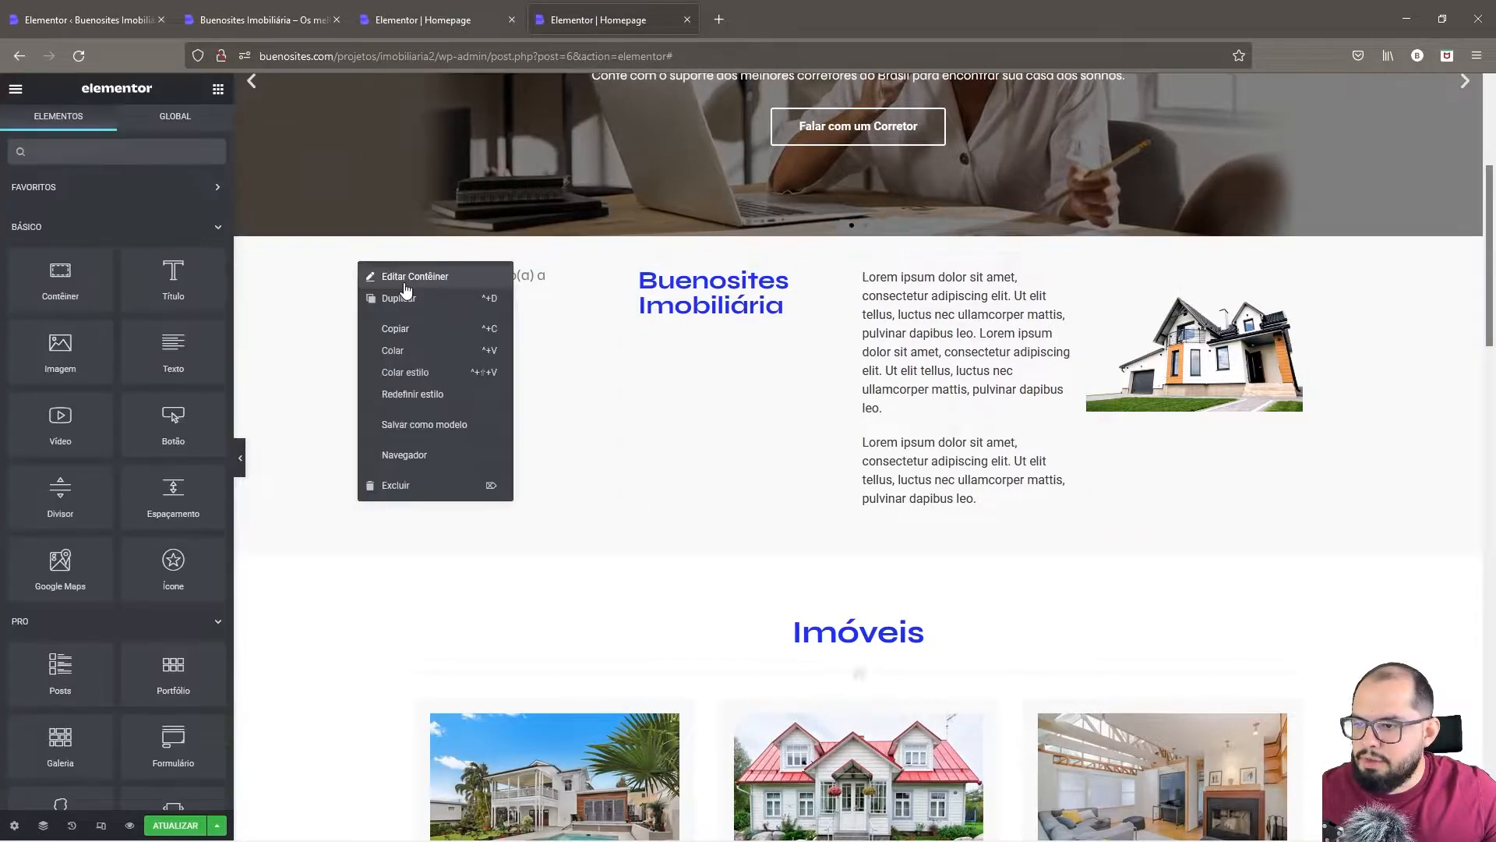
left_click(405, 276)
left_click(42, 449)
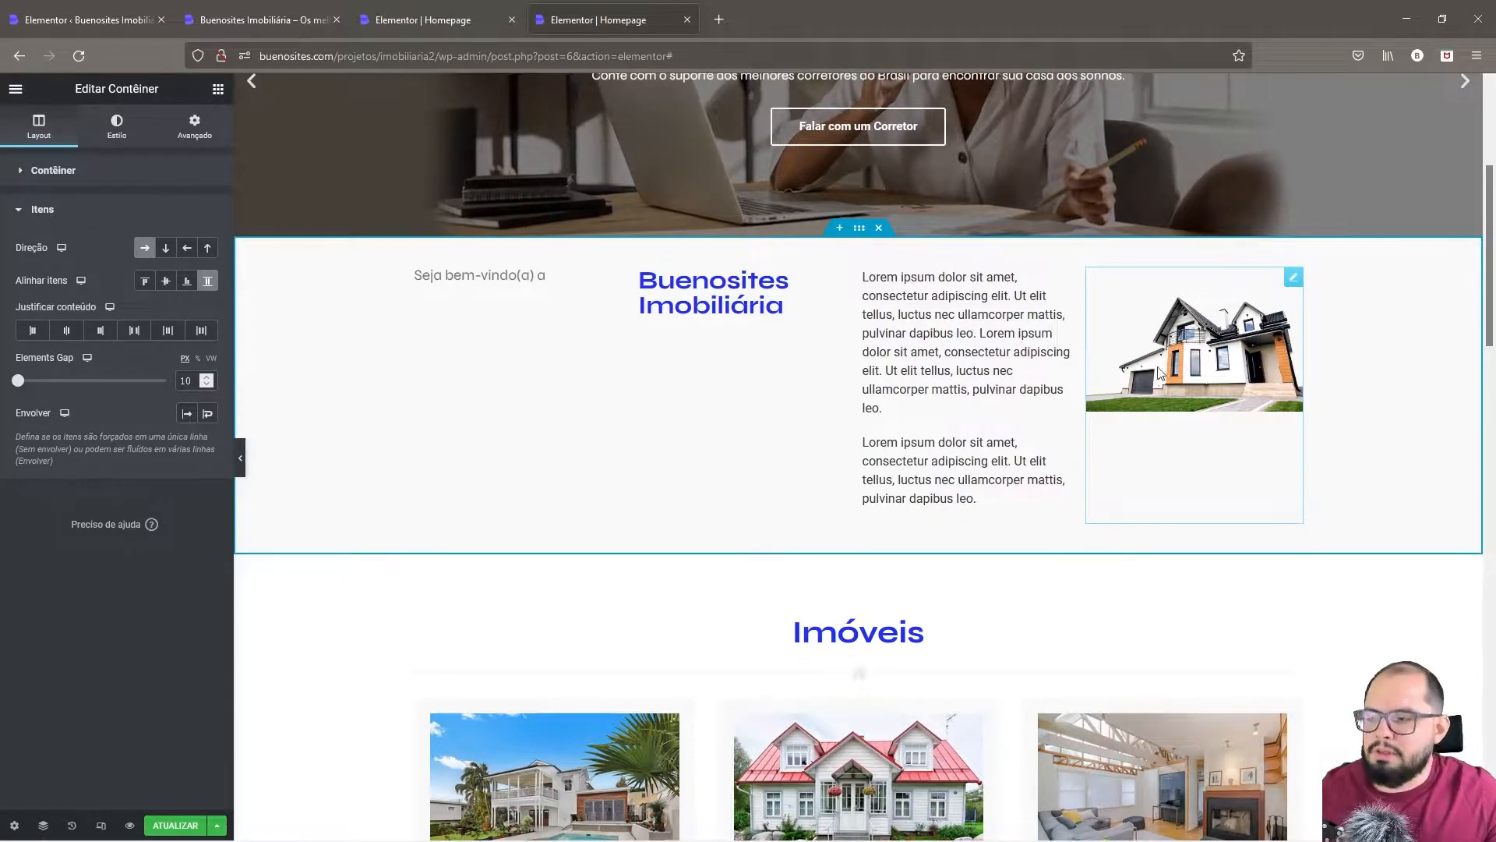
left_click(217, 89)
left_click_drag(60, 273, 468, 274)
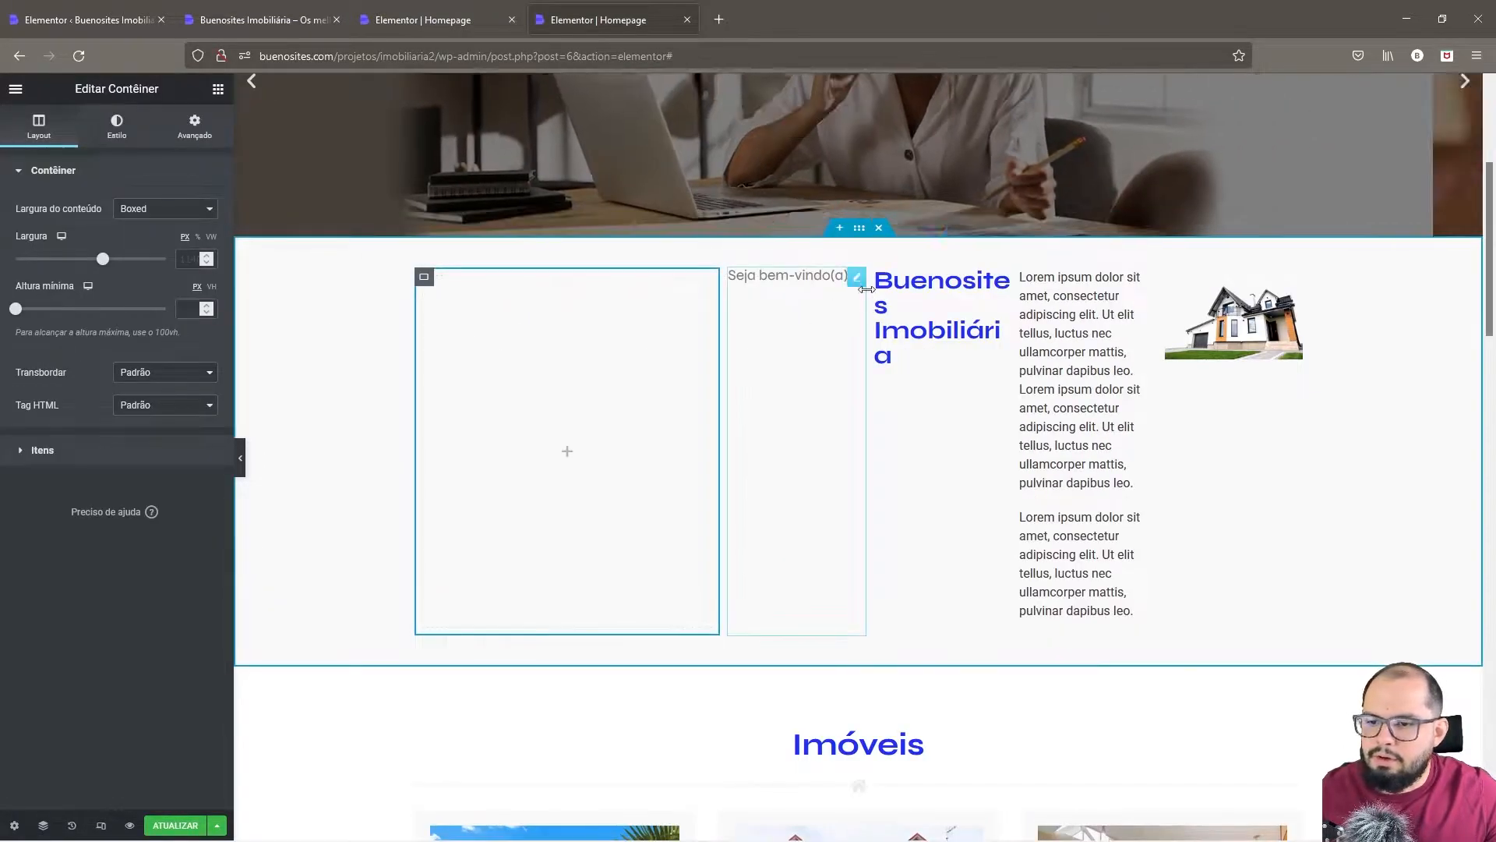
- Move both headings and the Lorem ipsum text into the new inner container, stacked in that order
left_click_drag(857, 277, 609, 314)
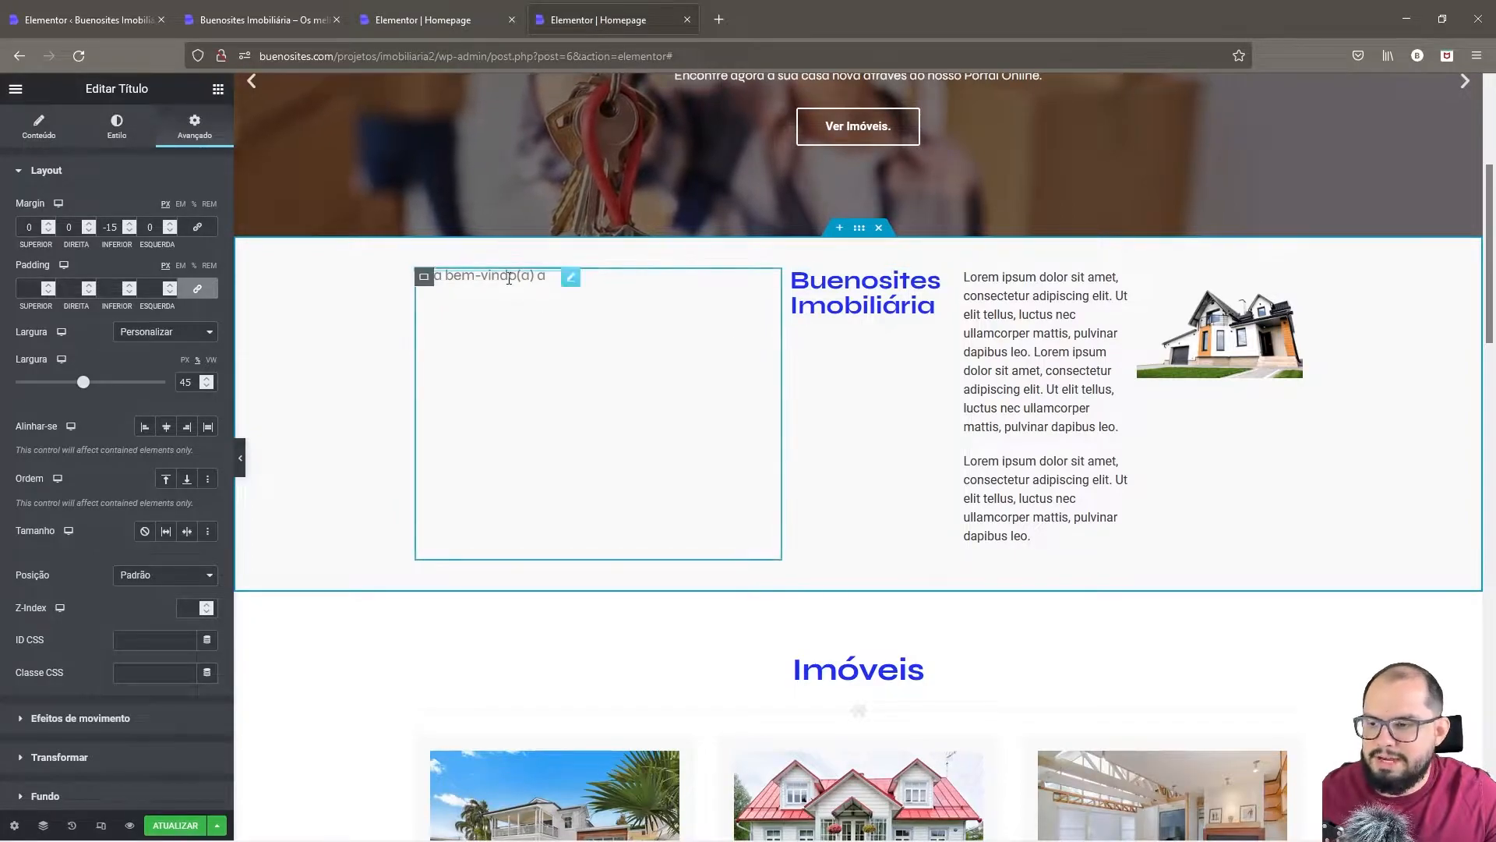
left_click_drag(857, 292, 549, 296)
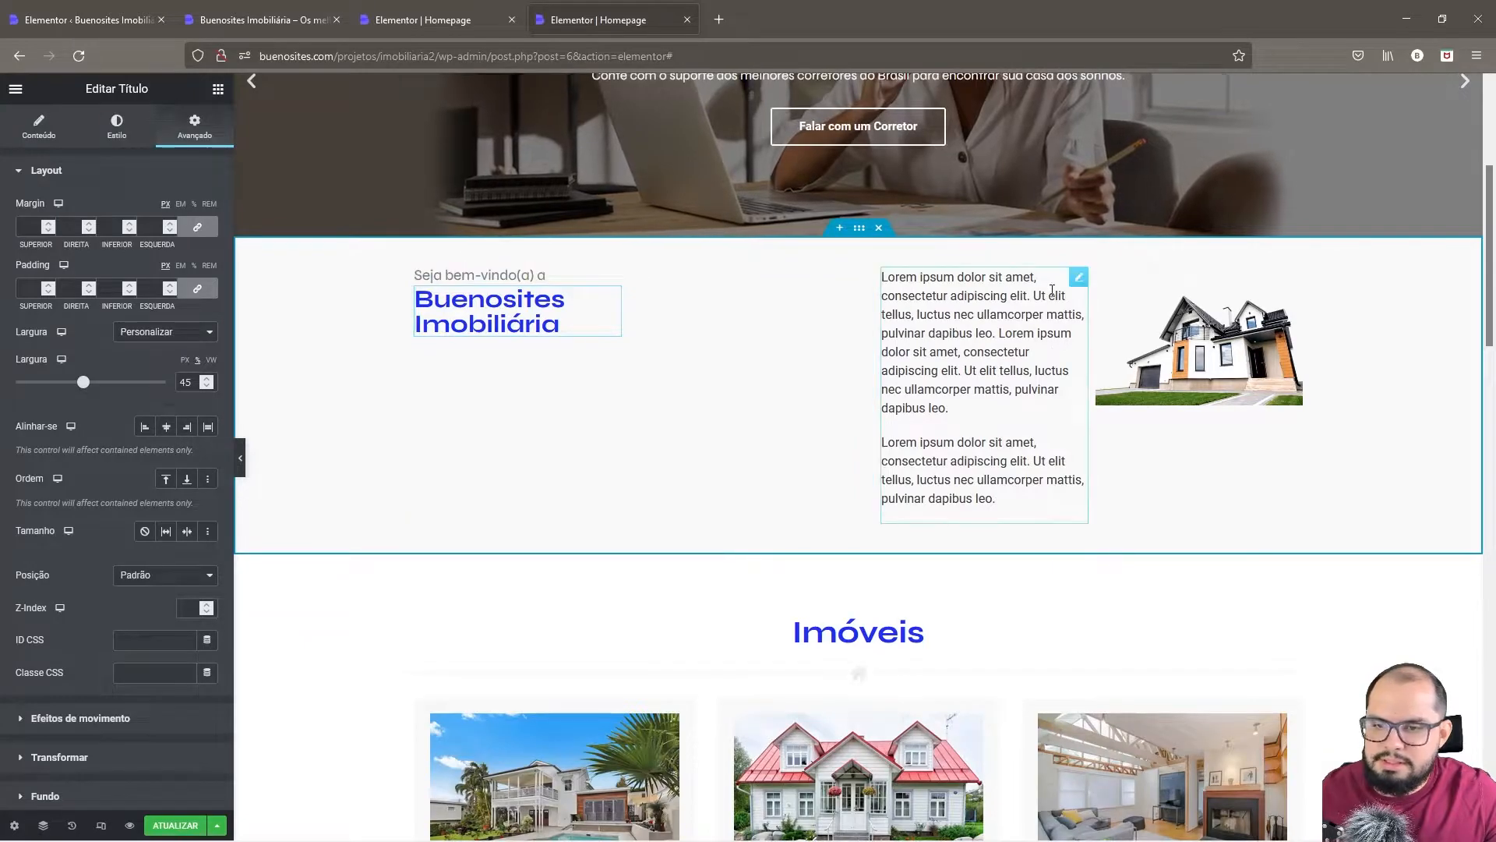
left_click_drag(1078, 279, 583, 337)
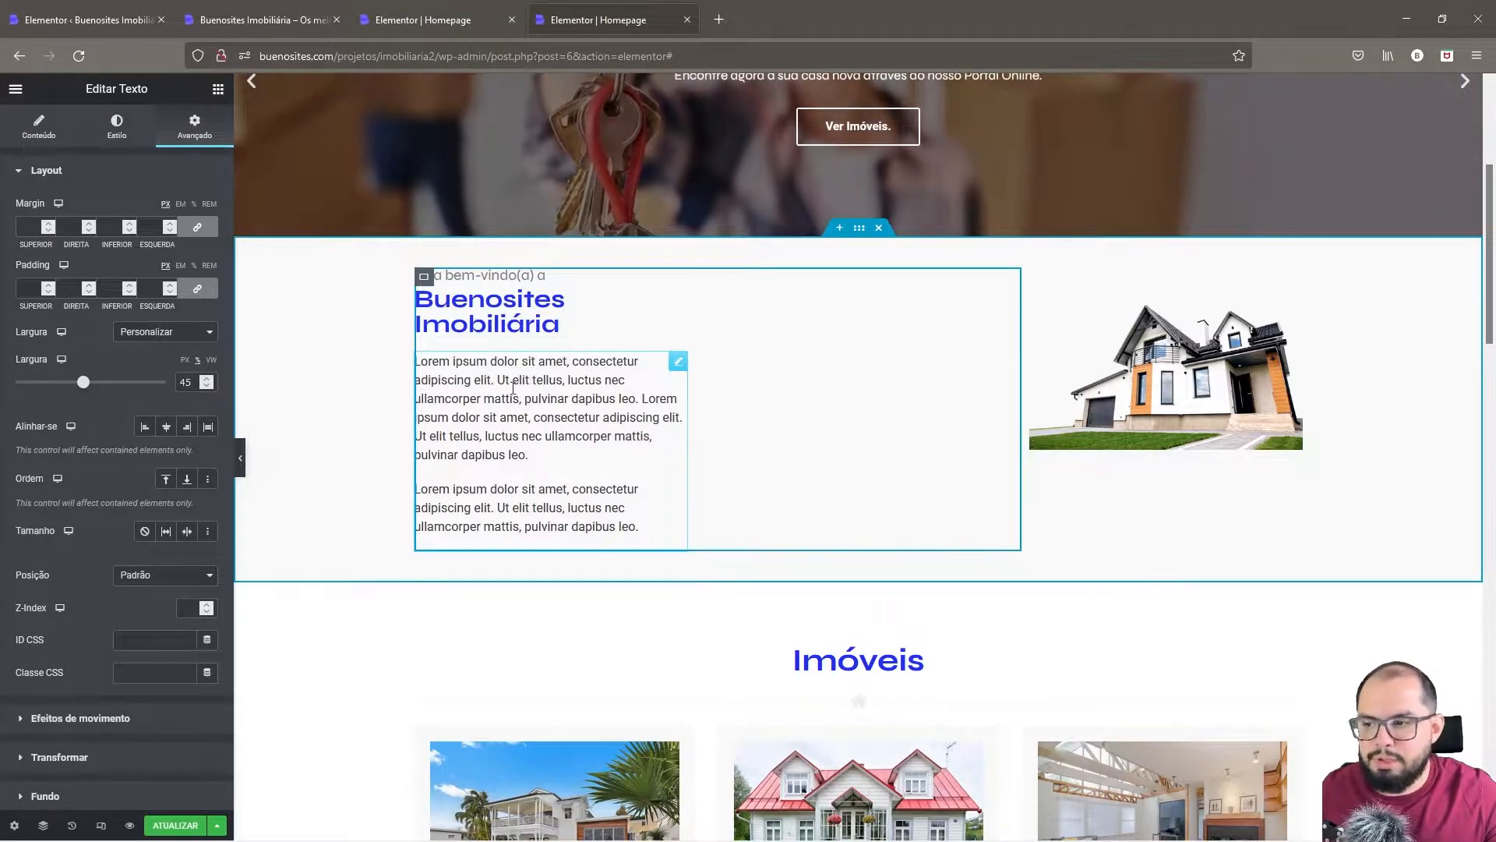
- Set the Largura do conteúdo of the inner container holding the headings and text to Largura total
right_click(425, 282)
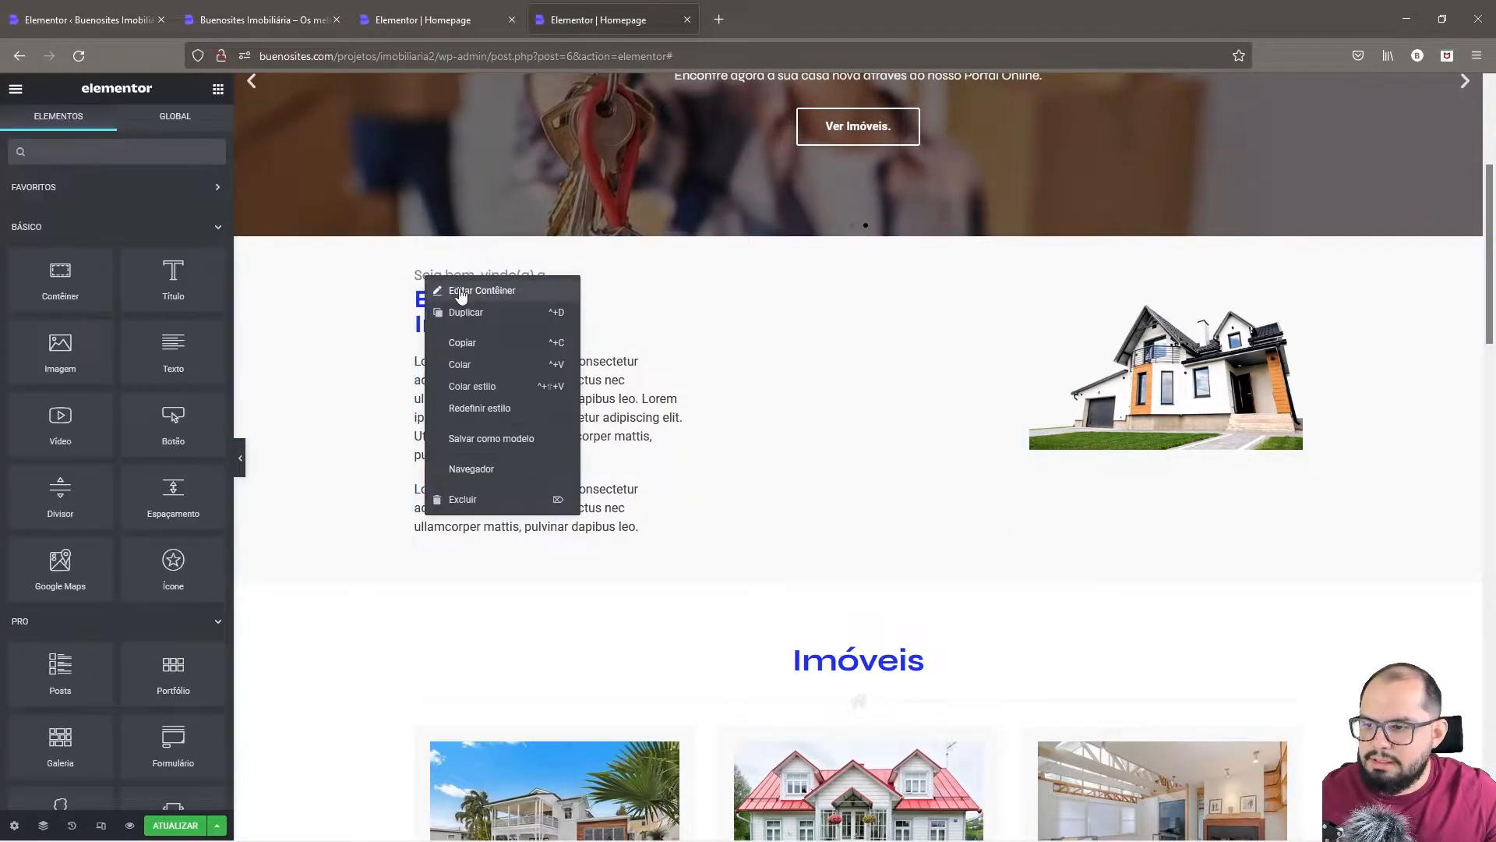
left_click(452, 290)
left_click(176, 216)
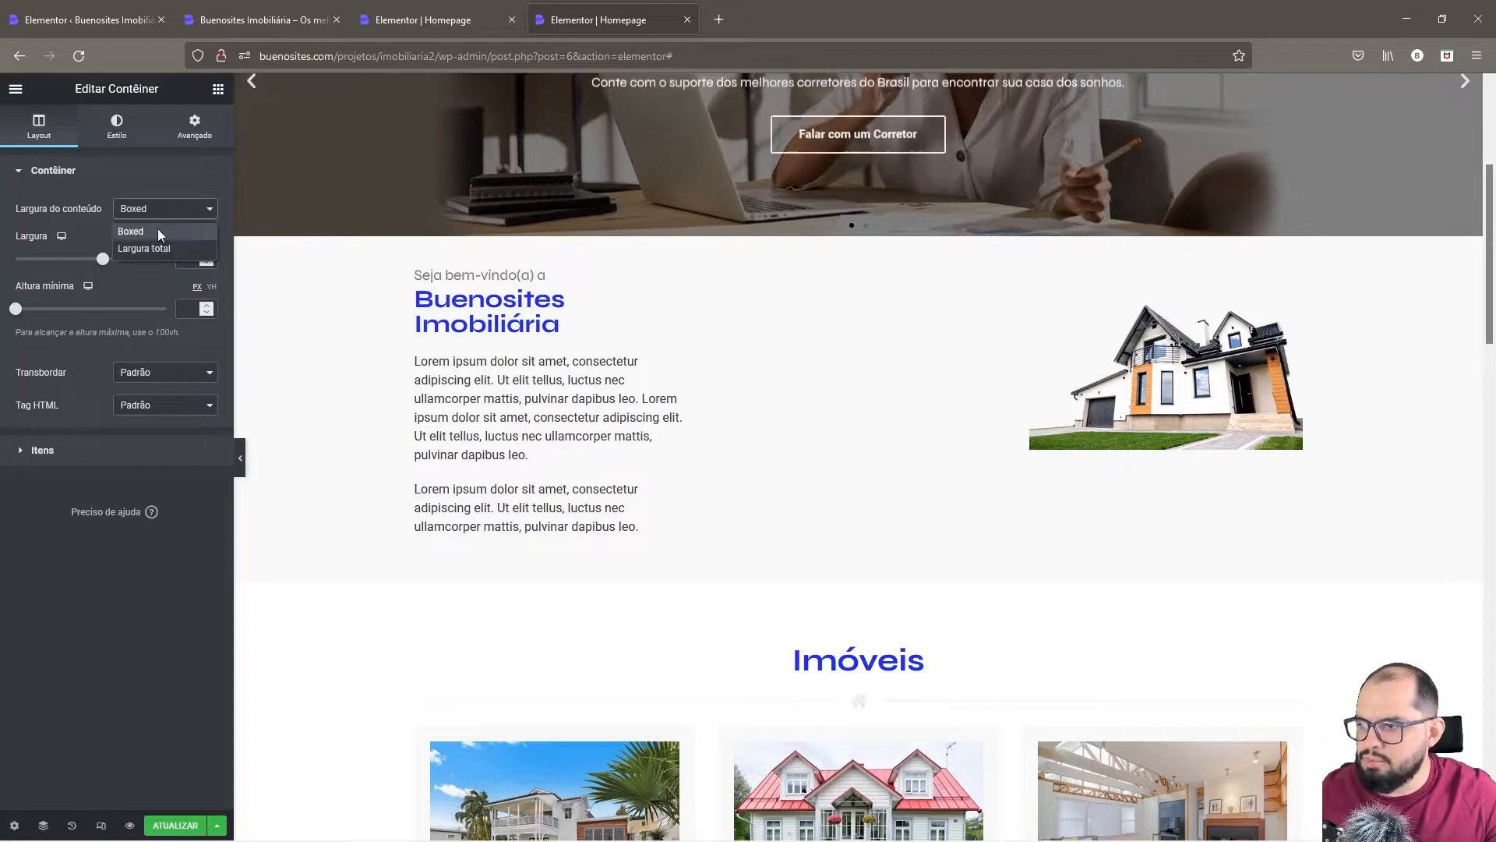
left_click(150, 248)
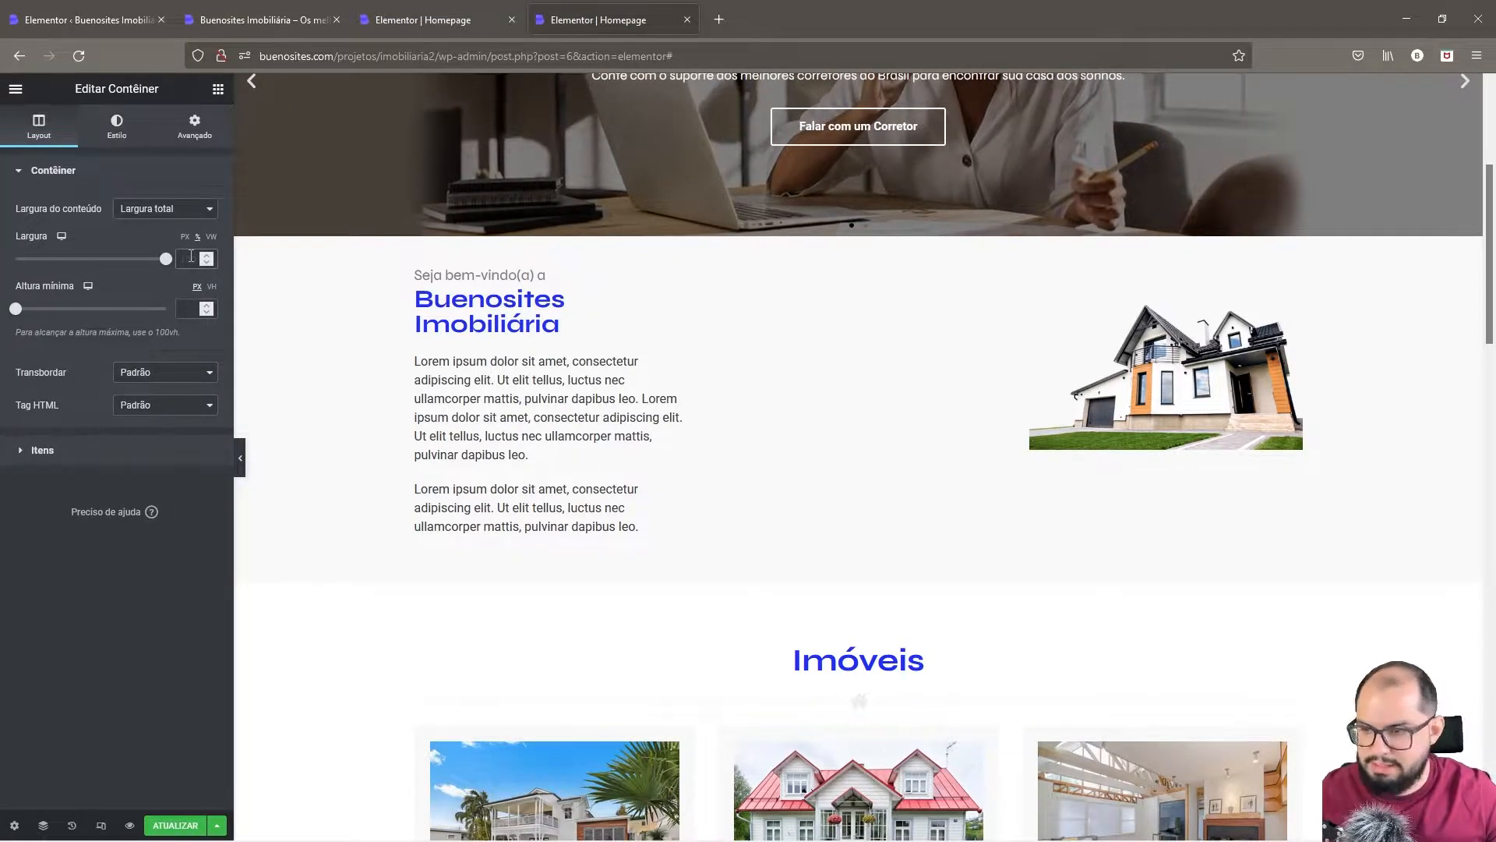
- Set the Largura of the inner container holding the headings and text to 50% and its Direção to vertical column
type("50")
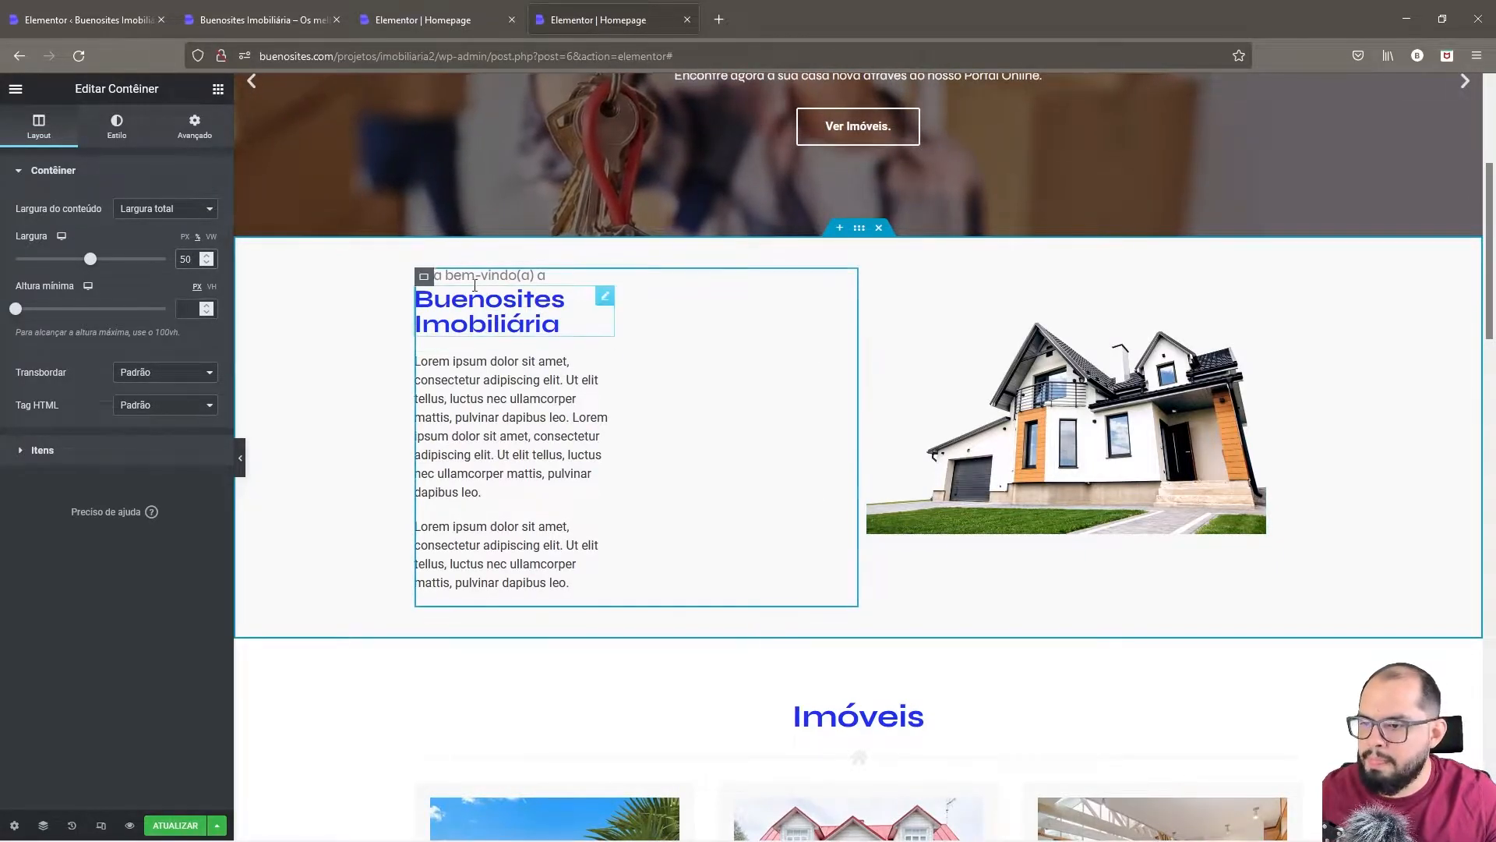
right_click(429, 280)
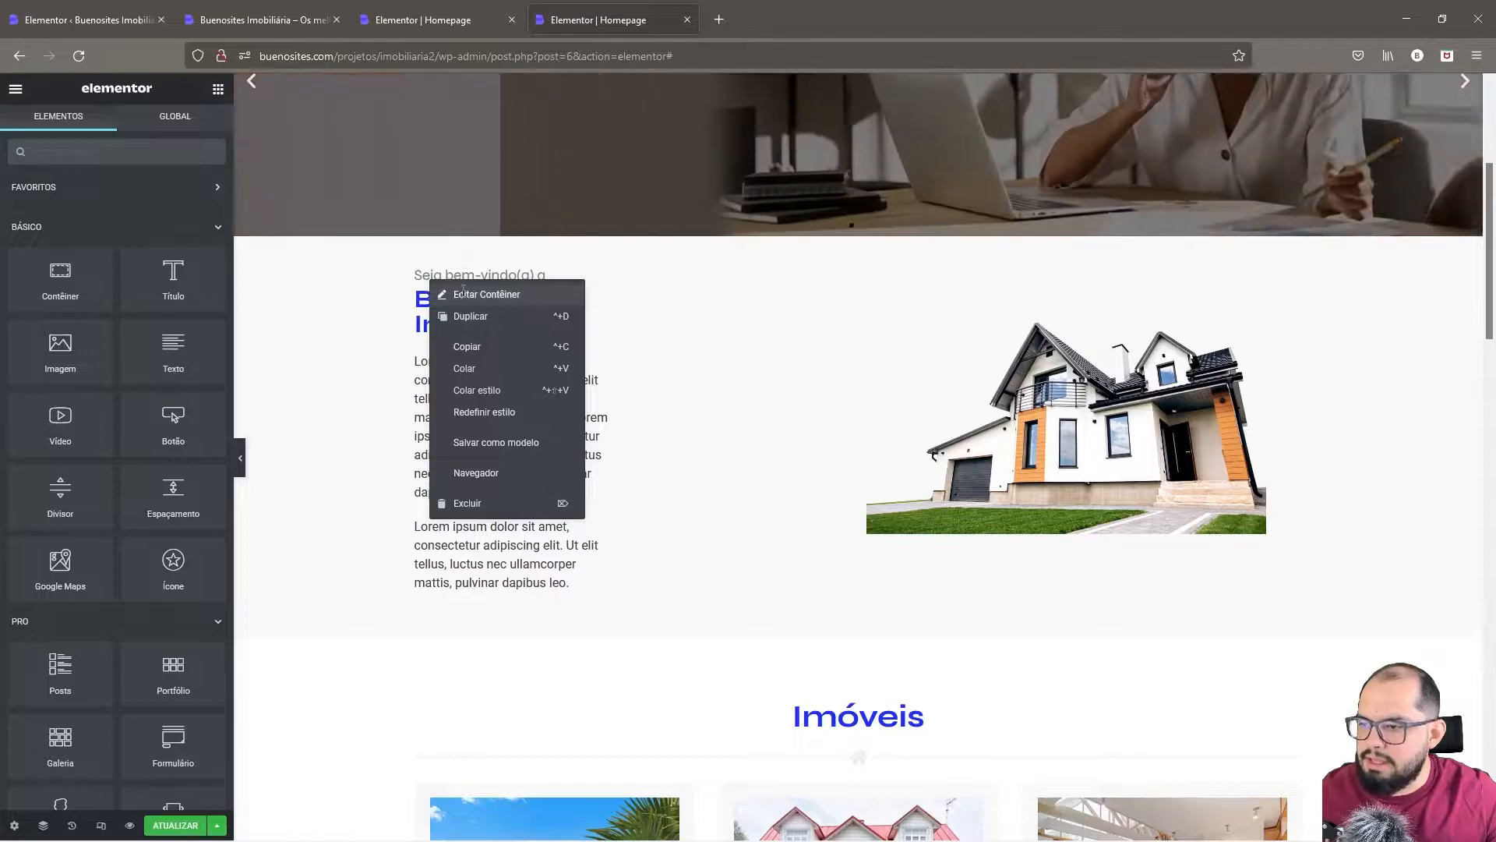
left_click(463, 297)
left_click(43, 451)
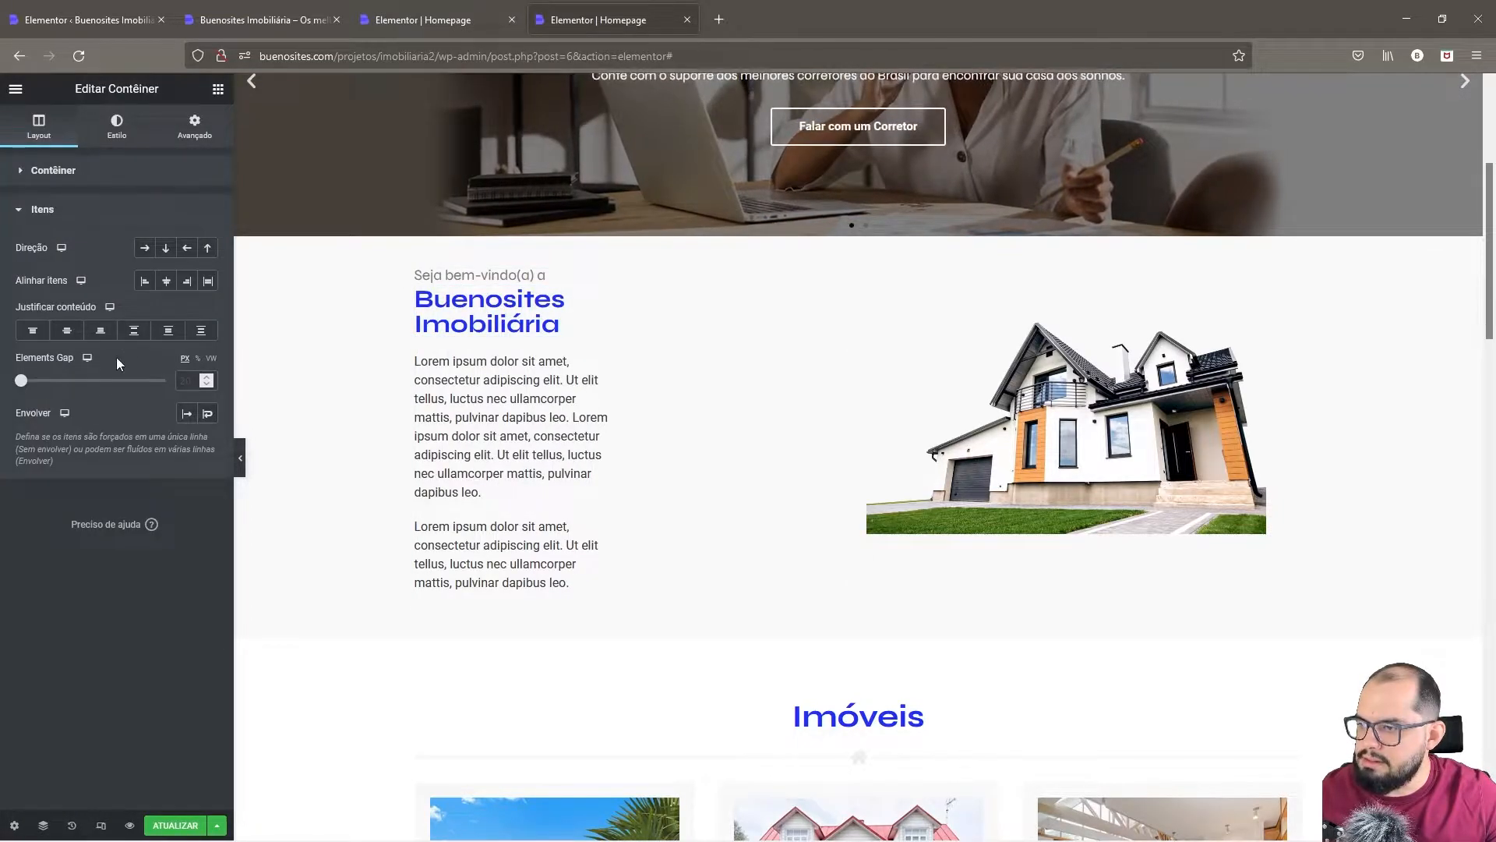
left_click(166, 248)
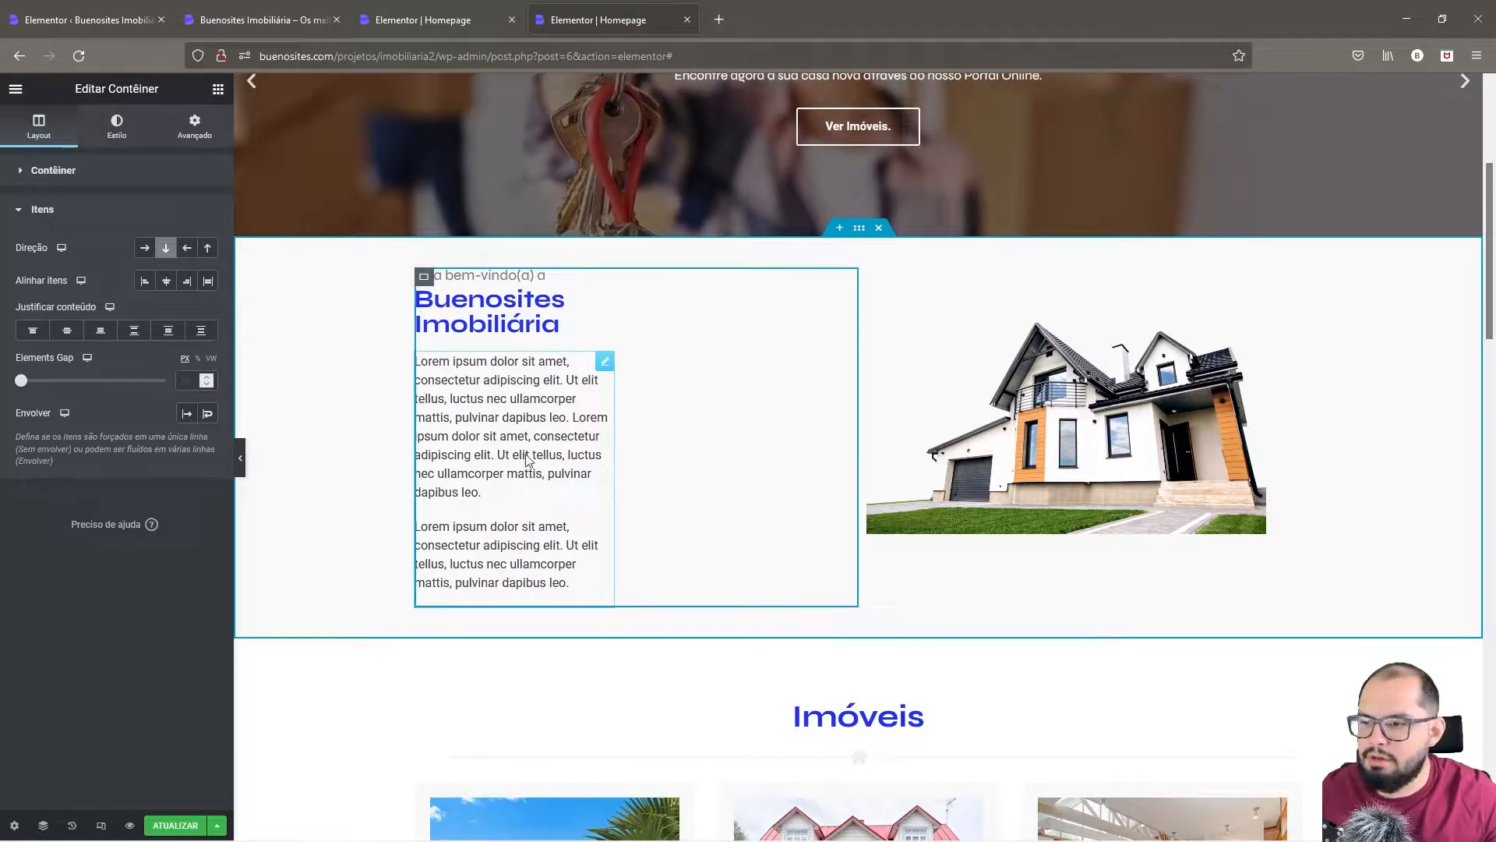
- Set the custom Largura of the "Seja bem-vindo(a) a" heading to Largura total (100%)
right_click(537, 275)
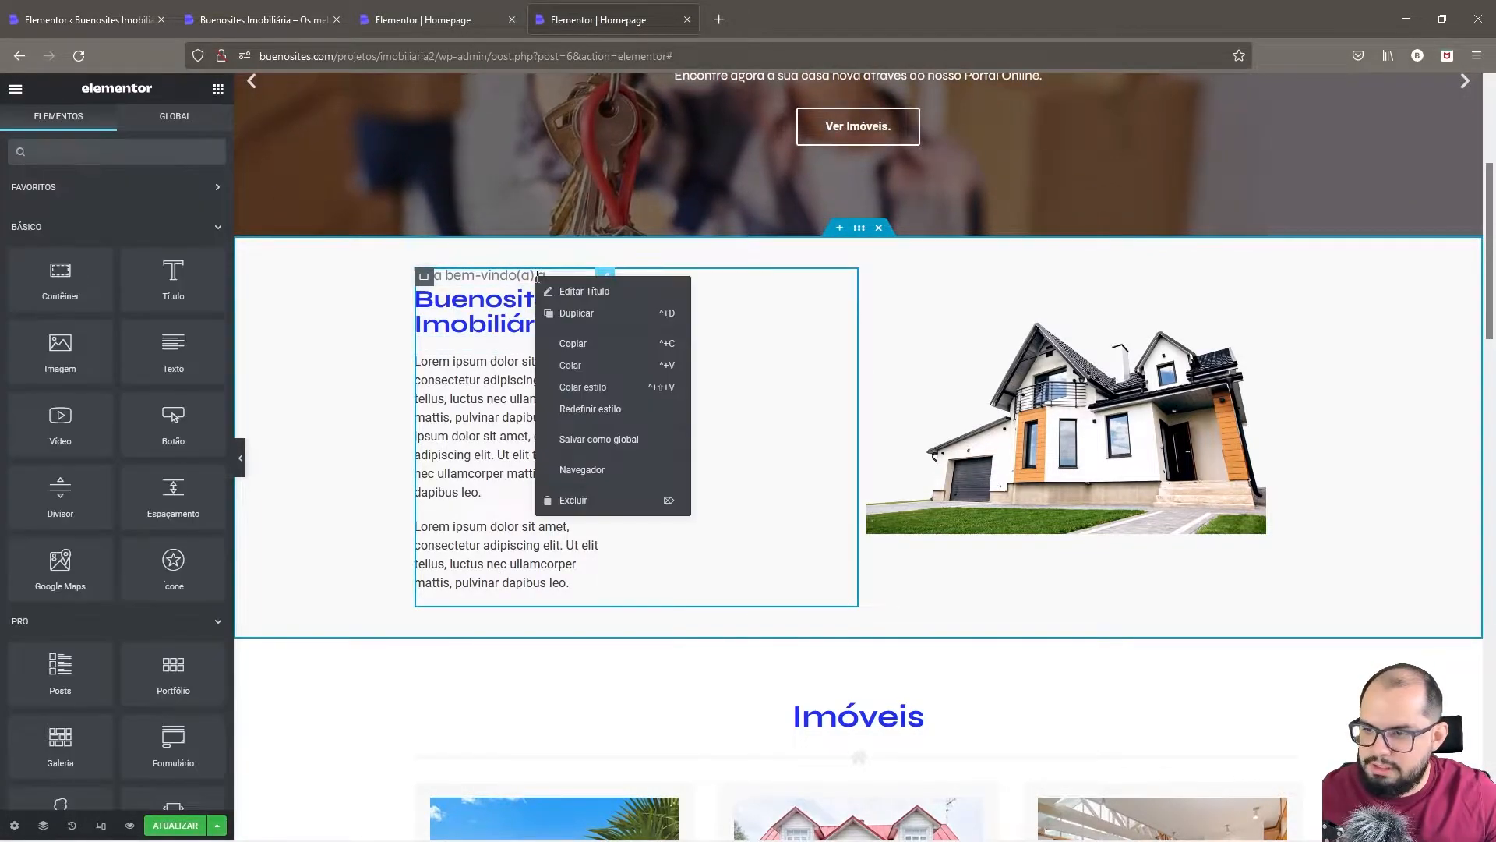
left_click(576, 293)
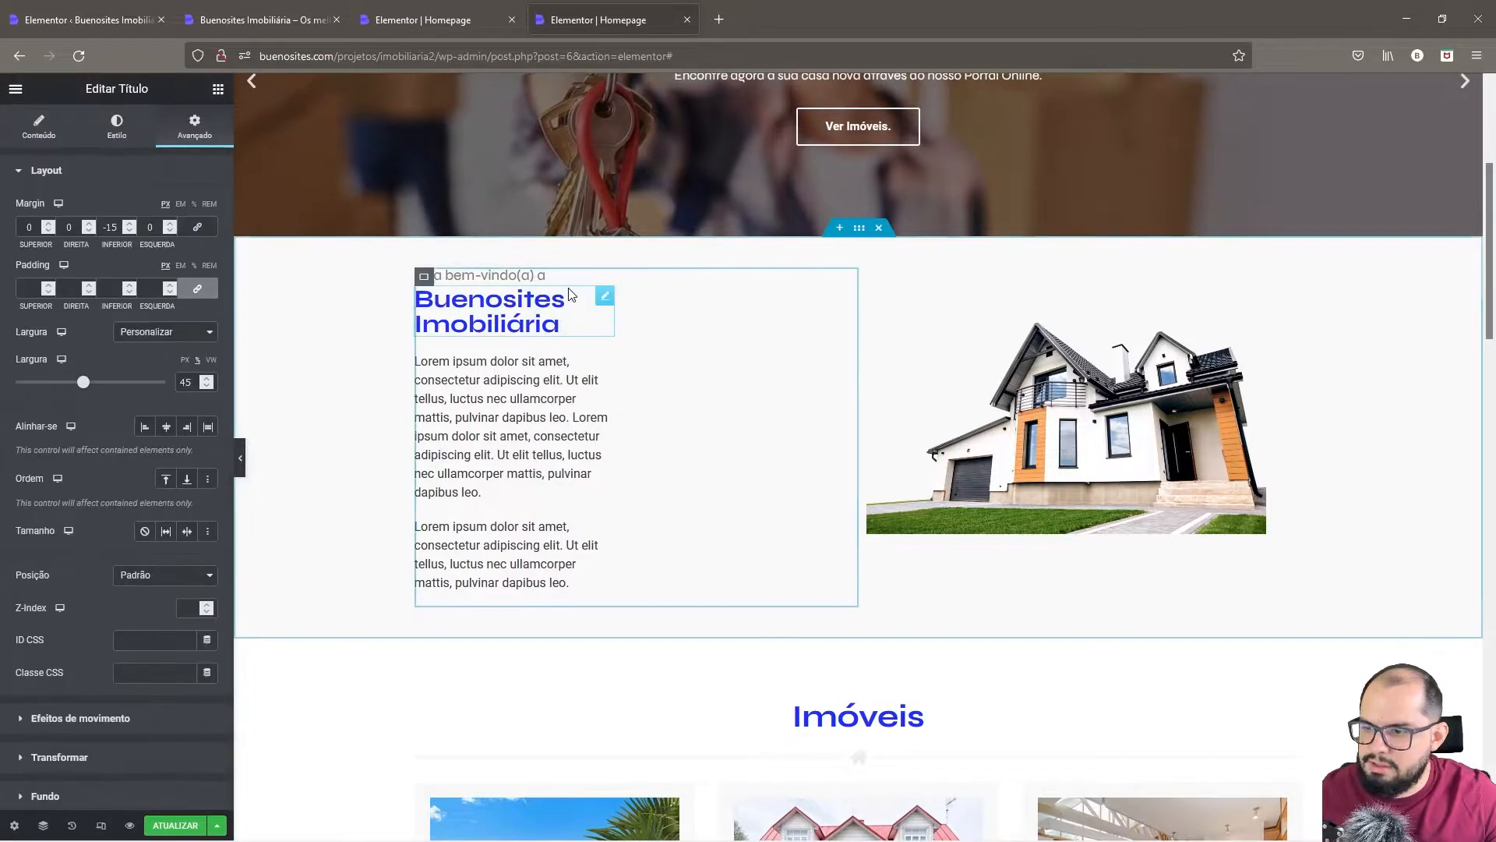
left_click(165, 331)
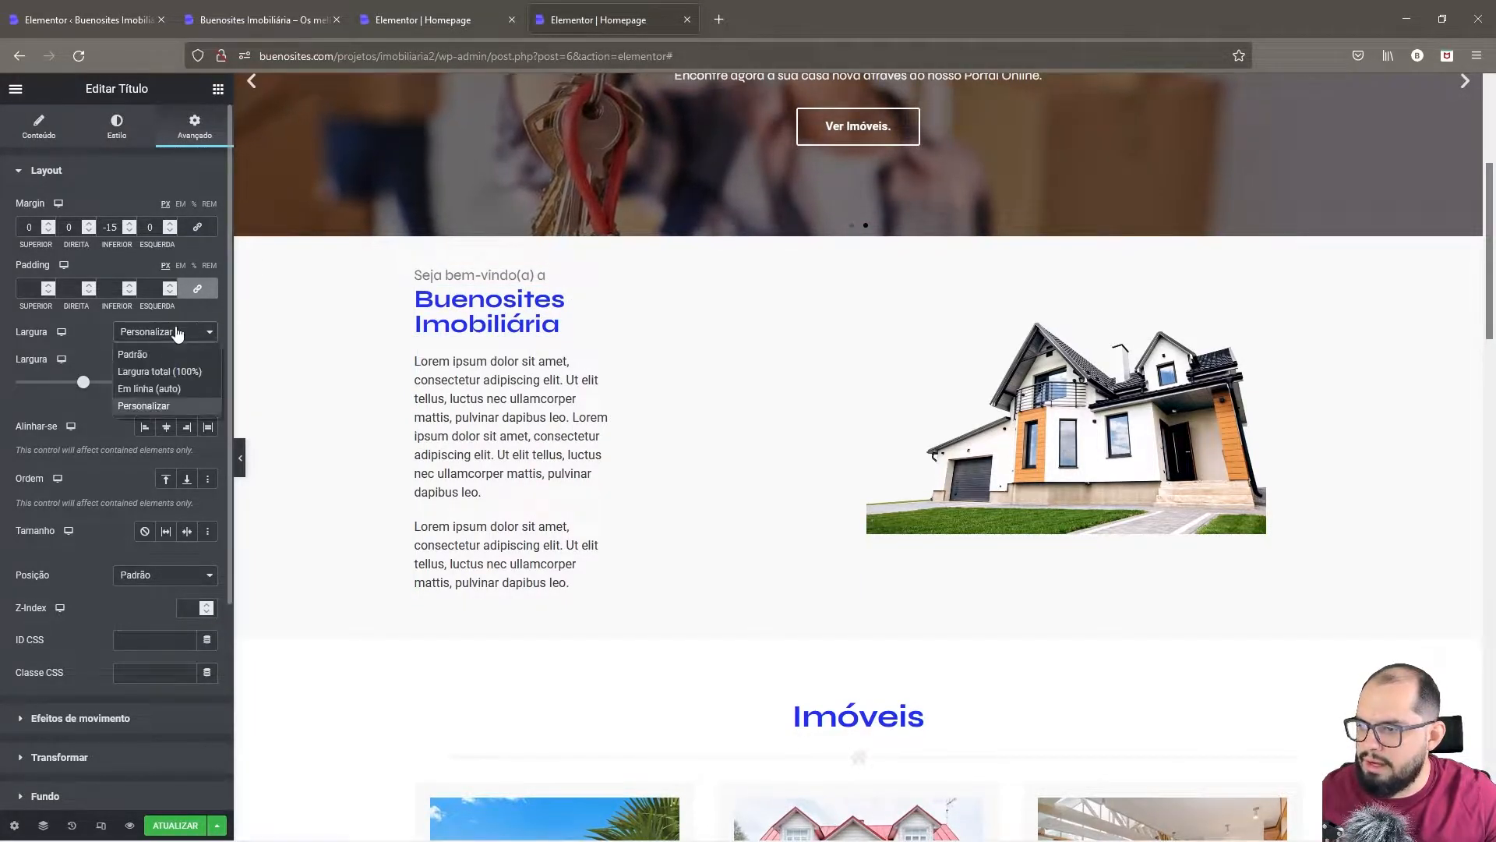
left_click(163, 355)
left_click(174, 335)
left_click(167, 363)
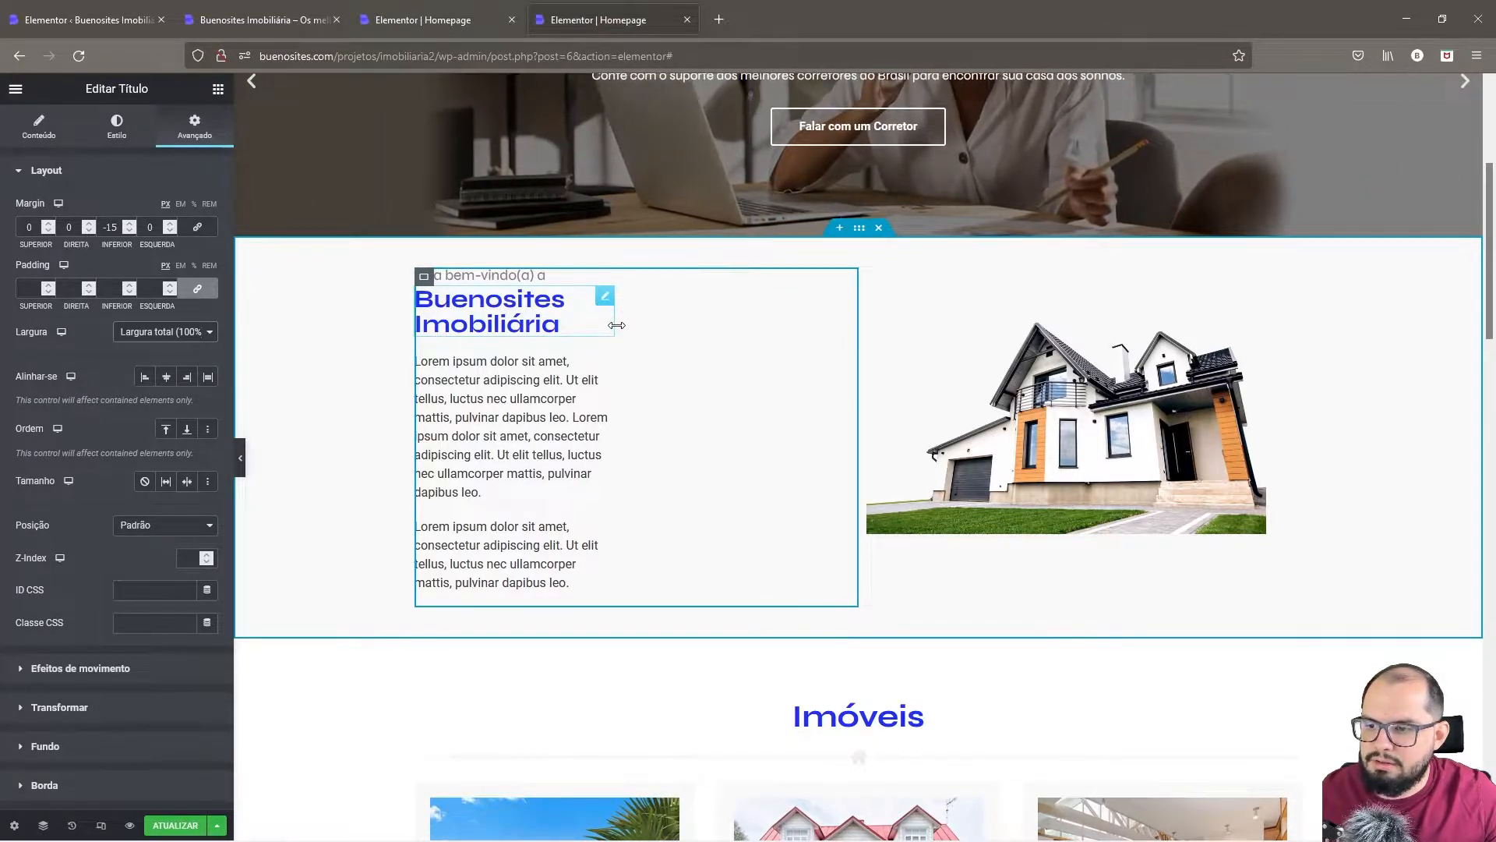
- Set the Largura of the "Buenosites Imobiliária" heading and the Lorem ipsum text to Padrão
left_click(469, 299)
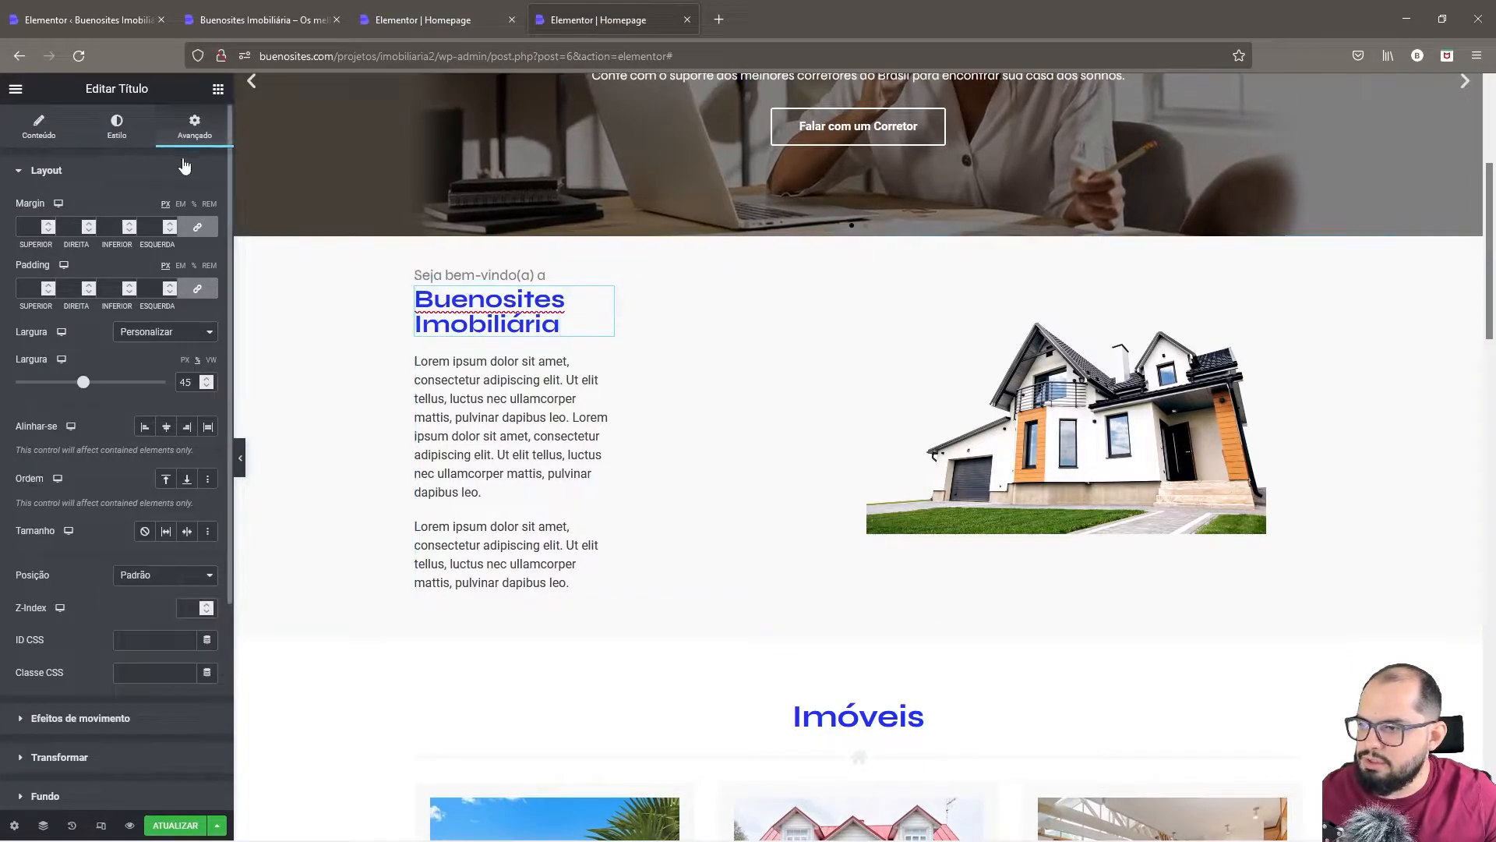
left_click(185, 335)
left_click(156, 348)
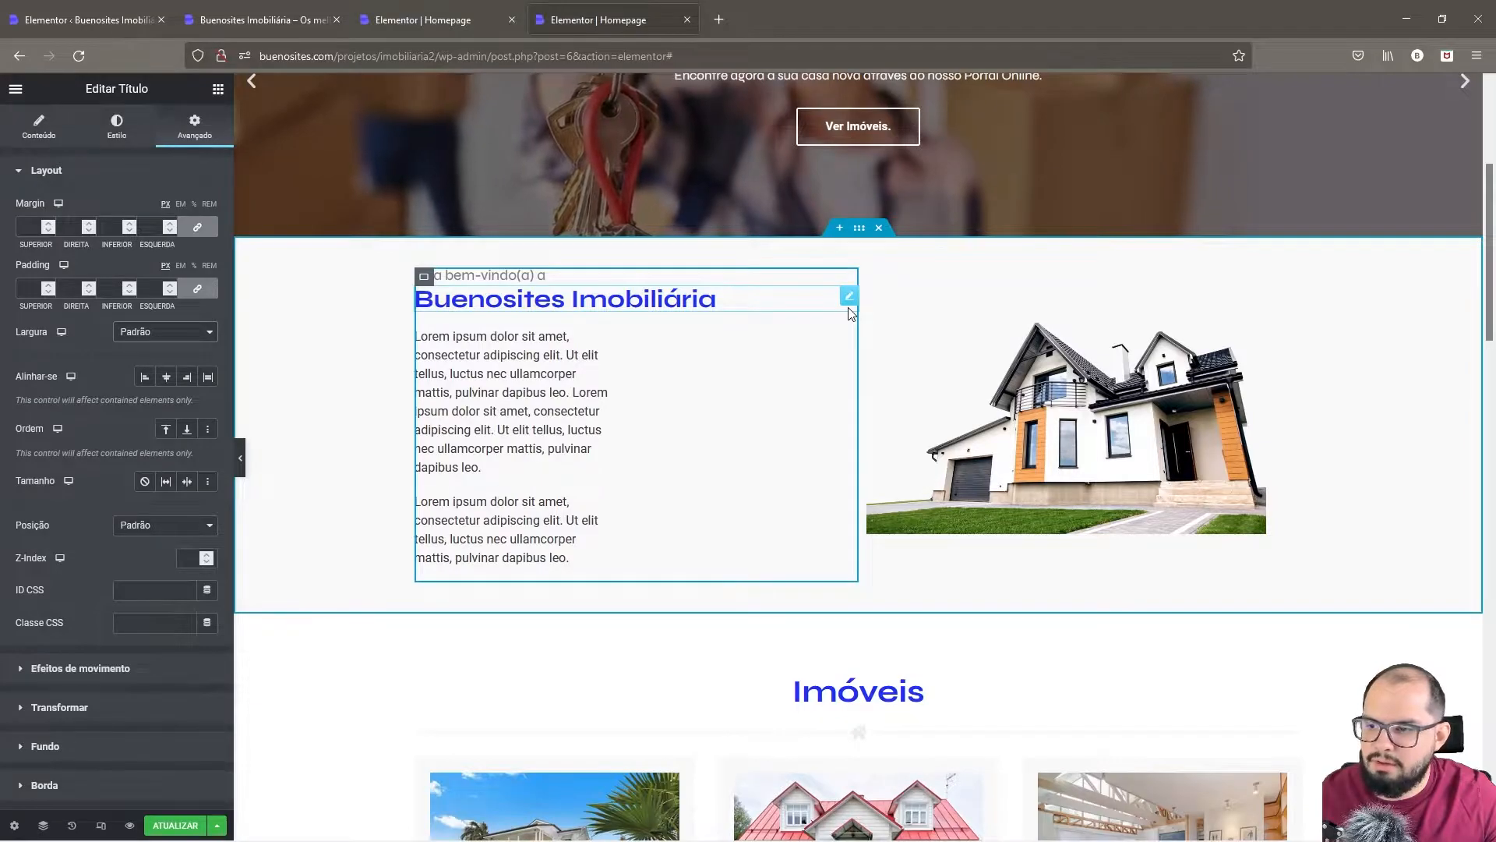
left_click(542, 358)
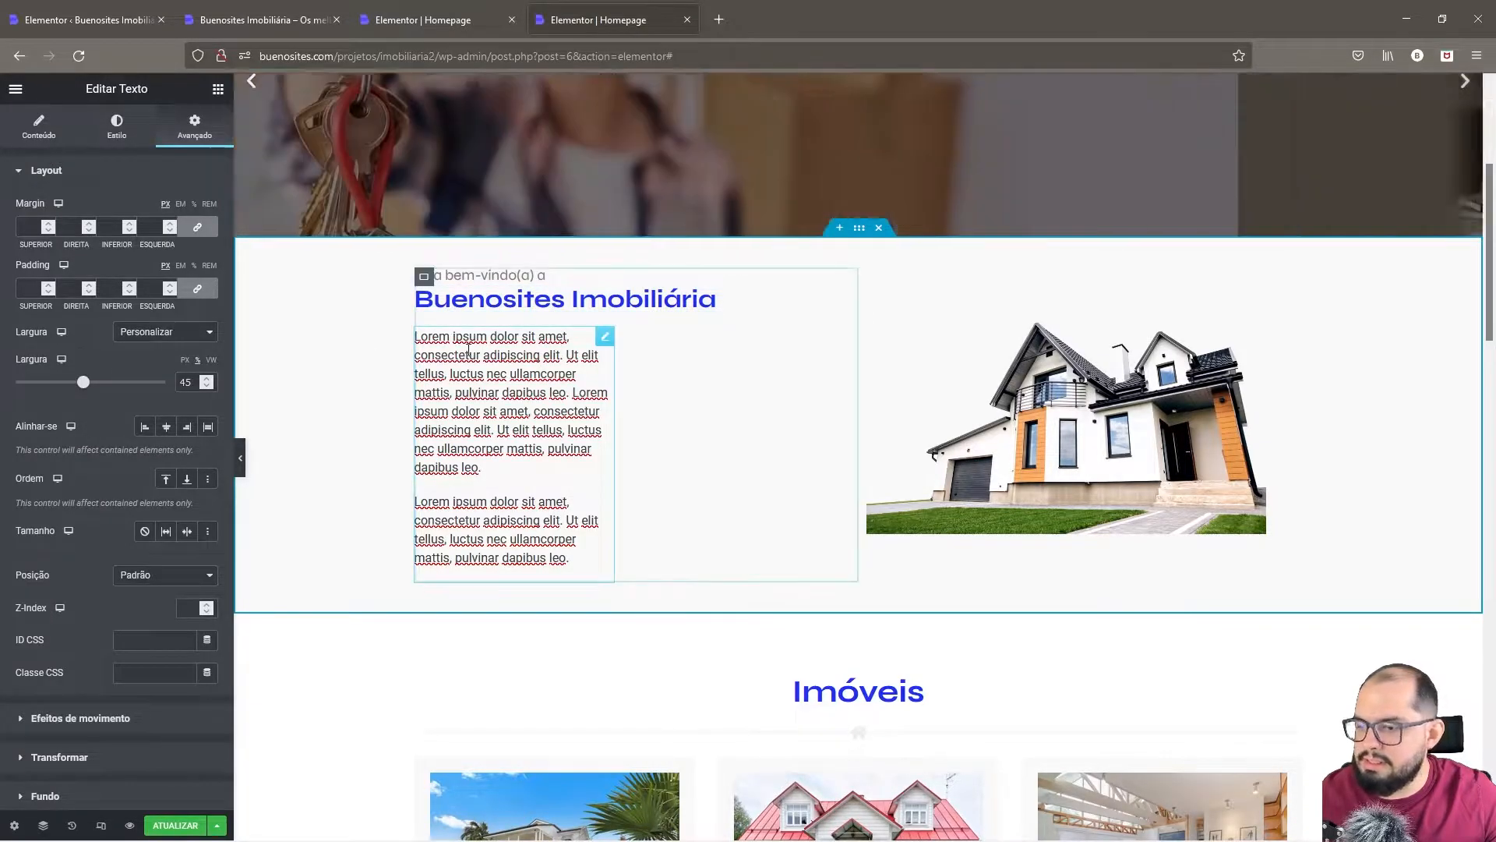
left_click(167, 333)
left_click(156, 354)
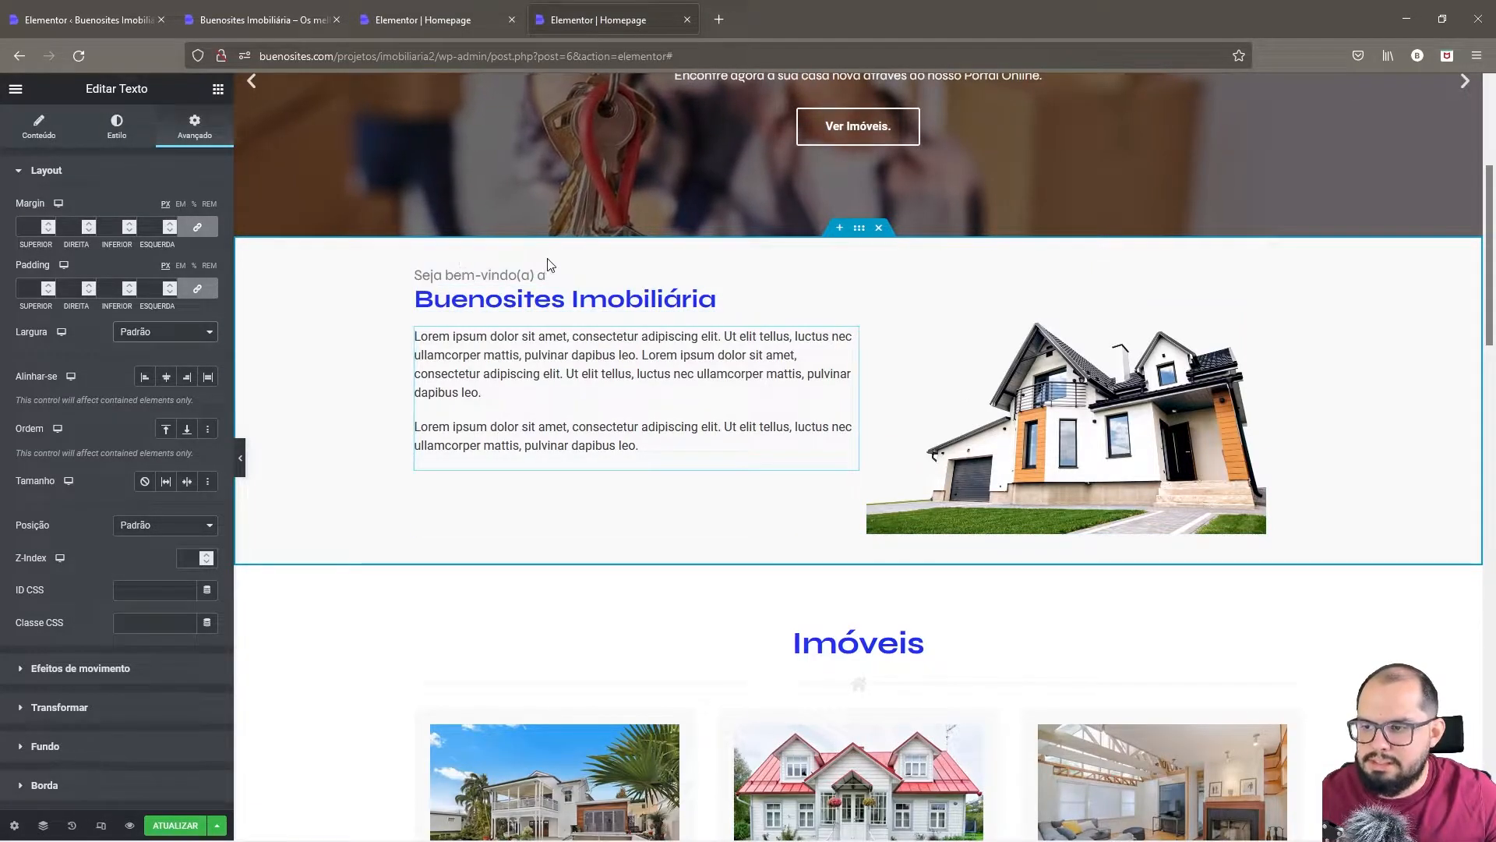
- Compare the Direção settings of the outer container and the inner text container, row for the outer and column for the inner
right_click(575, 261)
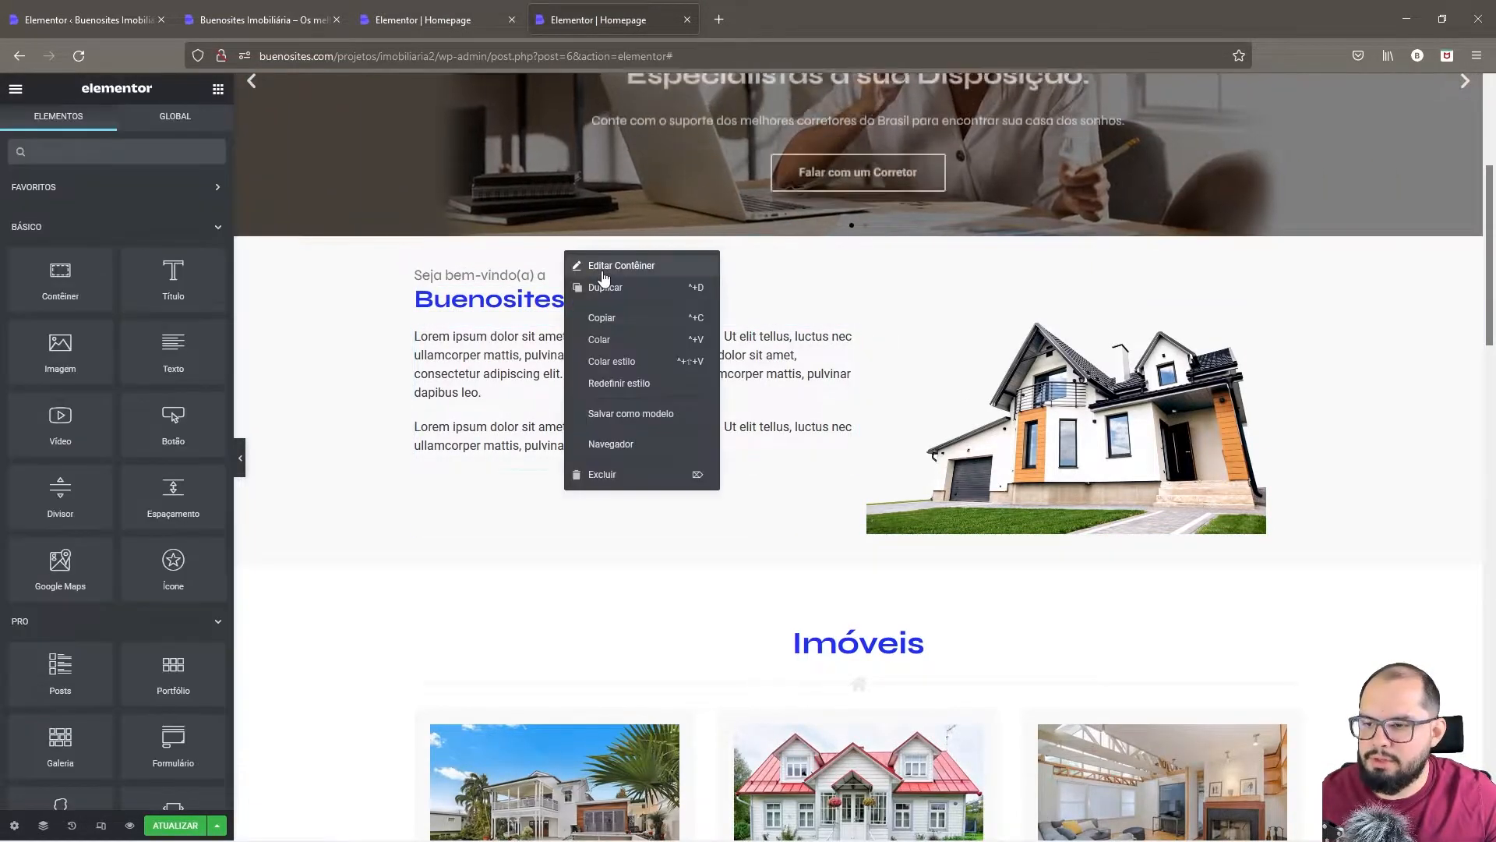
left_click(608, 265)
left_click(91, 449)
left_click(147, 248)
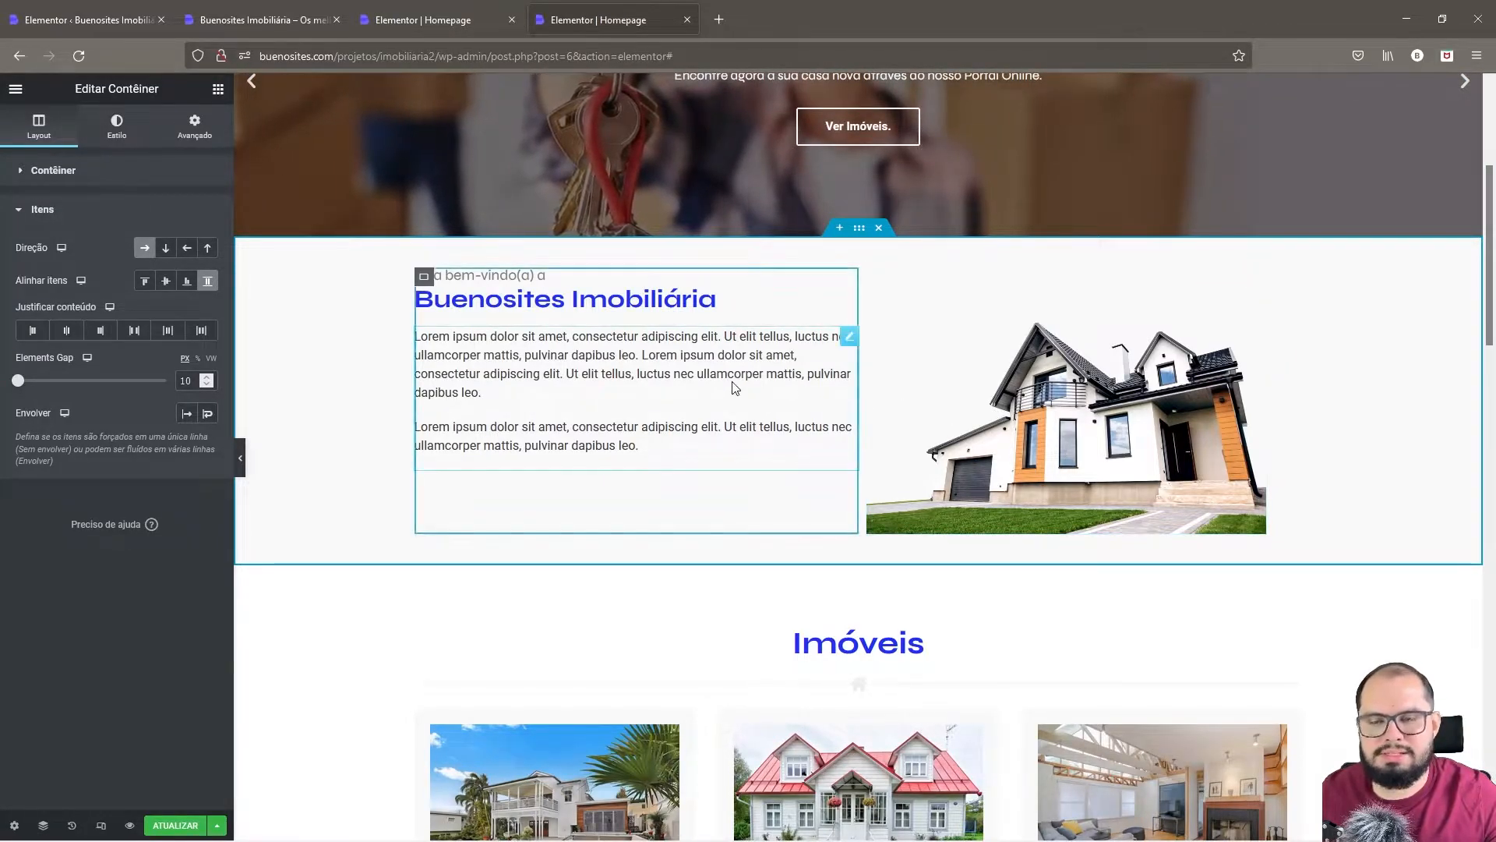
right_click(430, 282)
left_click(476, 293)
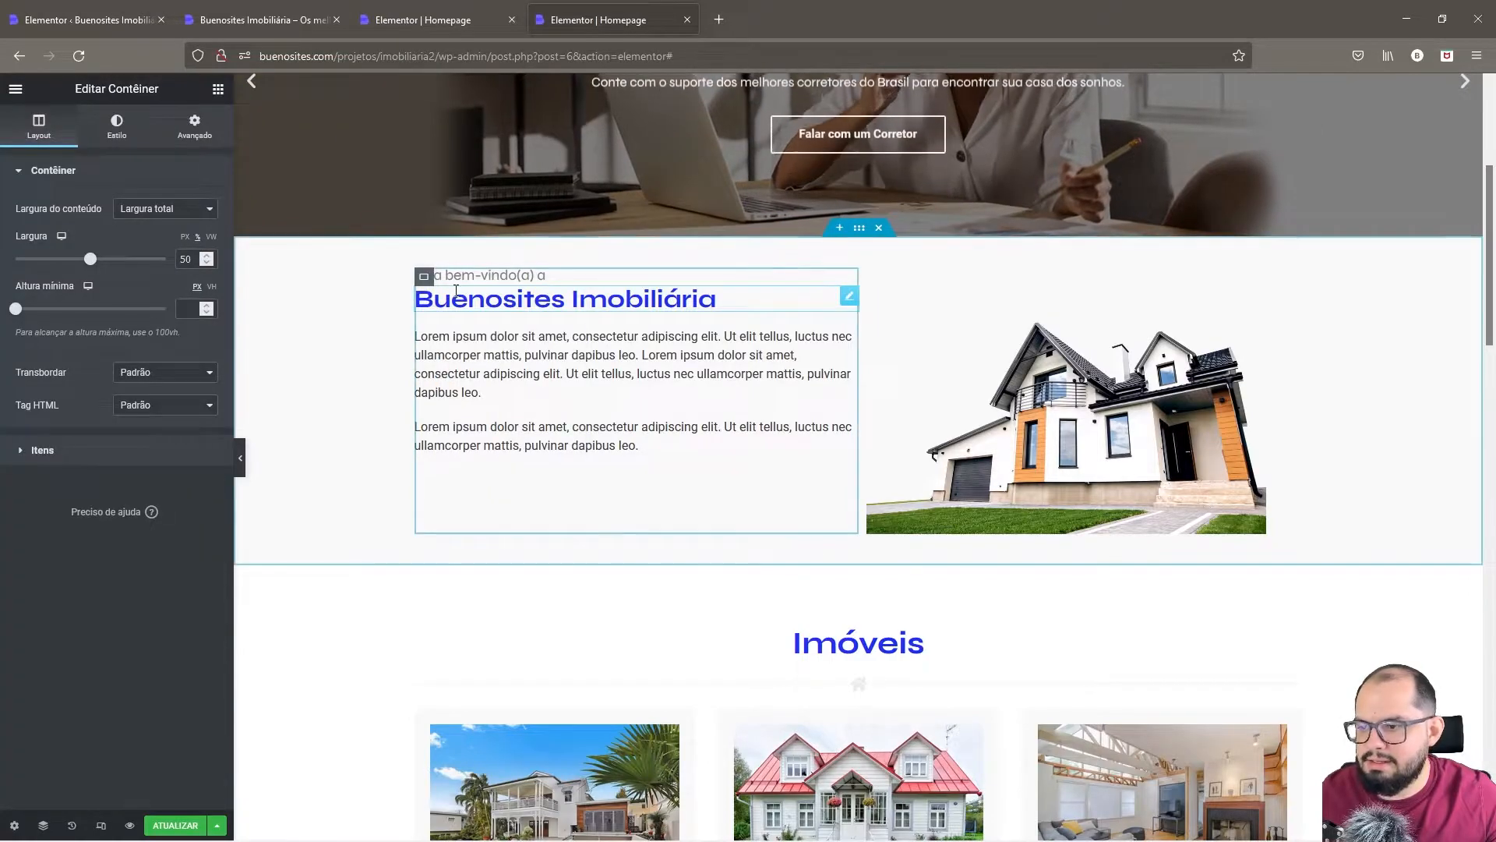
left_click(88, 460)
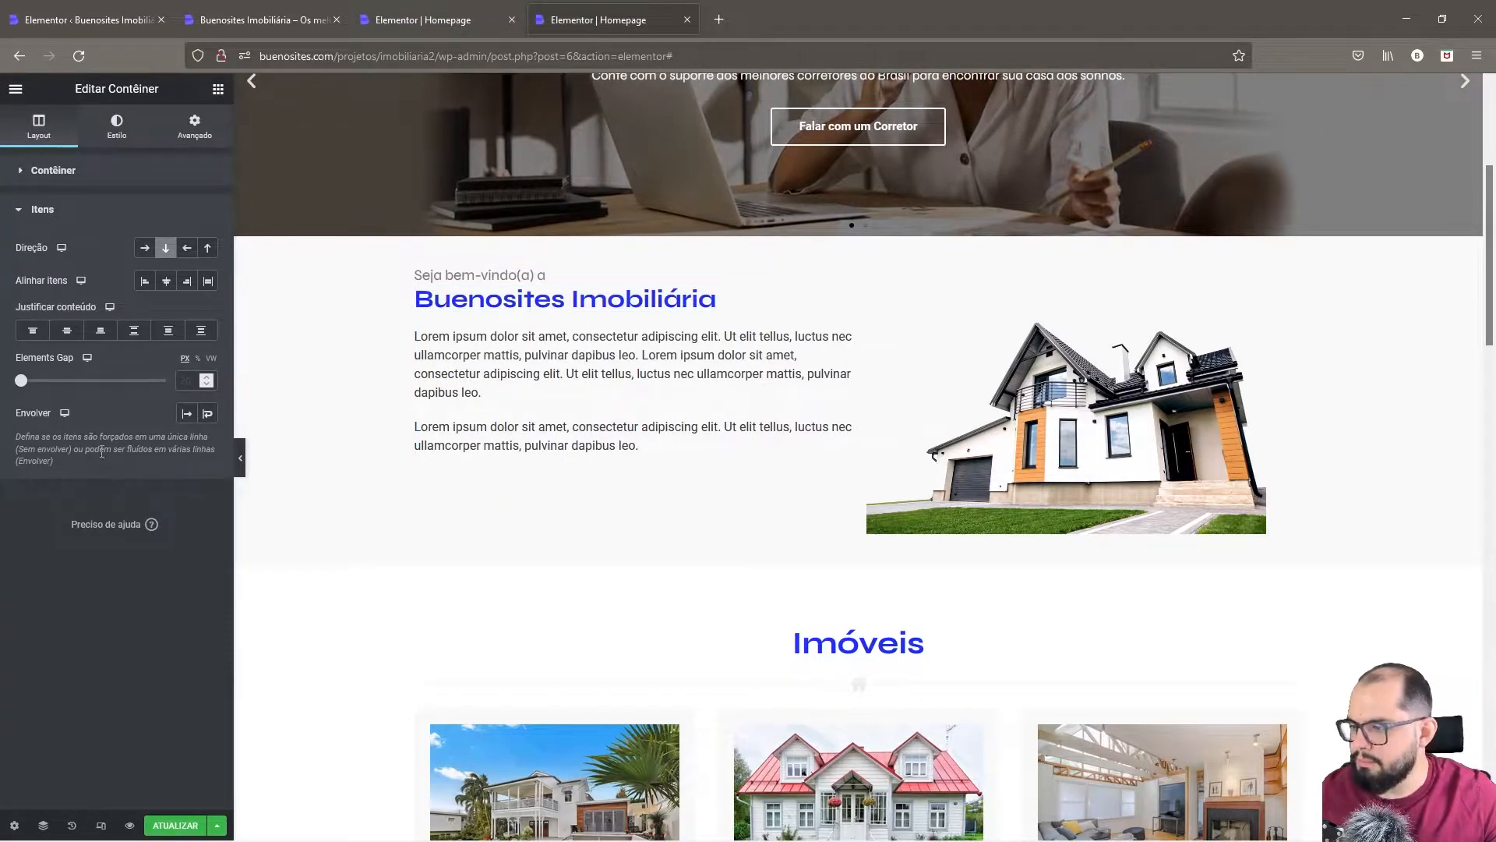
left_click(166, 248)
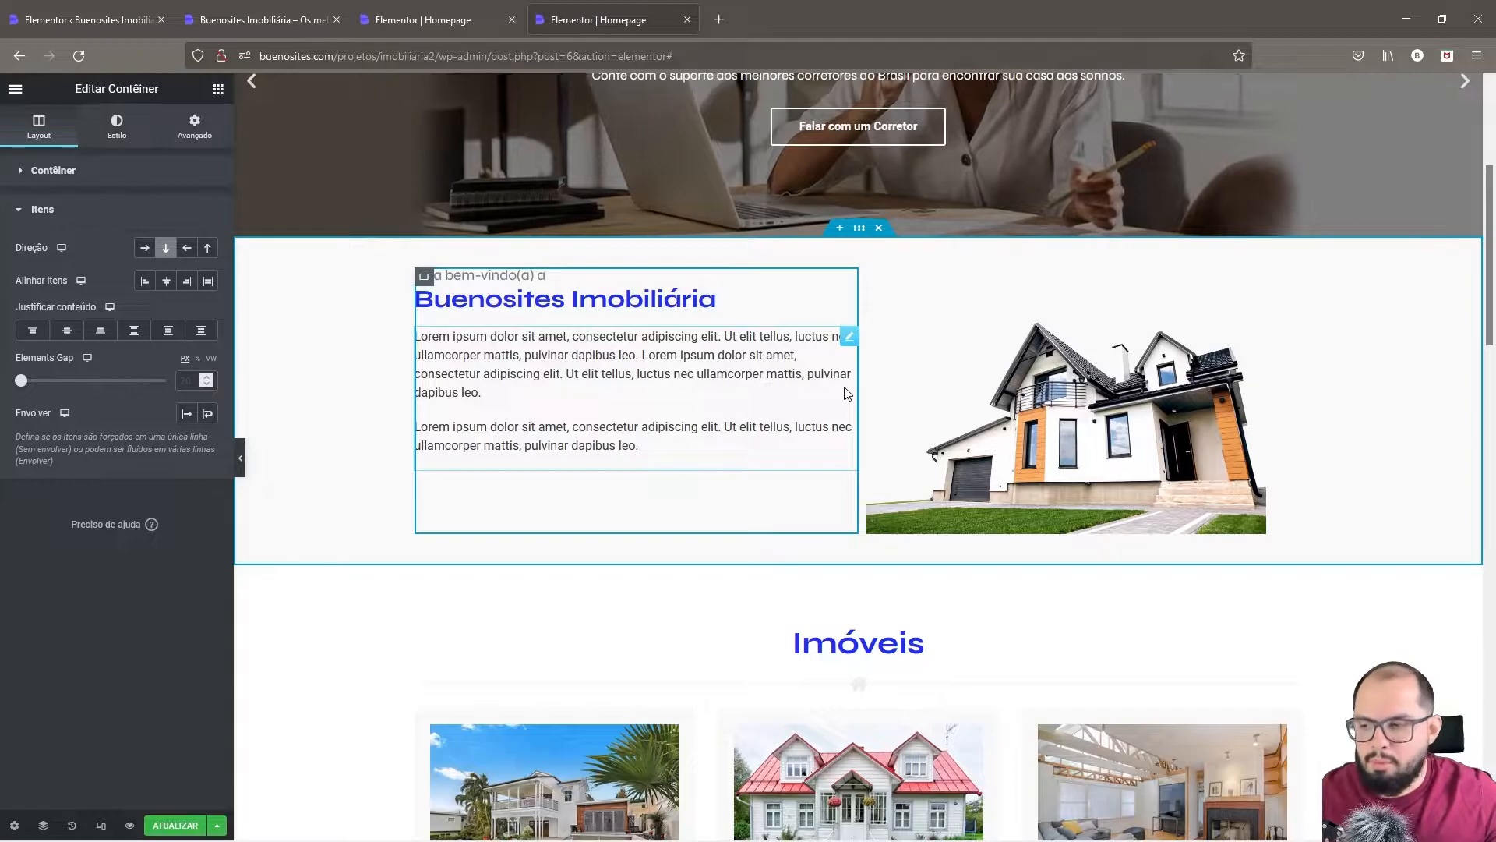
- Try the centre, end, space-between, space-around and space-evenly options of Justificar conteúdo on the inner text container
right_click(427, 279)
left_click(463, 300)
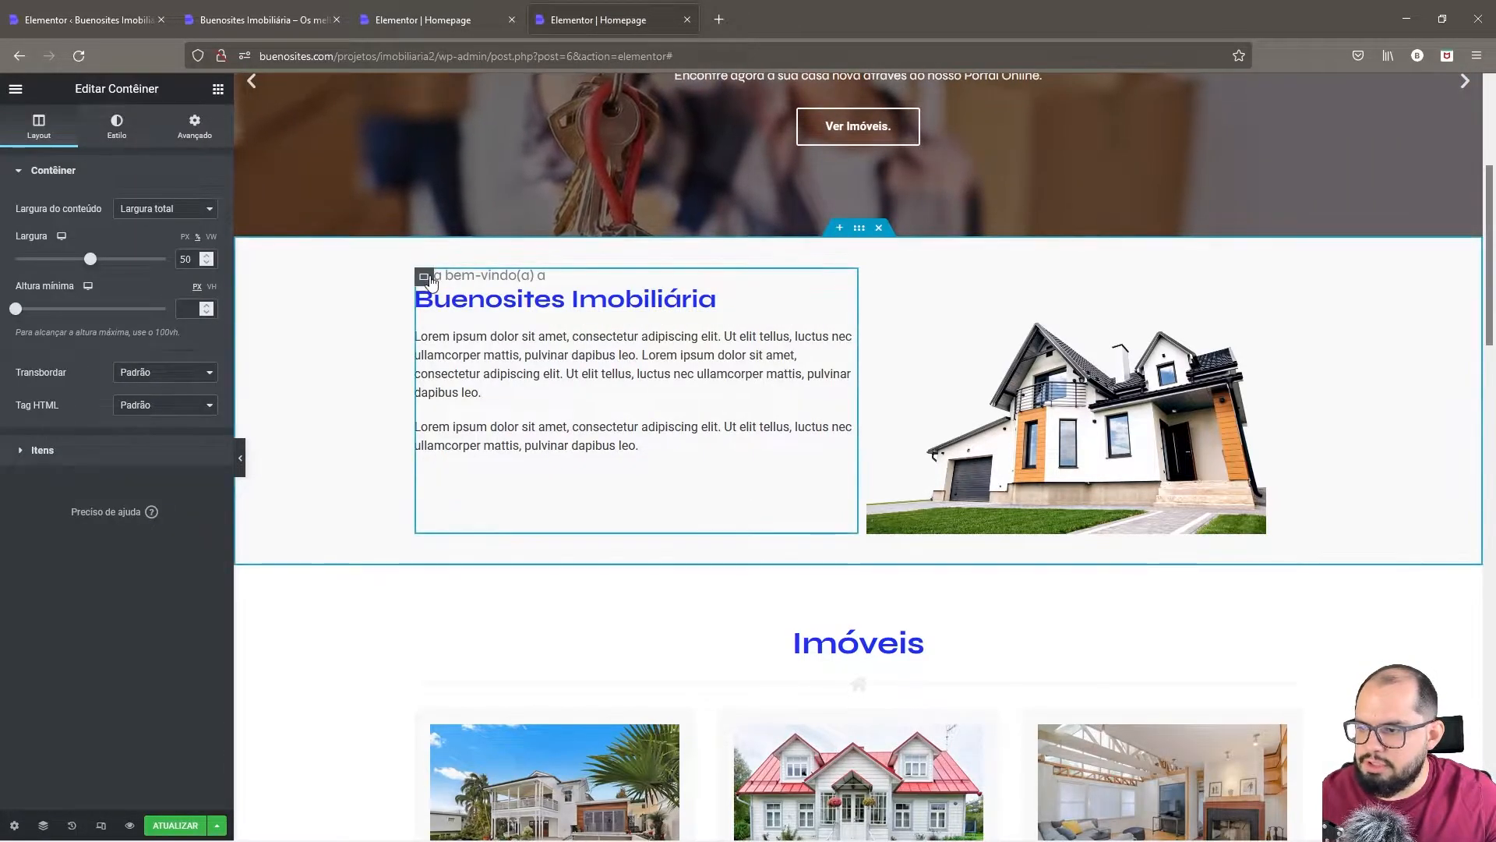
left_click(60, 450)
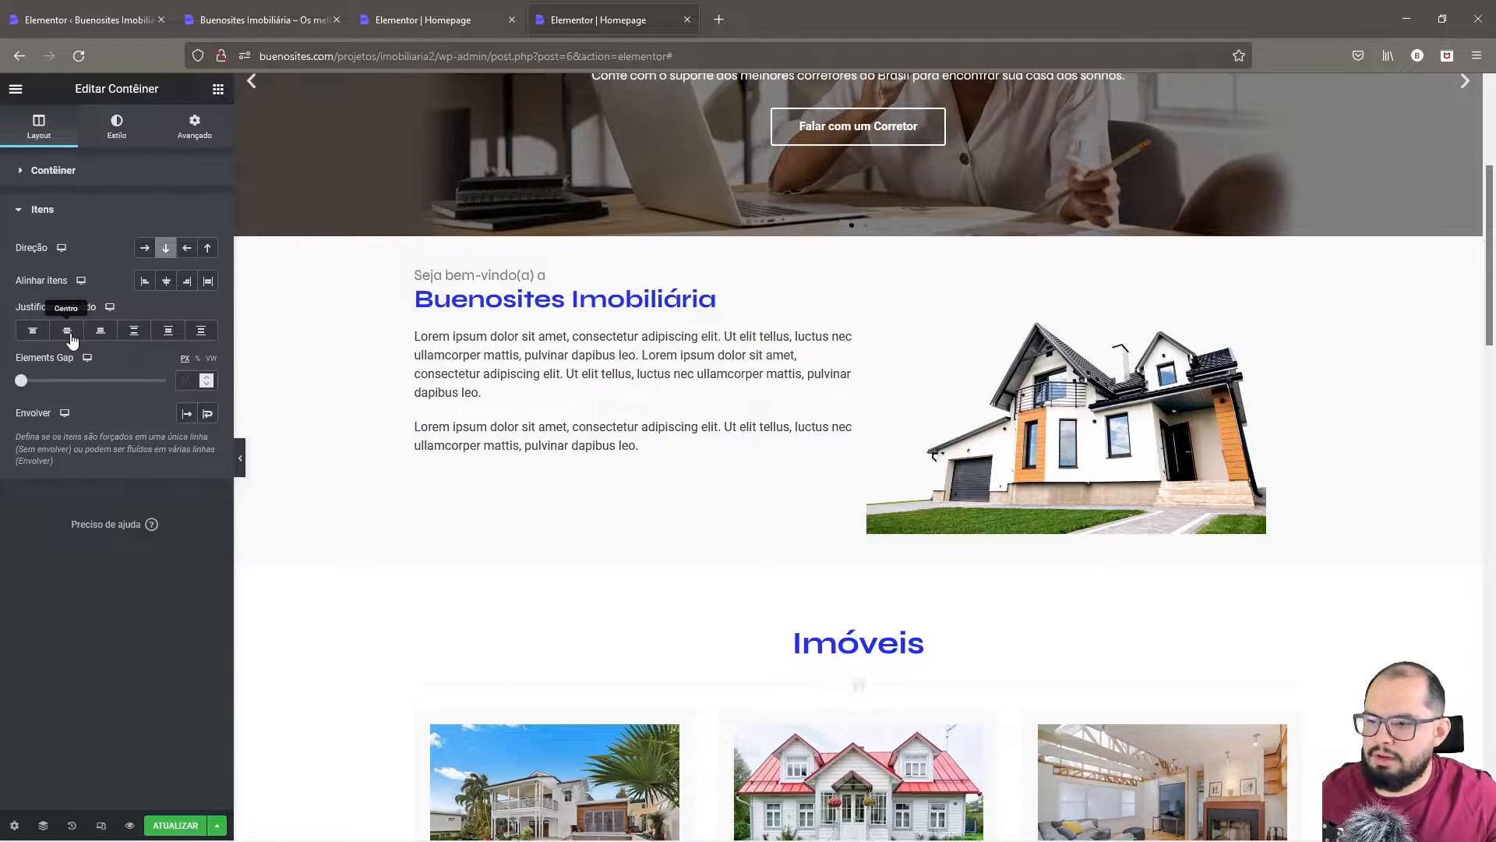
left_click(68, 331)
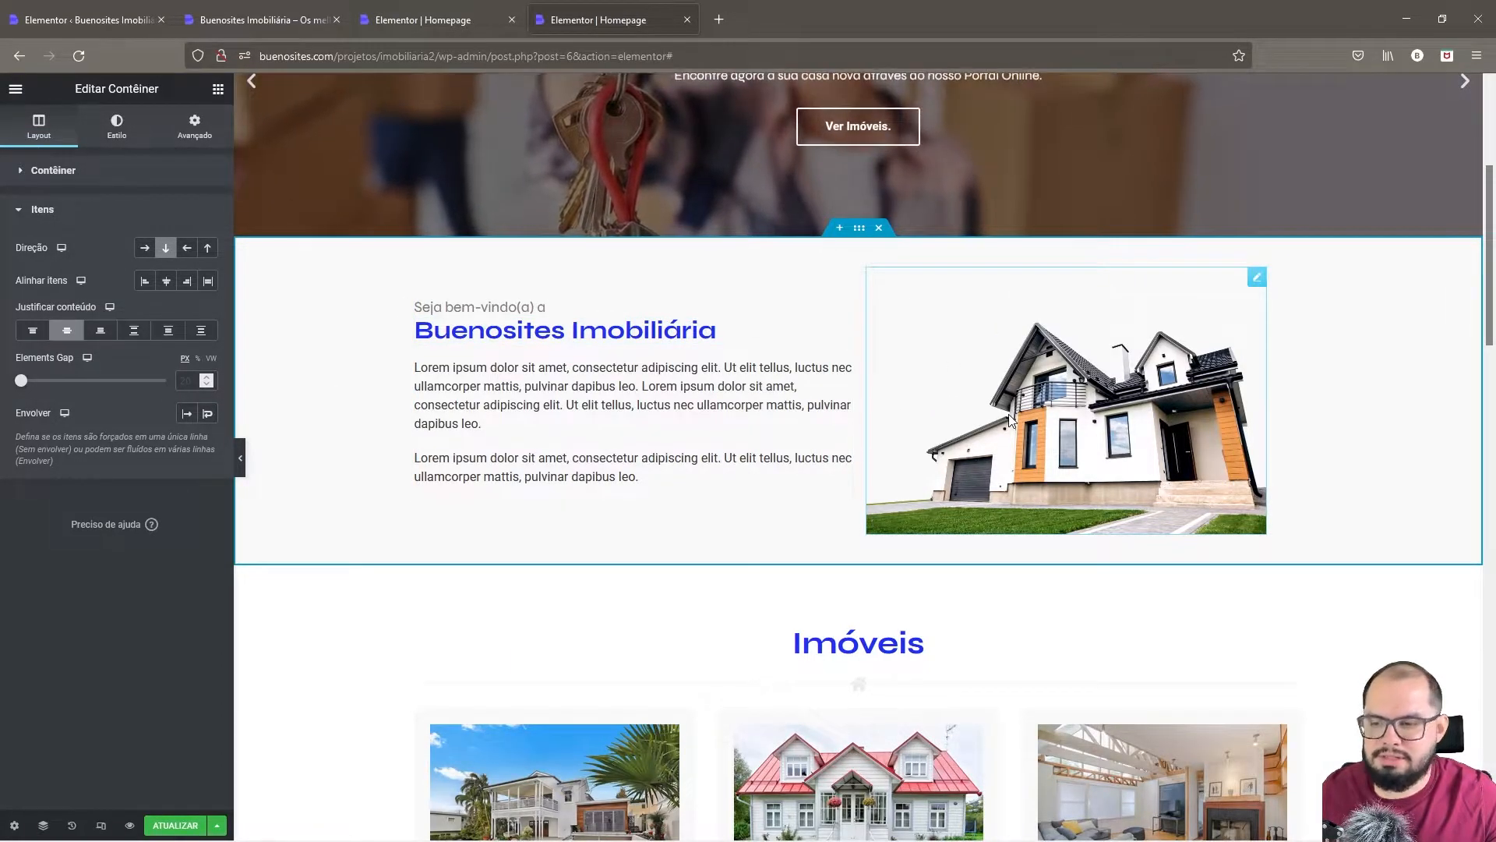
left_click(100, 331)
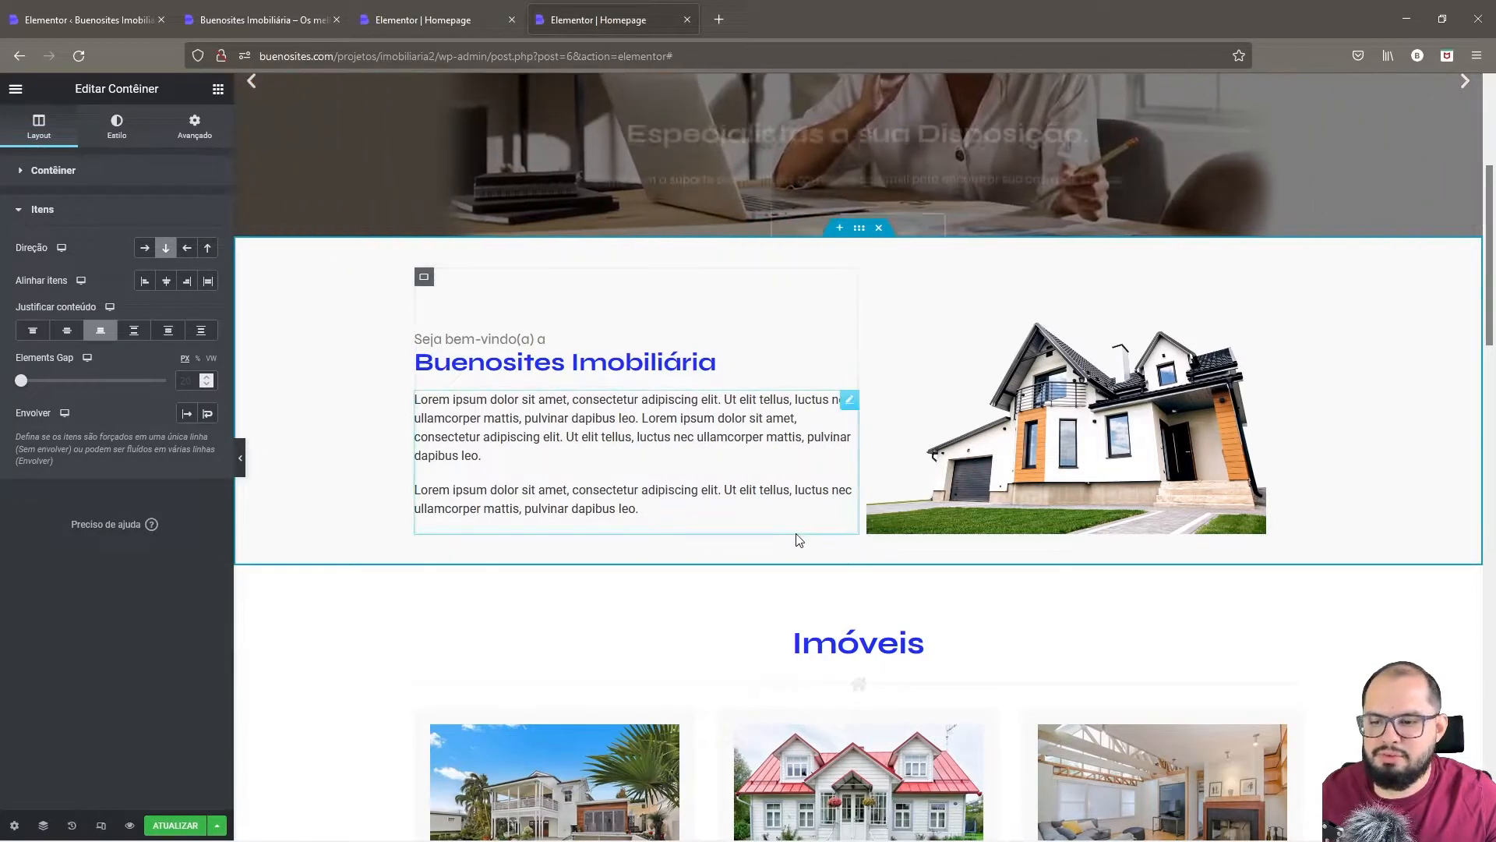
left_click(134, 333)
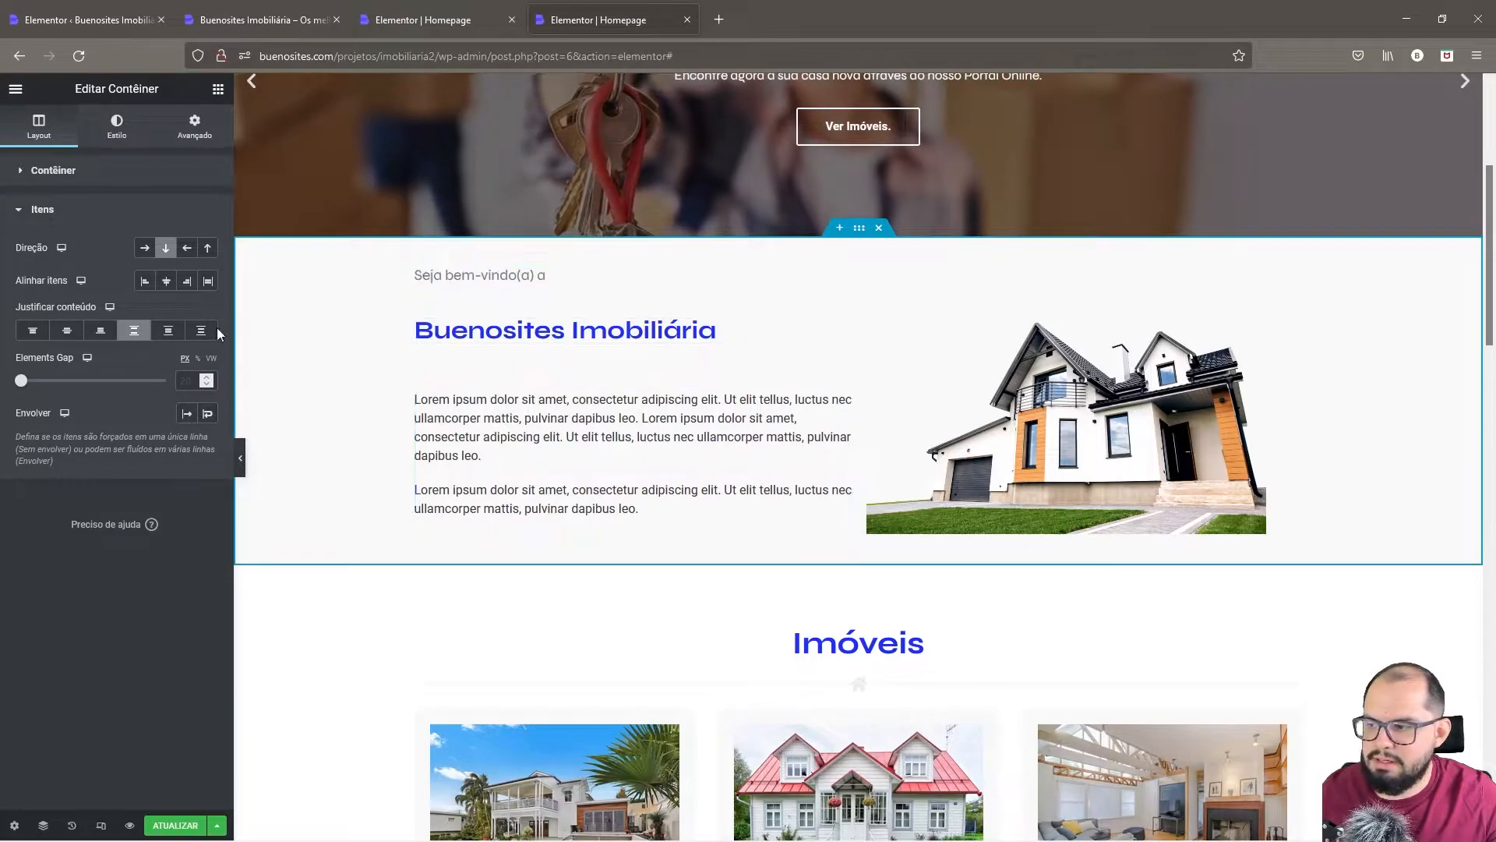
left_click(168, 331)
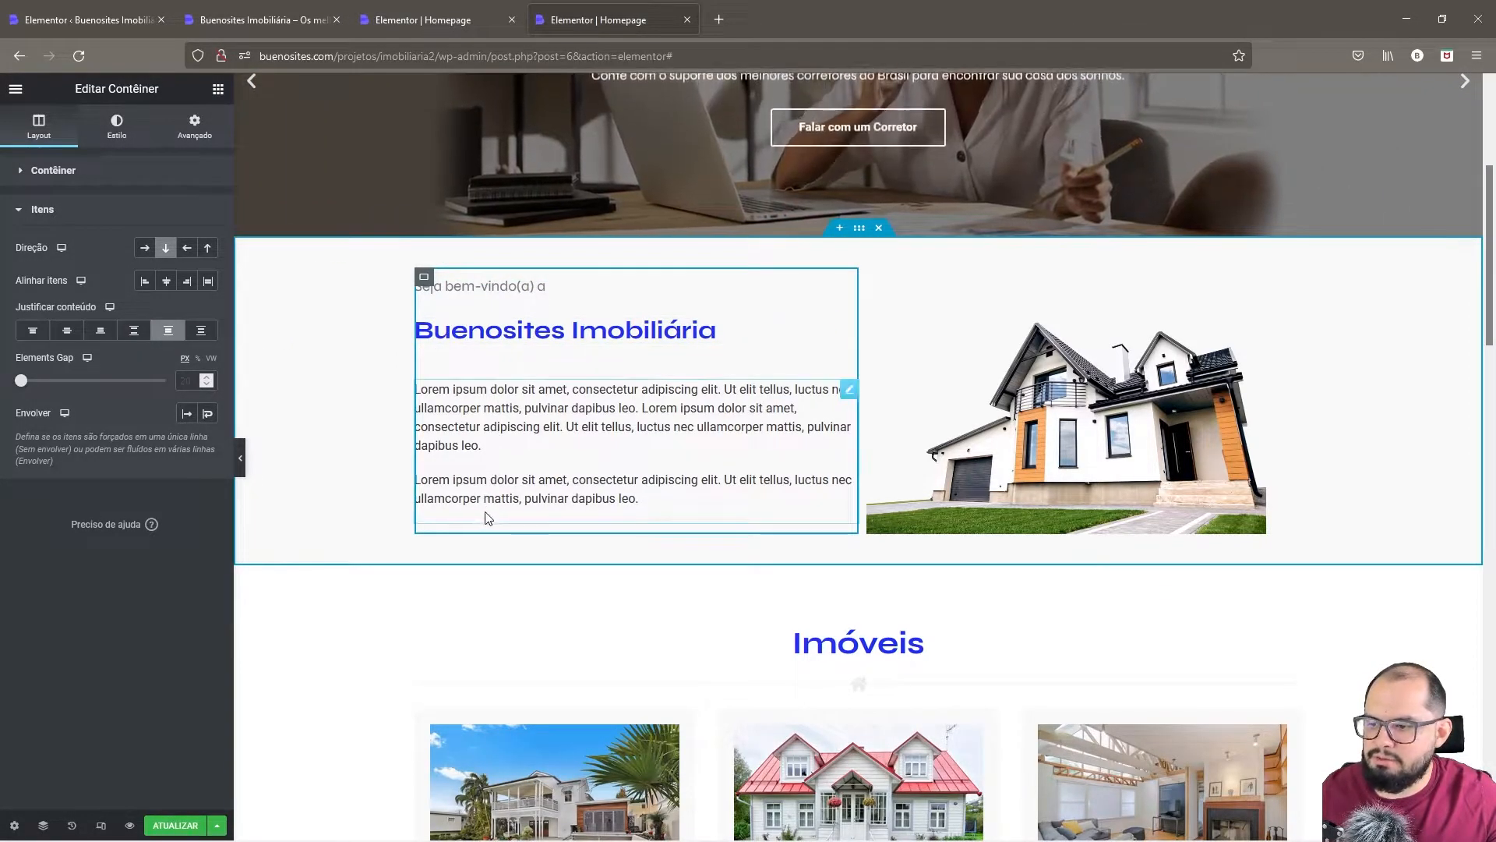
left_click(202, 330)
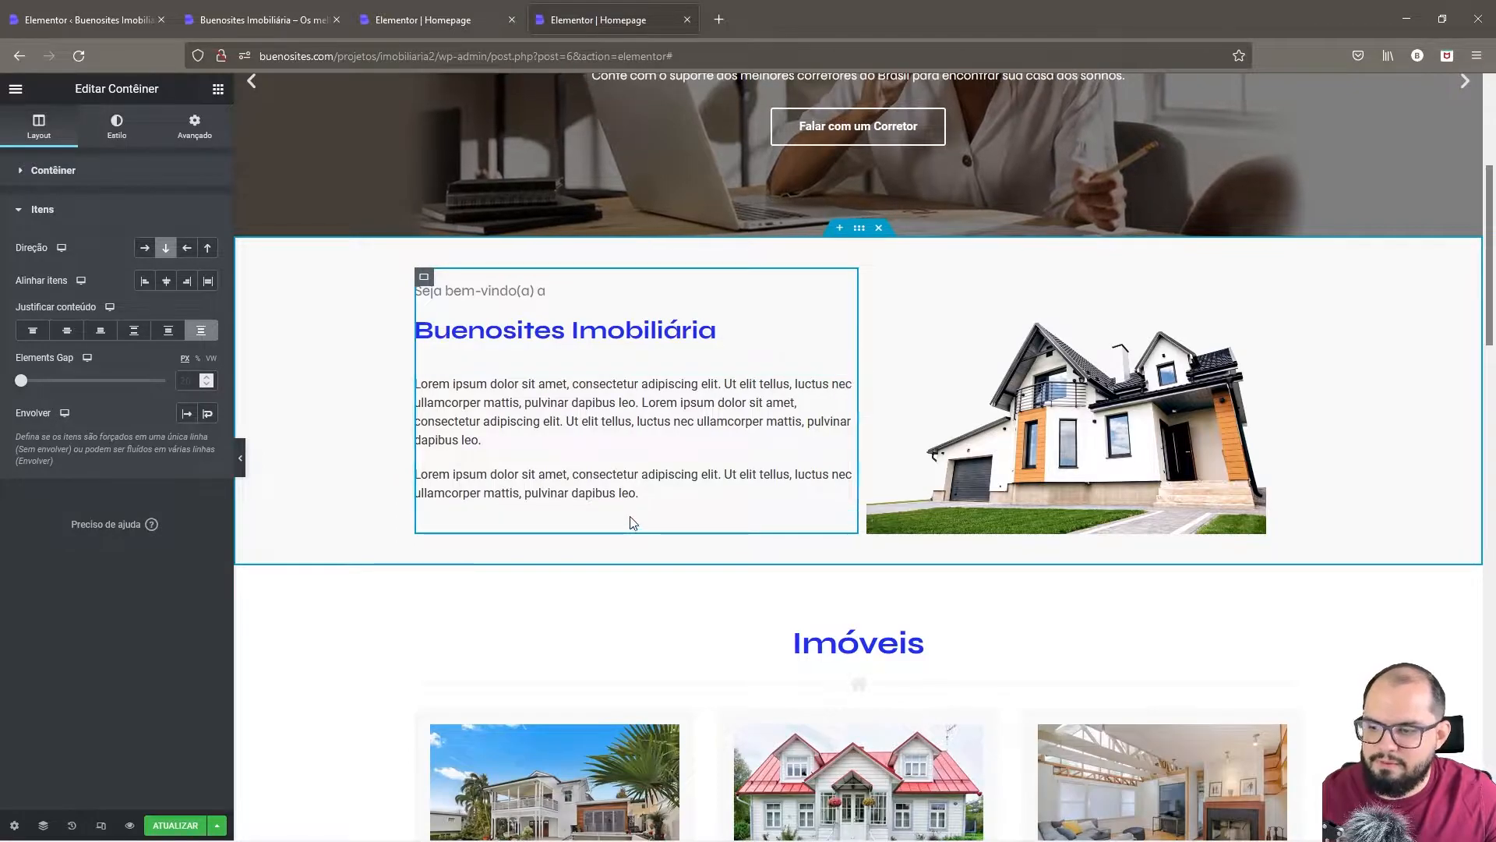
- Set the bottom margin of the "Seja bem-vindo(a) a" heading to 0 and of the Lorem ipsum text to -20
left_click(530, 296)
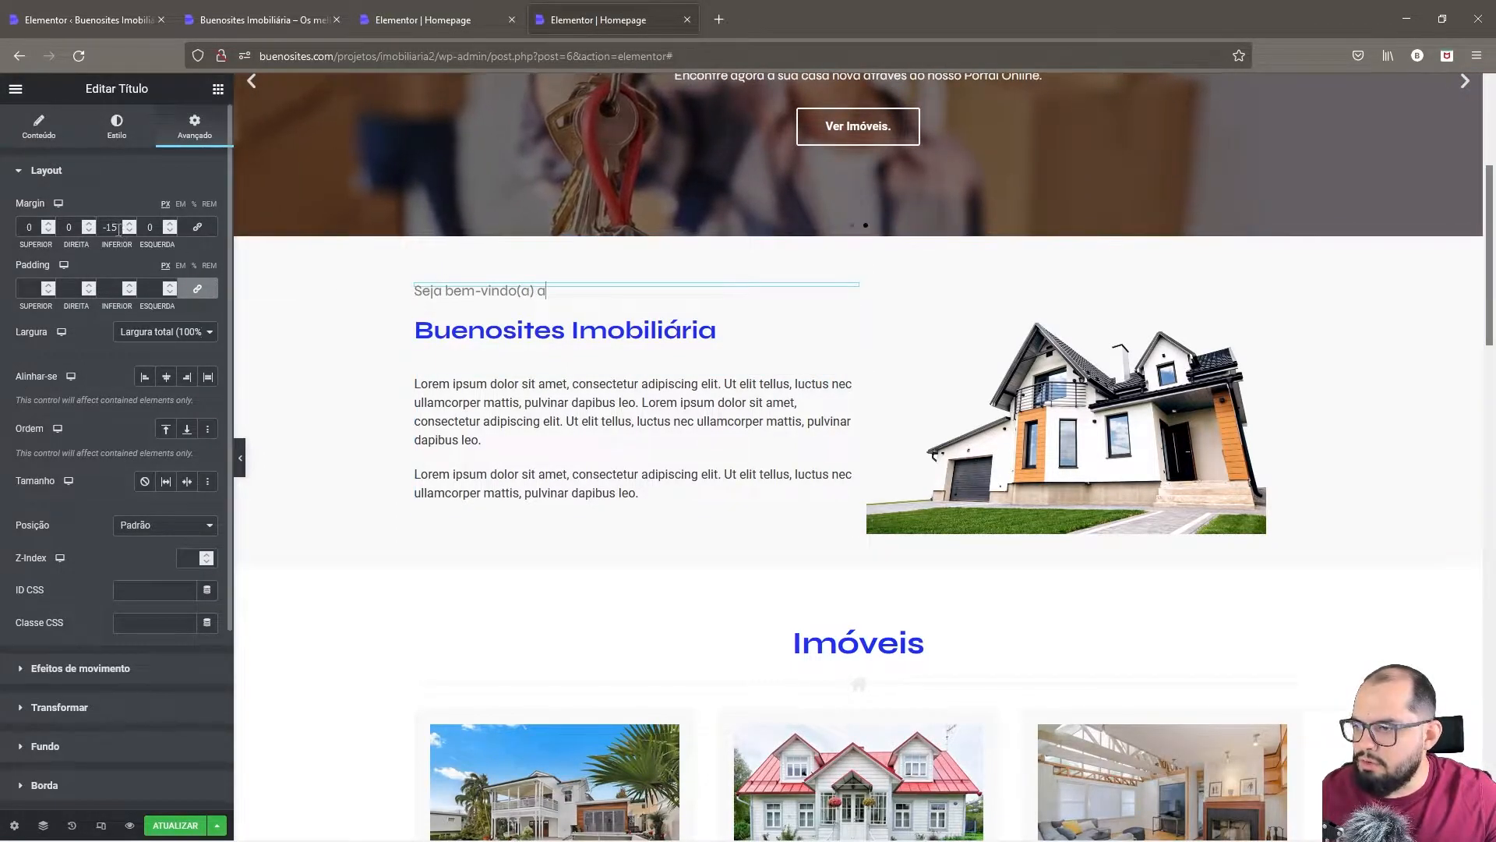
type("0")
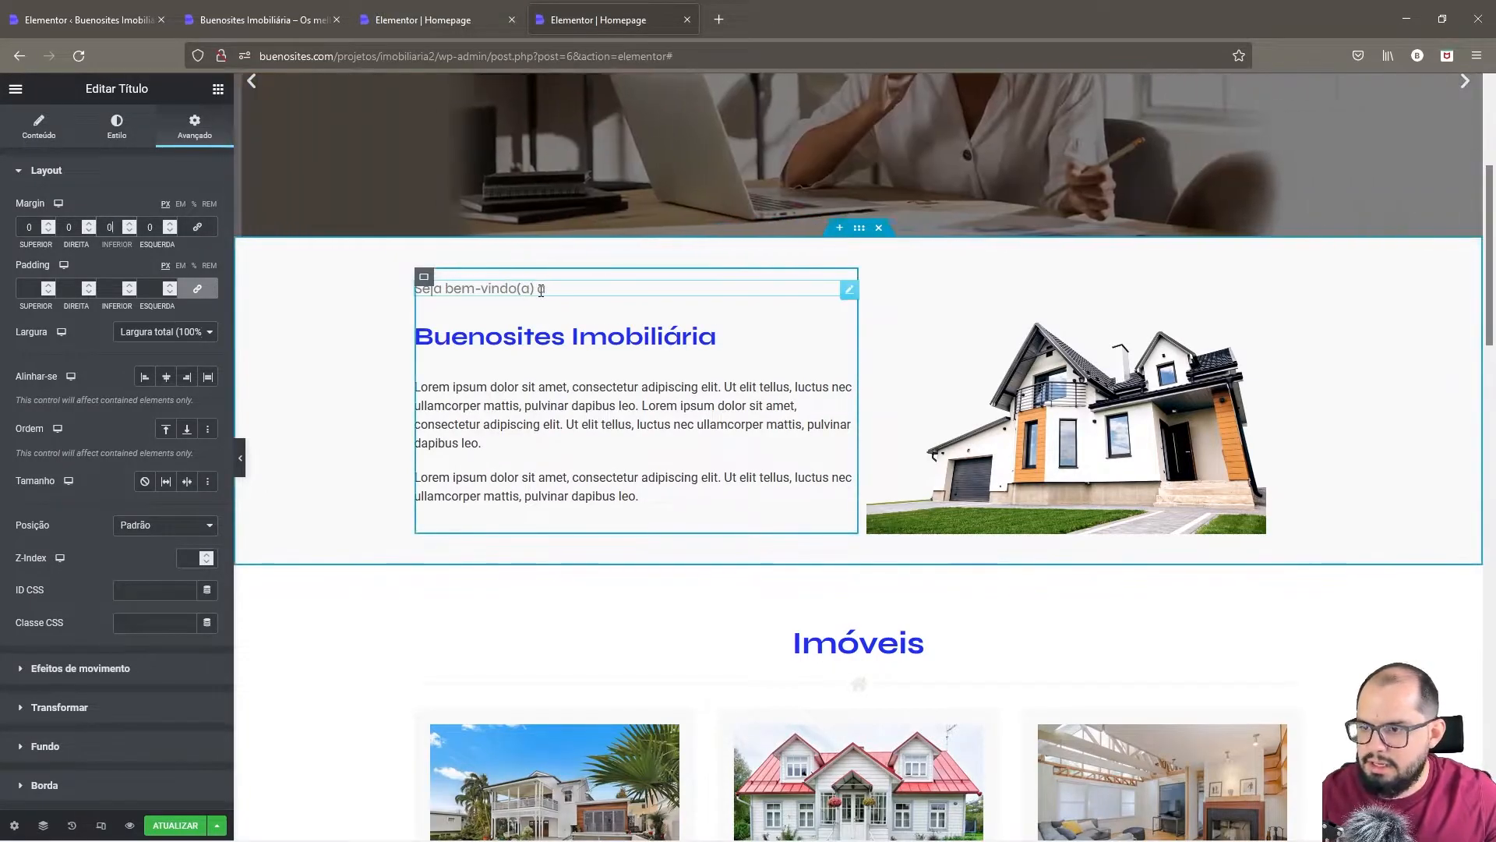
left_click(526, 384)
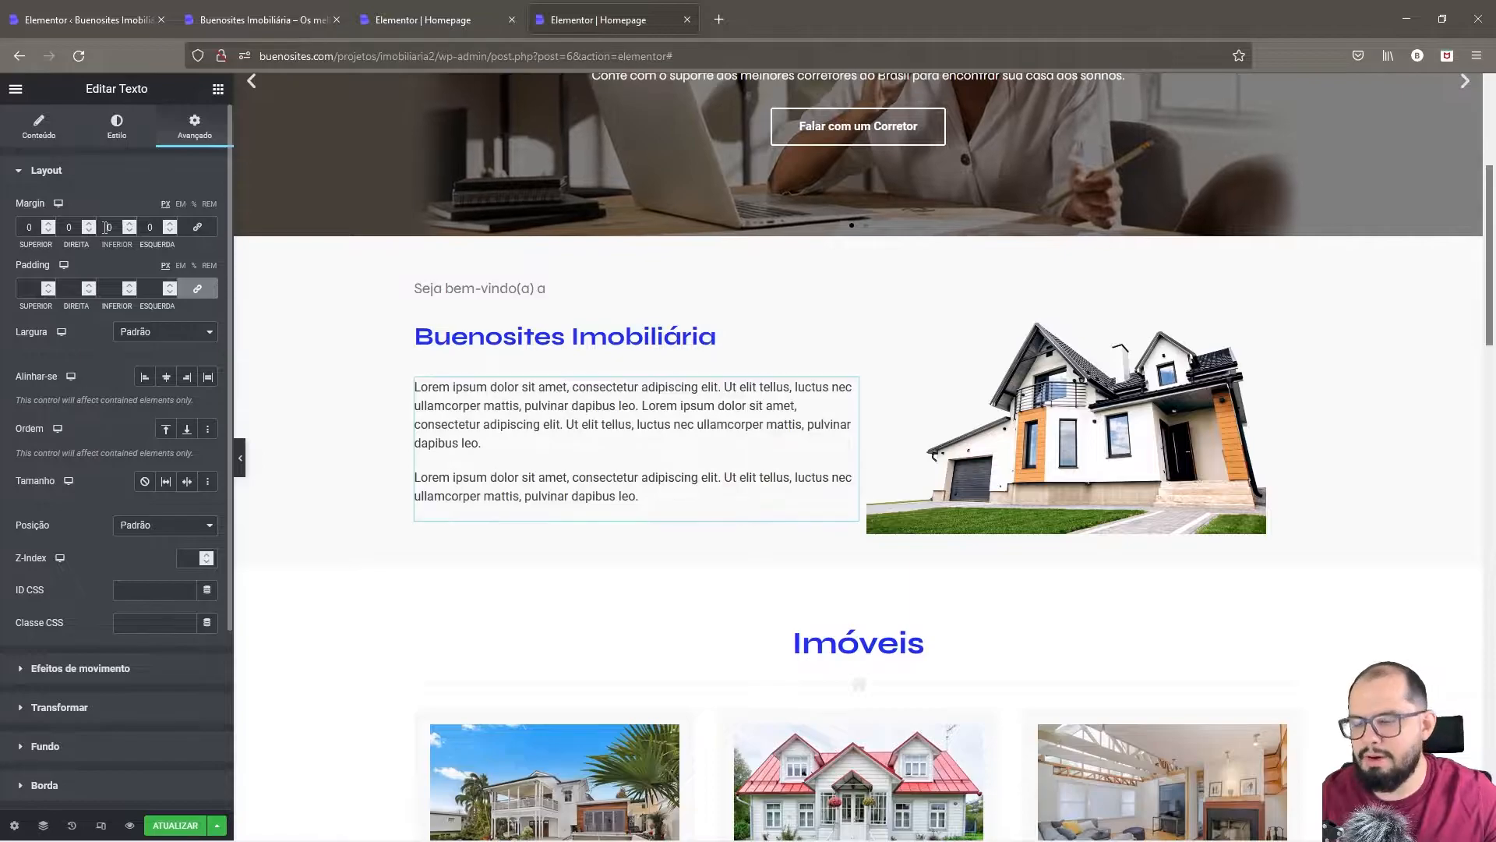
type("200")
key("BackSpace")
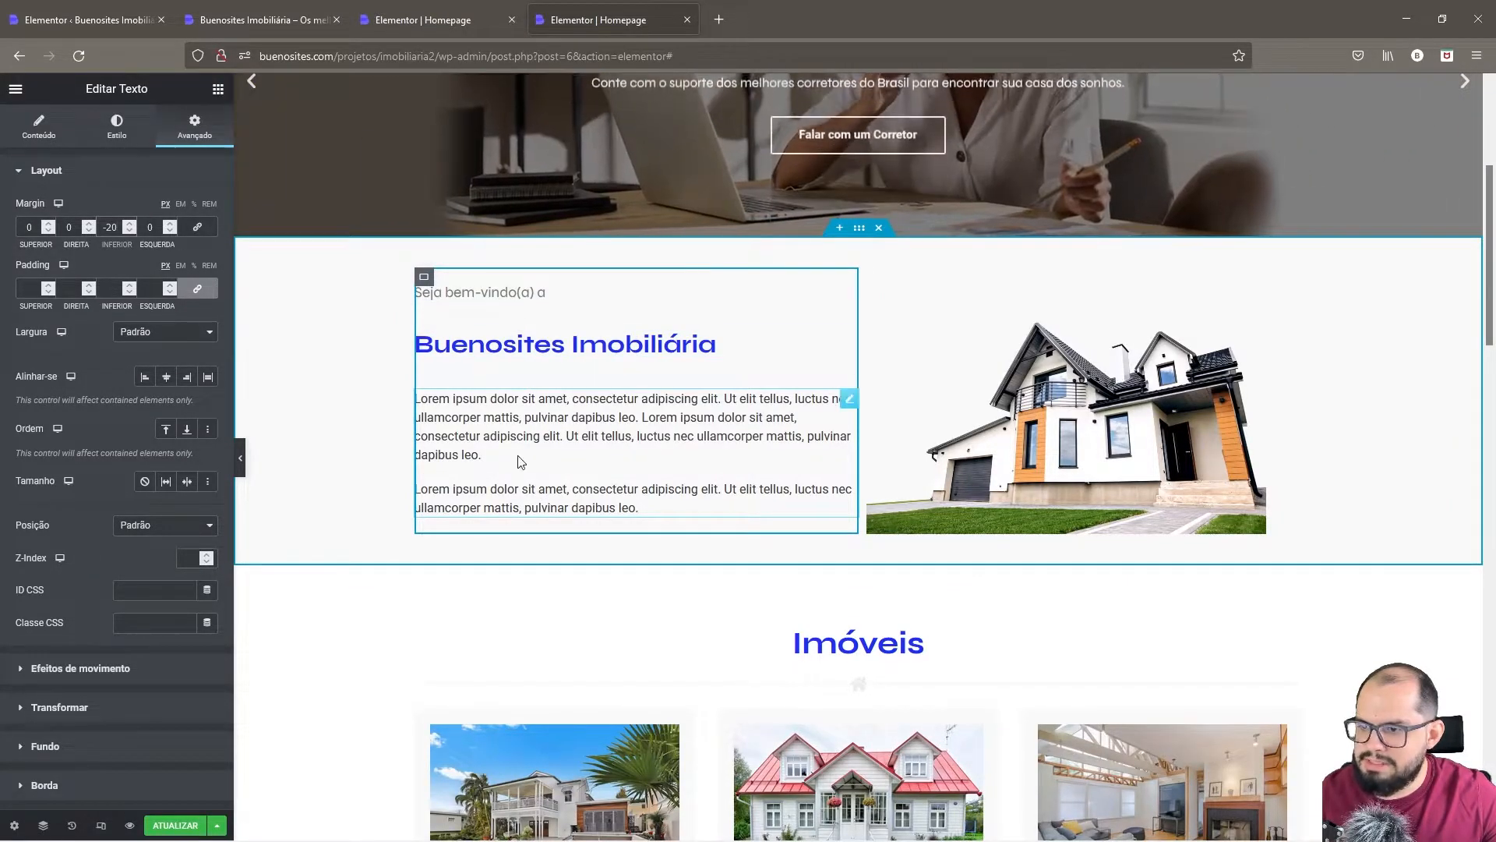
- Test space-around and space-between on the inner text container, settling on Centro for Justificar conteúdo
right_click(425, 280)
left_click(462, 294)
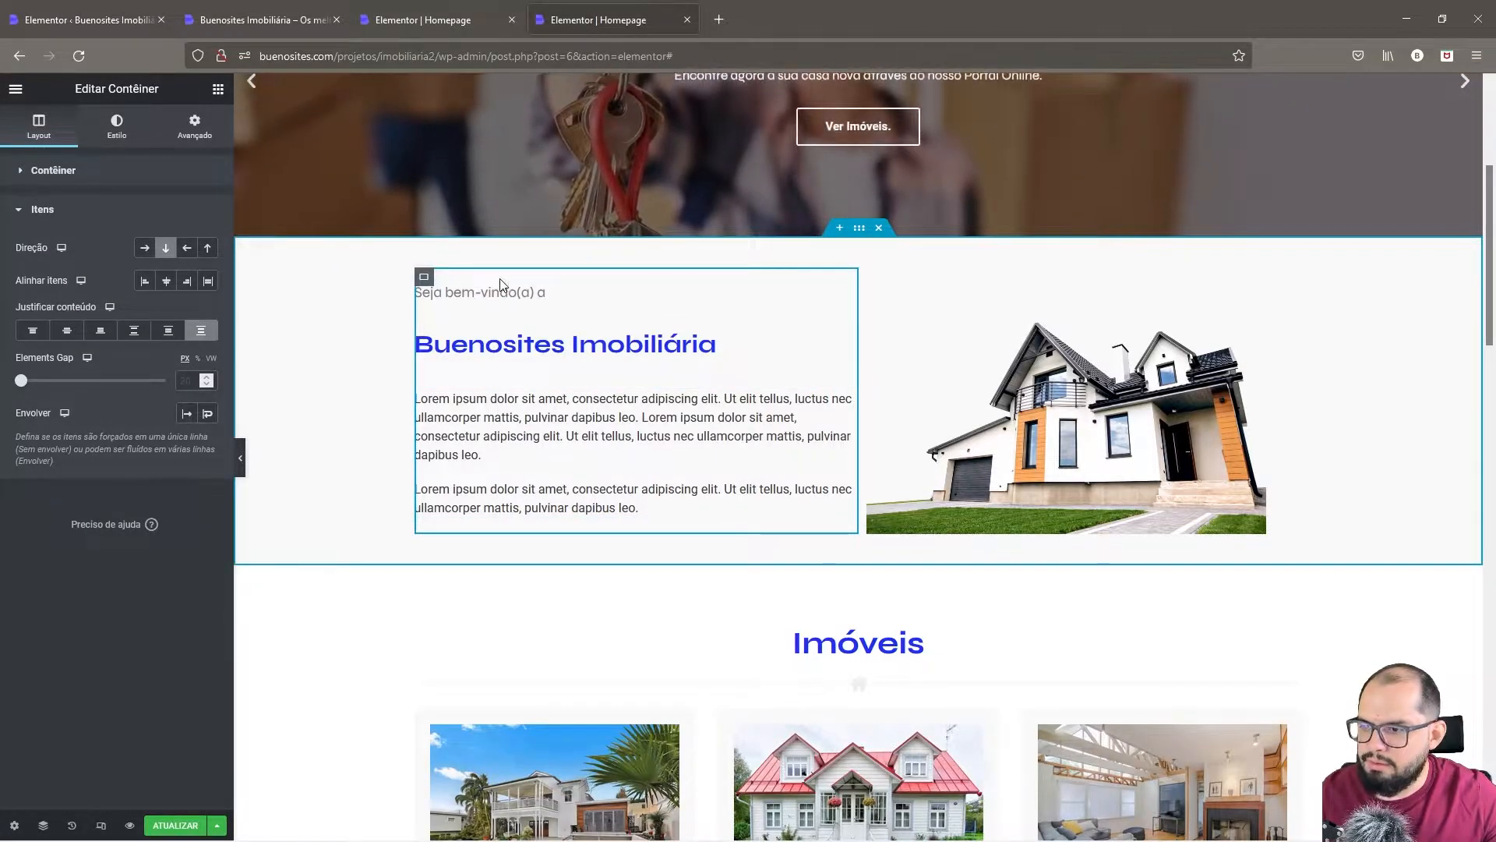
left_click(168, 331)
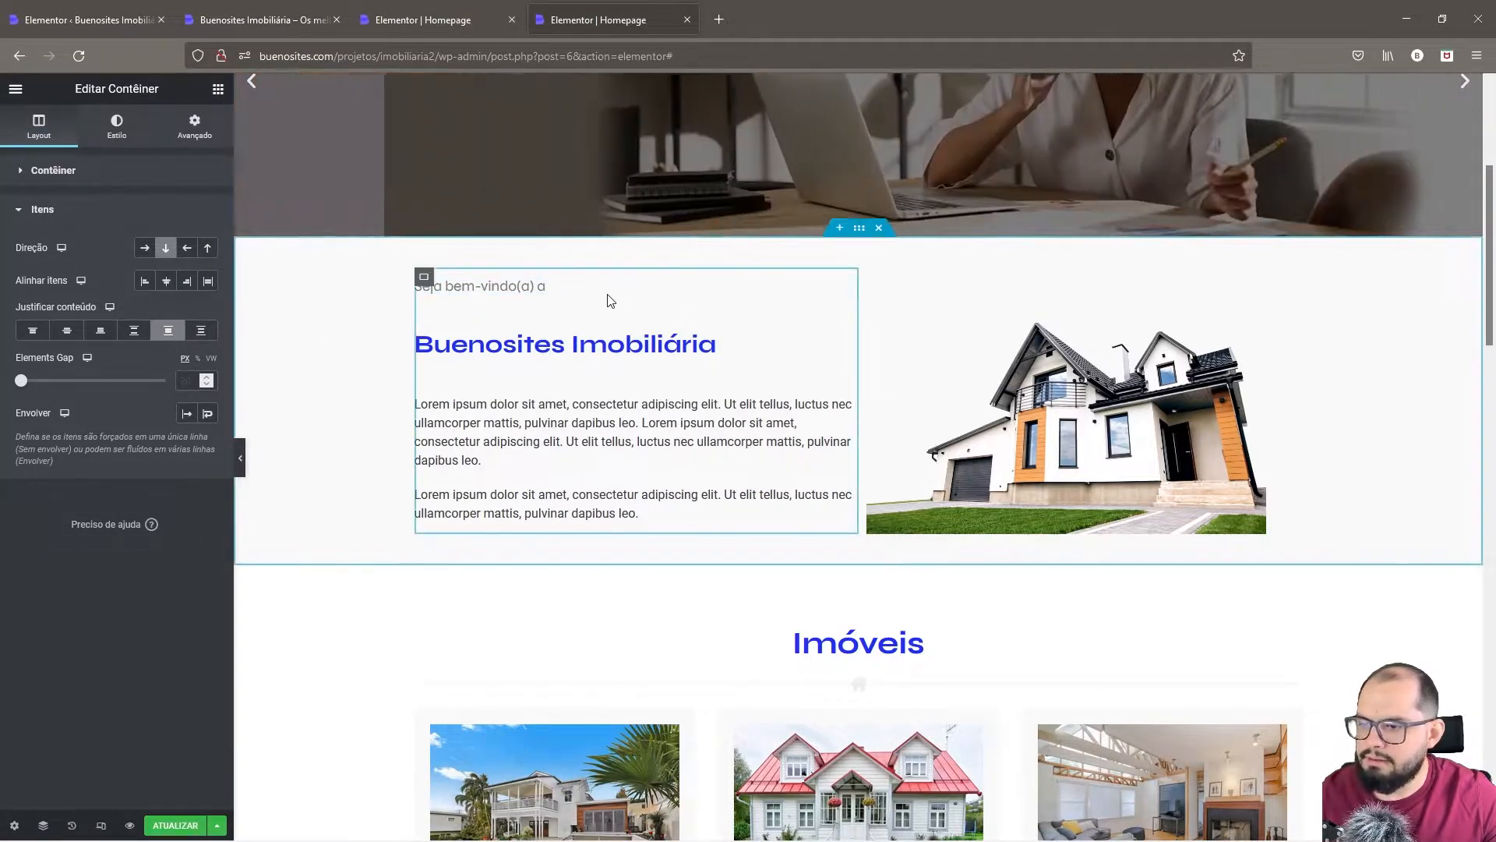
left_click(134, 333)
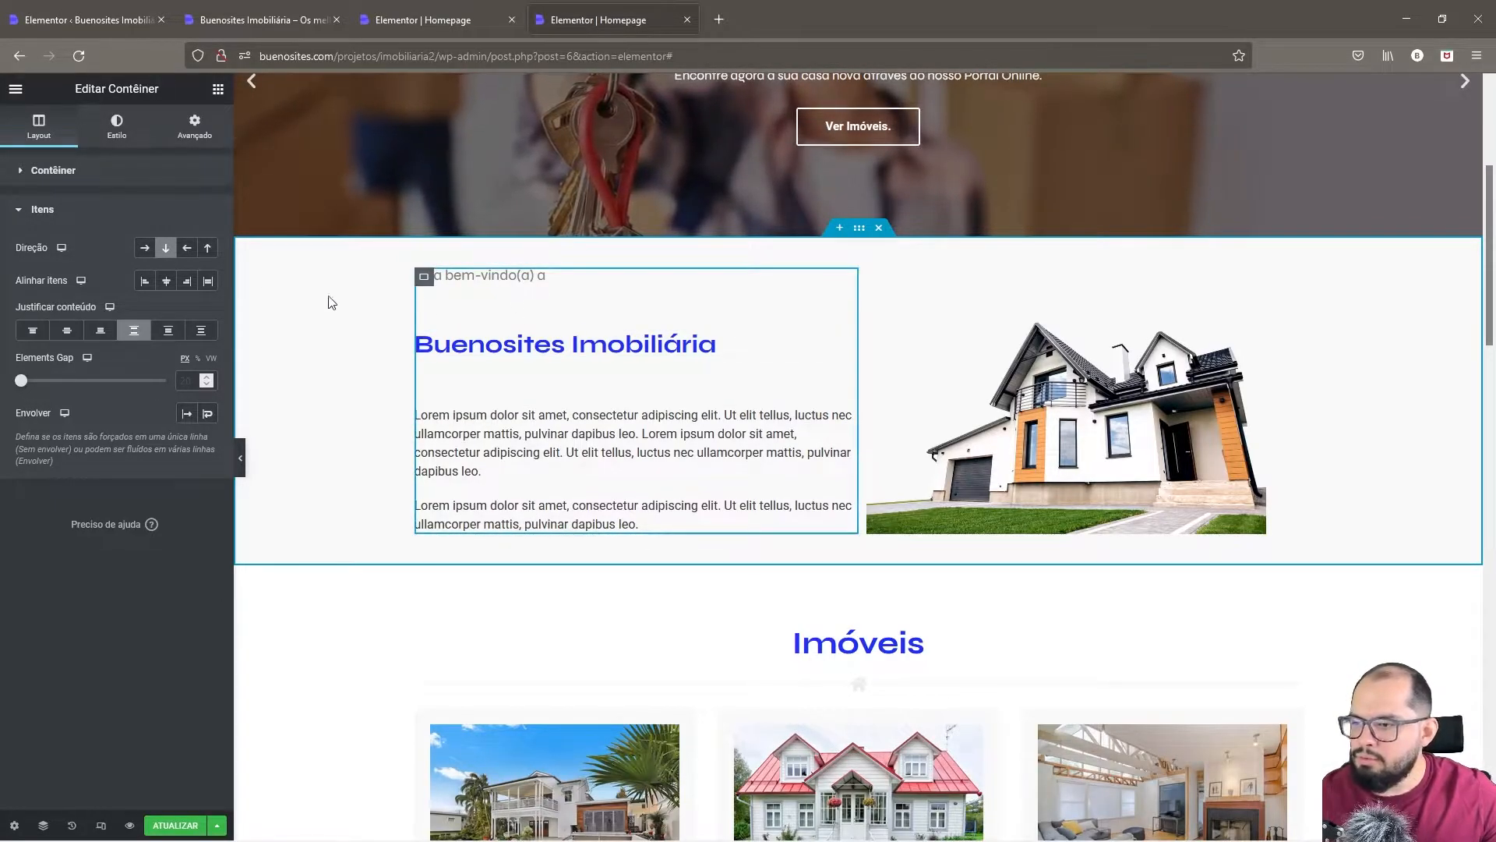
left_click(67, 331)
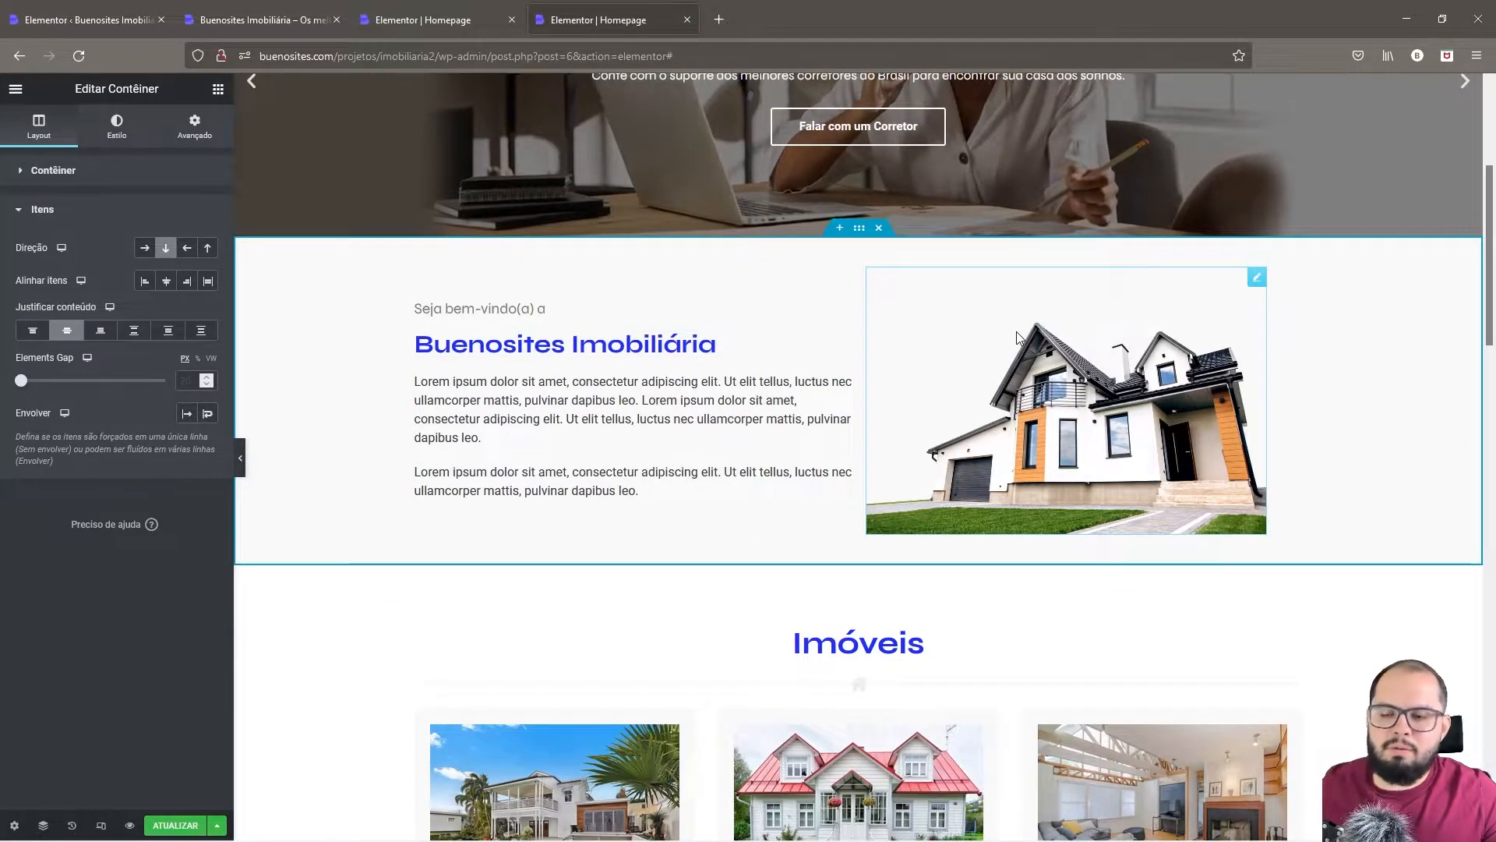
scroll(1013, 360, "up", 3)
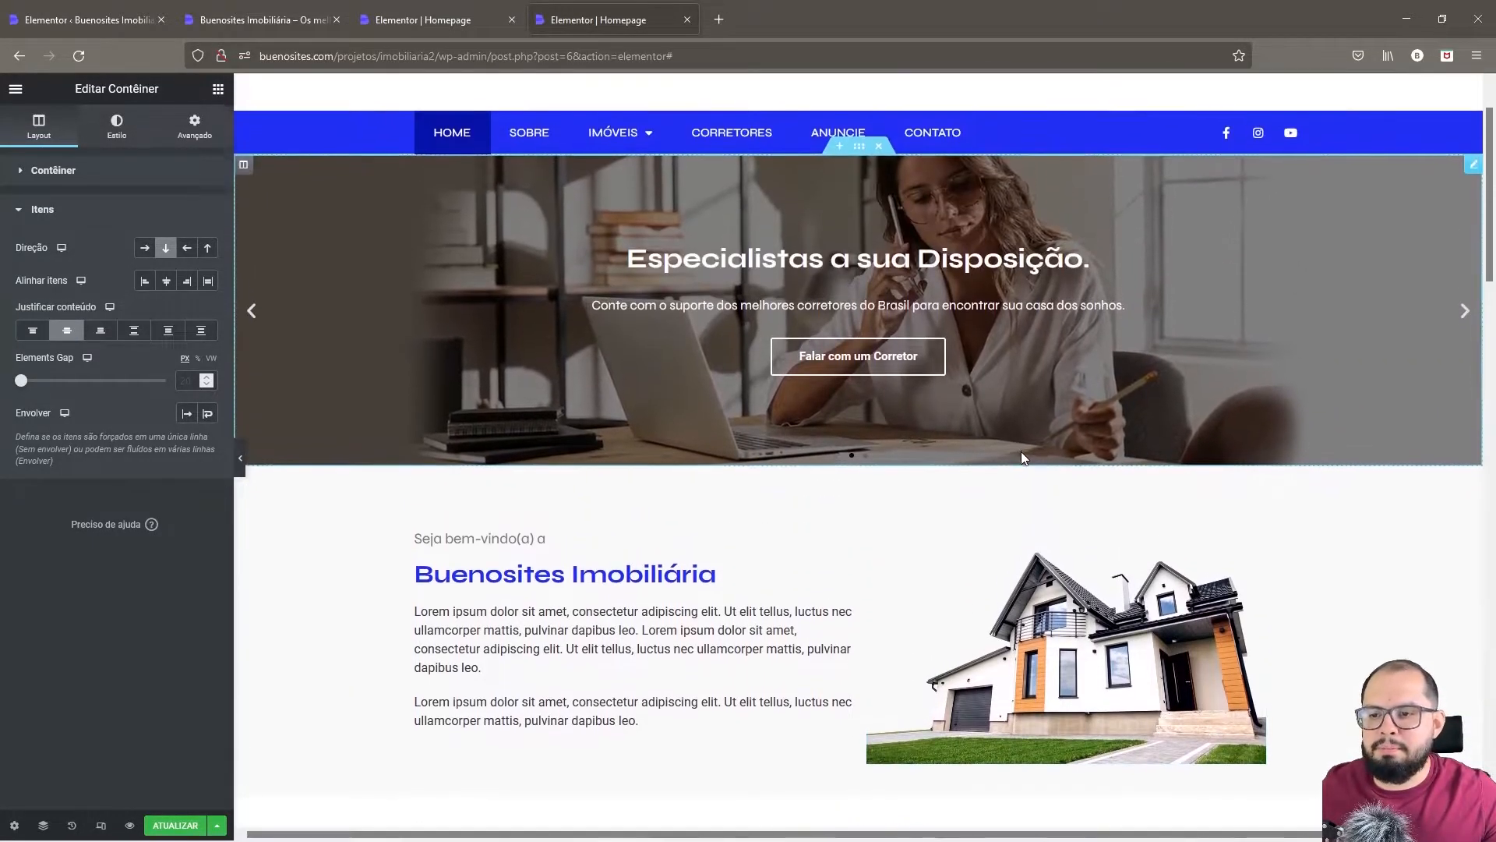
scroll(1023, 460, "down", 2)
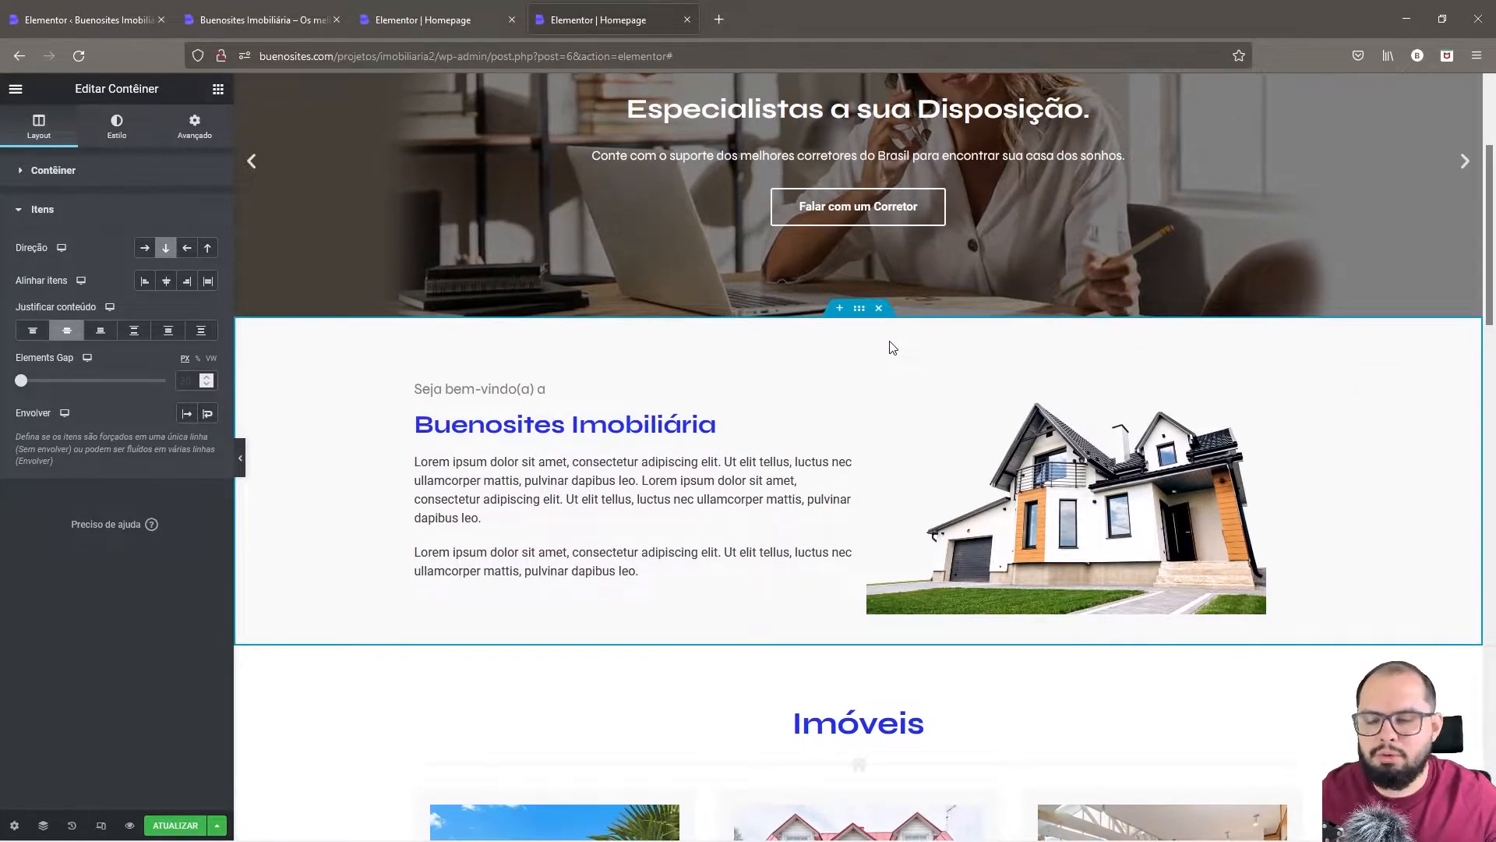
scroll(893, 348, "down", 2)
scroll(893, 347, "down", 3)
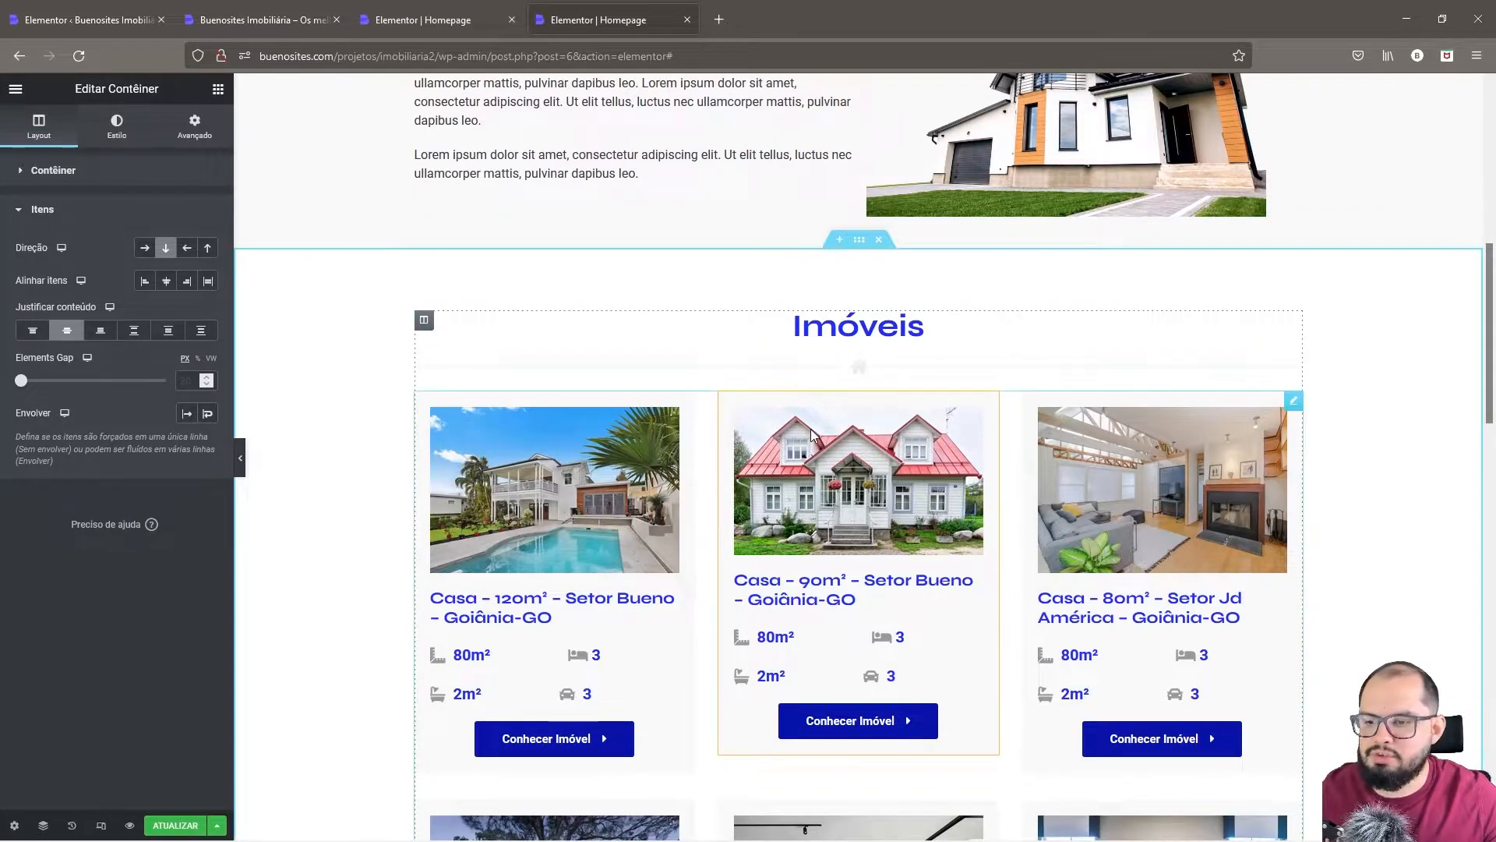
- Convert the Imóveis section to a Flexbox container and delete the original section above the converted copy
left_click(662, 432)
scroll(798, 385, "down", 1)
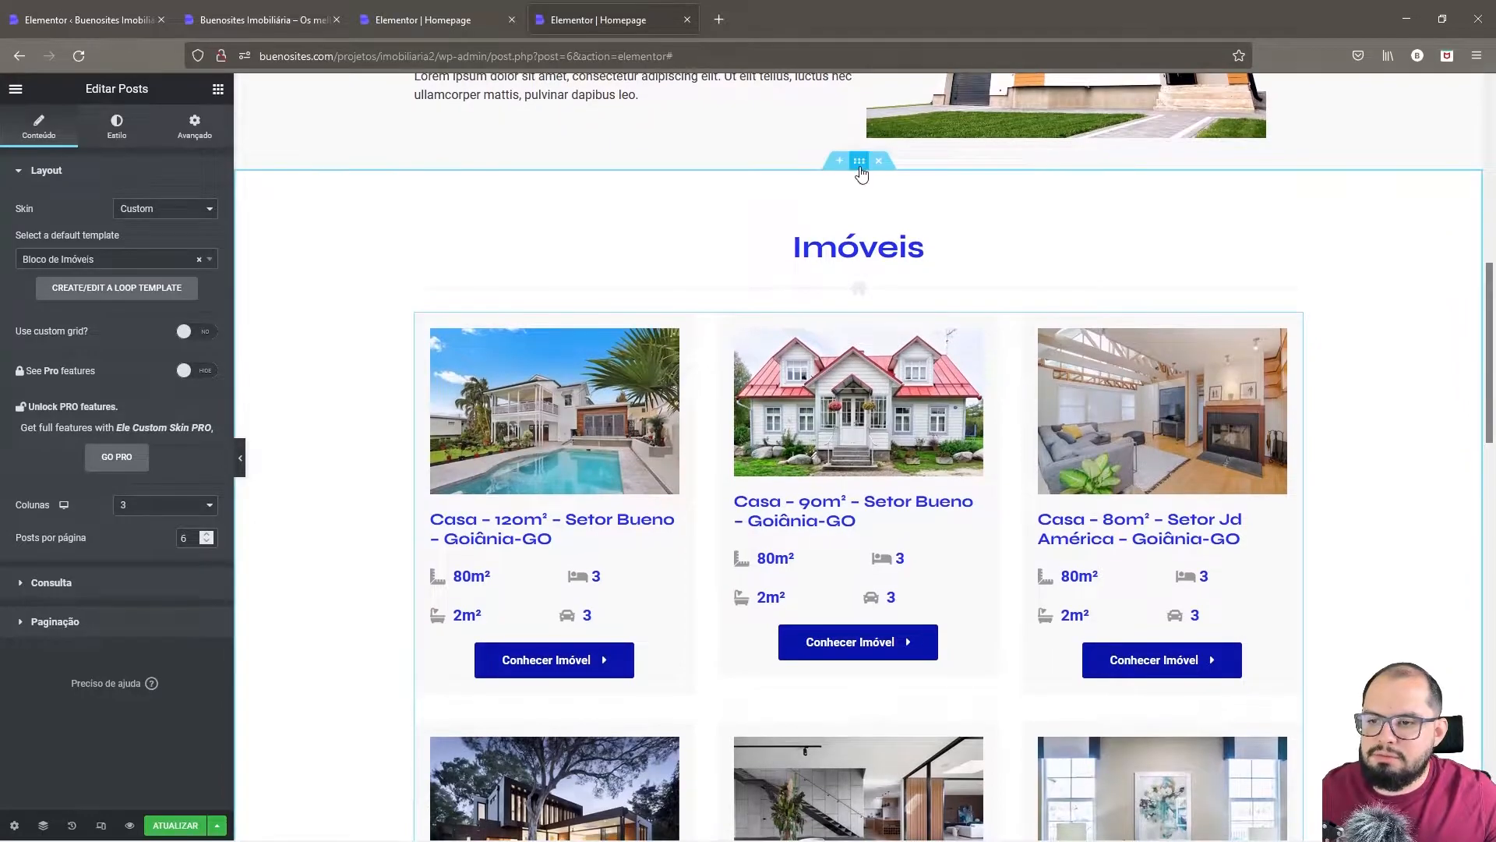
right_click(856, 166)
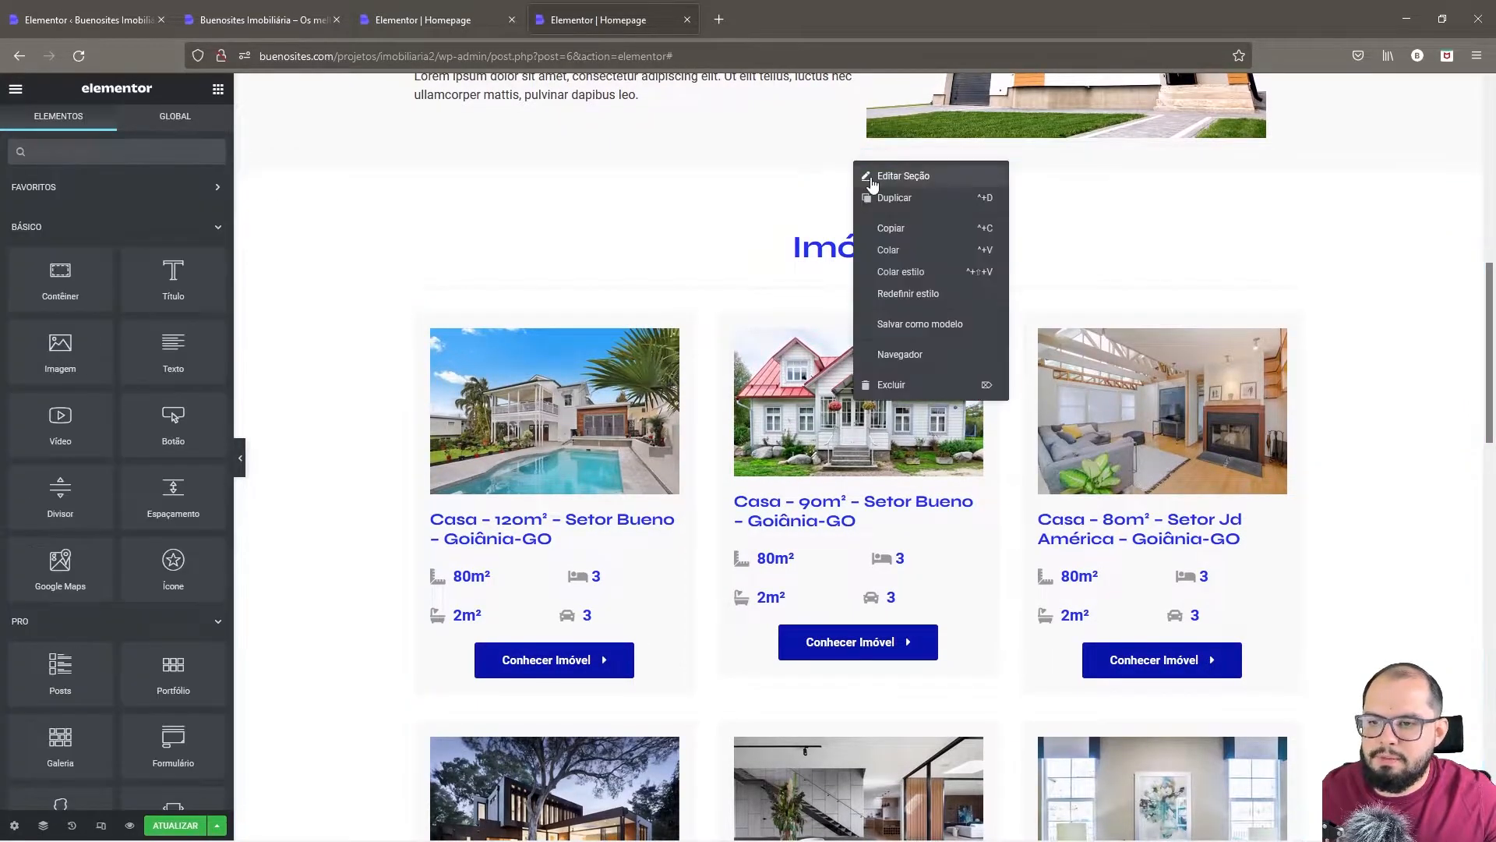
left_click(865, 172)
left_click(207, 211)
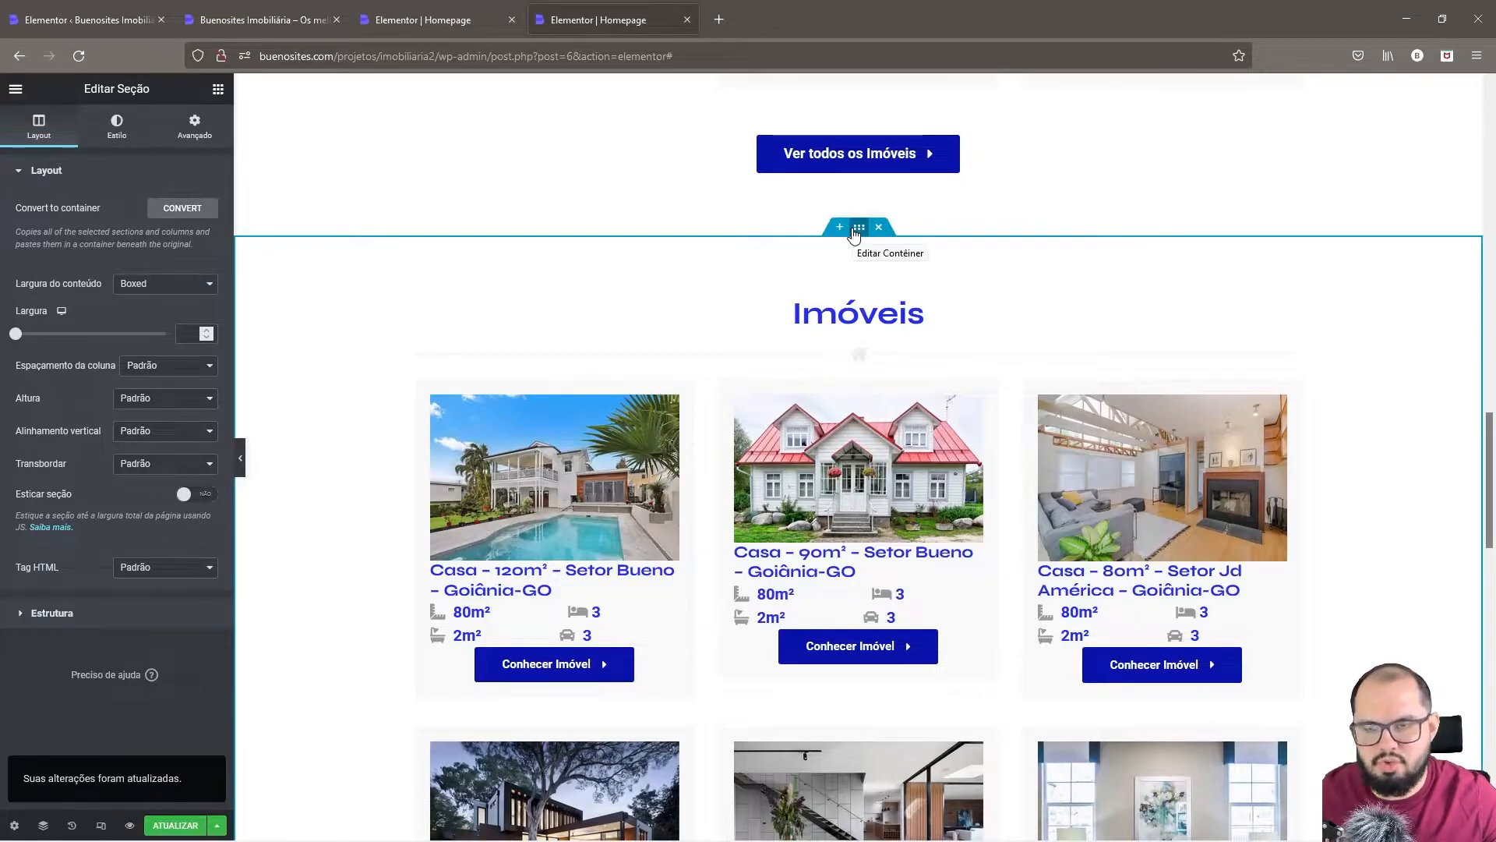
scroll(1017, 363, "up", 15)
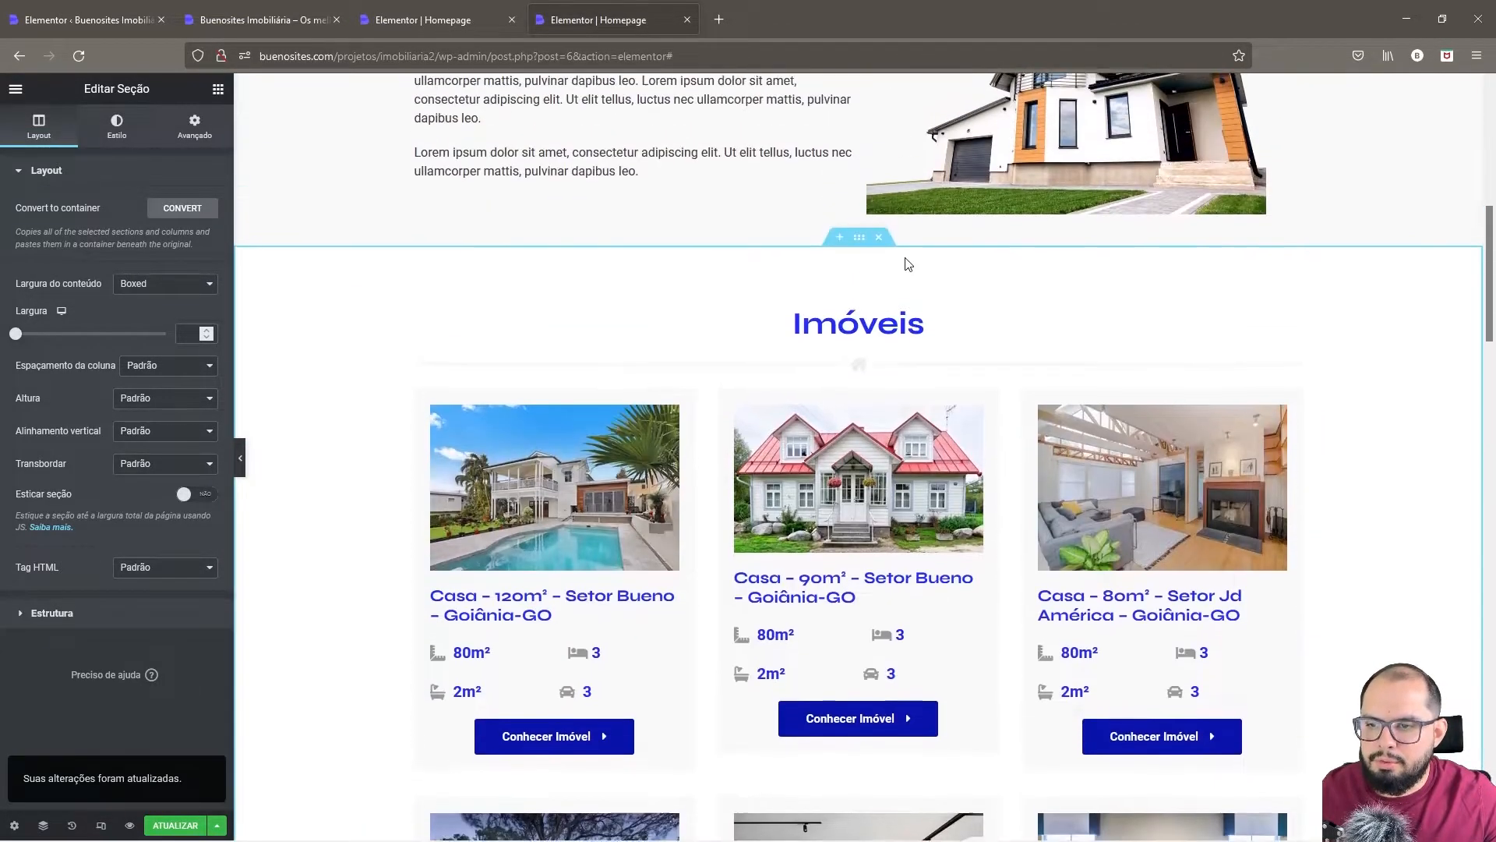
left_click(879, 240)
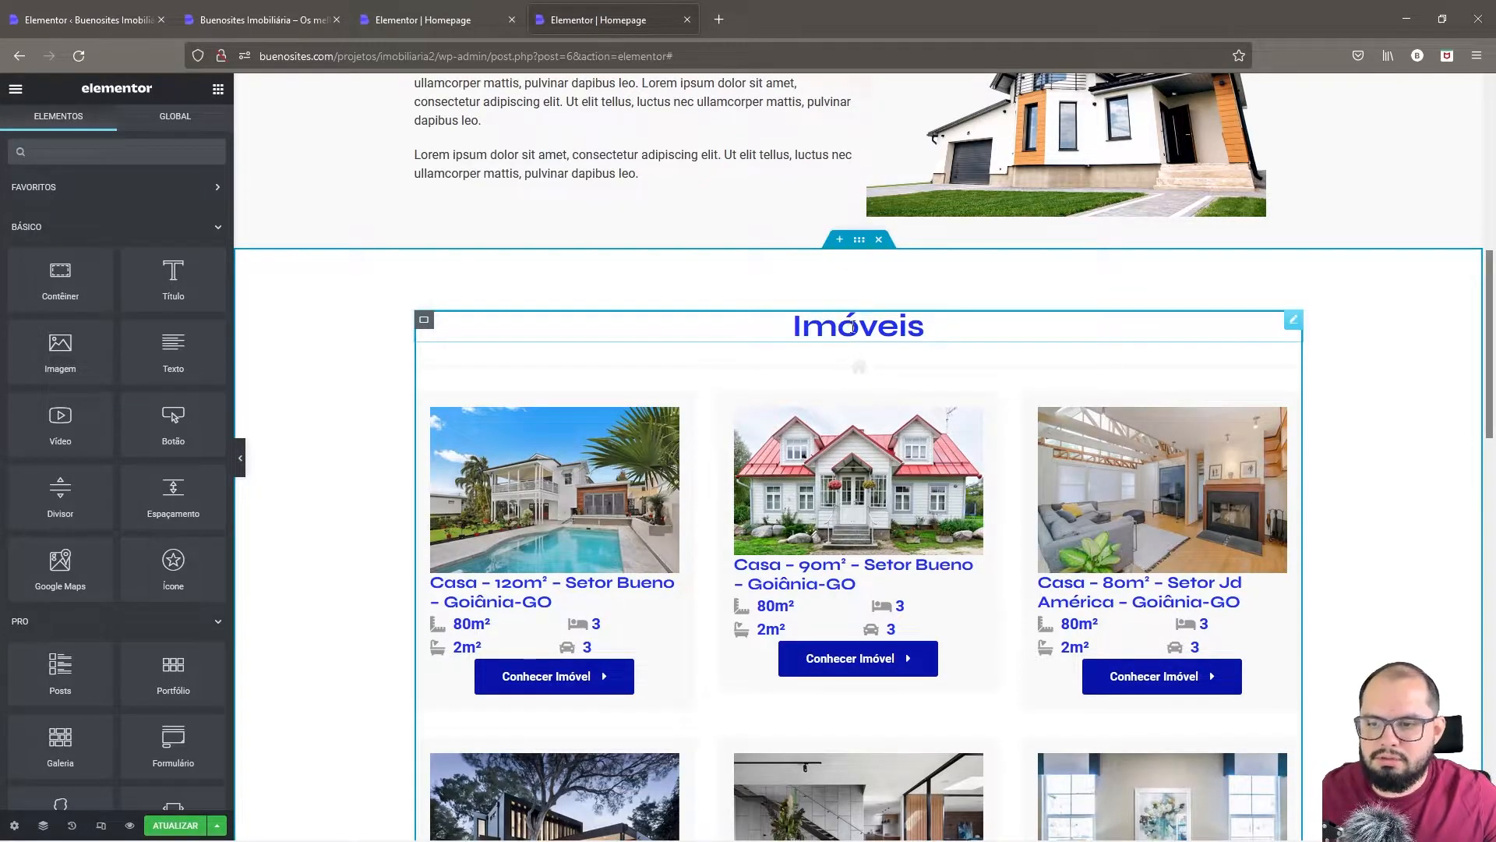
- Show the page structure in the Navegador and expand the Imóveis container down to its inner container's widgets
scroll(865, 377, "down", 2)
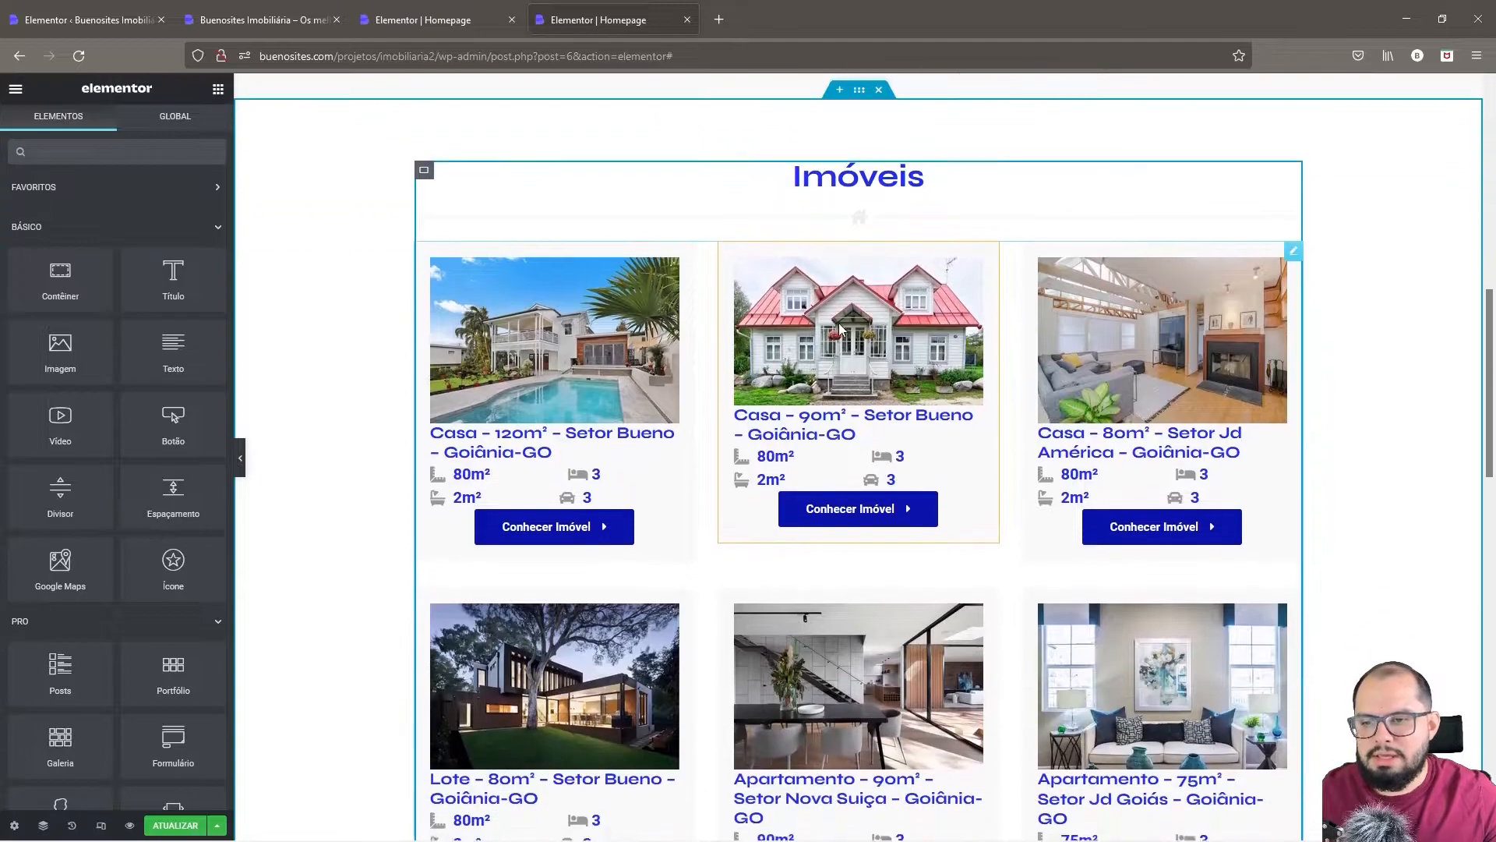
scroll(891, 341, "down", 6)
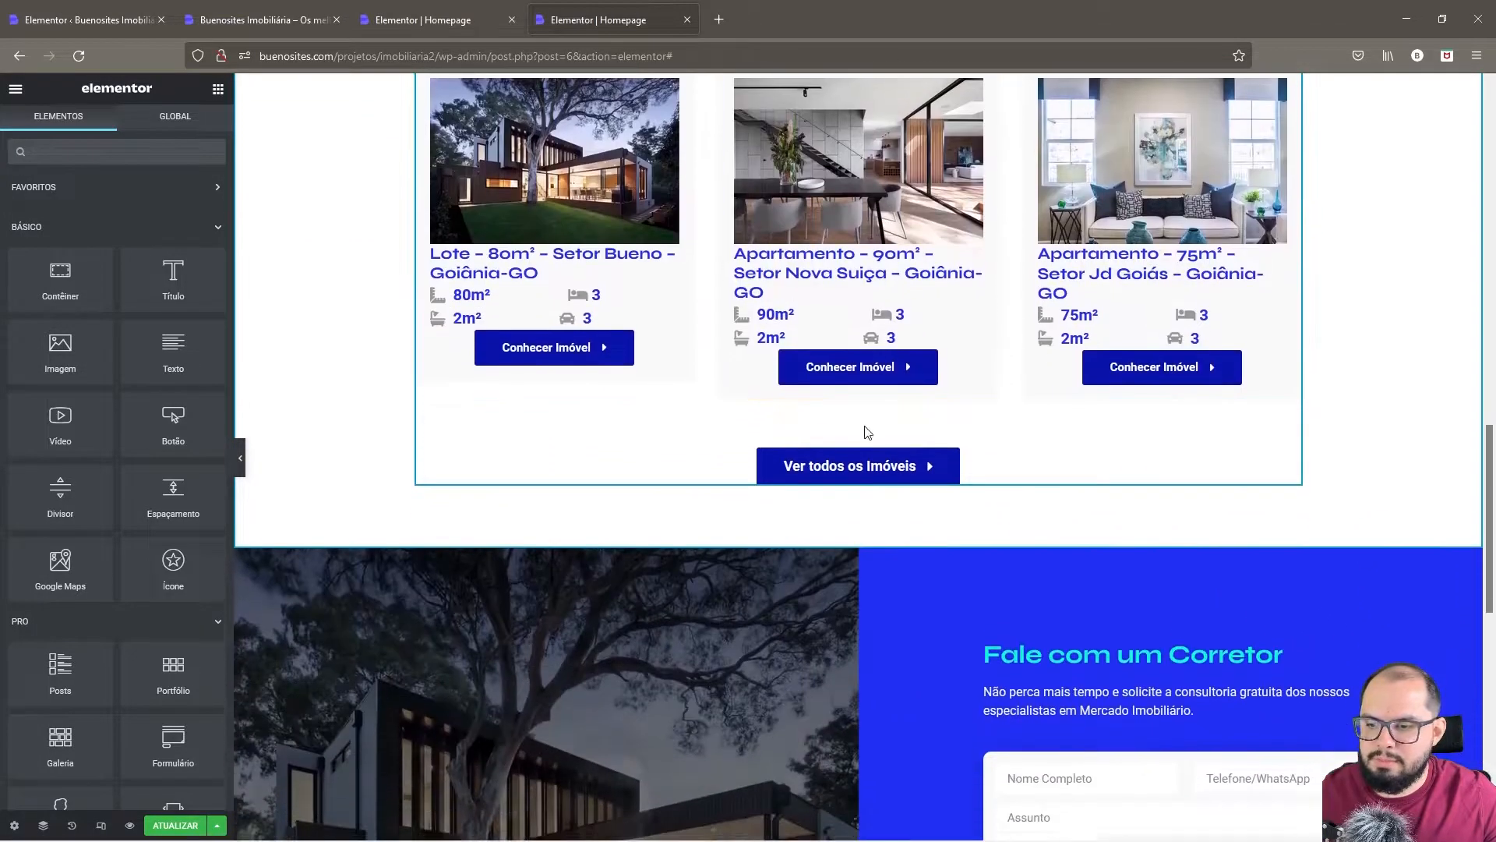
scroll(888, 428, "up", 8)
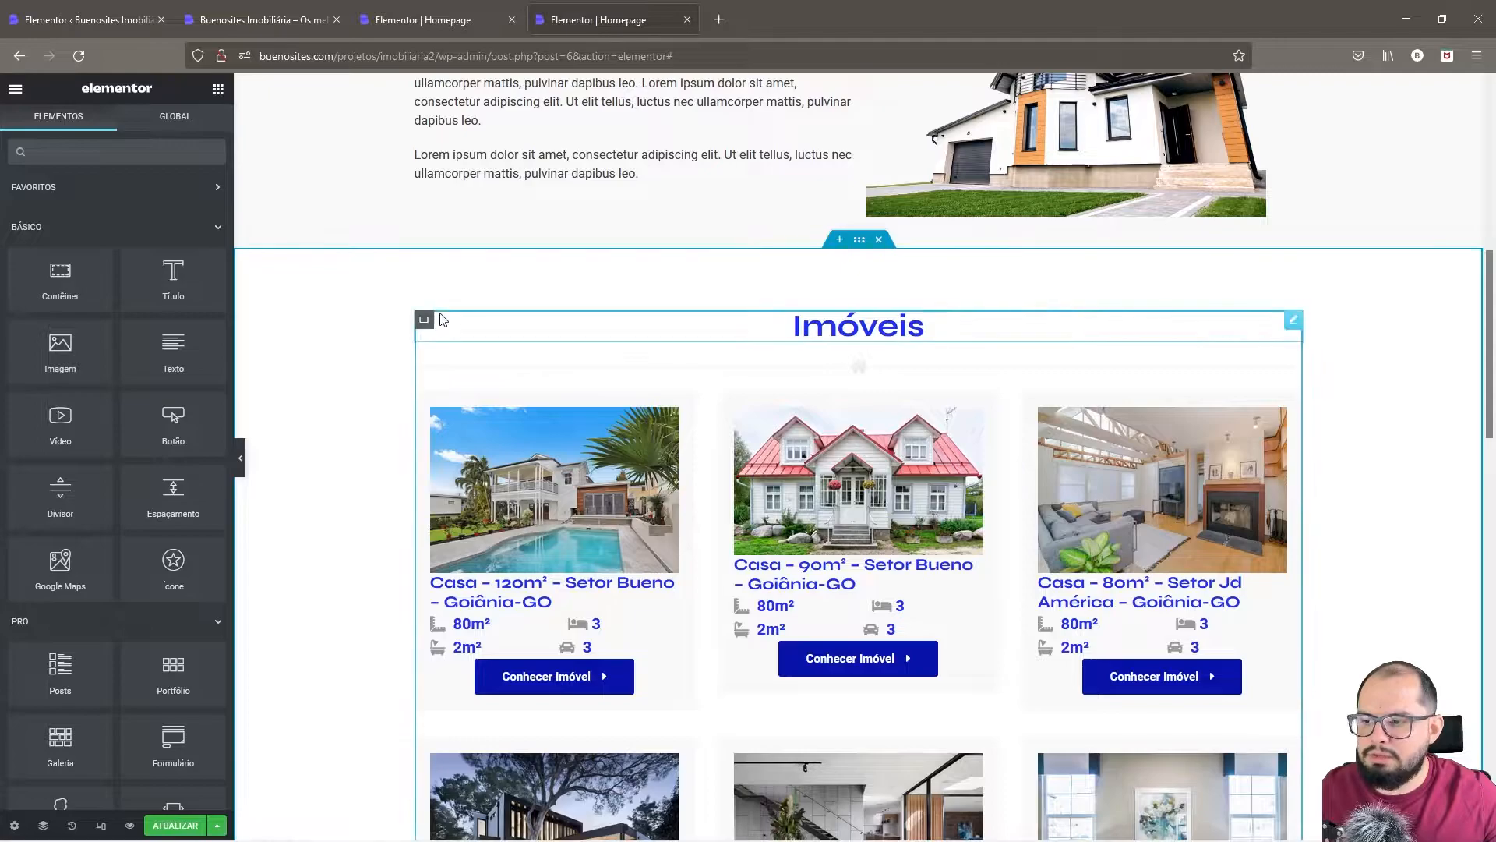
right_click(482, 273)
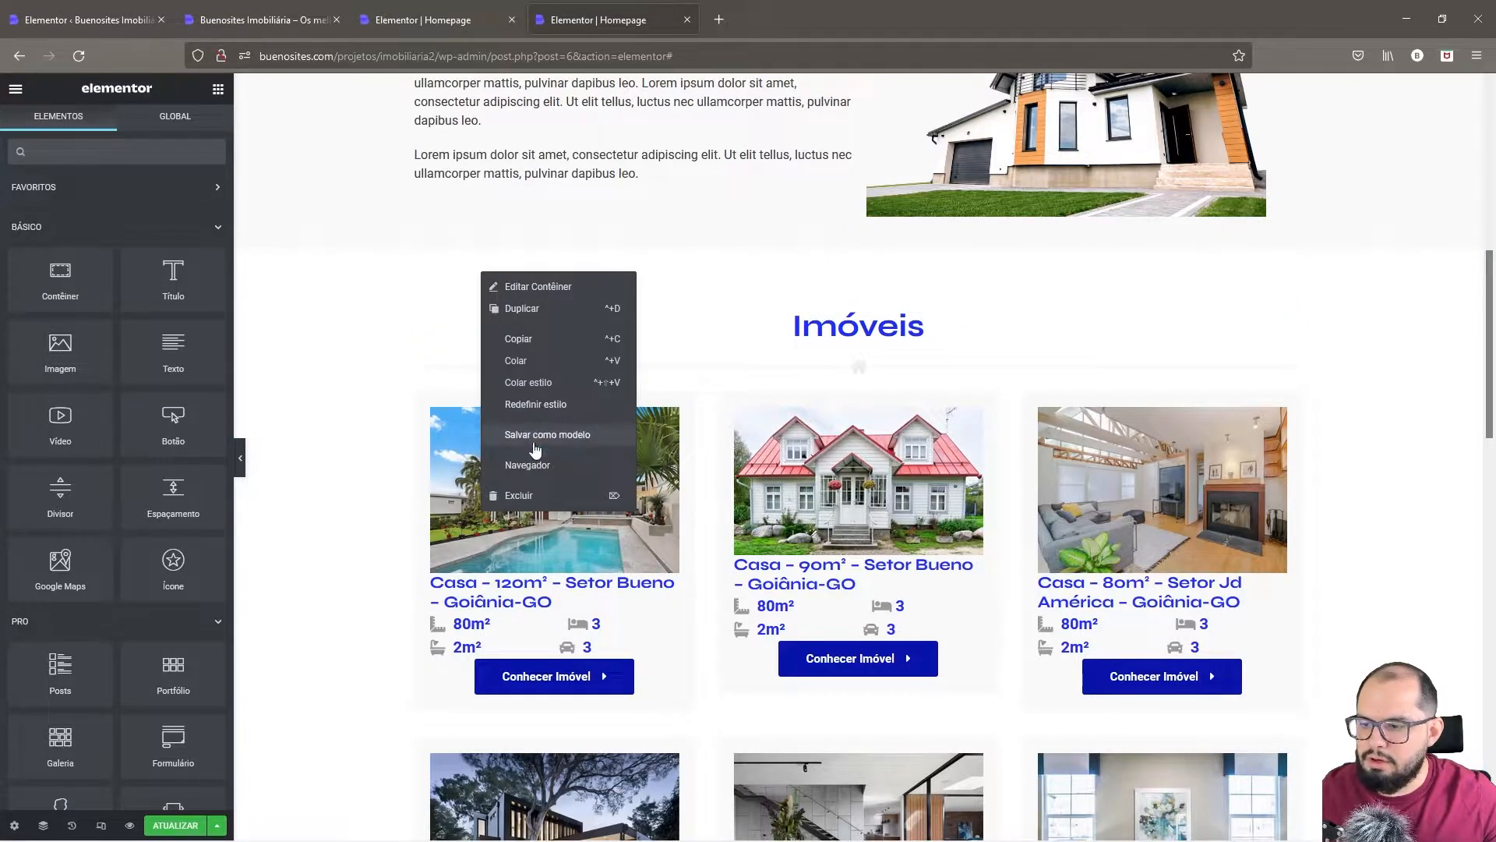
left_click(527, 465)
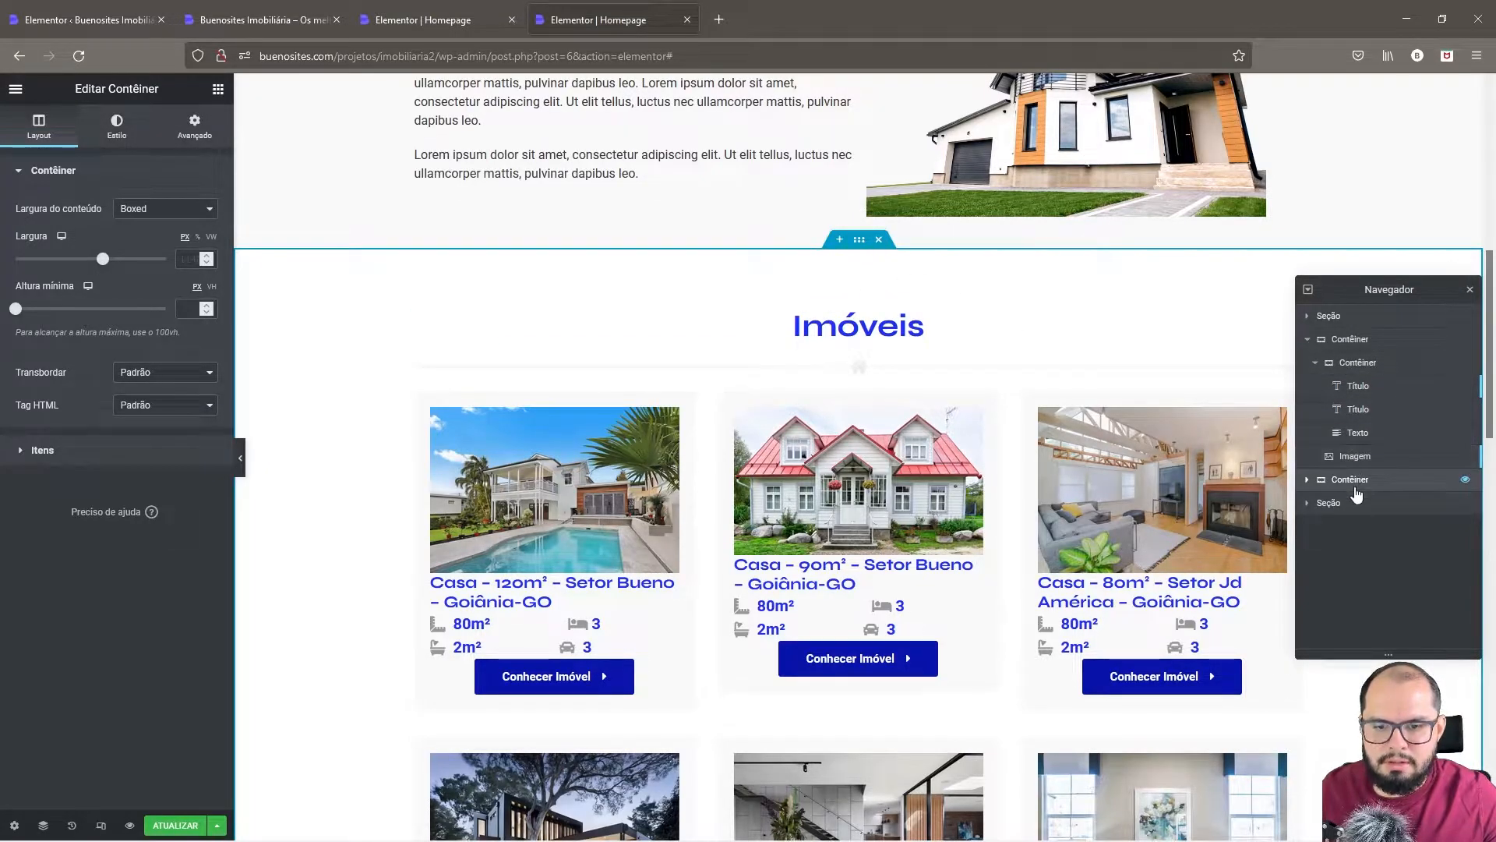
left_click(1315, 362)
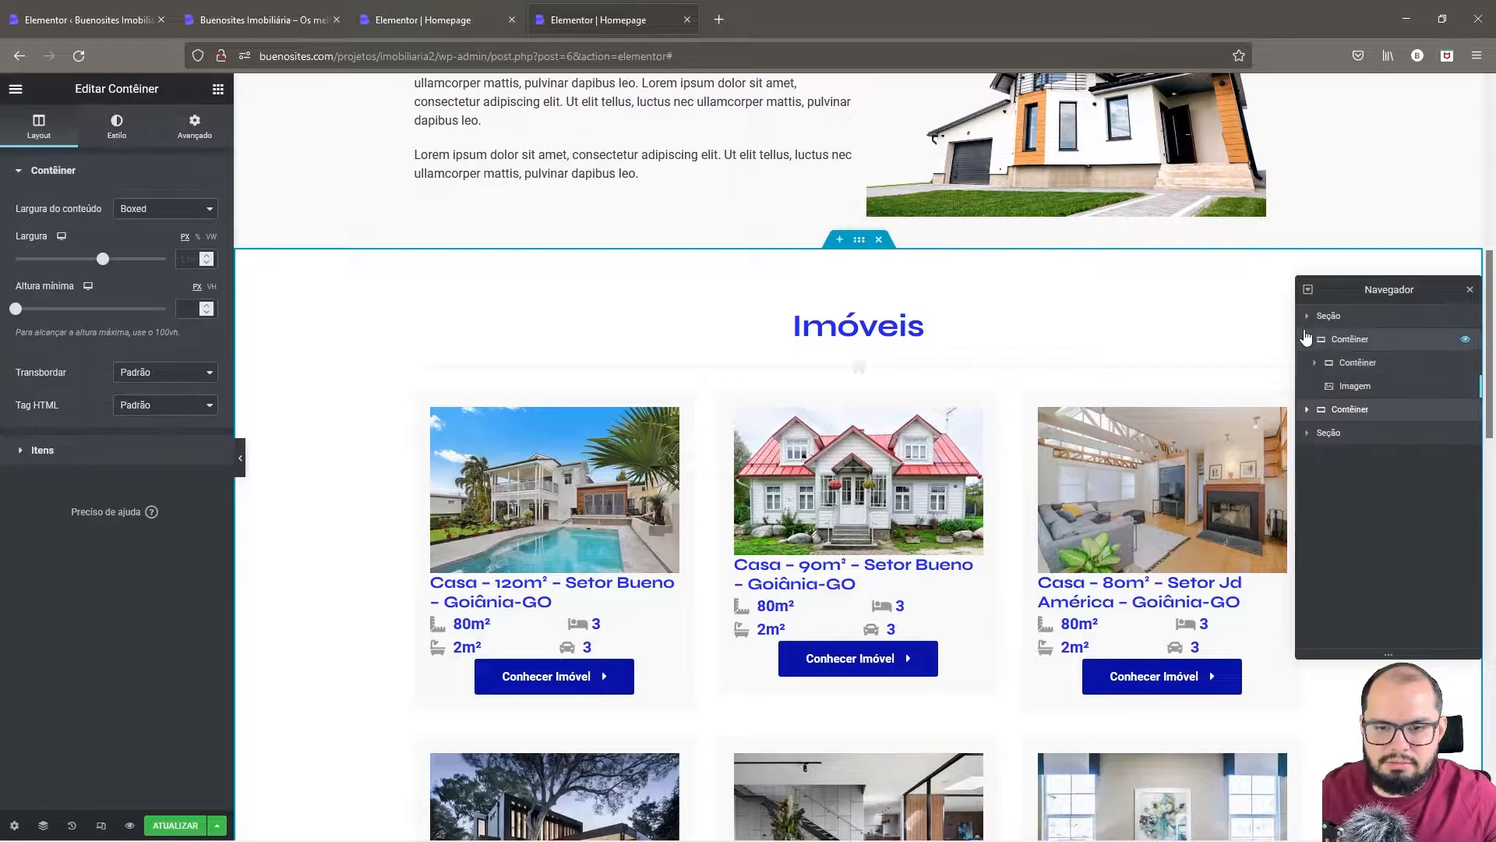
left_click(1308, 340)
left_click(1307, 362)
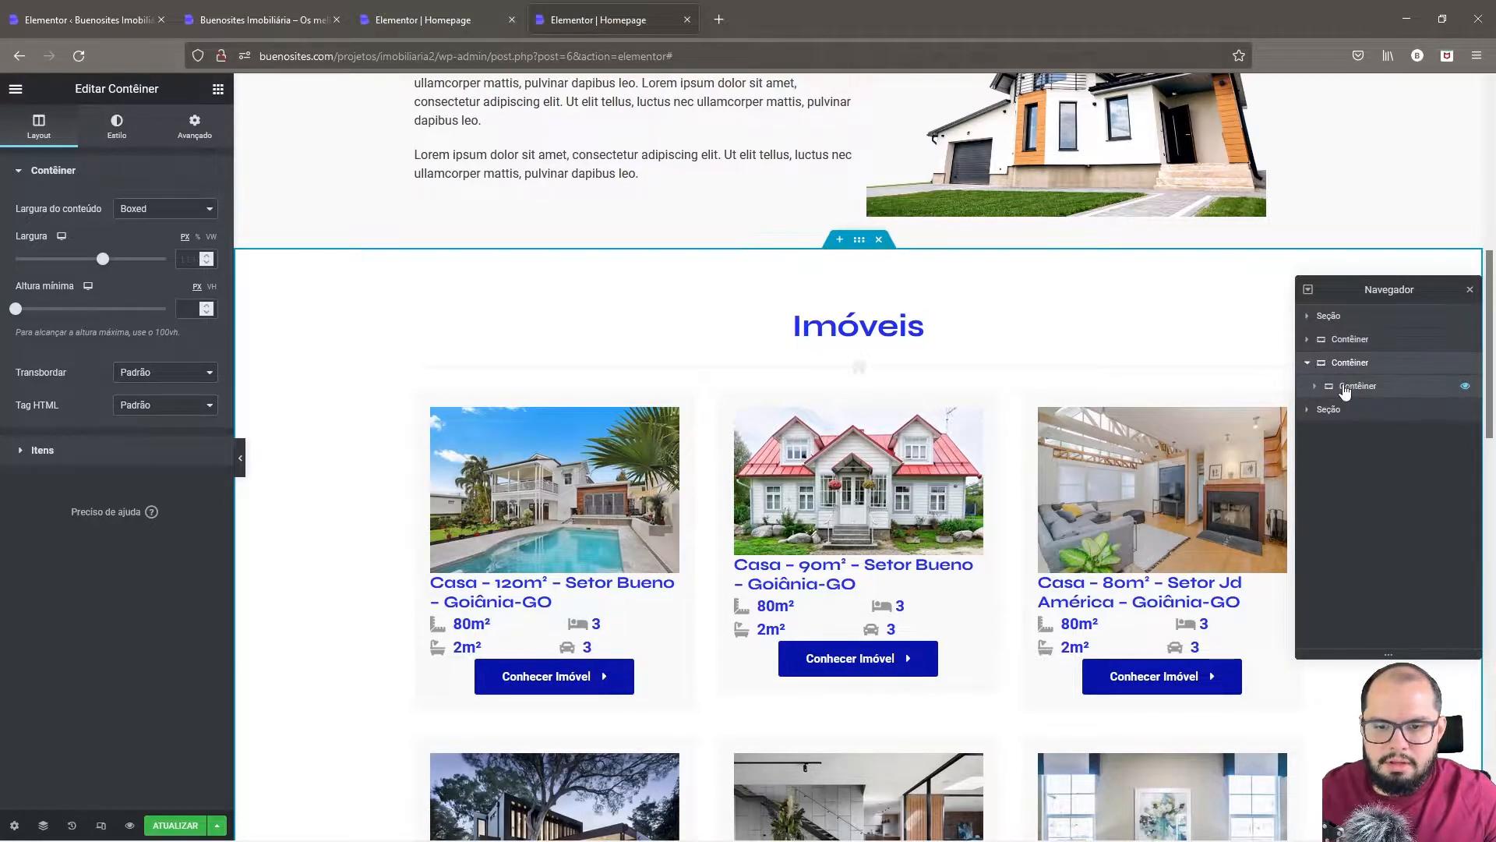
left_click(1315, 386)
- Move the Título, Divisor, Posts and Botão widgets directly into the outer Imóveis container and delete the emptied inner container
left_click(1359, 388)
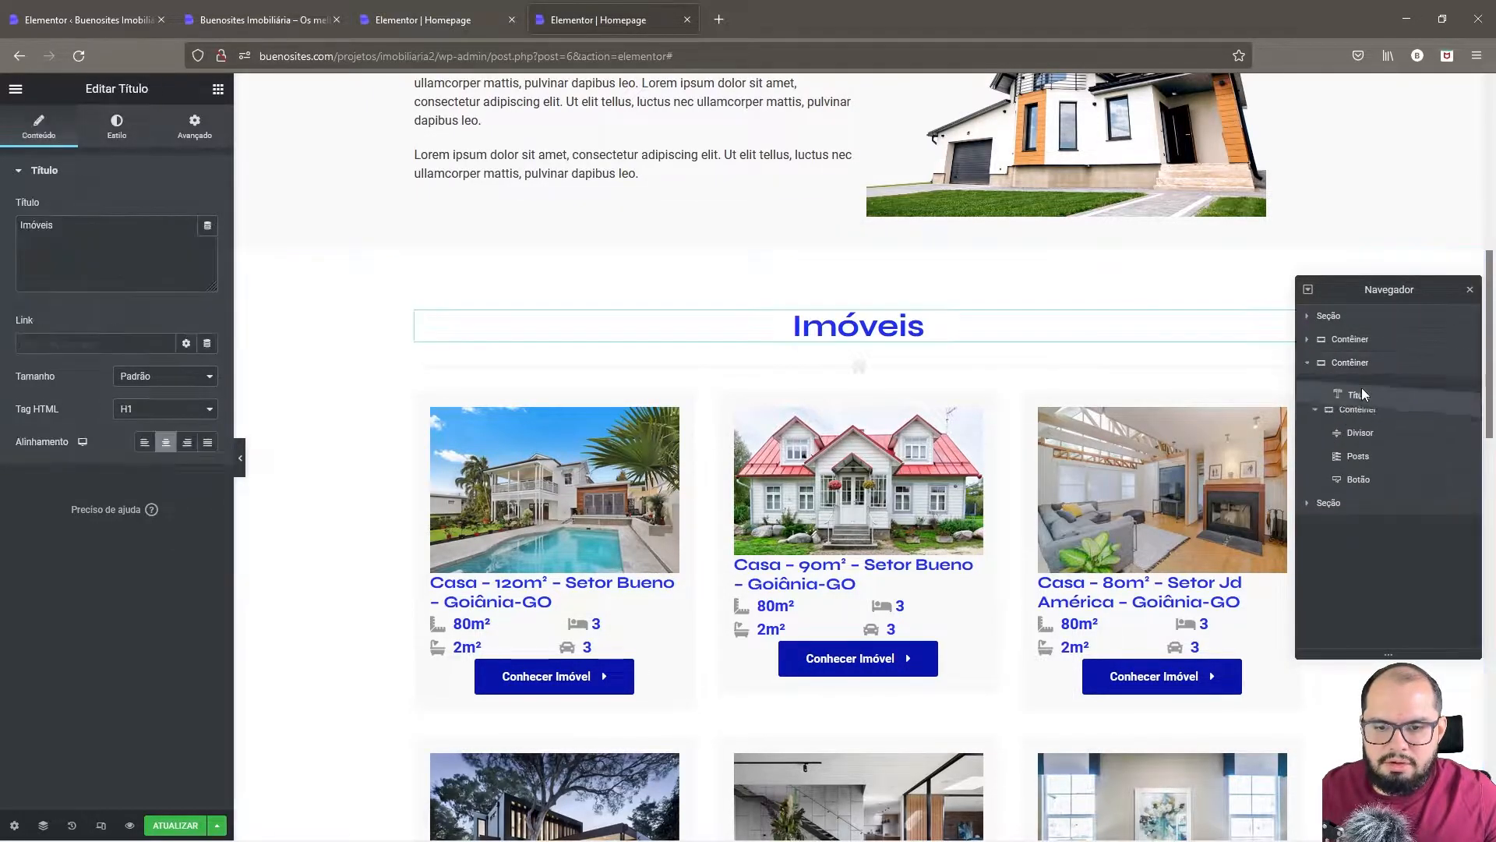
left_click_drag(1358, 434, 1358, 405)
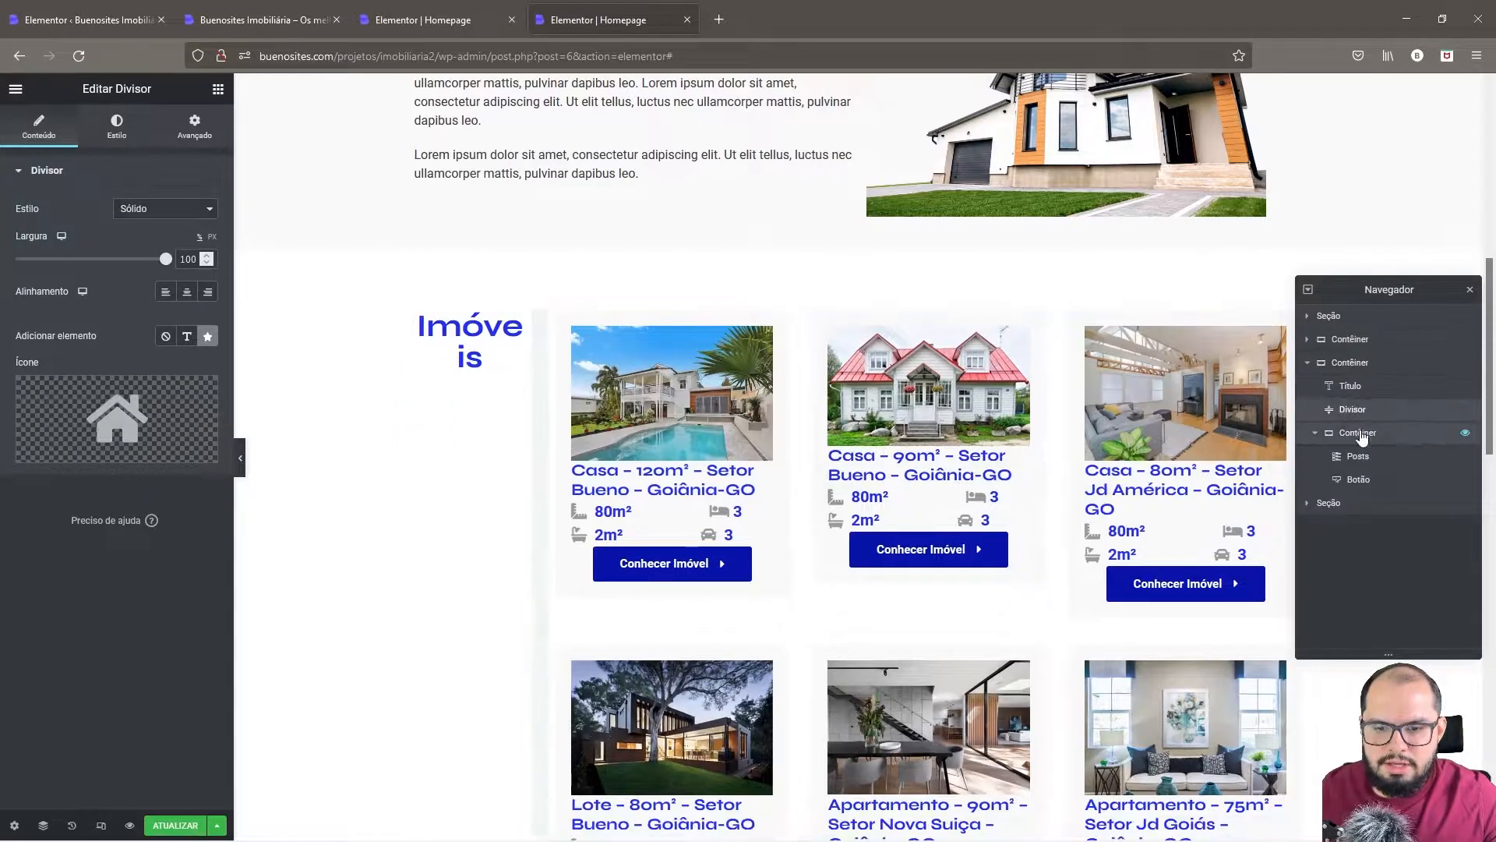
mouse_move(1363, 458)
left_mouse_down()
mouse_move(1362, 424)
mouse_move(1358, 451)
left_mouse_up()
left_click(1357, 456)
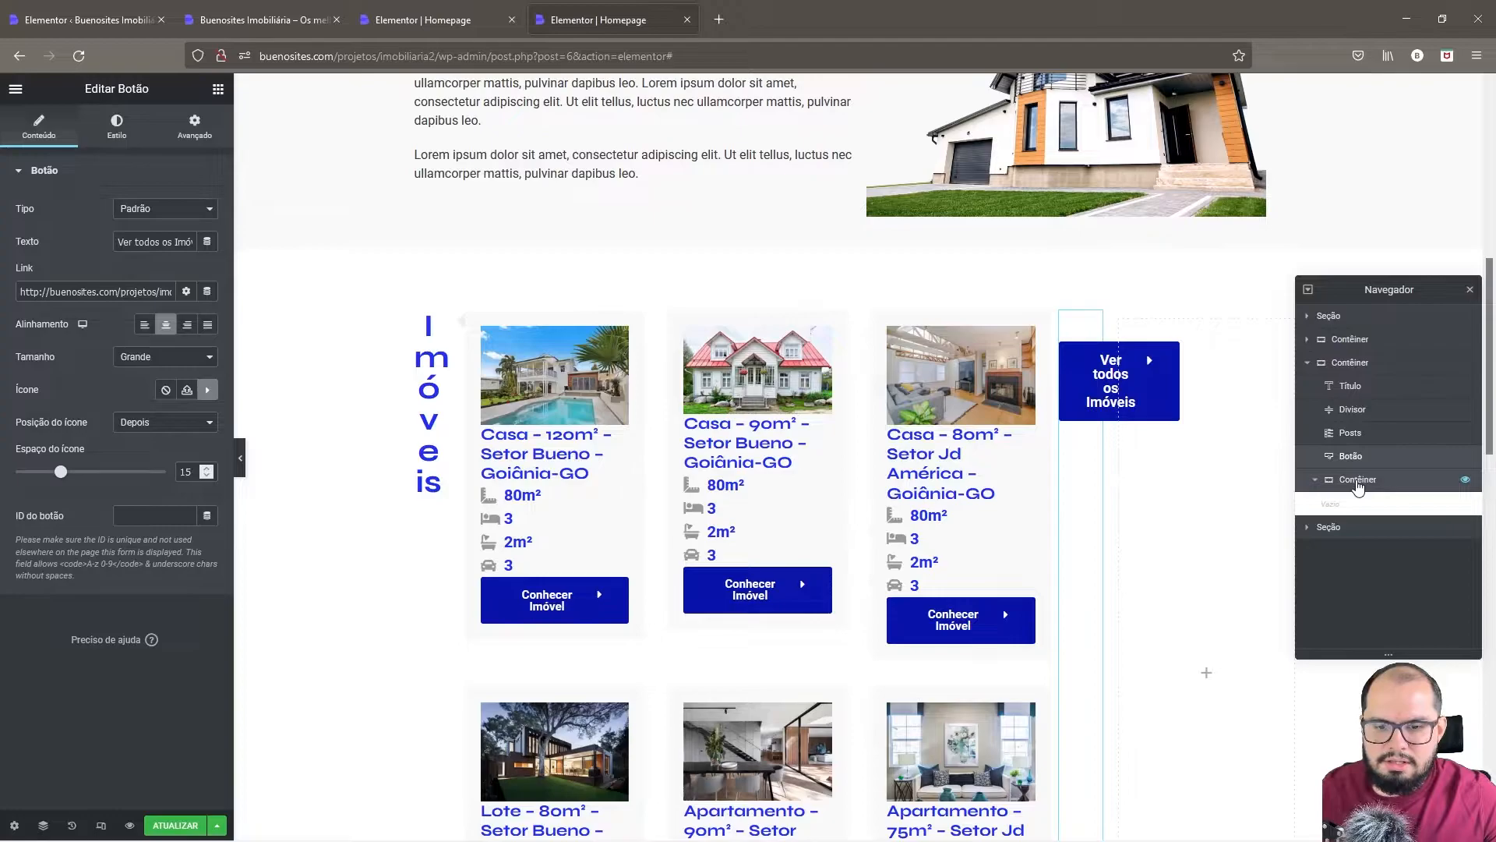
left_click(1360, 482)
right_click(1364, 485)
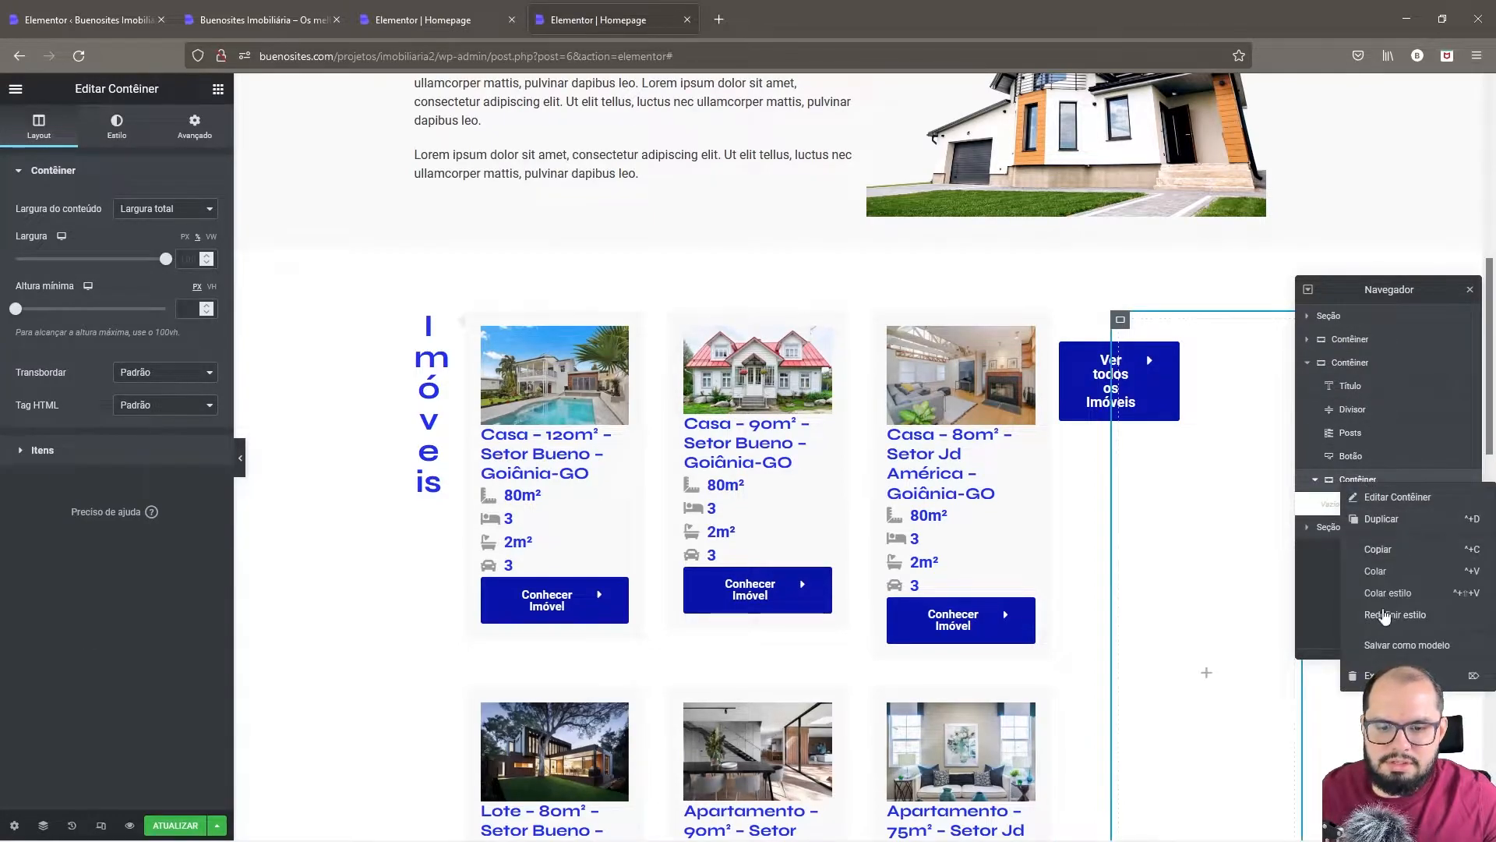
left_click(1369, 674)
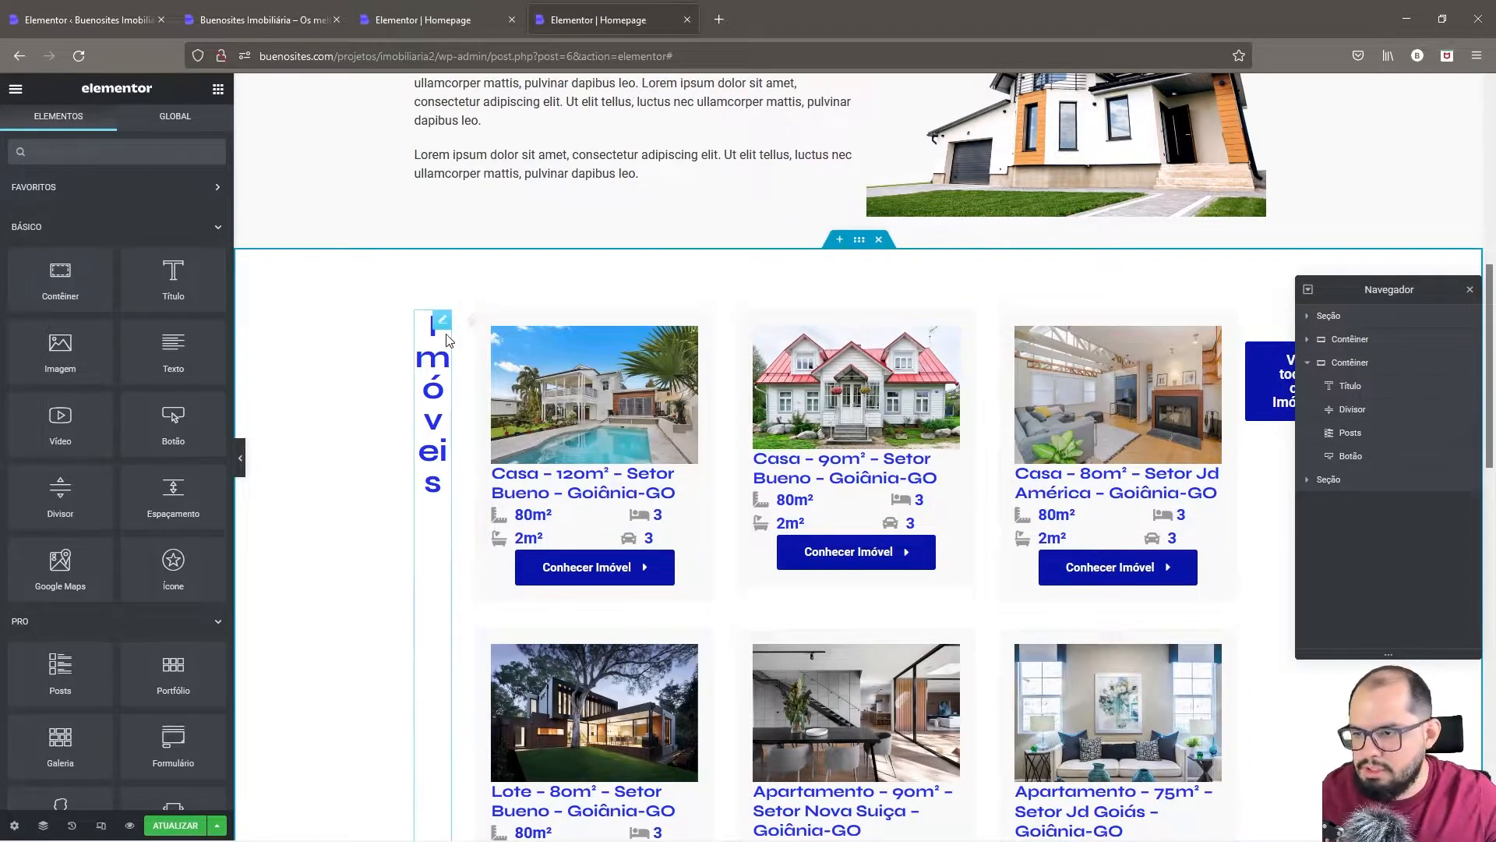
- Set the Imóveis container's Direção to column and close the Navegador
right_click(512, 271)
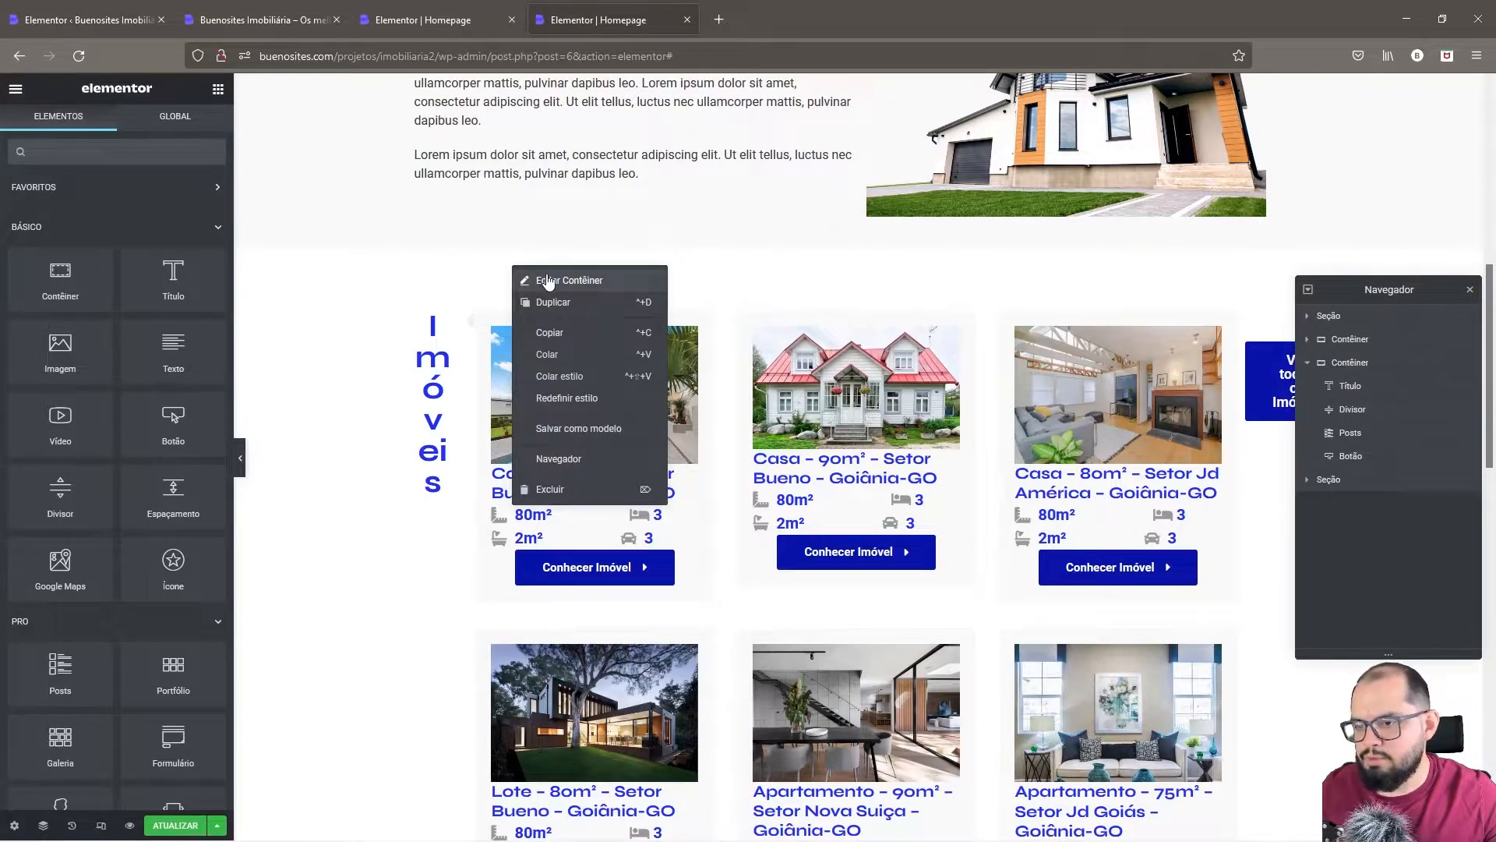
left_click(549, 281)
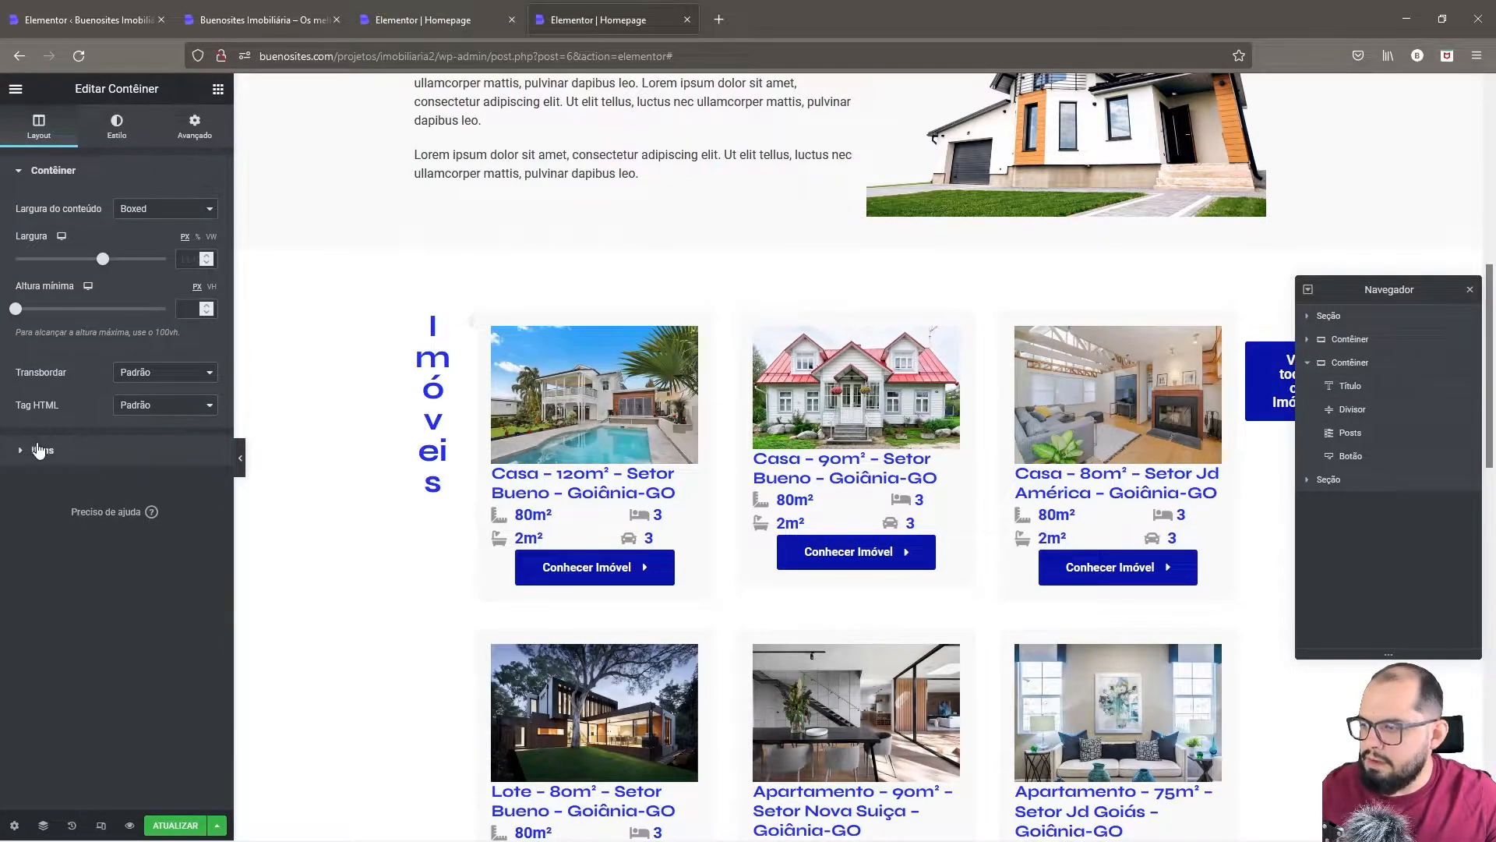
left_click(41, 450)
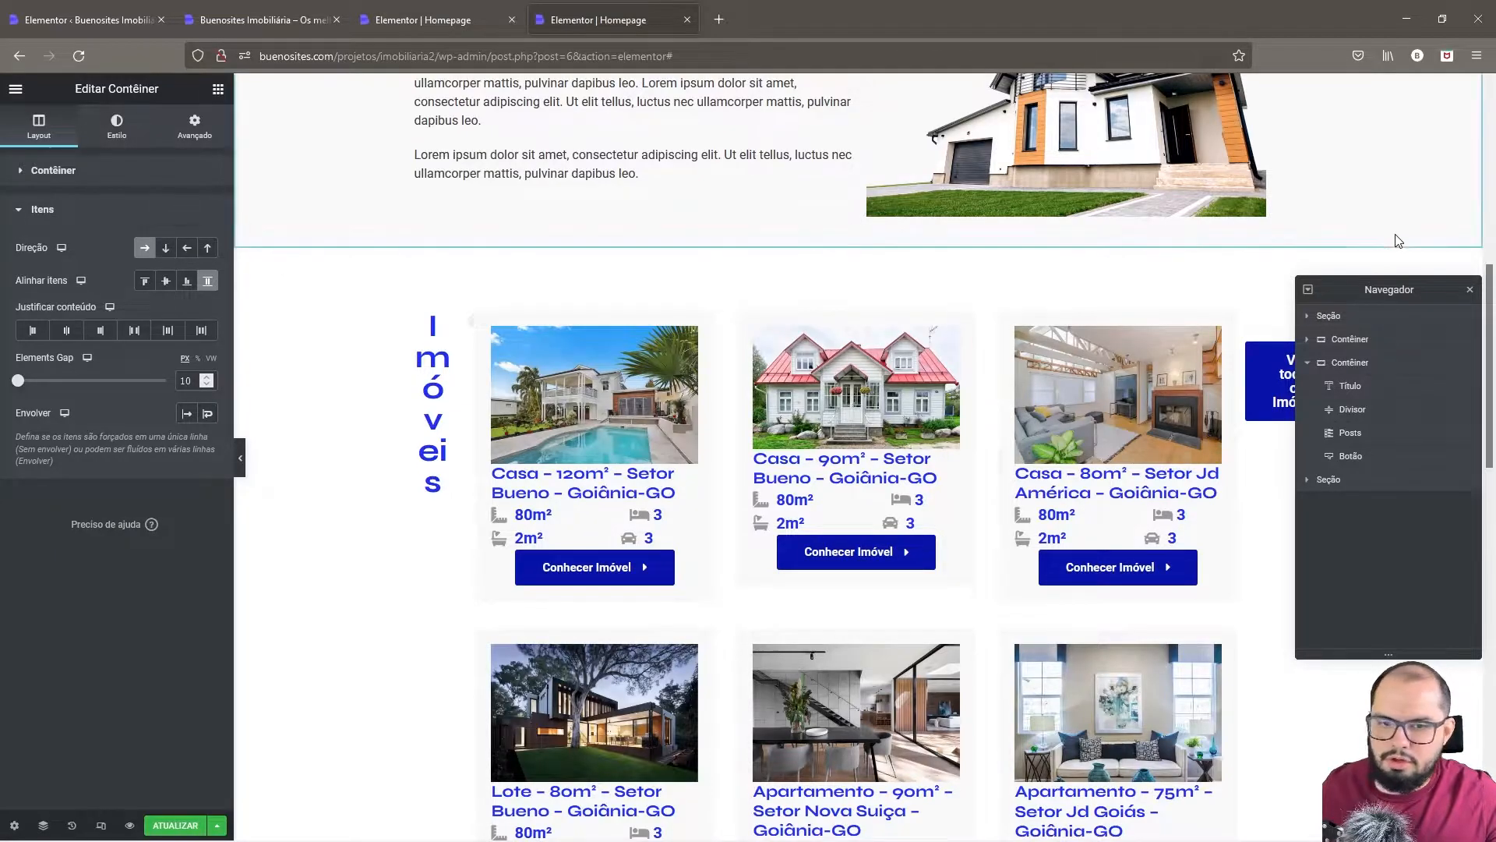
left_click(1473, 290)
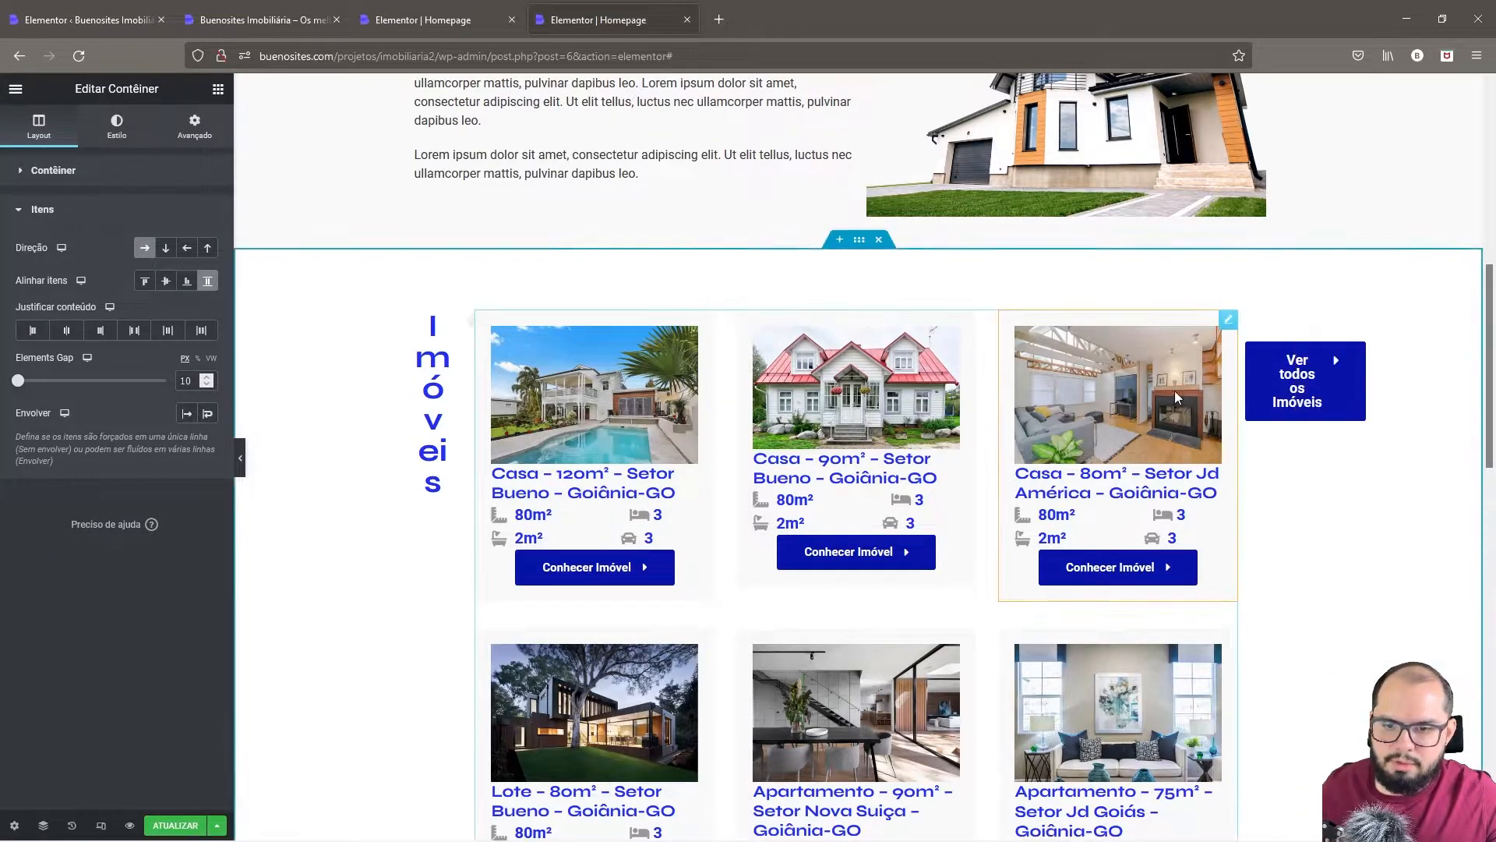
left_click(164, 248)
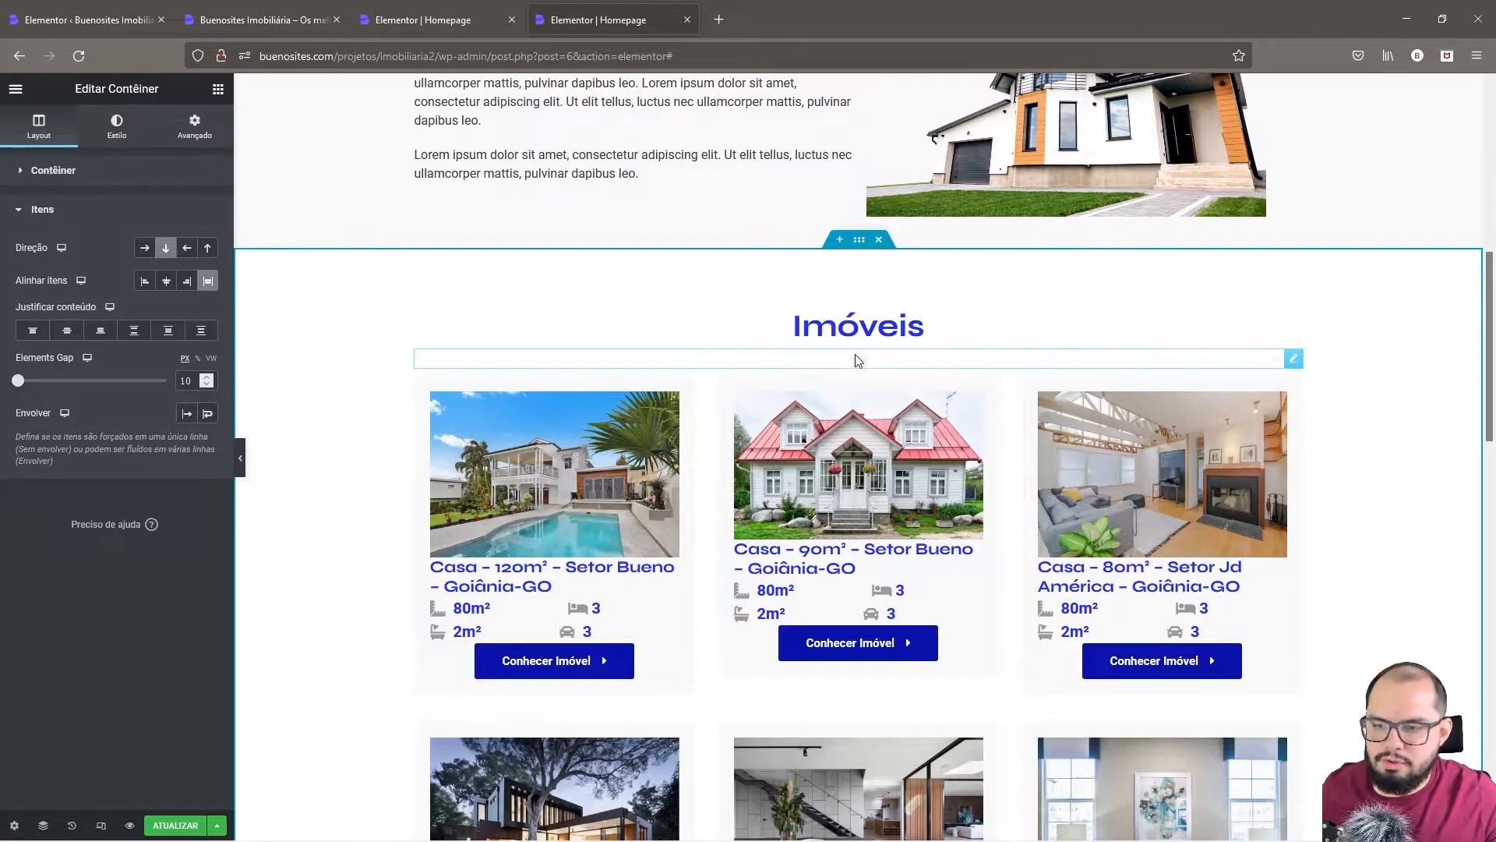
- Unlink the margins of the divider below the Imóveis heading and set its top and bottom margins to 20 px
left_click(860, 363)
left_click(195, 126)
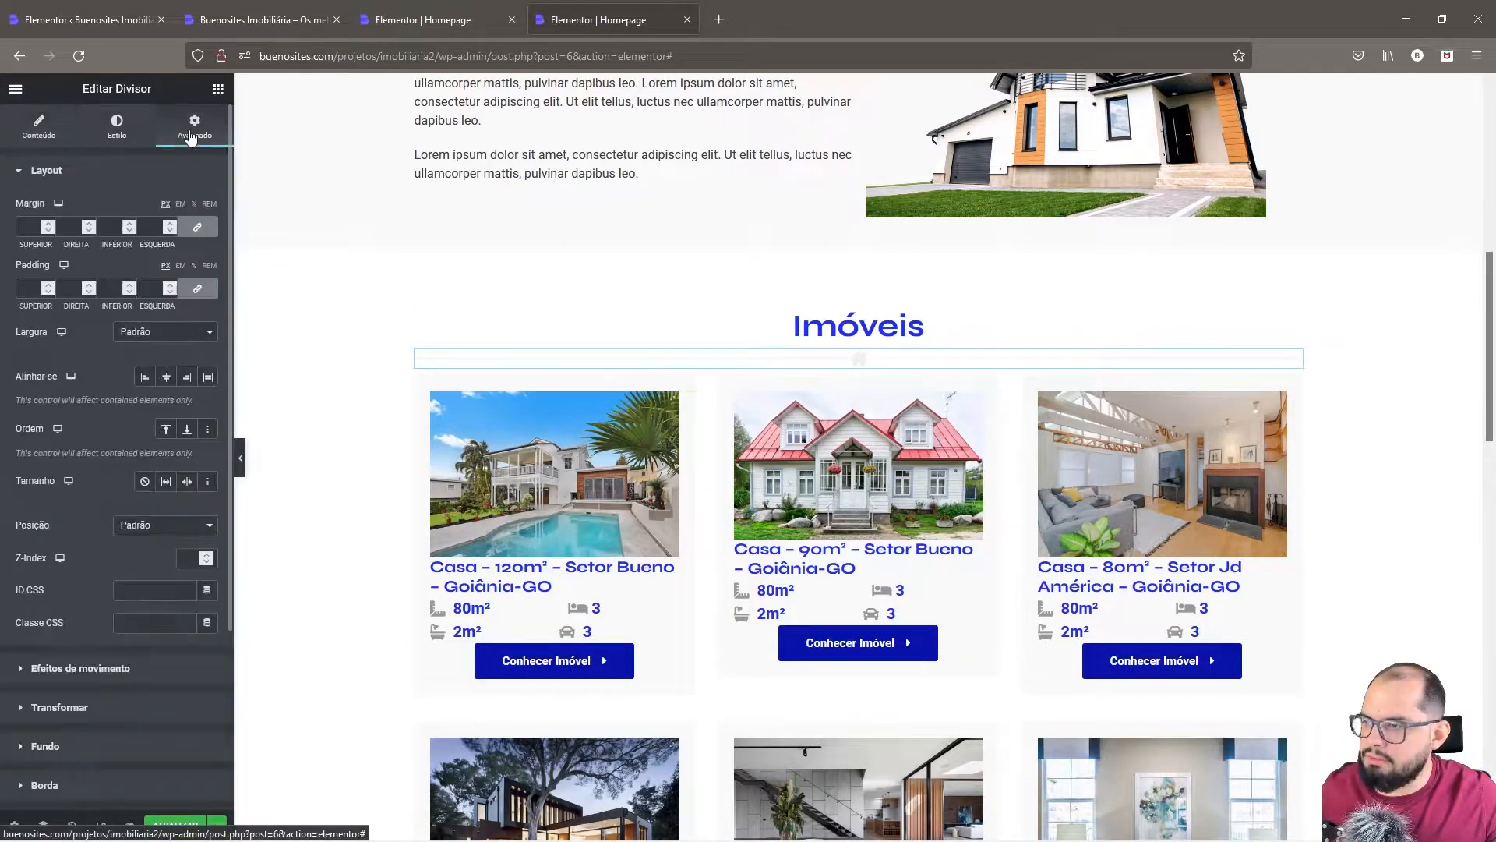
left_click(198, 227)
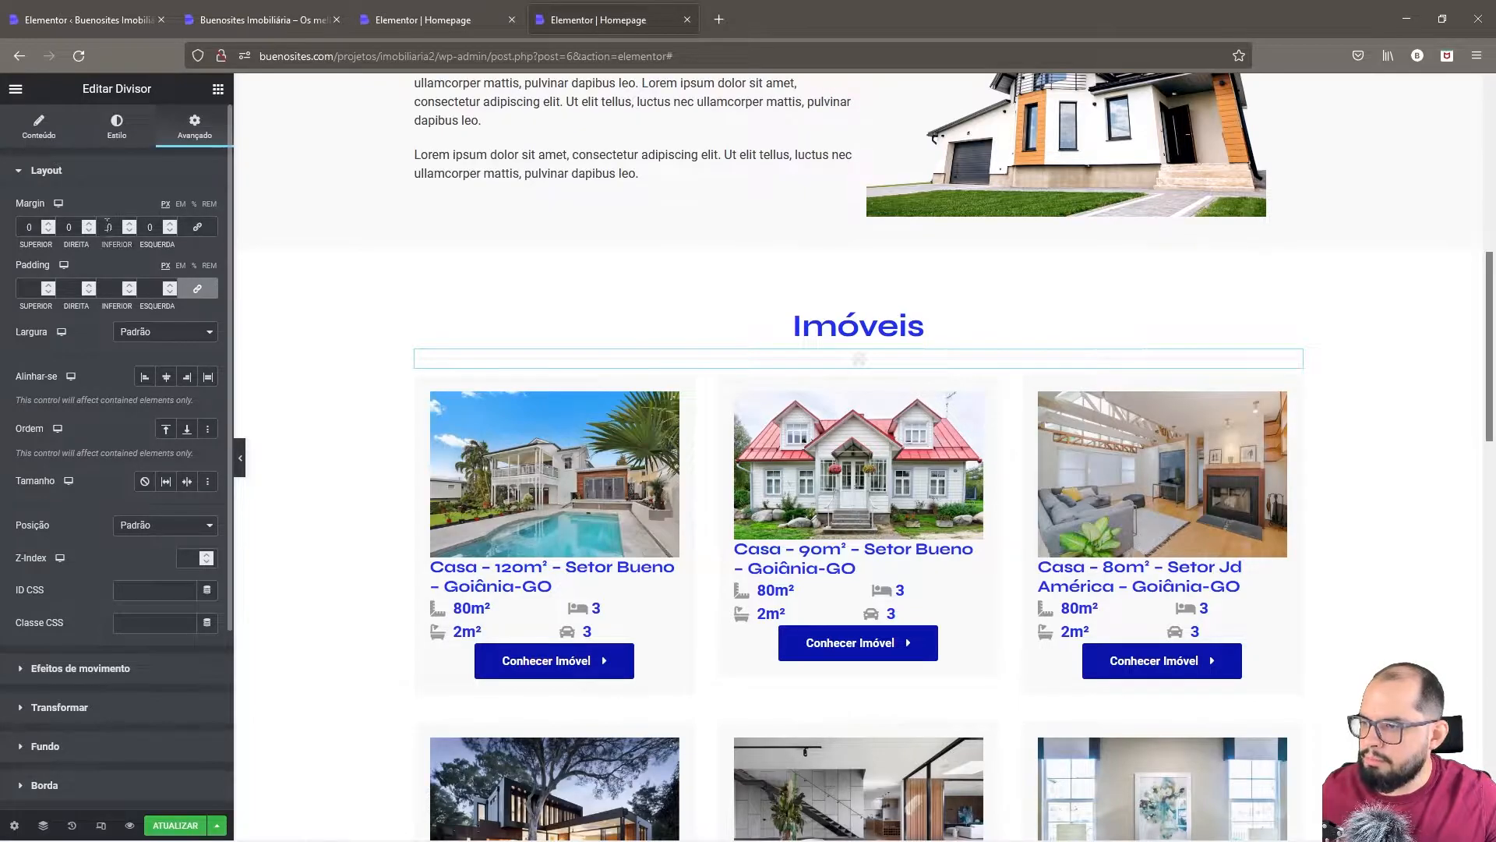
type("2")
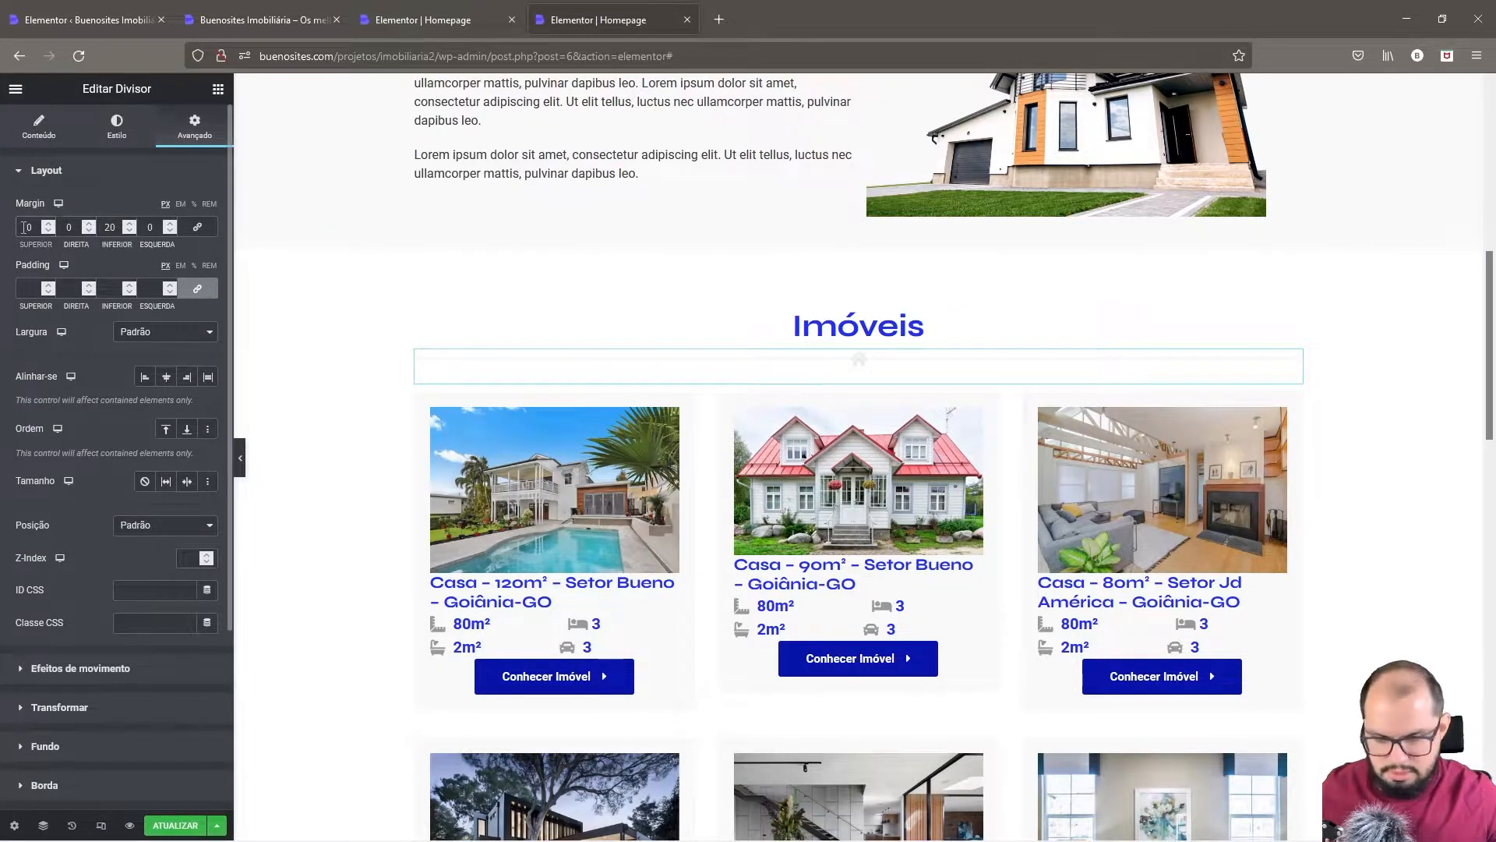
type("2")
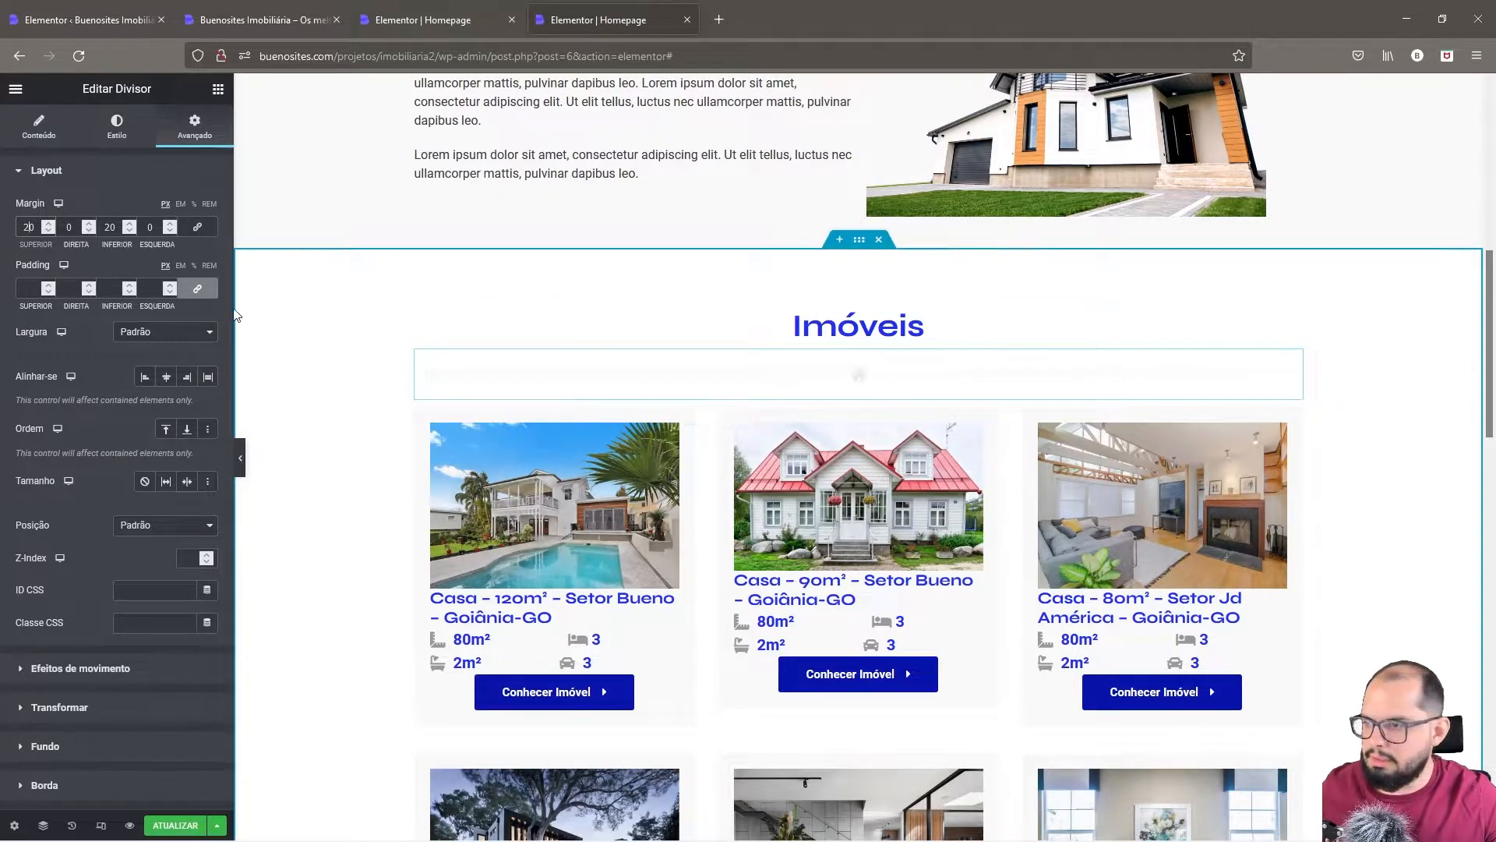
- Preview the Imóveis section at full width with the editing panel hidden, checking the spacing down to the Ver todos os Imóveis button
left_click(218, 89)
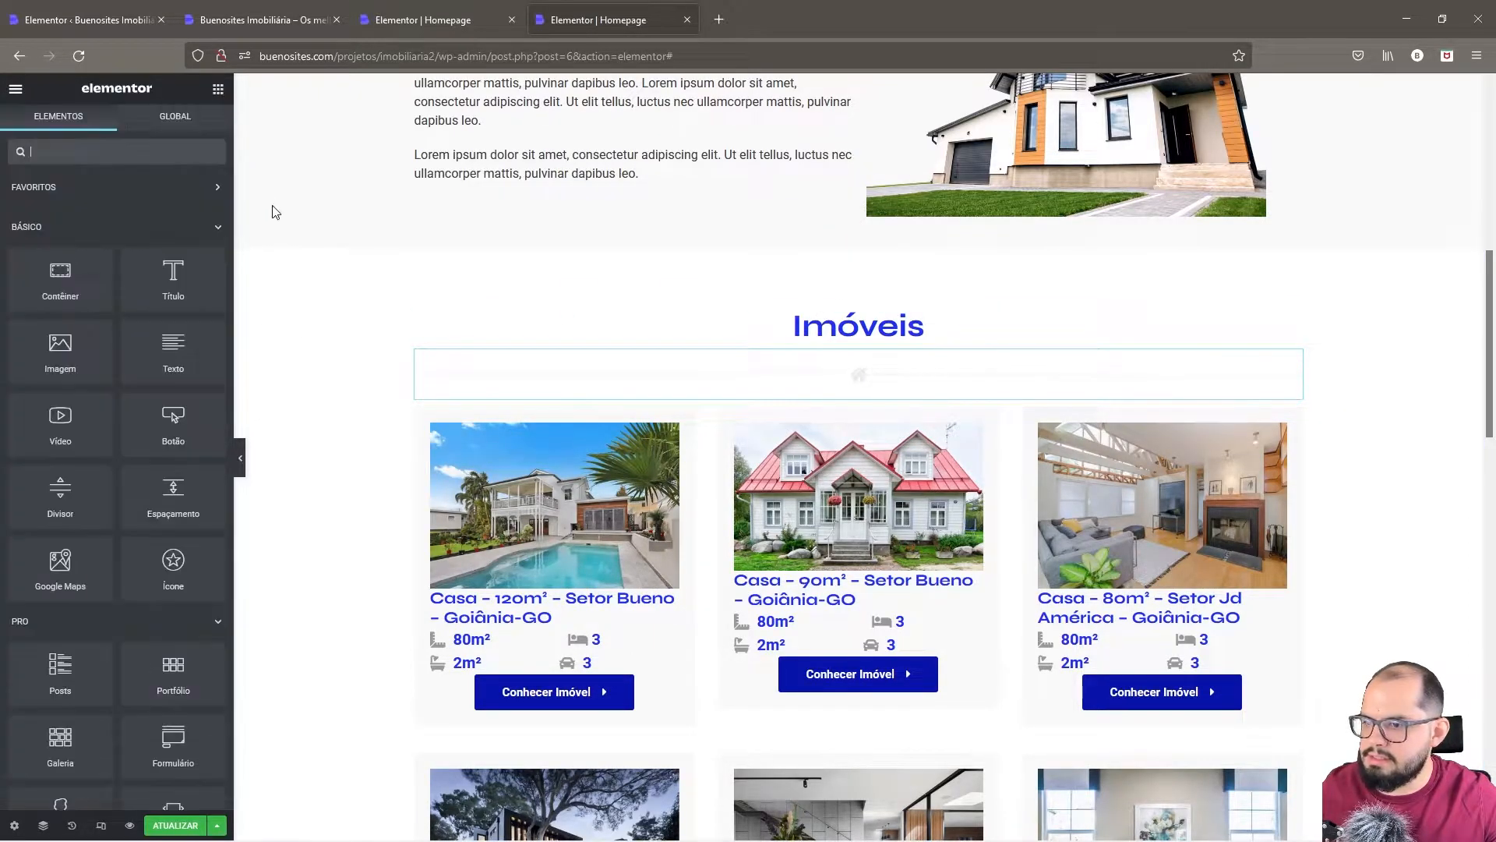
left_click(241, 468)
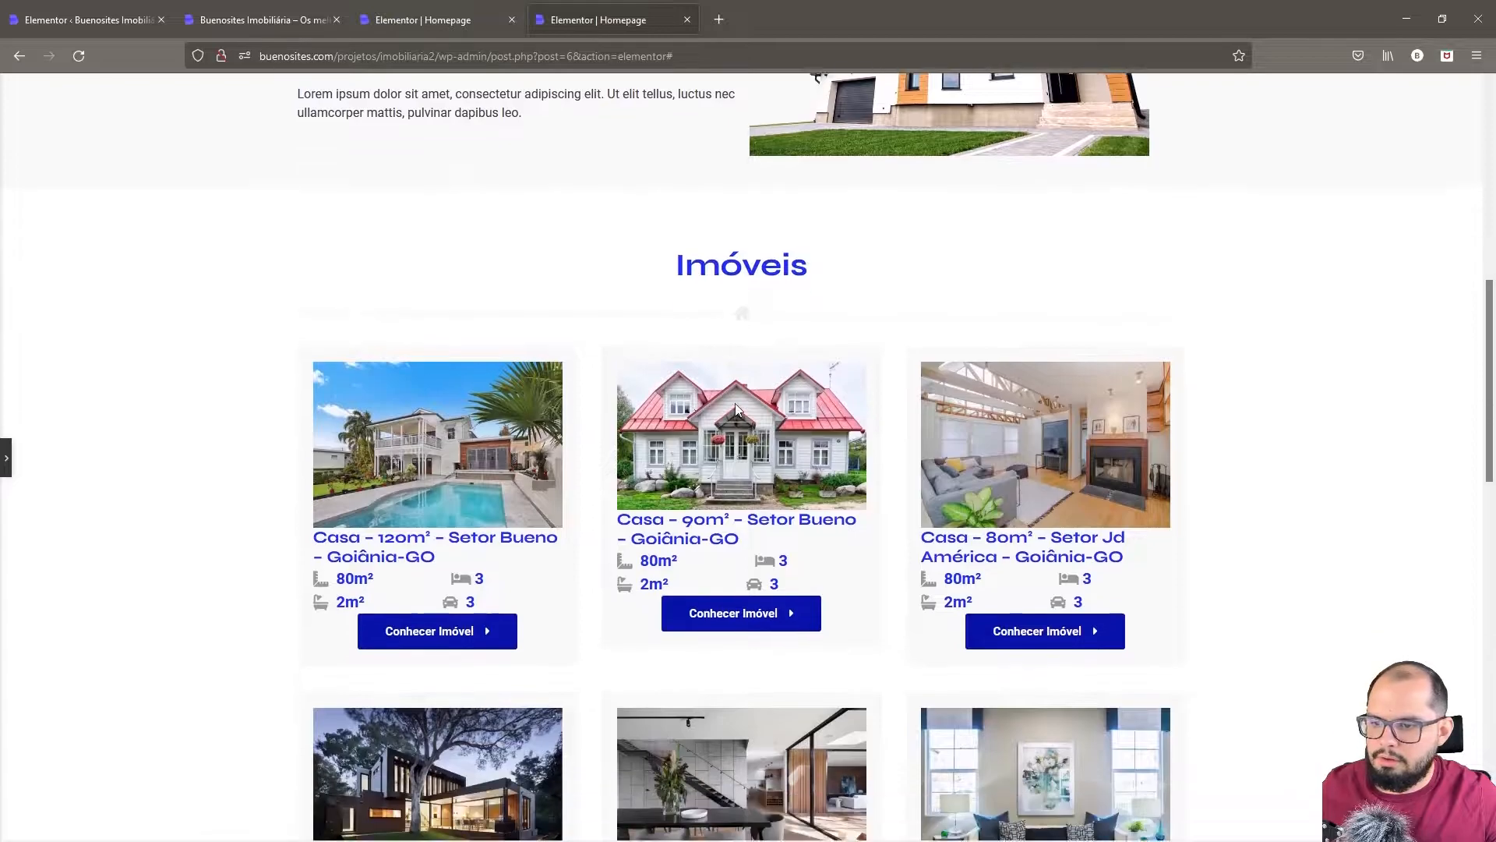
scroll(738, 410, "down", 7)
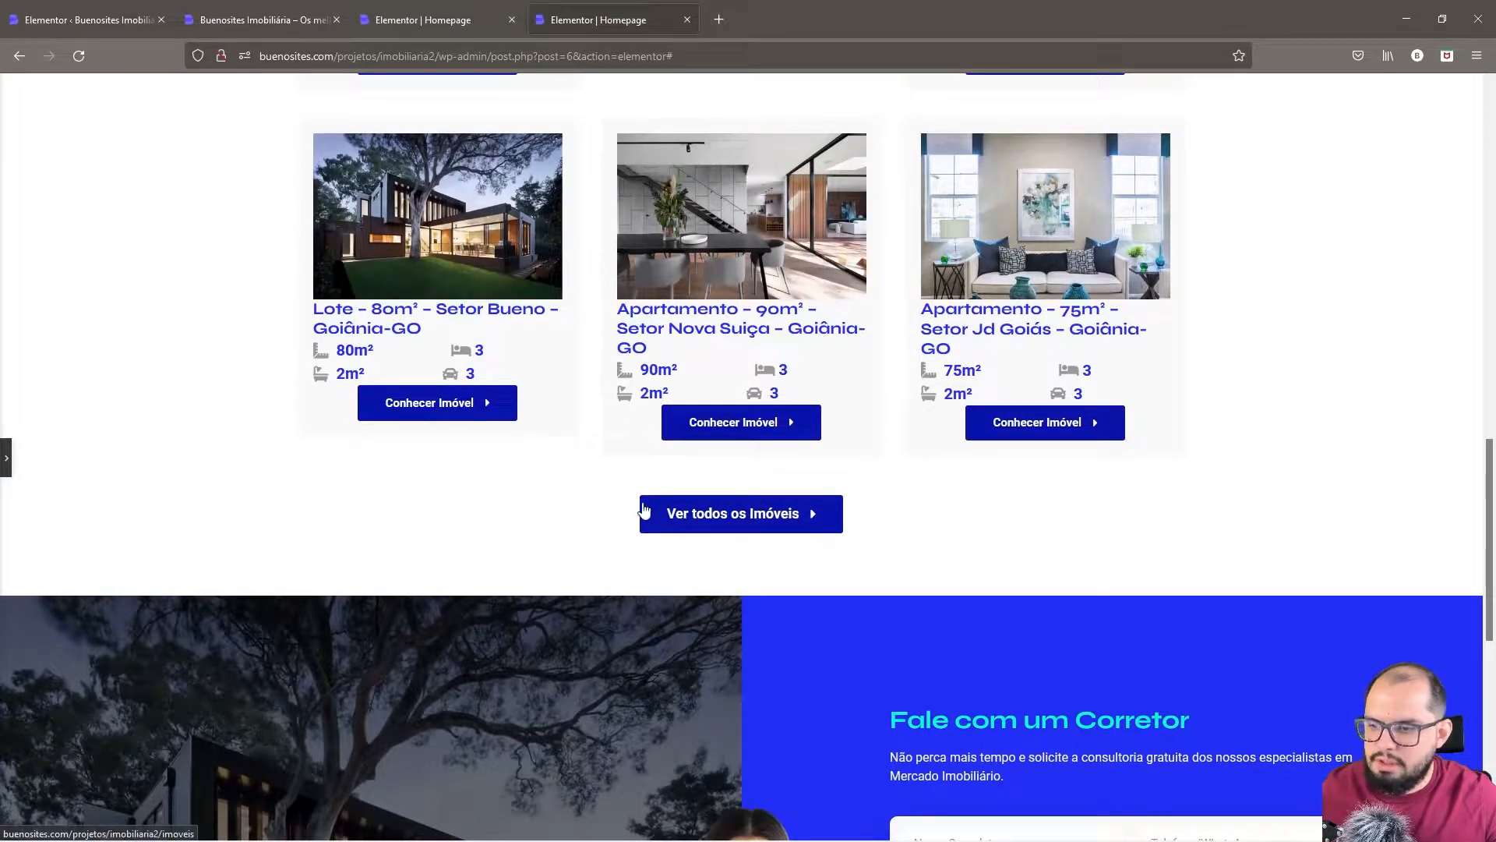
scroll(633, 499, "up", 5)
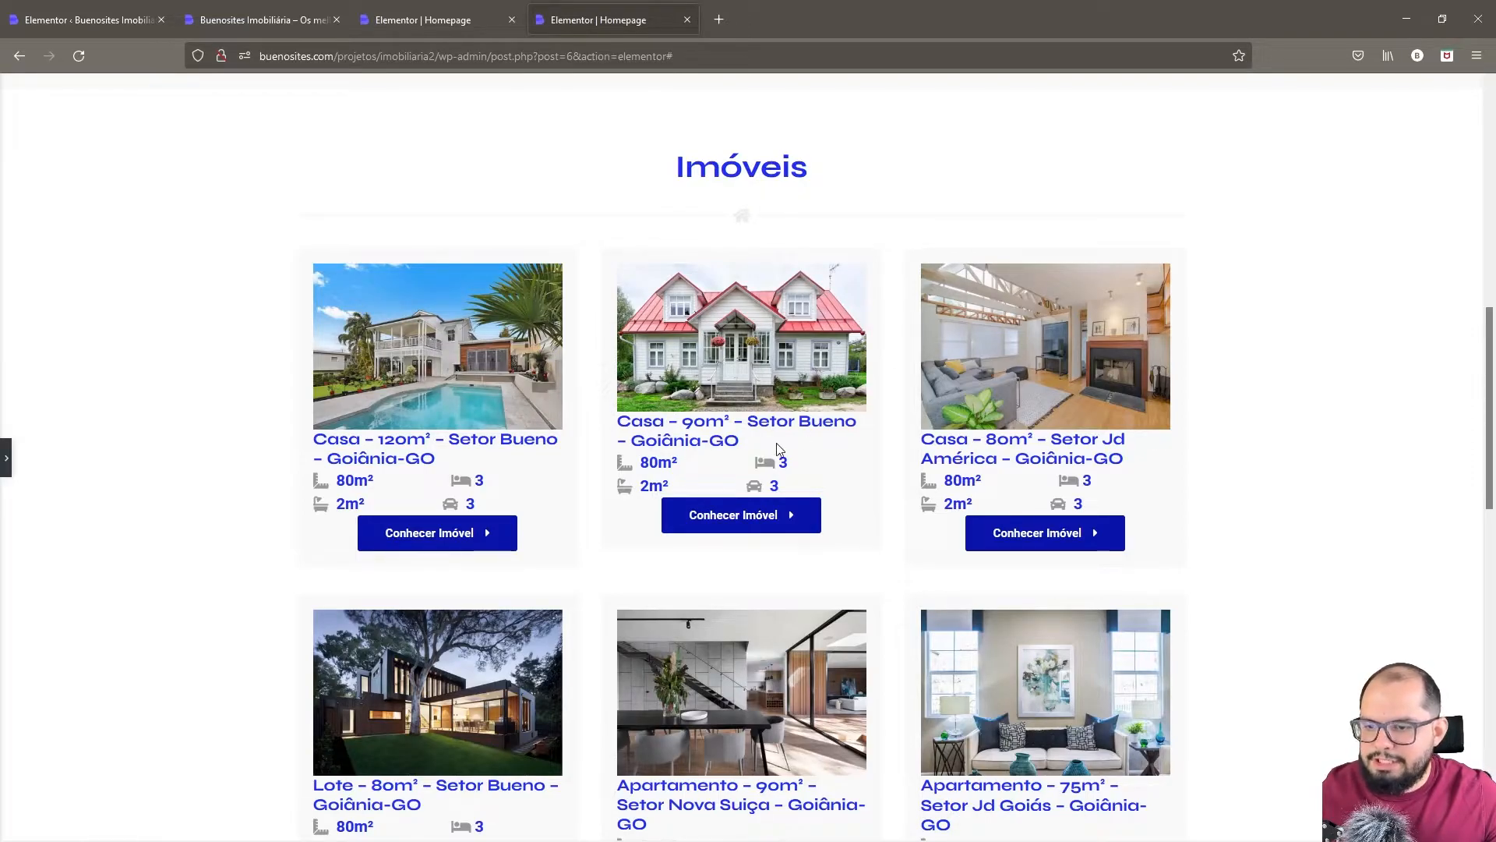
left_click(9, 460)
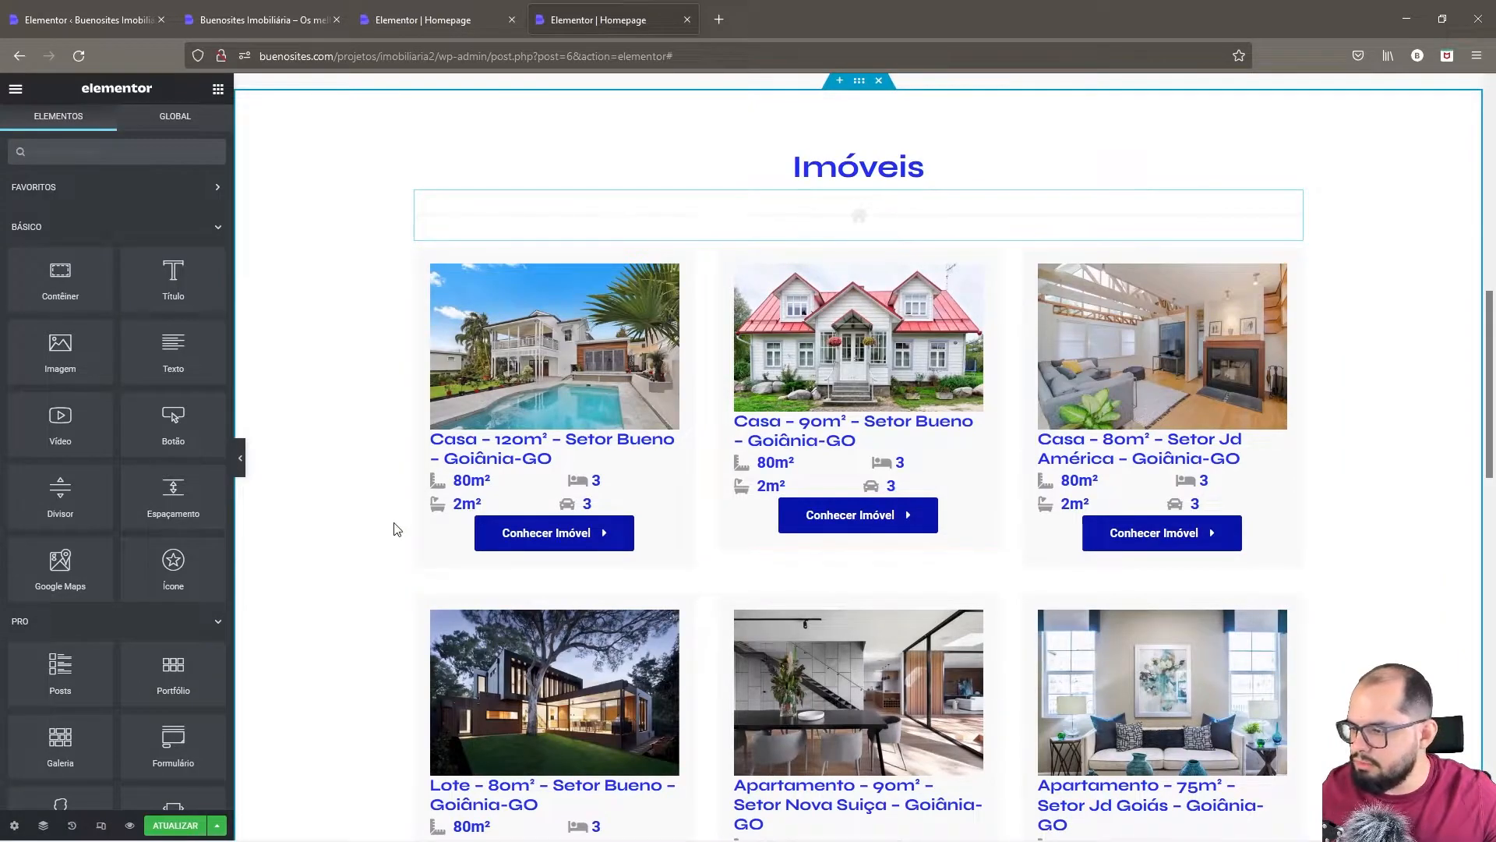
- Inspect the content settings of the Ver todos os Imóveis button and look over the property grid above it
scroll(369, 518, "down", 5)
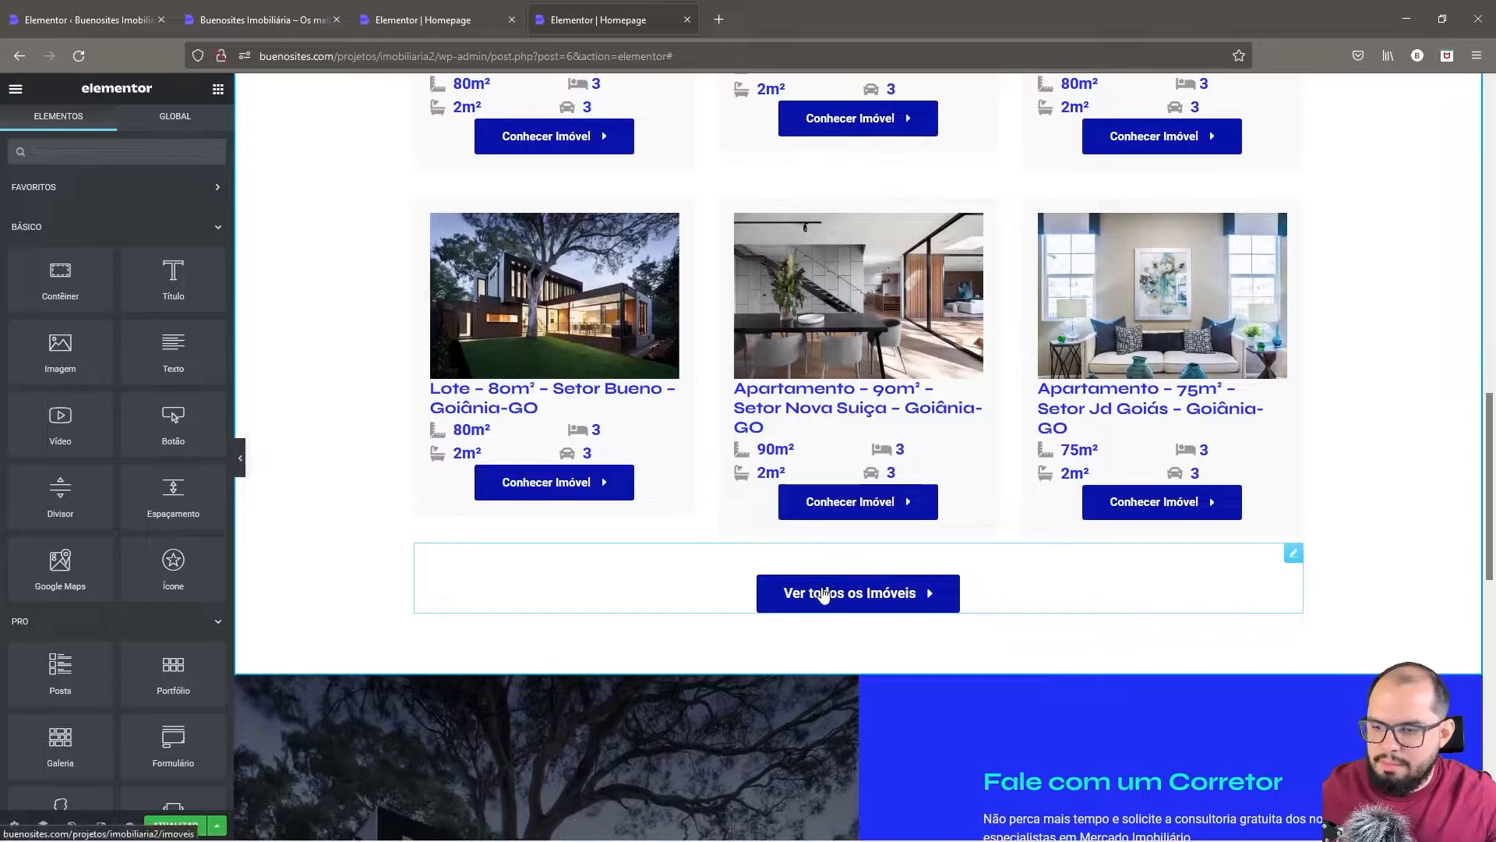
left_click(825, 593)
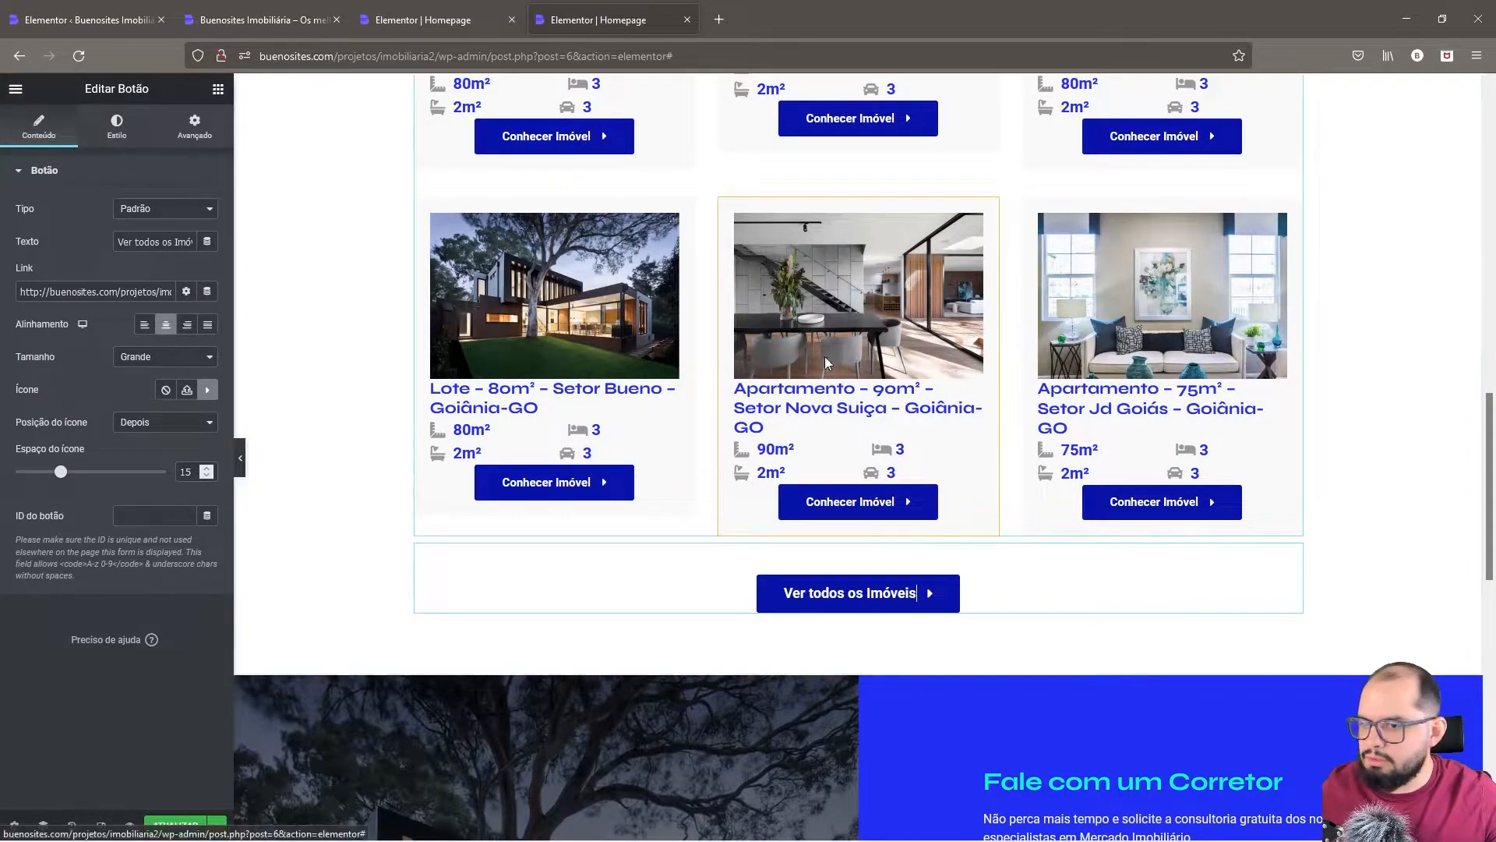
scroll(685, 518, "up", 2)
scroll(686, 519, "up", 6)
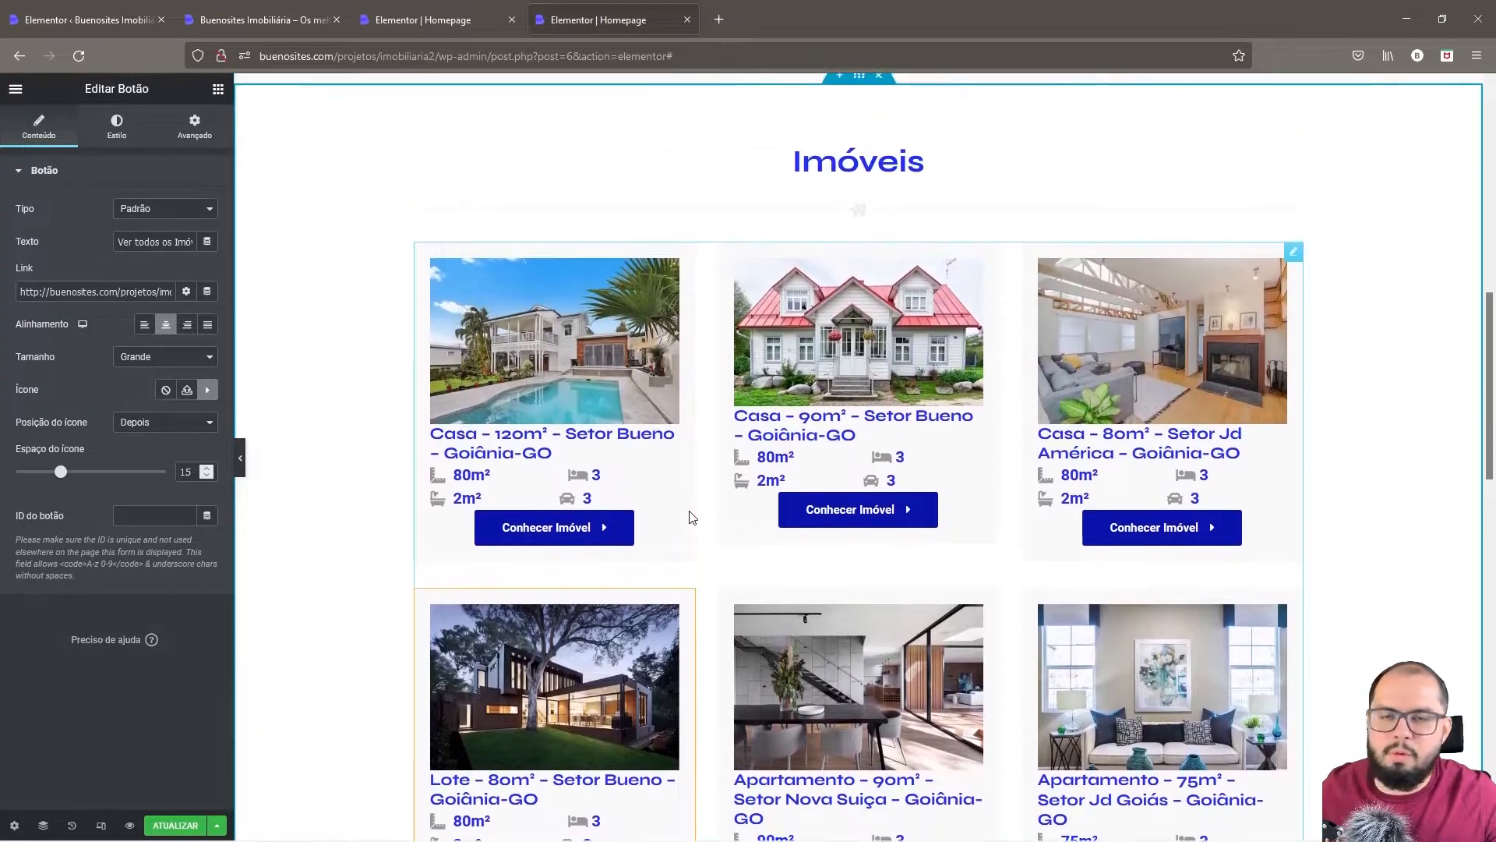
scroll(691, 516, "down", 13)
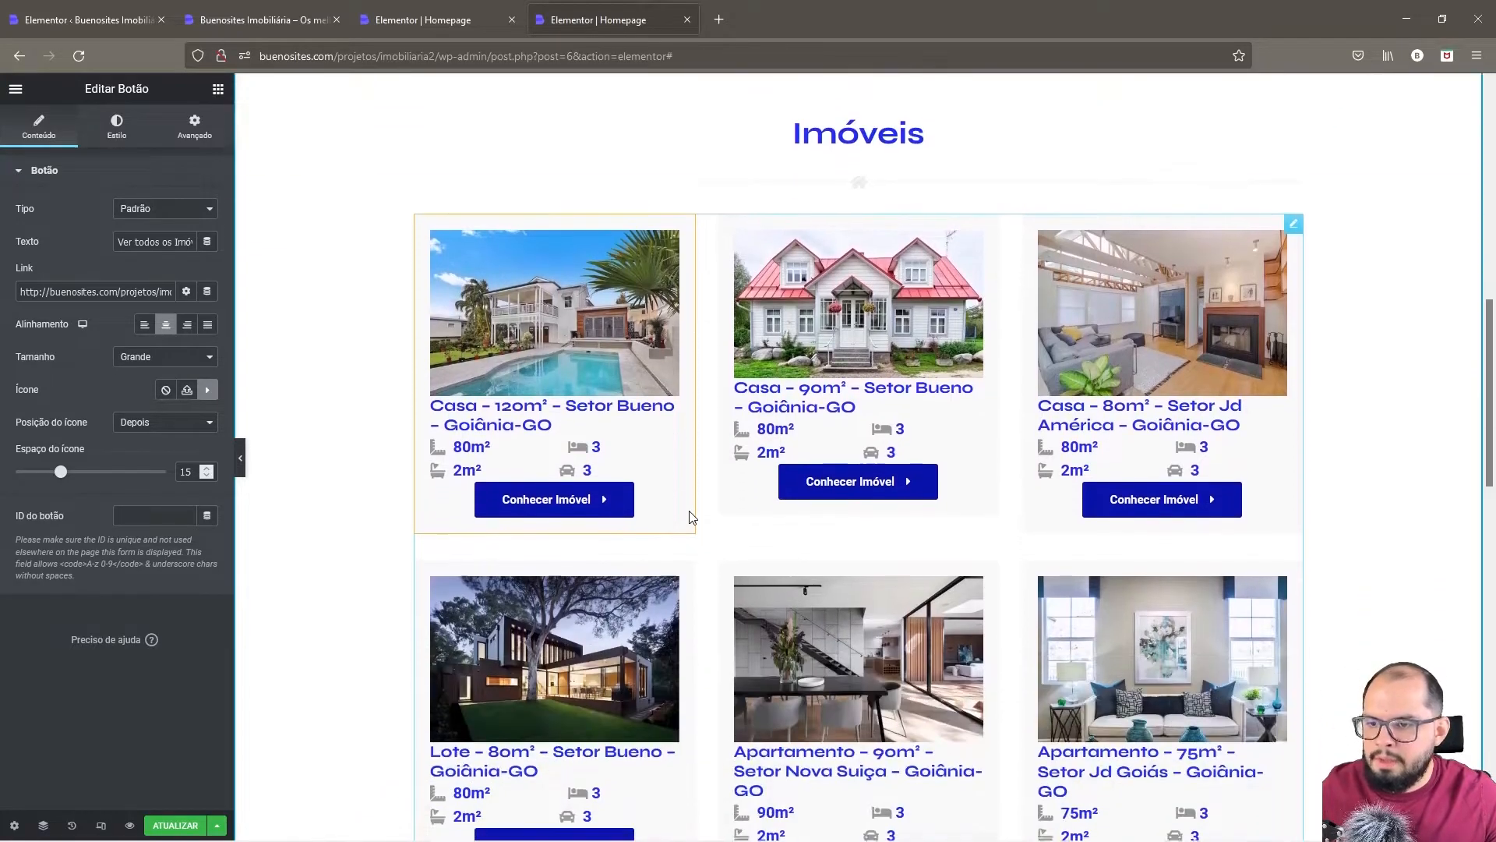
- Preview the Fale com um Corretor section at full width with the editing panel hidden, and compare it with the property grid above
scroll(689, 516, "down", 3)
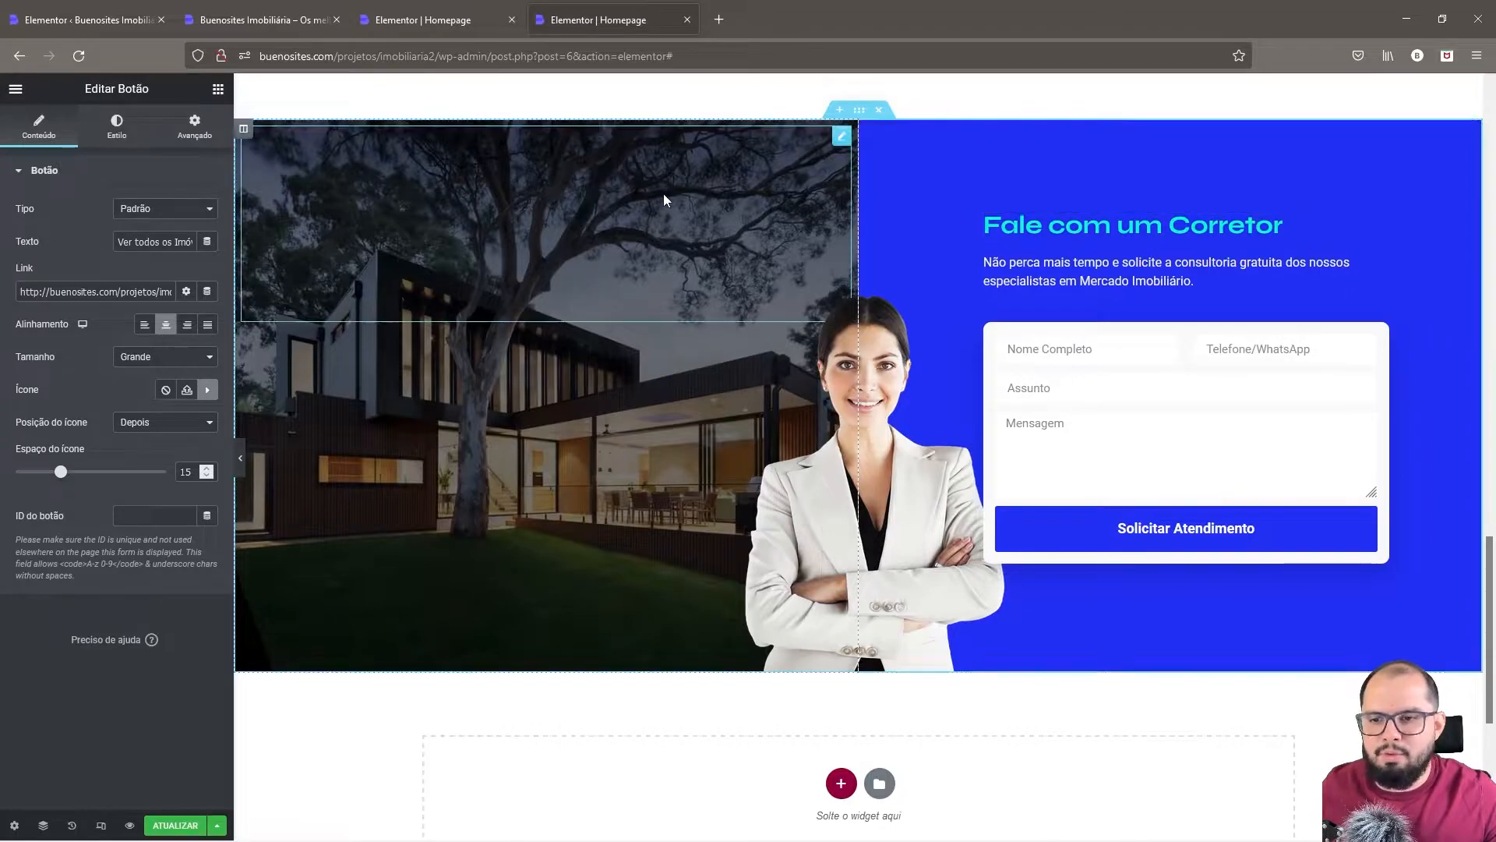
left_click(240, 457)
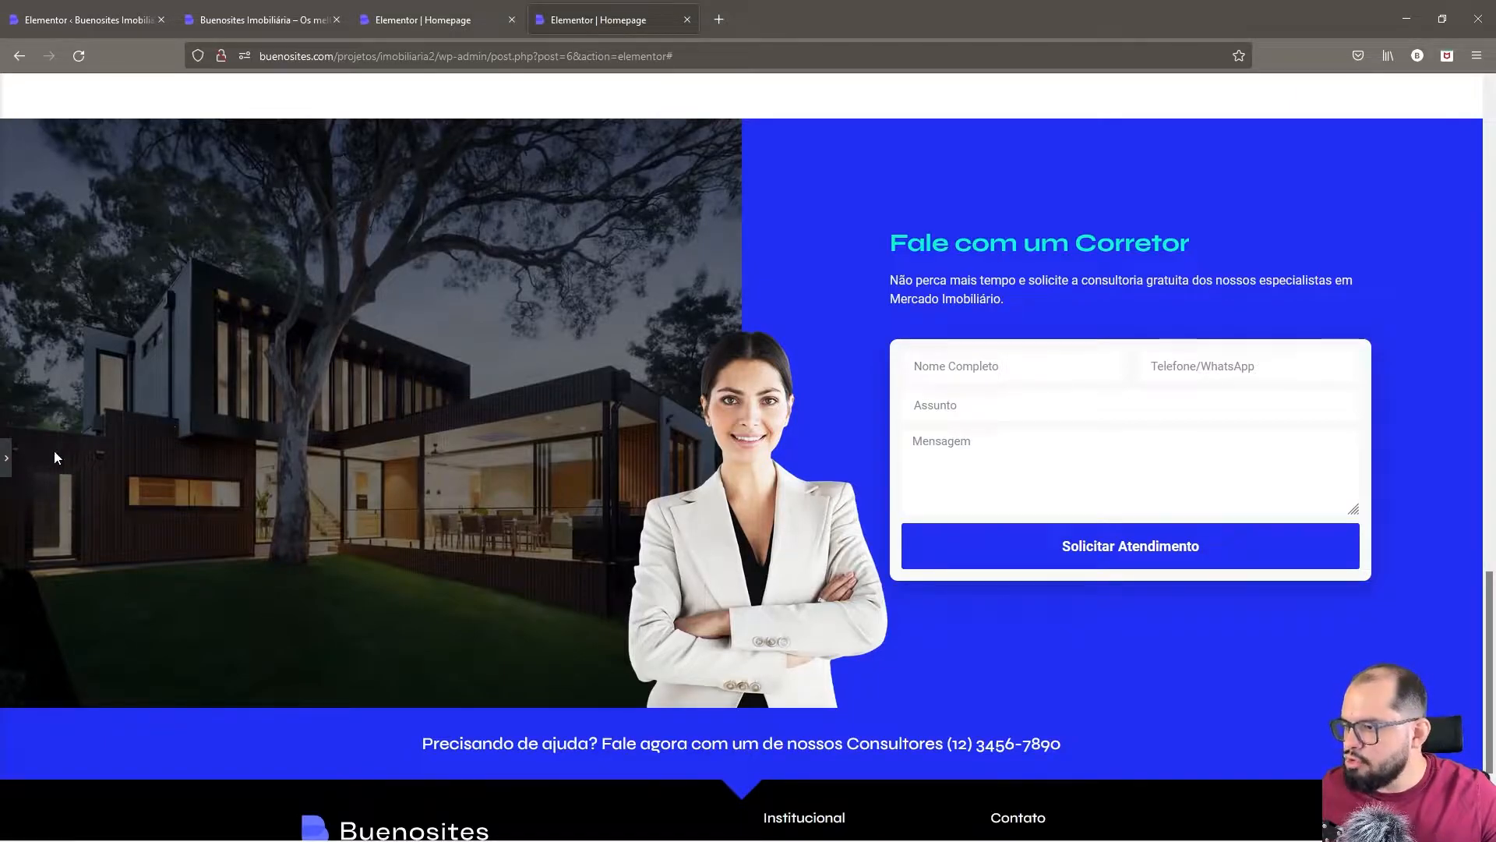
left_click(8, 471)
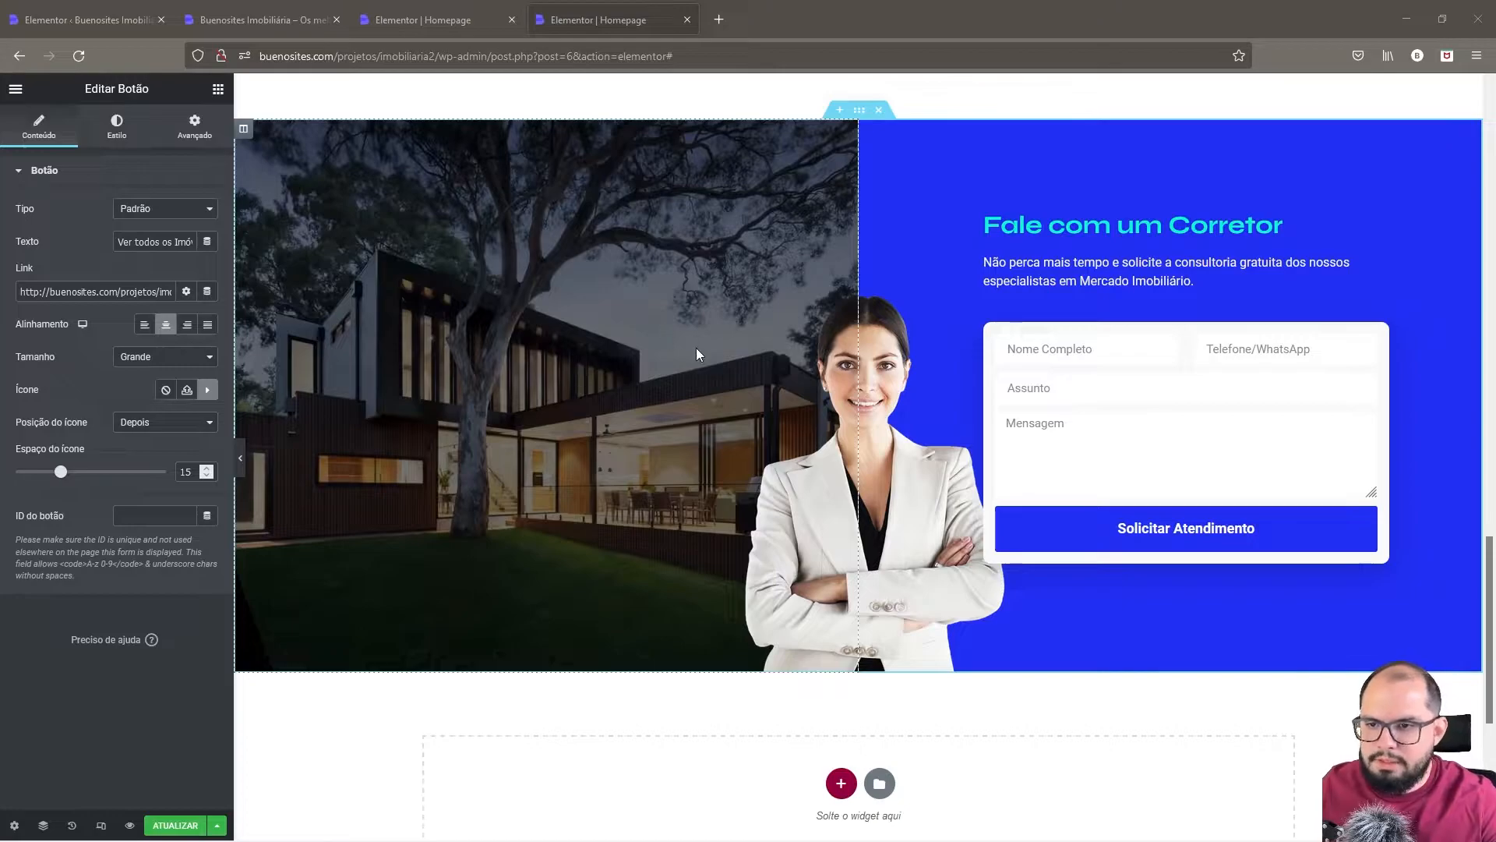
scroll(696, 355, "up", 3)
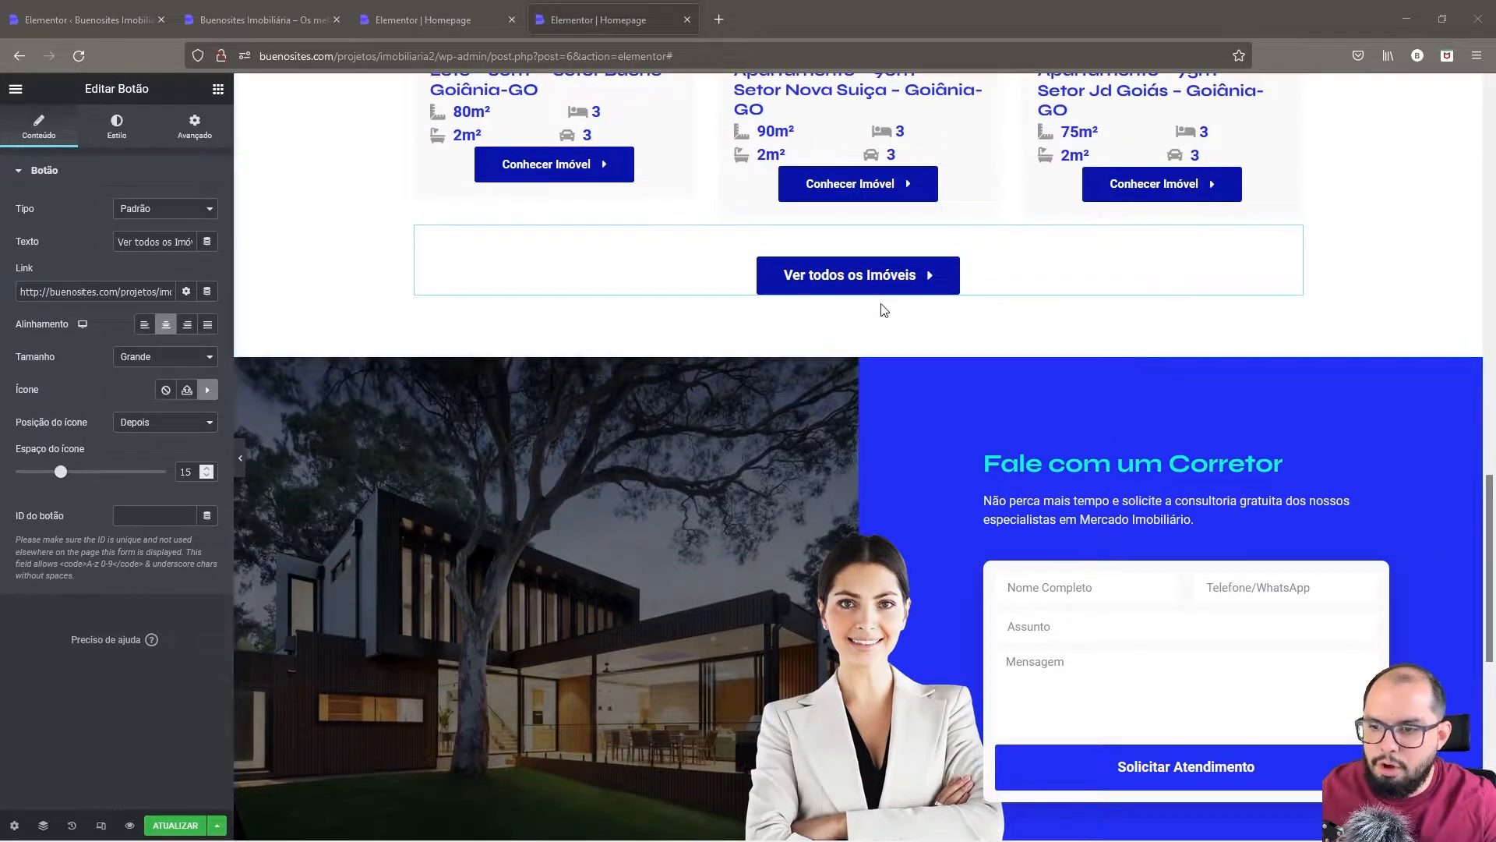
scroll(884, 314, "up", 4)
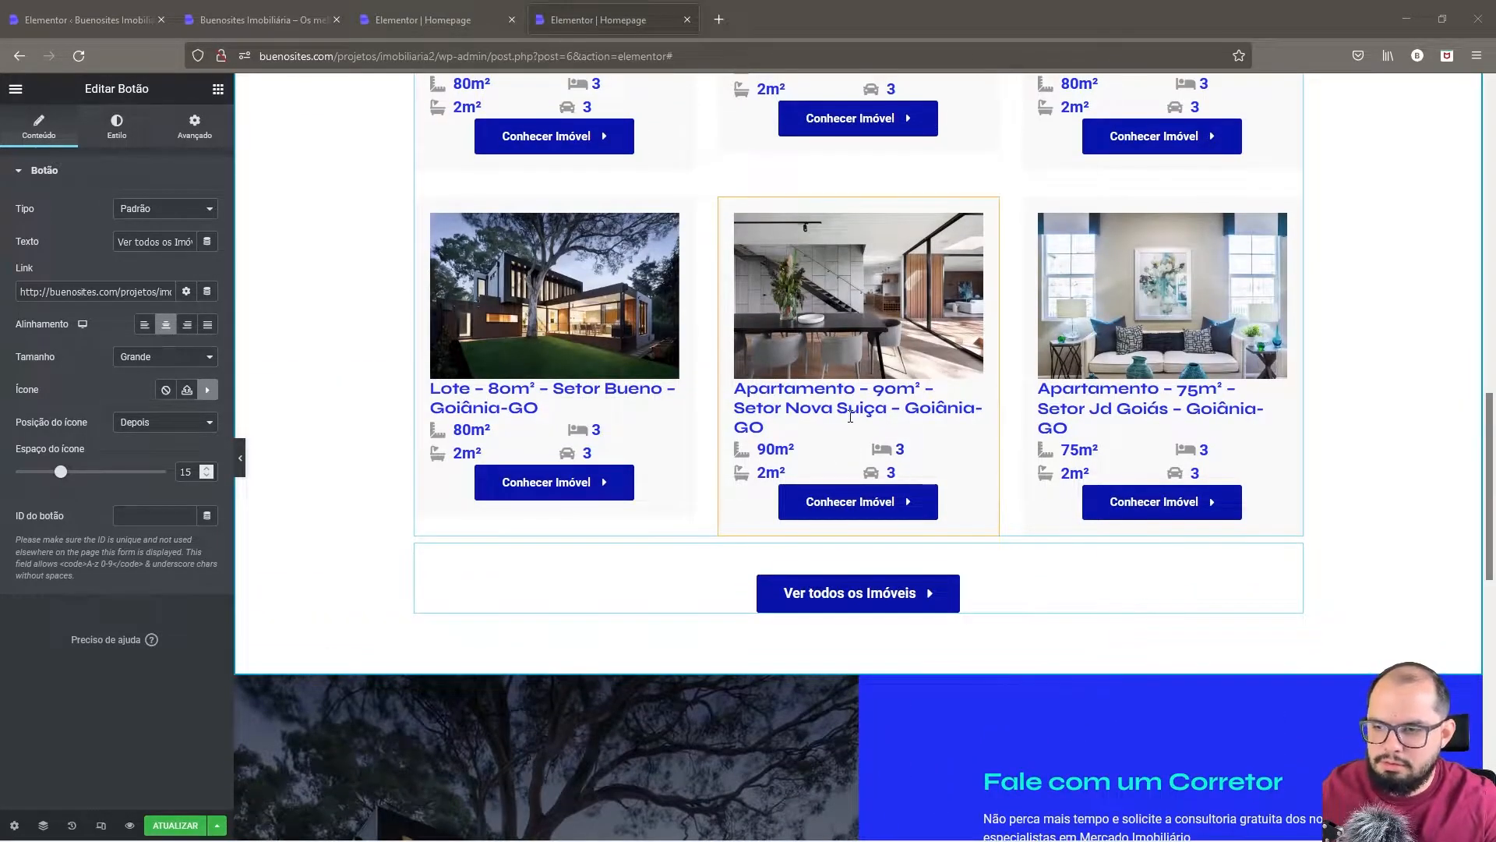
scroll(850, 417, "down", 4)
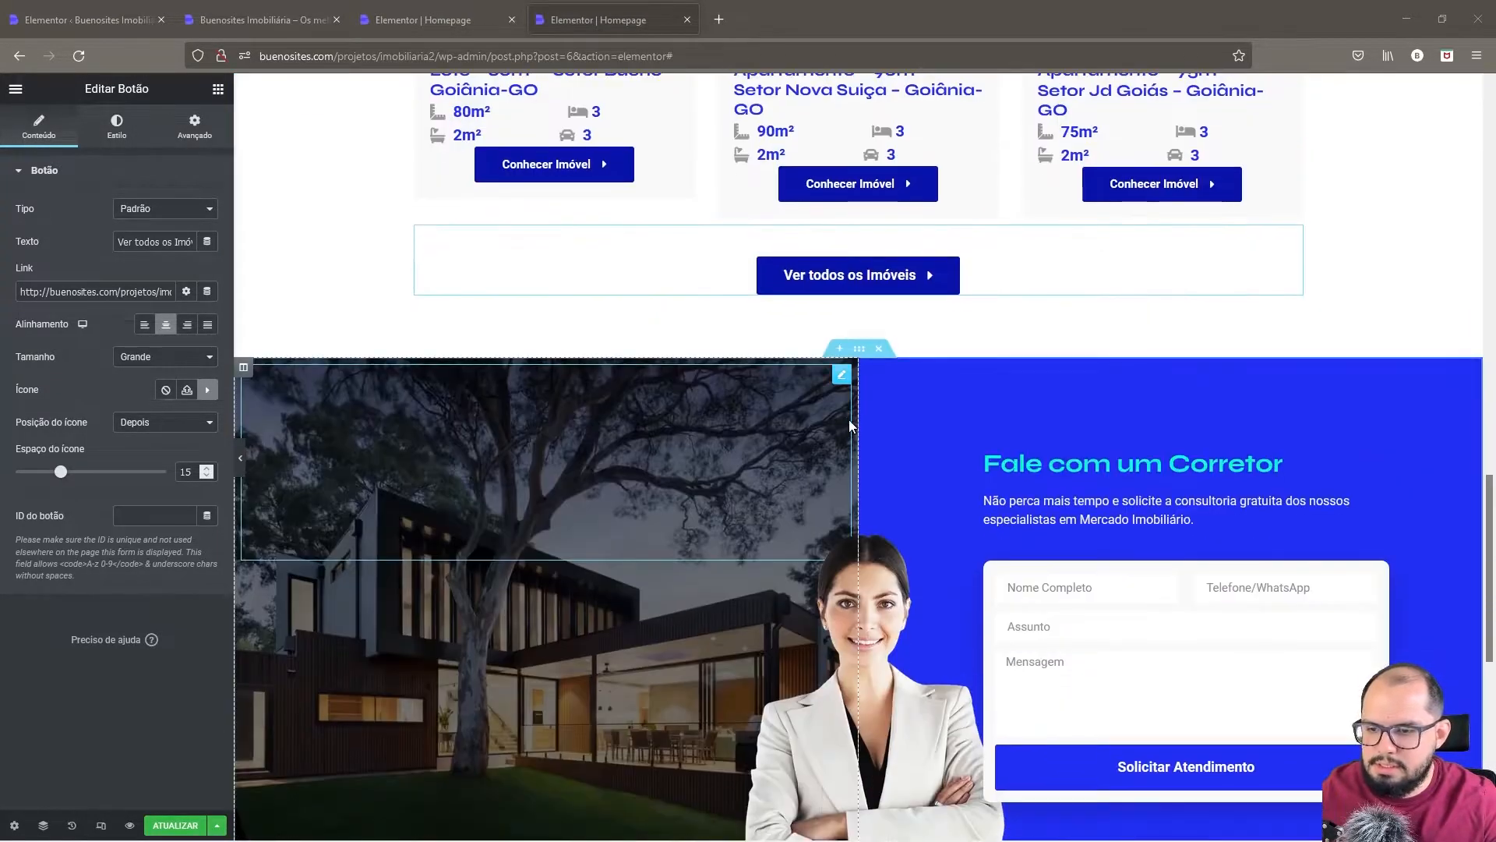
- Convert the Fale com um Corretor section to a container and delete the original section
right_click(860, 351)
left_click(913, 364)
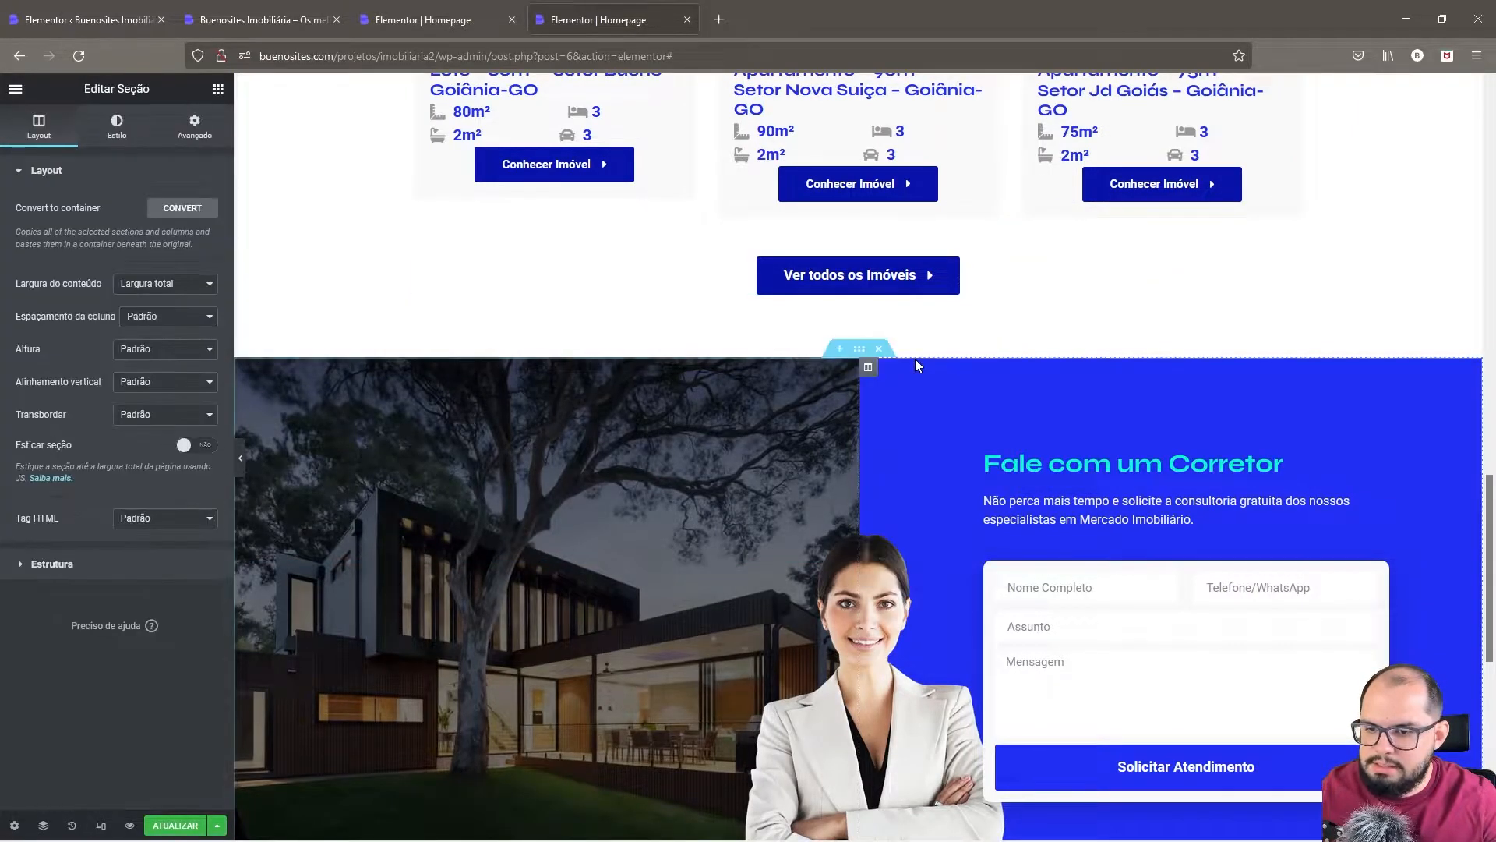
left_click(182, 208)
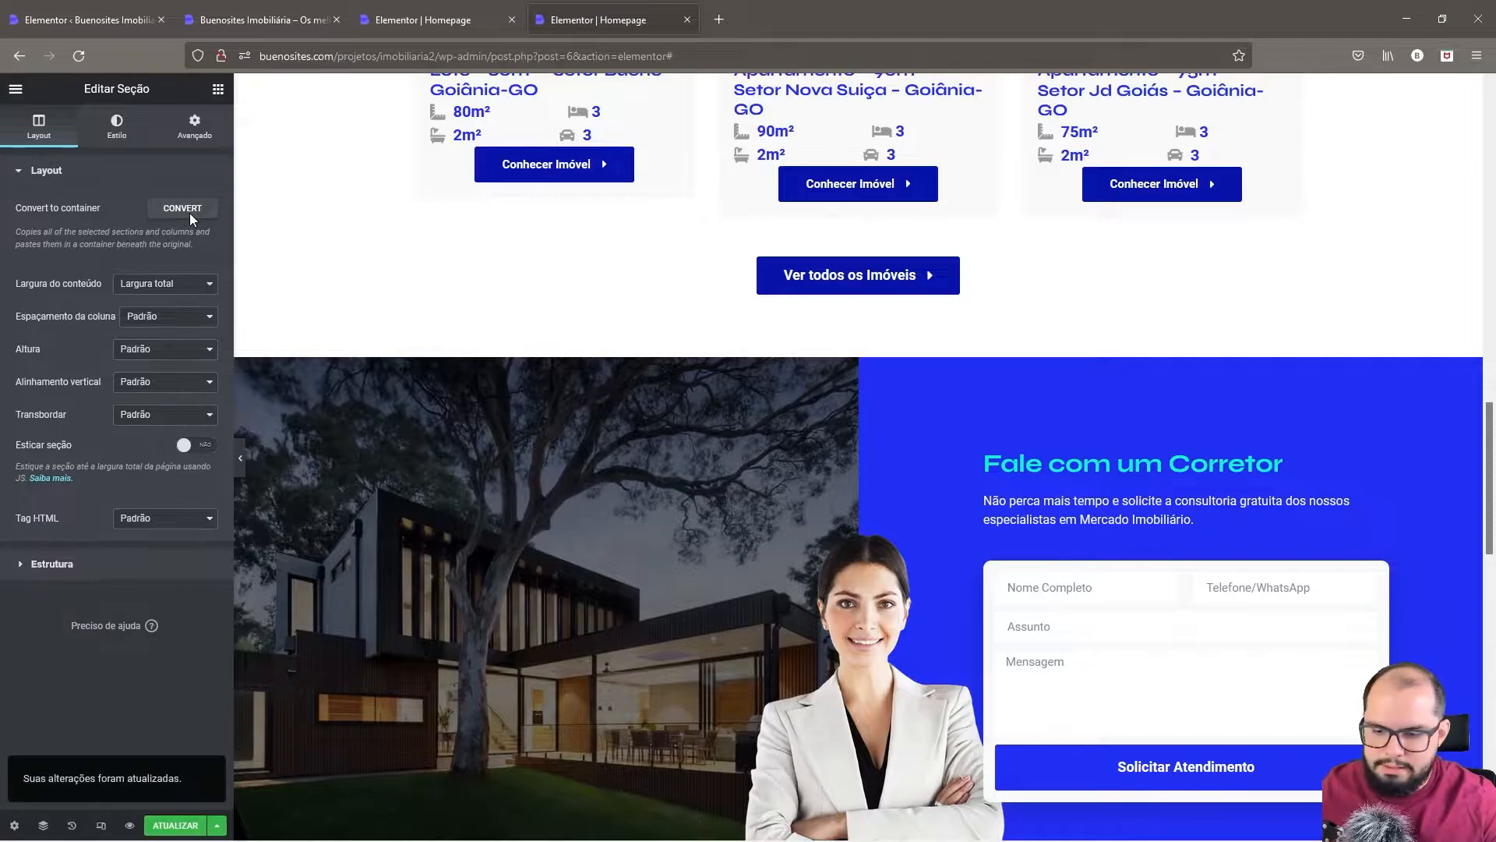
scroll(952, 445, "down", 5)
scroll(952, 445, "down", 4)
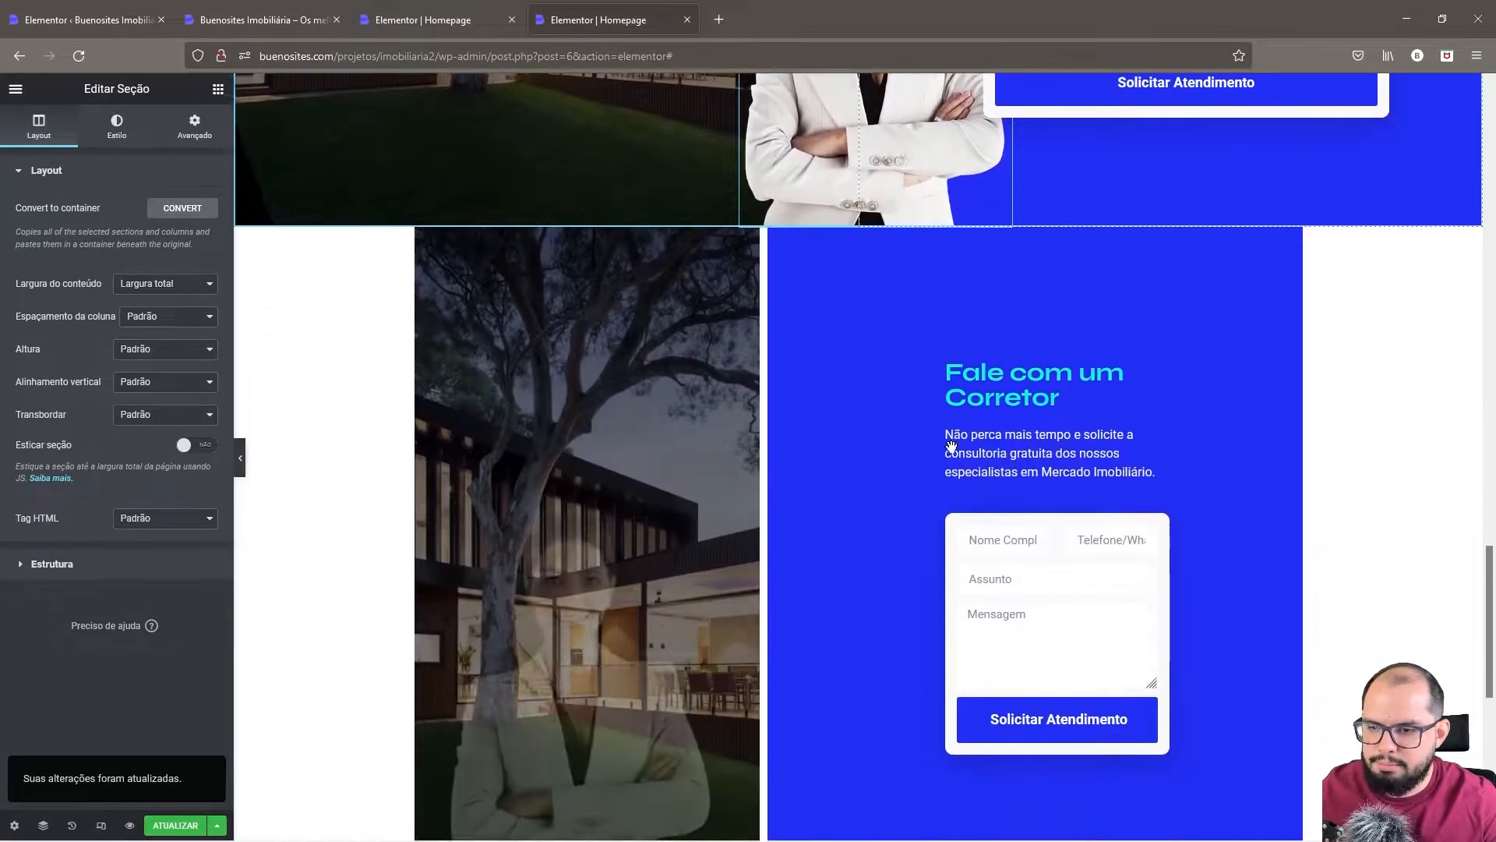
scroll(1095, 440, "up", 8)
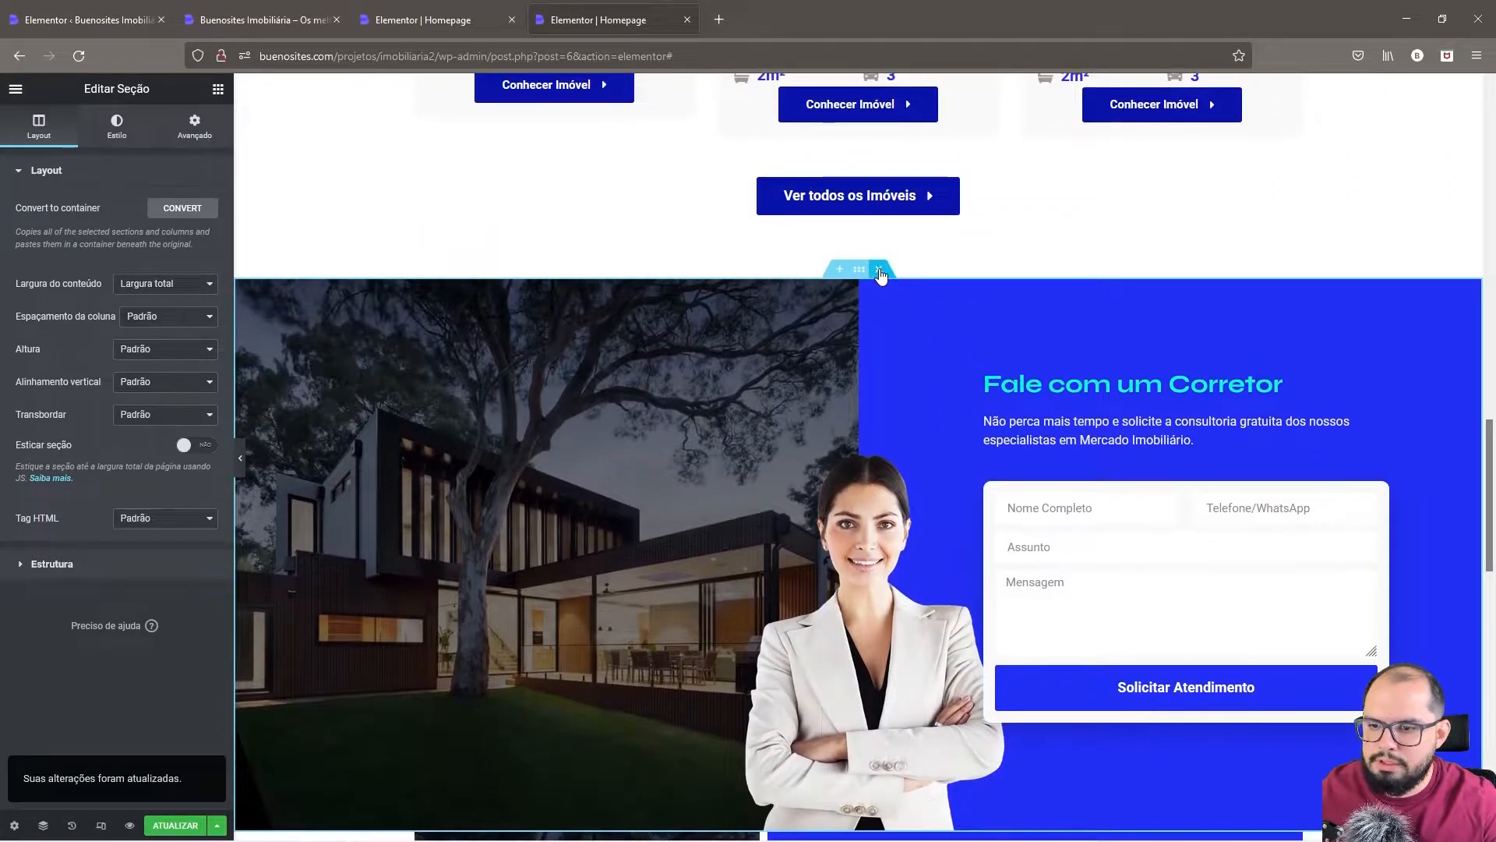
left_click(879, 270)
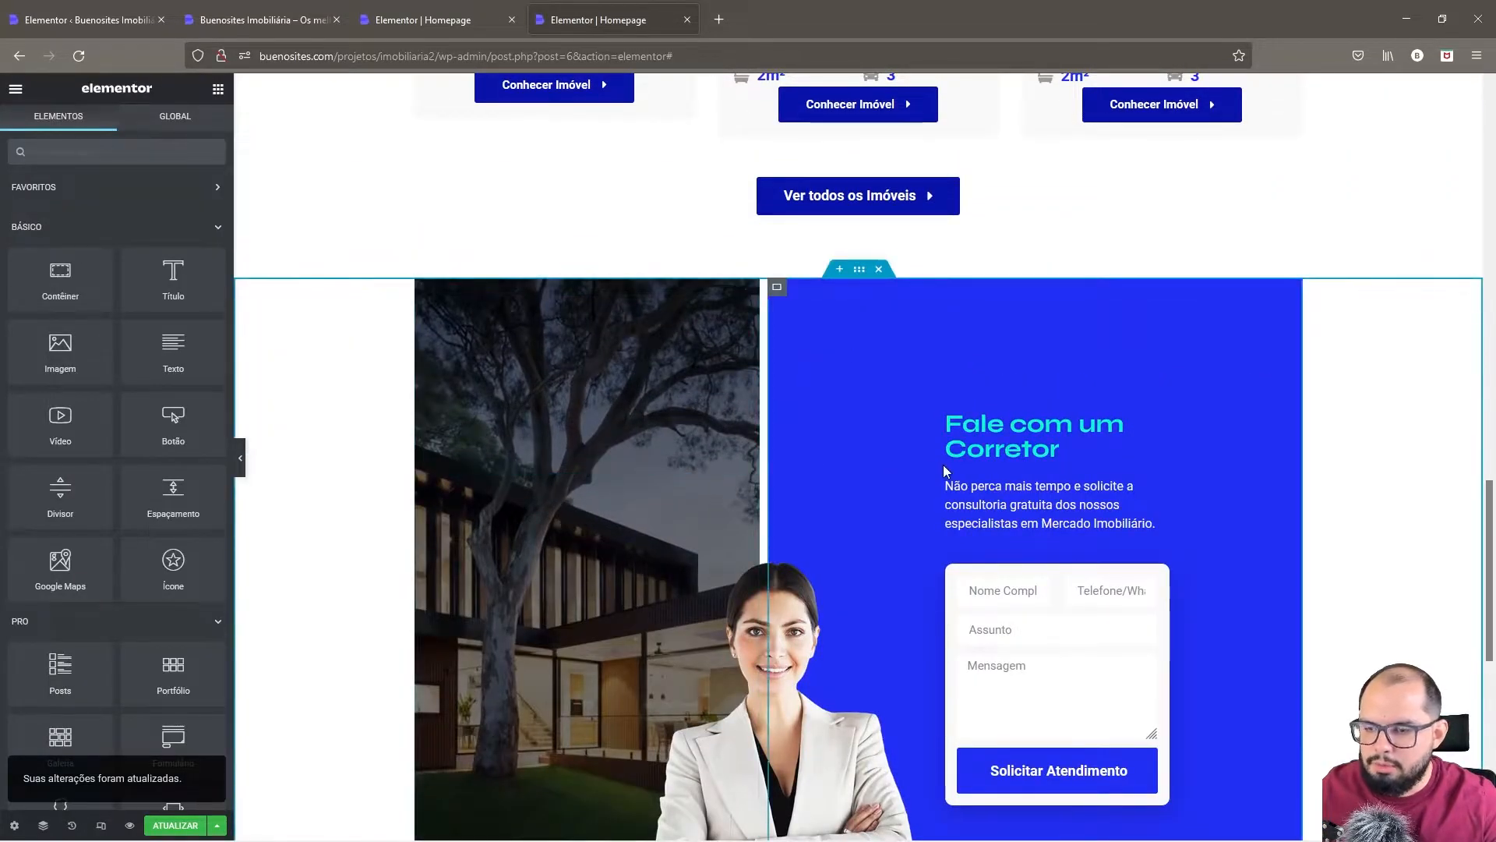
- Set the content width of the converted Fale com um Corretor container to Largura total
right_click(859, 270)
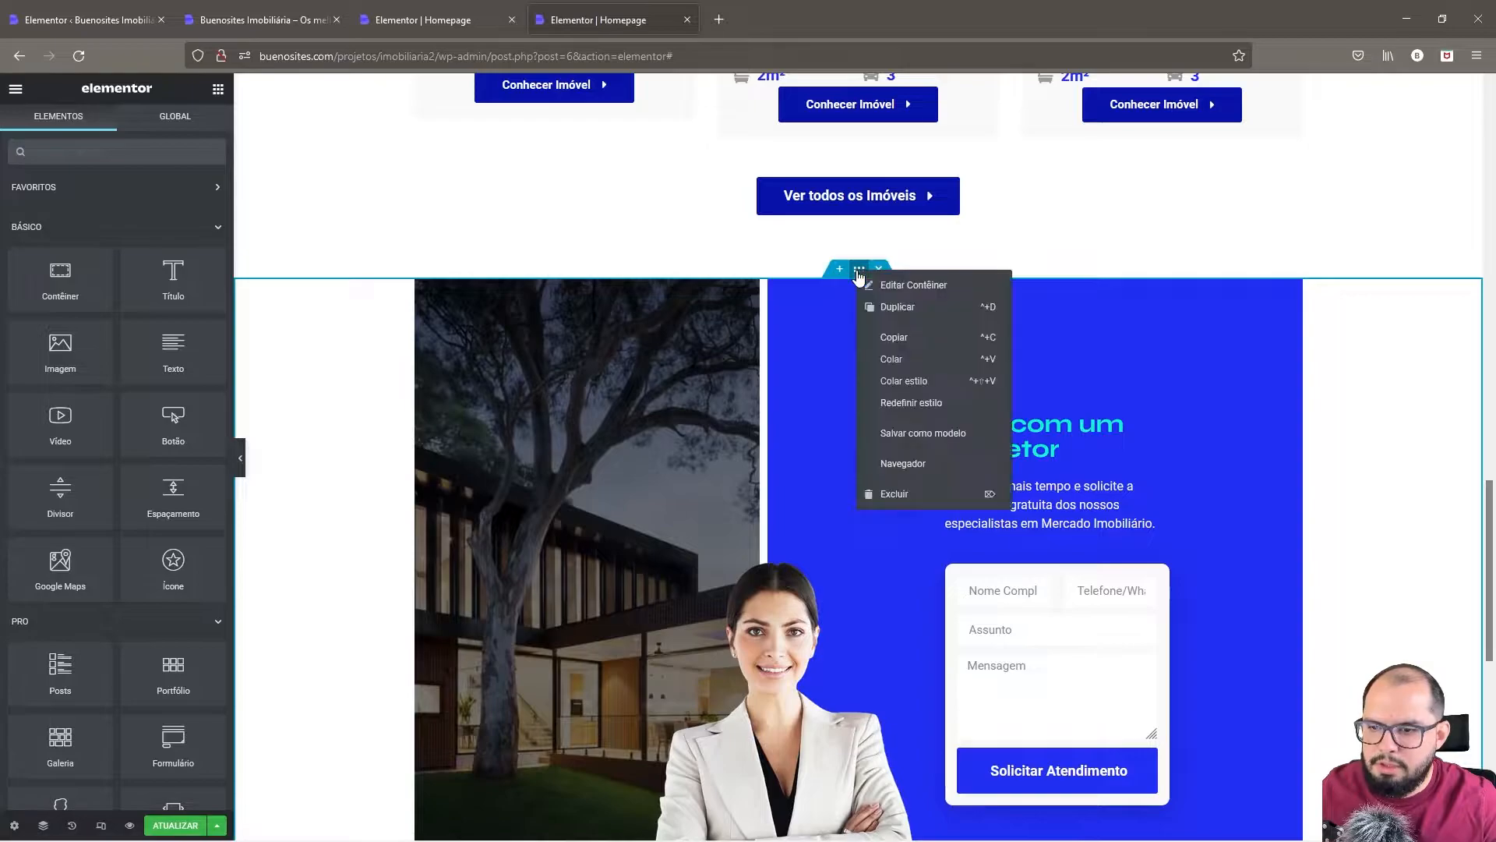
left_click(908, 287)
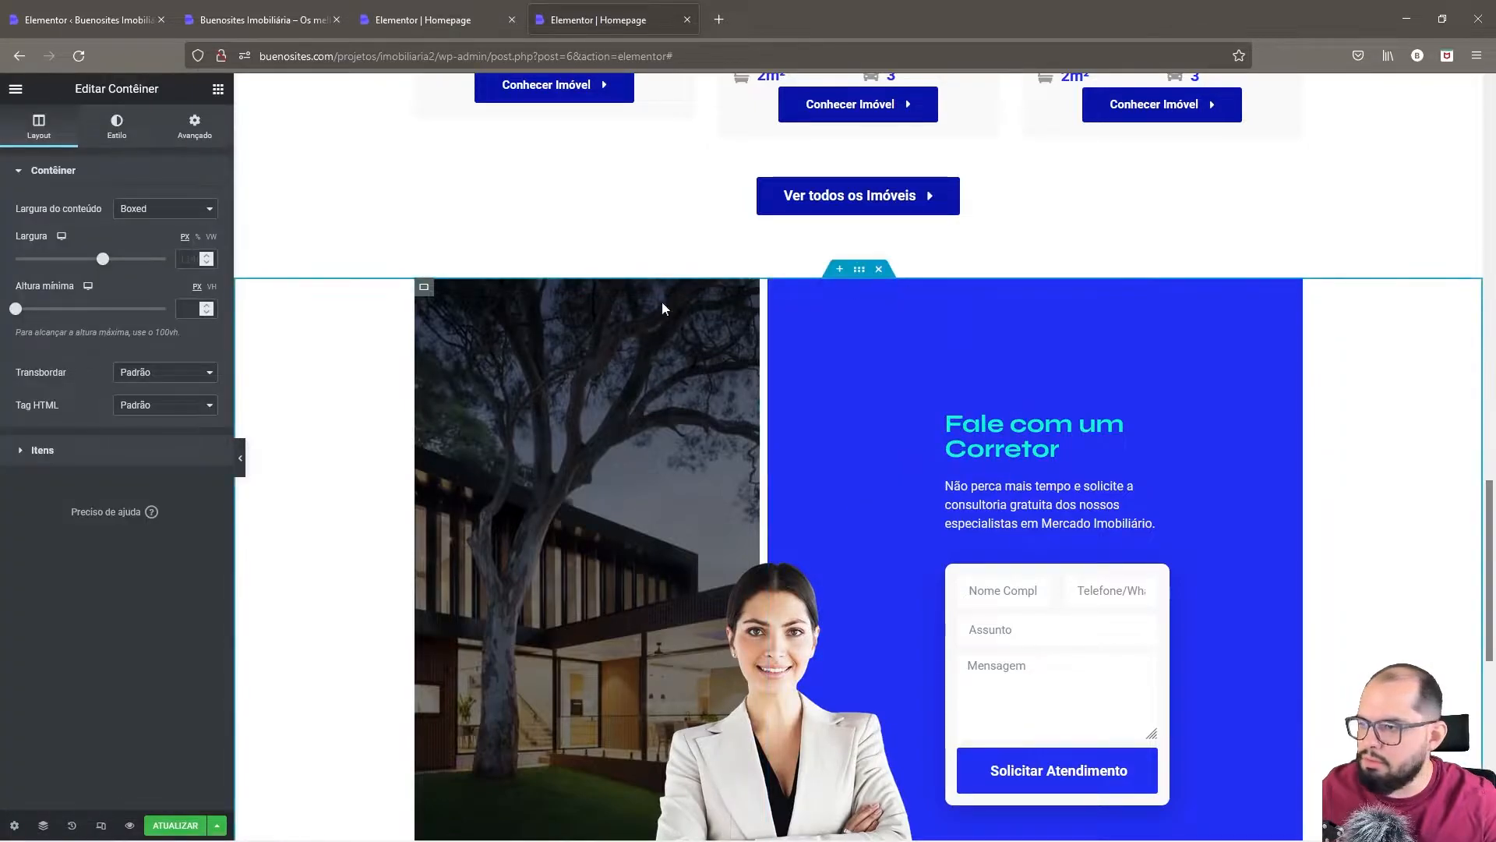
left_click(178, 215)
left_click(135, 253)
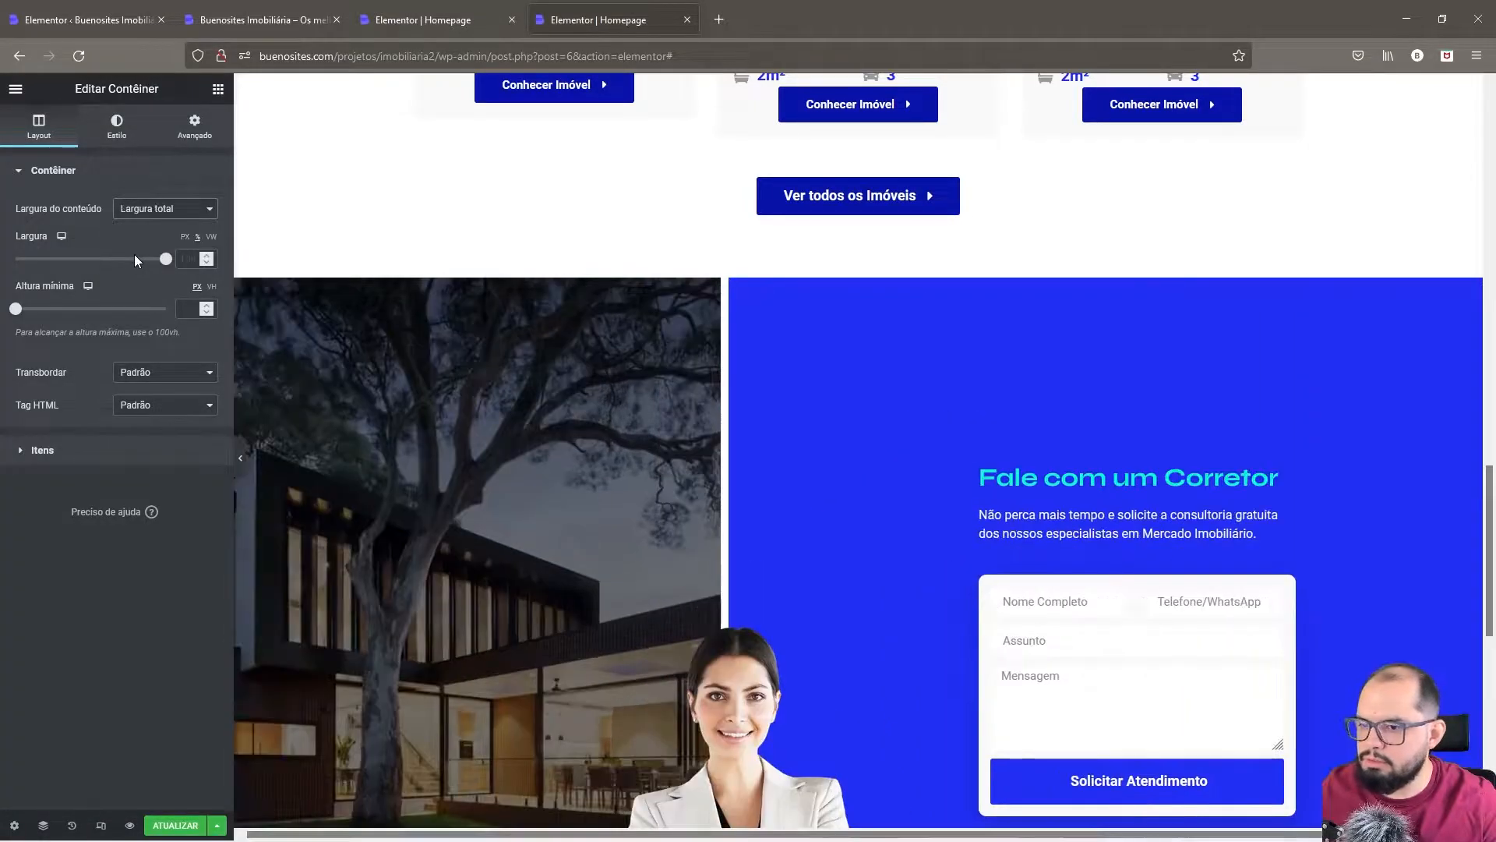
- Examine the converted container in the editor and with the panel hidden, checking its two halves and the gap between them
scroll(857, 345, "down", 4)
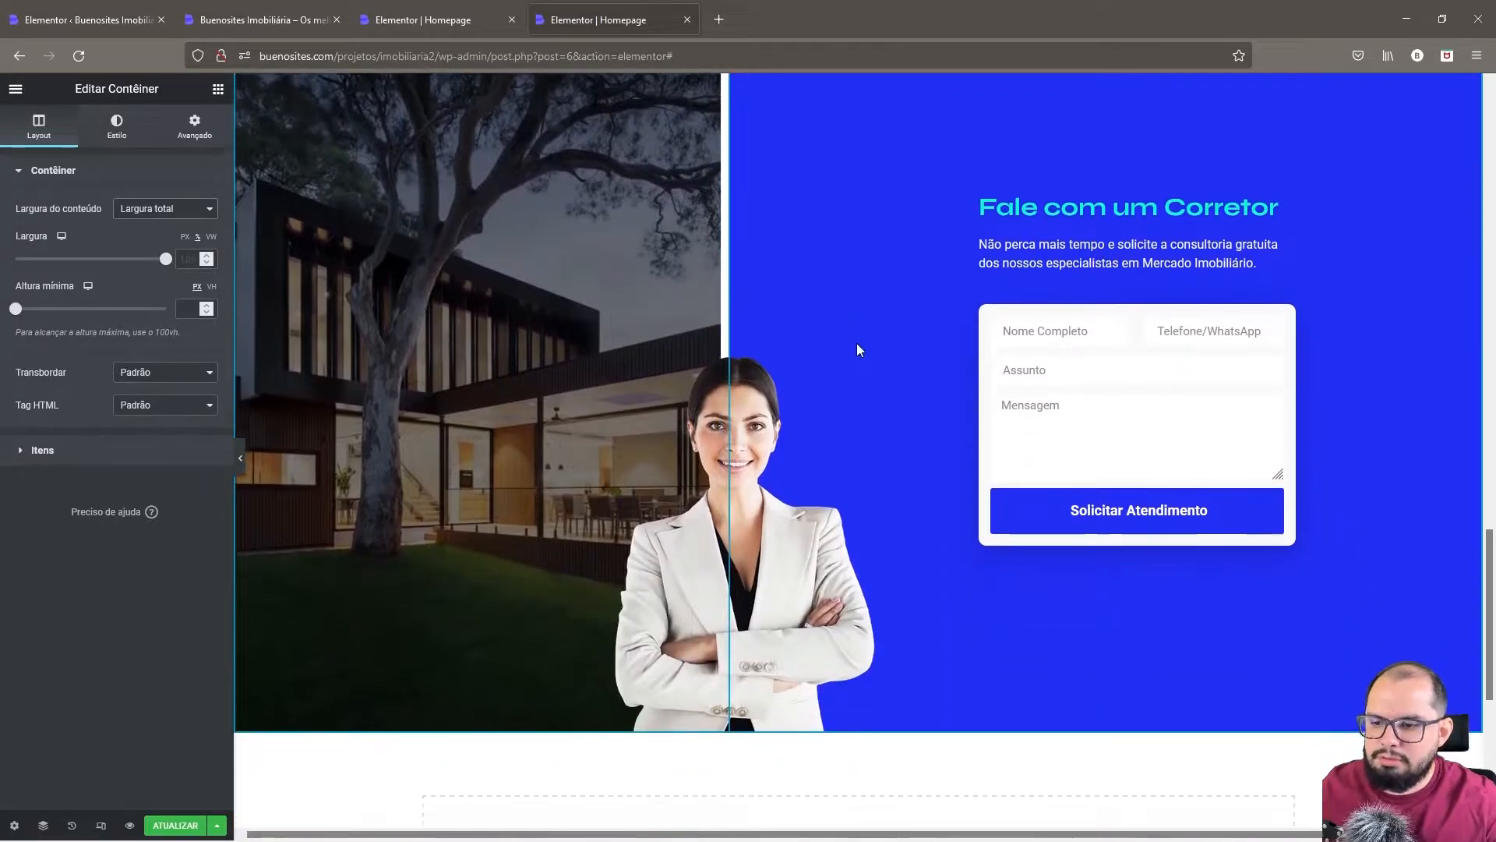
scroll(824, 432, "up", 3)
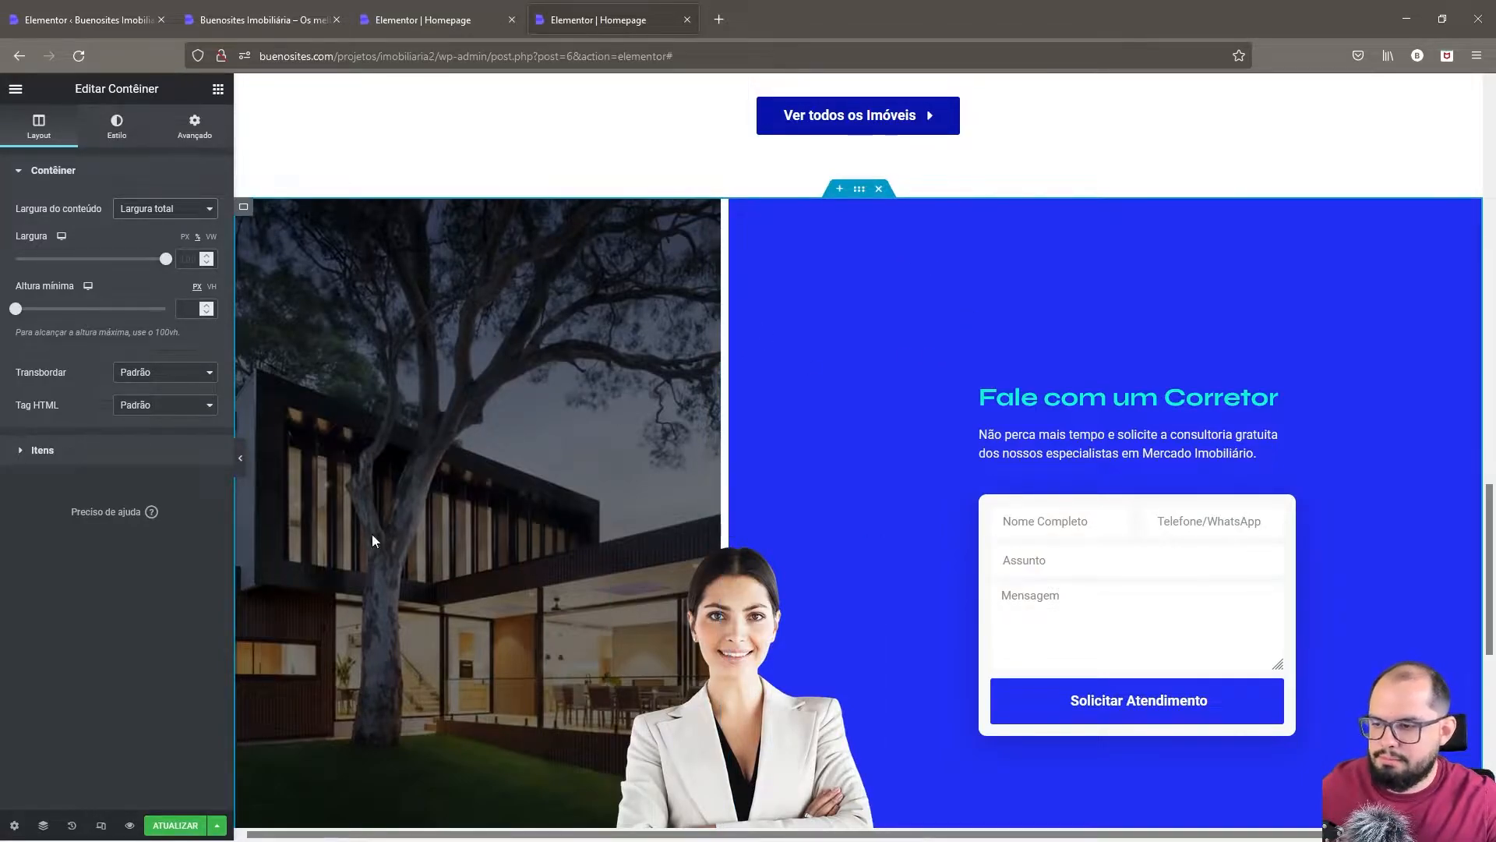
left_click(242, 459)
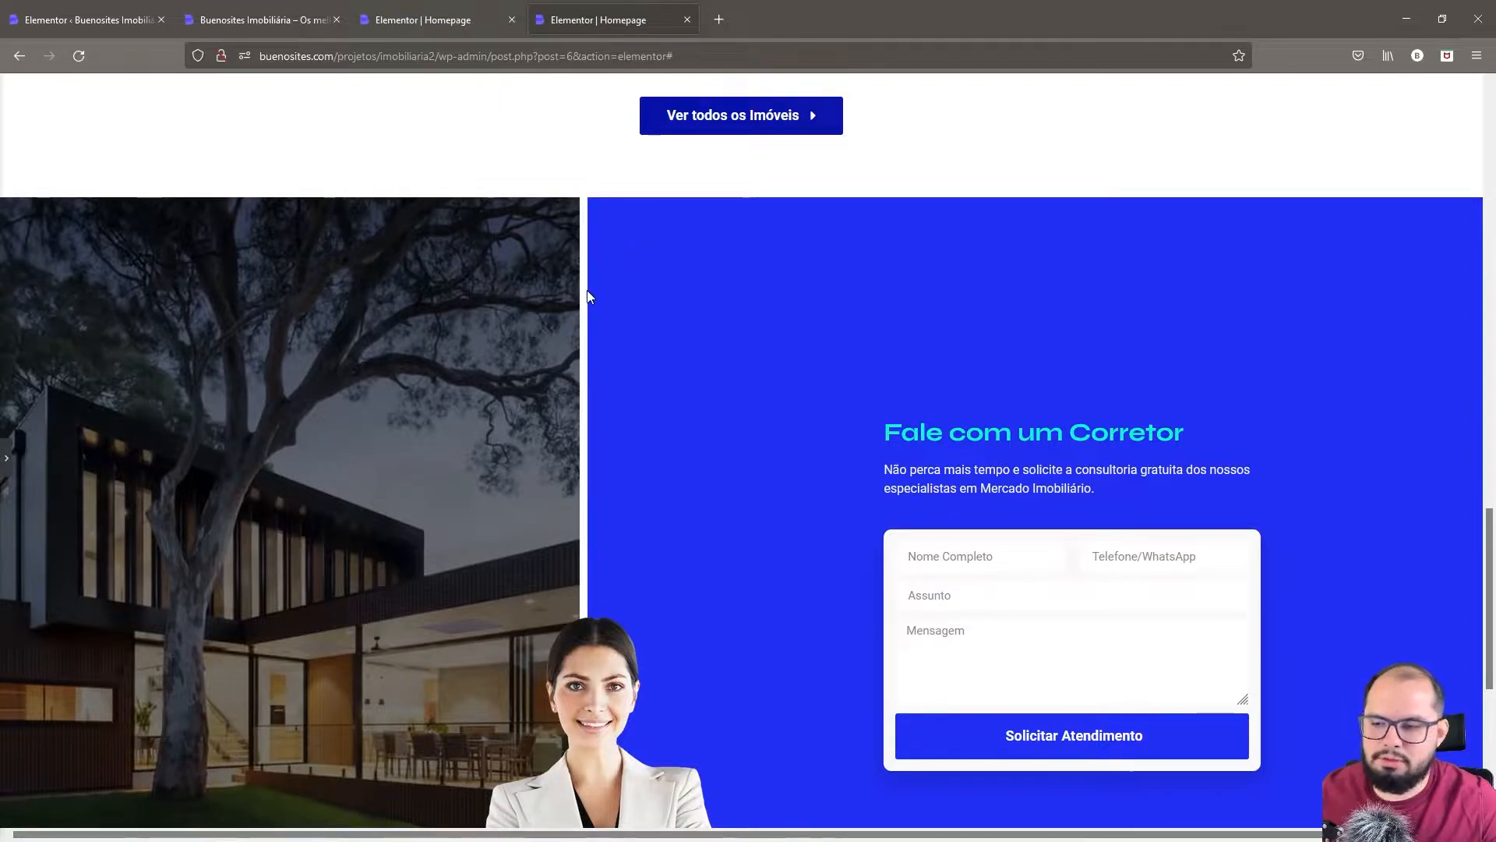
left_click(5, 466)
scroll(587, 516, "up", 2)
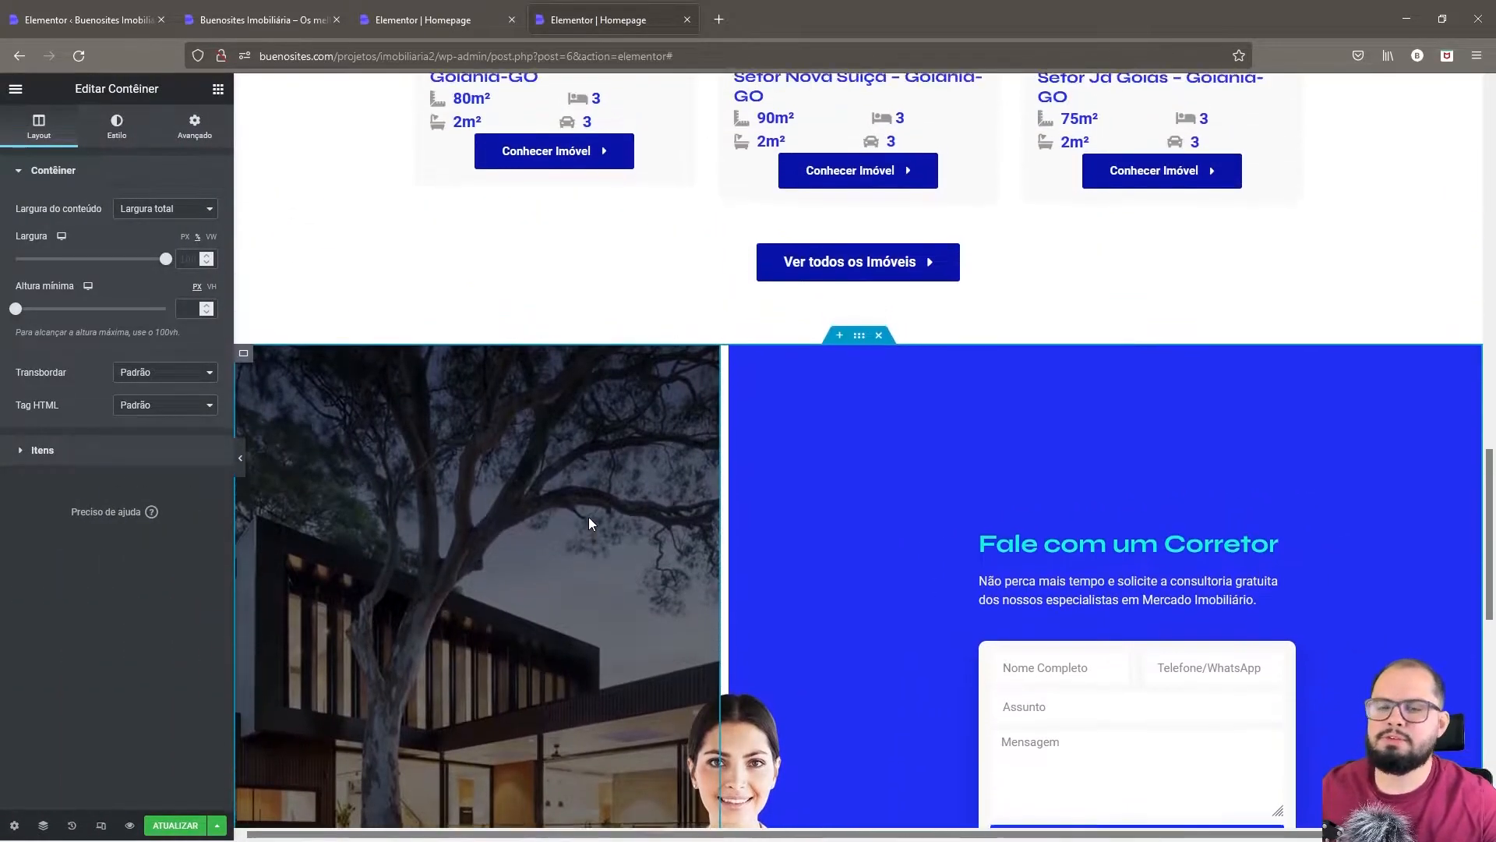
scroll(588, 517, "up", 3)
scroll(576, 545, "down", 2)
scroll(576, 545, "down", 2)
scroll(577, 545, "down", 1)
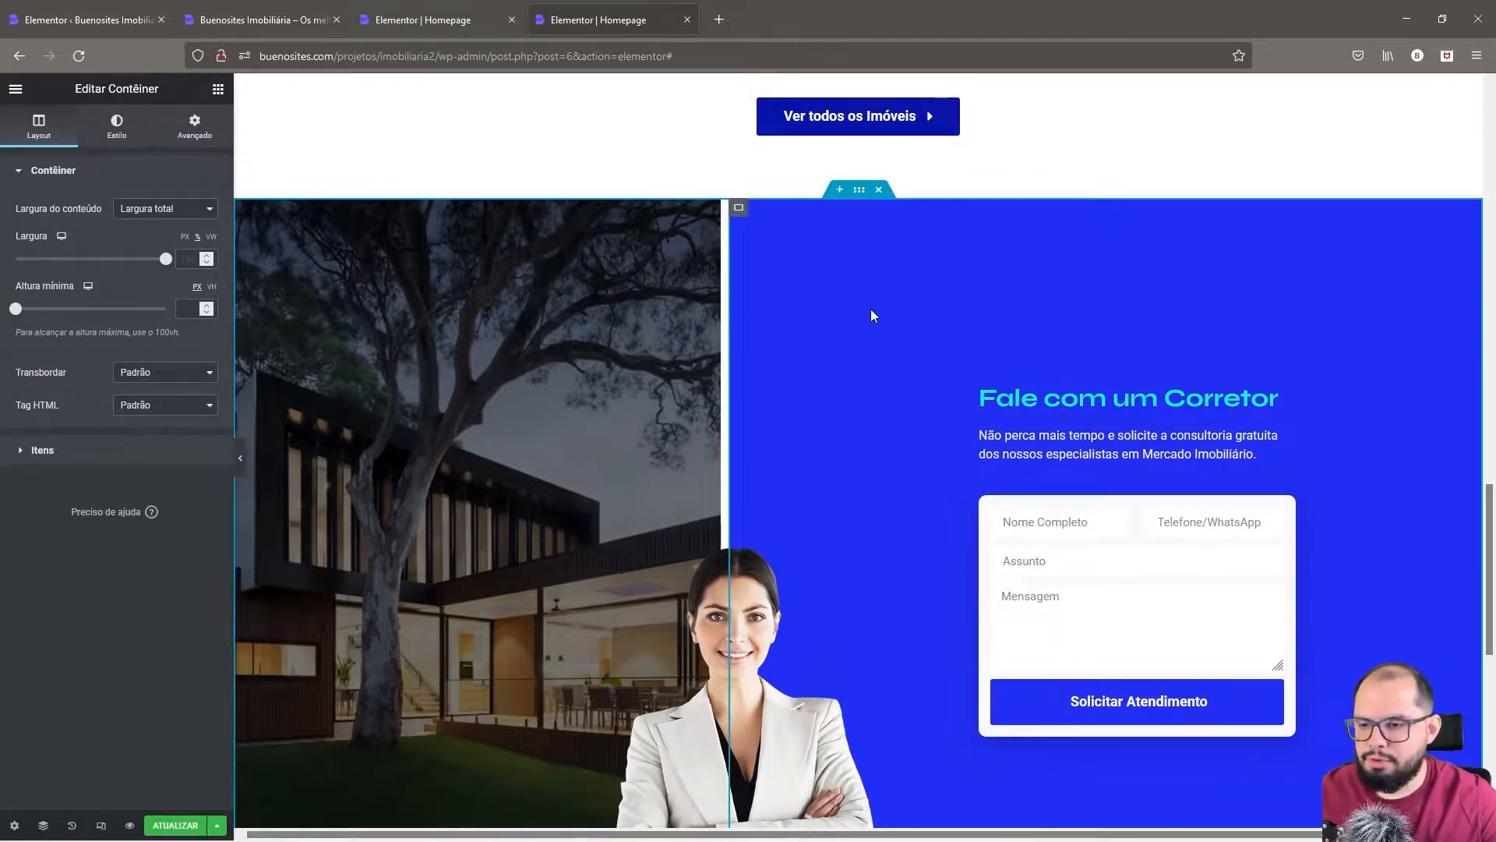
- Expand the Fale com um Corretor container in the Navegador and set the width of its inner container holding the form to 50%
right_click(863, 193)
left_click(898, 375)
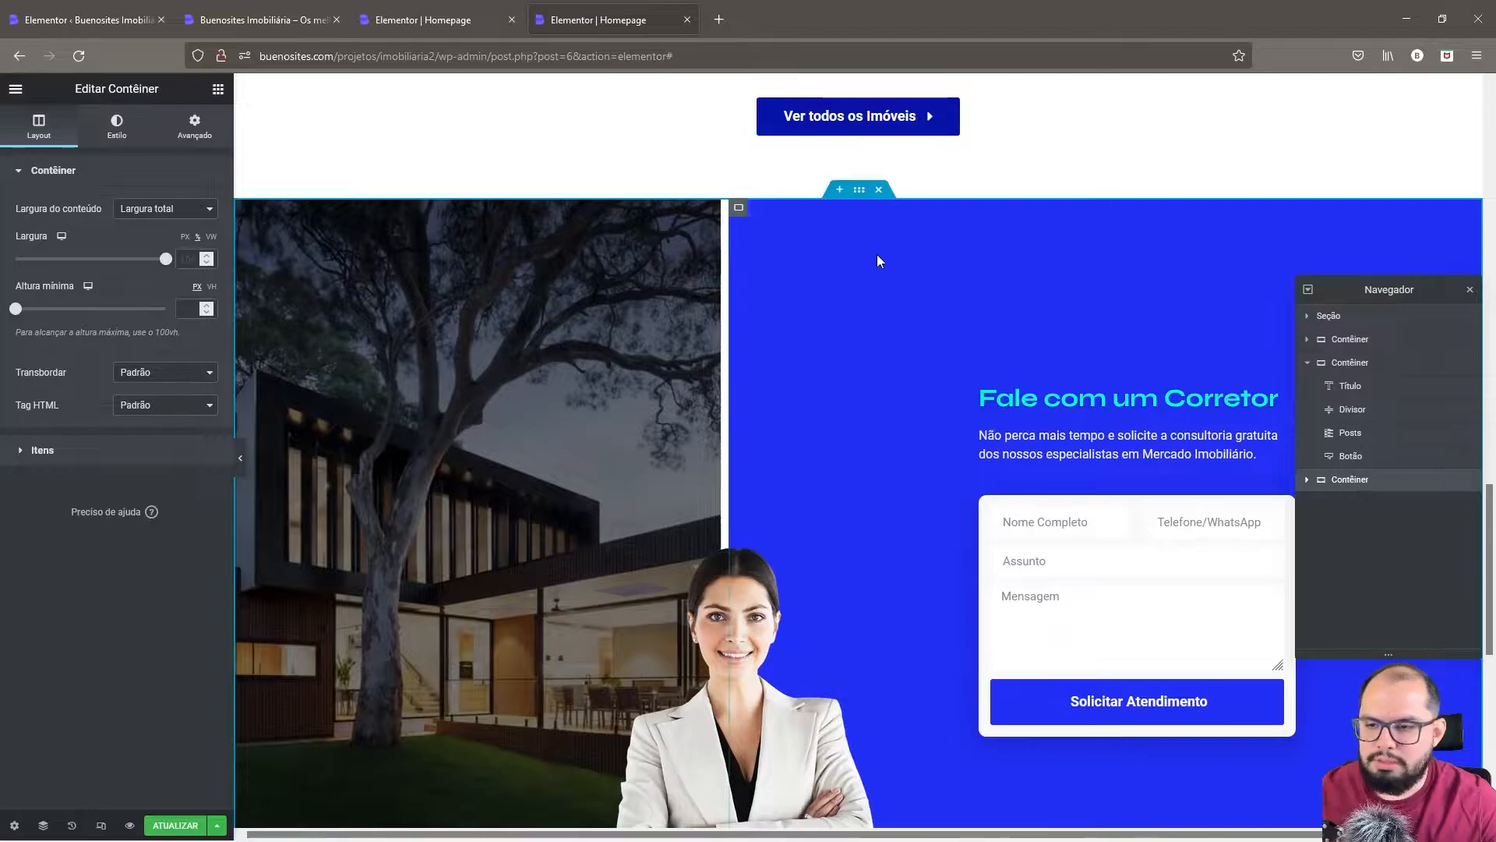
left_click(1308, 479)
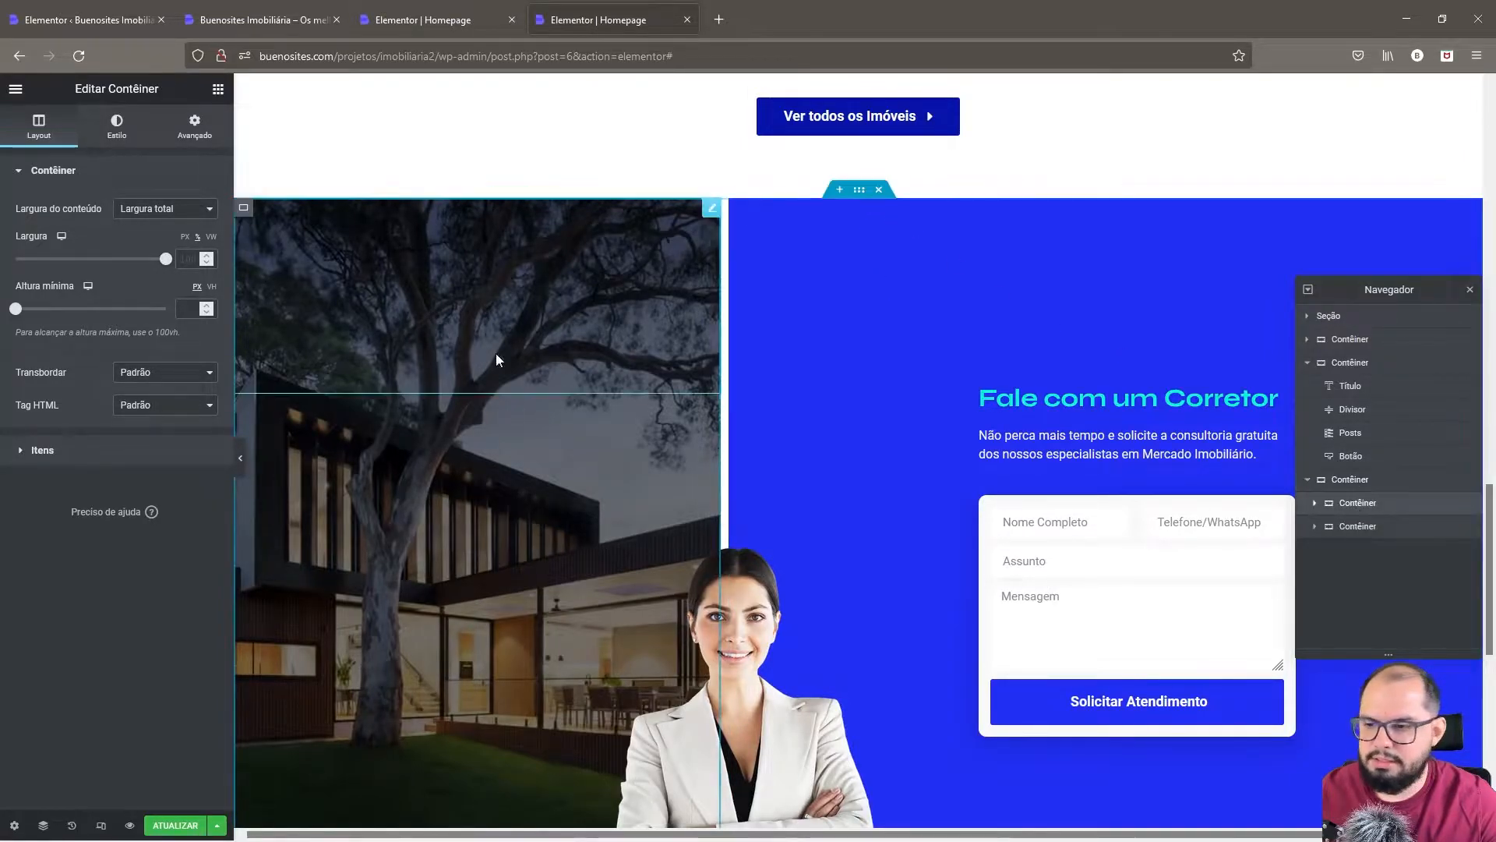
left_click(1356, 526)
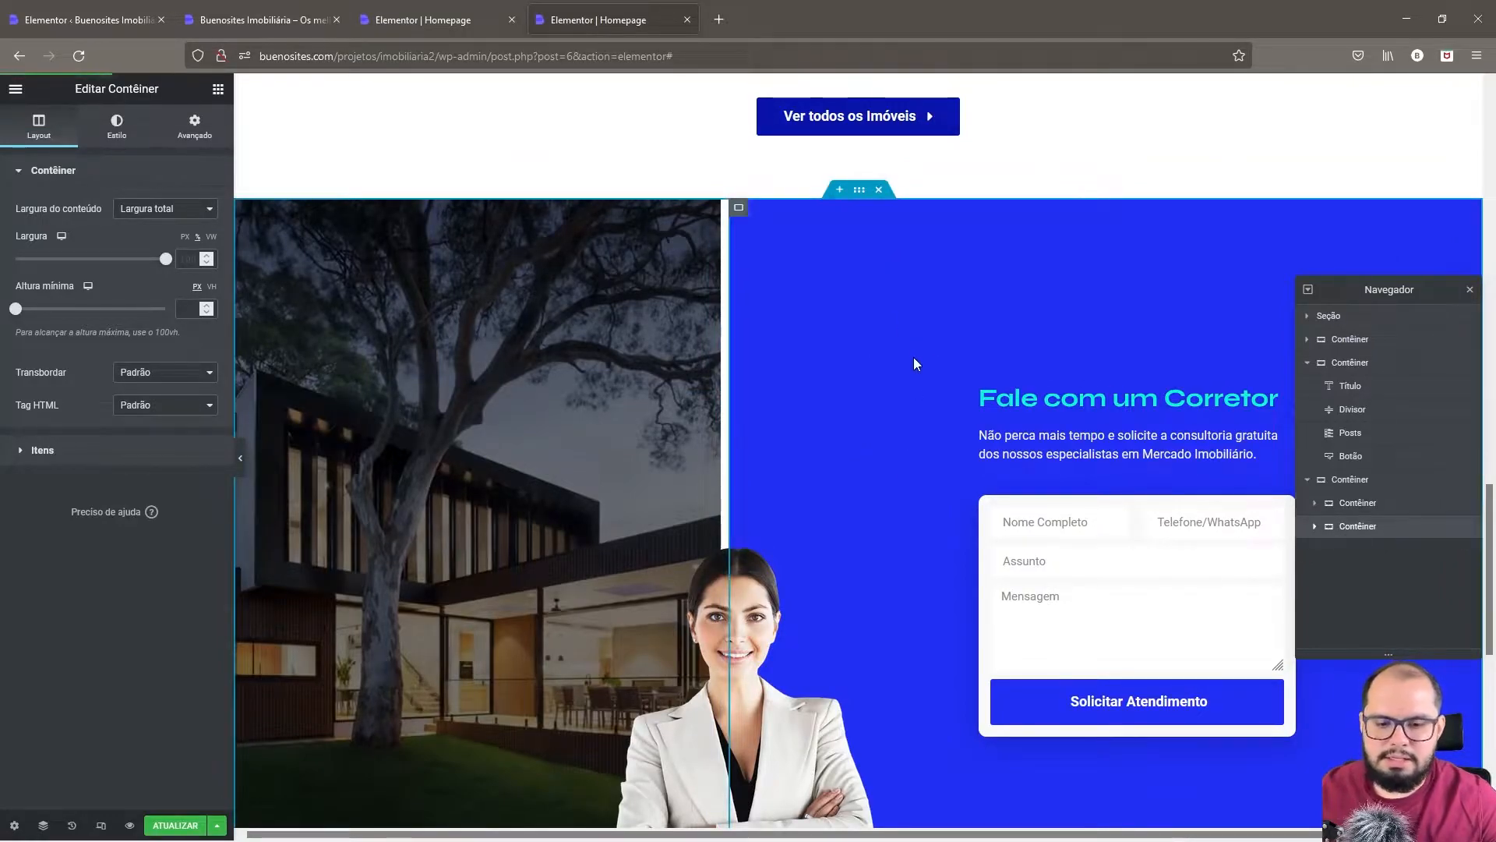
left_click(1315, 526)
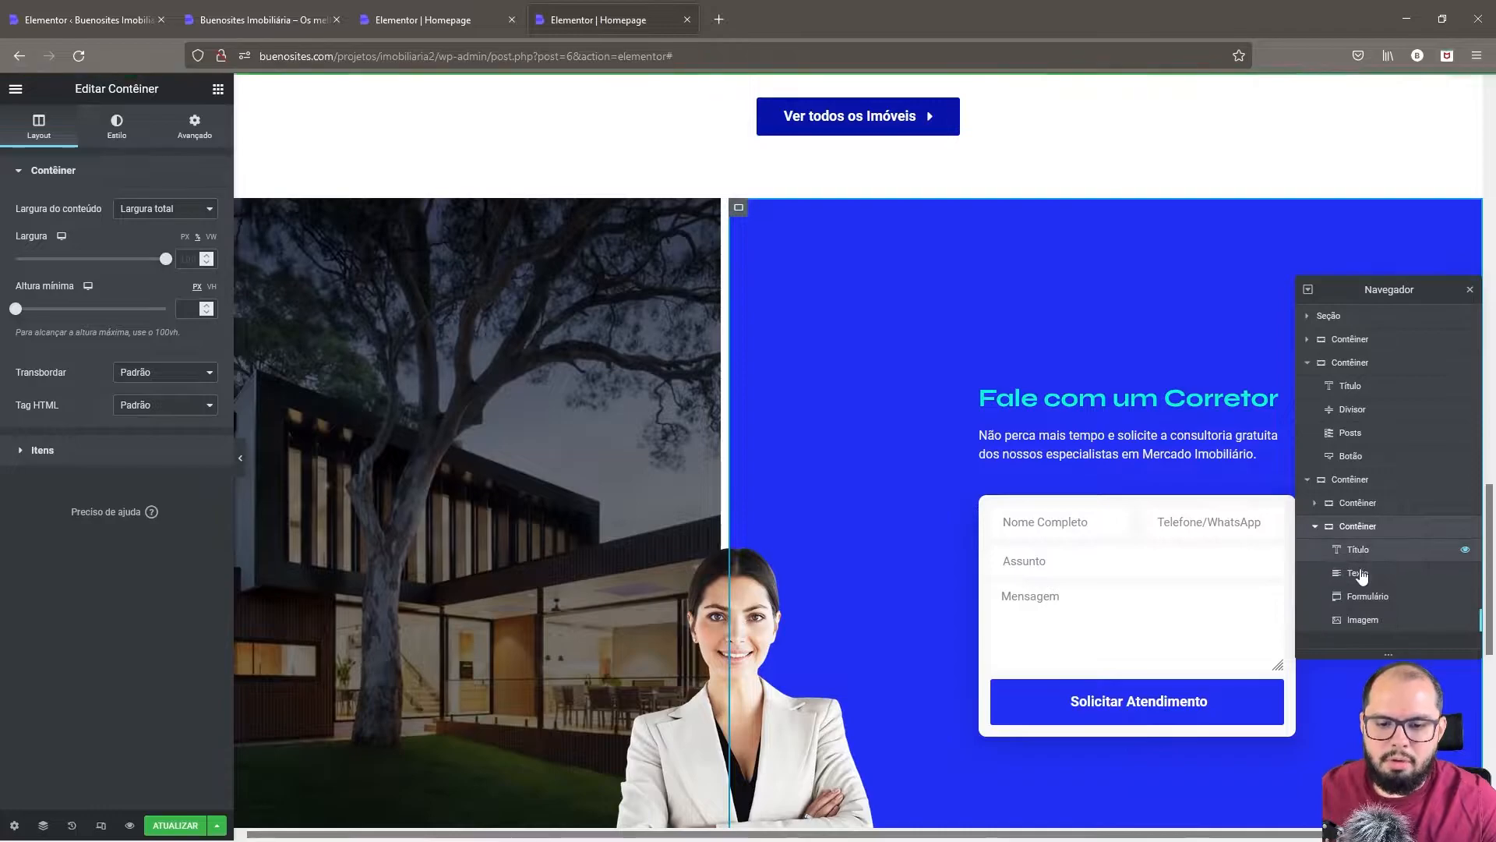
left_click(1316, 528)
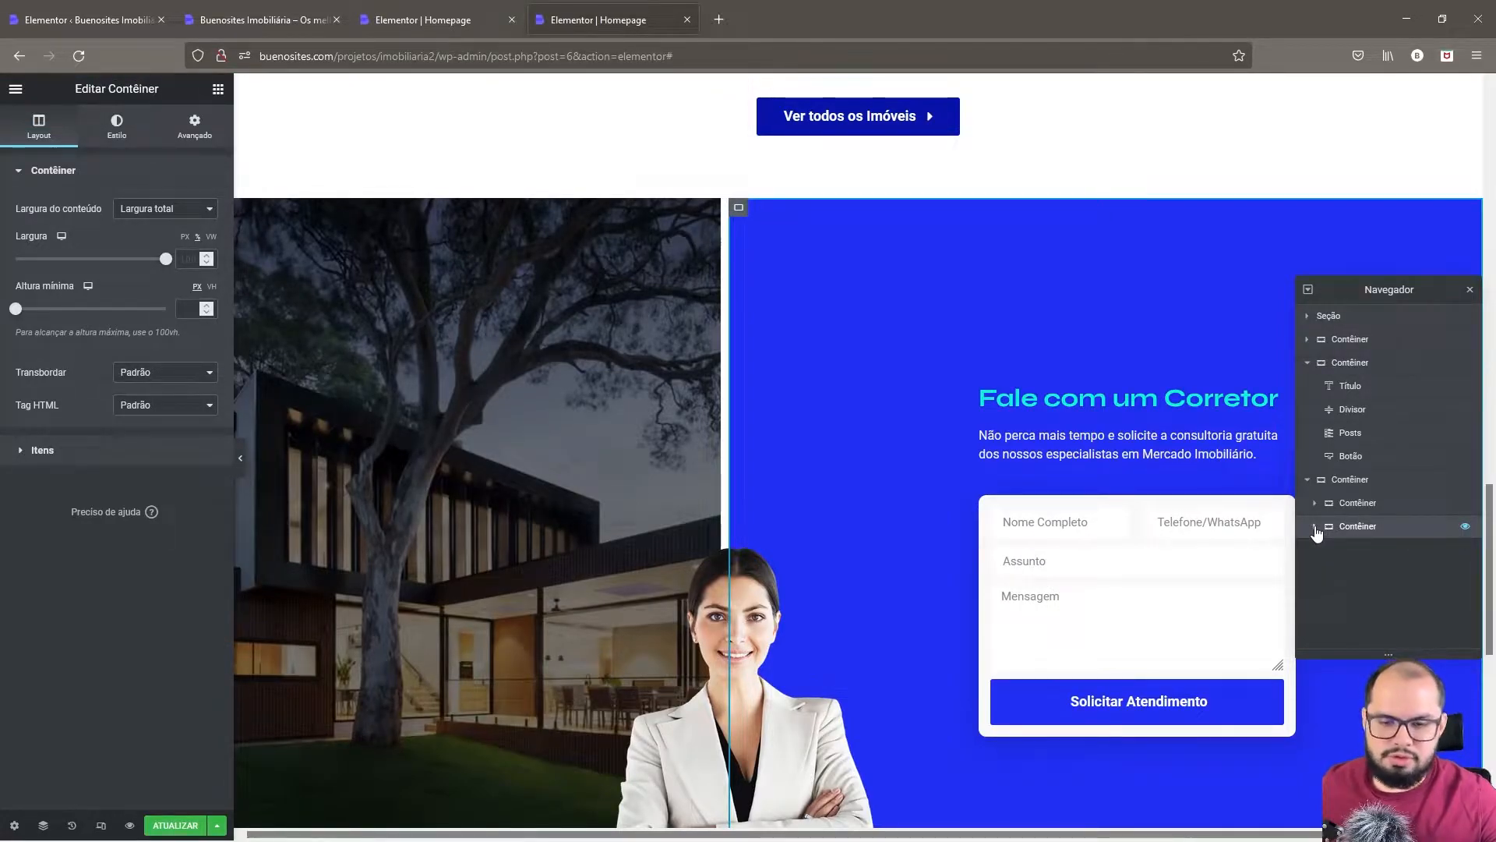
right_click(1370, 528)
left_click(1360, 536)
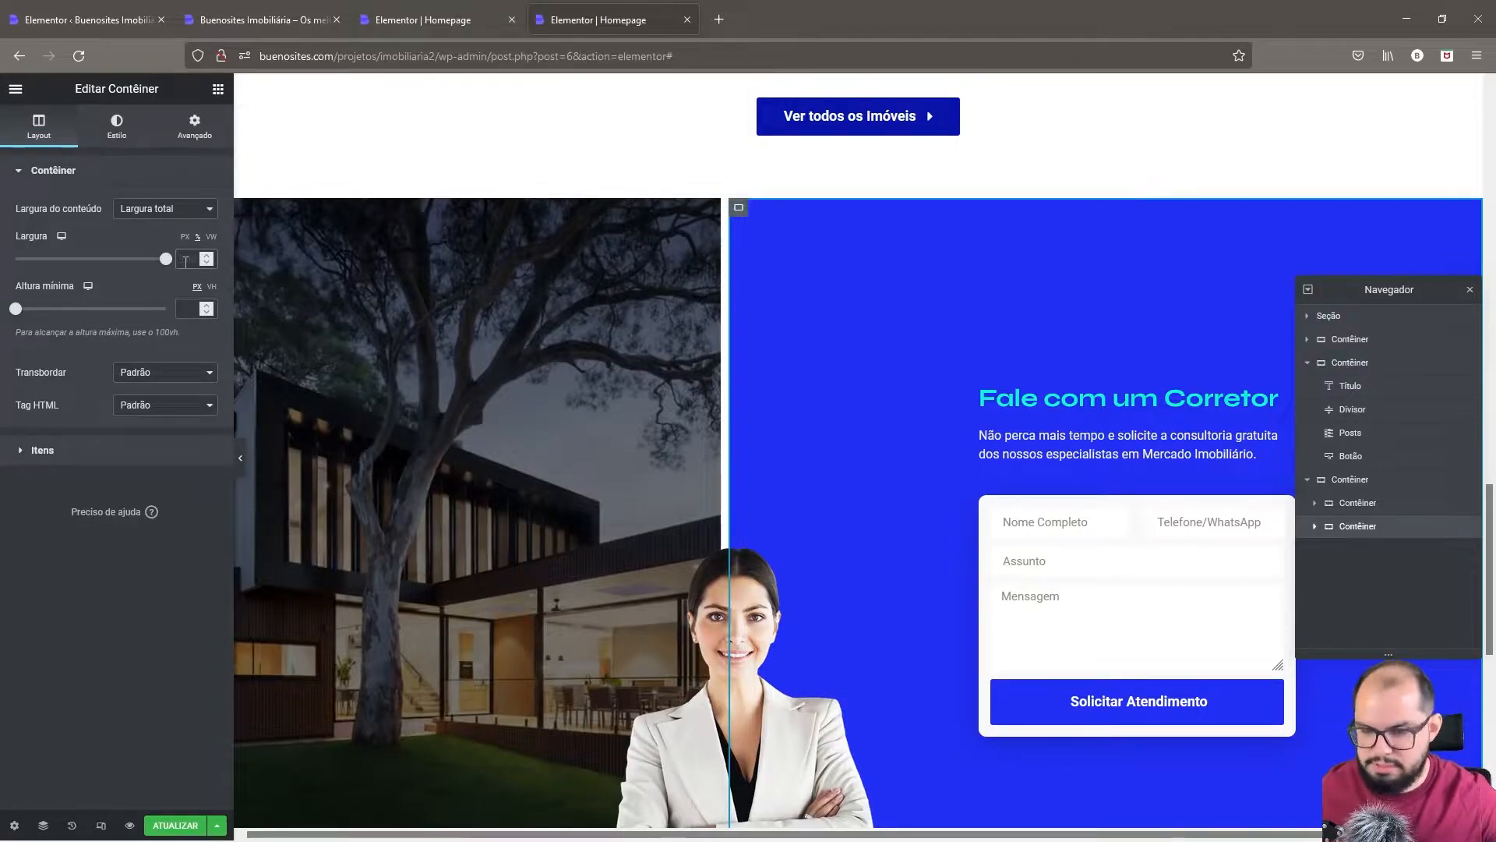
type("50")
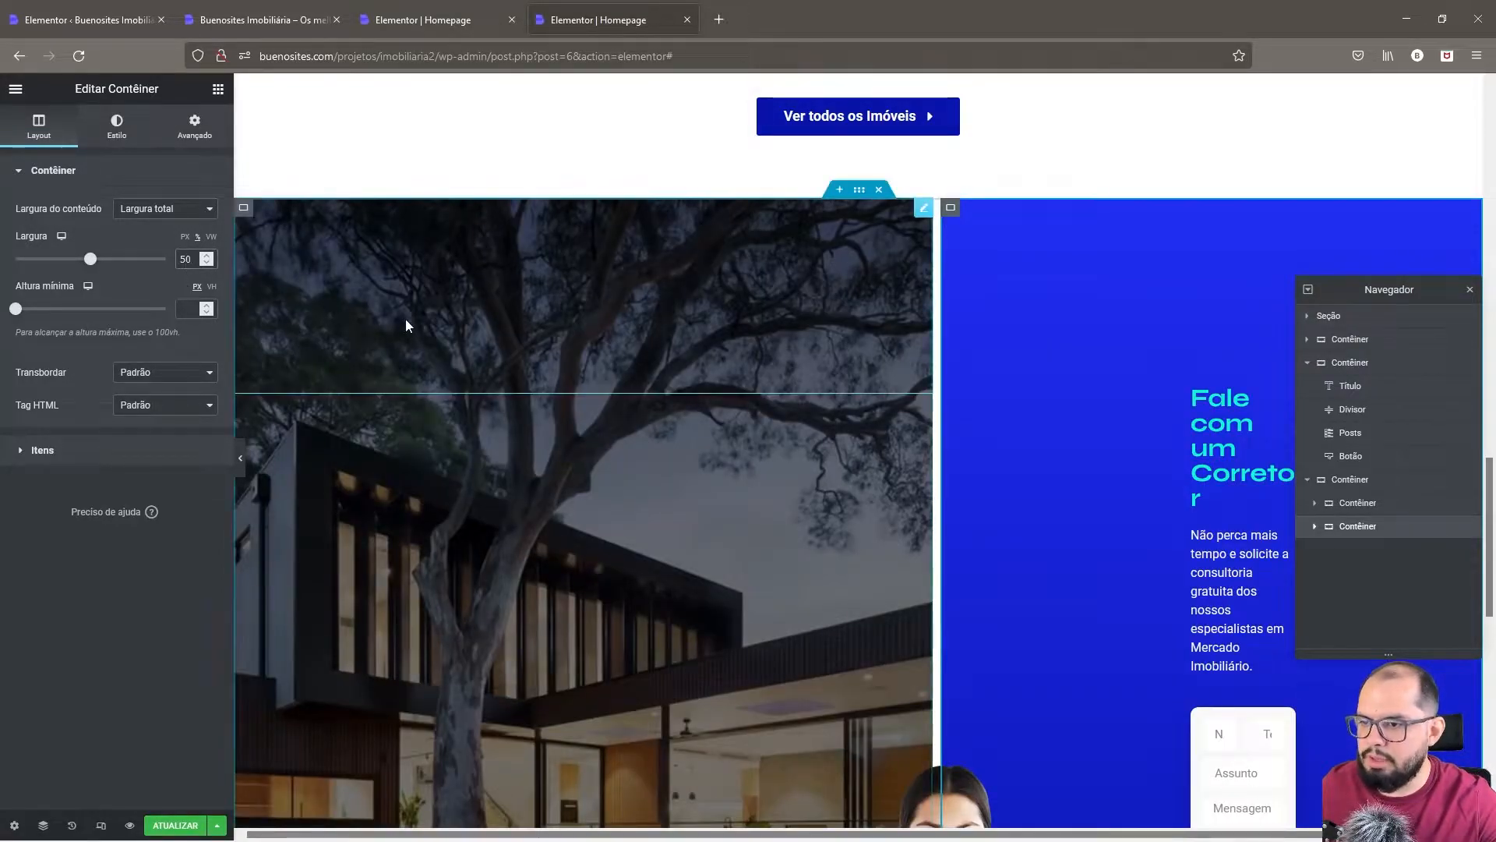
- Set the form container's Direção to column, center both Alinhar itens and Justificar conteúdo, and close the Navegador
left_click(80, 450)
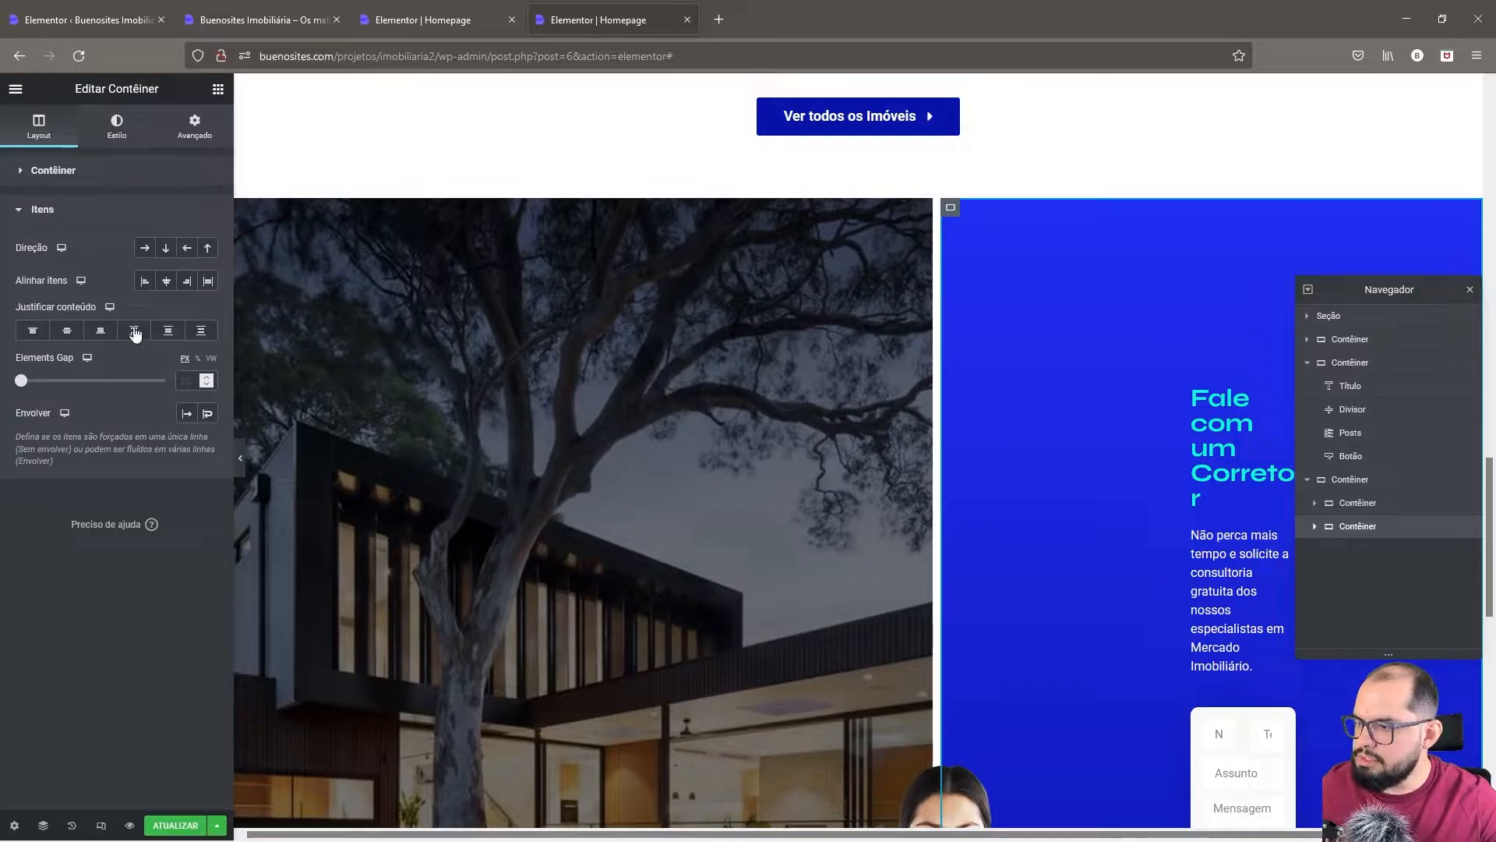
left_click(167, 250)
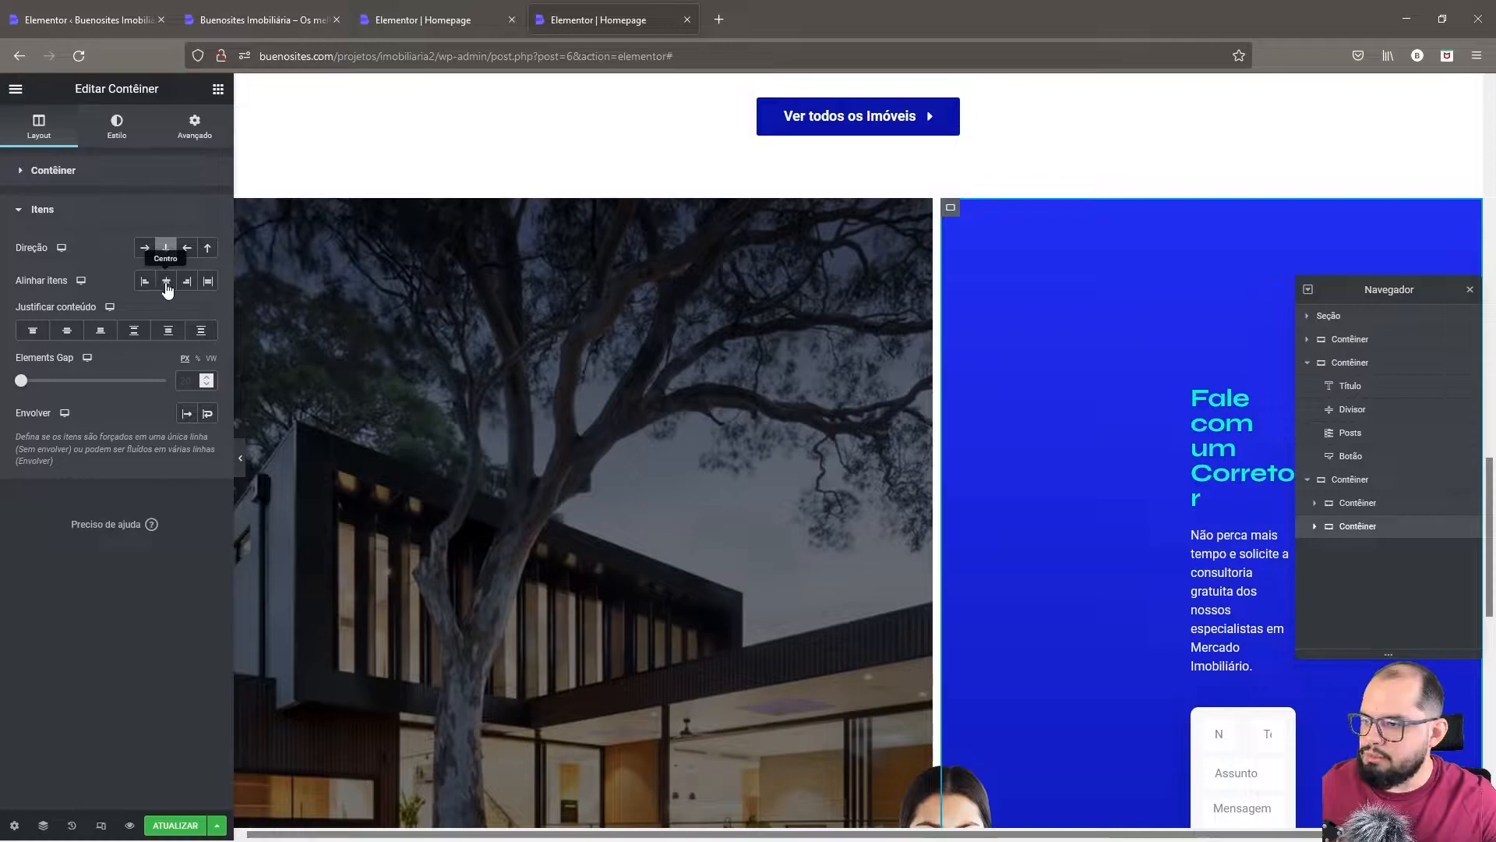
left_click(167, 286)
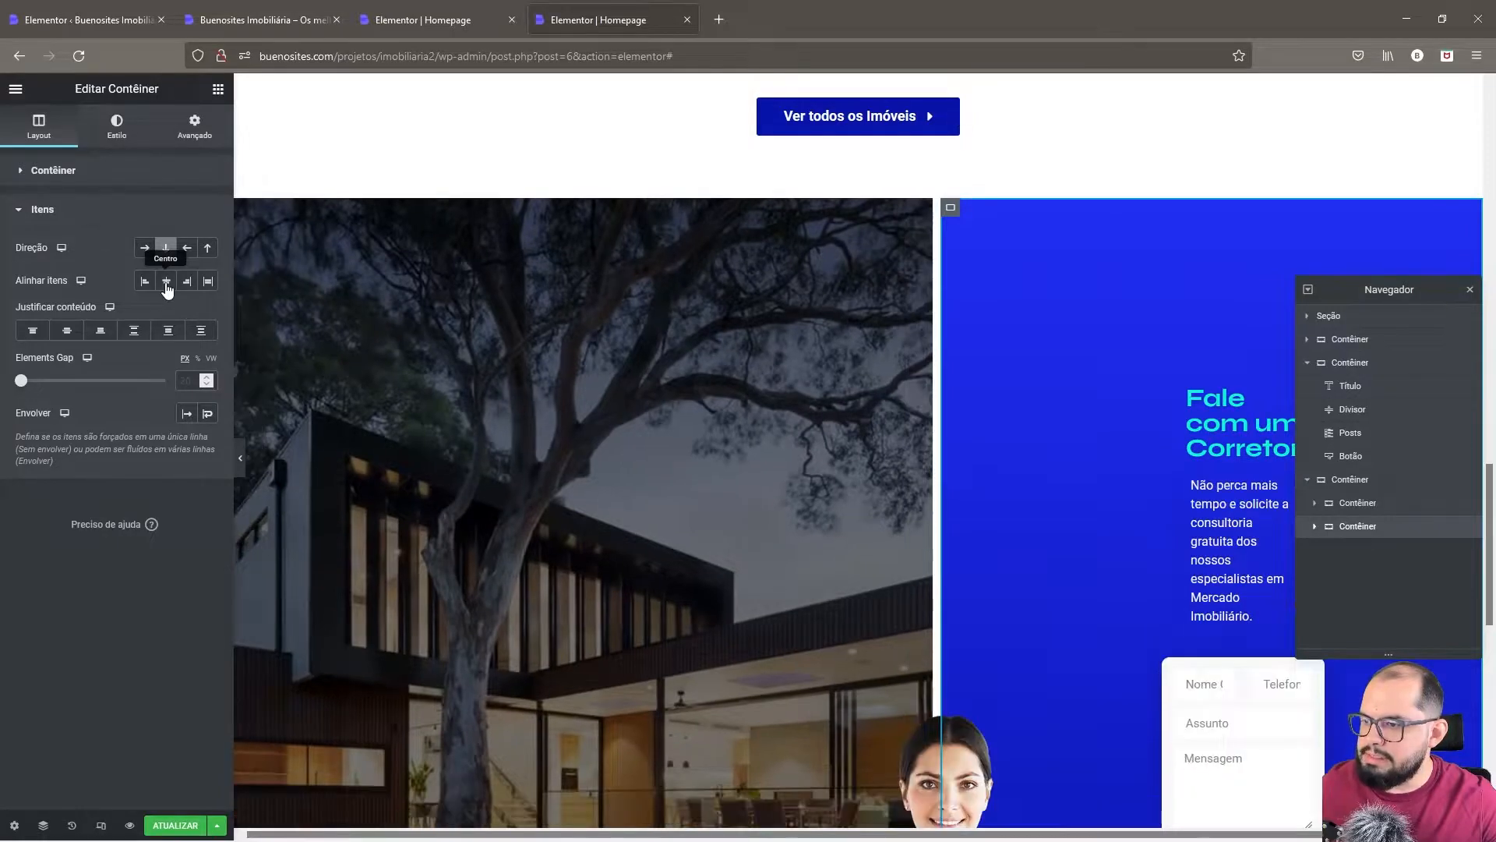
left_click(67, 331)
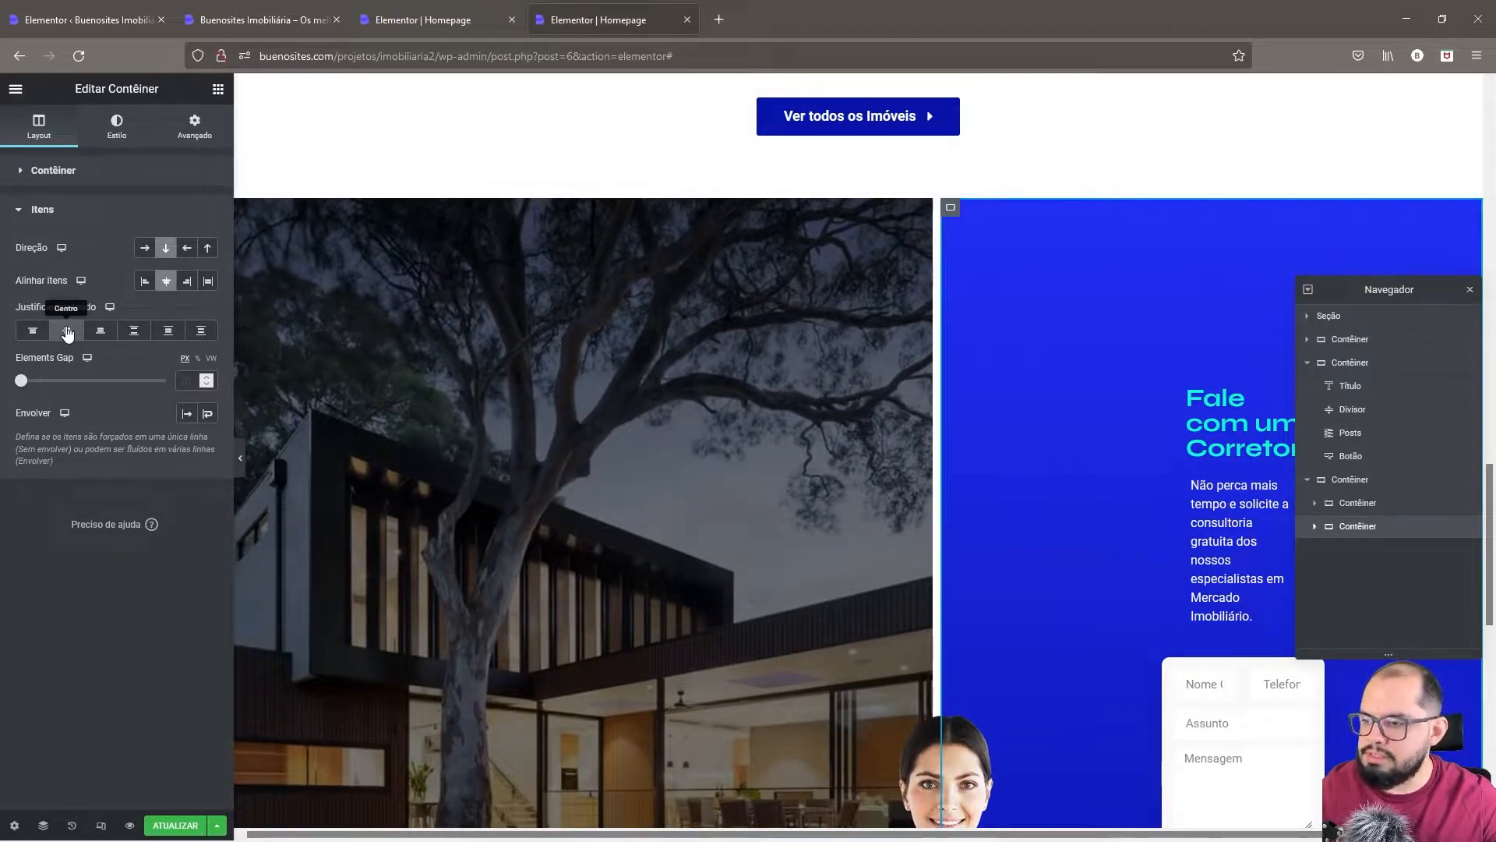
left_click(1470, 294)
- Set the house-image container's Direção to column and center both its Alinhar itens and Justificar conteúdo
scroll(1286, 488, "down", 2)
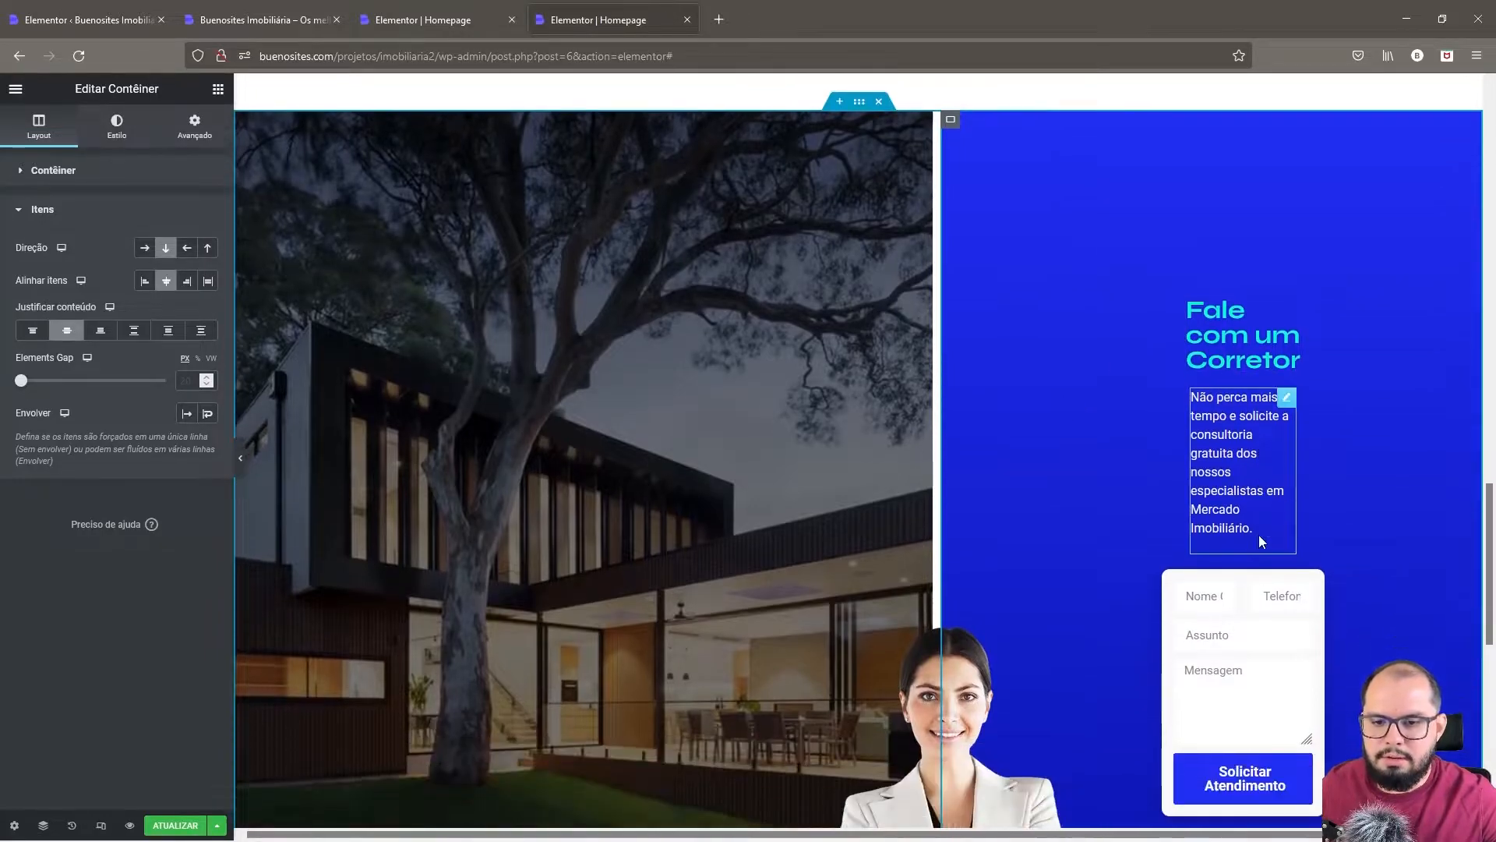
scroll(1243, 343, "up", 2)
scroll(1245, 364, "down", 1)
scroll(1246, 365, "down", 2)
scroll(1239, 437, "up", 2)
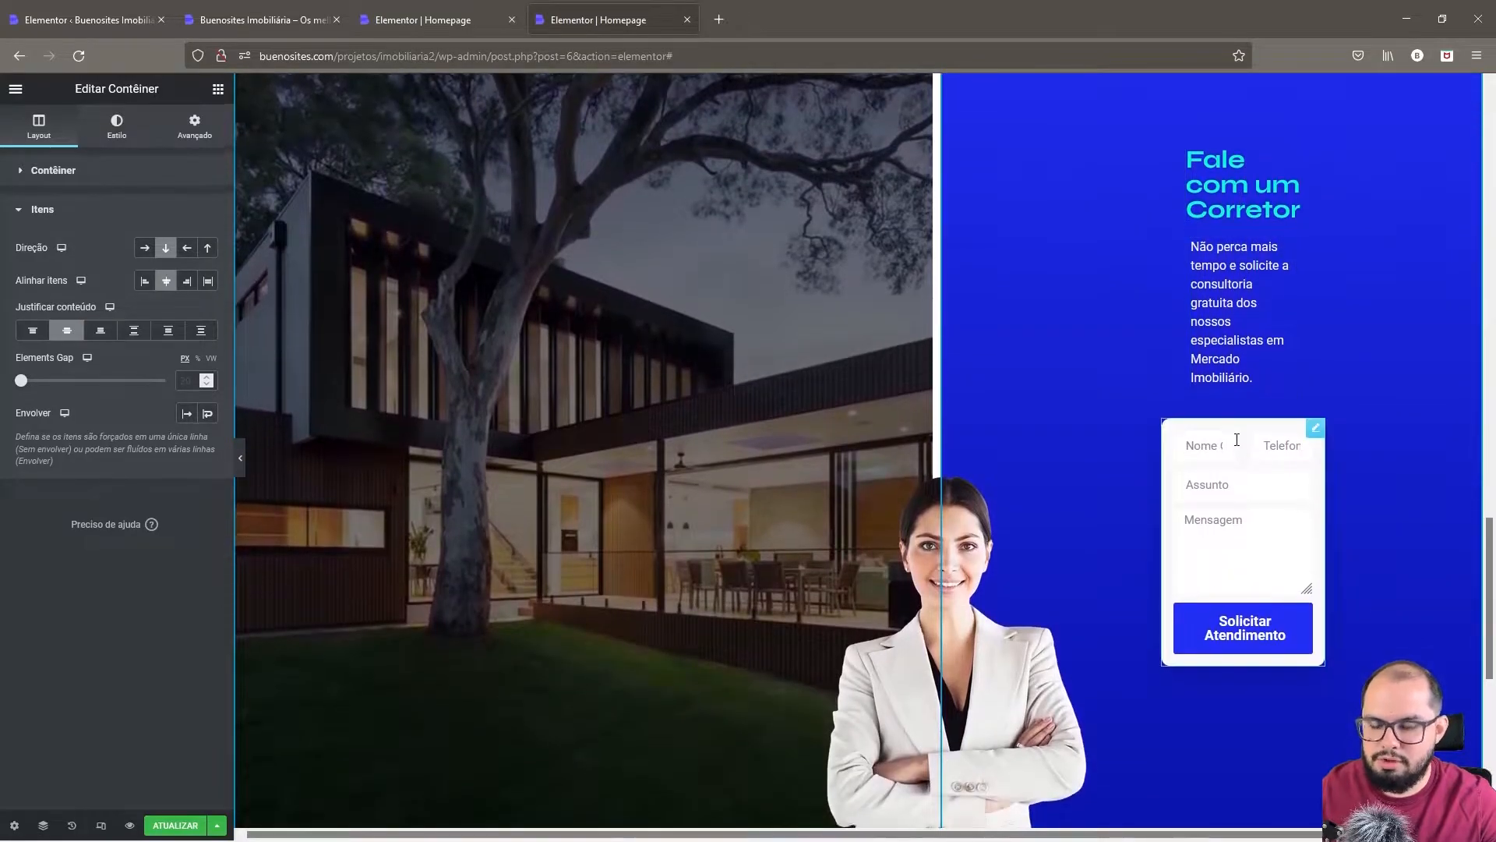
scroll(1236, 445, "up", 2)
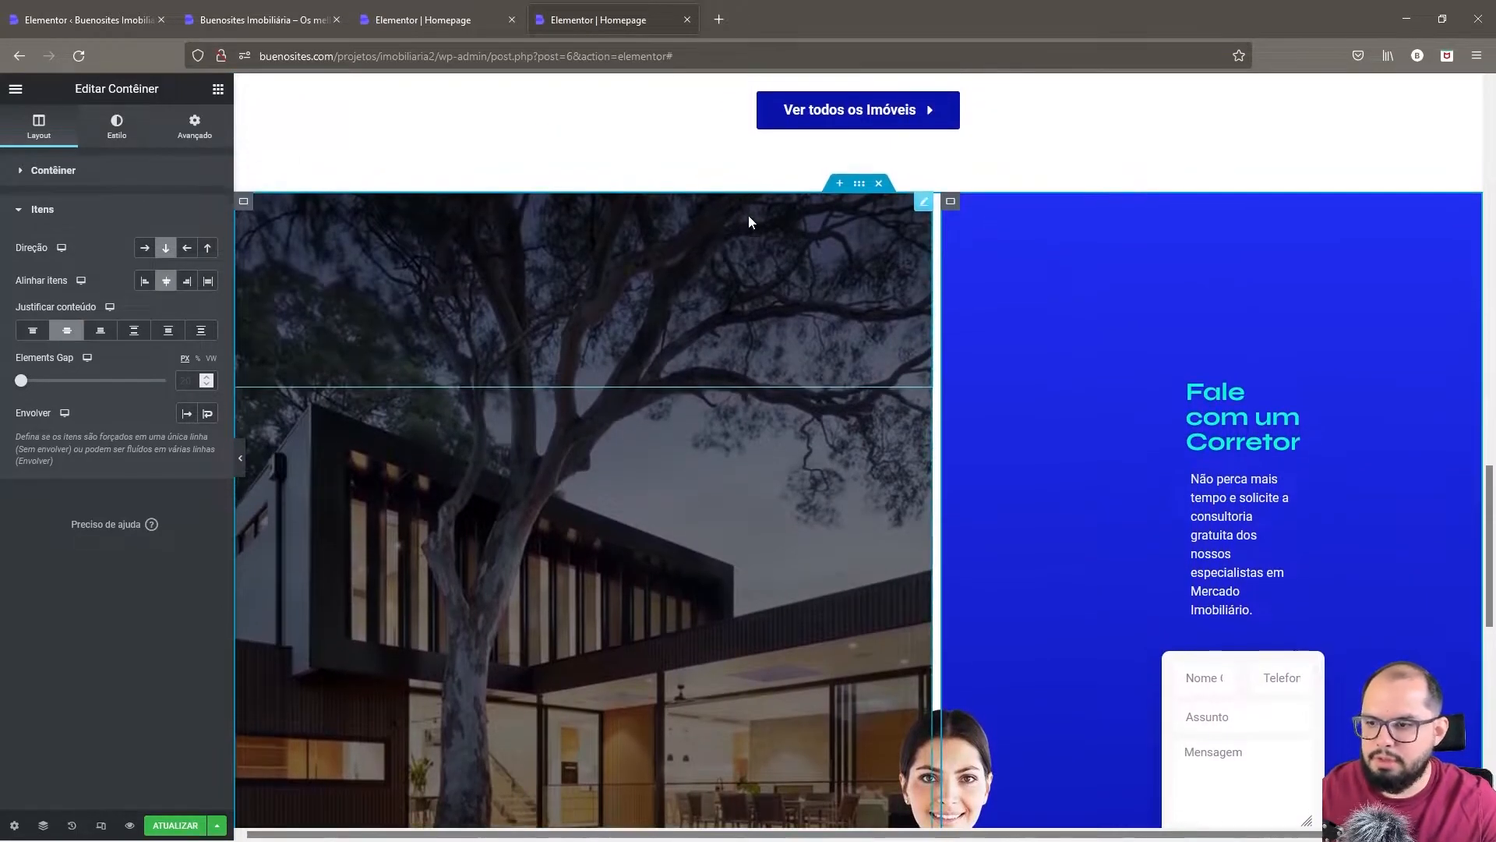
right_click(249, 210)
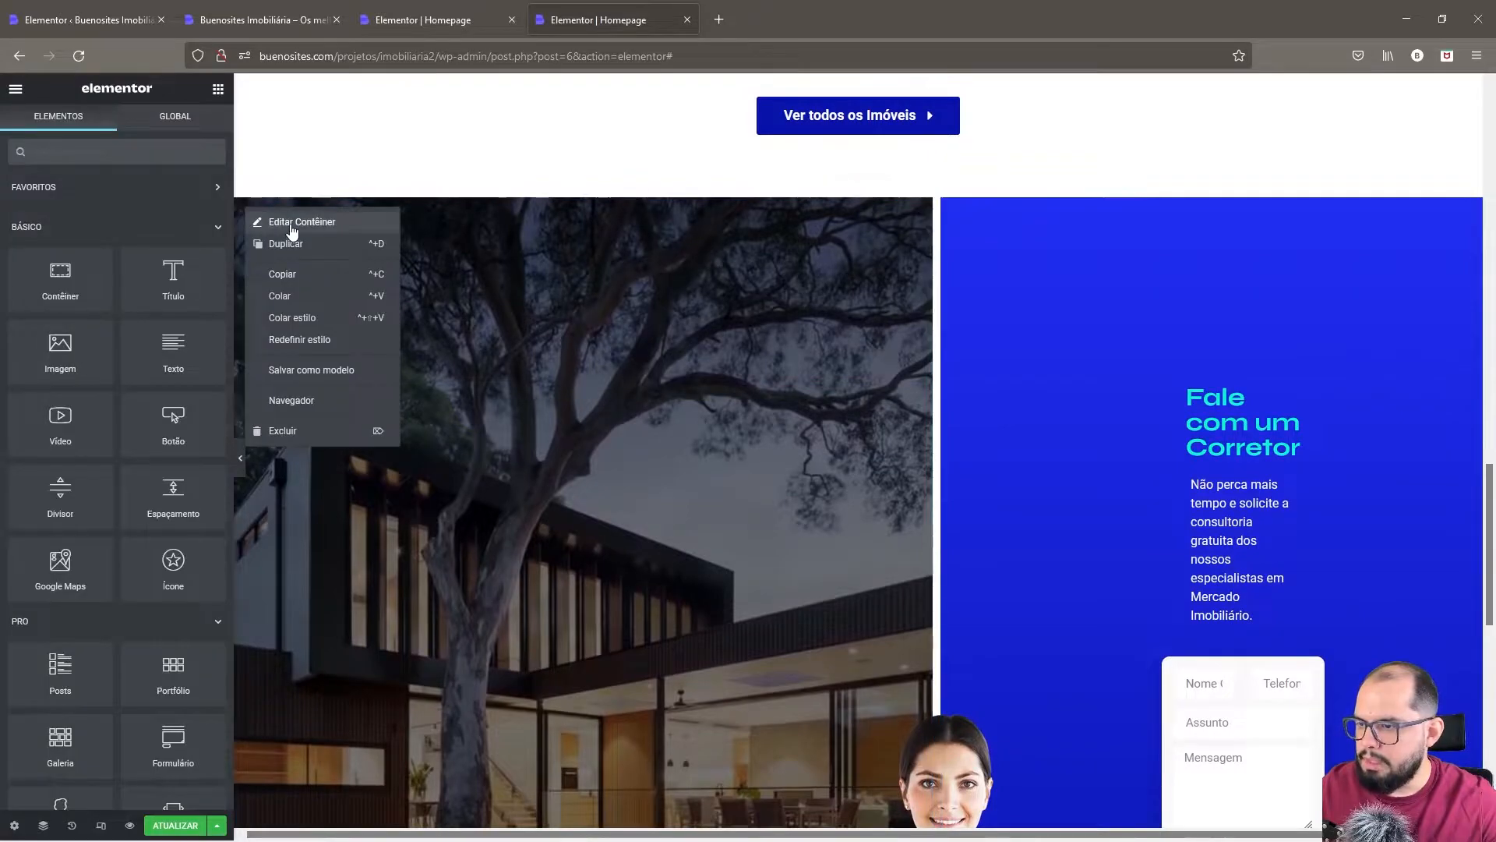
left_click(292, 226)
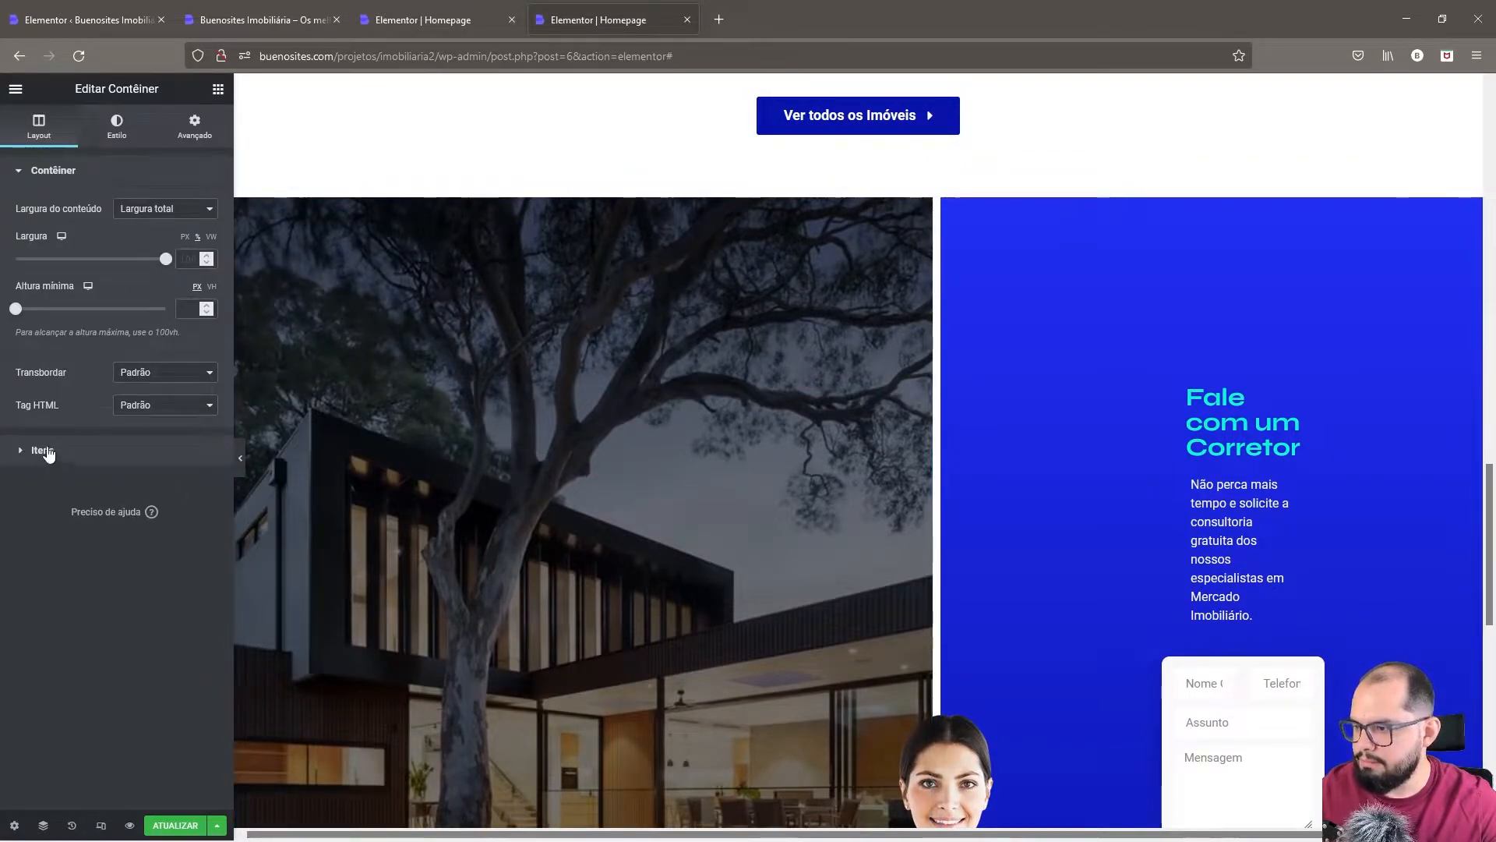
left_click(43, 450)
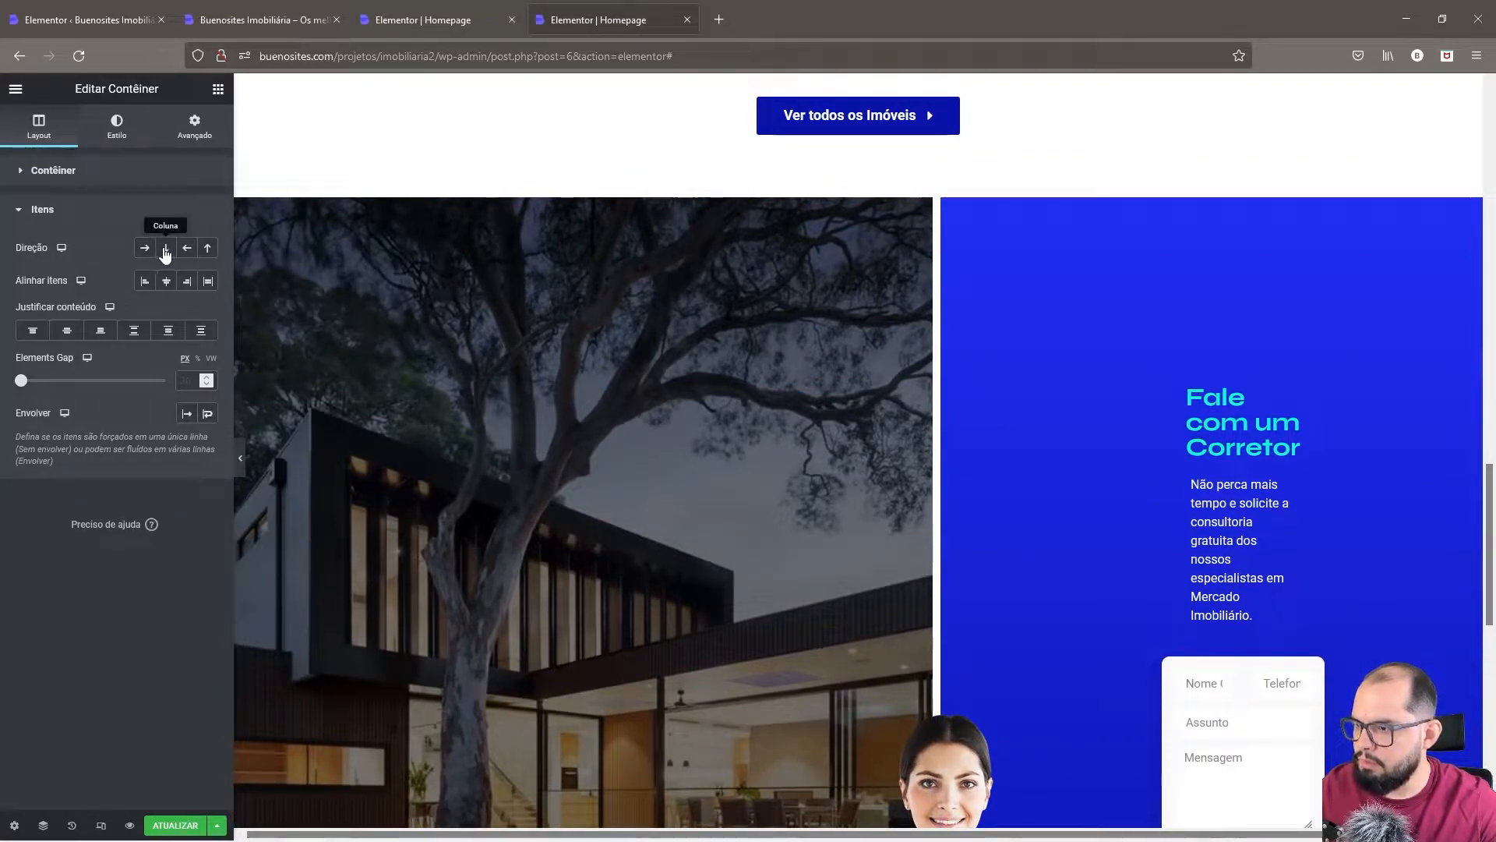
left_click(165, 251)
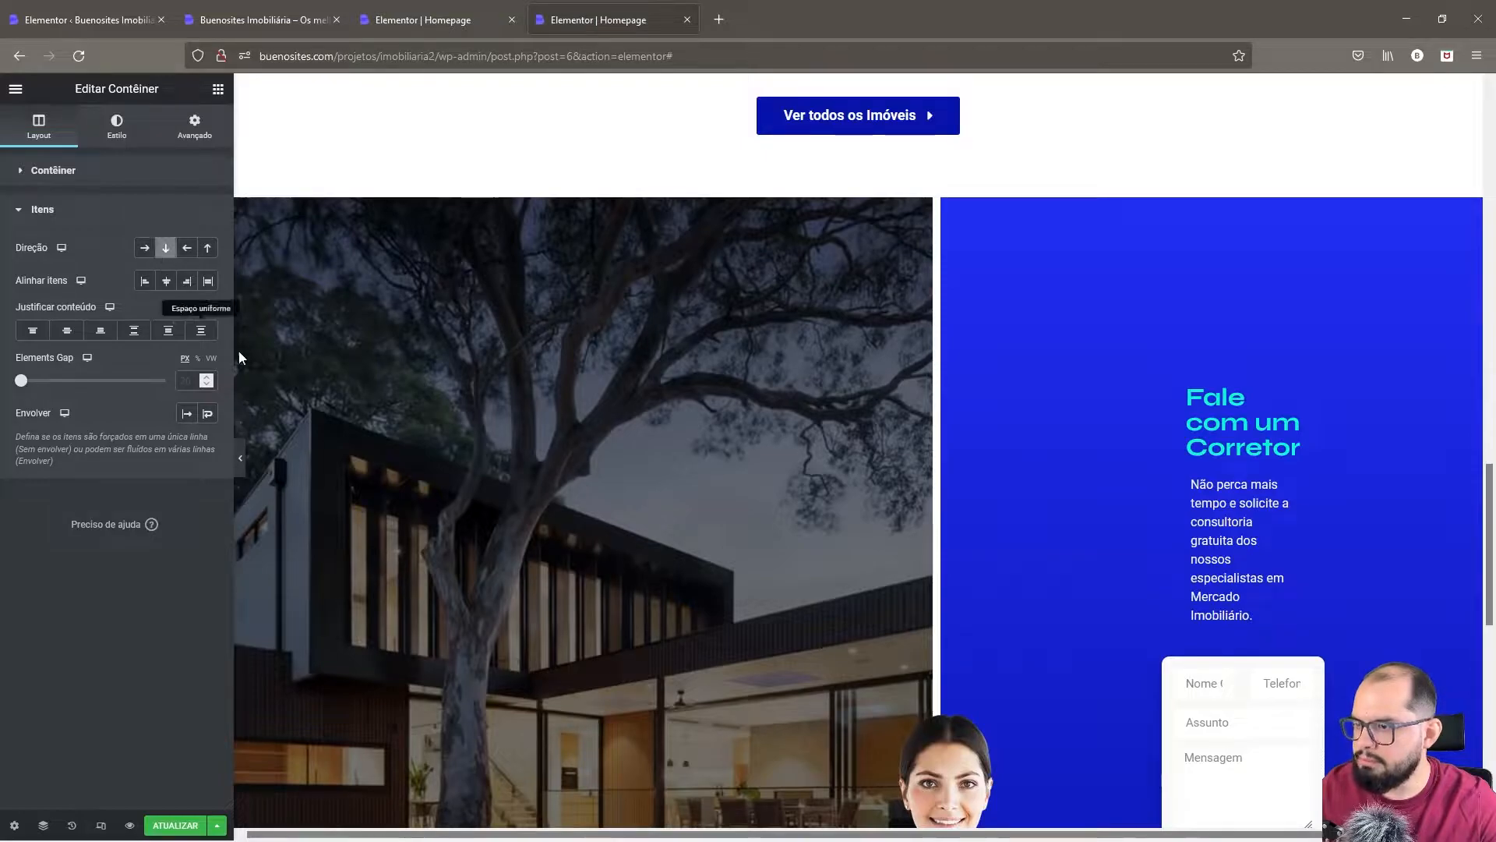
left_click(172, 286)
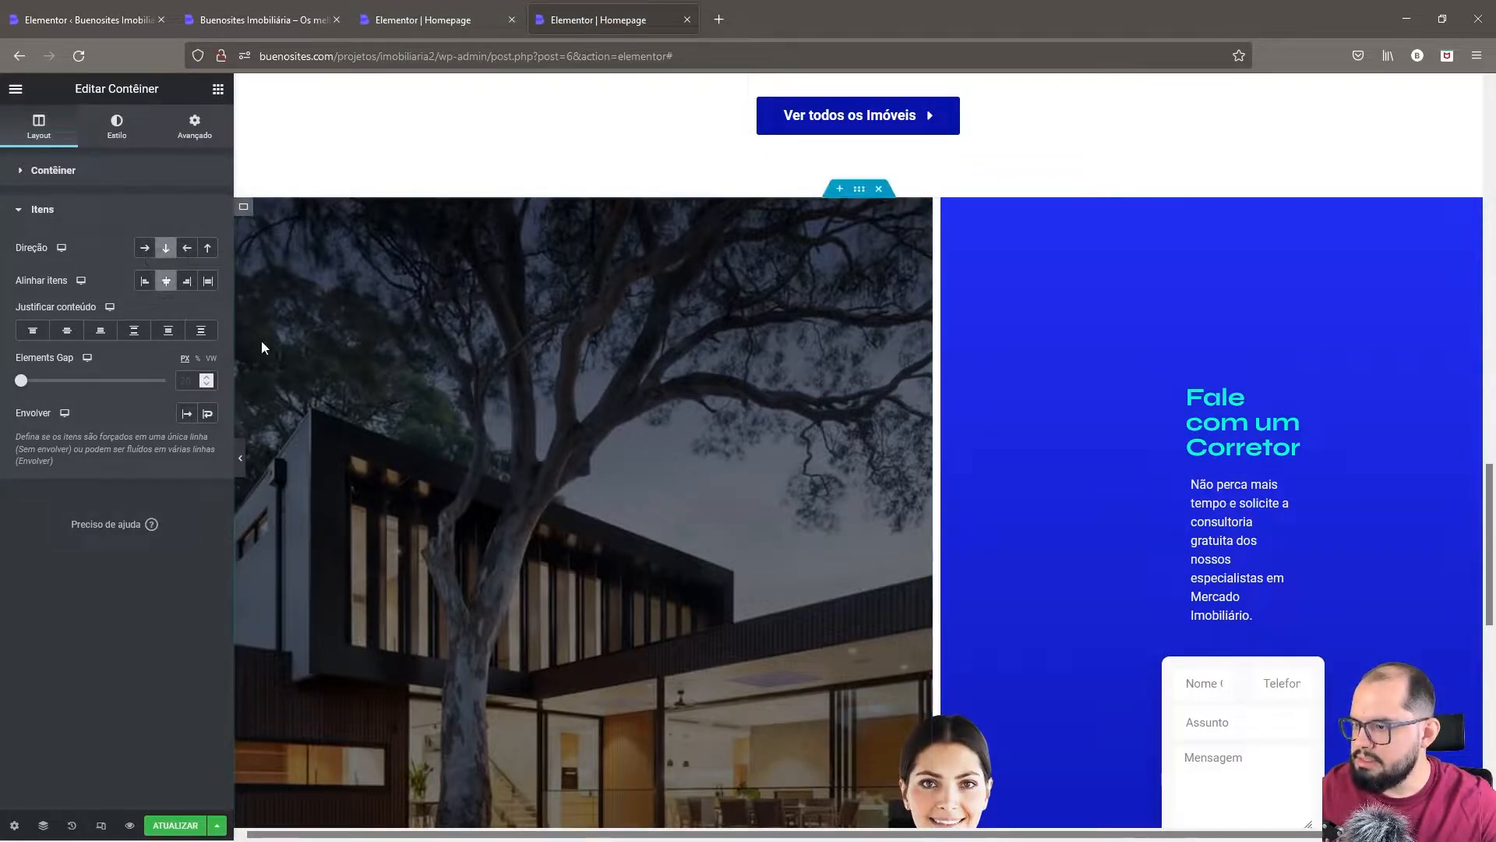
left_click(67, 330)
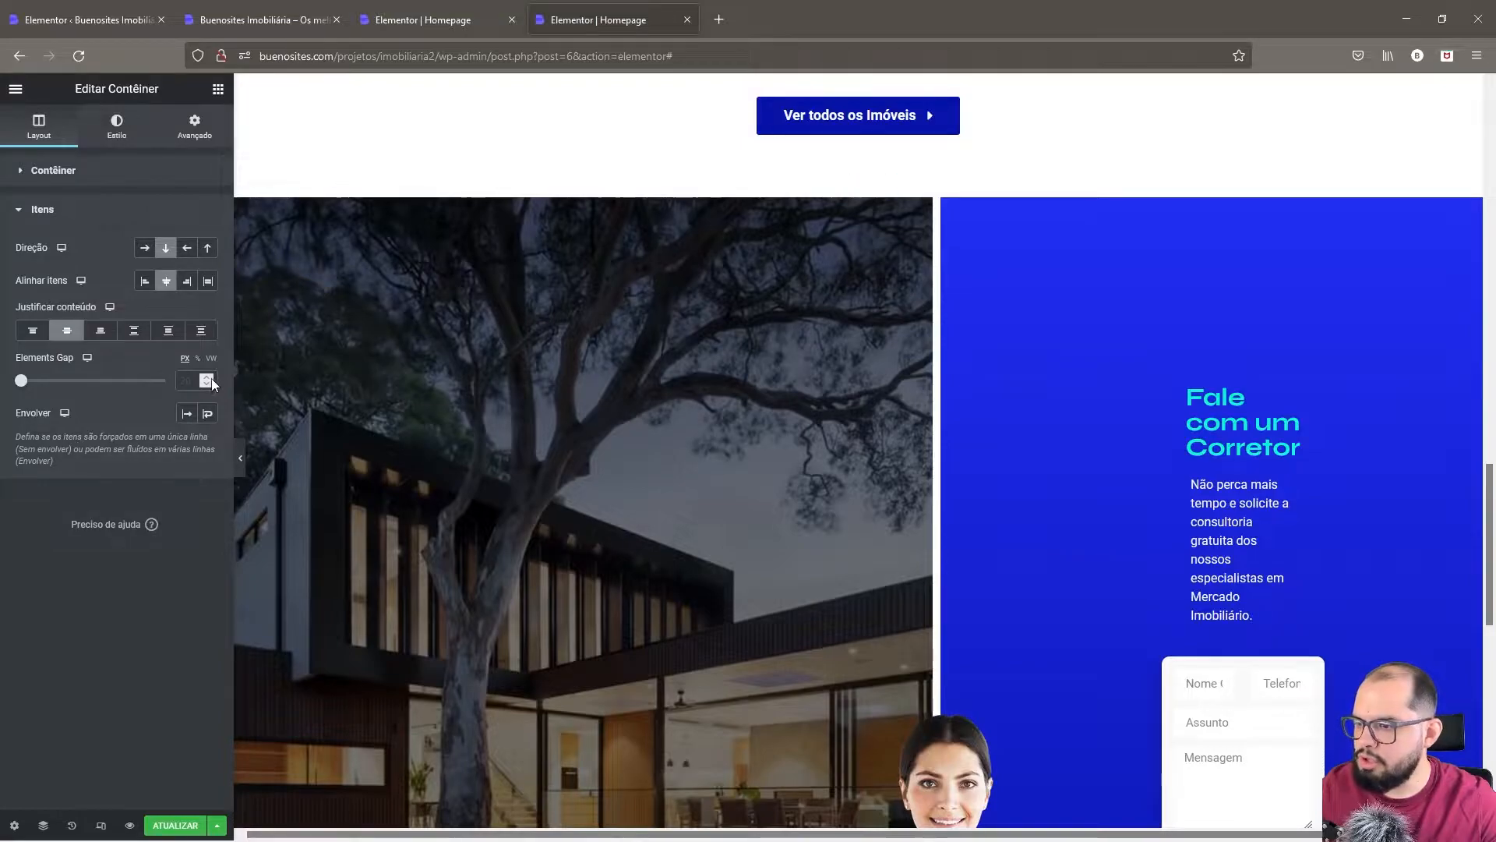
- Open the settings of the Espaçamento widget inside the house-image container and review the section around it
scroll(581, 442, "down", 2)
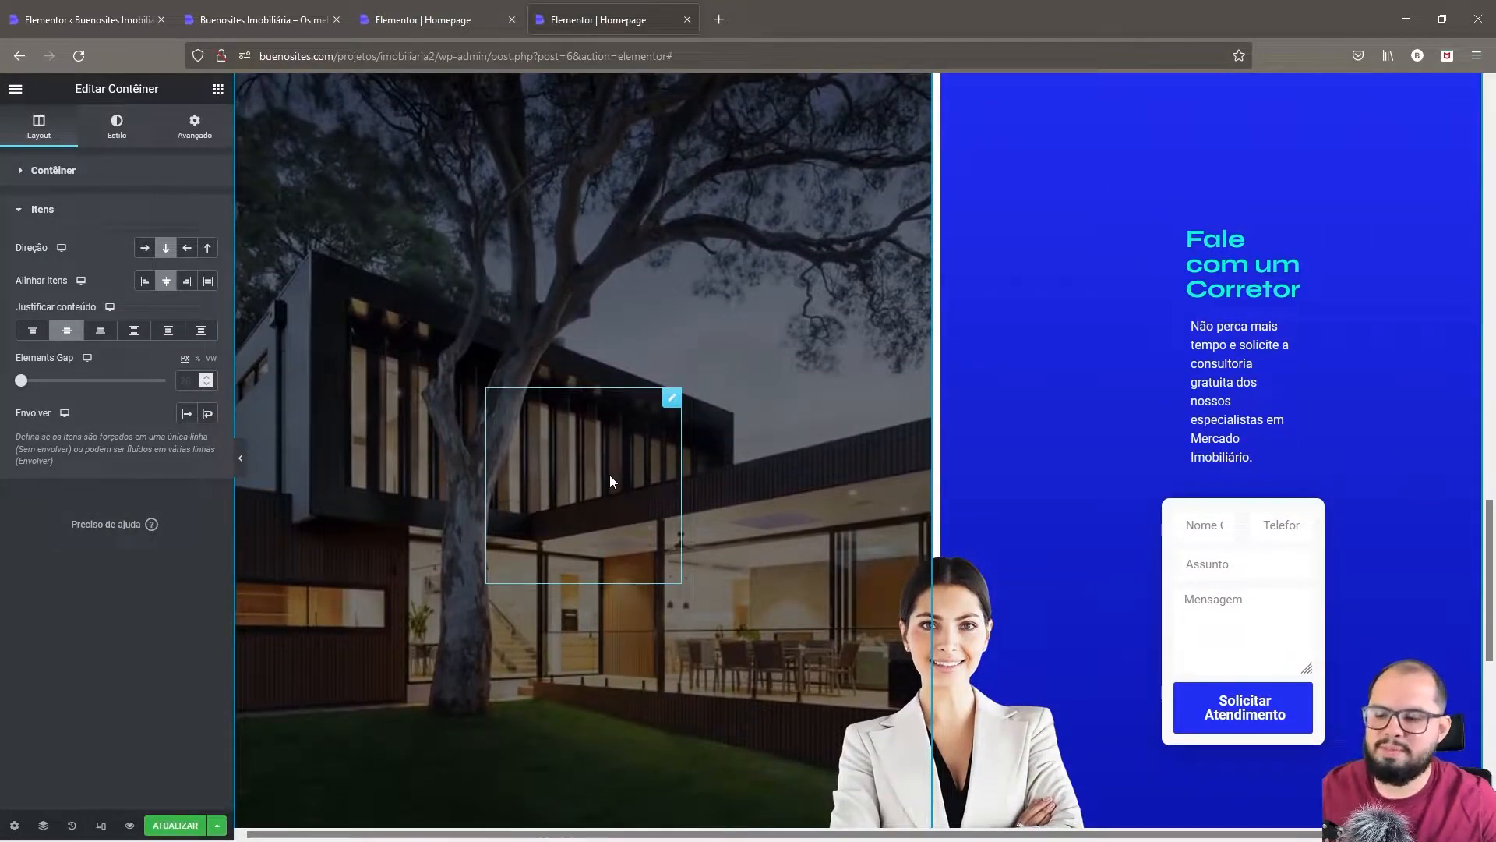
right_click(671, 401)
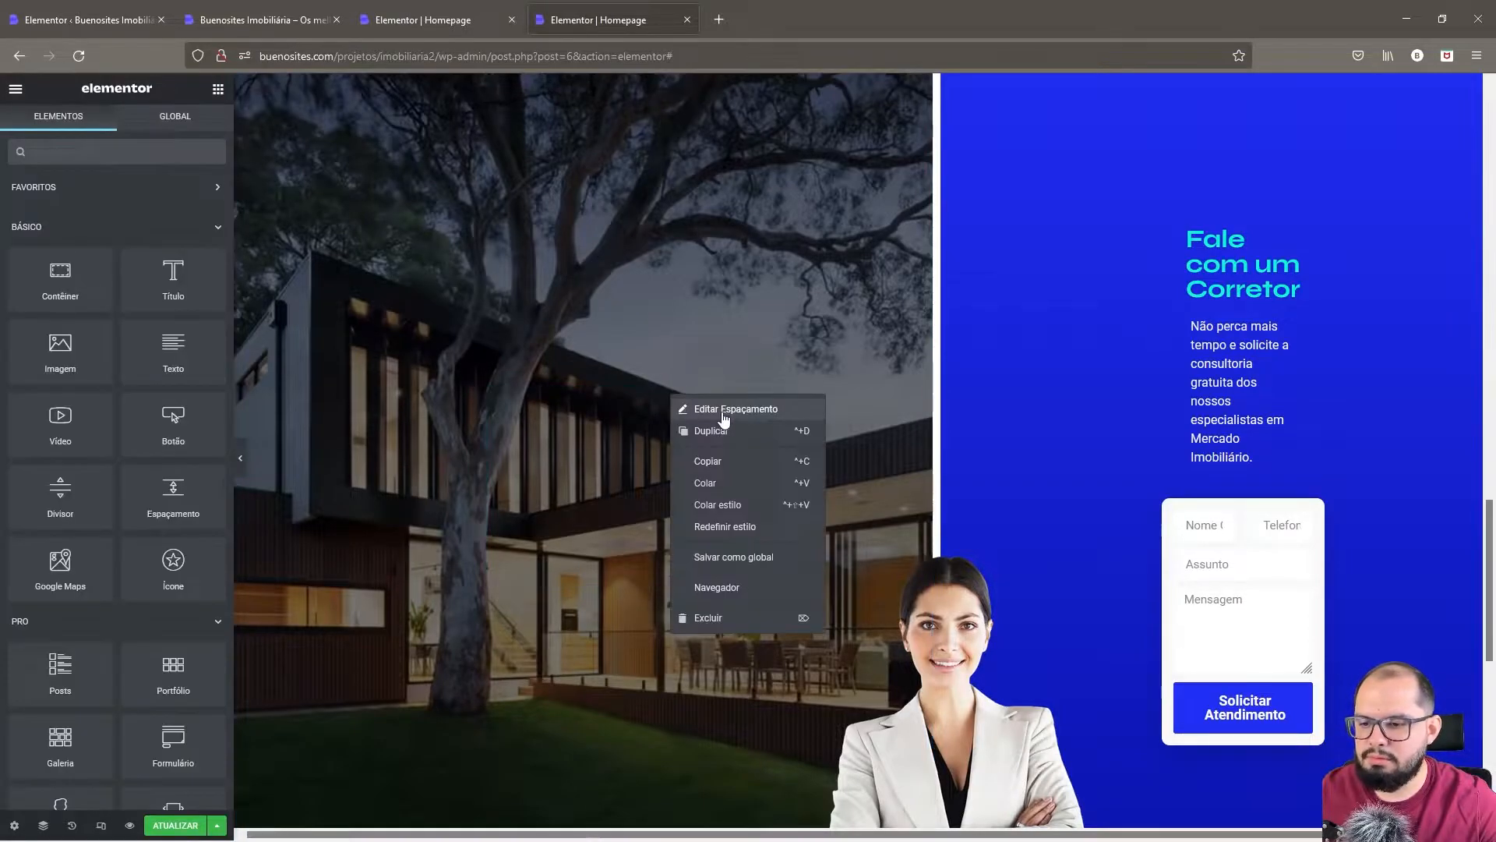
left_click(723, 406)
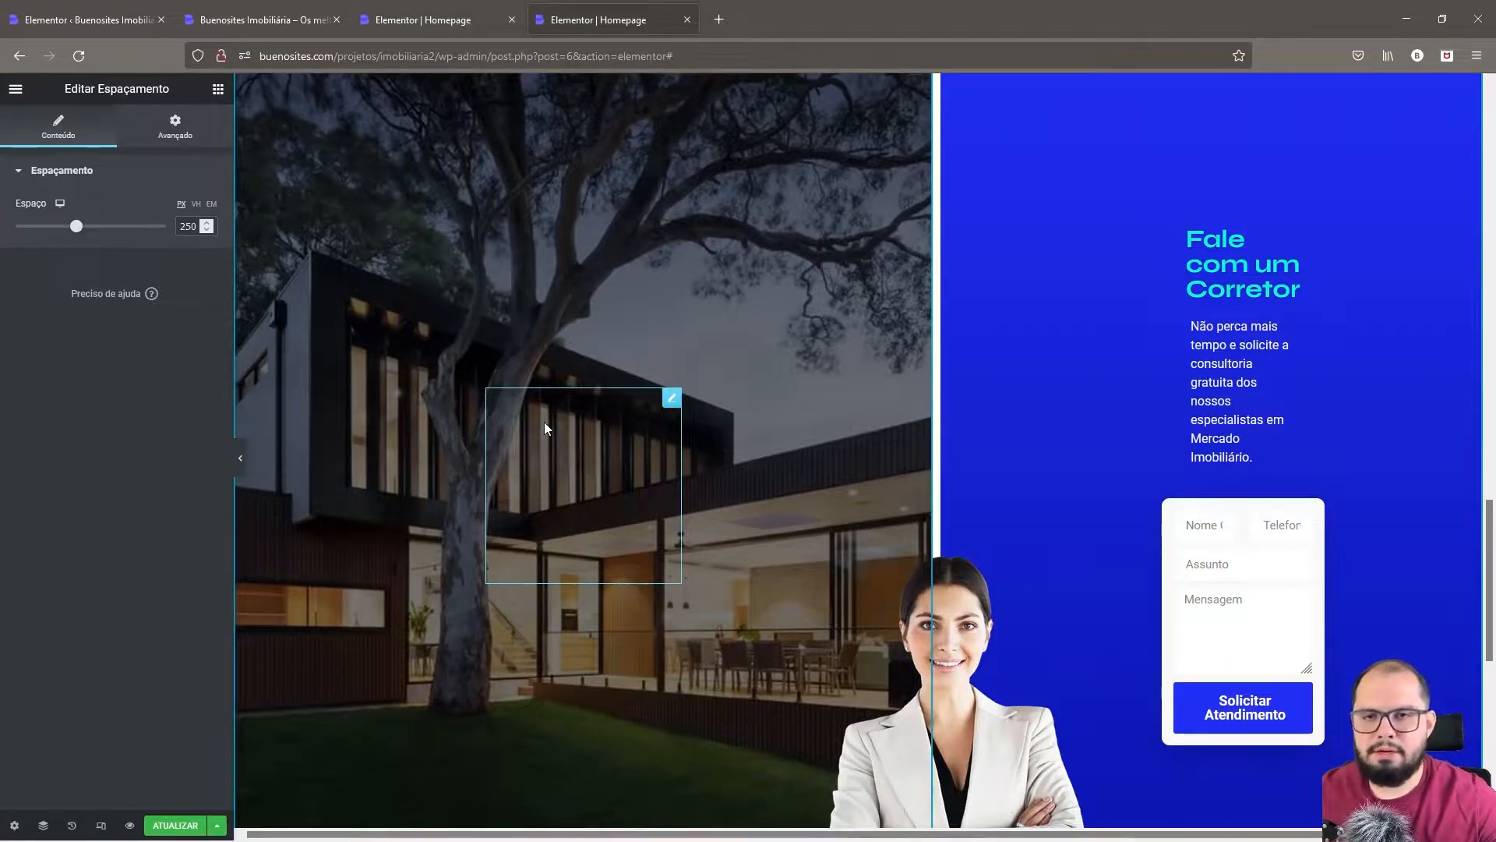
scroll(545, 425, "up", 1)
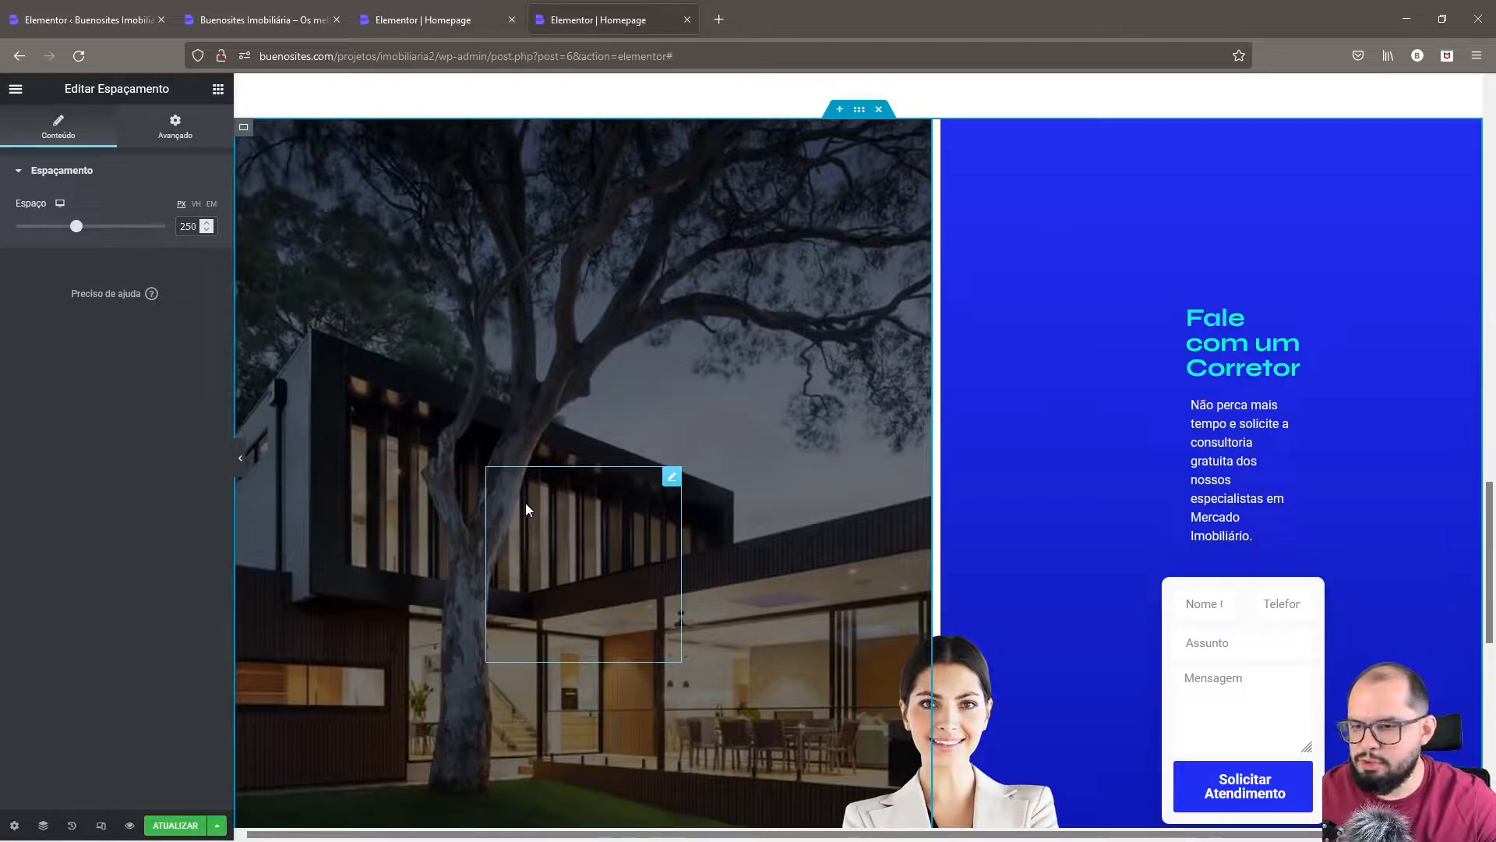
scroll(745, 464, "down", 1)
scroll(746, 470, "down", 2)
scroll(915, 353, "up", 3)
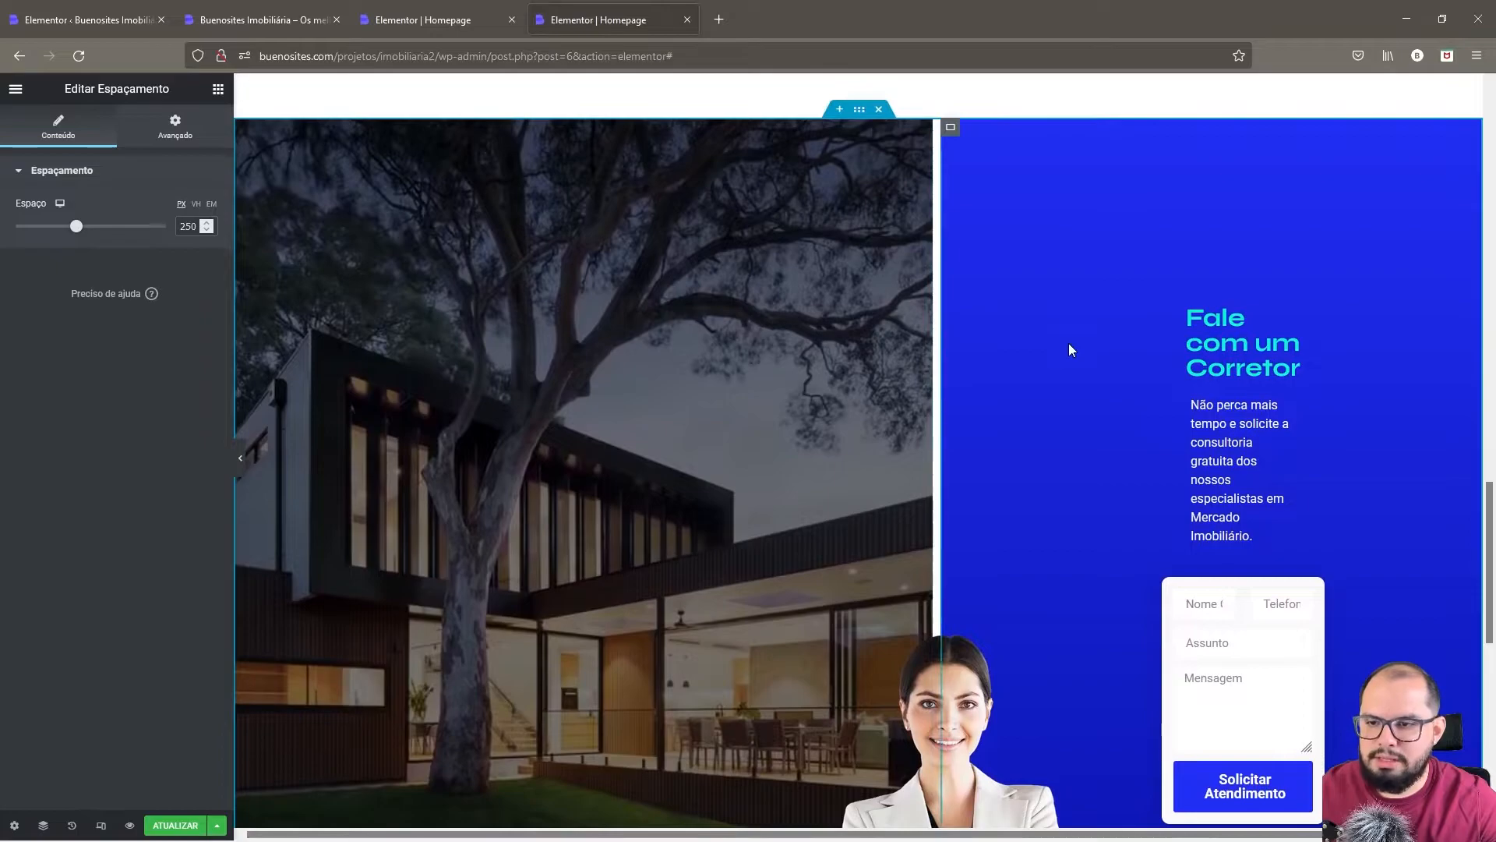
- Set the outer Fale com um Corretor container's Justificar conteúdo to space between and its Elements Gap to 0
right_click(864, 111)
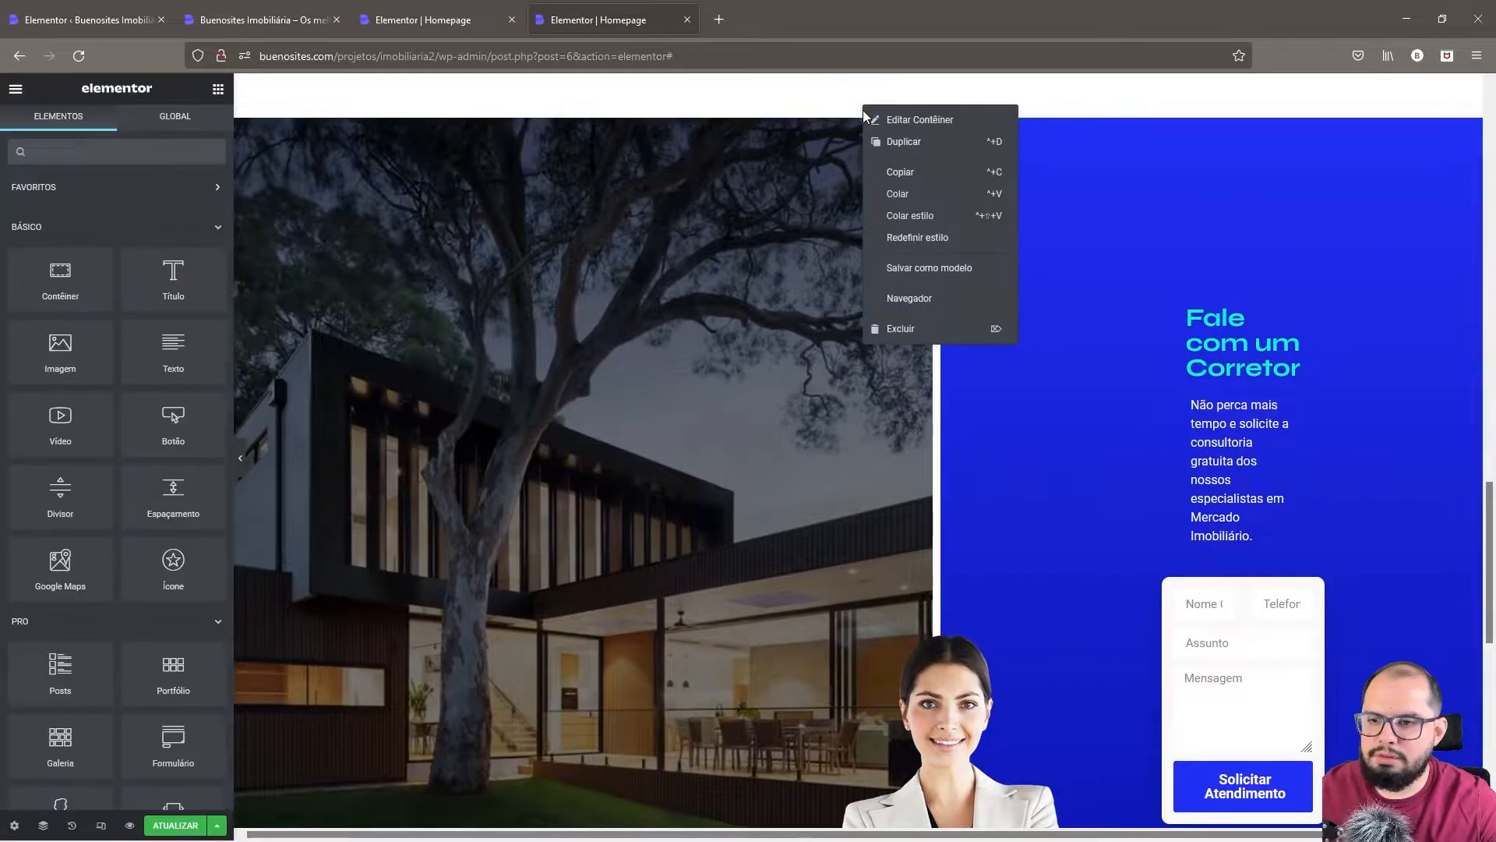
left_click(909, 123)
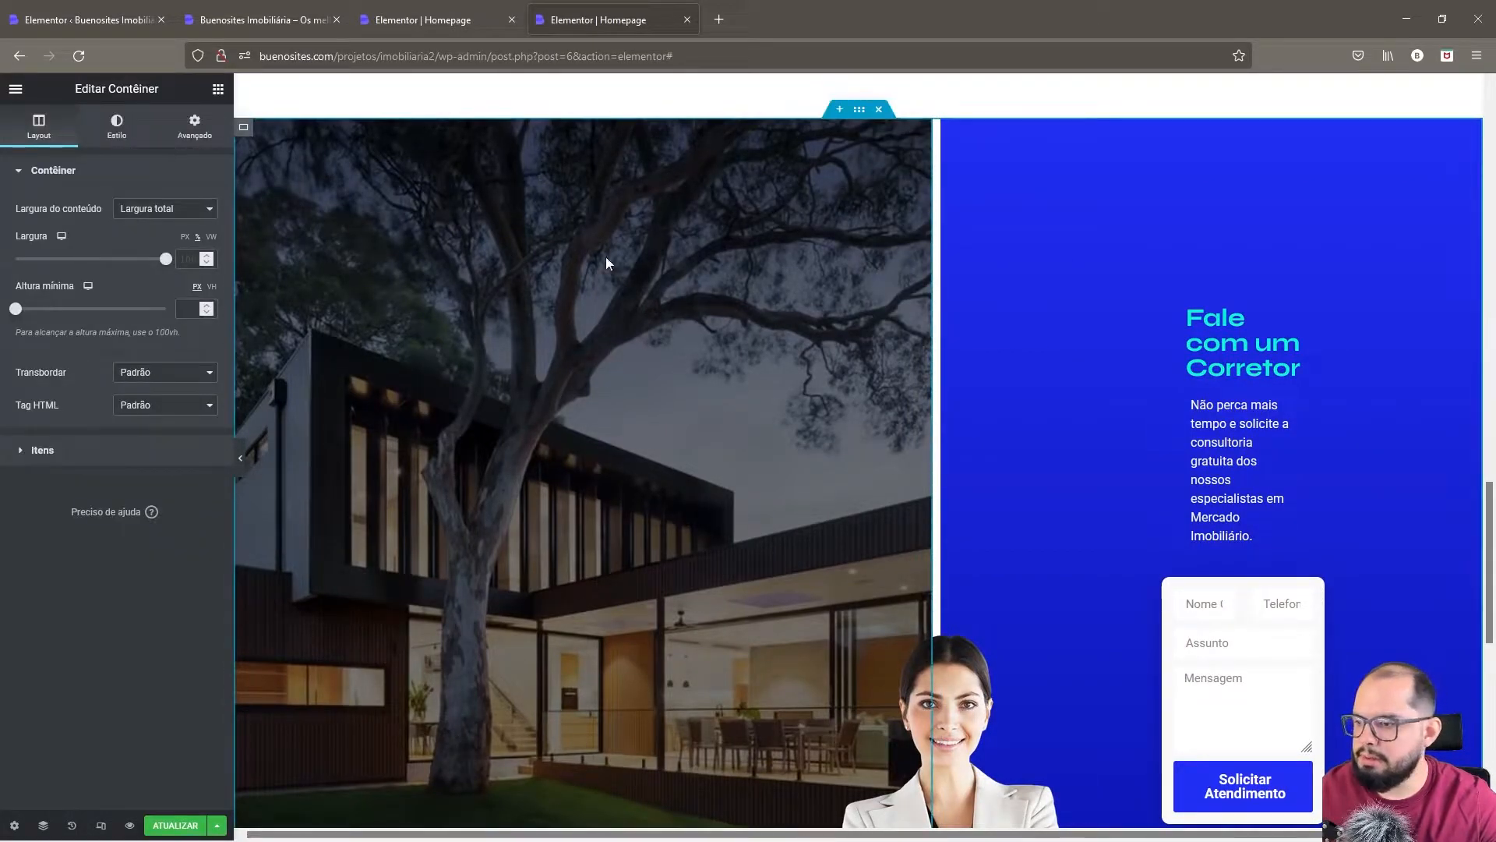
left_click(58, 450)
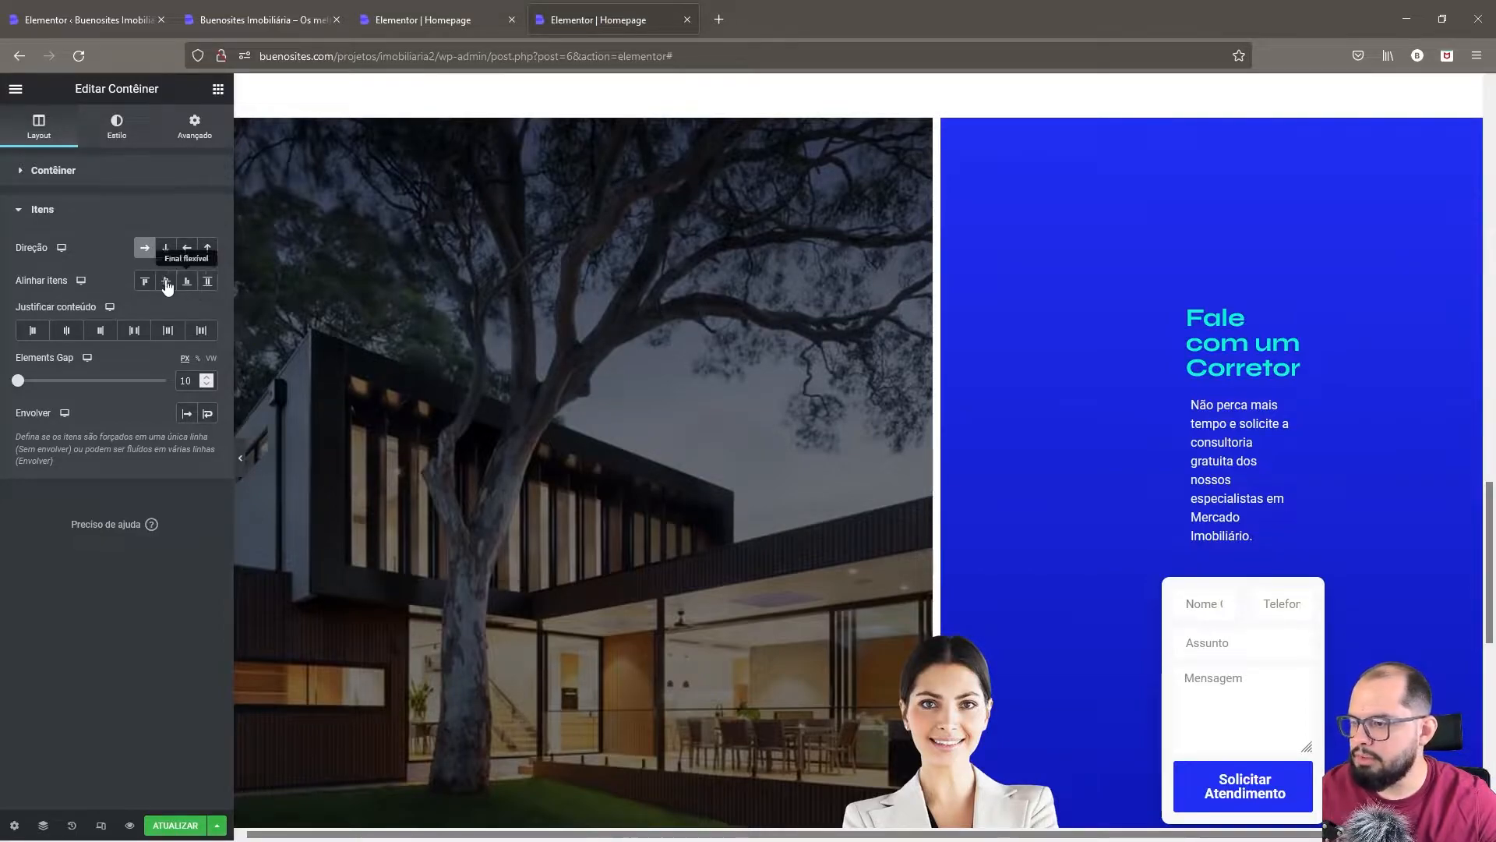
left_click(134, 335)
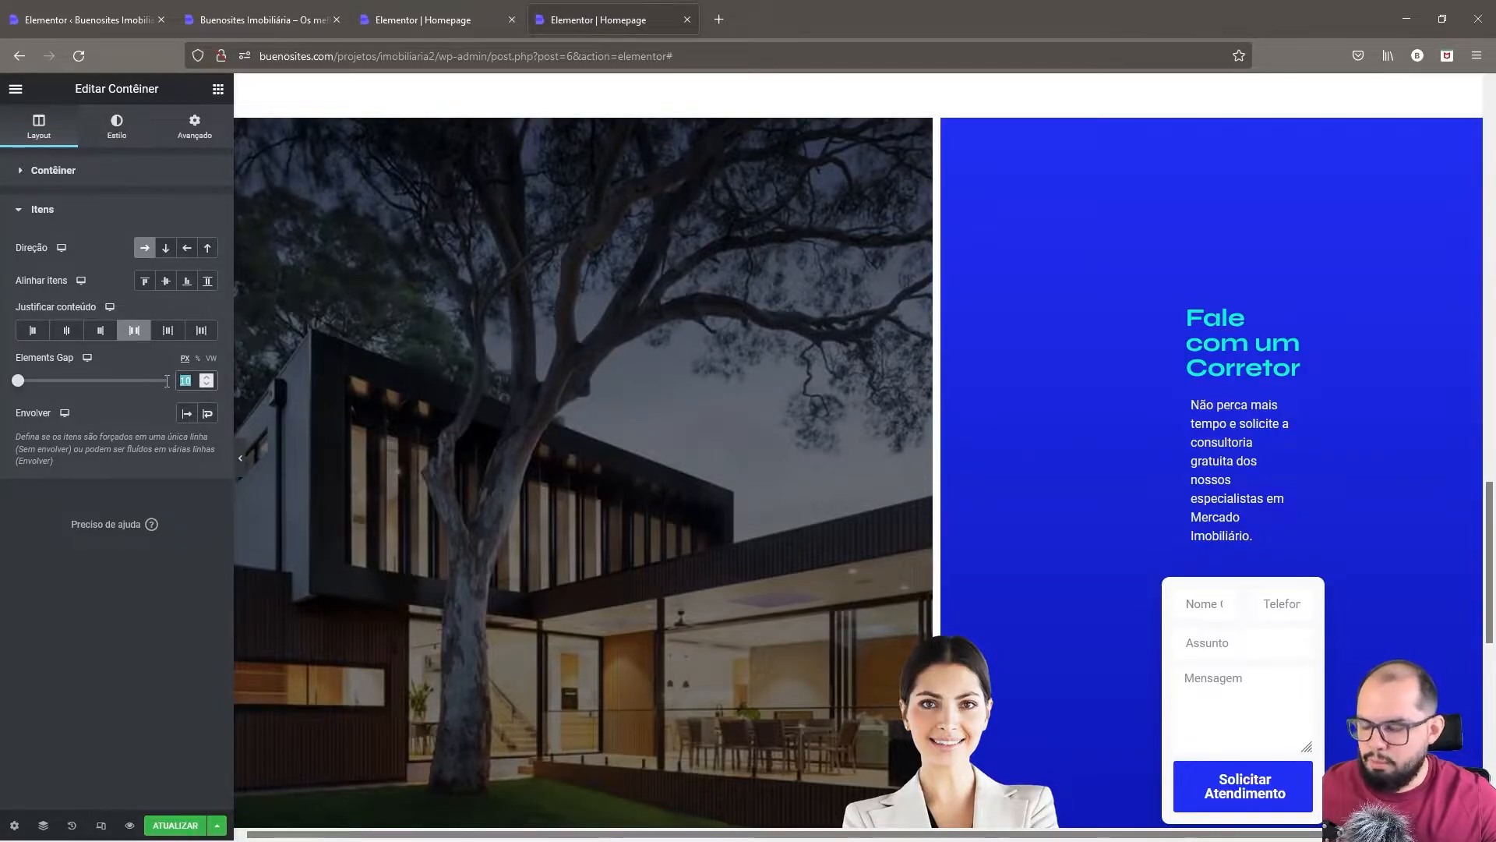
key("BackSpace")
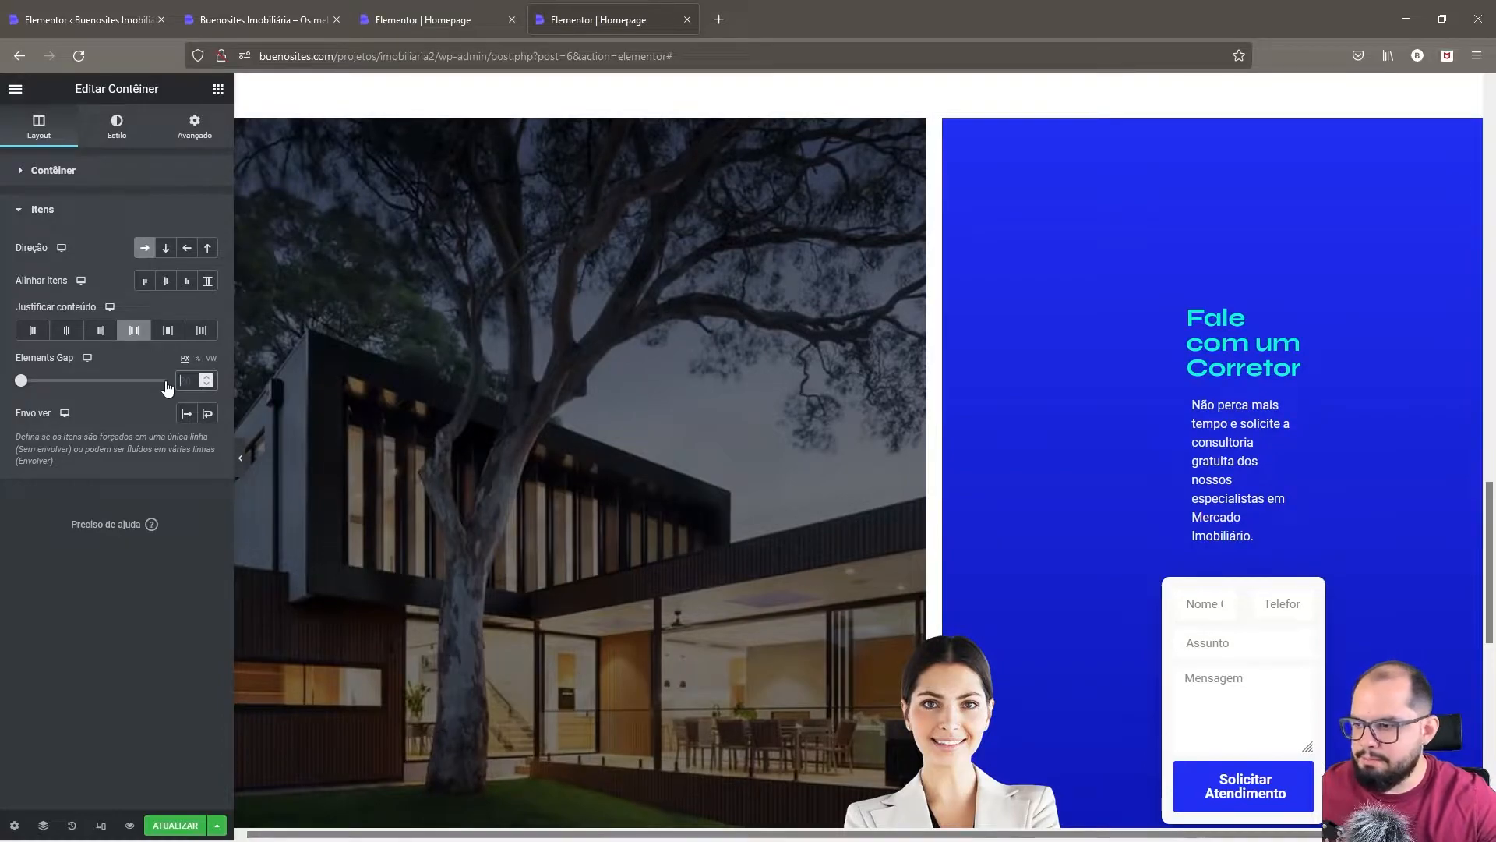
type("0")
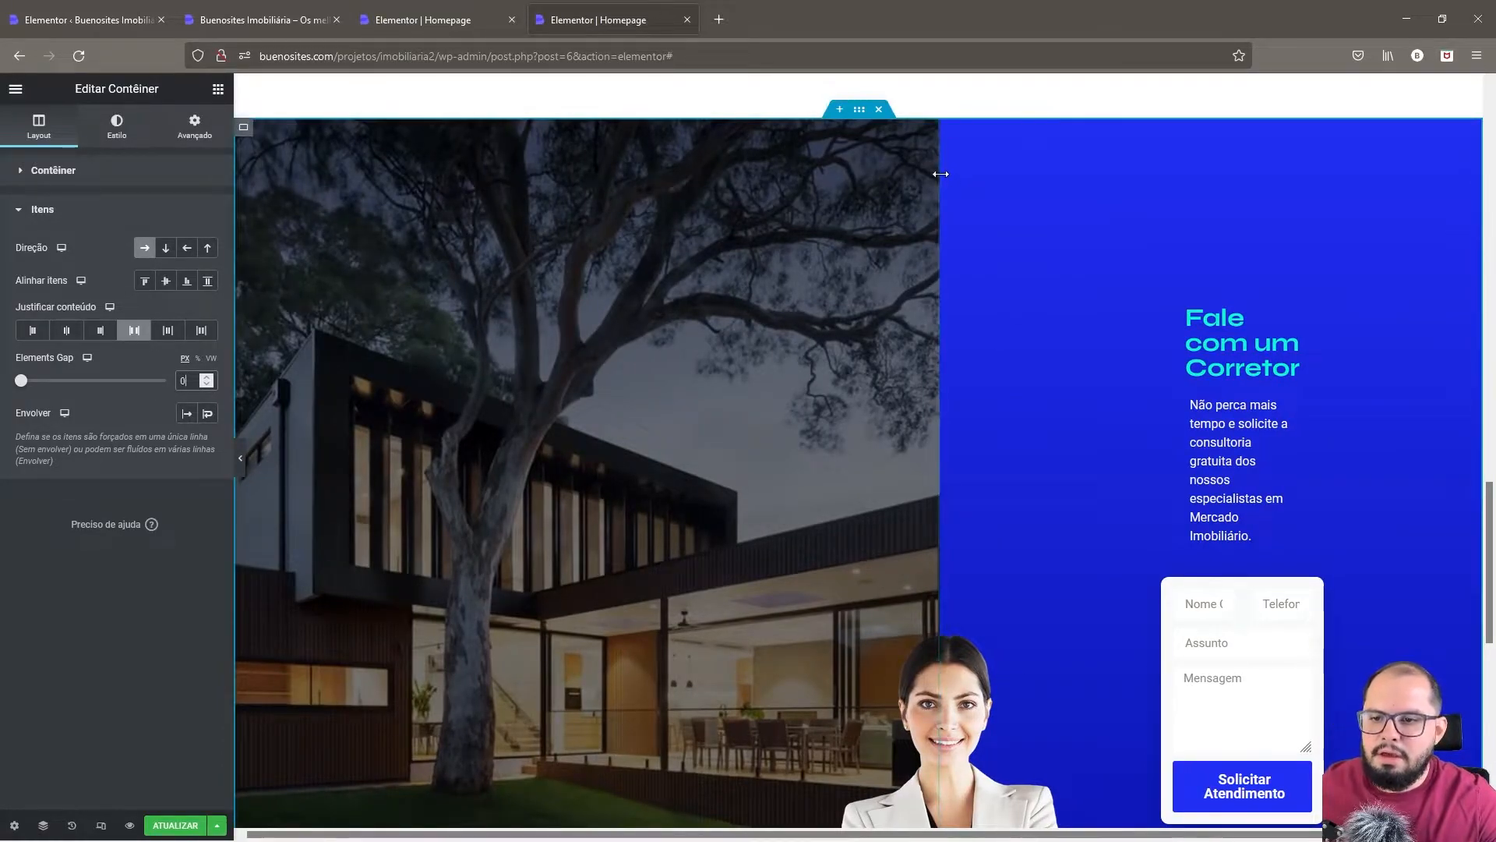
- Set the house-image container's width to 50% and check both halves of the section with the editor panel hidden
right_click(245, 133)
left_click(319, 144)
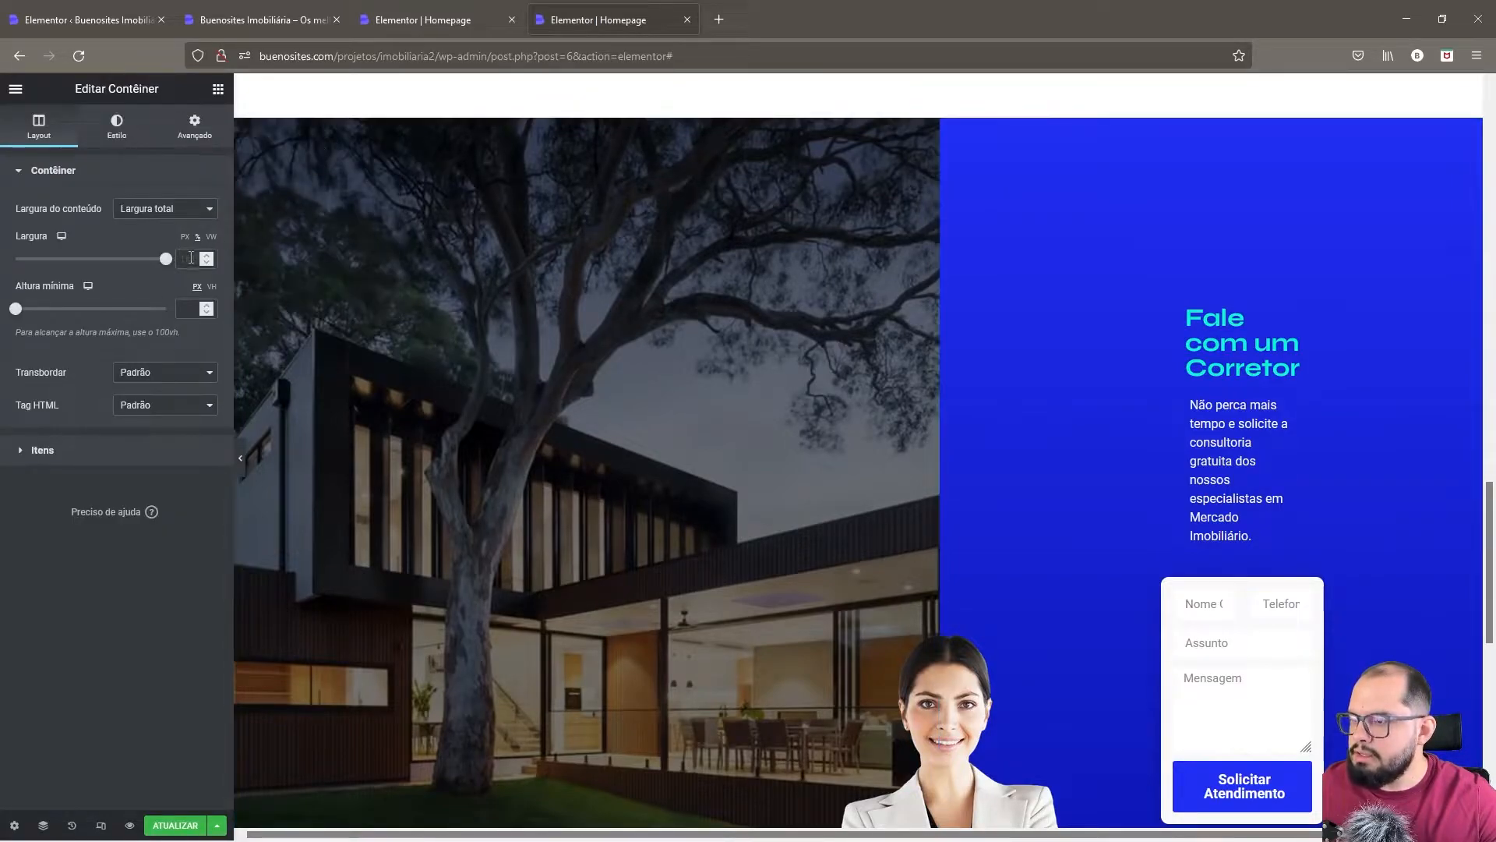
type("50")
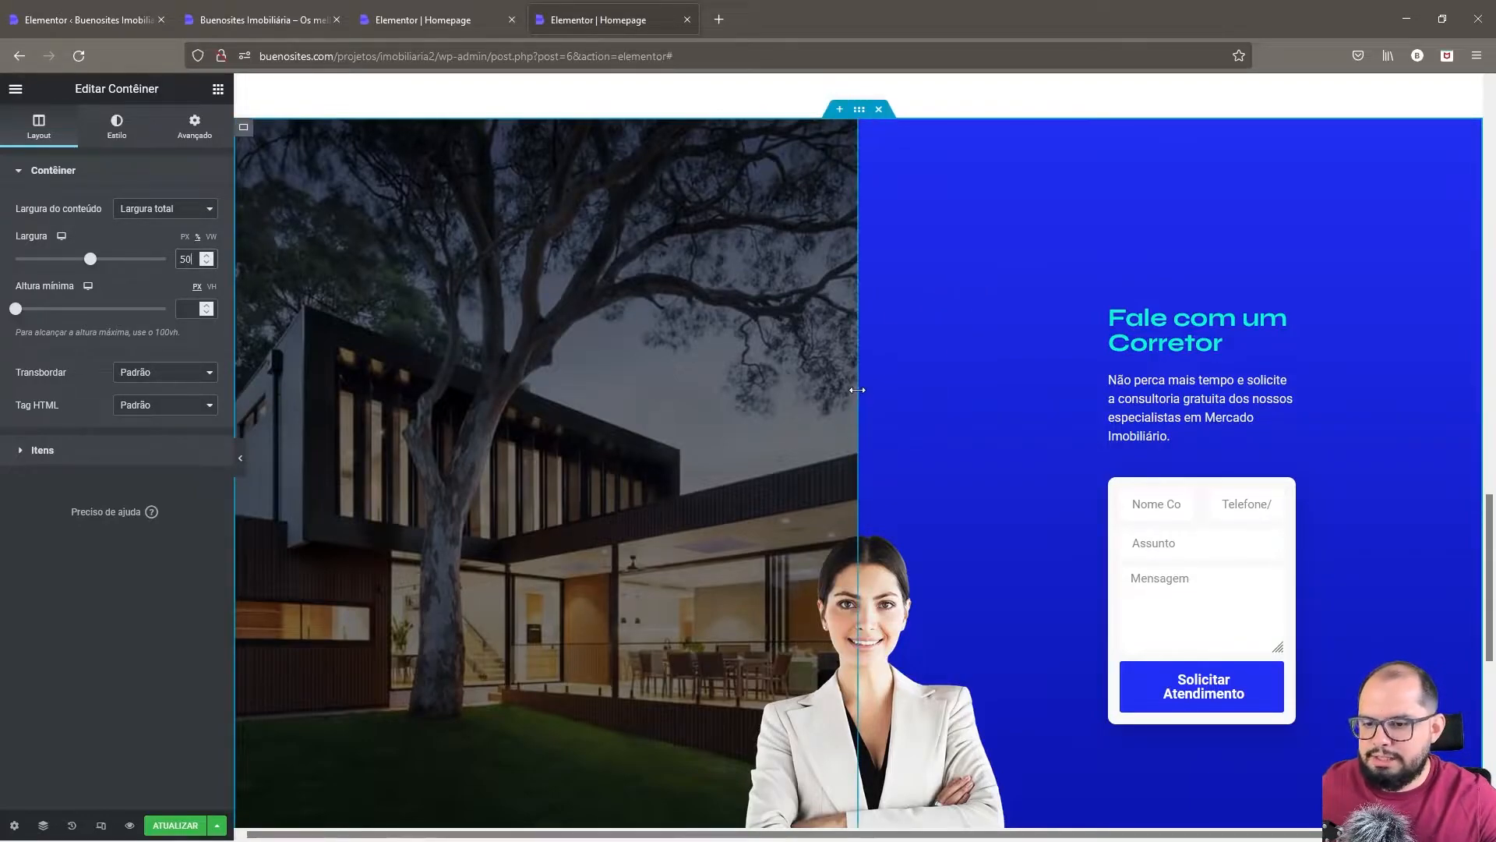
left_click(240, 456)
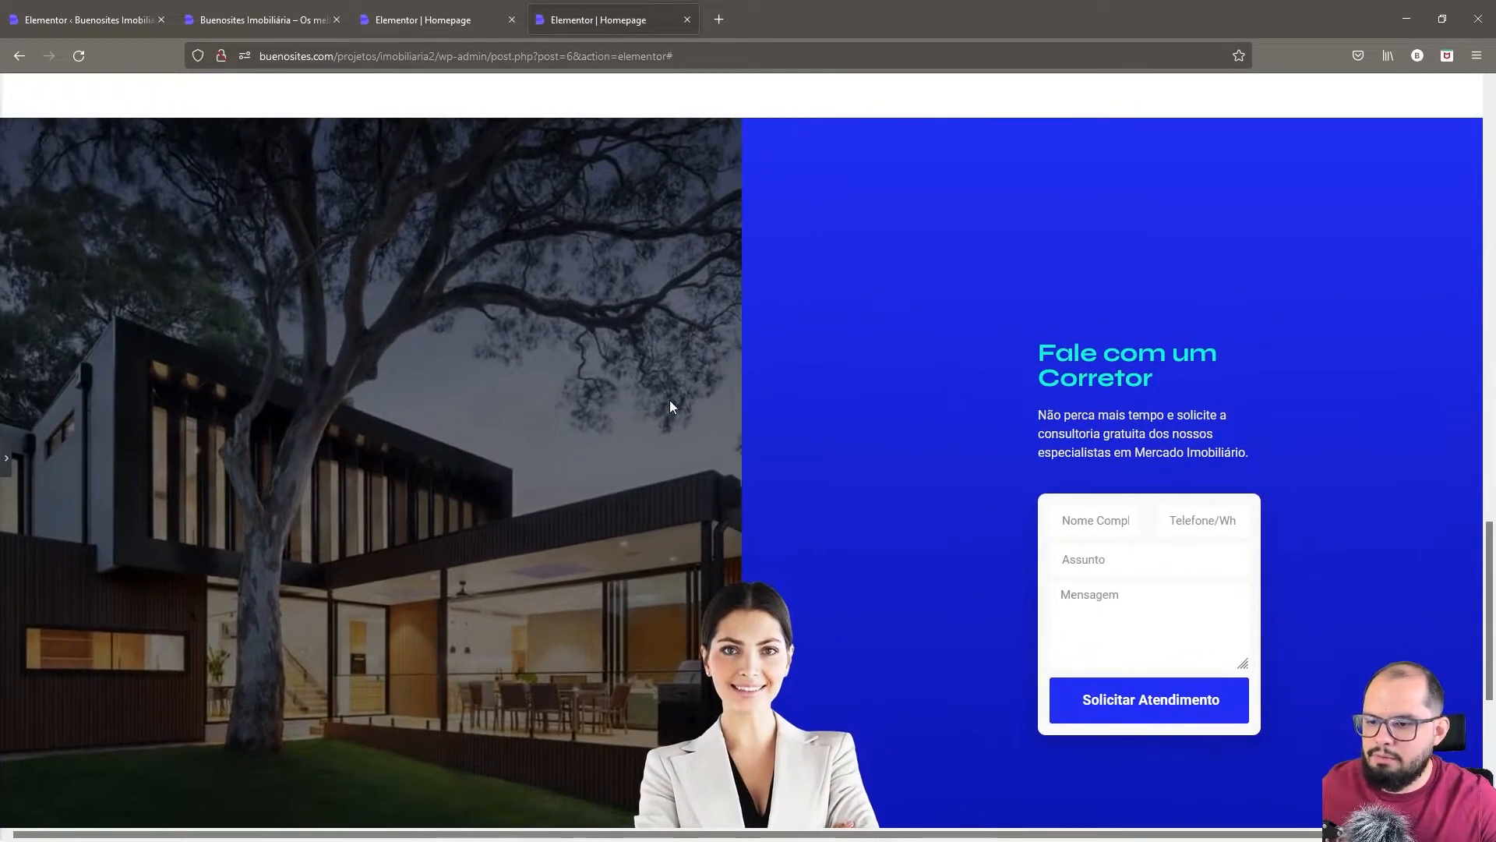
scroll(783, 483, "down", 5)
scroll(1164, 244, "up", 4)
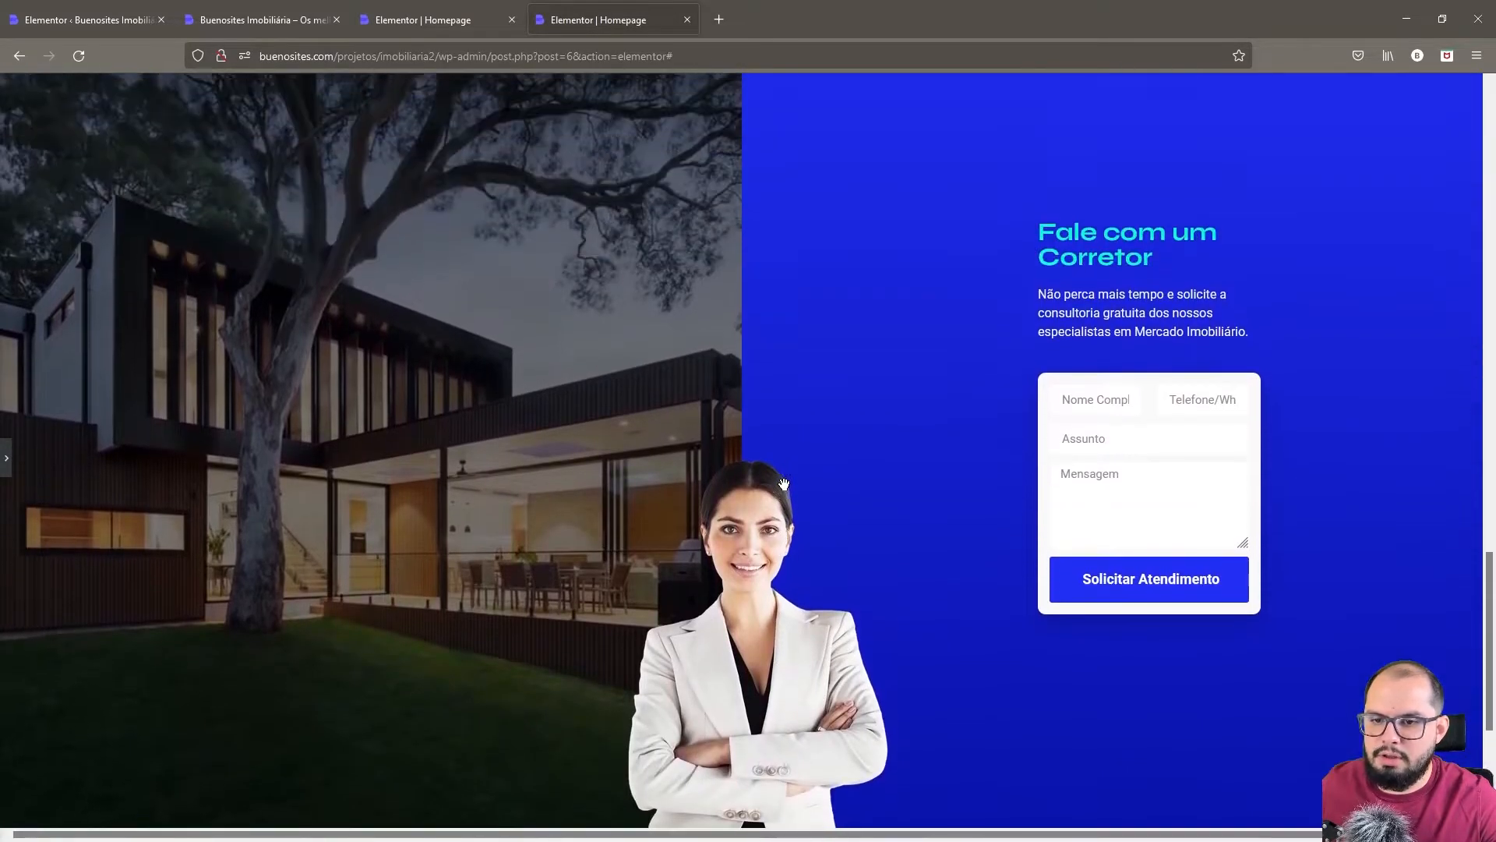
scroll(1019, 451, "up", 2)
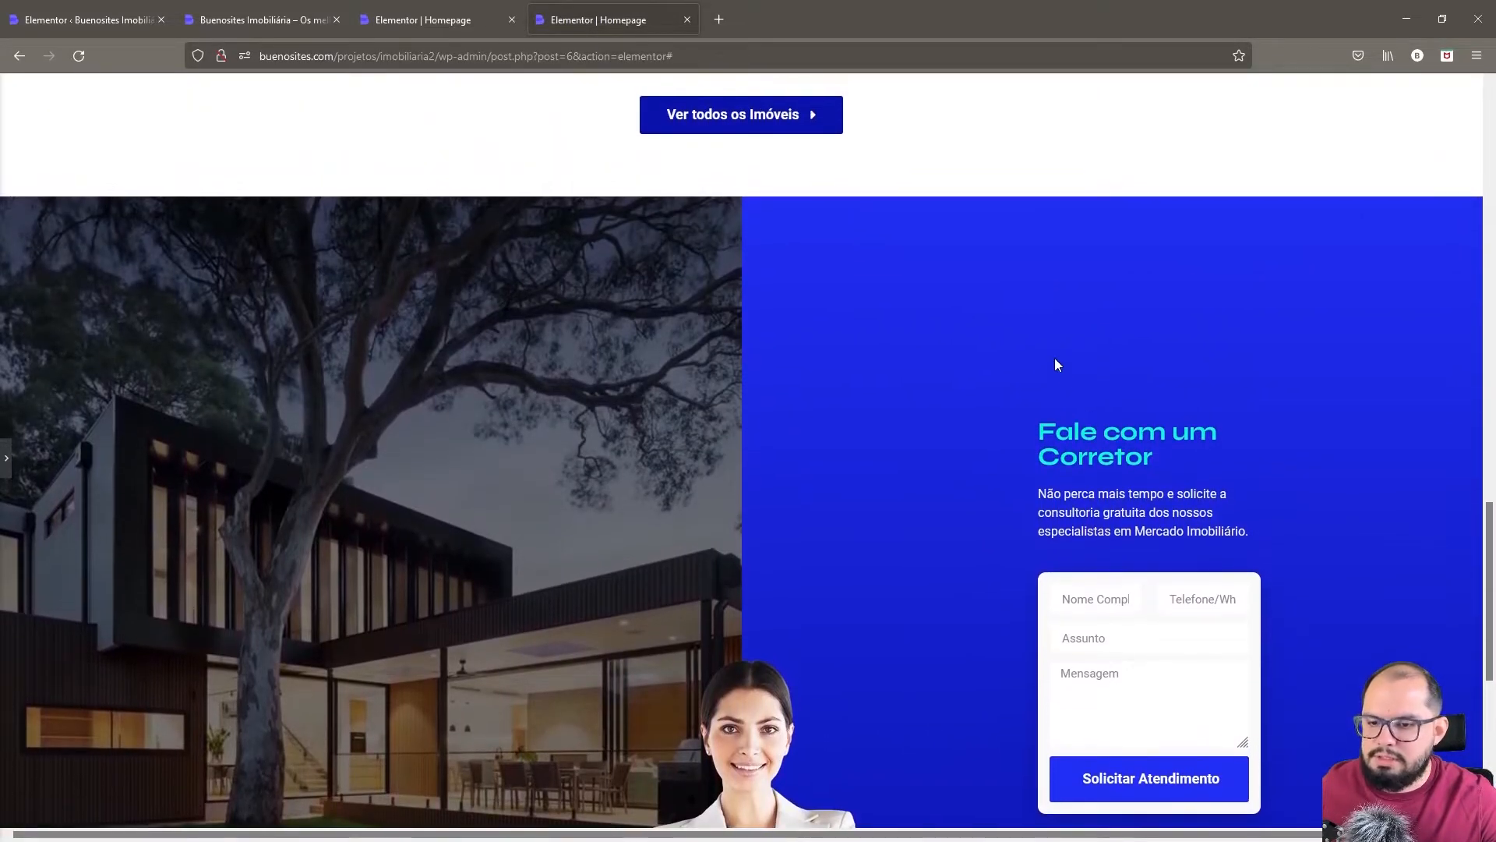
left_click(6, 464)
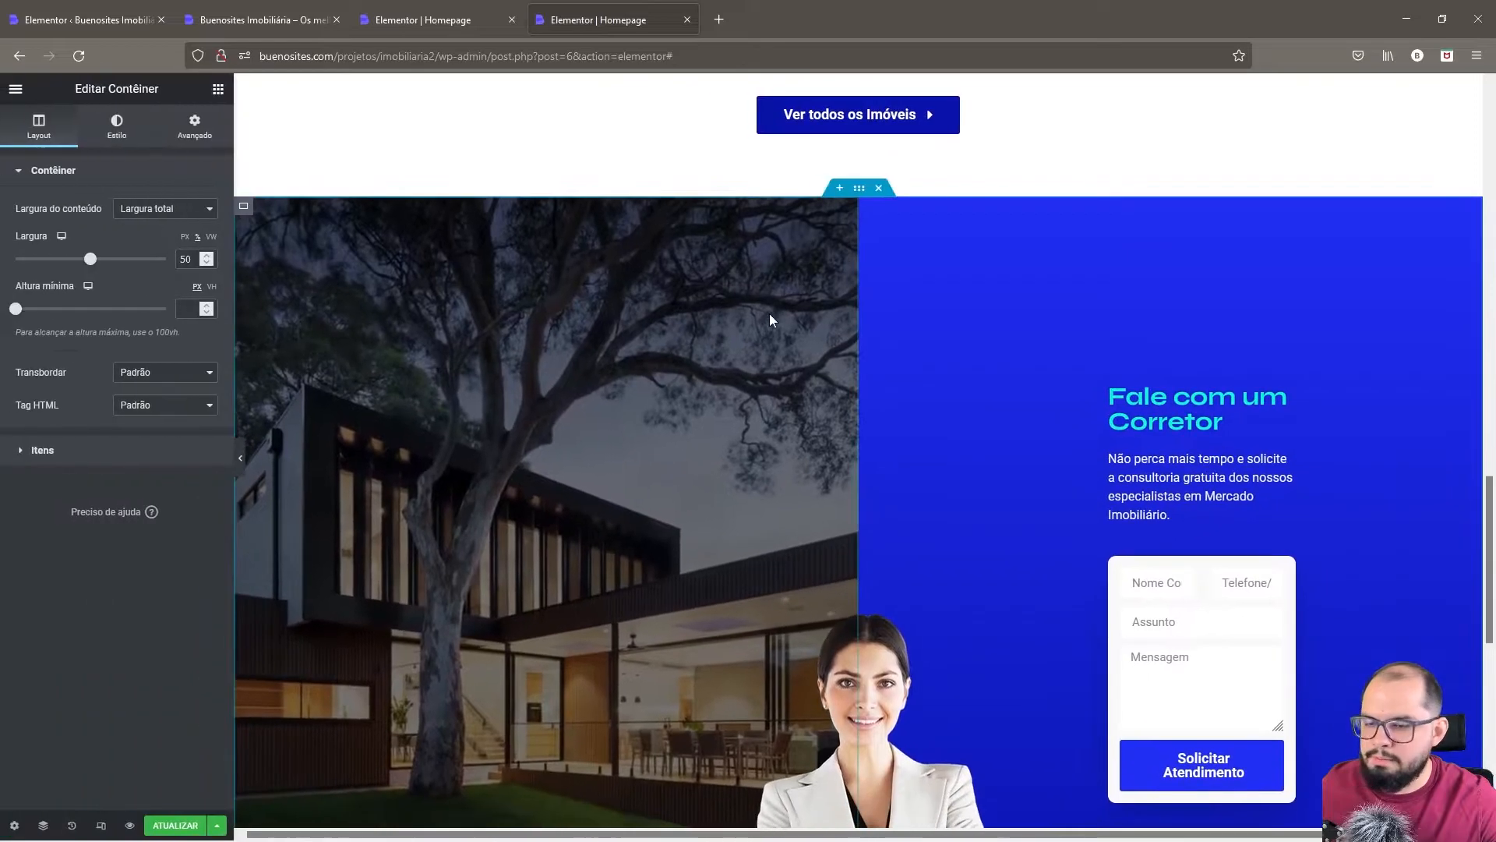
- Link the padding values of the container holding the form and set all four sides to 10%
right_click(872, 208)
left_click(913, 223)
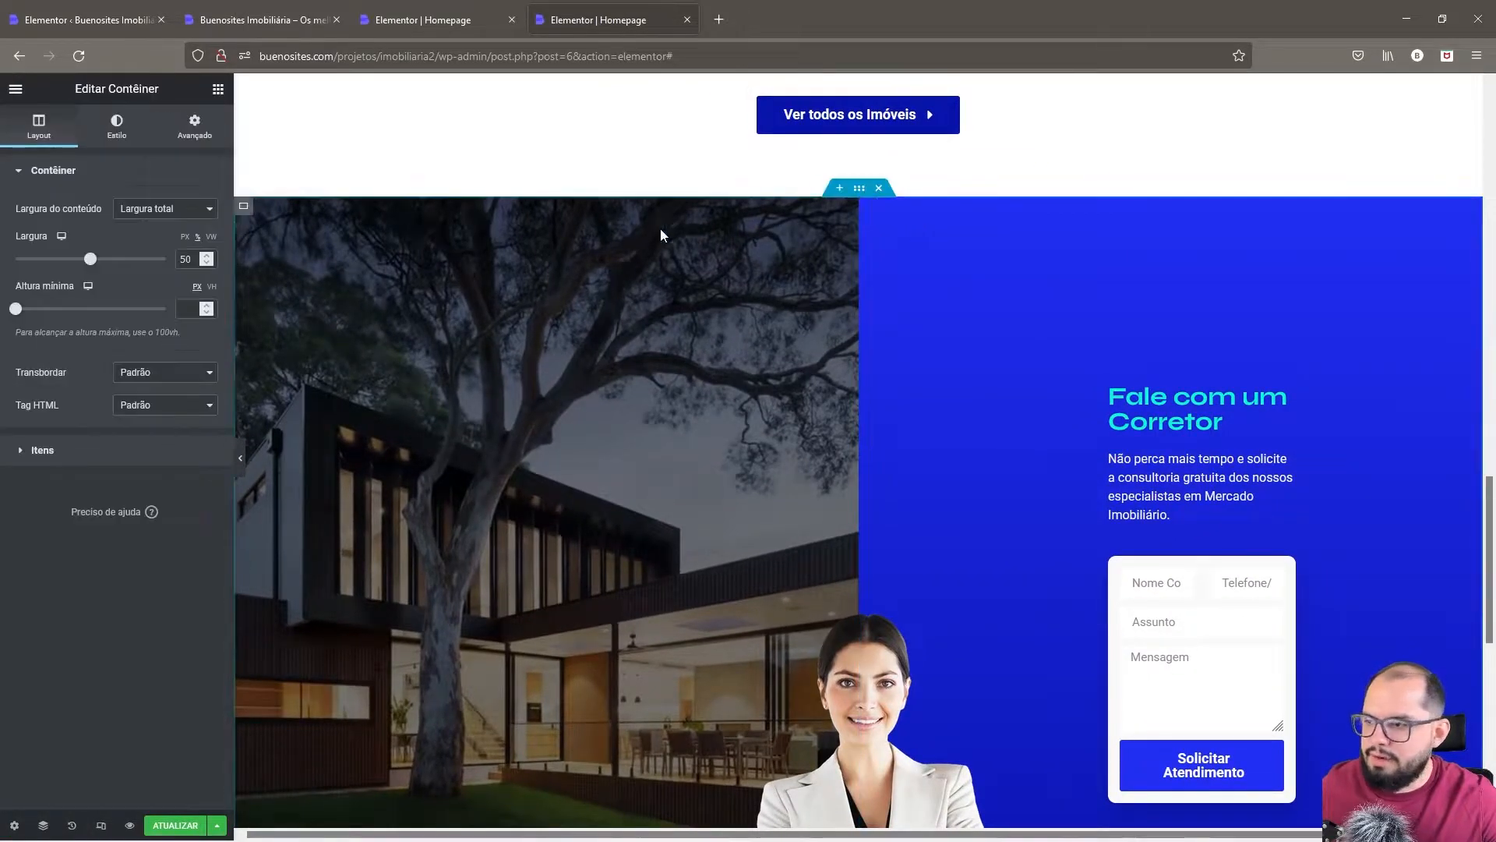
left_click(202, 146)
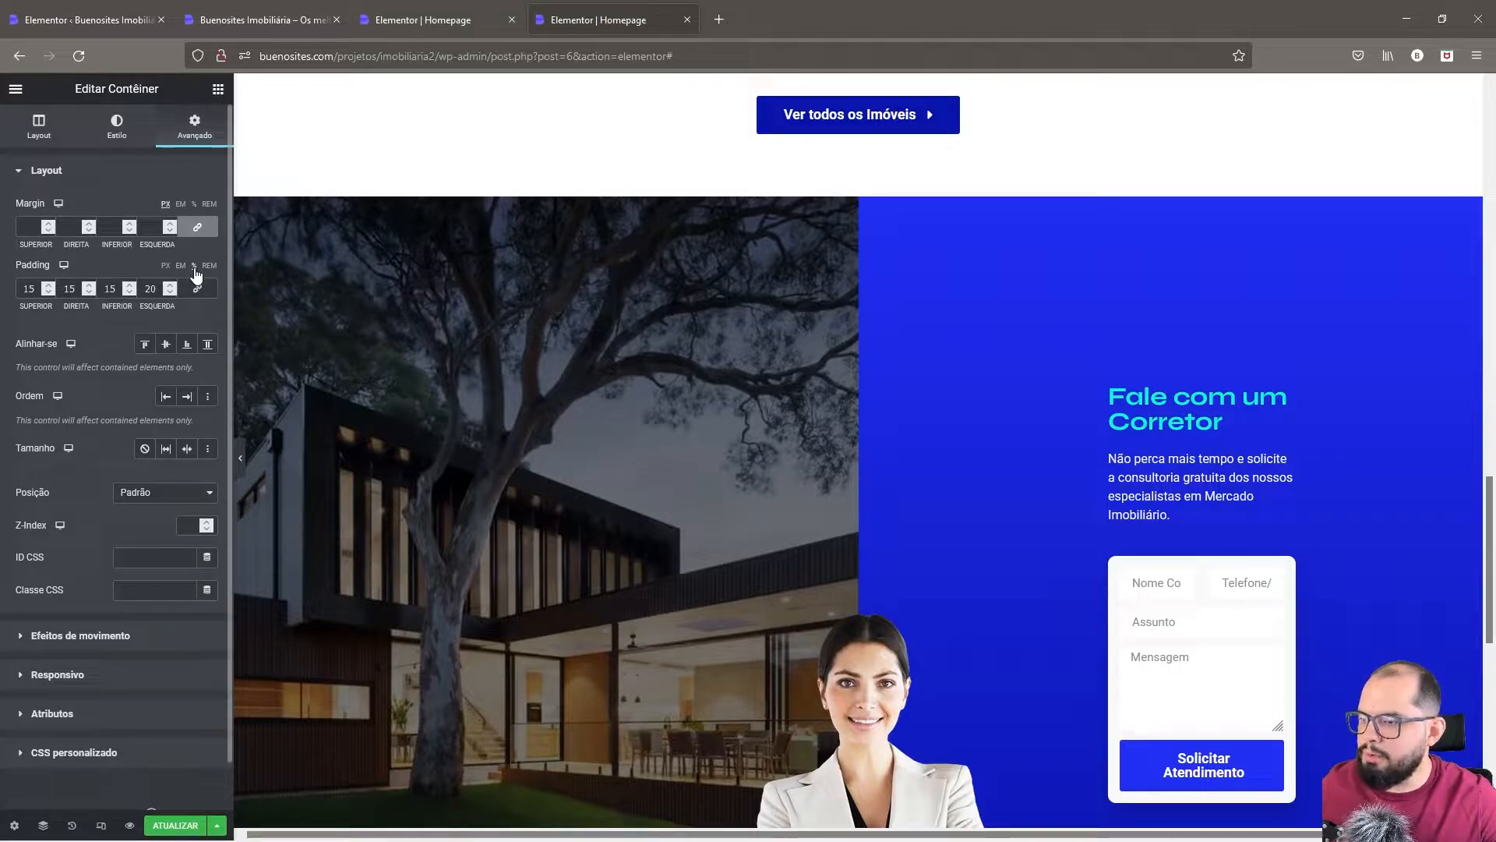
left_click(199, 290)
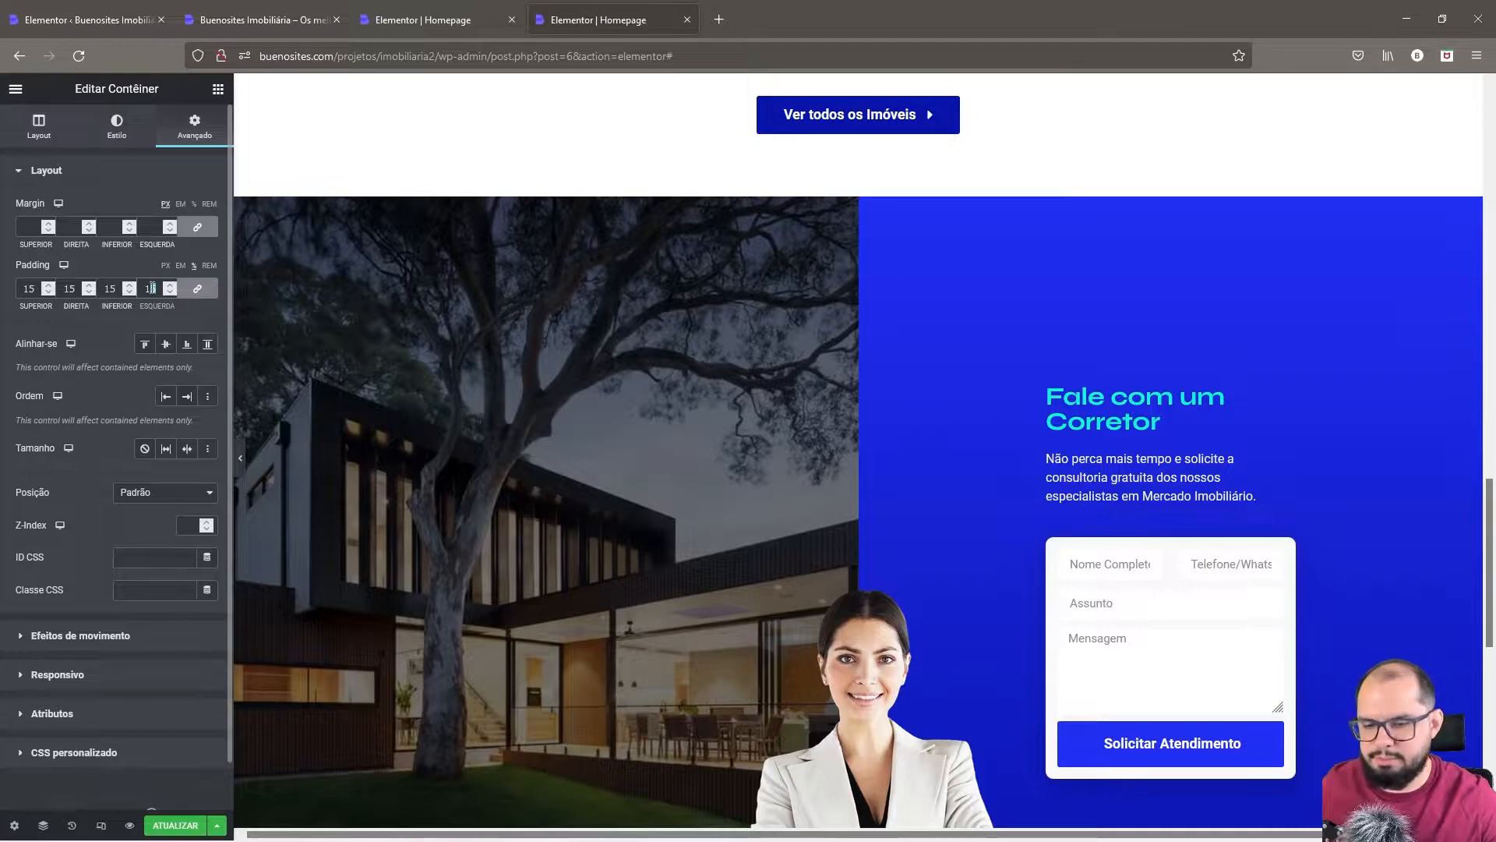
type("0")
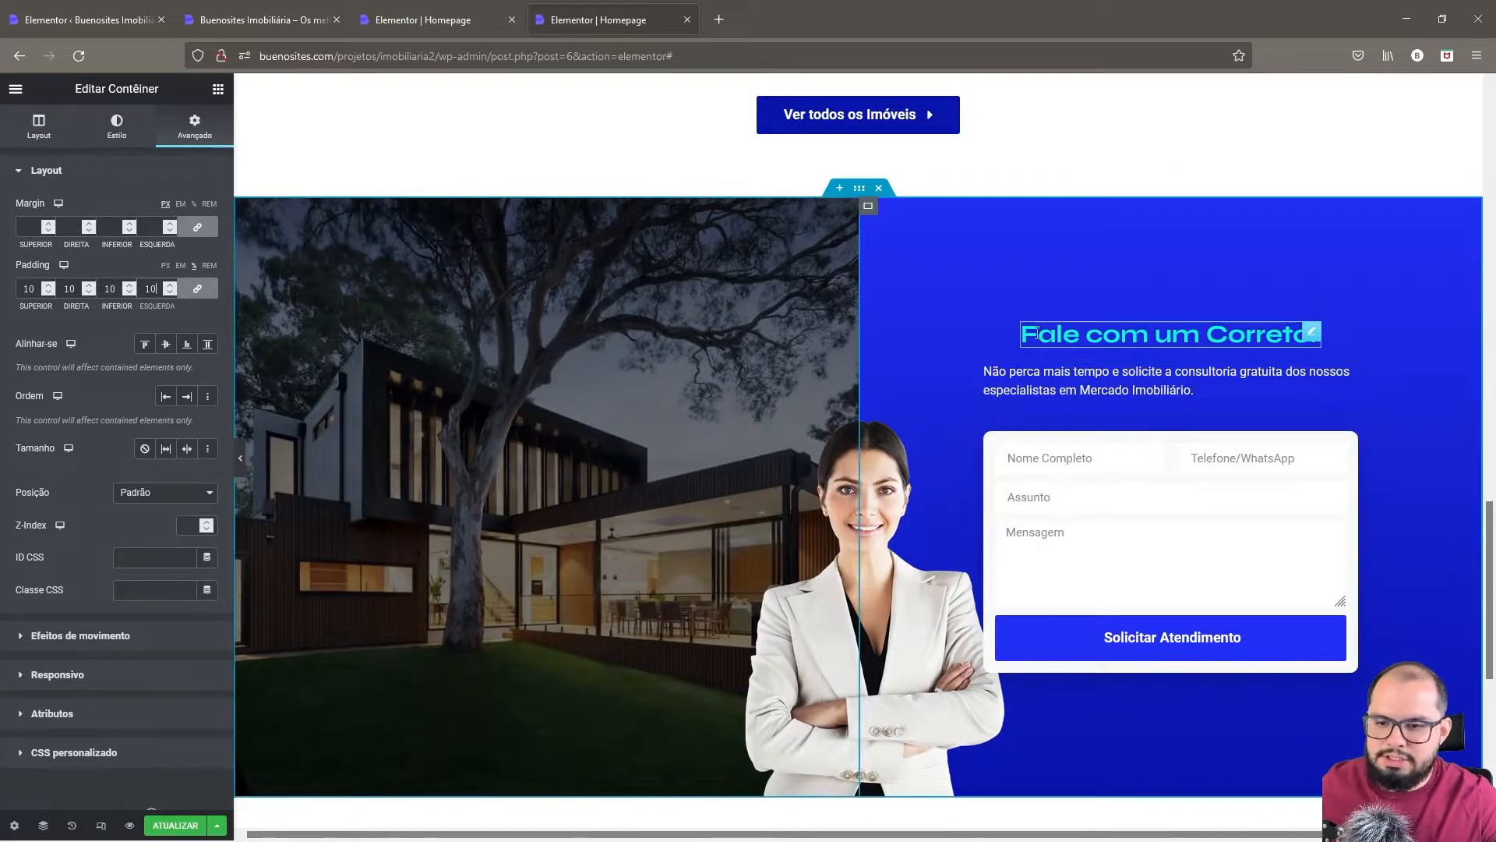
- Set the form container's Alinhar itens to Início flexível, keeping Justificar conteúdo centered, and open its Avançado settings
right_click(871, 216)
left_click(891, 226)
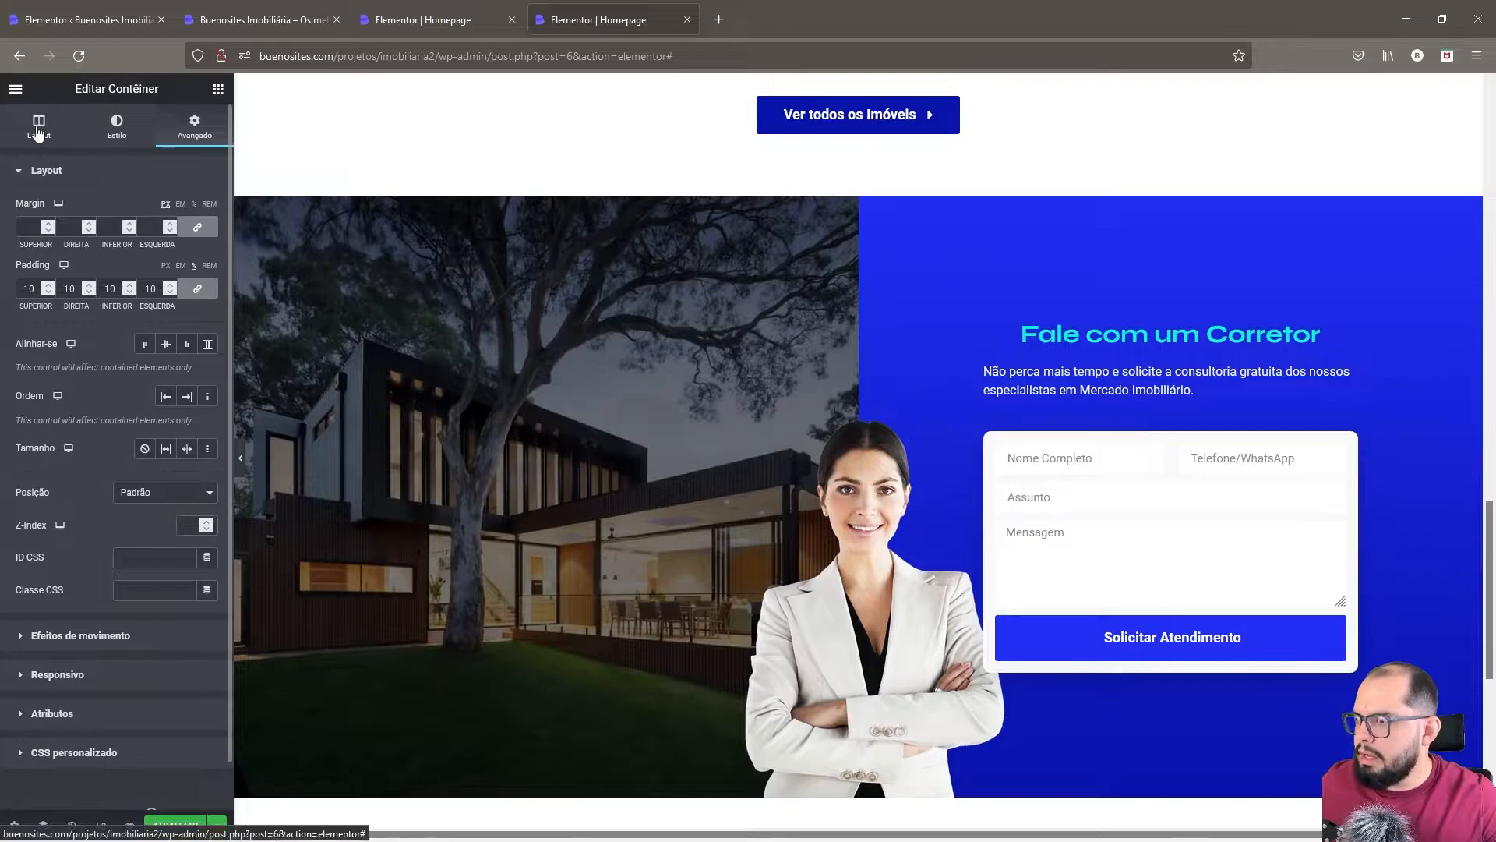
left_click(37, 128)
left_click(53, 450)
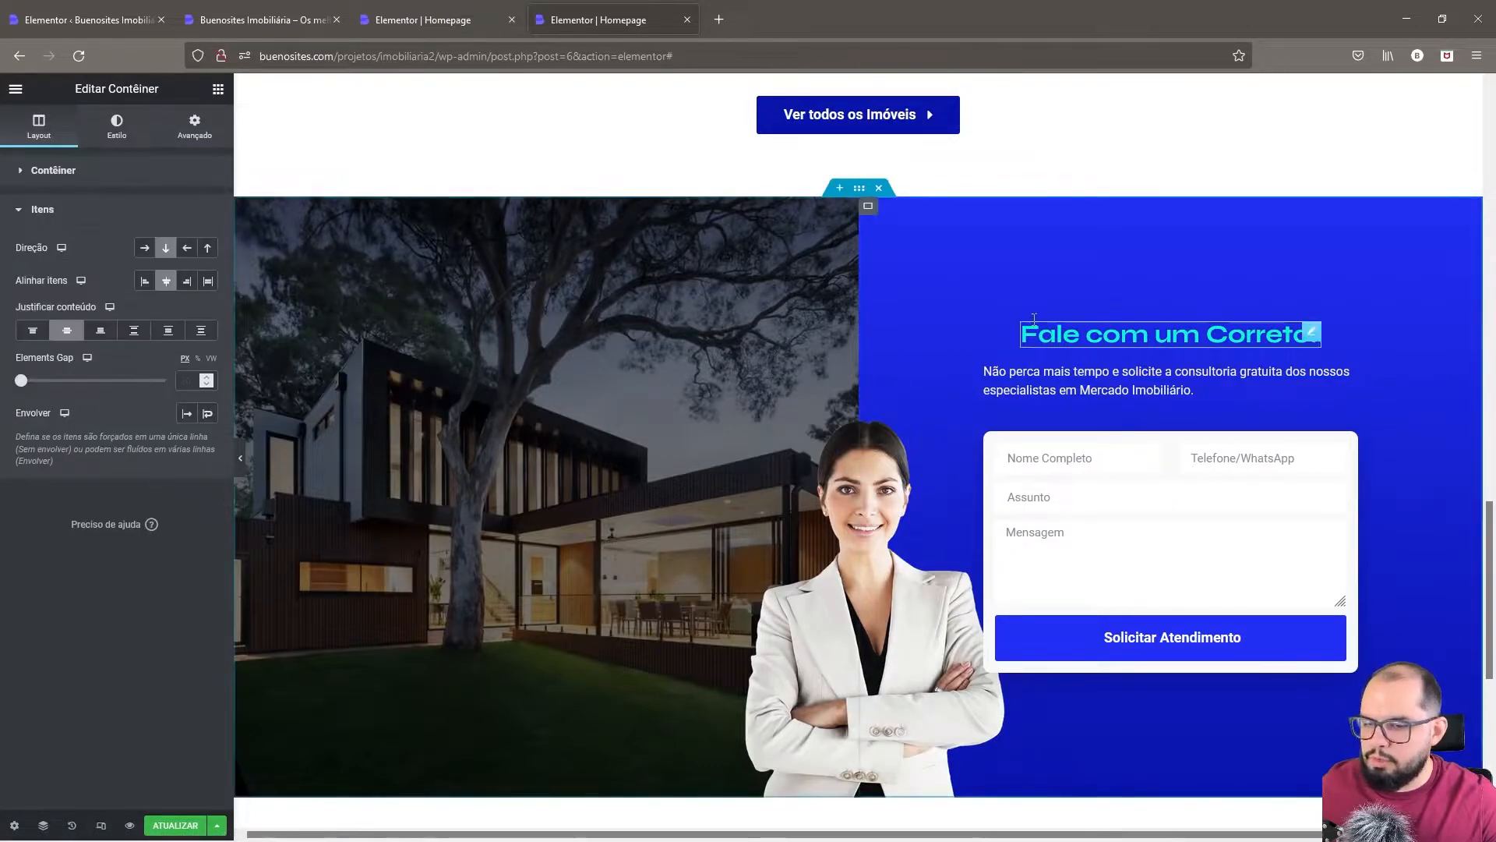
left_click(73, 325)
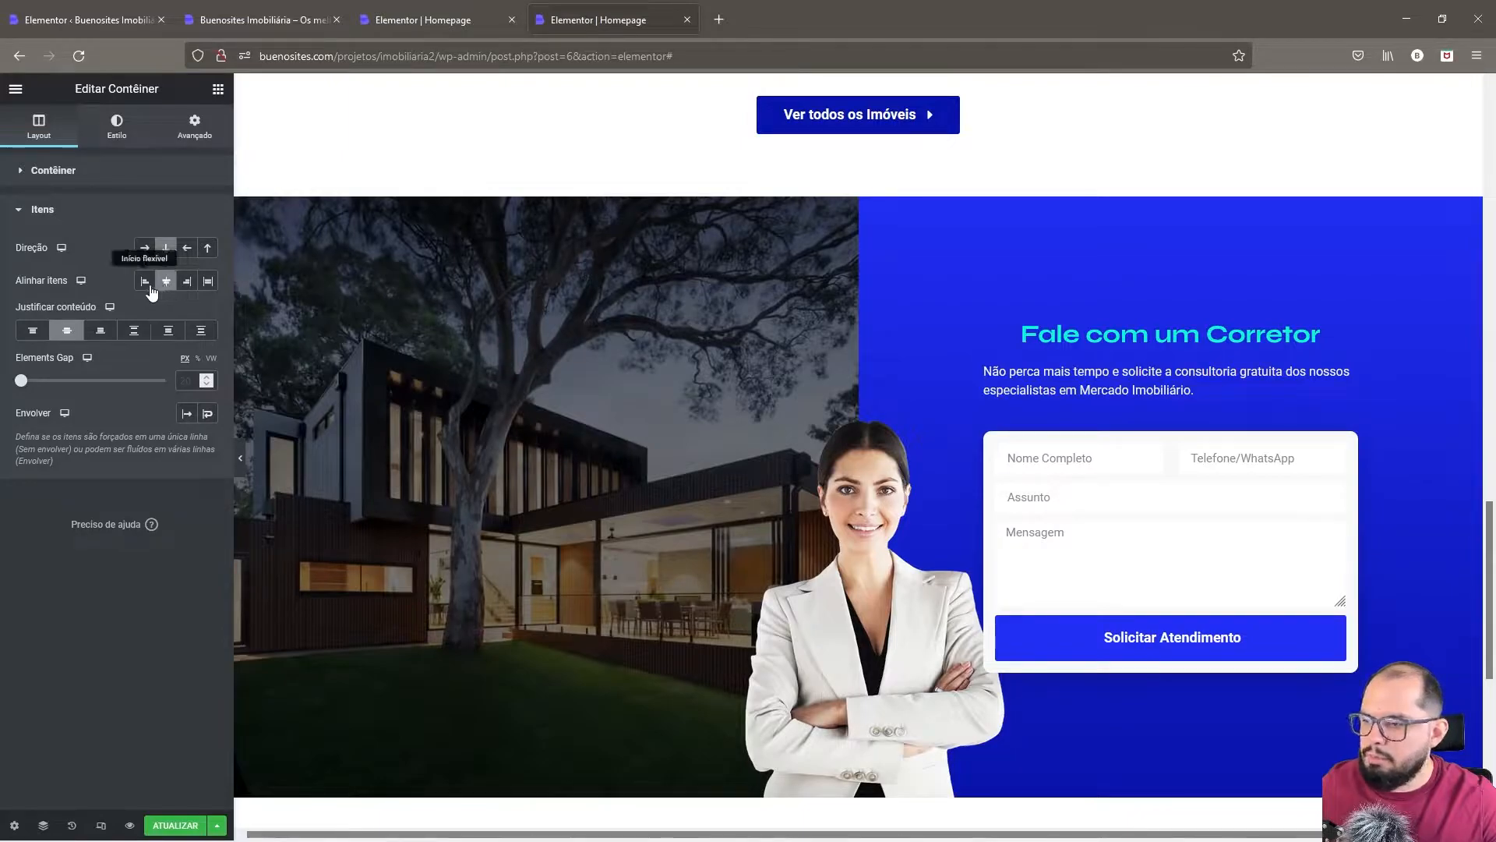
left_click(146, 282)
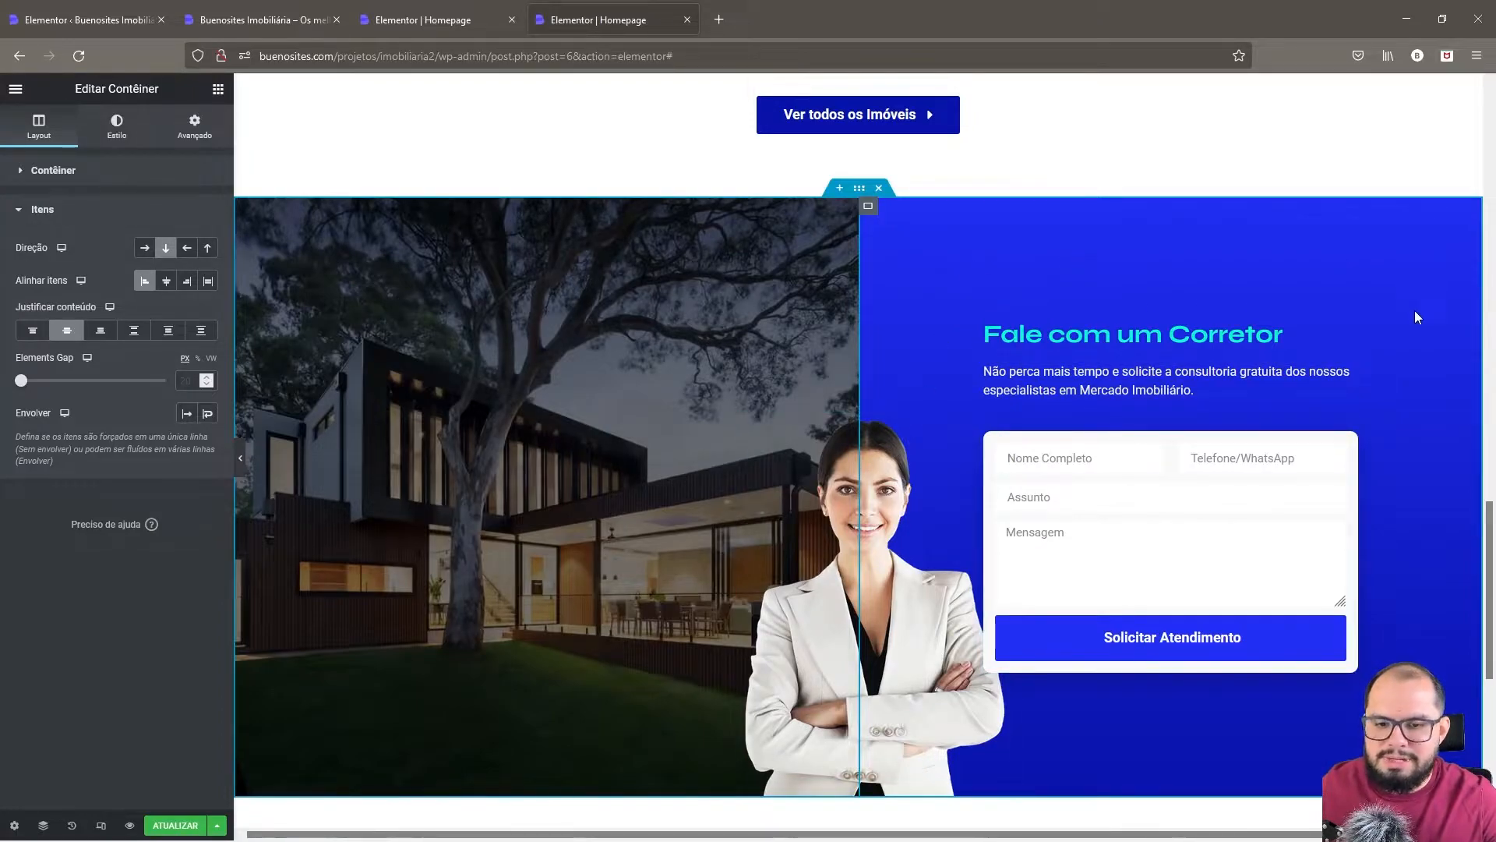
left_click(195, 131)
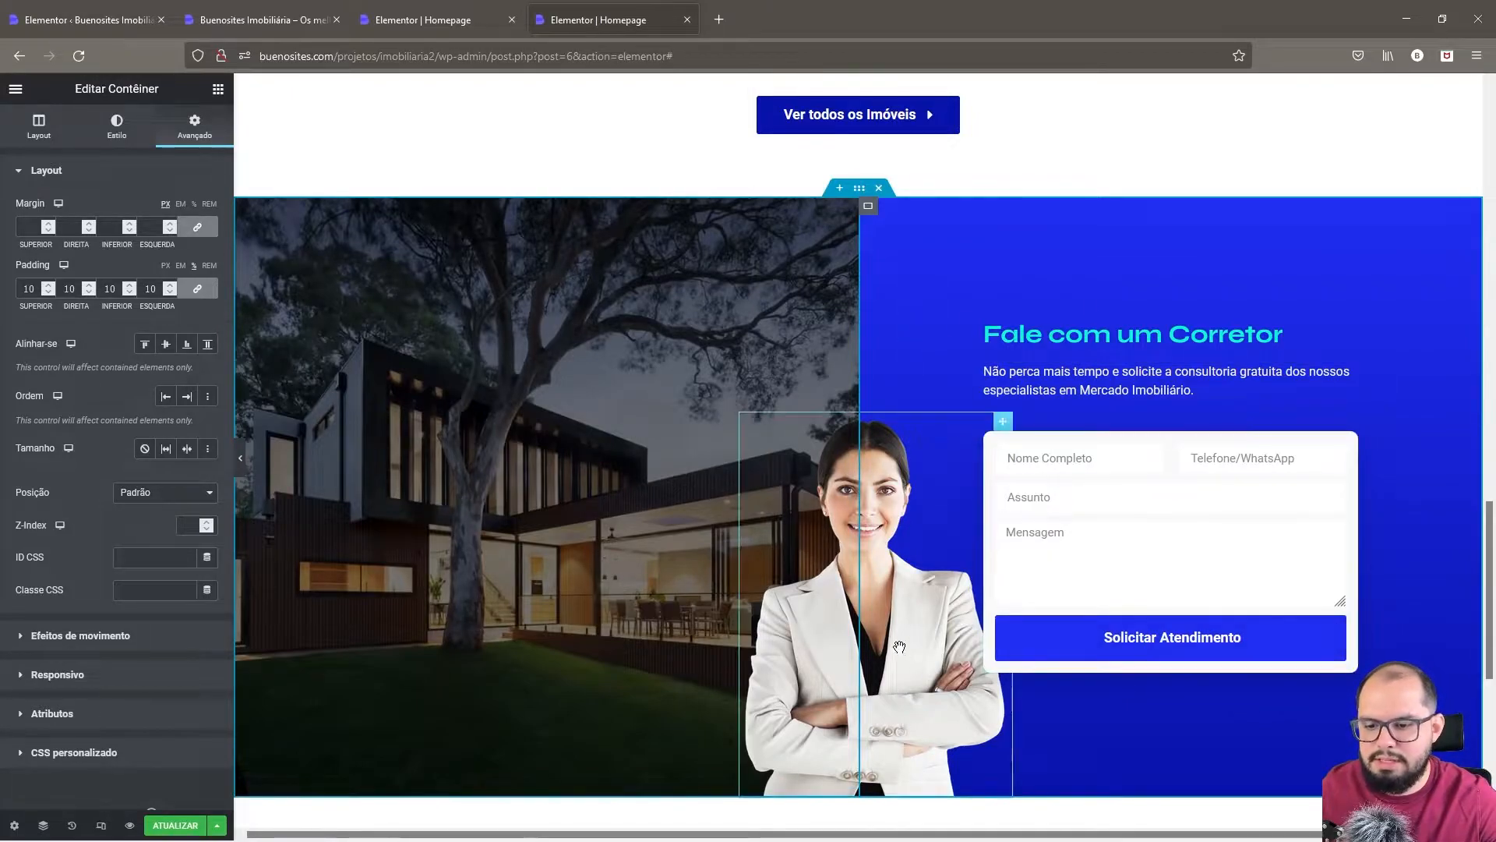
- Try the center, end and stretch options of Alinhar itens on the form container, then restore the start alignment
right_click(865, 212)
left_click(915, 225)
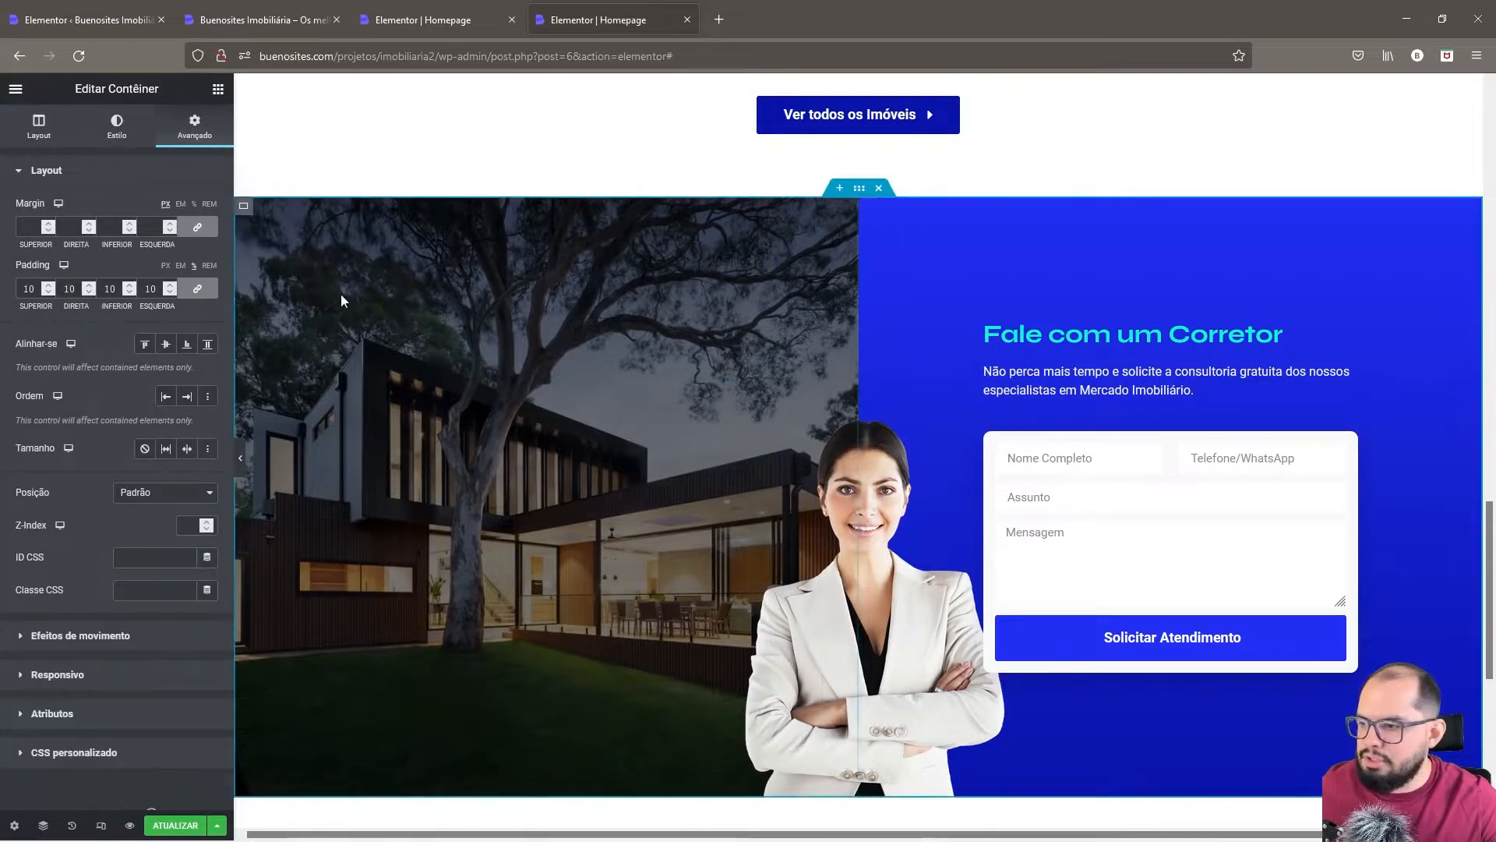
left_click(44, 135)
left_click(53, 450)
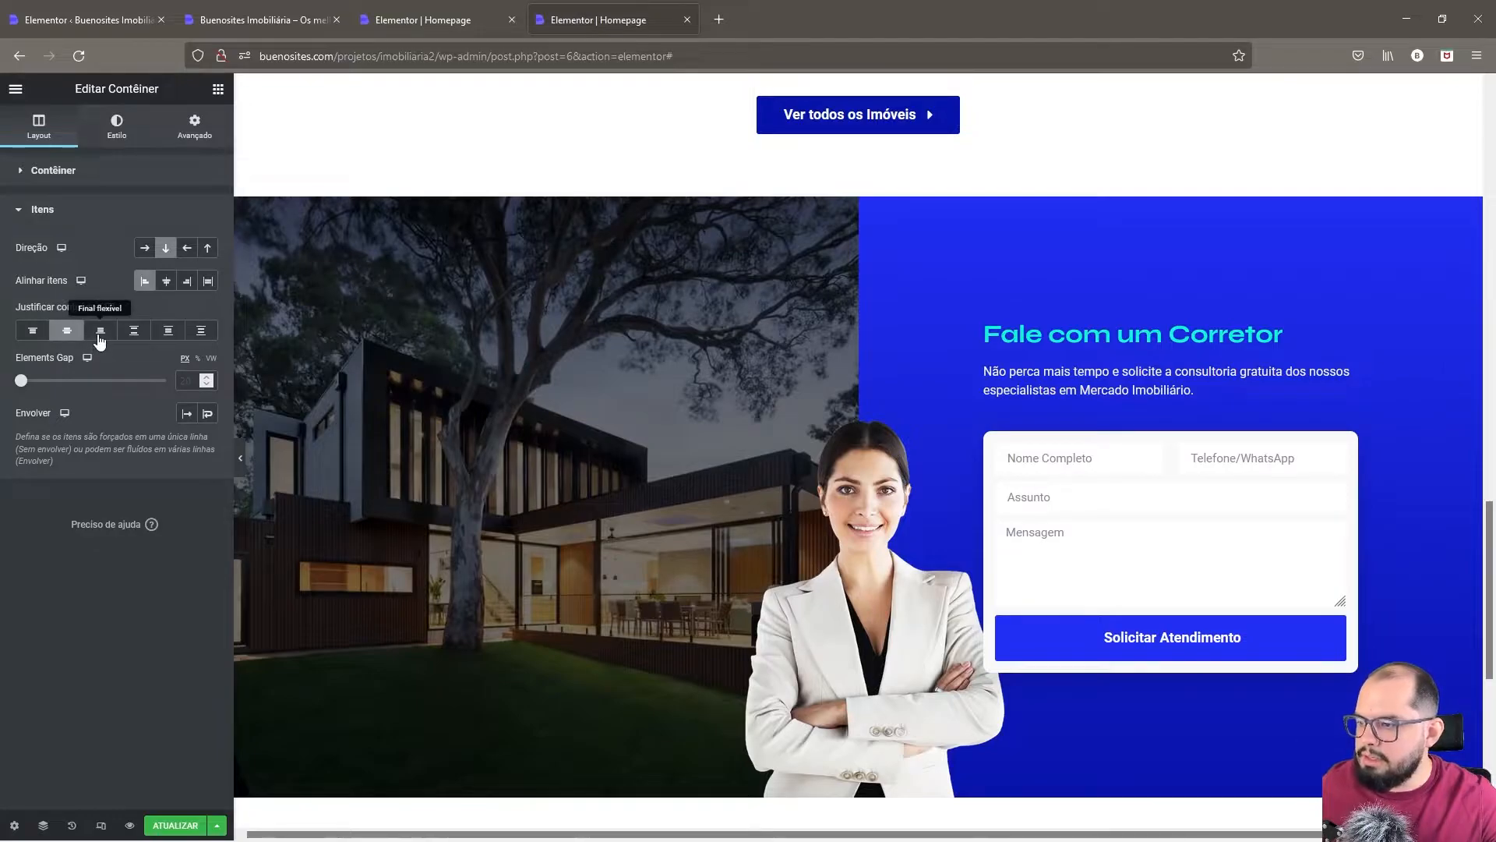
left_click(166, 282)
left_click(187, 282)
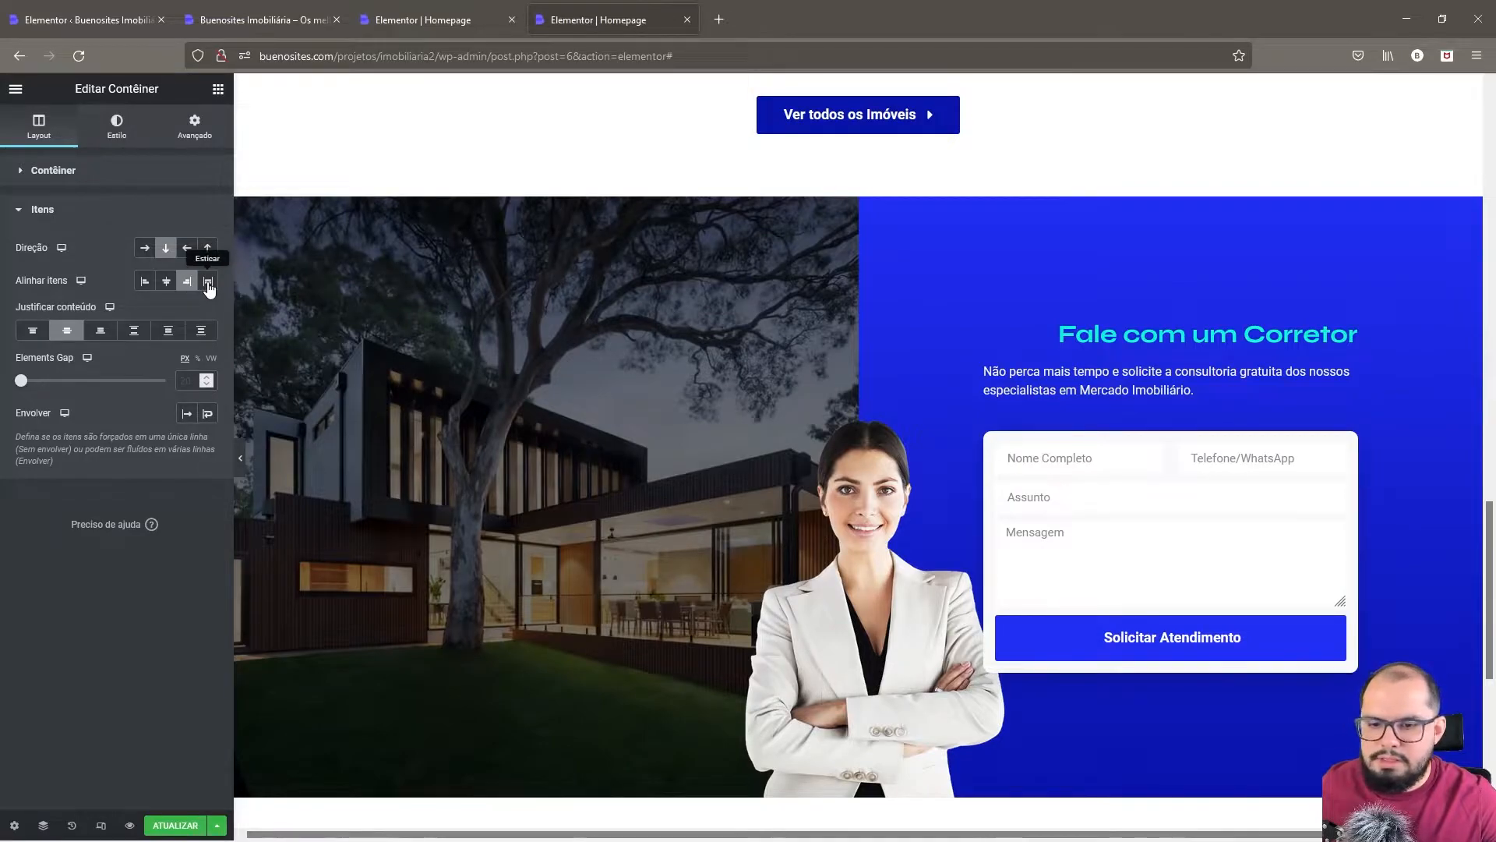
left_click(207, 282)
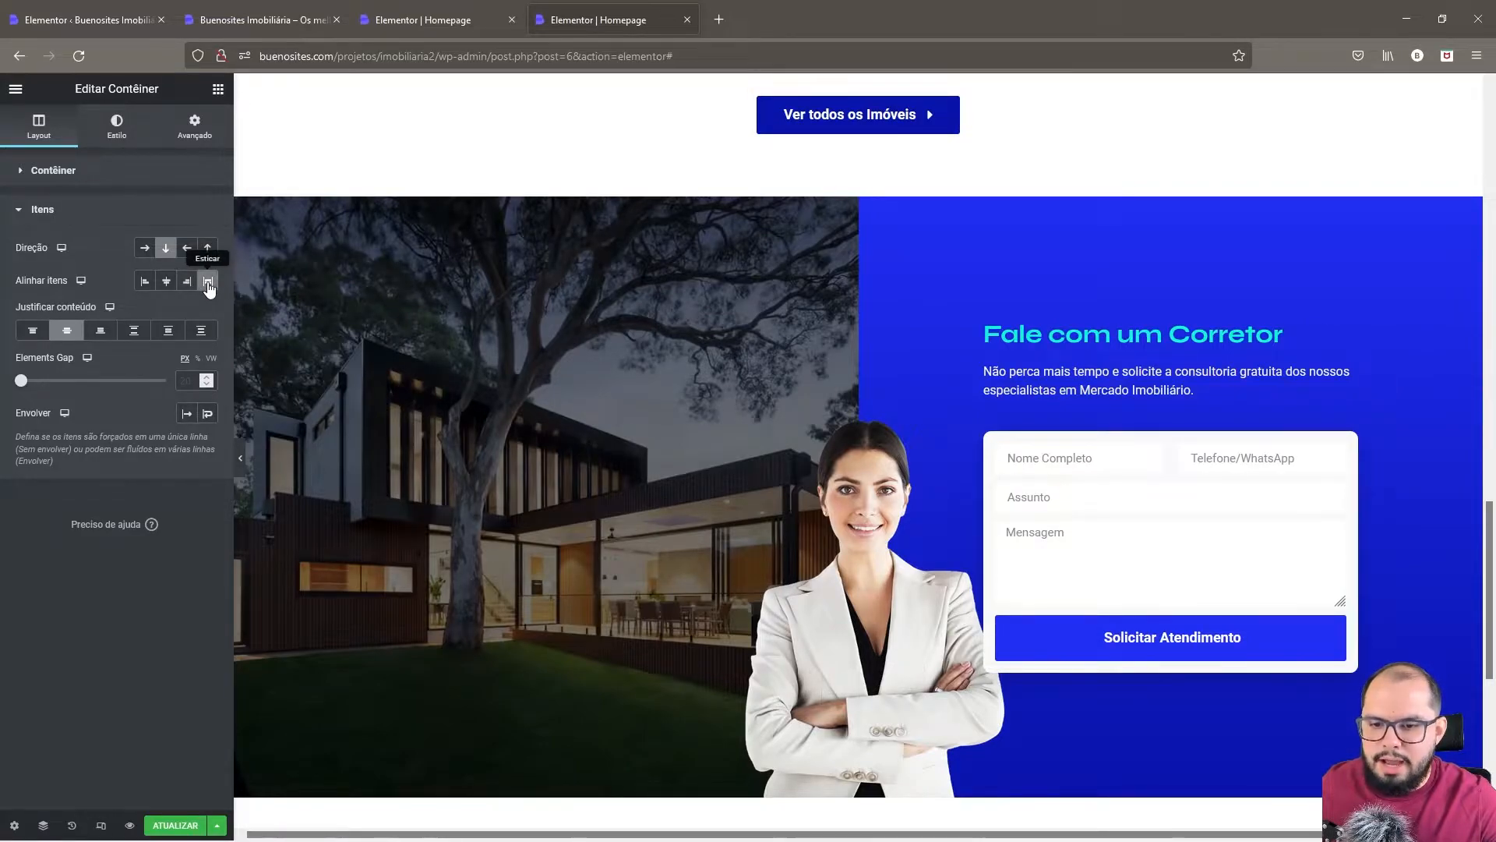
left_click(143, 288)
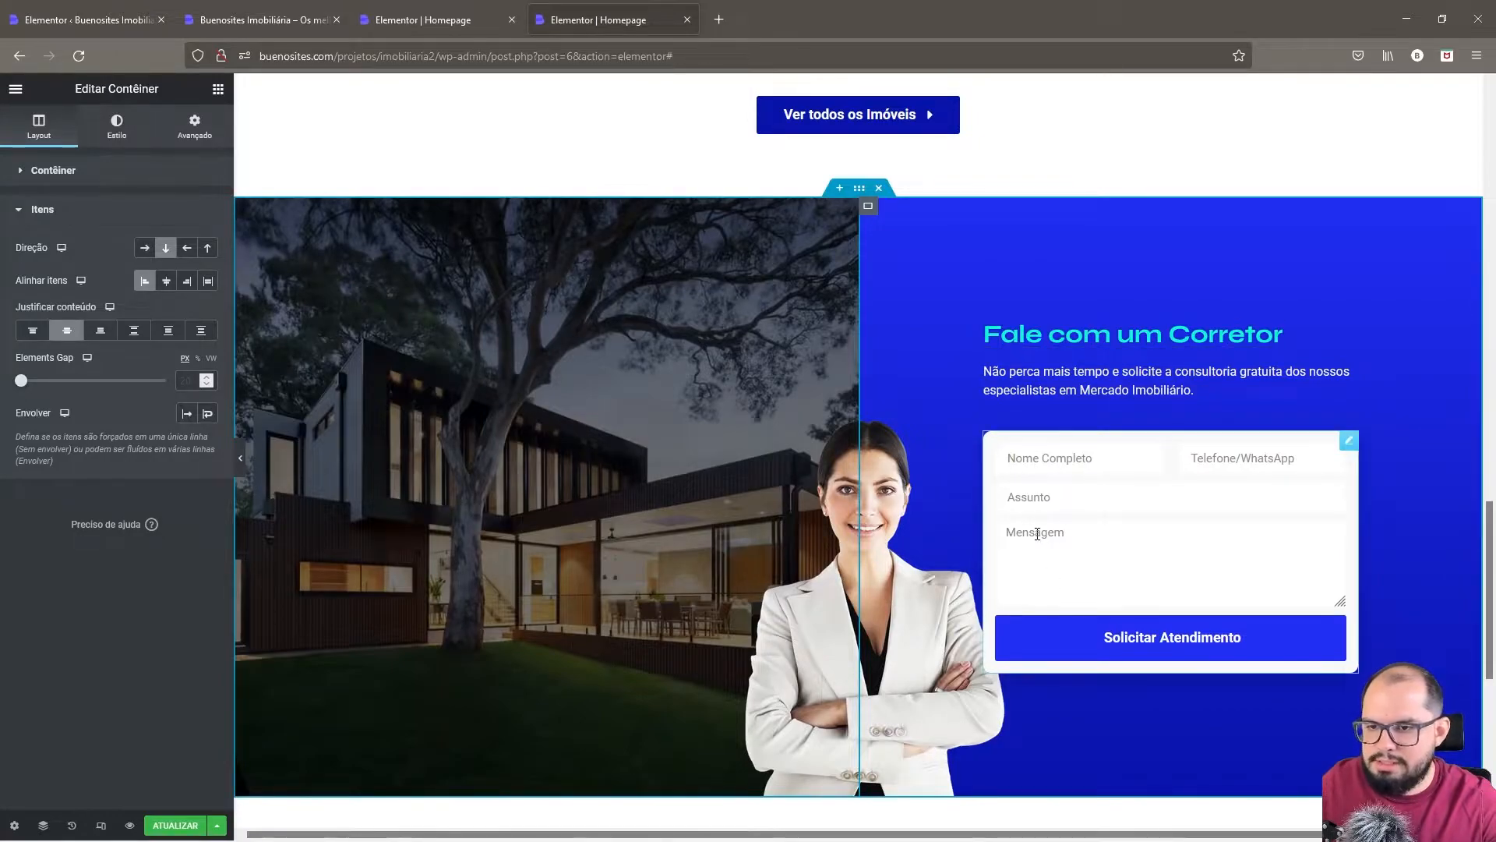
- Set the image size of the woman's picture in the Fale com um Corretor section to Completo
scroll(1037, 533, "down", 2)
scroll(1063, 350, "up", 2)
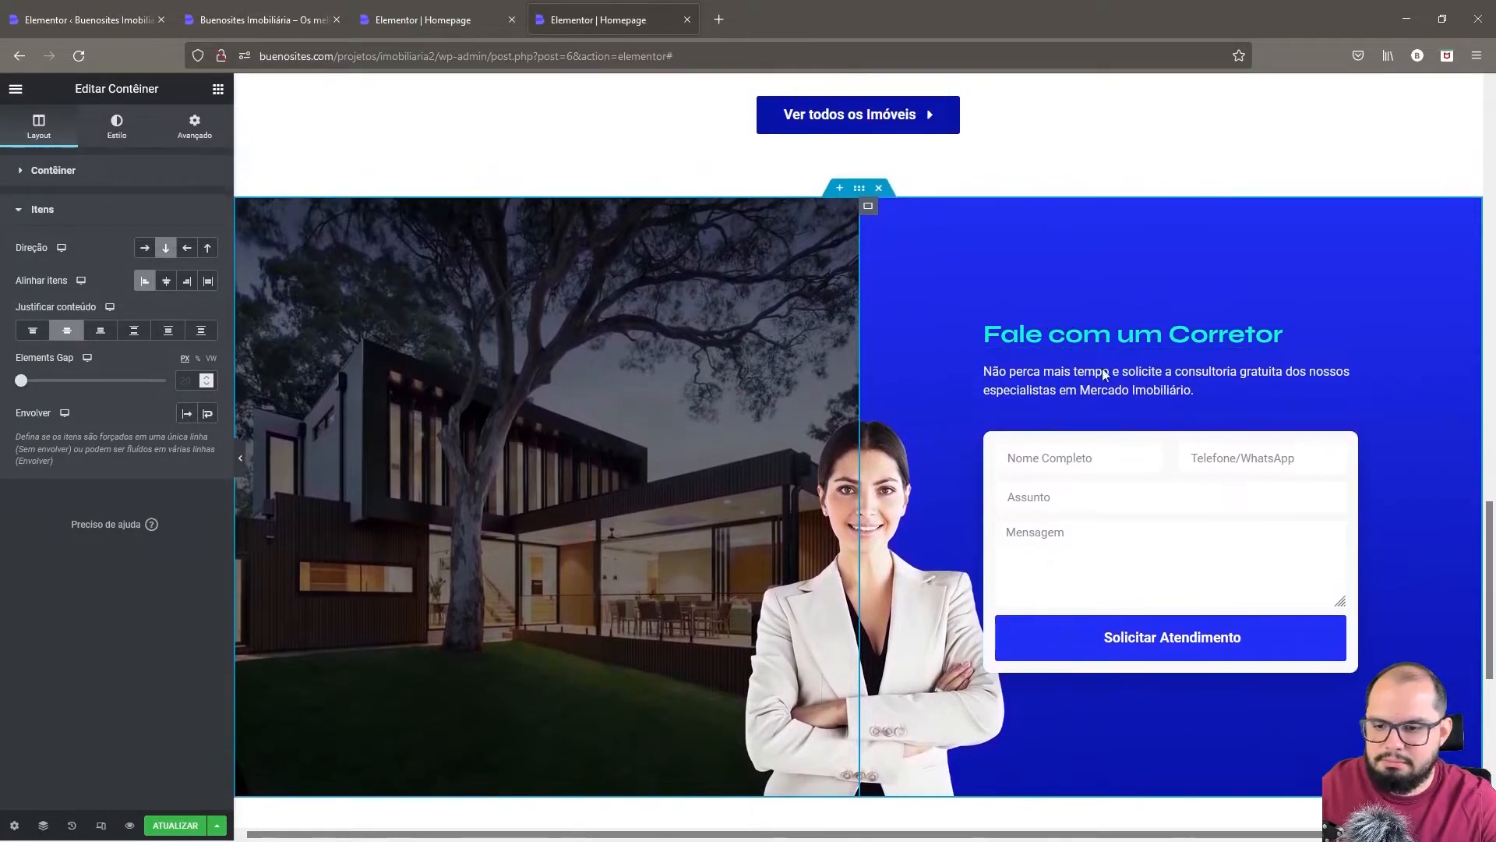
right_click(877, 505)
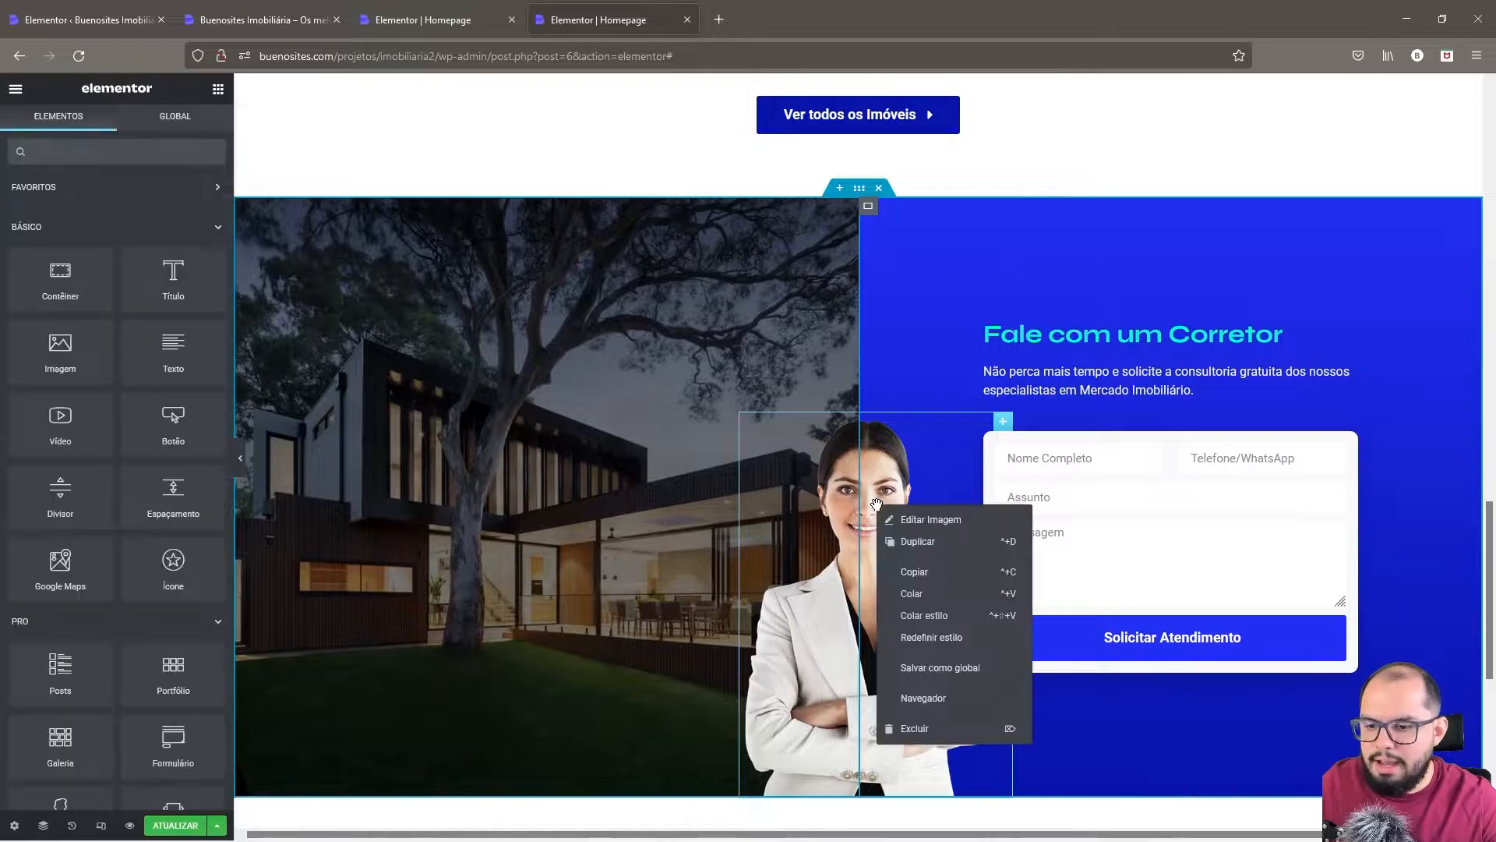
left_click(898, 517)
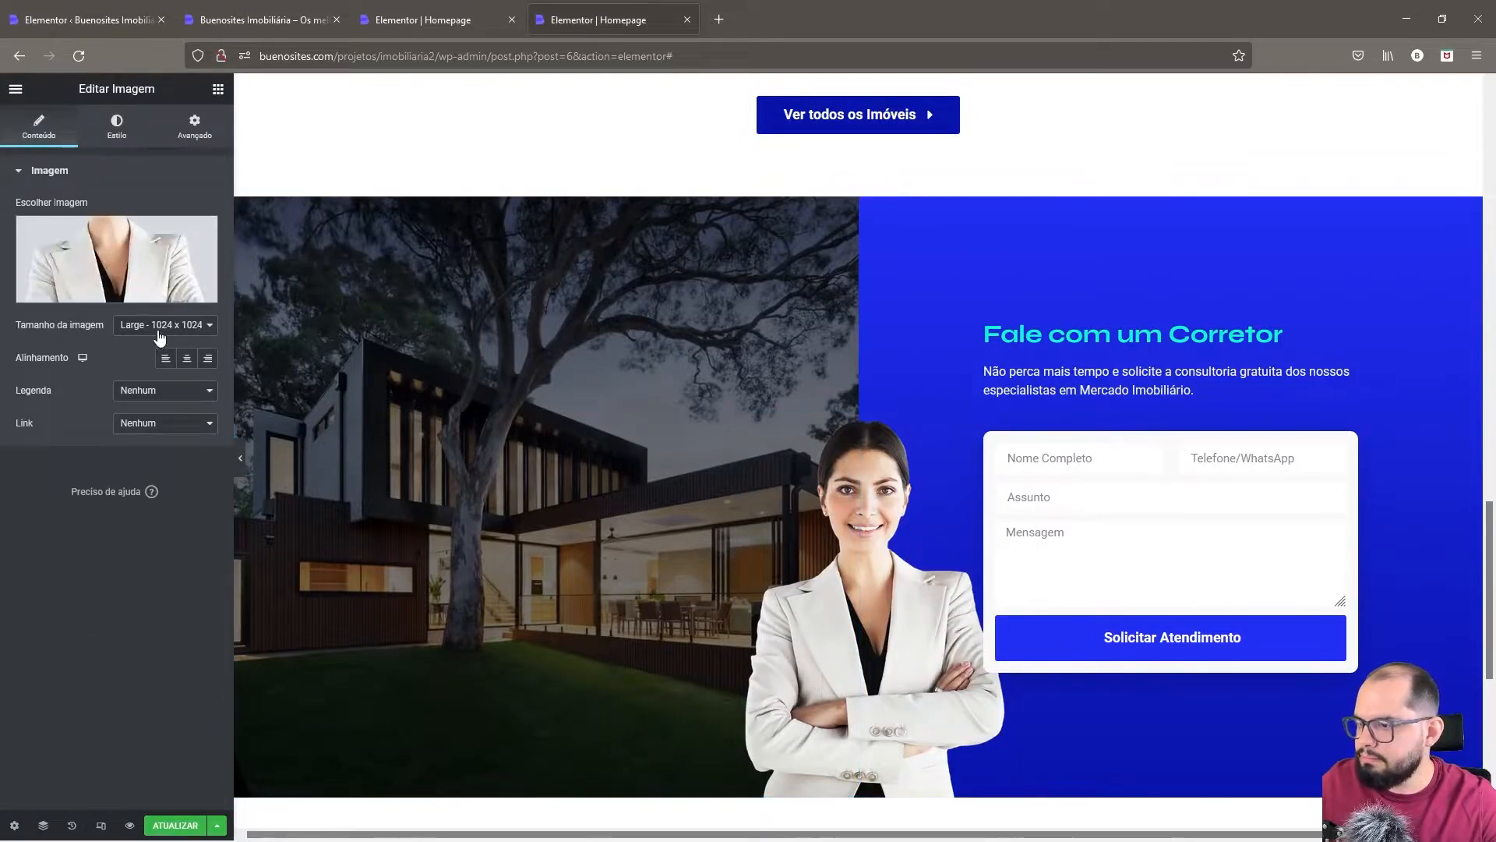
left_click(160, 327)
left_click(135, 461)
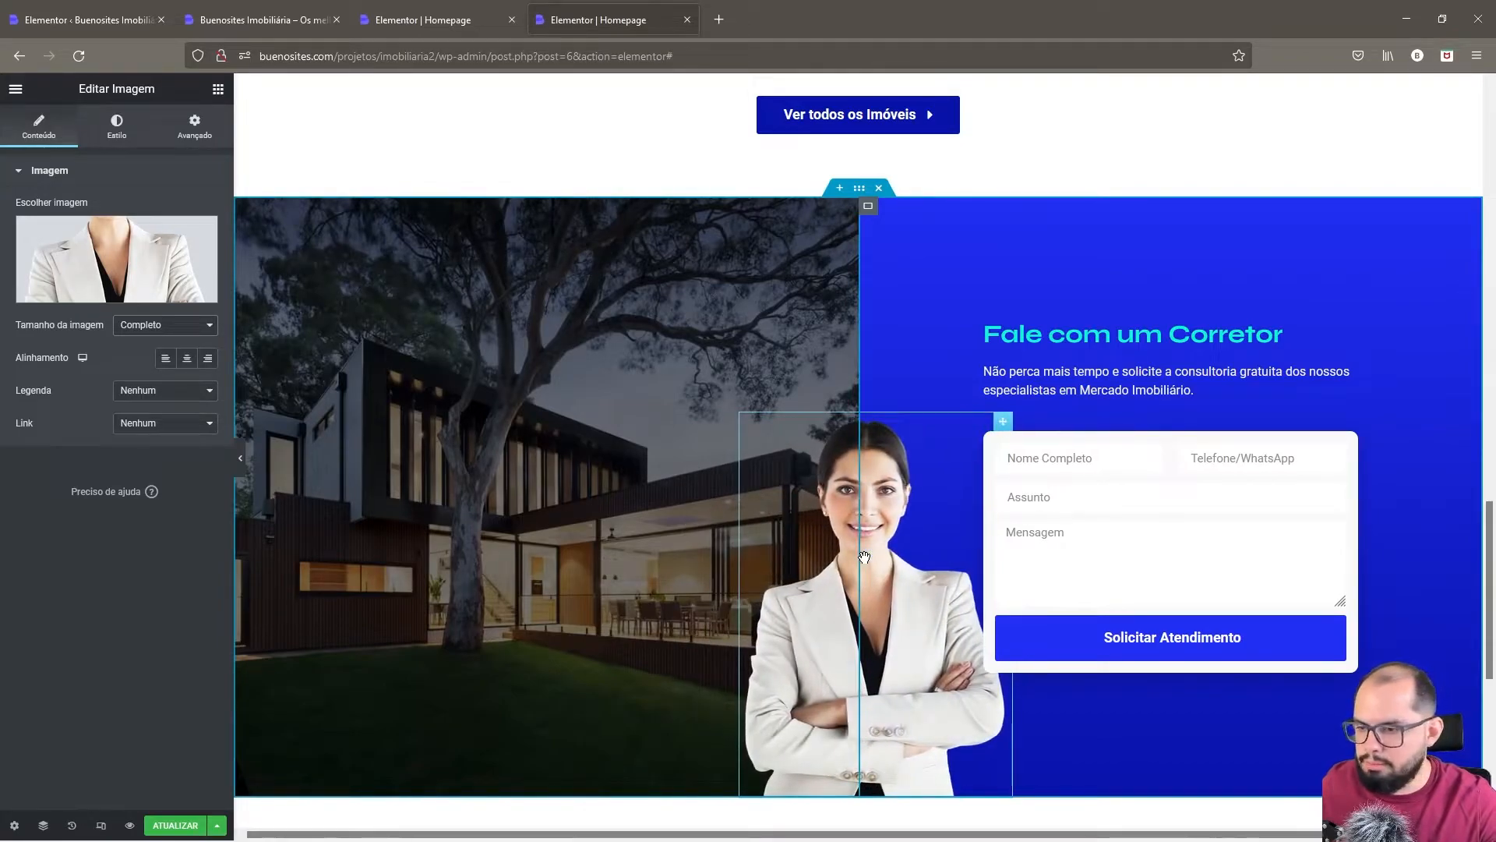
left_click(168, 325)
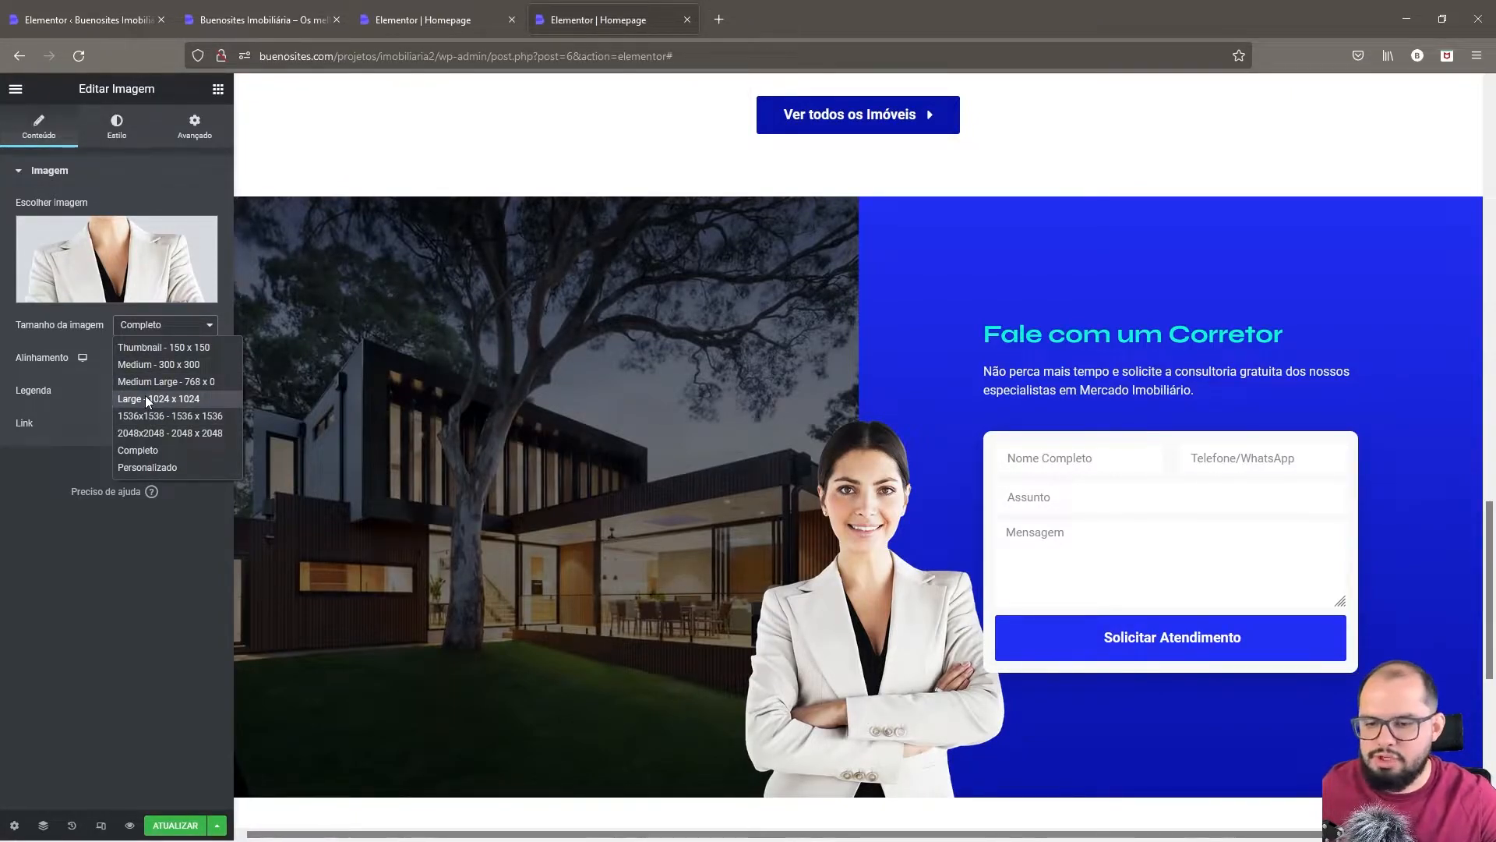
left_click(147, 444)
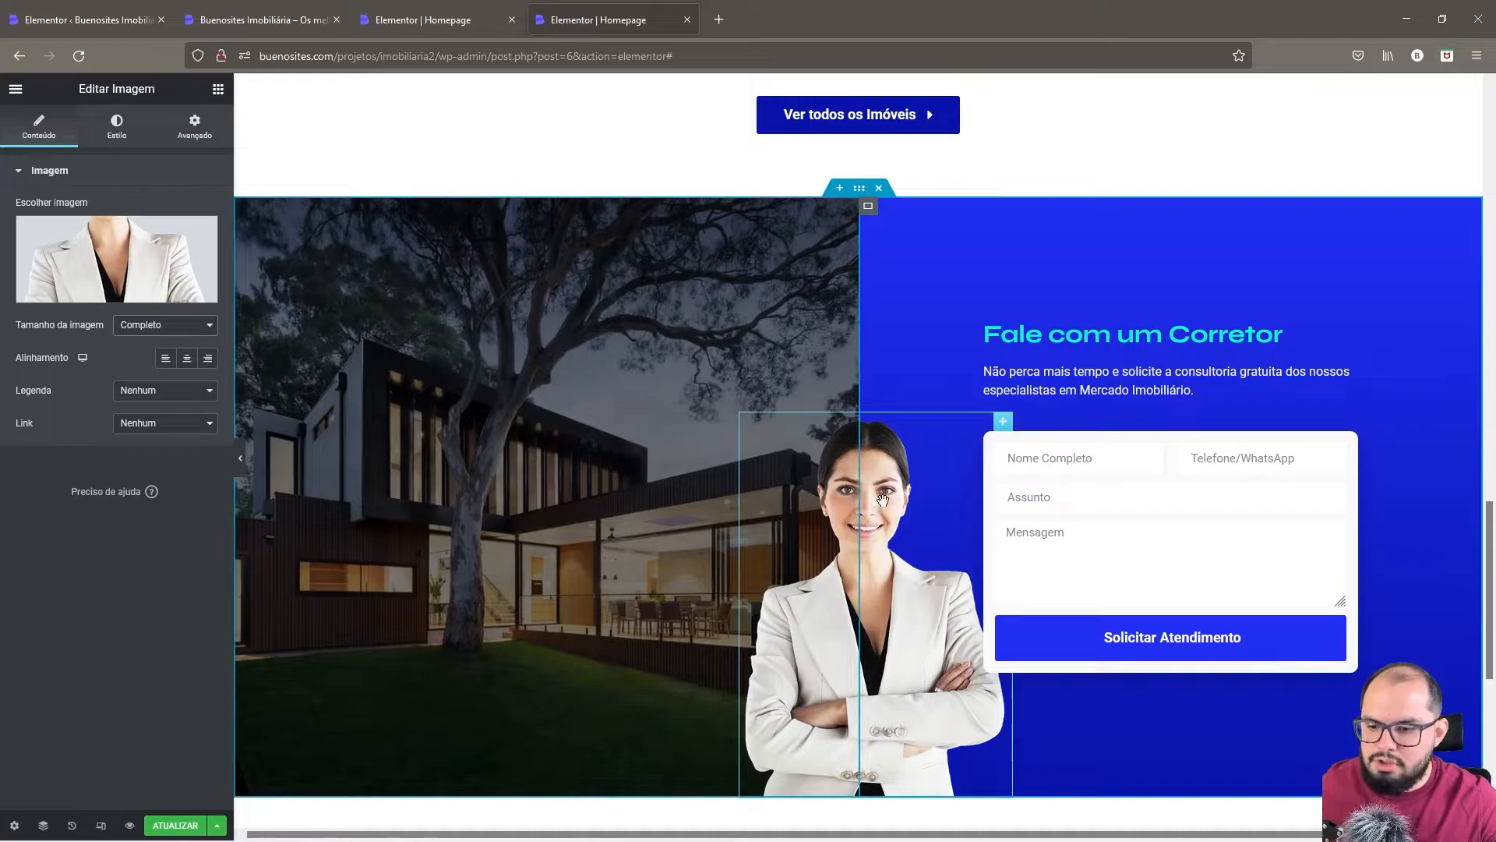
- Locate the woman's picture within the container structure using the Navegador and close it again
right_click(912, 590)
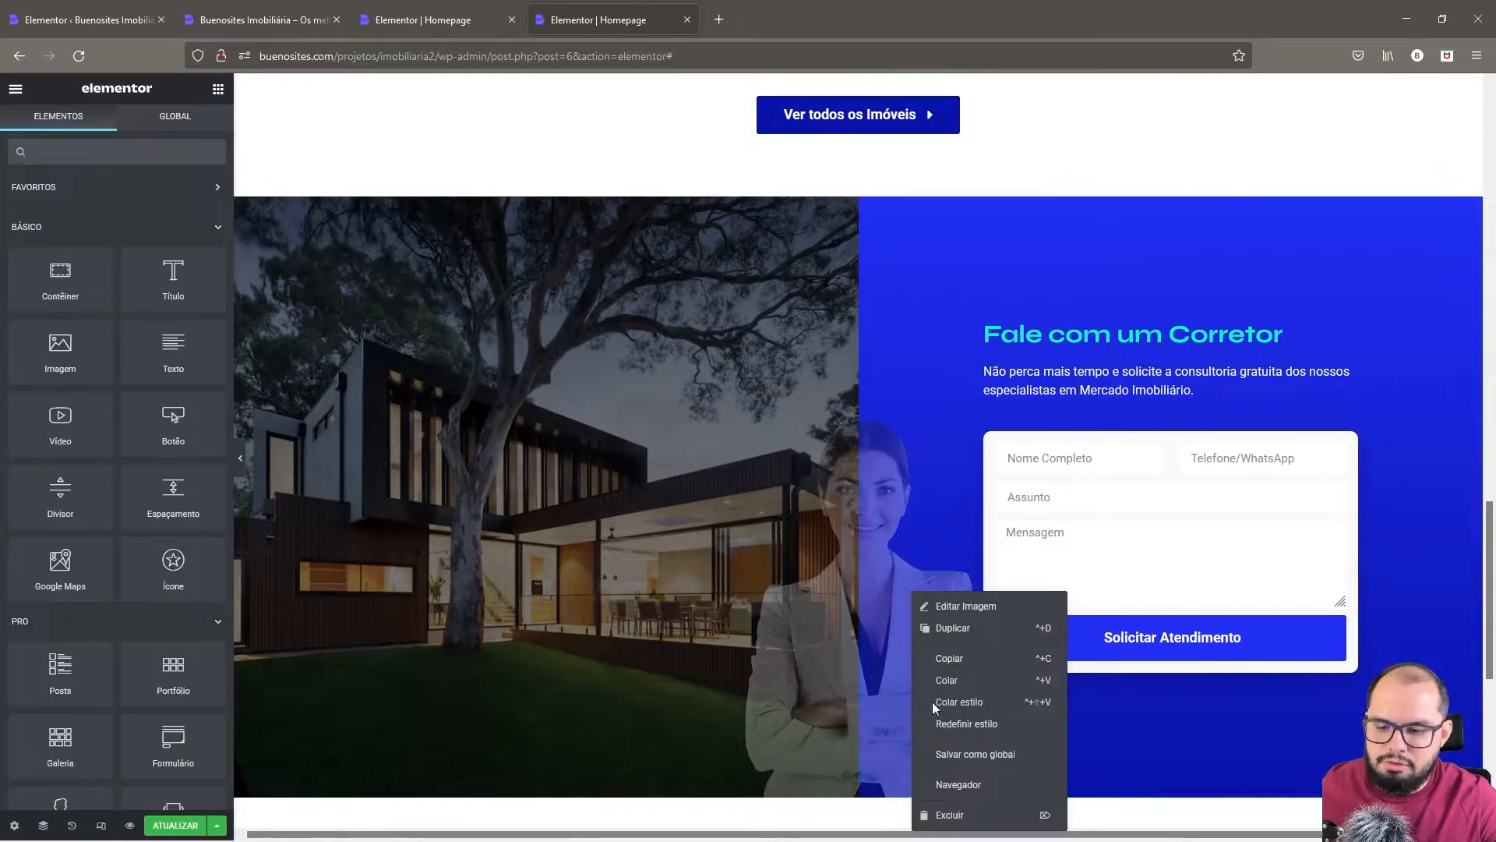
left_click(964, 792)
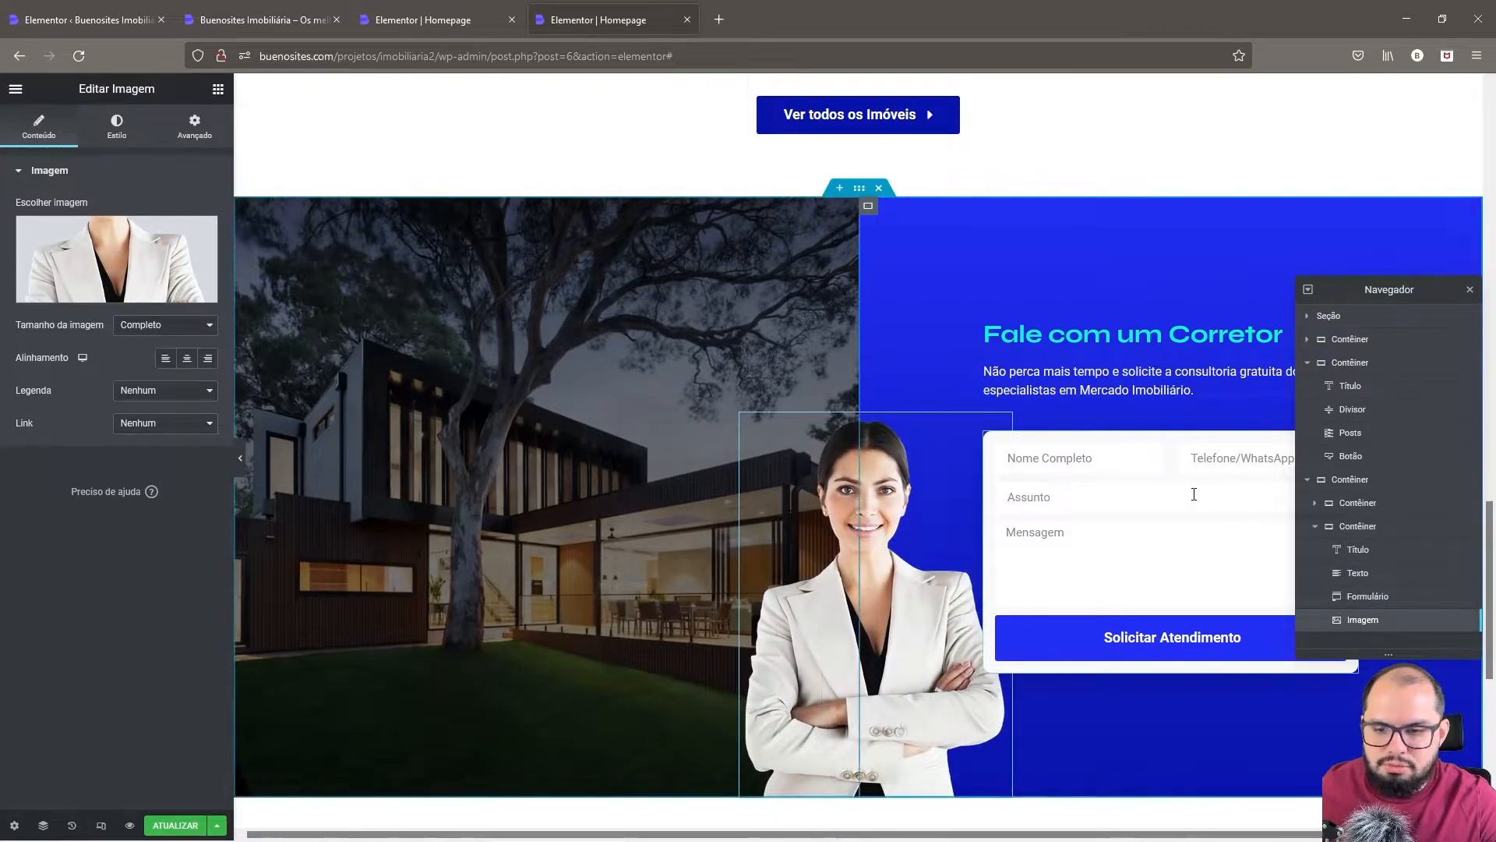
left_click(1469, 291)
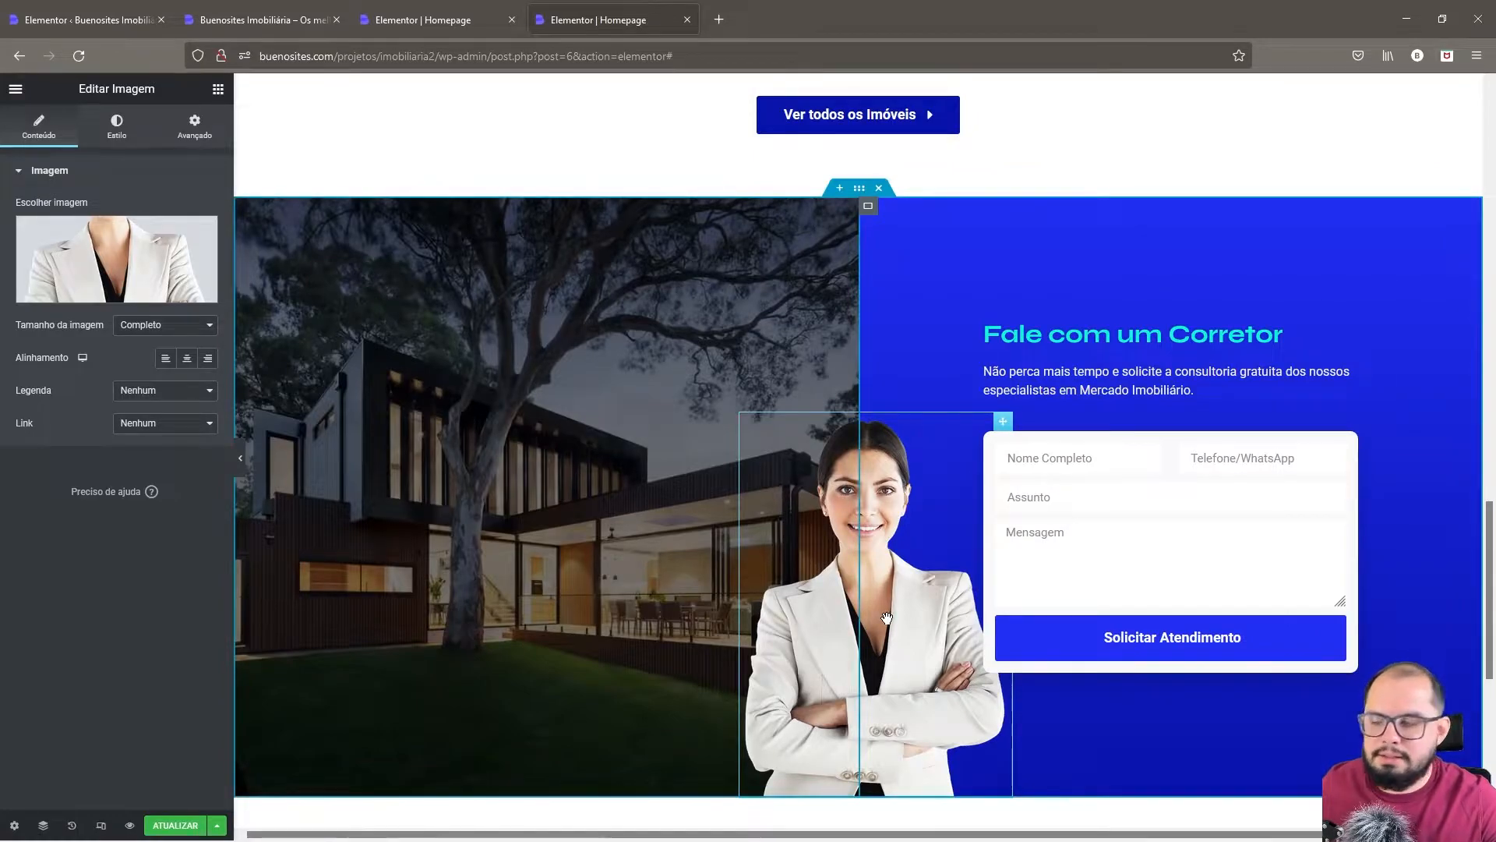
- Review the woman's picture's Avançado settings, covering its absolute positioning, offsets and Efeitos de movimento
left_click(205, 138)
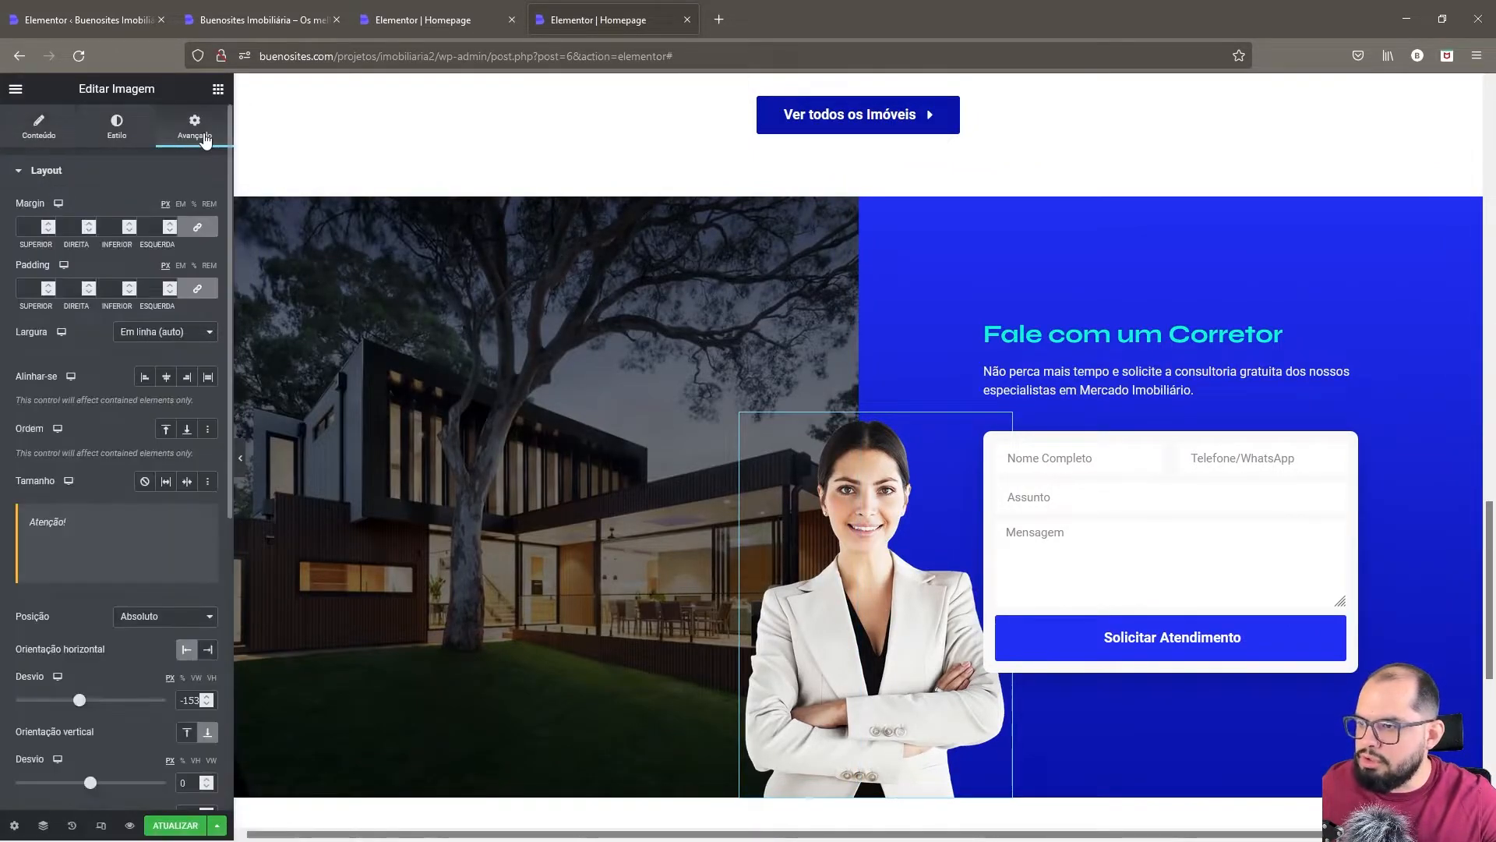
left_click(52, 173)
left_click(58, 175)
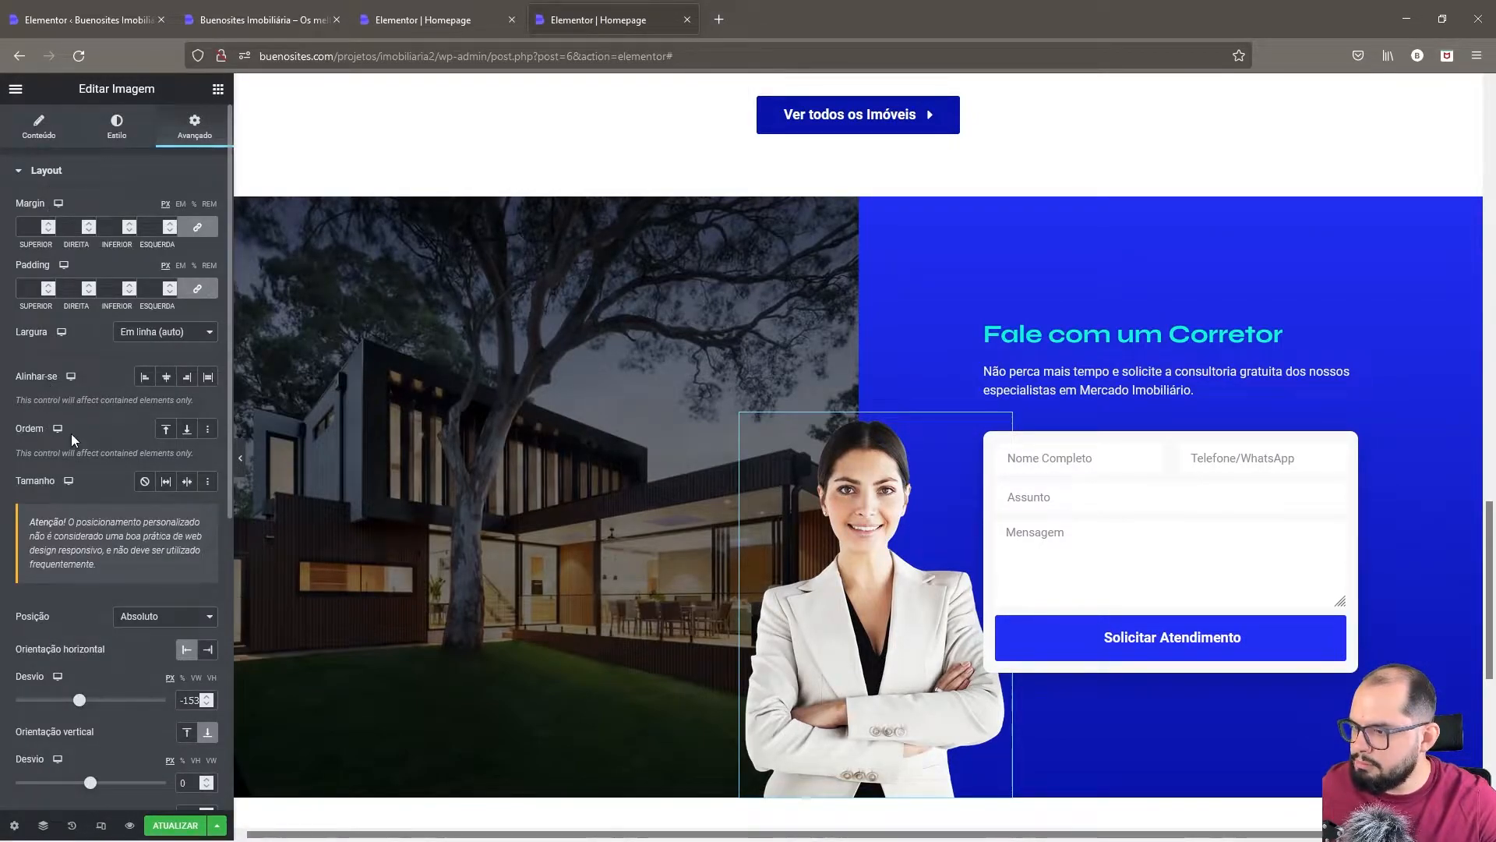
scroll(117, 507, "down", 2)
scroll(154, 561, "down", 2)
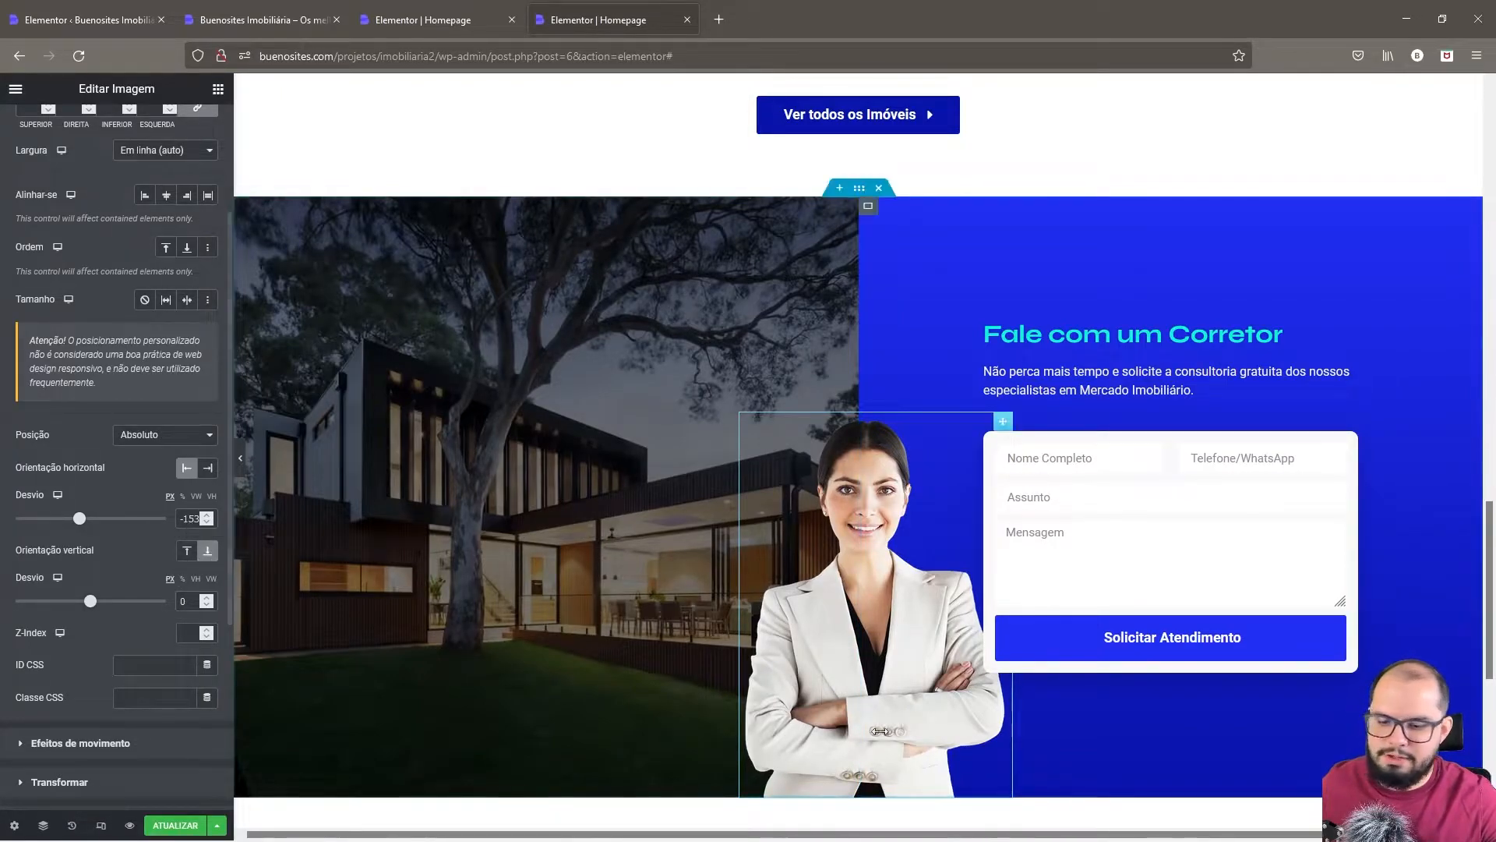
scroll(984, 731, "down", 1)
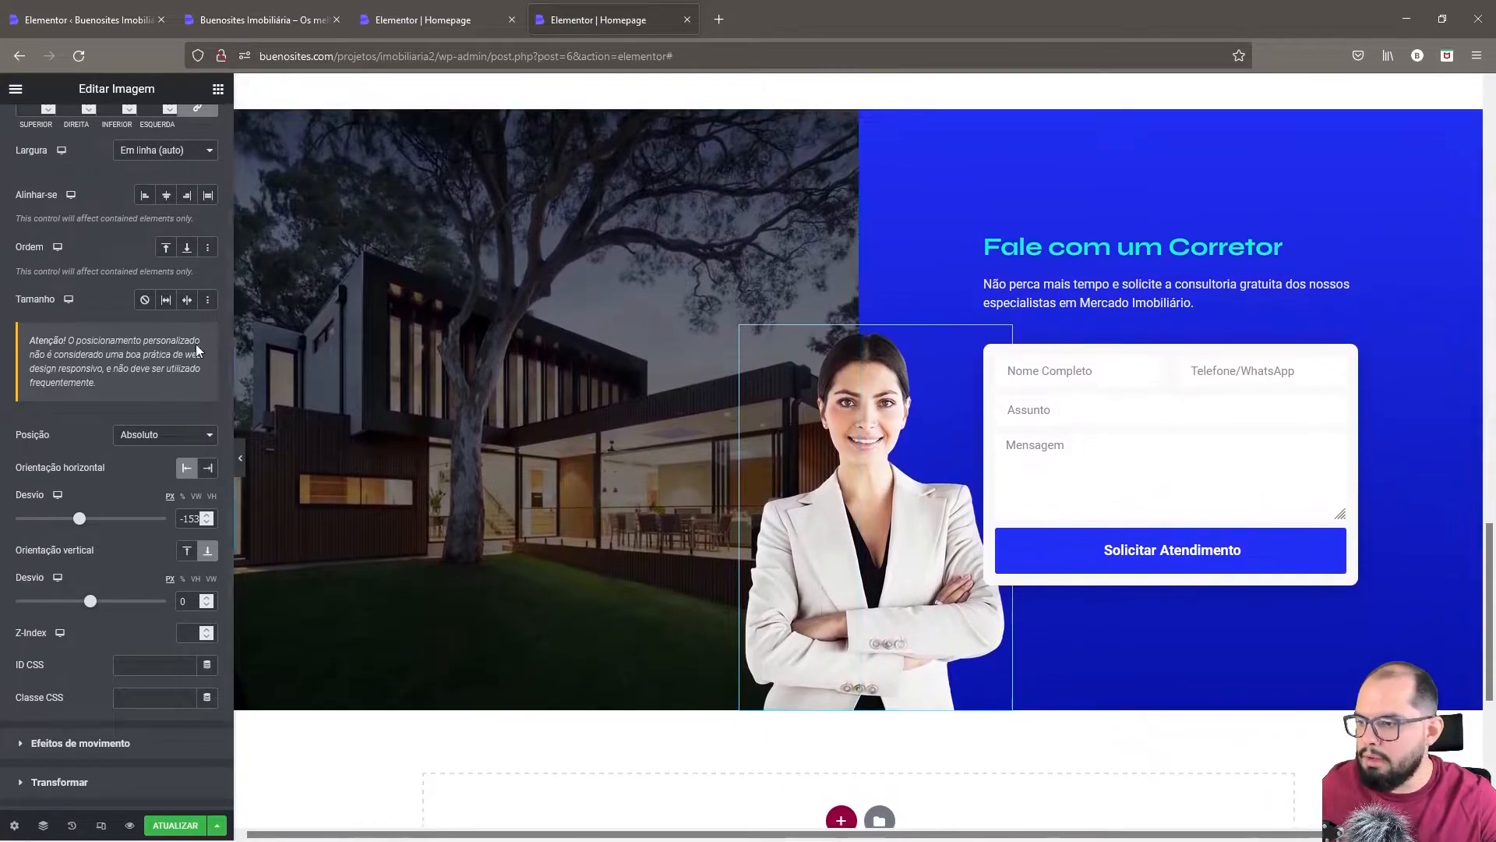
scroll(123, 431, "down", 5)
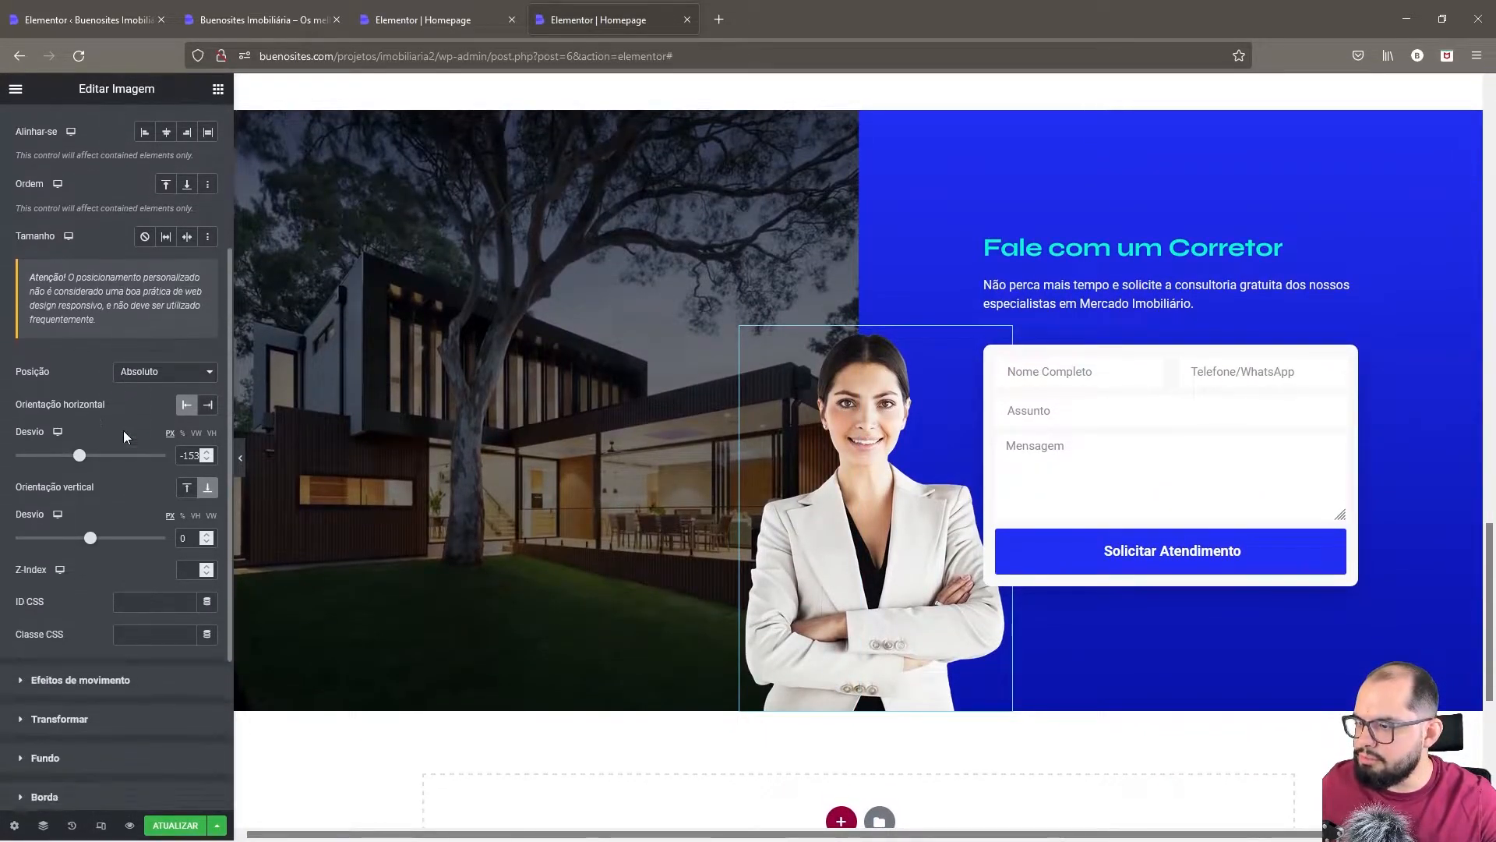
scroll(123, 436, "down", 1)
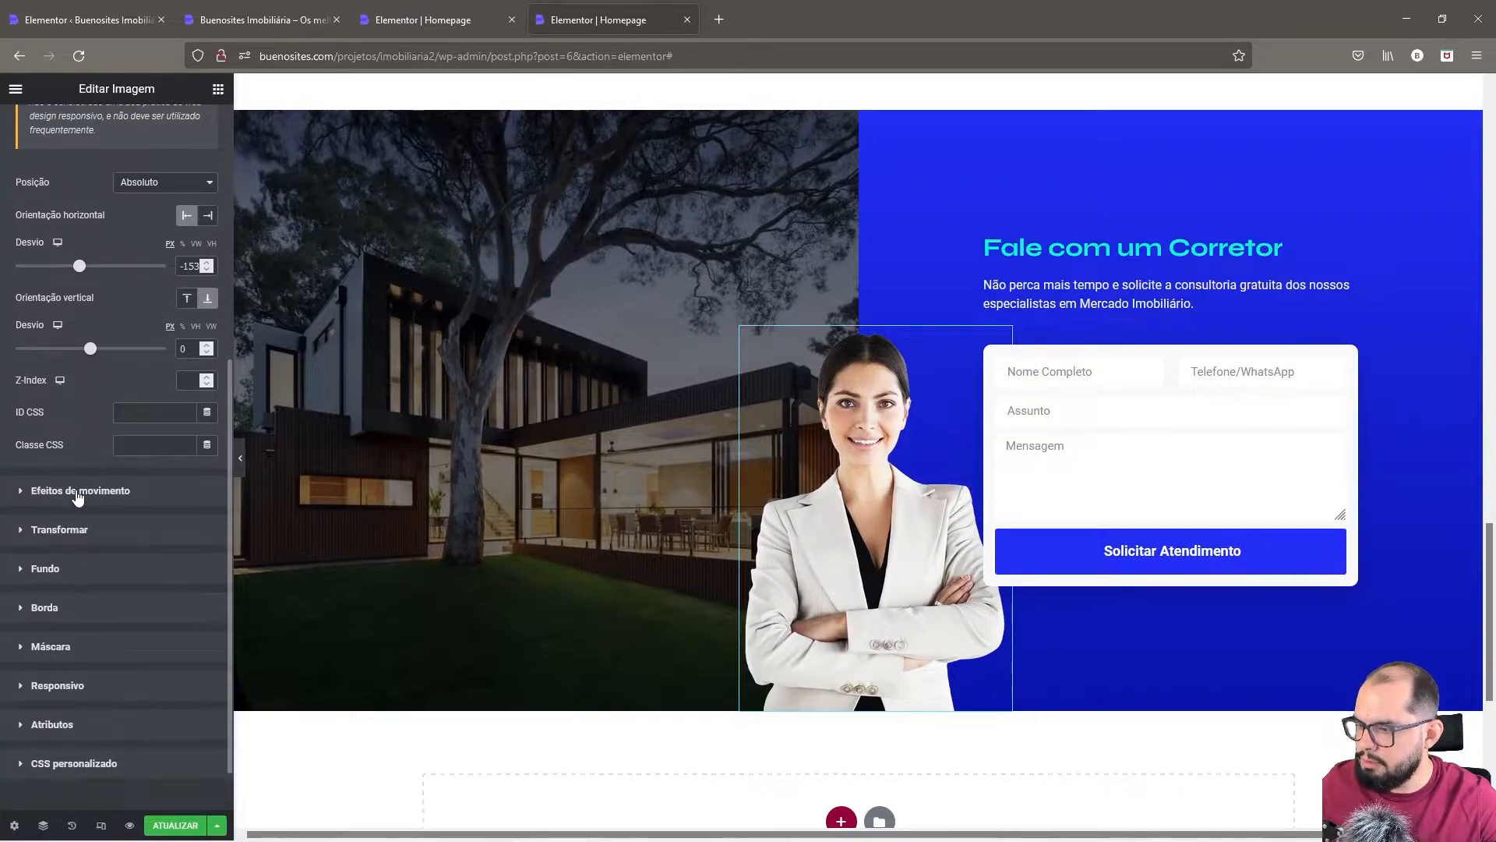
left_click(78, 491)
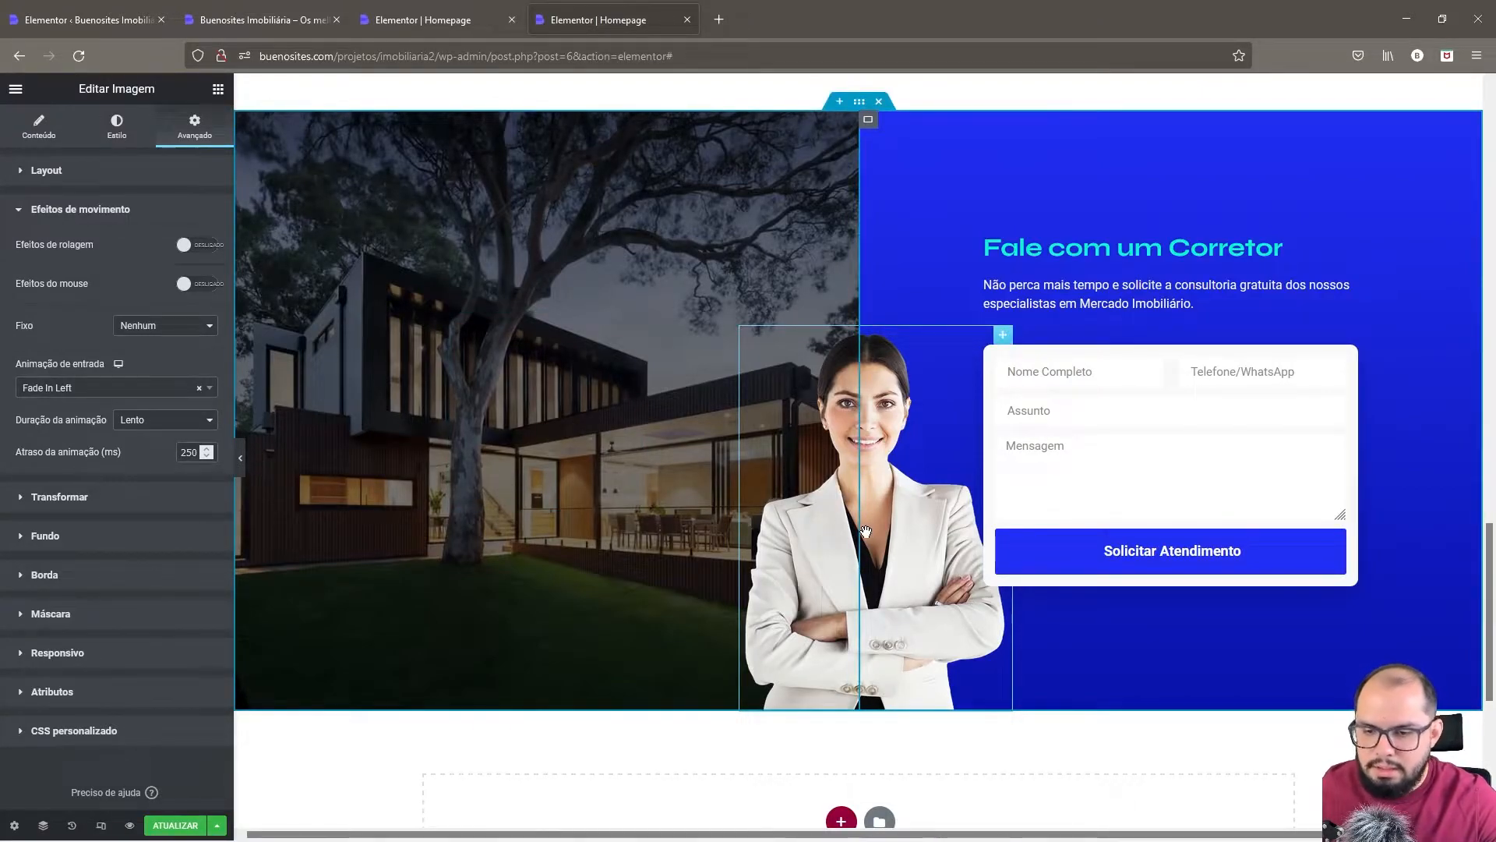
- Look over the rebuilt homepage on desktop, from the footer back up to the Buenosites Imobiliária section
scroll(866, 532, "up", 4)
scroll(866, 532, "down", 6)
scroll(866, 532, "down", 3)
scroll(866, 534, "up", 2)
scroll(866, 534, "down", 2)
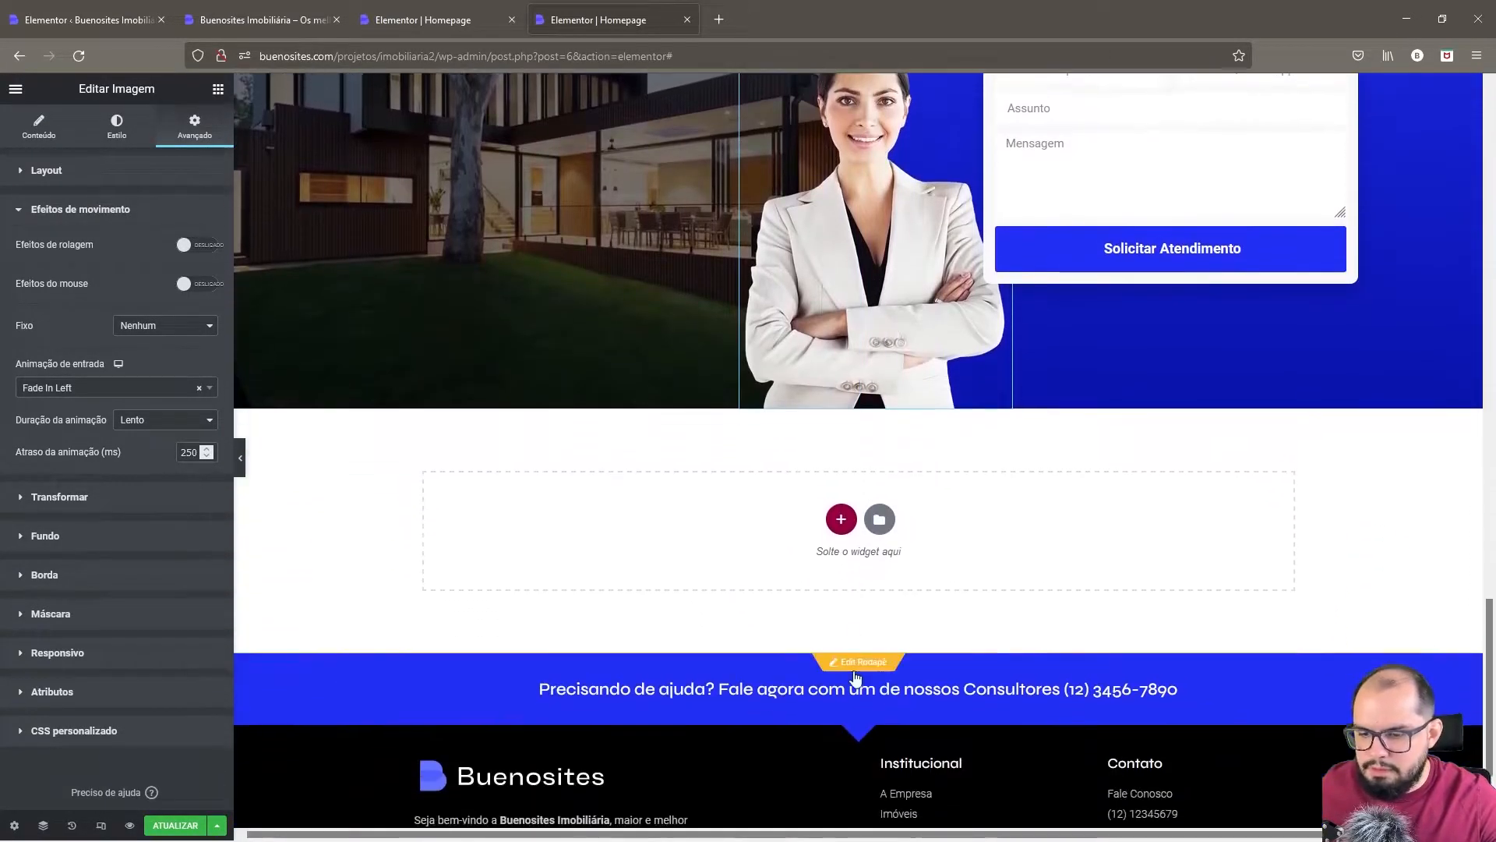
scroll(869, 360, "up", 5)
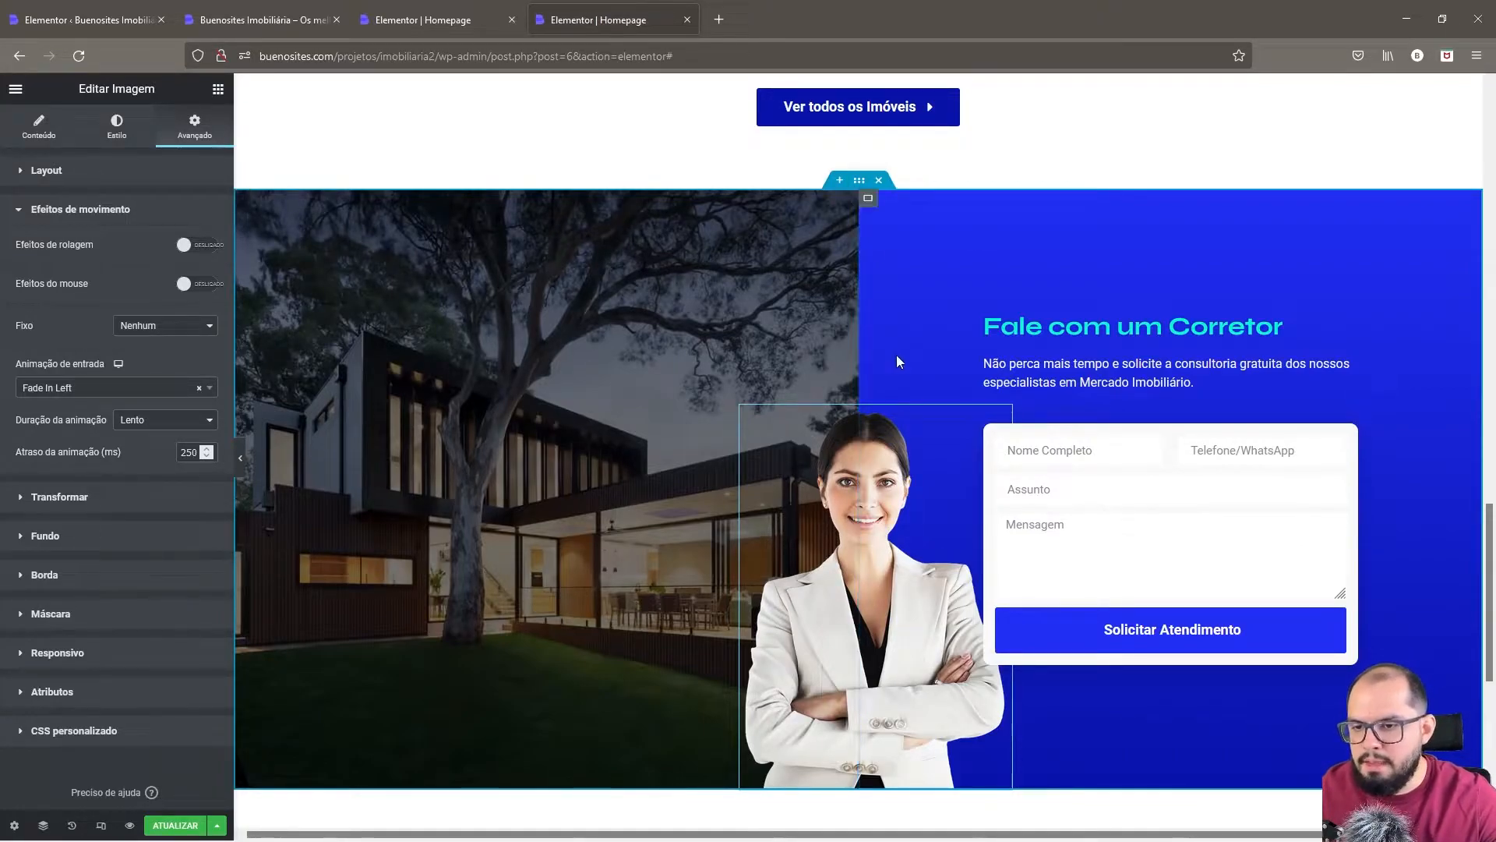
scroll(896, 358, "up", 2)
scroll(897, 361, "up", 8)
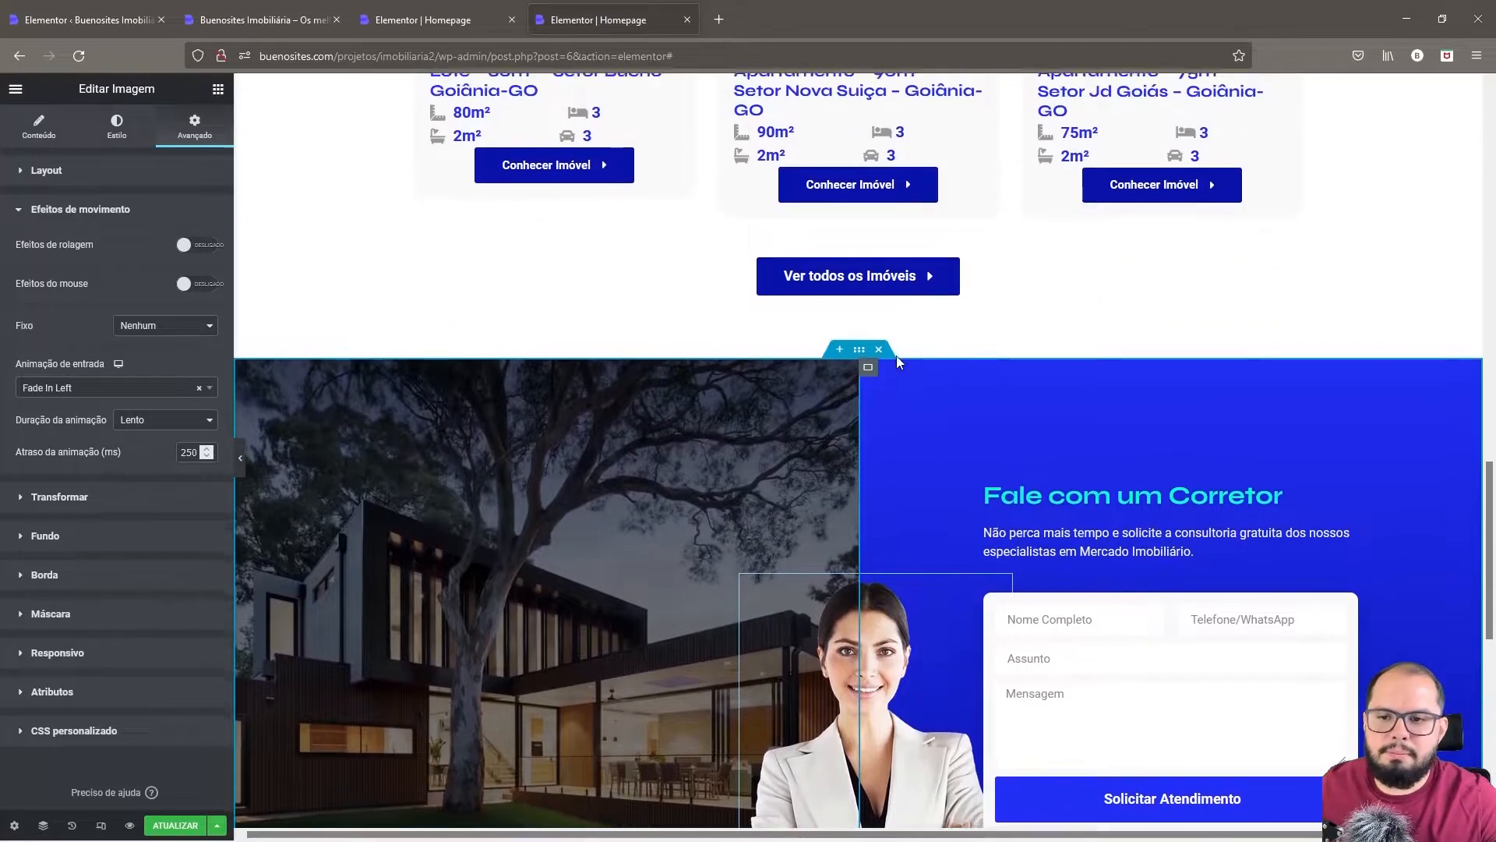
scroll(897, 360, "up", 10)
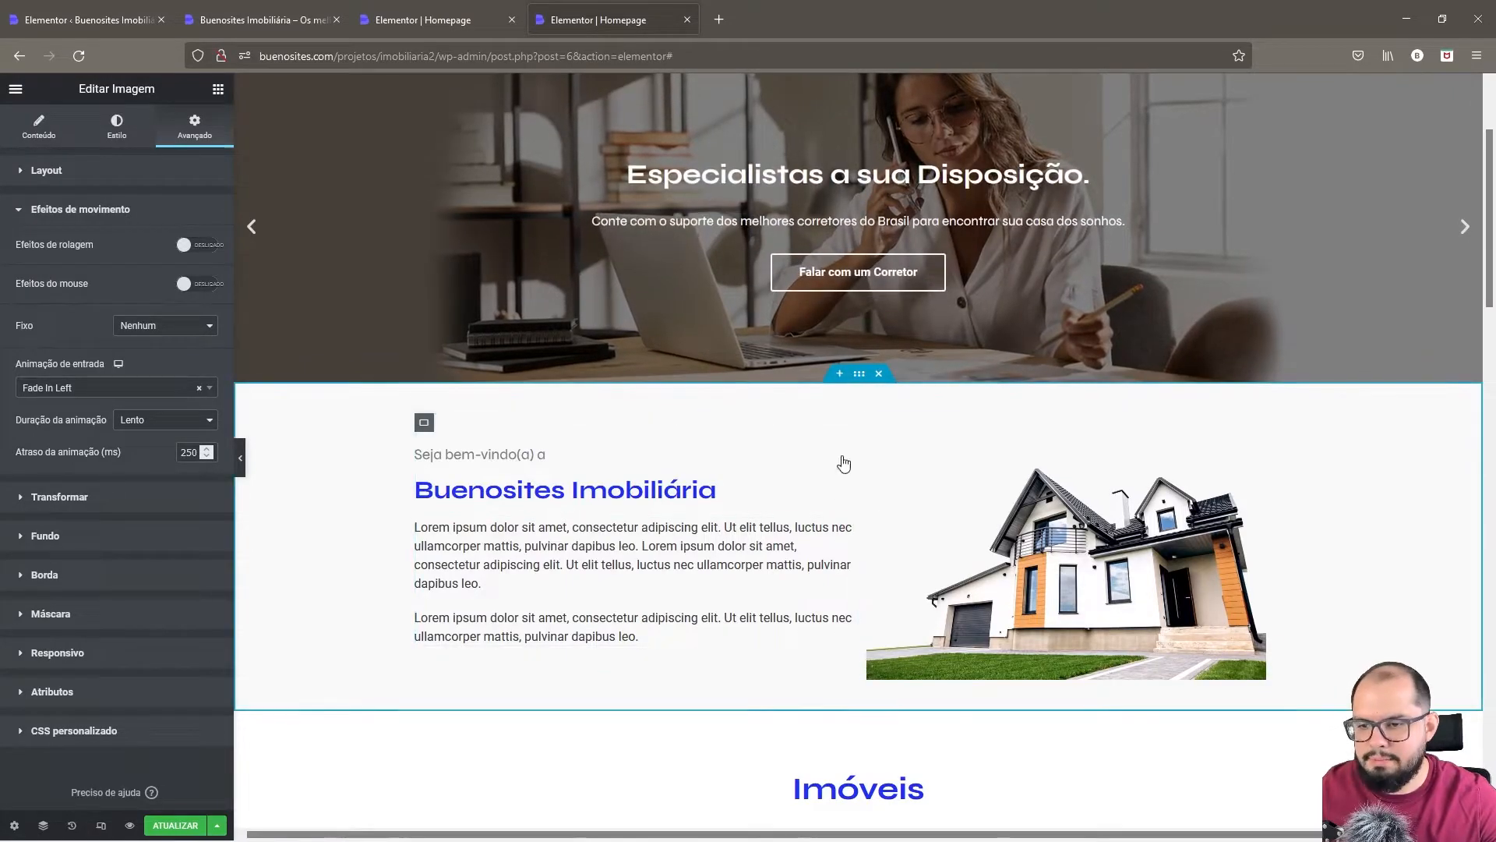
- Switch to the tablet preview in responsive mode and check the homepage sections, ending at Buenosites Imobiliária
left_click(101, 825)
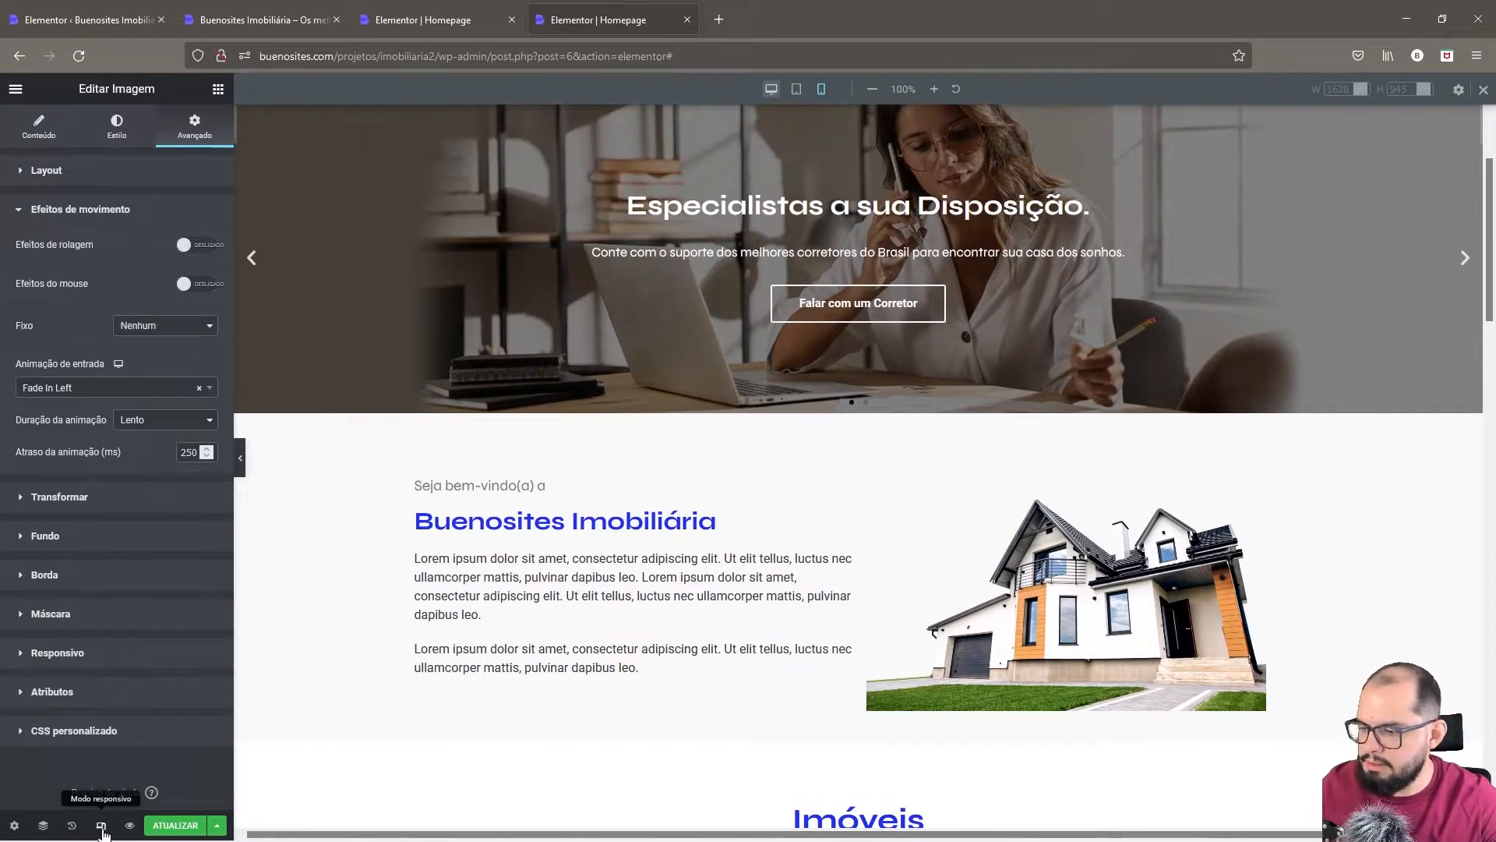
left_click(796, 89)
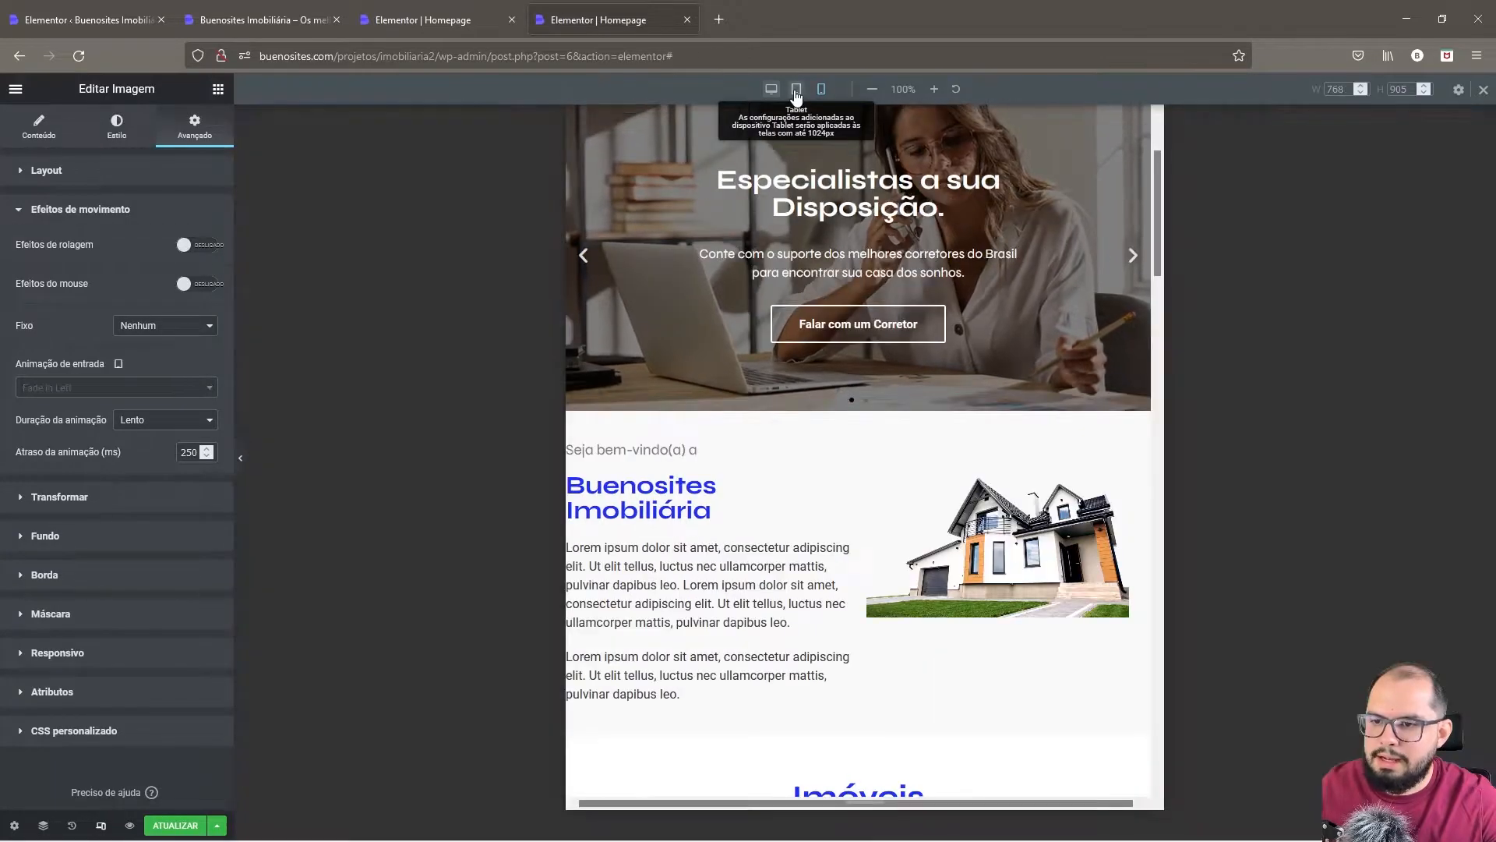
scroll(784, 125, "down", 10)
scroll(896, 418, "down", 8)
scroll(896, 418, "up", 10)
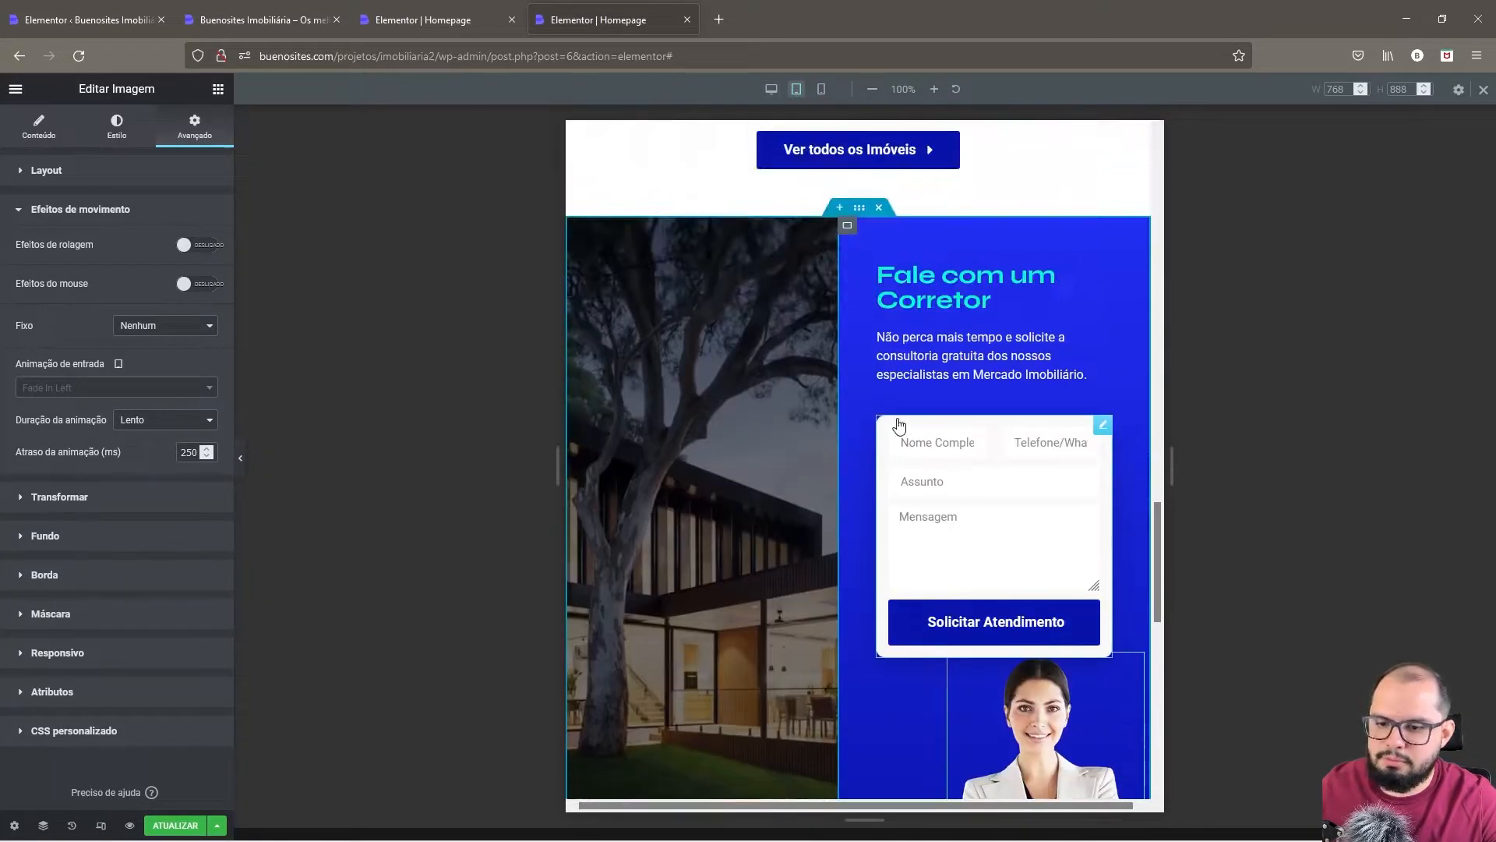
scroll(898, 425, "up", 12)
scroll(898, 424, "down", 6)
scroll(900, 425, "up", 1)
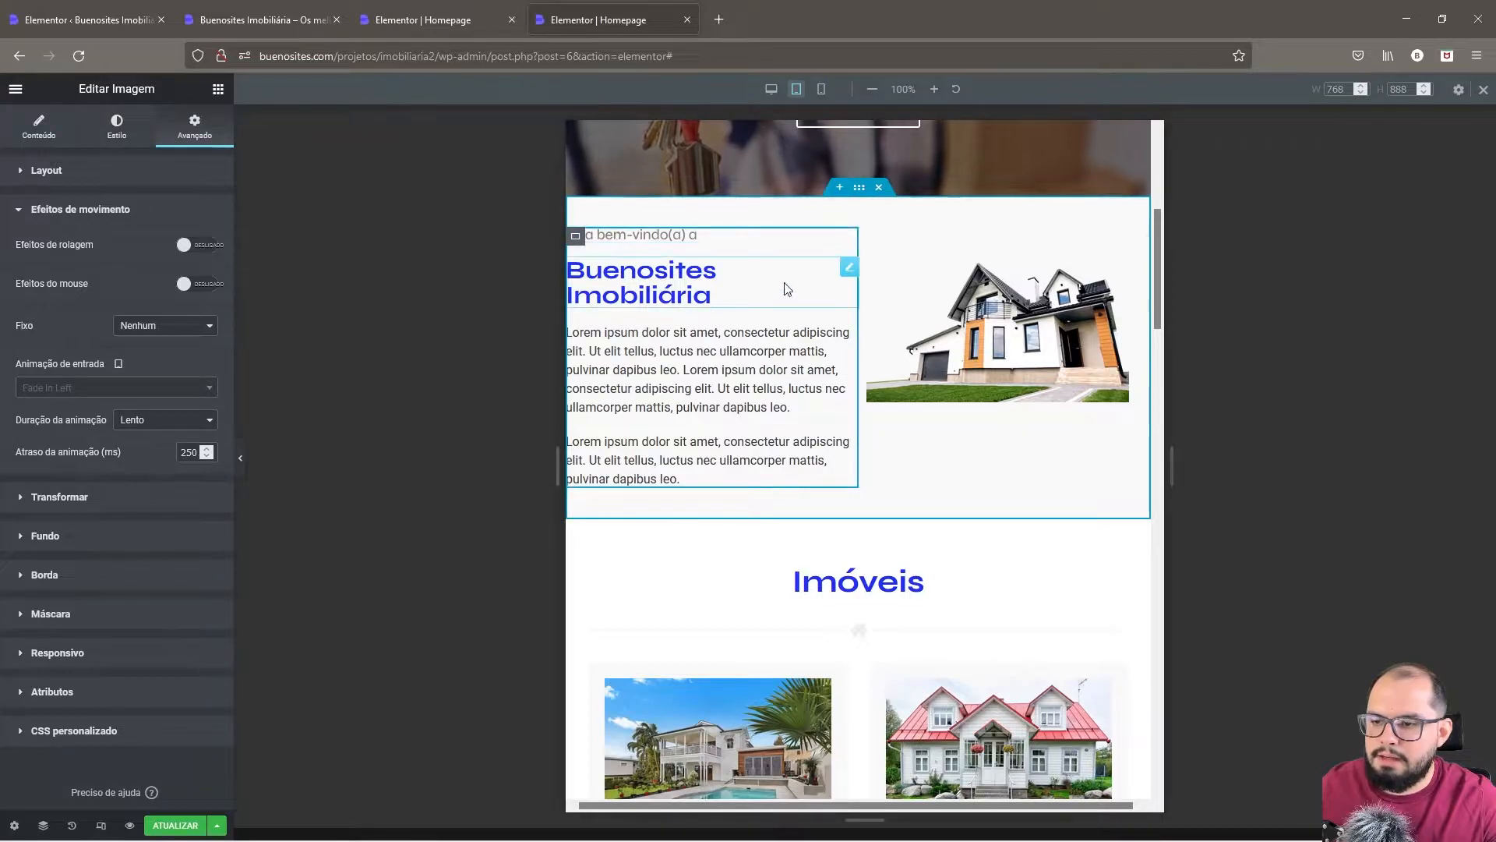
scroll(724, 268, "up", 2)
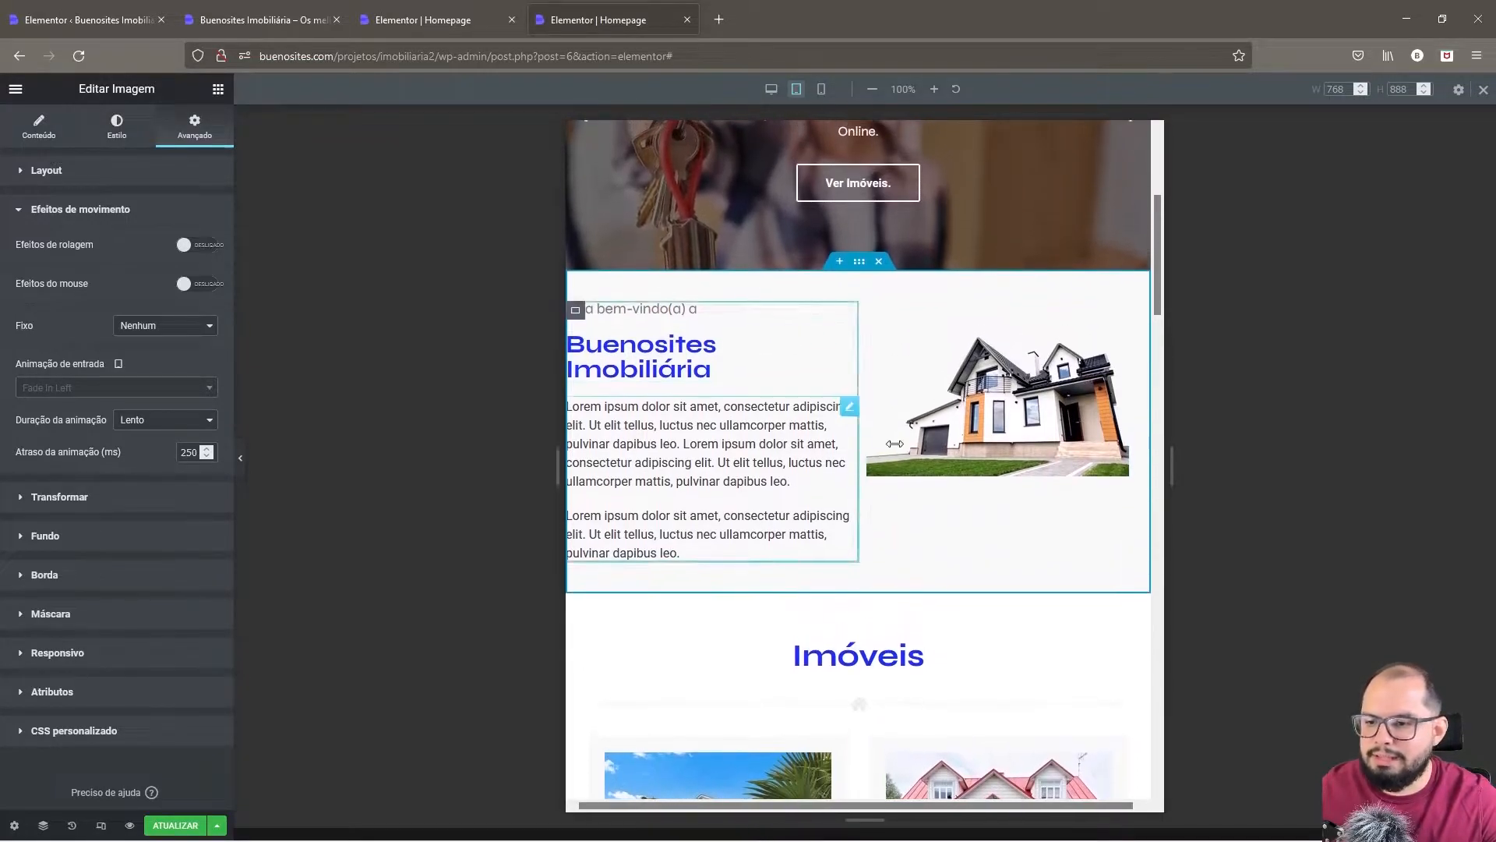
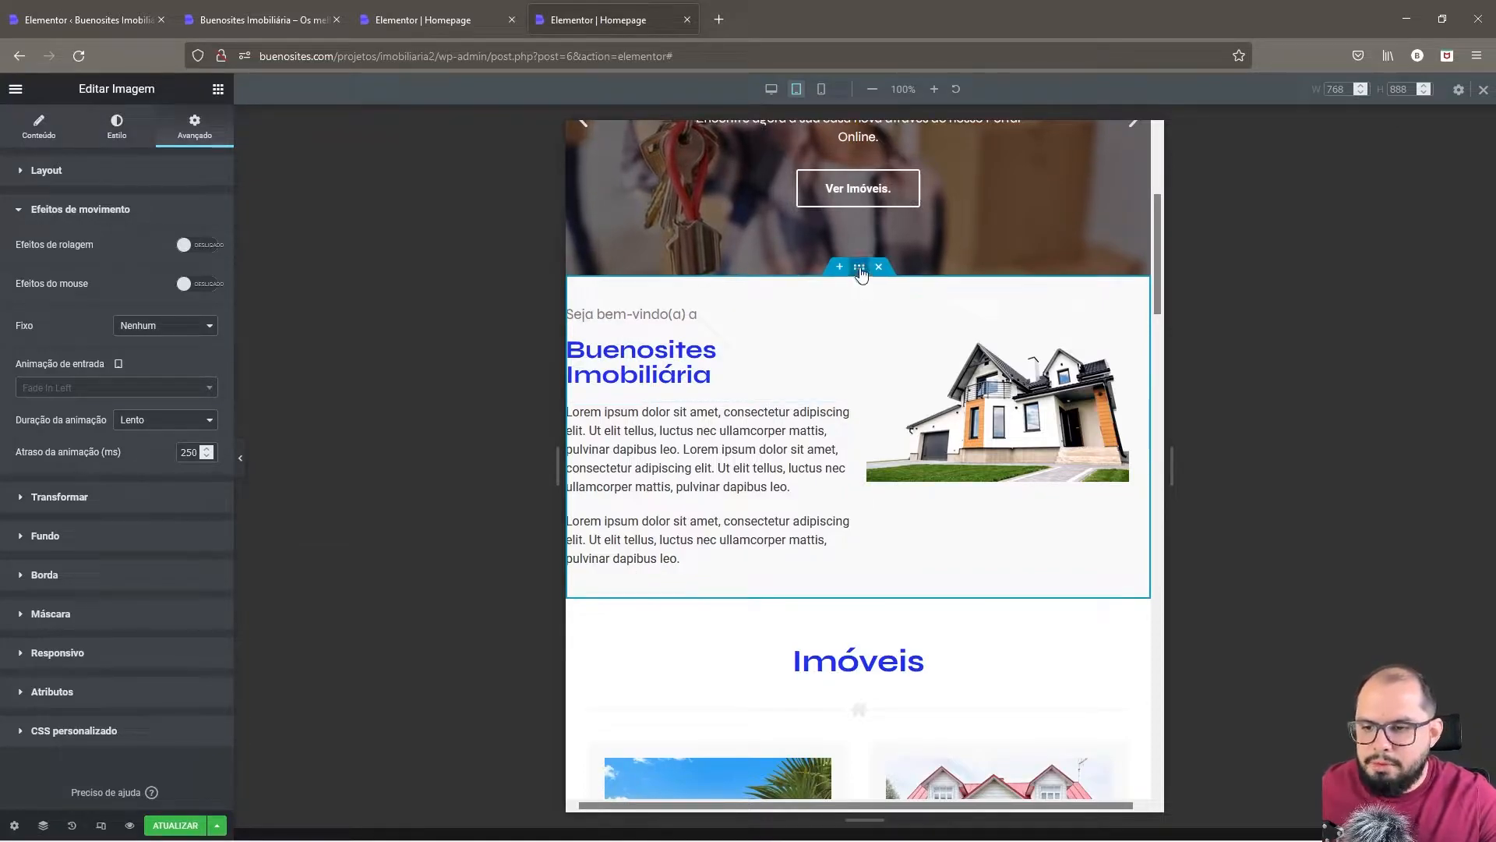
- Set the Buenosites Imobiliária section container's tablet padding to 40 px on all four sides, with the values linked
right_click(860, 268)
left_click(901, 282)
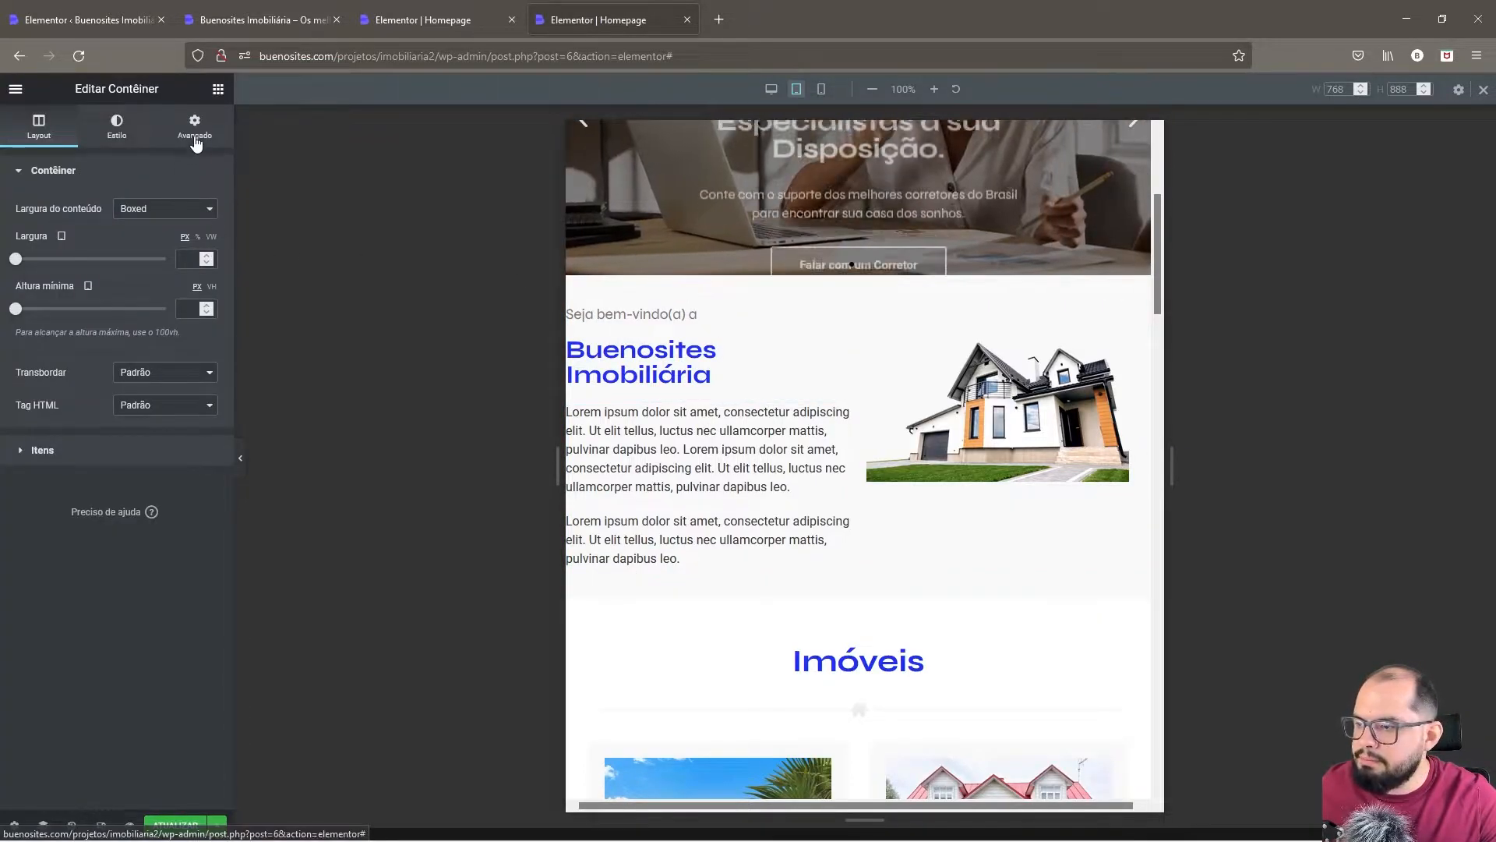
left_click(194, 125)
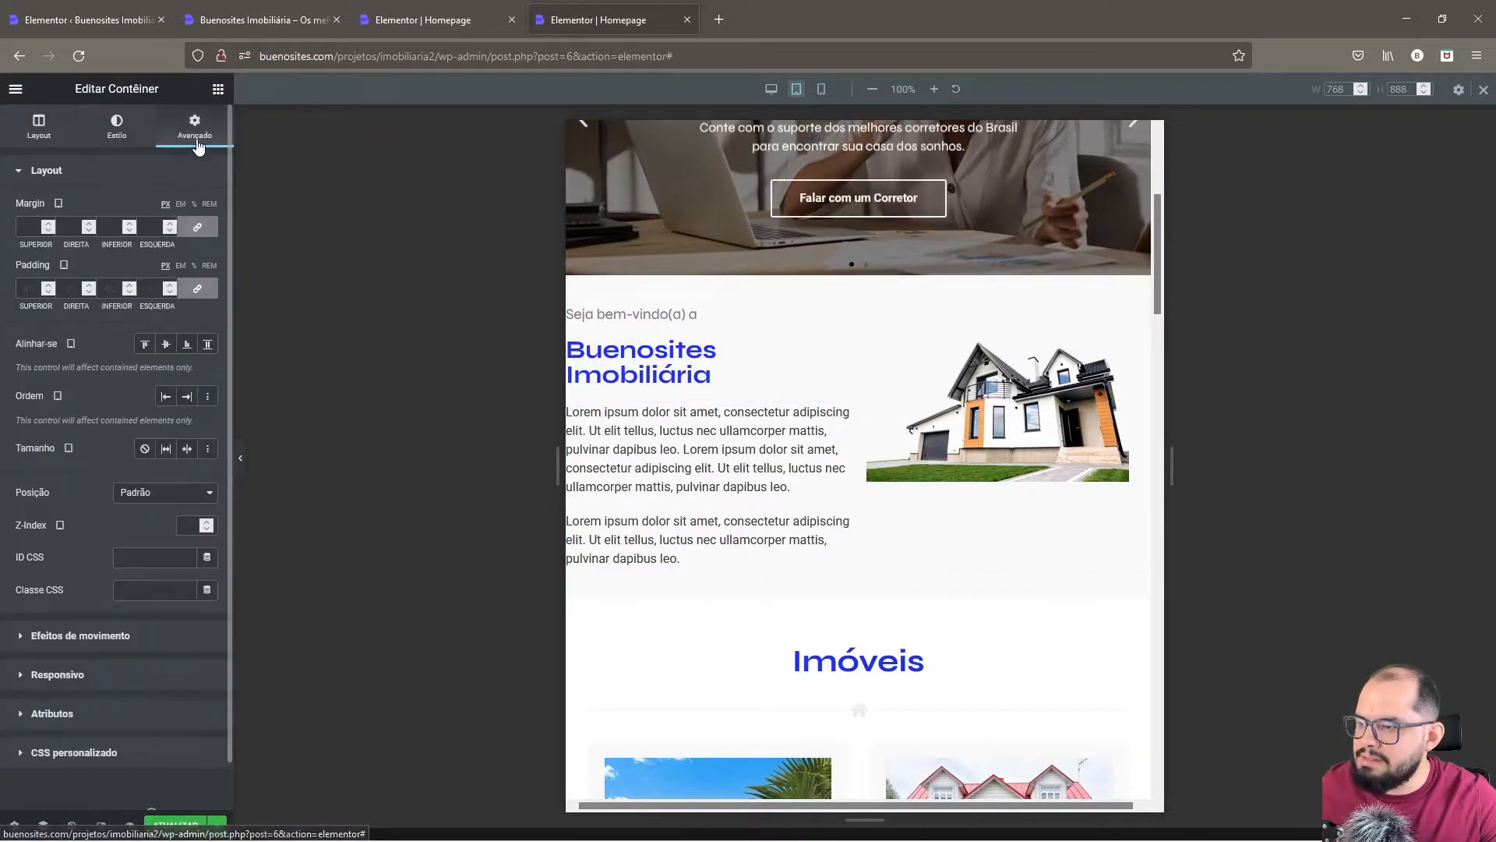
left_click(32, 289)
type("0")
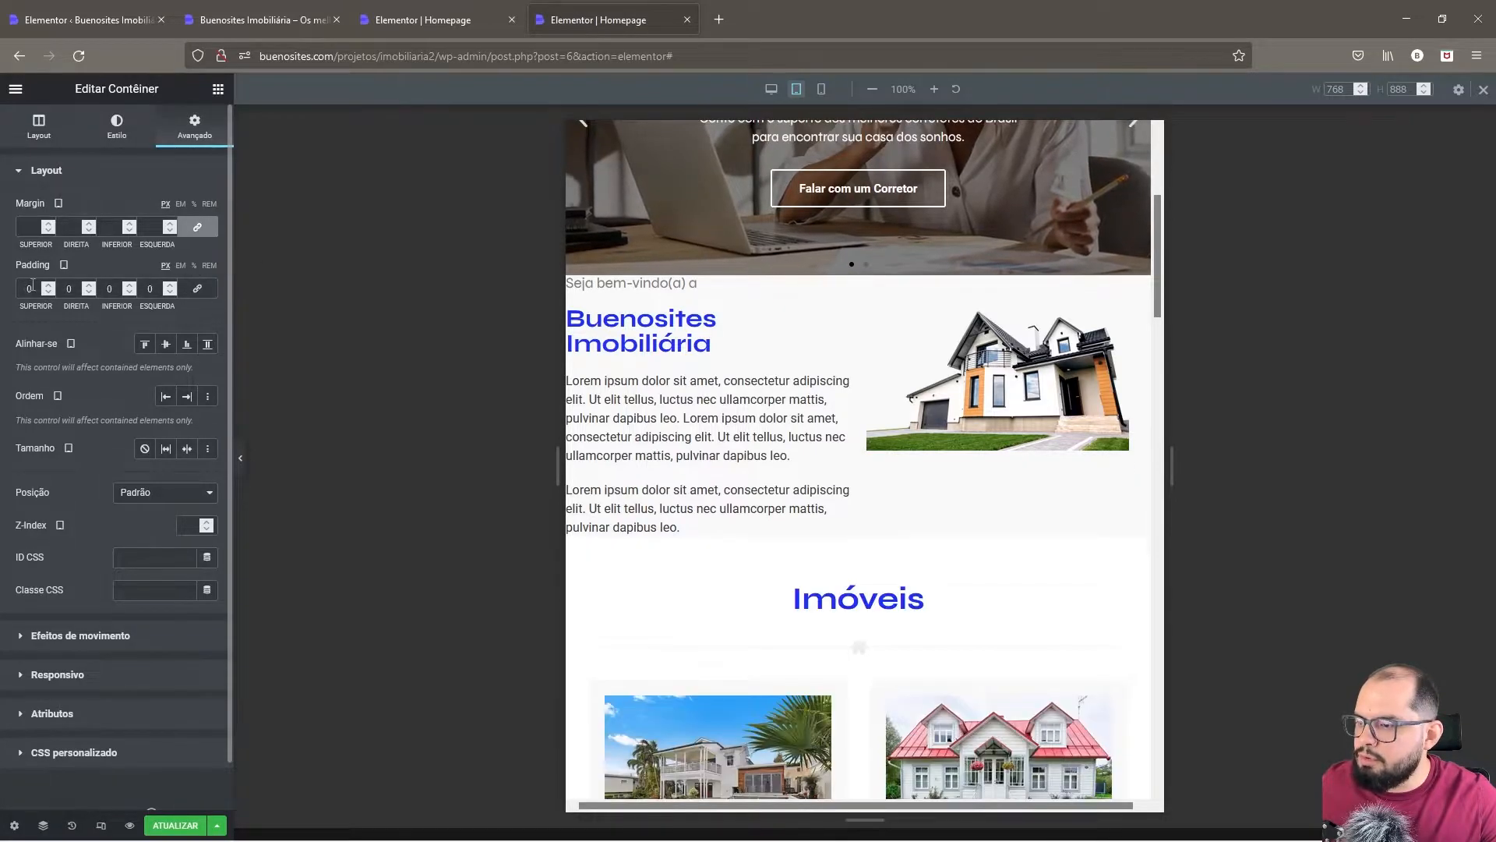
type("400")
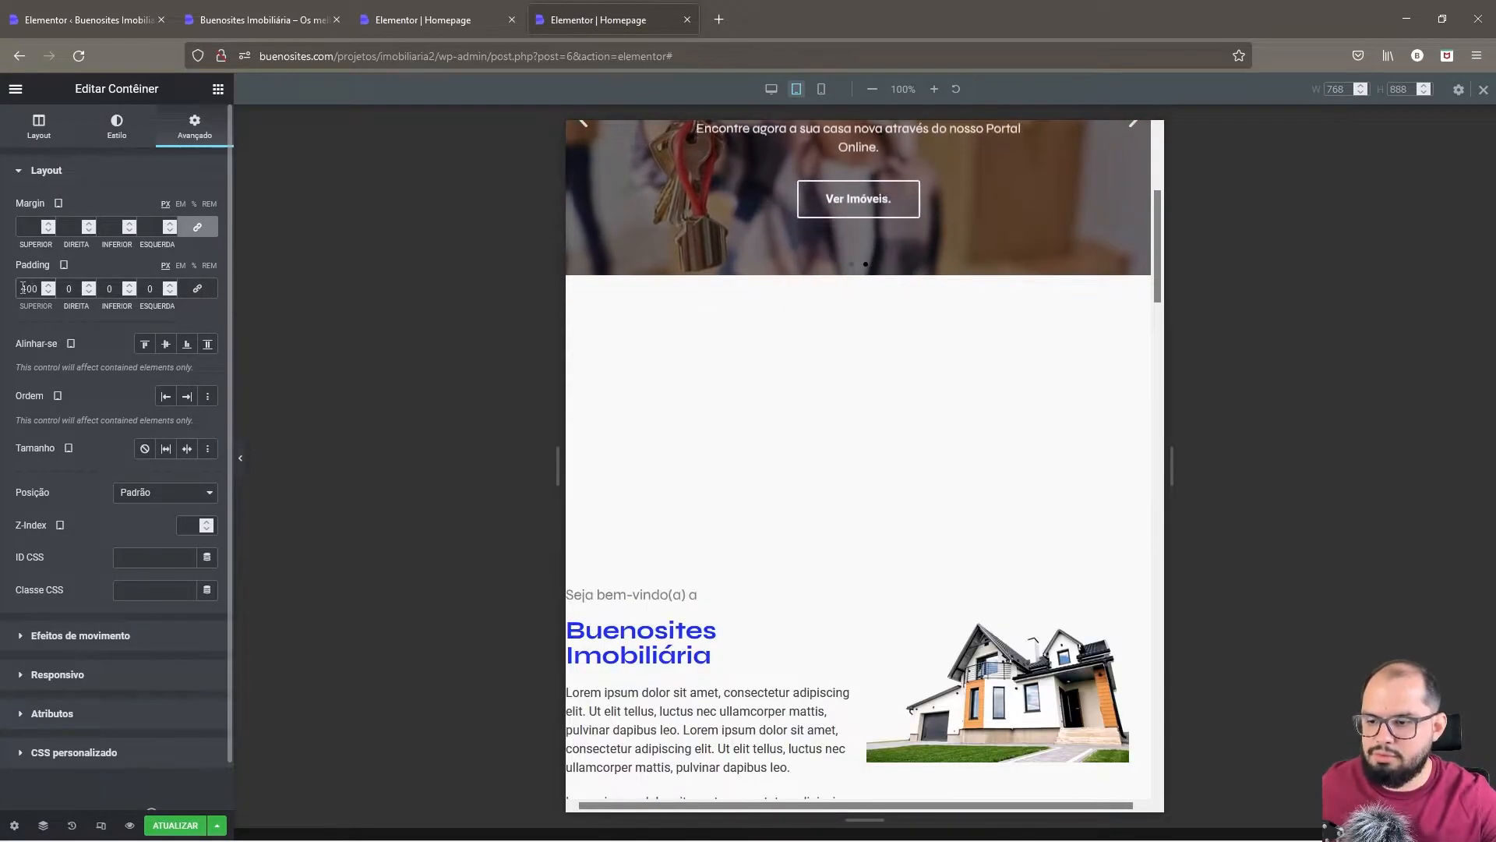
left_click(198, 289)
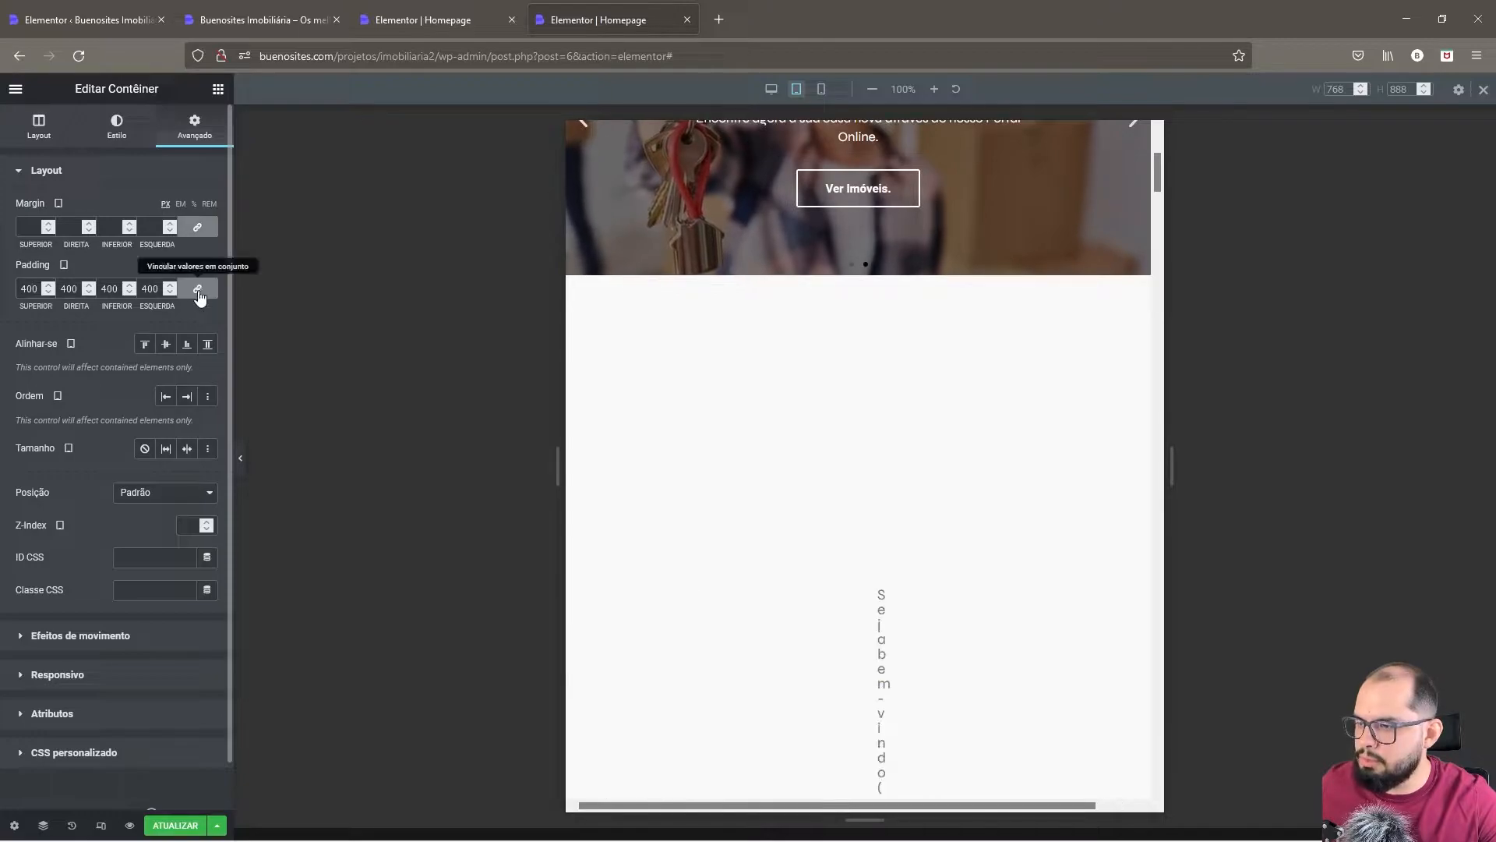
key("BackSpace")
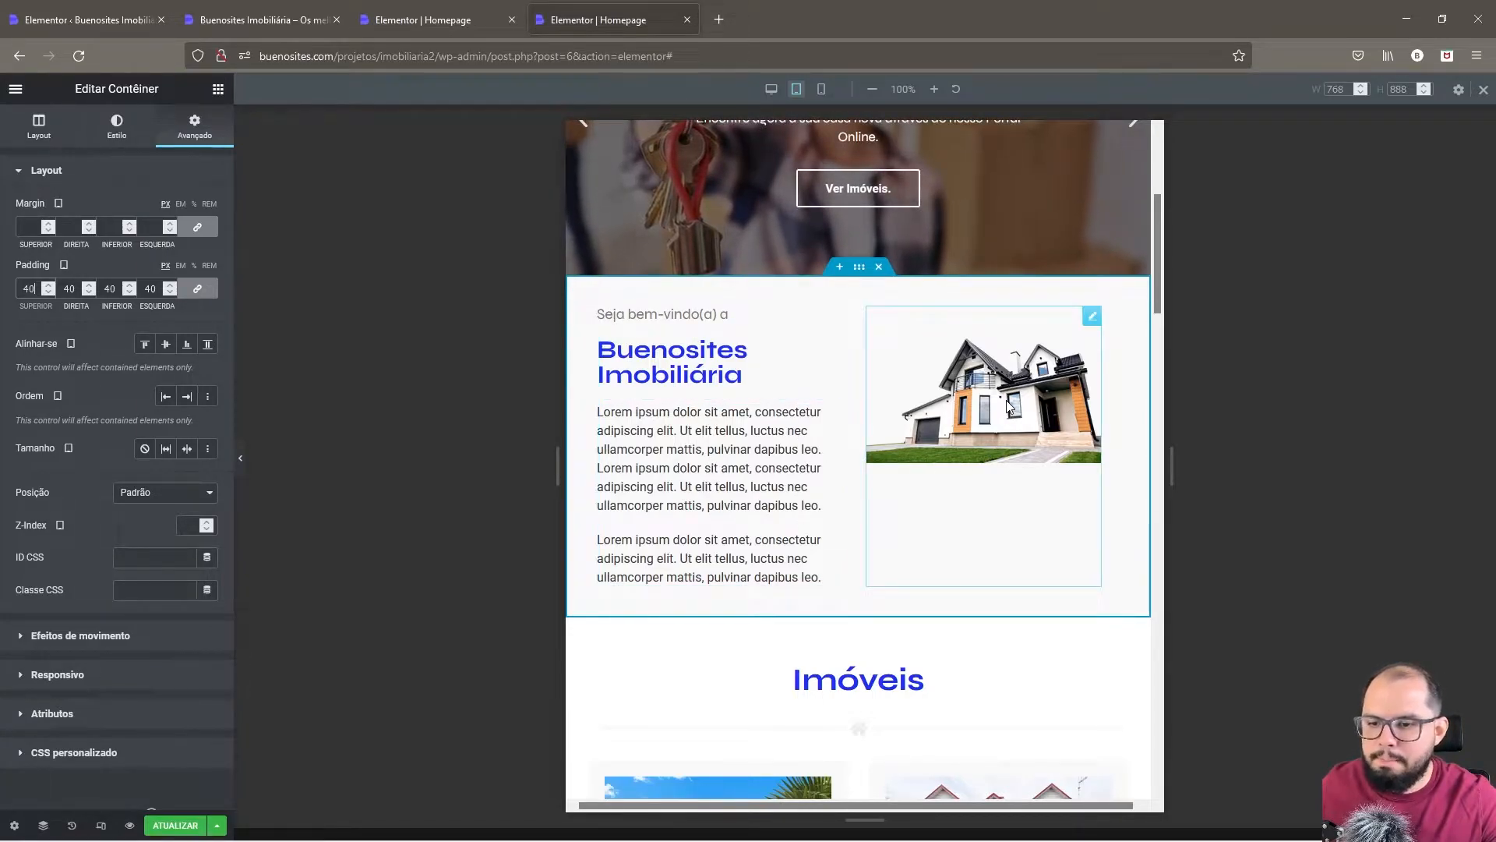
- Set the Buenosites Imobiliária section container's tablet item direction to vertical so the text and house image stack
right_click(858, 269)
left_click(880, 288)
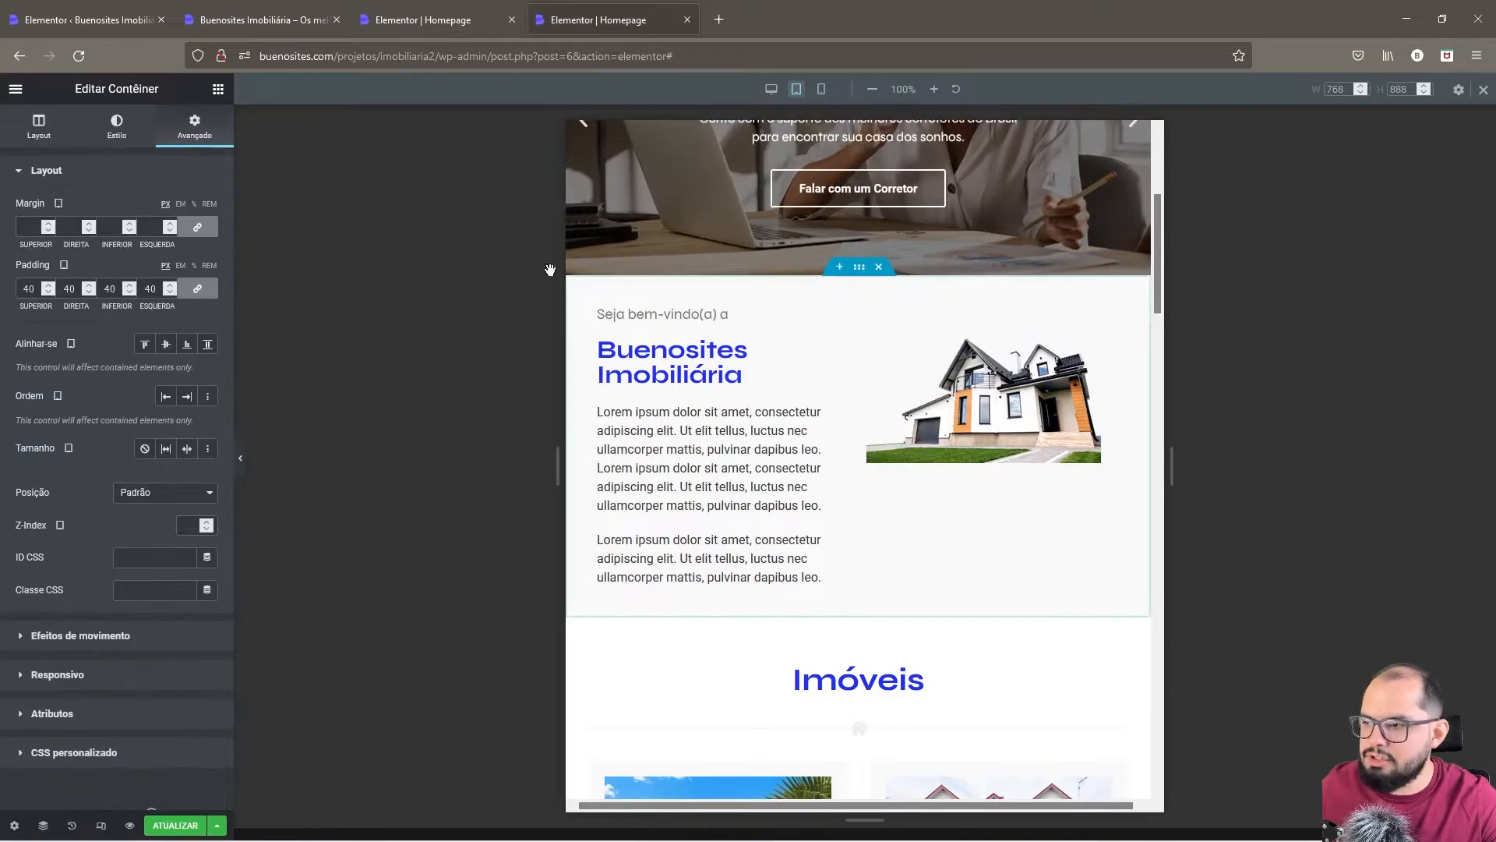
left_click(38, 126)
left_click(43, 451)
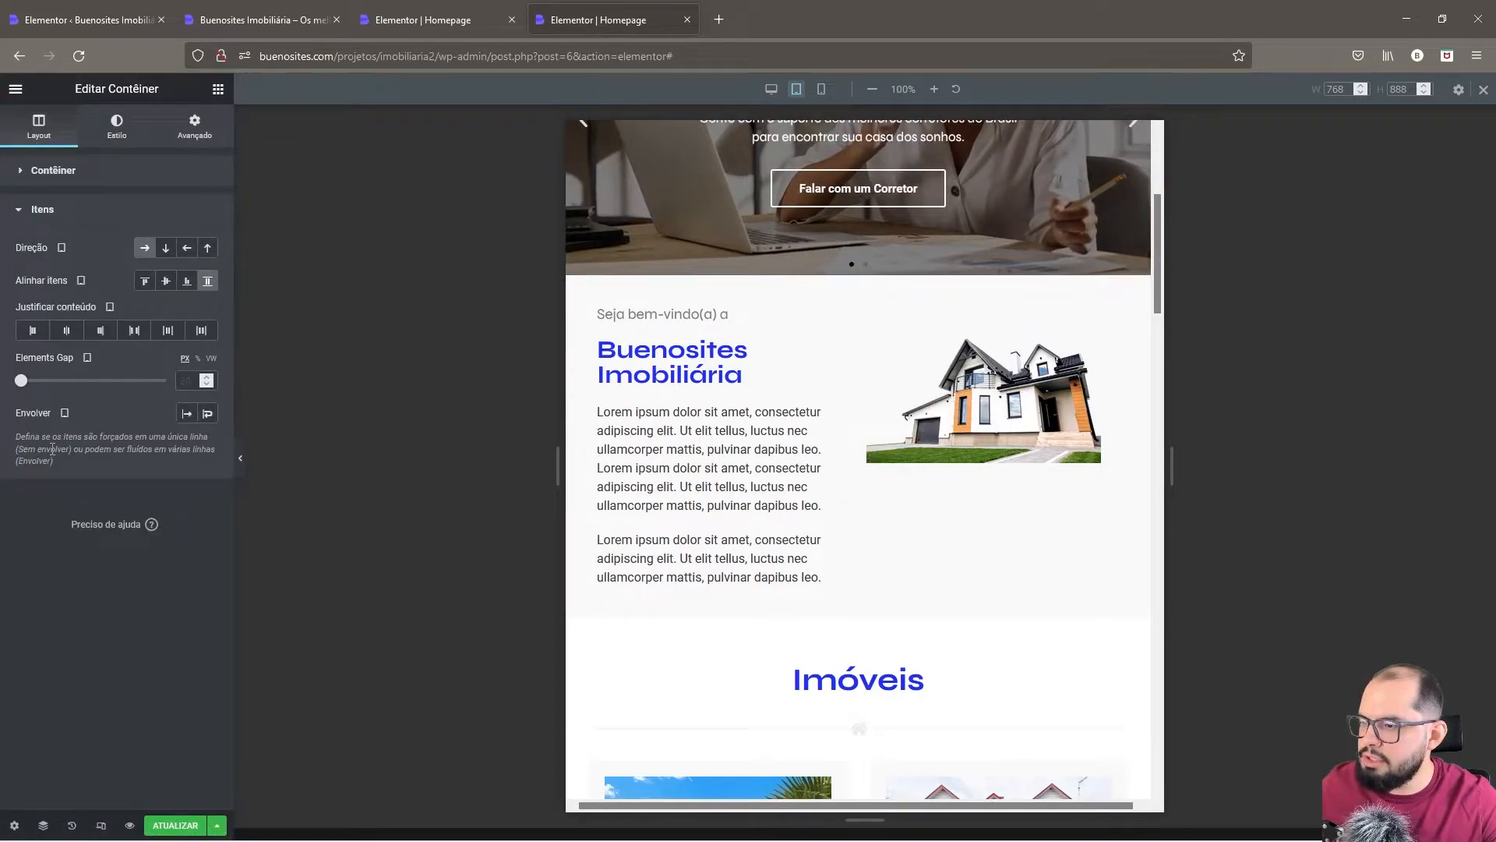
left_click(163, 248)
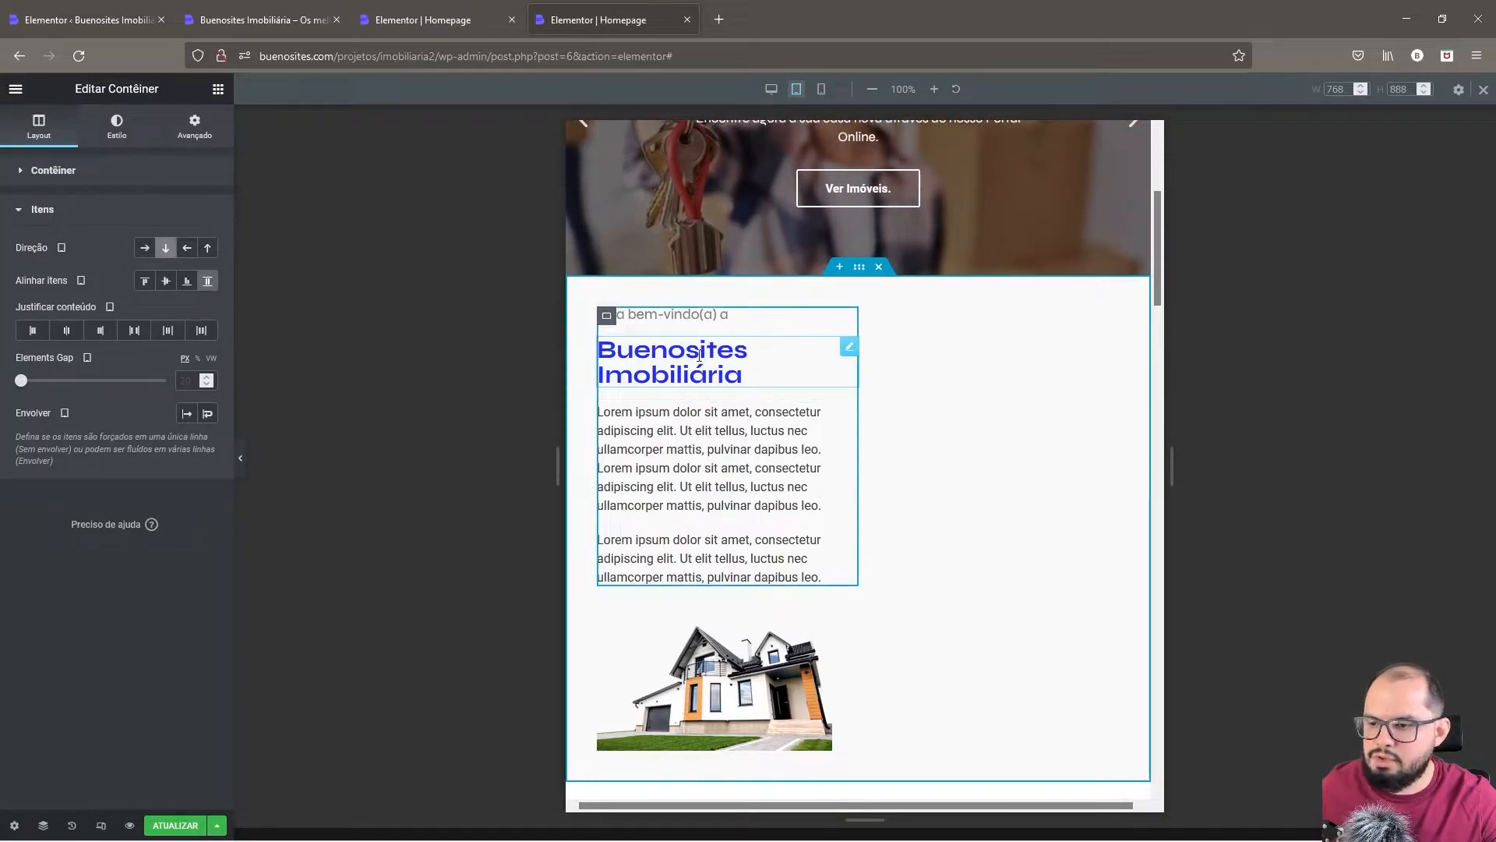
- Set the inner text container's width to 100% for tablet in the Buenosites Imobiliária section
right_click(606, 318)
left_click(643, 331)
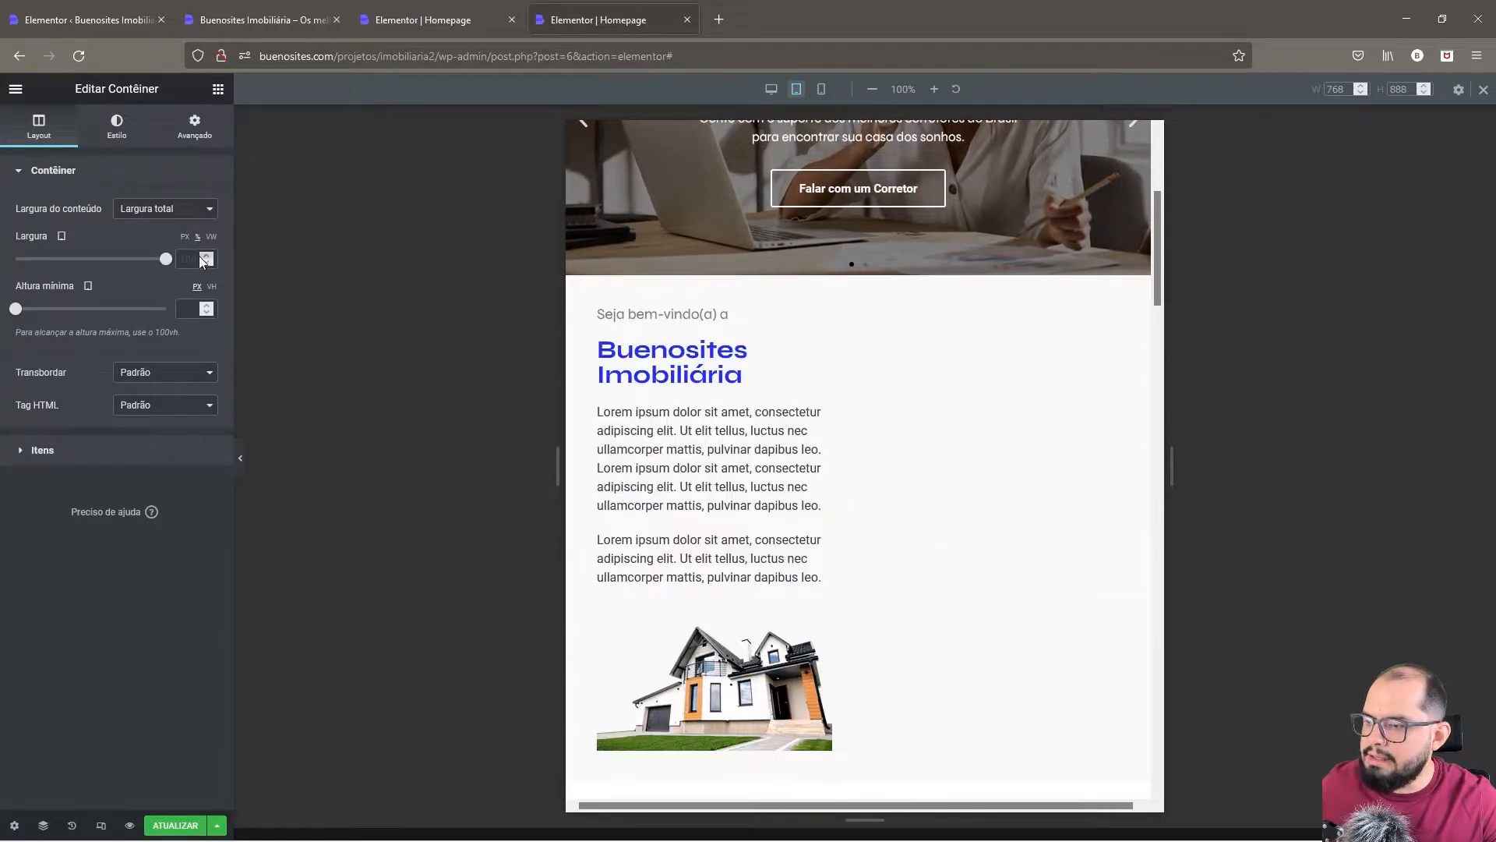
left_click_drag(171, 260, 166, 265)
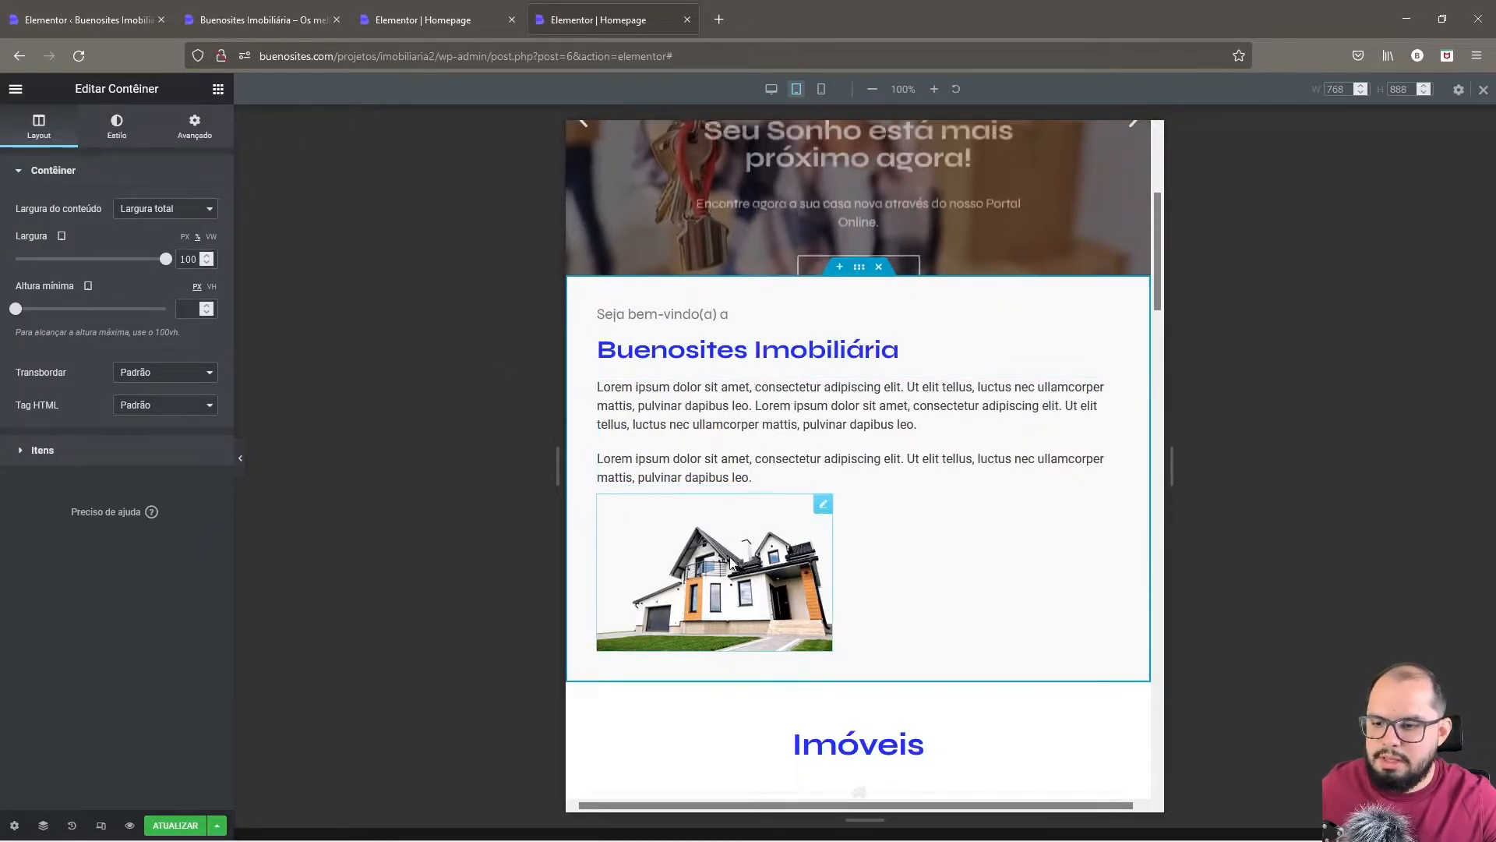
- Give the house image a Personalizar width of 50% for tablet
left_click(792, 567)
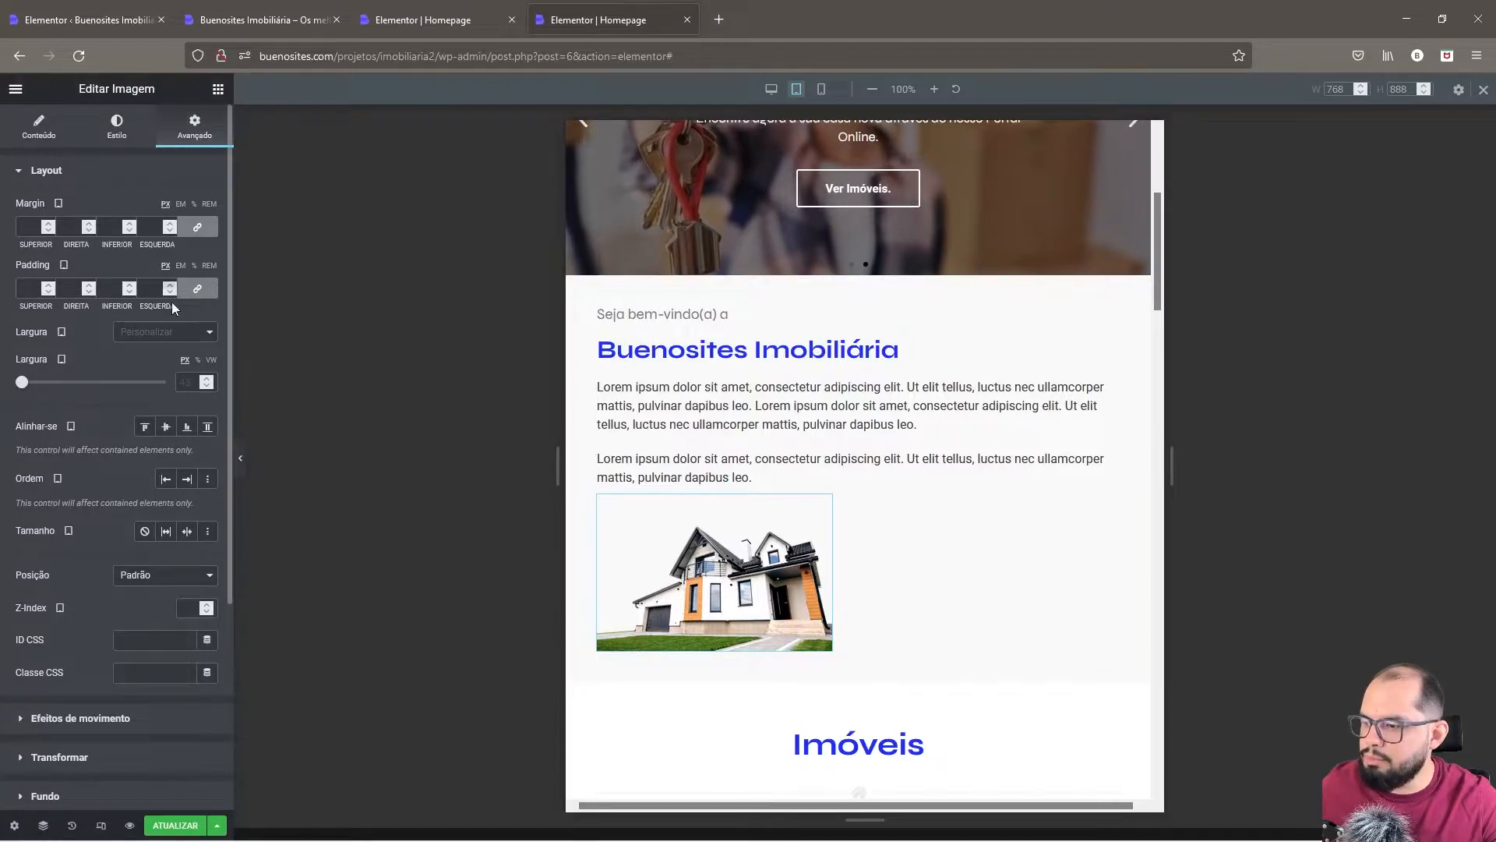
left_click(174, 332)
left_click(156, 400)
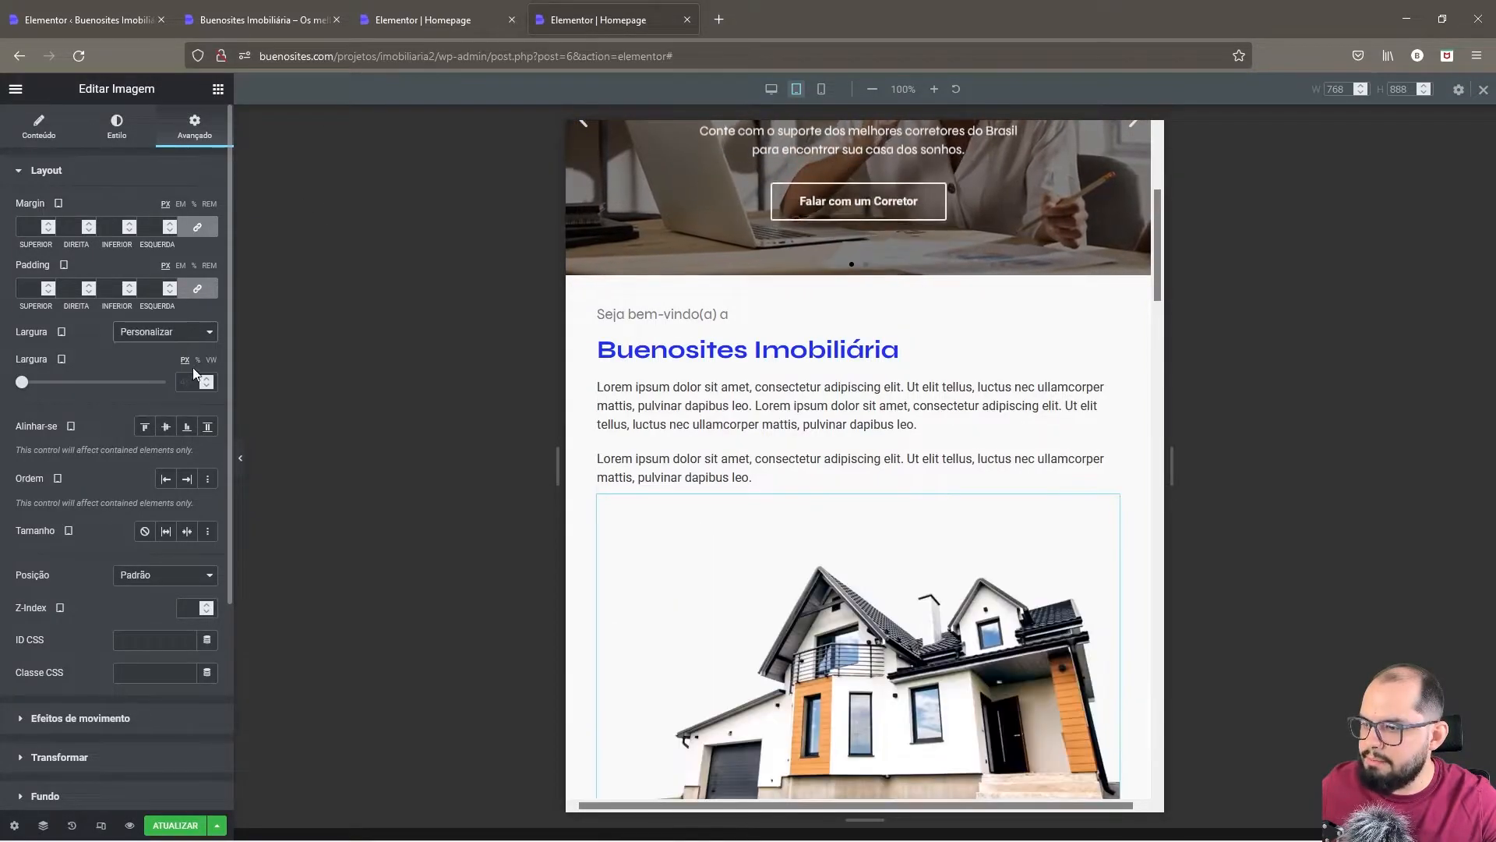
left_click(197, 361)
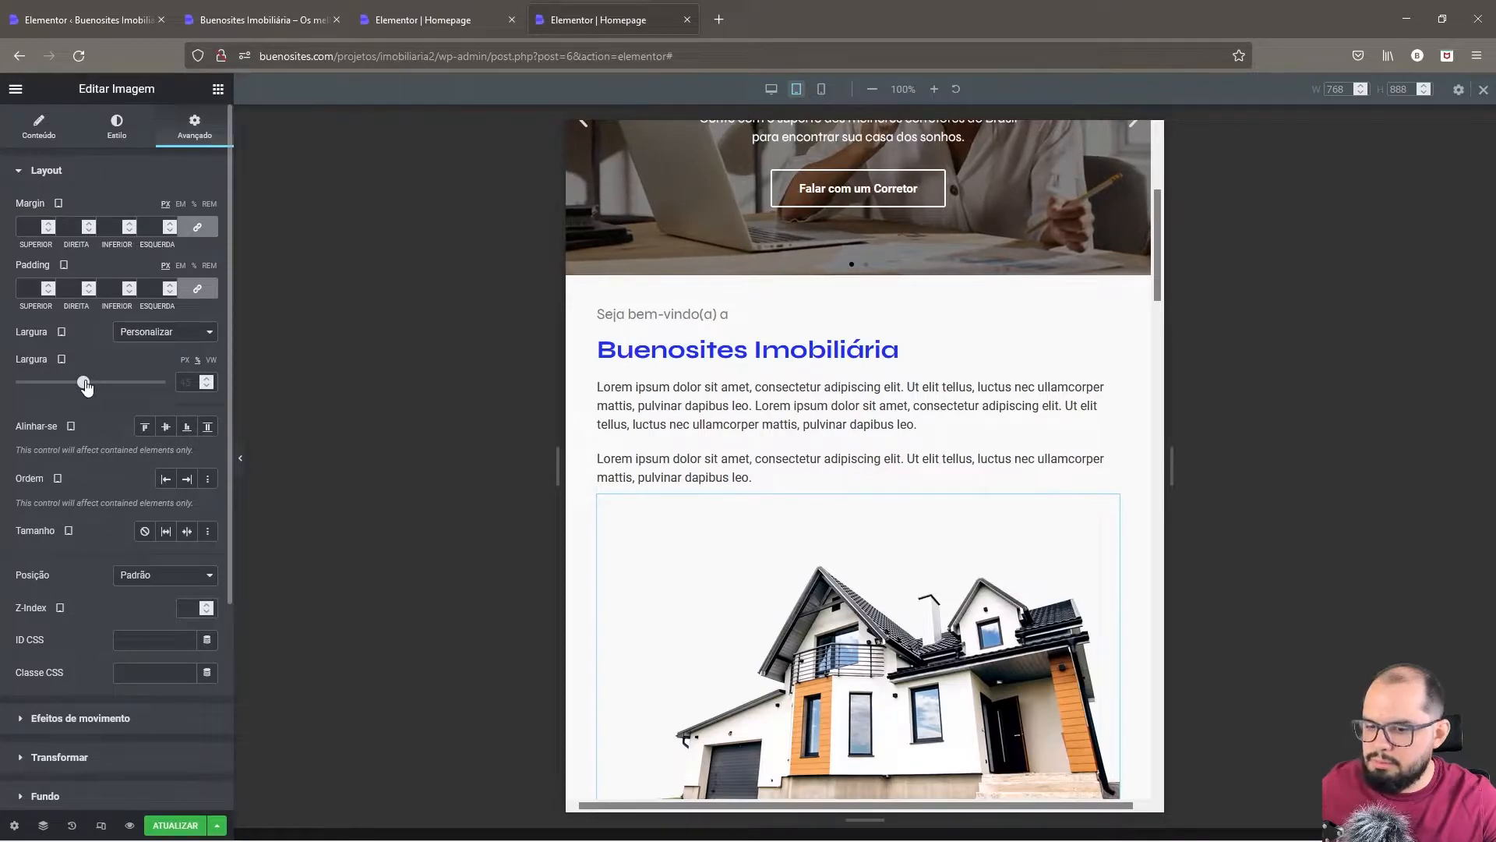
left_click(84, 383)
left_click_drag(86, 385, 91, 382)
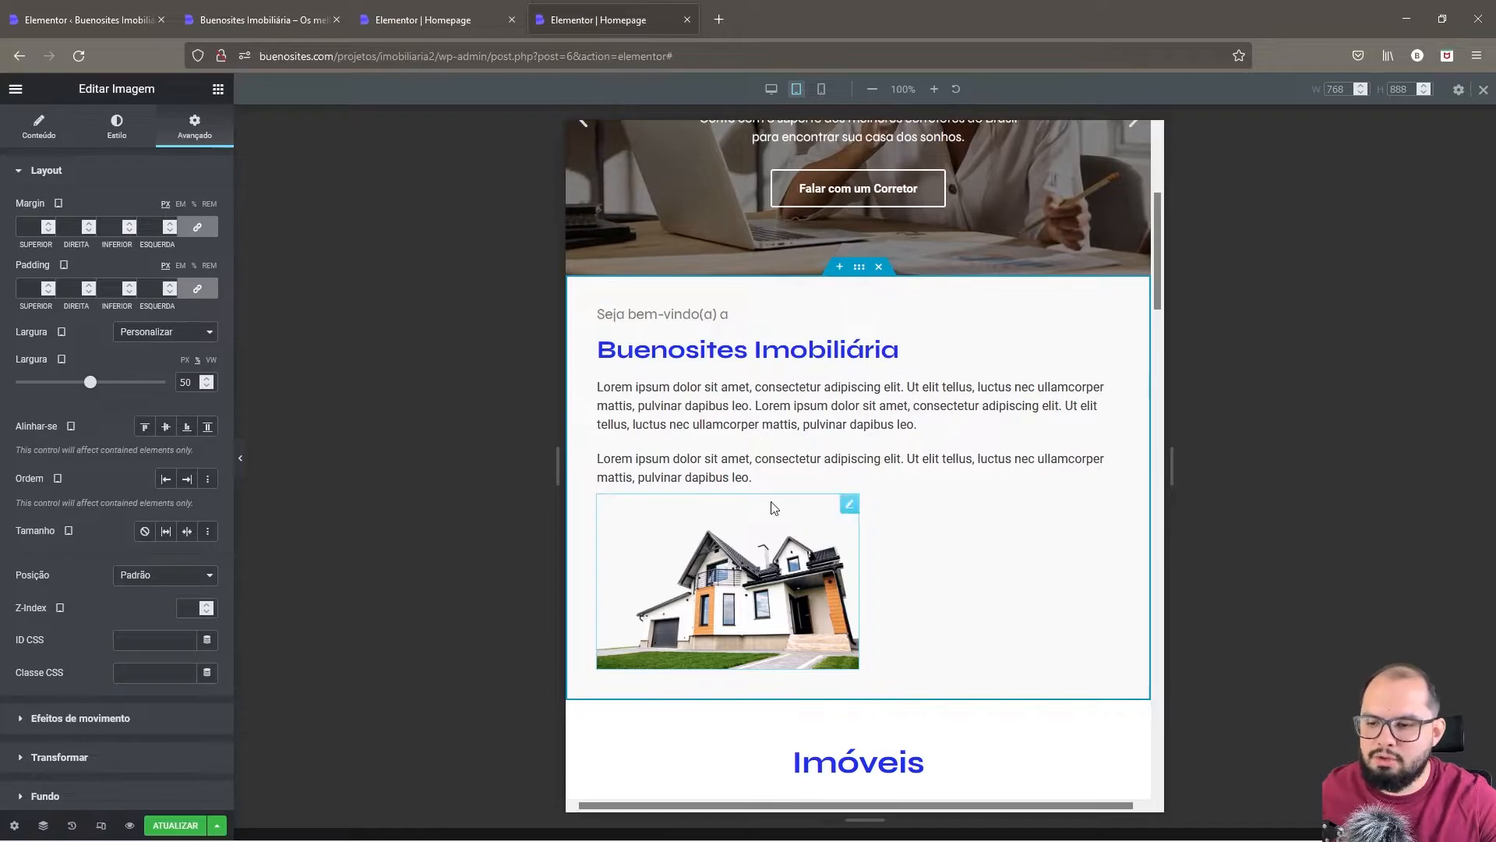
- Centre the Buenosites Imobiliária section container's items for tablet in both Alinhar itens and Justificar conteúdo
right_click(861, 269)
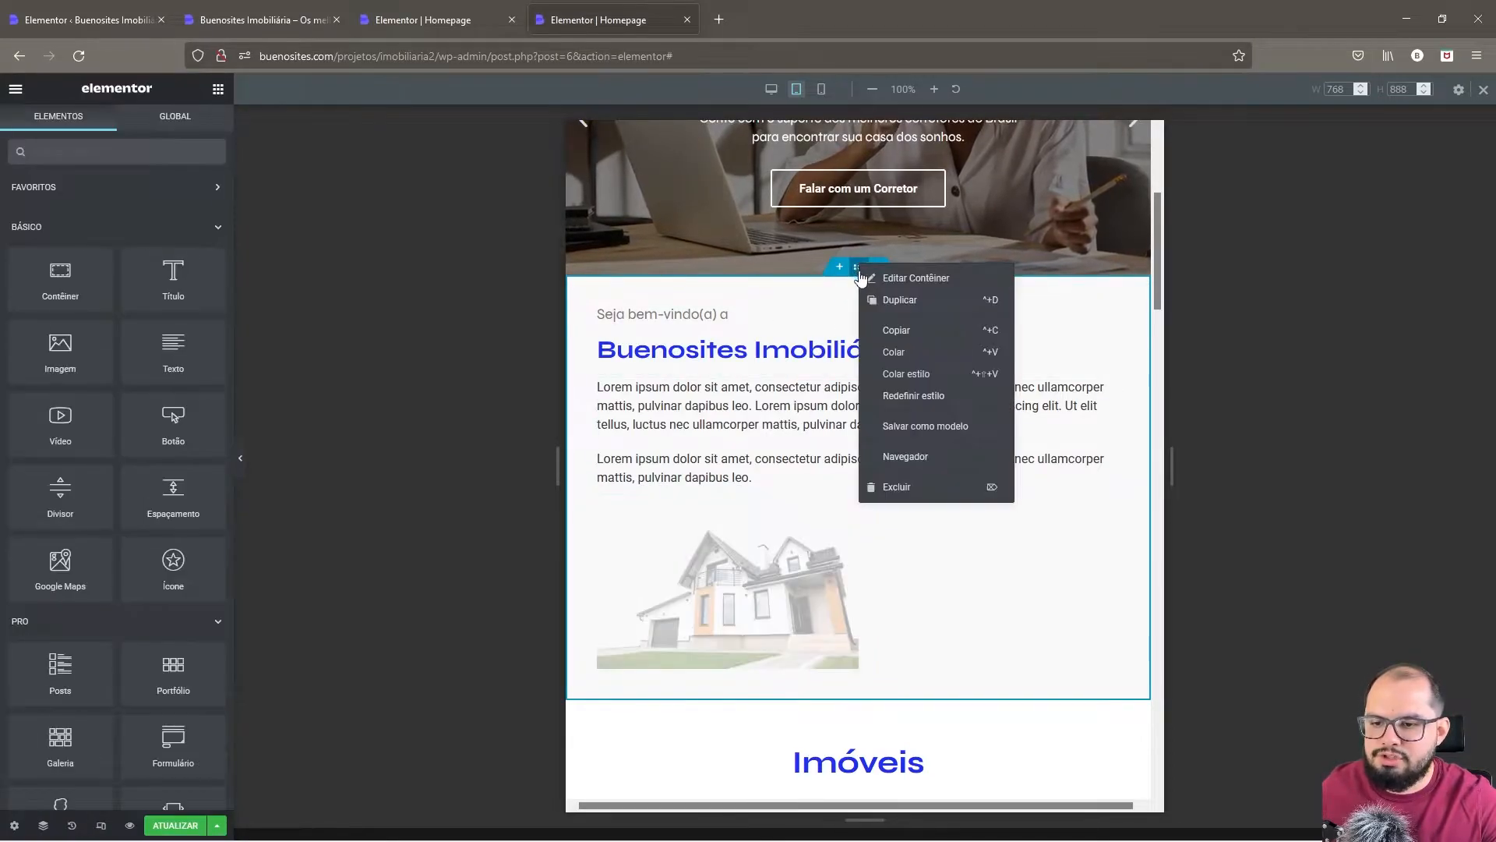
left_click(896, 278)
left_click(119, 449)
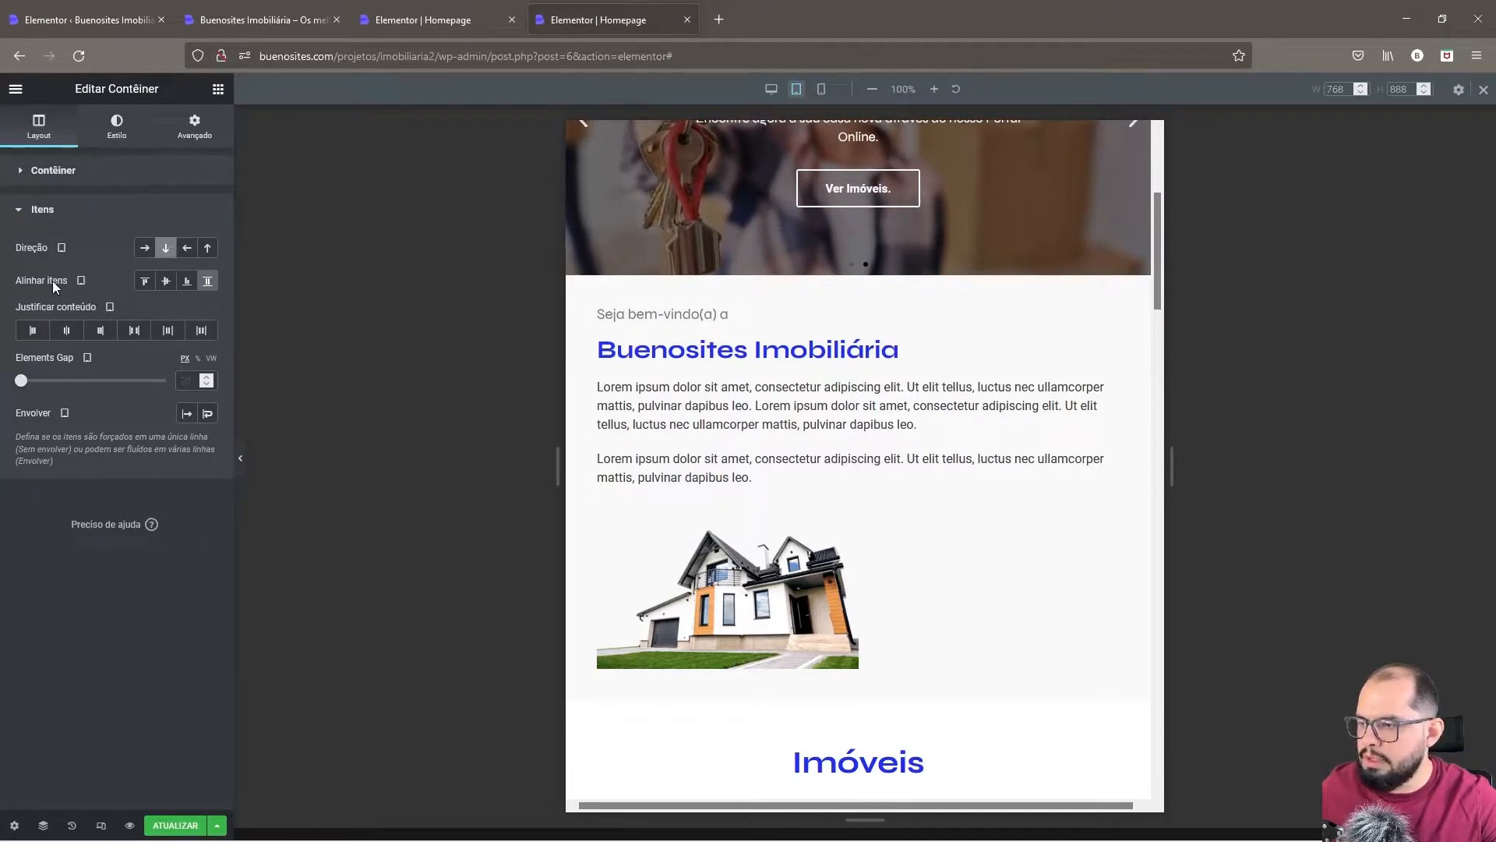
left_click(167, 282)
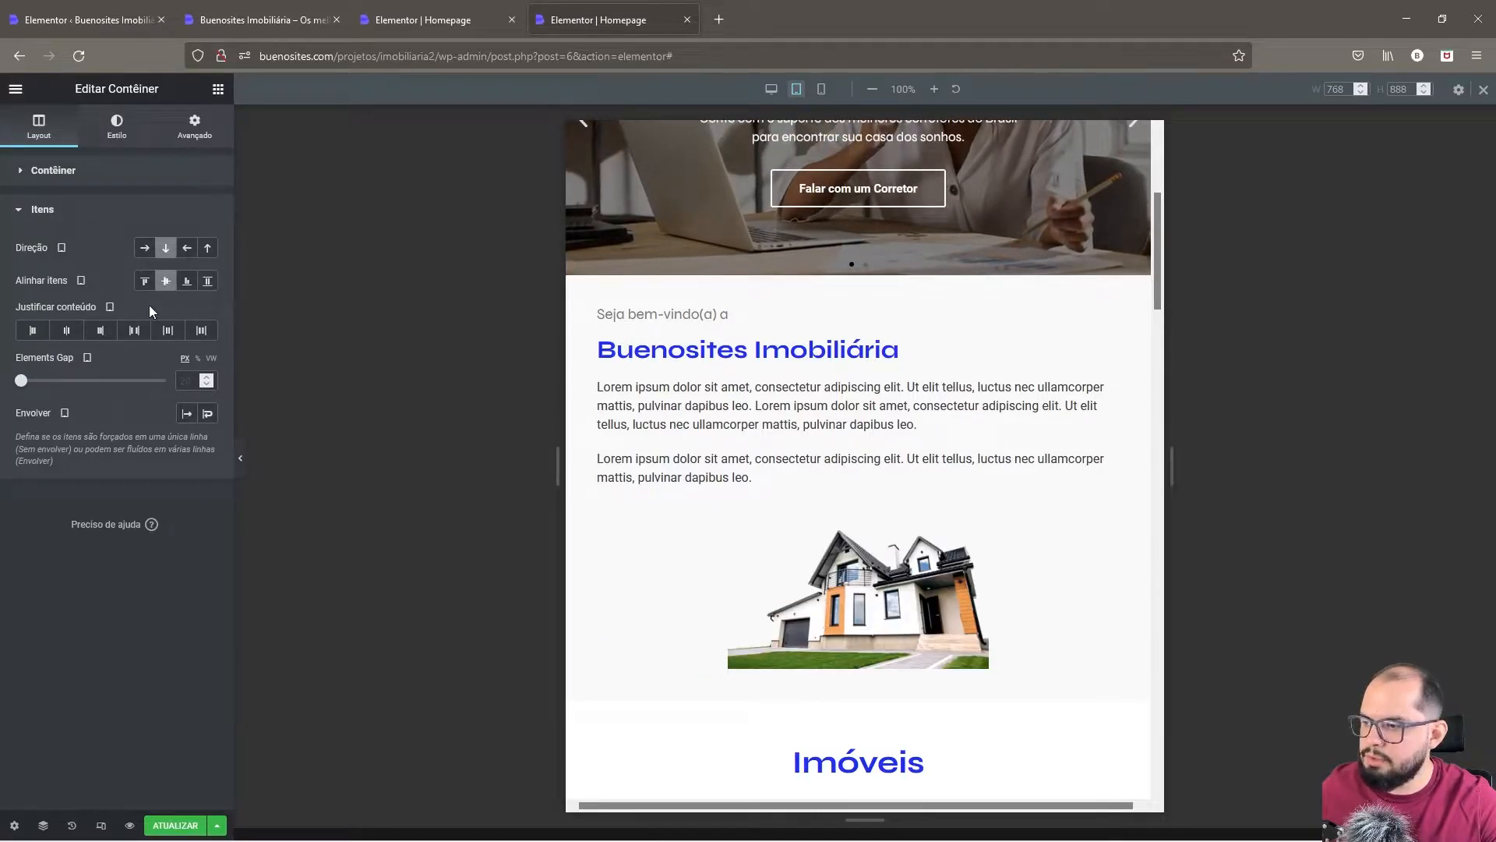
left_click(67, 332)
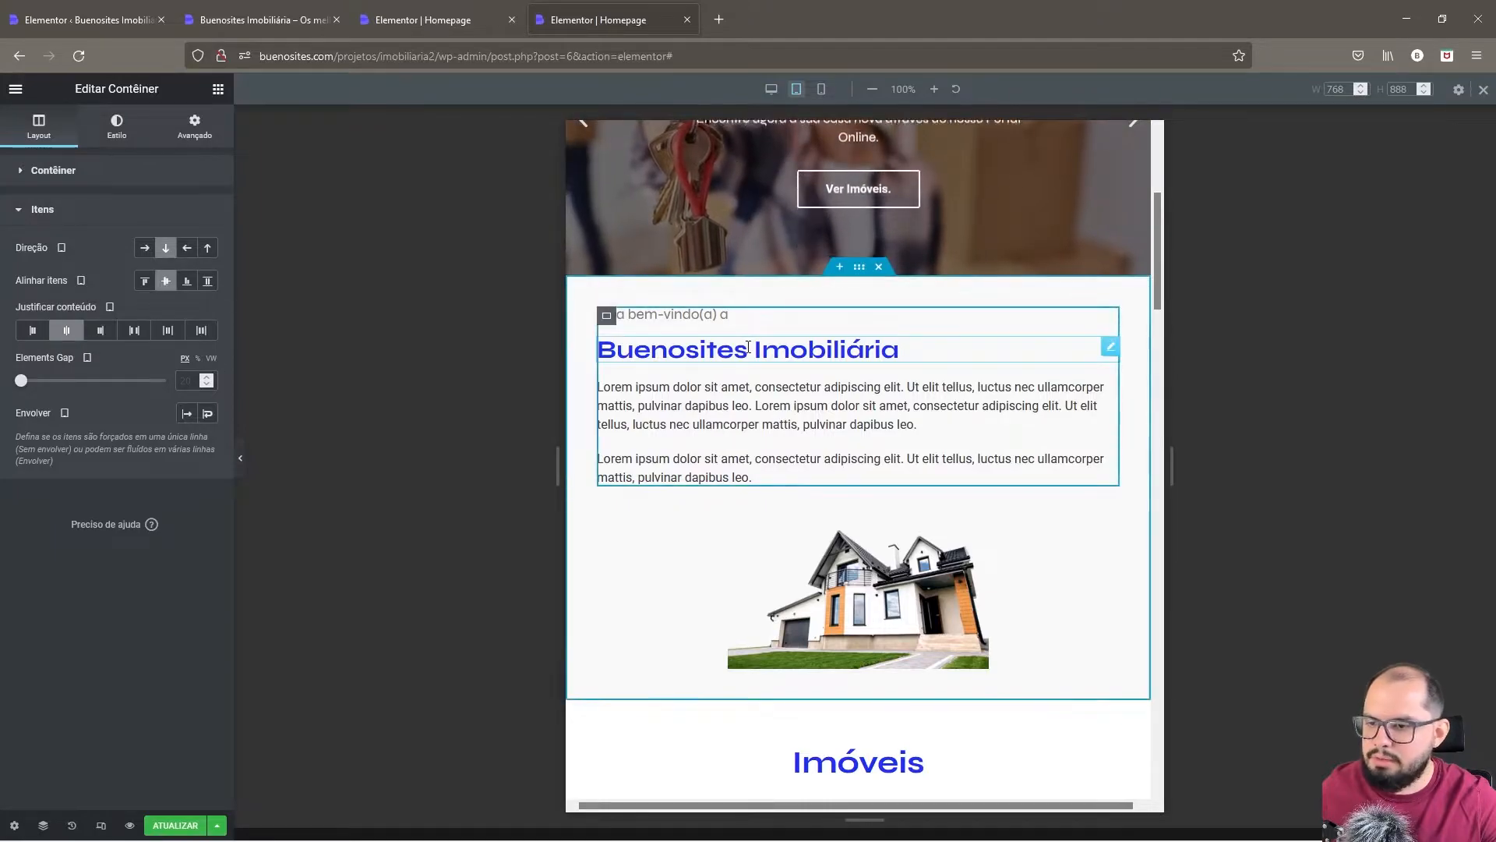
- Centre-align the "Seja bem-vindo(a) a" and "Buenosites Imobiliária" headings for tablet
left_click(721, 314)
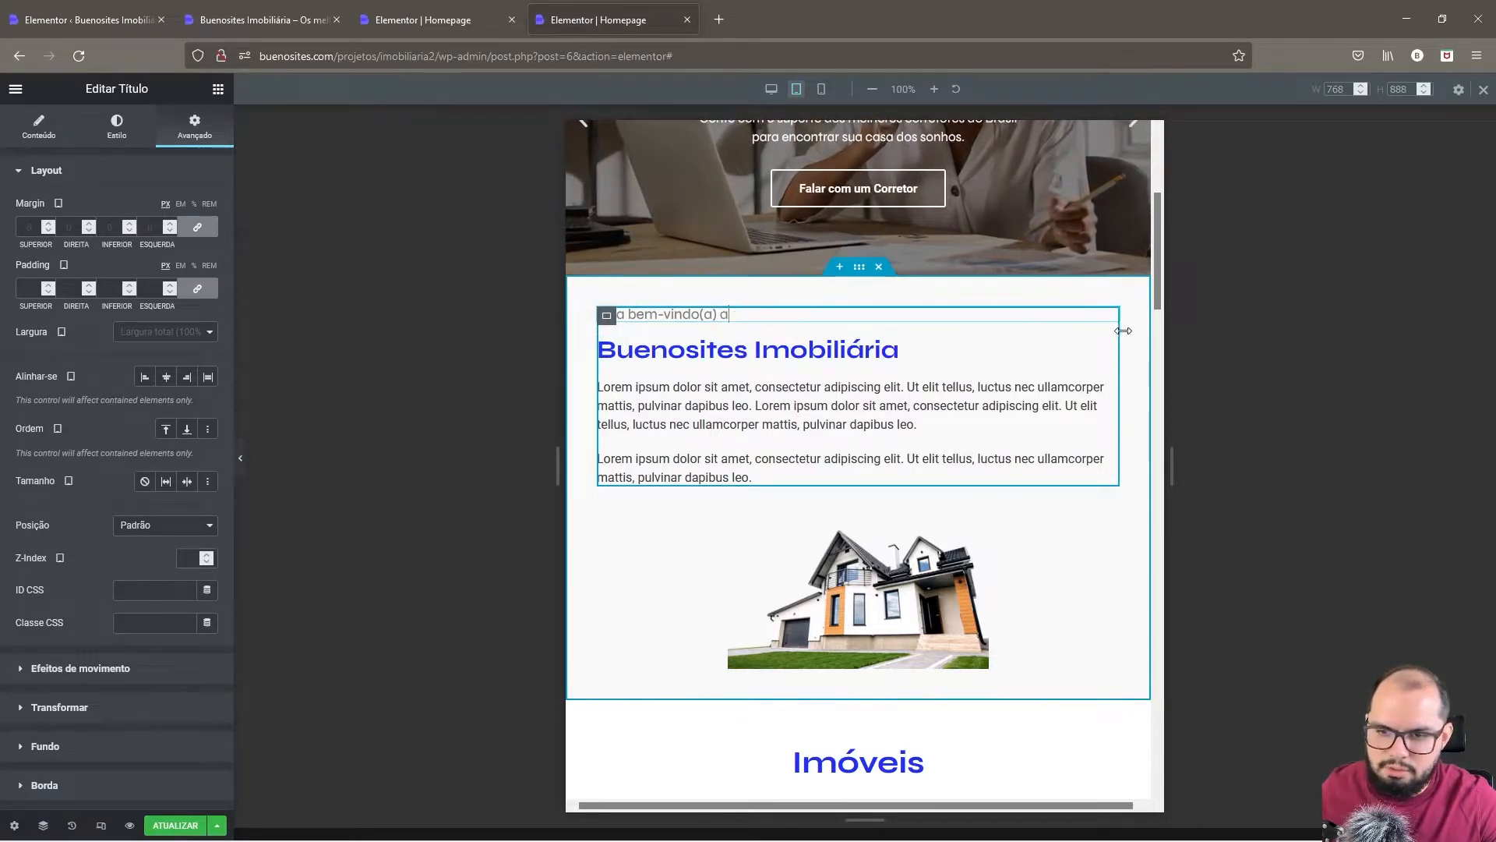
right_click(684, 320)
left_click(726, 330)
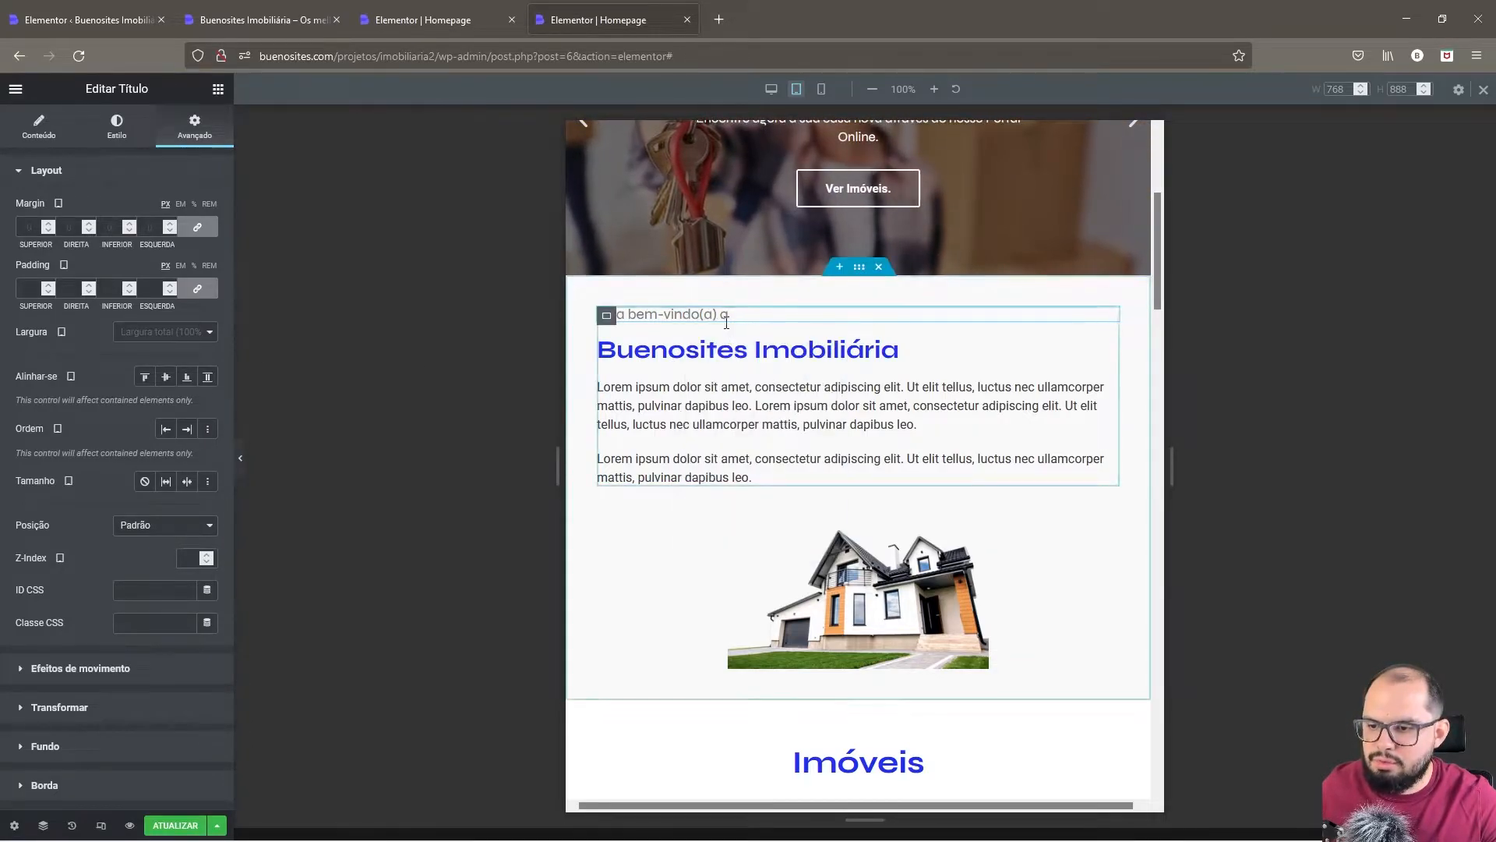
left_click(116, 138)
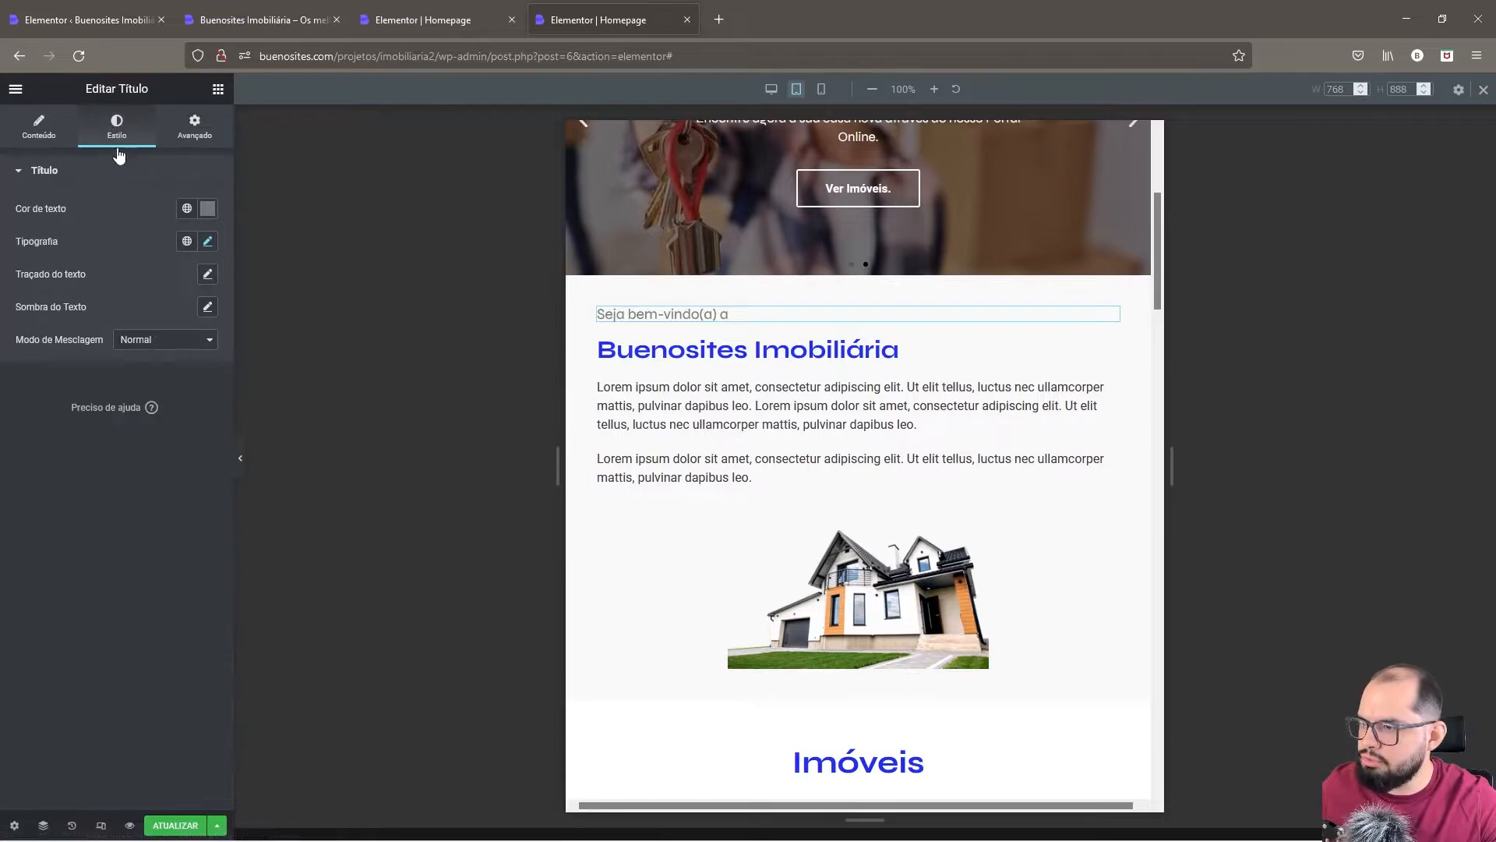
left_click(39, 127)
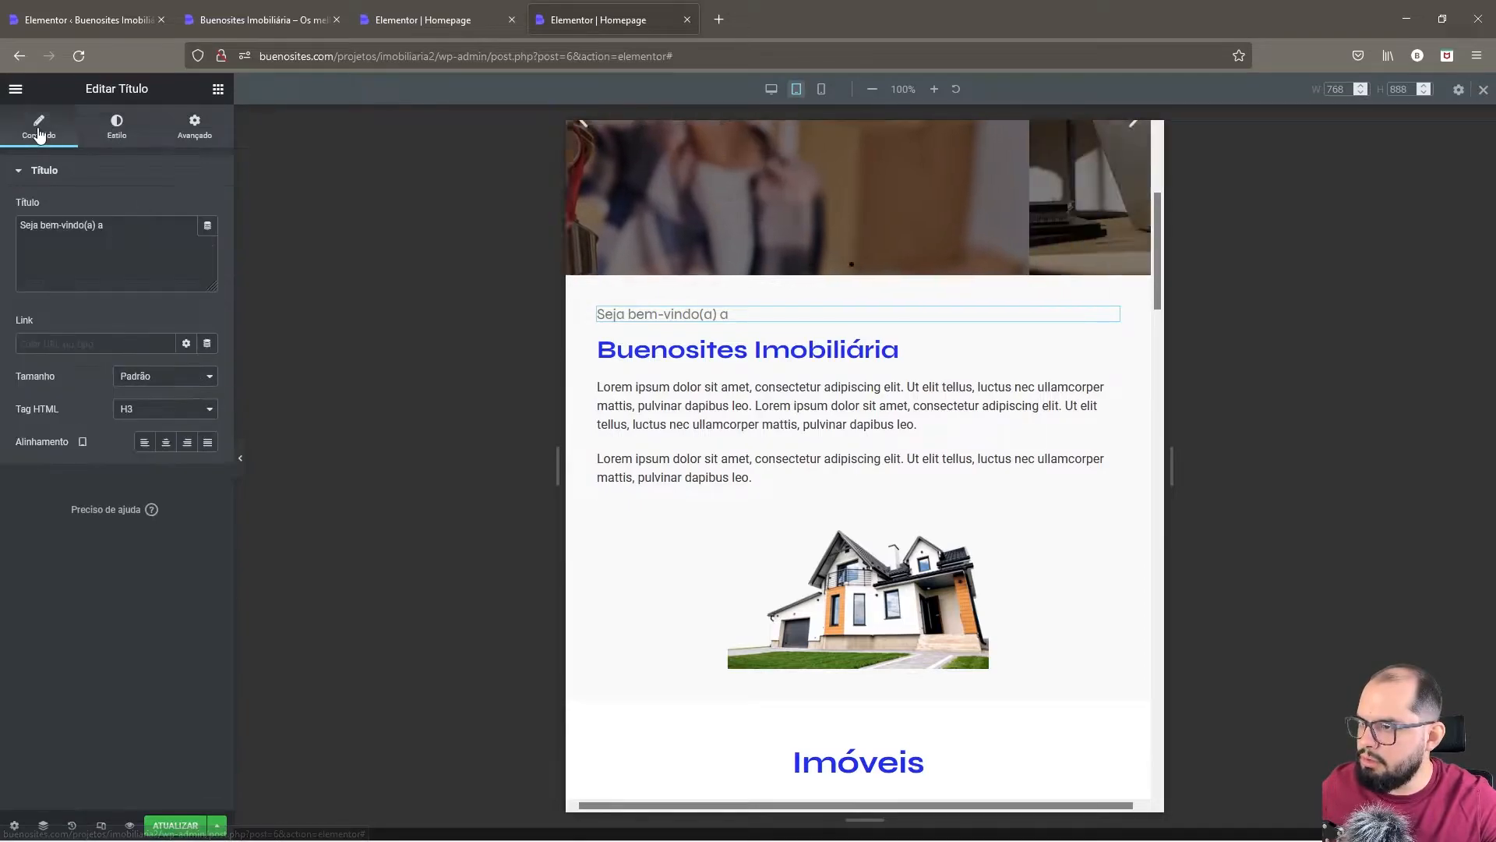
left_click(165, 442)
left_click(633, 343)
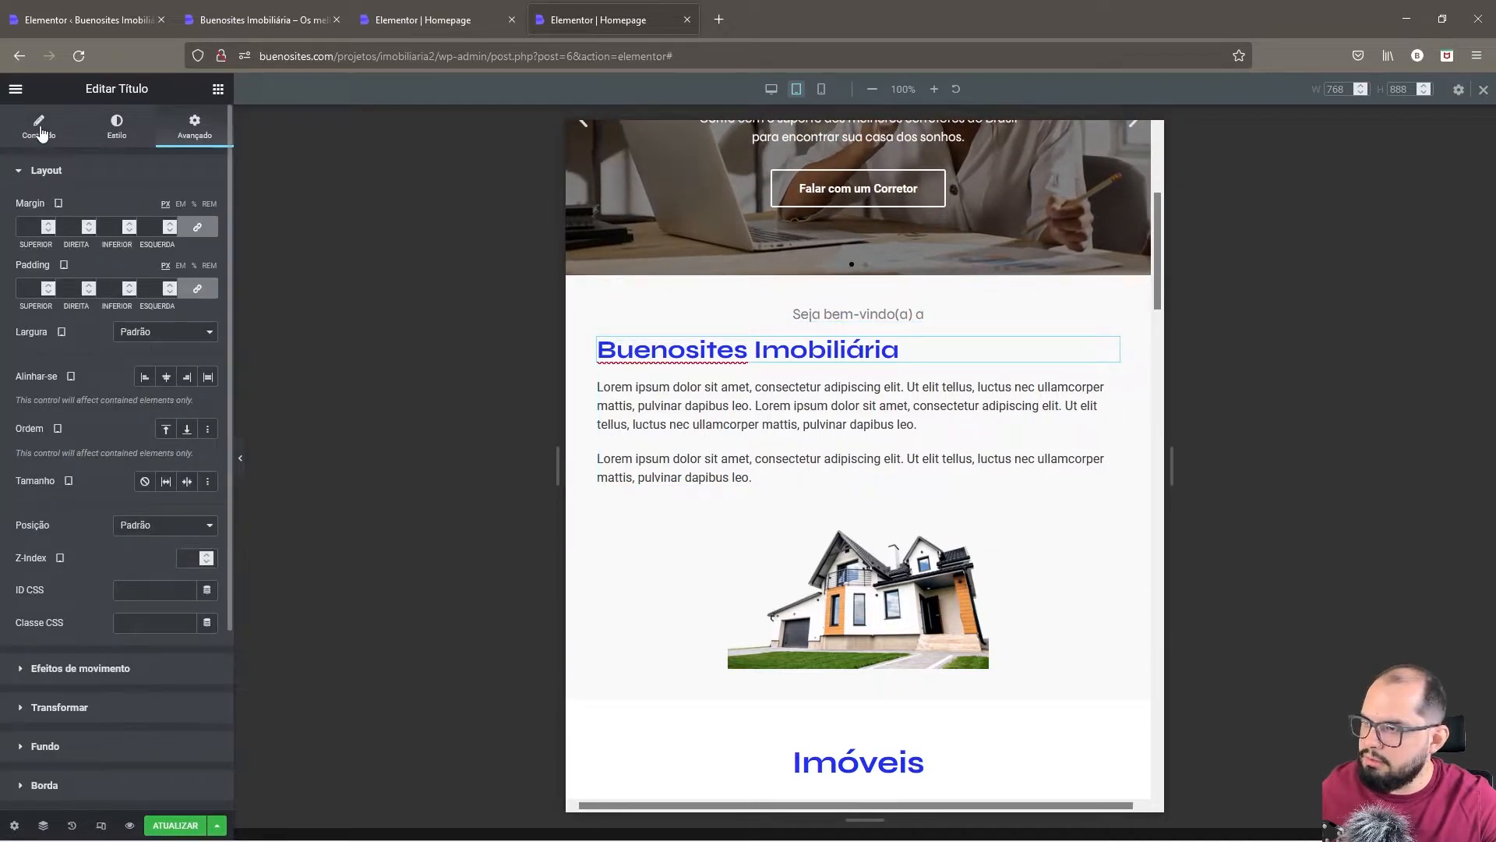
left_click(41, 132)
left_click(167, 446)
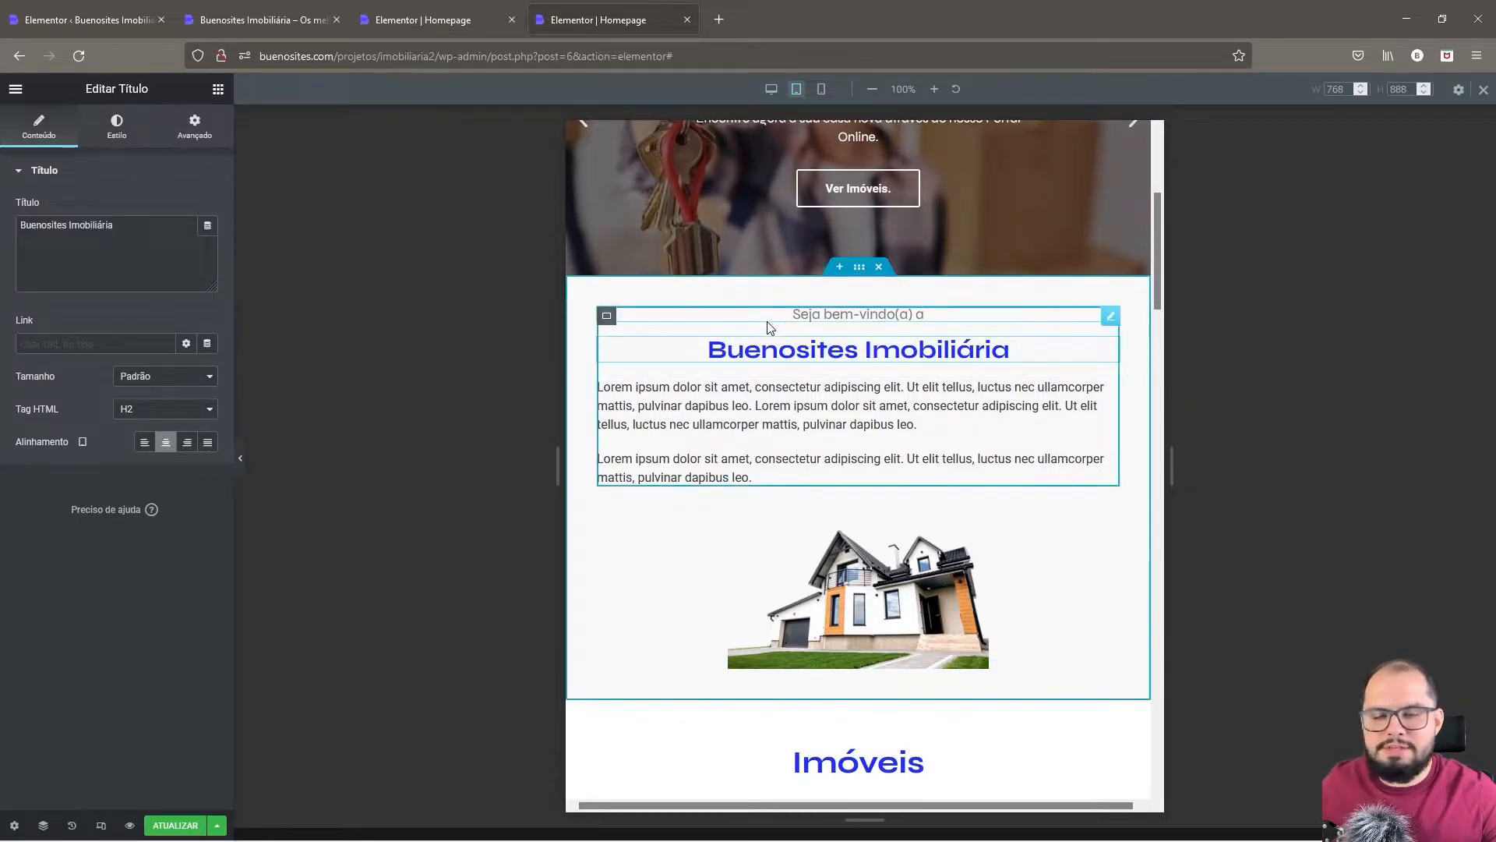
- Switch to the mobile preview and open the house image's layout settings in the Buenosites Imobiliária section
left_click(823, 89)
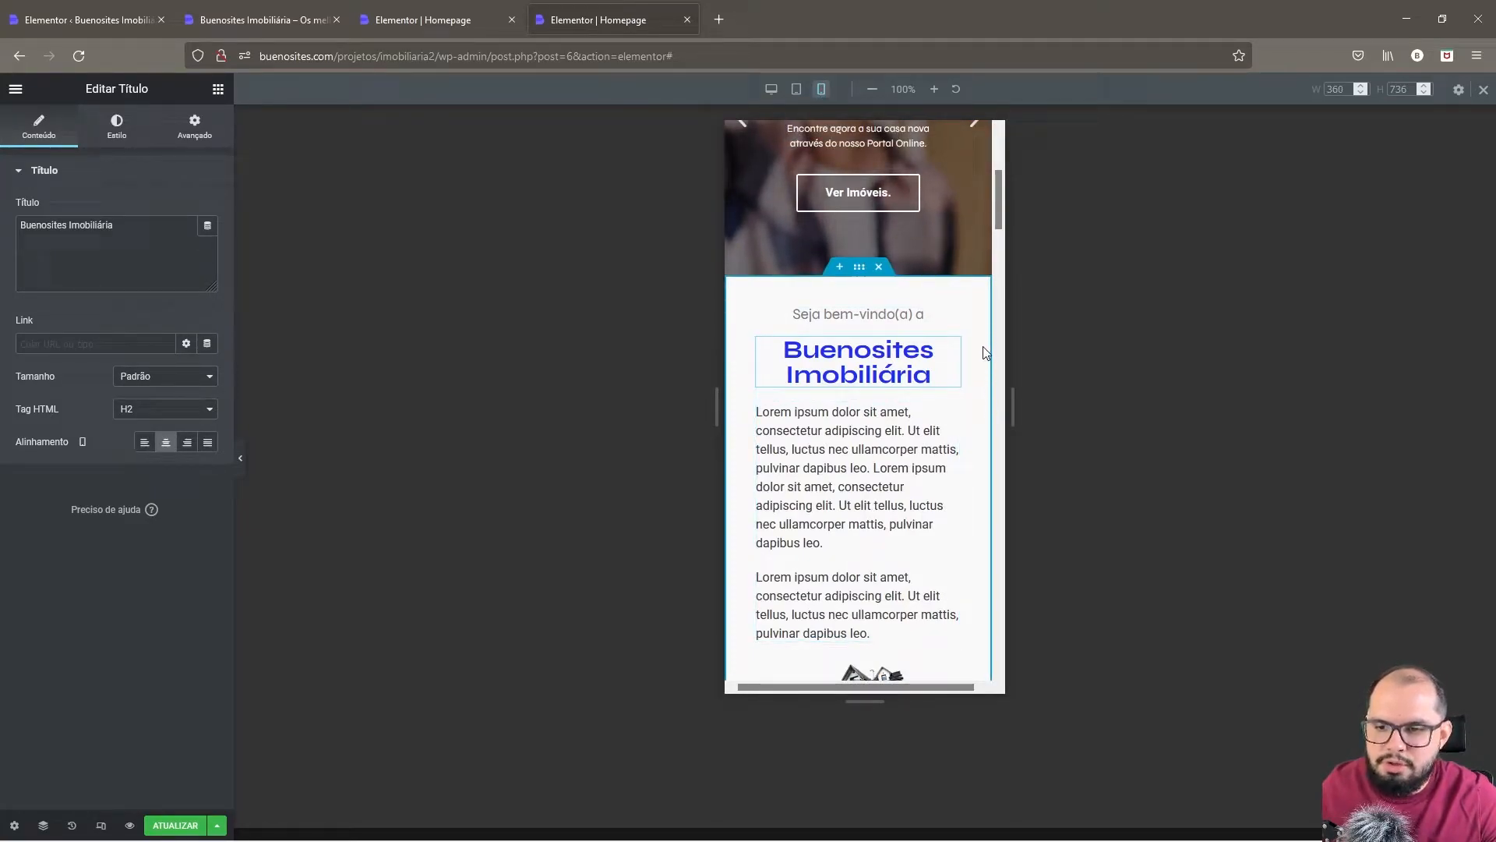
scroll(979, 398, "down", 3)
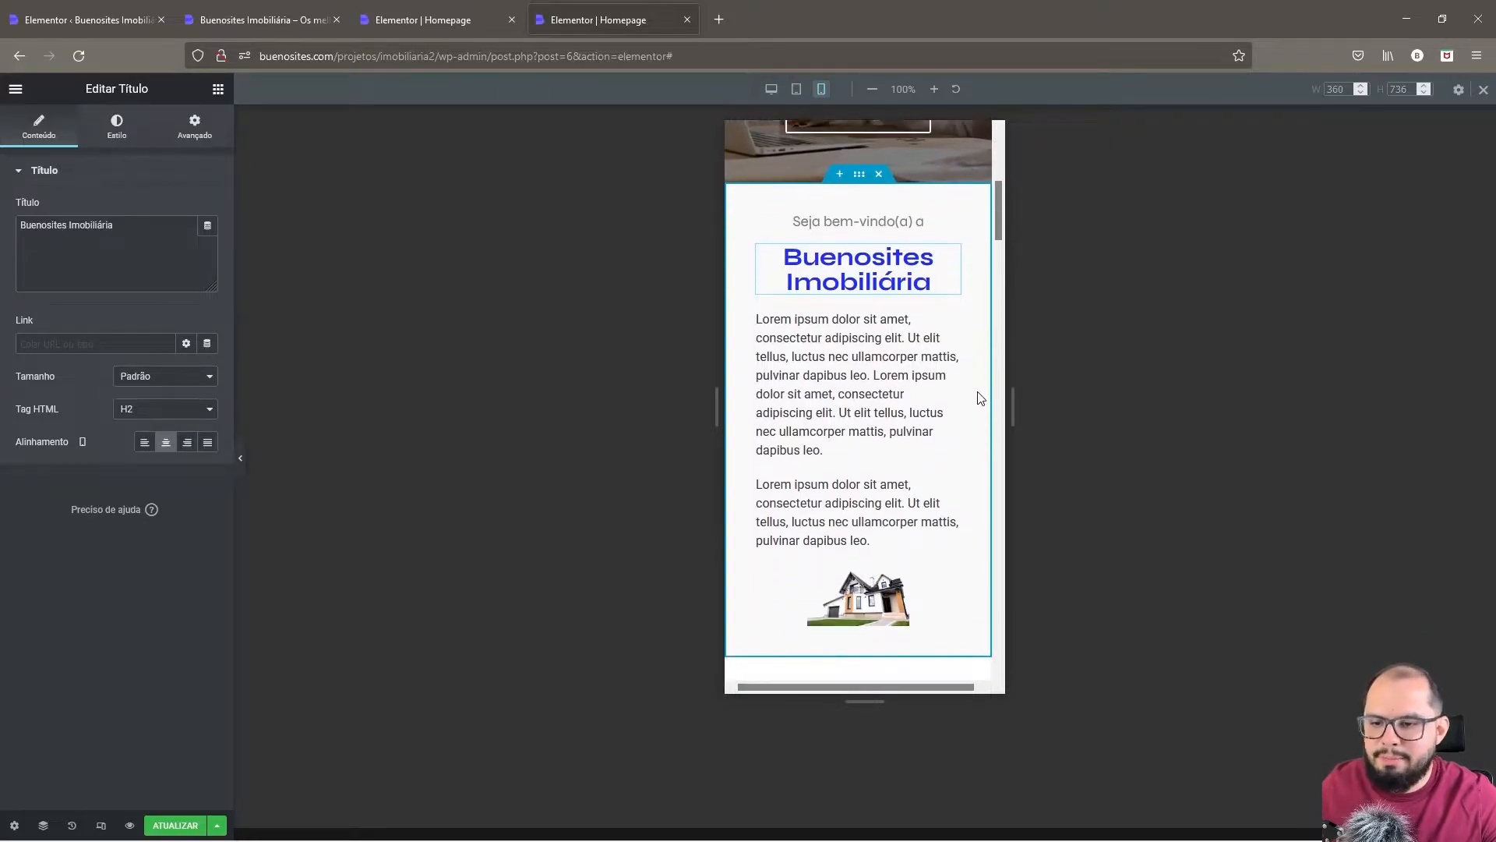
scroll(902, 422, "down", 1)
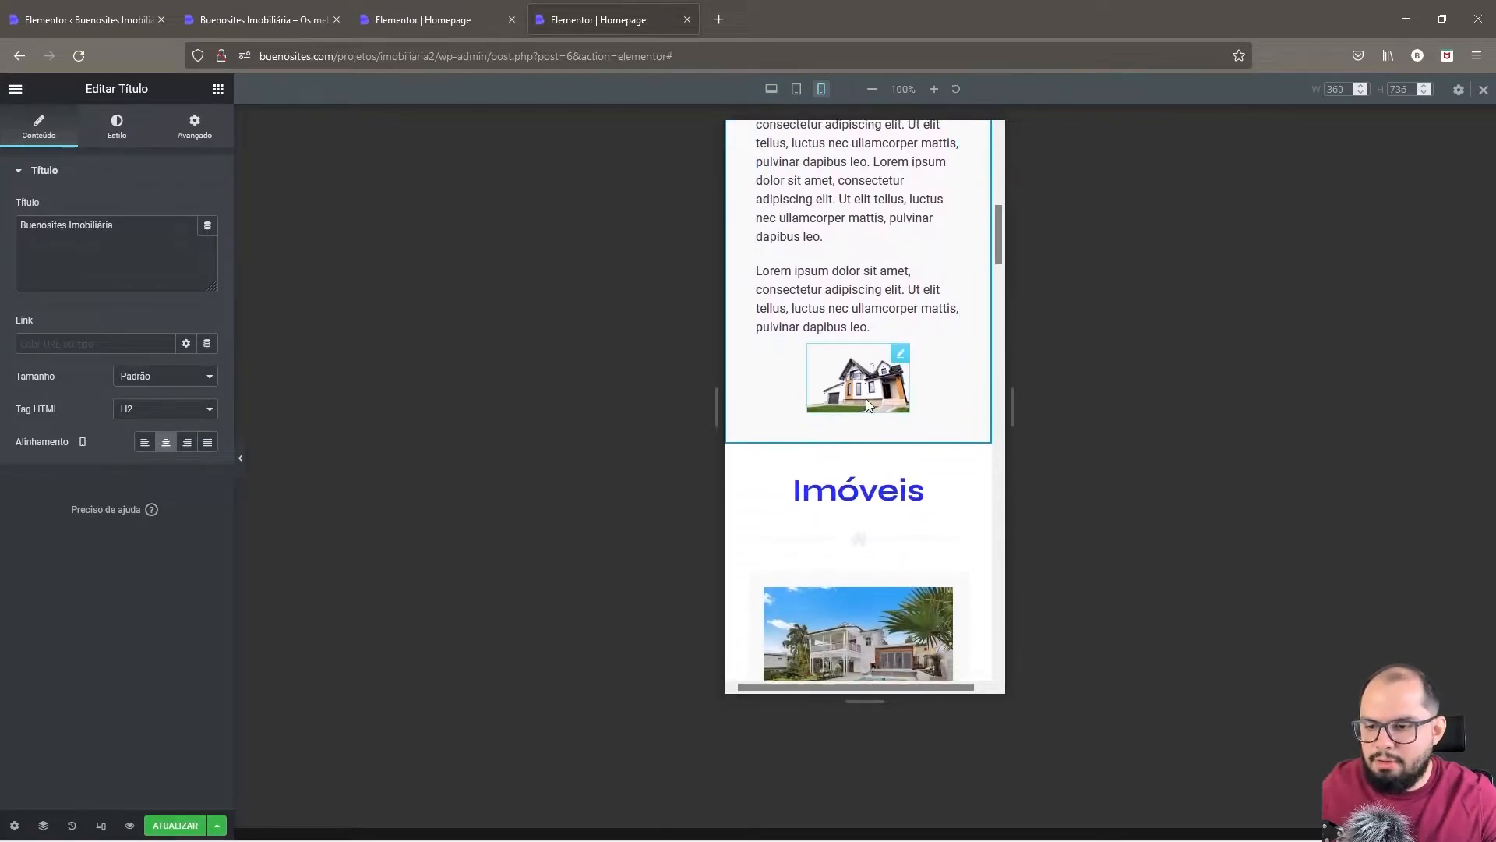
right_click(882, 385)
left_click(883, 385)
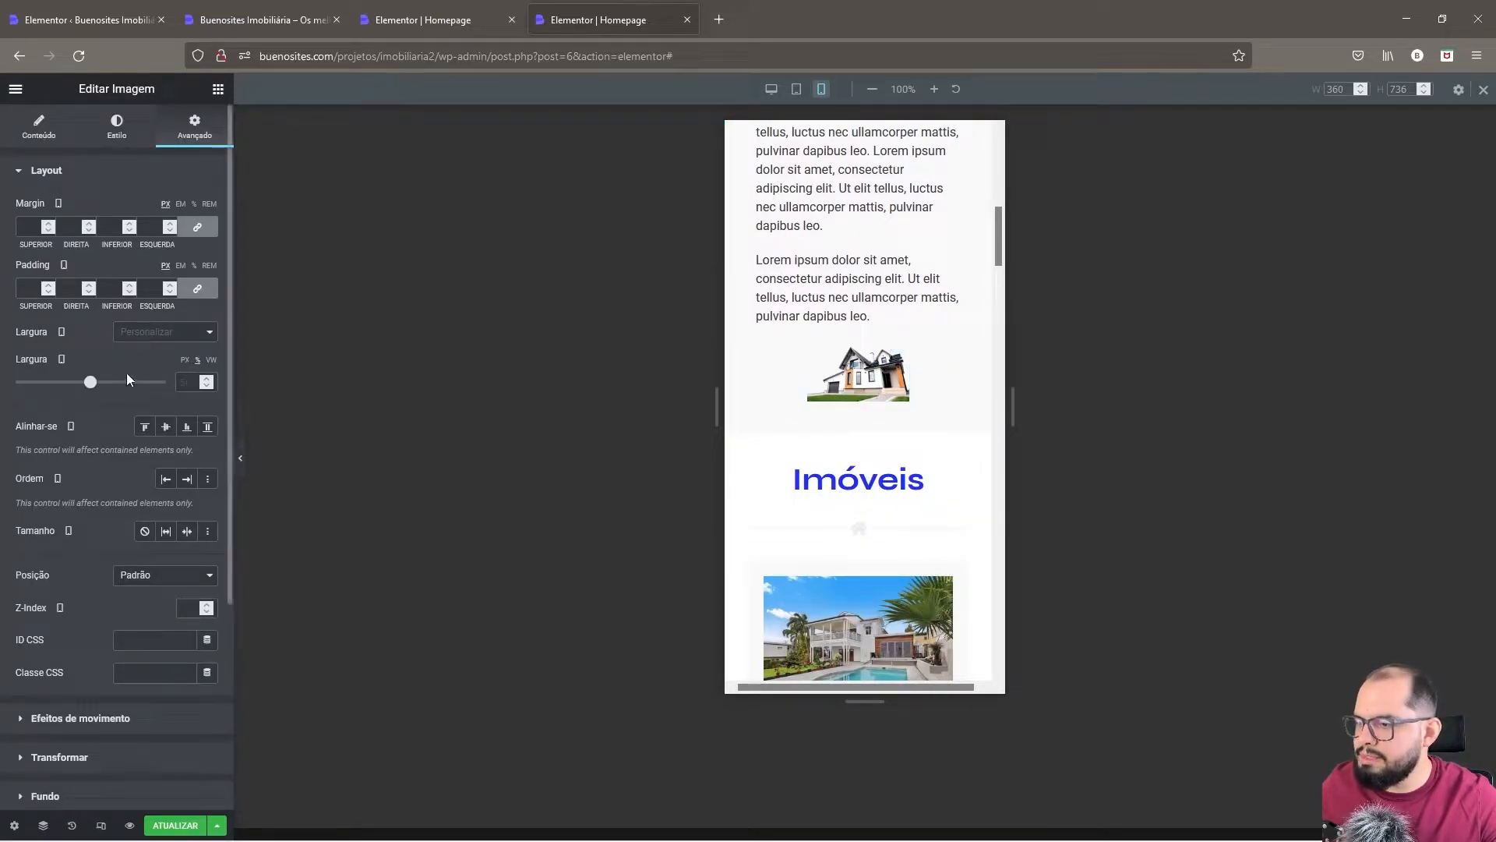
- Set the house image's custom width to 100% in the mobile layout of the welcome section
left_click_drag(94, 382, 166, 382)
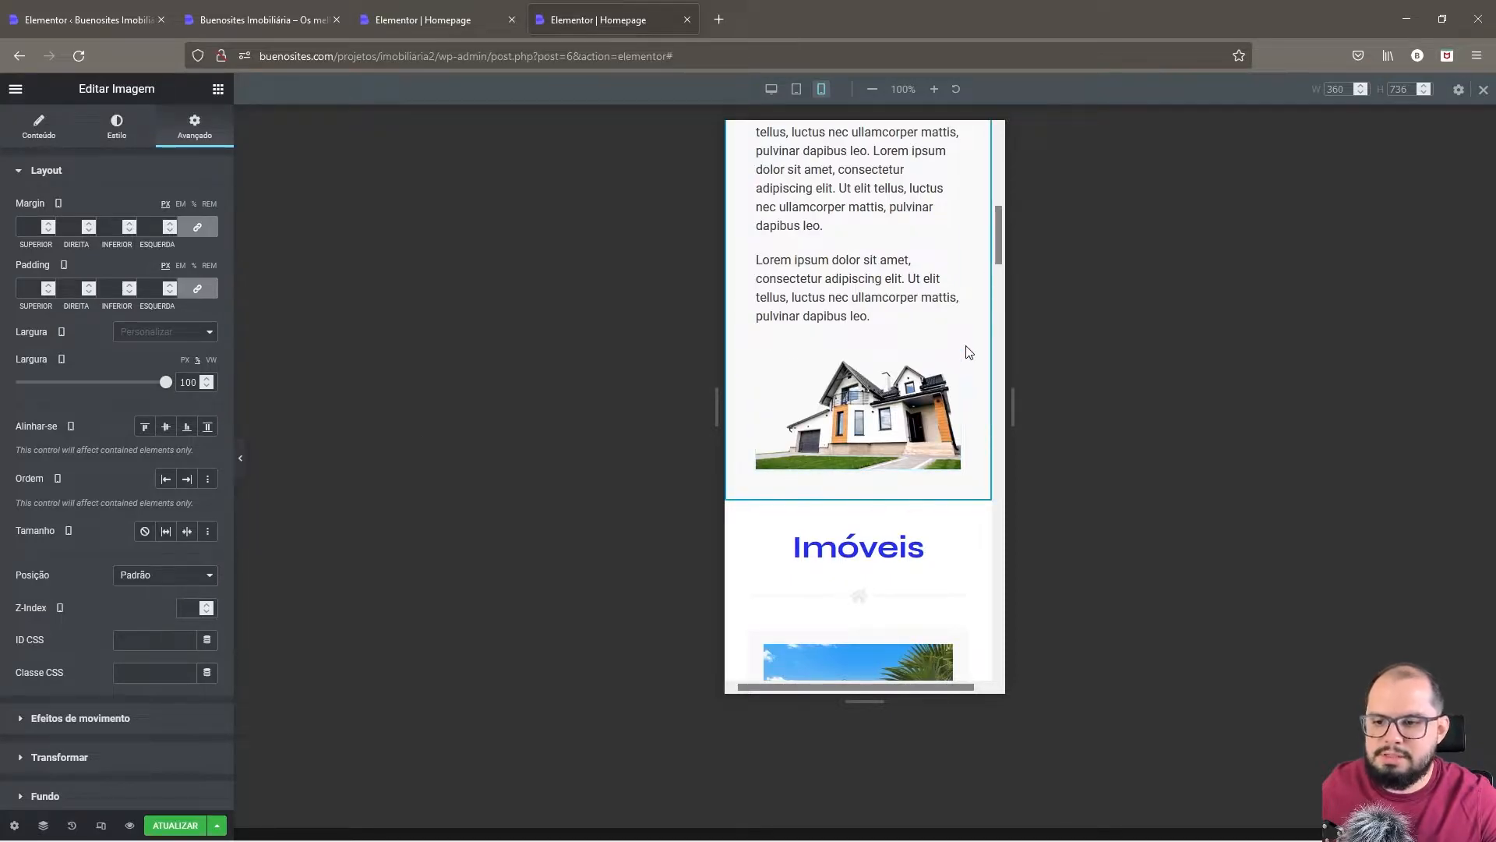
scroll(970, 374, "up", 3)
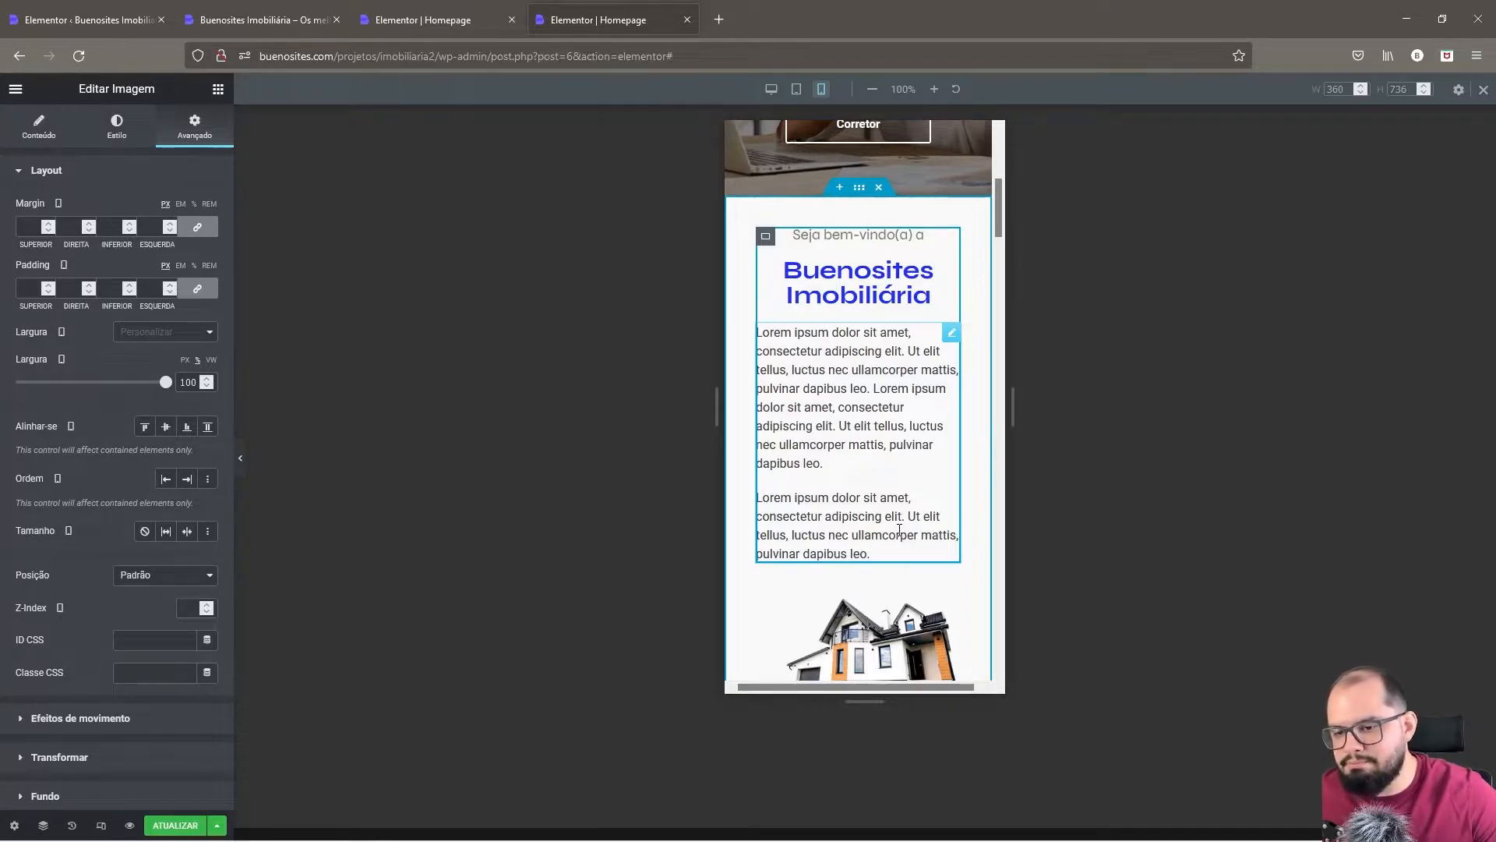
scroll(900, 530, "down", 1)
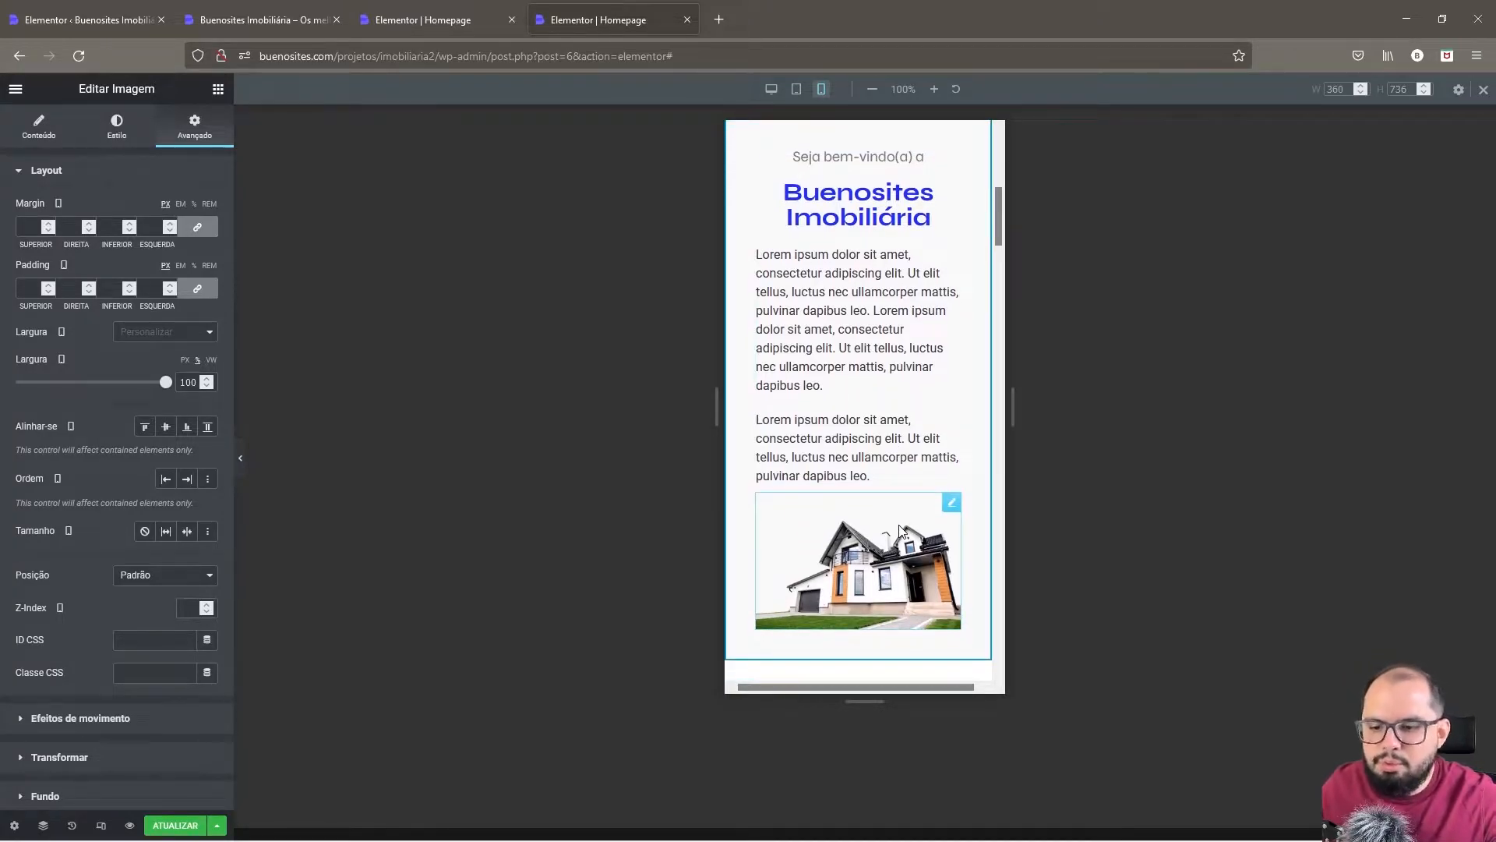
scroll(899, 530, "up", 1)
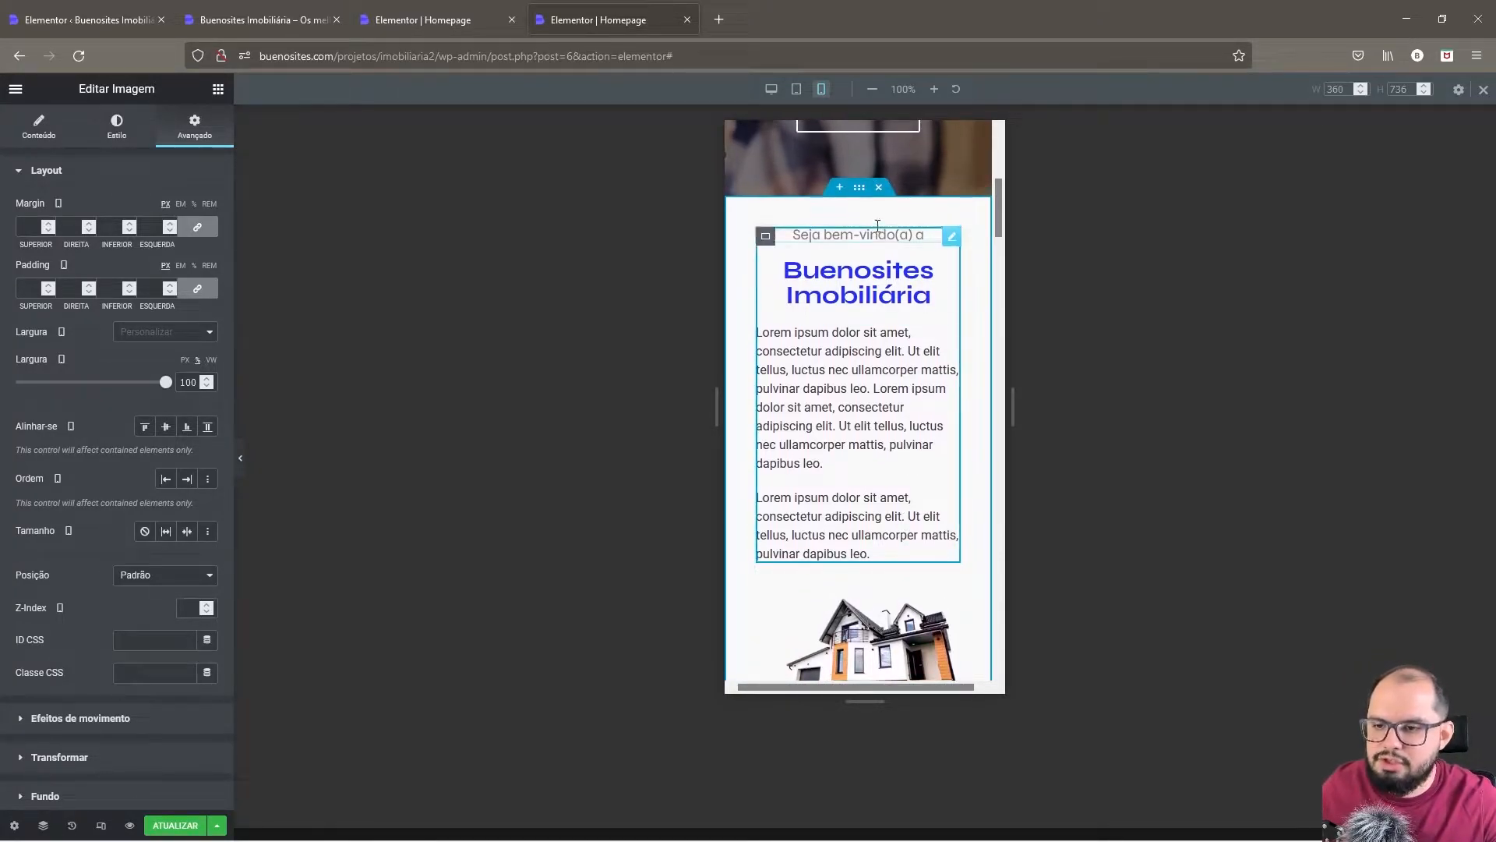
- Set the welcome section container's mobile item direction to inverted column (Coluna Invertida)
right_click(865, 190)
left_click(907, 203)
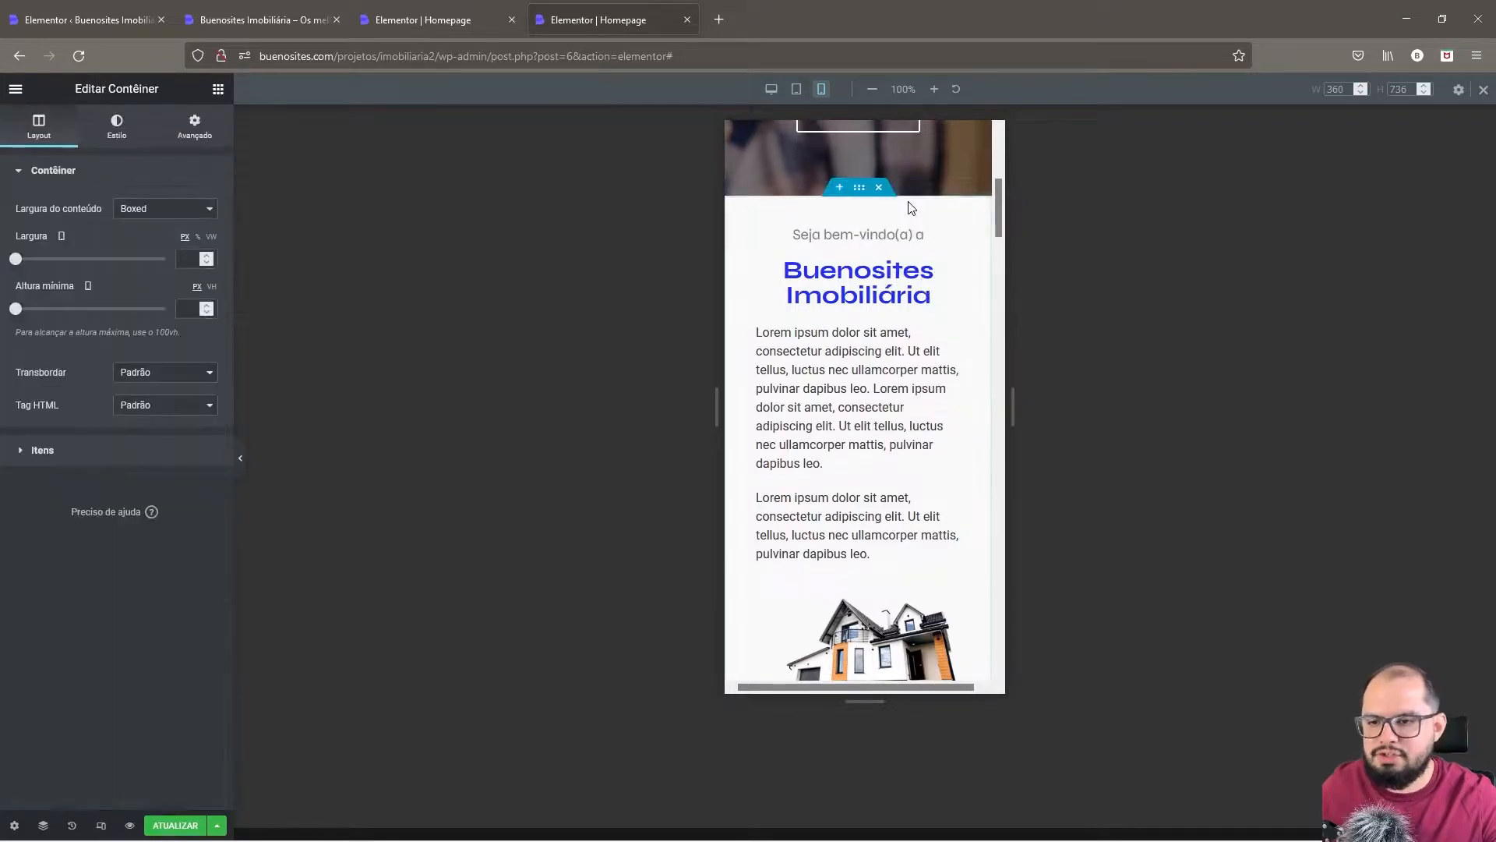
left_click(68, 446)
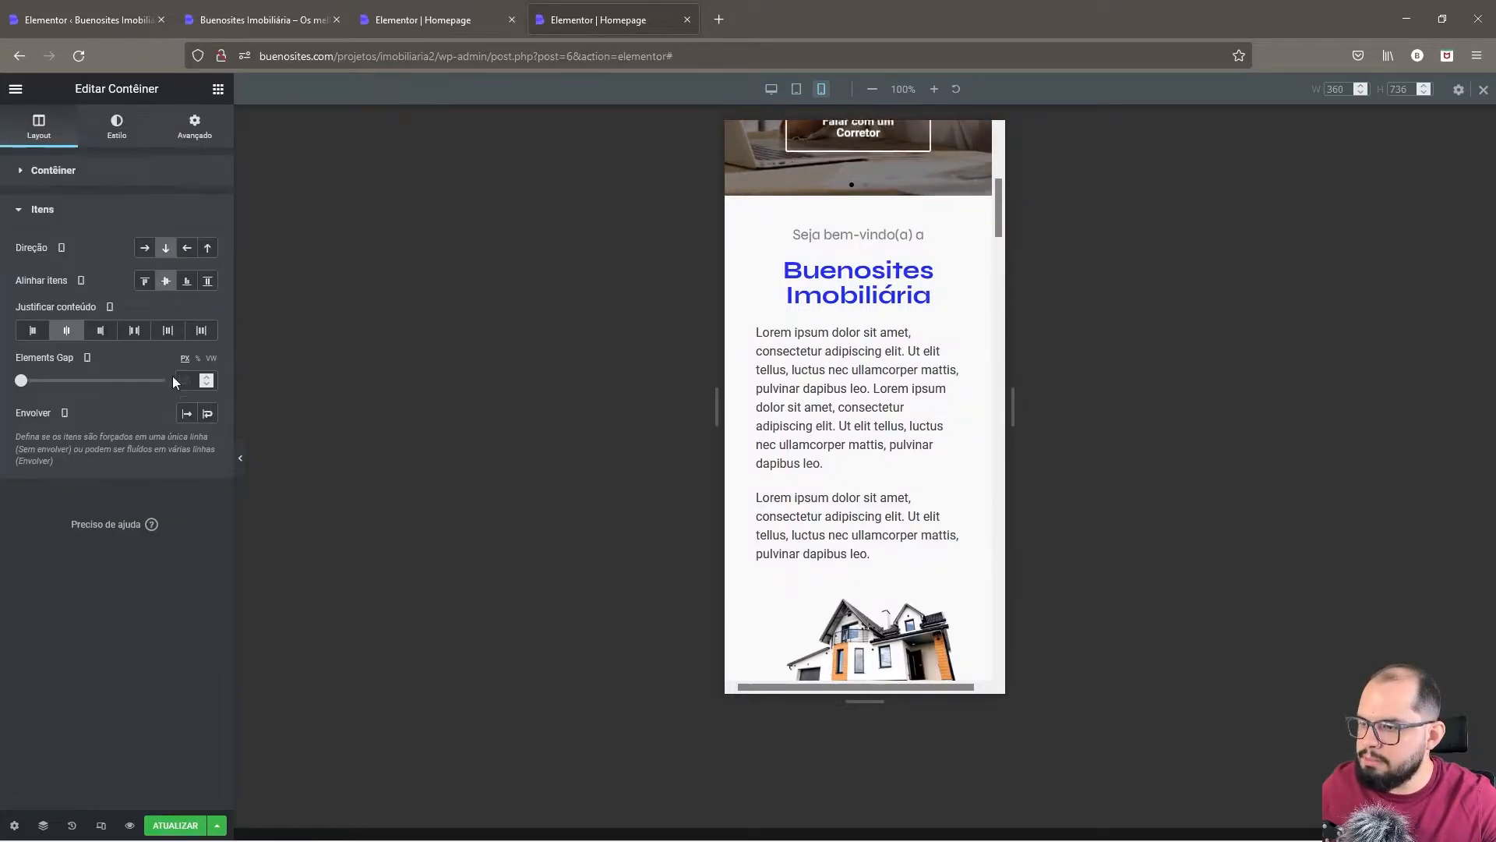
left_click(208, 249)
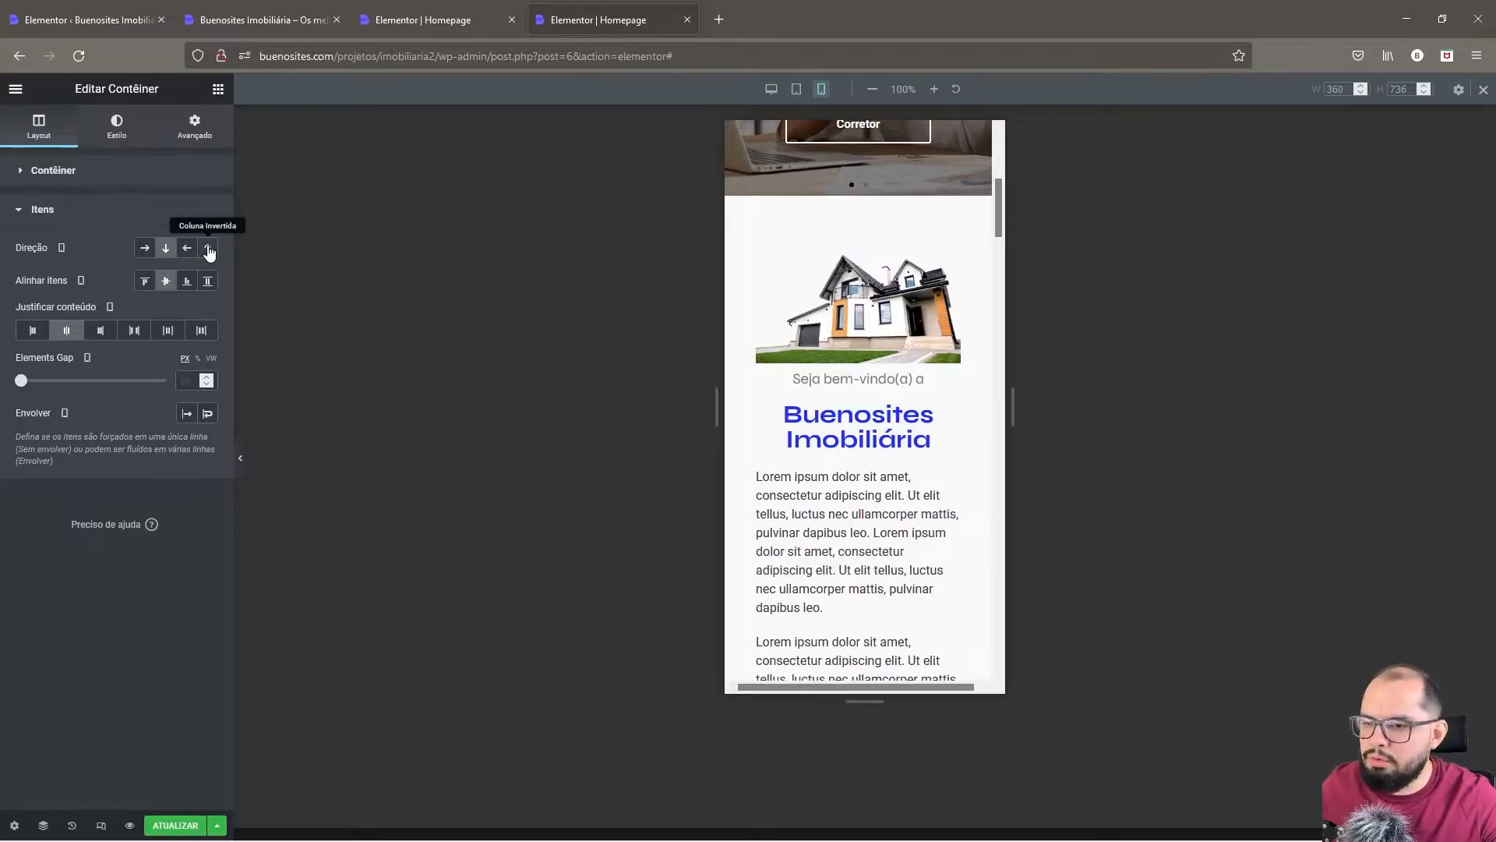
- Unlink the house image's mobile margins and set the bottom margin to 40 px
right_click(887, 315)
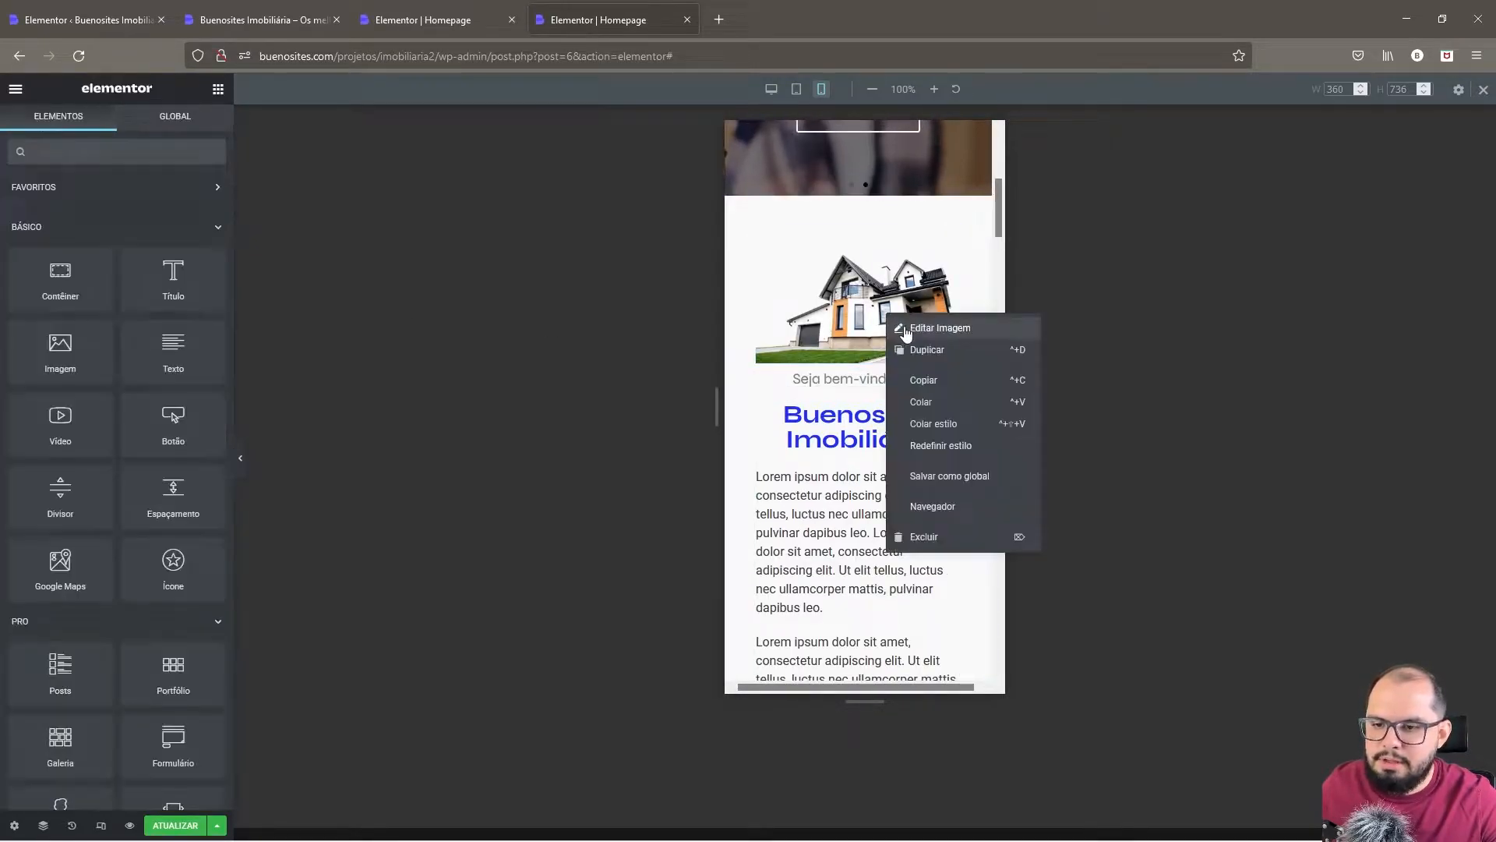
left_click(918, 332)
left_click(198, 226)
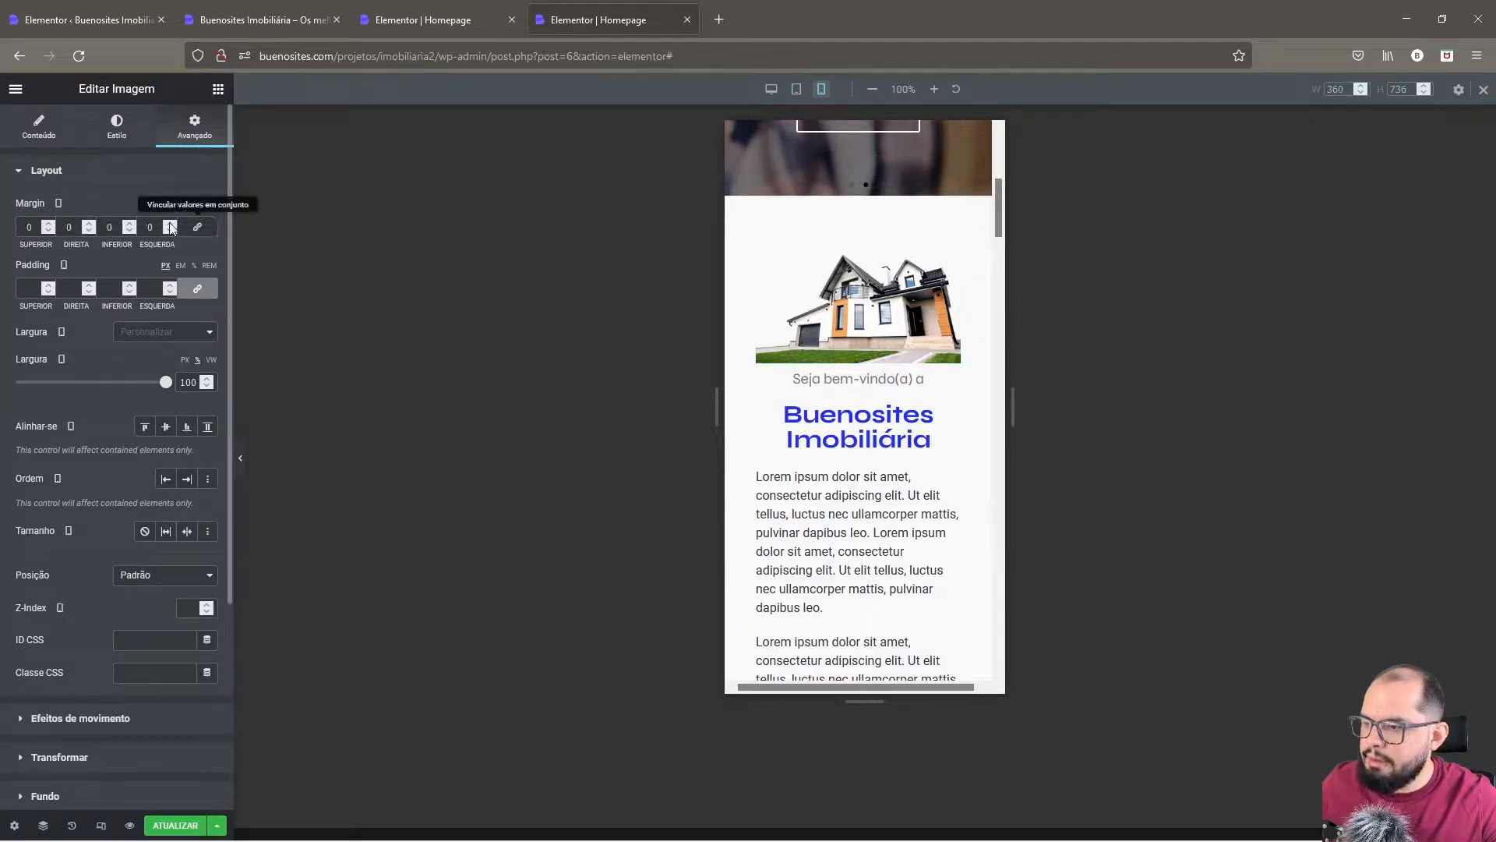
left_click(109, 226)
type("40")
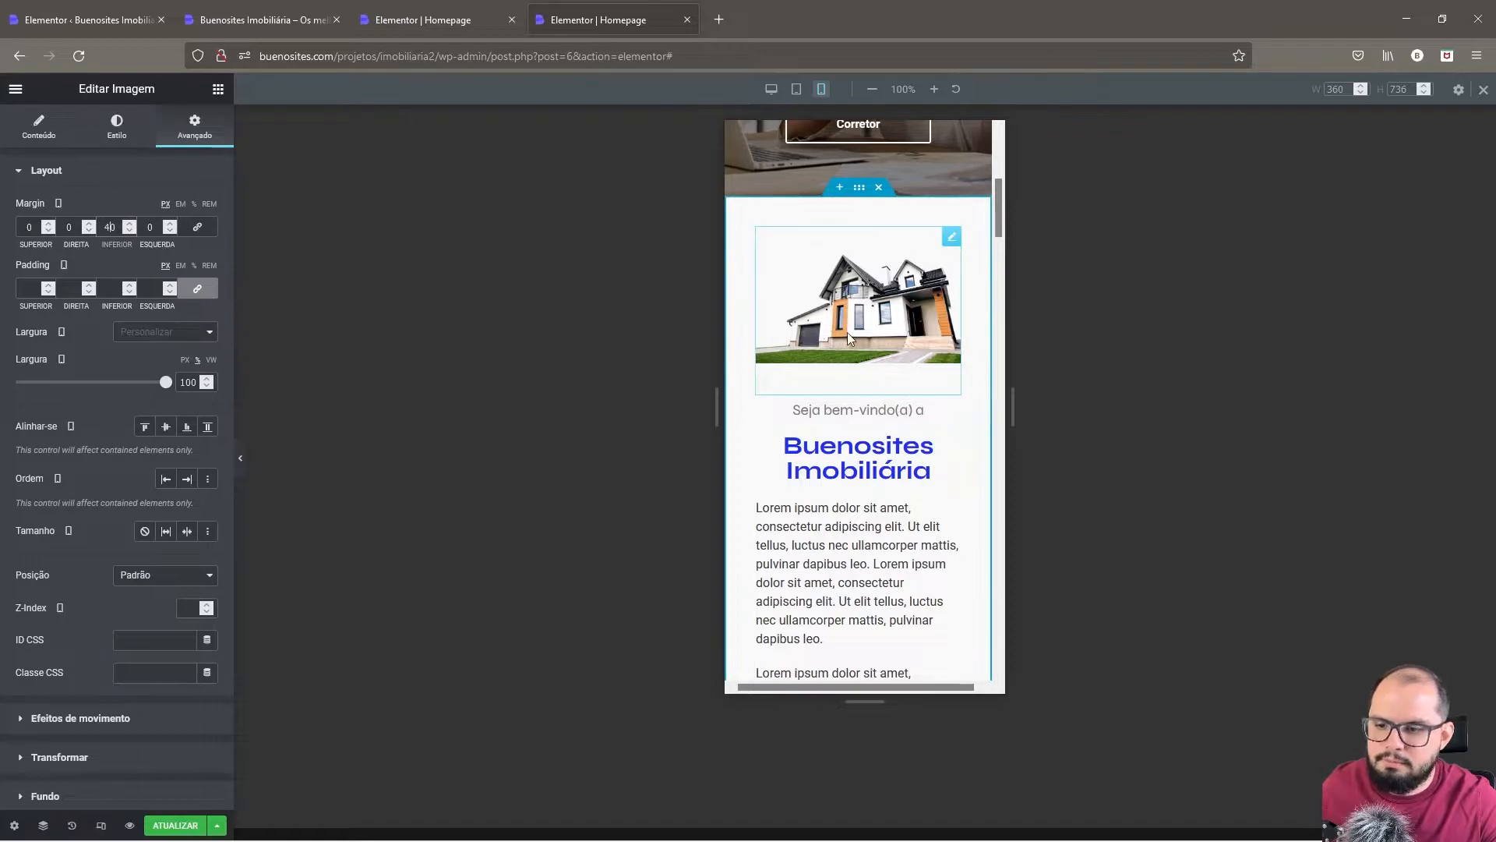
- Review the welcome section's mobile layout with the editing controls hidden, checking the spacing between image, heading and text
left_click(244, 457)
scroll(748, 257, "down", 3)
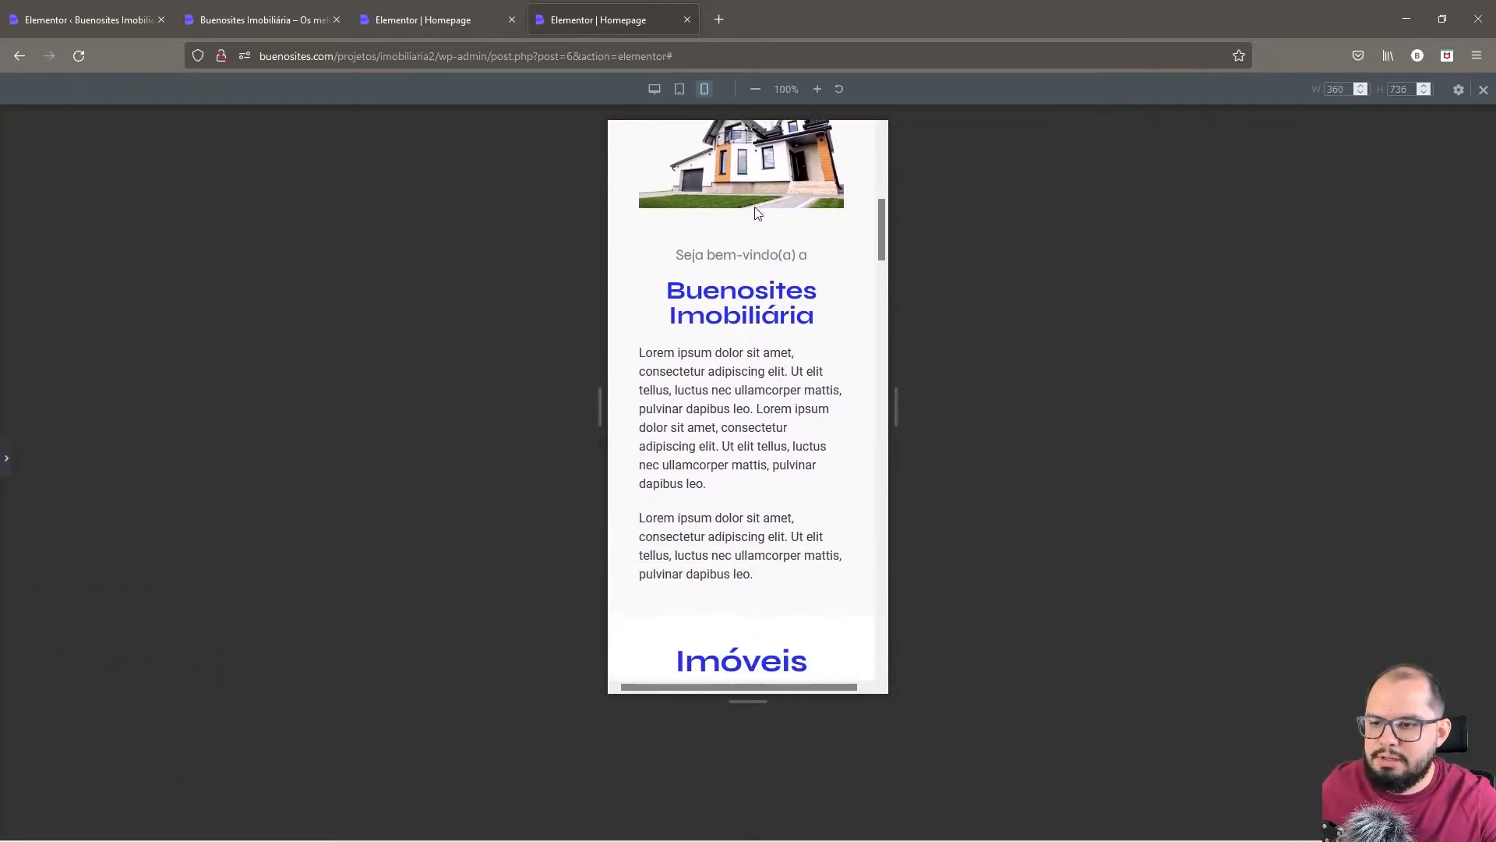
scroll(759, 209, "up", 2)
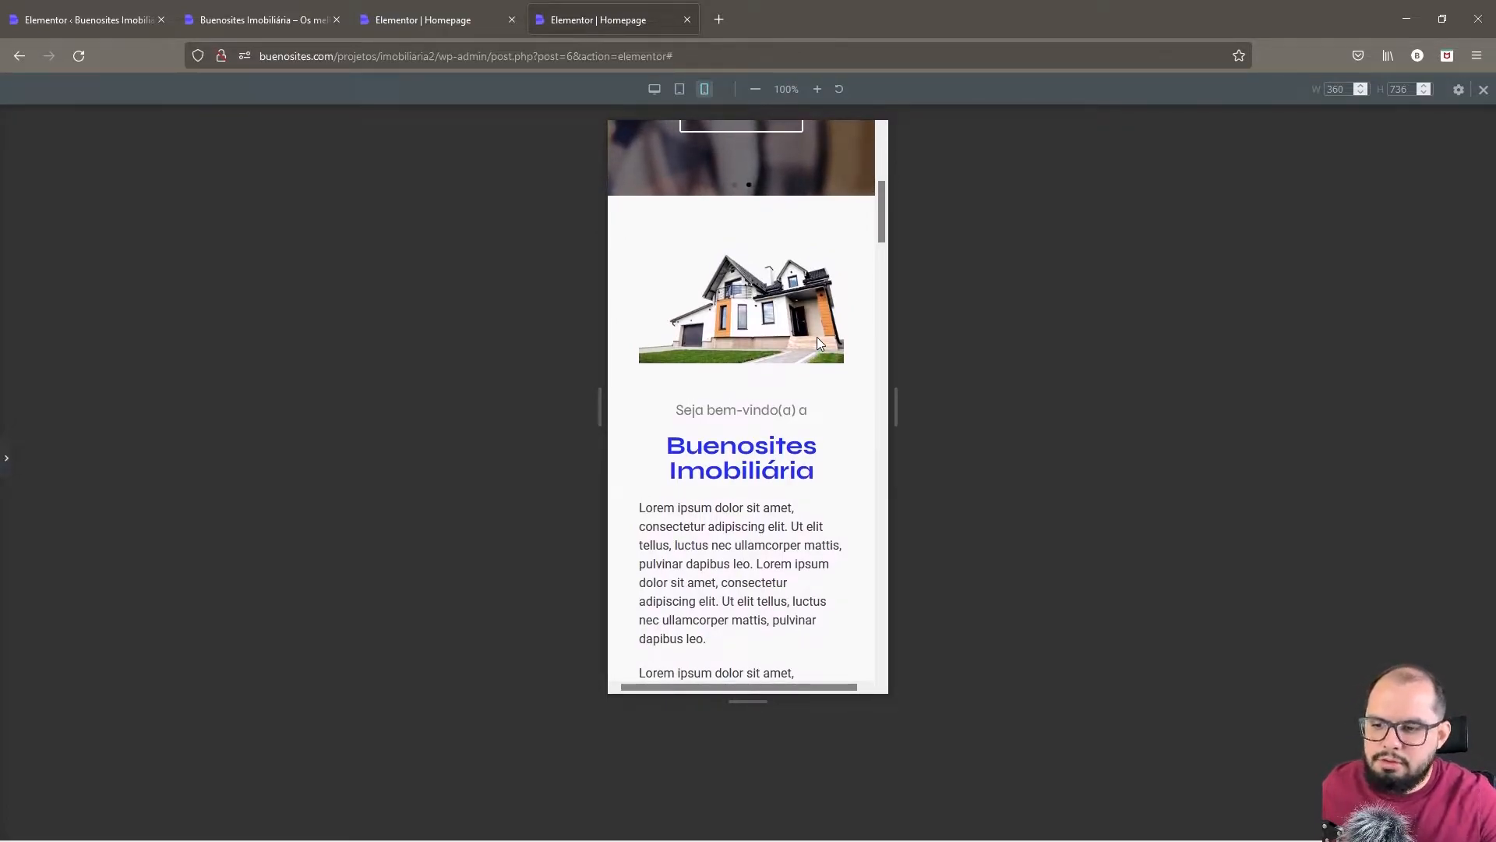
scroll(817, 340, "down", 3)
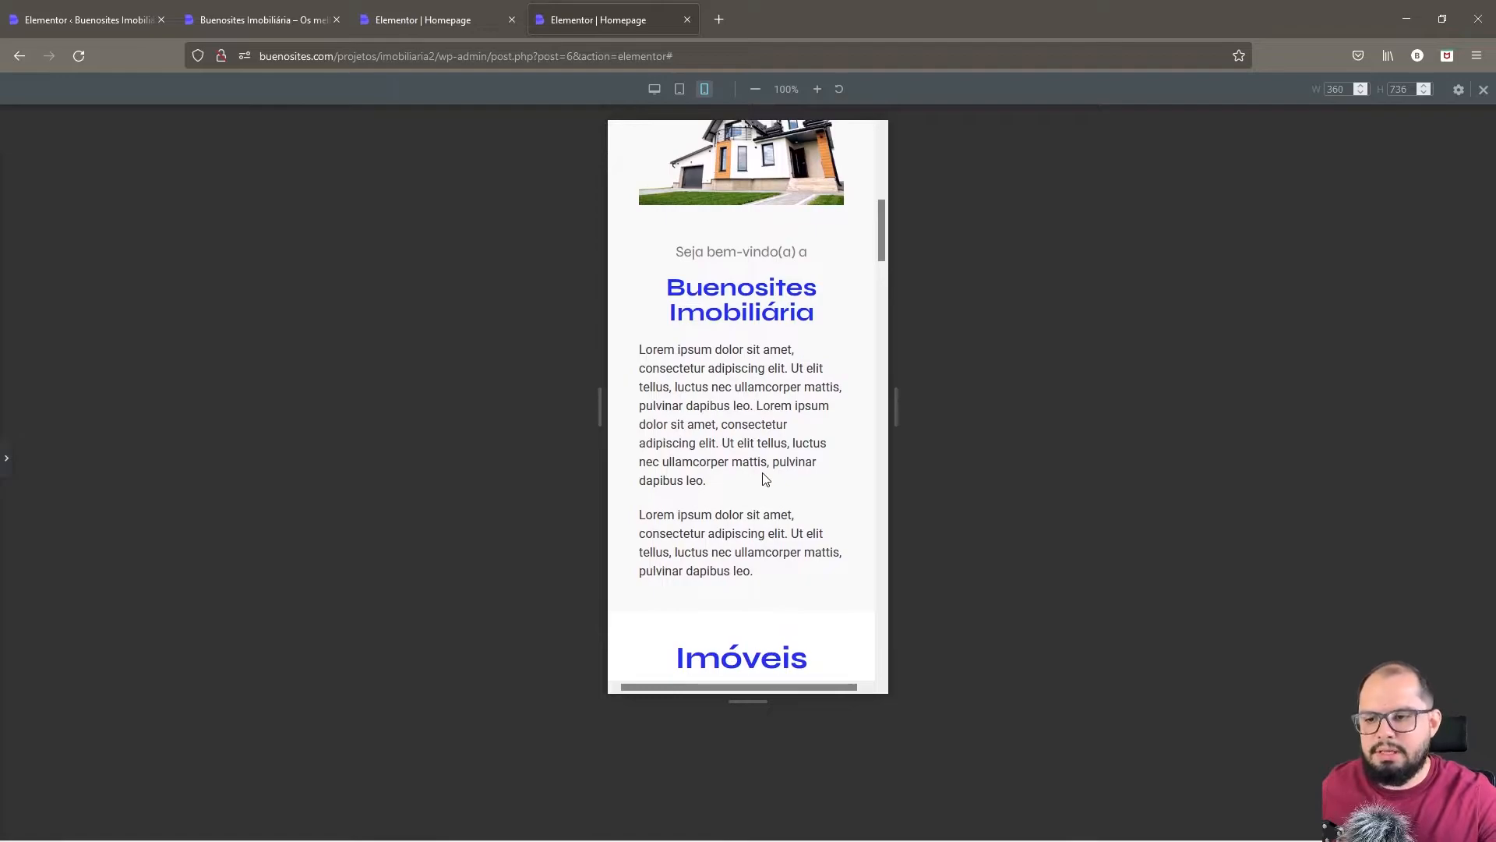
scroll(763, 479, "up", 1)
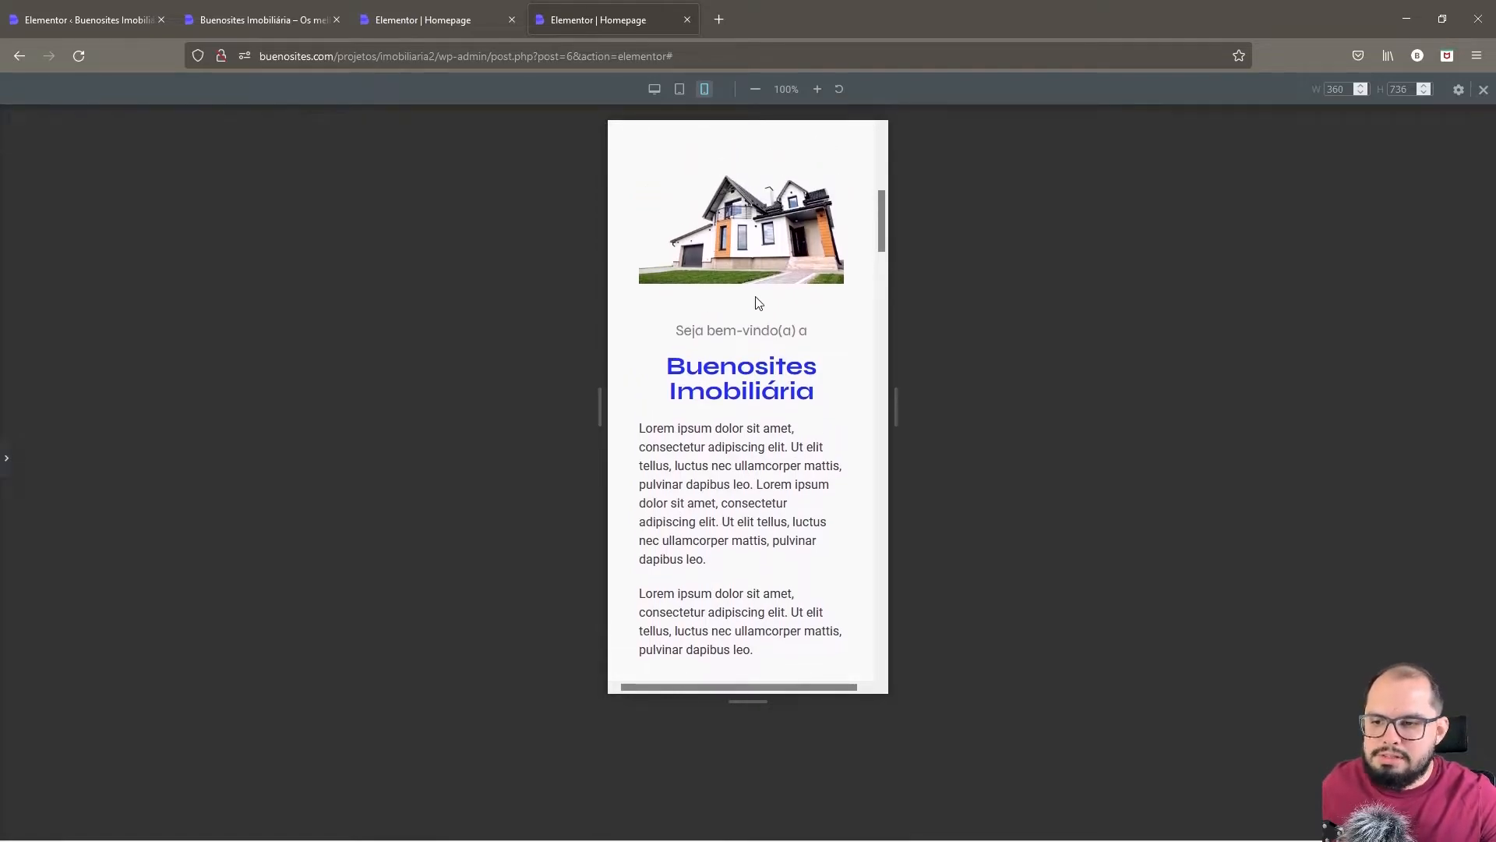
scroll(759, 332, "up", 2)
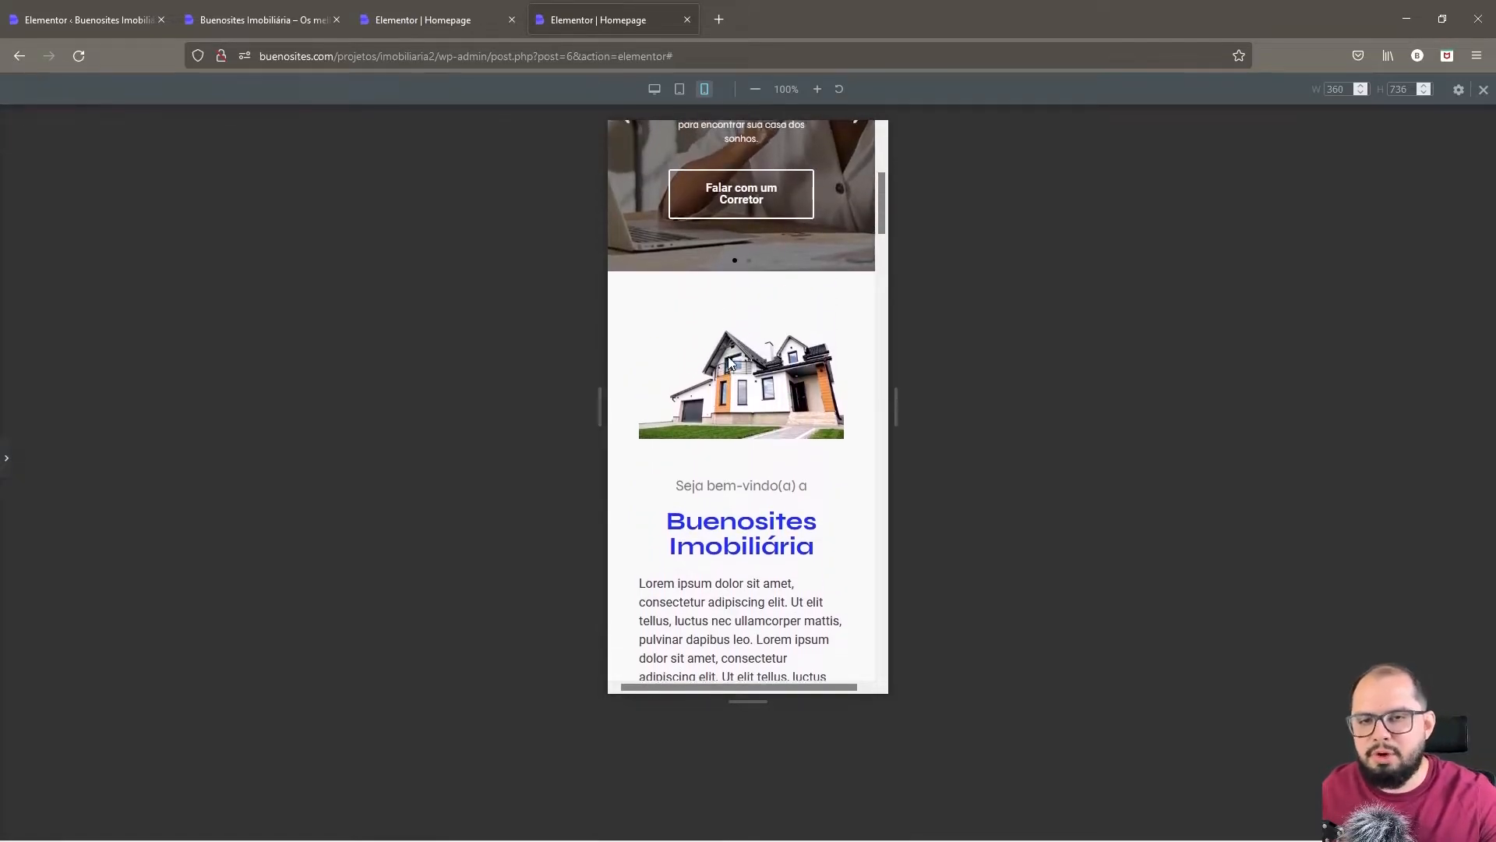
- Bring back the editing controls and set the house image's mobile self-alignment to start
left_click(7, 457)
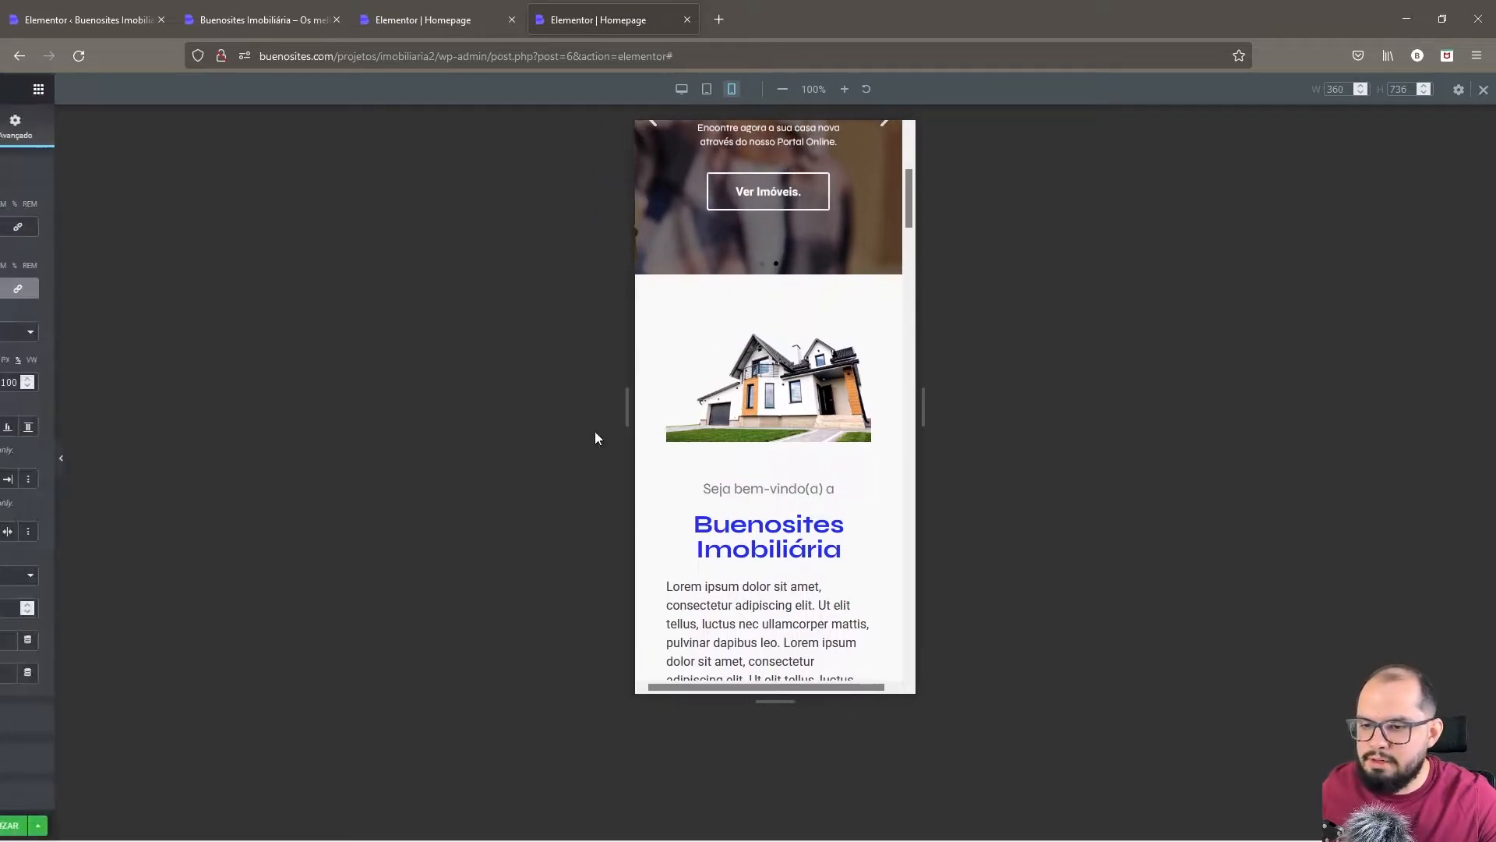
left_click(880, 370)
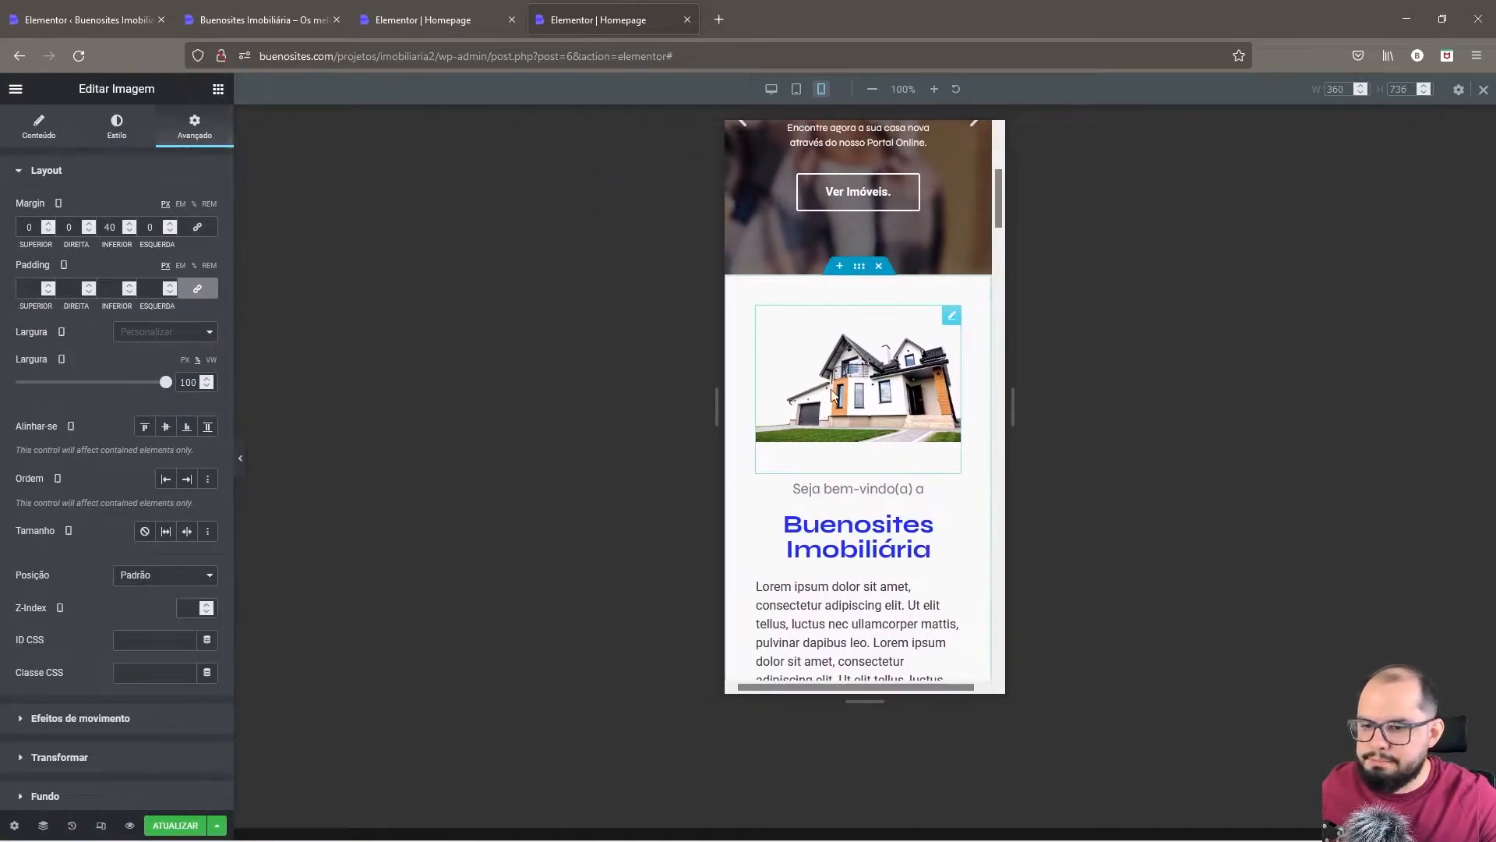
left_click(145, 426)
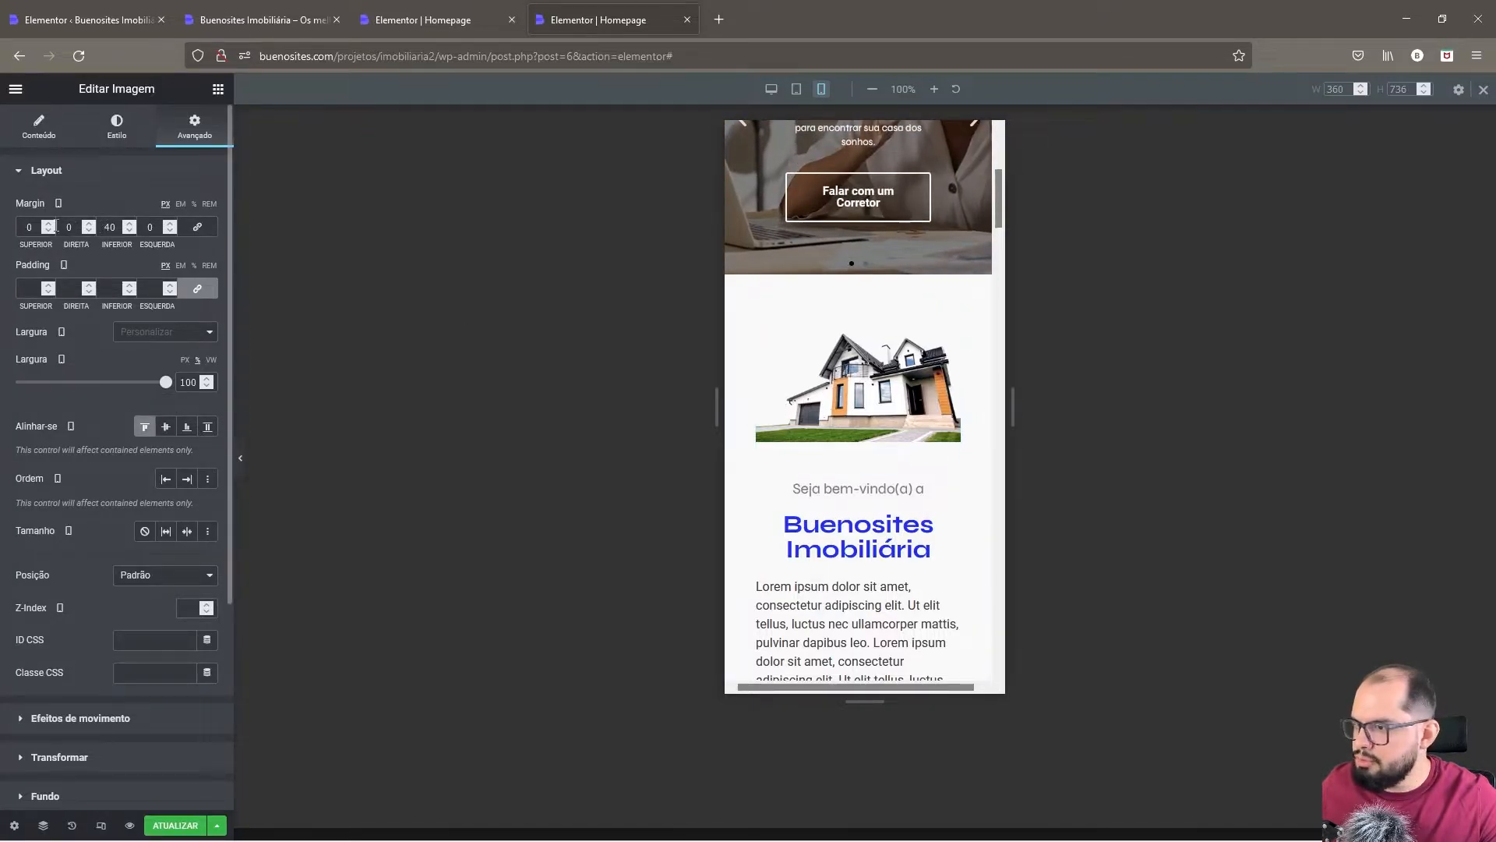
- Unlink the welcome container's mobile padding and set it to 20 px at the top and 40 px on the other three sides
right_click(774, 293)
left_click(796, 298)
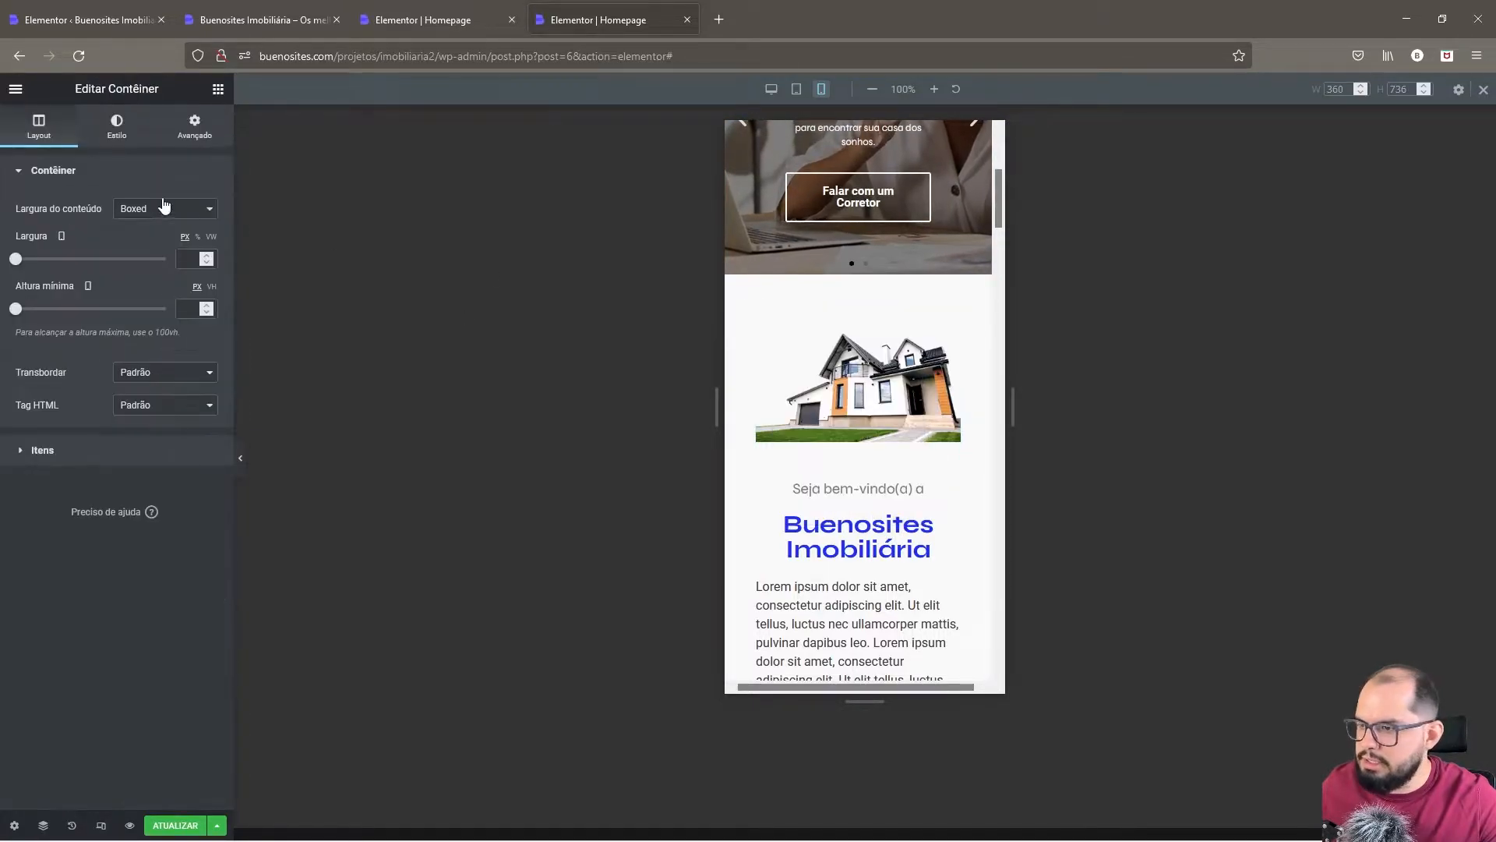
left_click(189, 140)
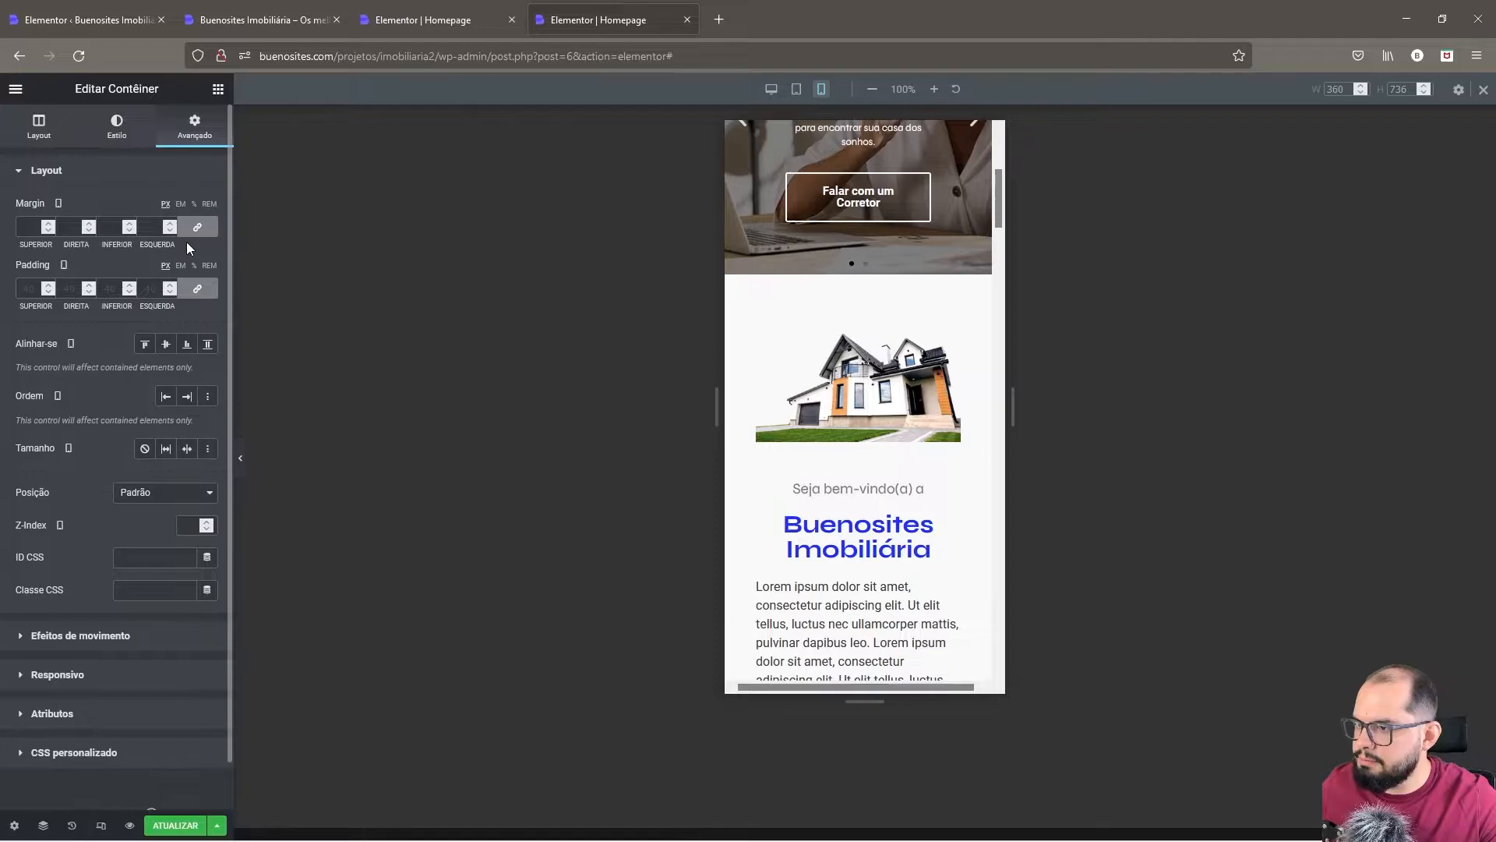
left_click(200, 293)
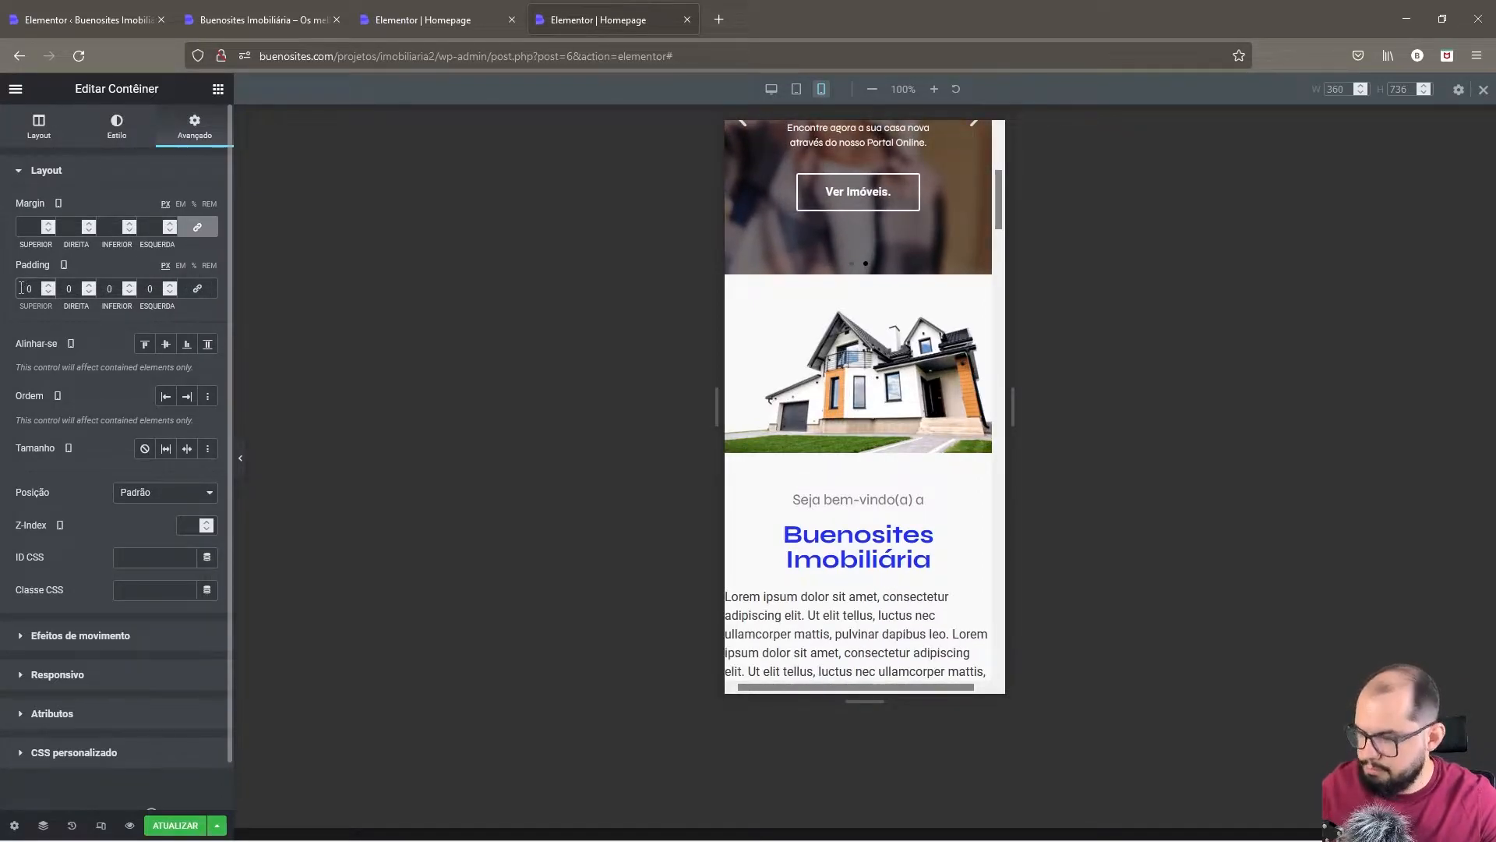
type("20")
key("Tab")
type("30")
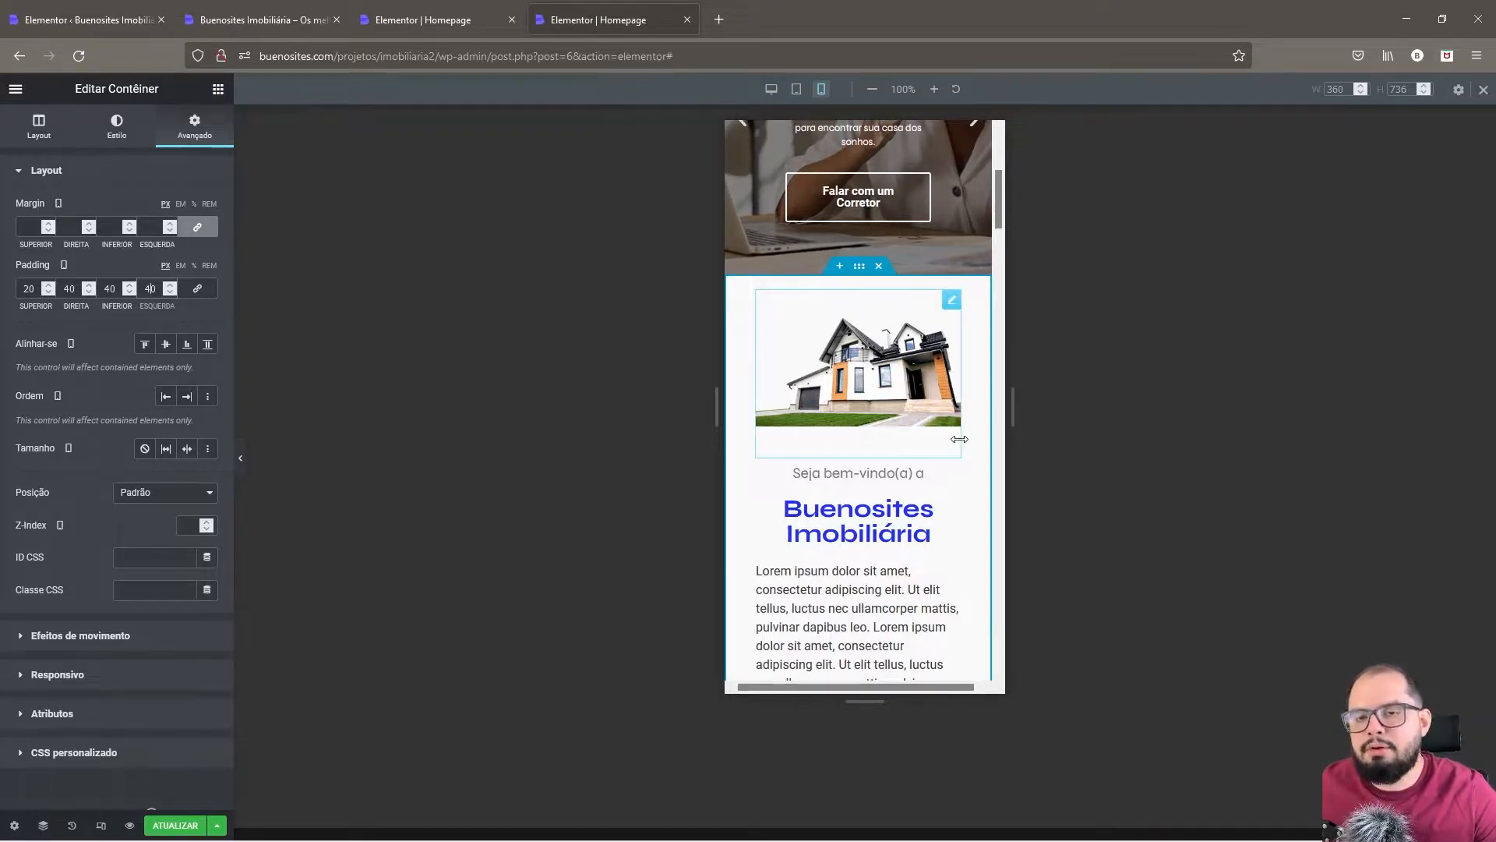
- Compare the Imóveis section's layout across the desktop, tablet and mobile views
scroll(957, 440, "down", 7)
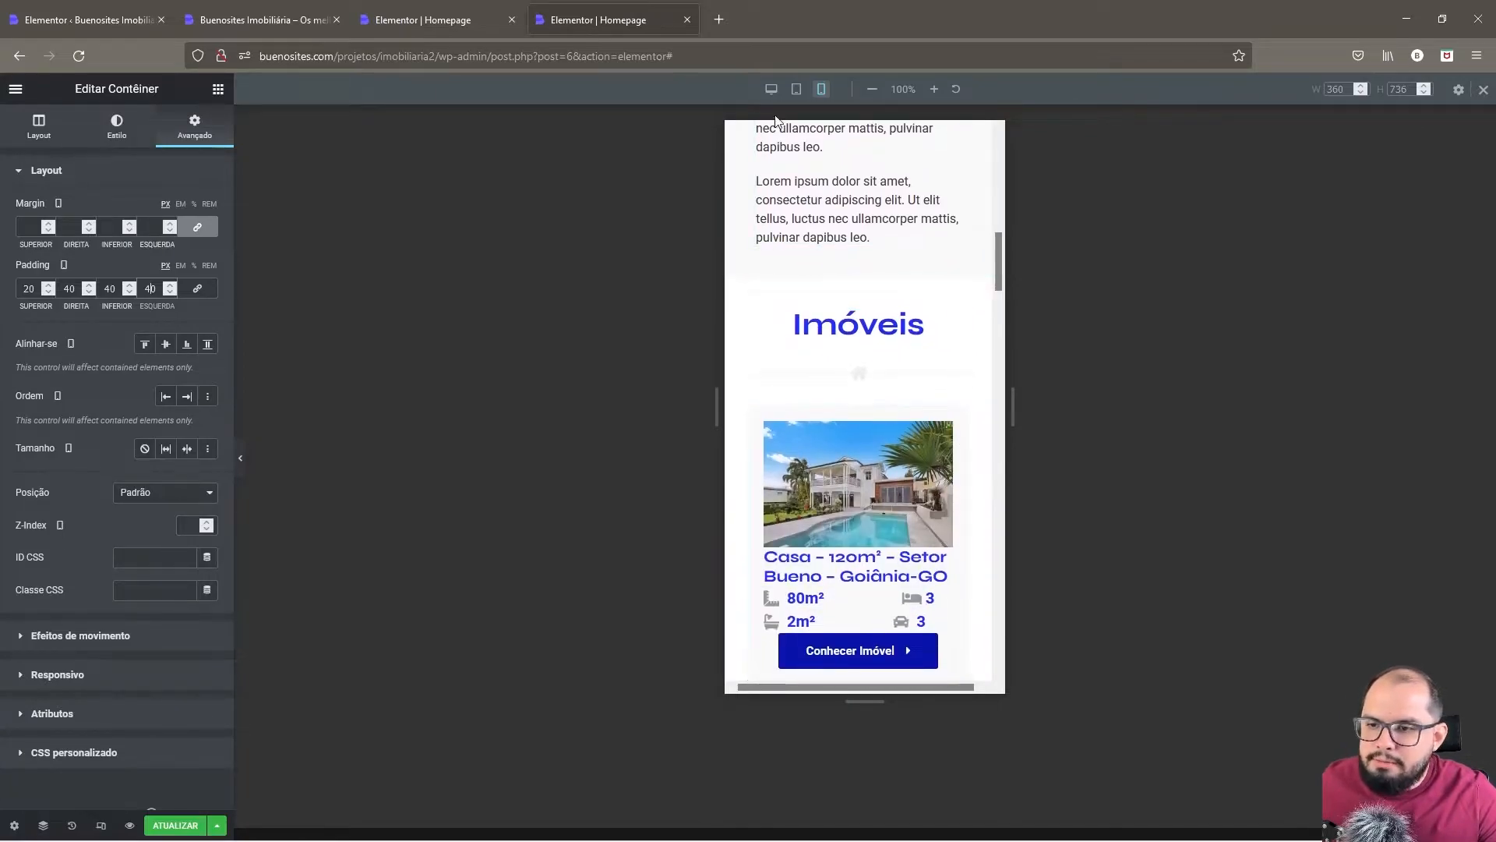
left_click(772, 89)
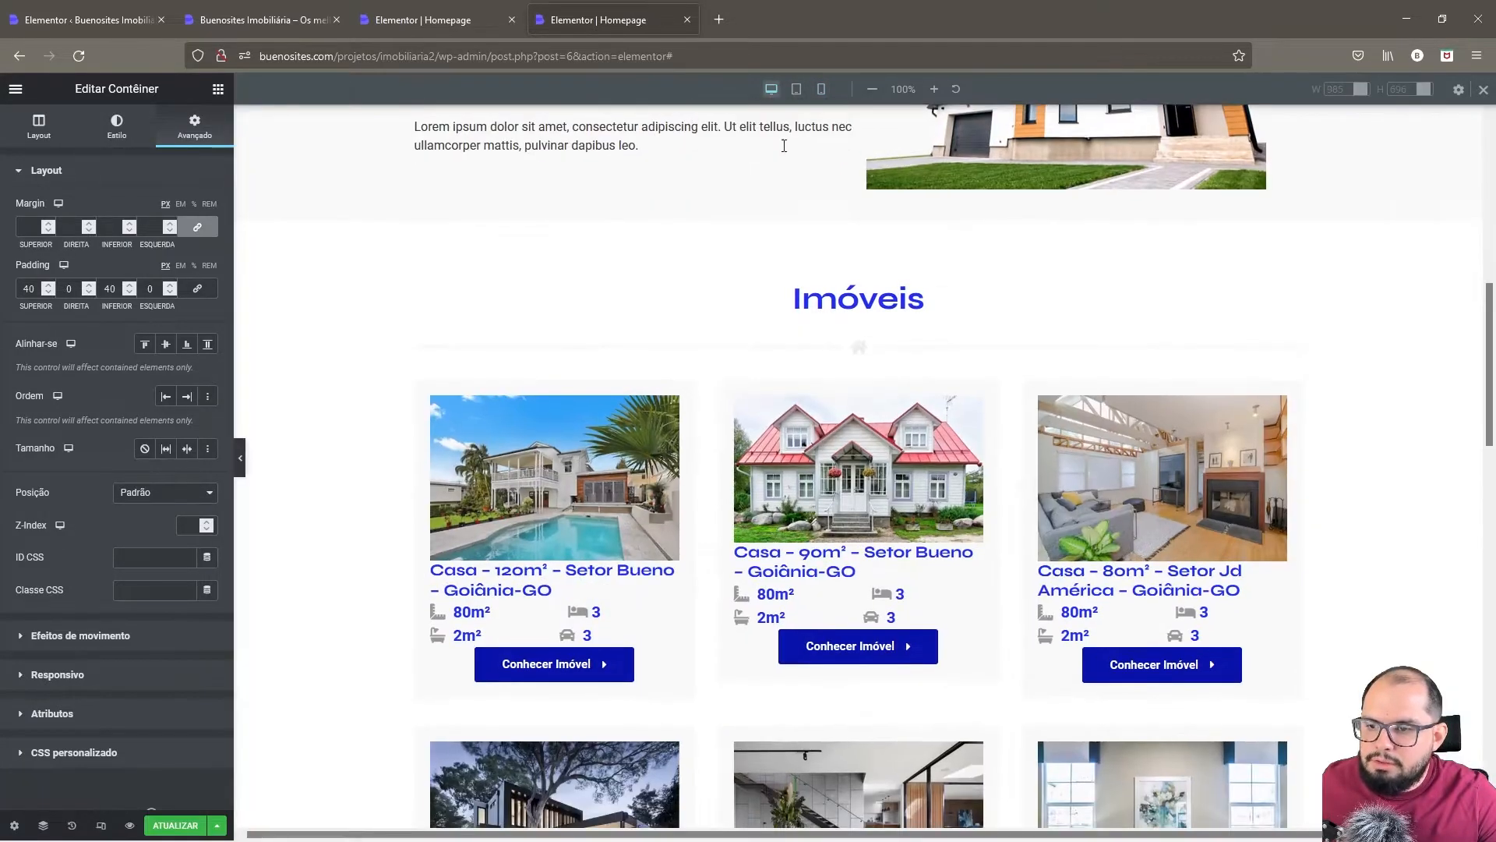
scroll(946, 584, "down", 3)
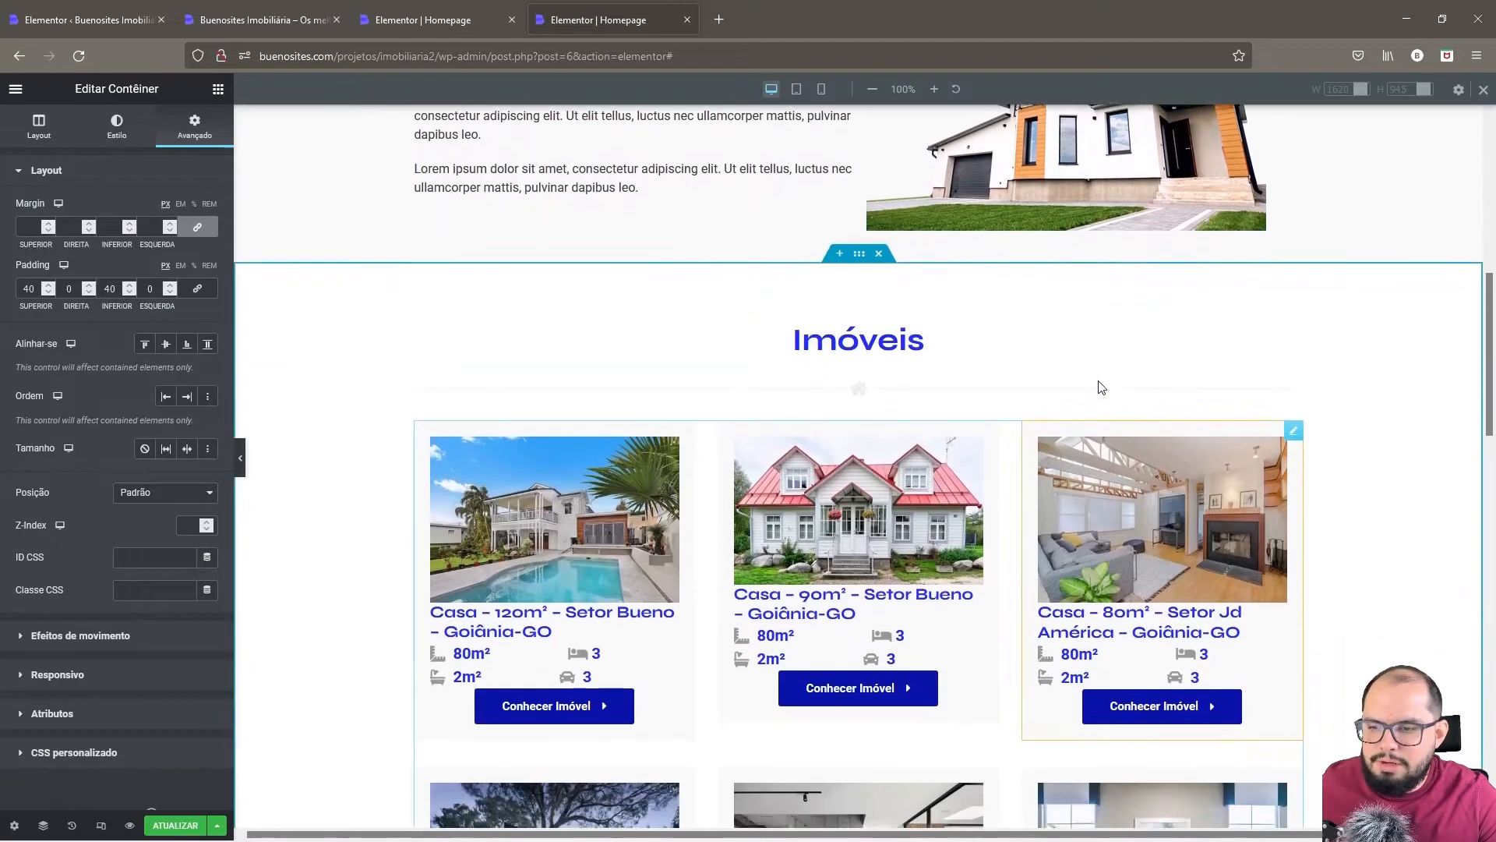
left_click(796, 91)
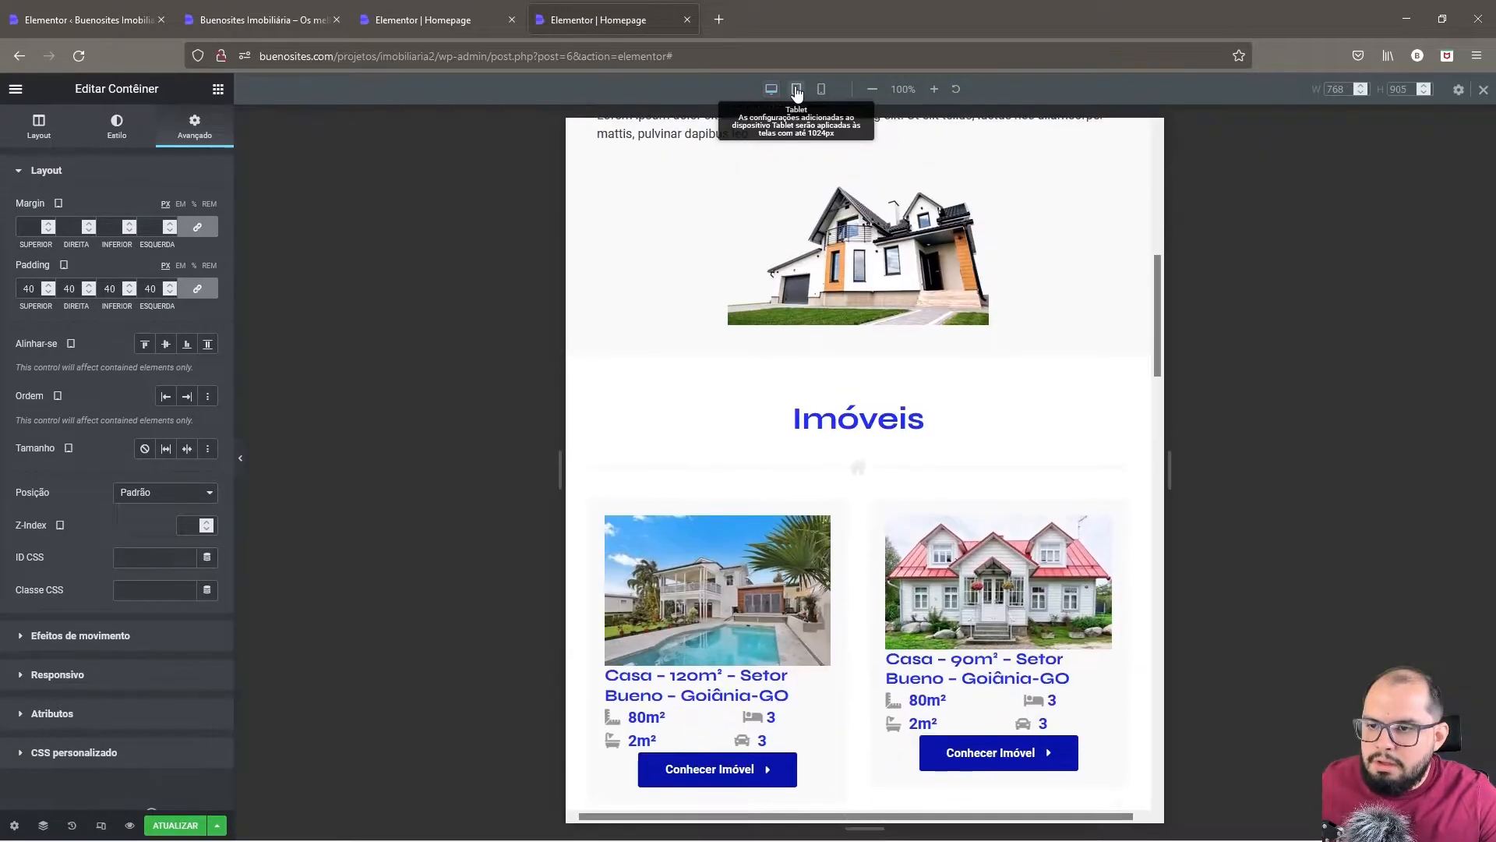
scroll(740, 508, "down", 8)
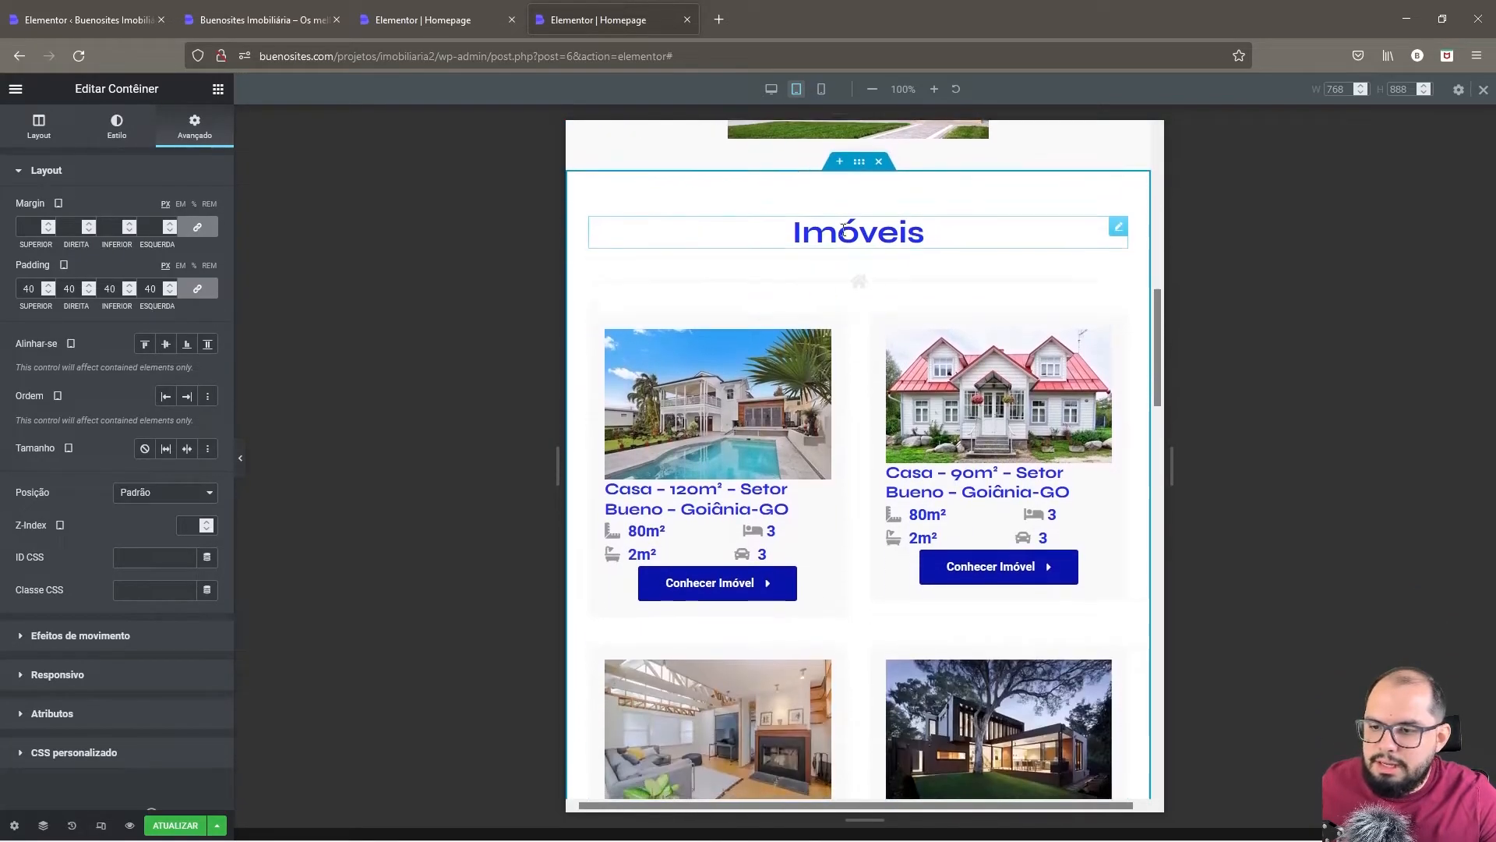
scroll(870, 335, "down", 8)
scroll(870, 344, "down", 4)
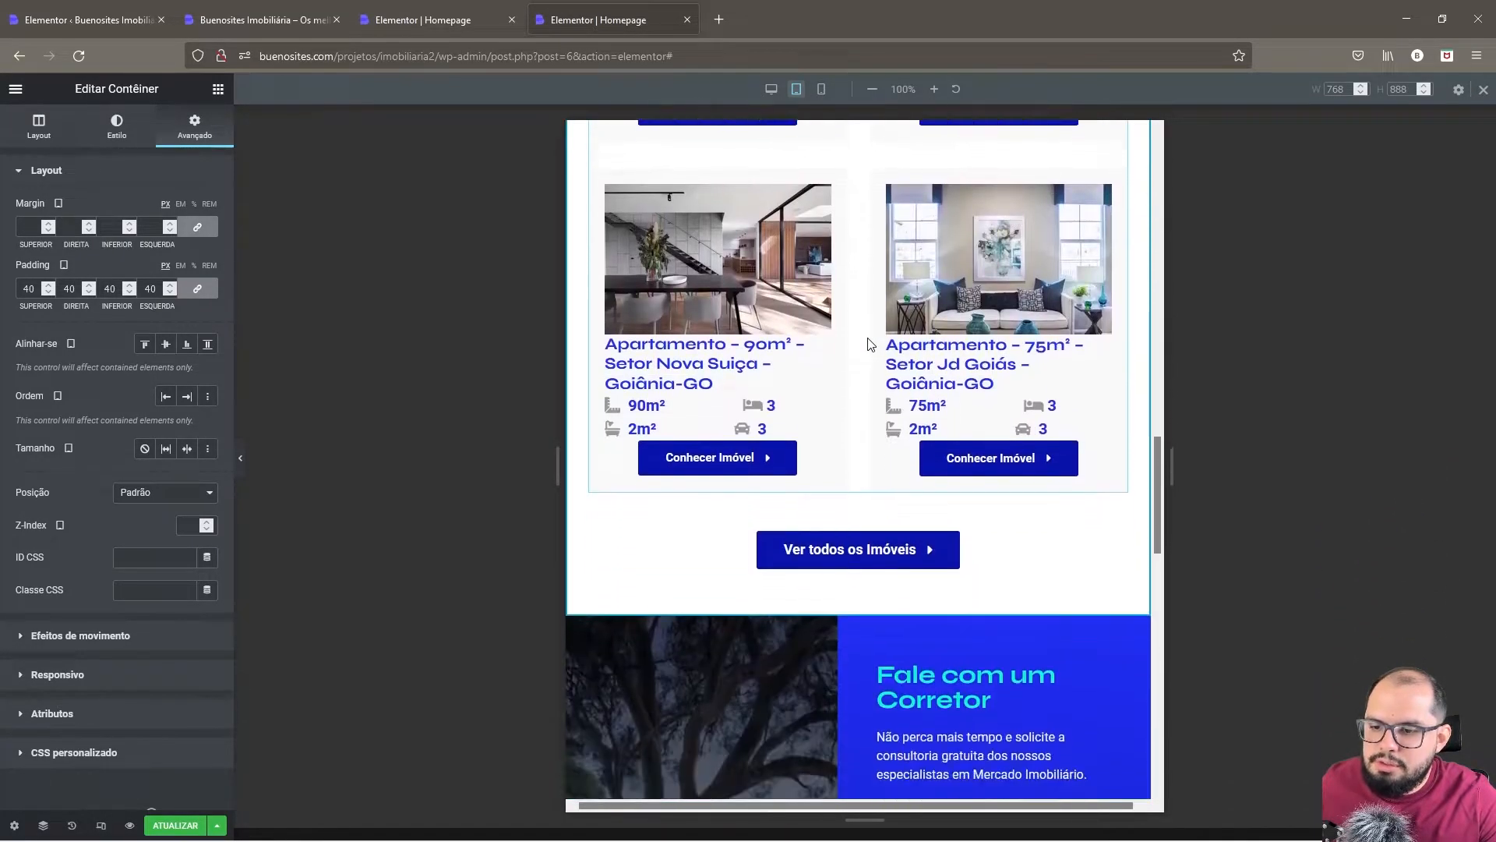
left_click(820, 89)
scroll(857, 351, "up", 10)
scroll(869, 410, "down", 10)
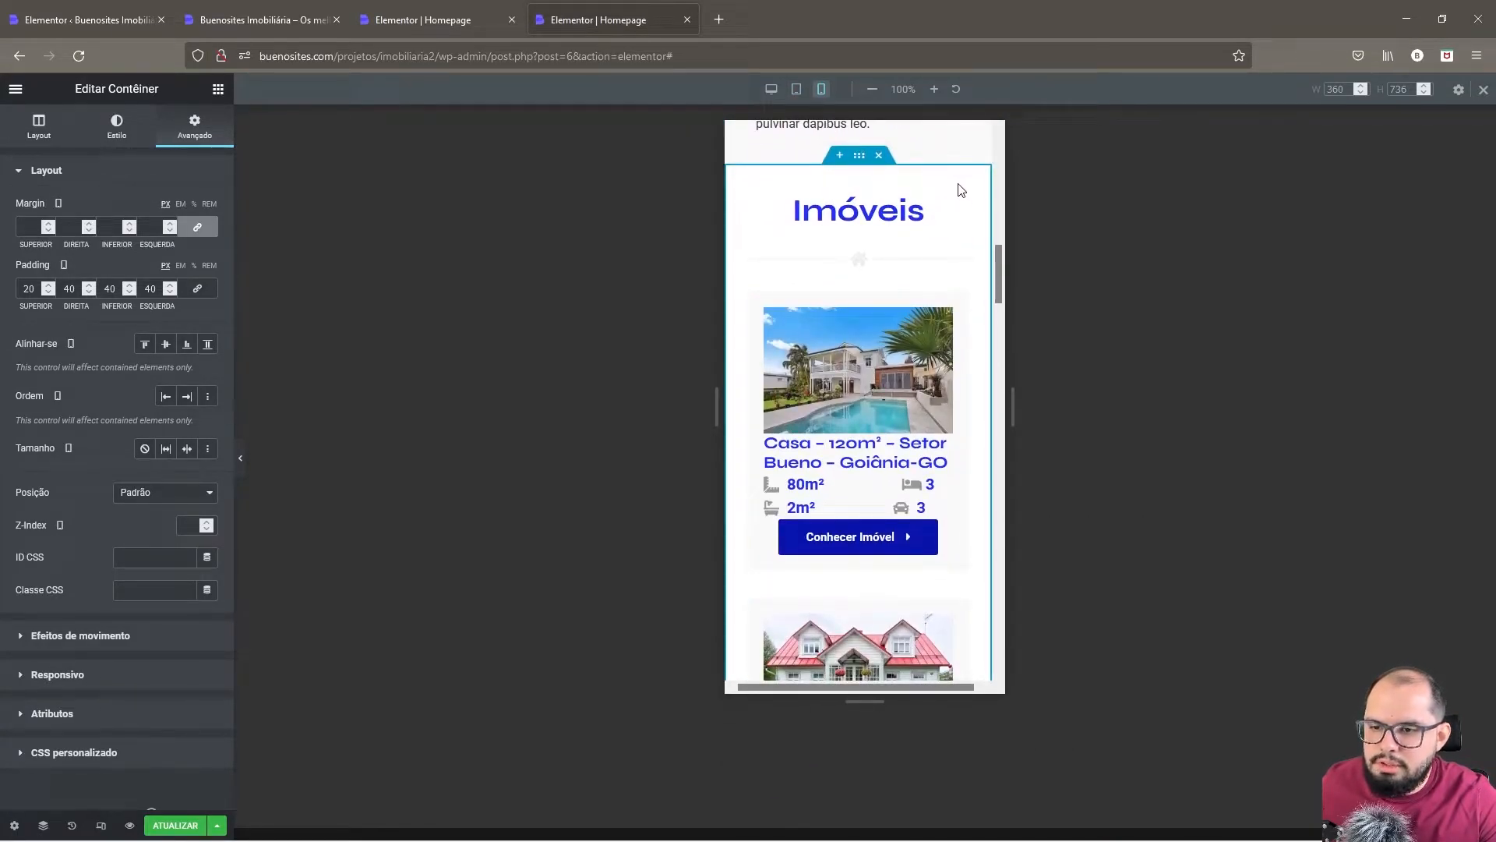
scroll(980, 335, "up", 2)
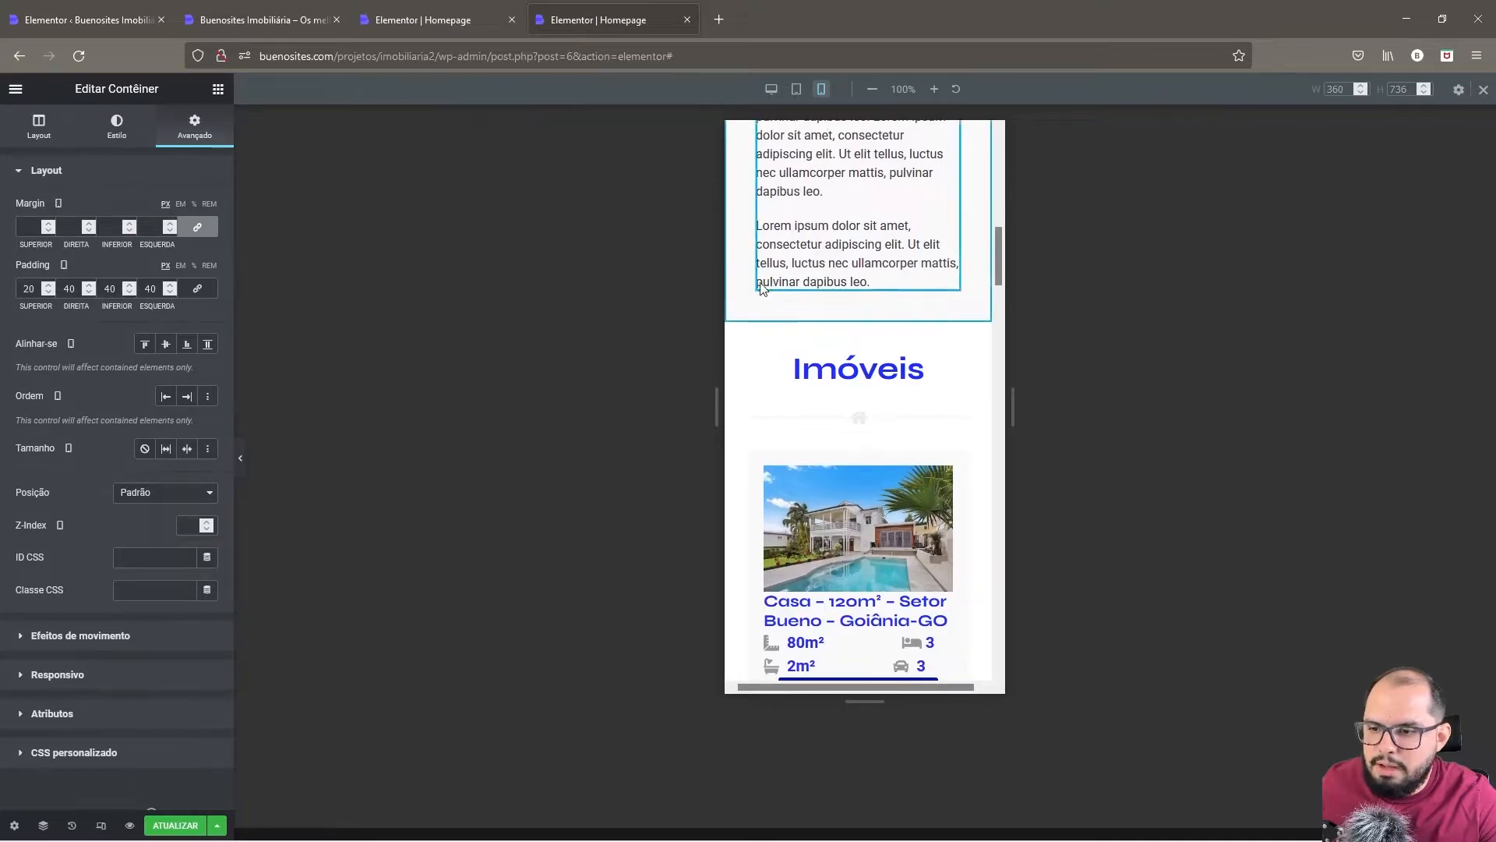
- Link the Imóveis container's mobile padding values so that all four sides are 40 px
right_click(742, 338)
left_click(755, 363)
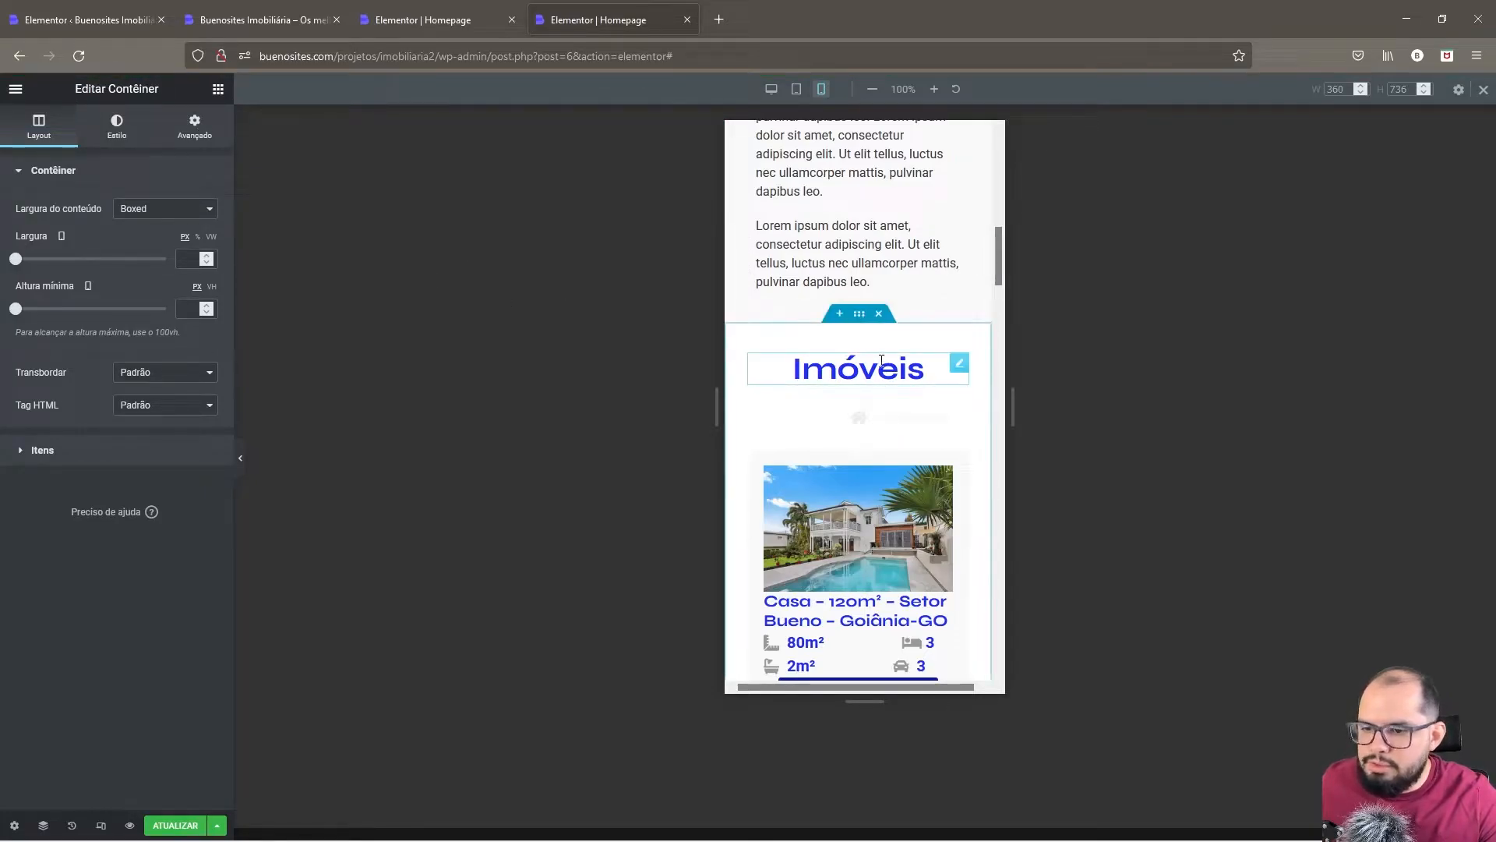
left_click(194, 125)
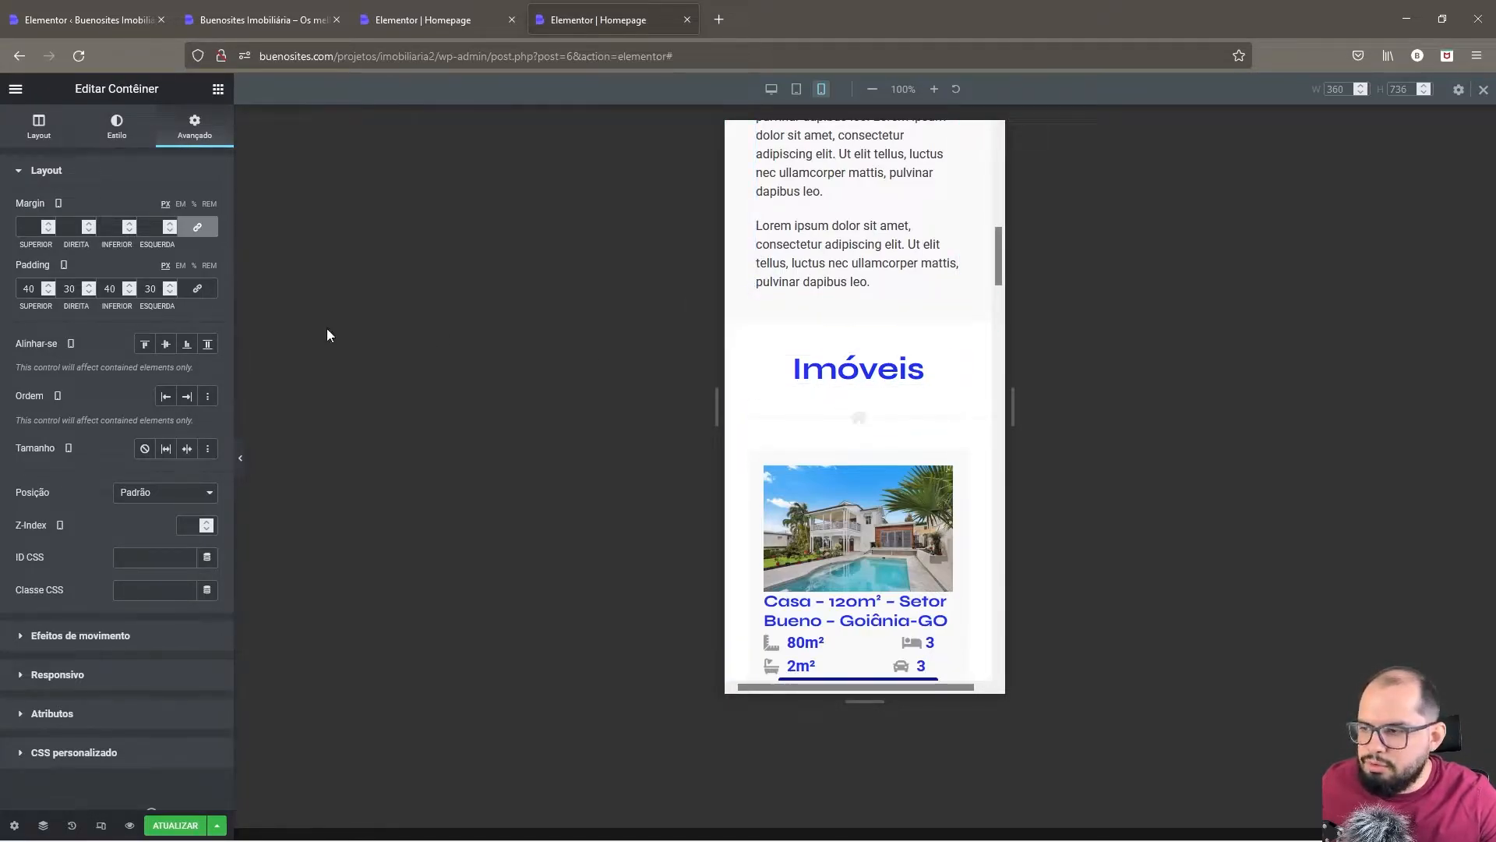
left_click(197, 288)
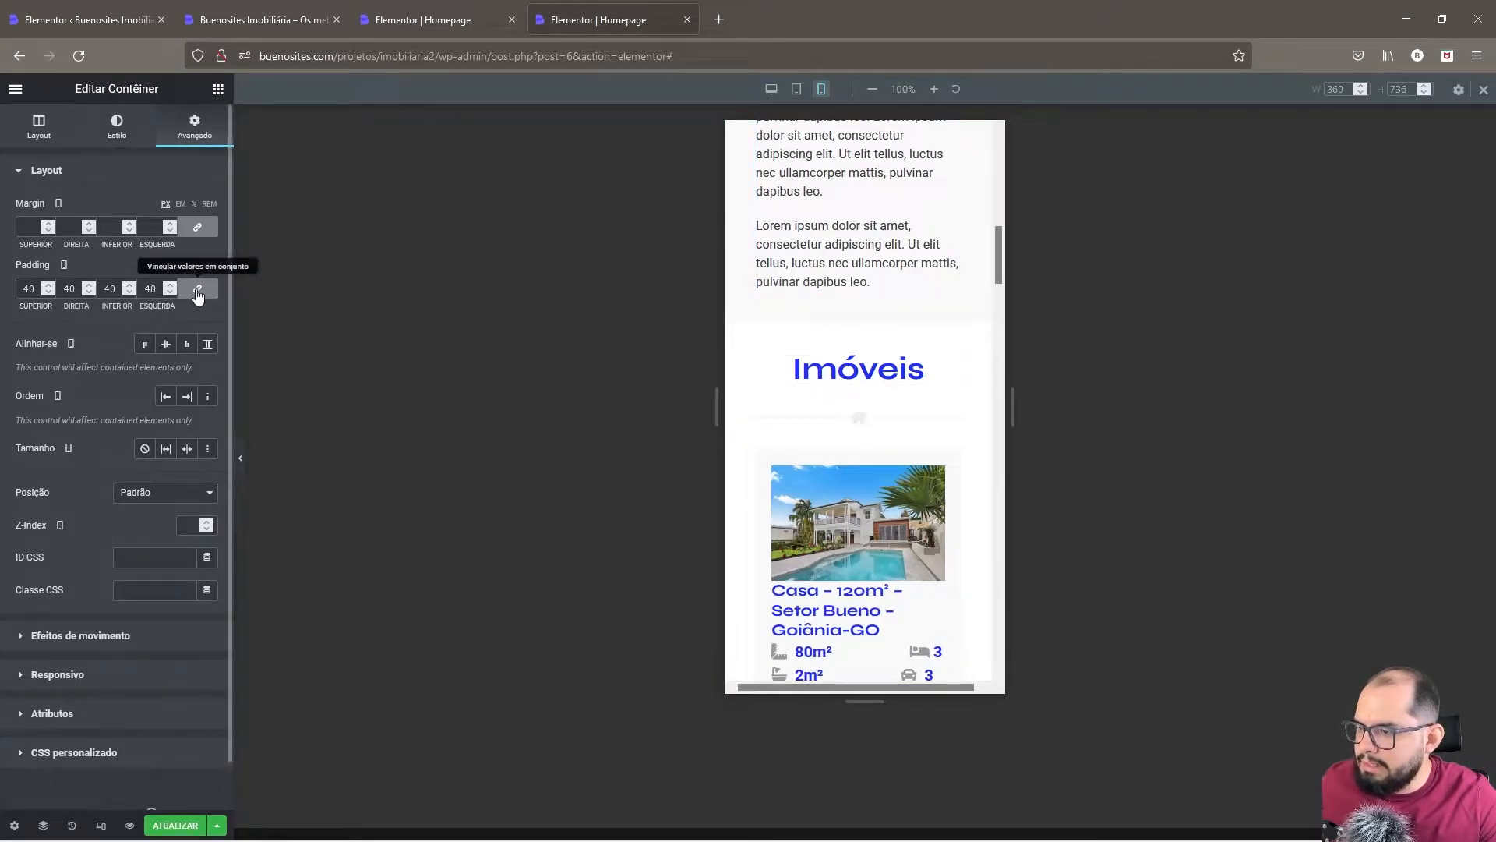
scroll(746, 514, "down", 1)
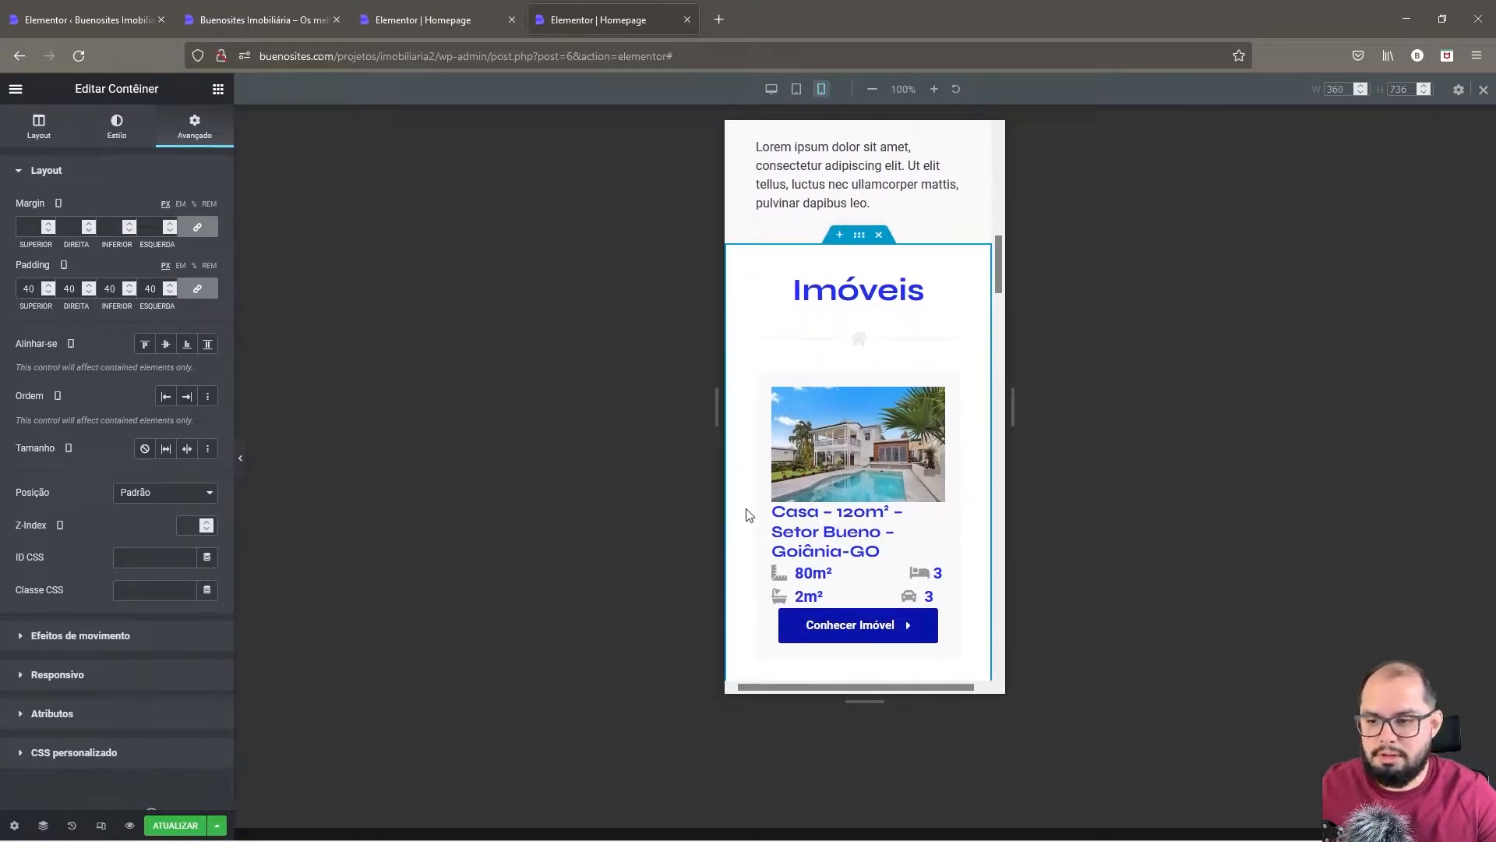
scroll(746, 514, "up", 2)
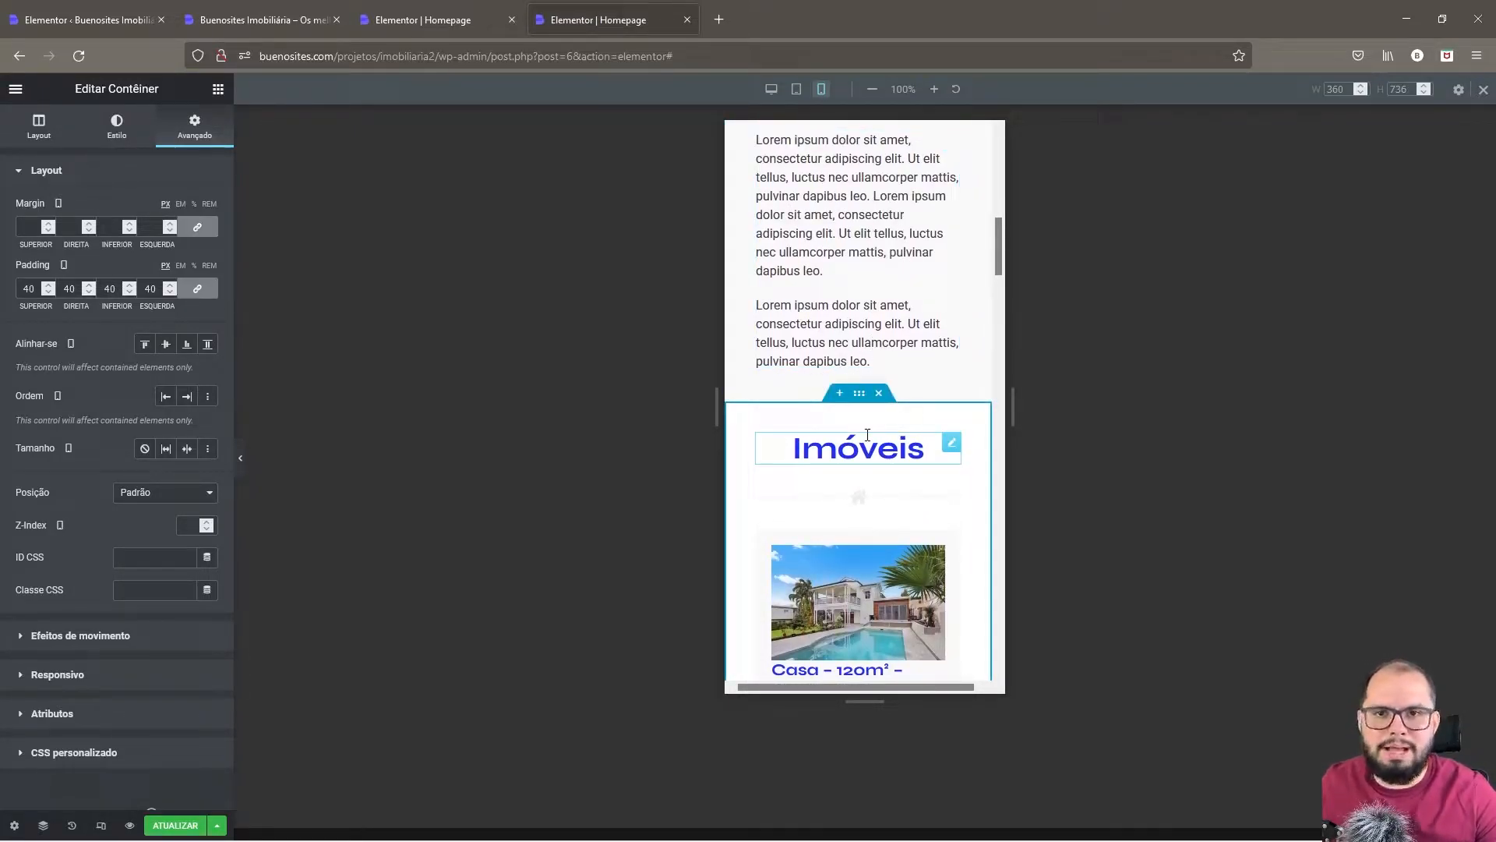
- Review the Imóveis cards in the mobile view, and the page down to the Fale com um Corretor section in the tablet view
scroll(867, 435, "down", 7)
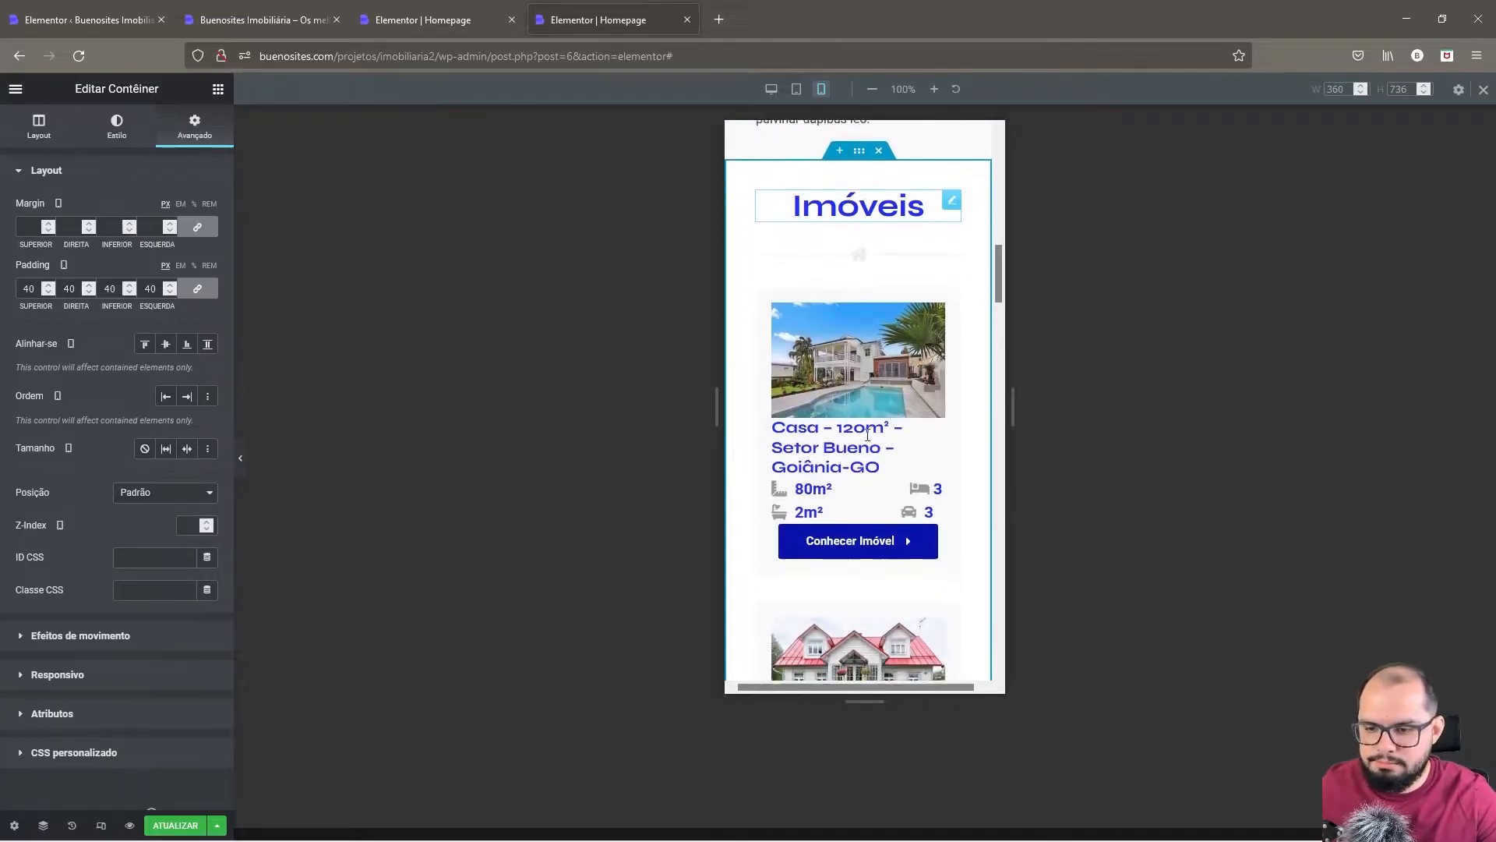
scroll(867, 435, "down", 8)
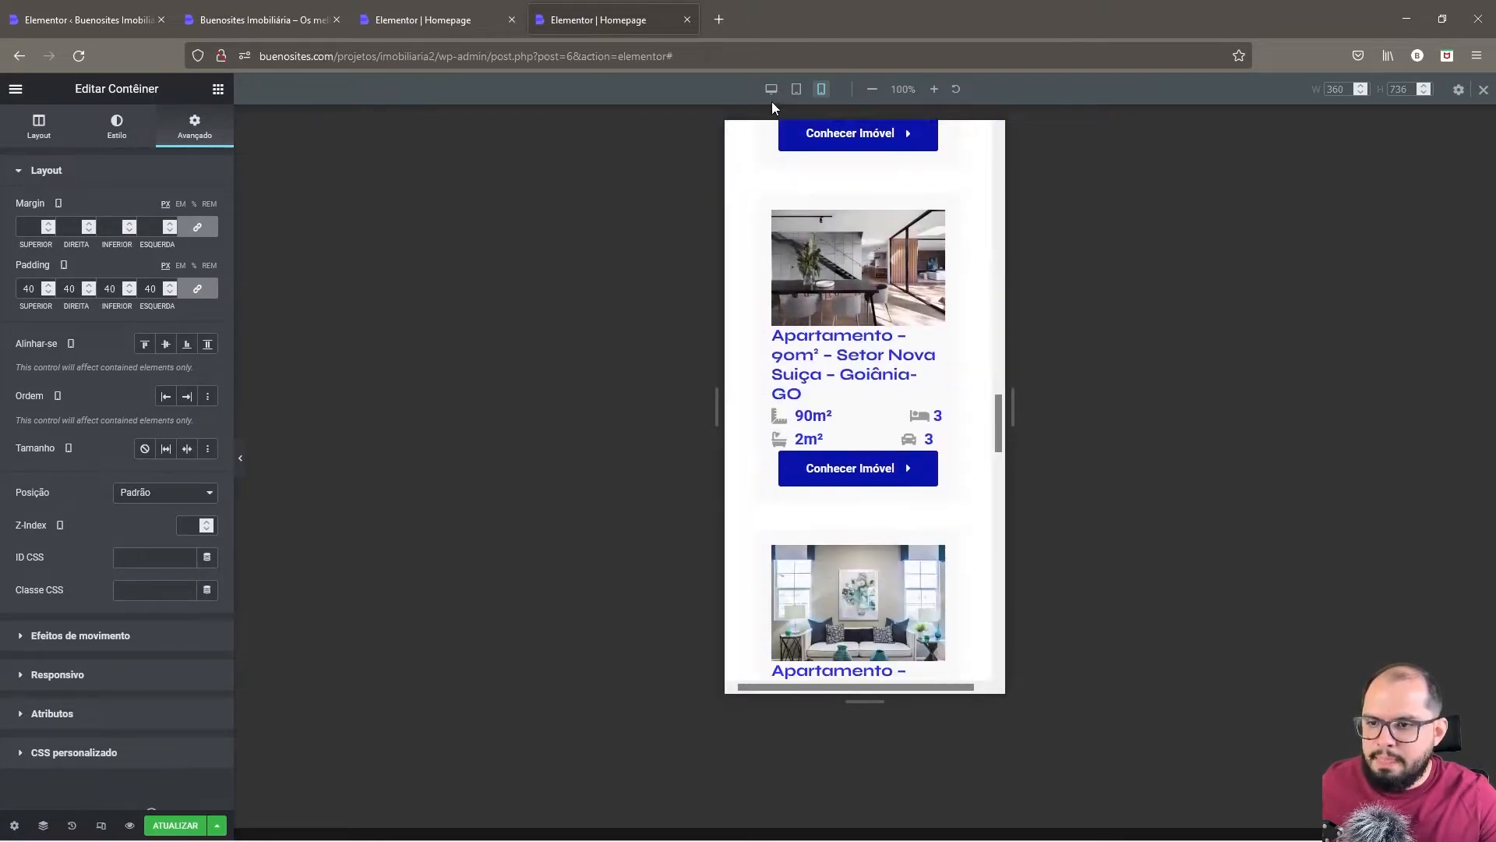
left_click(795, 90)
scroll(828, 266, "up", 10)
scroll(881, 378, "down", 7)
scroll(881, 372, "down", 7)
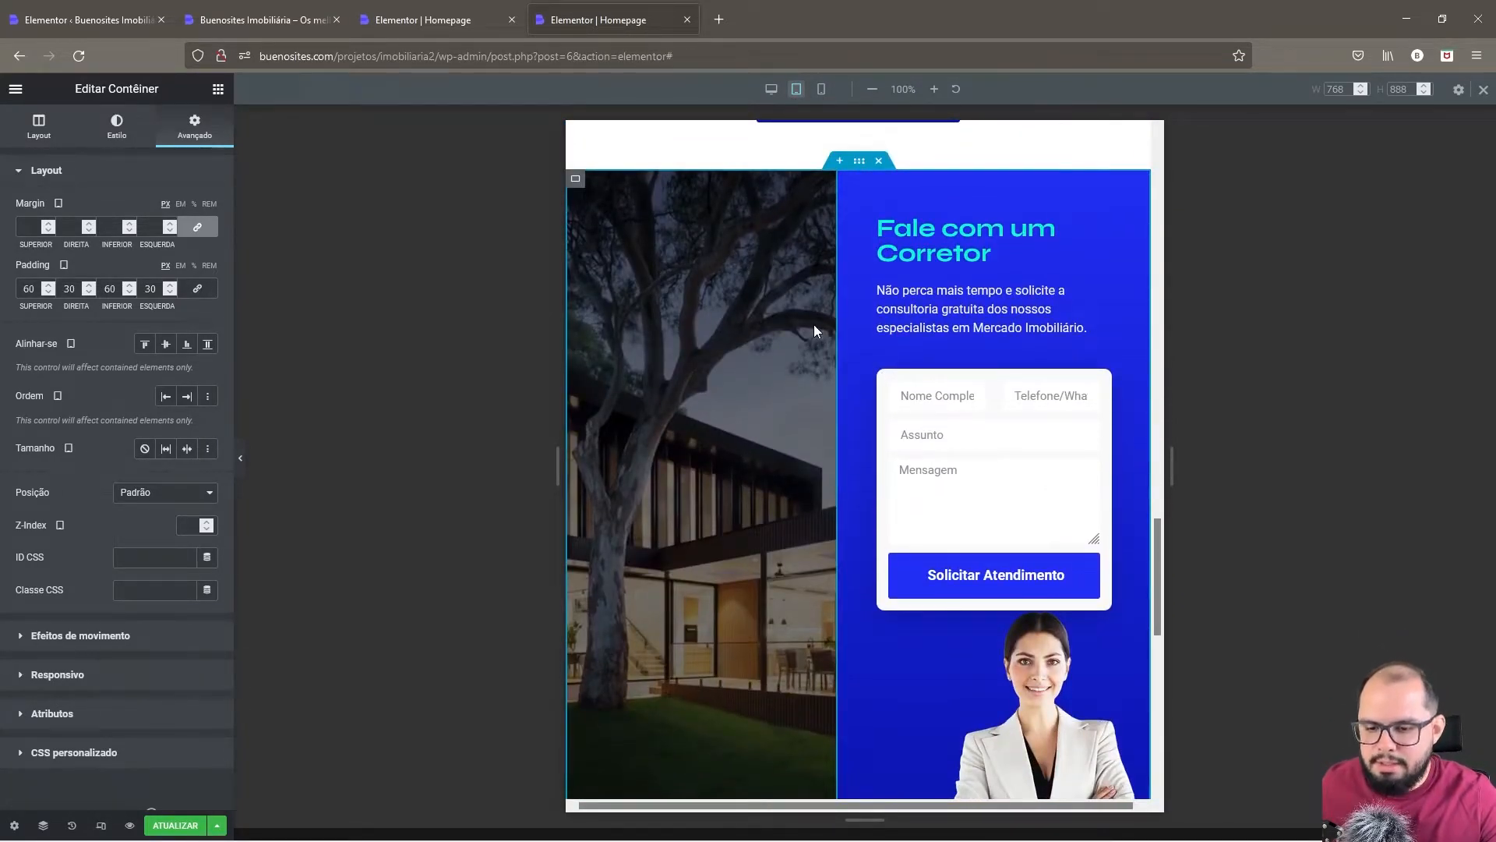
scroll(814, 326, "down", 2)
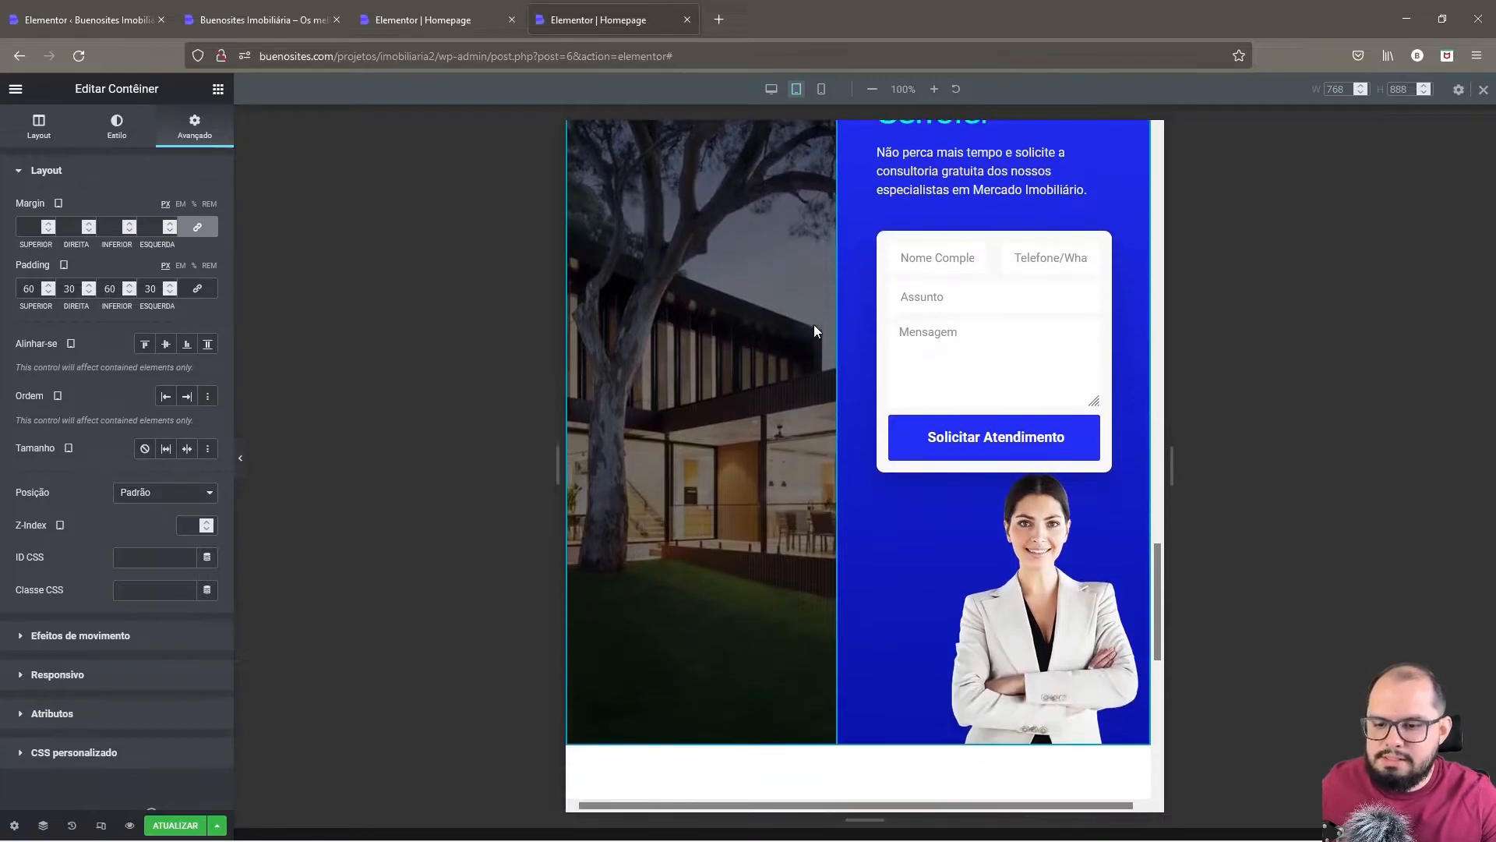
scroll(812, 325, "up", 2)
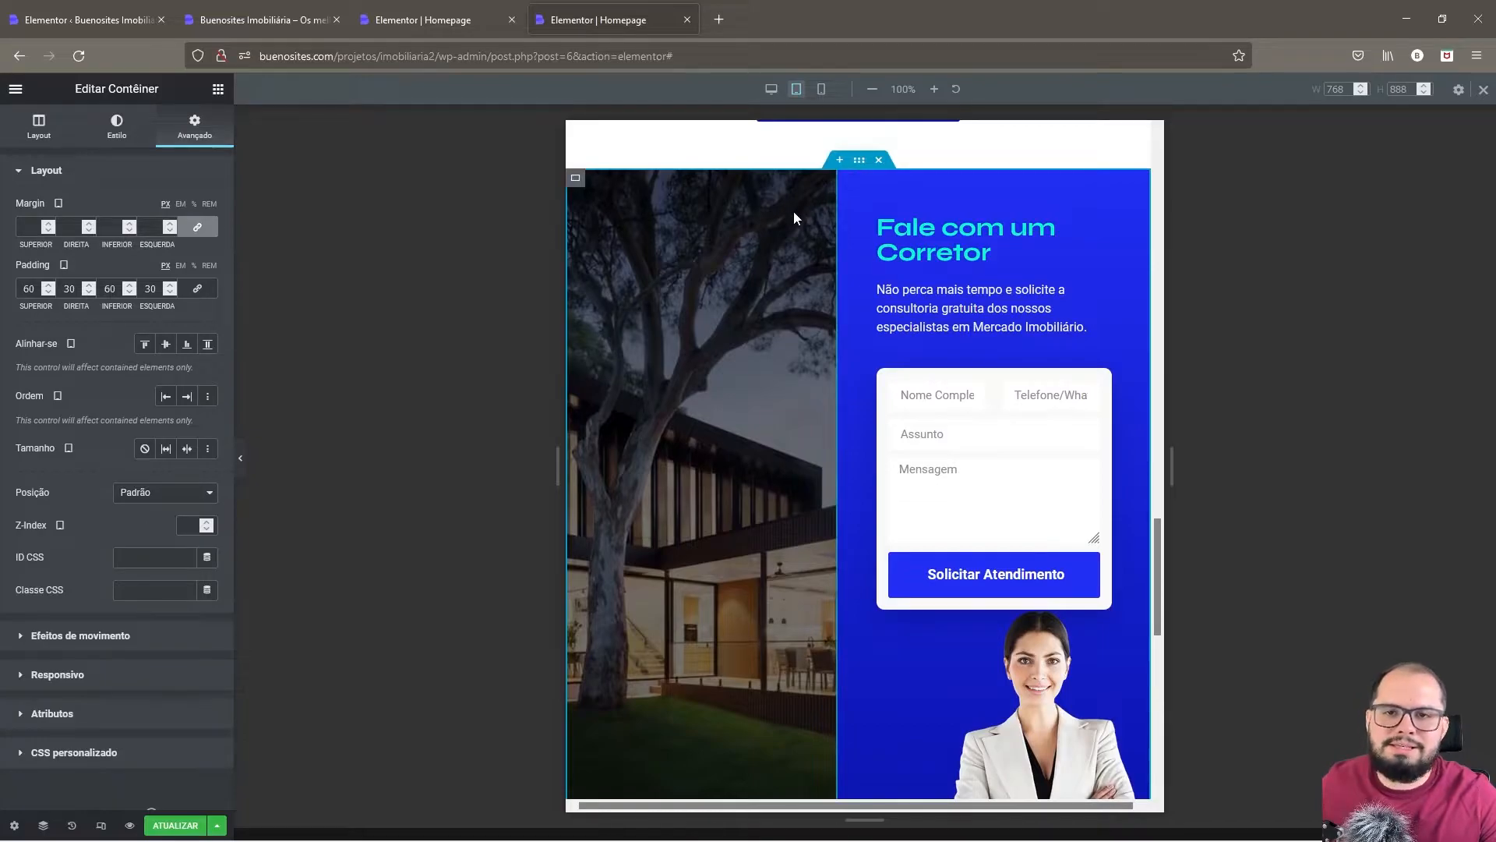
- Set the item direction of the Fale com um Corretor section's outer container to vertical for tablet
right_click(865, 164)
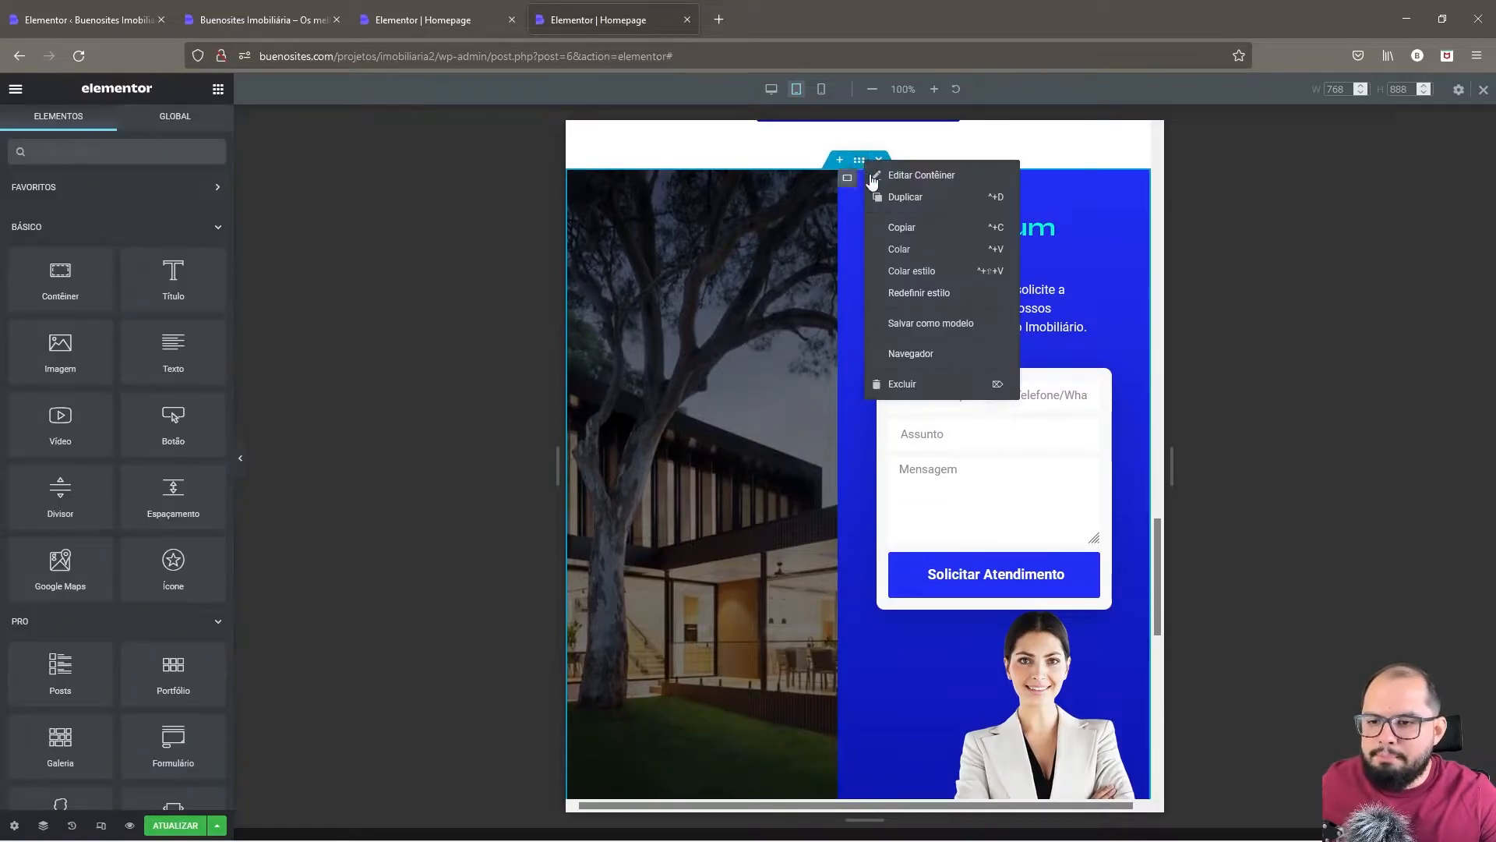
left_click(904, 178)
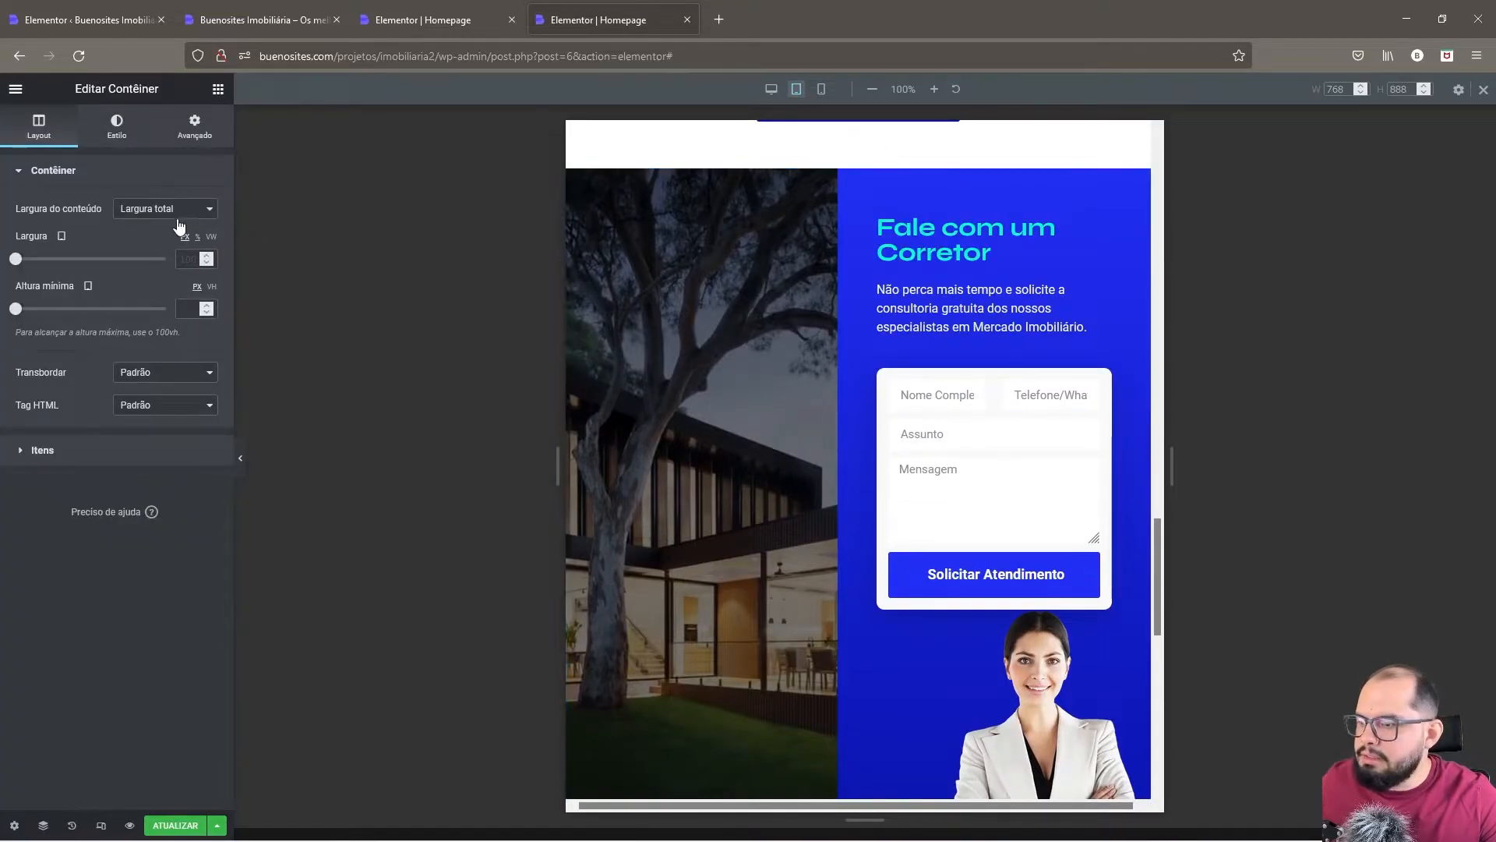
left_click(42, 452)
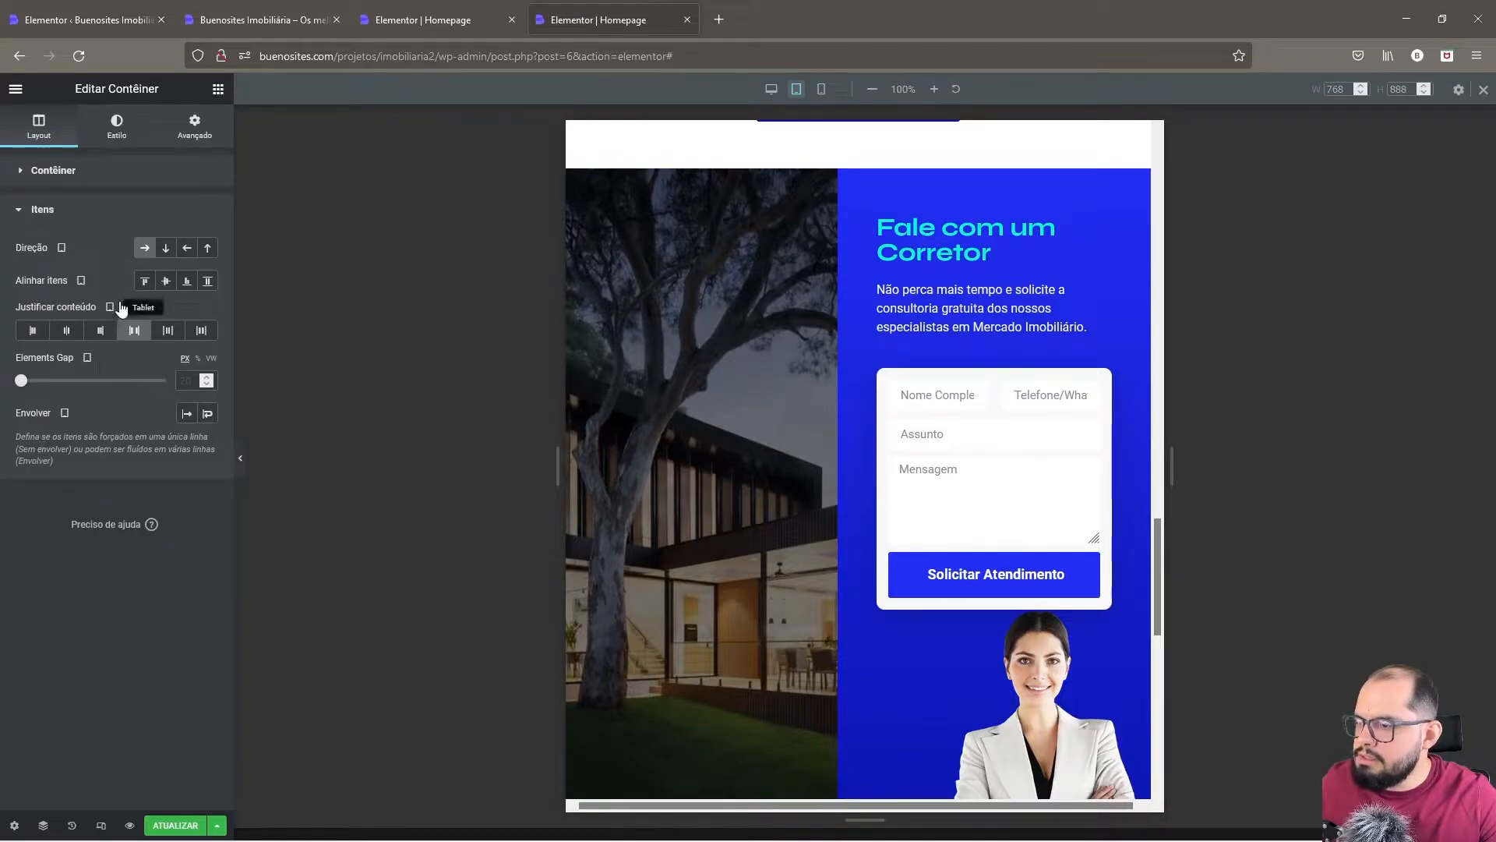
left_click(166, 249)
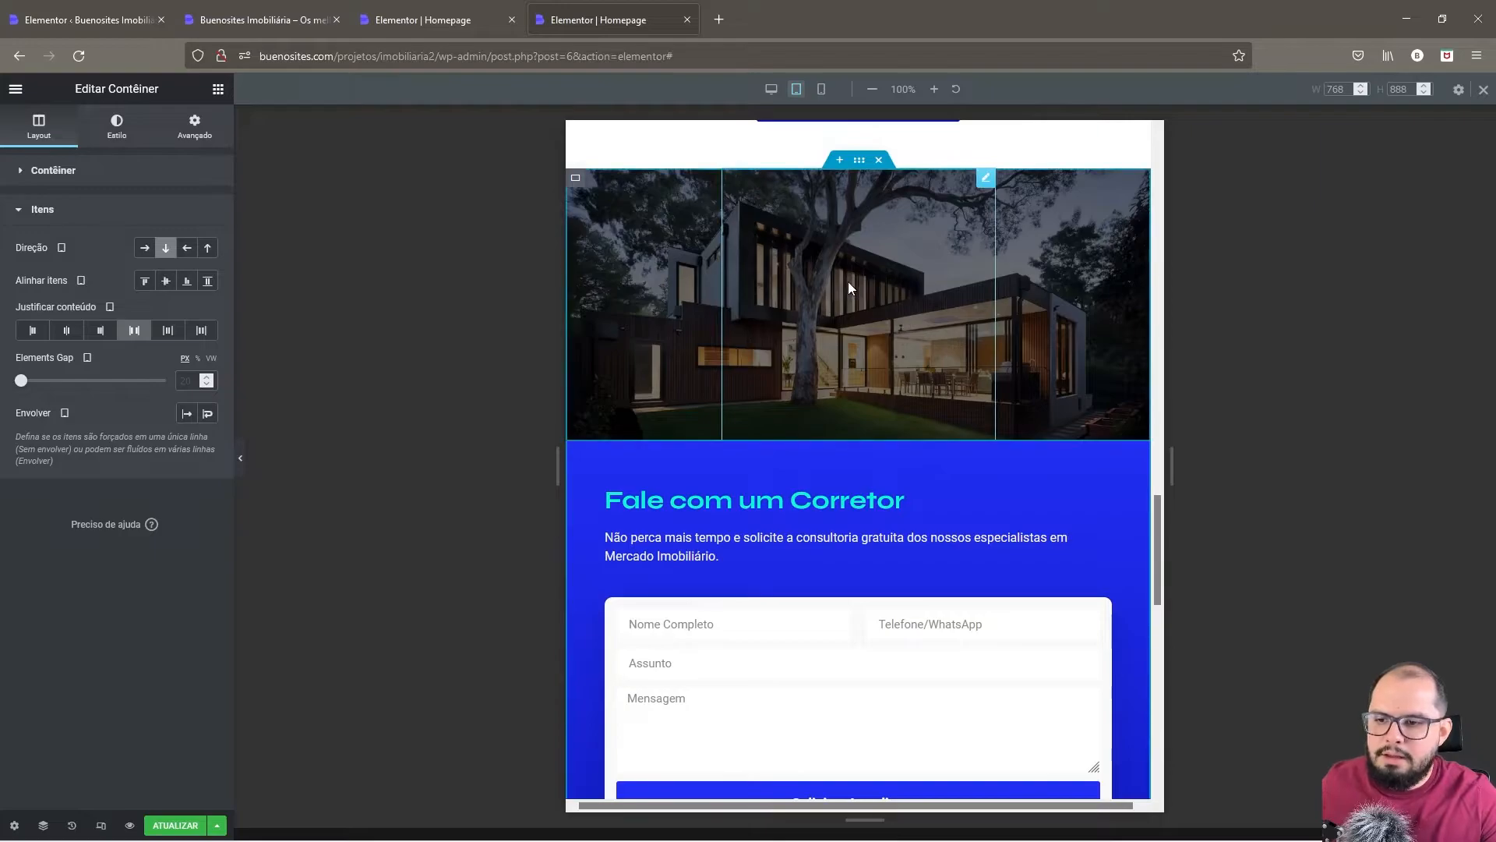
- Set the tablet height of the spacer over the house background photo to 250 px
right_click(990, 201)
left_click(1010, 194)
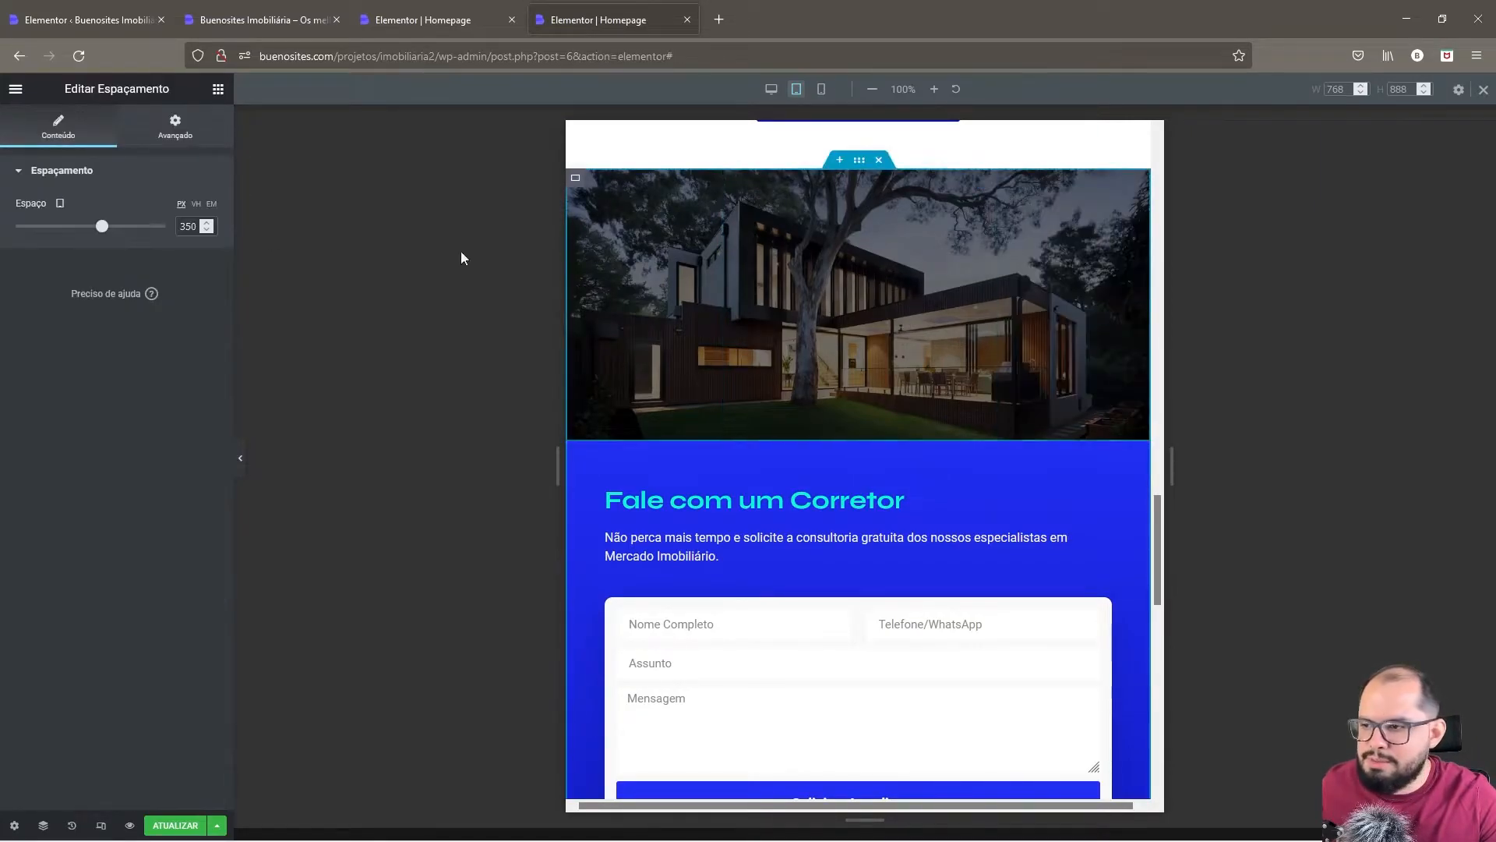
mouse_move(101, 229)
left_mouse_down()
mouse_move(70, 227)
mouse_move(152, 227)
mouse_move(33, 227)
mouse_move(158, 227)
mouse_move(75, 231)
left_mouse_up()
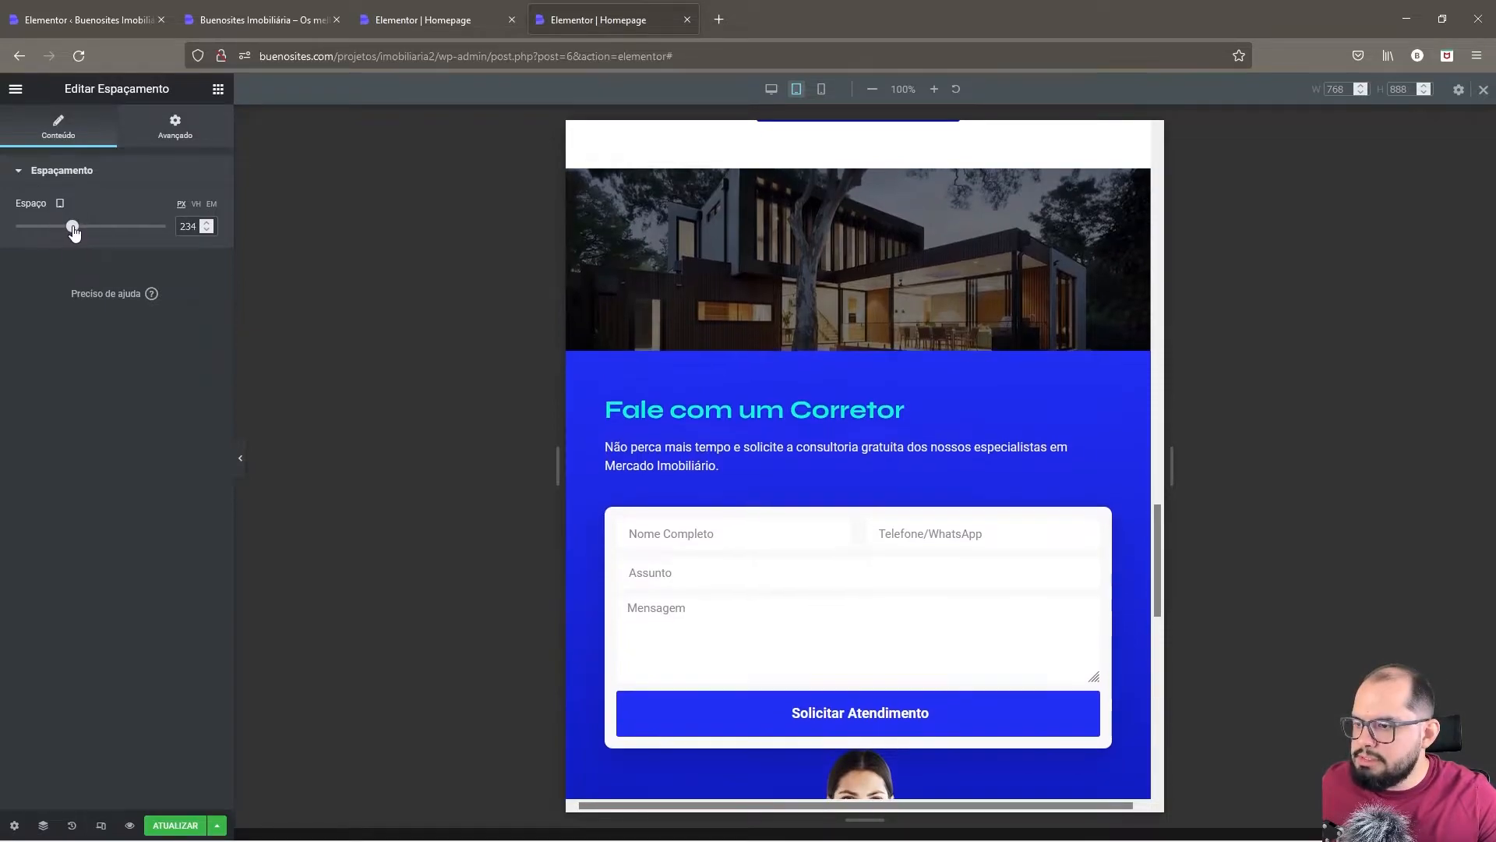
left_click_drag(75, 232, 79, 228)
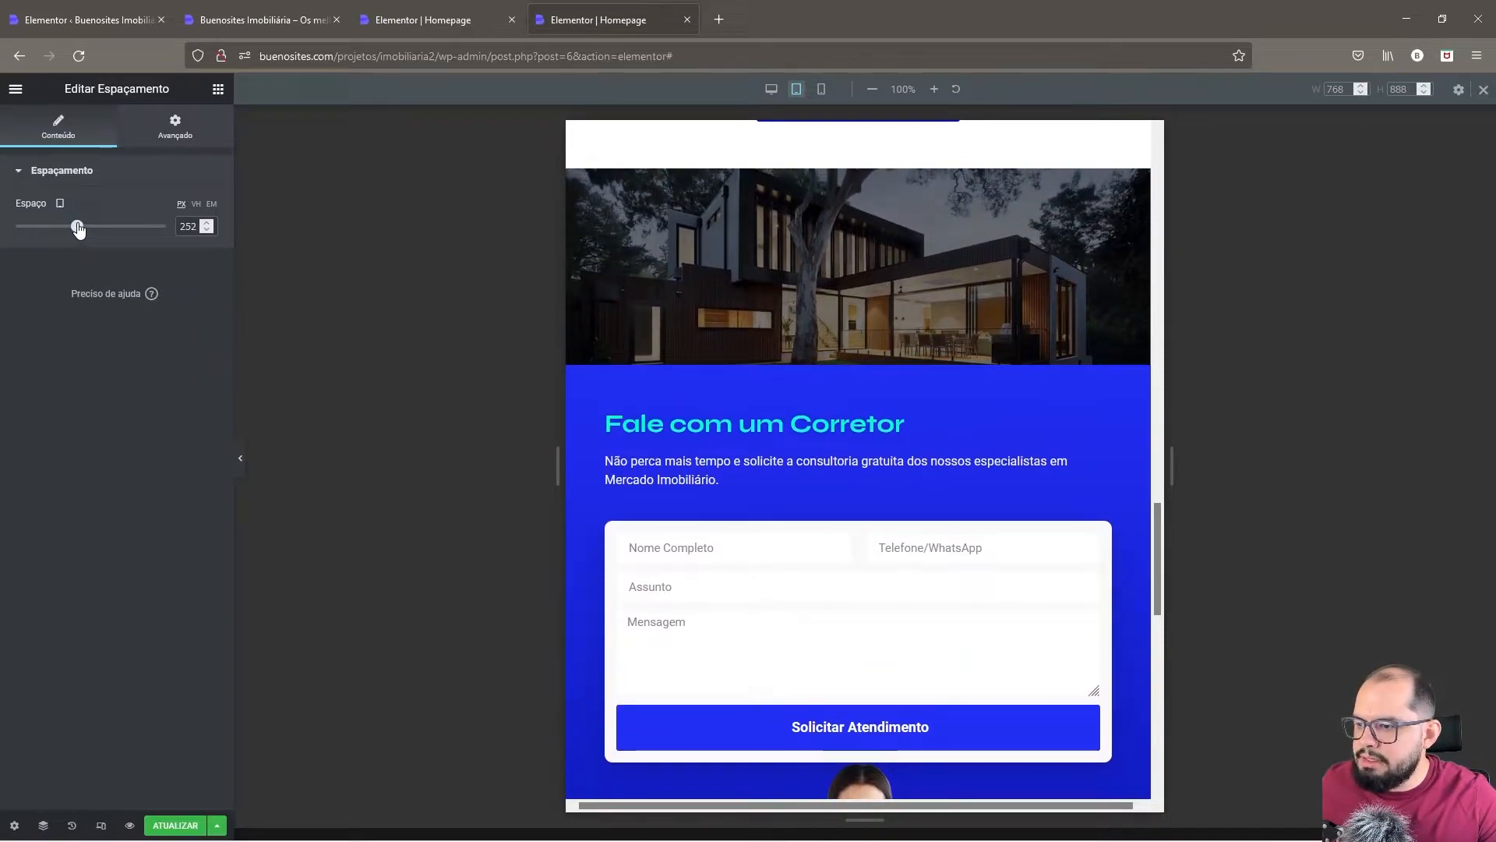
left_click(206, 231)
left_click(206, 231)
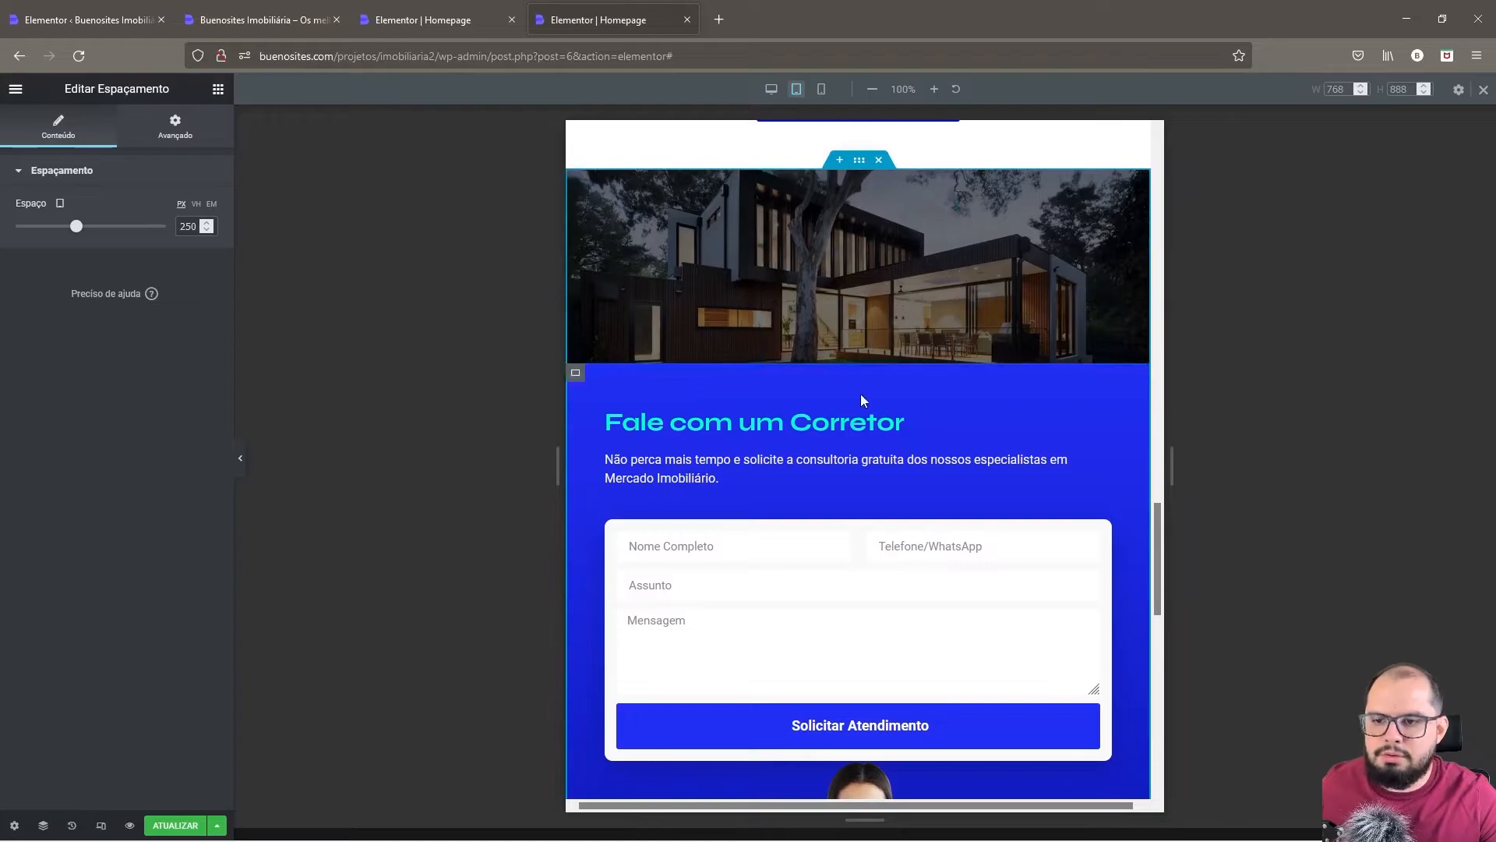
- Check the stacked Fale com um Corretor section on tablet and inspect the blue form container's item layout settings
scroll(865, 437, "up", 3)
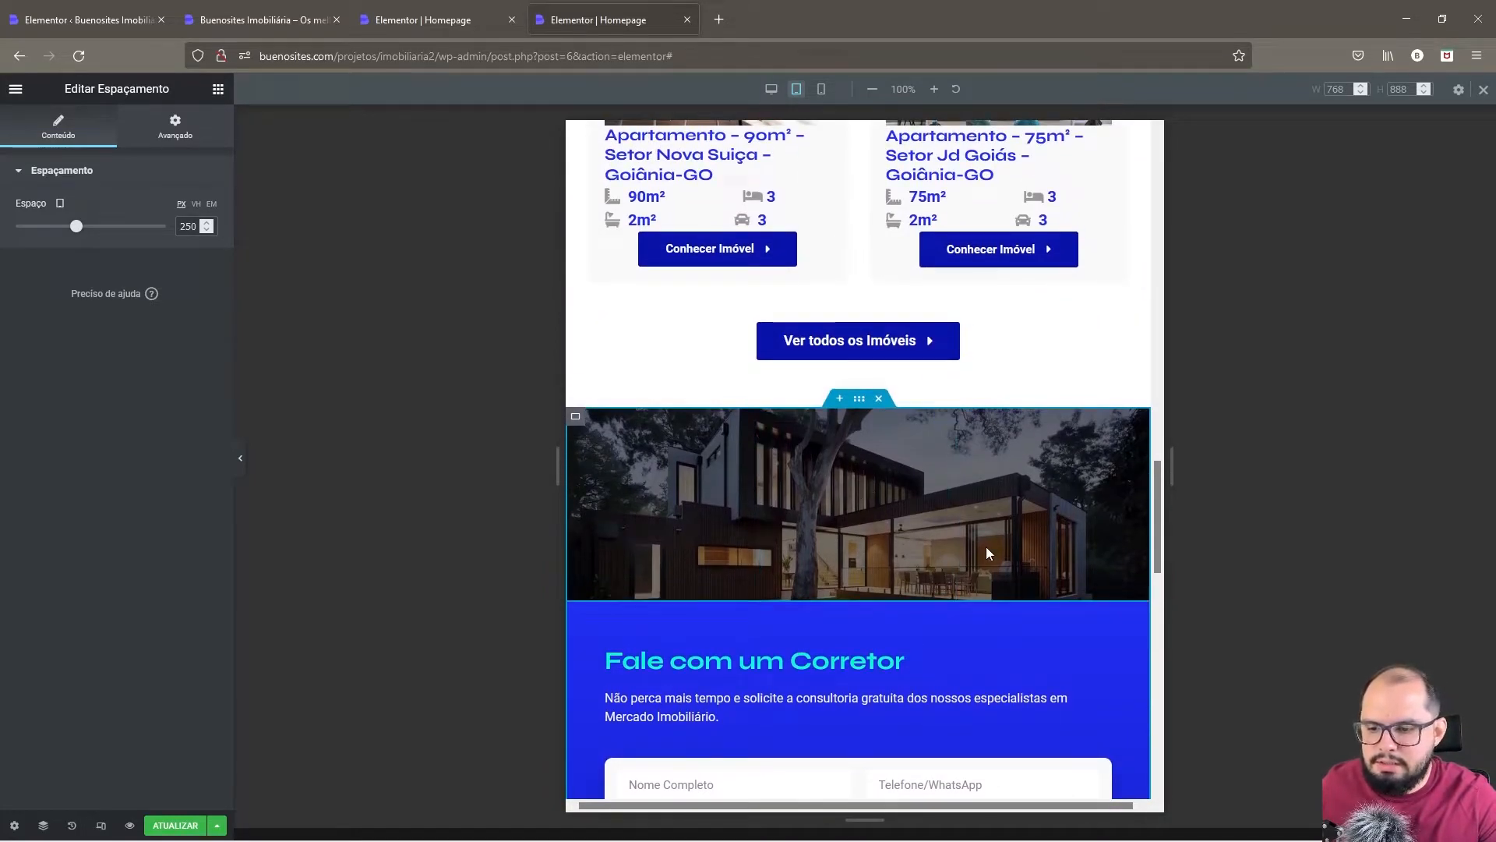
scroll(987, 547, "down", 1)
scroll(987, 553, "down", 3)
scroll(839, 446, "down", 2)
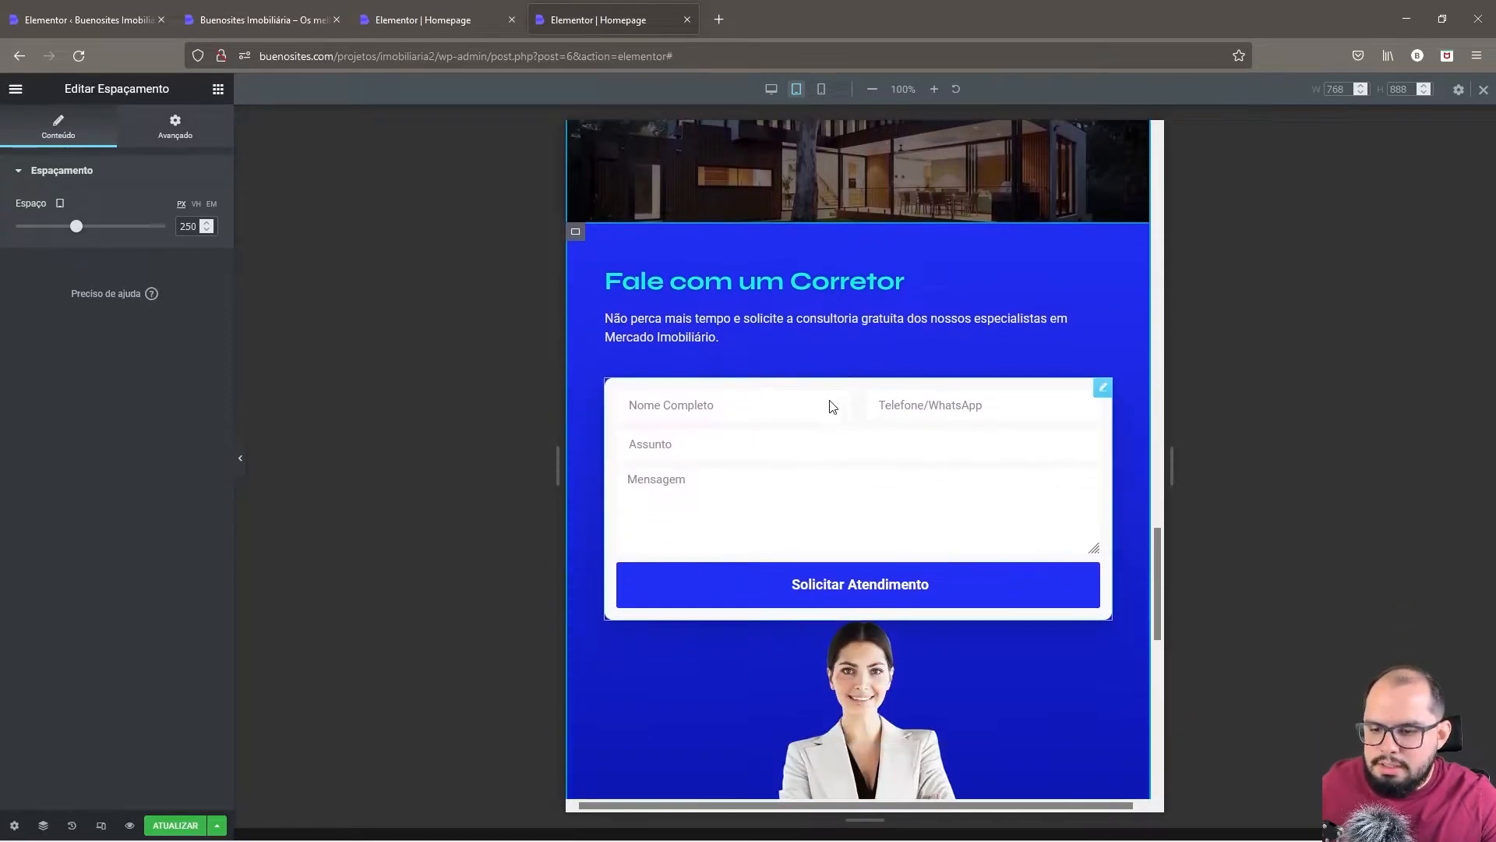
scroll(783, 523, "down", 1)
scroll(662, 335, "up", 2)
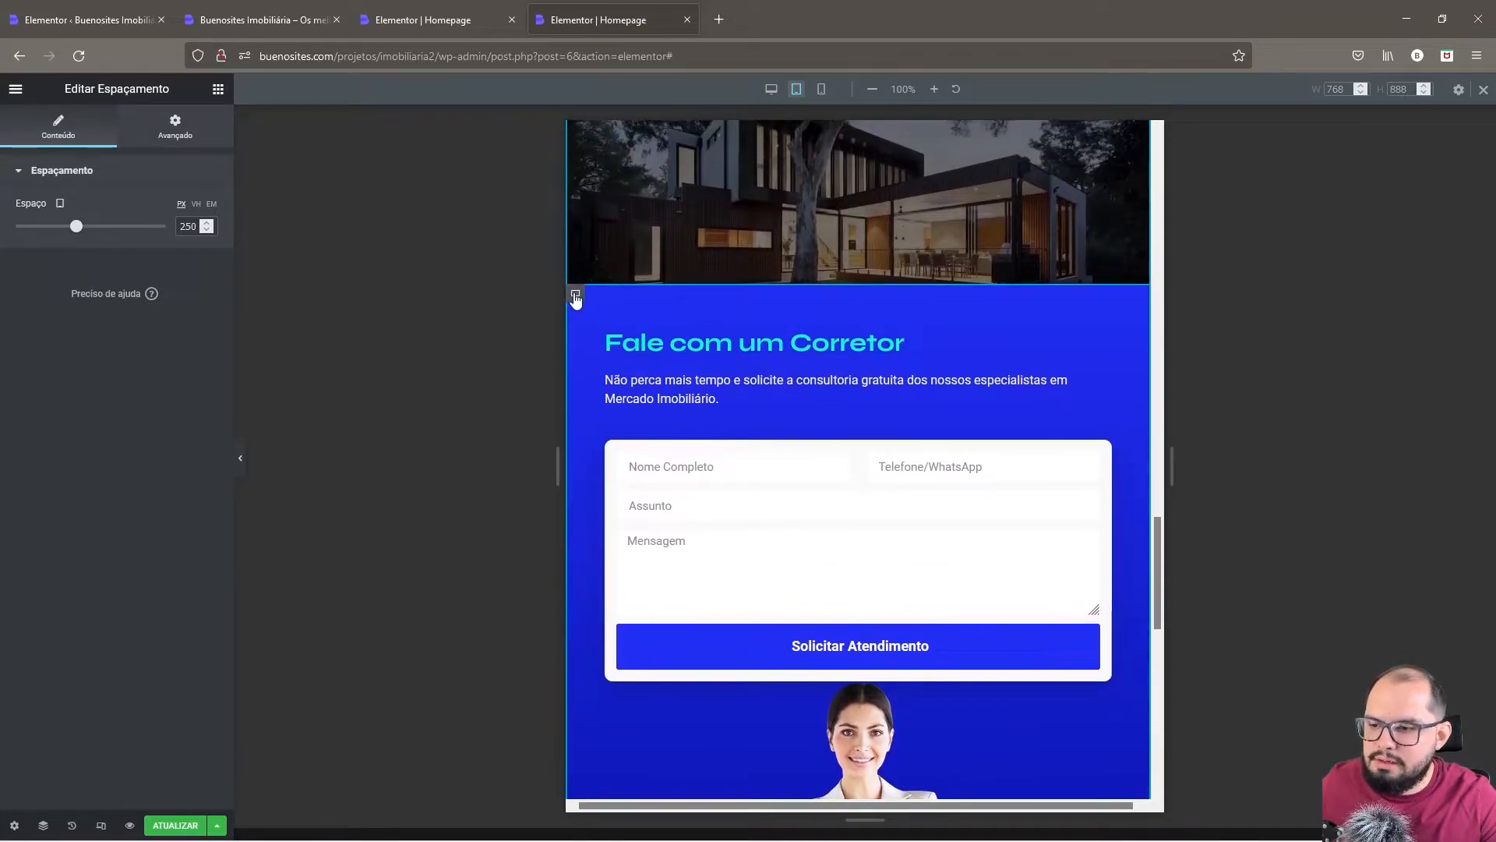
right_click(575, 294)
left_click(625, 305)
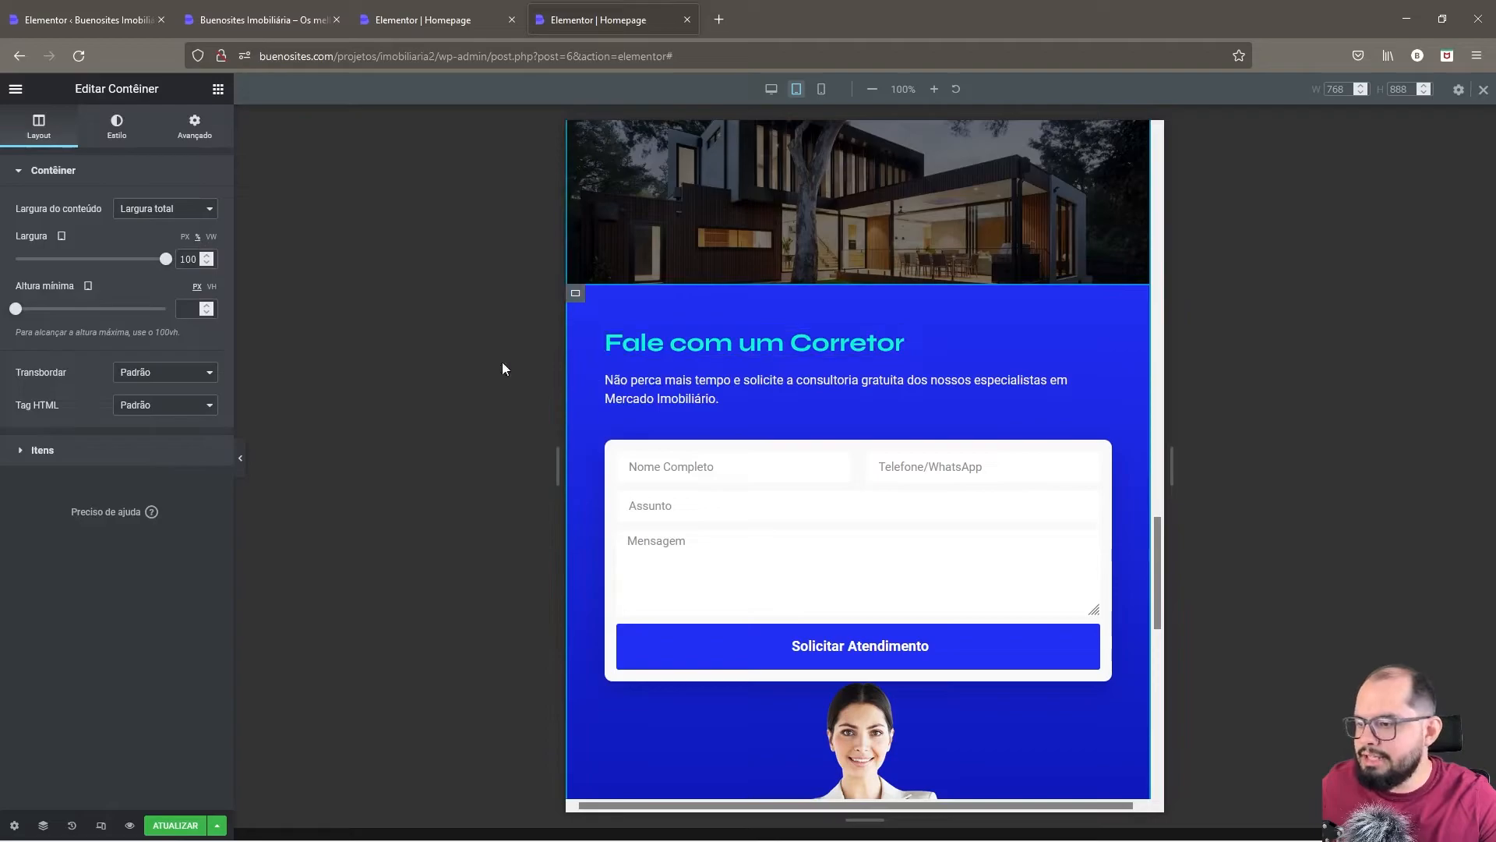
left_click(51, 452)
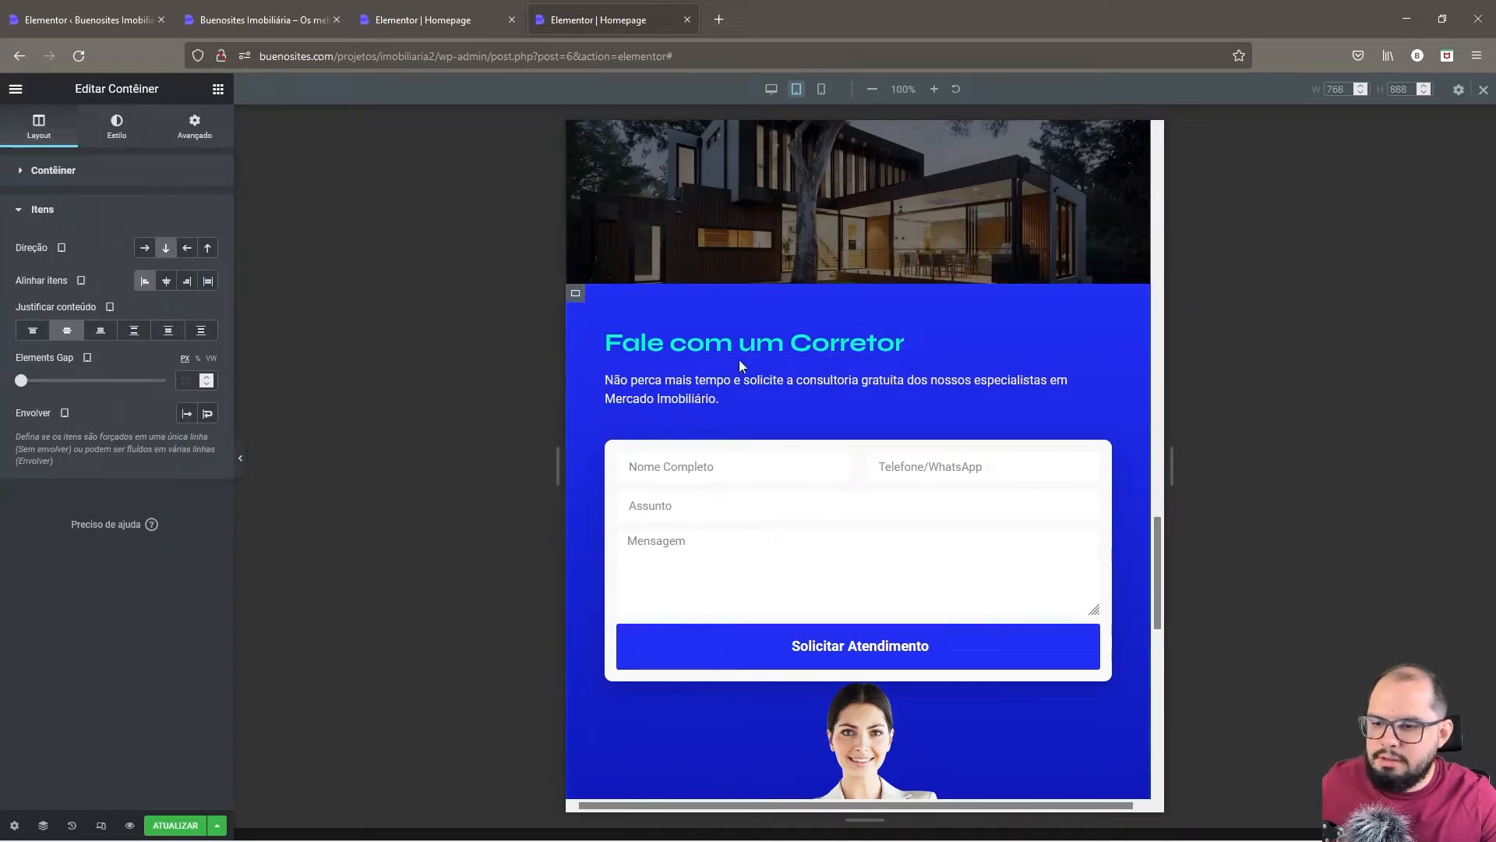
- Inspect the advanced positioning settings of the woman's image below the contact form in the tablet view
scroll(816, 556, "down", 2)
scroll(816, 556, "down", 3)
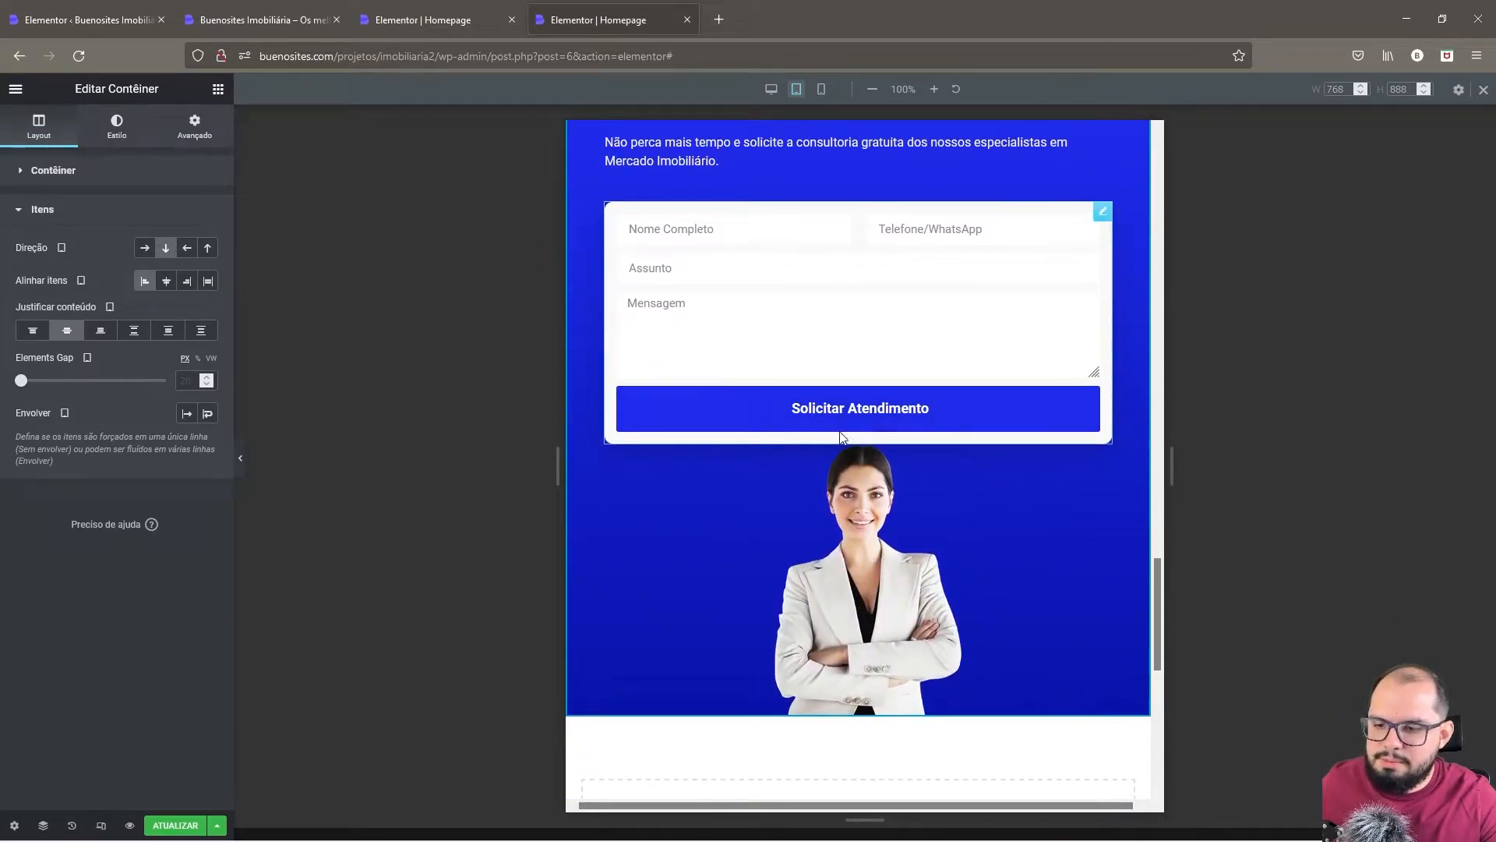
left_click(832, 533)
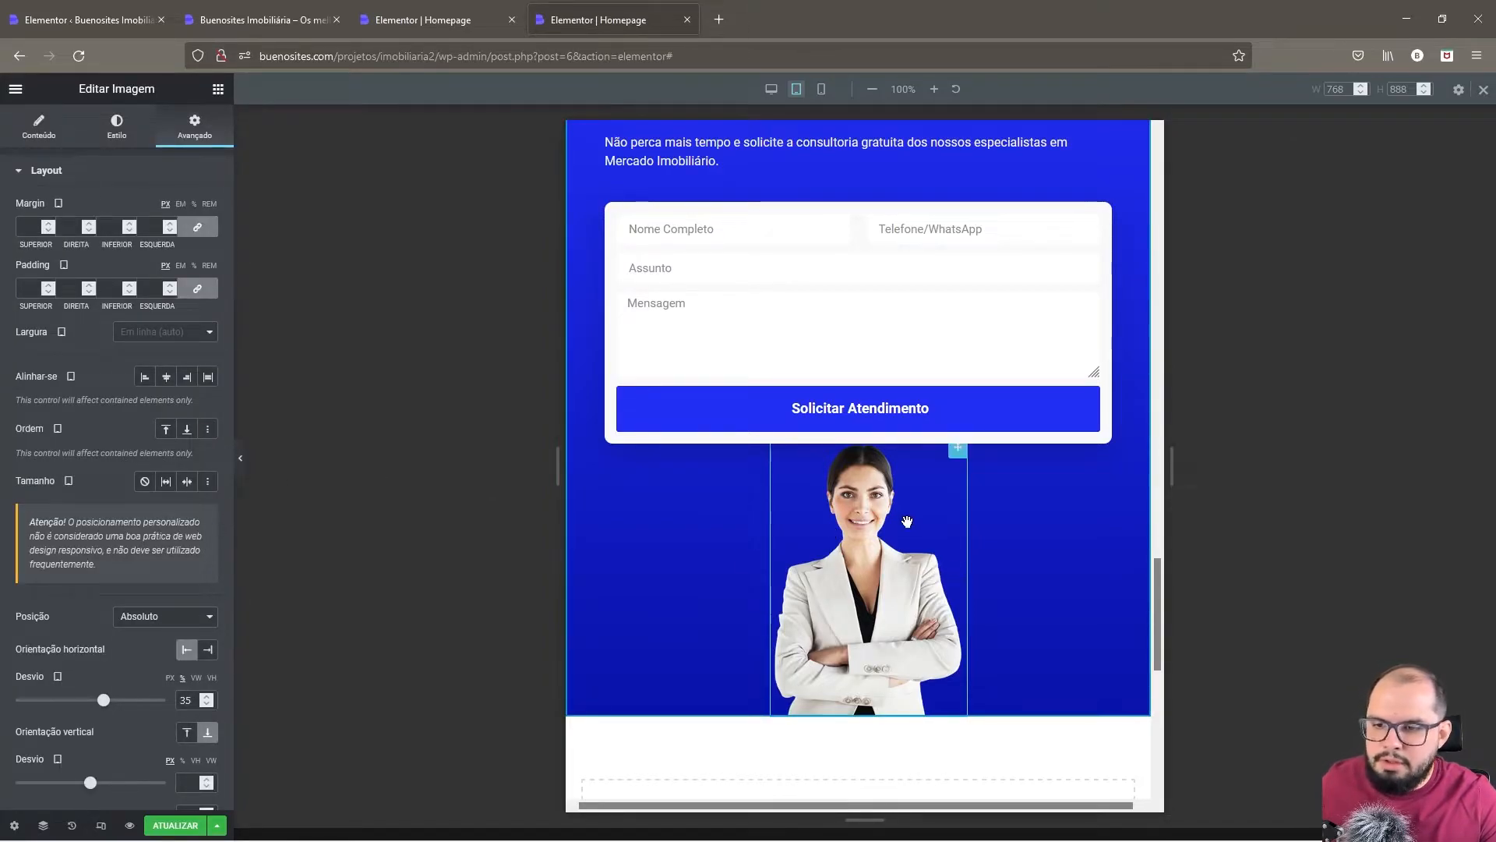
scroll(1077, 589, "up", 2)
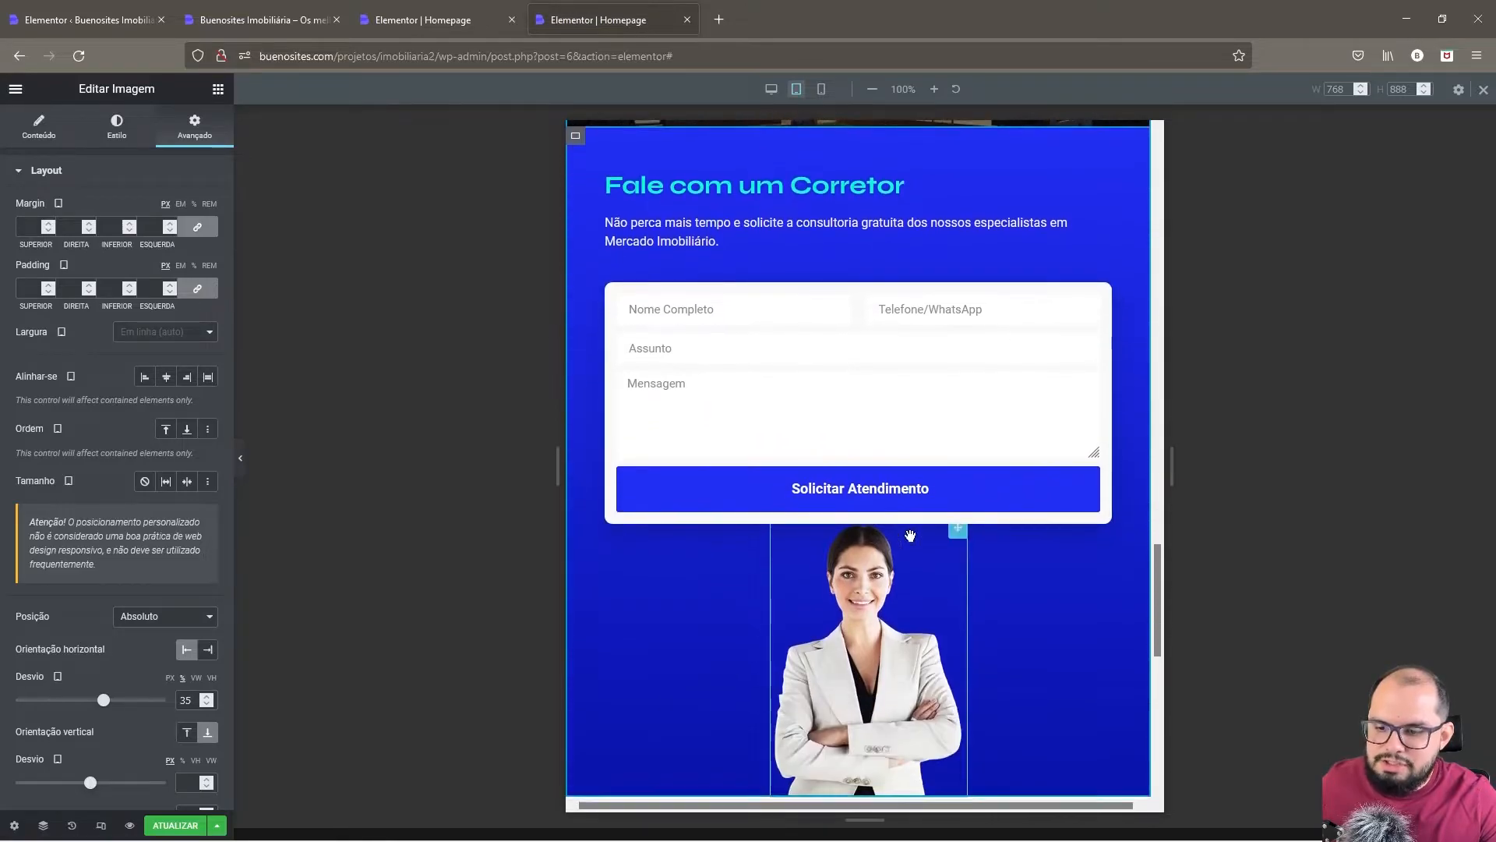
scroll(946, 221, "down", 4)
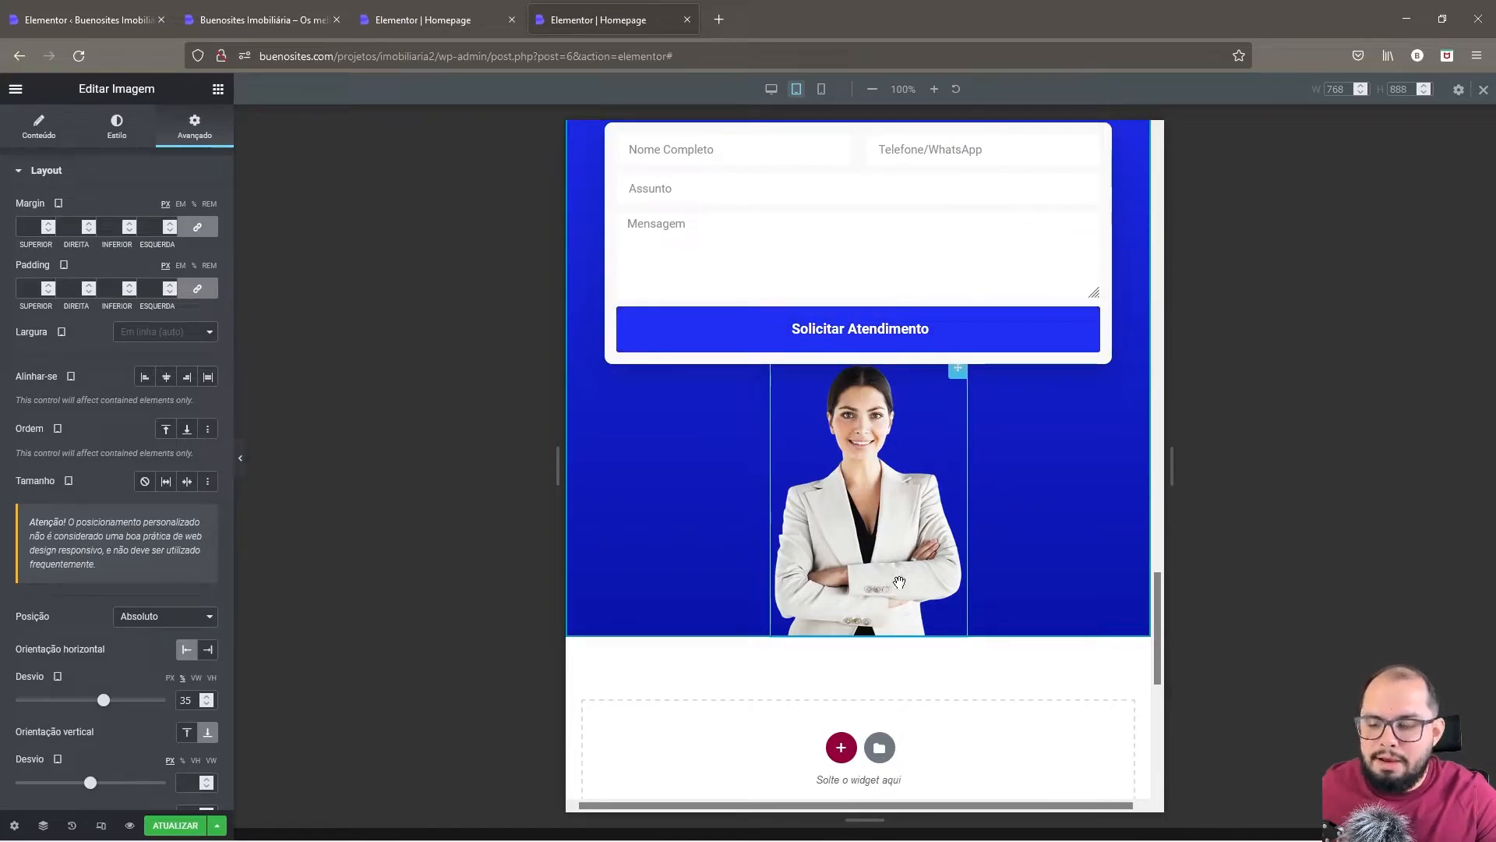
scroll(948, 519, "up", 3)
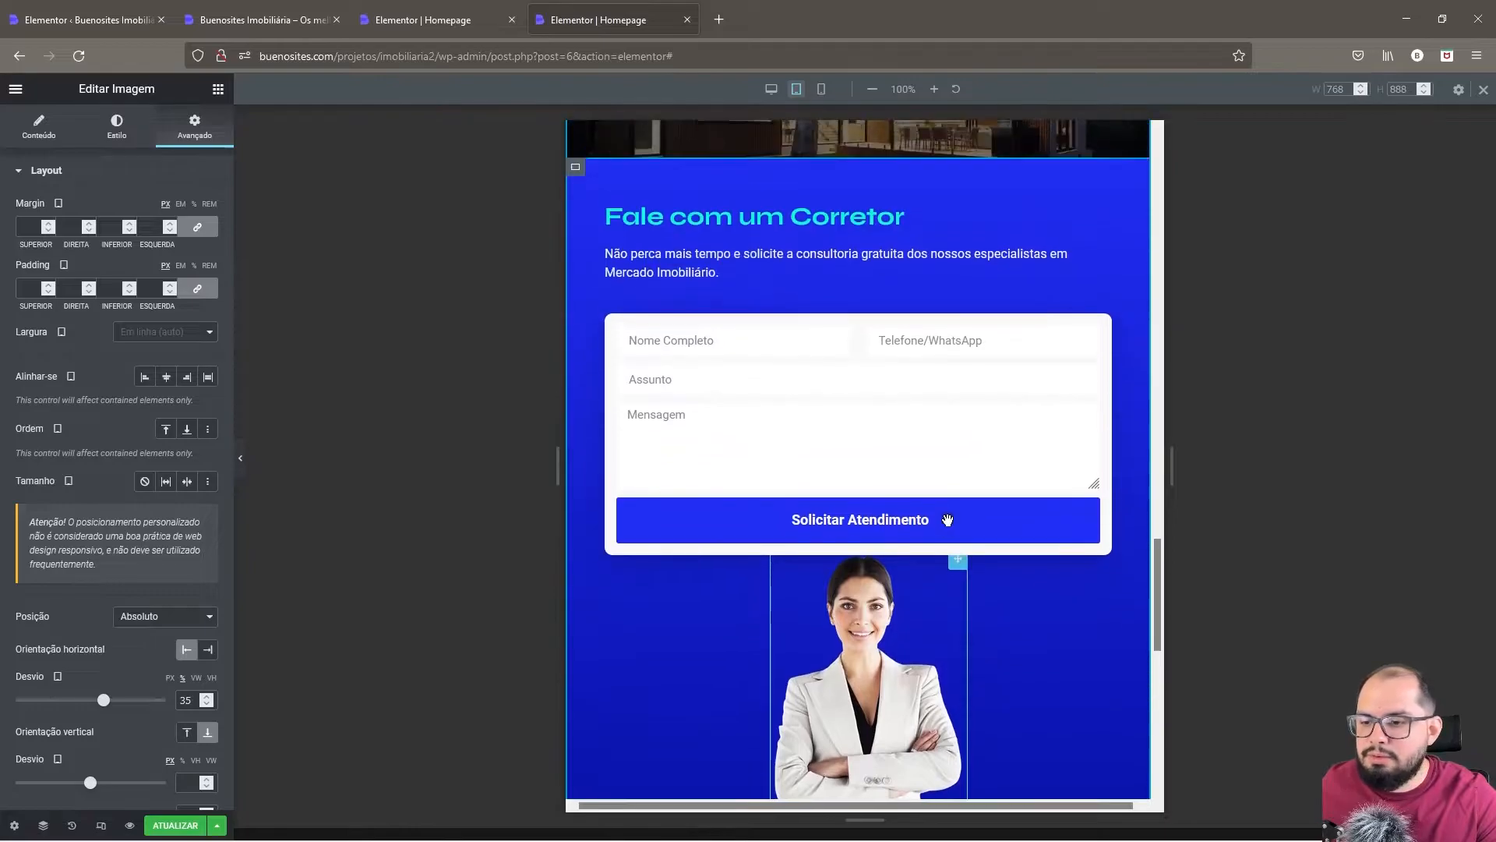
- Set the blue form container's bottom padding to 400 px on tablet and check the gap above the woman's image
right_click(583, 219)
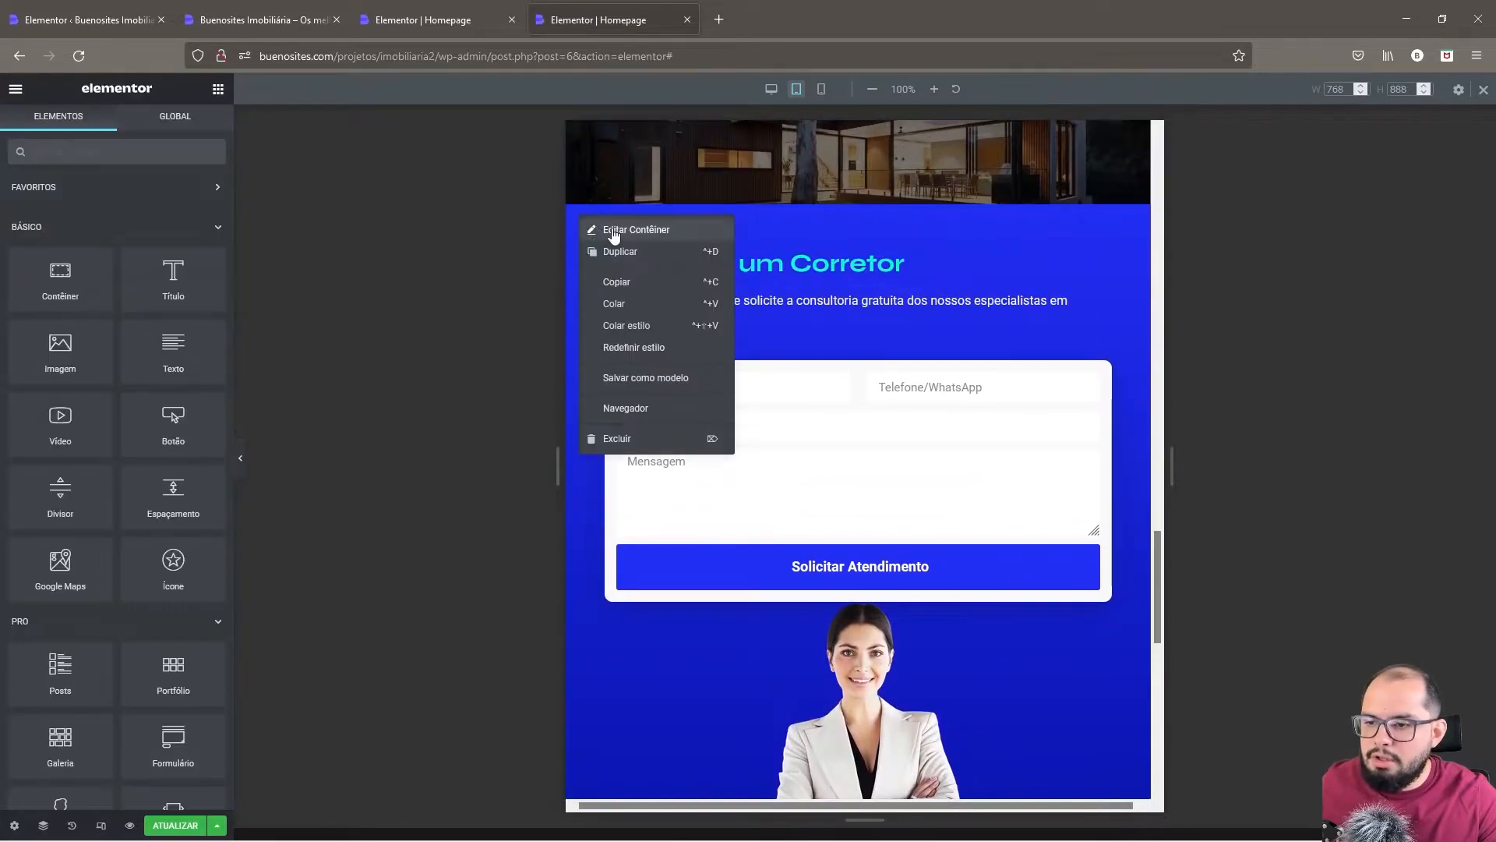
left_click(613, 231)
left_click(193, 127)
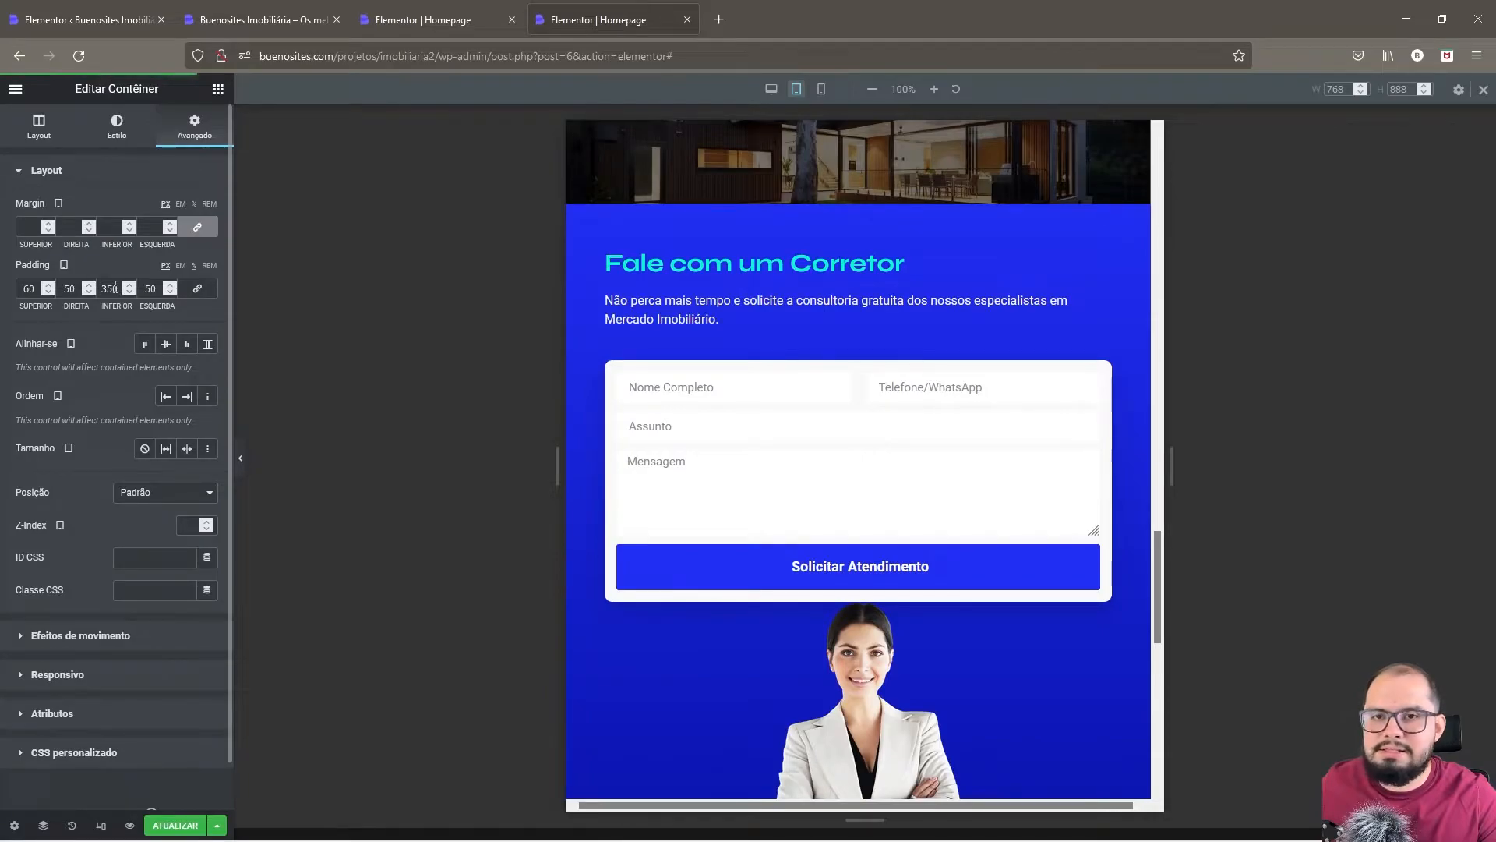
type("400")
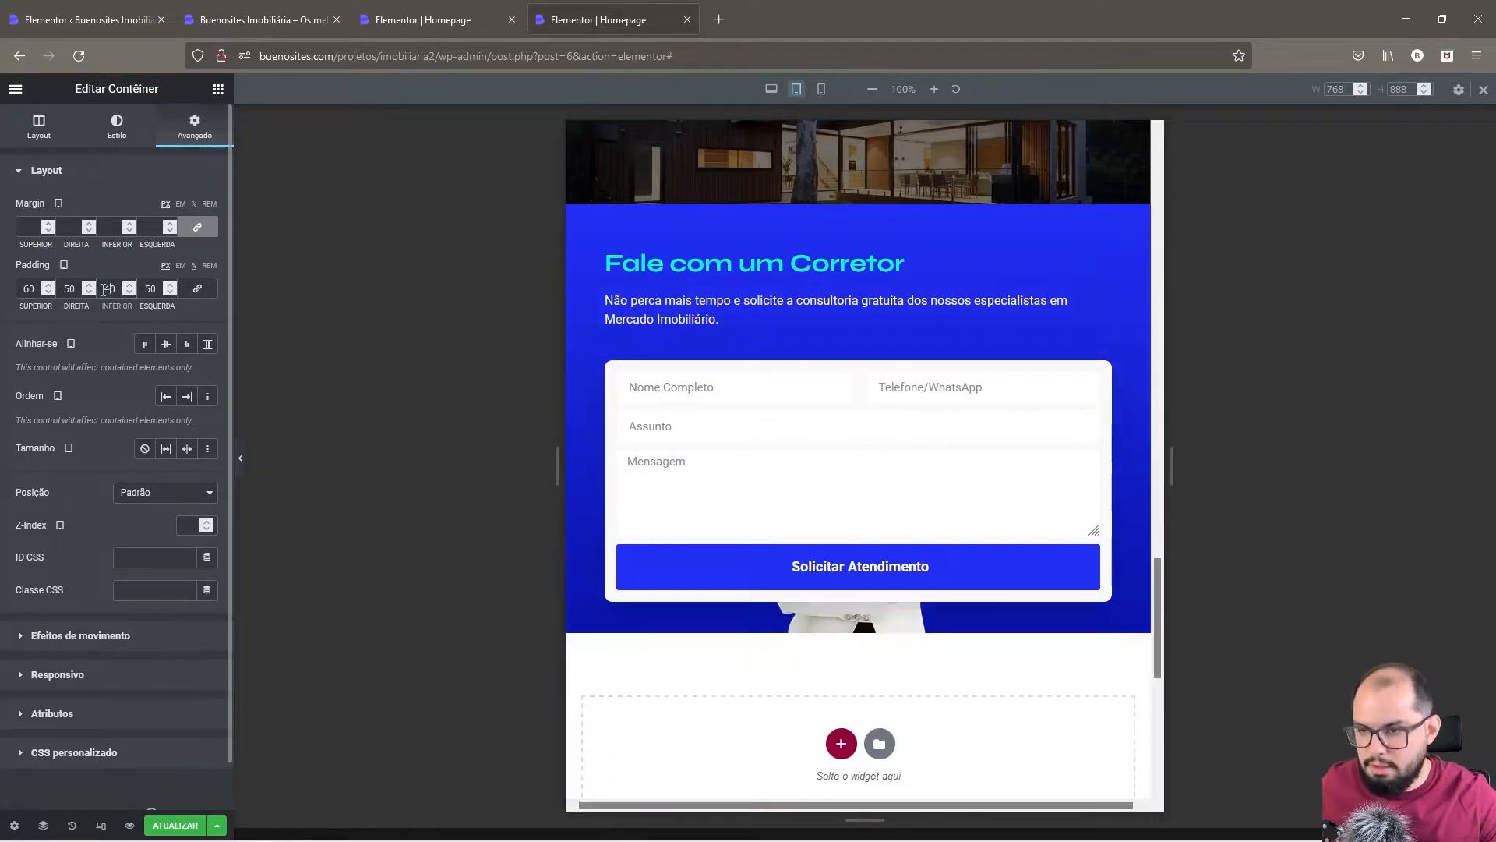
scroll(703, 480, "down", 2)
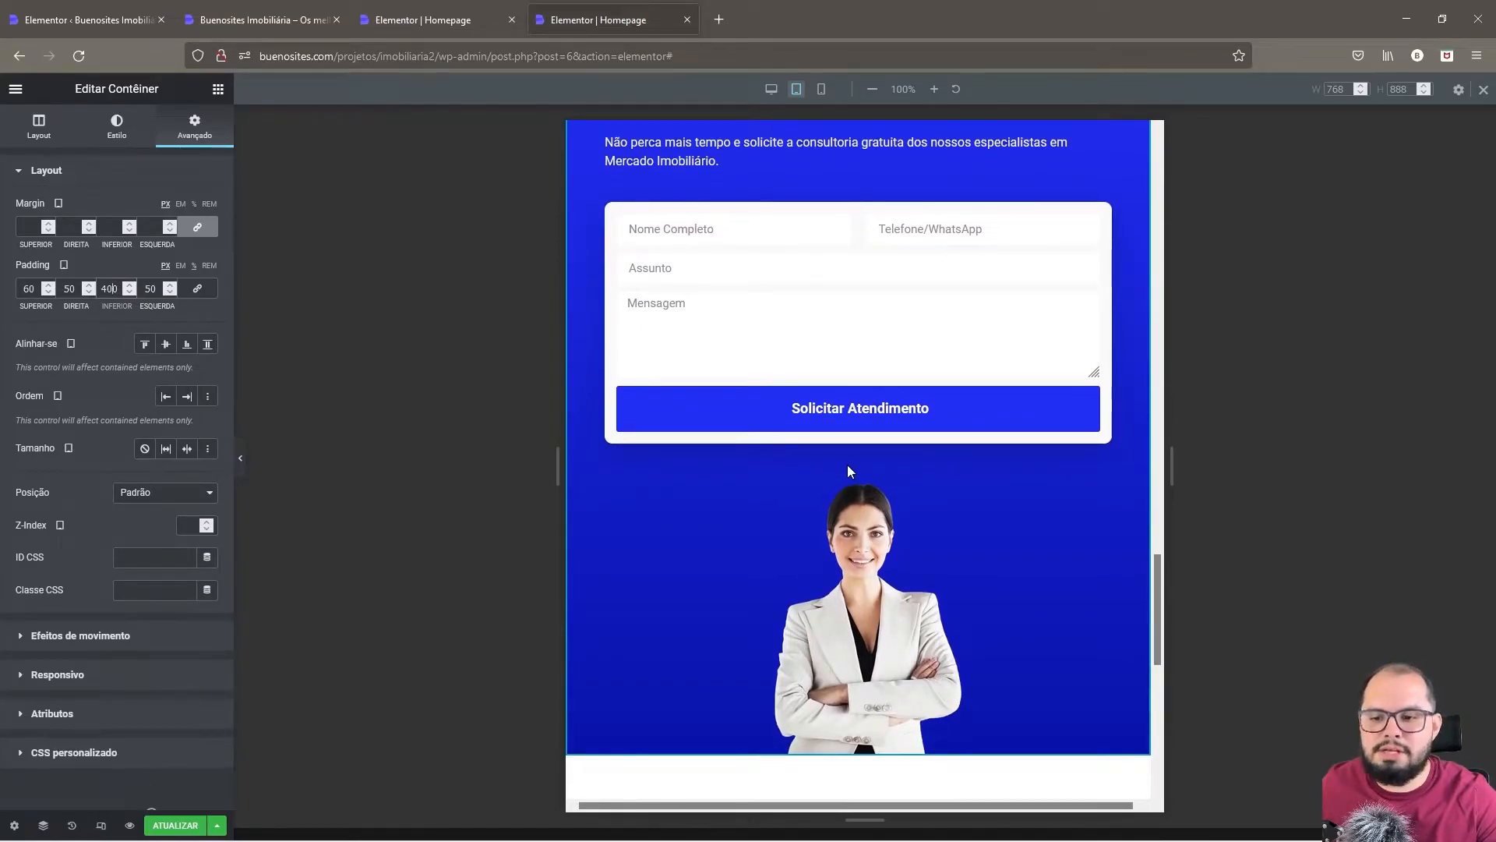
scroll(848, 470, "up", 3)
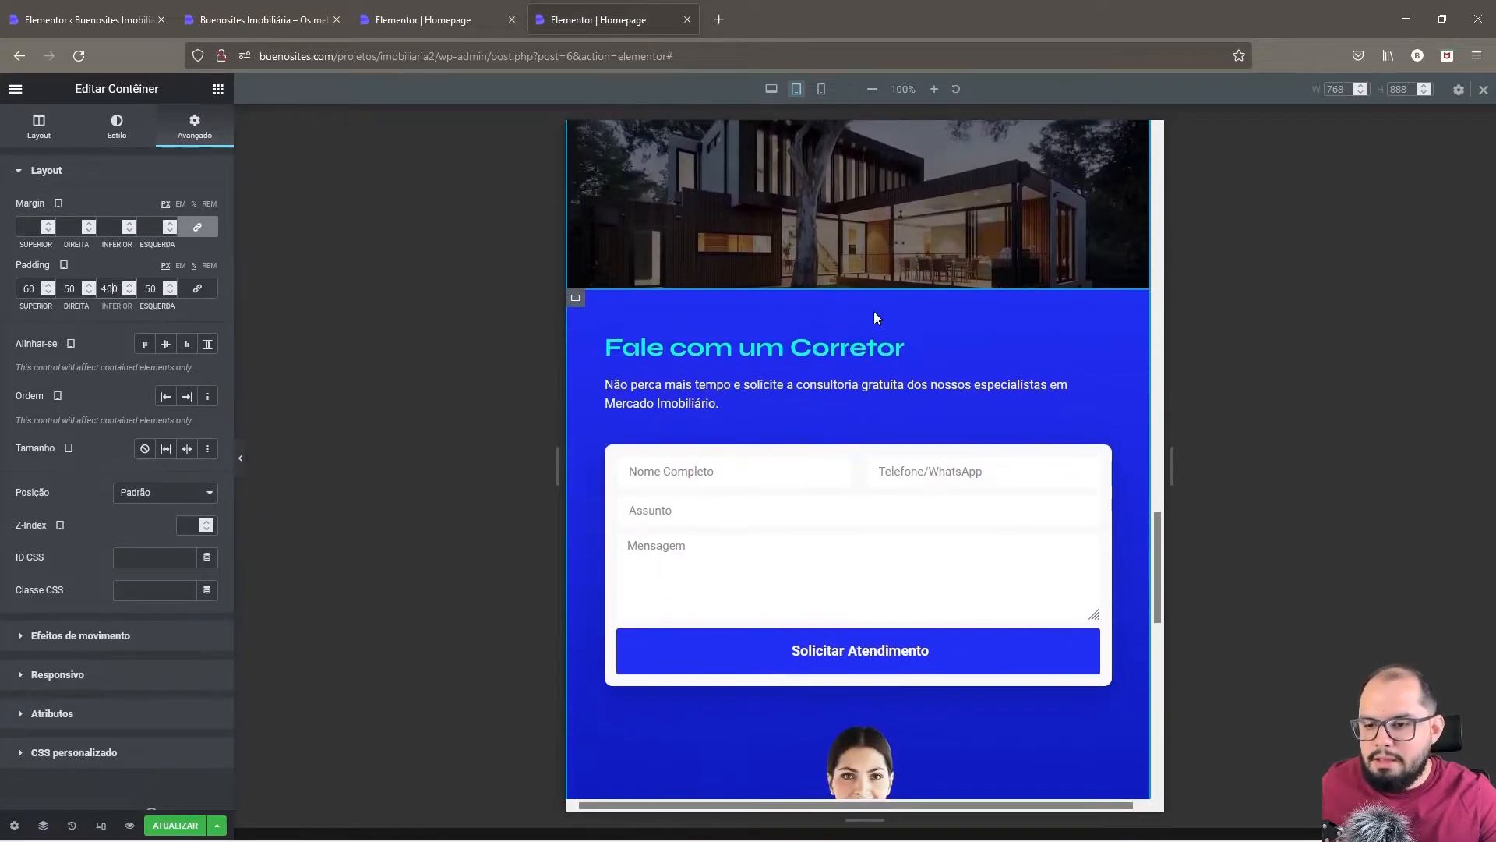
scroll(869, 343, "up", 2)
scroll(869, 373, "down", 1)
scroll(868, 373, "down", 2)
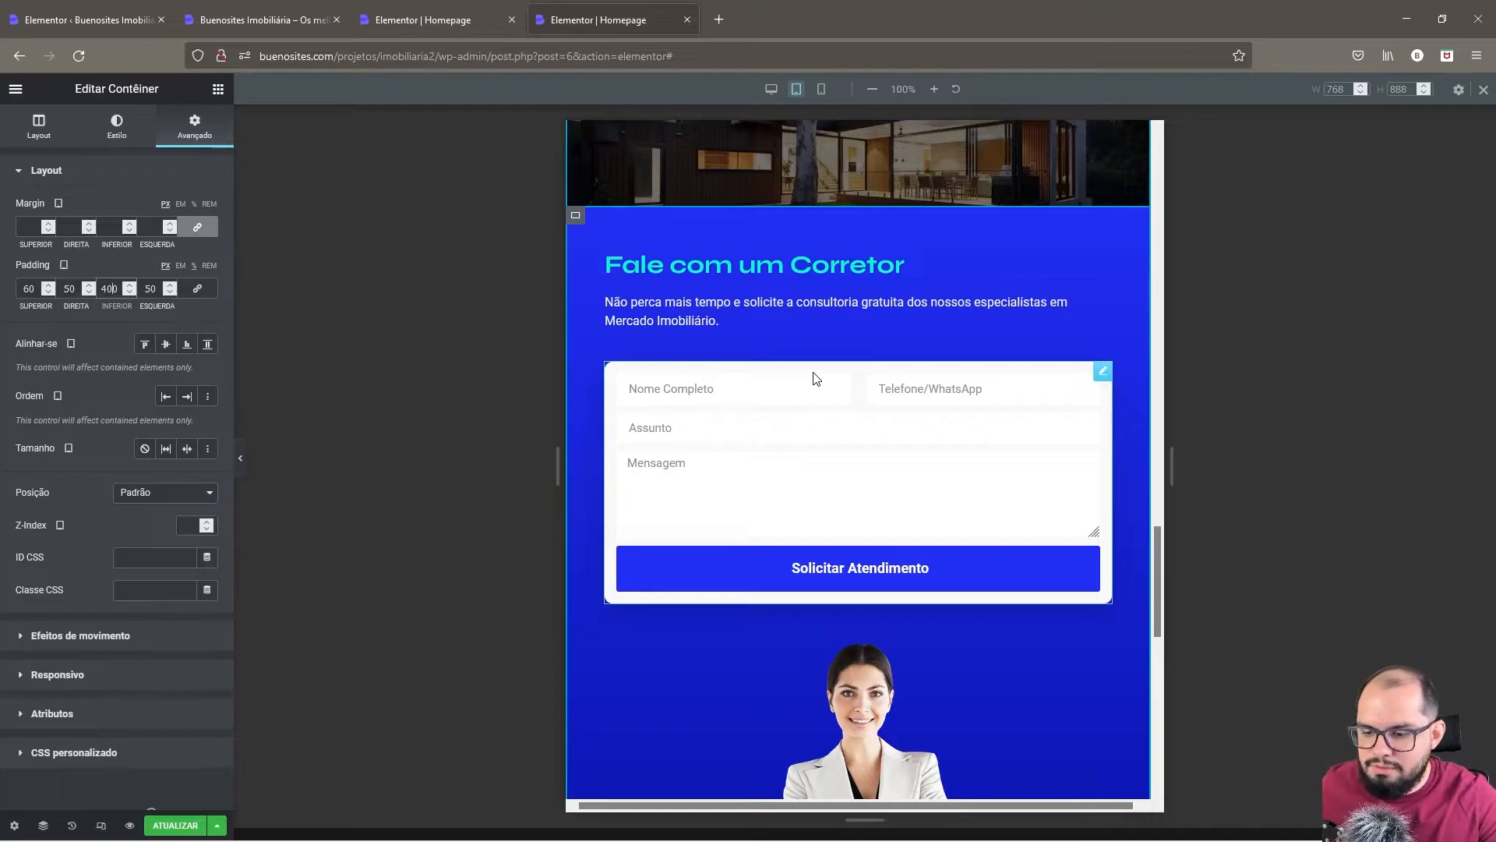
scroll(816, 379, "down", 2)
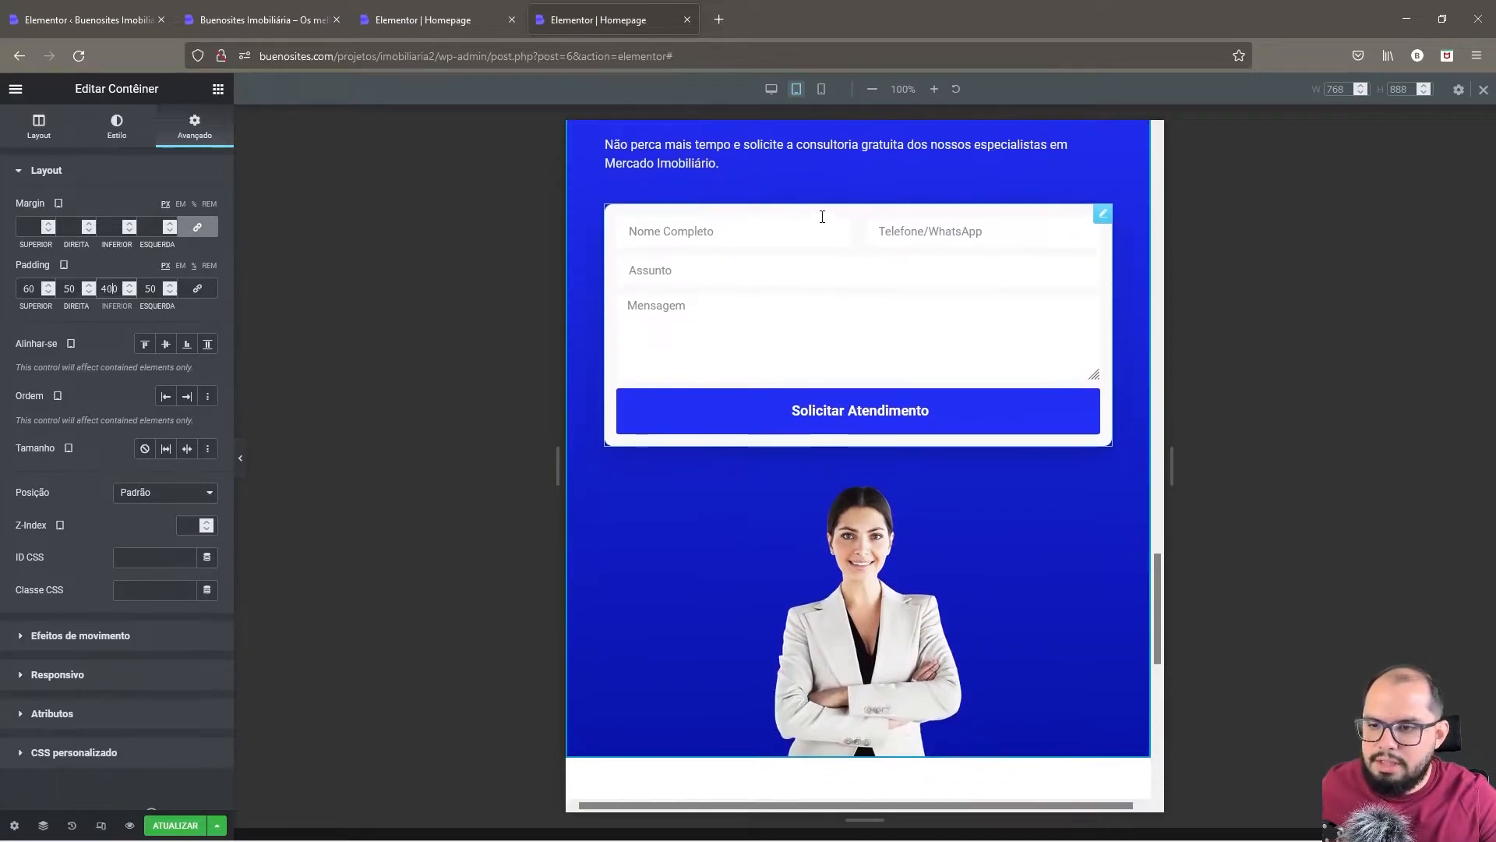
- In the mobile view, set the height of the spacer over the house background photo to 200 px
left_click(821, 90)
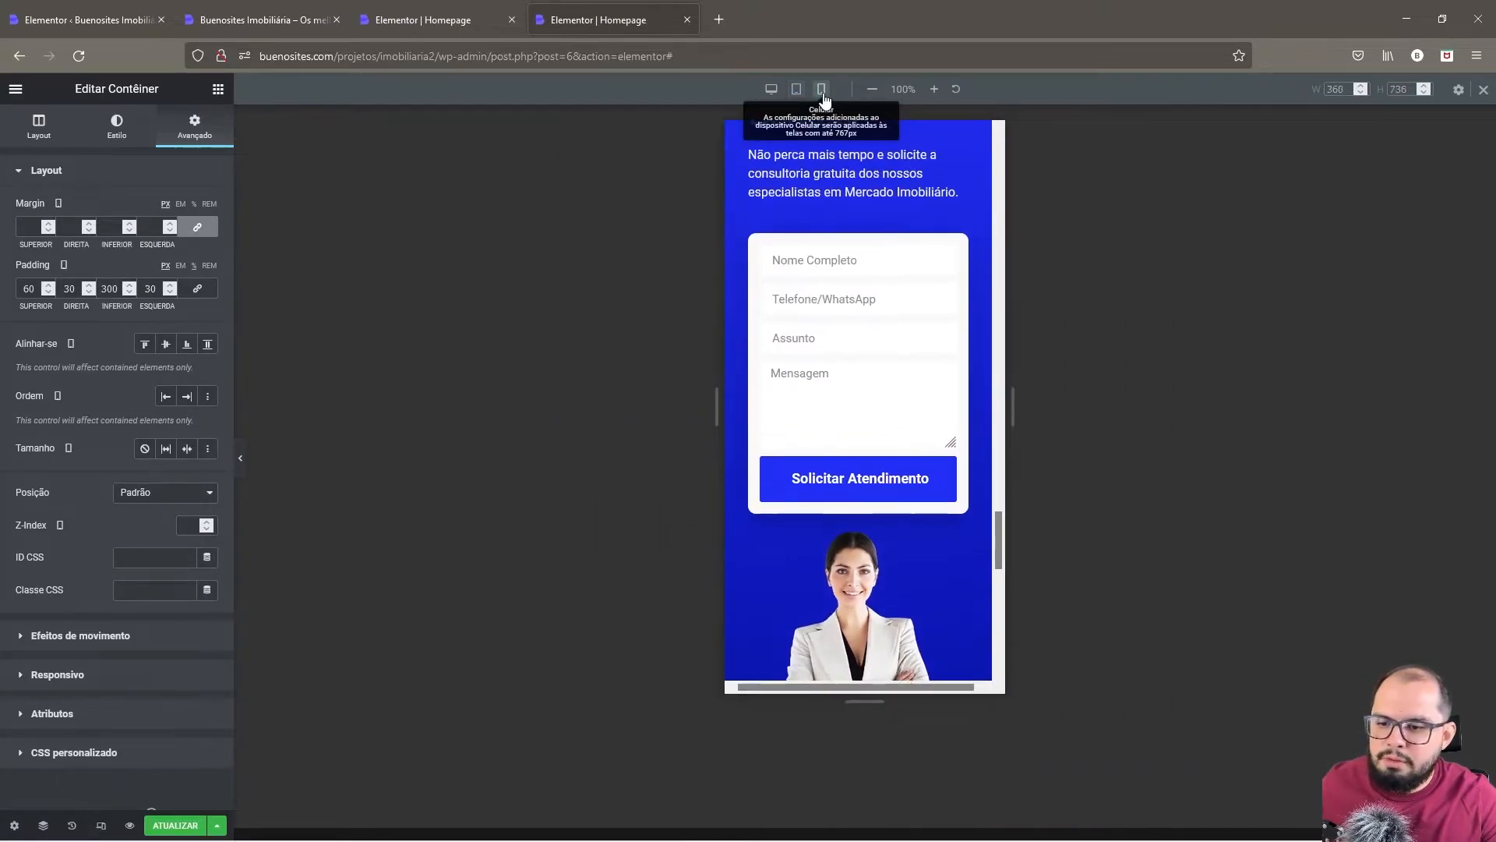
scroll(854, 348, "up", 2)
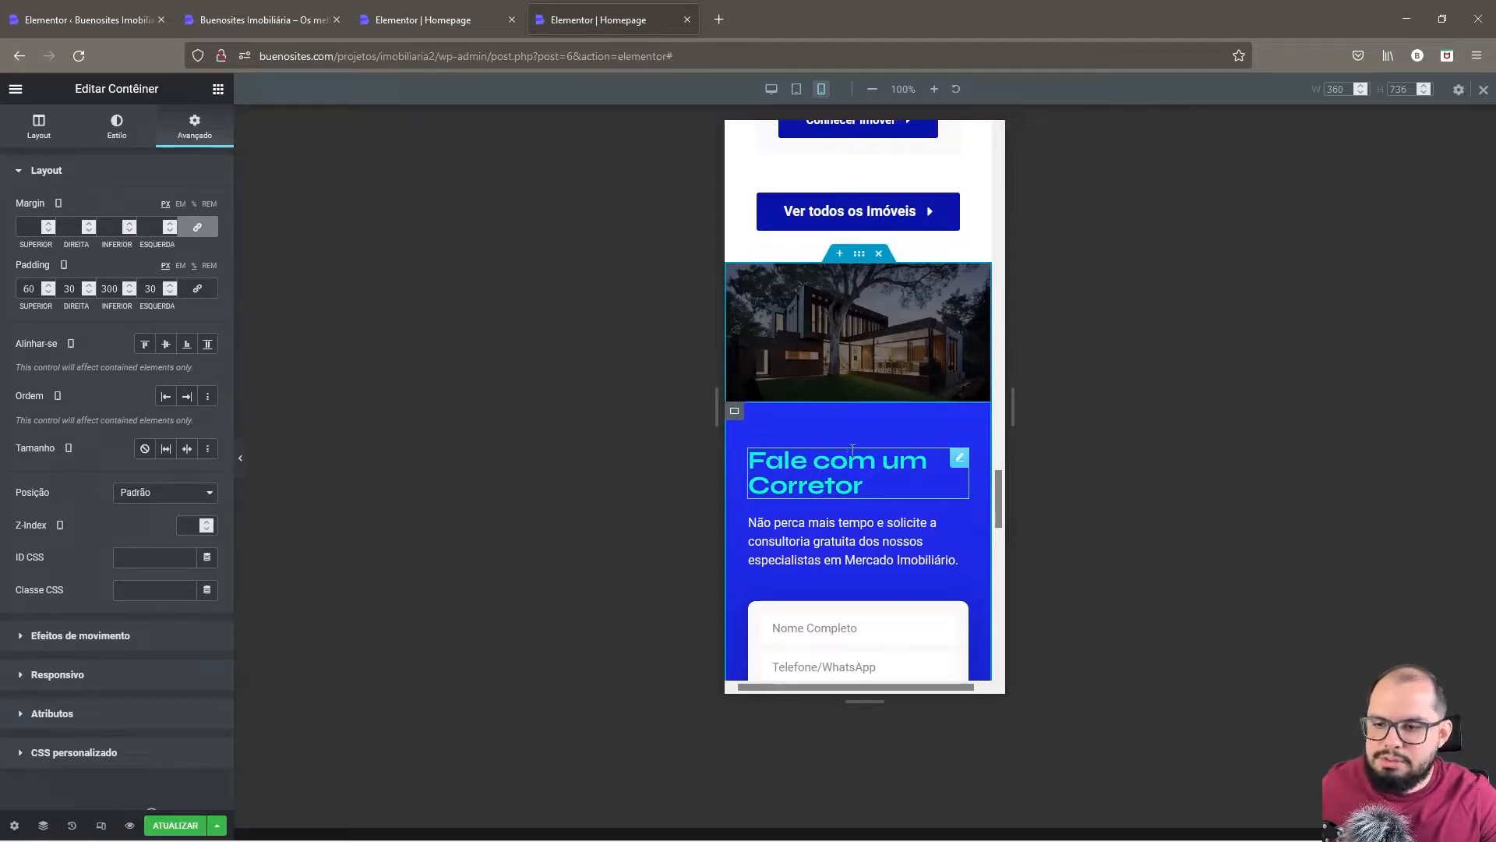
left_click(871, 338)
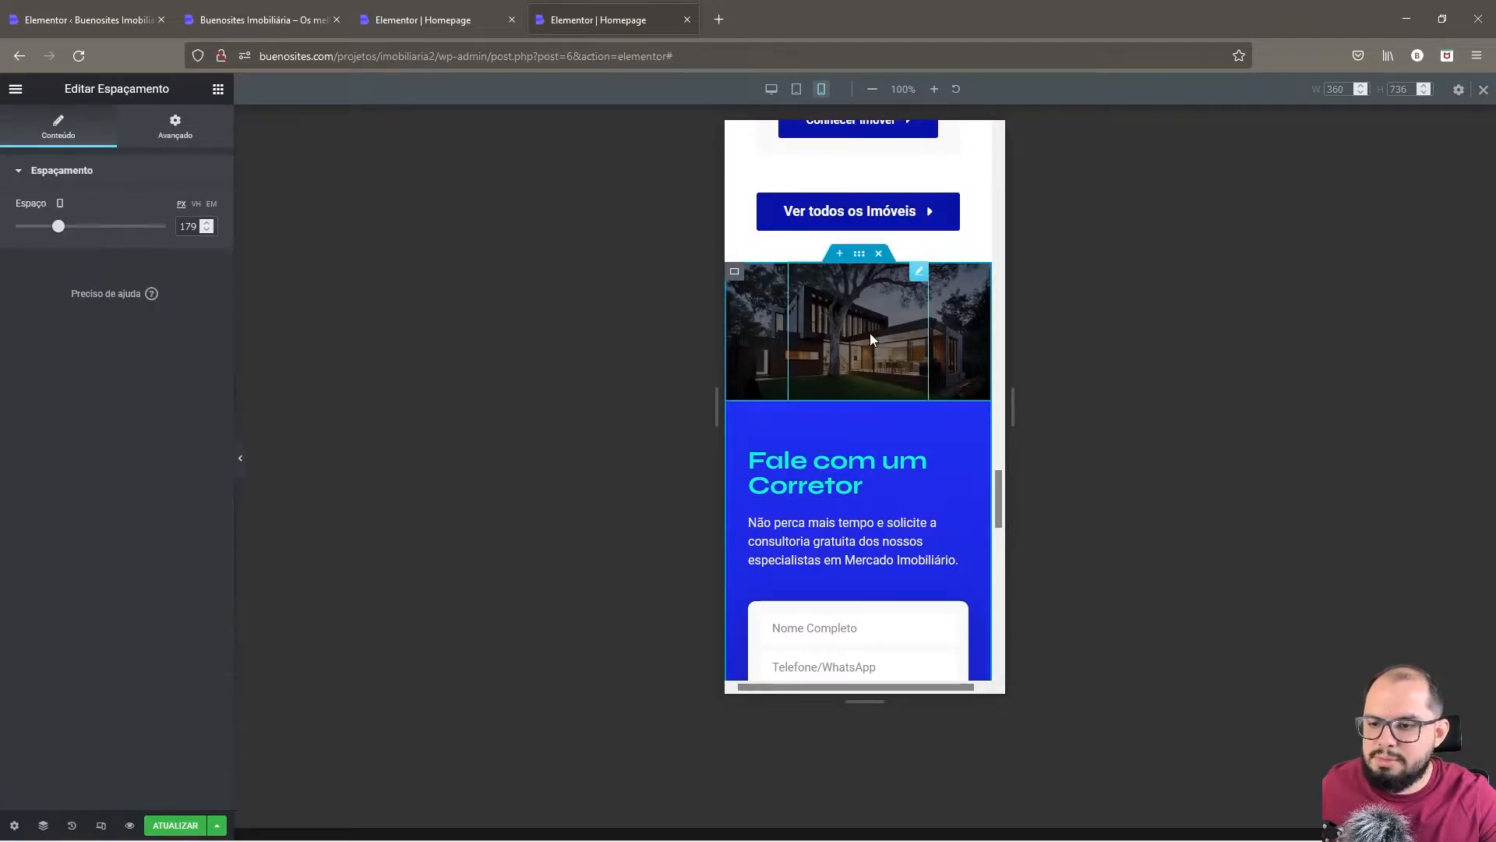
left_click_drag(59, 226, 67, 226)
left_click(206, 230)
left_click(207, 230)
left_click(207, 230)
- Centre the Fale com um Corretor heading in the mobile view and check the form and woman's image below it
scroll(902, 369, "down", 2)
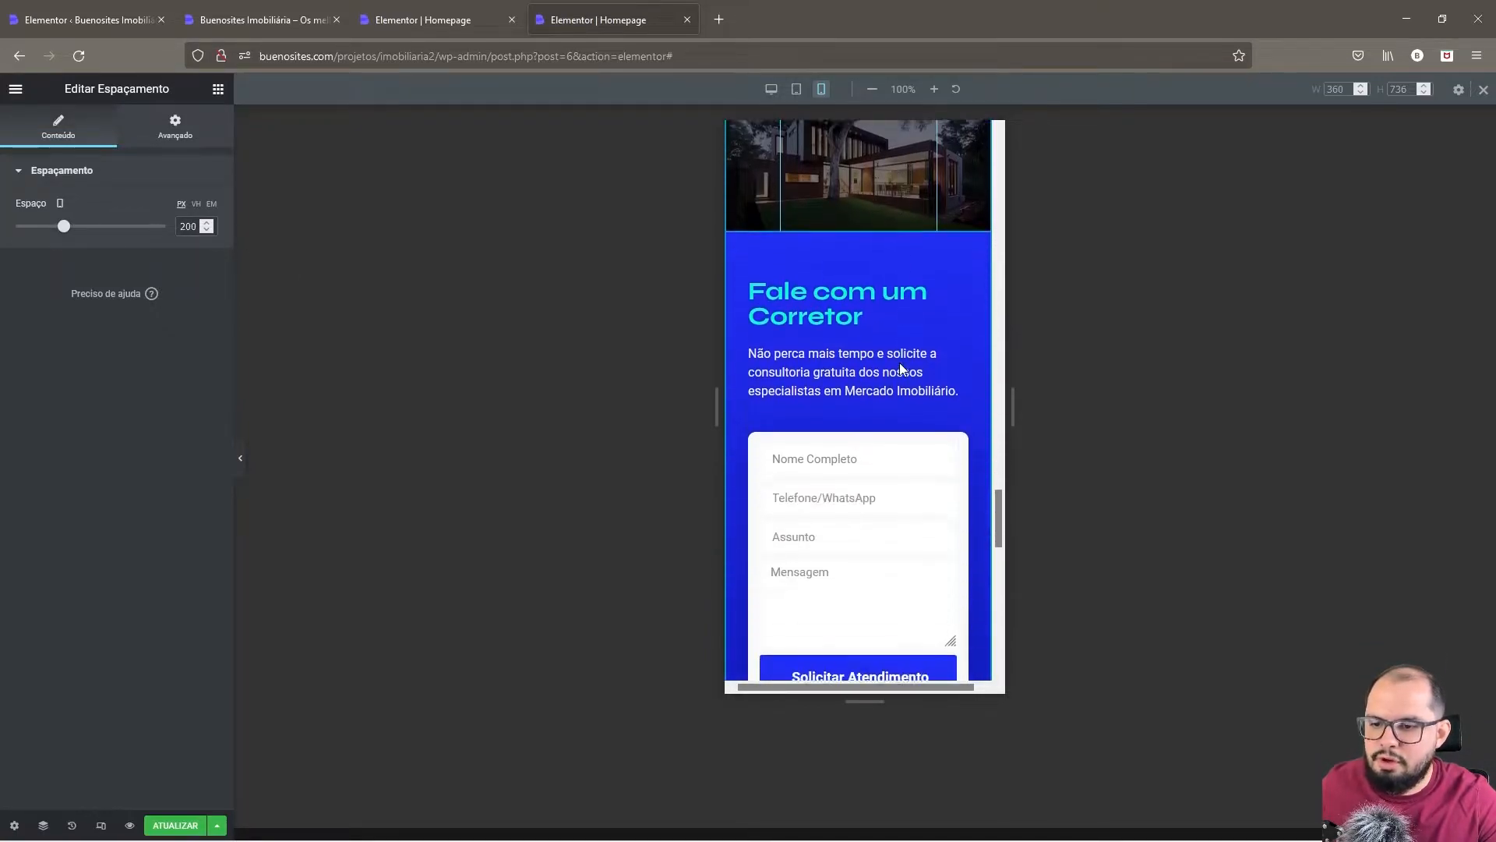
scroll(902, 368, "down", 1)
left_click(849, 241)
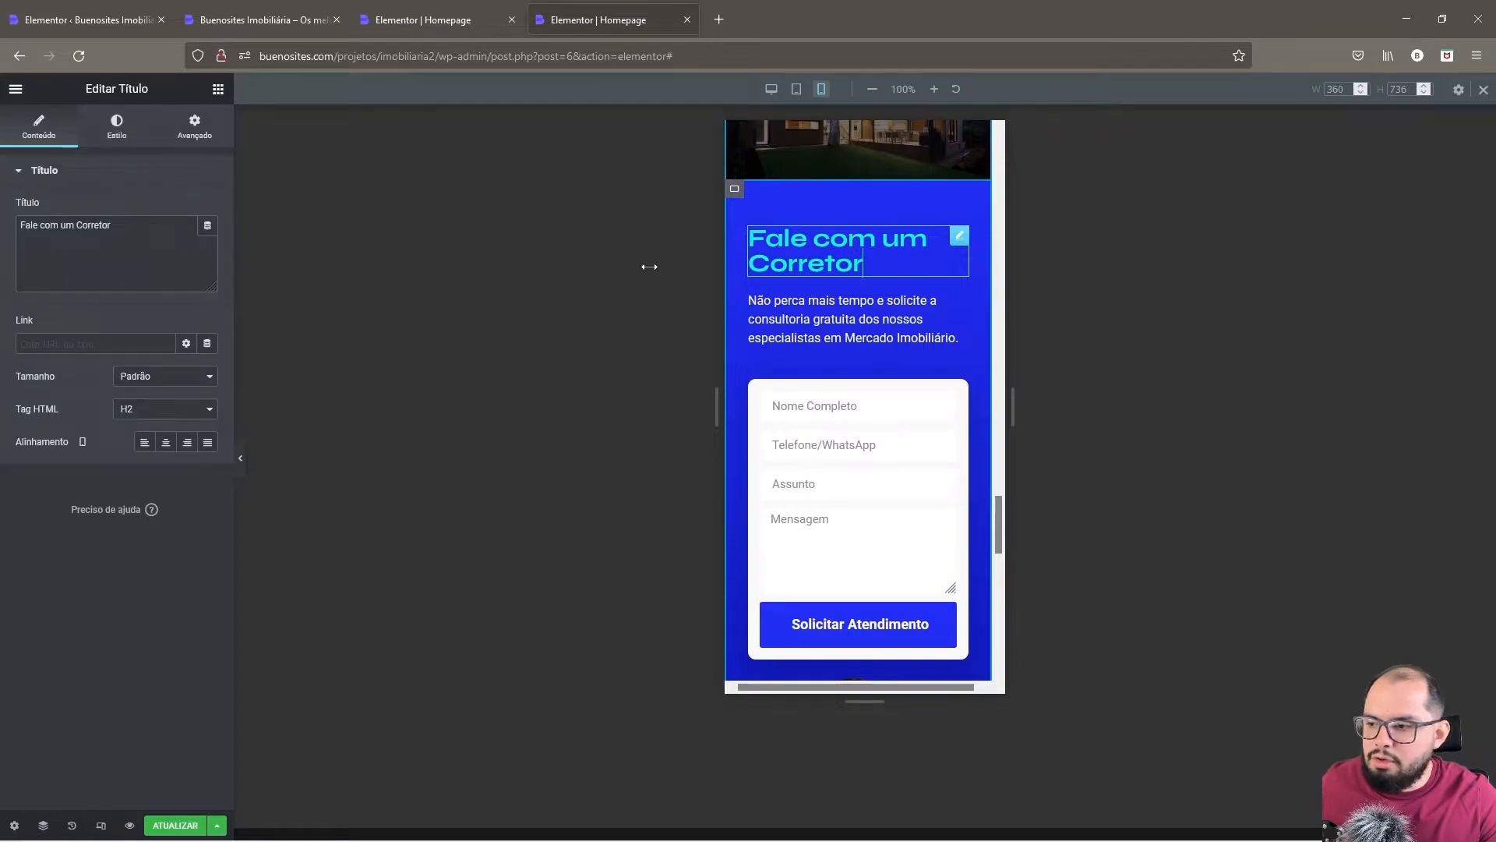
left_click(166, 442)
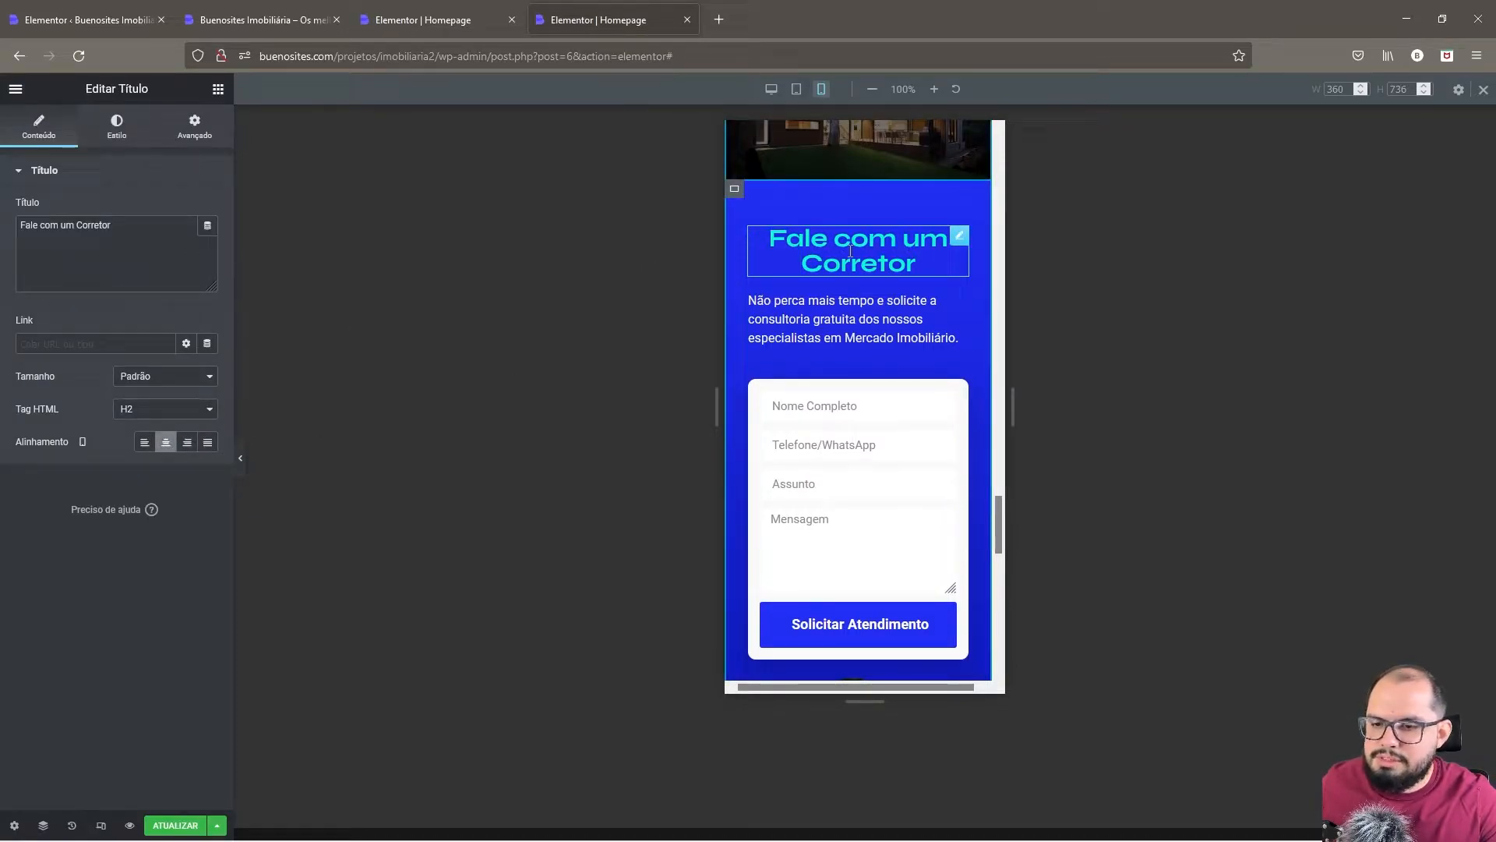
scroll(908, 321, "down", 2)
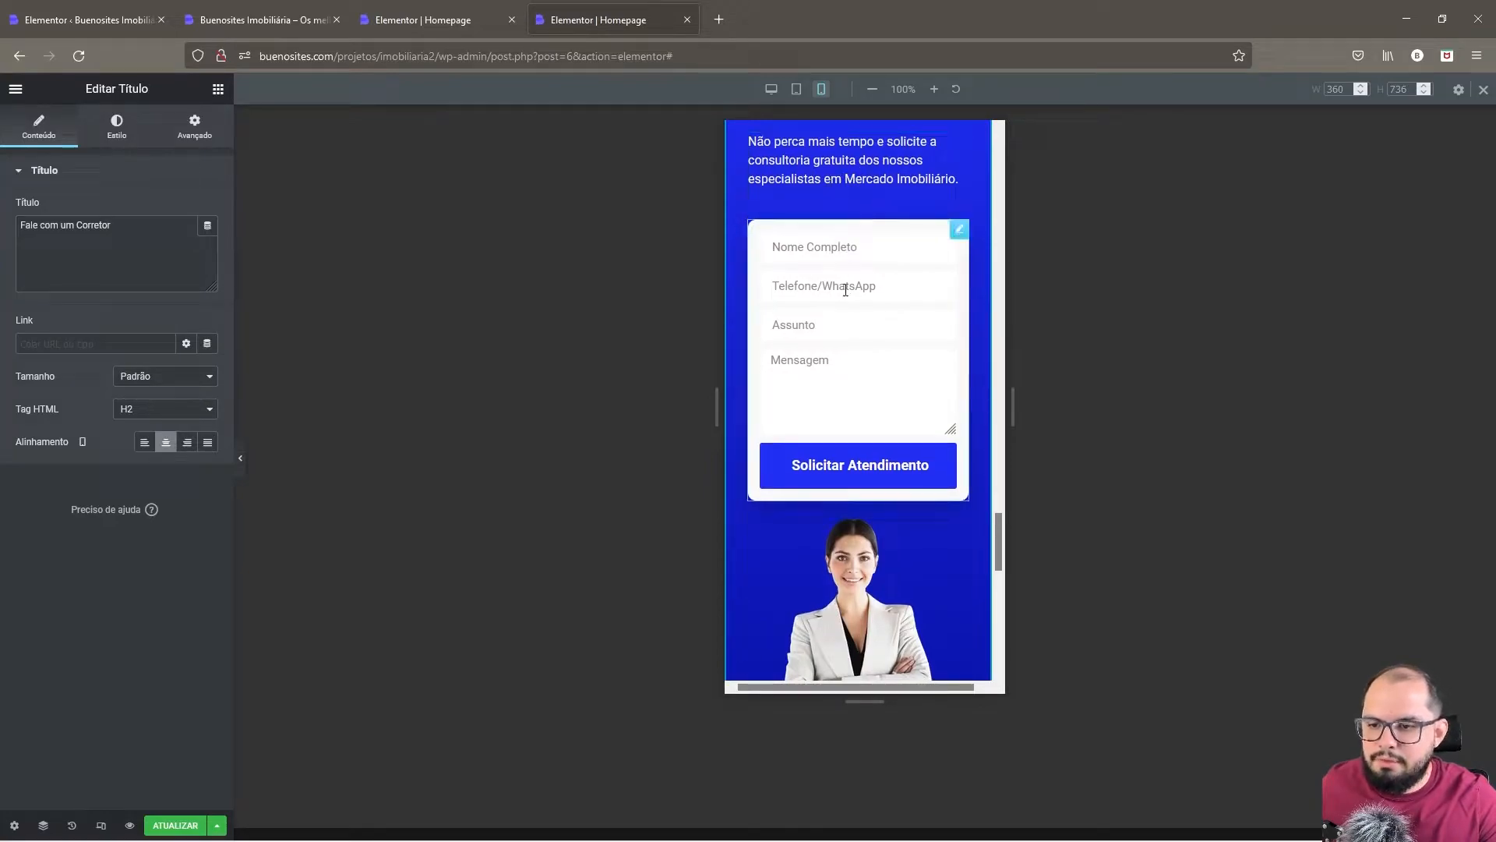
scroll(852, 304, "down", 3)
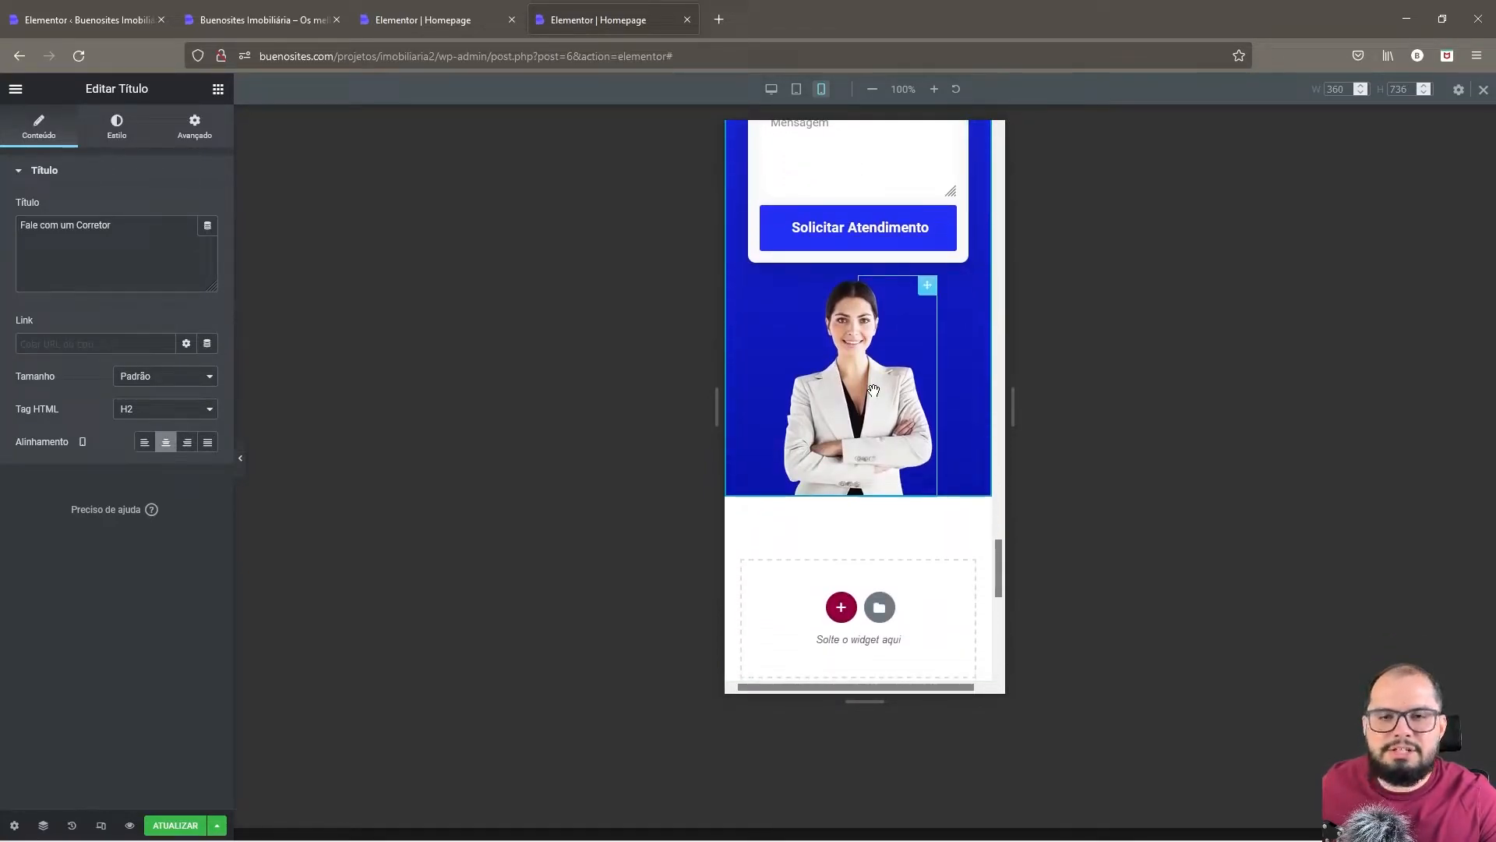
- Set the blue form container's left and right padding to 40 px in the mobile view
scroll(873, 389, "up", 7)
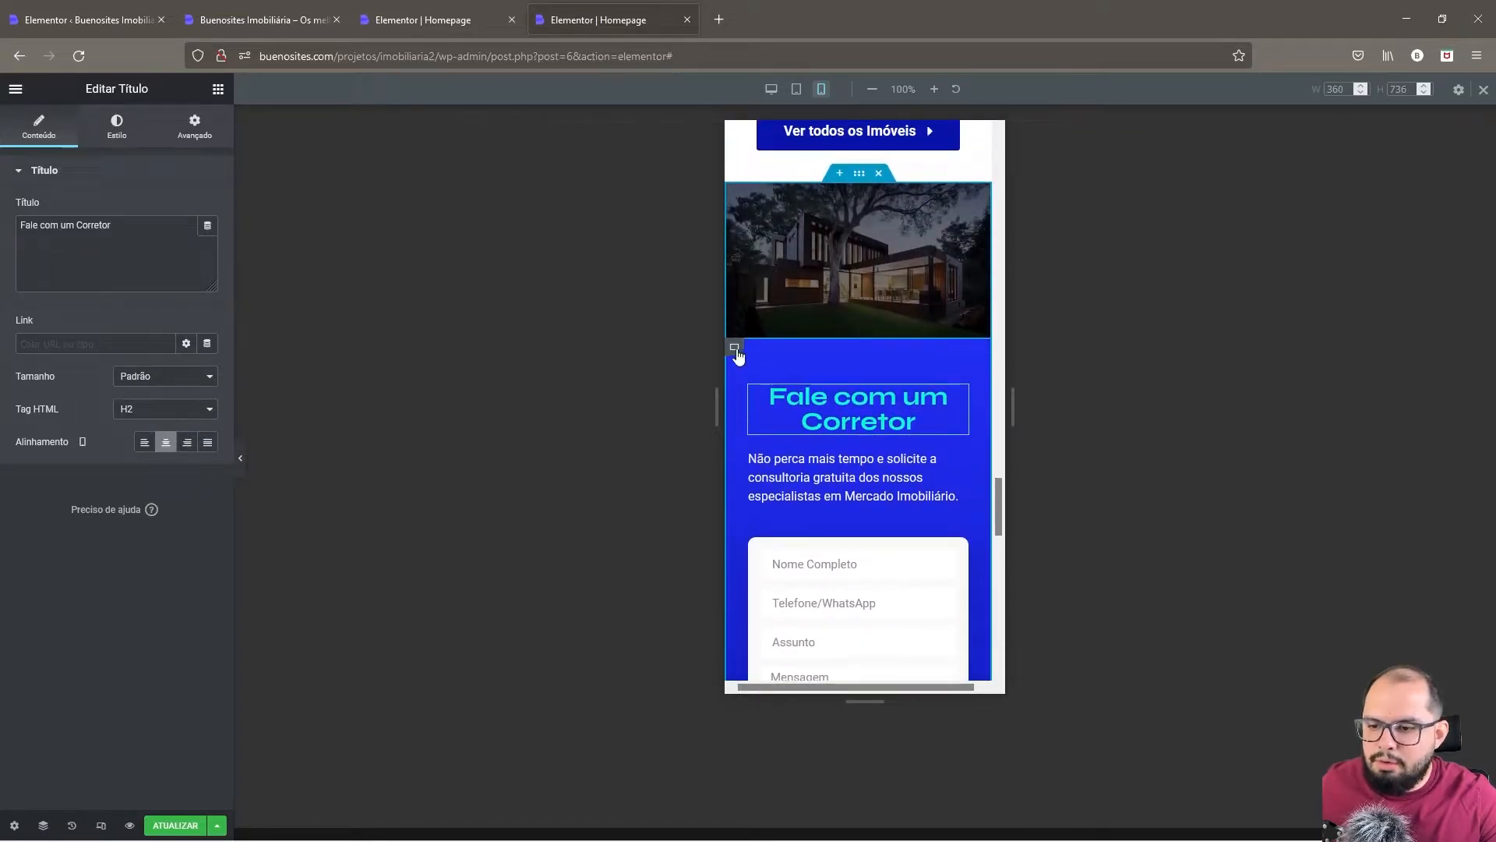
right_click(738, 355)
left_click(777, 361)
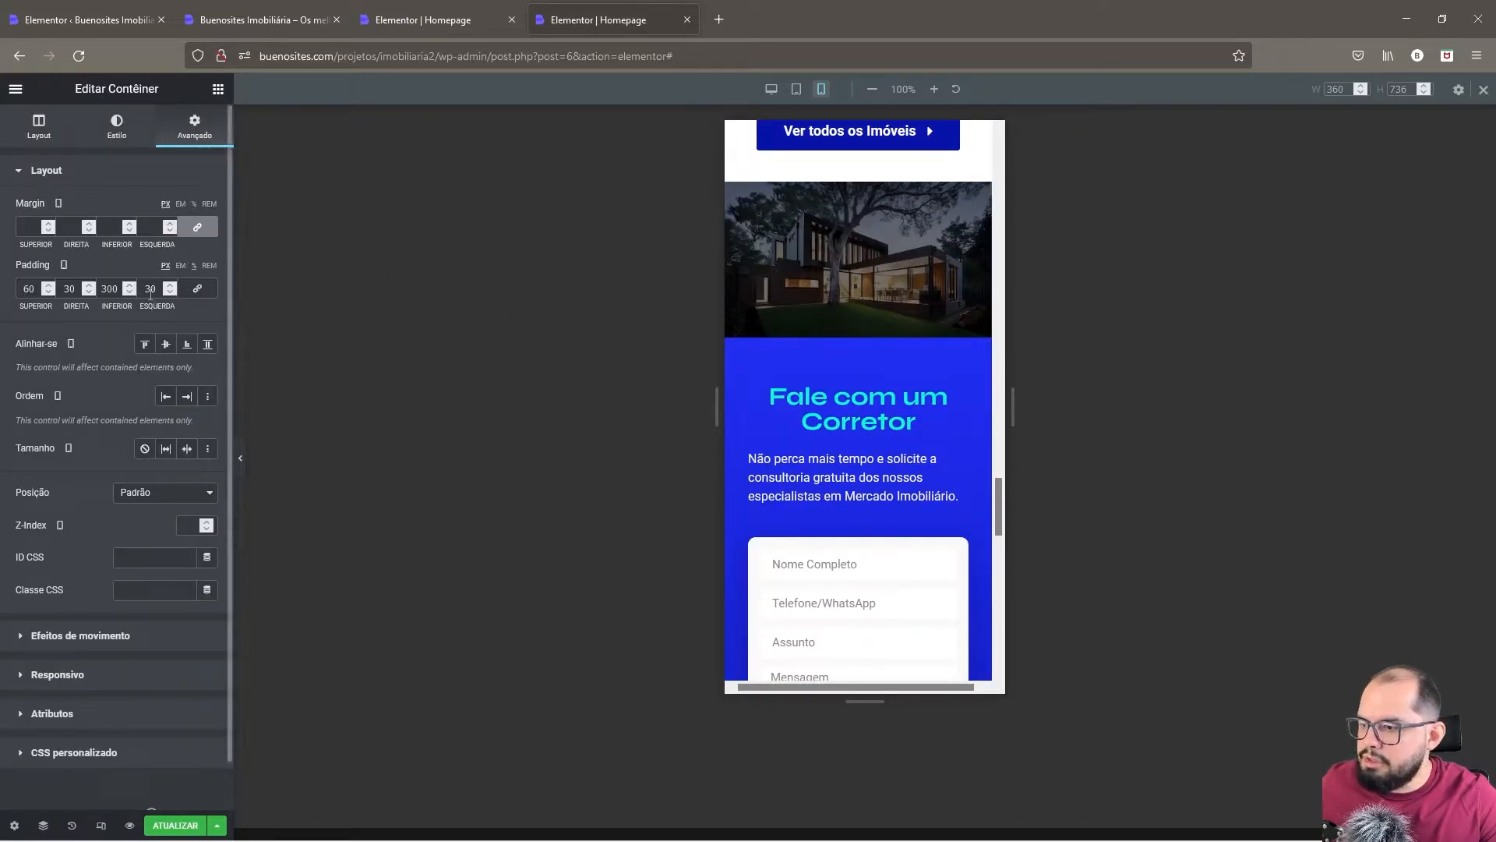
type("4")
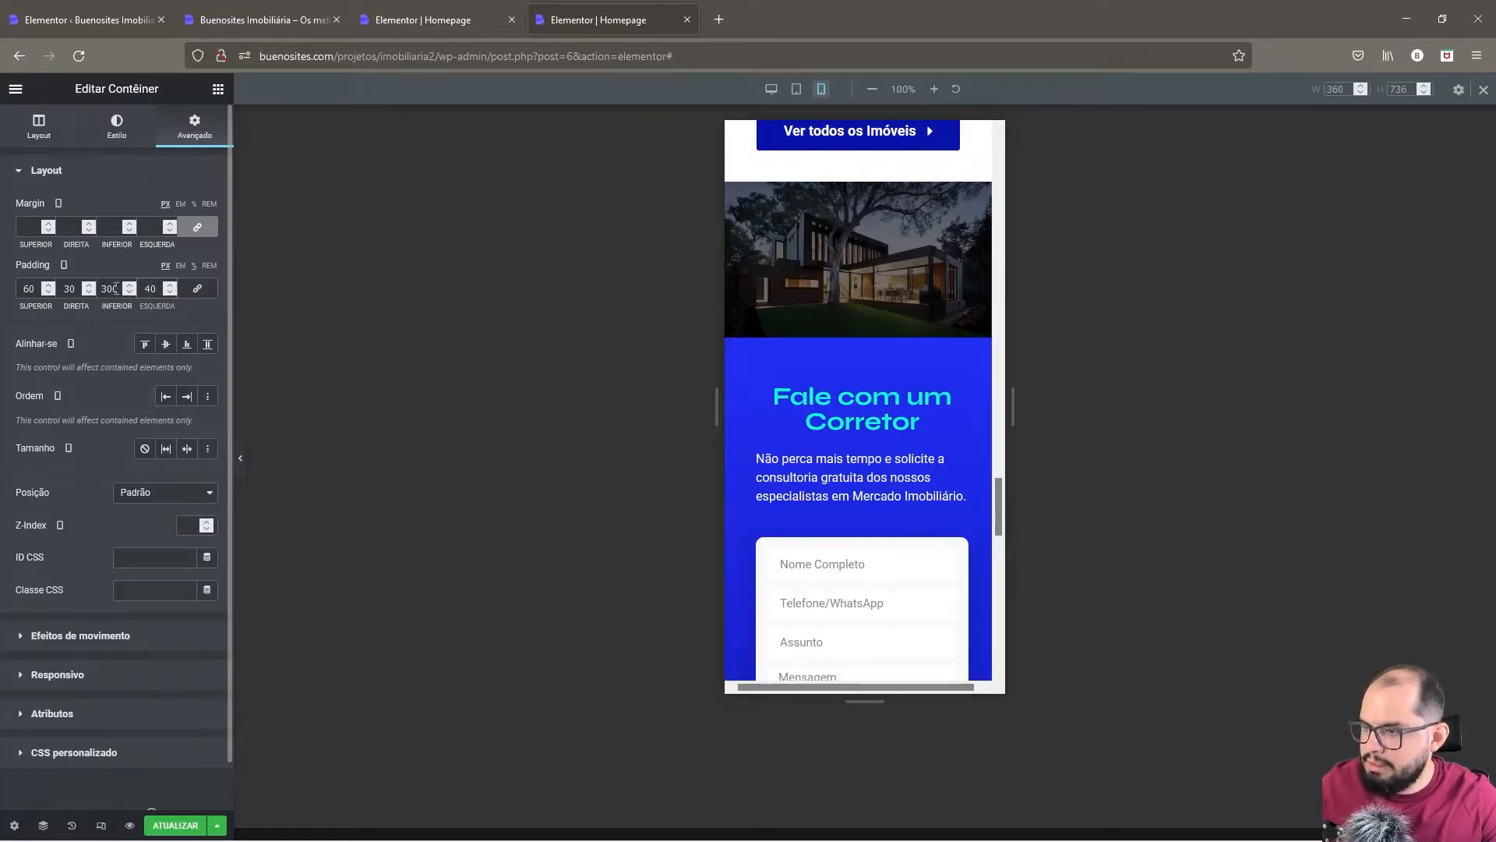
type("4")
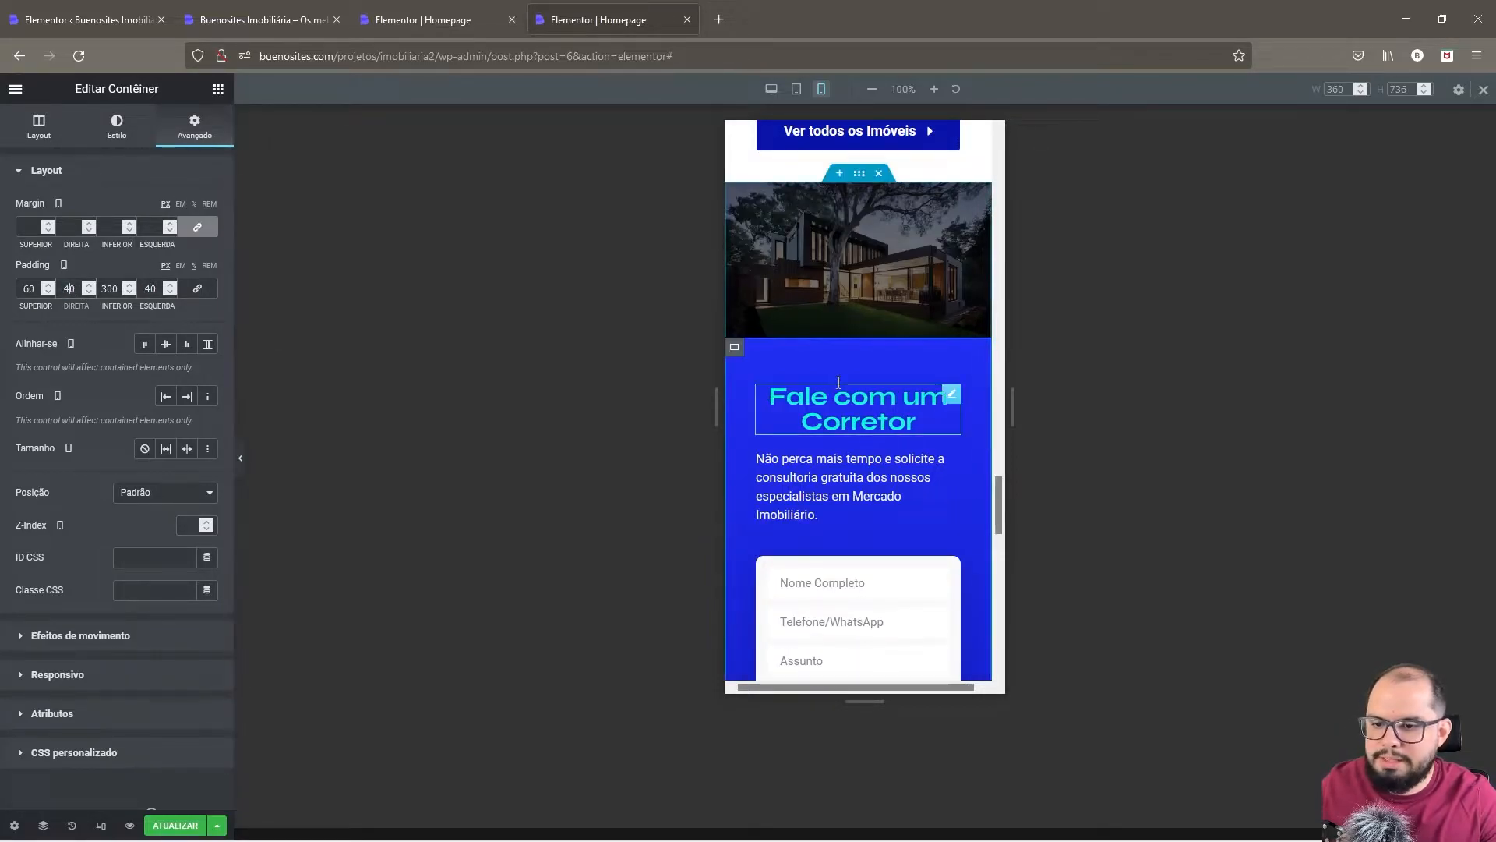
- Set the blue form container's top padding to 40 px on mobile and check the section down to the woman's image
scroll(839, 405, "up", 1)
scroll(840, 407, "up", 1)
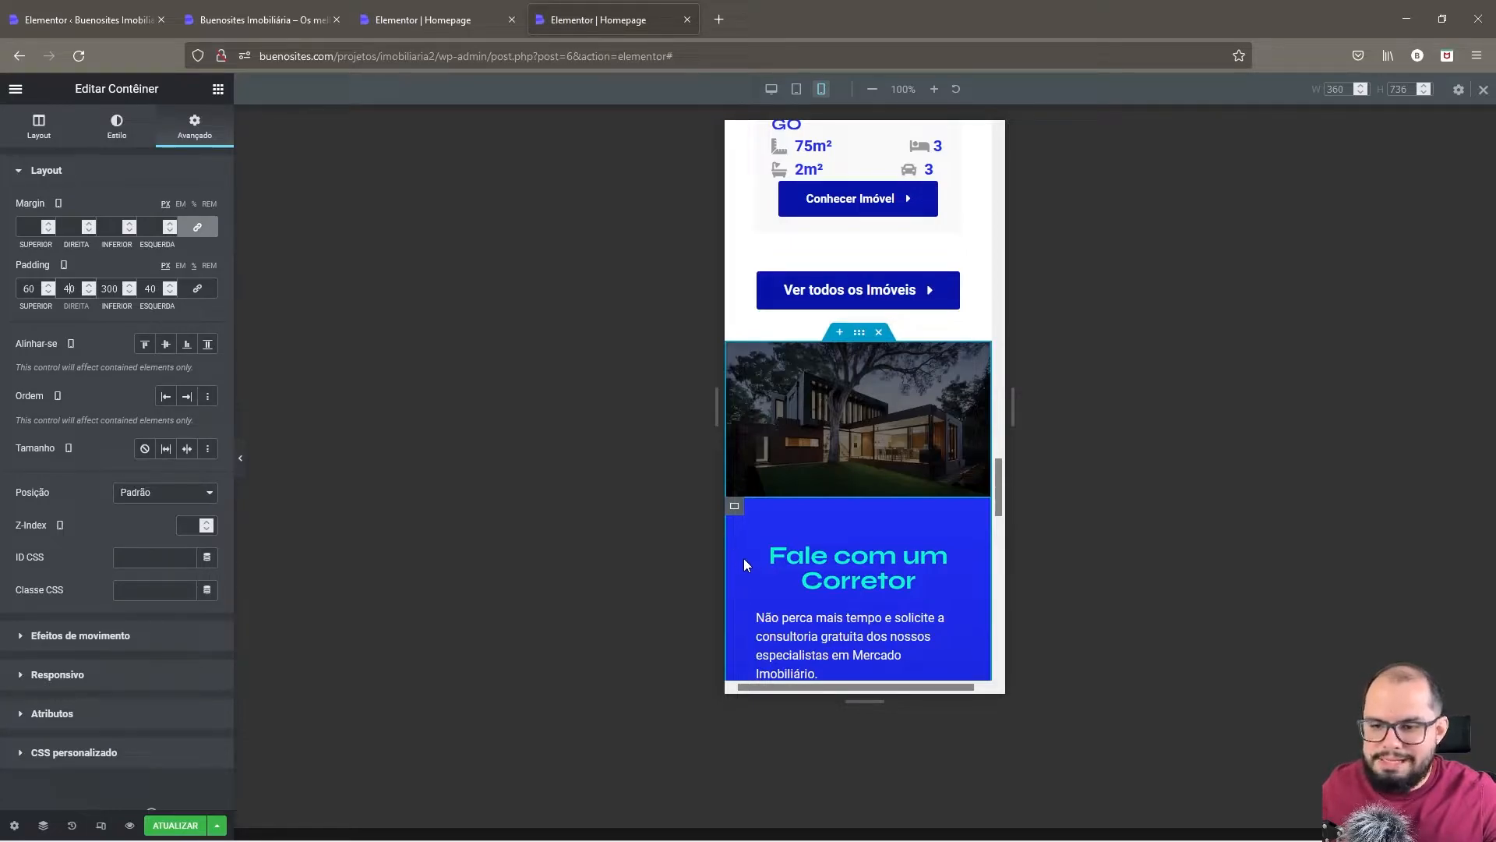
scroll(743, 558, "up", 1)
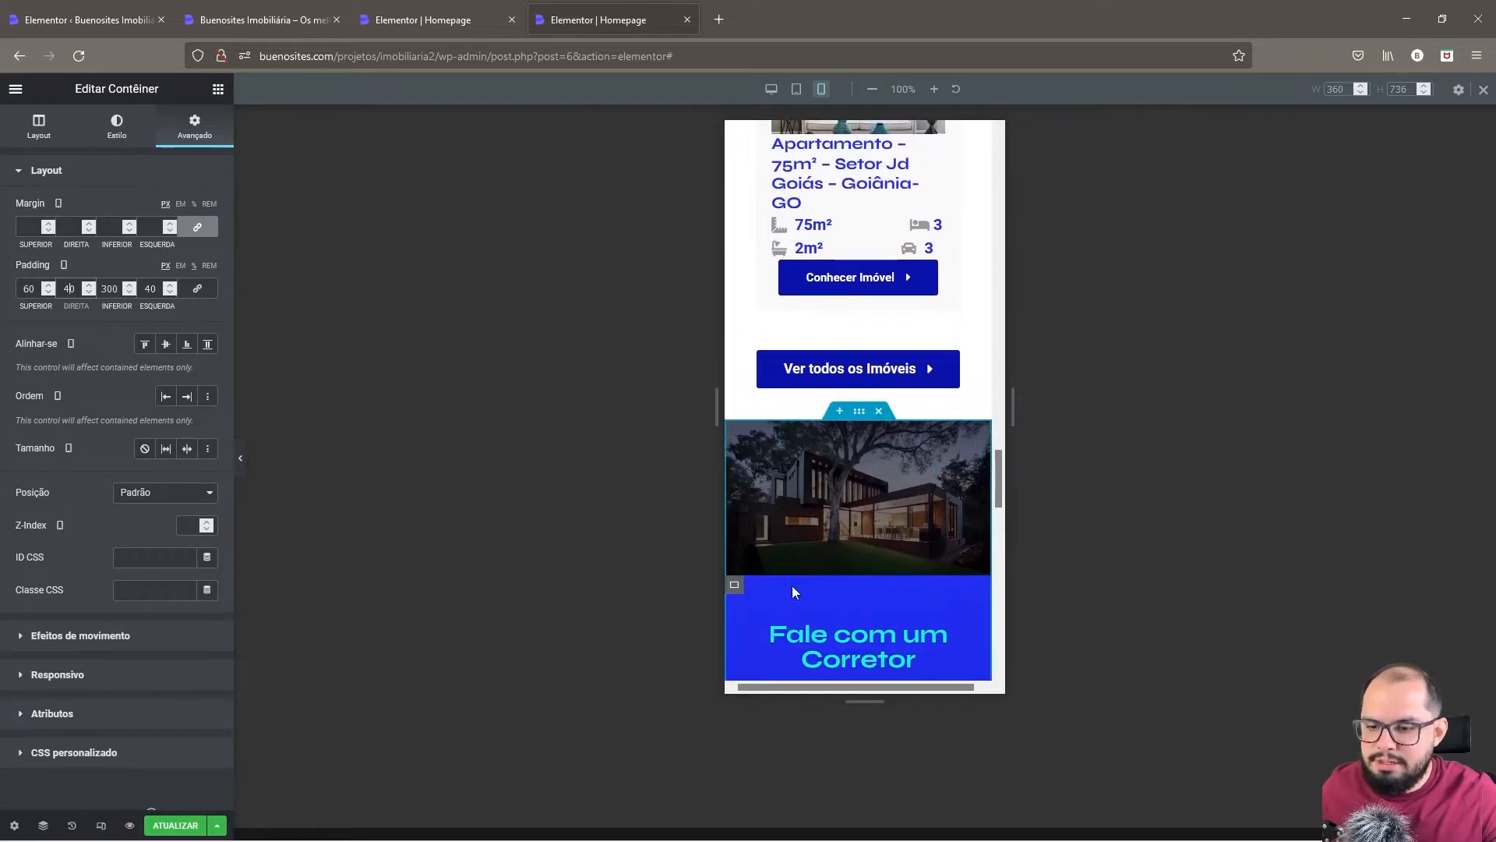
scroll(854, 595, "down", 1)
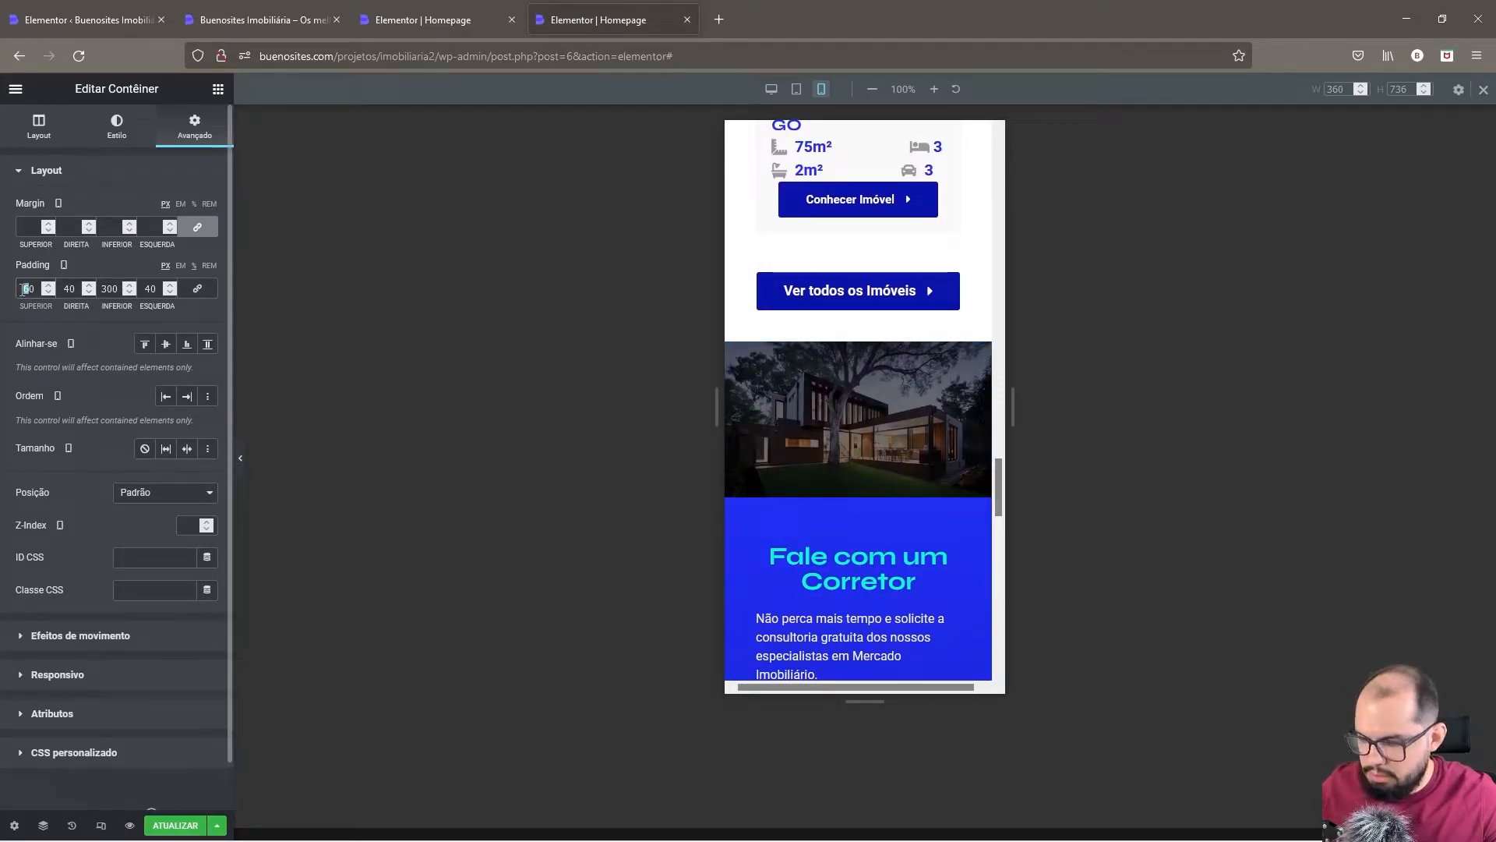
type("4")
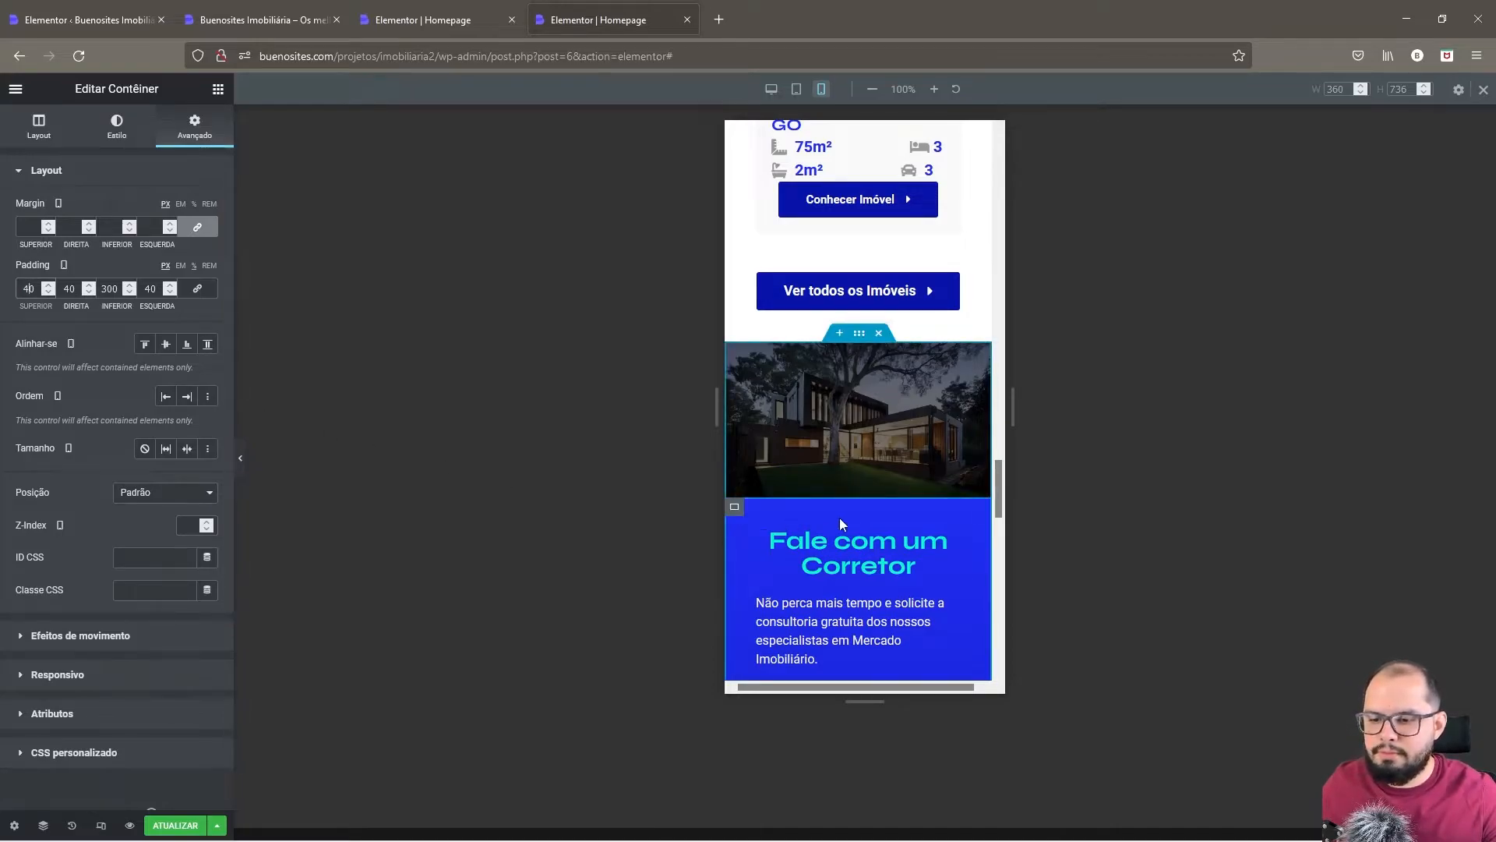
scroll(840, 517, "down", 7)
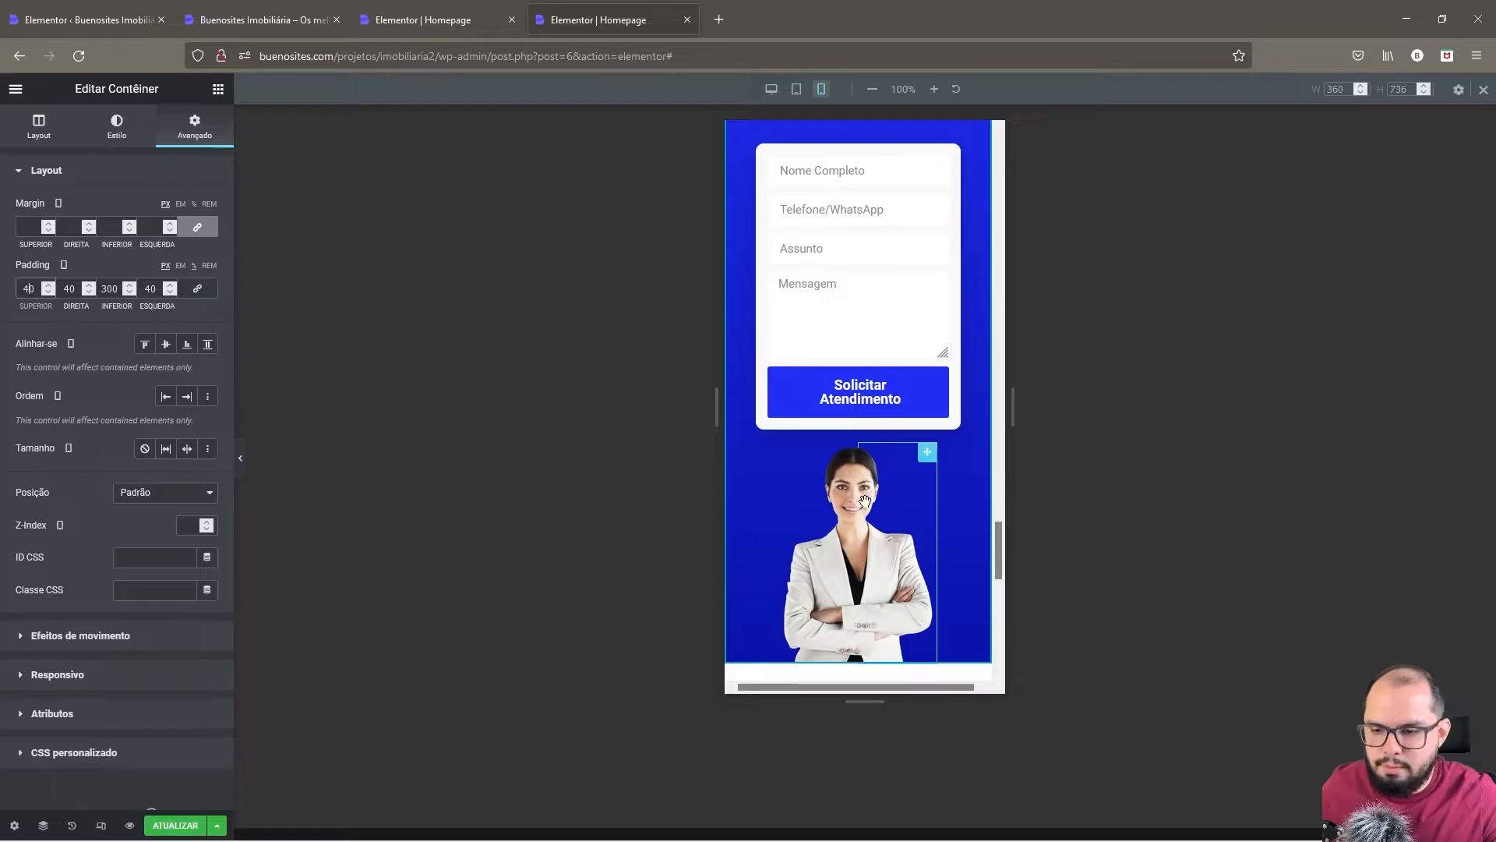
- Inspect the Imóveis container's padding in the mobile view and review the sections above it
scroll(867, 511, "up", 10)
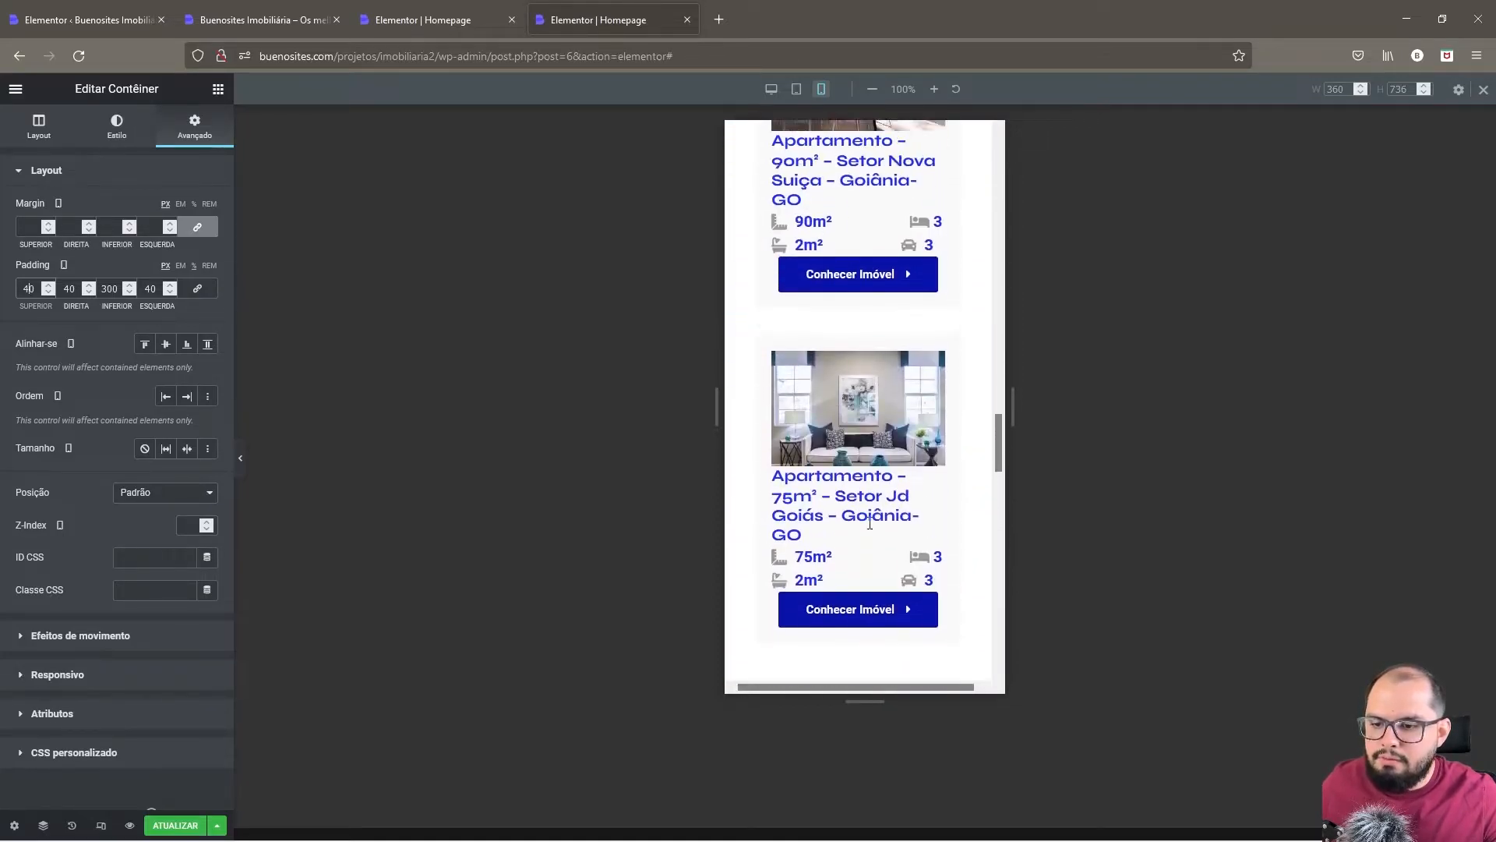
scroll(870, 522, "up", 10)
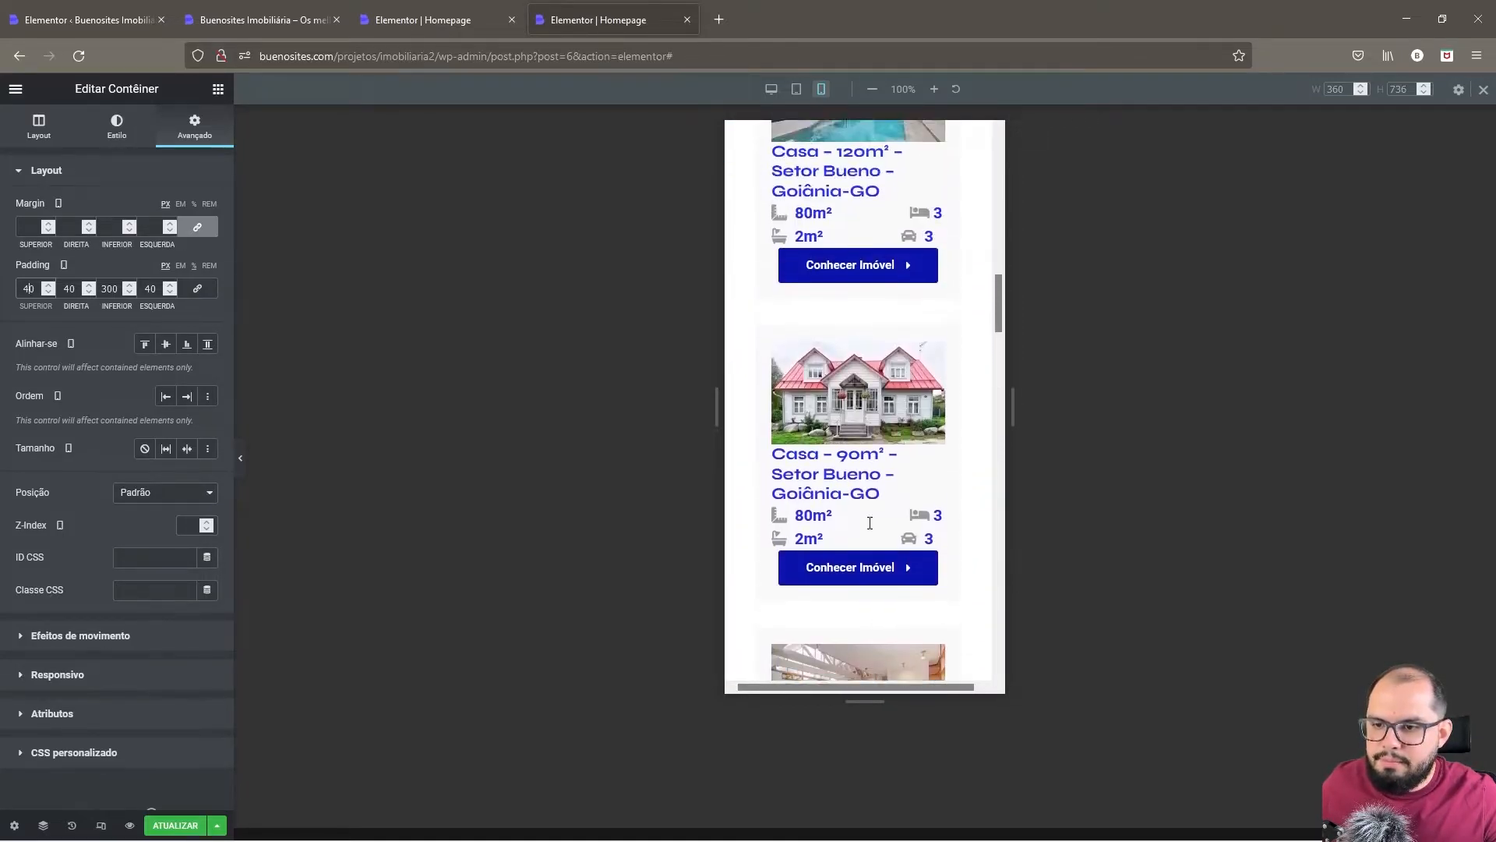
scroll(879, 523, "up", 5)
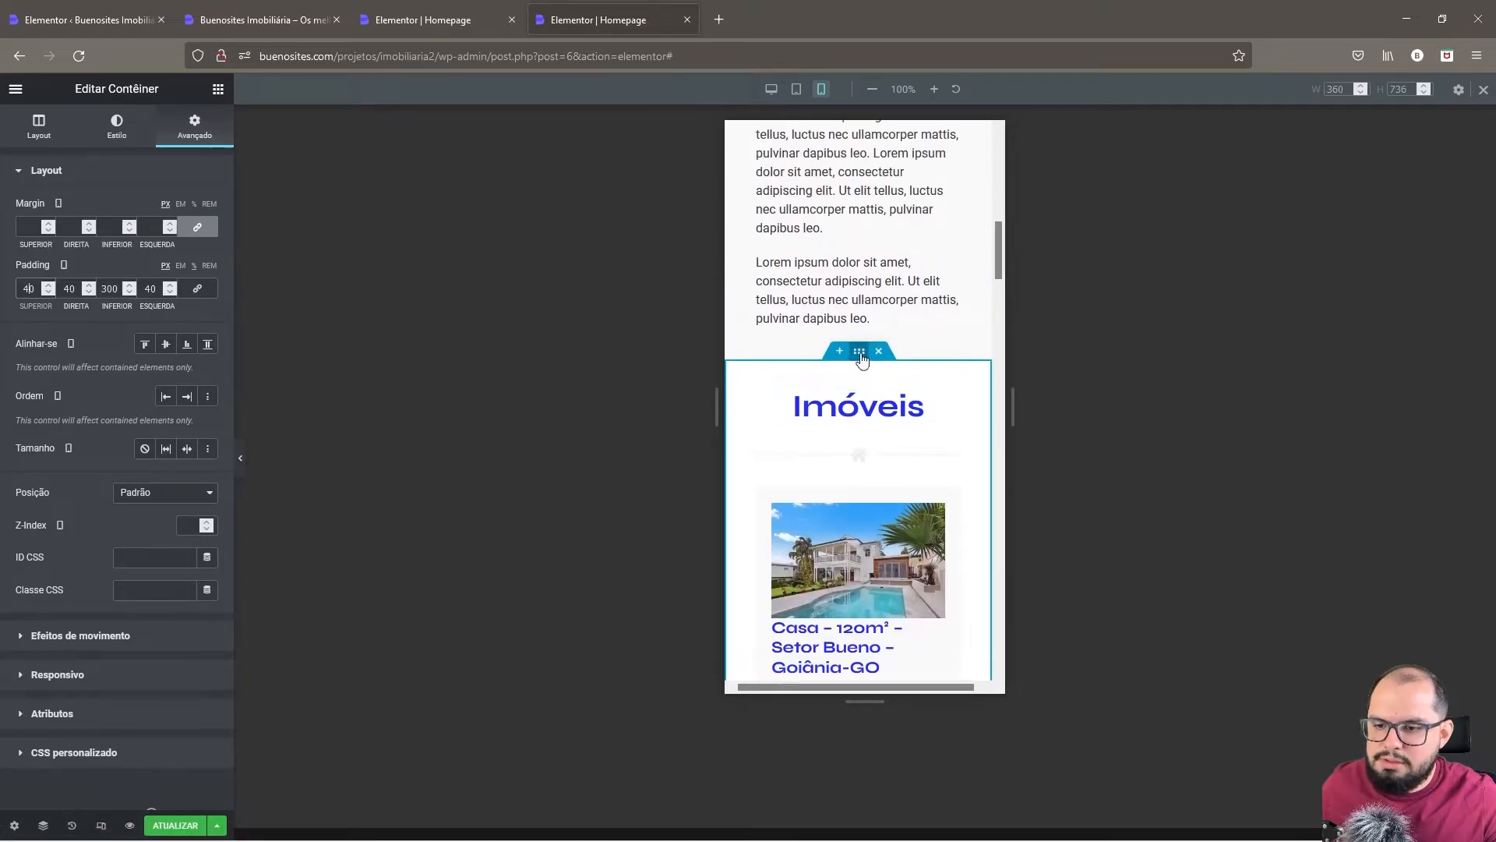
right_click(863, 357)
left_click(879, 365)
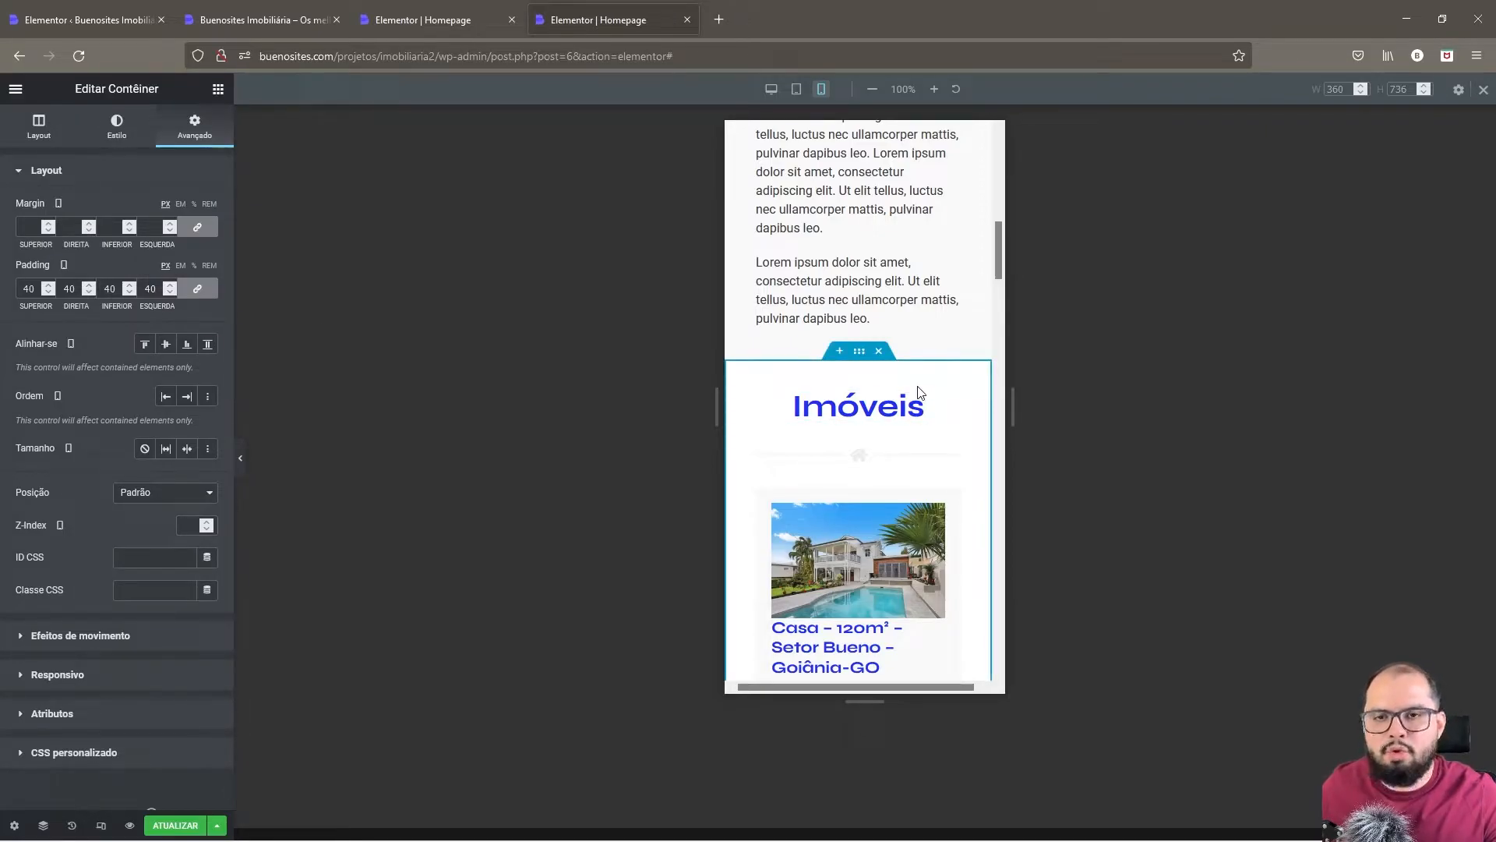
scroll(920, 392, "up", 10)
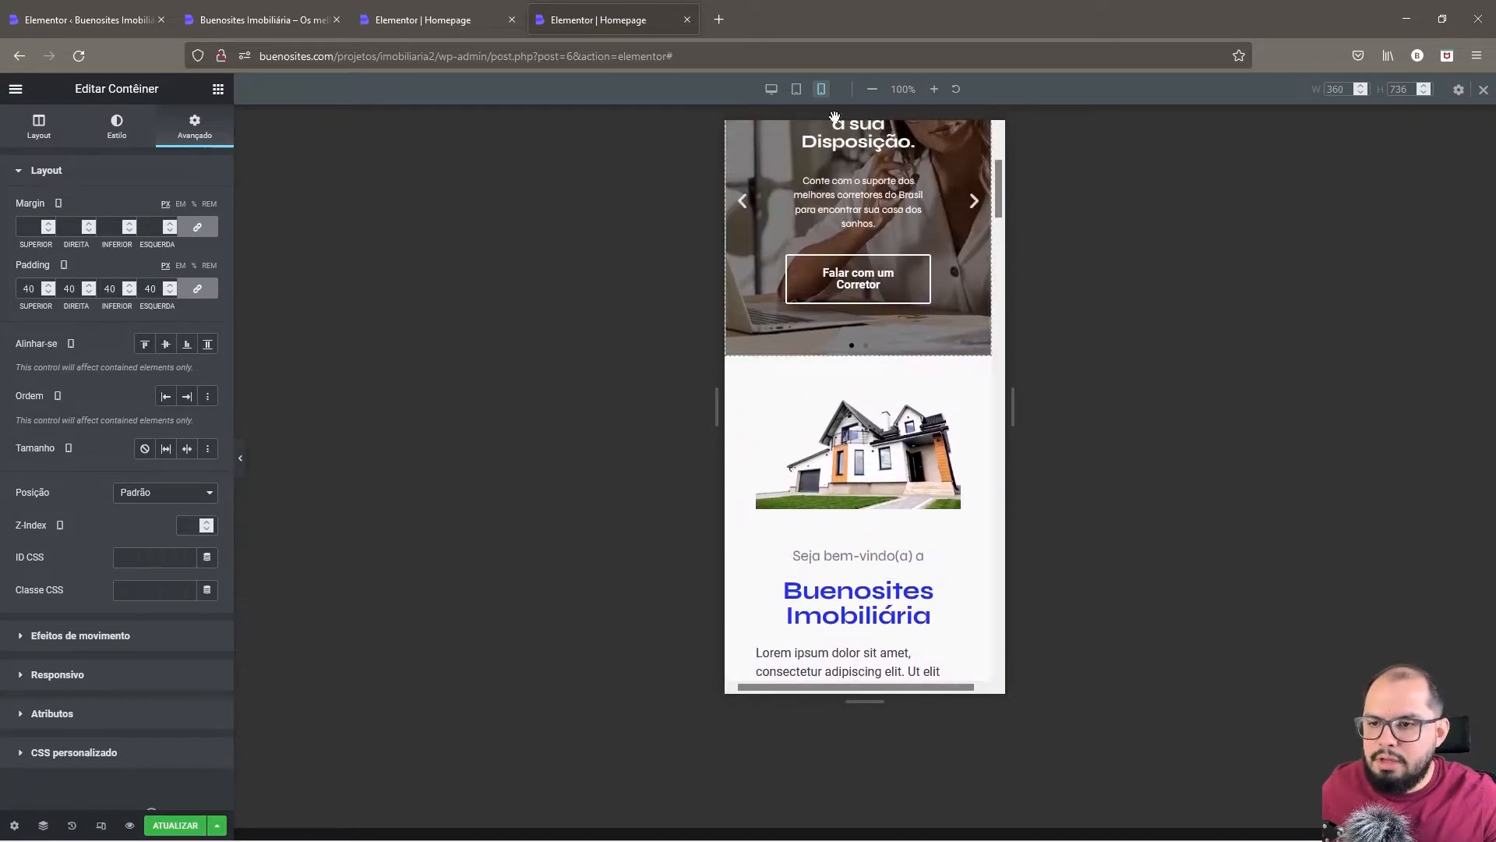
- In the tablet view, set the Imóveis container's right and left padding to 40 px and recheck its settings
left_click(797, 89)
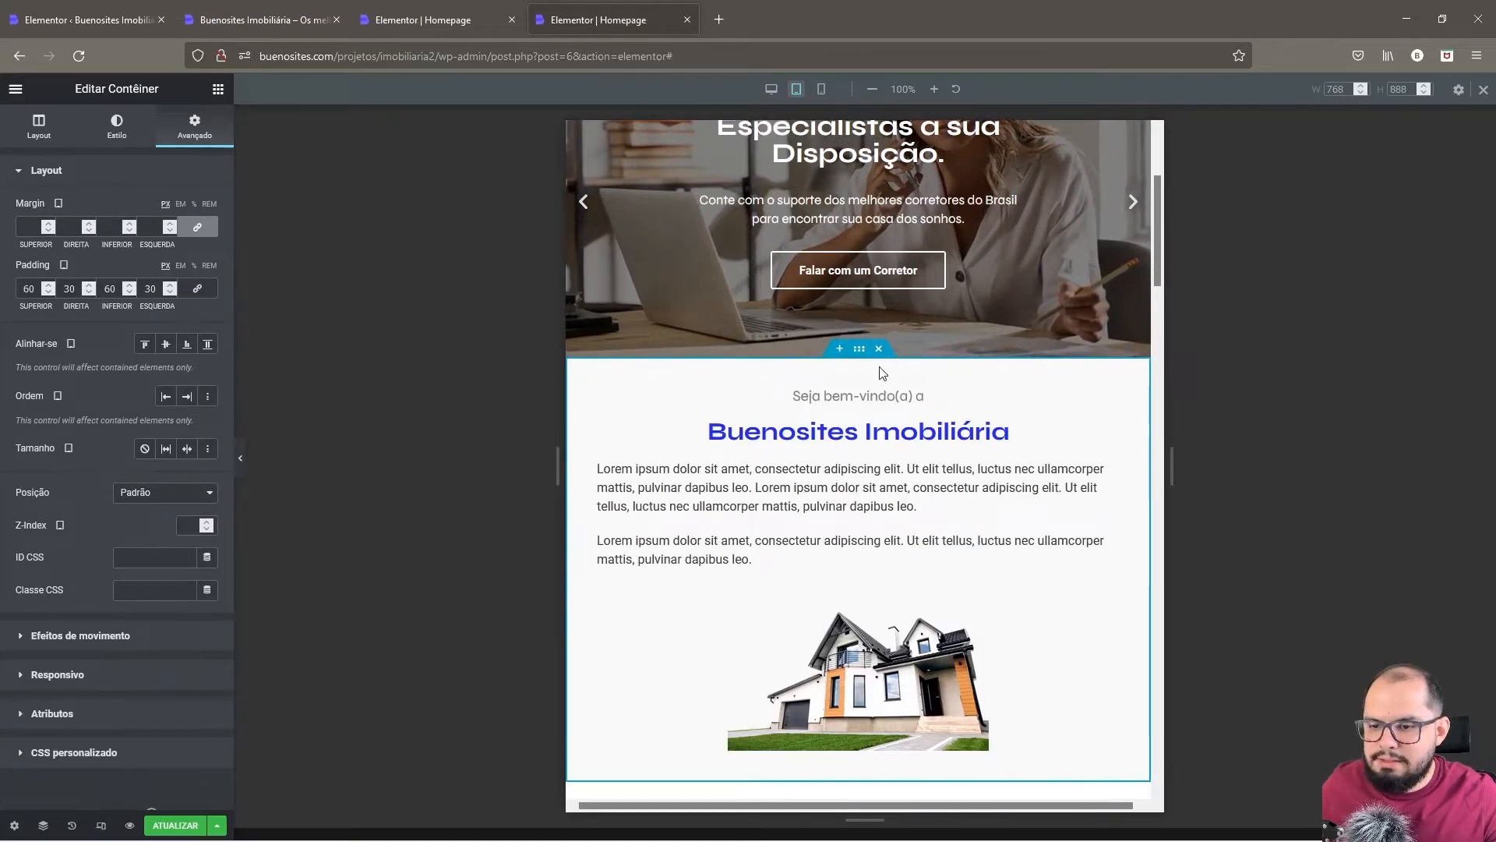
scroll(857, 374, "down", 5)
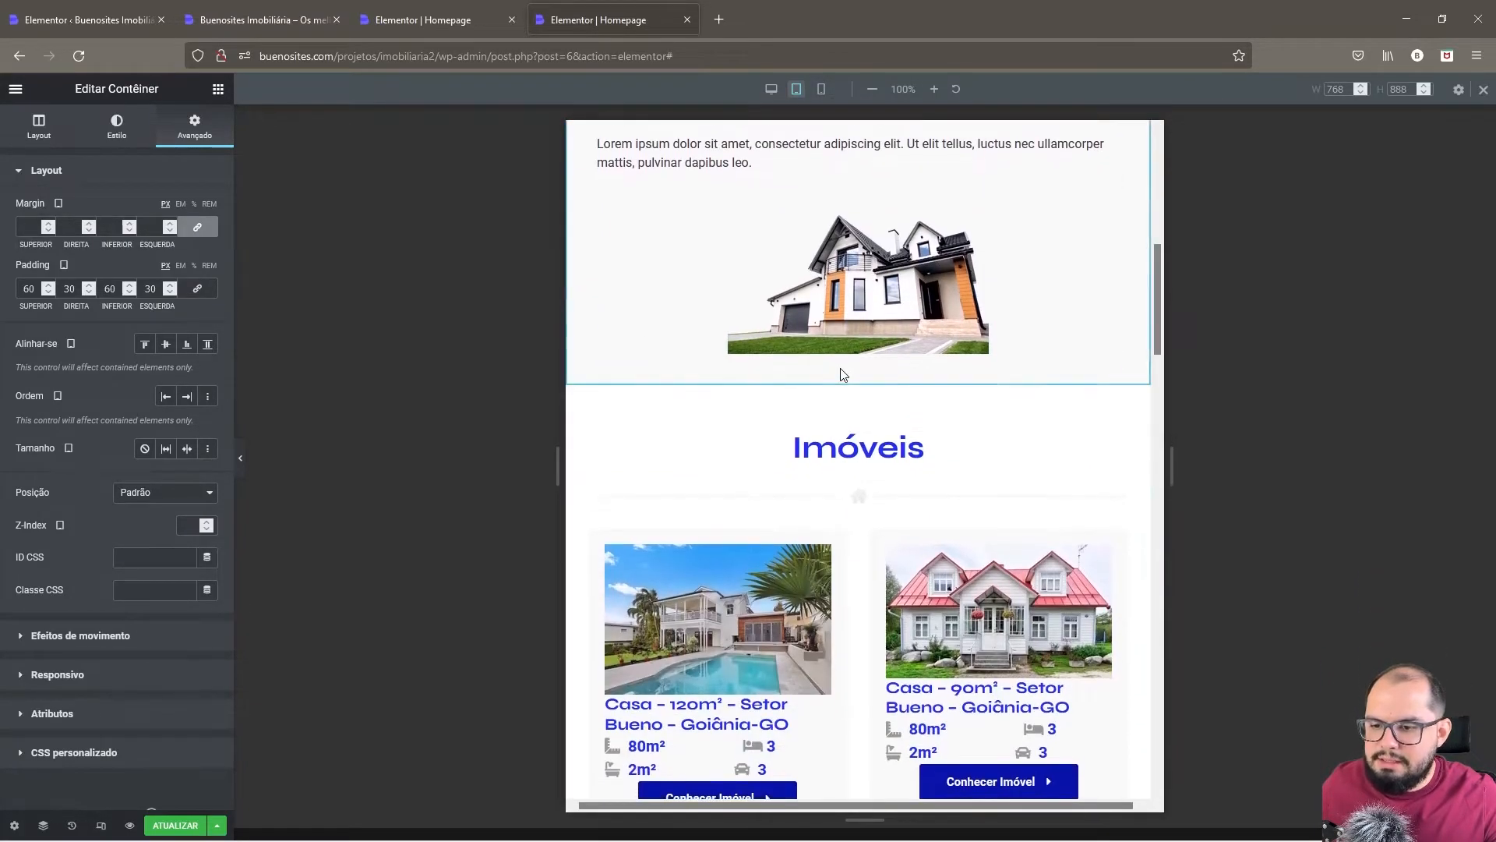
scroll(910, 374, "up", 3)
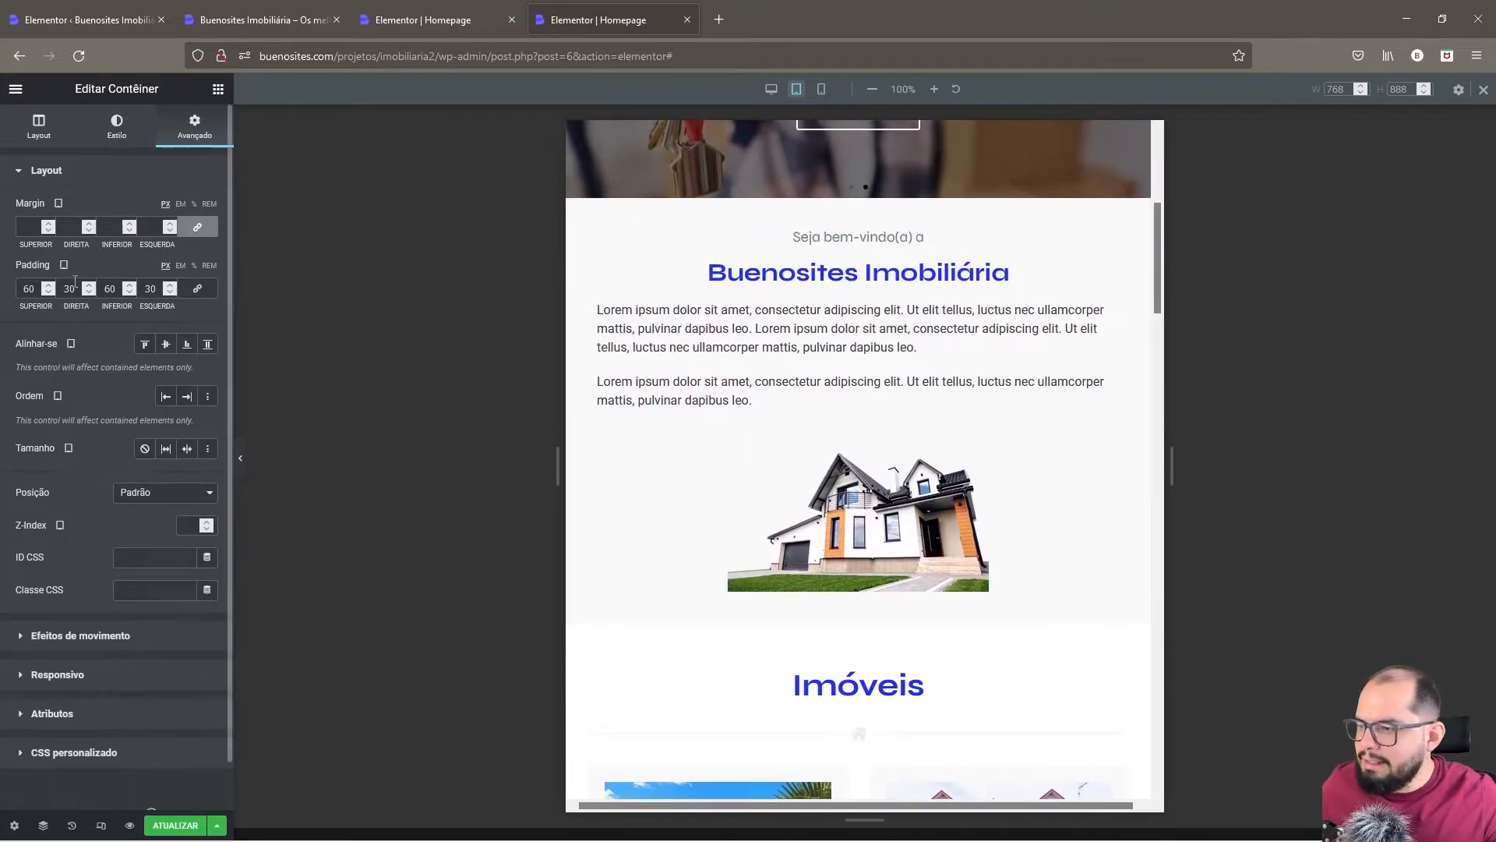
type("4")
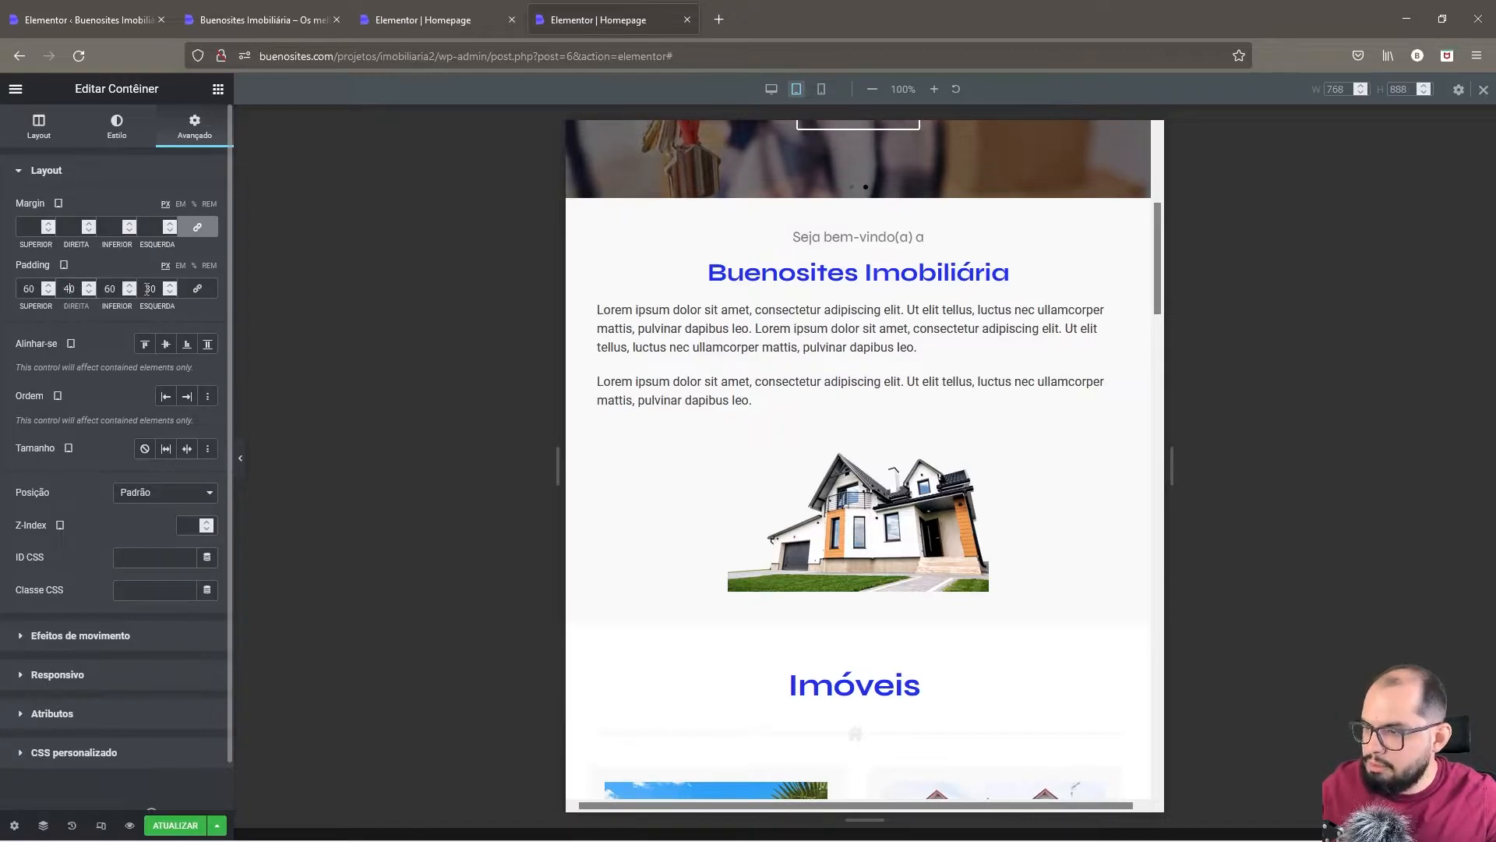
left_click_drag(144, 289, 151, 289)
type("4")
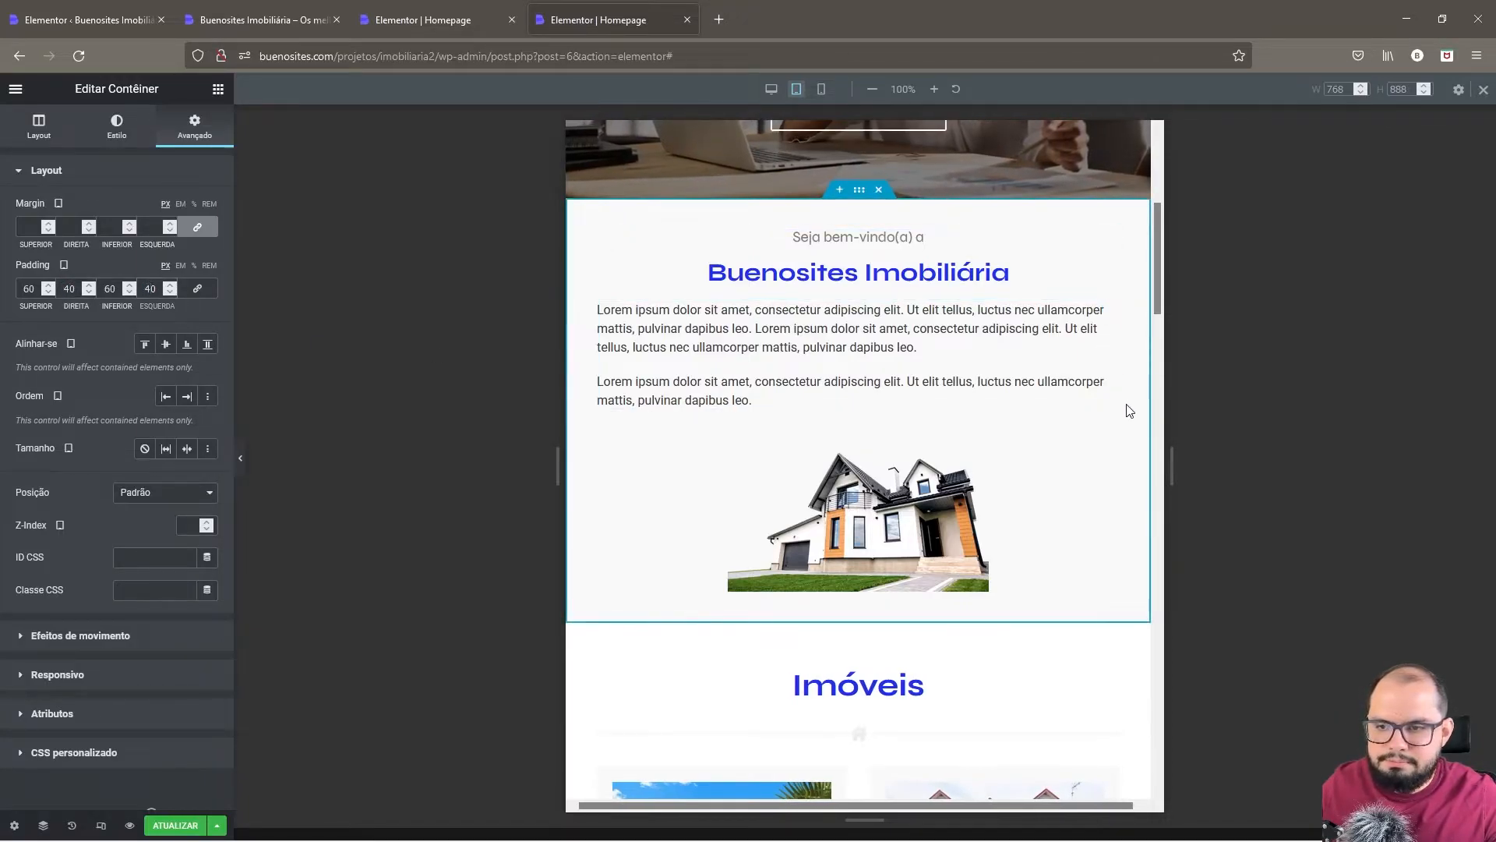
scroll(853, 194, "down", 2)
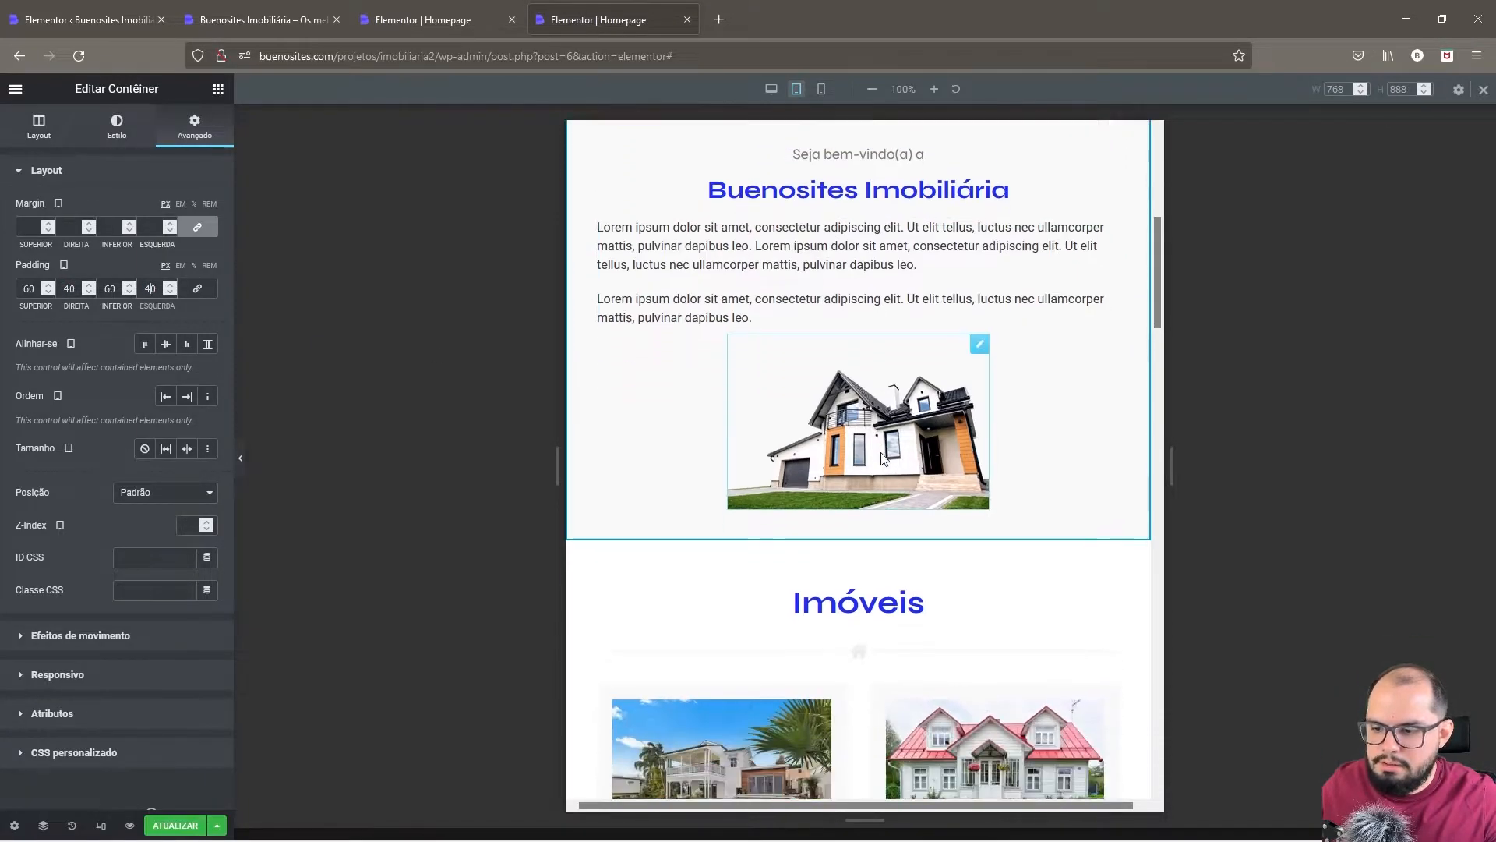
right_click(858, 458)
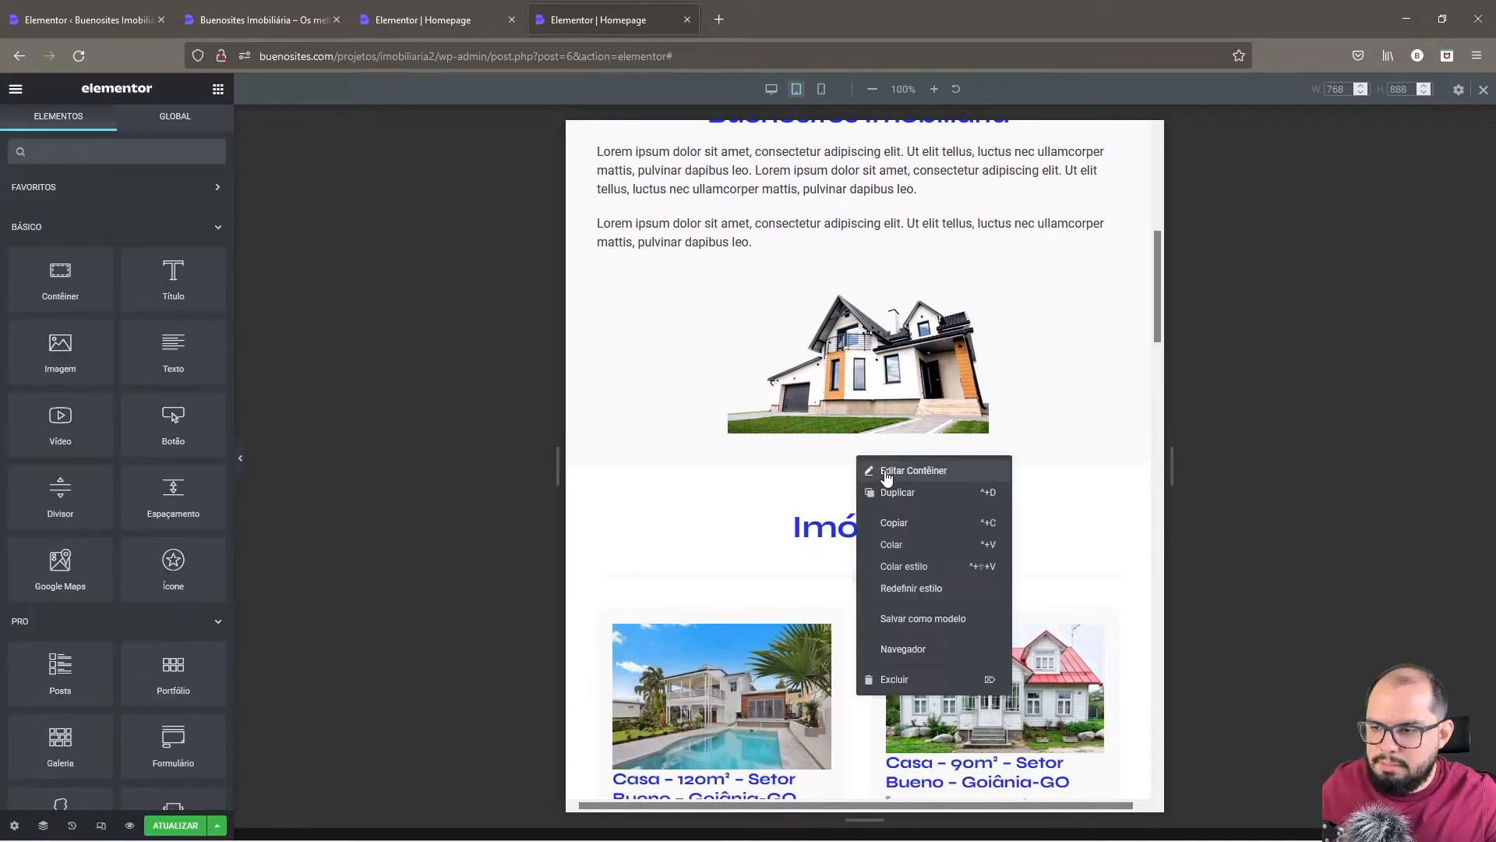
left_click(887, 473)
- Unlink the welcome container's padding values and set its top and bottom padding to 60 px in the tablet view
scroll(861, 351, "up", 5)
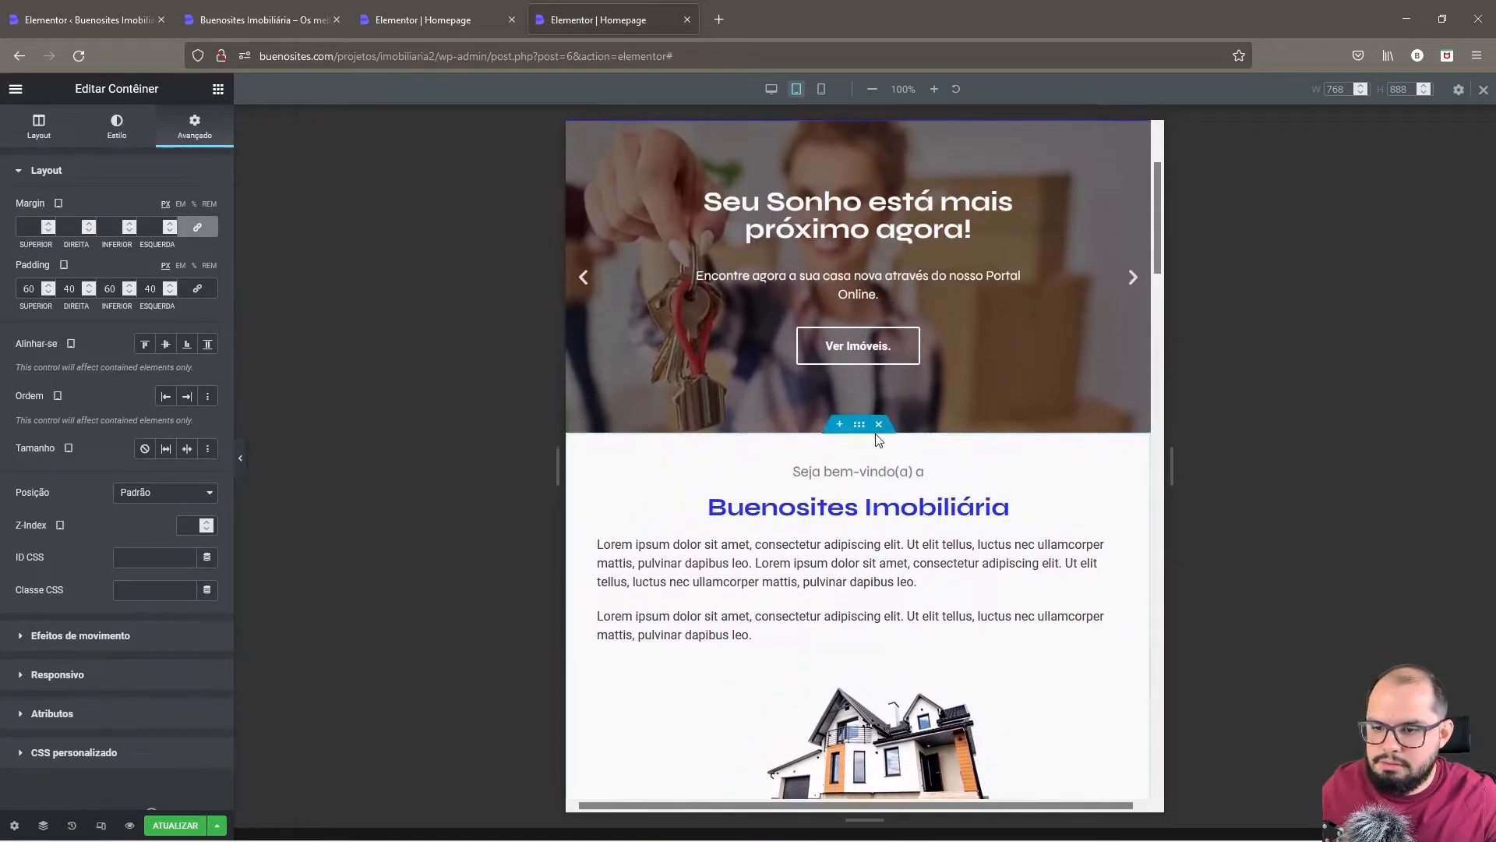
right_click(864, 426)
left_click(877, 443)
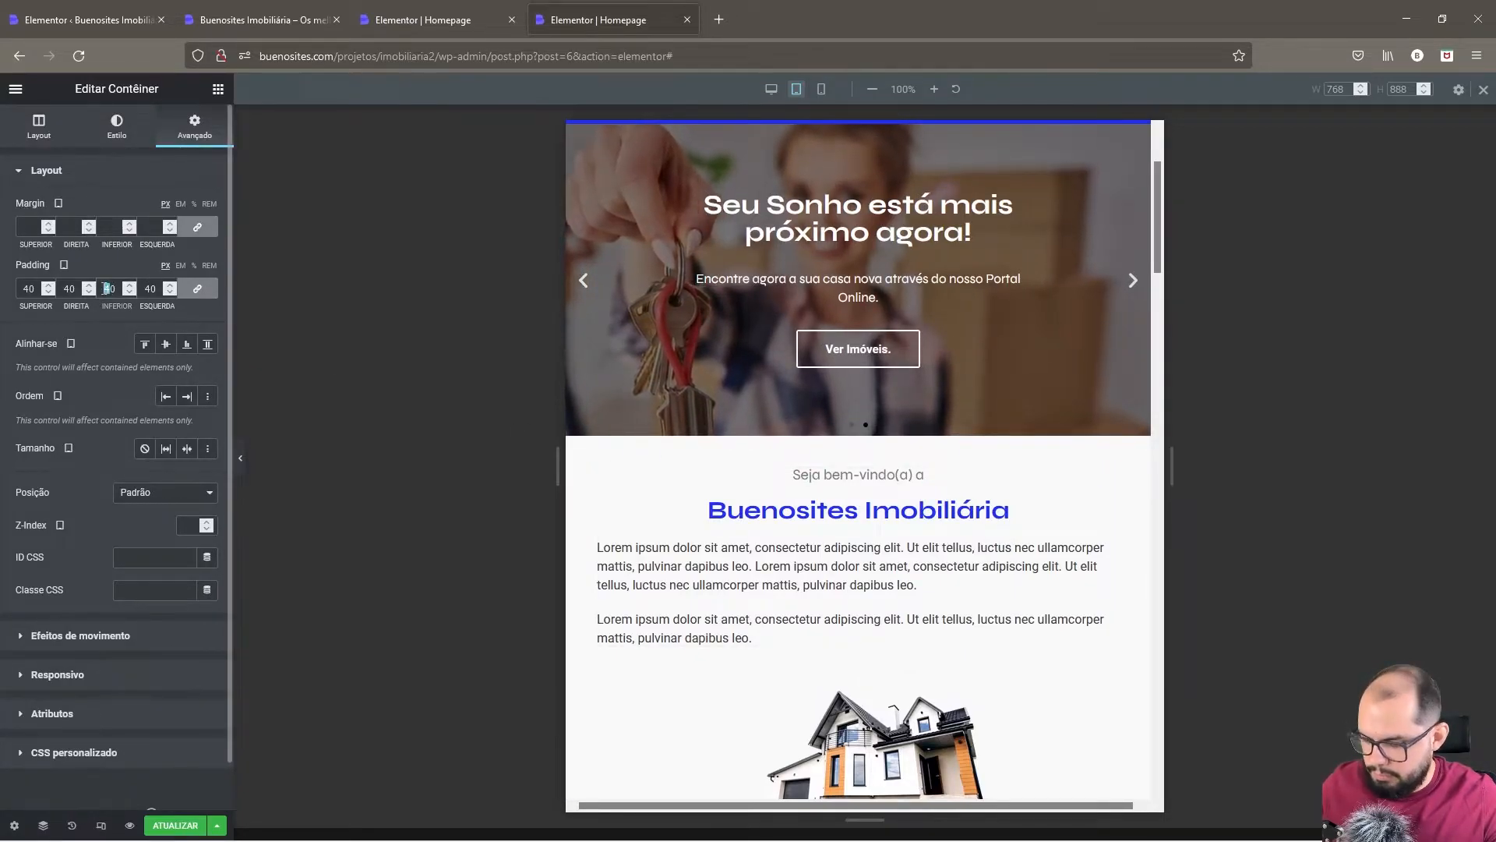
type("6")
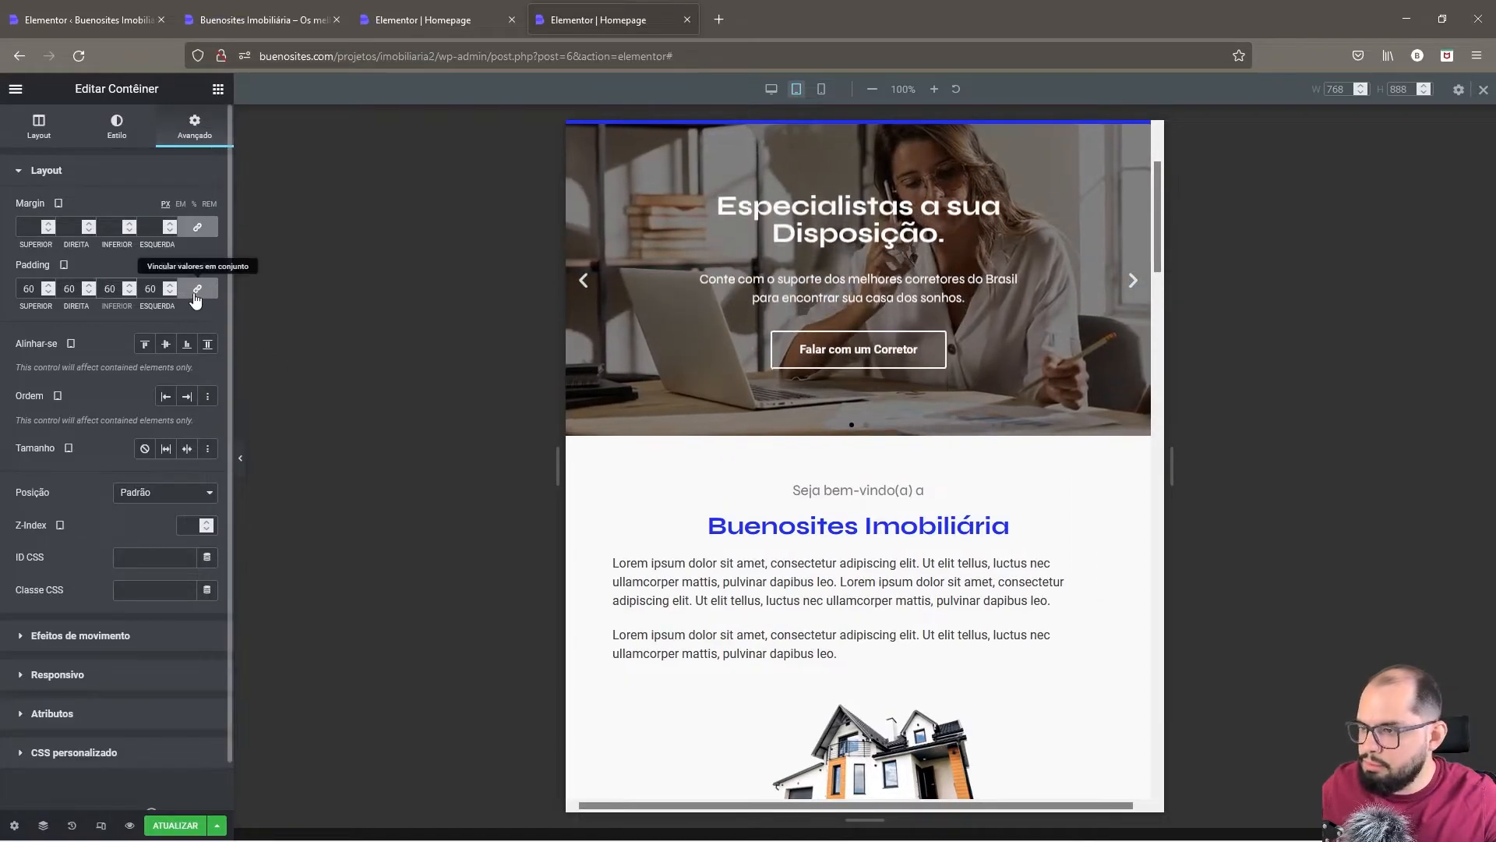
key("ctrl+z")
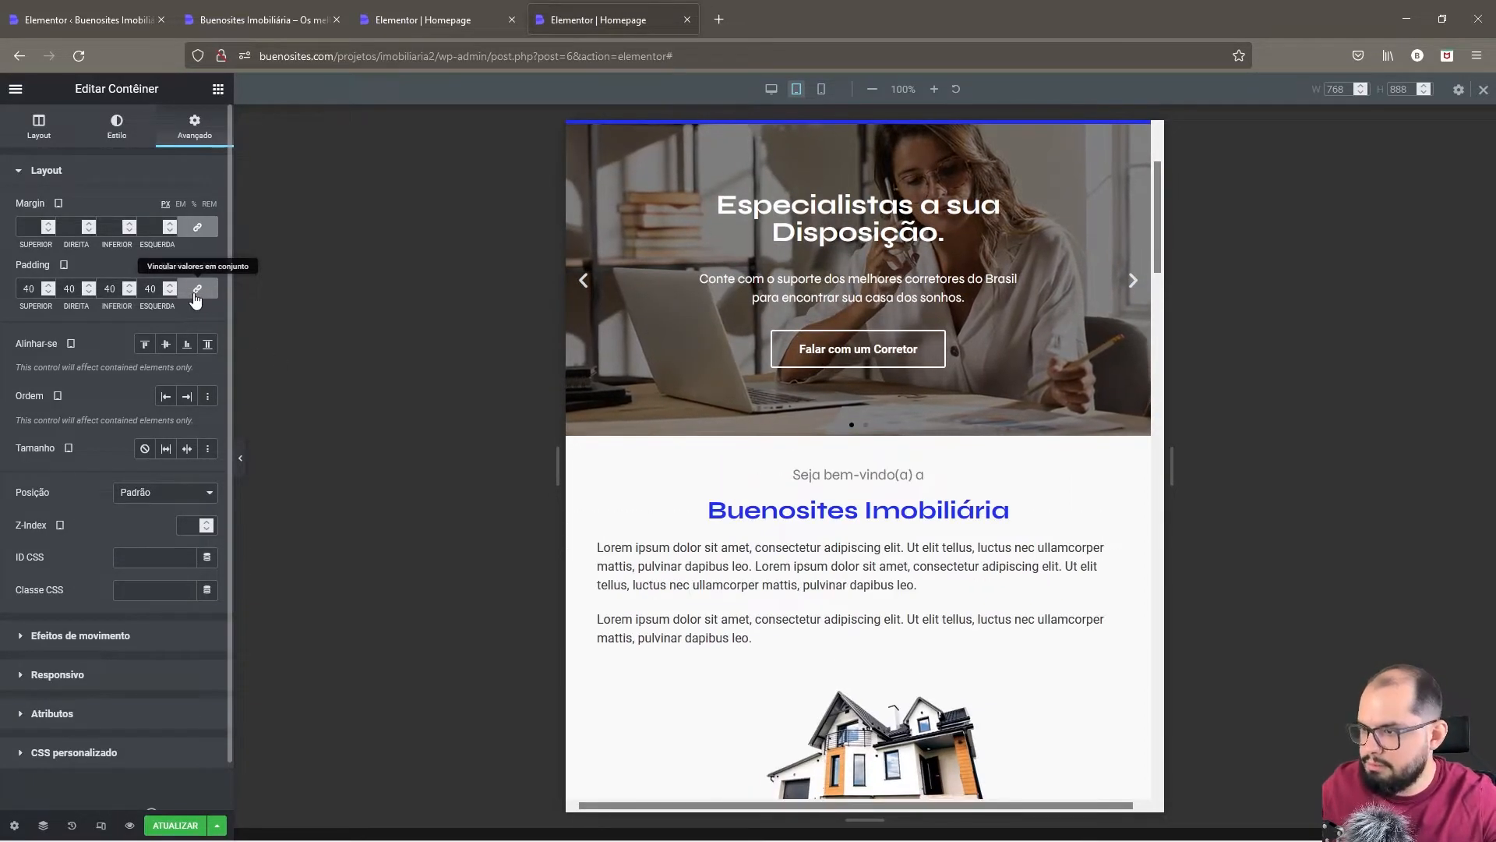
left_click(196, 295)
left_click(102, 288)
type("6")
left_click(24, 288)
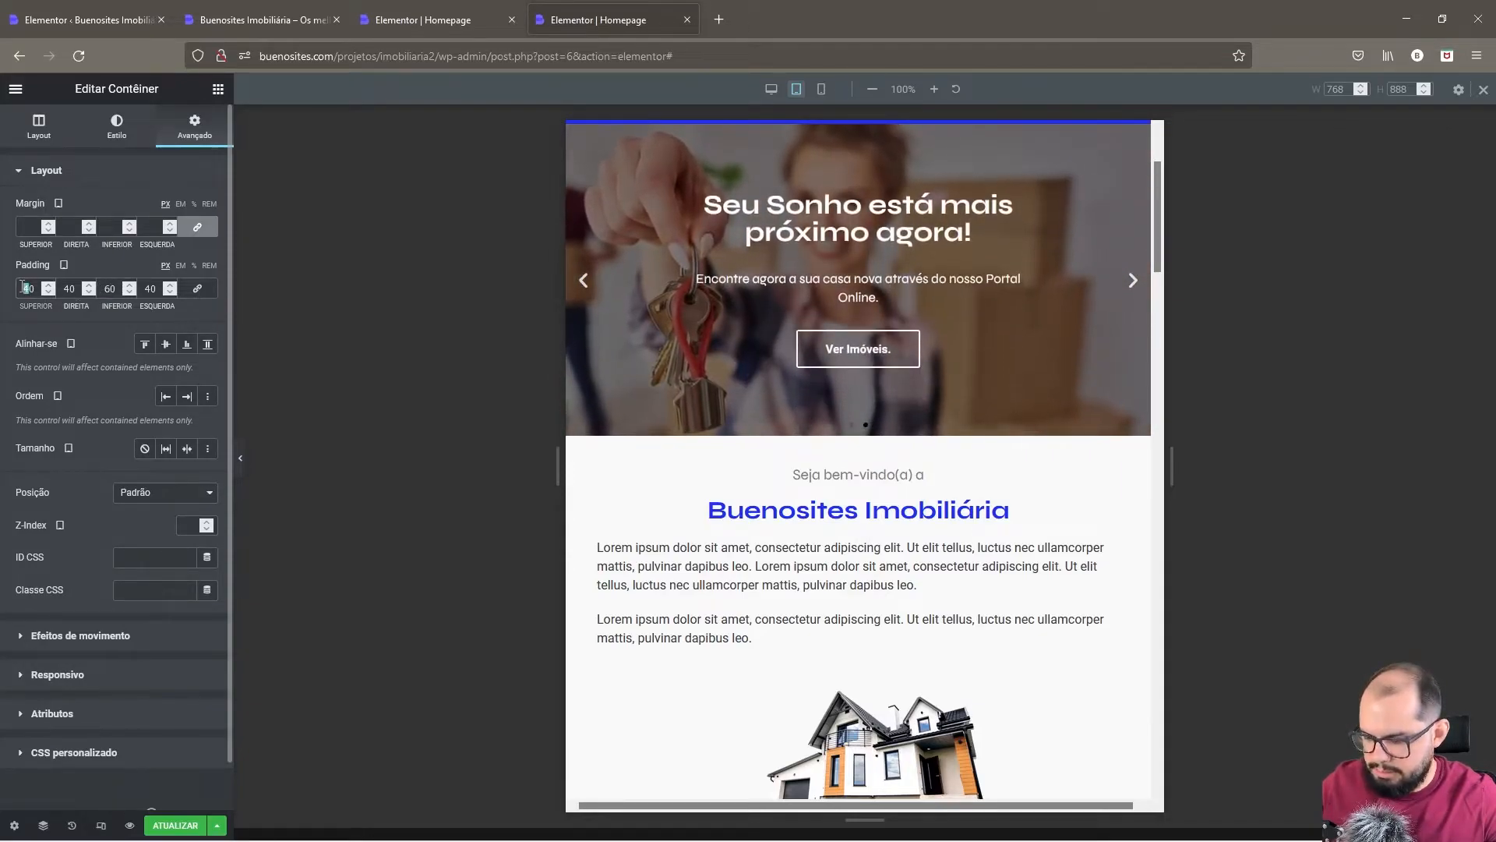
type("6")
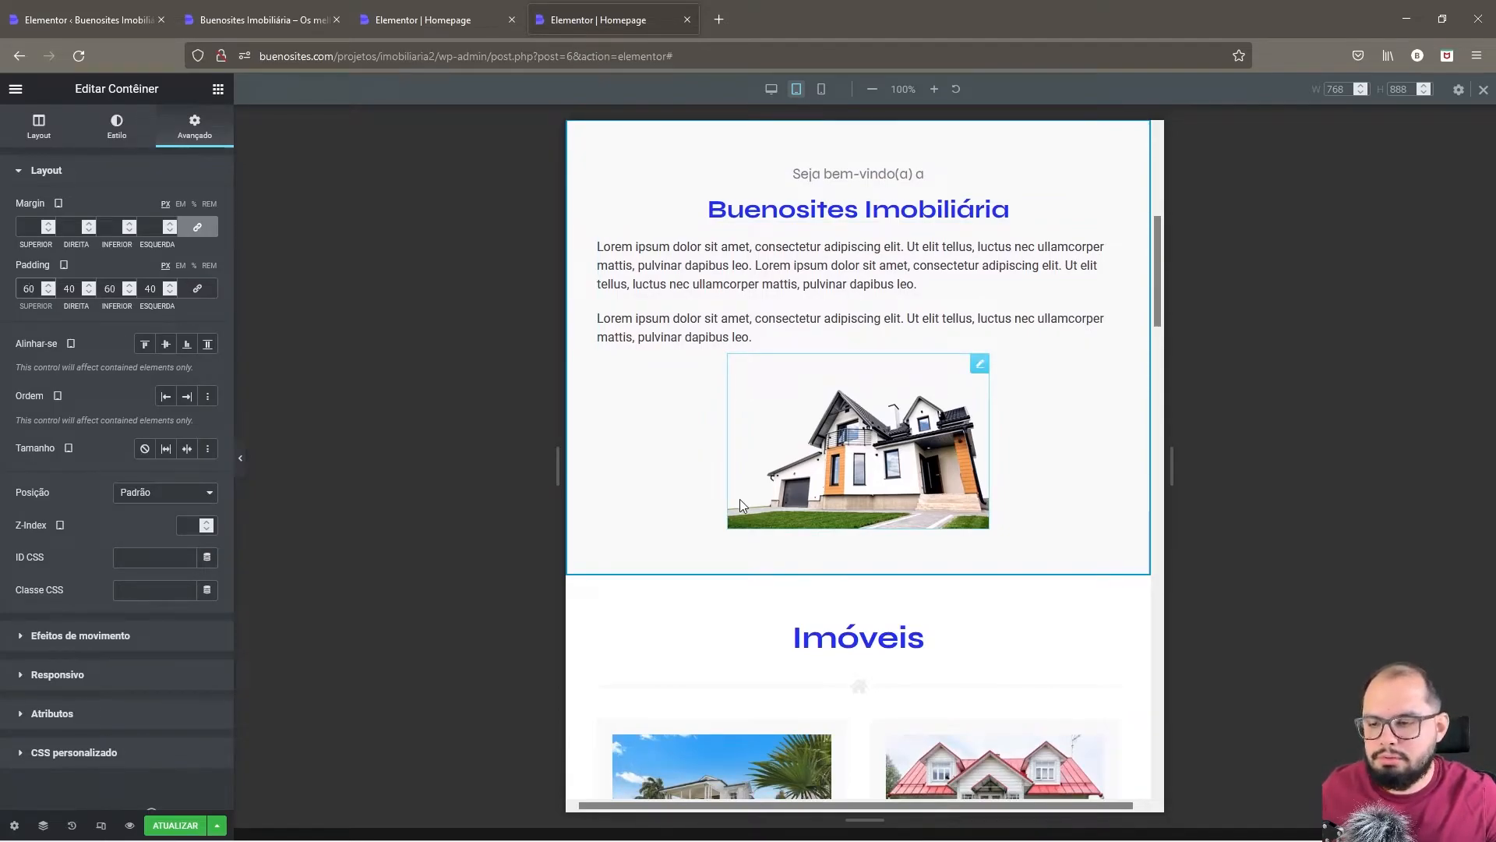
- Set the welcome container's top and bottom padding to 80 px in the desktop view and check its tablet and mobile layouts
scroll(741, 499, "up", 2)
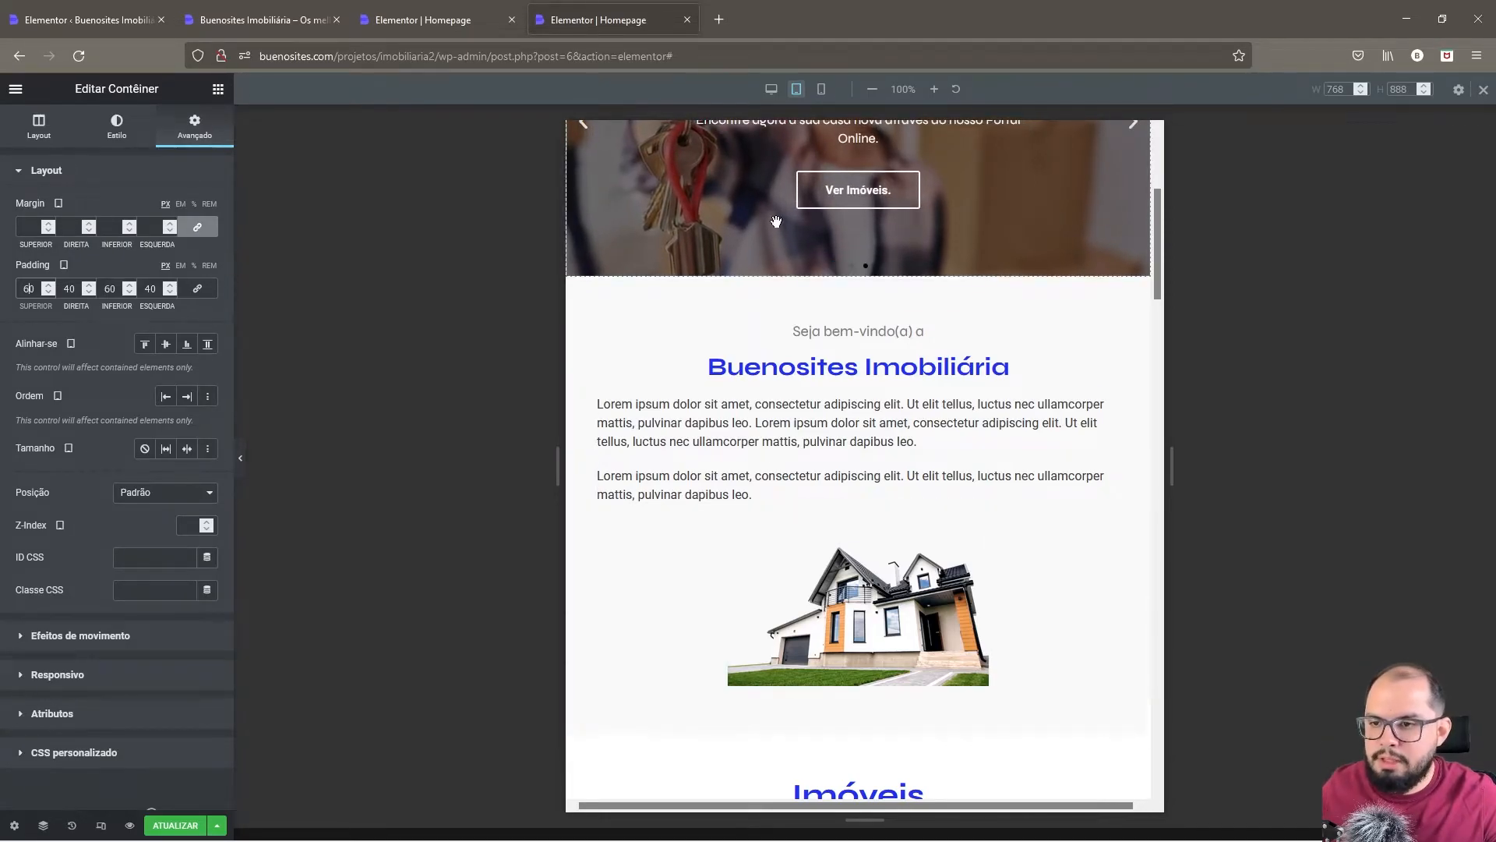
left_click(771, 89)
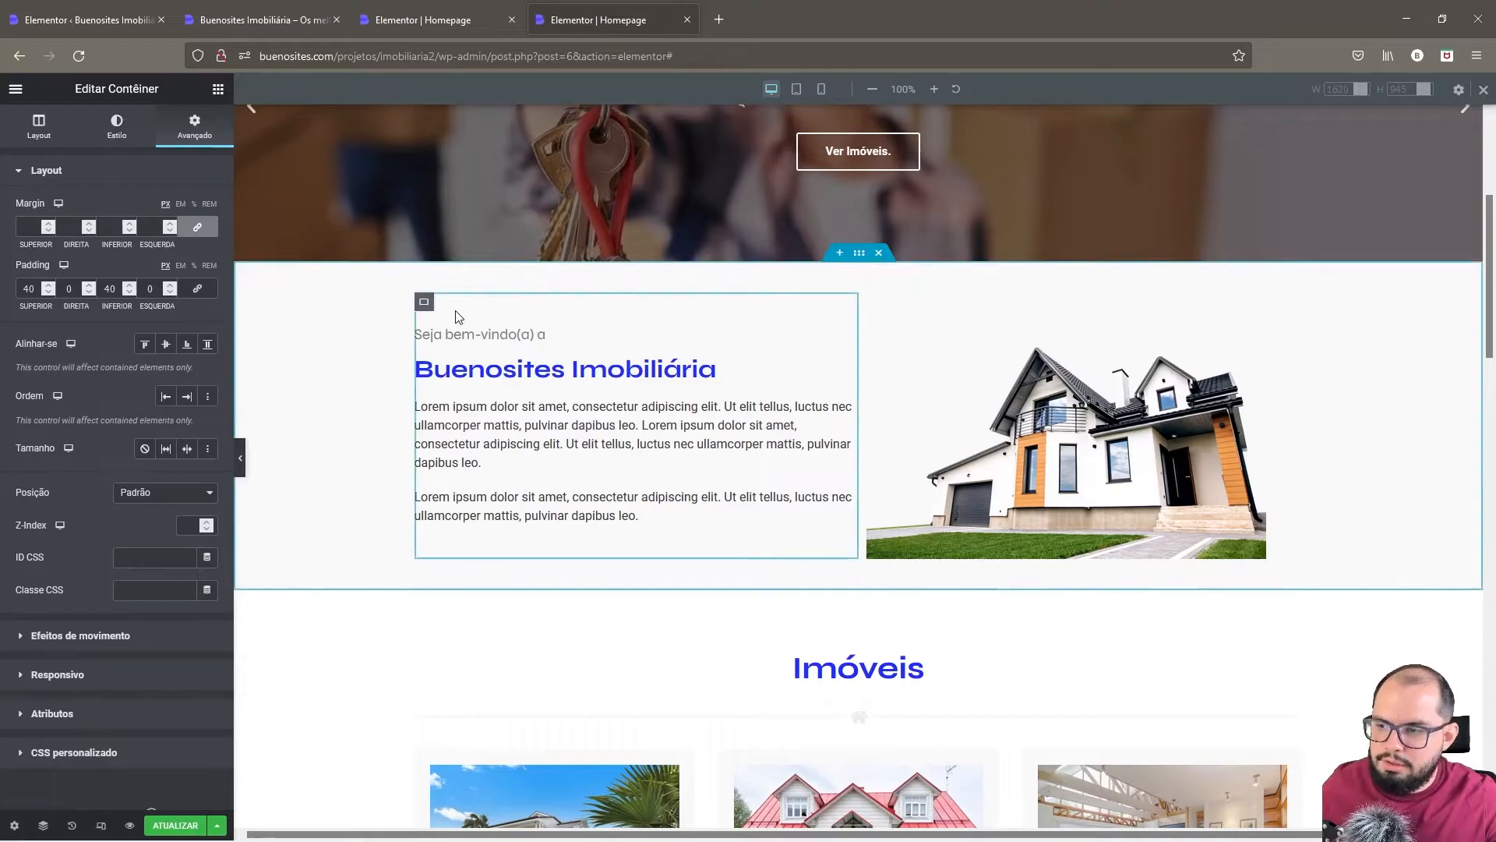
right_click(433, 292)
left_click(371, 288)
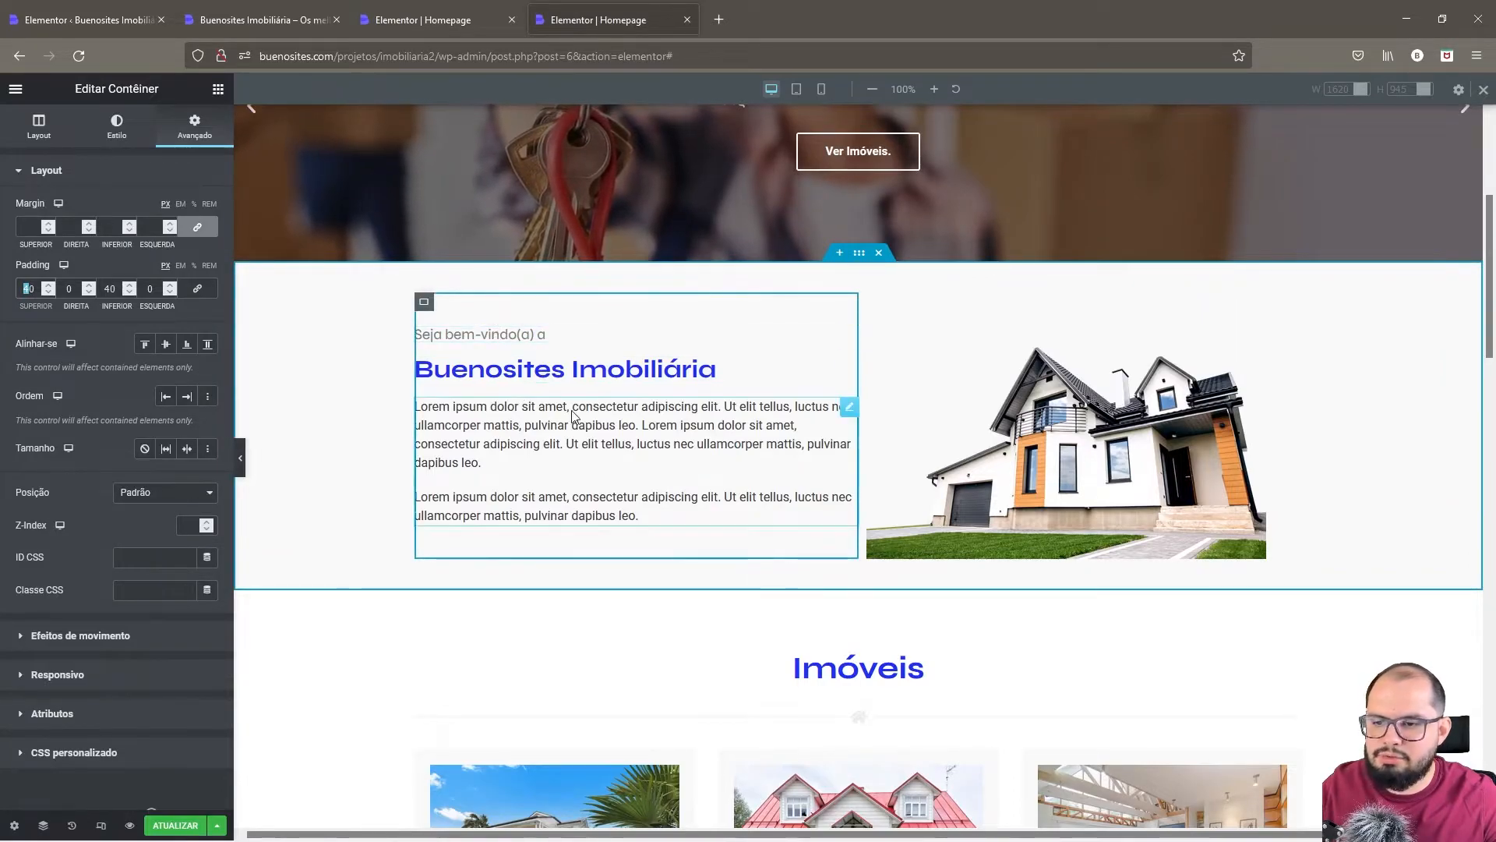
type("8")
left_click_drag(110, 289, 102, 289)
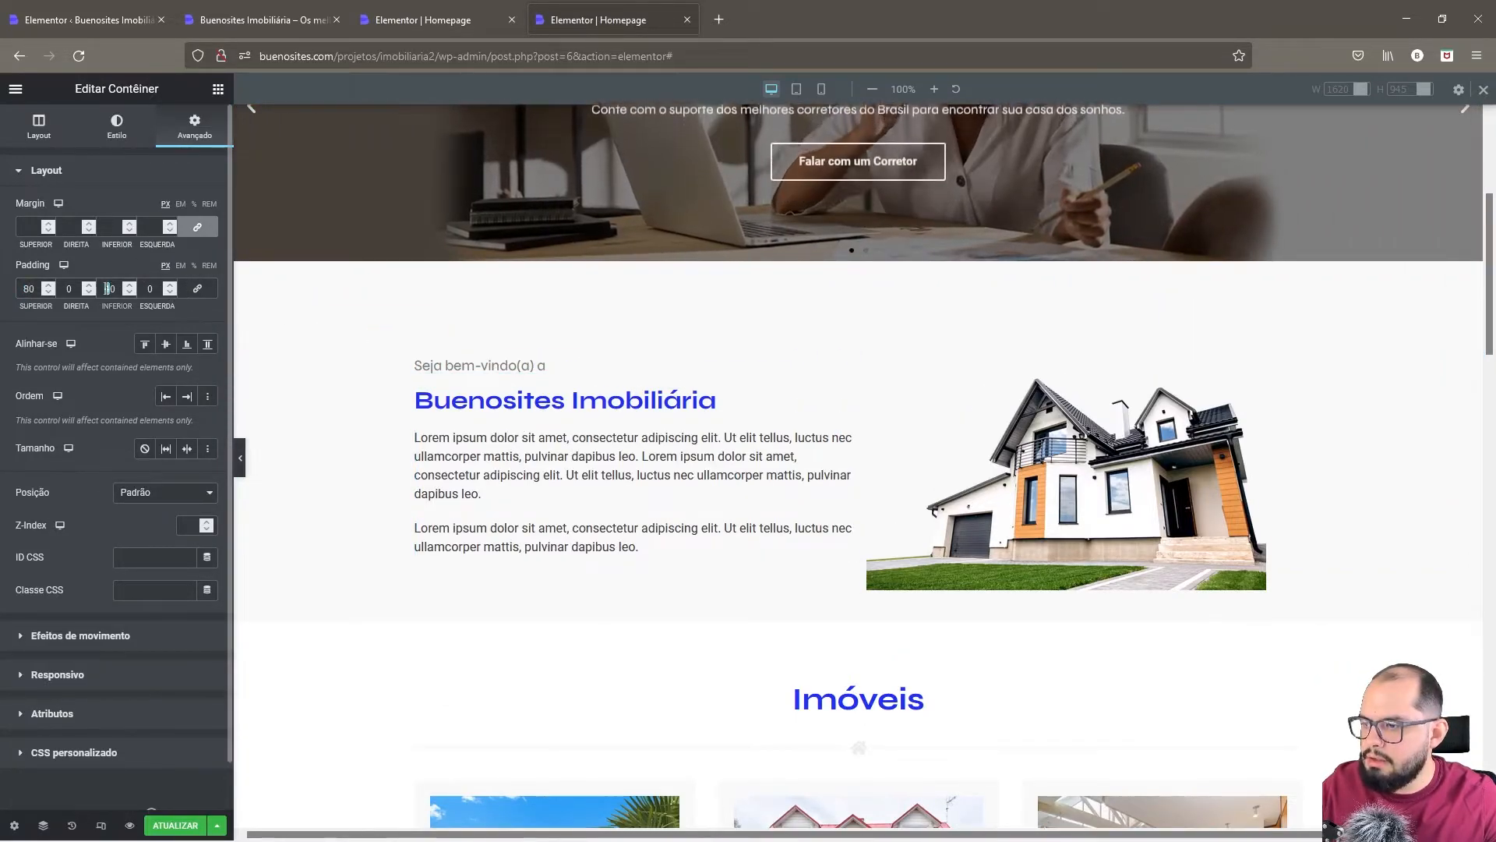
type("8")
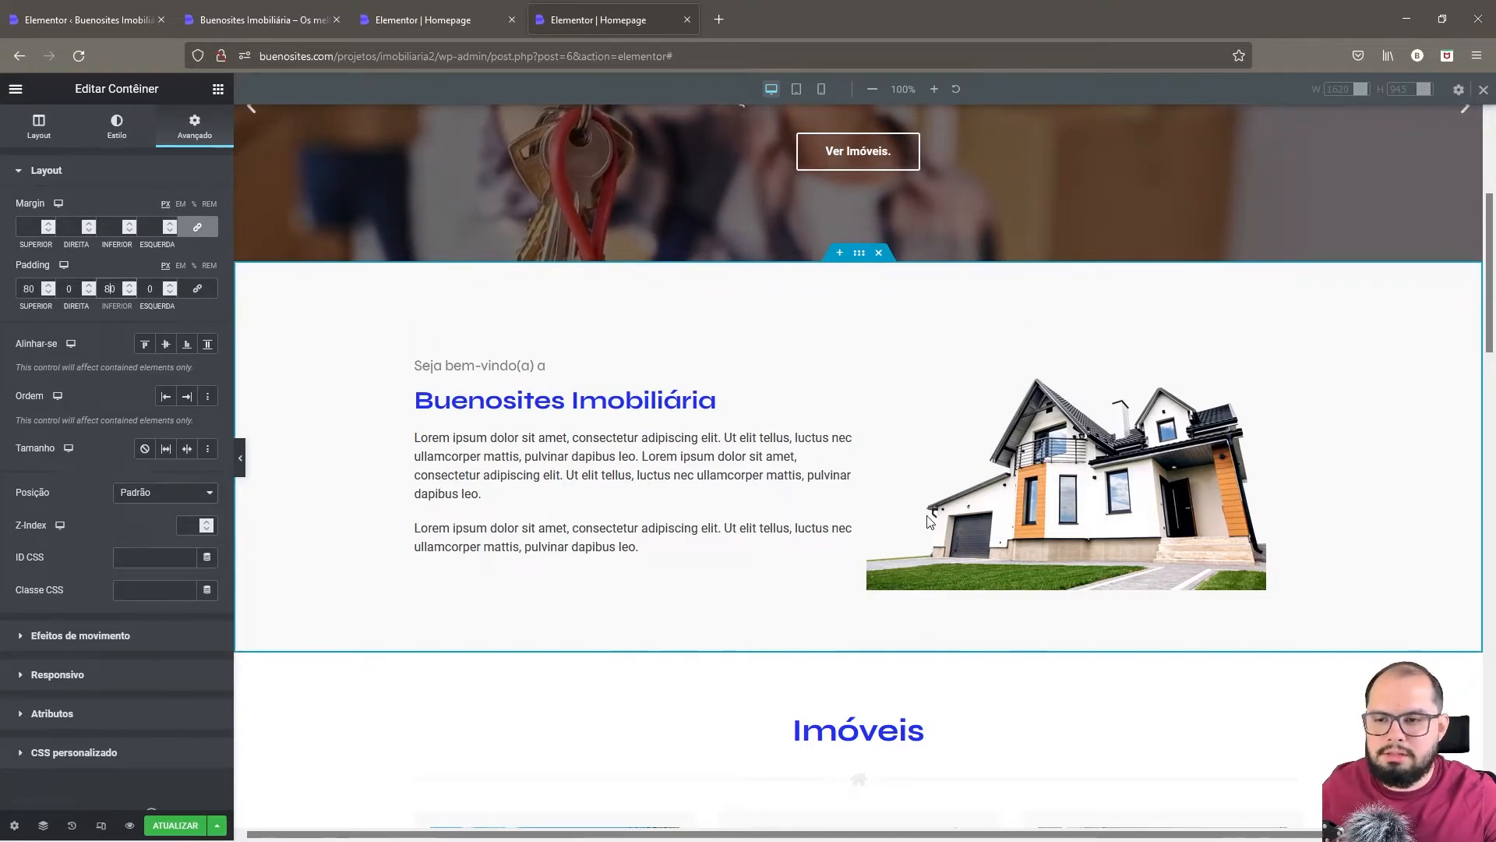
left_click(795, 89)
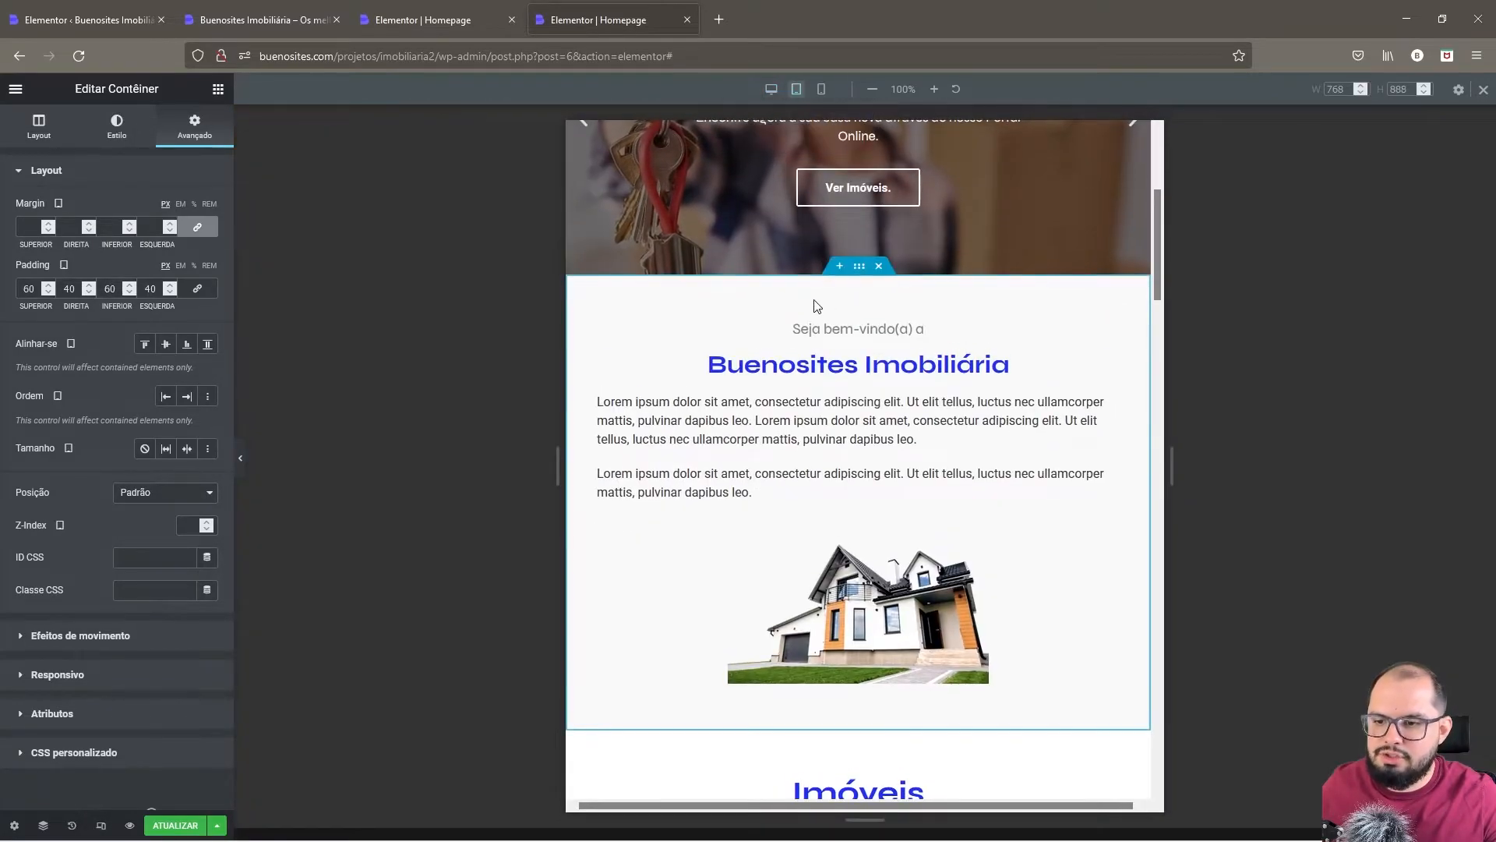
left_click(822, 89)
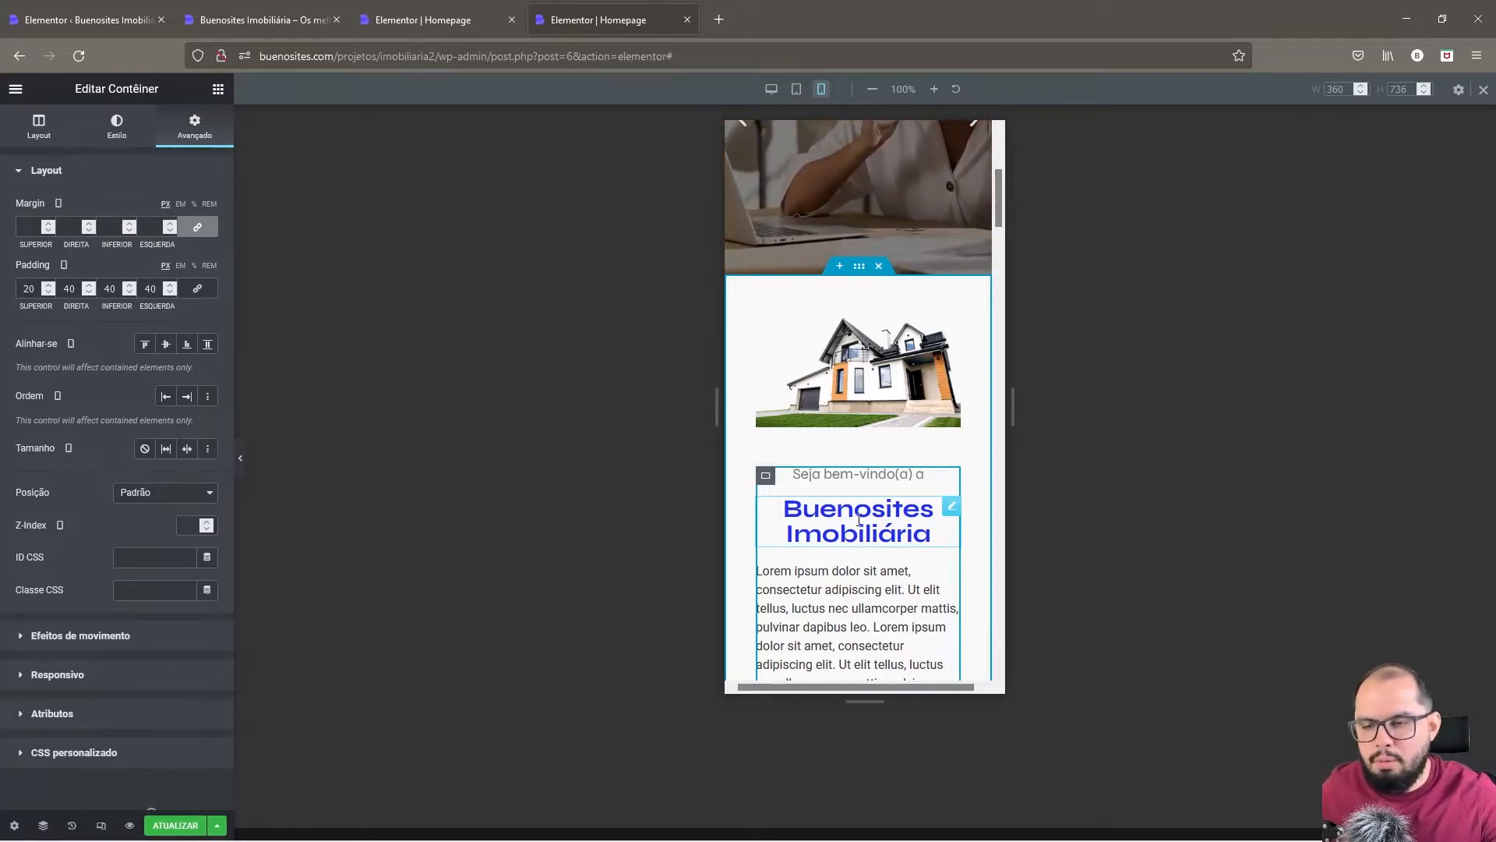
- In the desktop view, set the welcome container's Elements Gap to 0 px
left_click(777, 92)
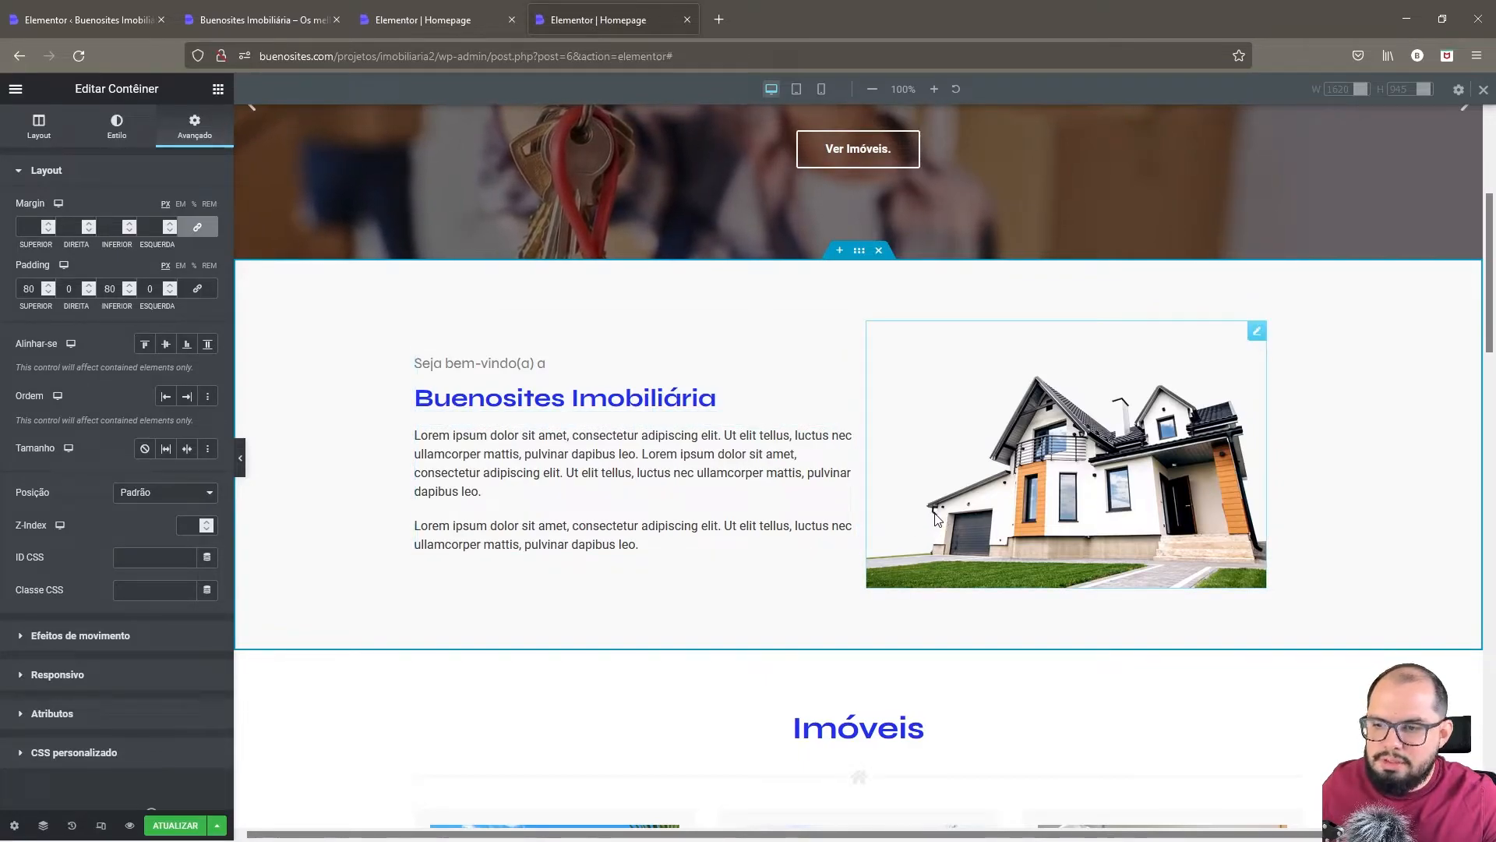
right_click(869, 292)
left_click(908, 310)
left_click(38, 131)
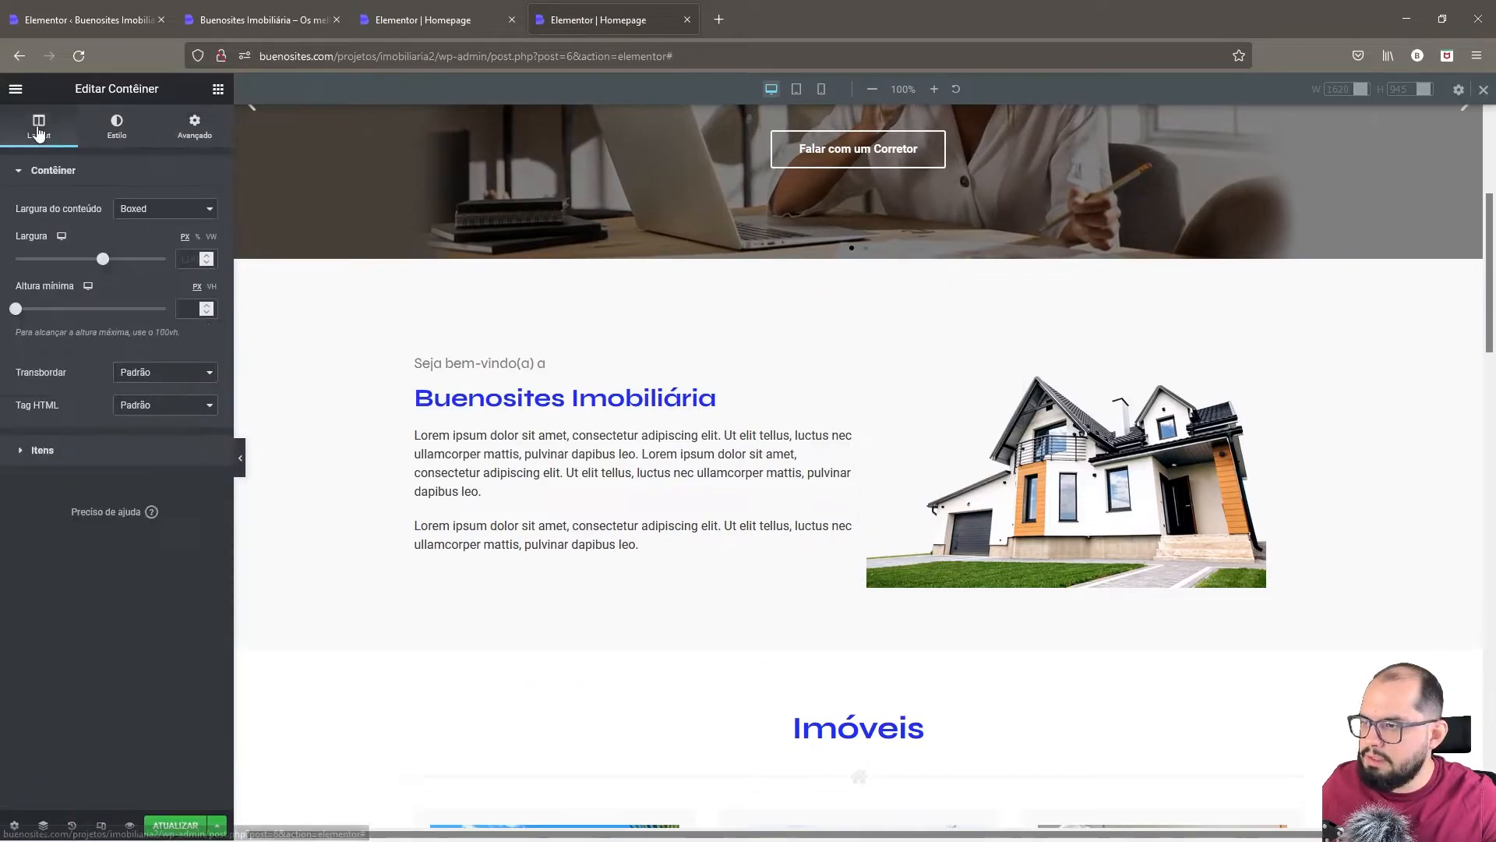
left_click(44, 444)
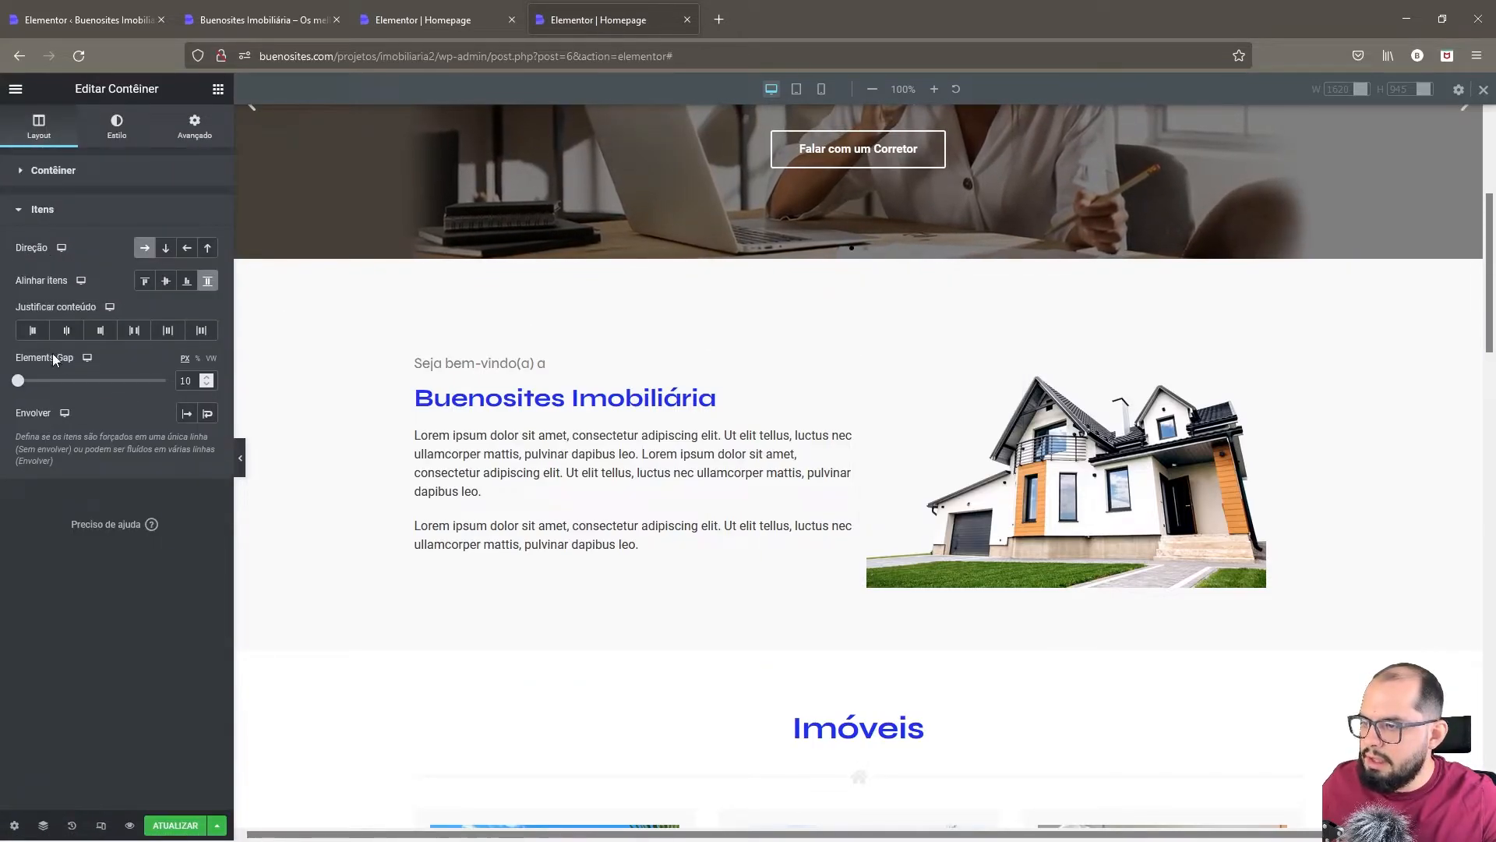
type("3")
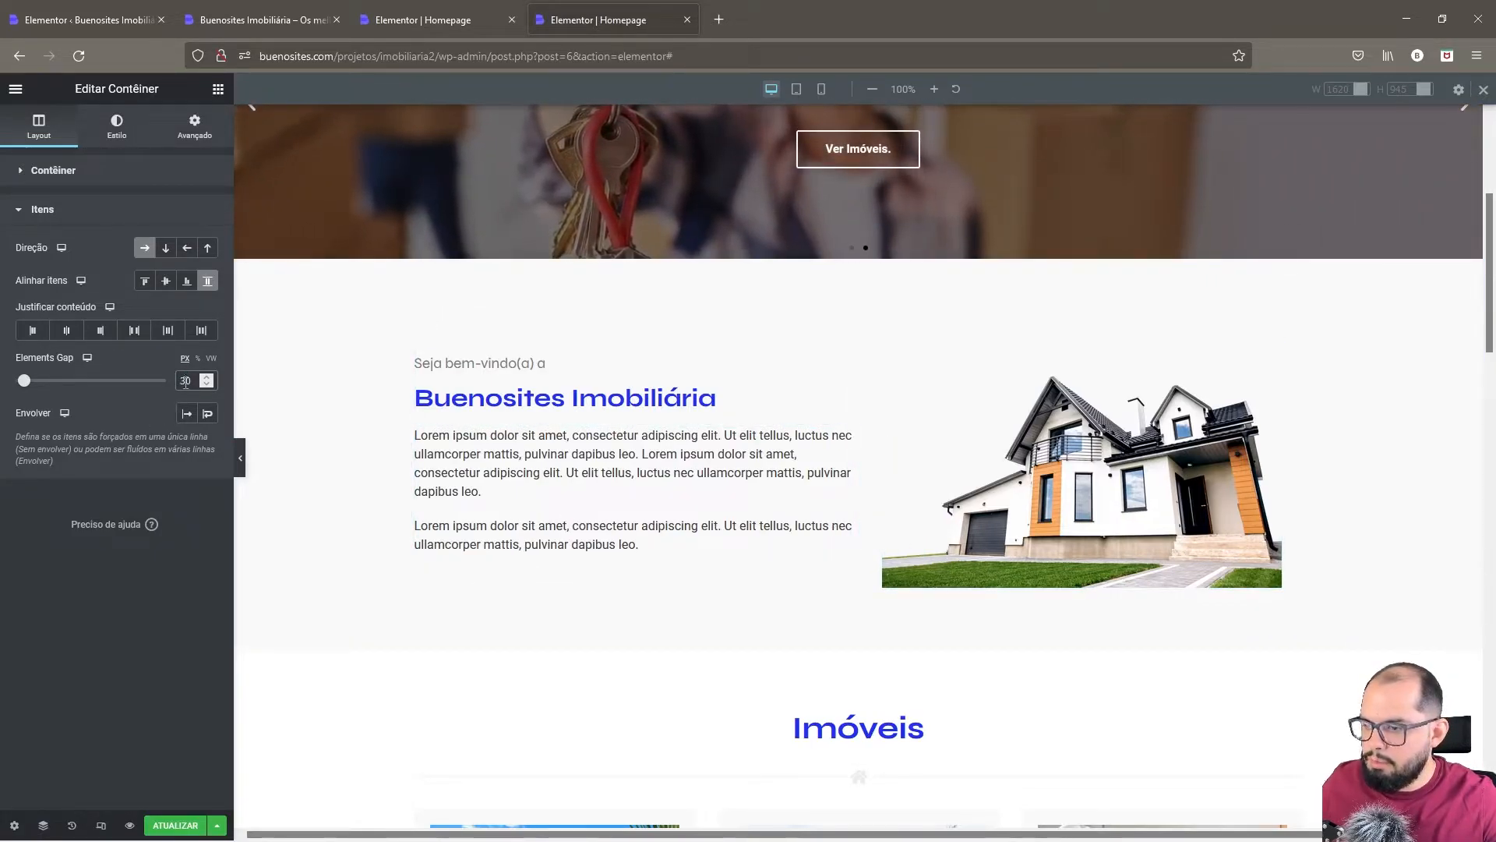
key("BackSpace")
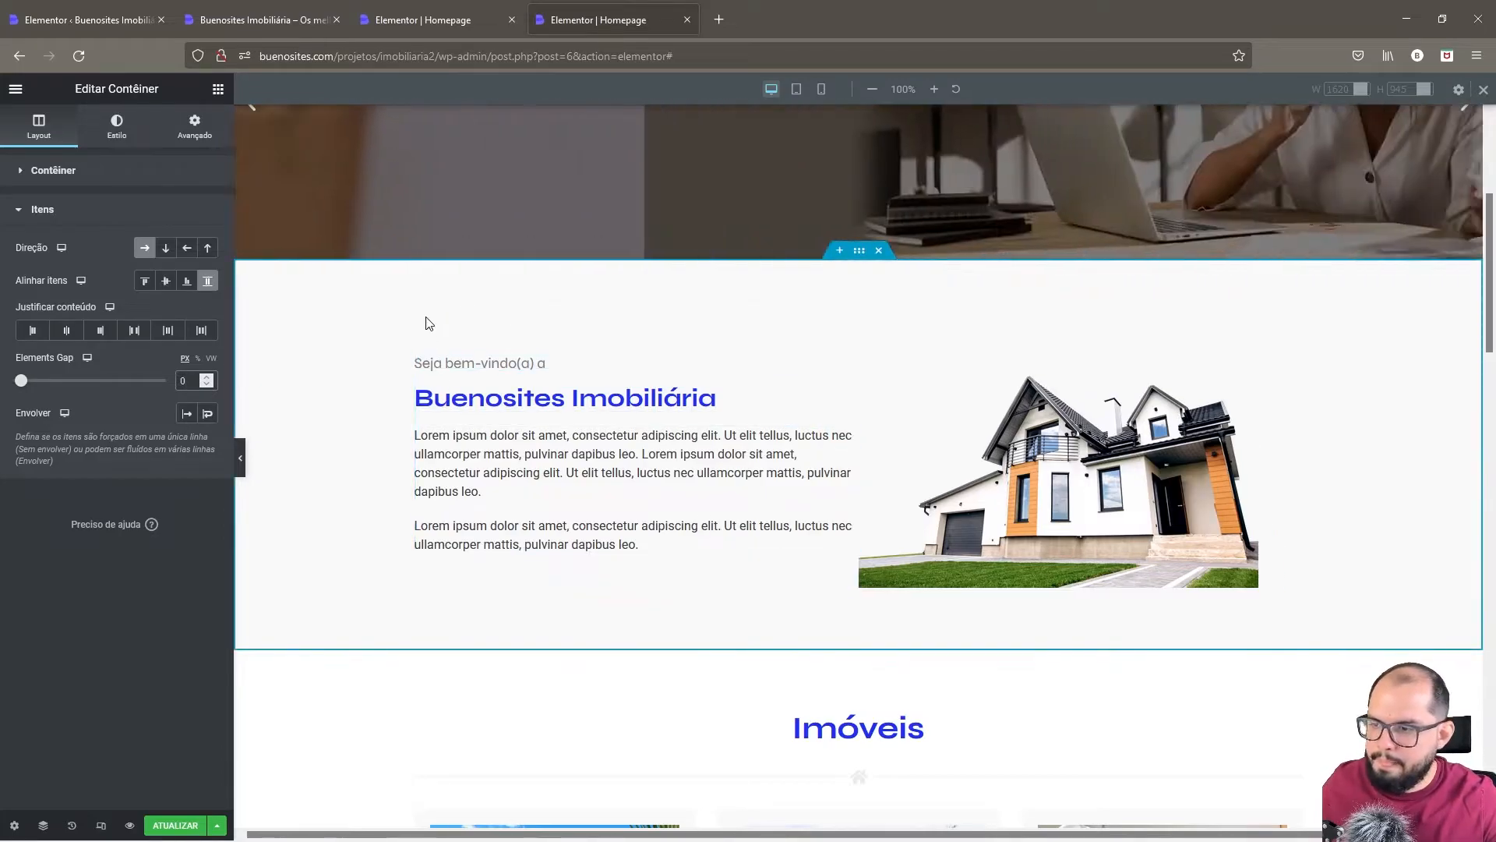
- Unlink the padding values of the welcome section's inner text container and set its right padding to 80 px on desktop
right_click(424, 341)
left_click(441, 347)
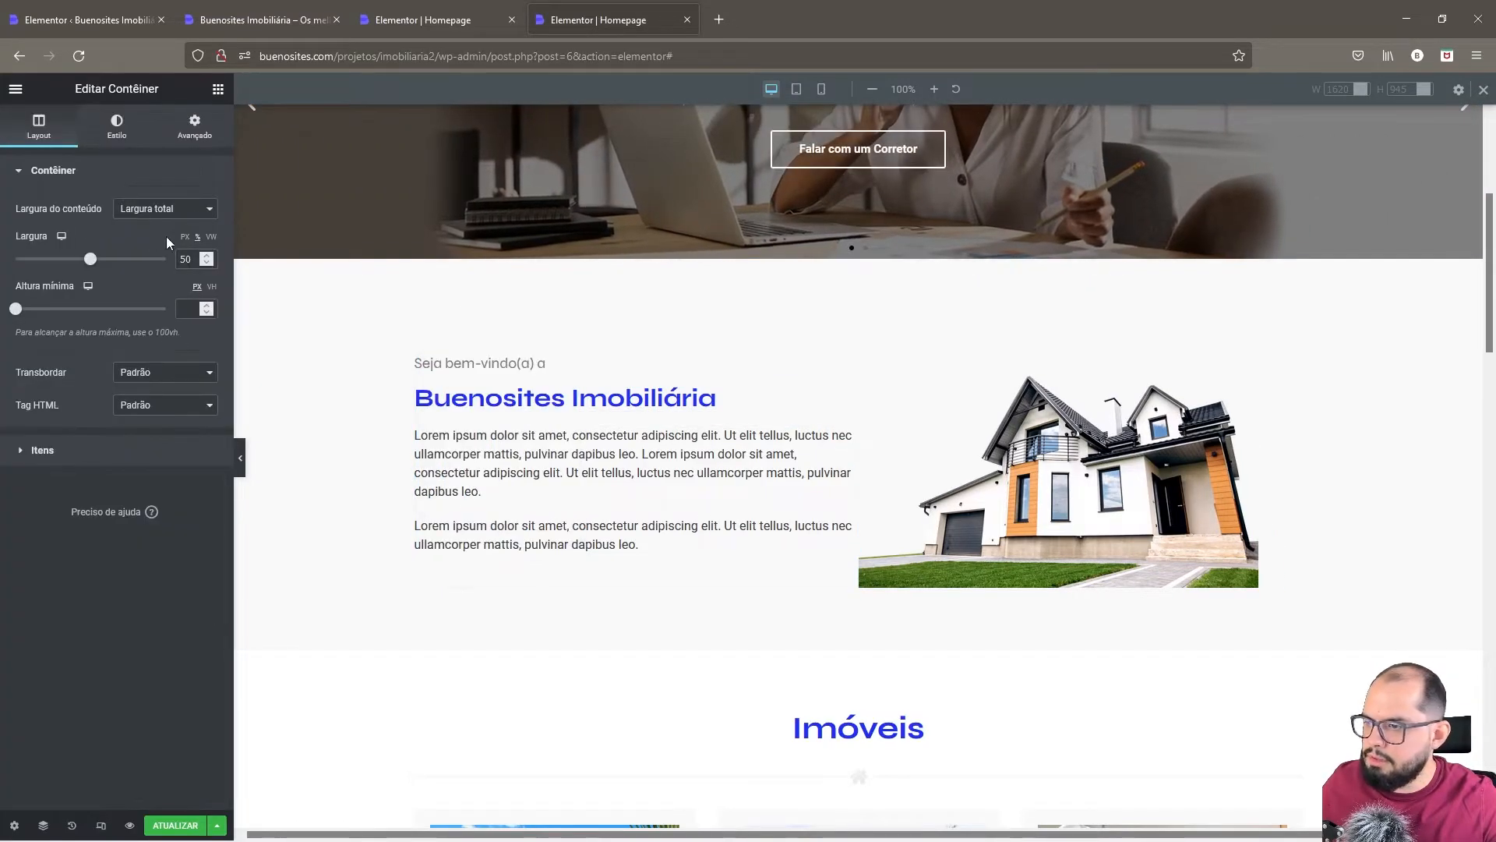
left_click(195, 127)
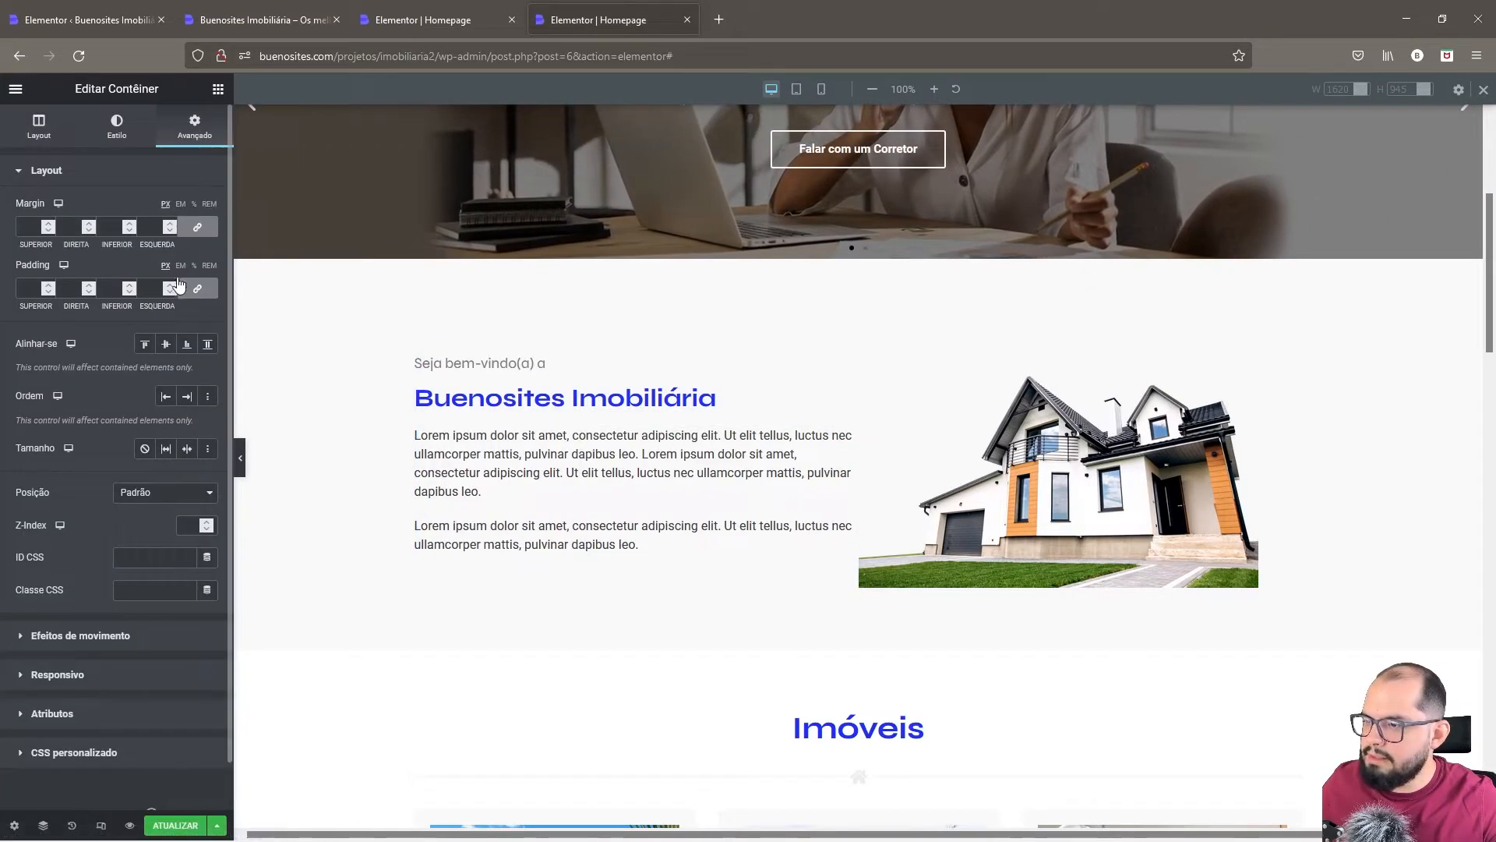
left_click(67, 288)
type("3")
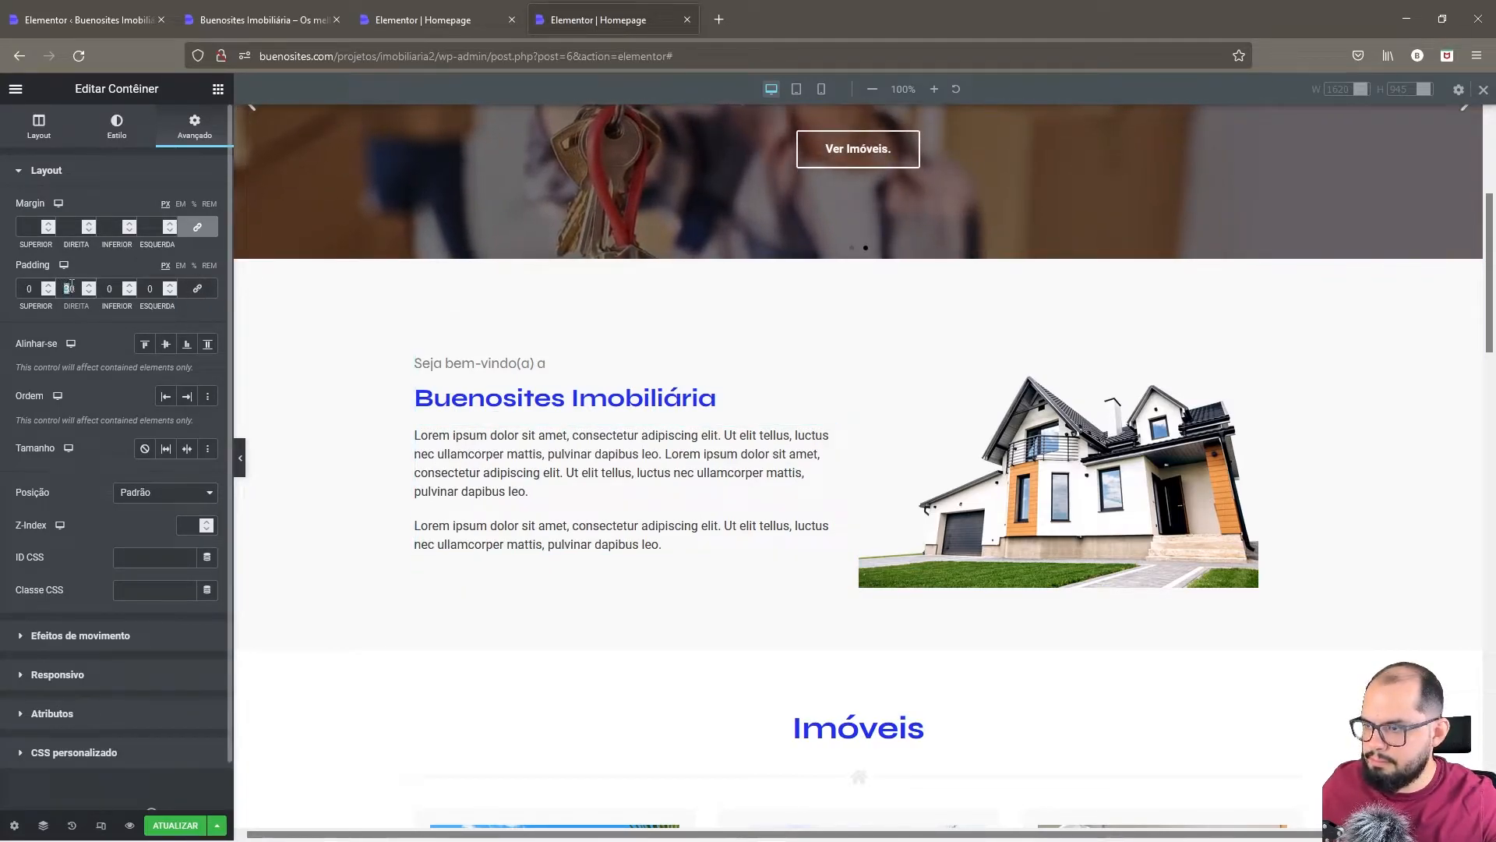
type("8")
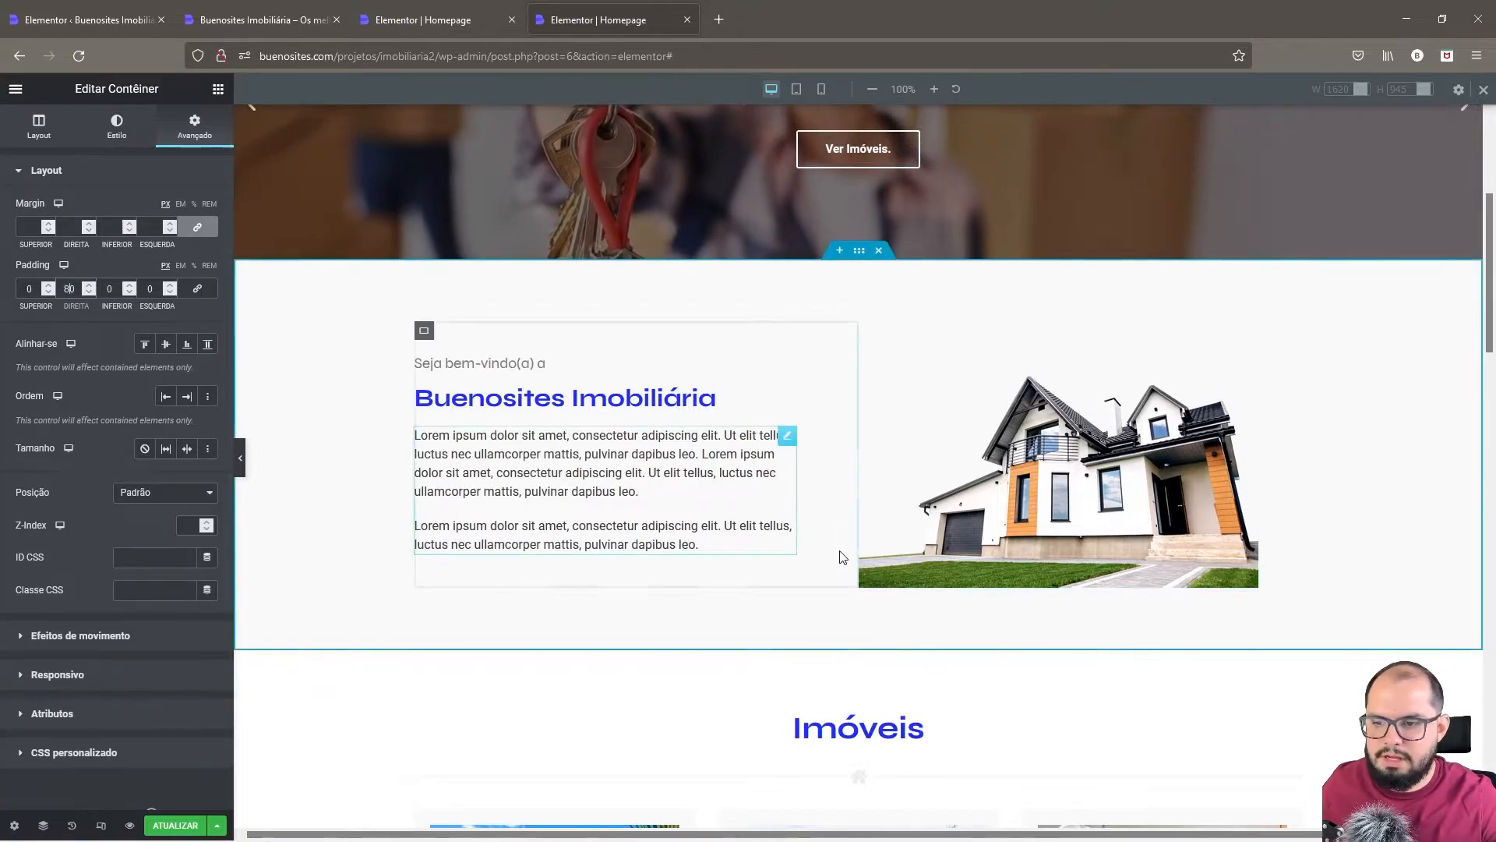
- Unlink the text container's padding at 0 on all sides in the tablet view and check the mobile layout
left_click(795, 89)
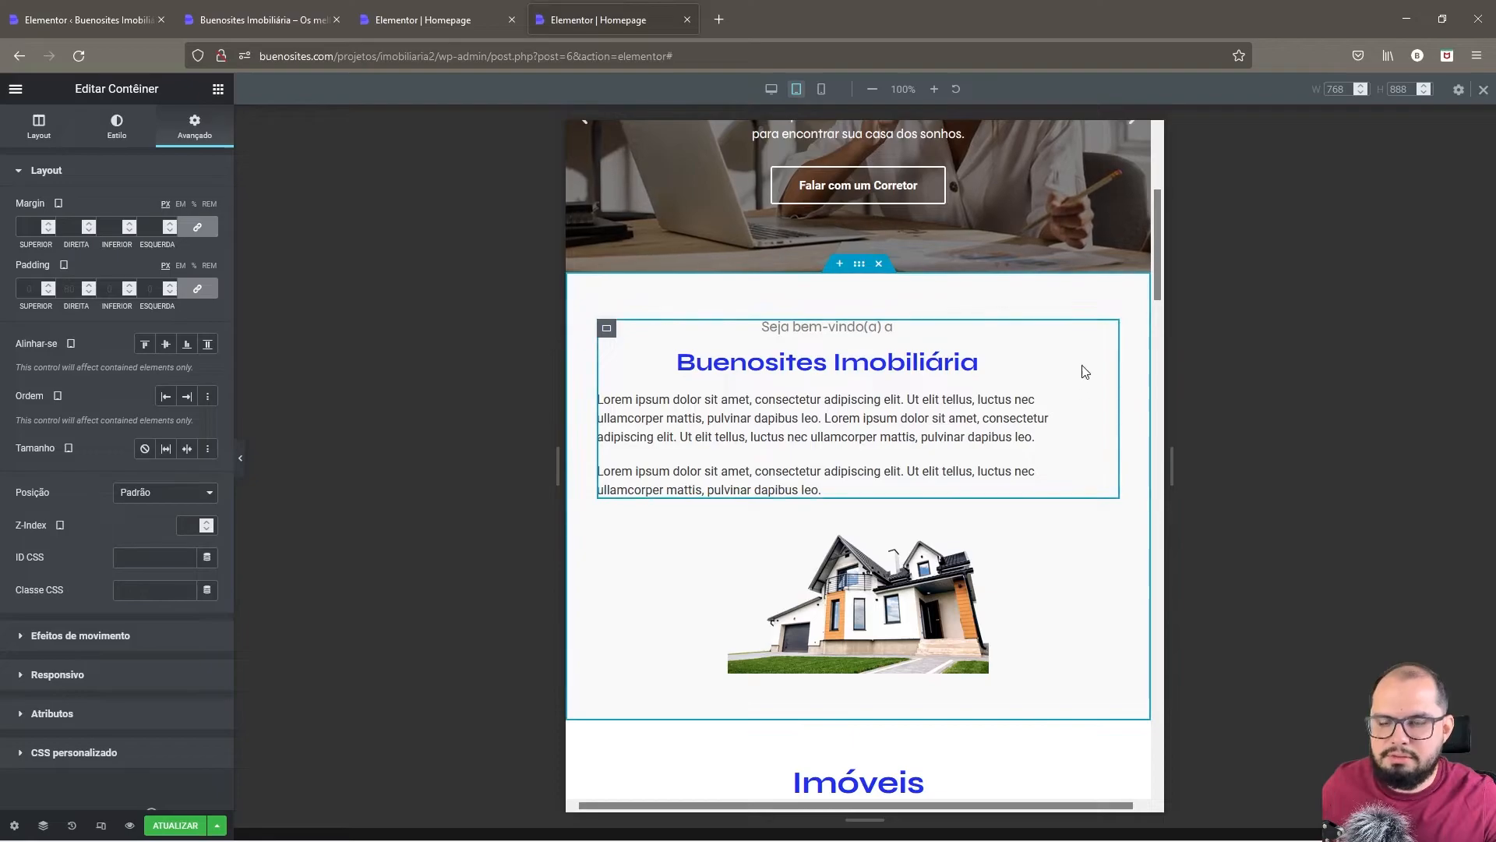
right_click(607, 331)
left_click(636, 346)
left_click(207, 295)
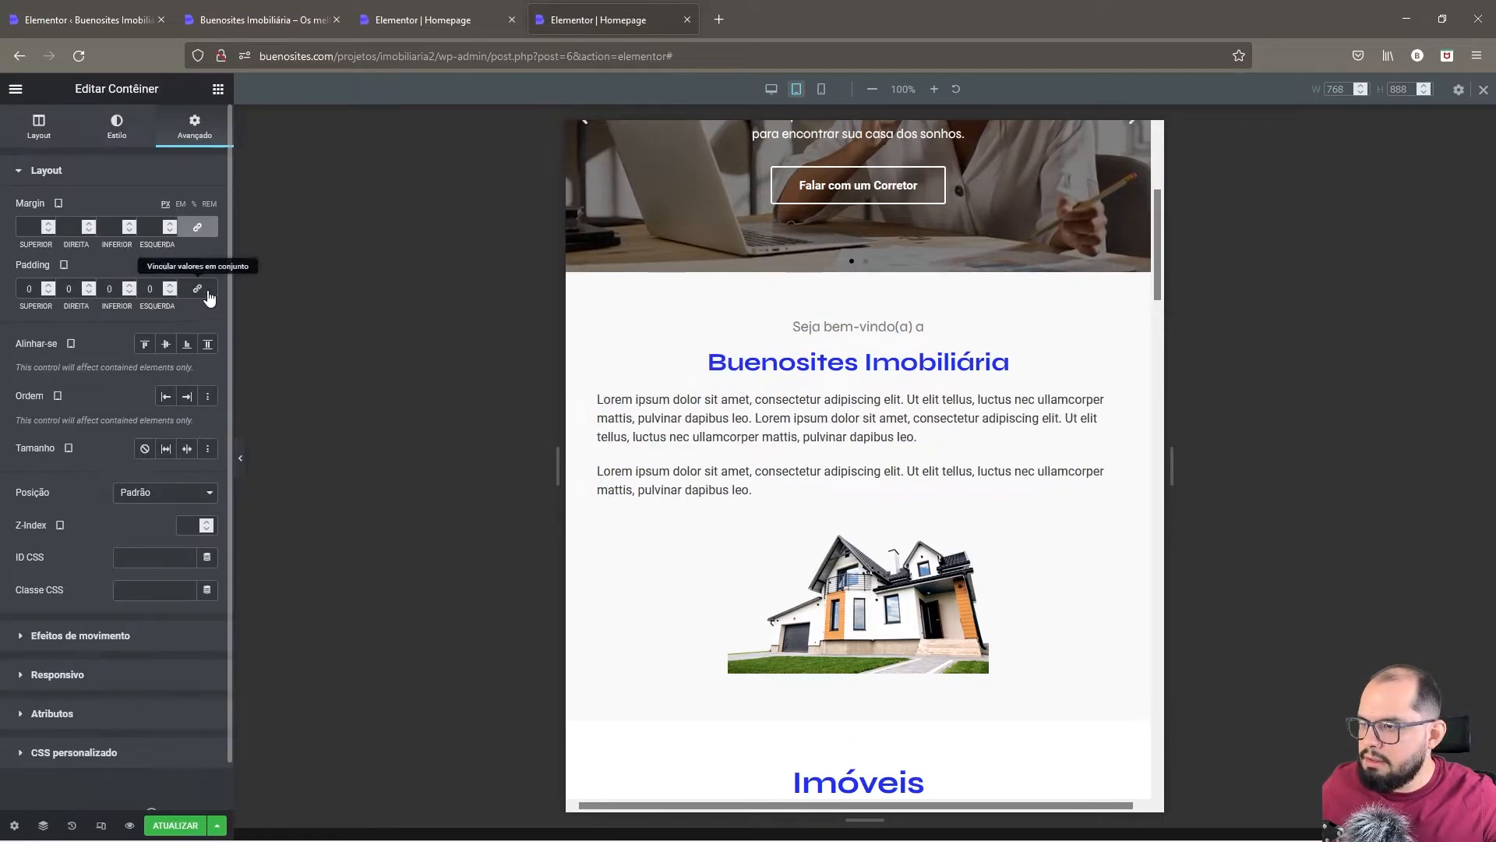
left_click(821, 91)
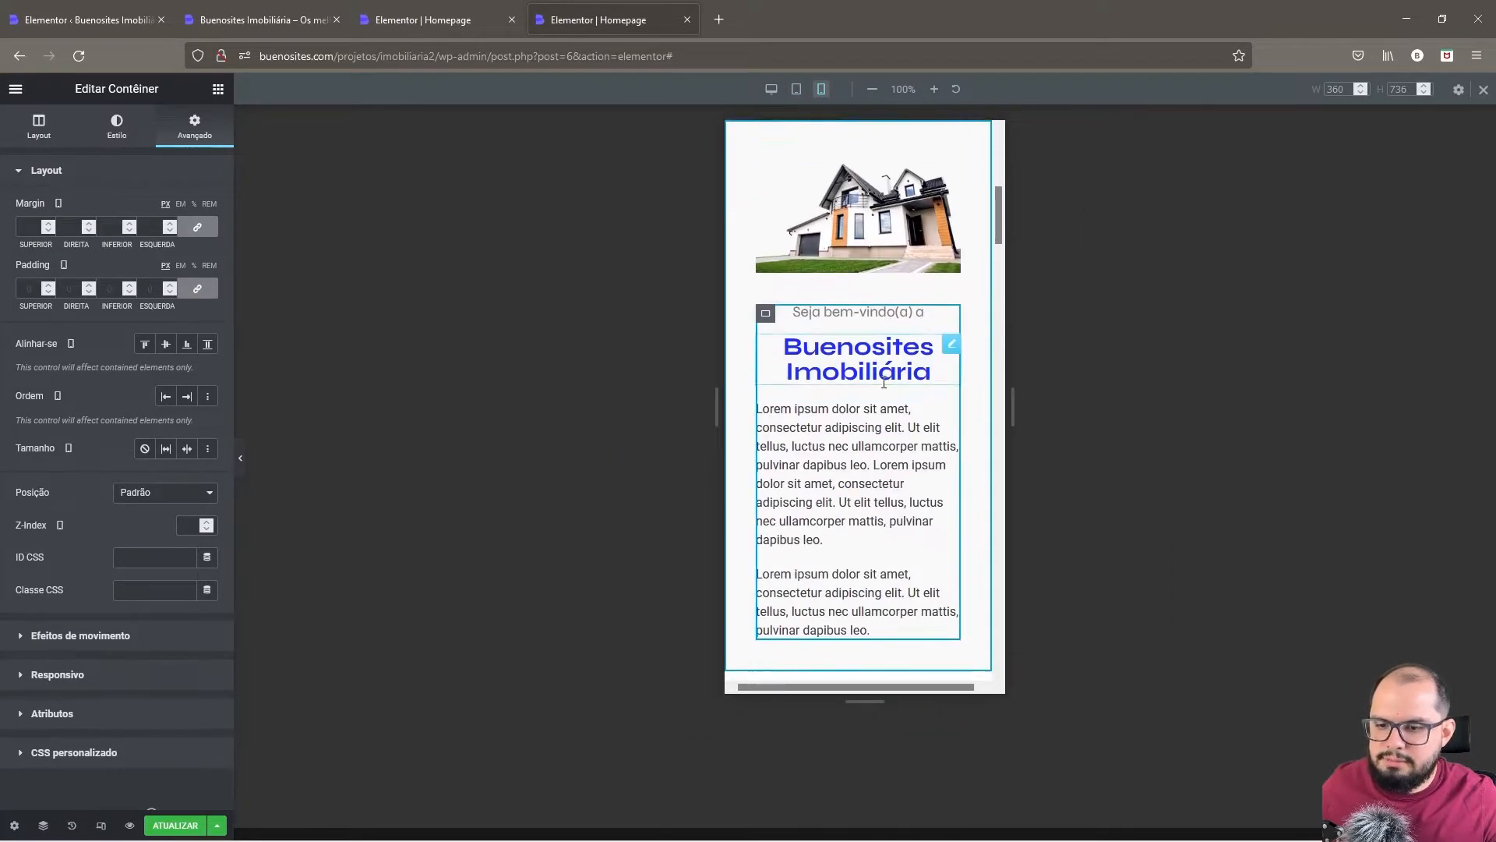
- Return to the desktop view and convert the slider section below the site menu to a container
left_click(771, 89)
scroll(824, 288, "down", 8)
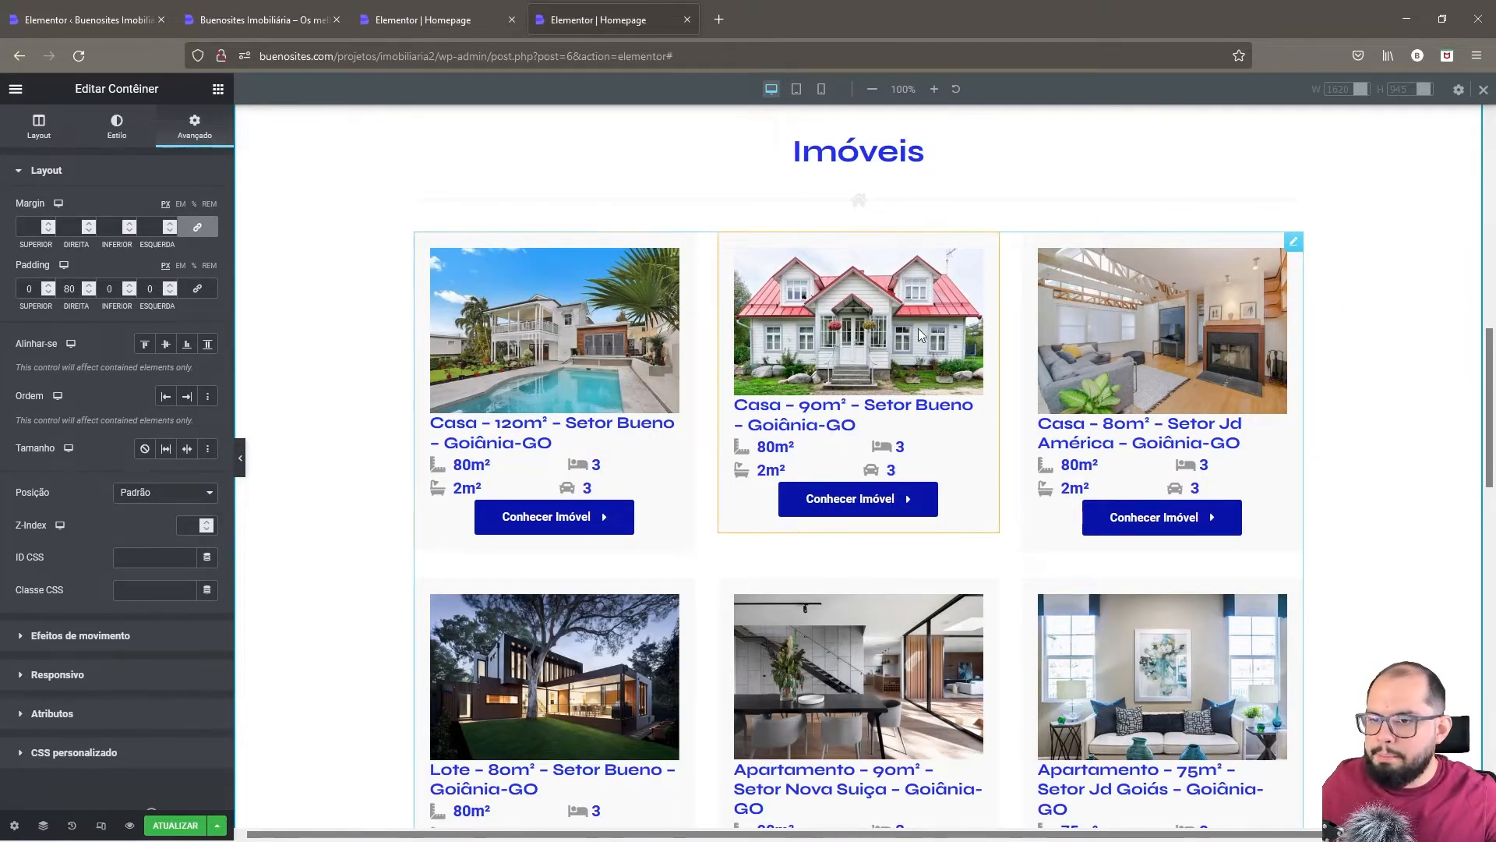
scroll(840, 374, "up", 8)
scroll(838, 382, "down", 6)
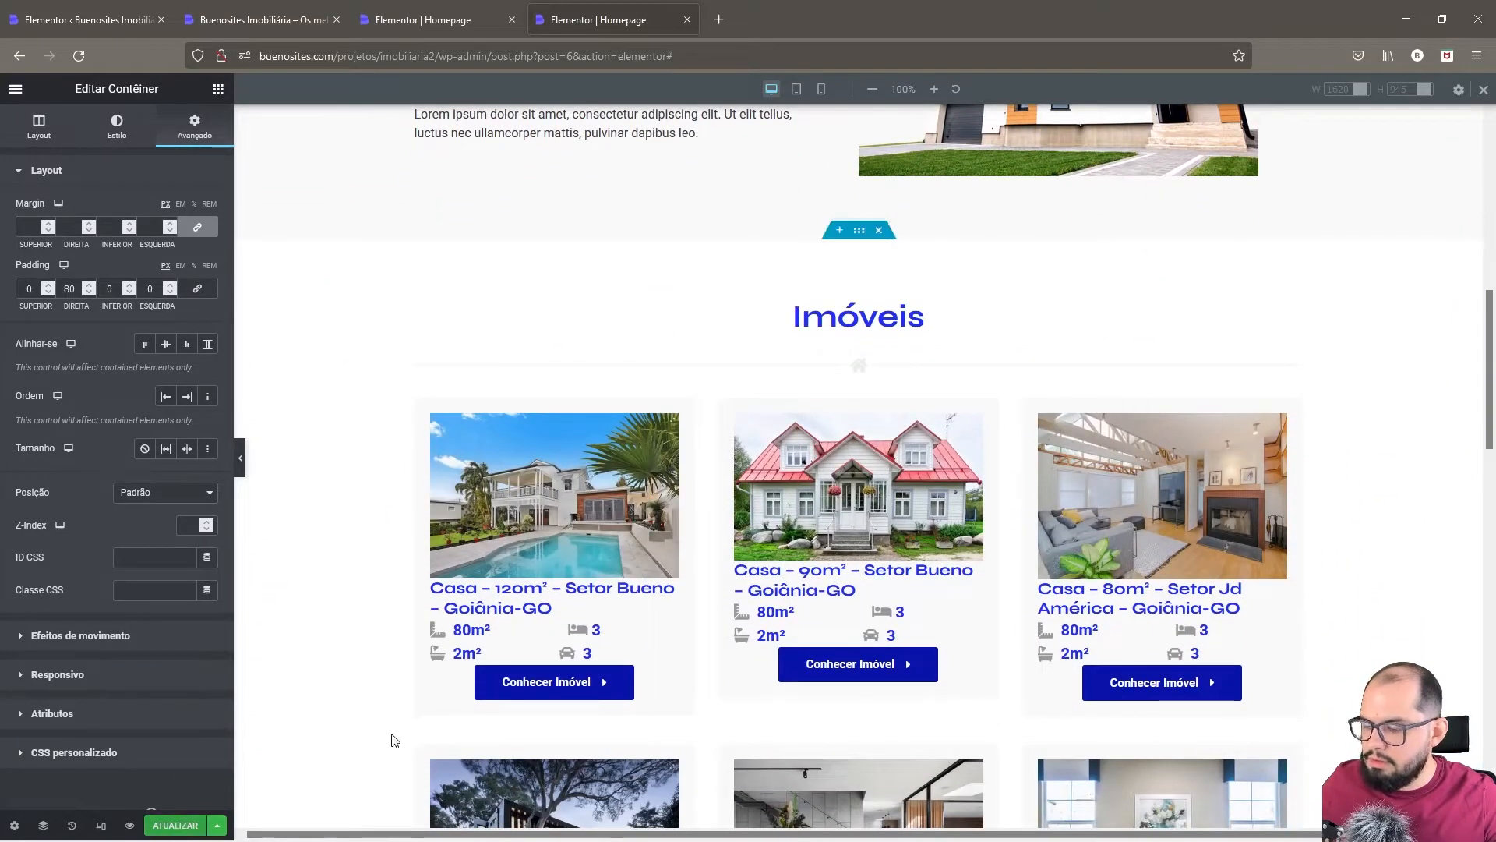
scroll(961, 494, "up", 10)
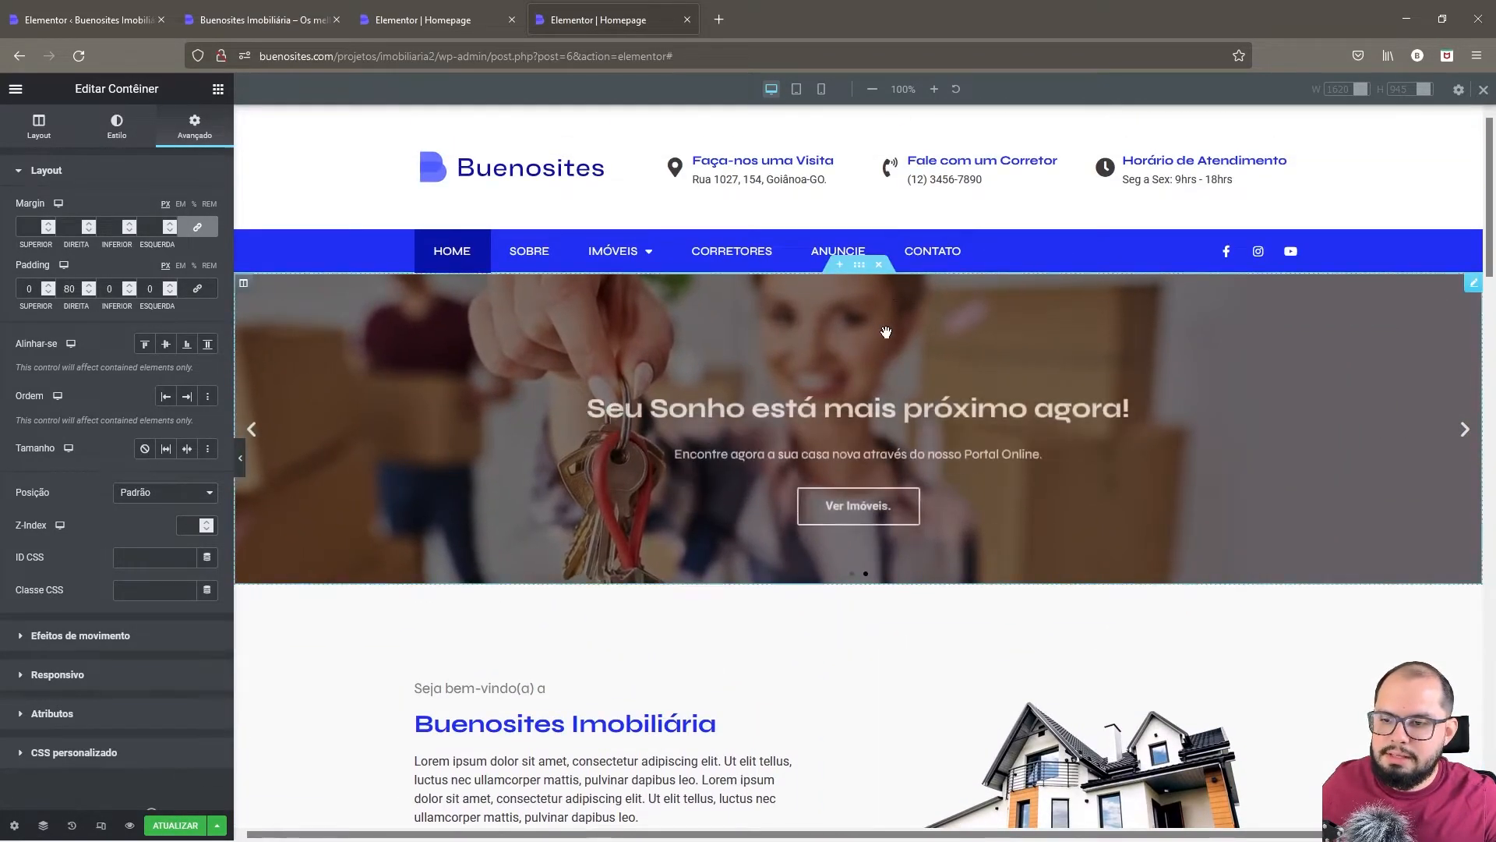
right_click(862, 266)
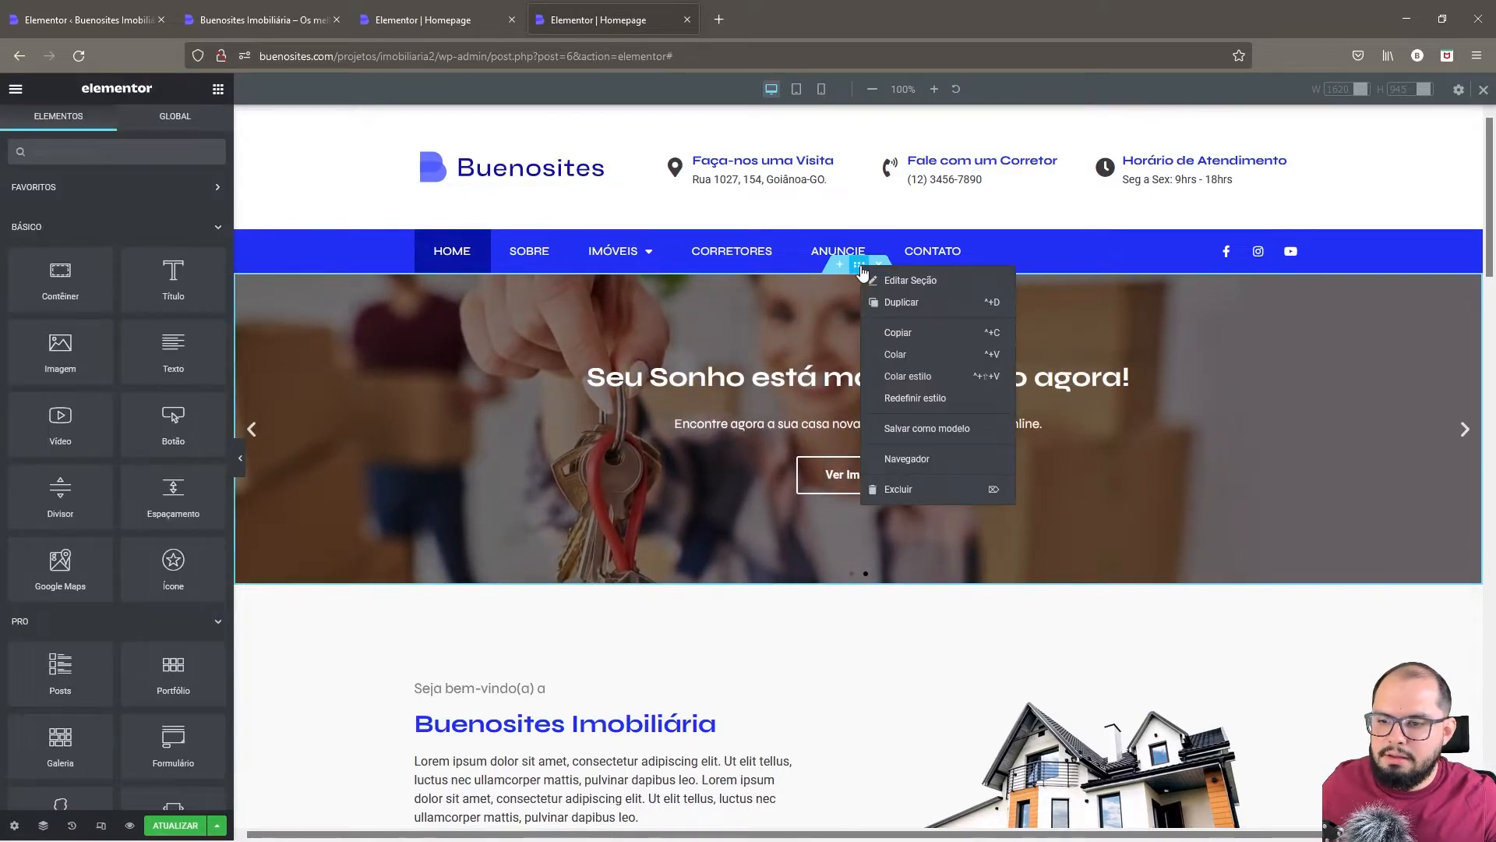
left_click(907, 282)
left_click(201, 214)
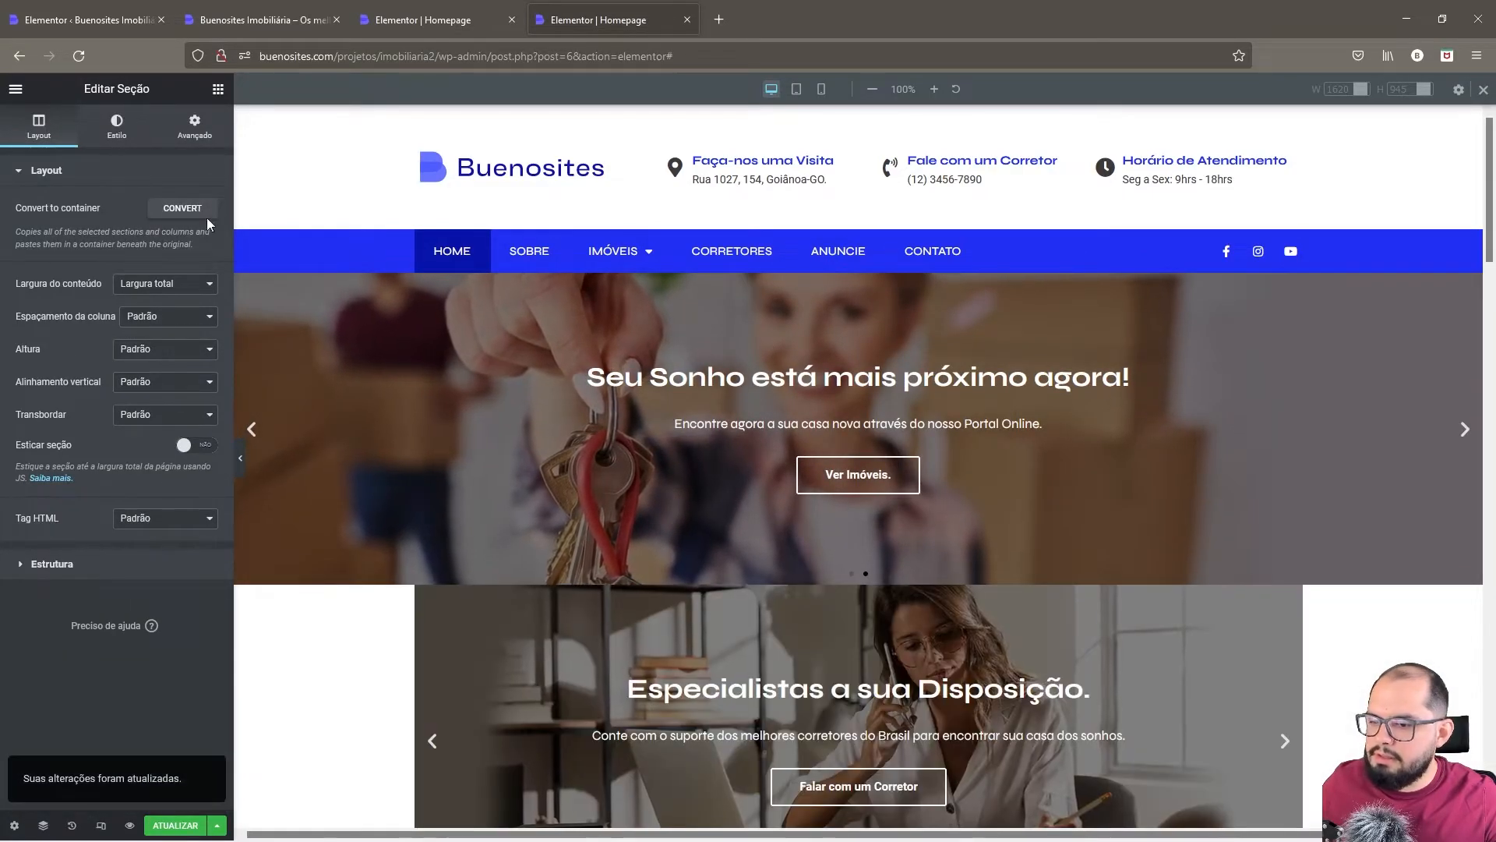
- Delete the original full-width slider section, keeping the converted container copy beneath it
scroll(1247, 589, "down", 3)
scroll(983, 421, "up", 3)
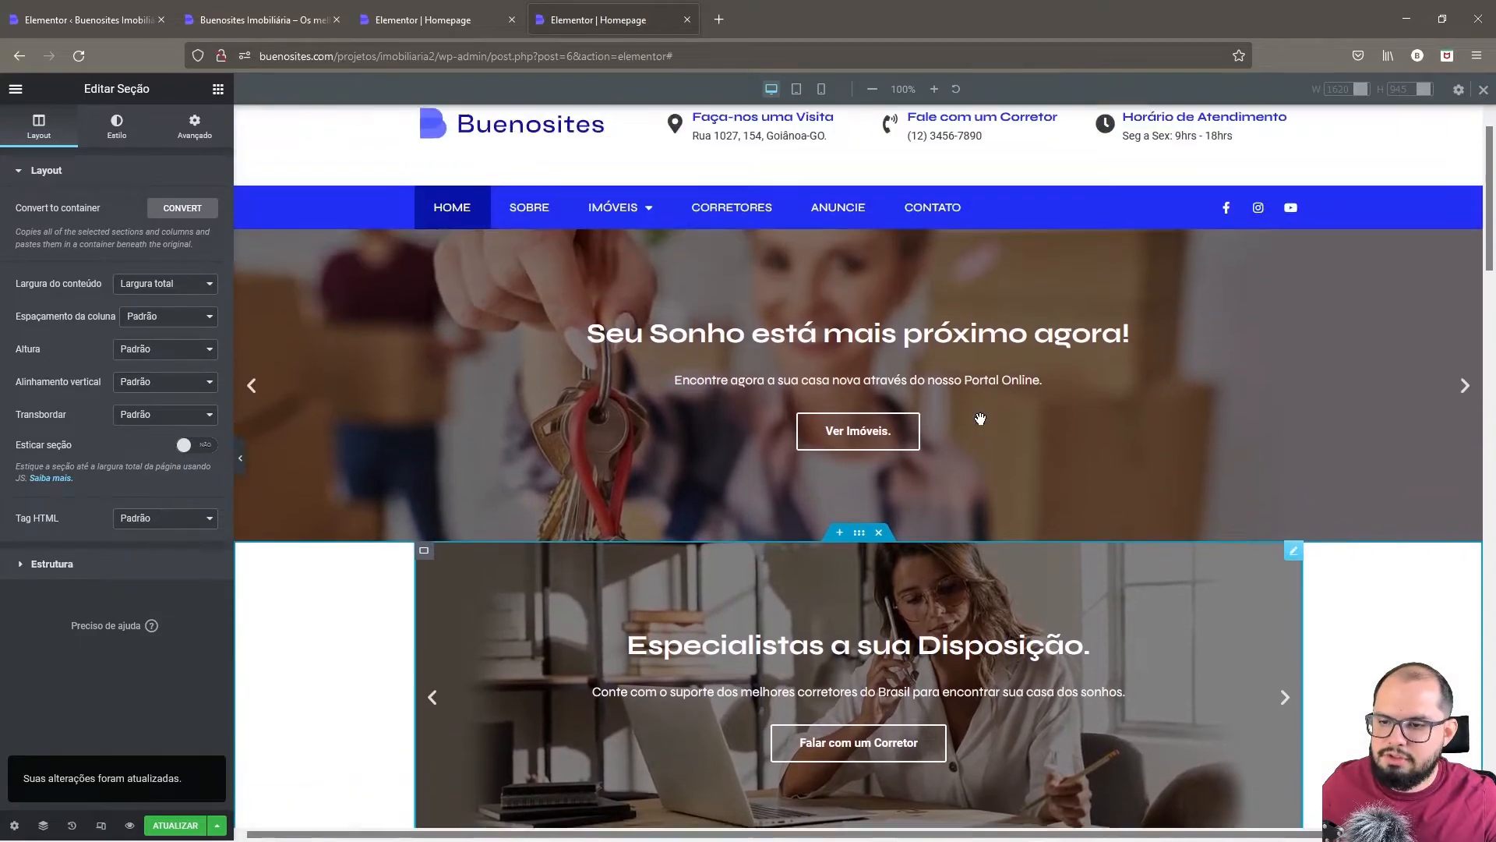
left_click(878, 264)
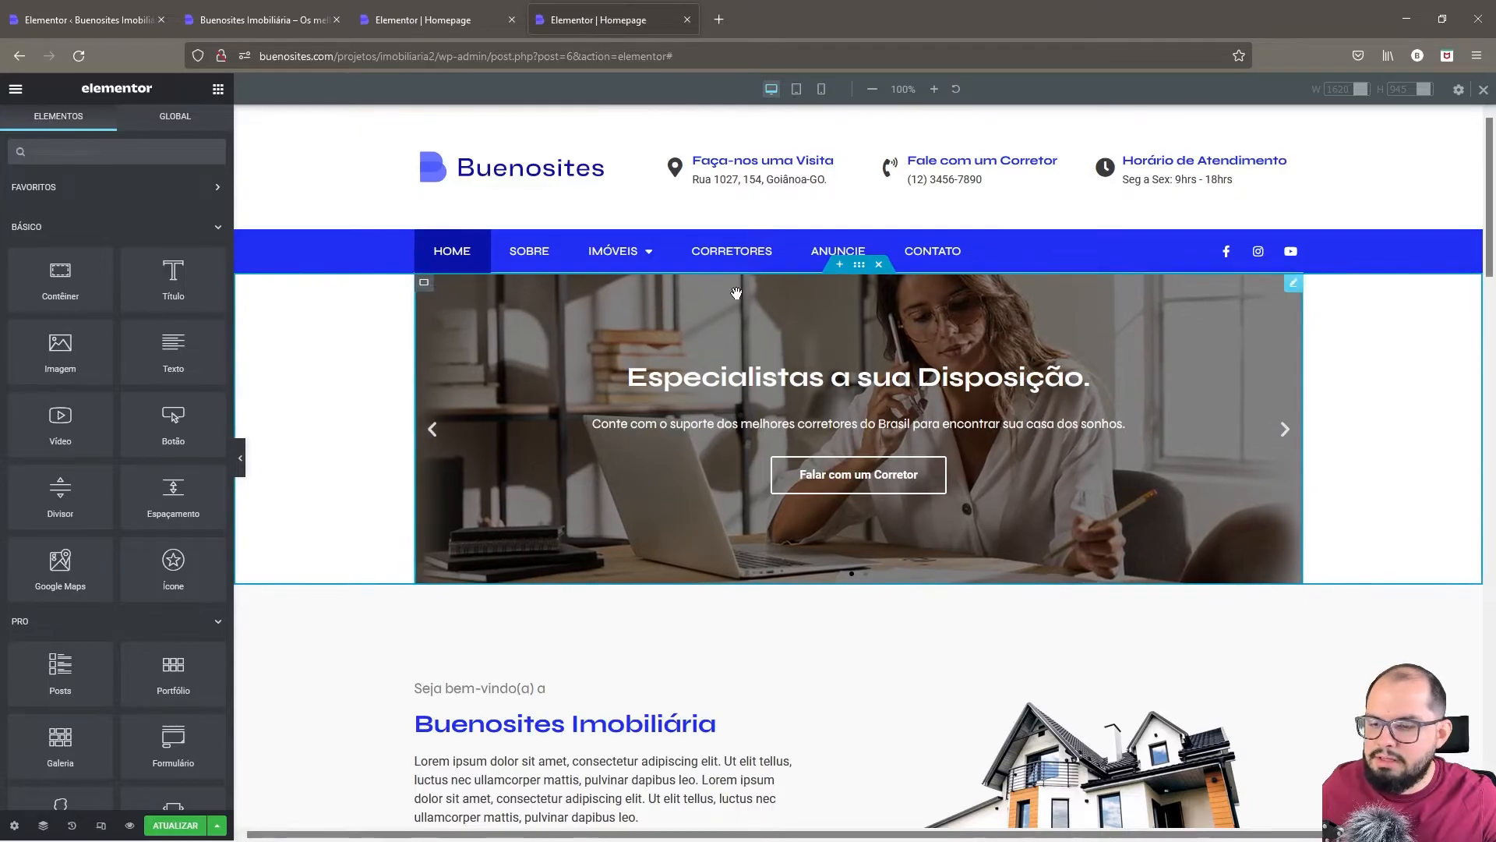
- Open the Navigator, collapse the other containers and expand the slider container down to its Slides widget
right_click(861, 273)
left_click(917, 462)
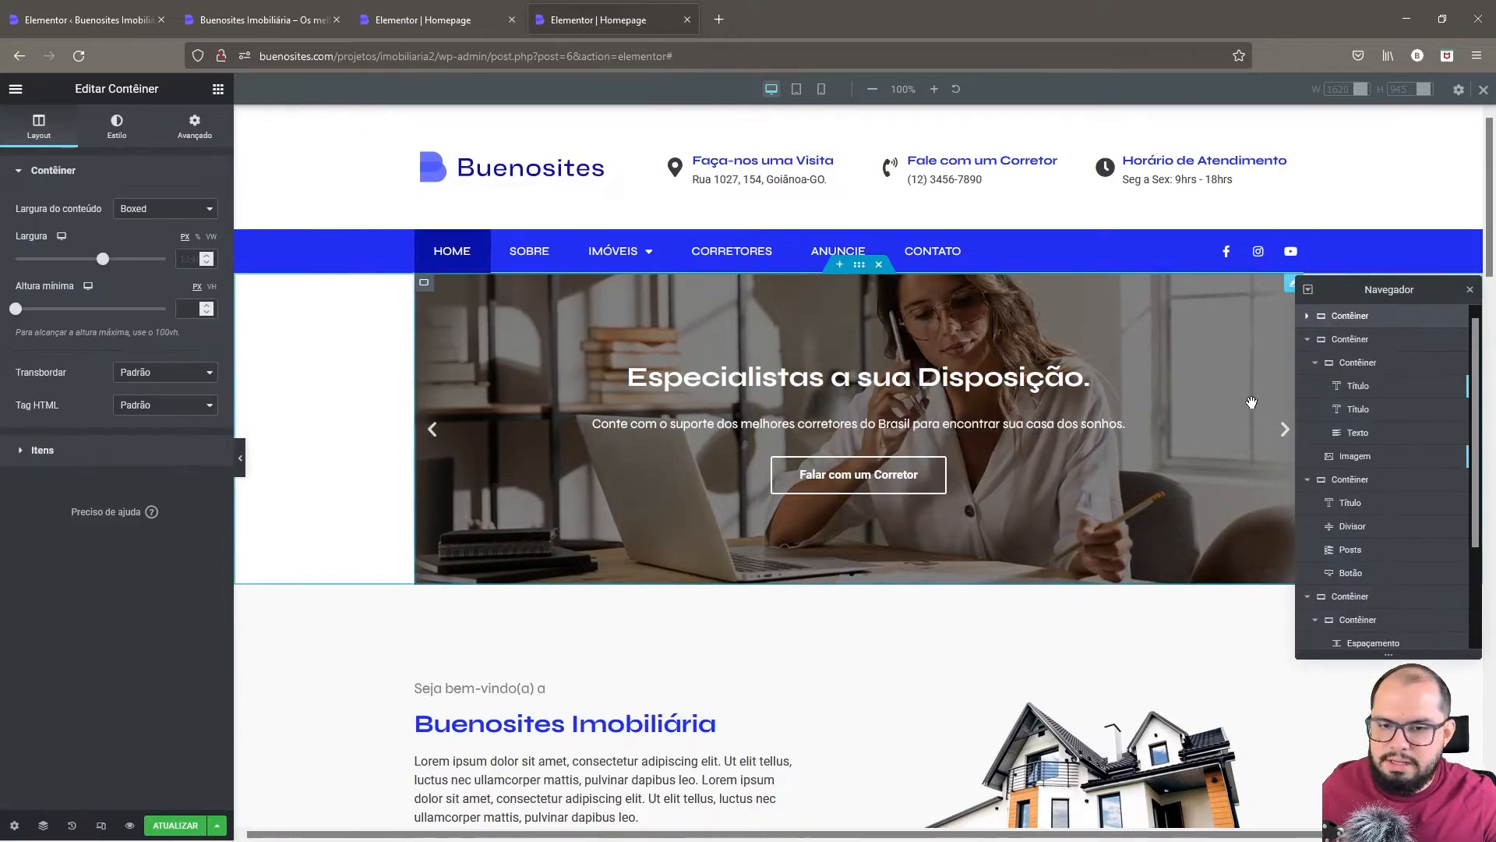
left_click(1315, 364)
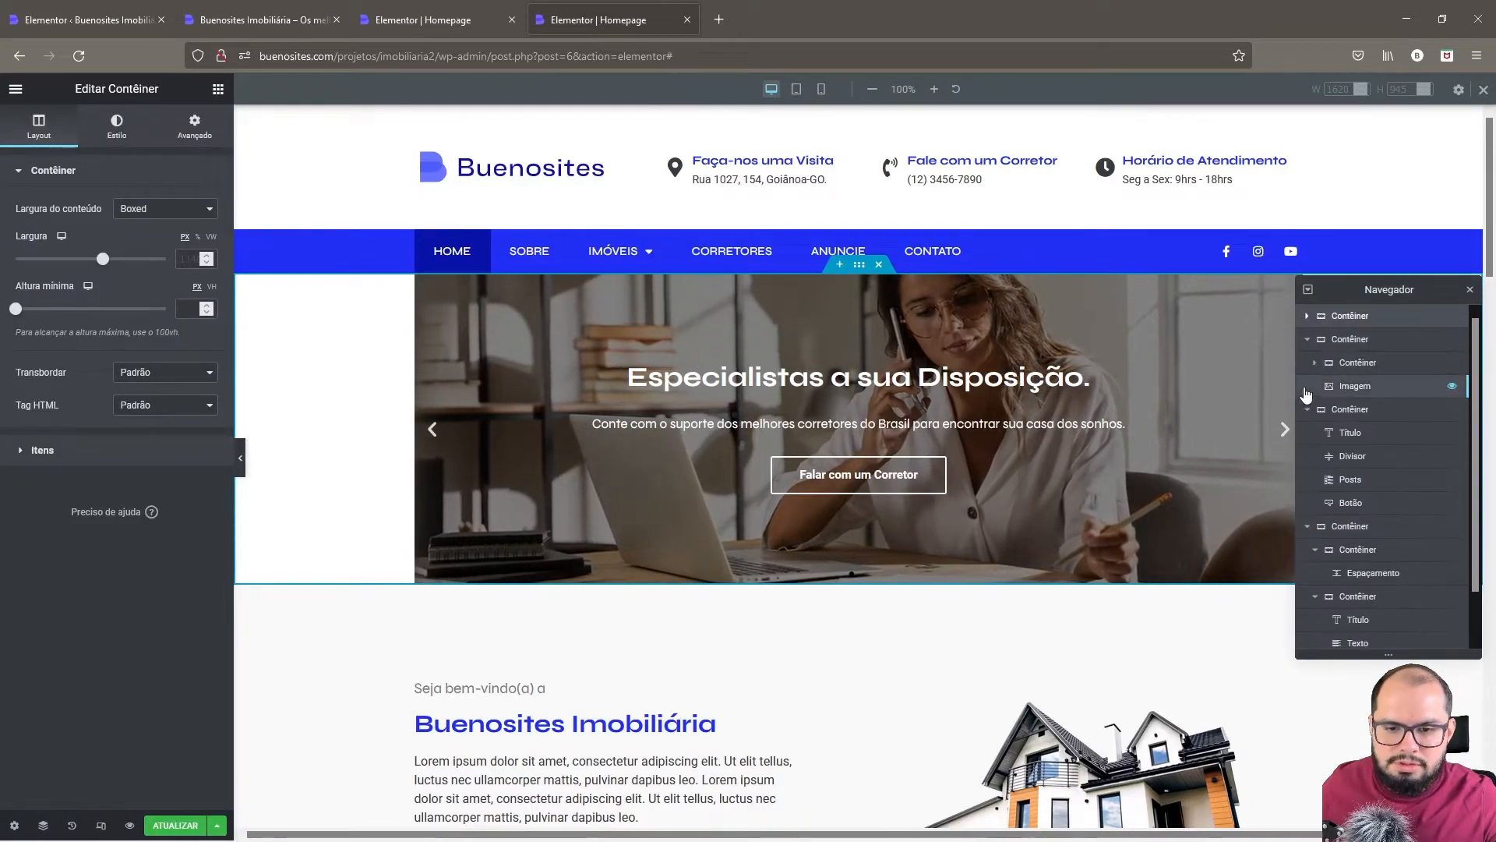
left_click(1307, 411)
left_click(1307, 434)
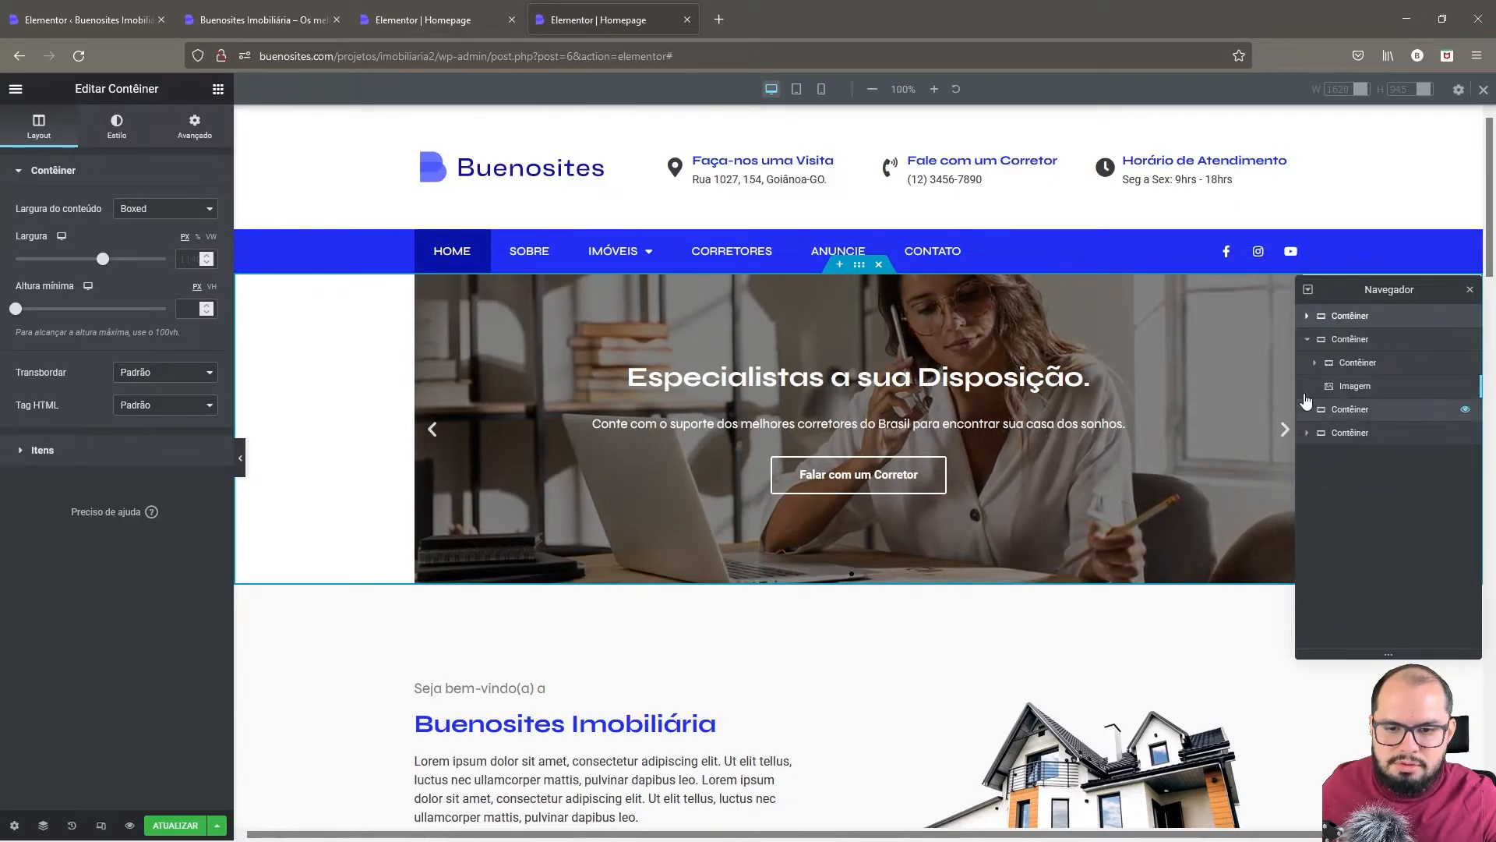
left_click(1307, 340)
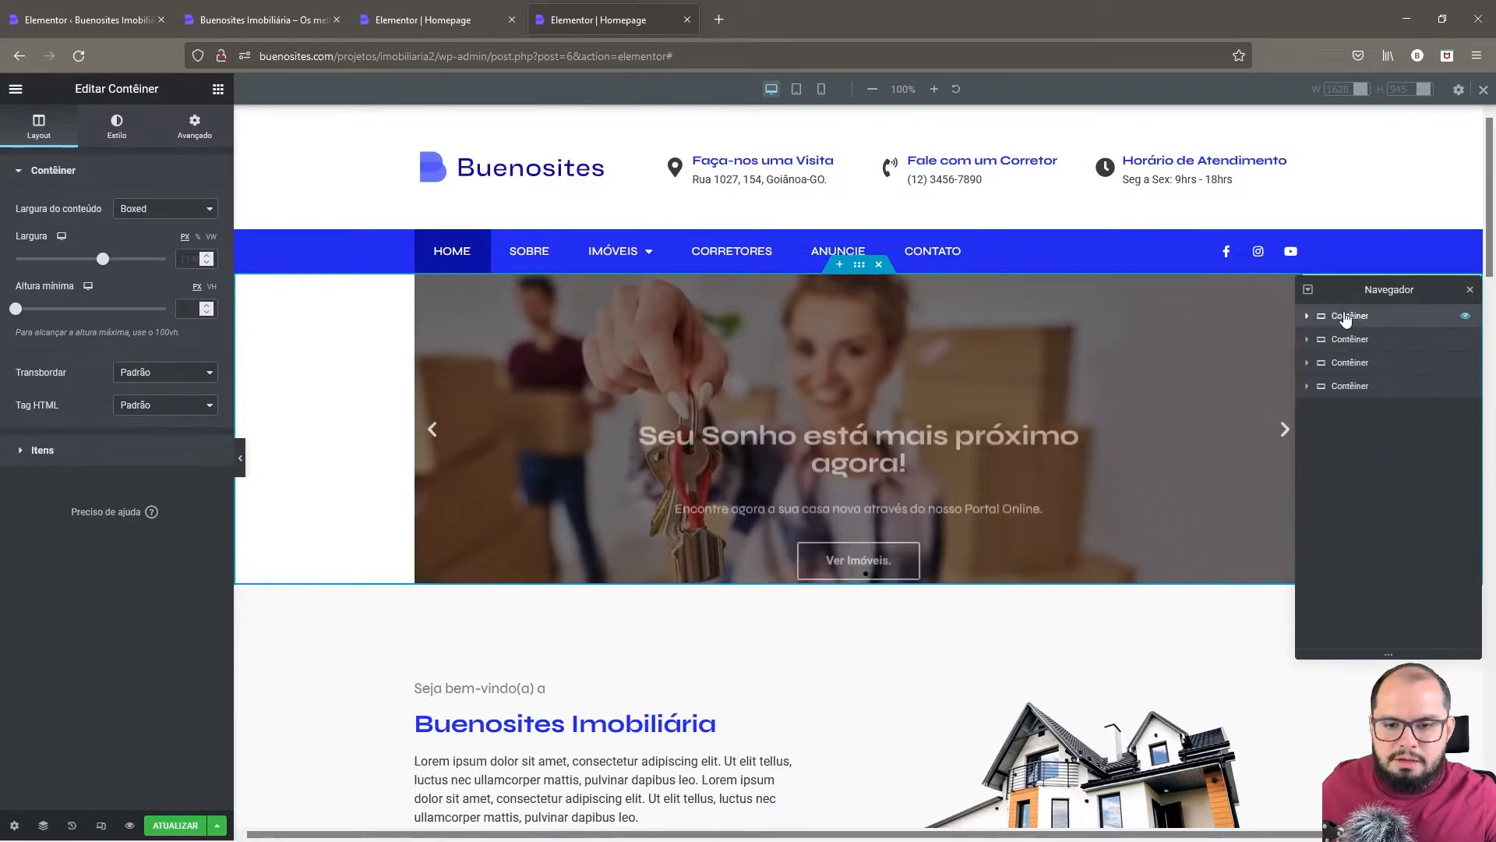
left_click(1307, 317)
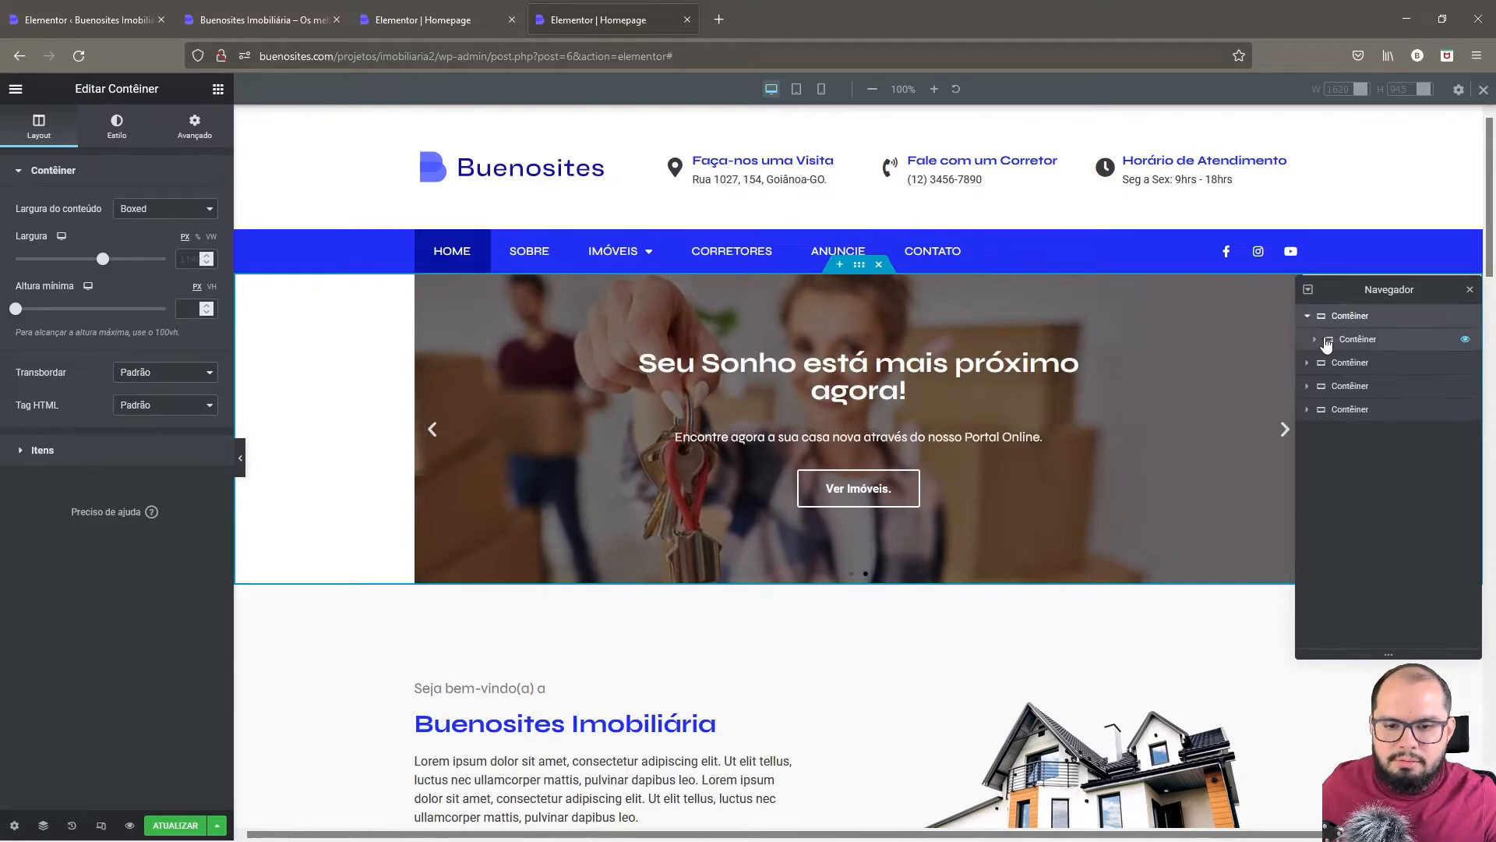
left_click(1316, 340)
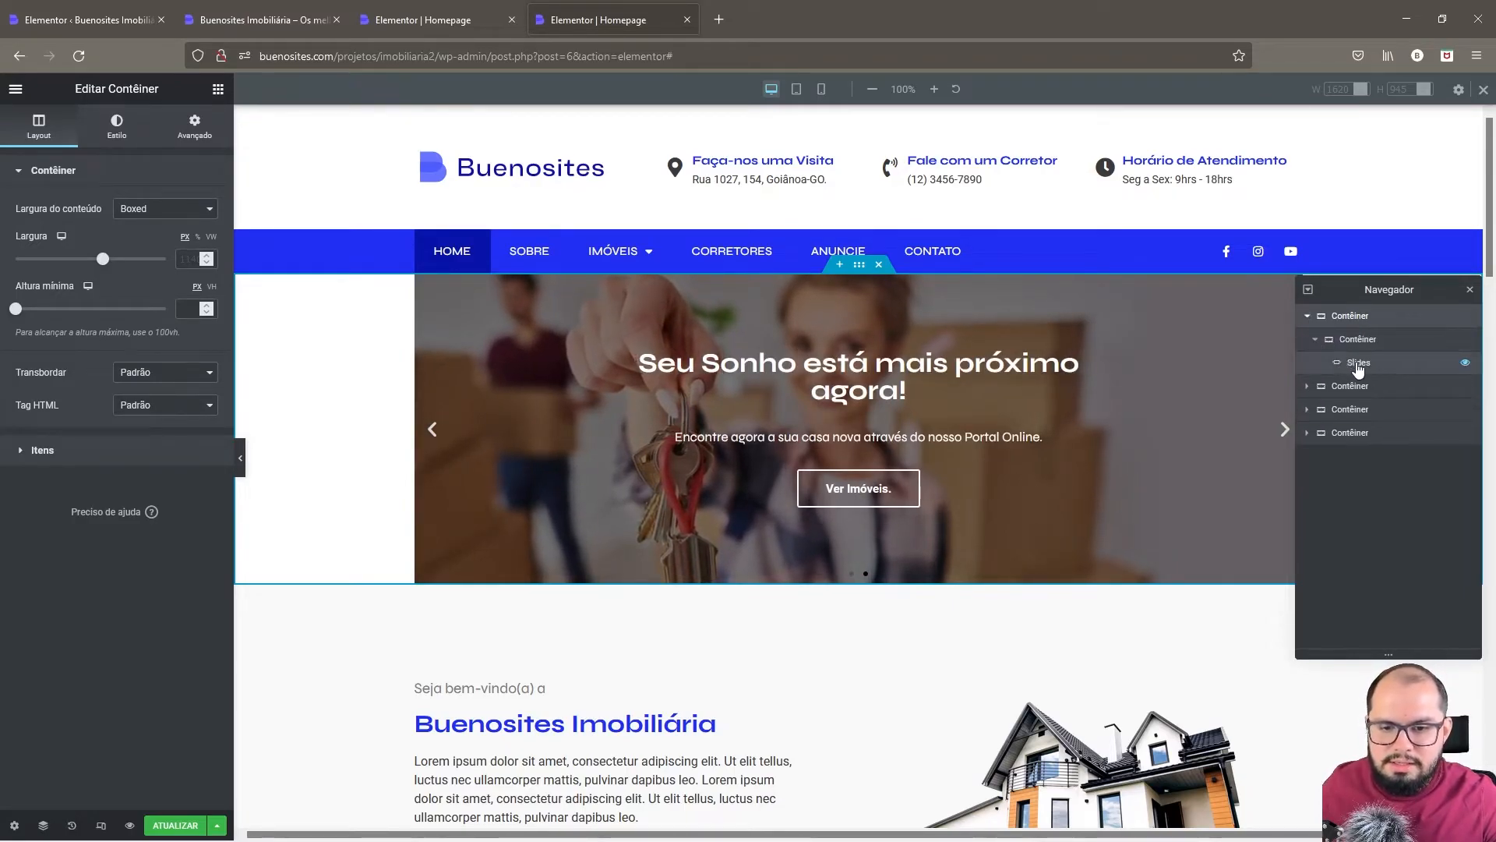
- Move the Slides widget directly into the outer slider container and delete the emptied inner container
left_click_drag(1358, 360, 1358, 337)
left_click(1358, 365)
right_click(1359, 364)
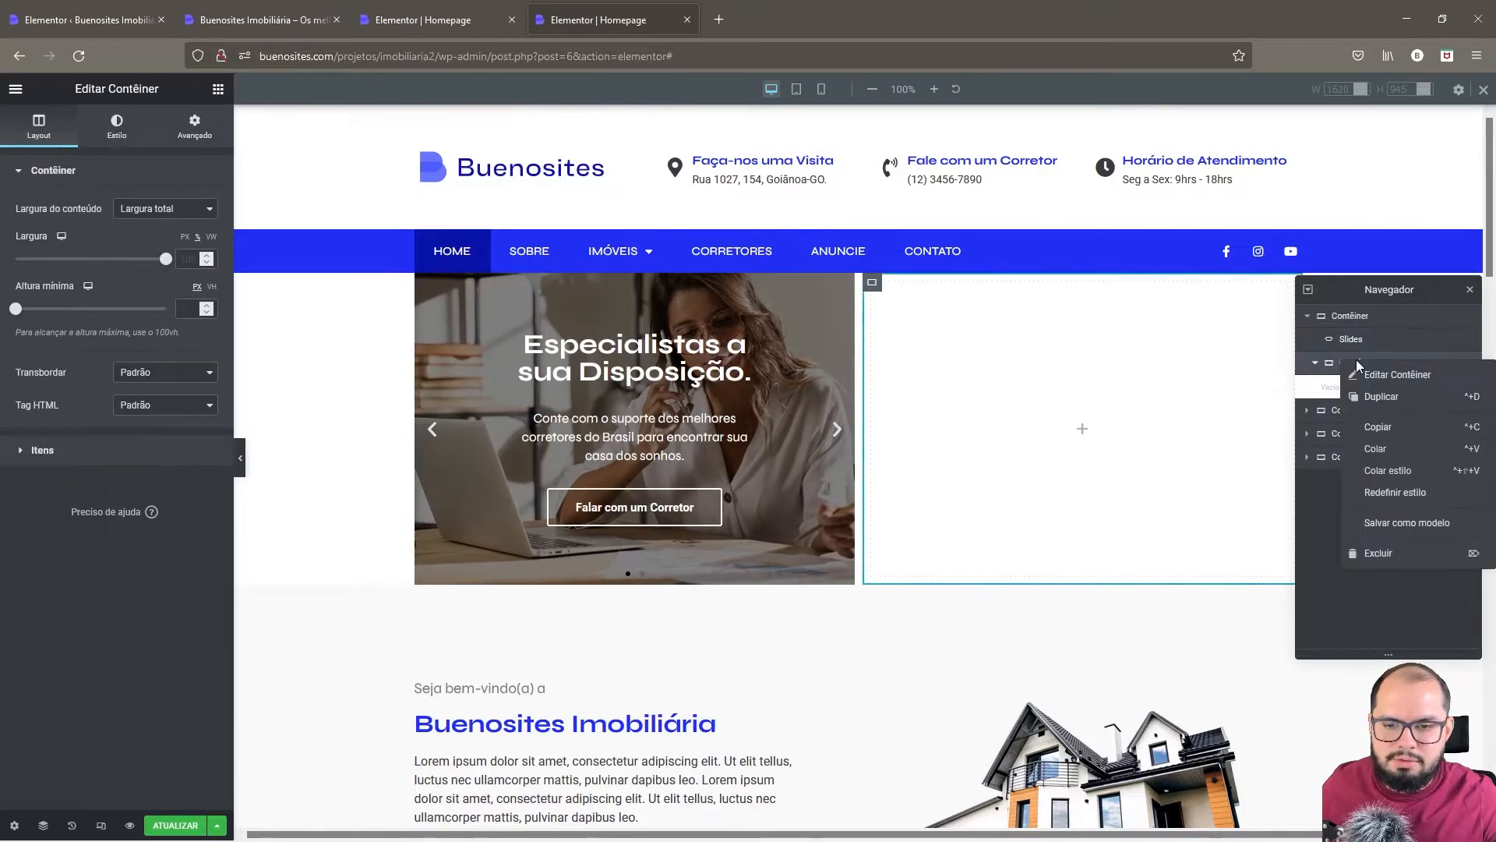
left_click(1374, 554)
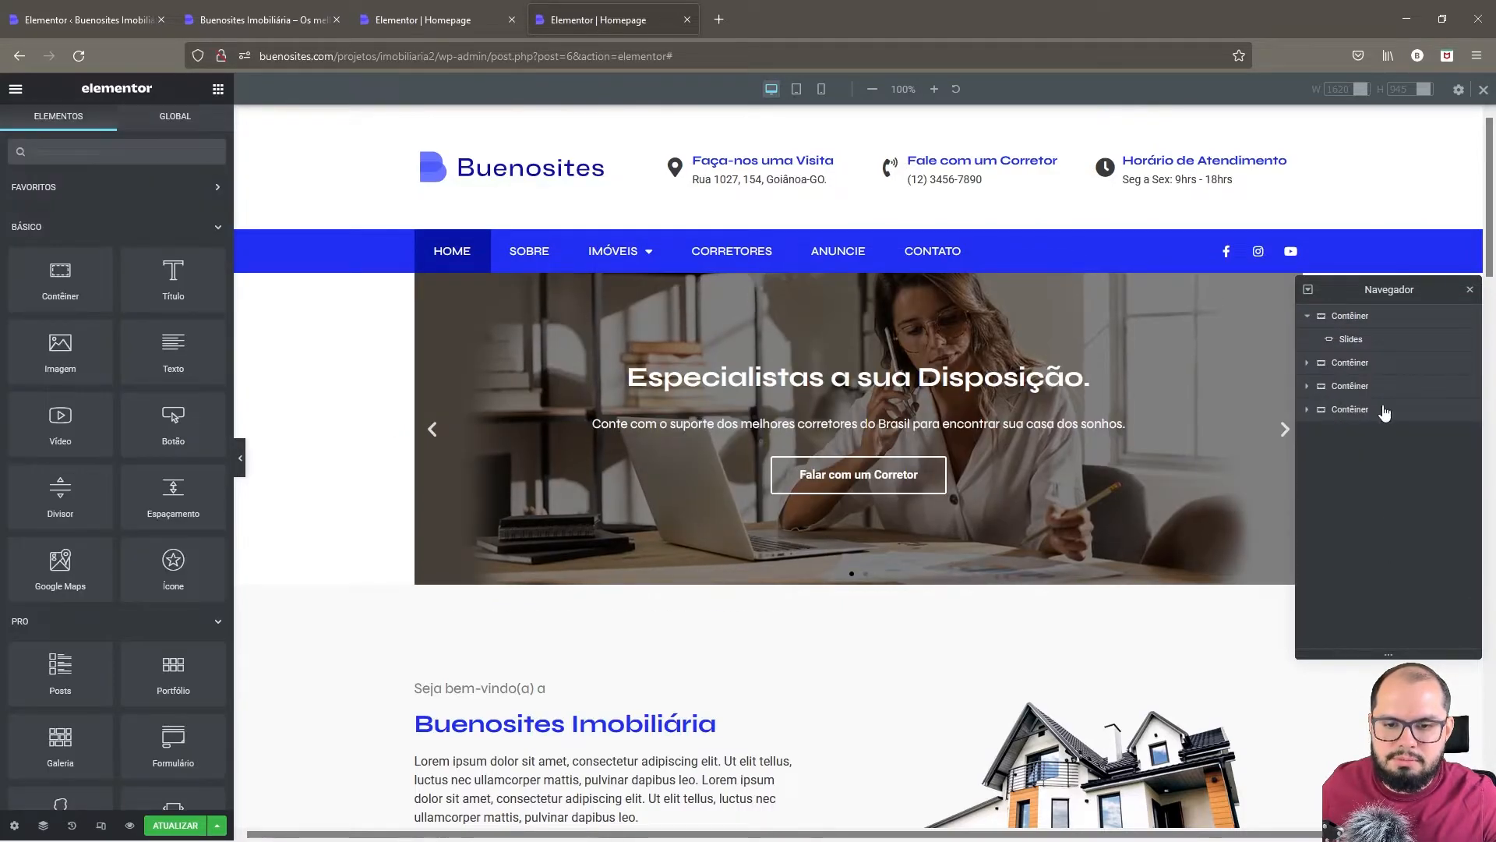
- Set the outer slider container's content width to full width (Largura total) and close the Navigator
left_click(1357, 341)
left_click(1350, 315)
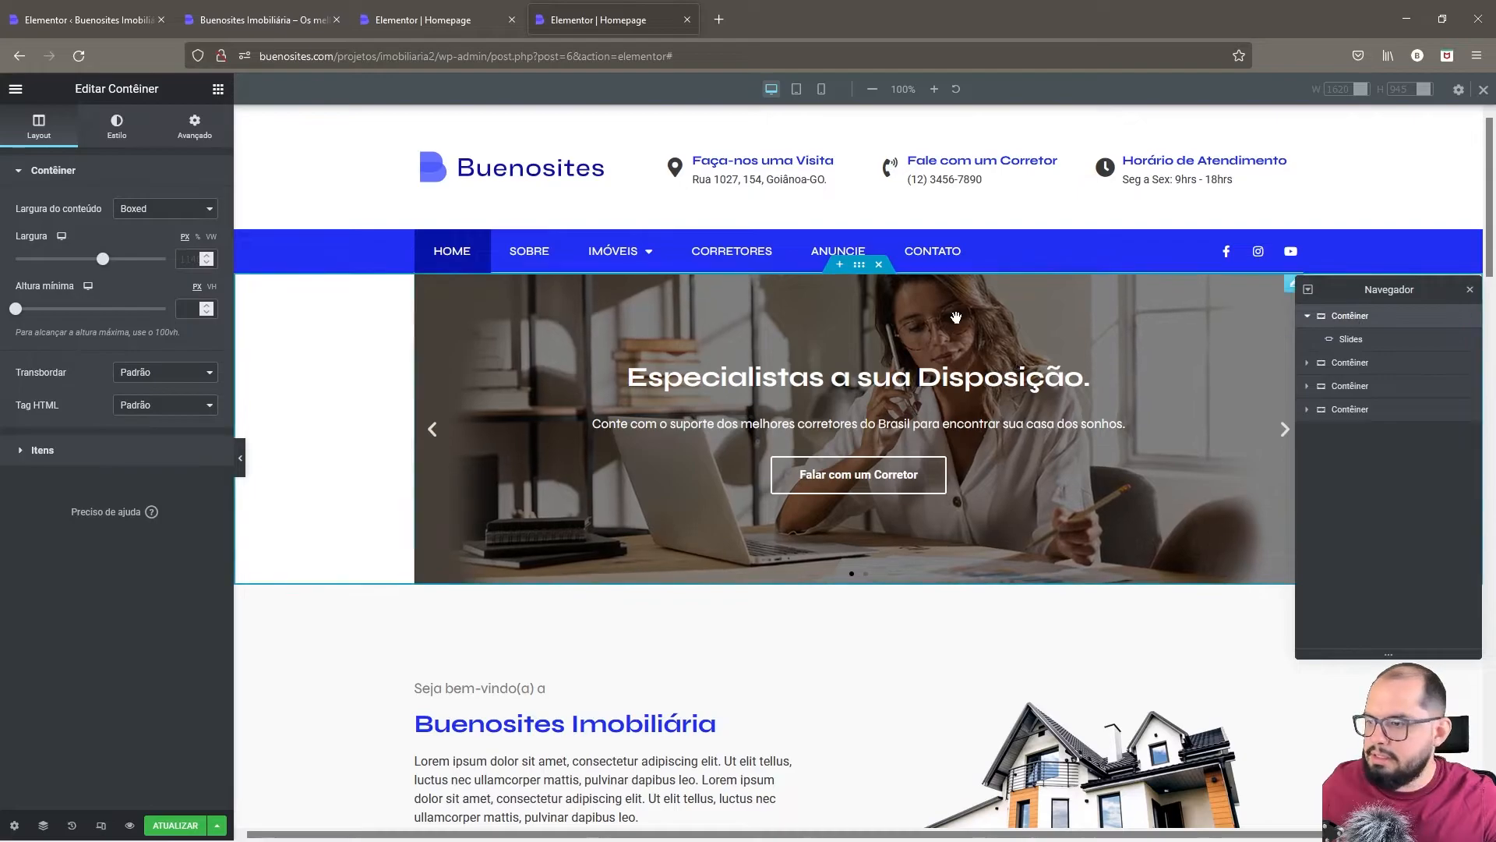
left_click(176, 210)
left_click(157, 249)
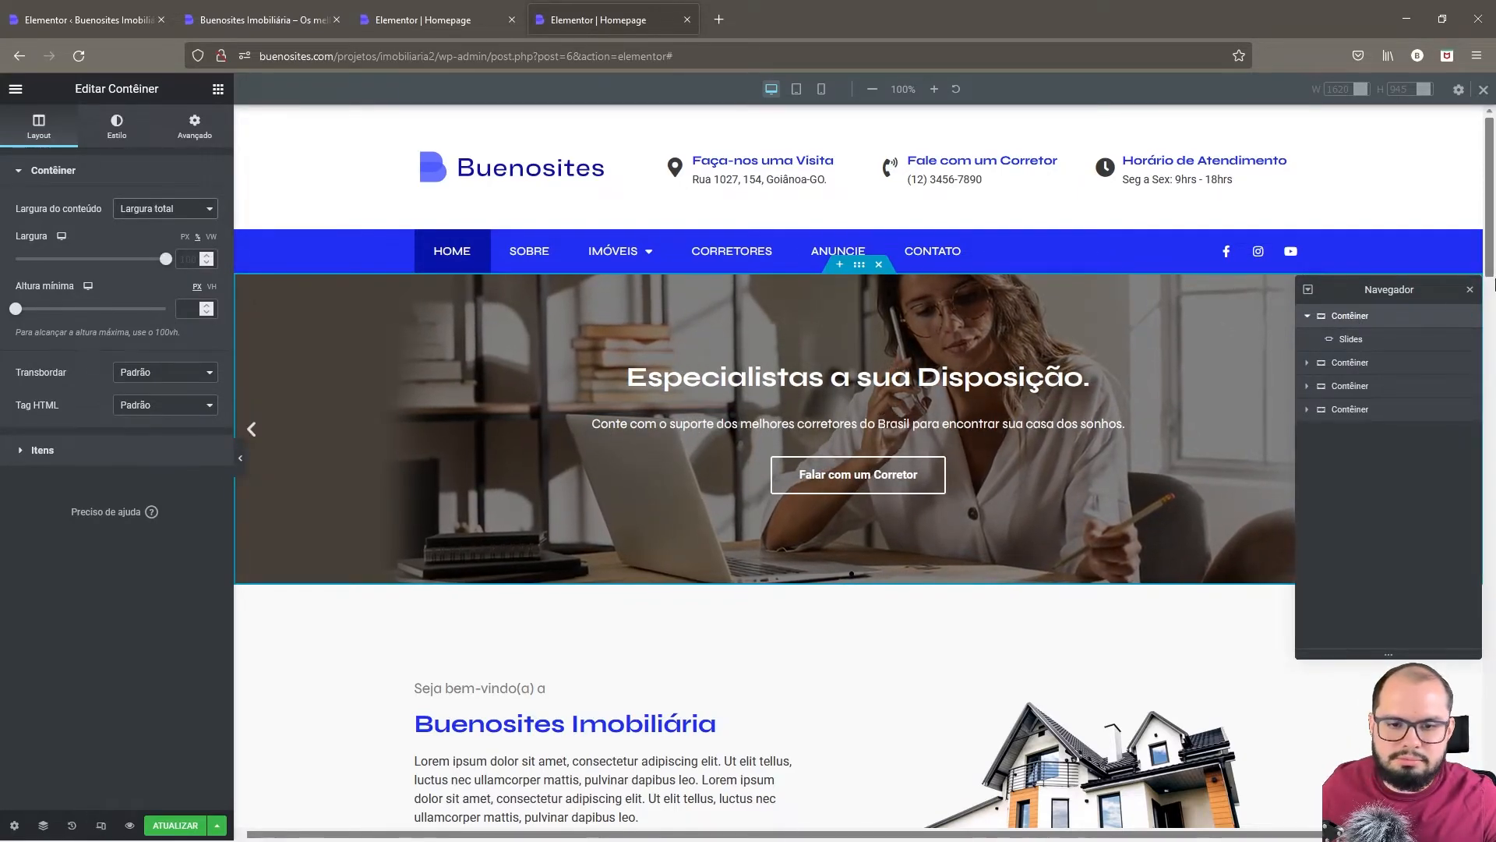
left_click(1470, 292)
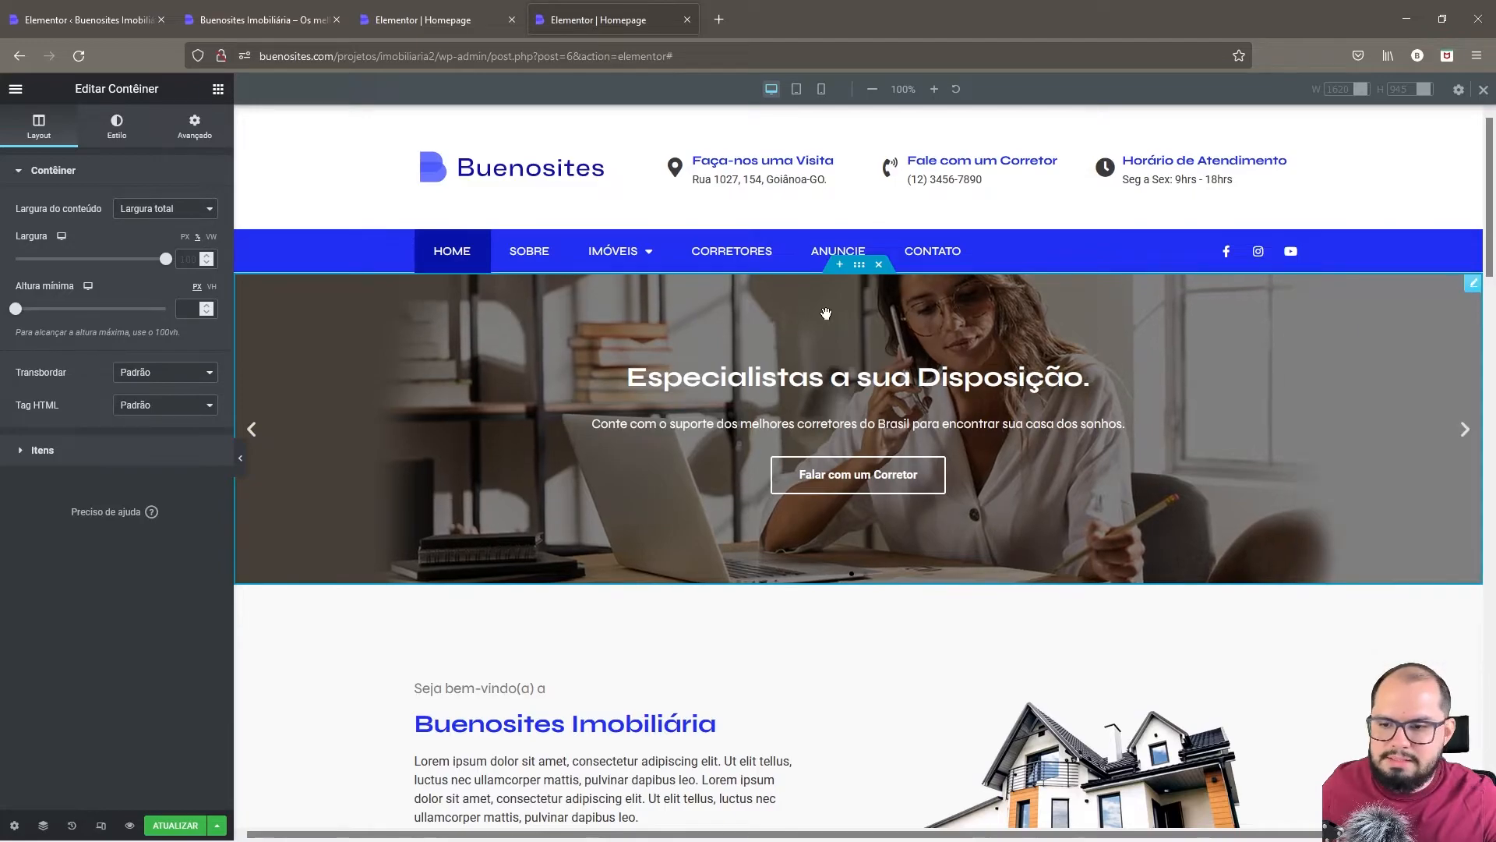
- Open the Slides widget's settings and check the slider in tablet and mobile views, returning to desktop view
right_click(862, 335)
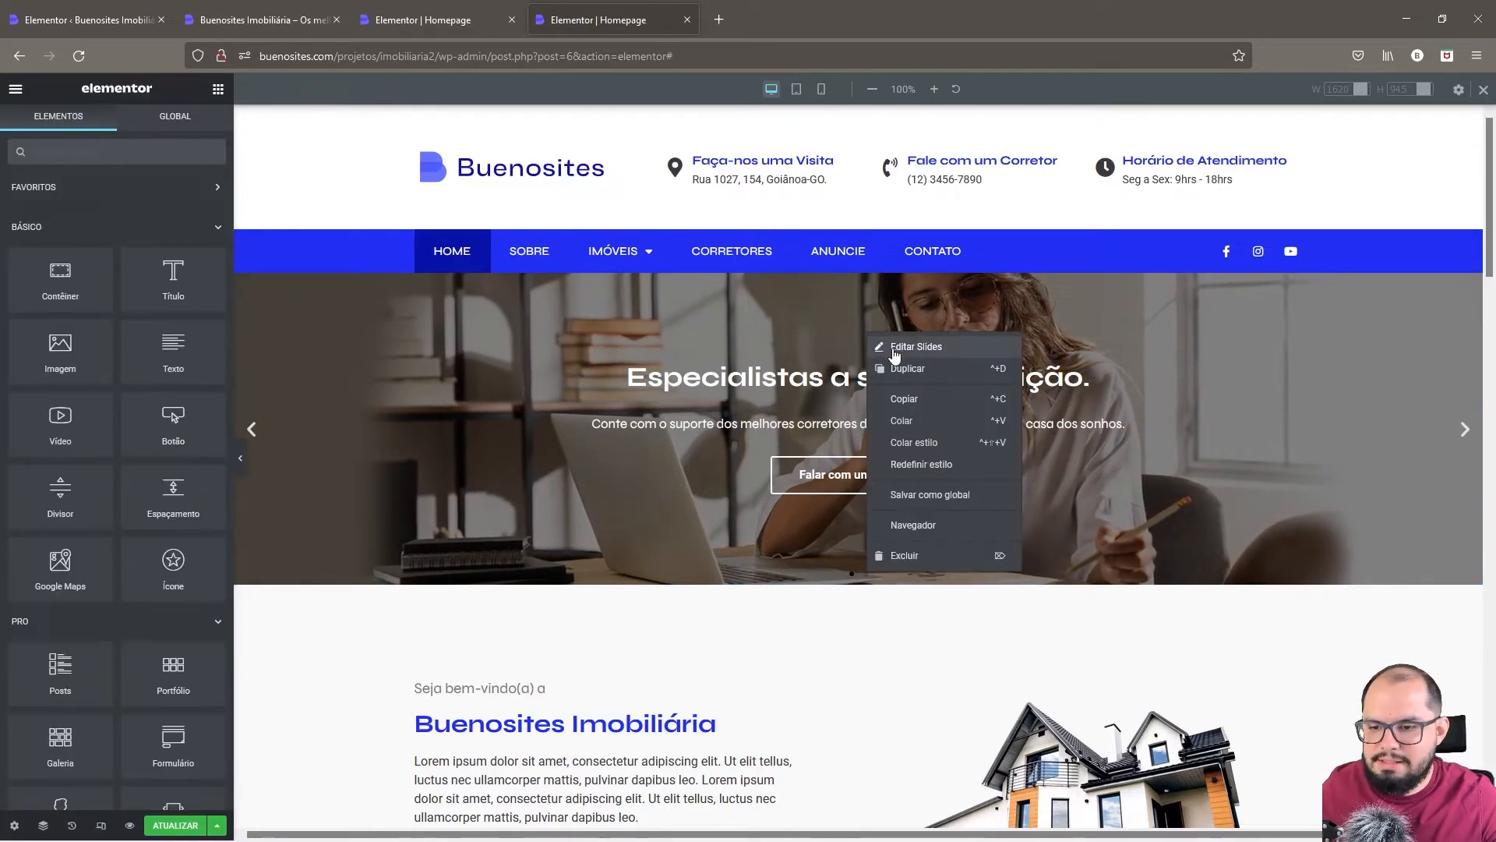
left_click(888, 345)
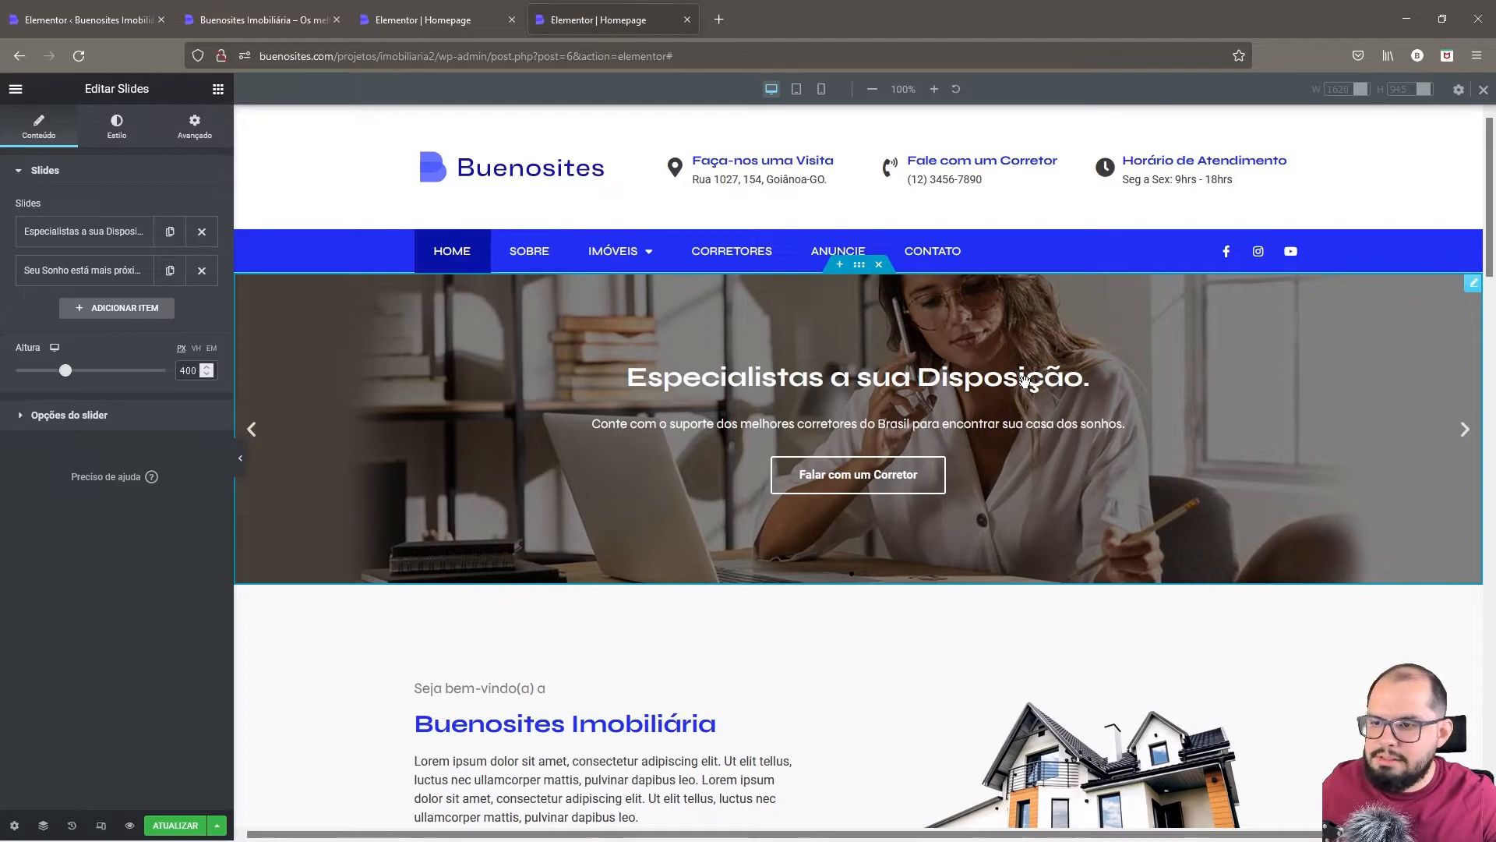
left_click(795, 90)
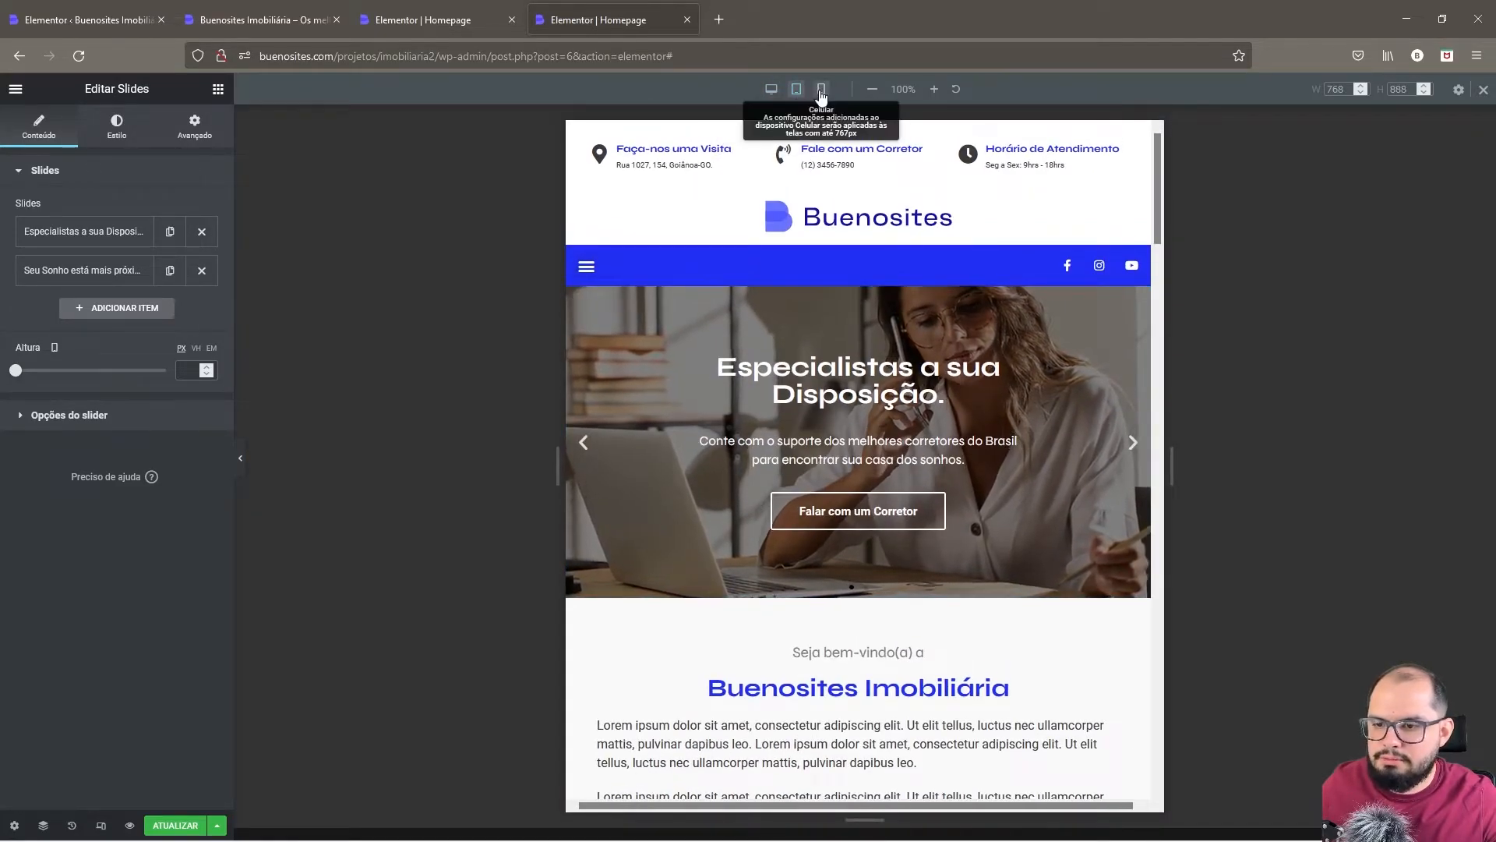
left_click(821, 90)
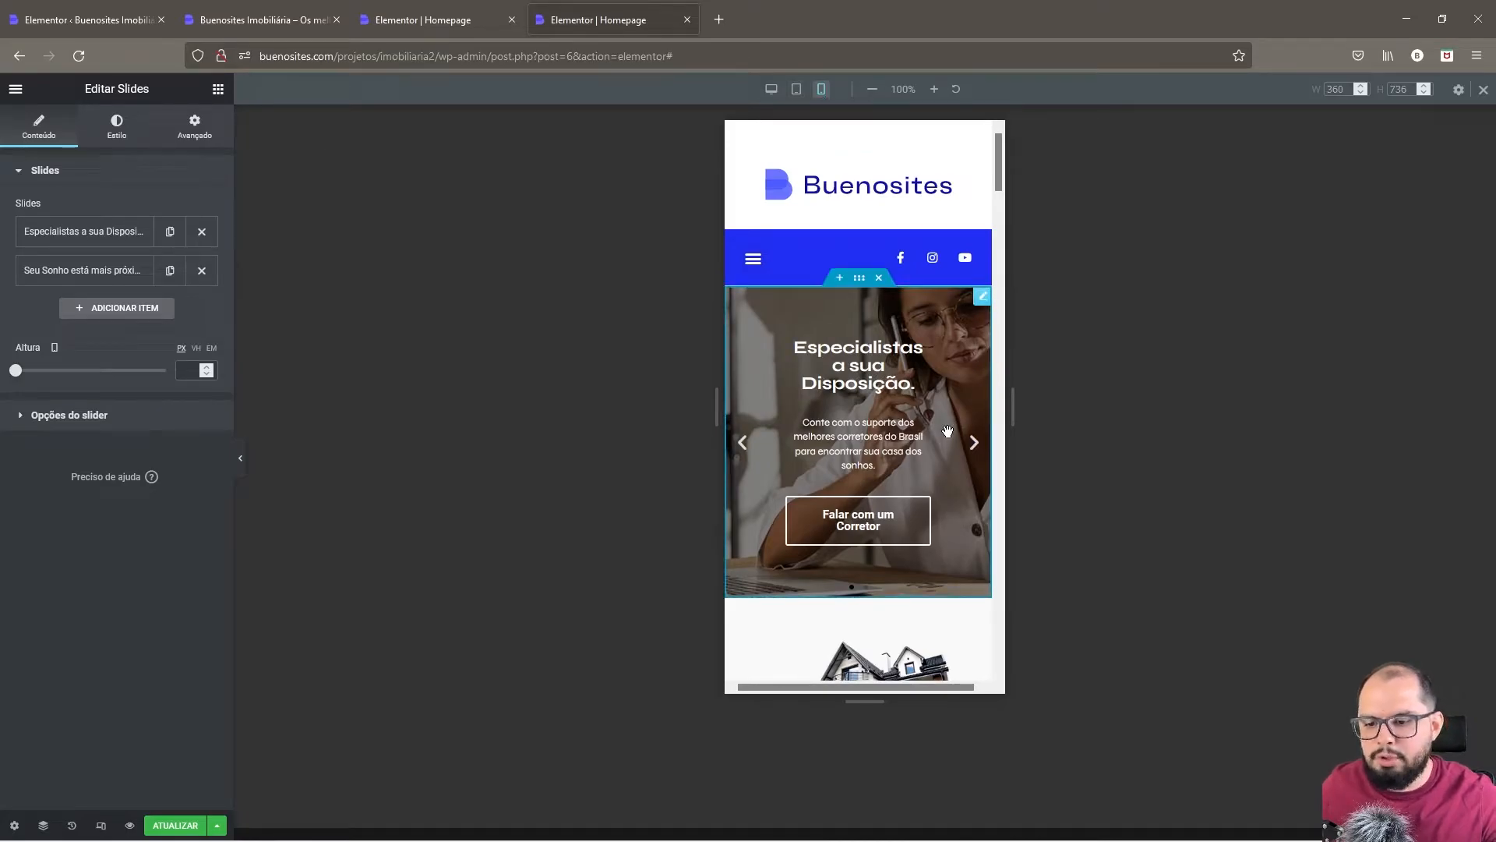
left_click(771, 89)
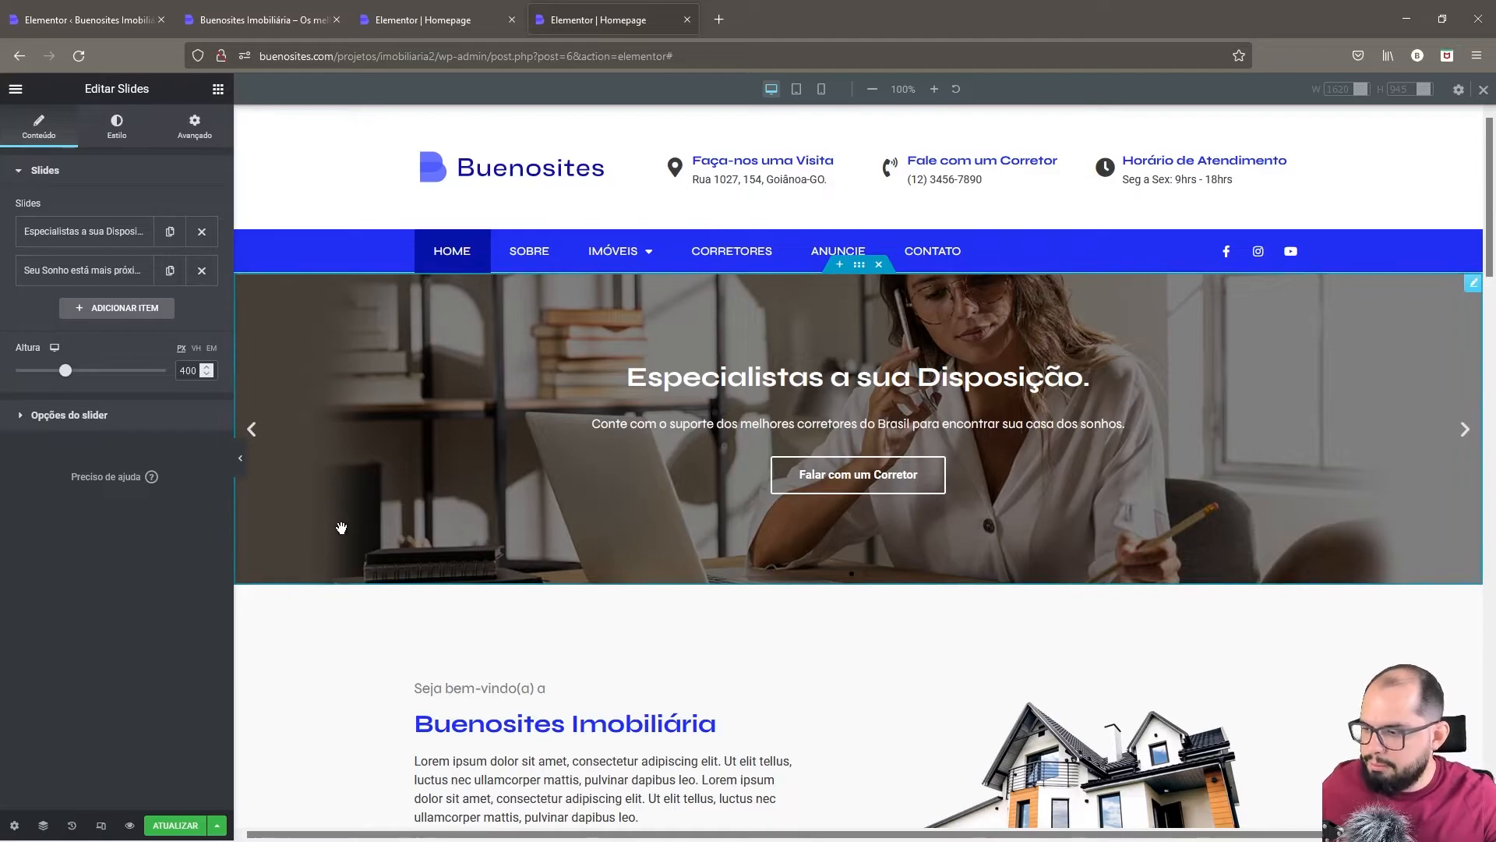
- Update the homepage with the slider changes and close the old section-based Homepage editor
left_click(176, 828)
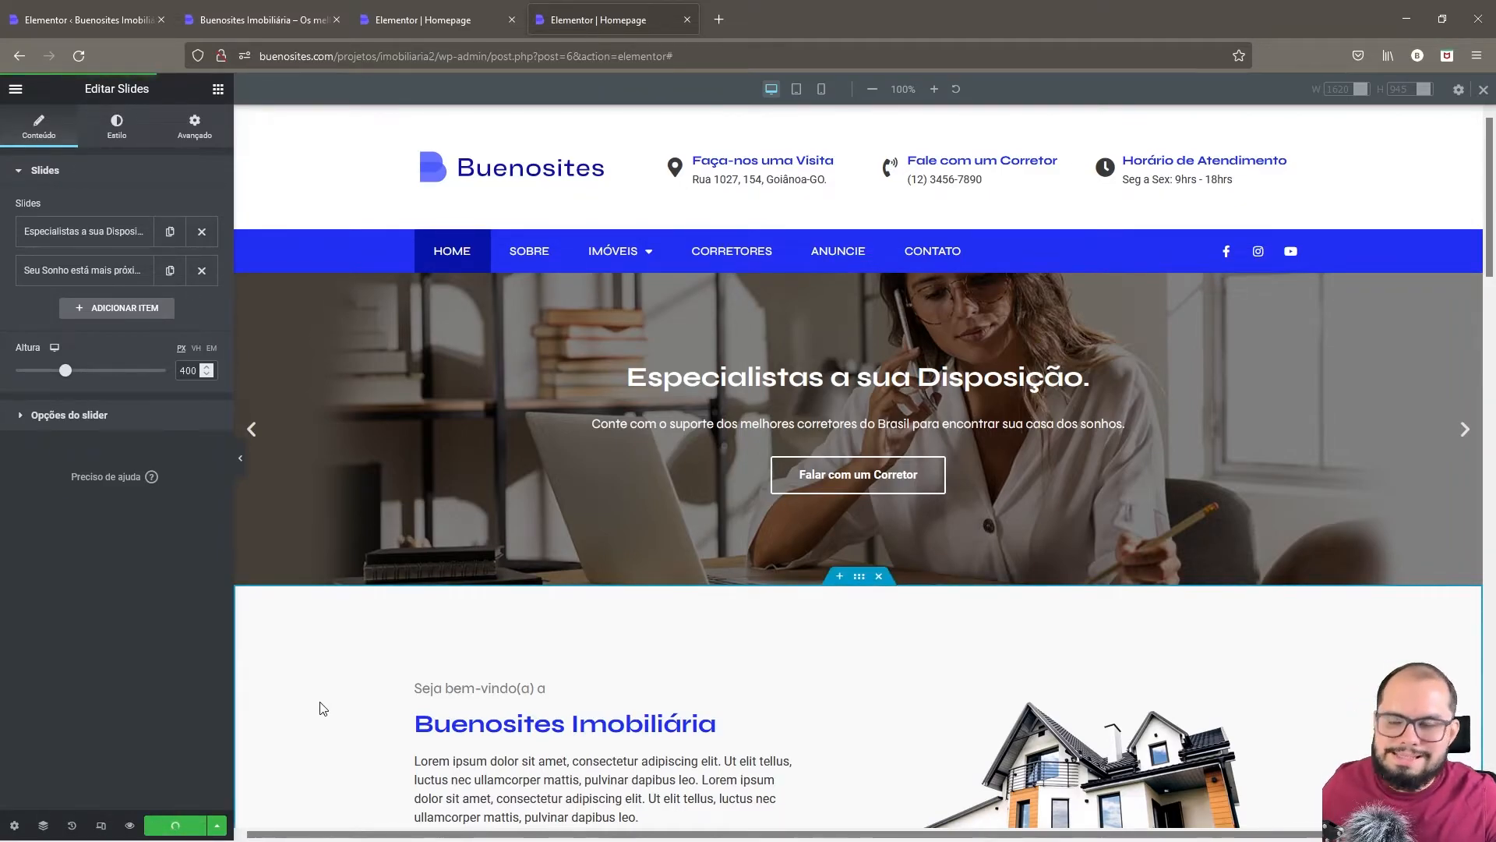
left_click(483, 21)
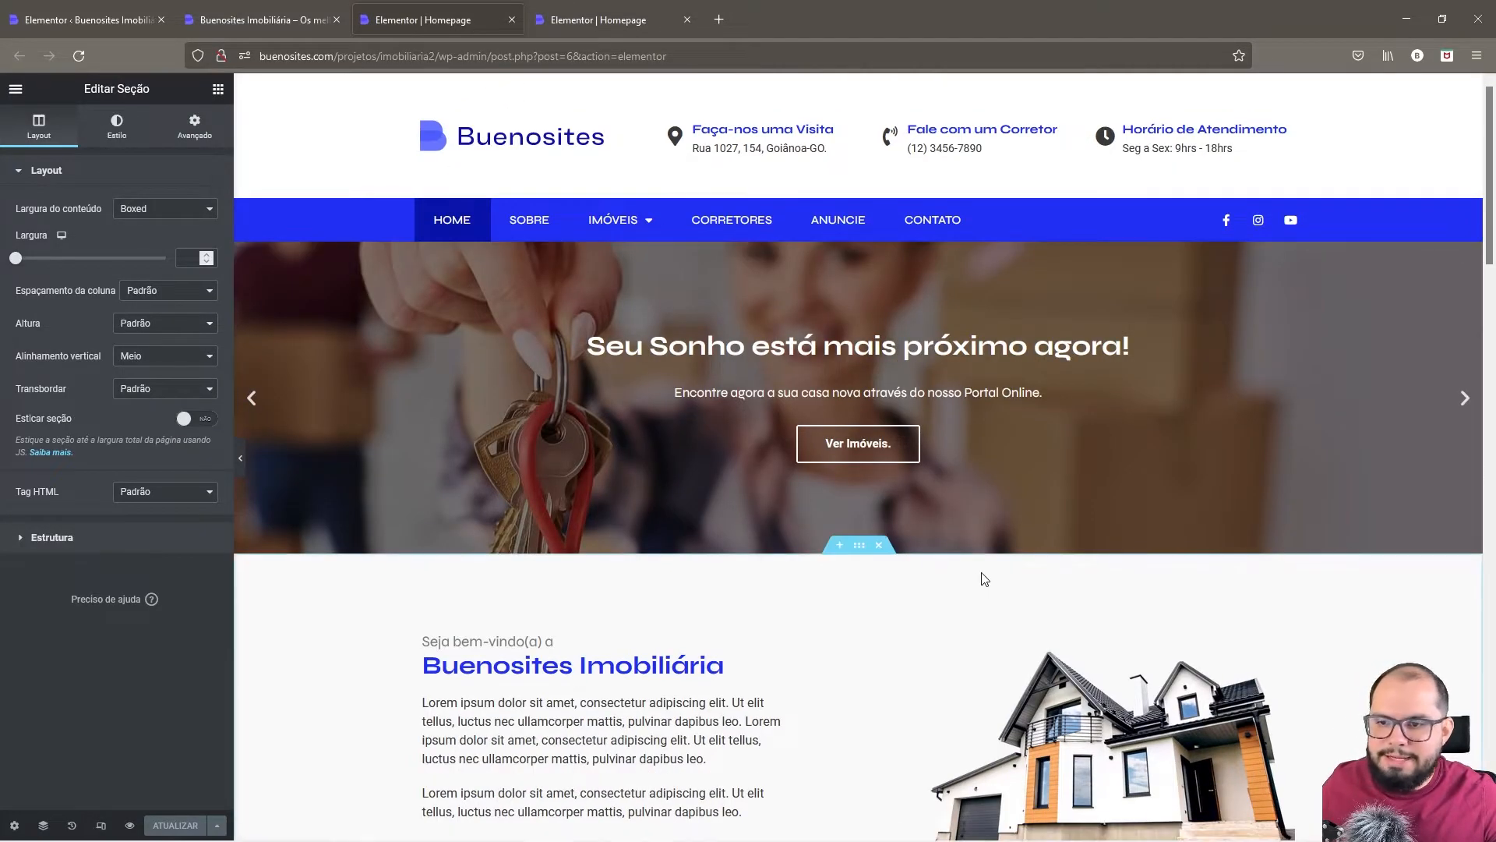
left_click(511, 20)
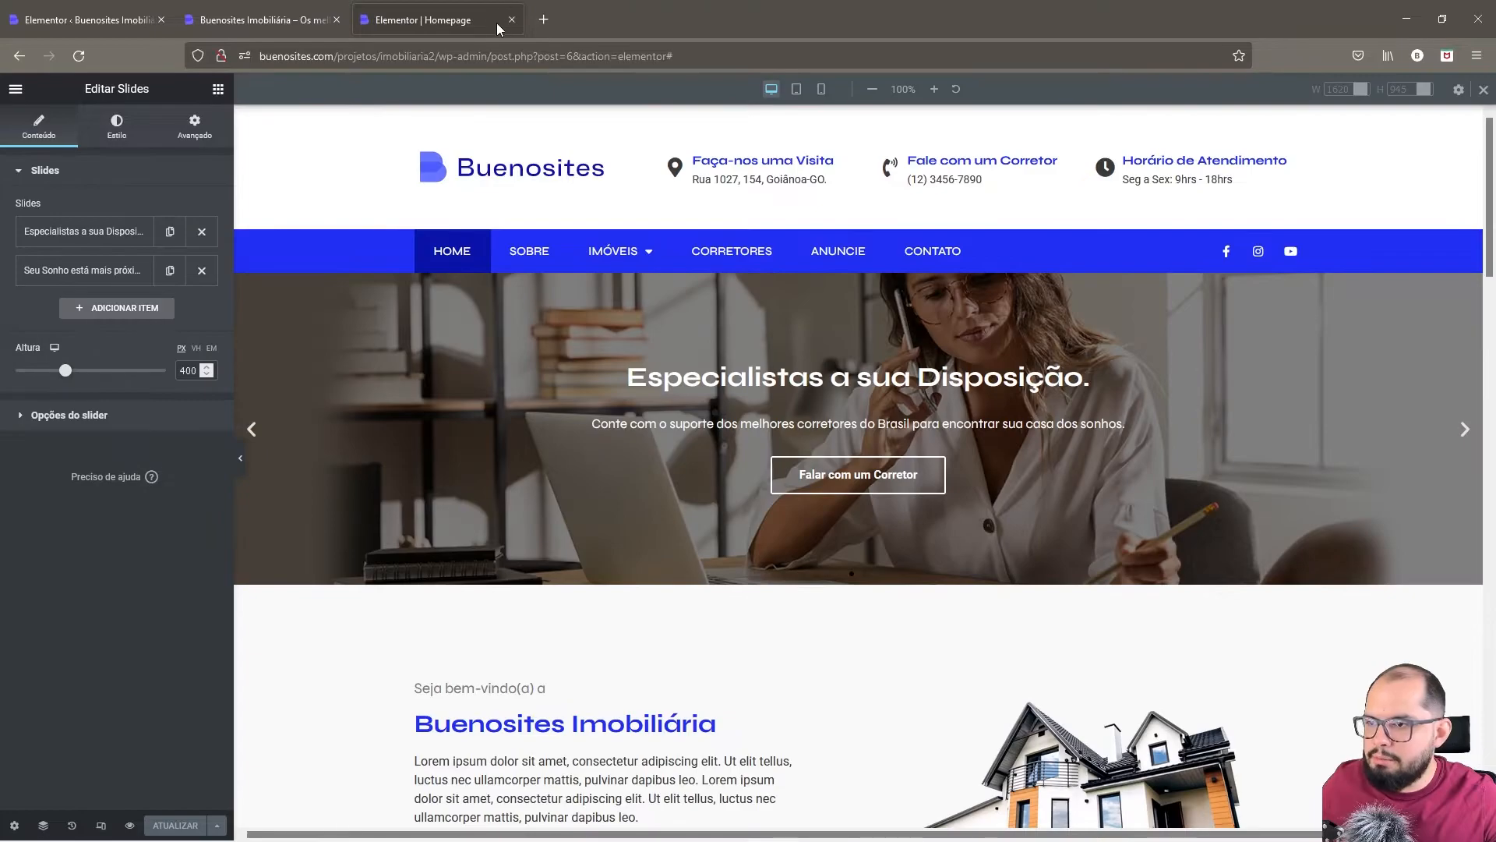
- Reload the published homepage and review it from the slider through the Imóveis listing to the contact section
left_click(273, 15)
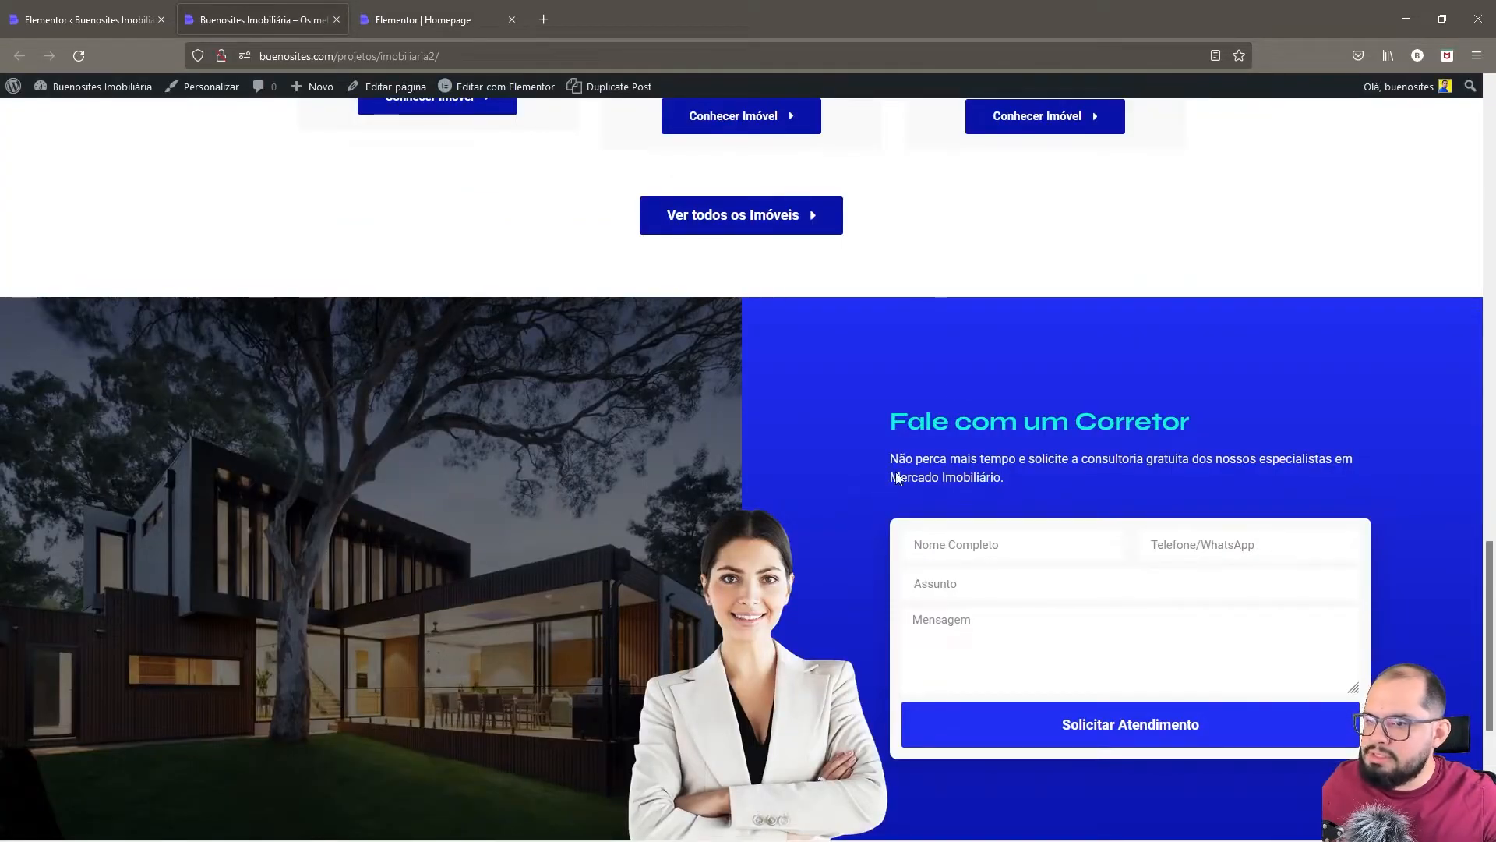
left_click(78, 62)
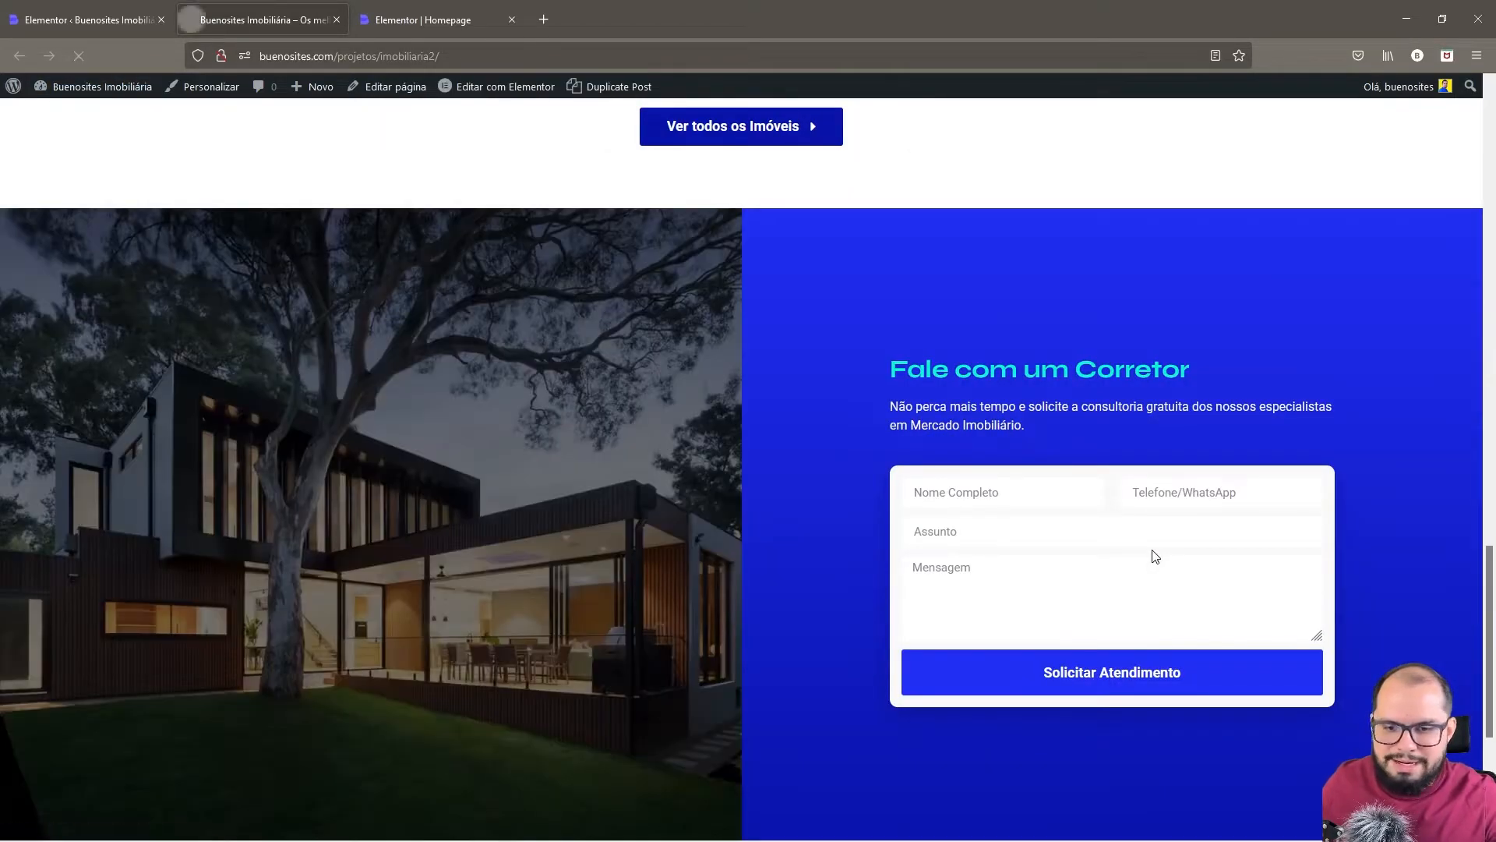
scroll(1154, 555, "up", 10)
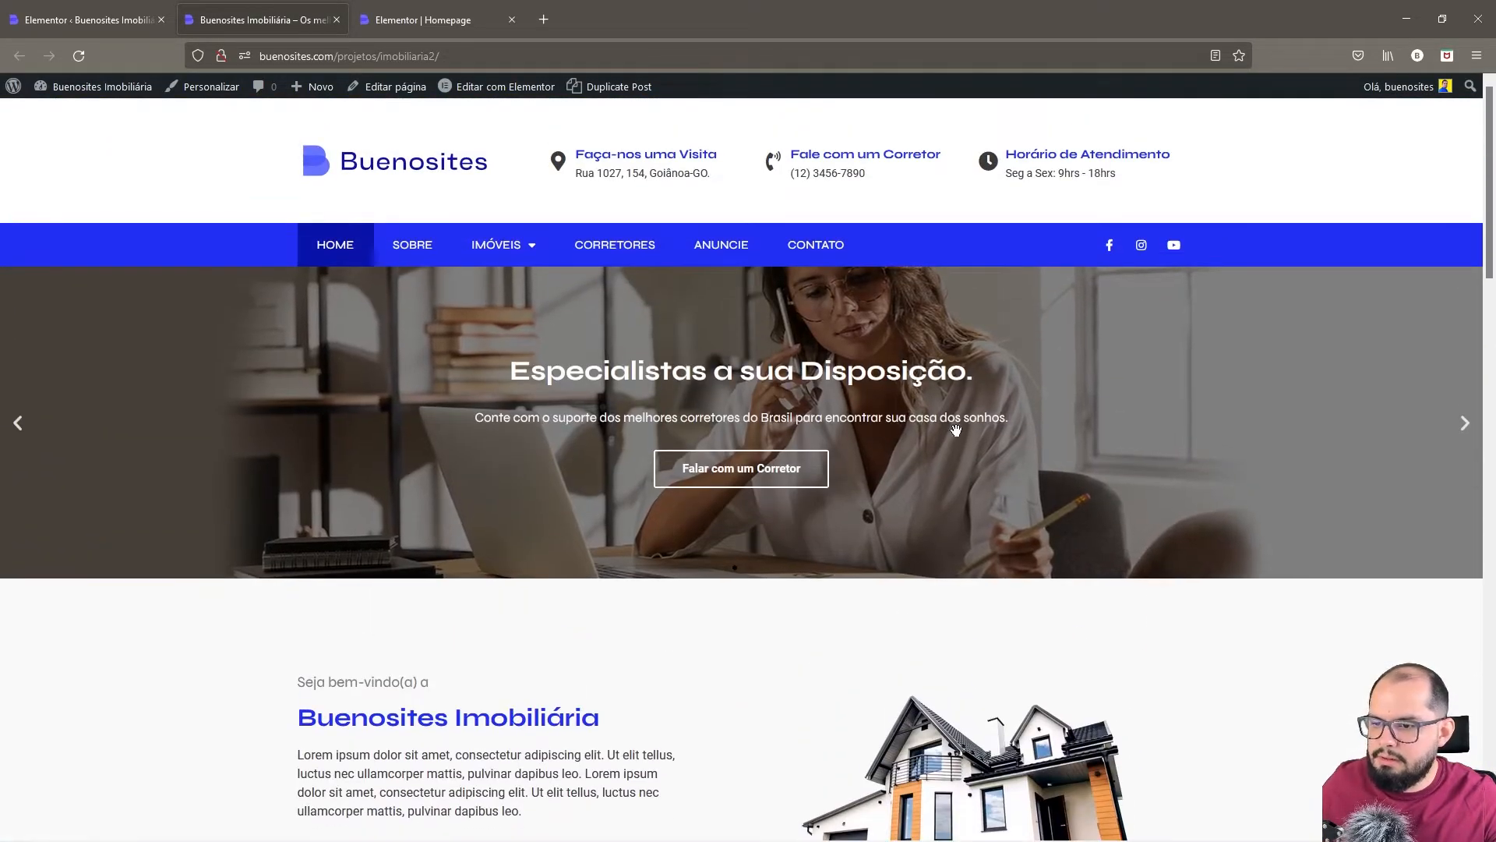
scroll(1126, 526, "down", 5)
scroll(1129, 532, "down", 2)
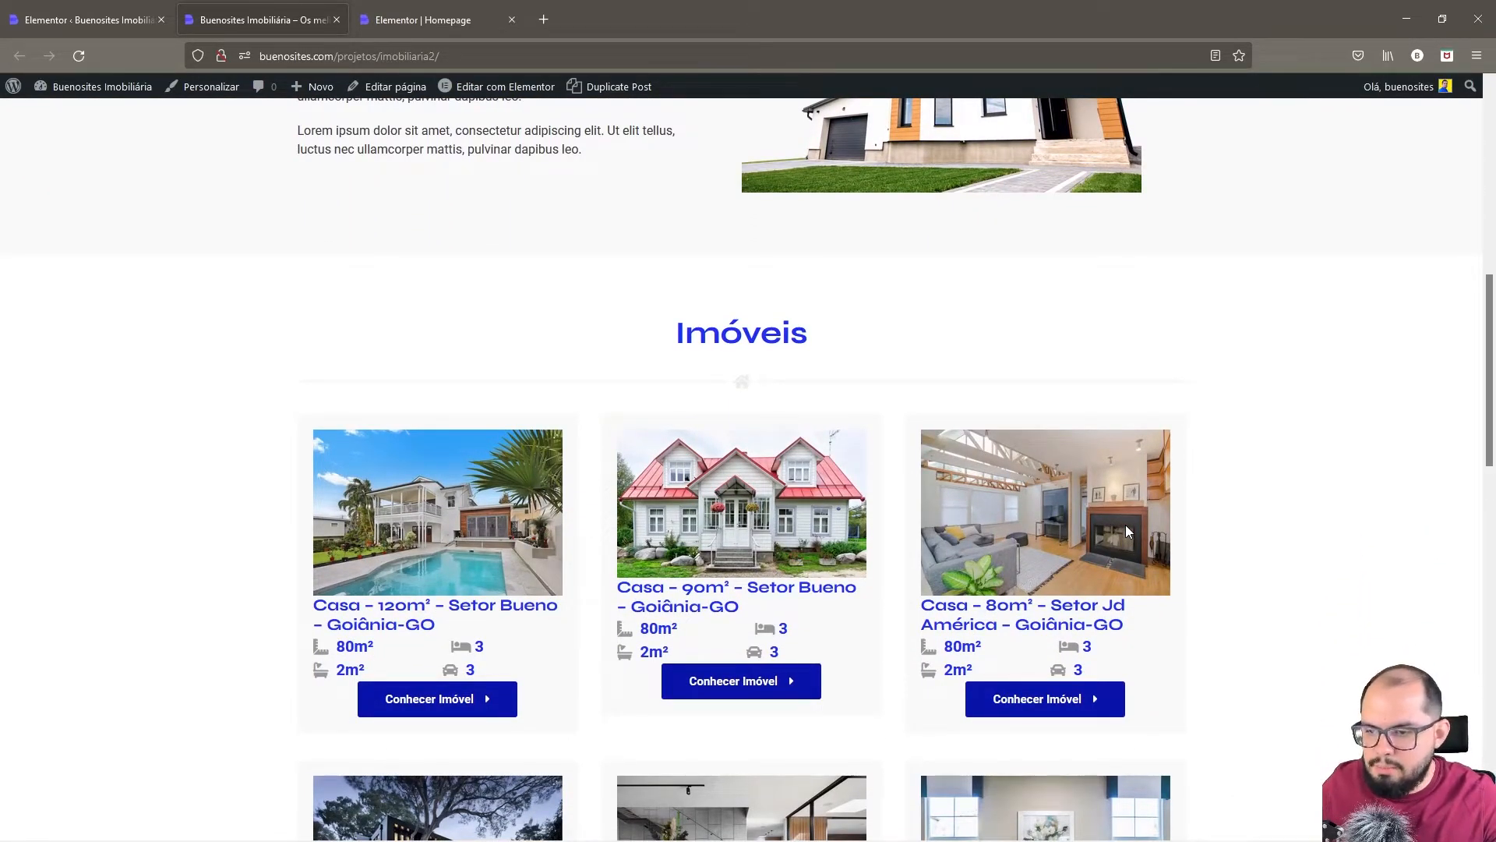
scroll(1125, 525, "down", 9)
scroll(1126, 531, "down", 3)
scroll(1126, 527, "up", 8)
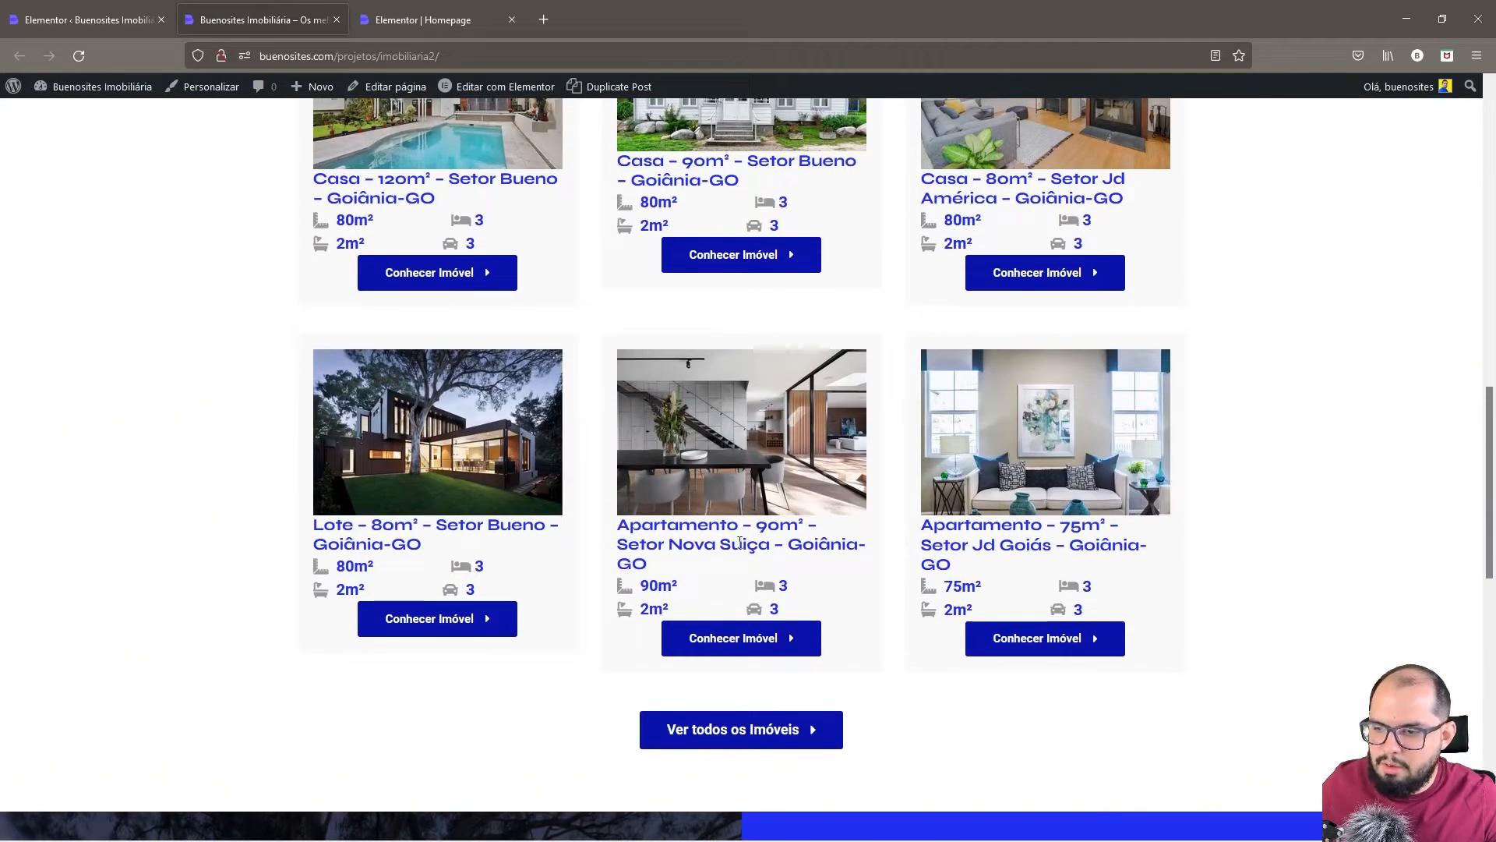
- Open the site's installed plugins in a new browser tab and highlight the Elementor Custom Skin text in Ele Custom Skin's description
left_click(52, 5)
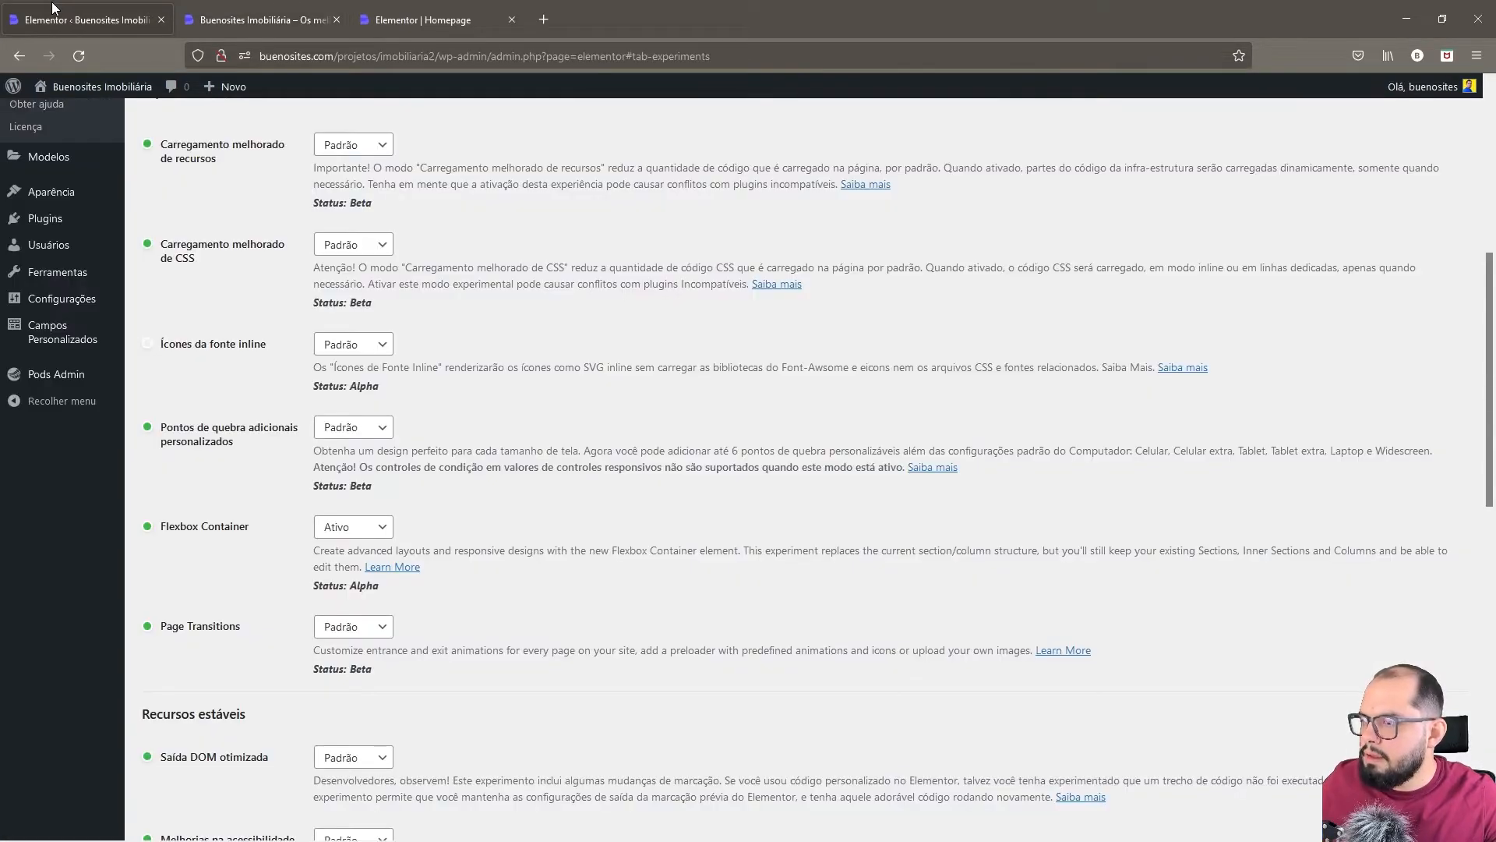
left_click(237, 23)
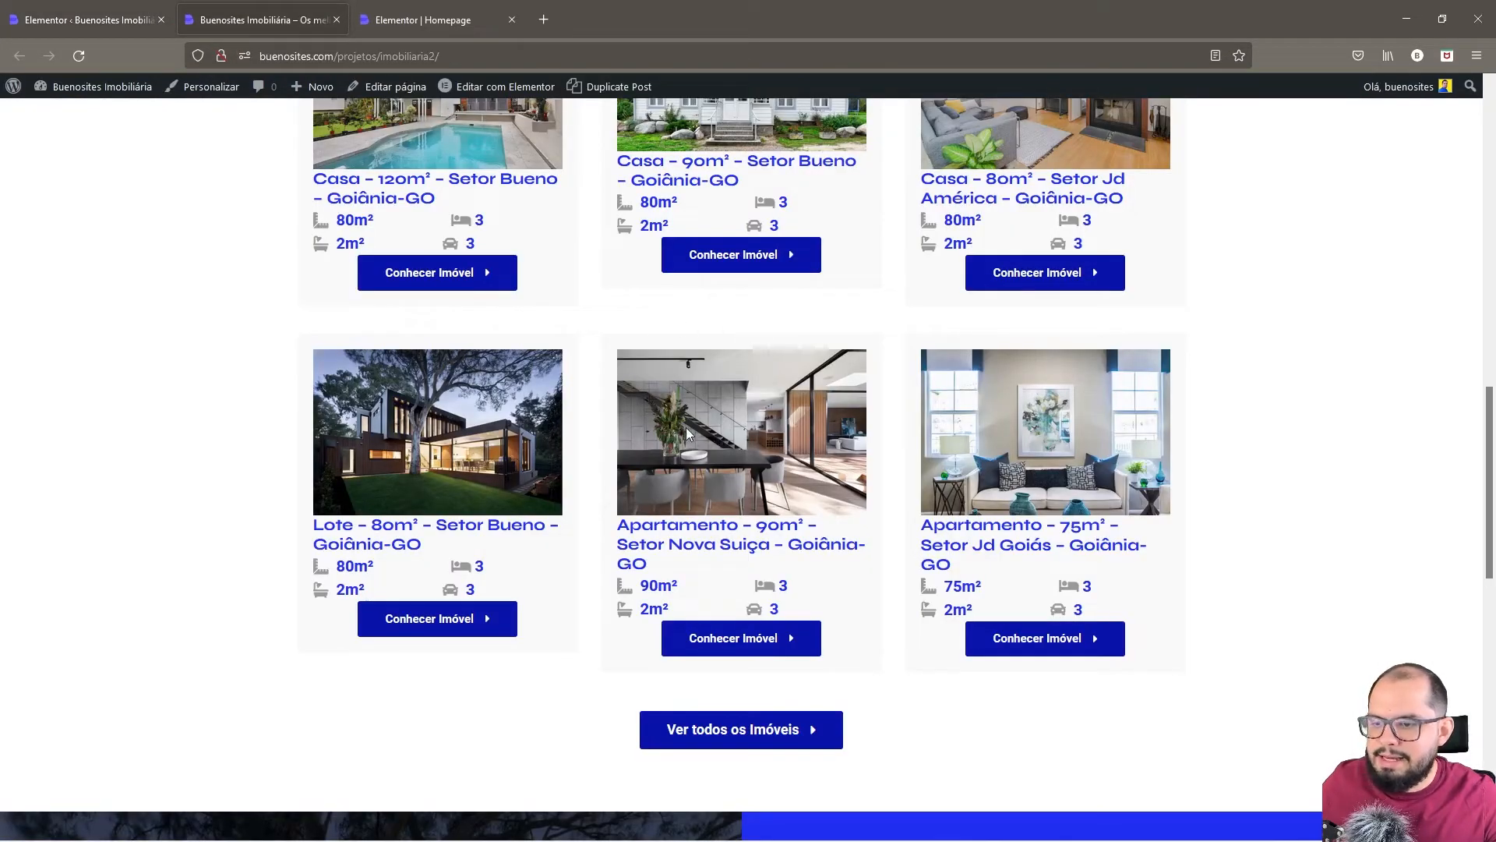
left_click(65, 21)
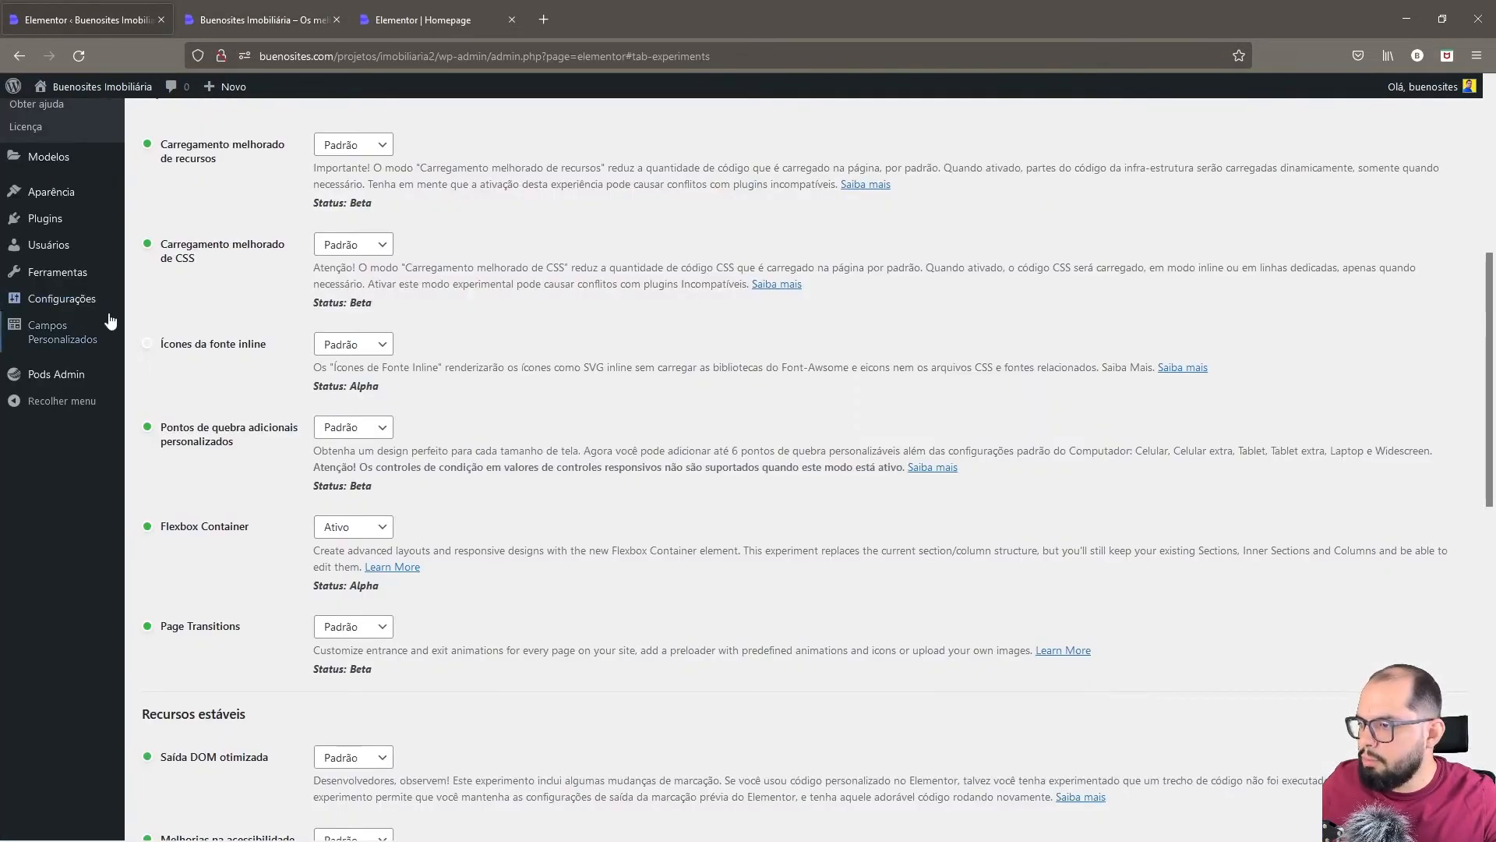
scroll(110, 319, "up", 5)
mouse_move(46, 536)
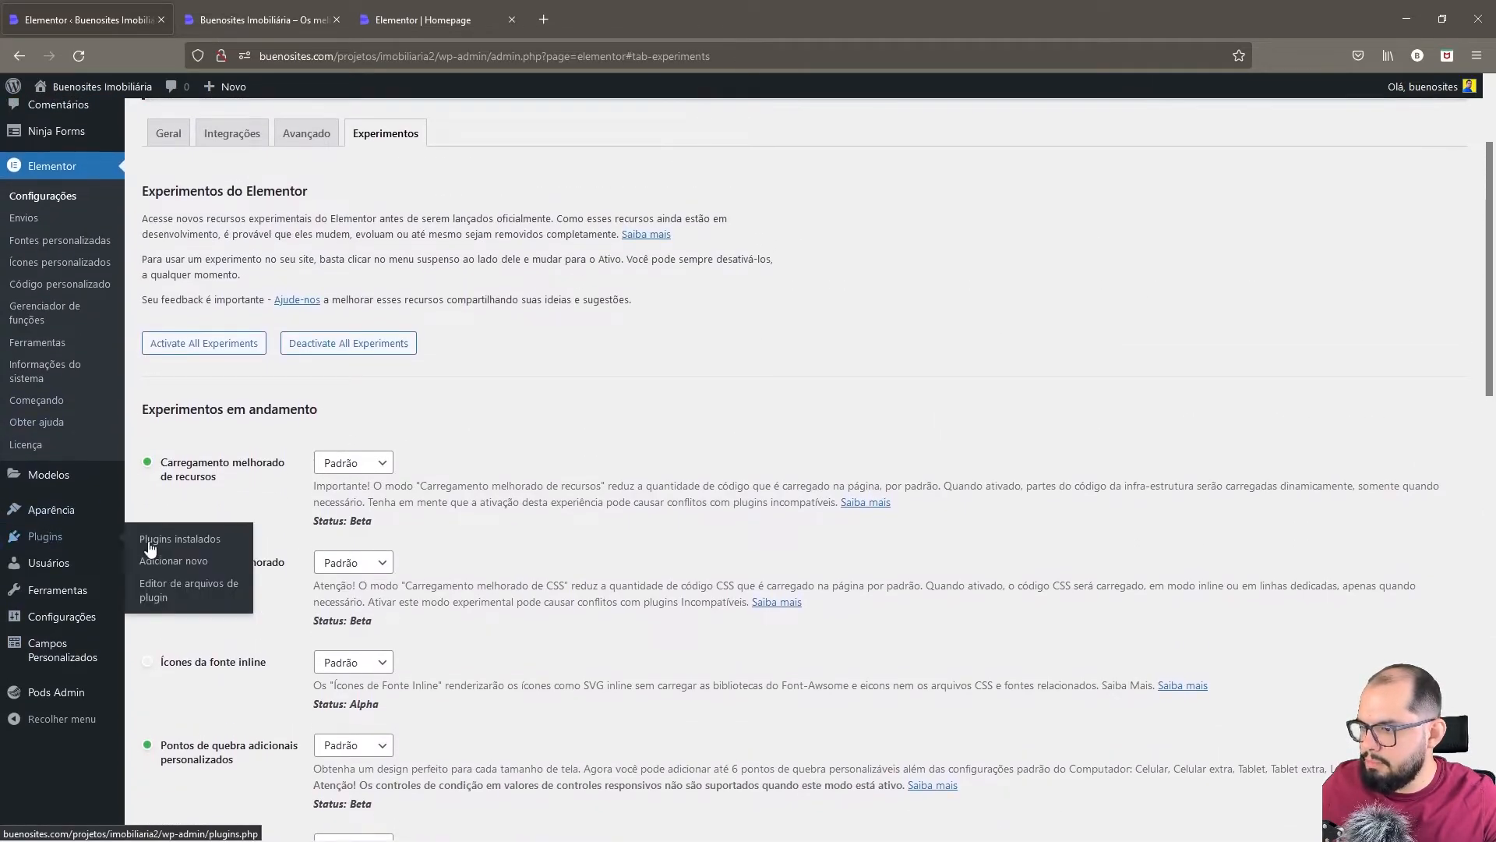
right_click(147, 548)
left_click(209, 242)
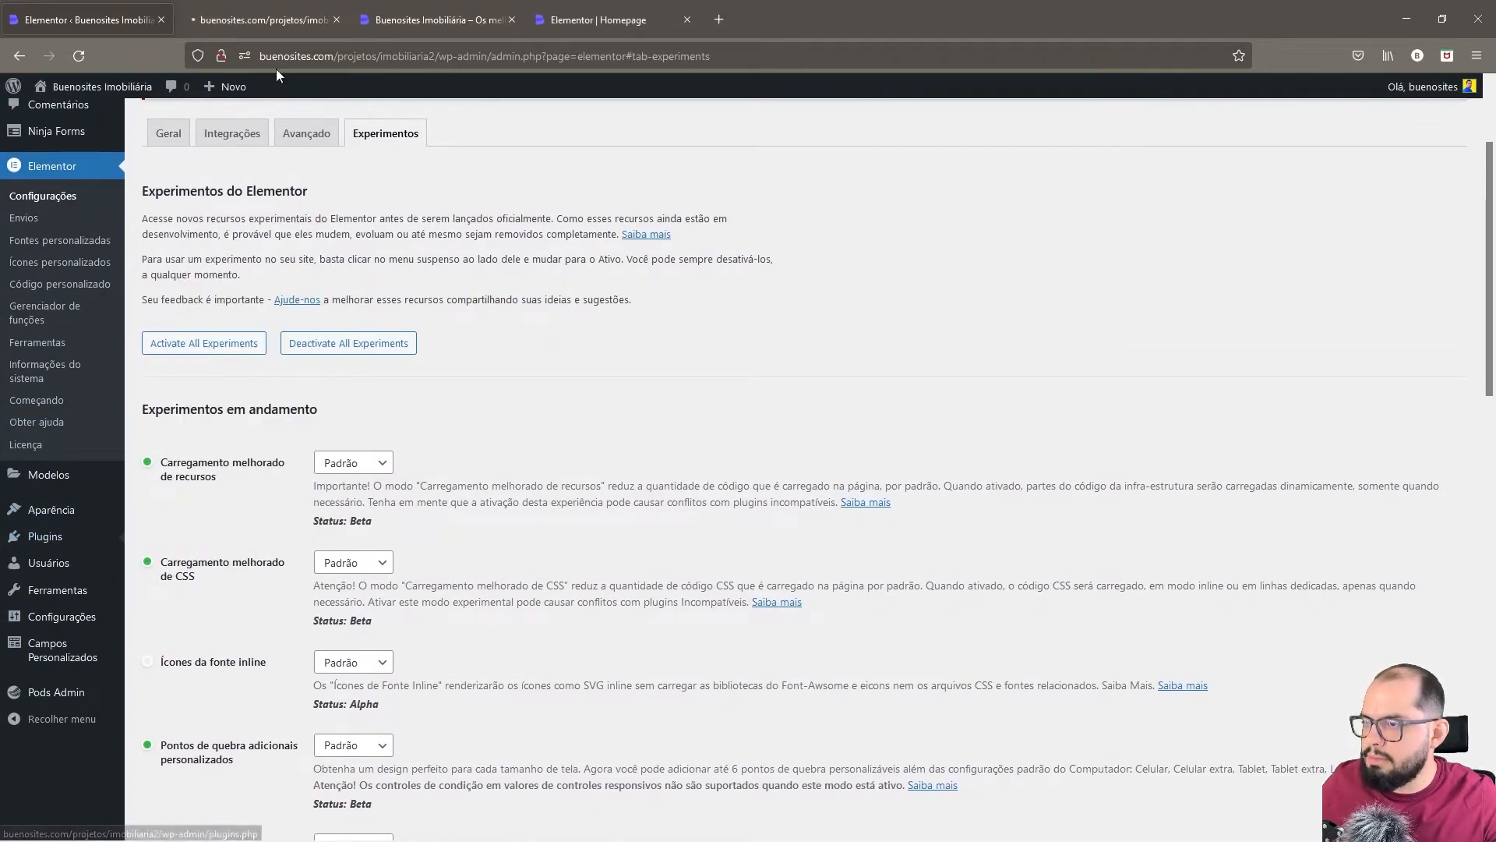
left_click(268, 20)
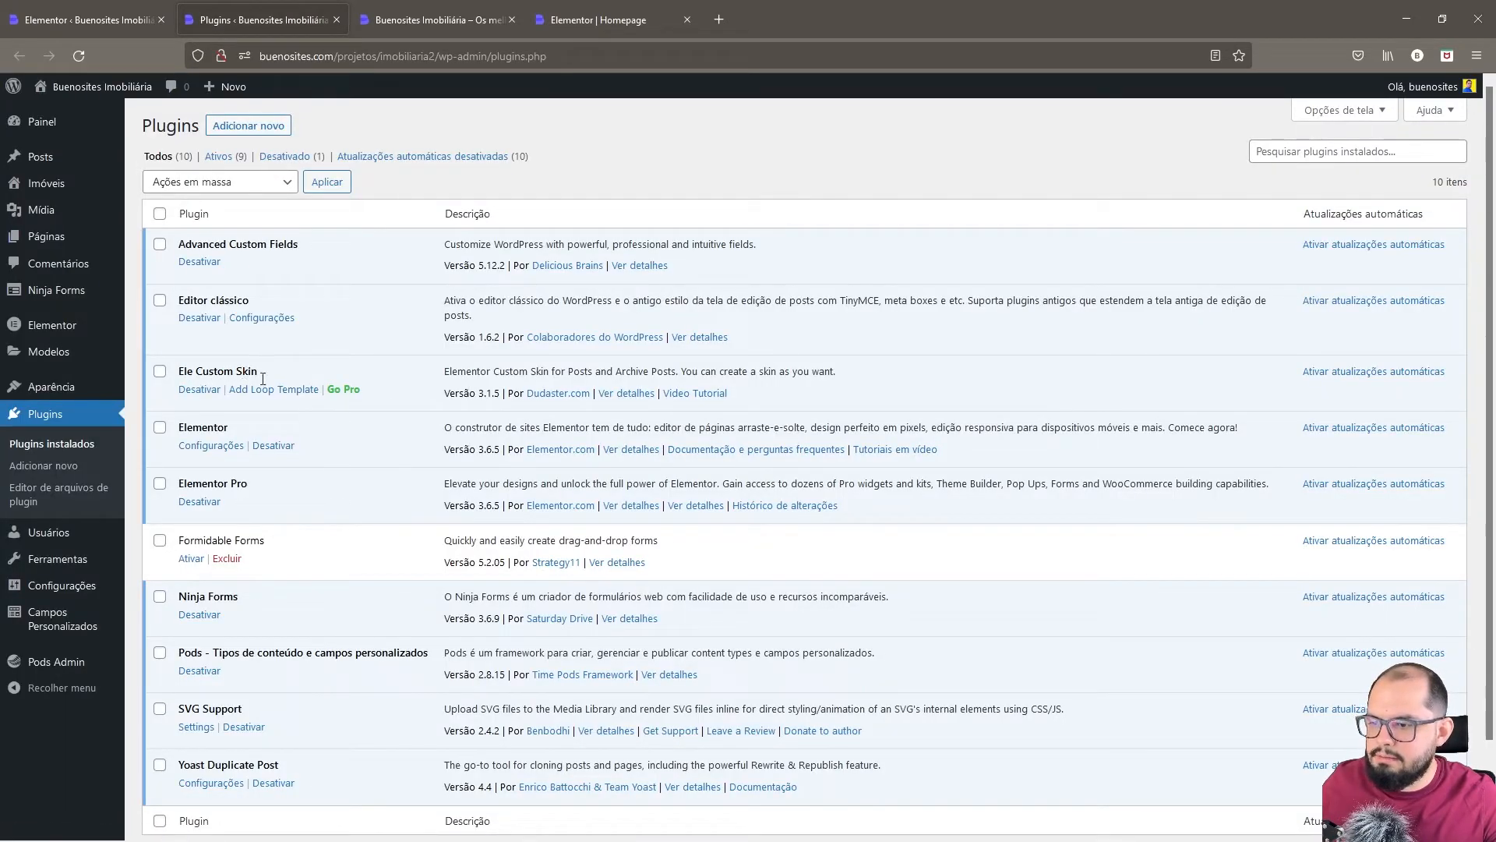
left_click_drag(481, 371, 553, 371)
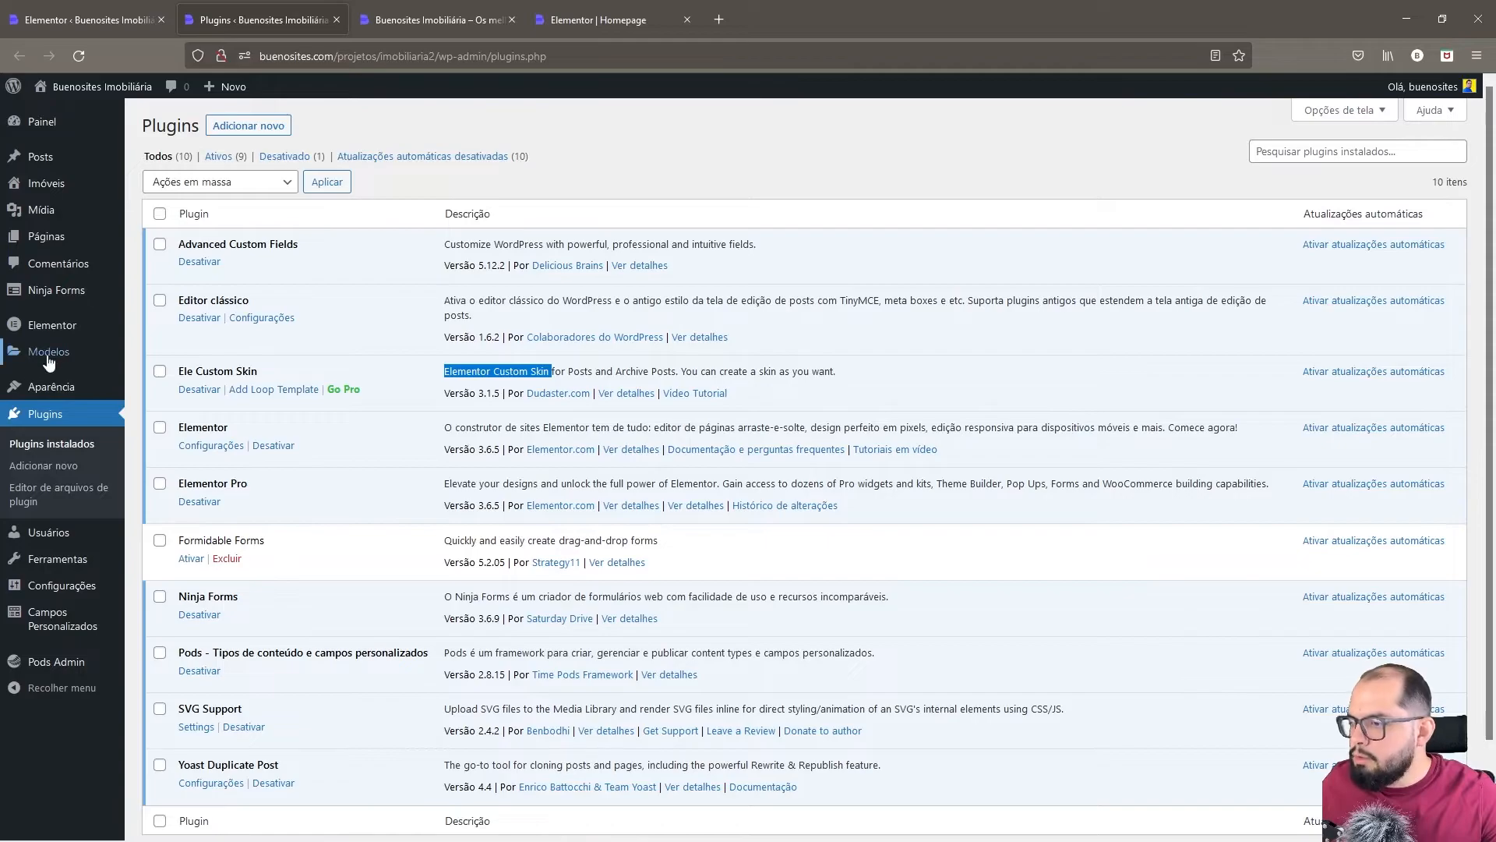
- Open the theme builder's Listagem de Imóveis archive and examine the general, Aluguel and Venda listing templates
mouse_move(53, 329)
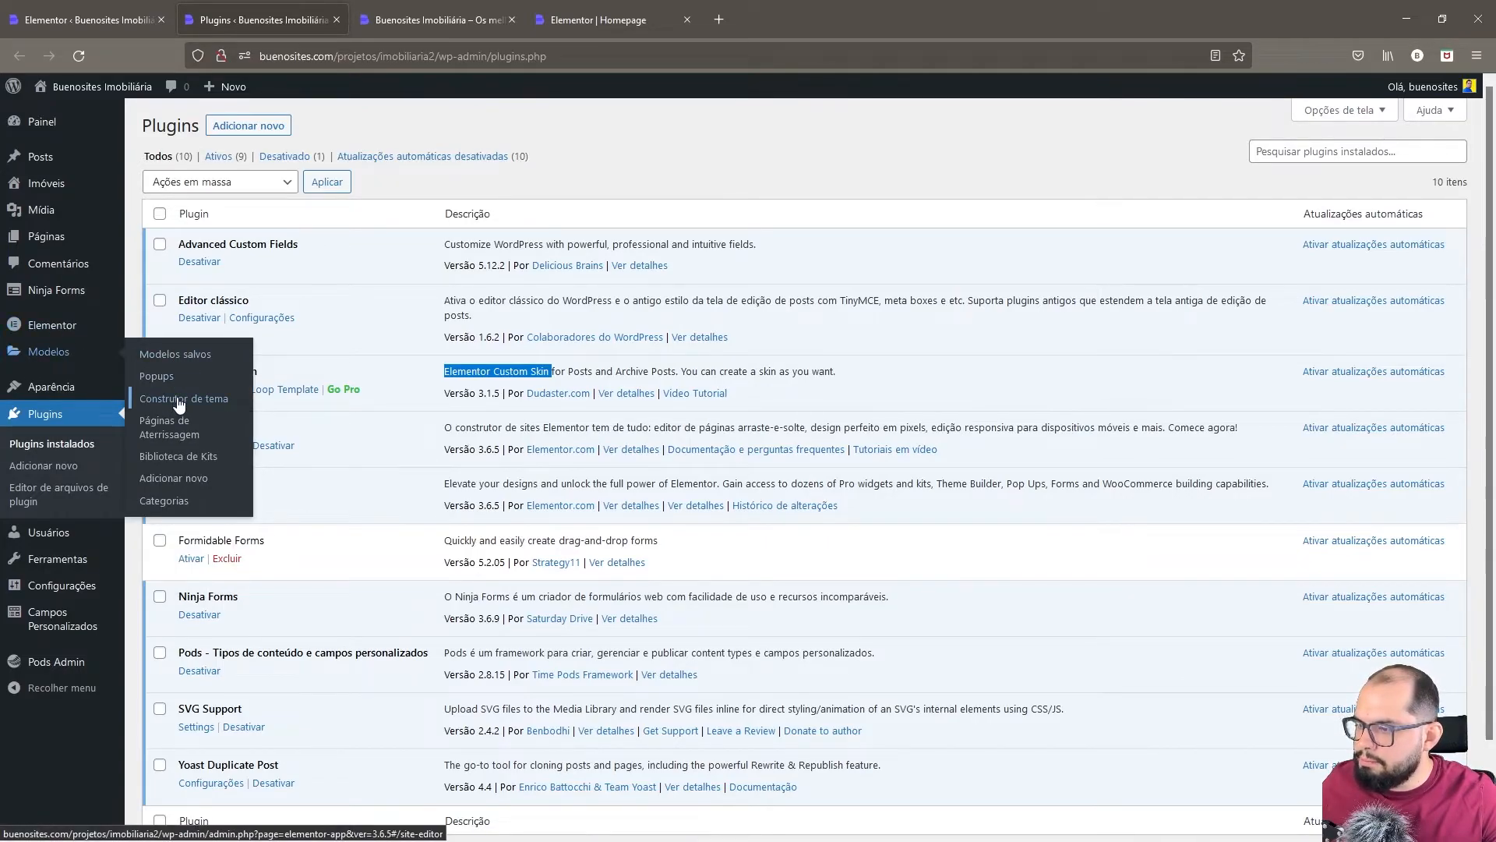
left_click(191, 361)
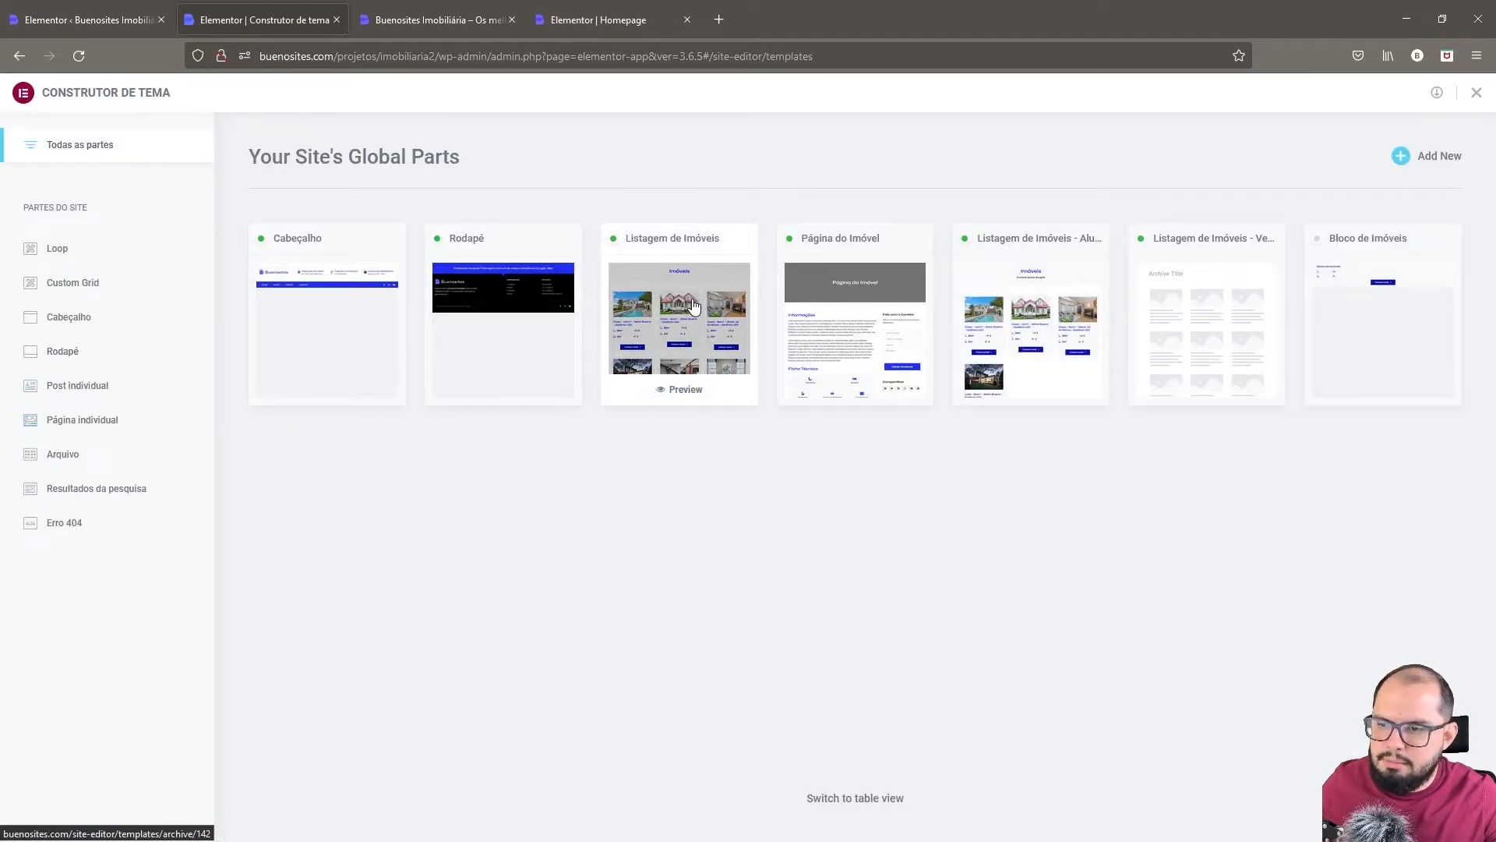
left_click(693, 303)
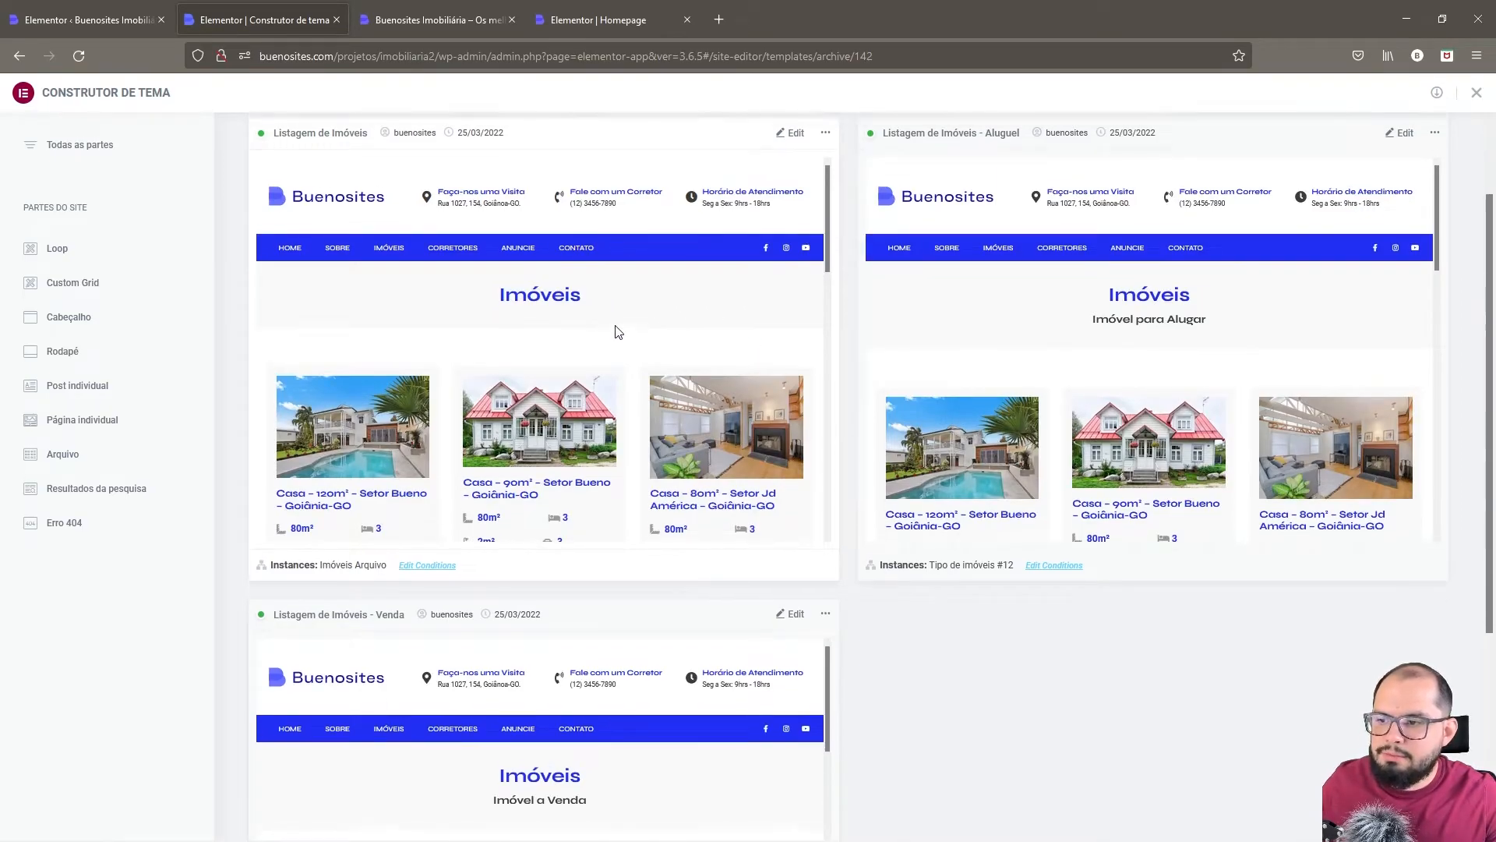
scroll(878, 418, "up", 1)
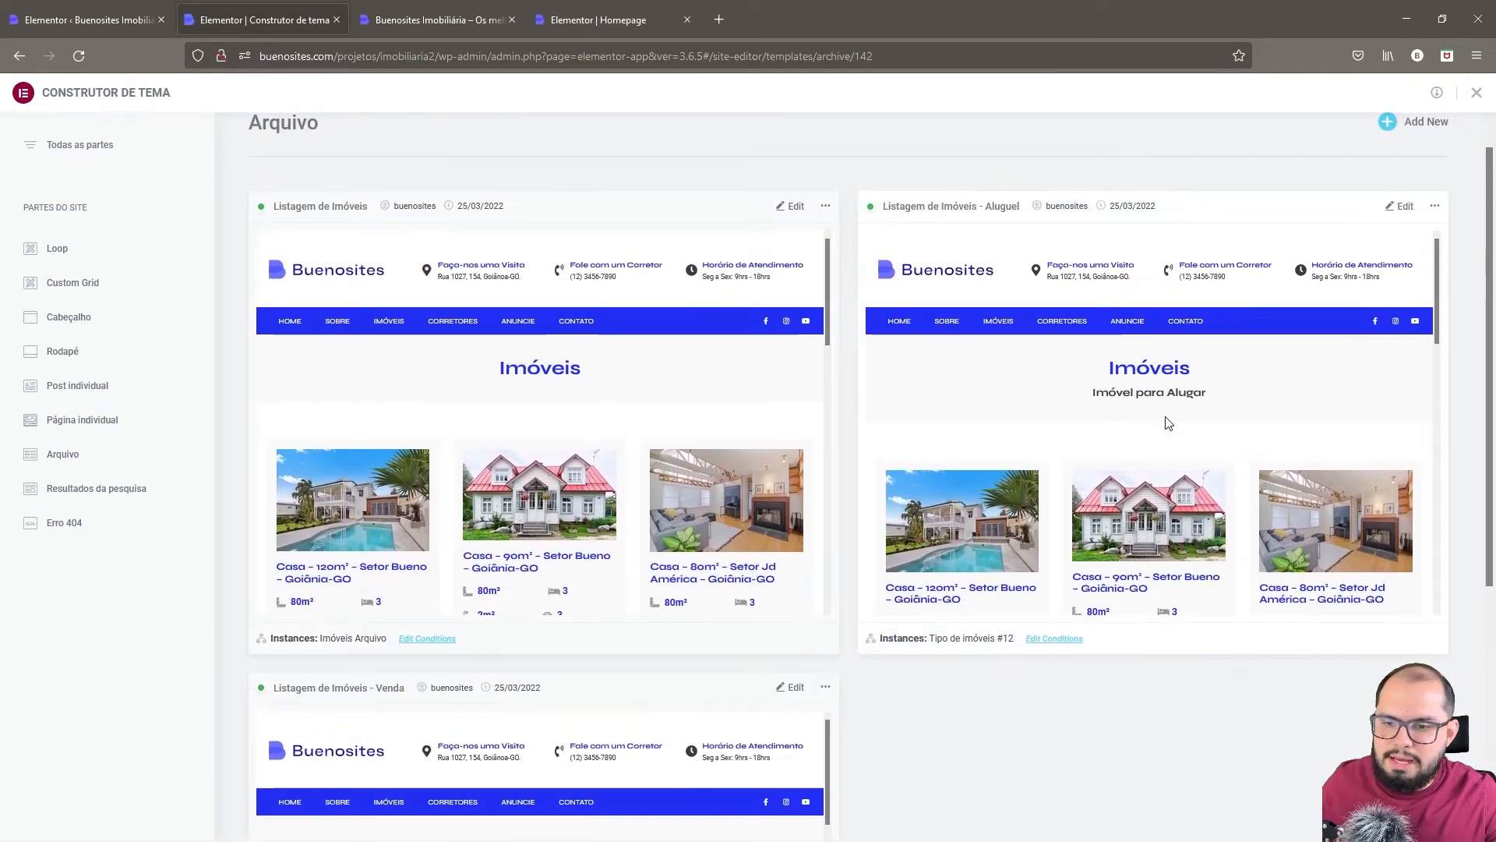
scroll(1166, 421, "down", 2)
scroll(881, 741, "down", 4)
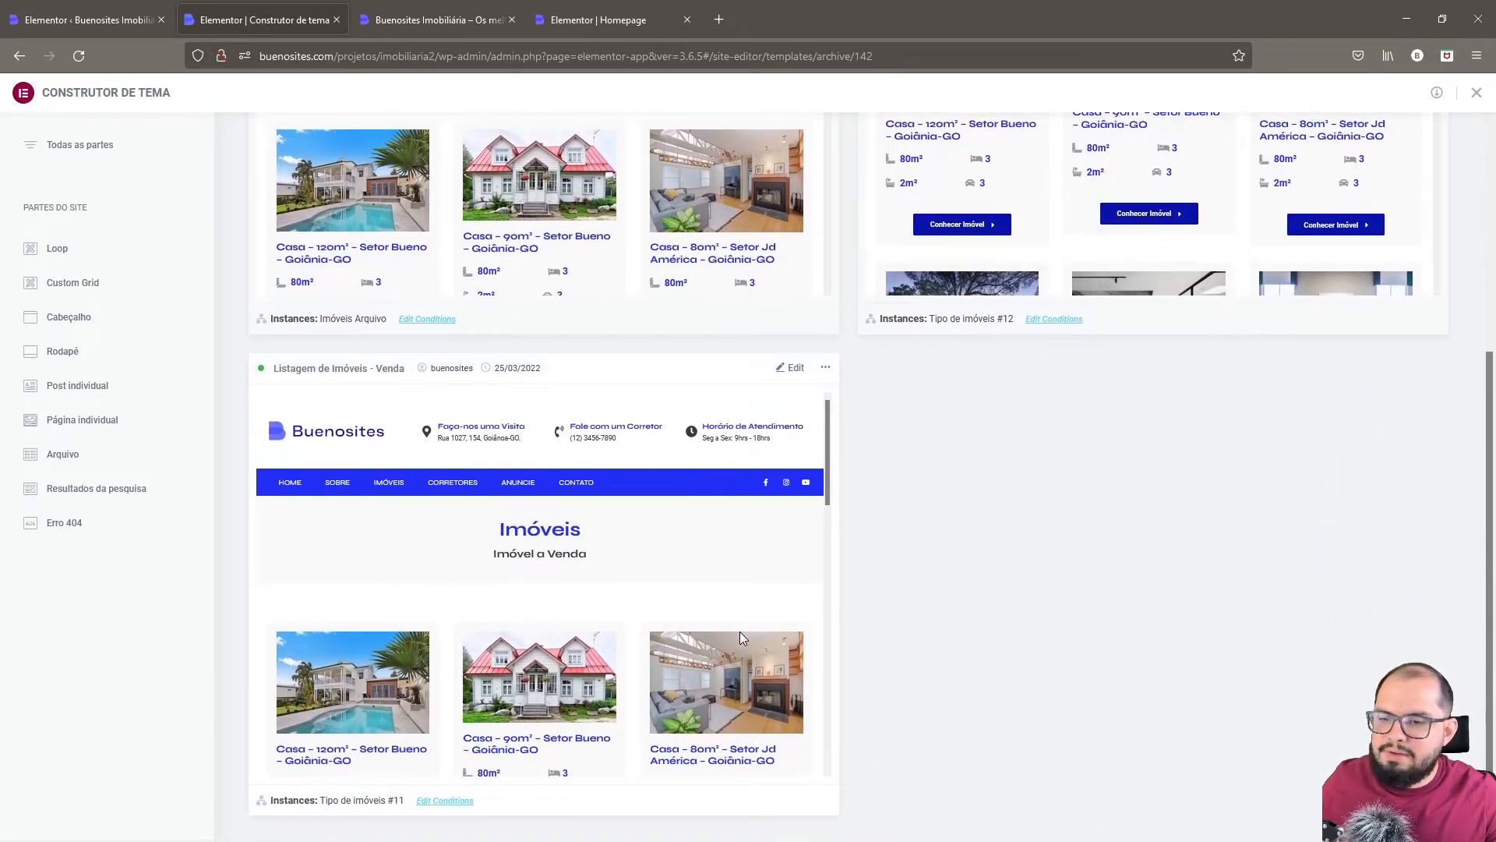
scroll(745, 637, "up", 3)
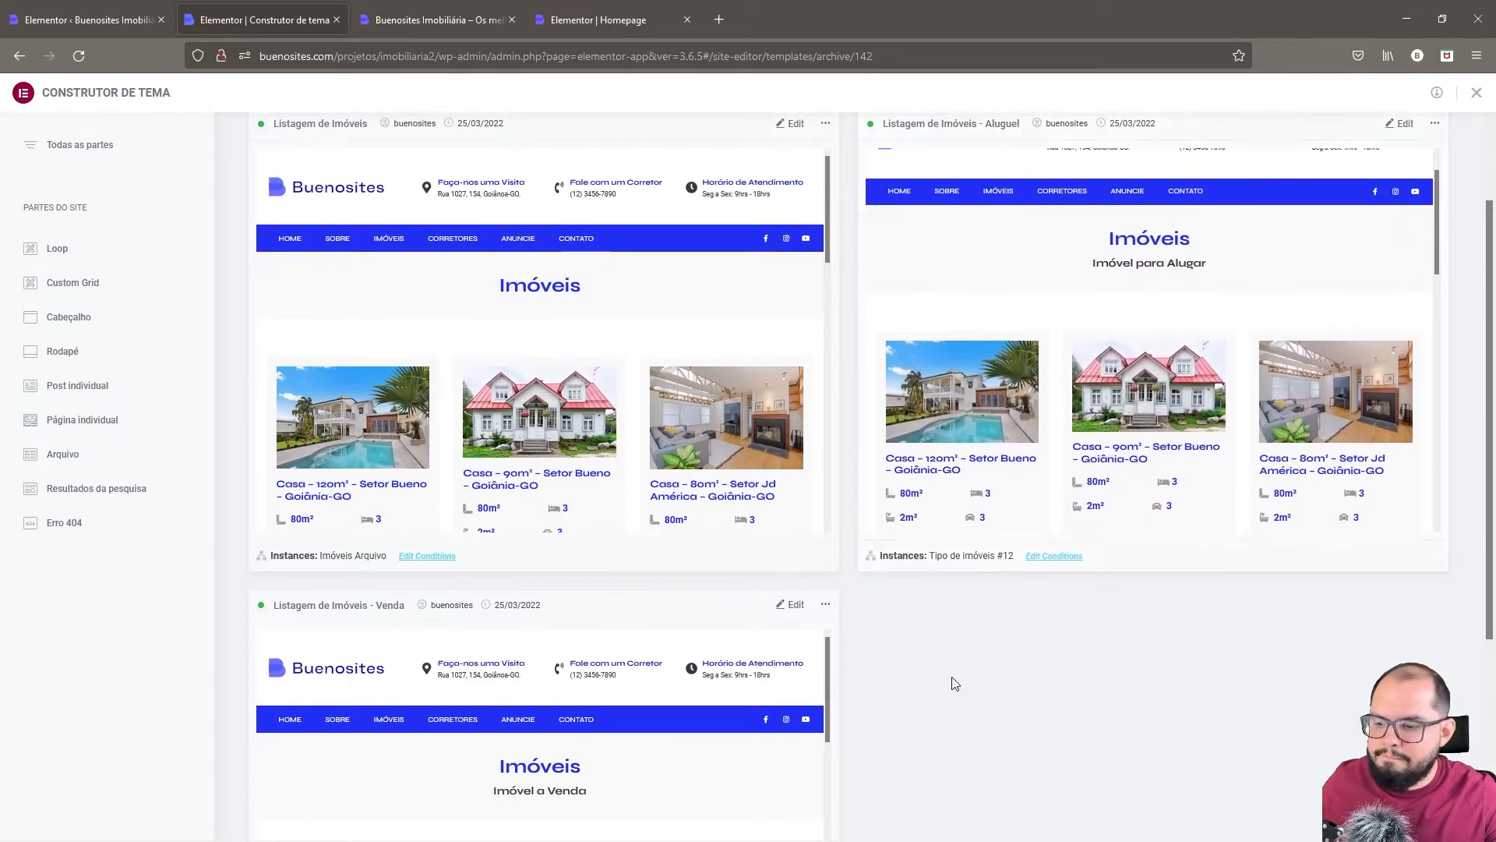
scroll(955, 684, "down", 3)
scroll(936, 655, "up", 3)
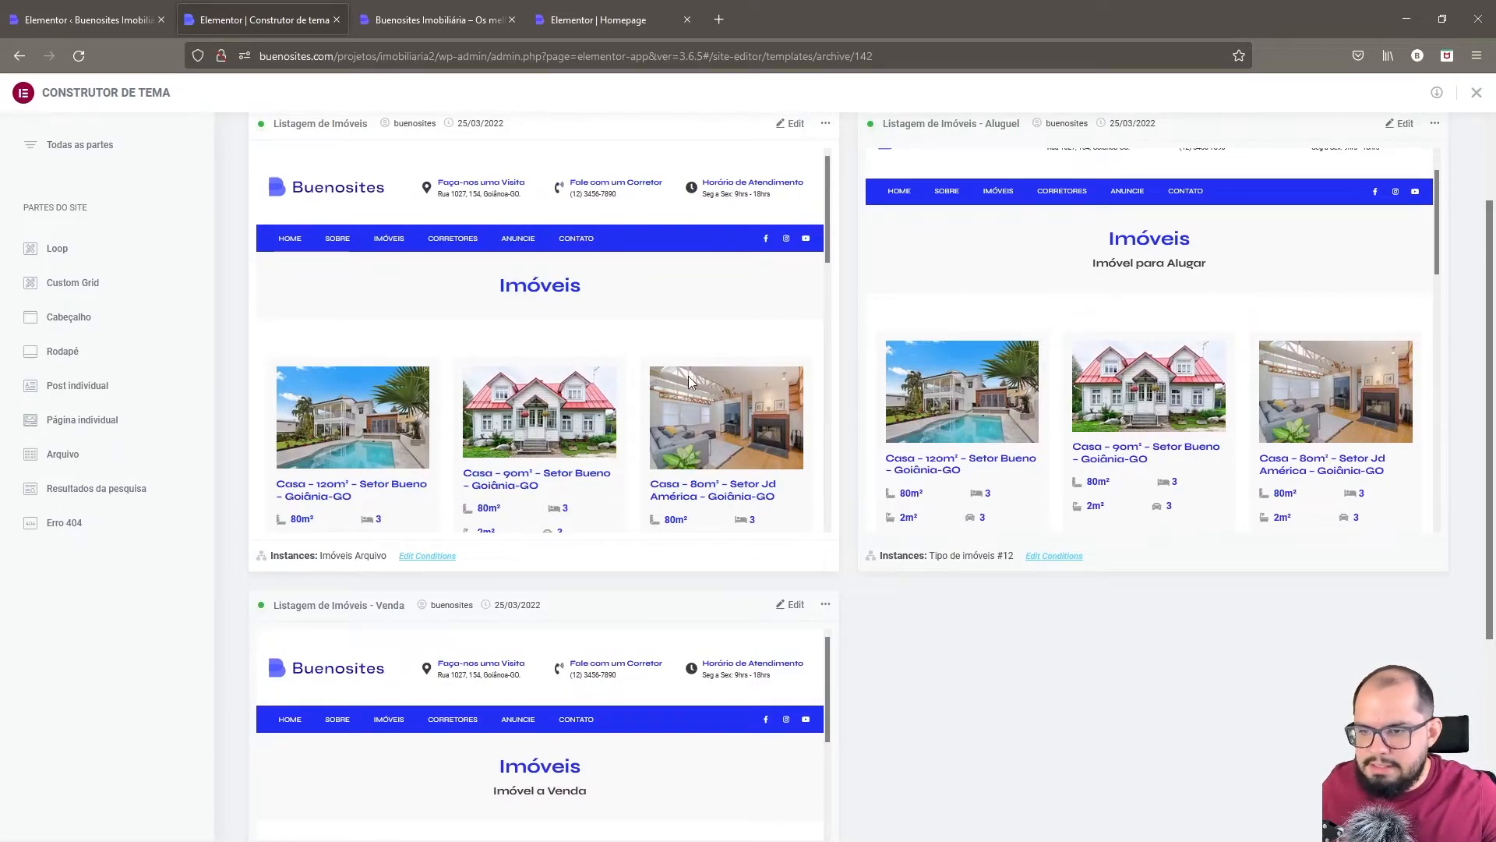
scroll(900, 372, "up", 2)
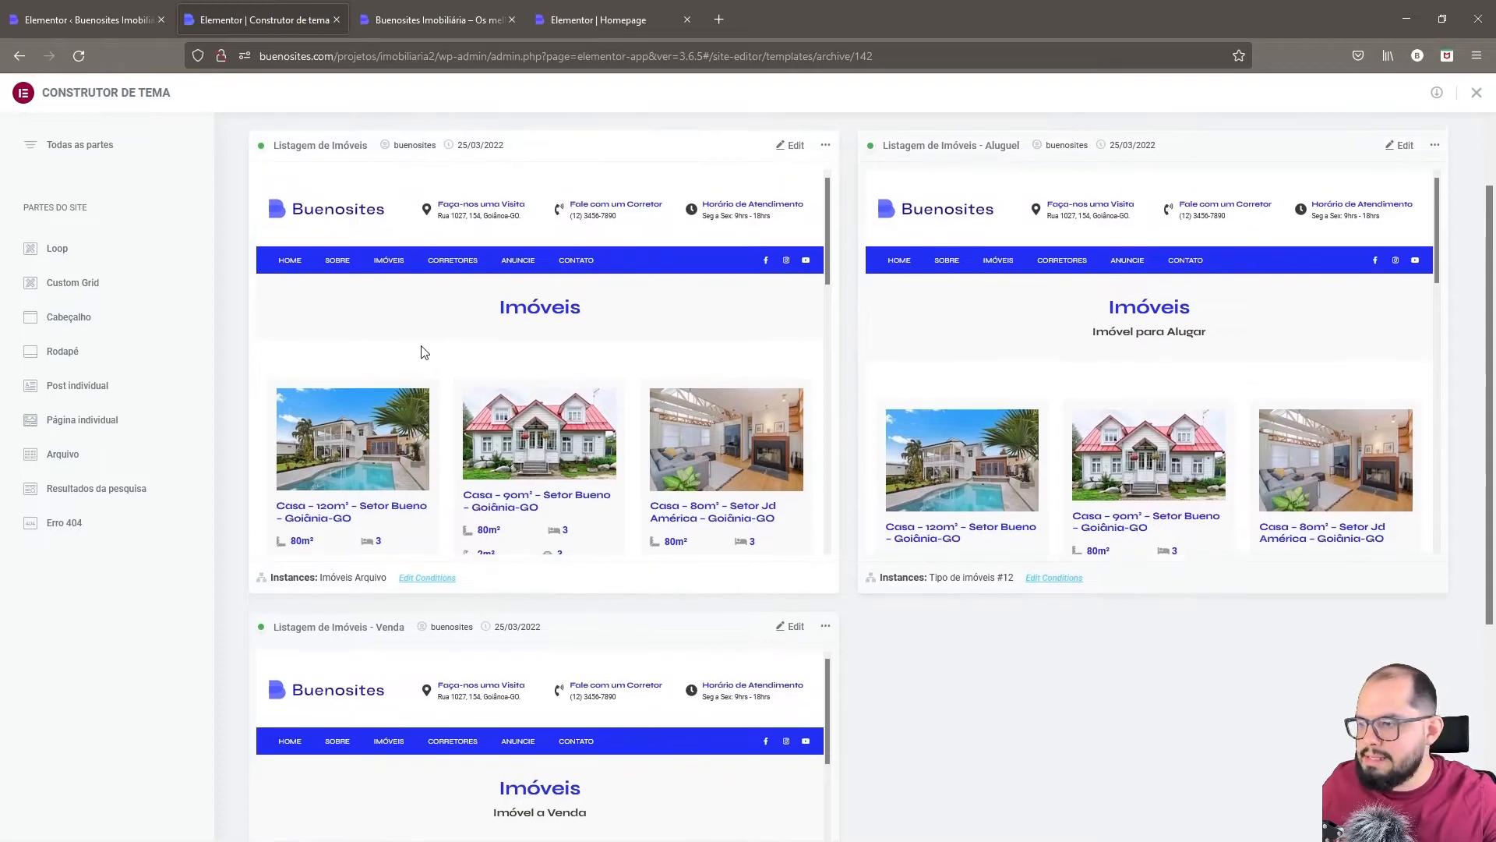
- View the theme builder's Loop and Custom Grid templates, and compare the Bloco de Imóveis loop template with the published property cards
left_click(65, 250)
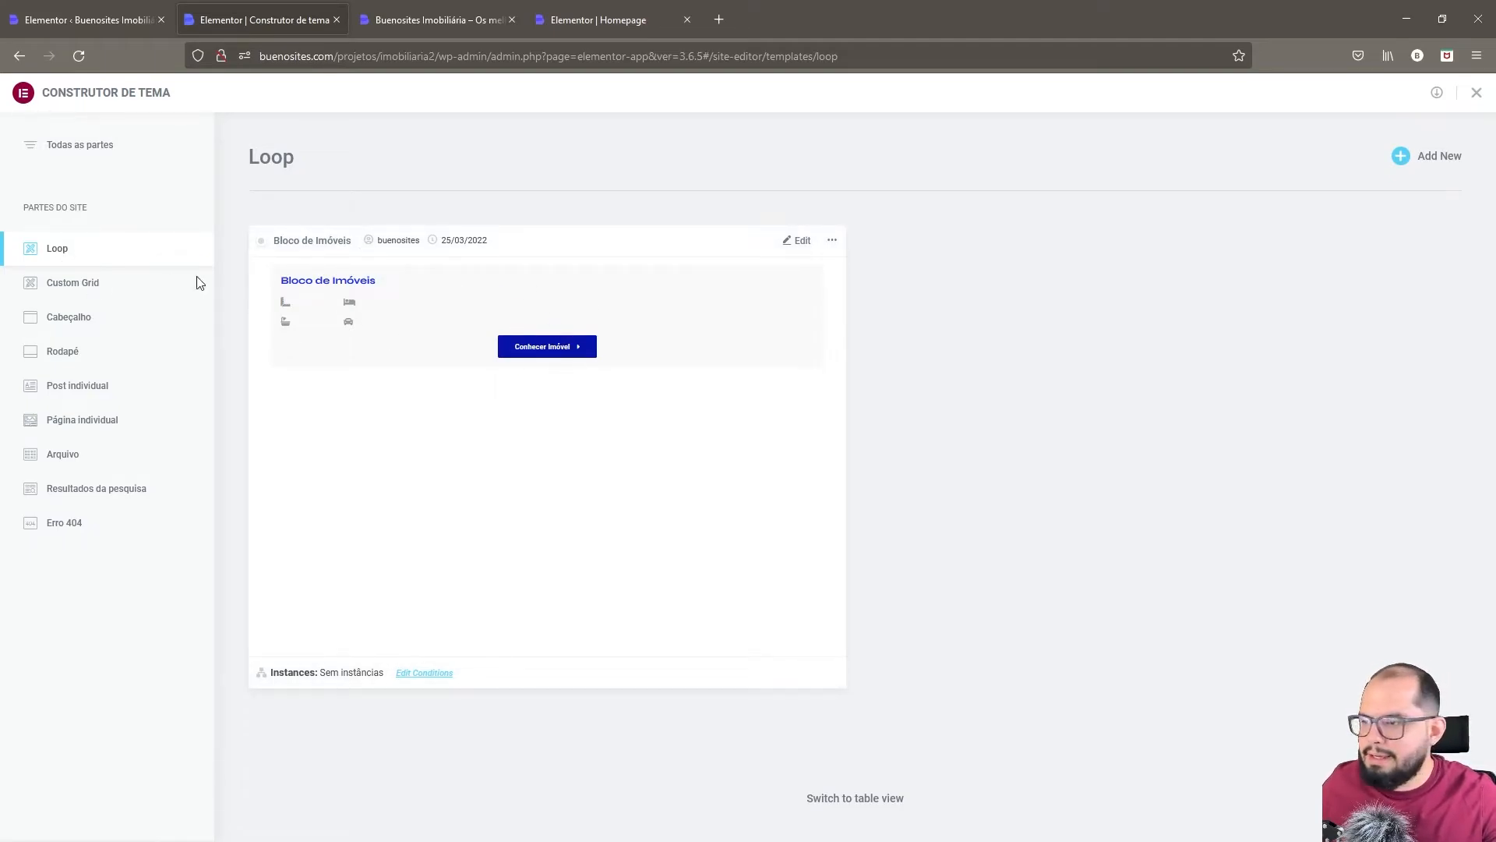
left_click(84, 284)
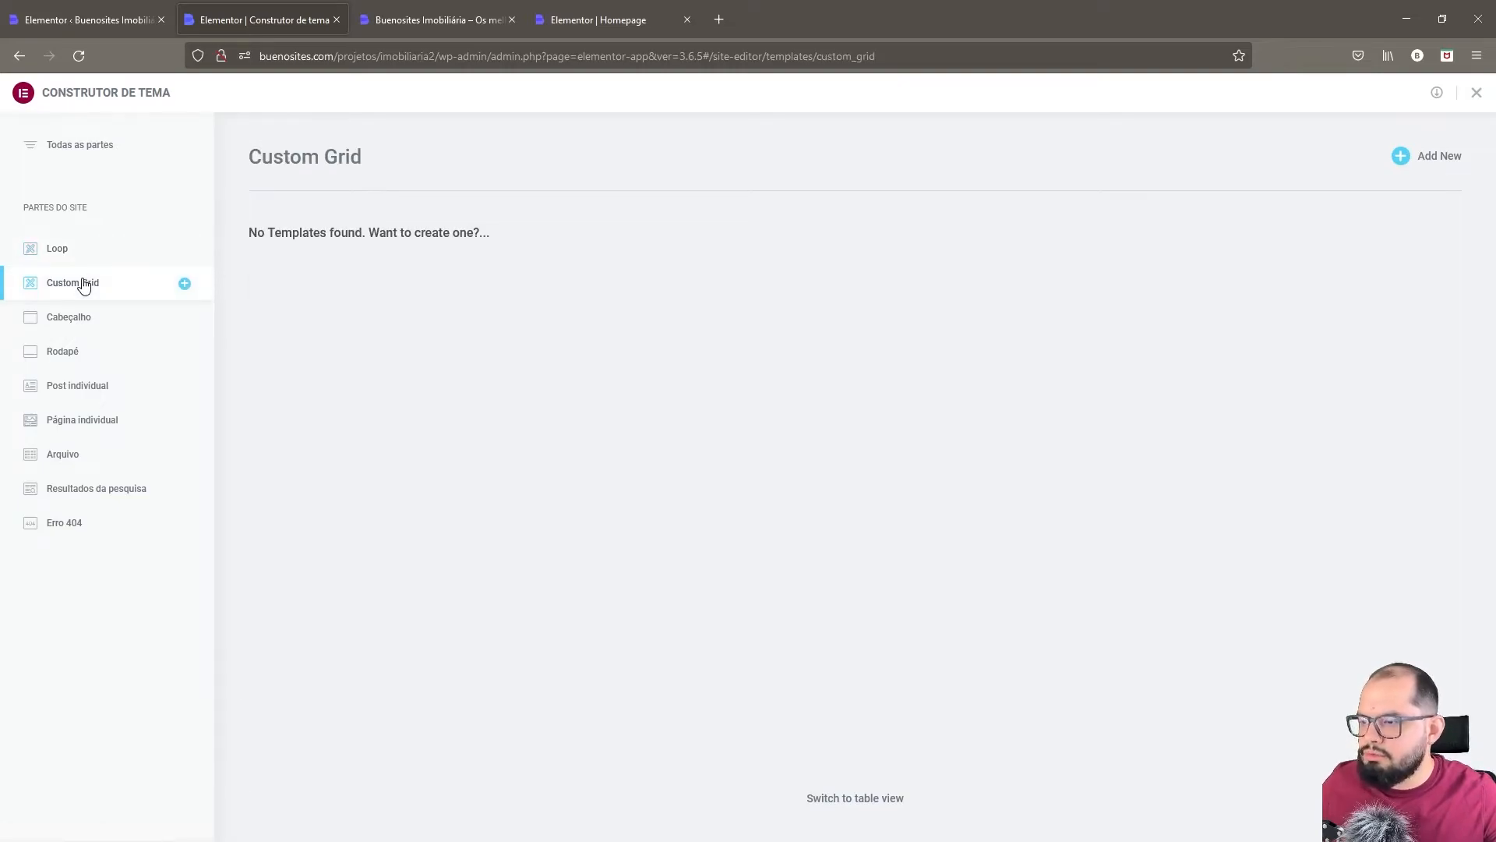
left_click(80, 249)
left_click(425, 10)
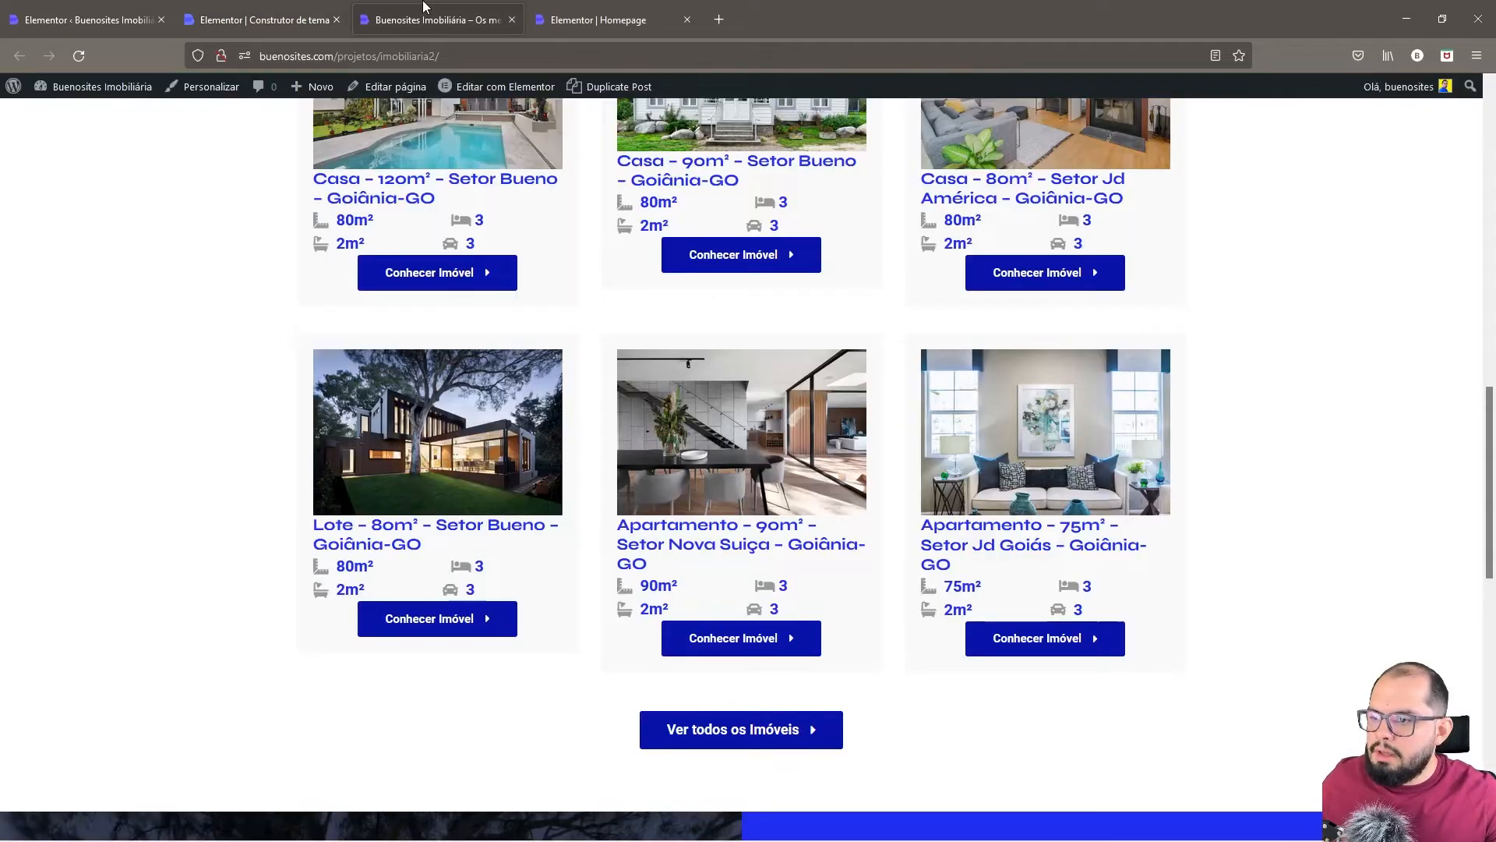
left_click(265, 15)
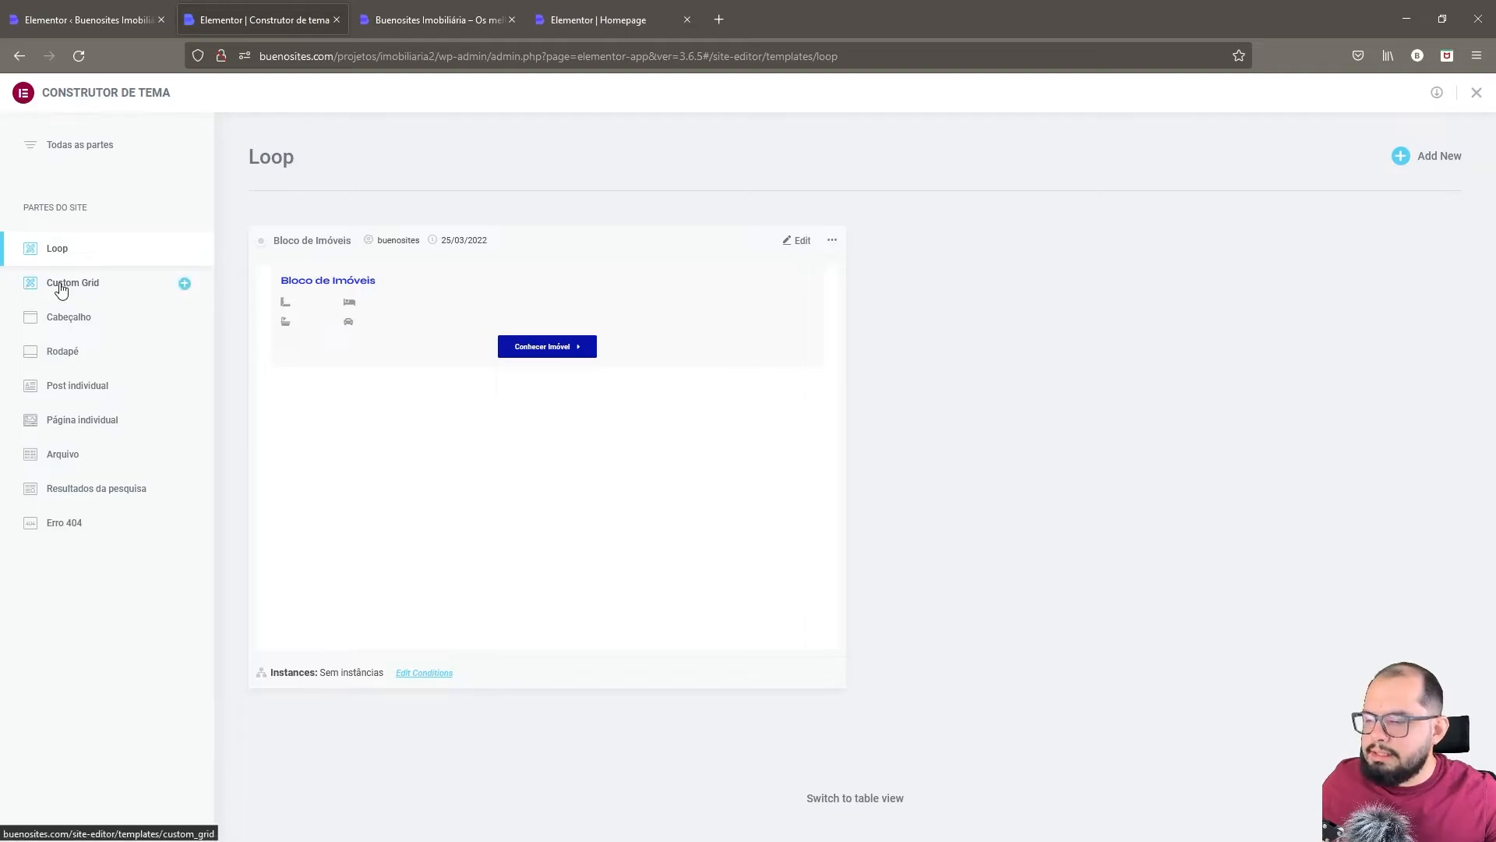
- Review the published Imóveis property cards and look at the Imóveis, Páginas and Posts content types in the WordPress dashboard
left_click(436, 20)
scroll(1072, 537, "up", 5)
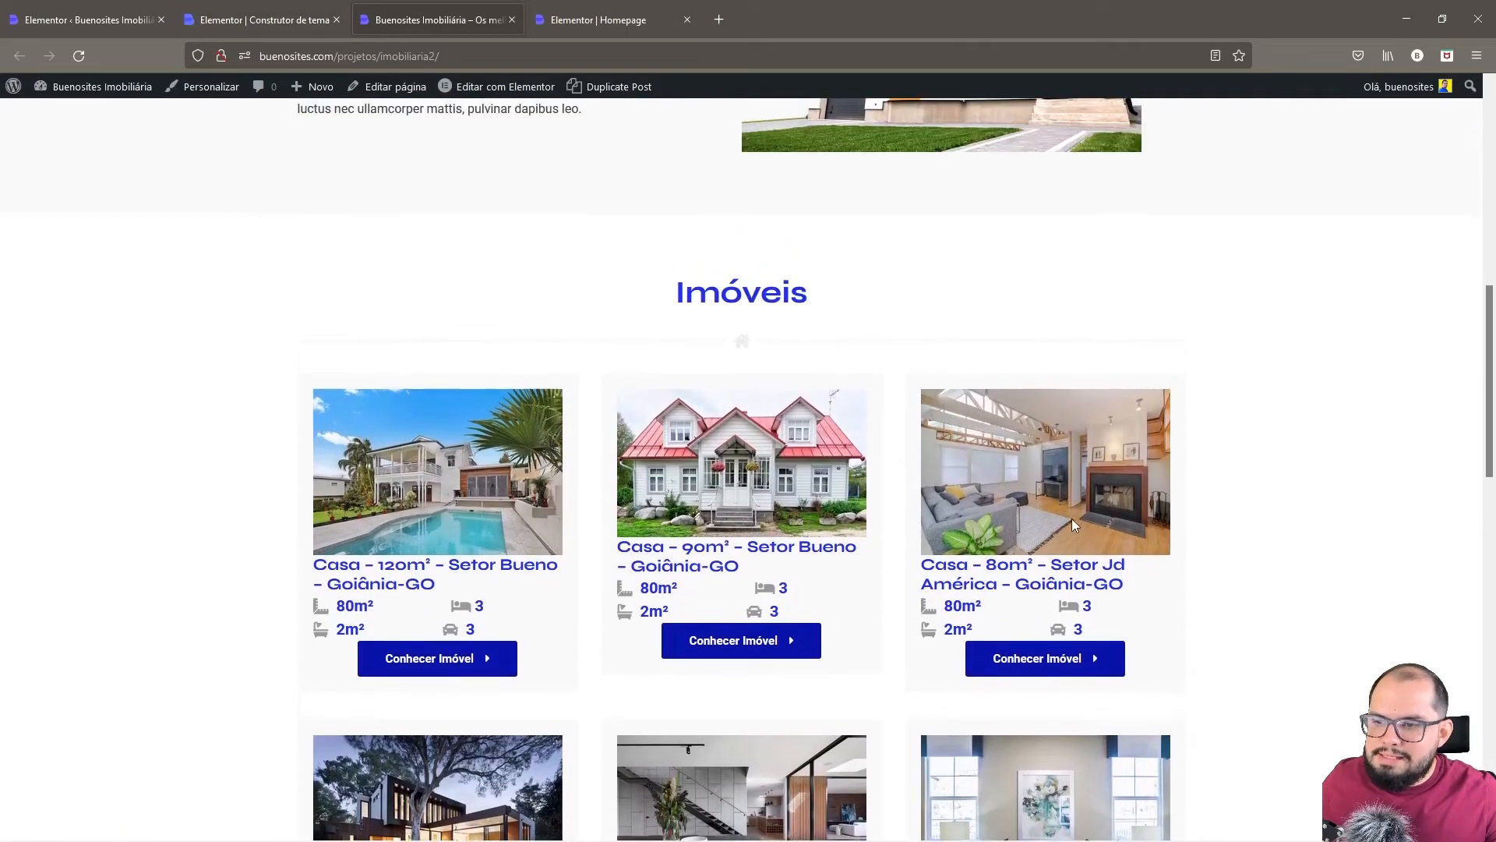
scroll(971, 530, "down", 2)
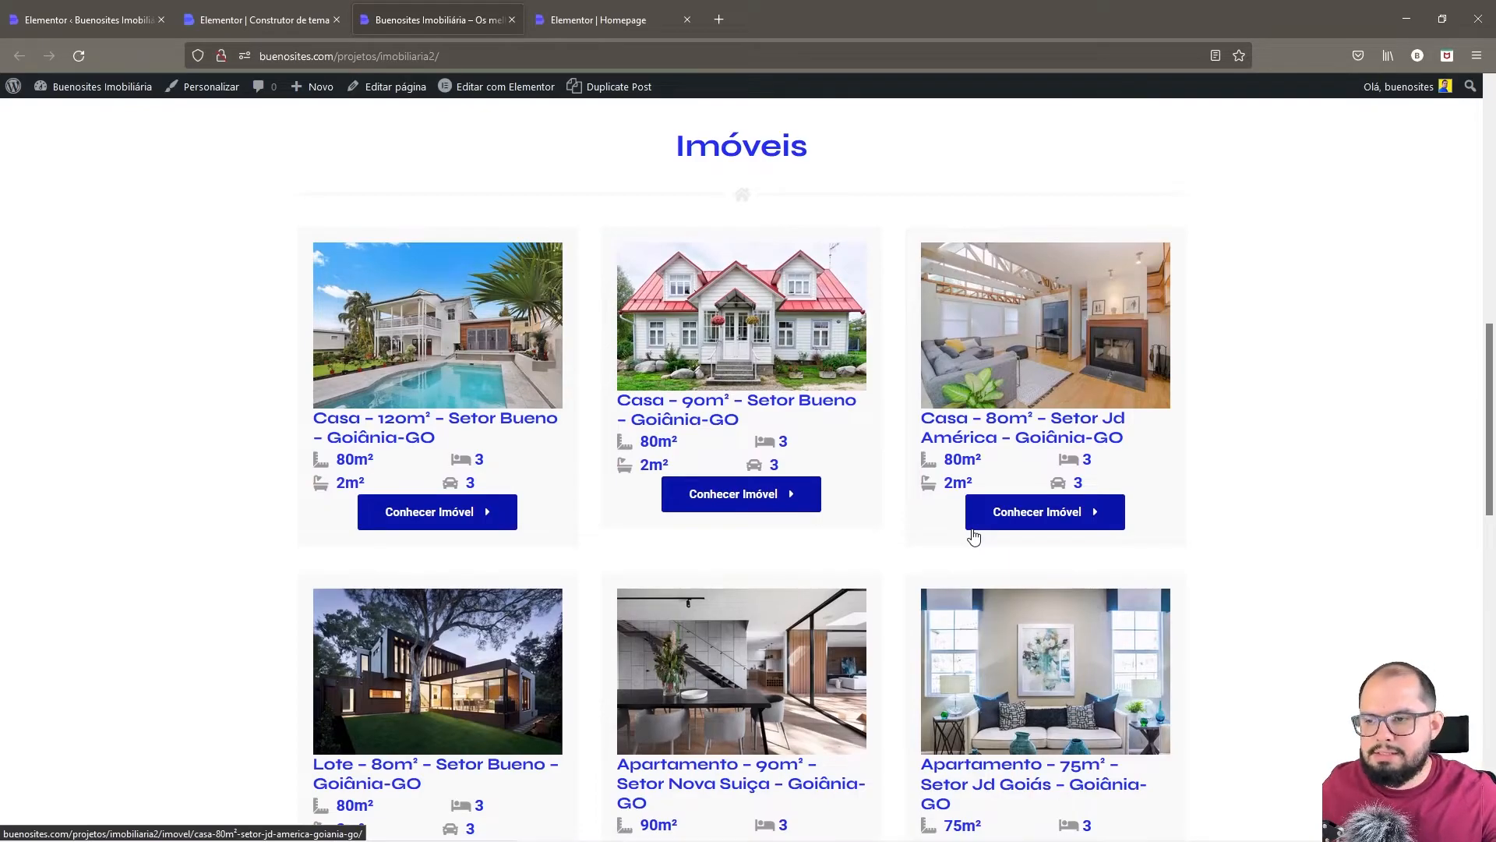
left_click(86, 20)
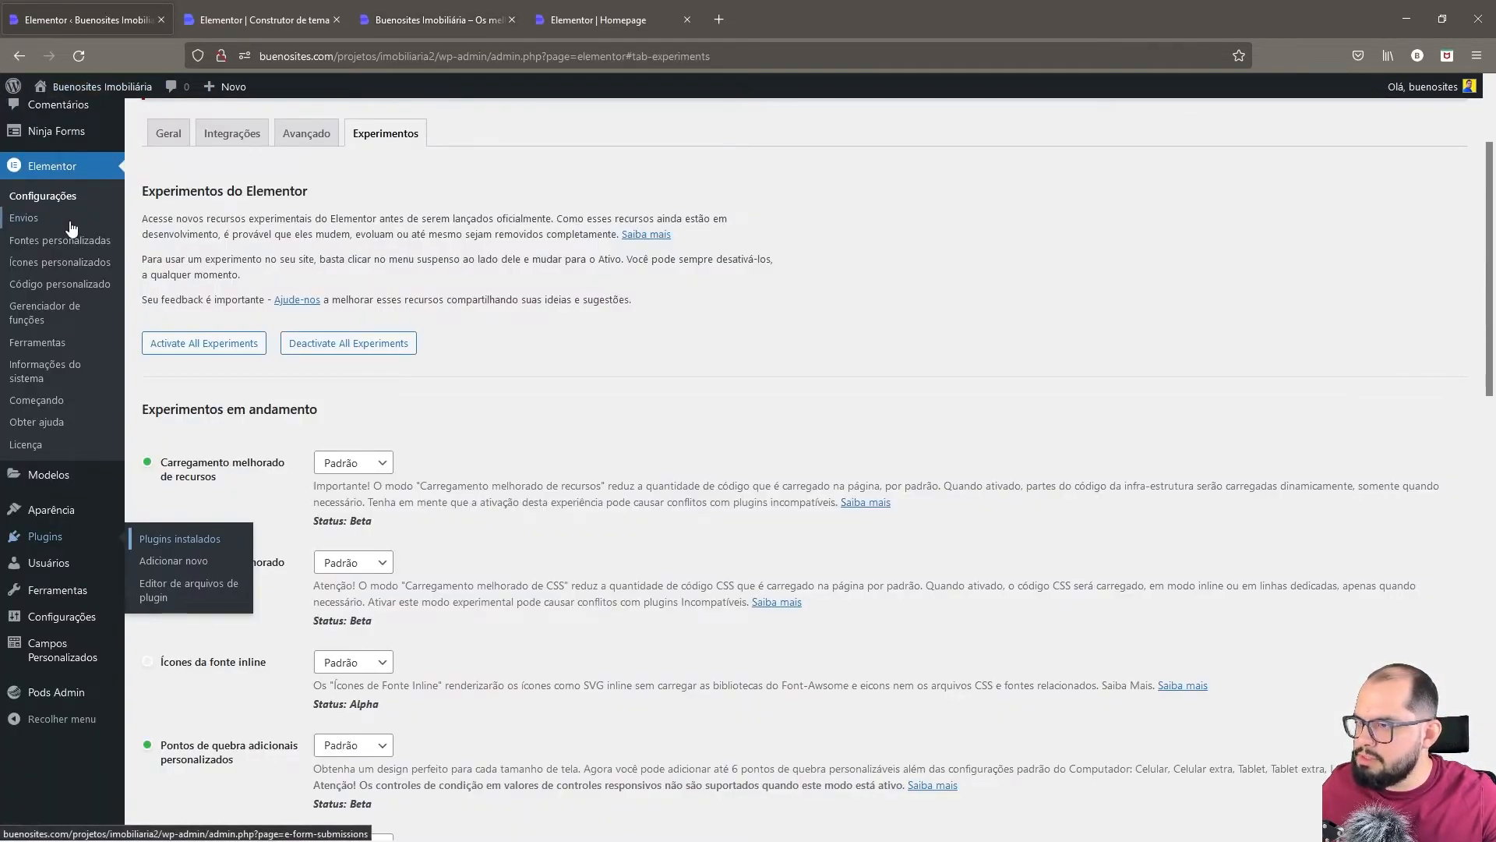
scroll(63, 227, "up", 2)
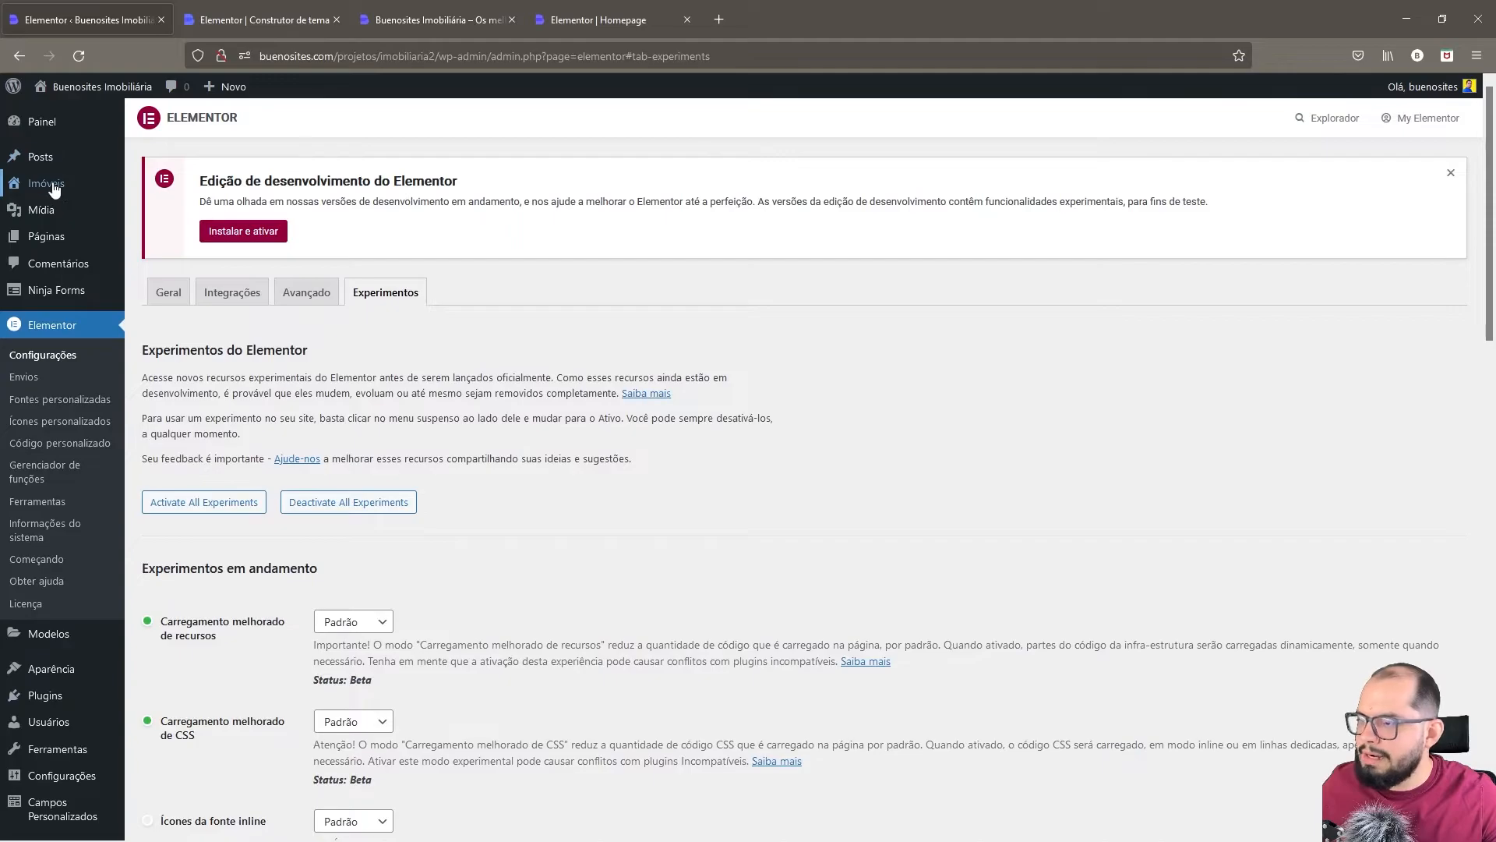
mouse_move(53, 190)
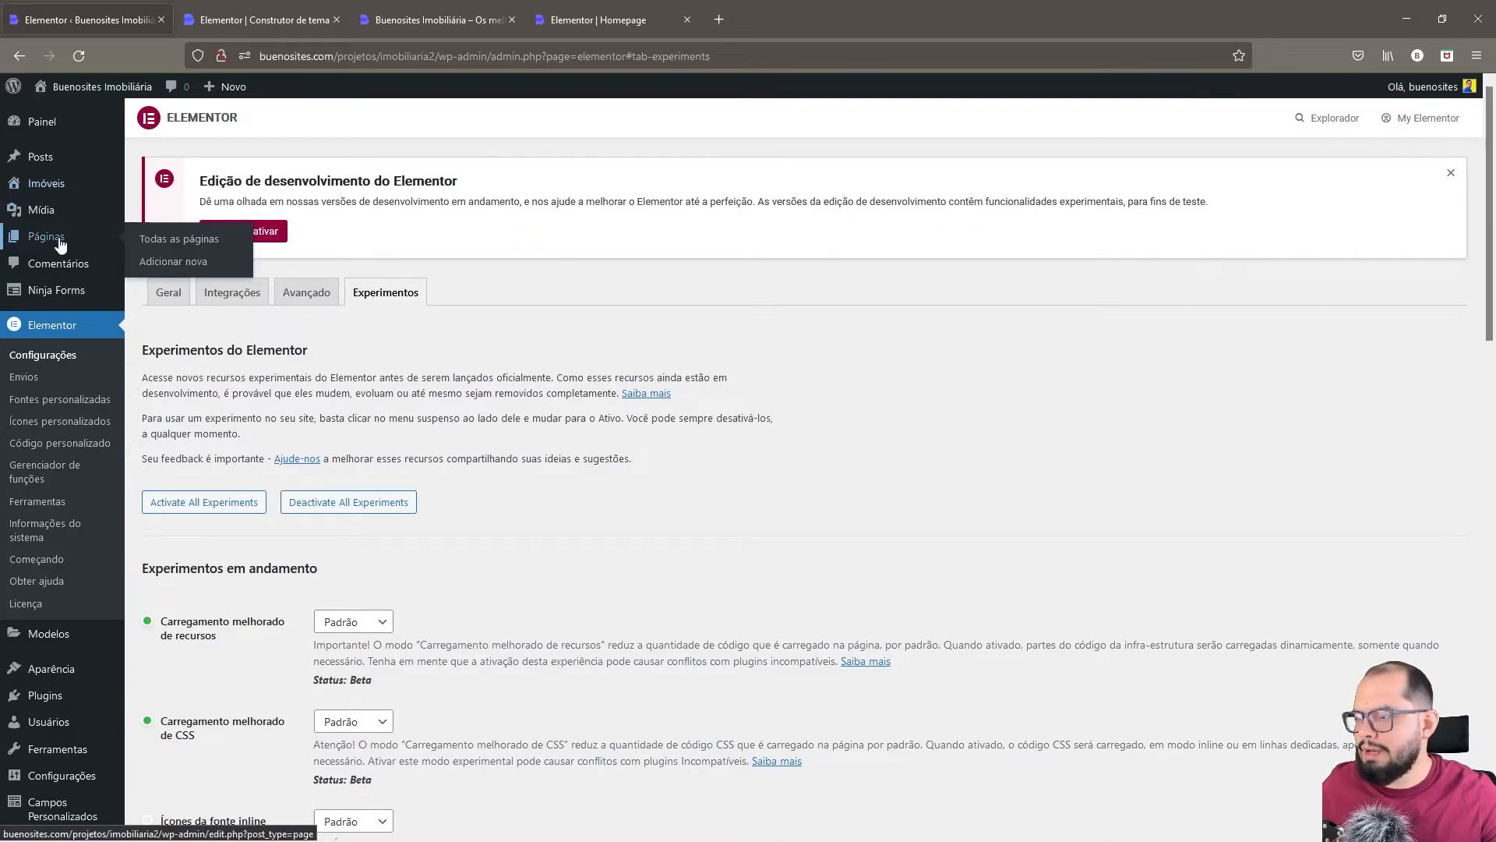
mouse_move(53, 159)
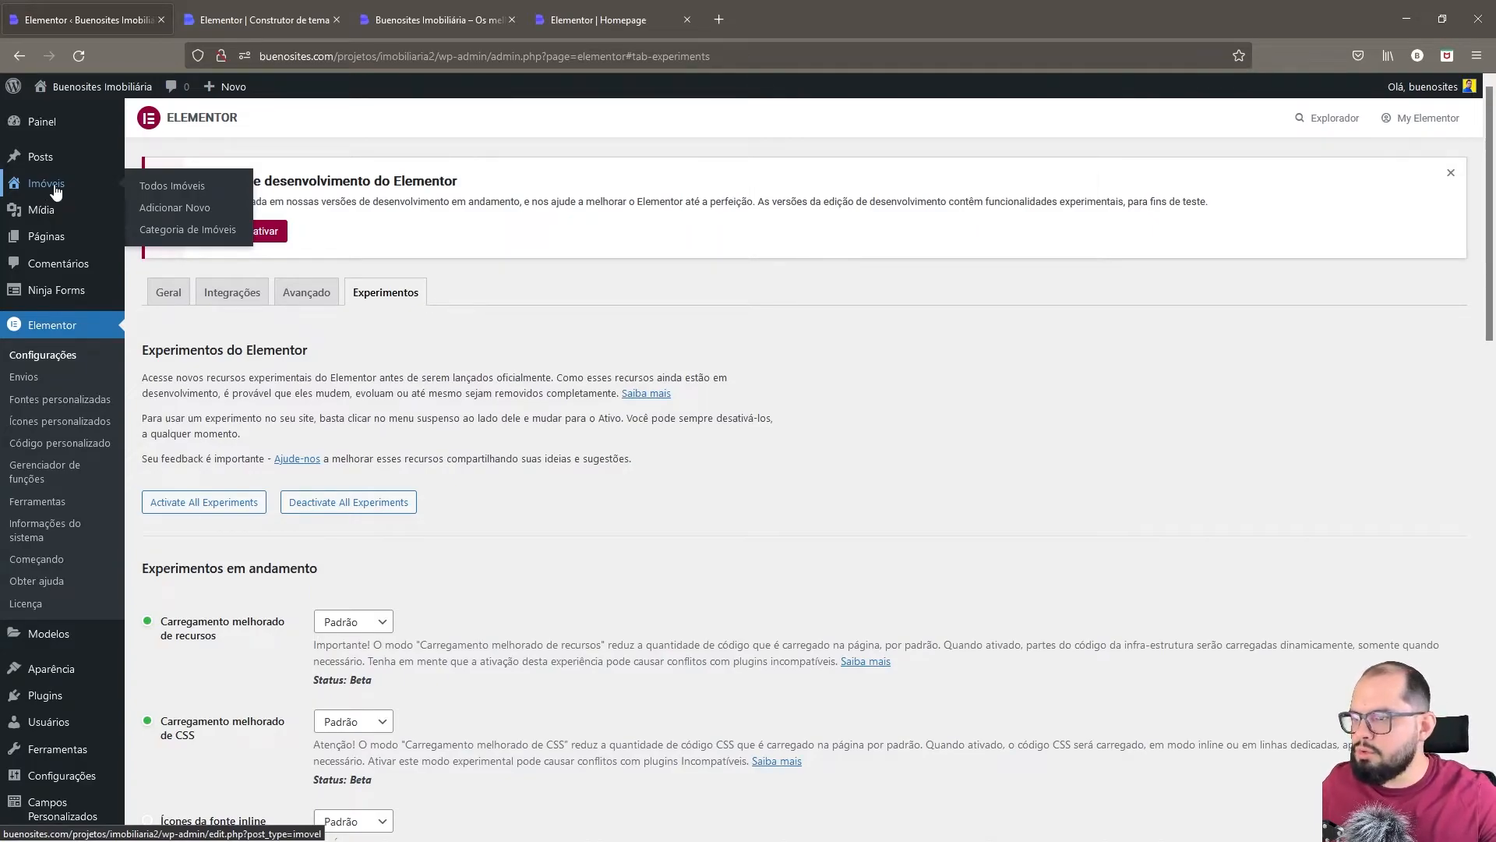
- Open the Bloco de Imóveis loop template from the theme builder for editing in Elementor
left_click(238, 23)
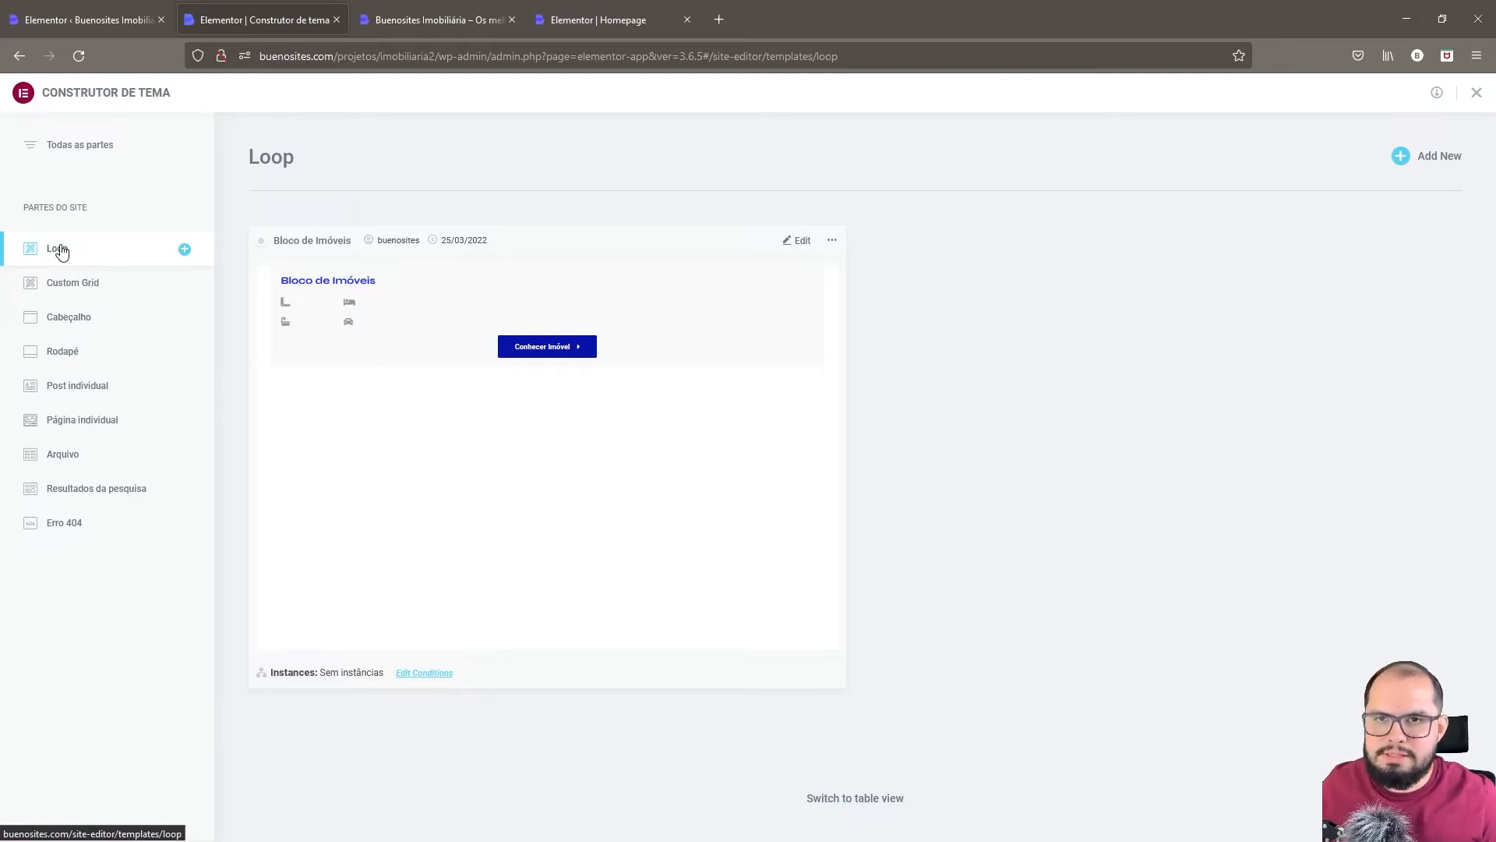
left_click(436, 19)
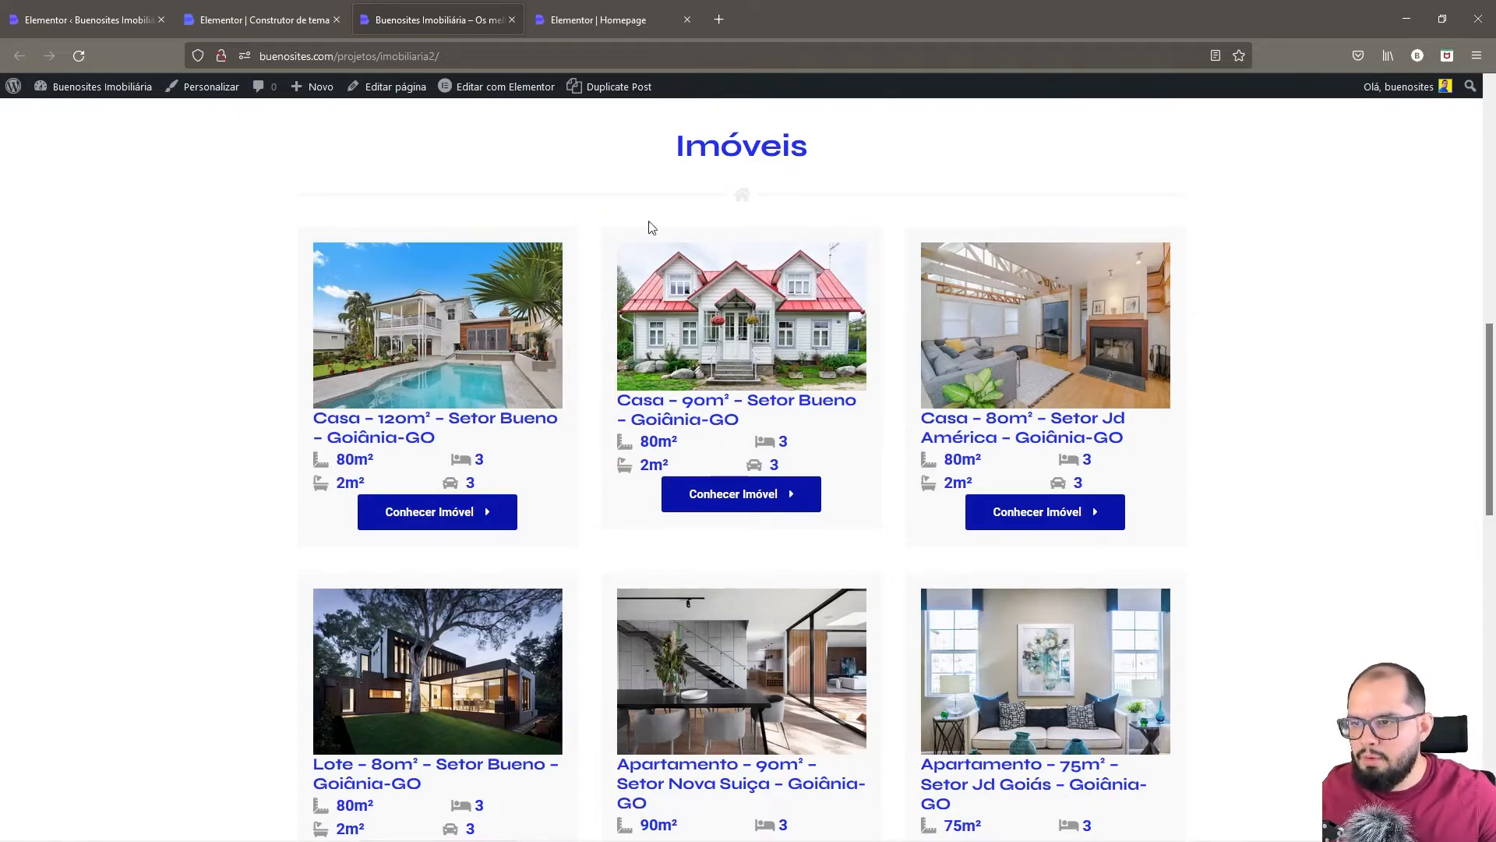
left_click(309, 11)
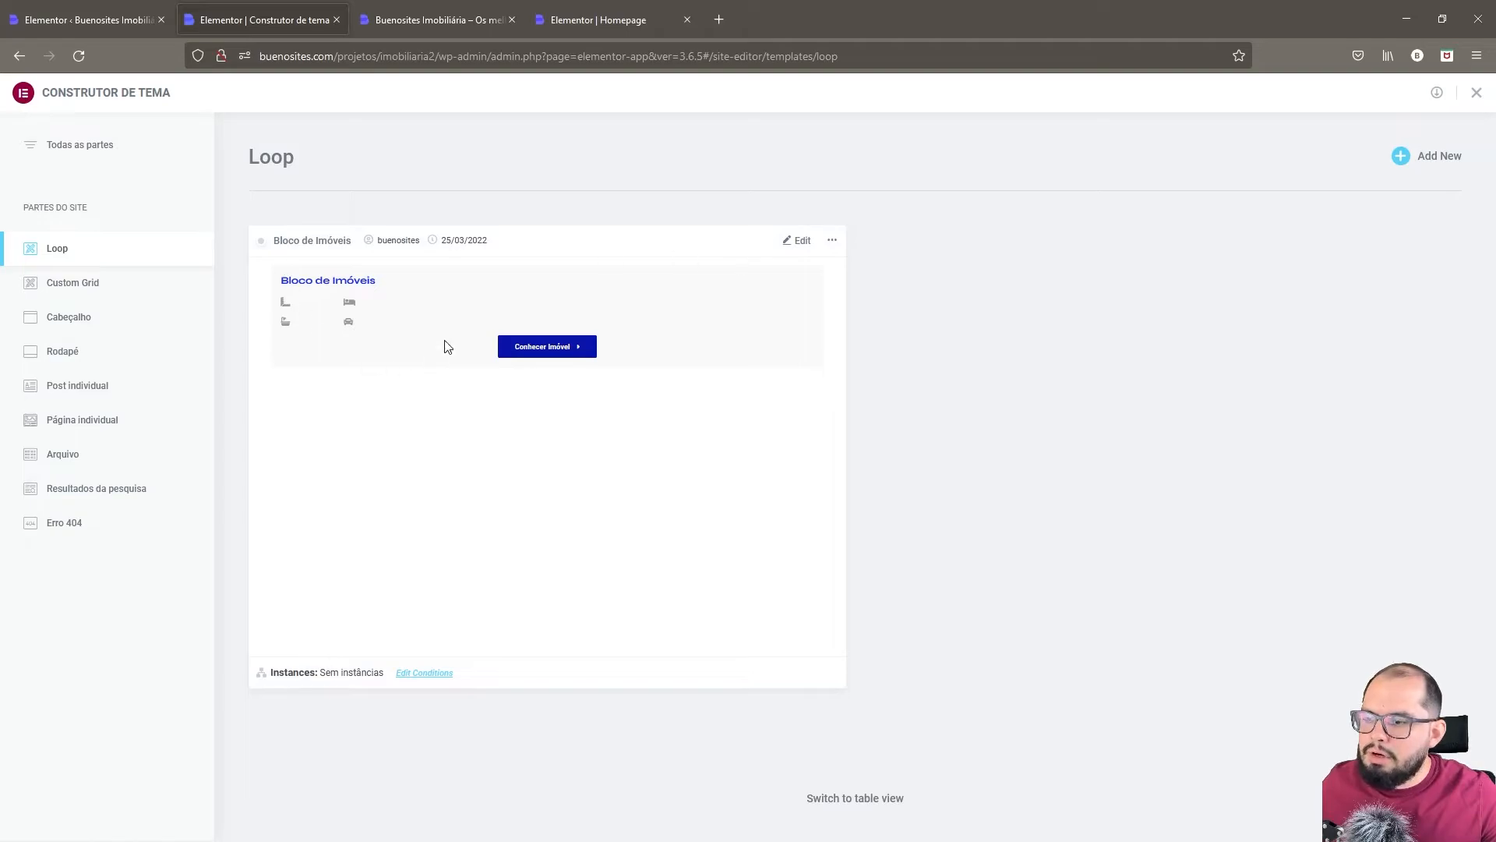
left_click(803, 242)
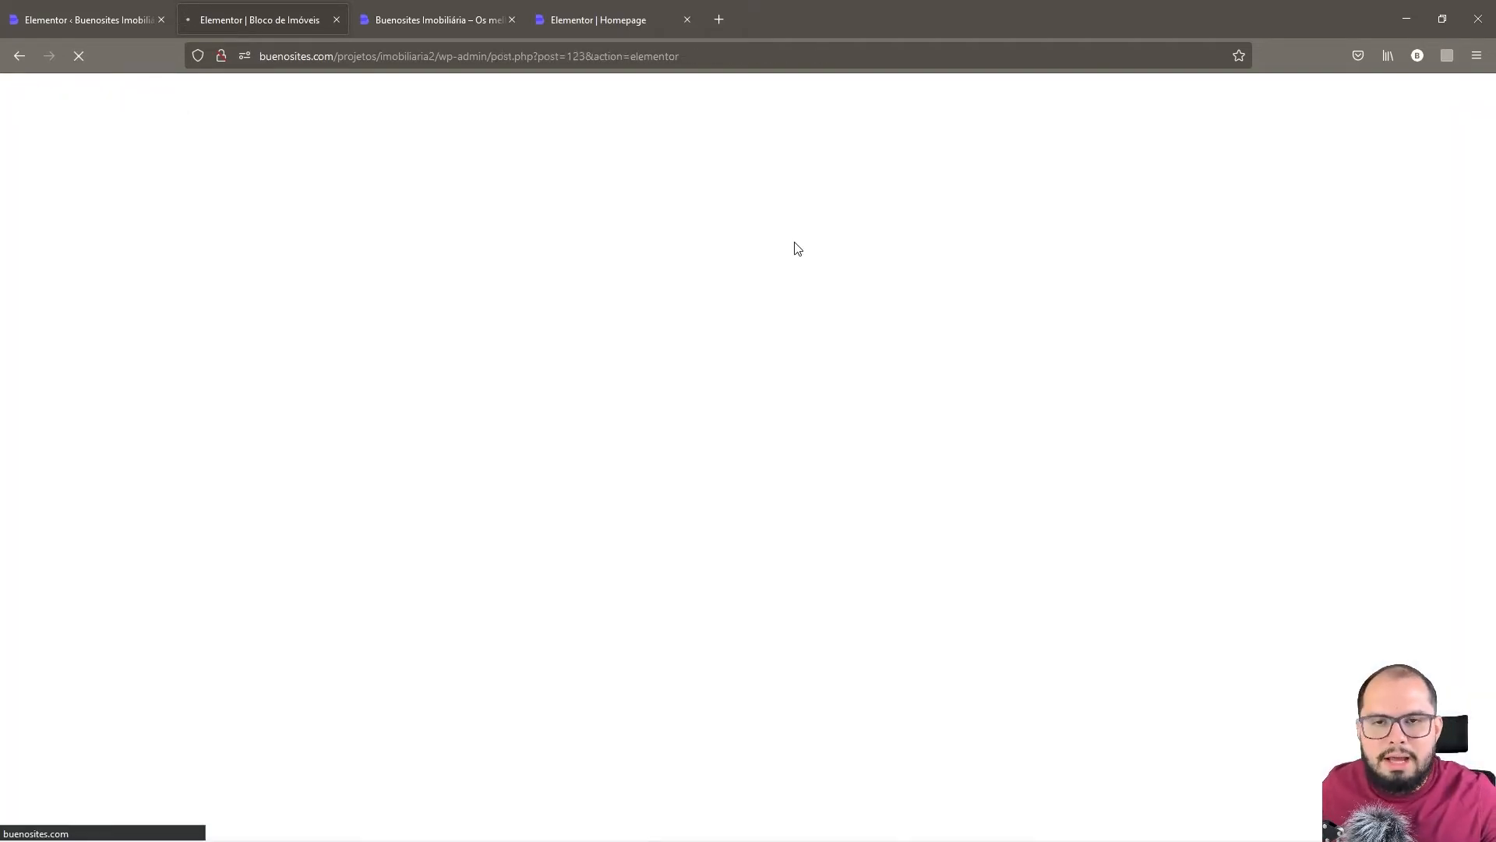
key("ctrl+Tab")
left_click(261, 20)
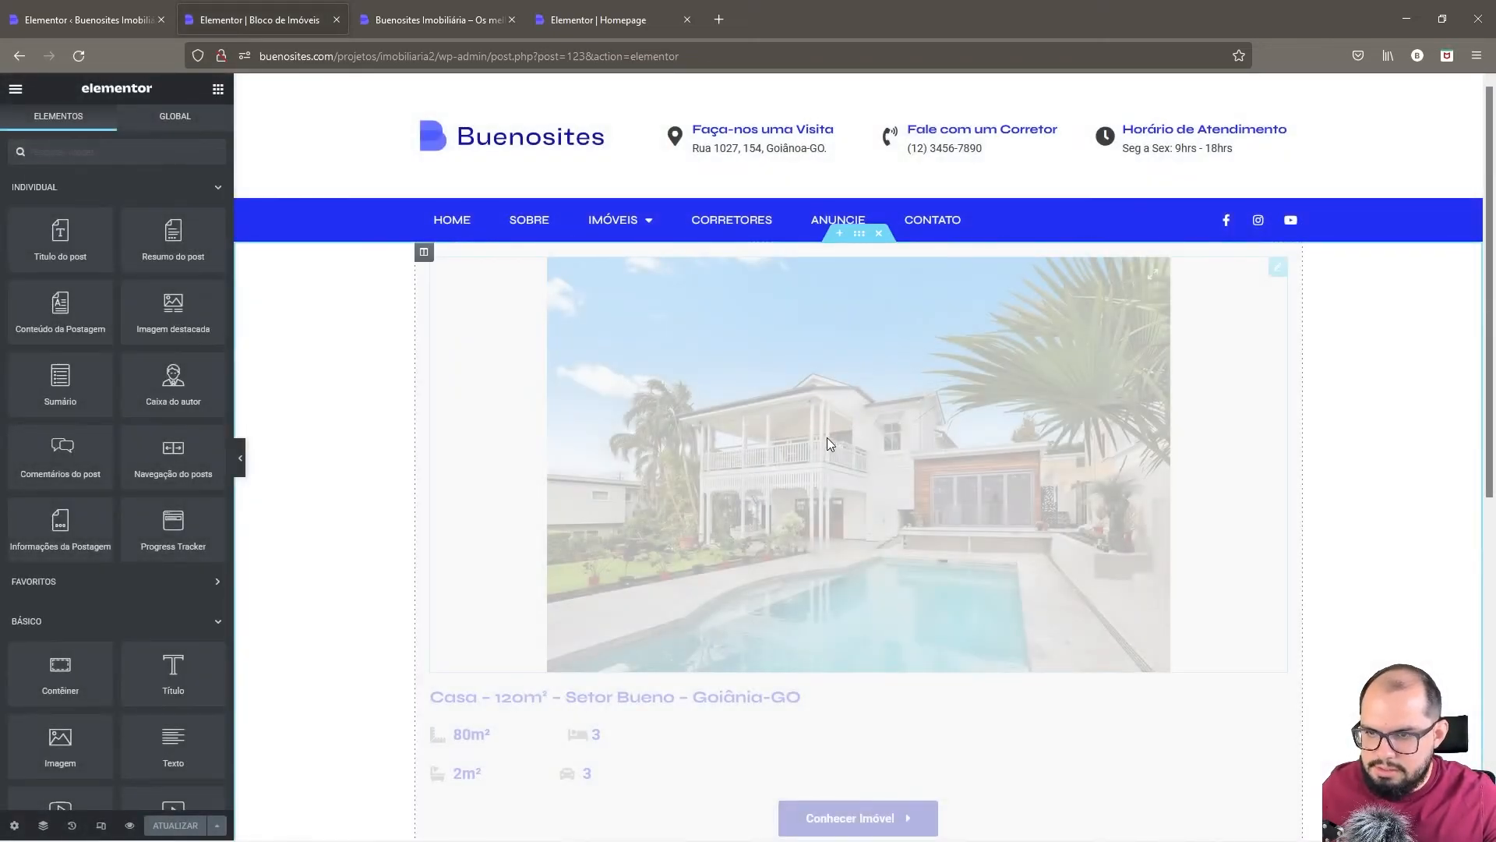
- Convert the property card's section to a container and delete the original section
scroll(826, 436, "down", 2)
scroll(822, 461, "up", 2)
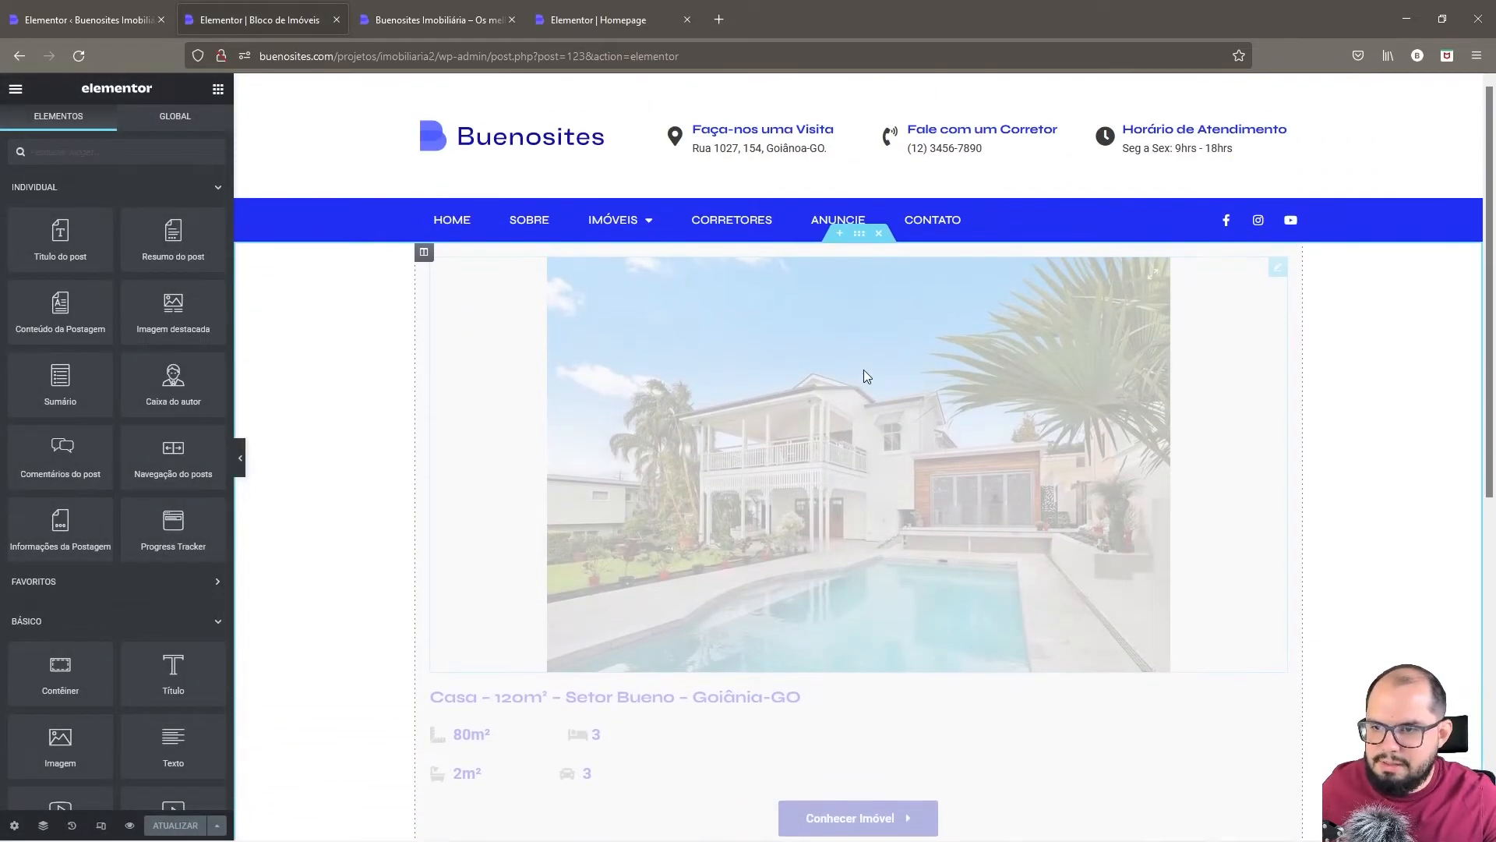
right_click(860, 235)
left_click(898, 250)
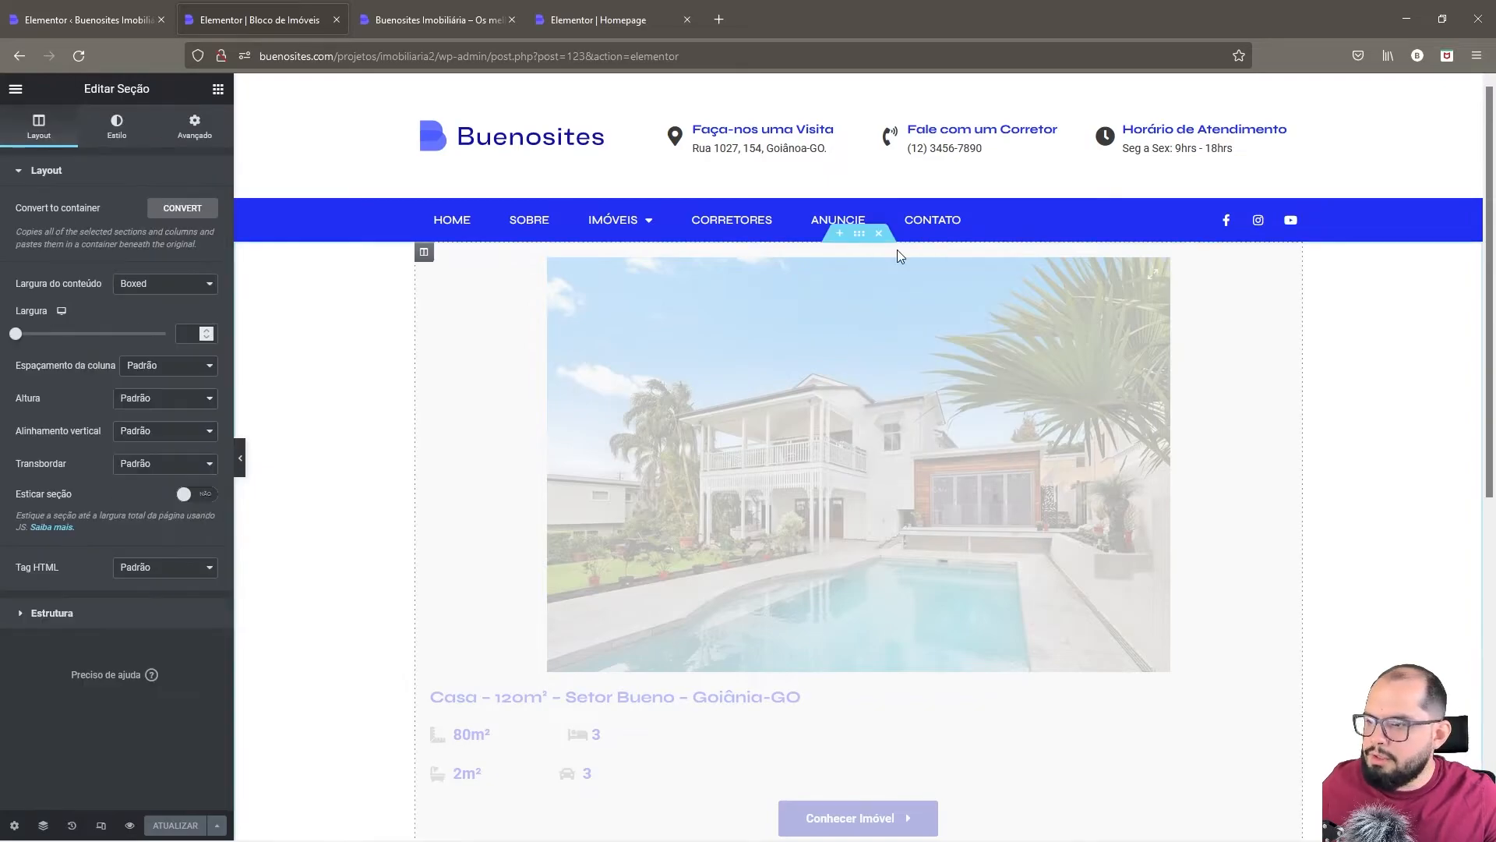
left_click(160, 219)
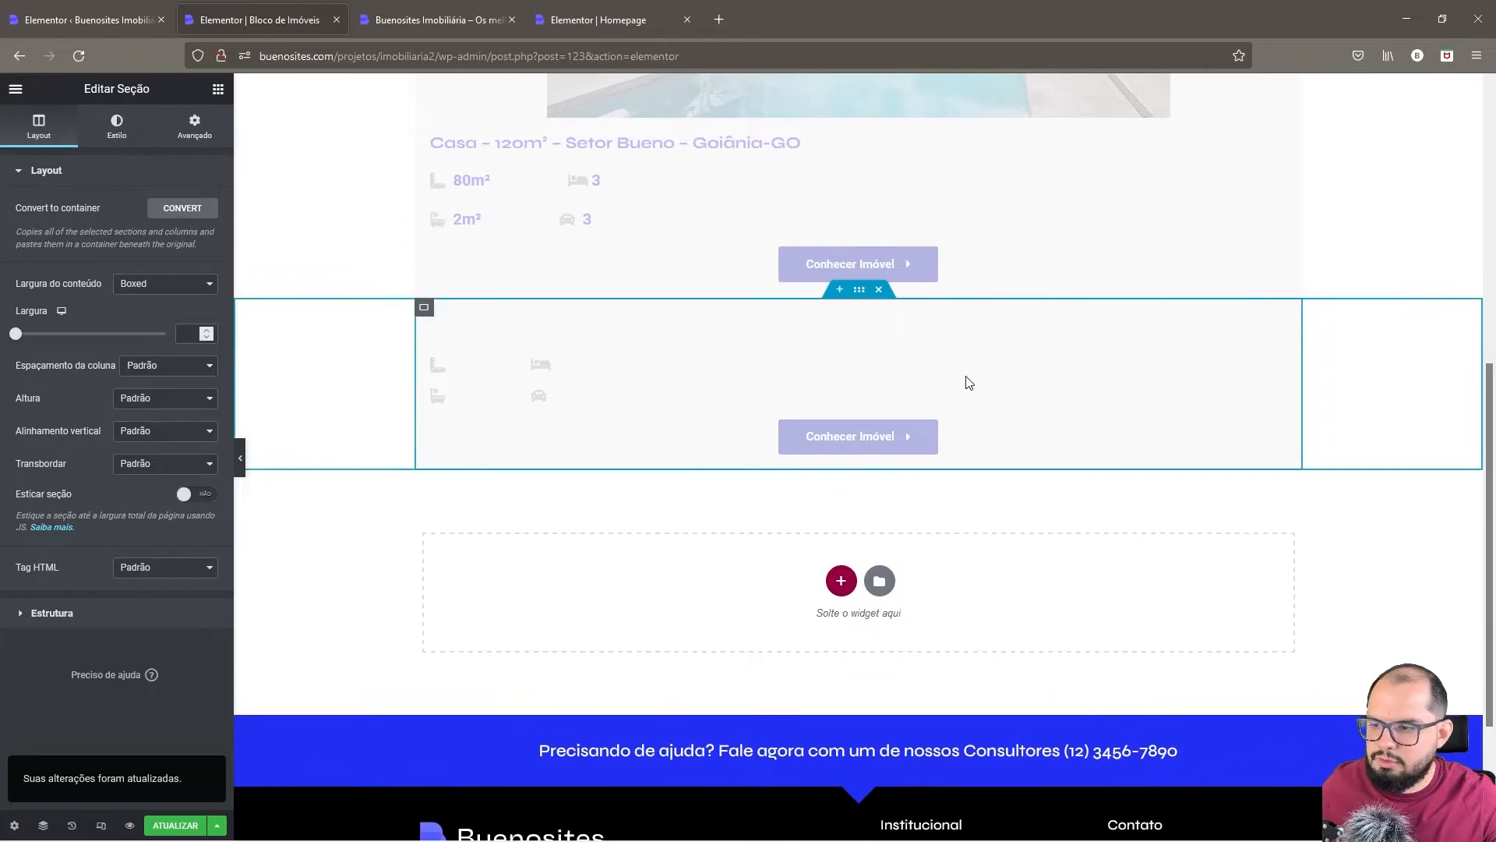
scroll(896, 456, "up", 6)
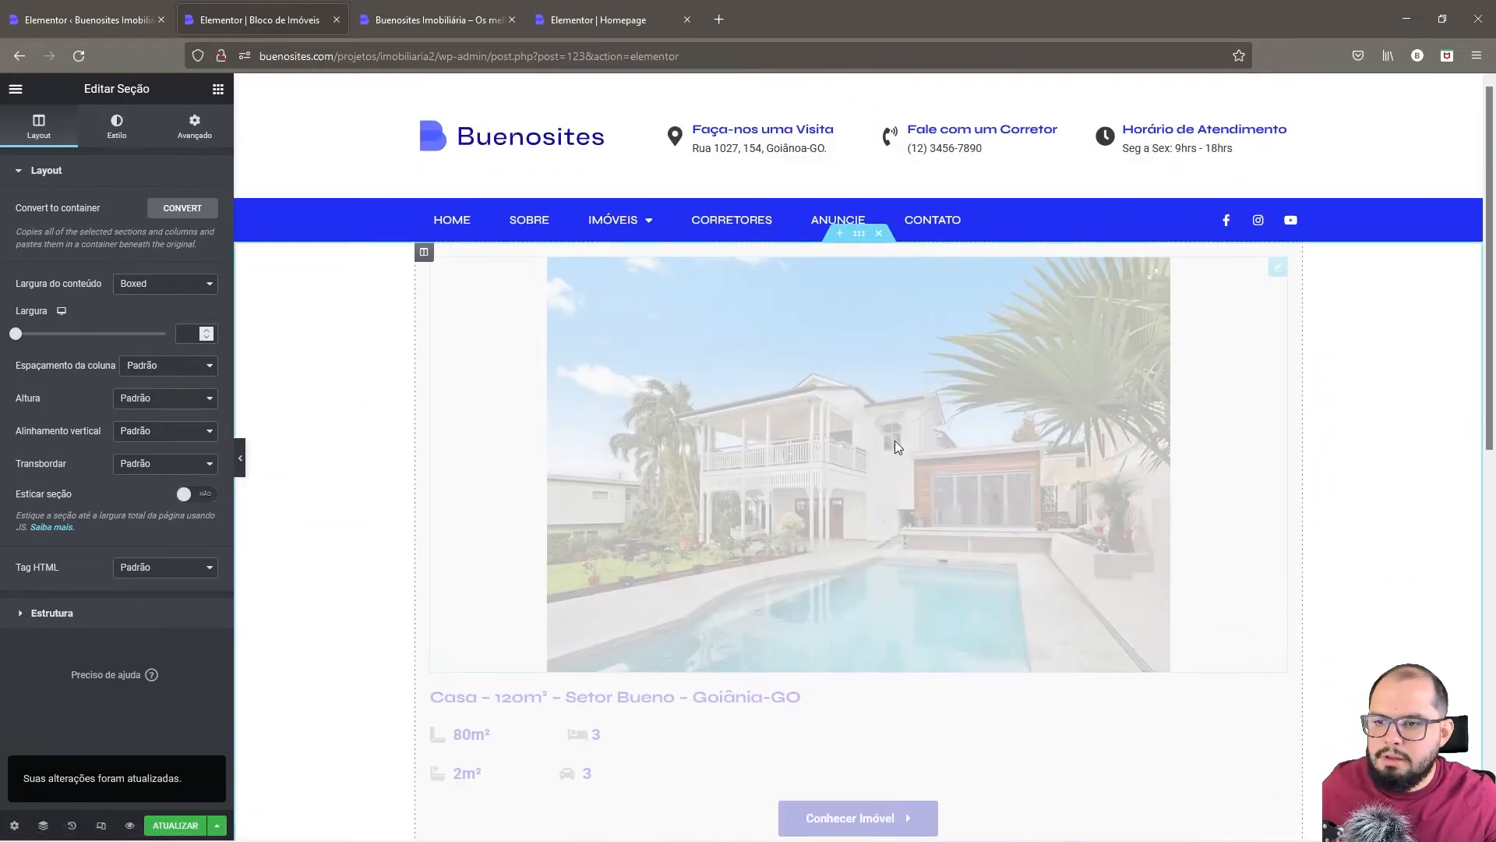
left_click(878, 233)
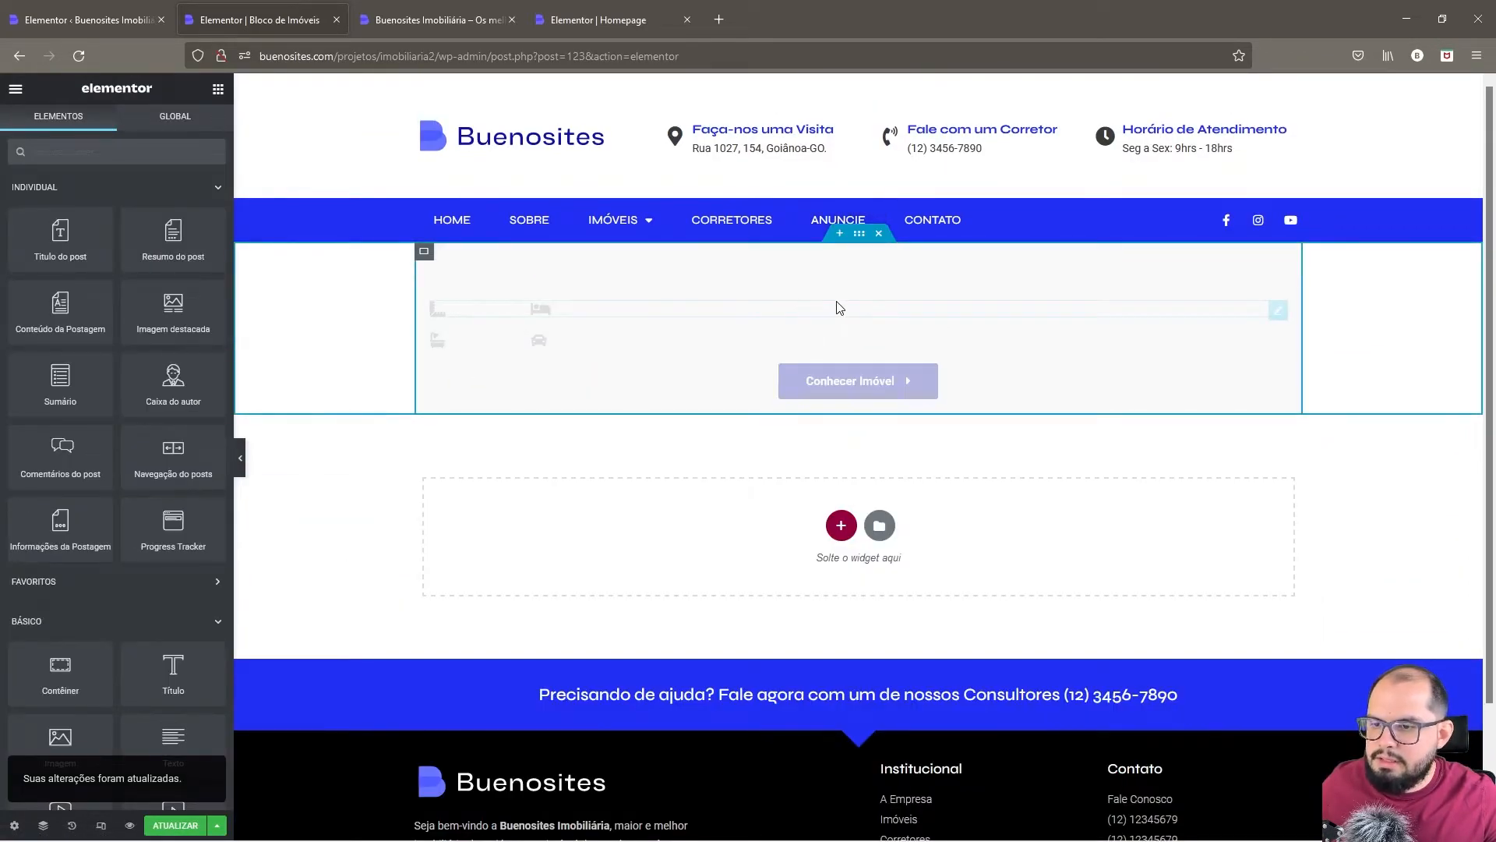
- Apply the loop template's preview using the Imóvel content type and the property Casa - 120m² - Setor Bueno - Goiânia-GO
left_click(14, 826)
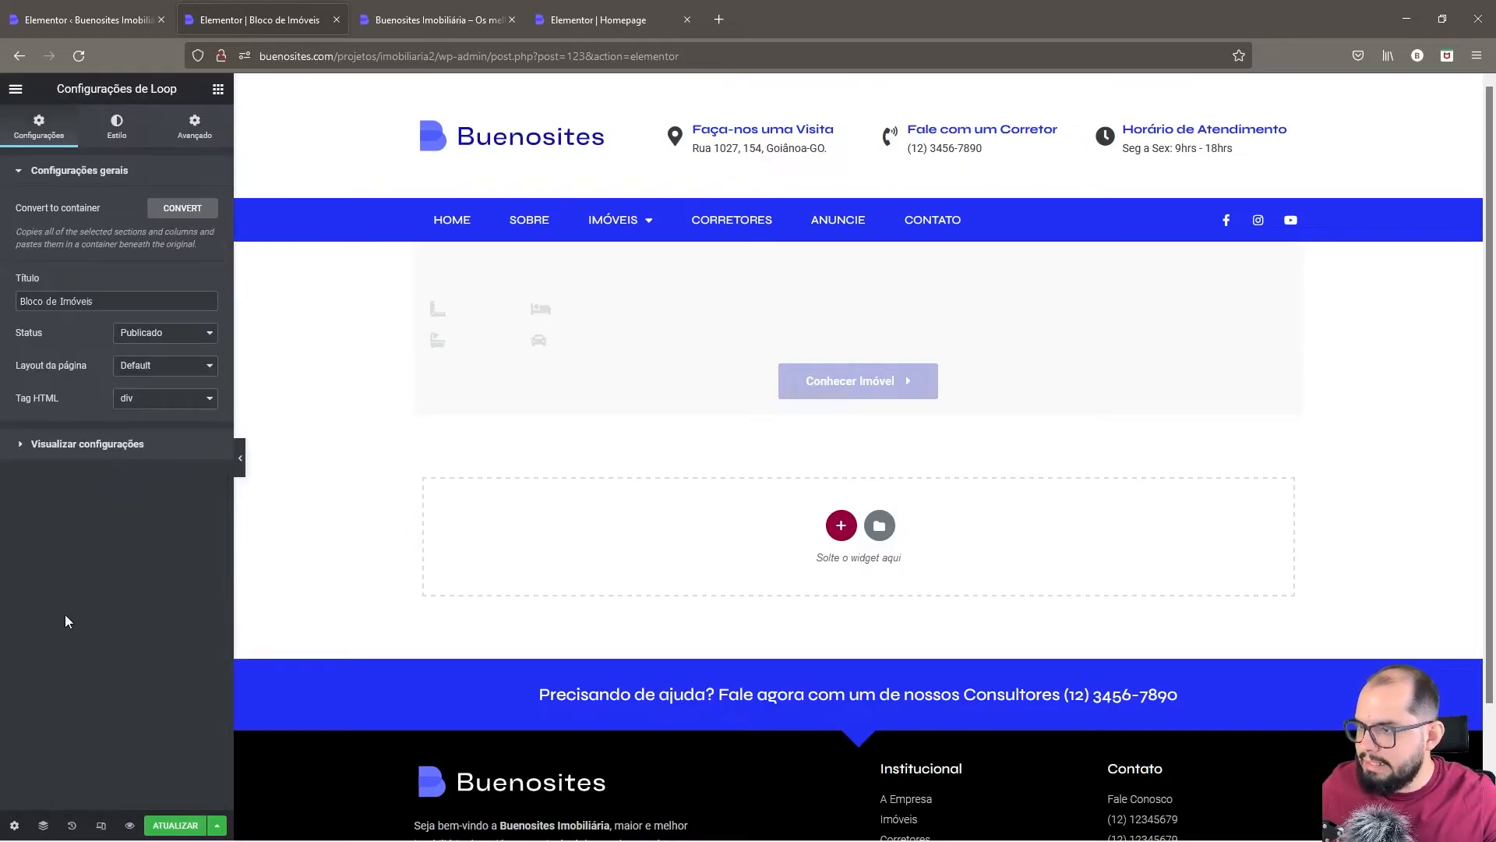
left_click(74, 443)
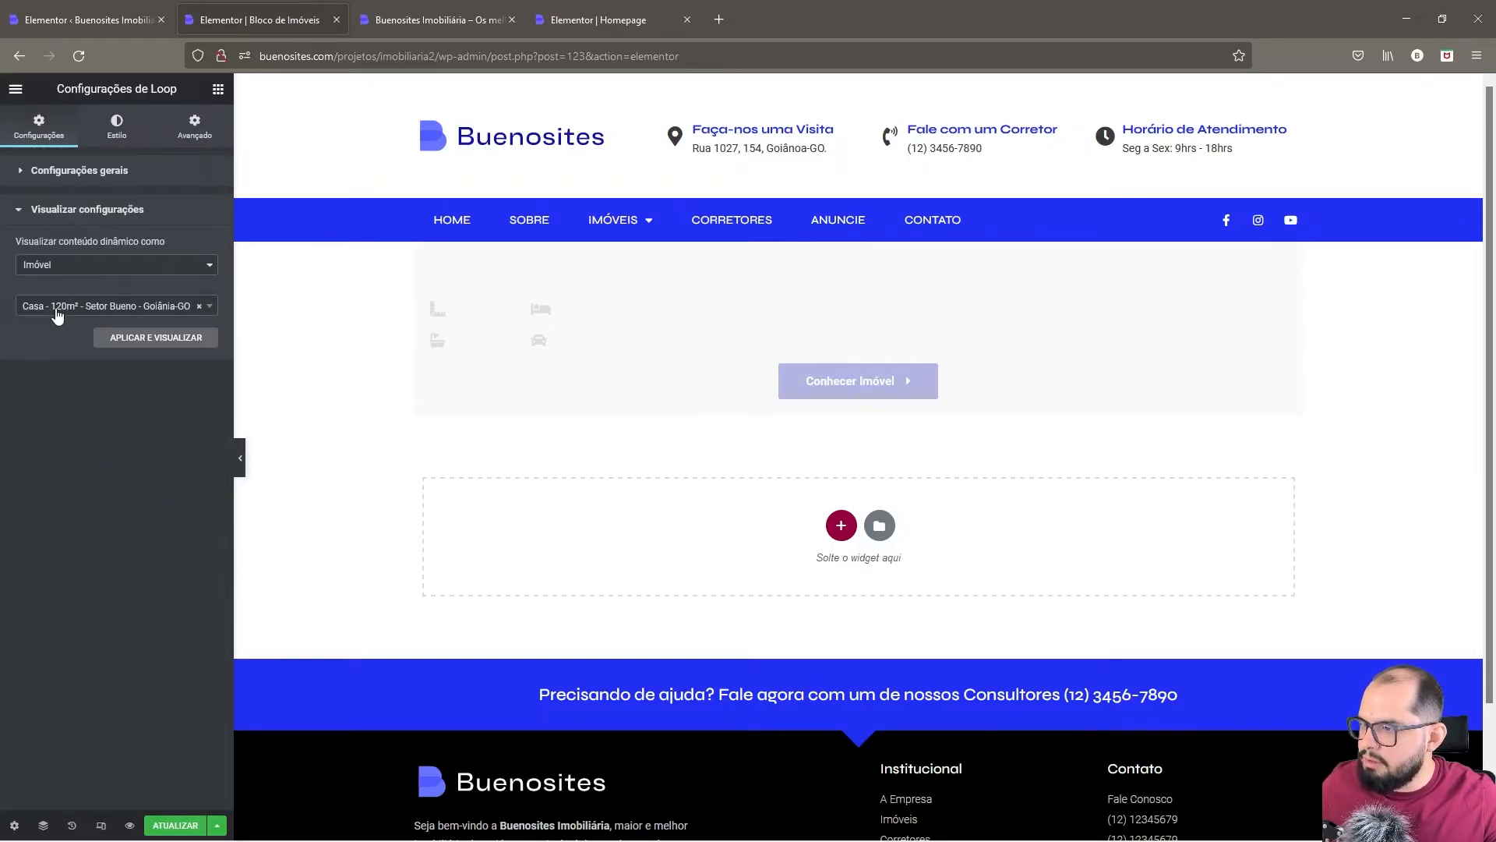
left_click(57, 314)
left_click(93, 368)
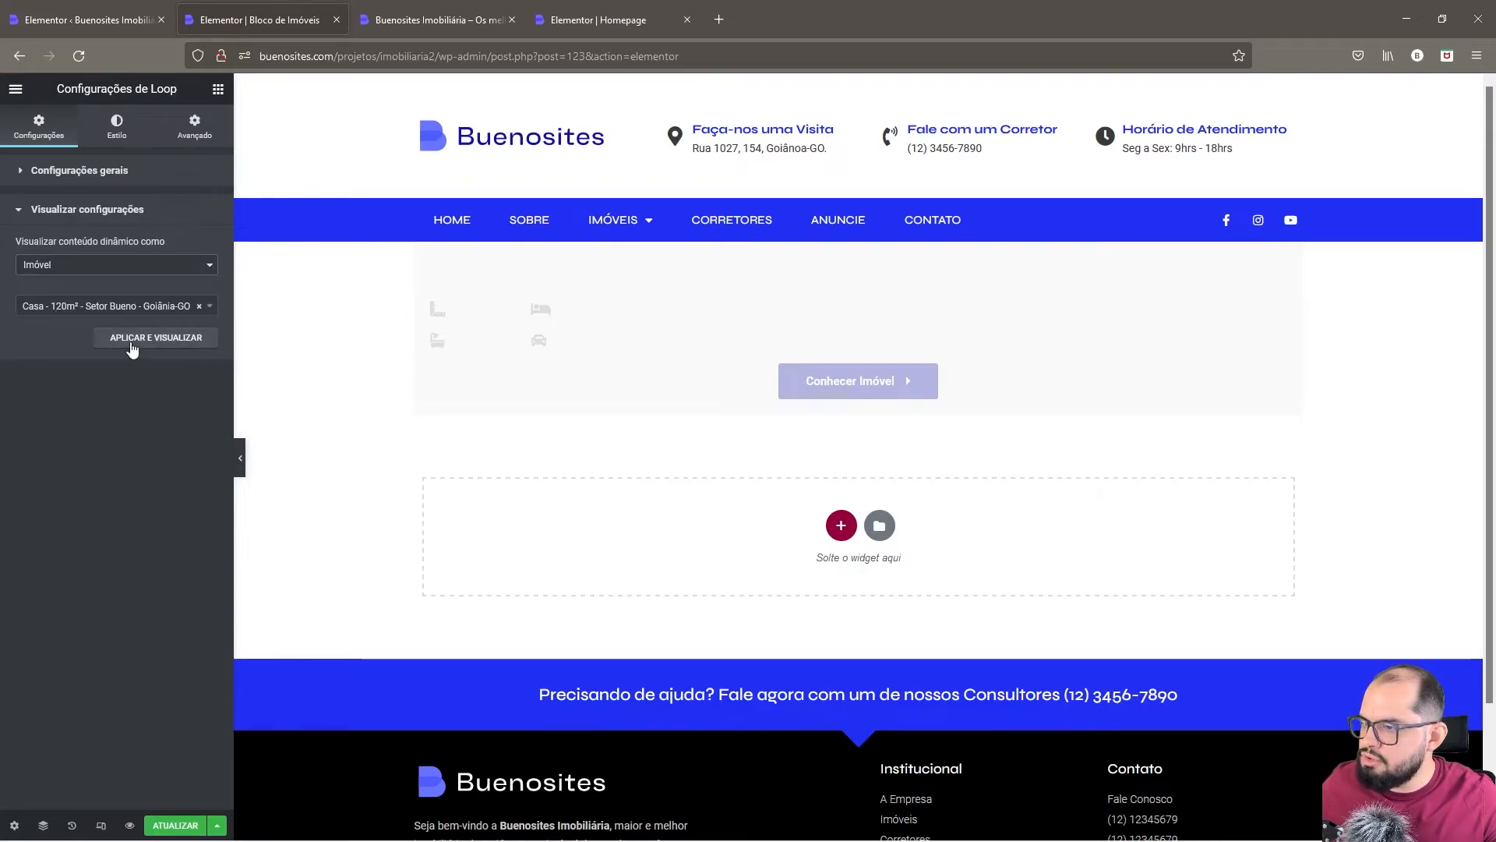
left_click(201, 341)
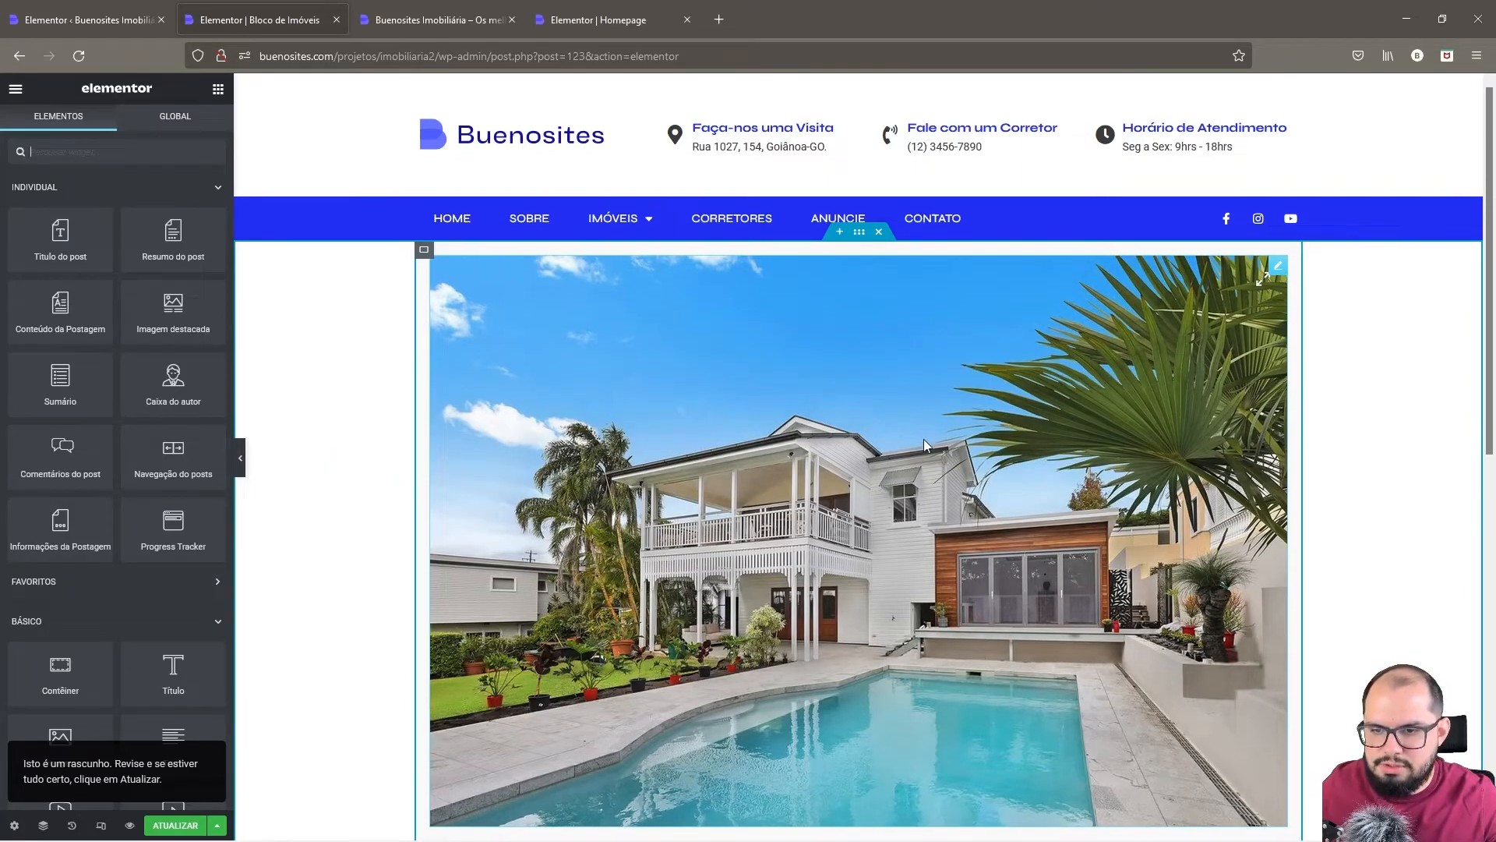
scroll(768, 381, "down", 2)
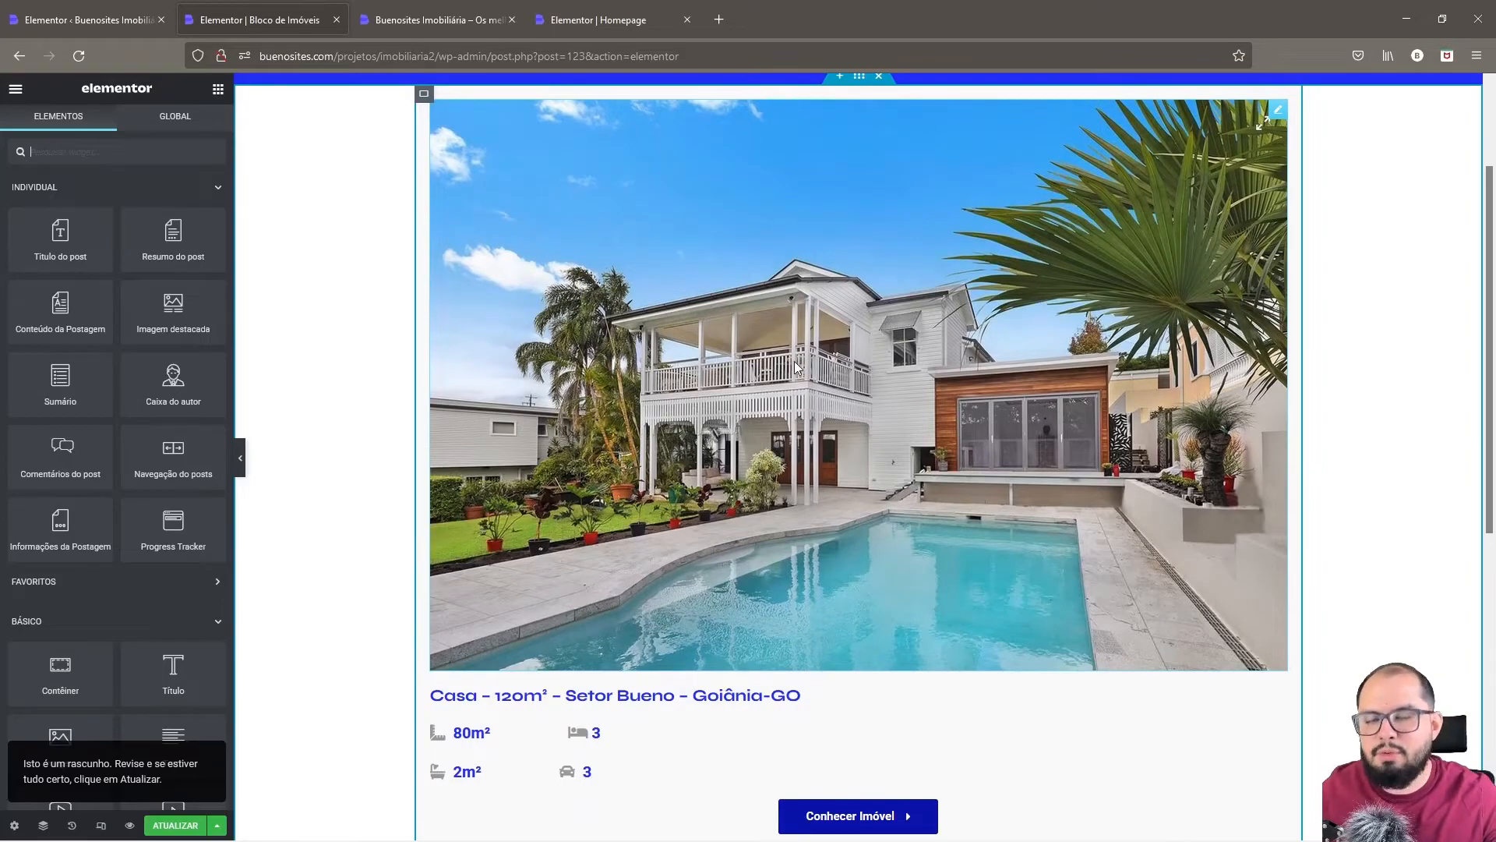
scroll(793, 363, "down", 2)
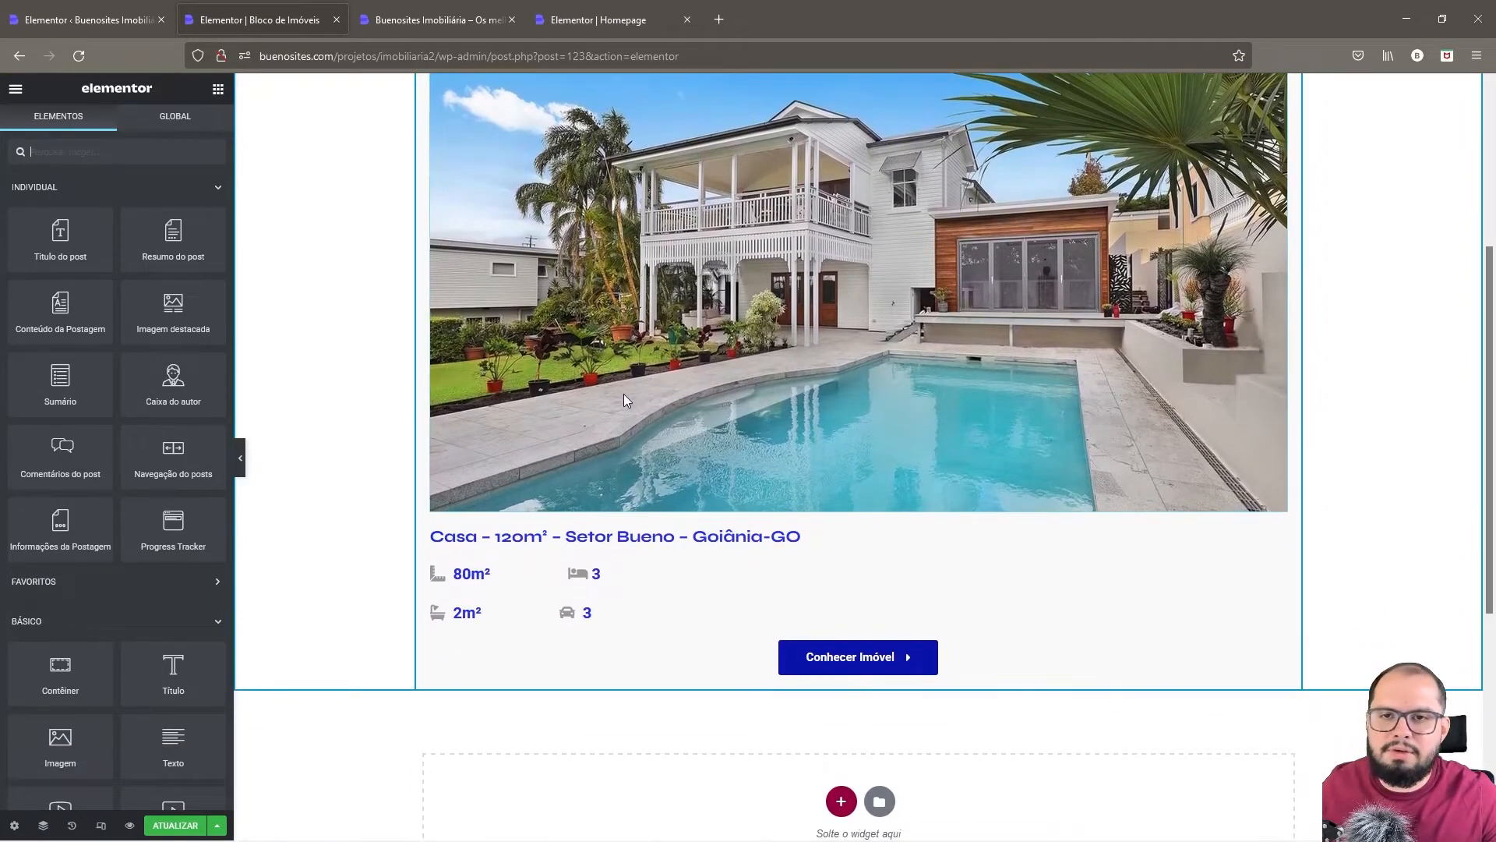
- Show the loop template's preview settings again and compare the selected property with the dashboard's list of all Imóveis
left_click(14, 825)
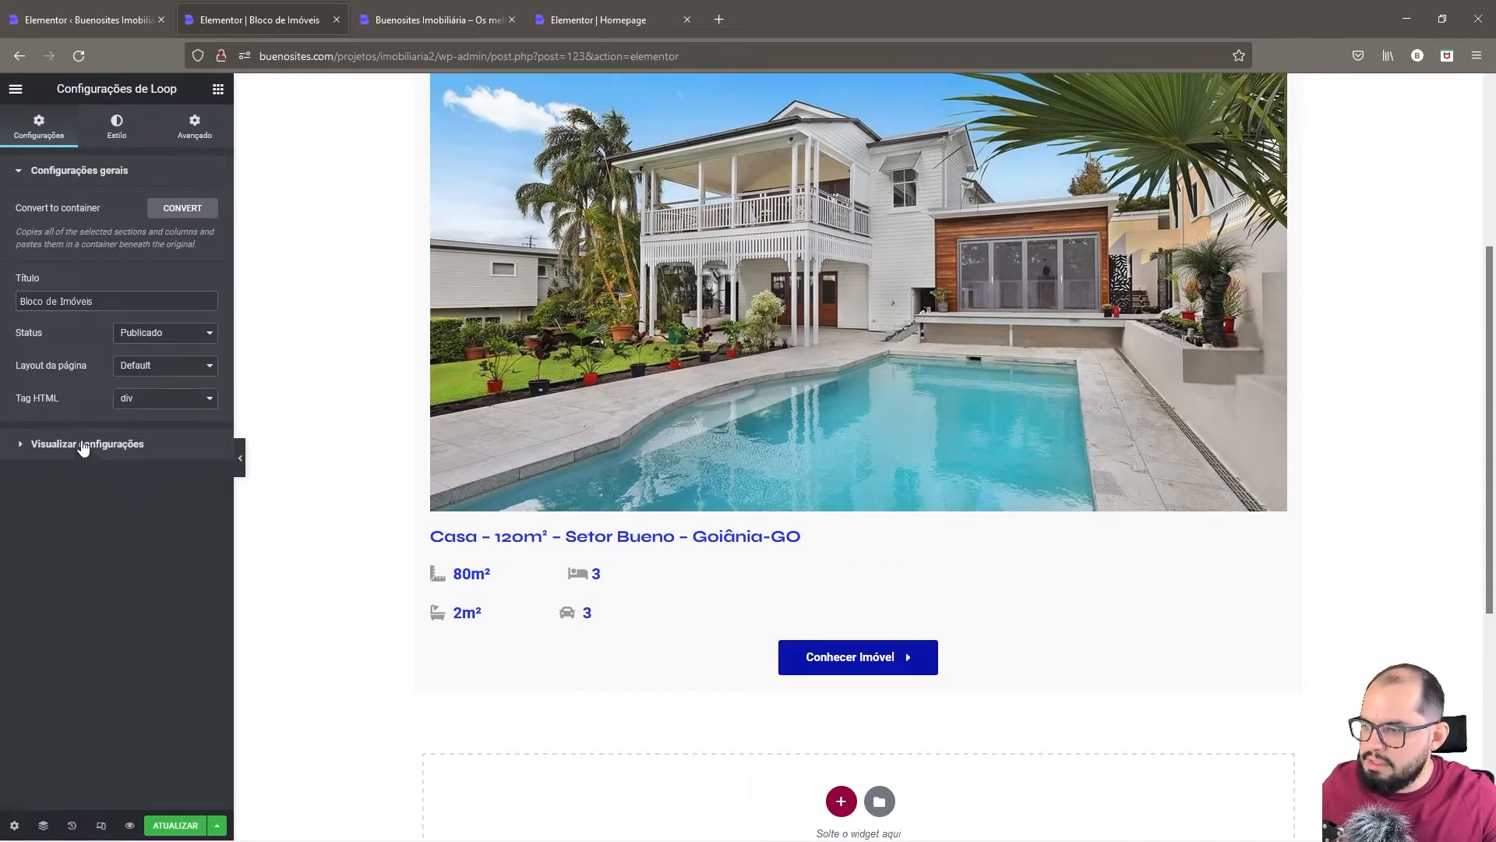
left_click(156, 448)
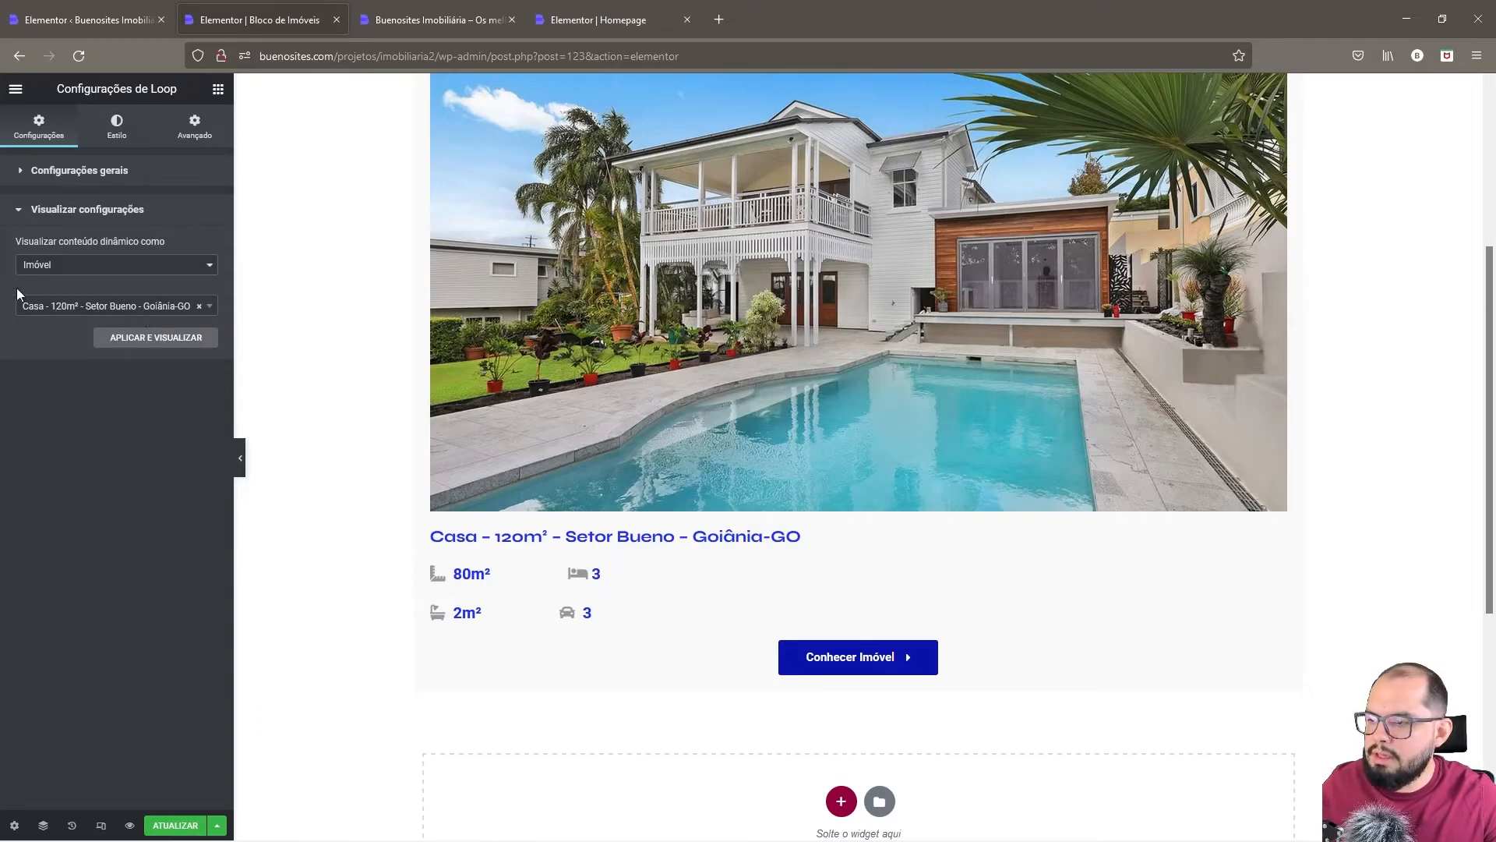
left_click(118, 21)
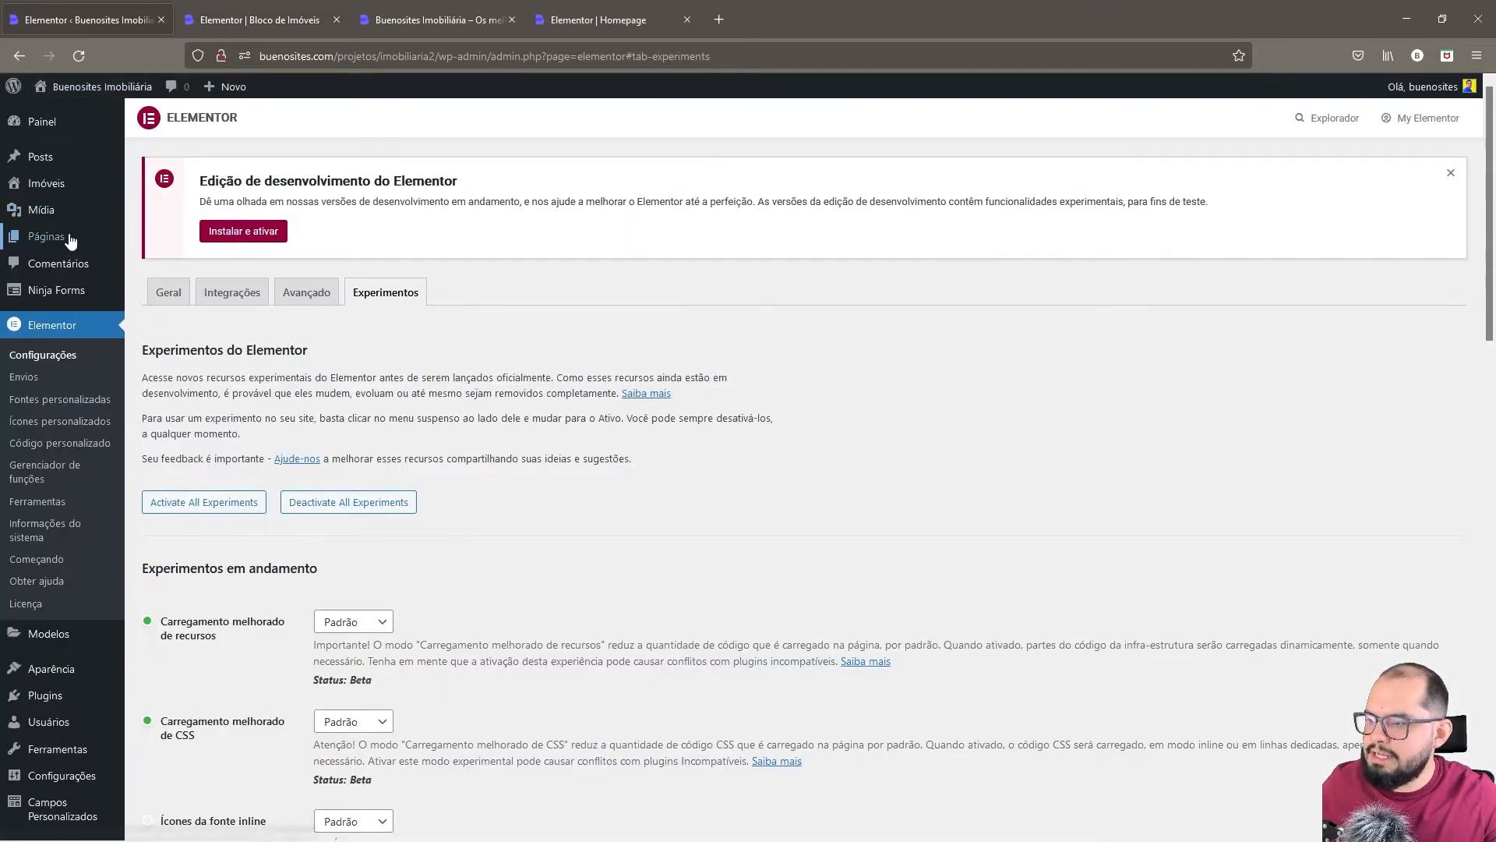
mouse_move(54, 185)
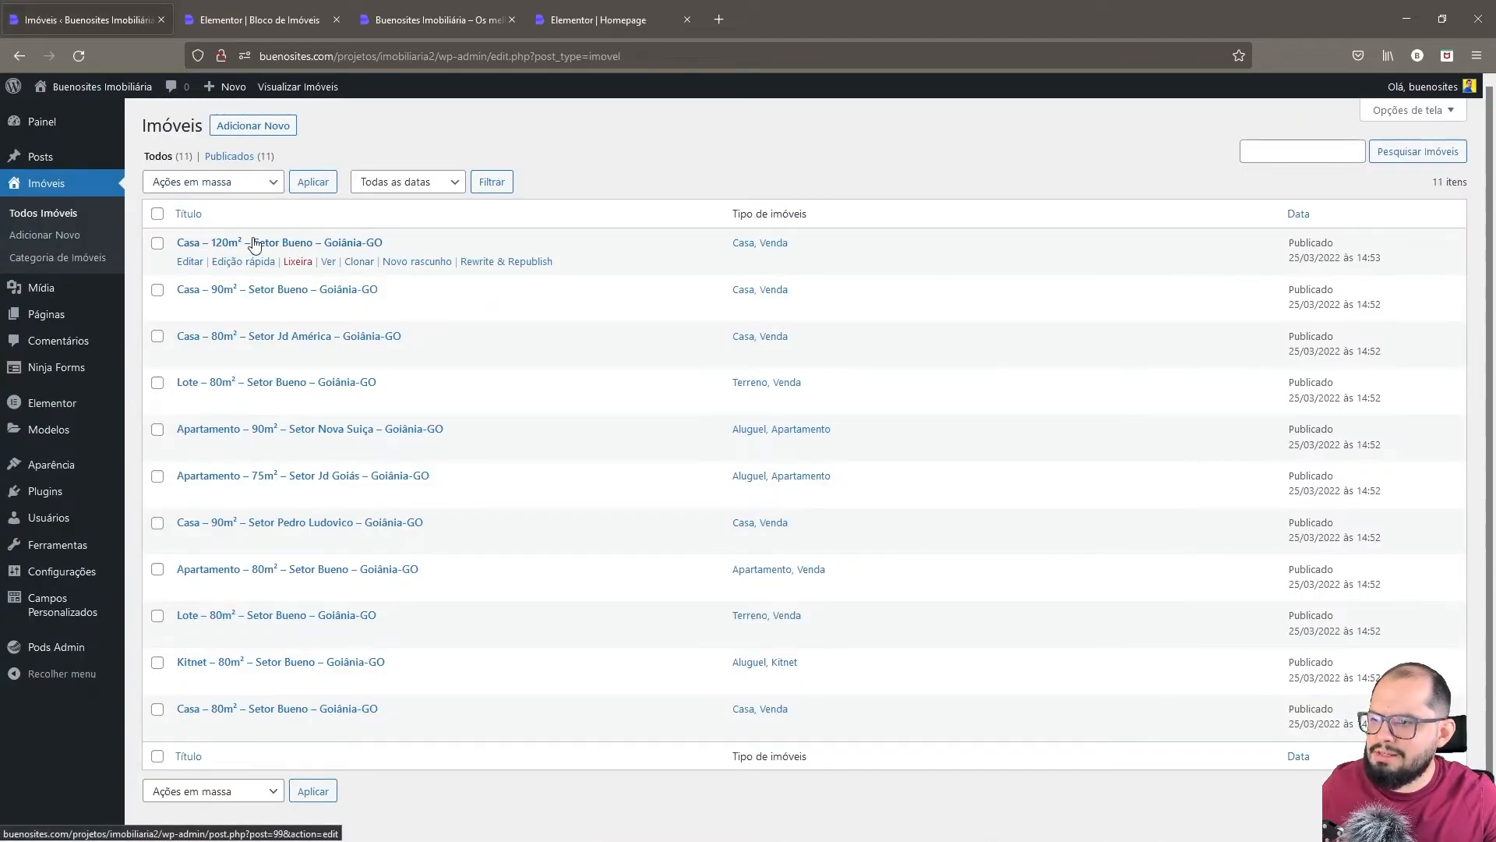
left_click(290, 14)
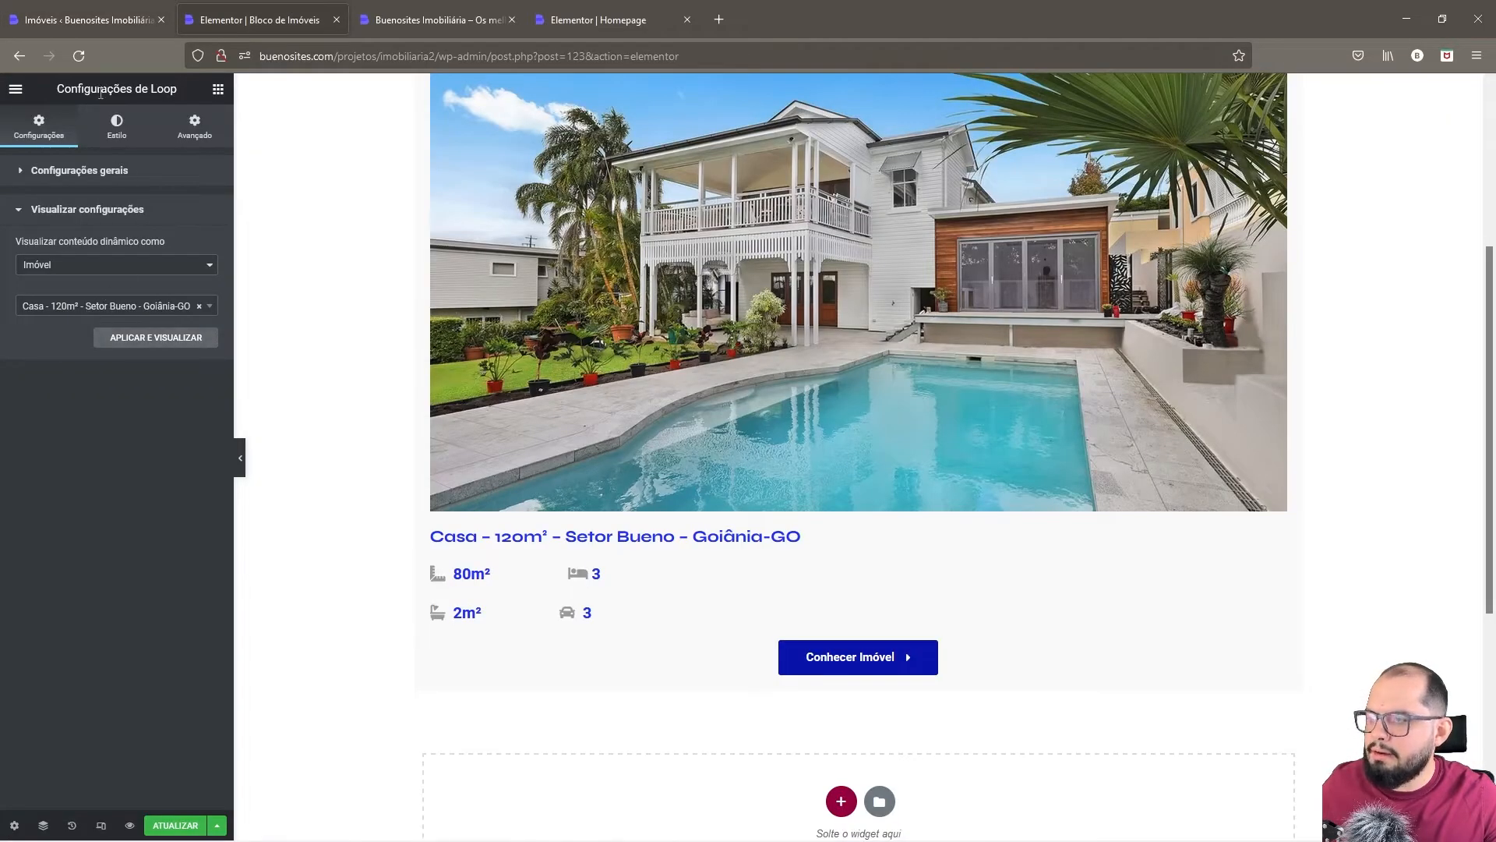
left_click(96, 21)
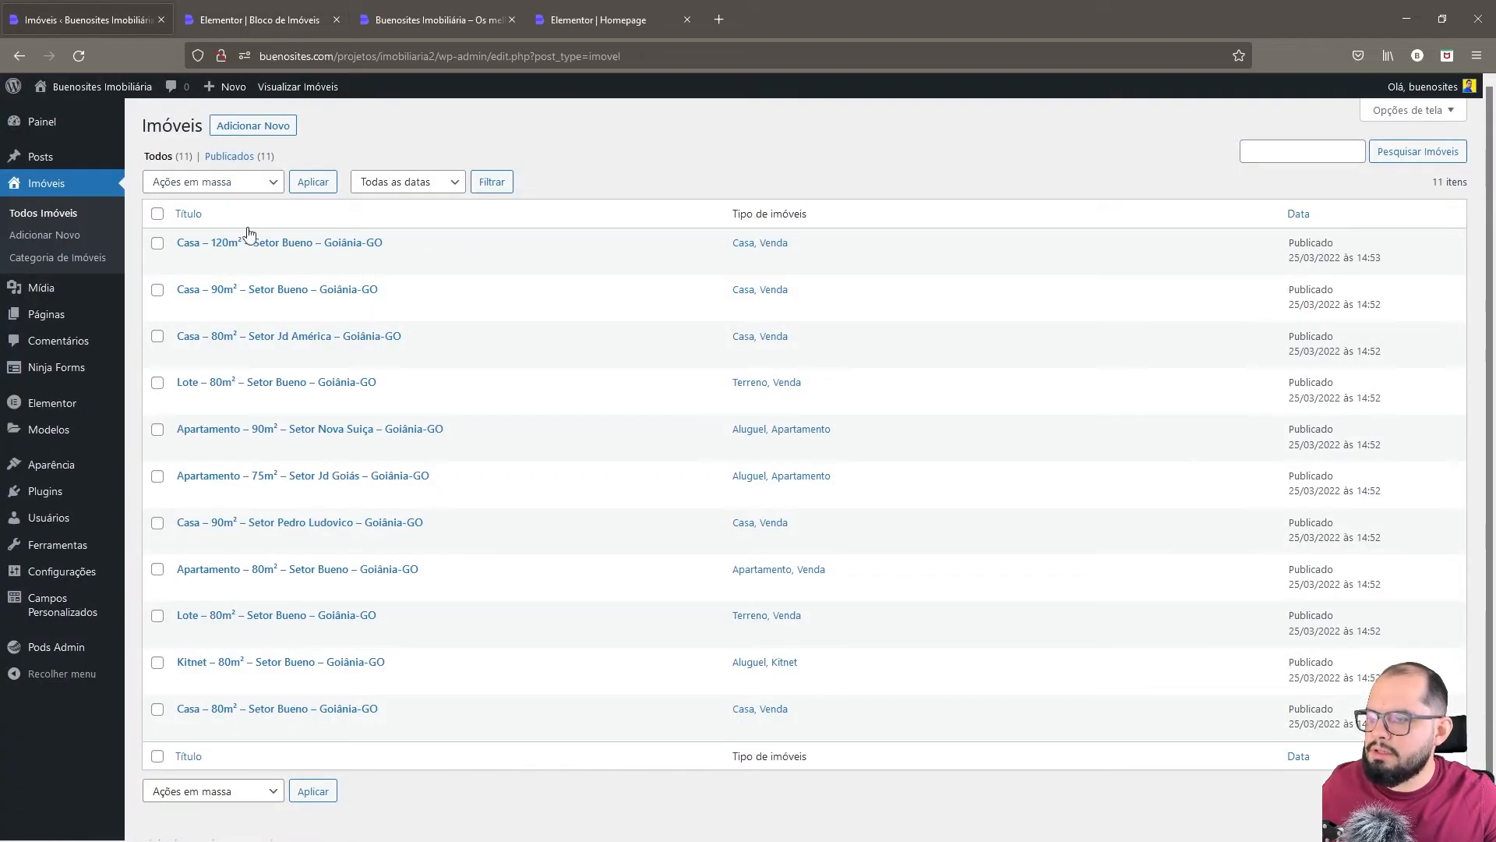
left_click(246, 16)
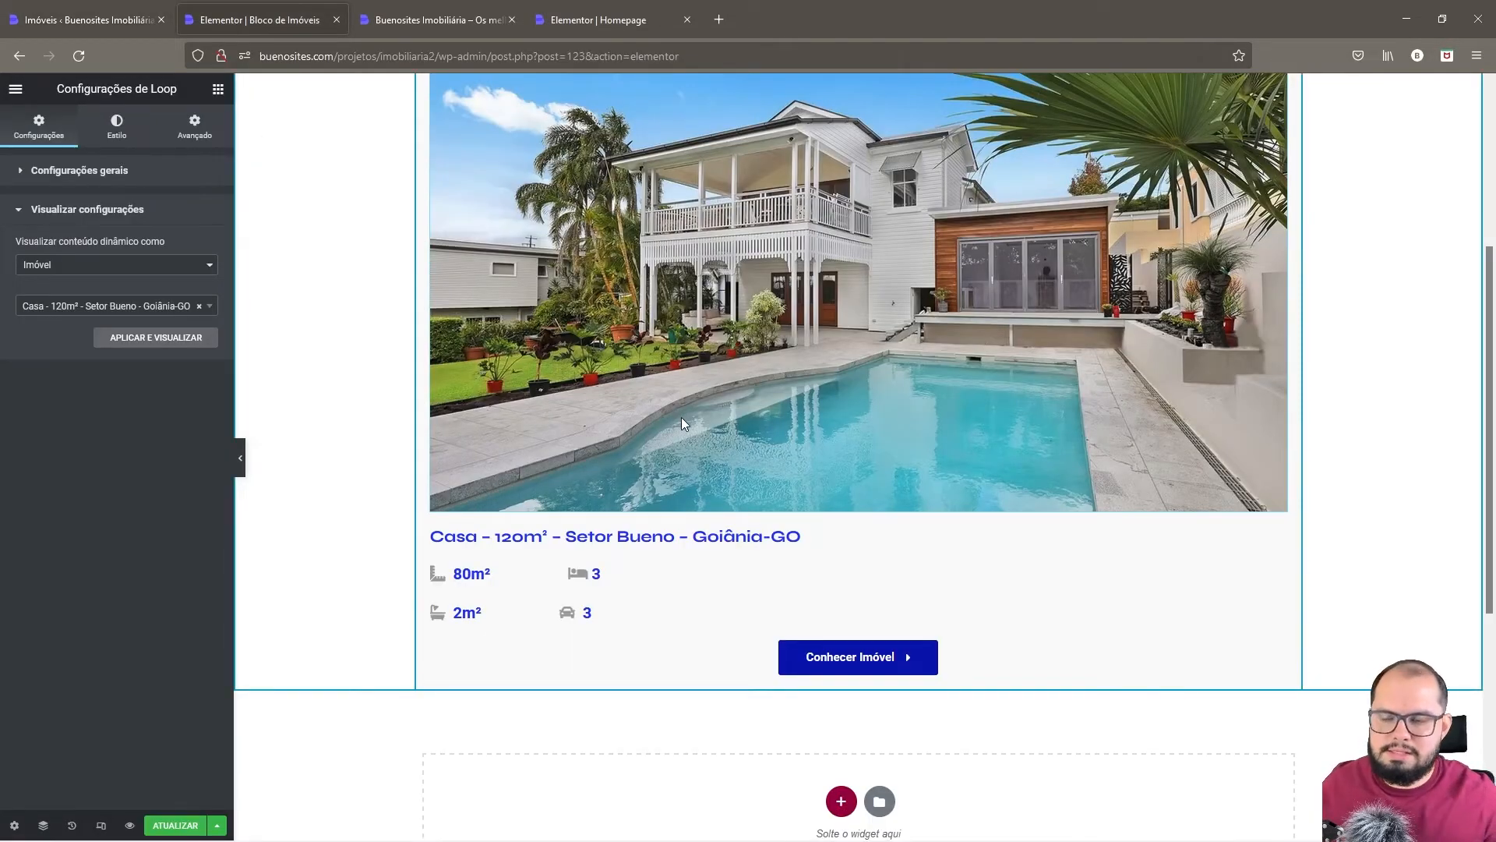
- Set the property card container's content width to Largura total with a width of 100%
scroll(1000, 475, "up", 4)
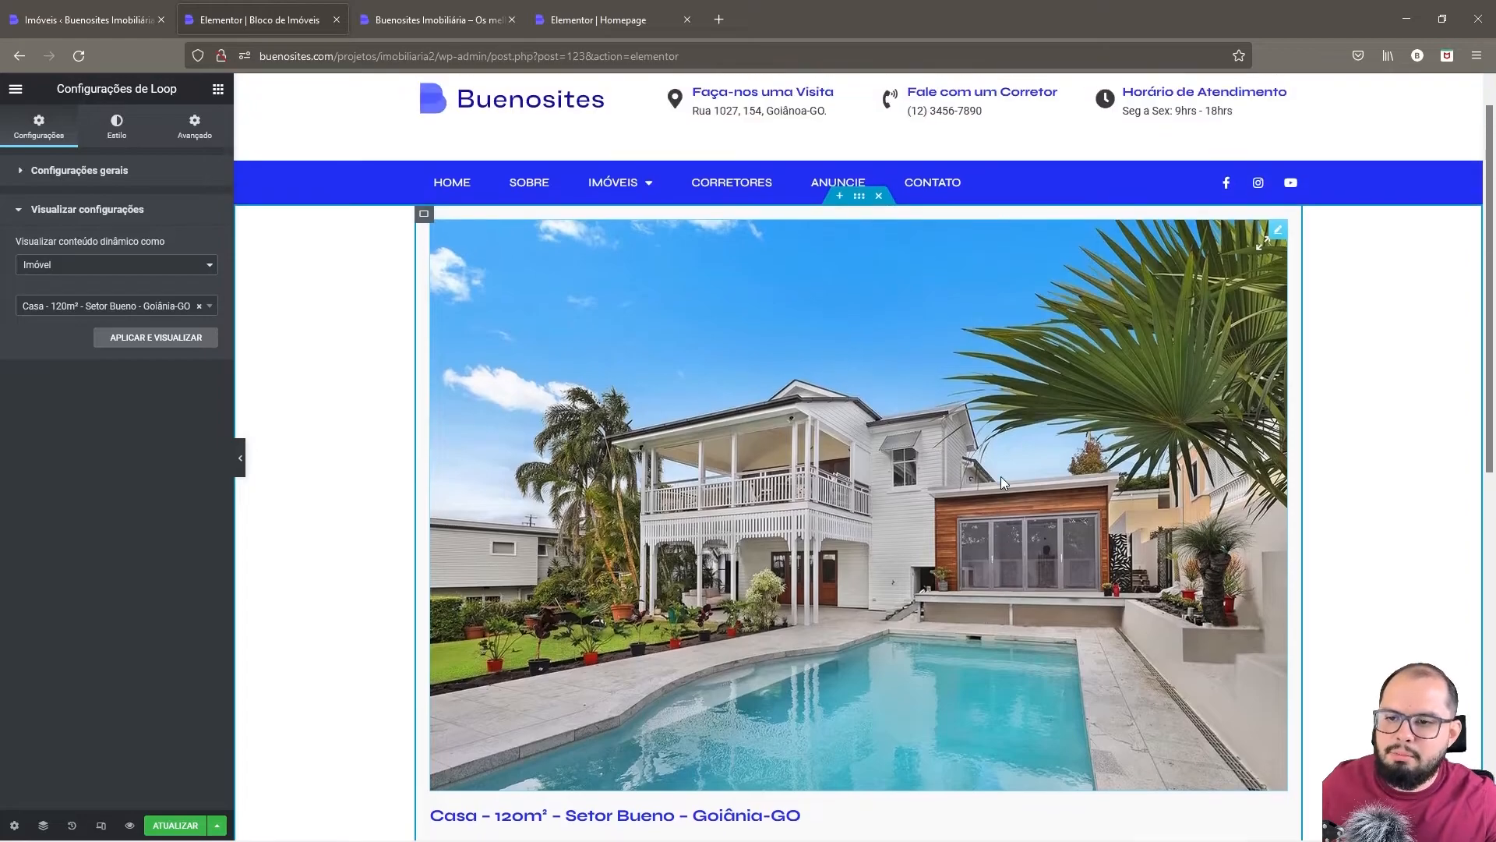
scroll(1001, 475, "down", 1)
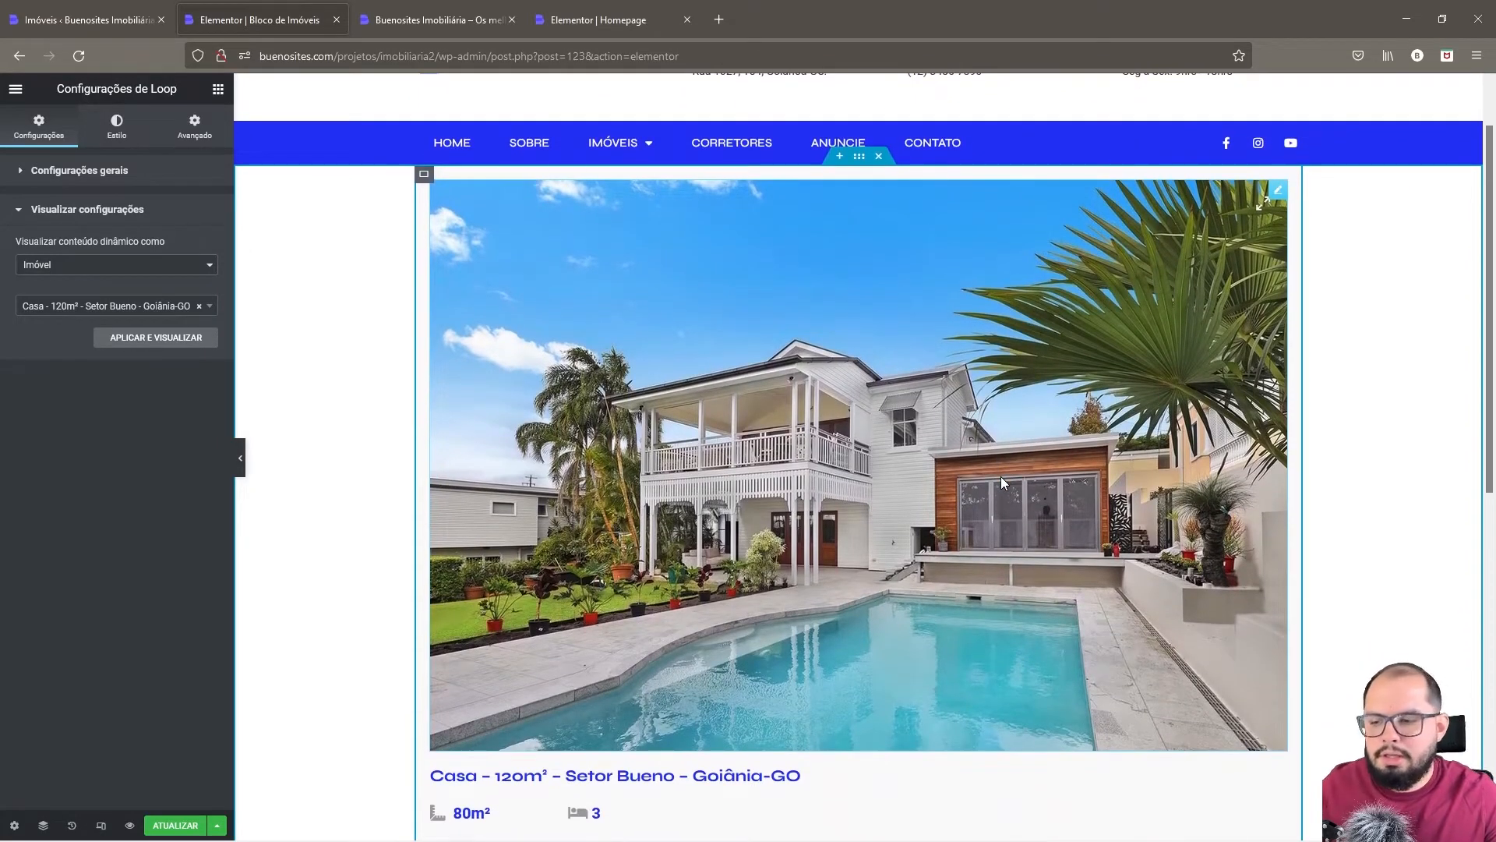
scroll(998, 481, "down", 3)
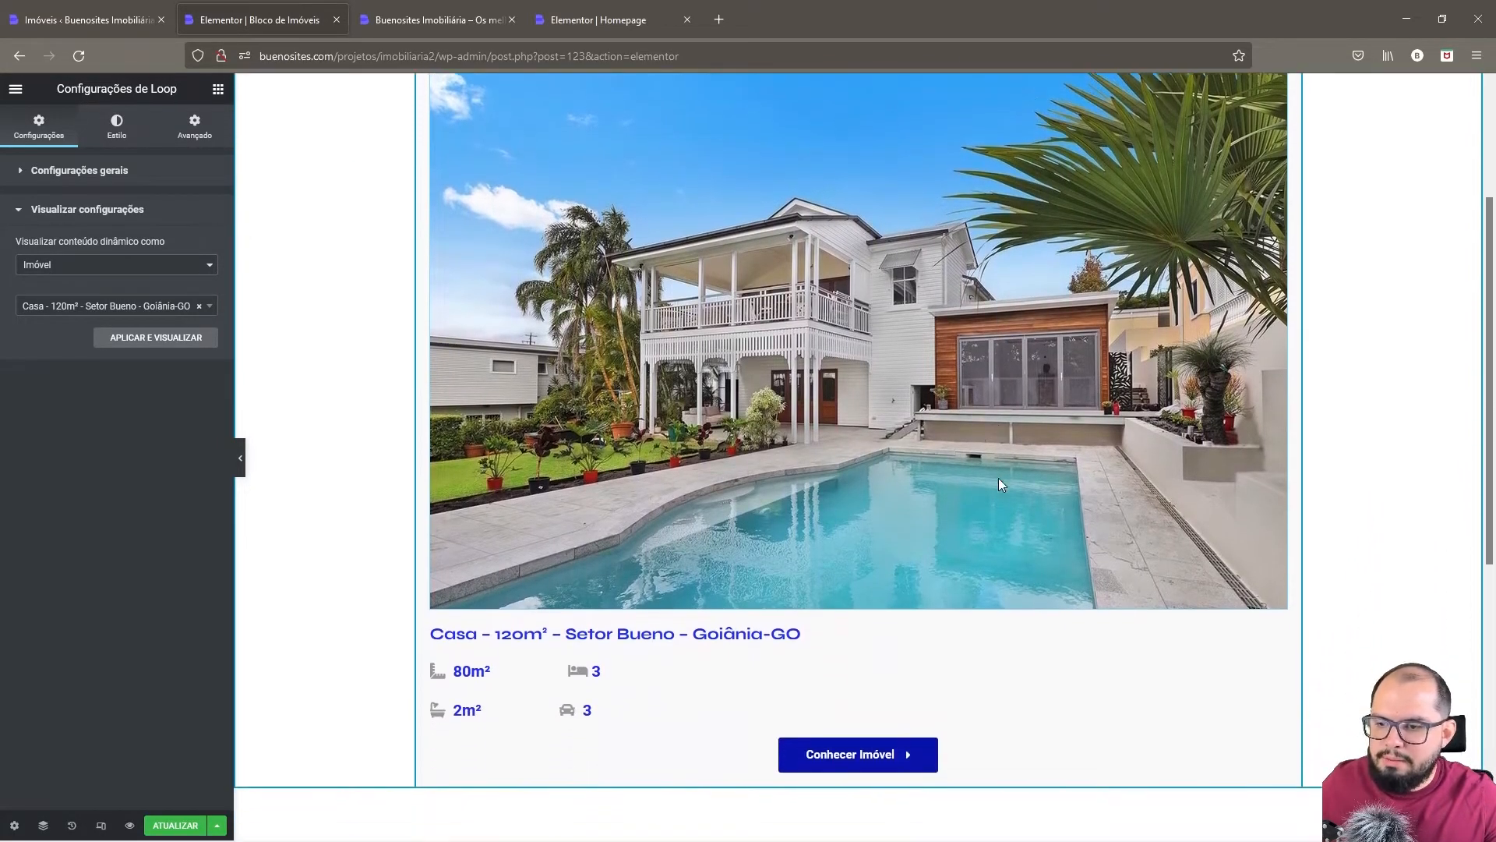
scroll(822, 436, "up", 4)
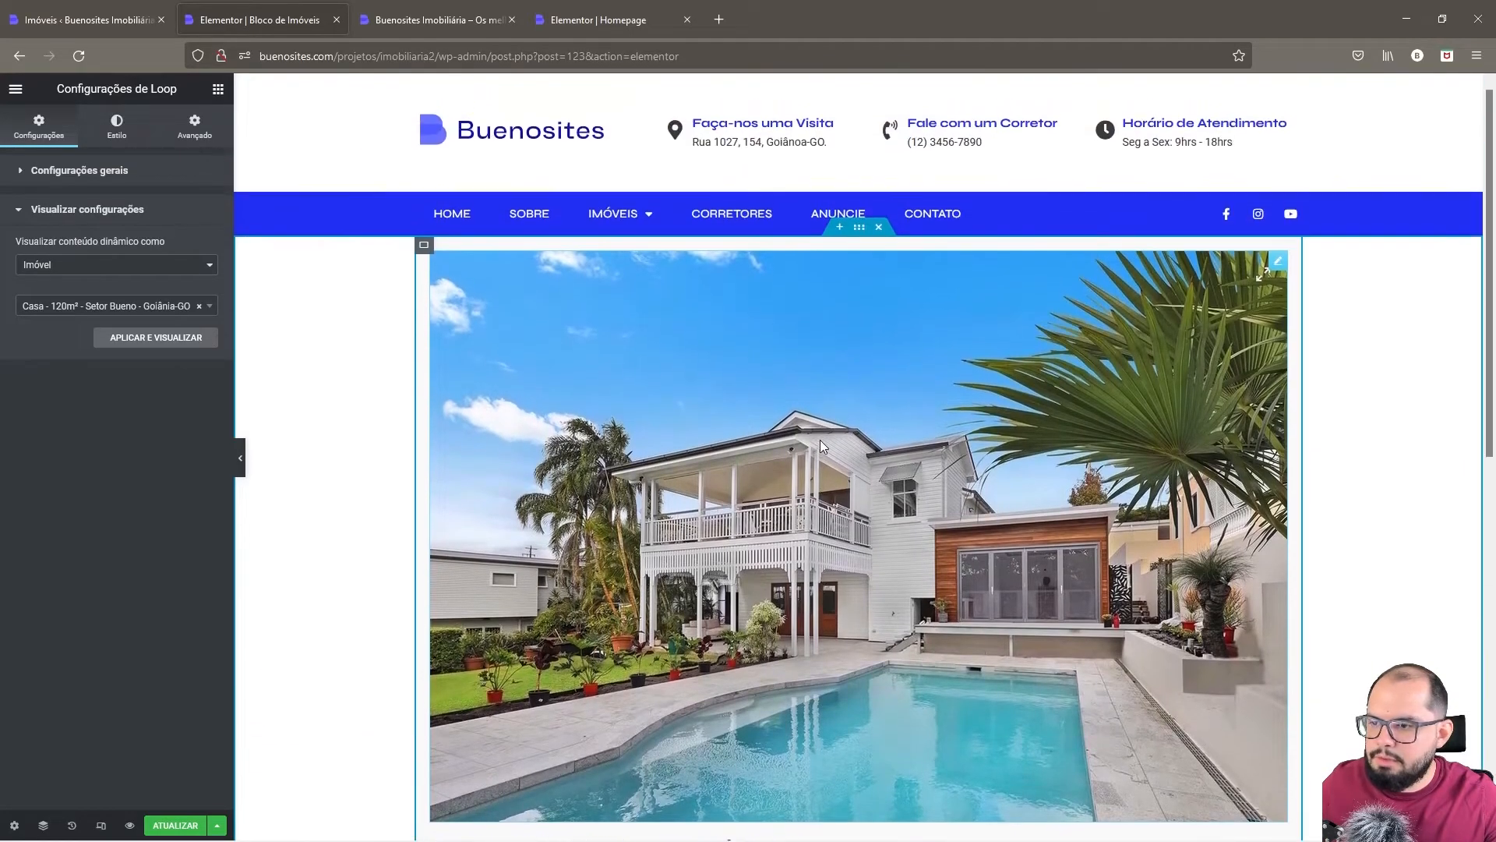
scroll(862, 204, "down", 1)
right_click(862, 162)
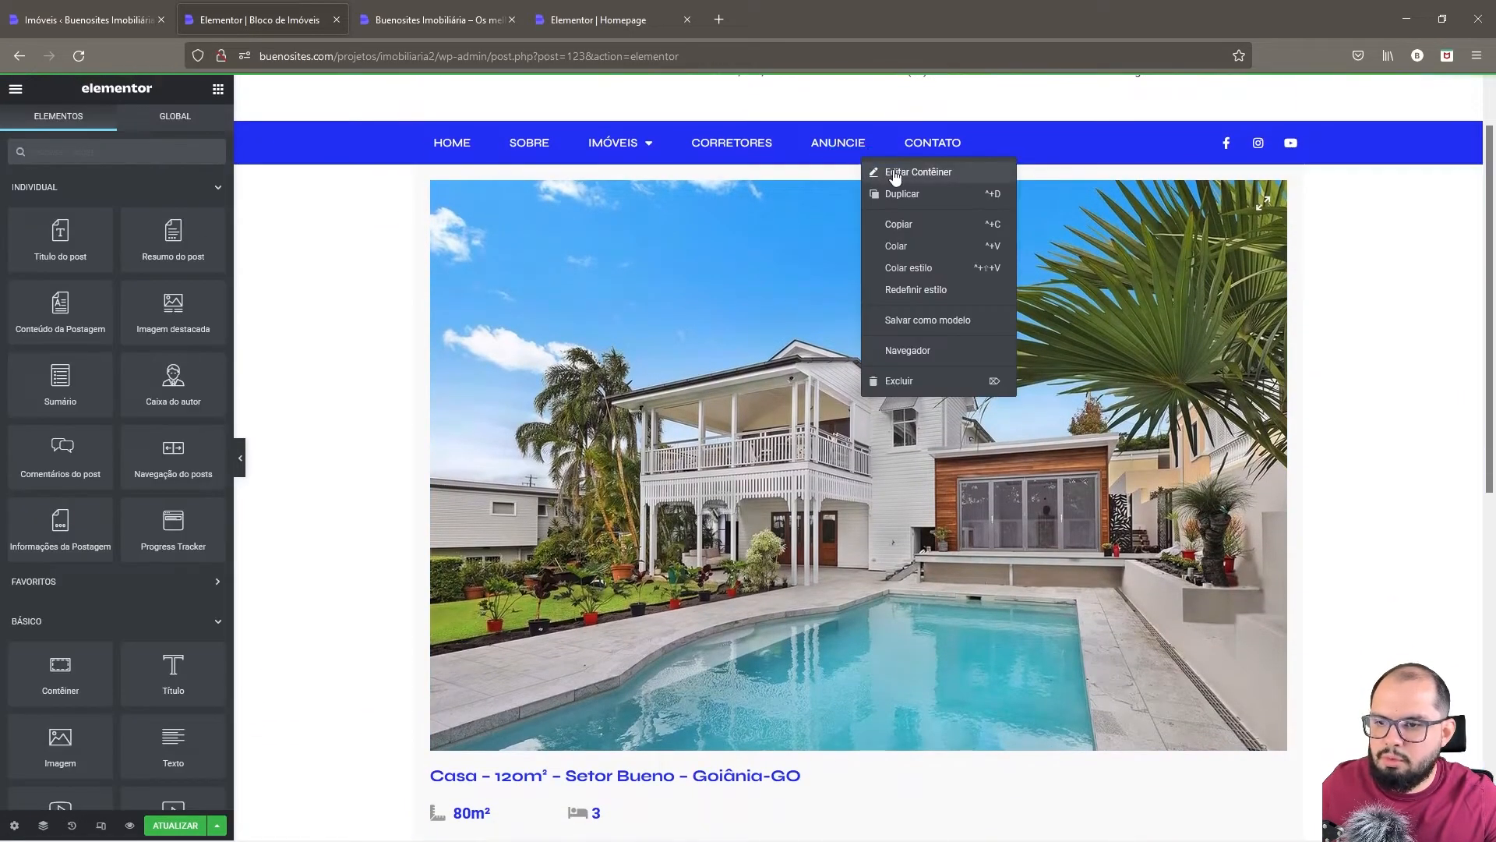
left_click(893, 172)
left_click(173, 209)
left_click(170, 227)
left_click(165, 258)
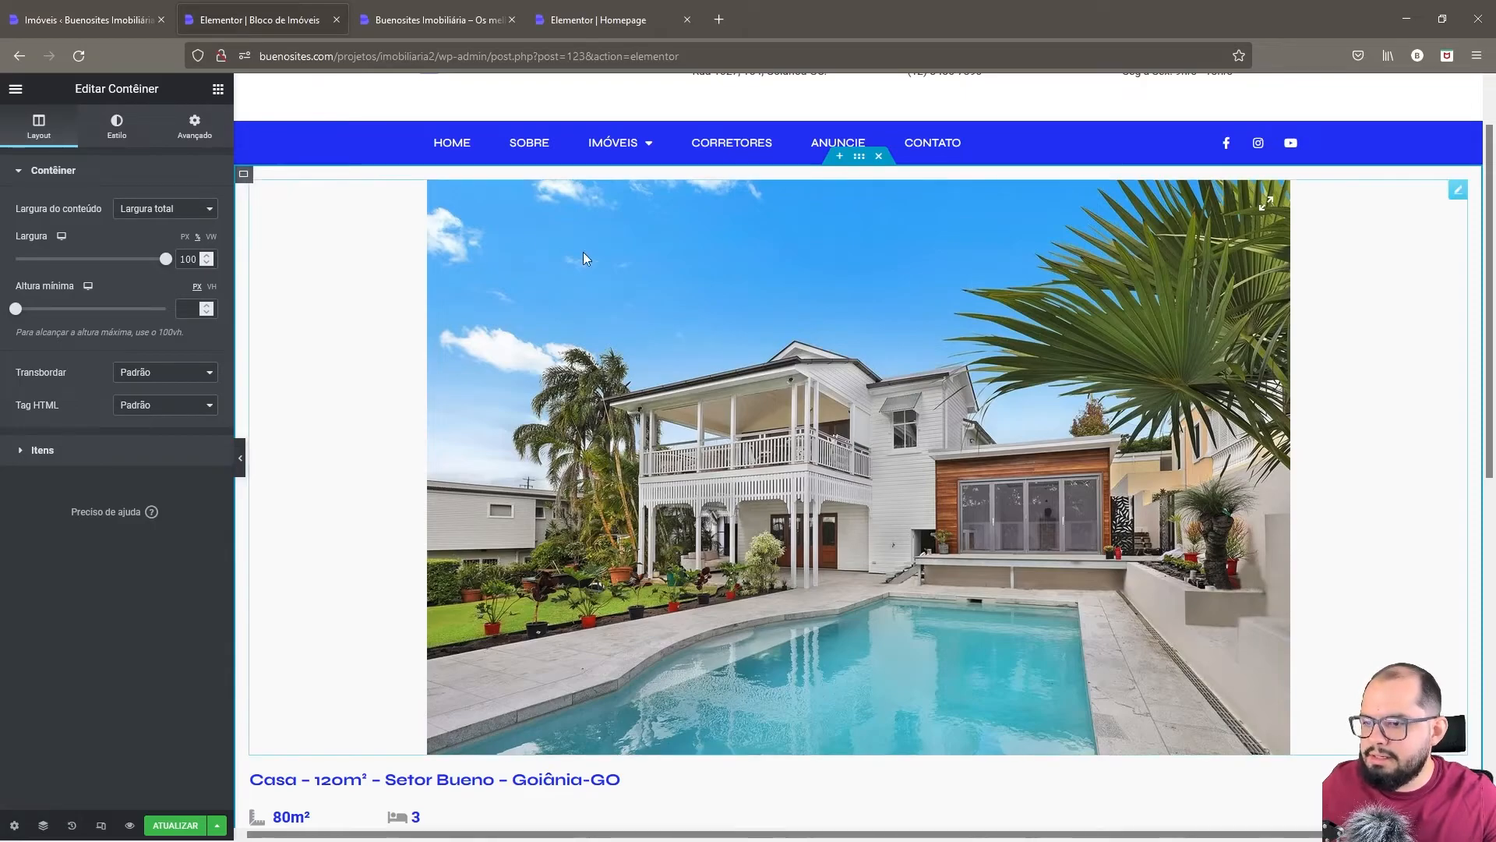
- Examine the two icon lists beneath the property title in the card
scroll(610, 270, "down", 3)
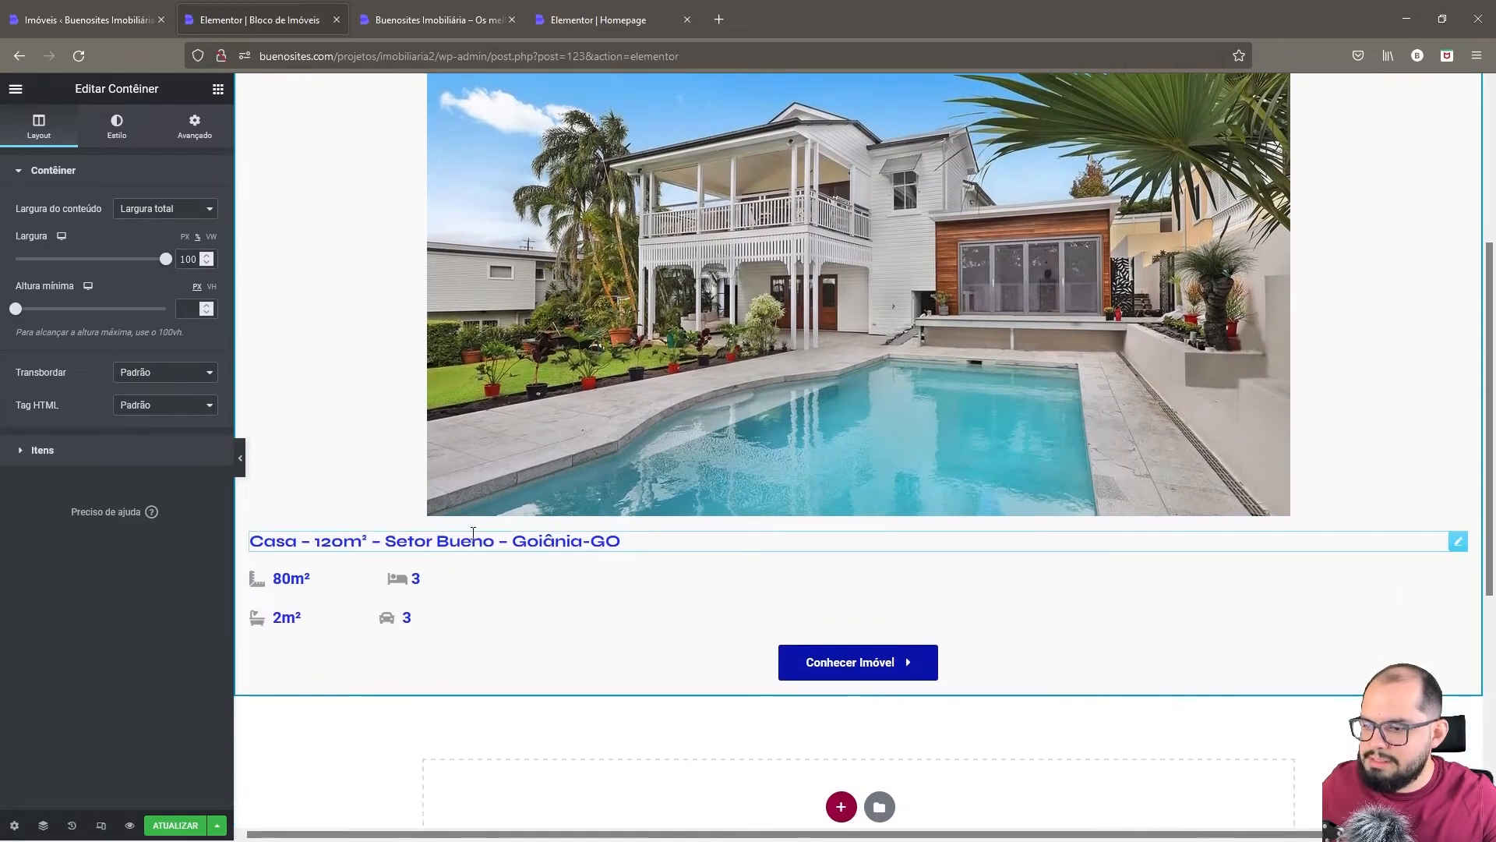
left_click(427, 586)
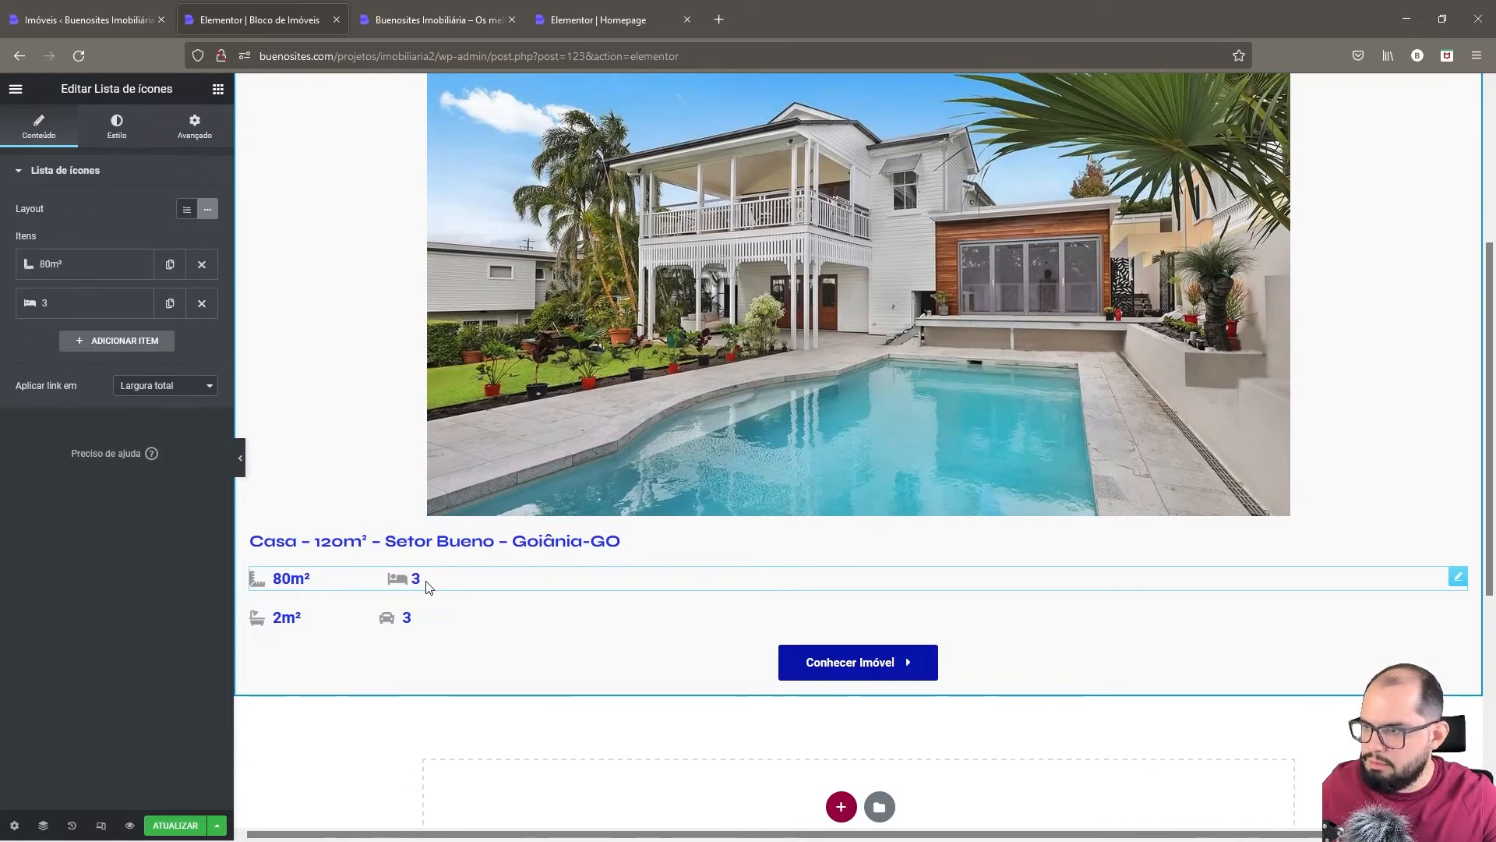
left_click(428, 618)
left_click(428, 586)
scroll(621, 445, "up", 4)
scroll(622, 472, "down", 1)
scroll(621, 471, "down", 1)
- Show the template's structure and move the image, title, icon lists and button out of the inner container into the outer container
right_click(900, 240)
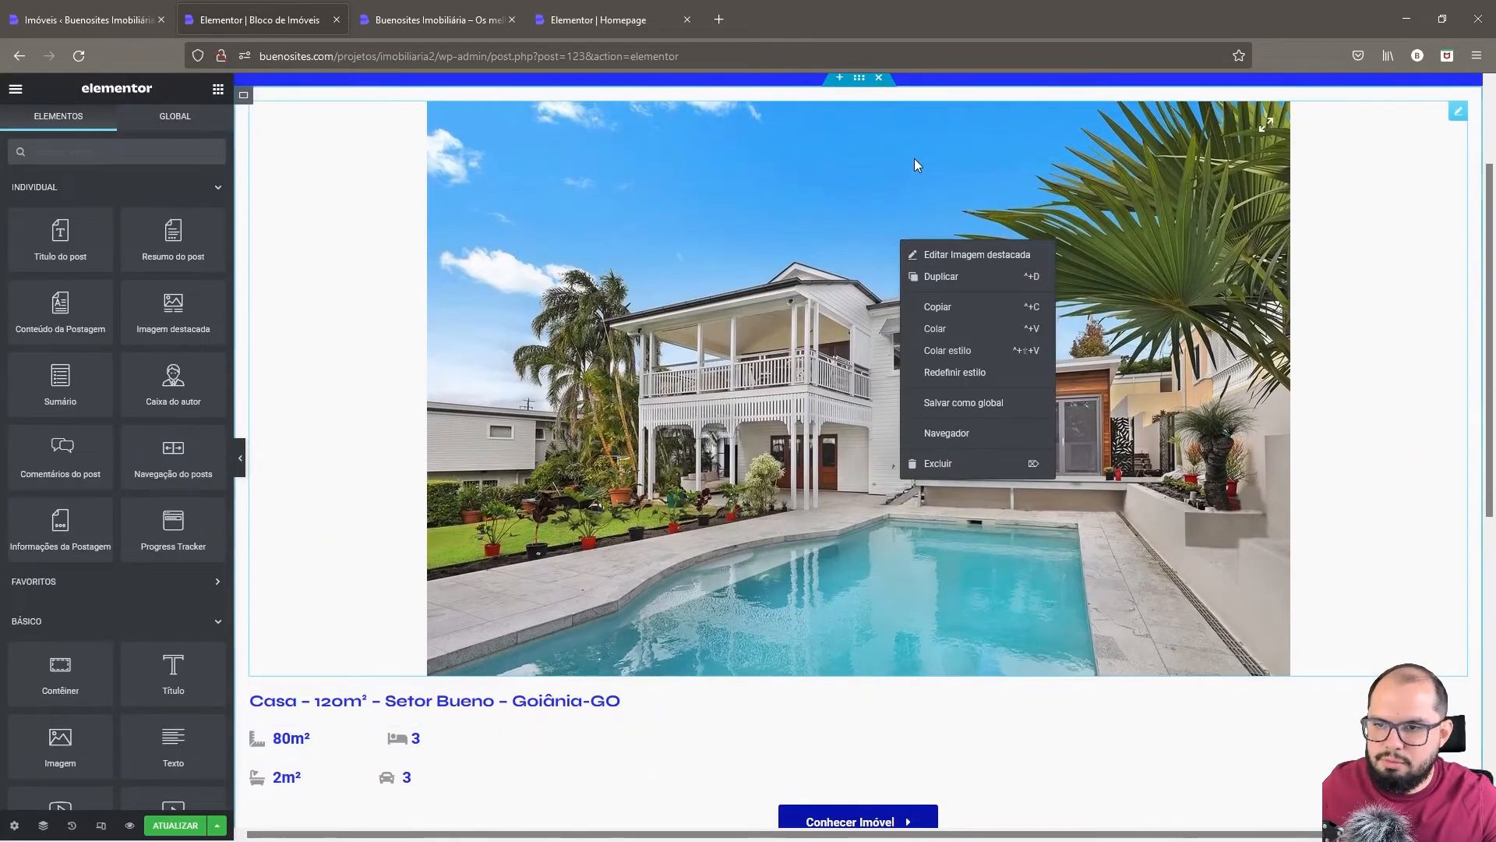
right_click(860, 79)
left_click(892, 92)
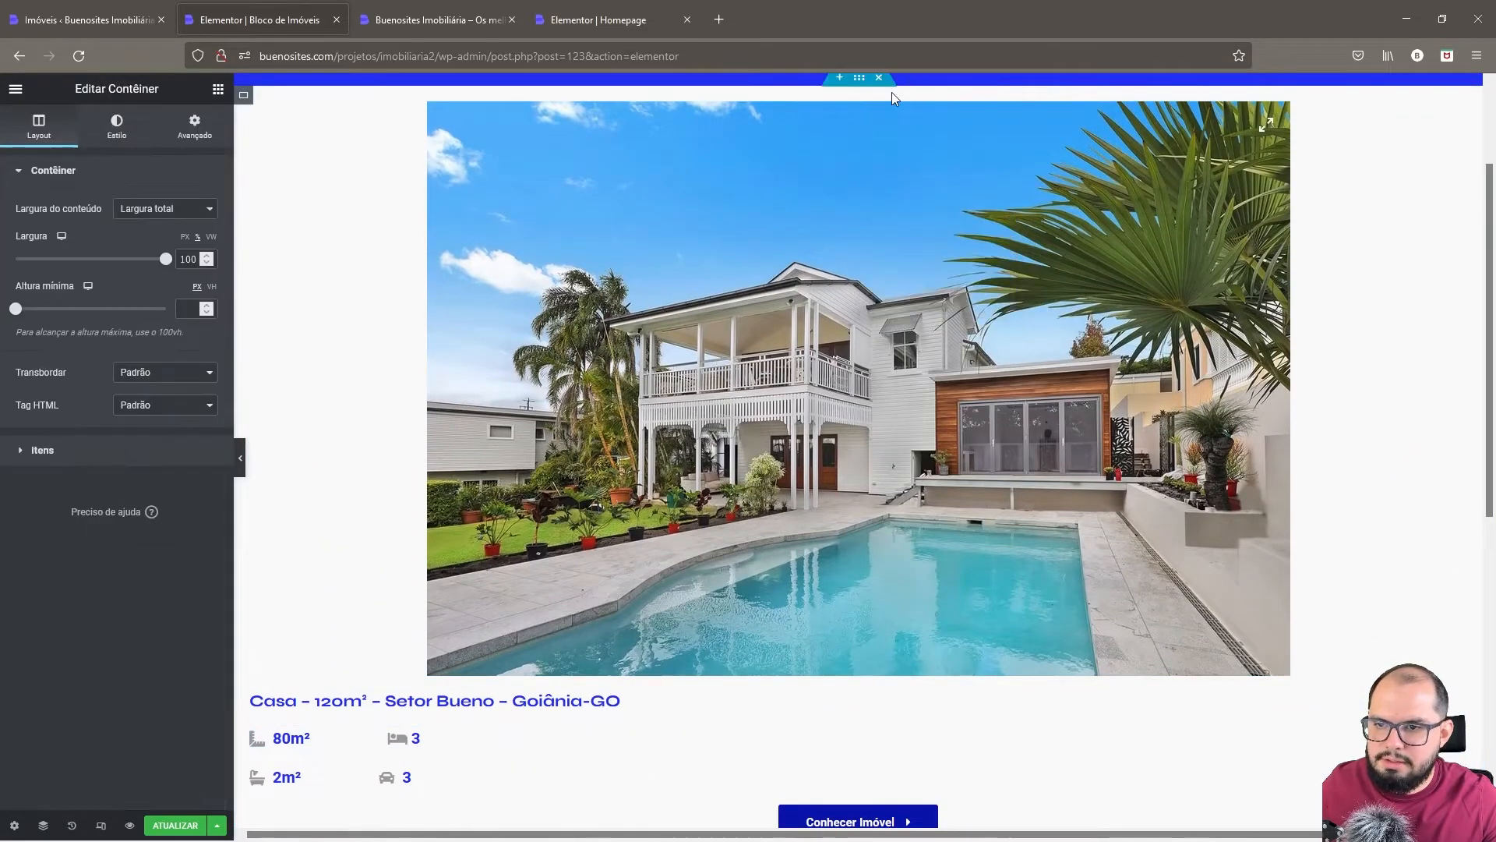
right_click(860, 79)
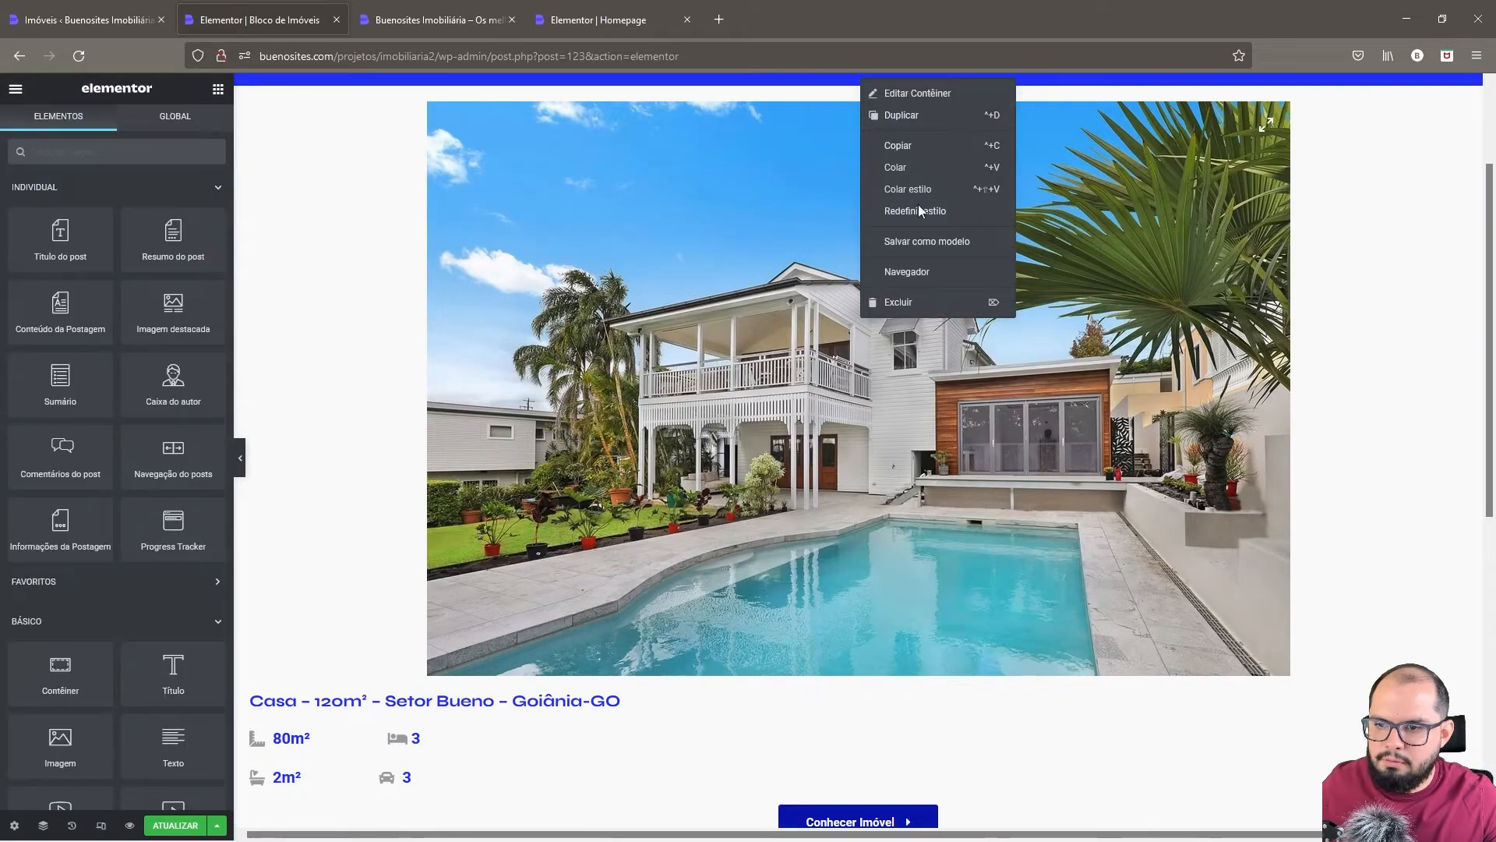
left_click(929, 271)
left_click(1345, 219)
left_click_drag(1345, 214, 1356, 312)
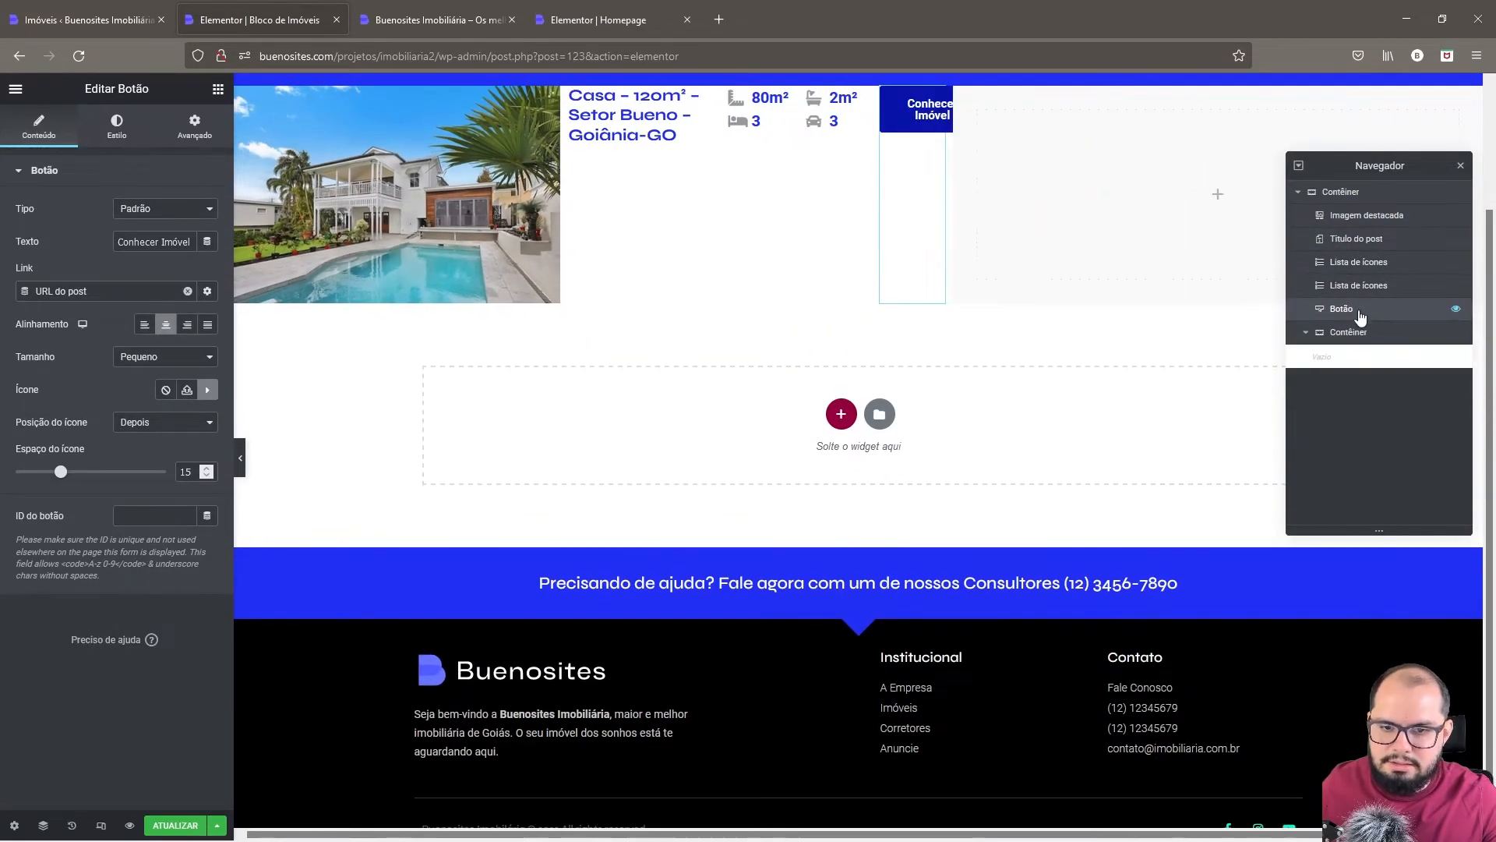
- Delete the empty inner container beneath the button in the card's structure
left_click(1403, 334)
right_click(1353, 336)
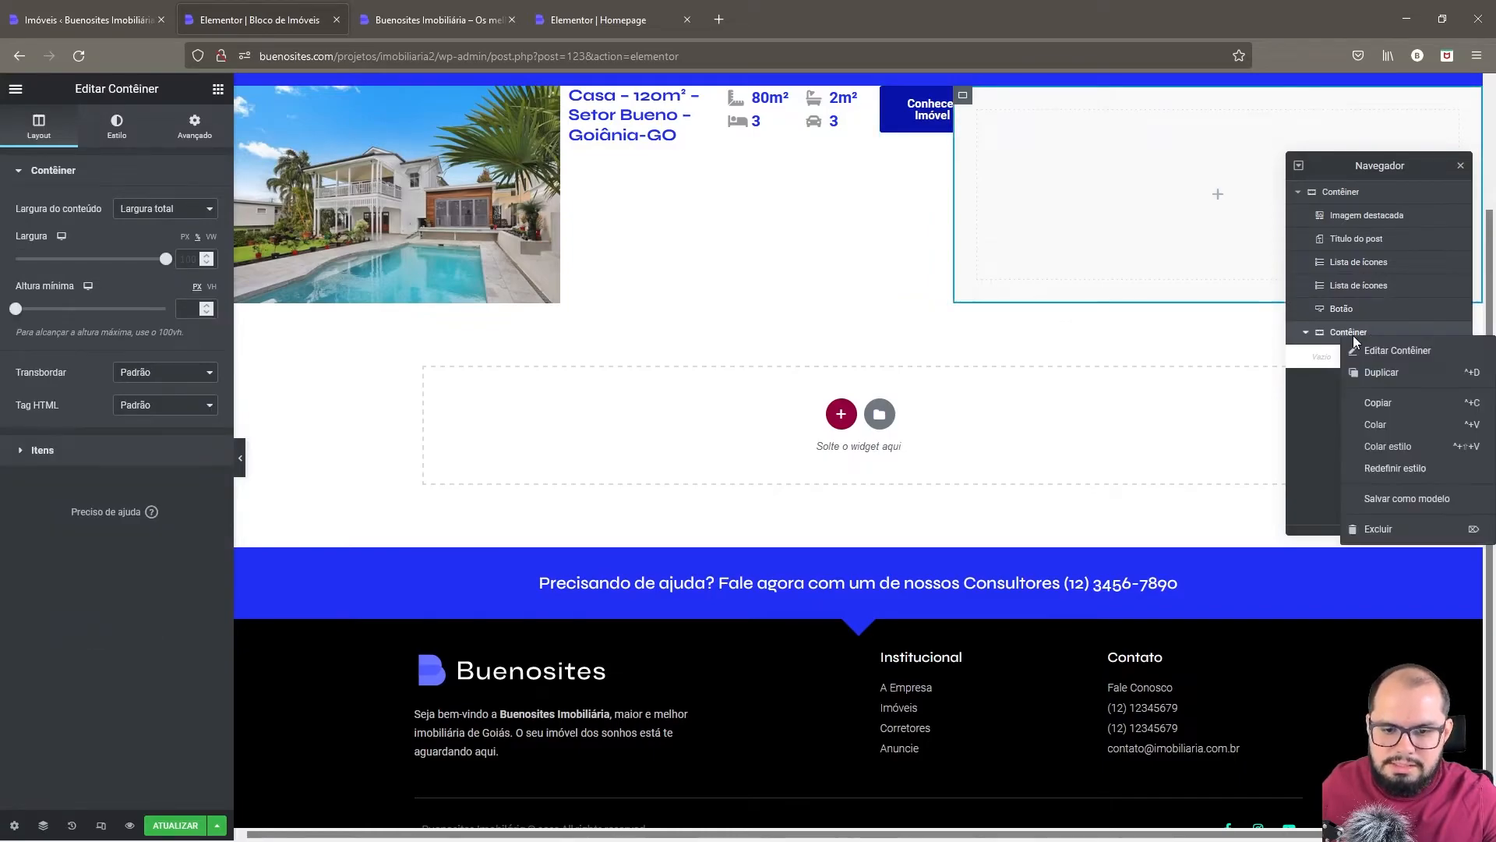
left_click(1379, 530)
scroll(820, 500, "up", 2)
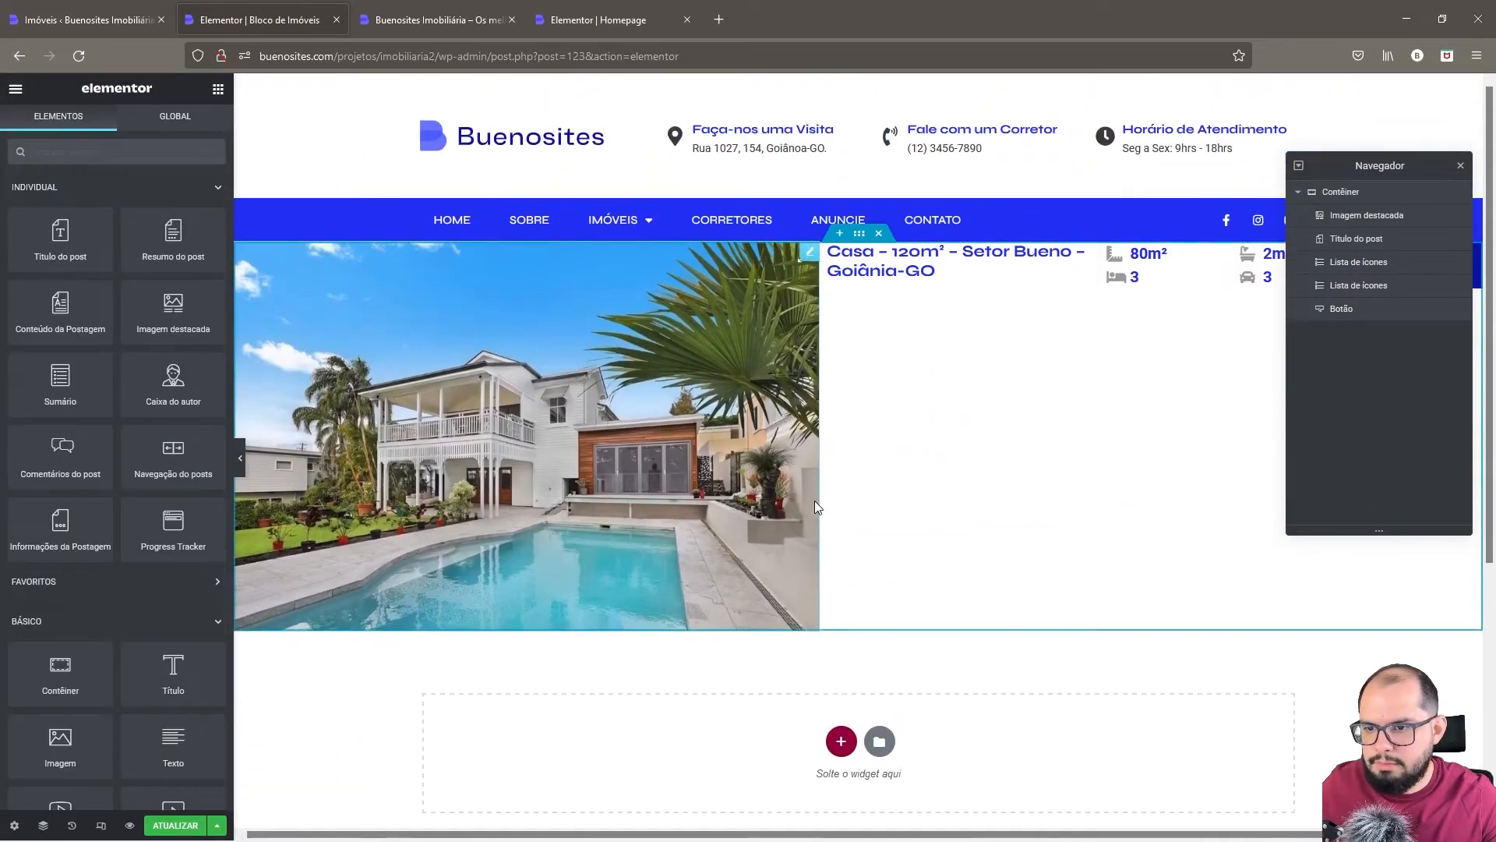
- Set the item direction of the property card's container to a vertical column
right_click(859, 242)
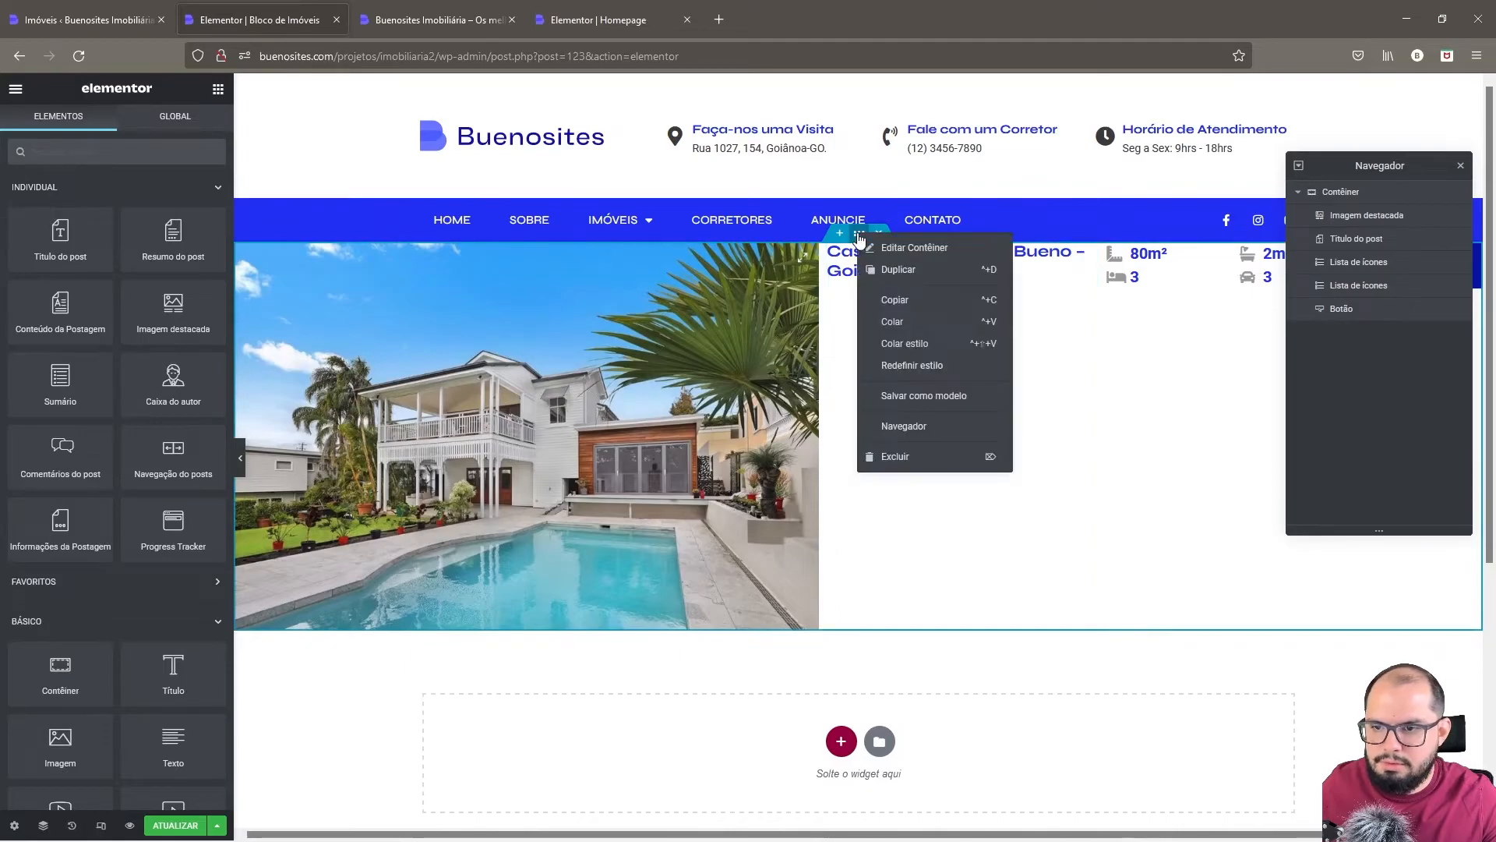
left_click(904, 248)
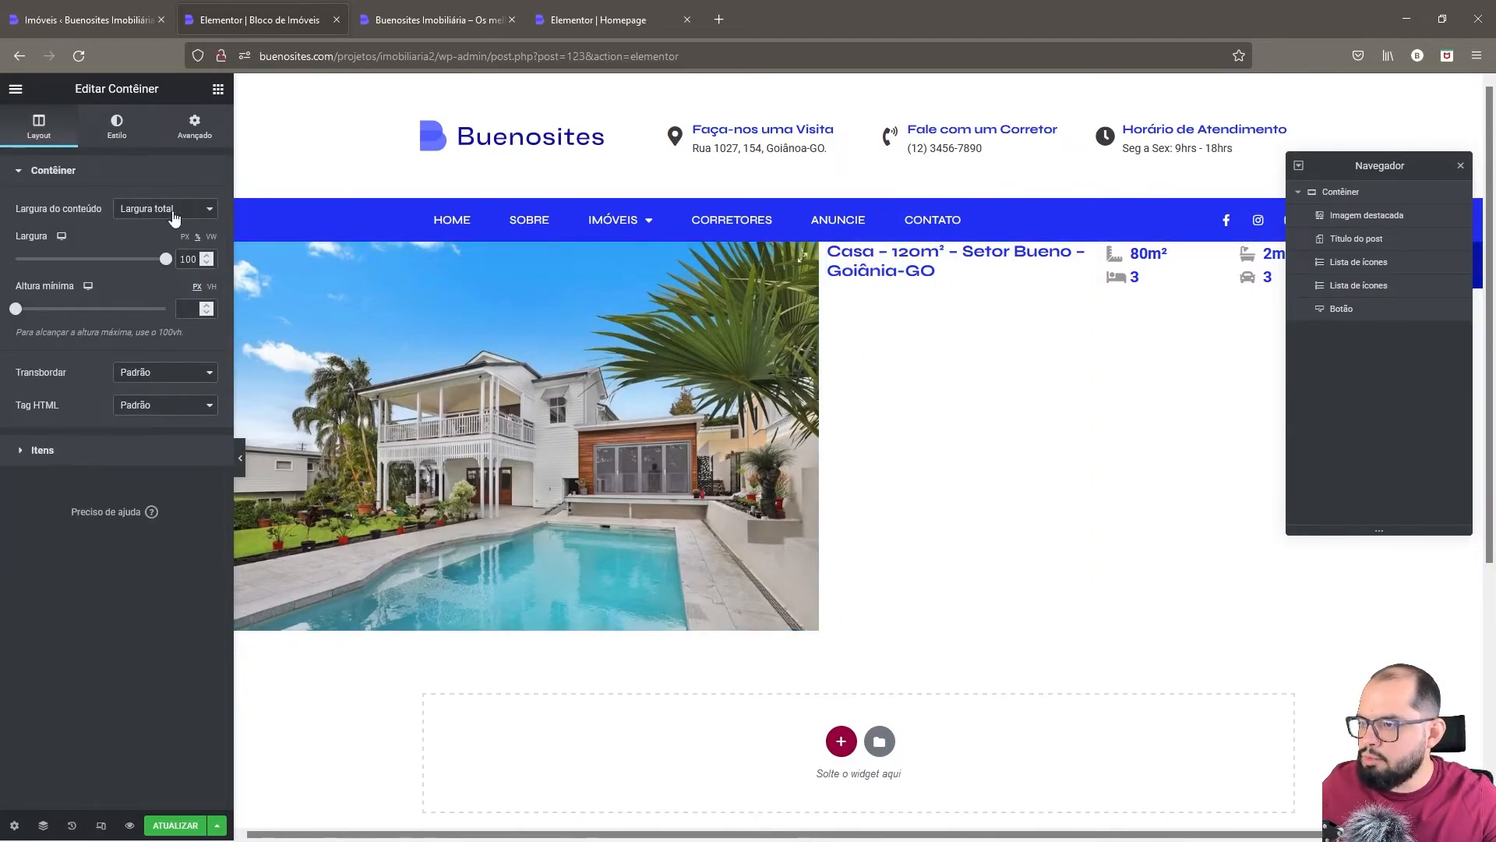
left_click(43, 451)
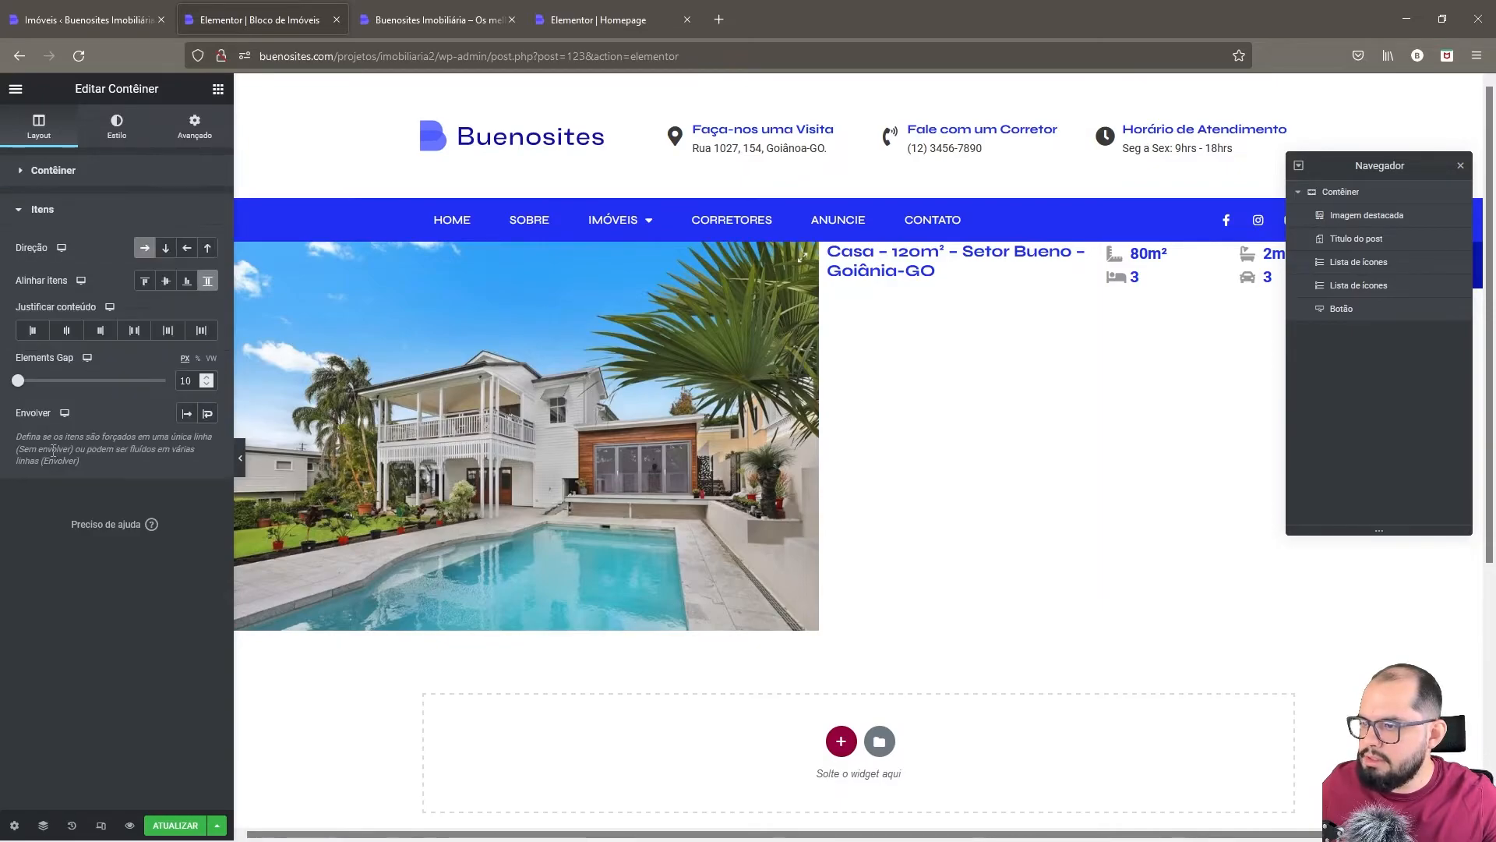
left_click(166, 249)
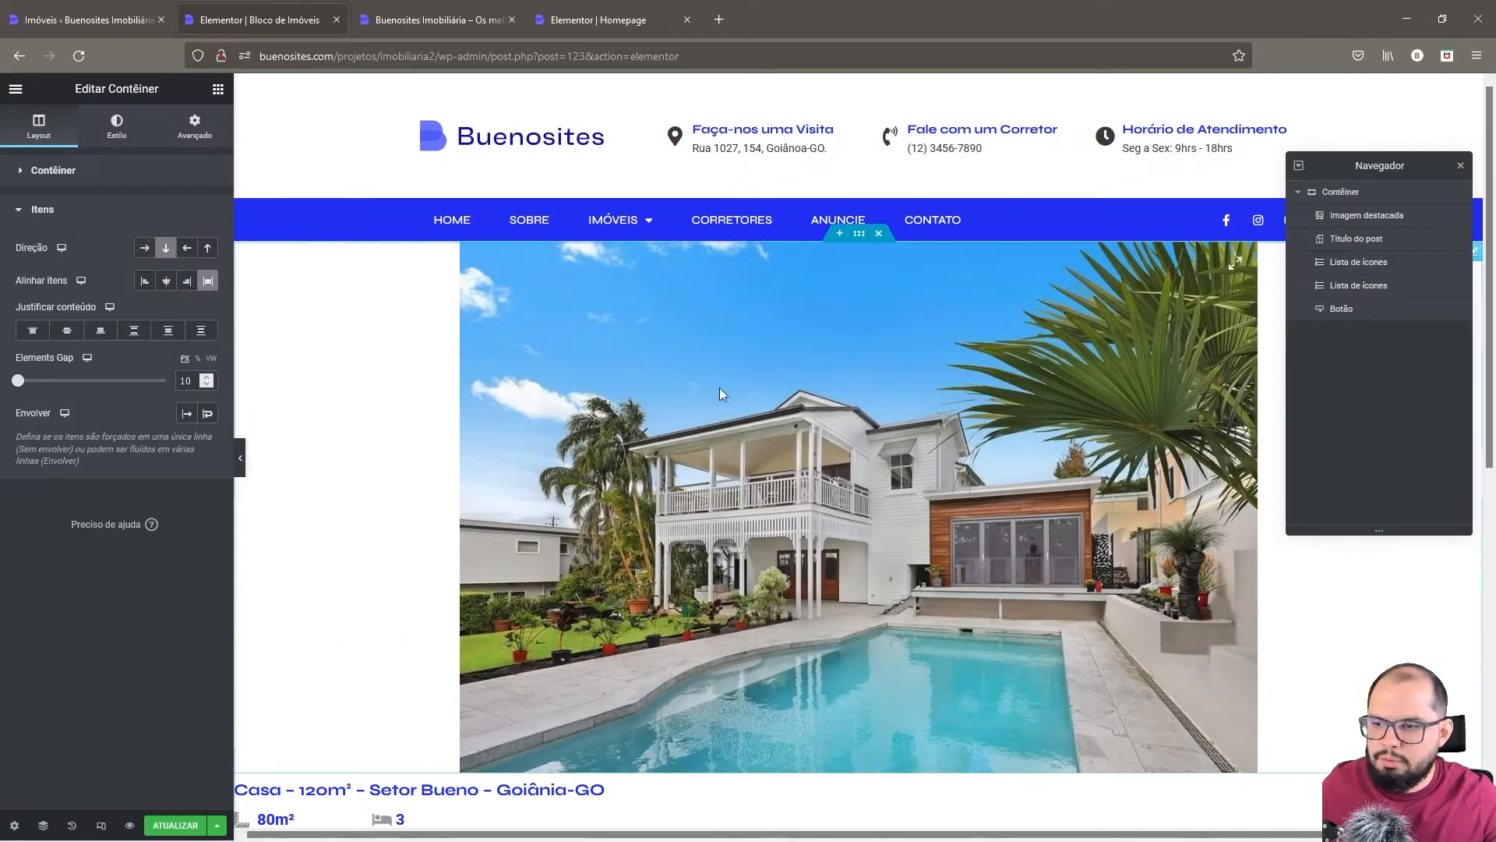
- Set the card container's elements gap to 20 px, centre-align its items, and close the structure view
scroll(841, 386, "down", 3)
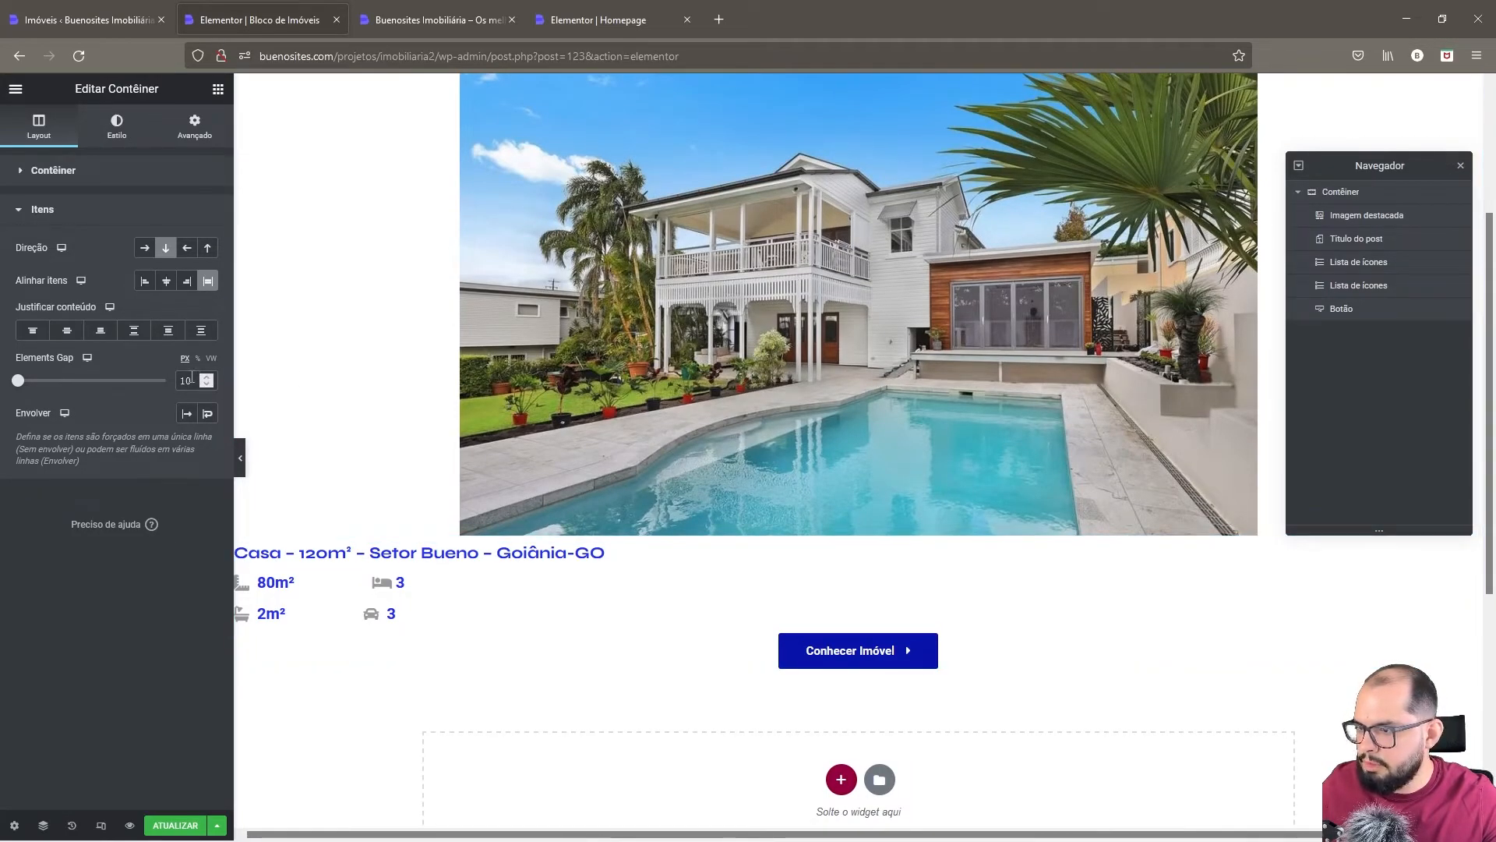
type("2")
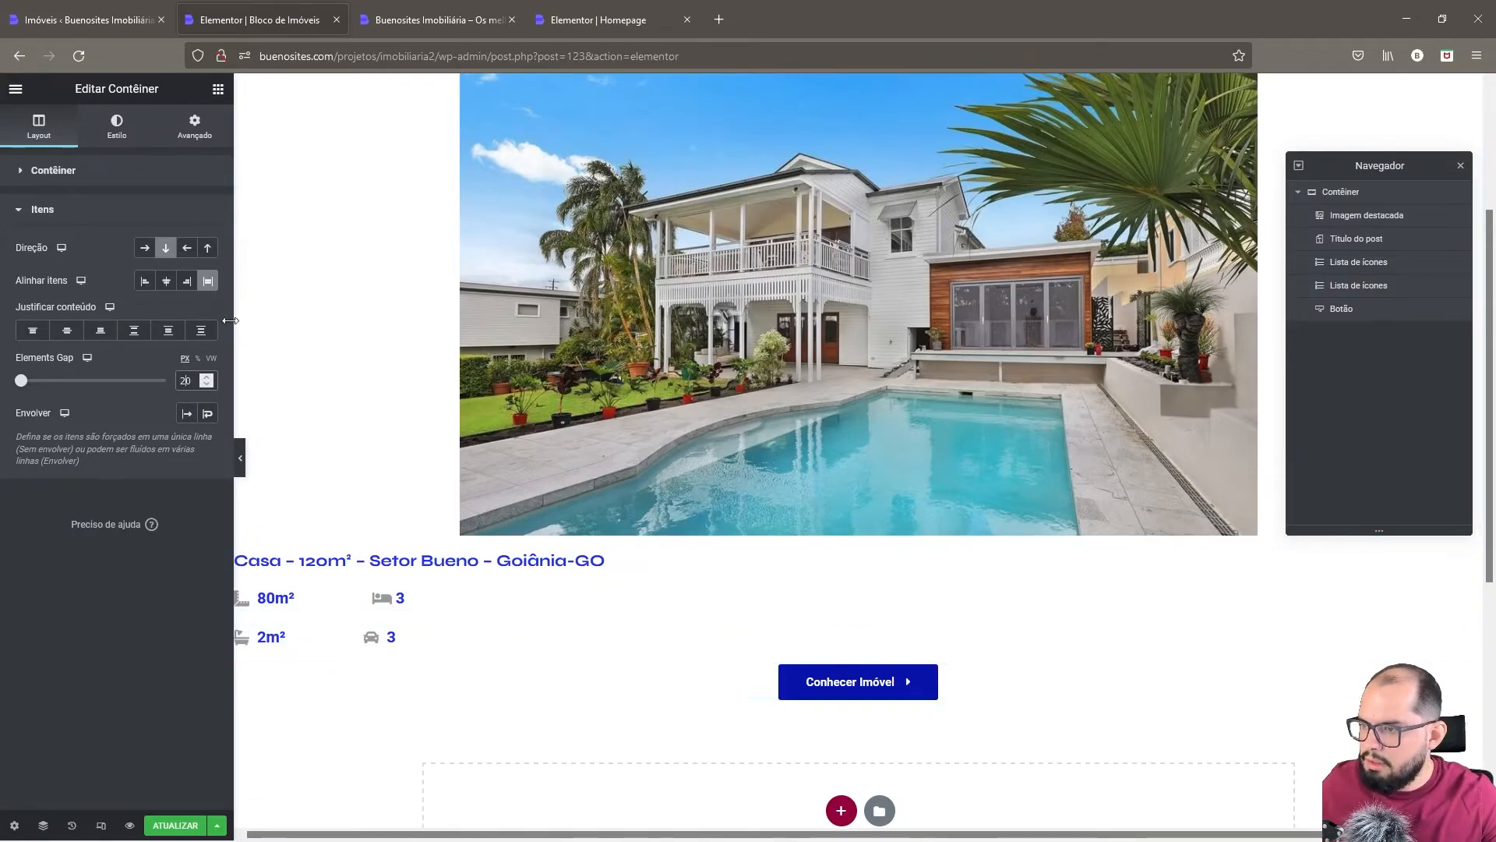
left_click(166, 281)
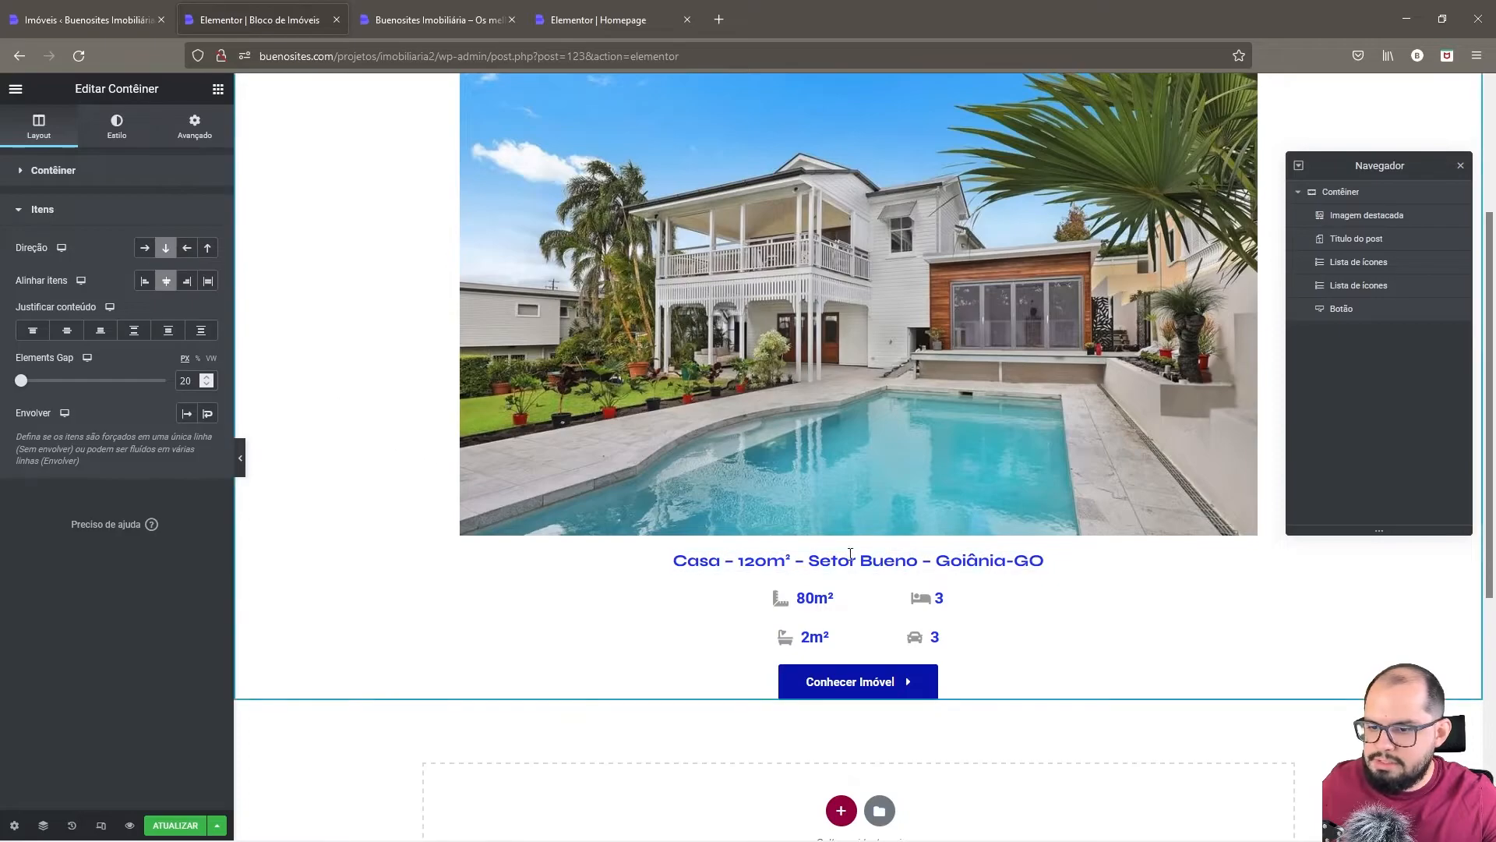
left_click(1460, 166)
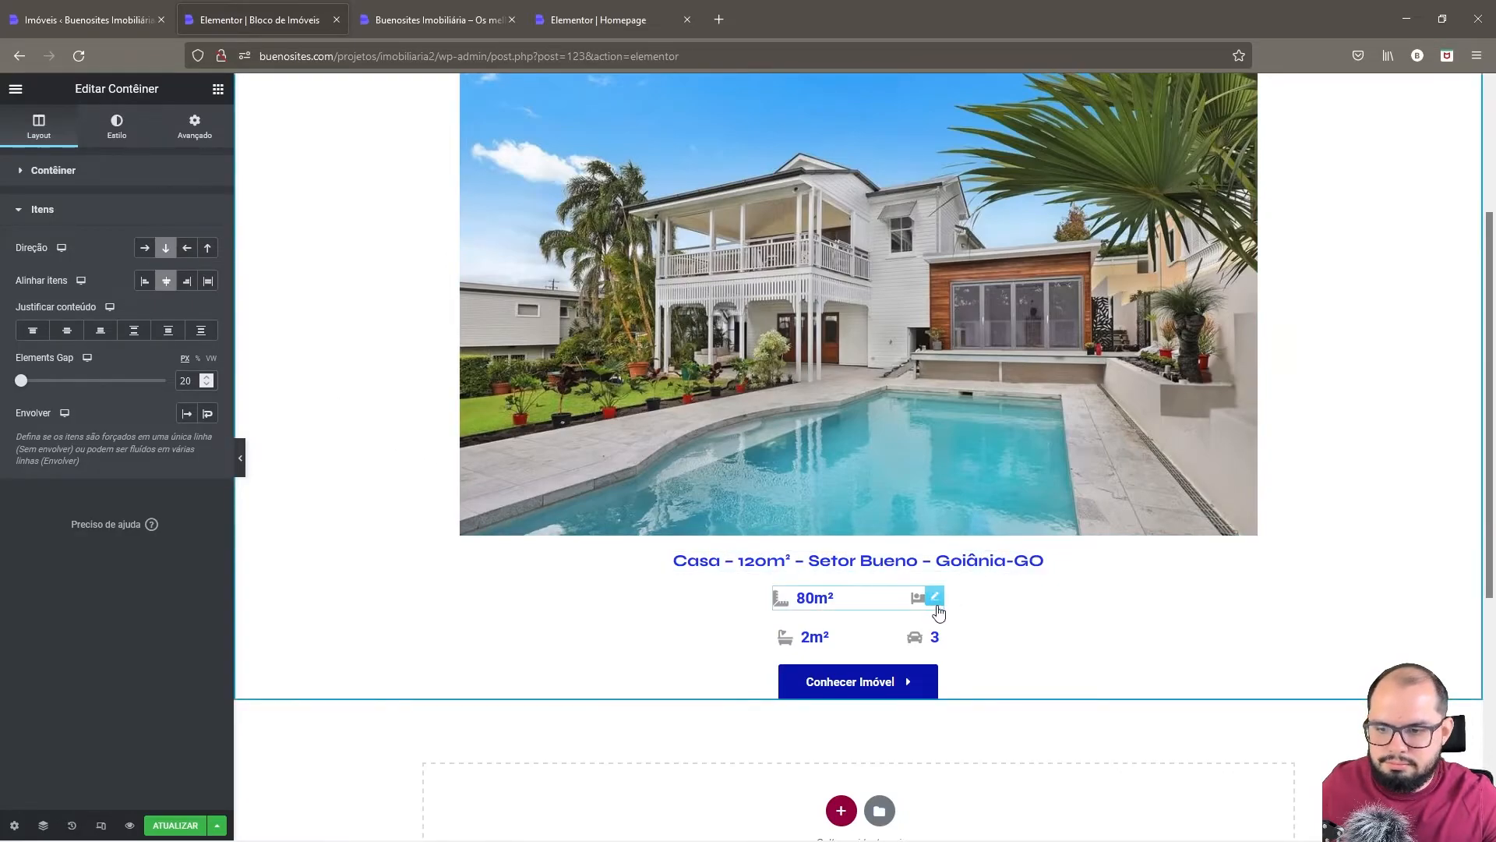
- Set the property card container's padding to 25 px on all four linked sides
scroll(753, 601, "up", 3)
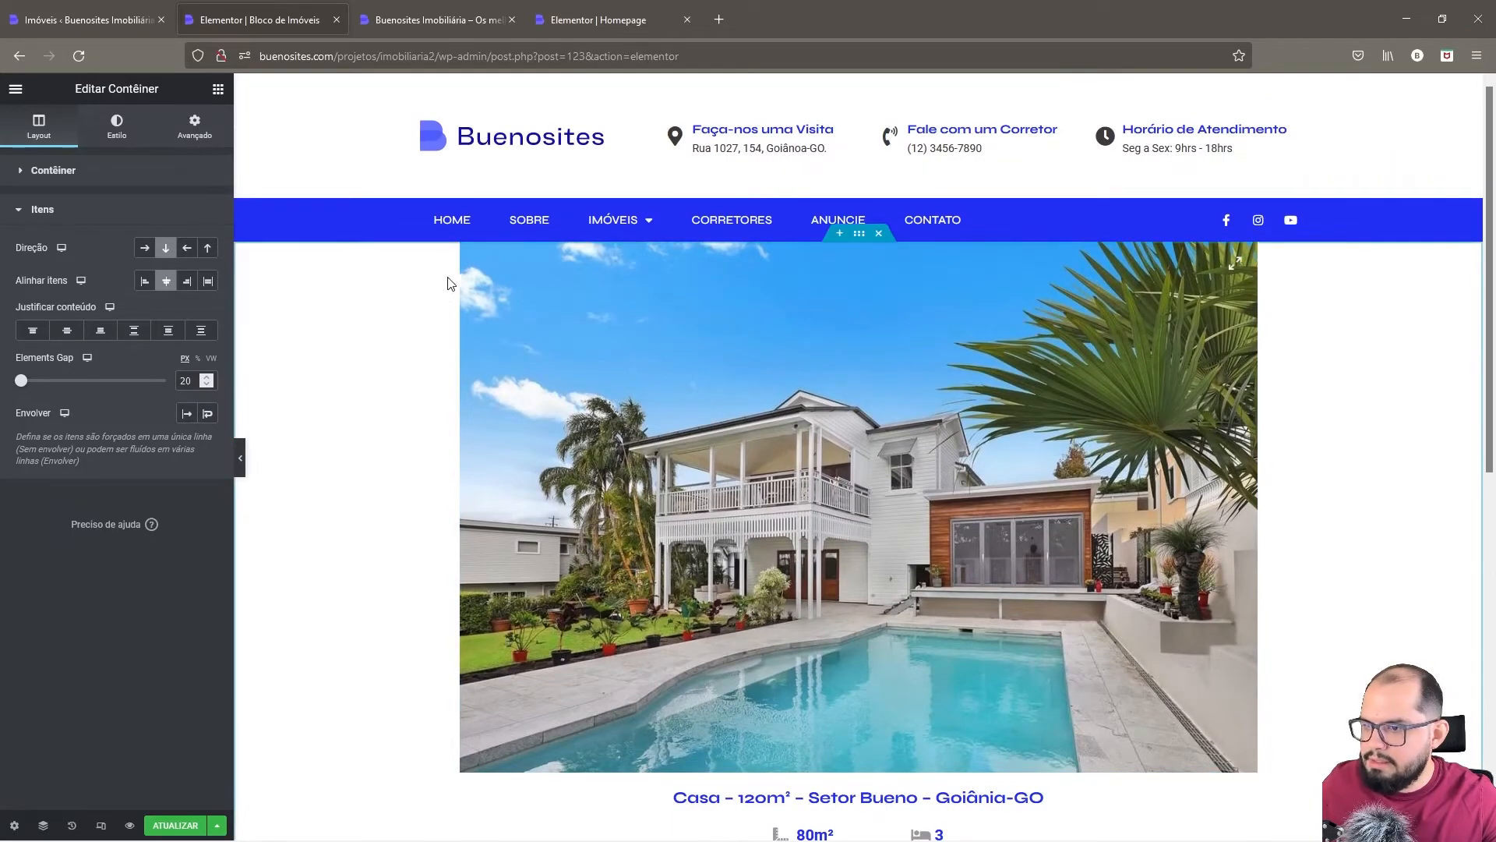
scroll(457, 496, "down", 4)
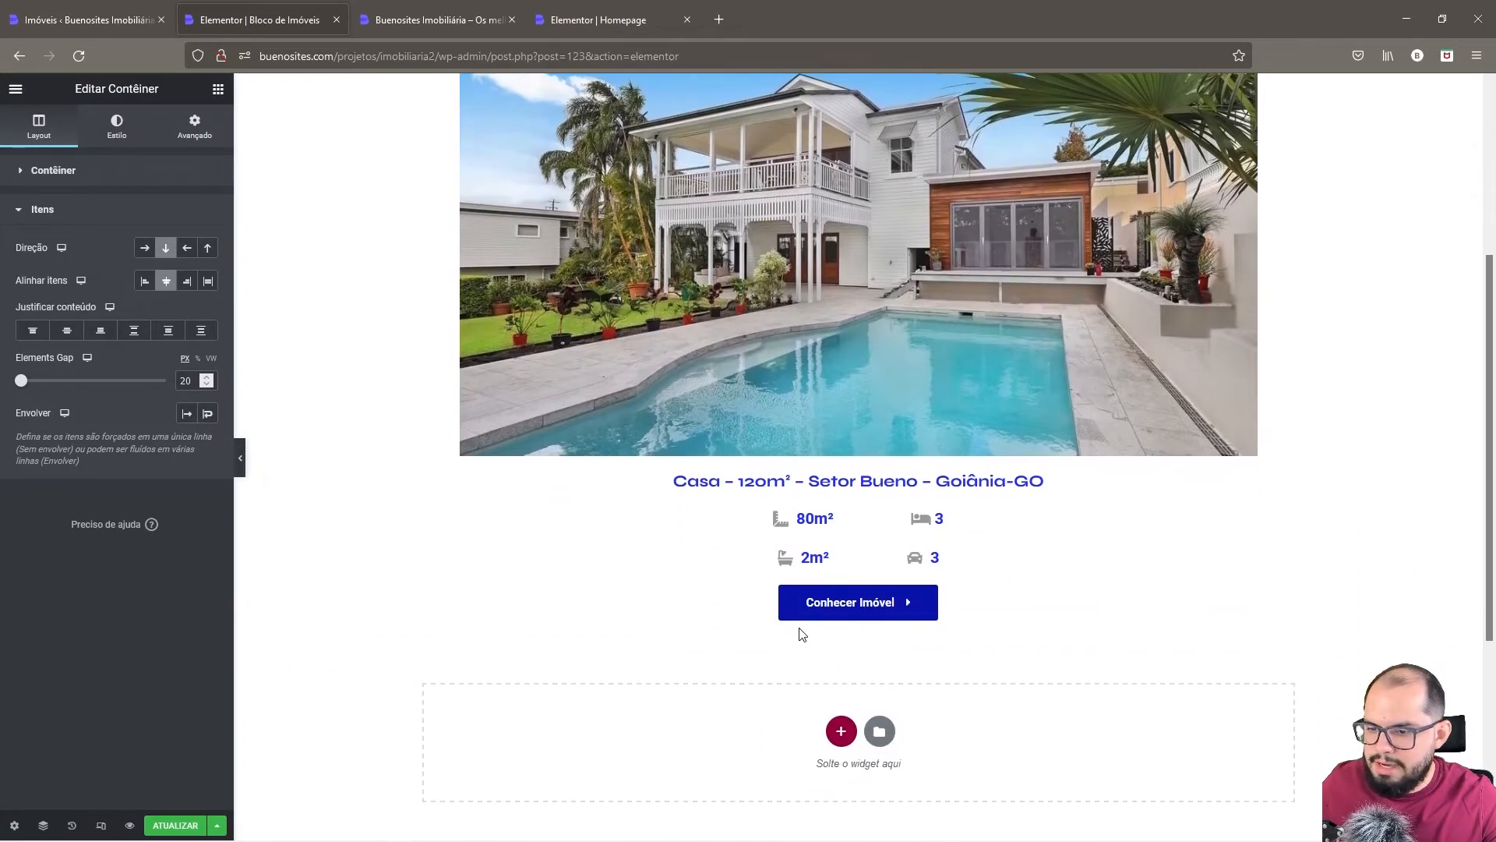
scroll(635, 511, "up", 4)
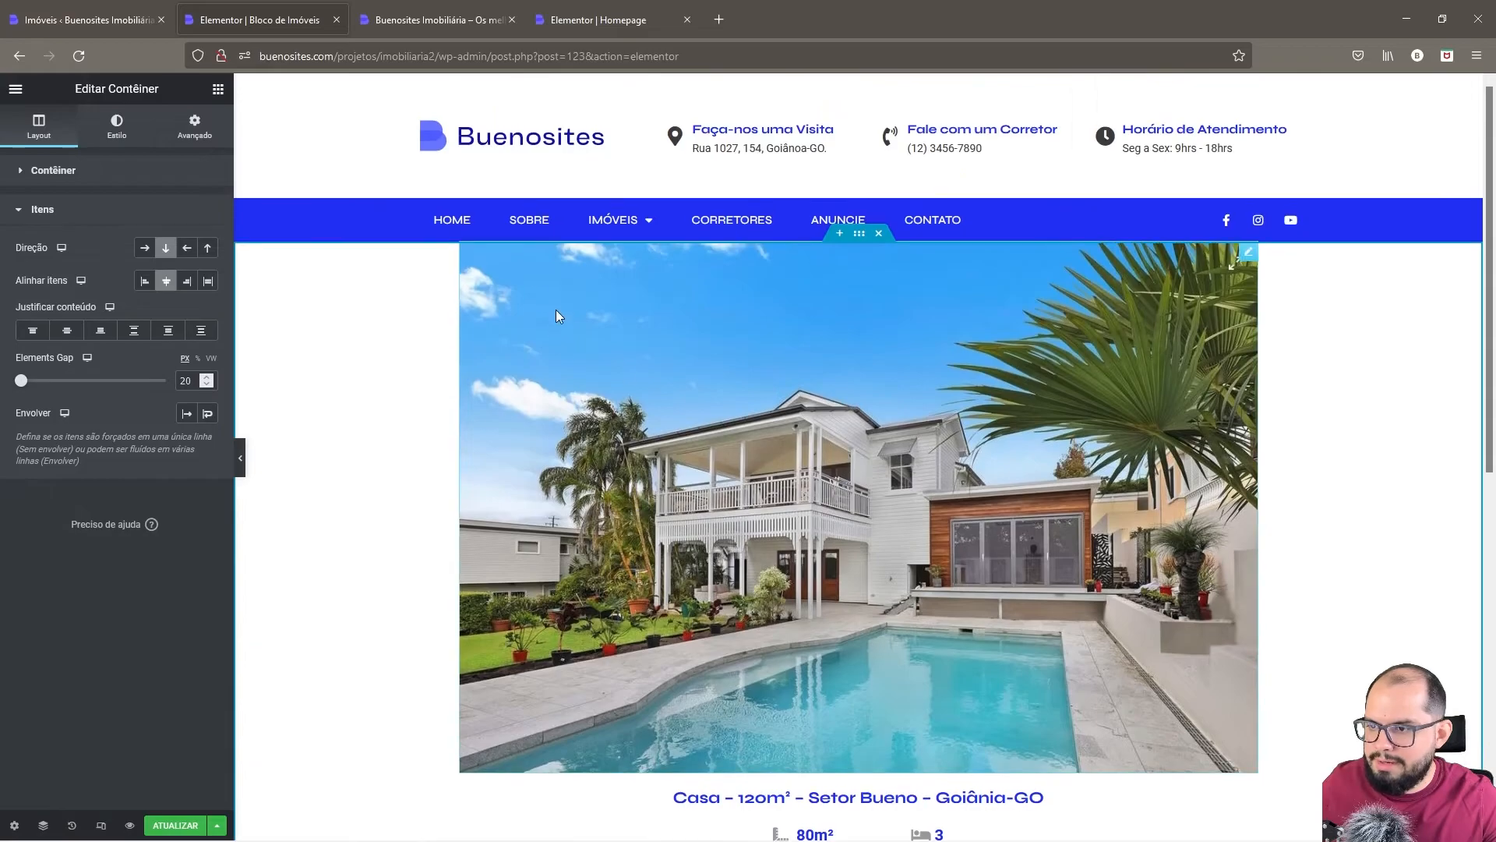
left_click(202, 131)
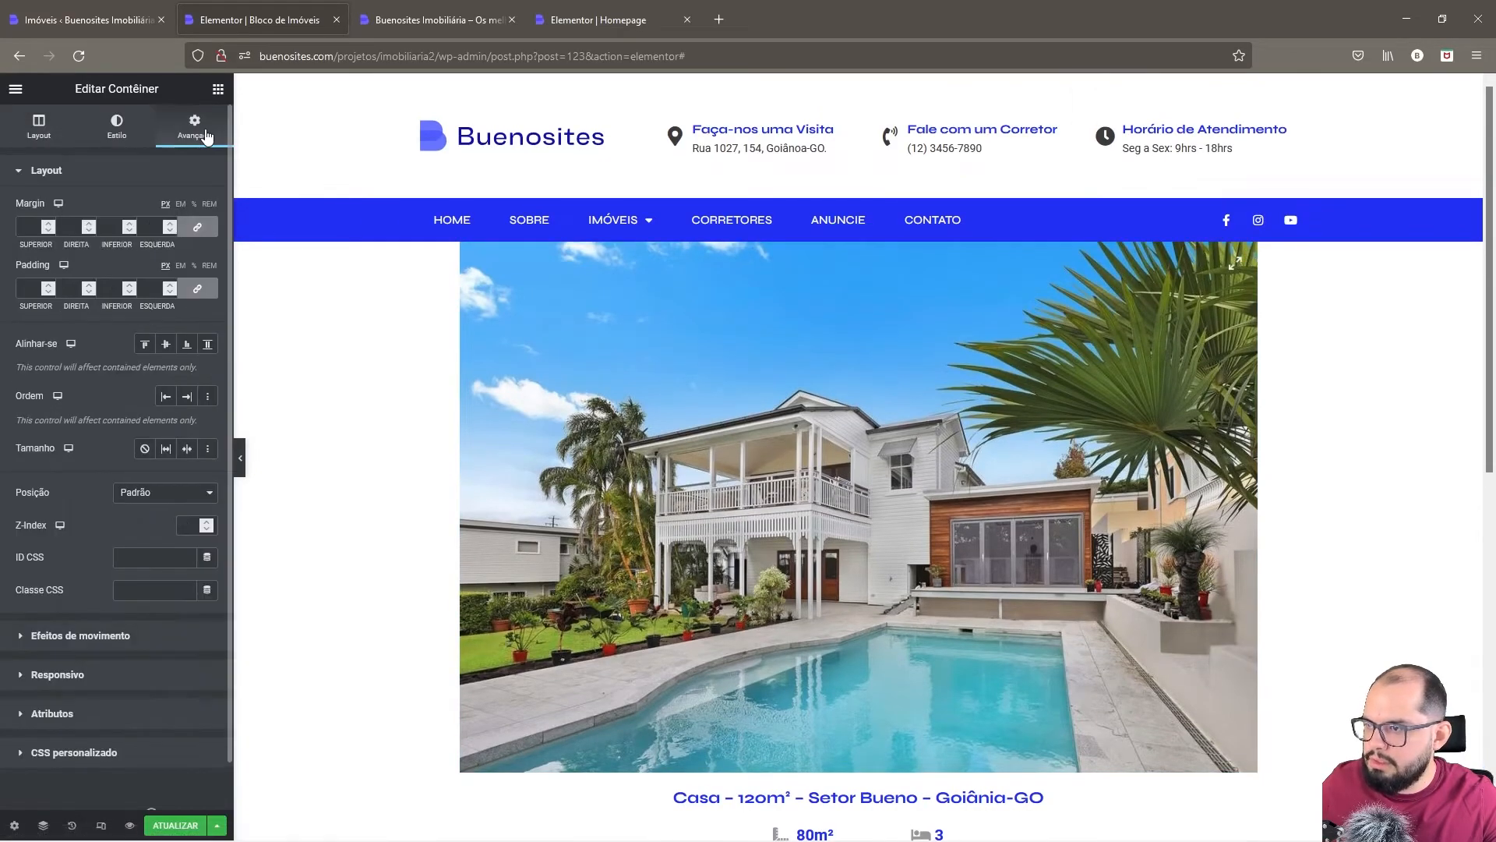
left_click(197, 289)
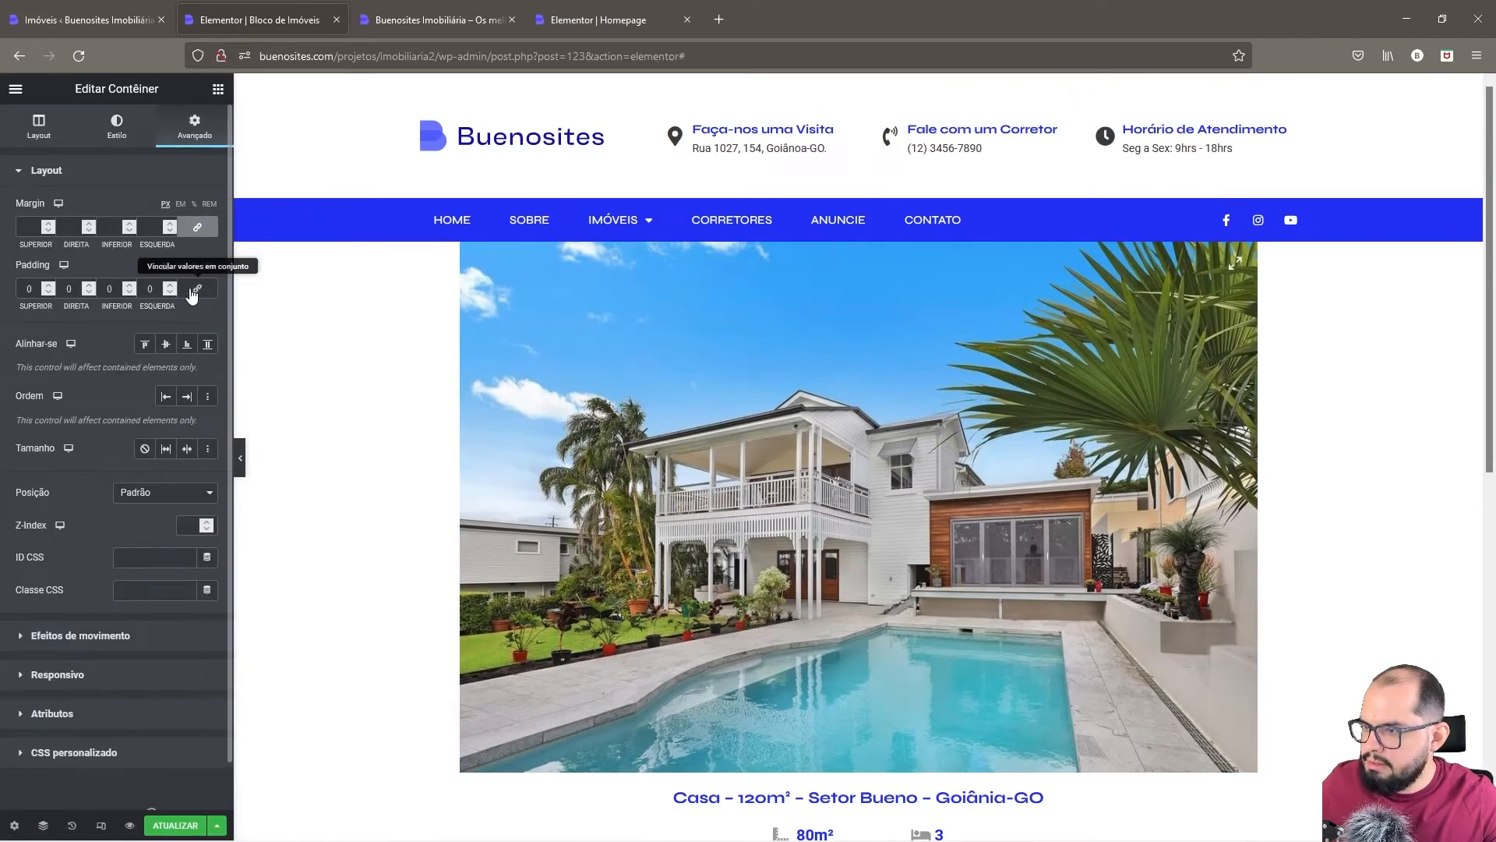
left_click(198, 289)
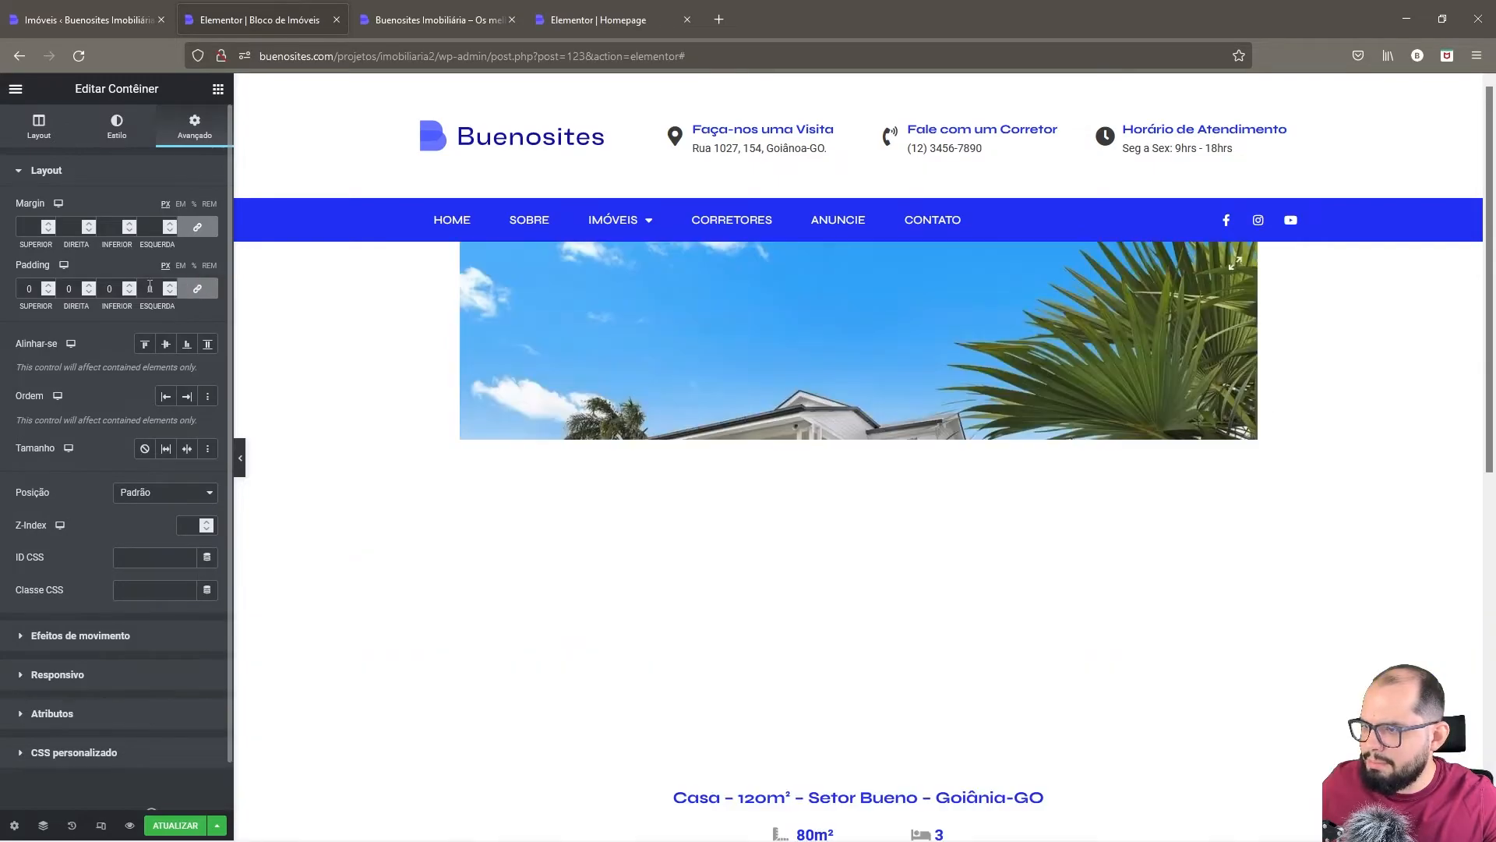
left_click(147, 288)
type("250")
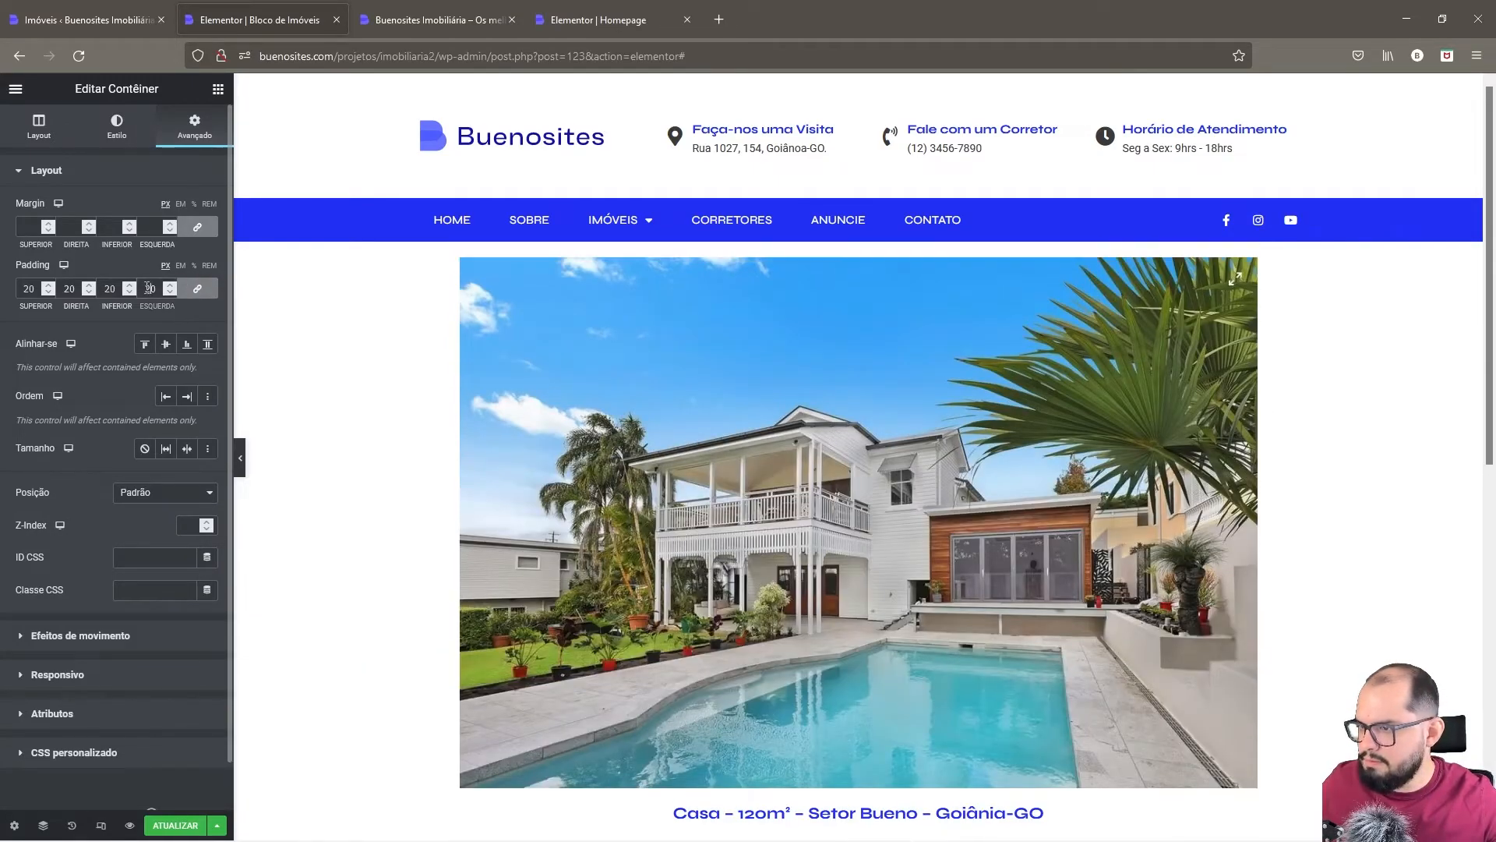
key("BackSpace")
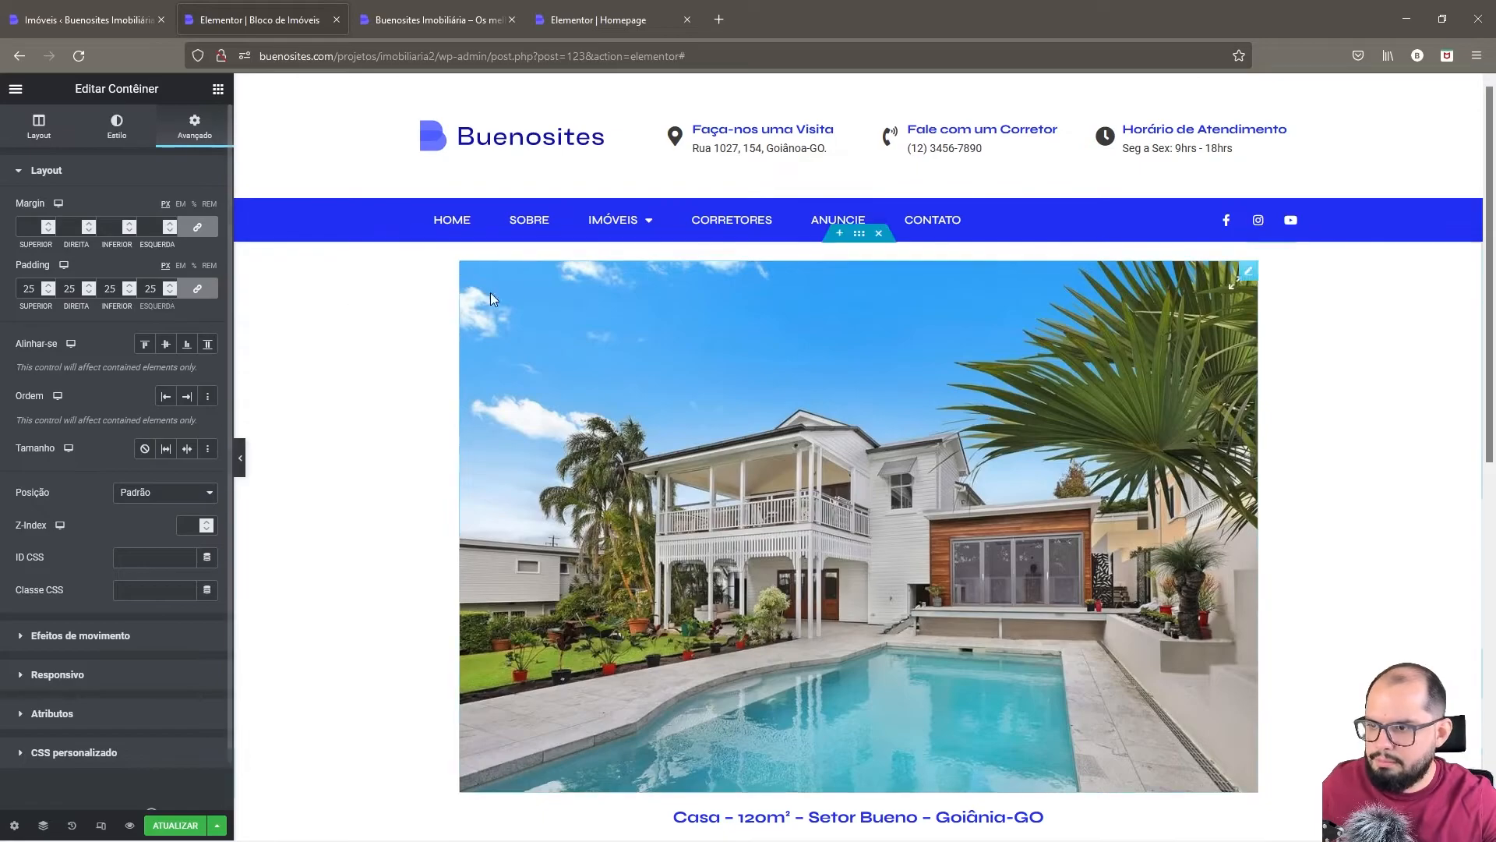
- Give the property card container a classic background in the light grey #F9F9F9
scroll(601, 346, "down", 3)
scroll(602, 346, "down", 2)
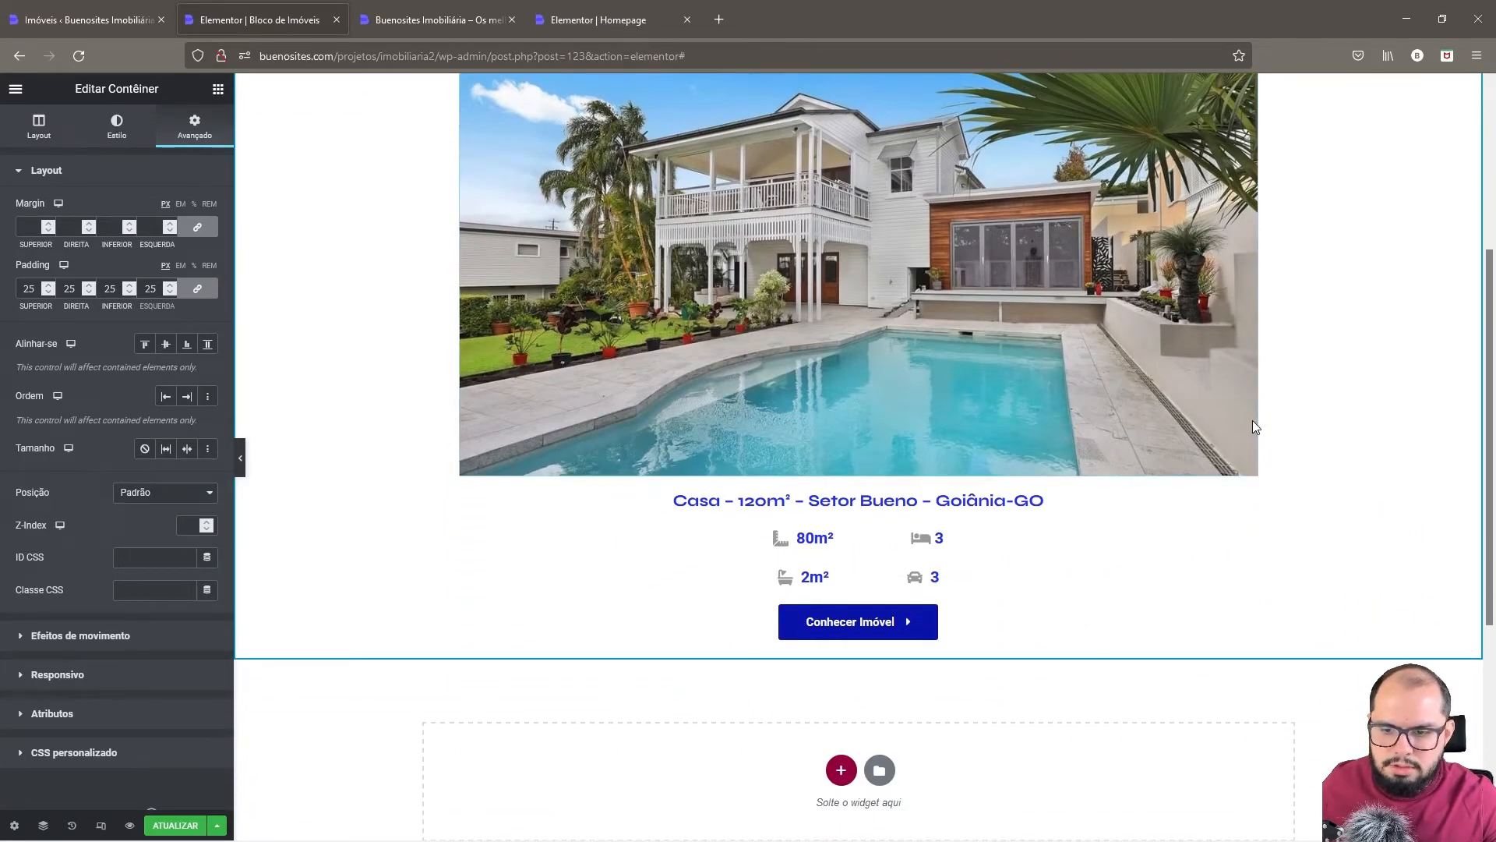
scroll(1252, 420, "down", 6)
scroll(1252, 420, "up", 4)
scroll(1261, 423, "up", 2)
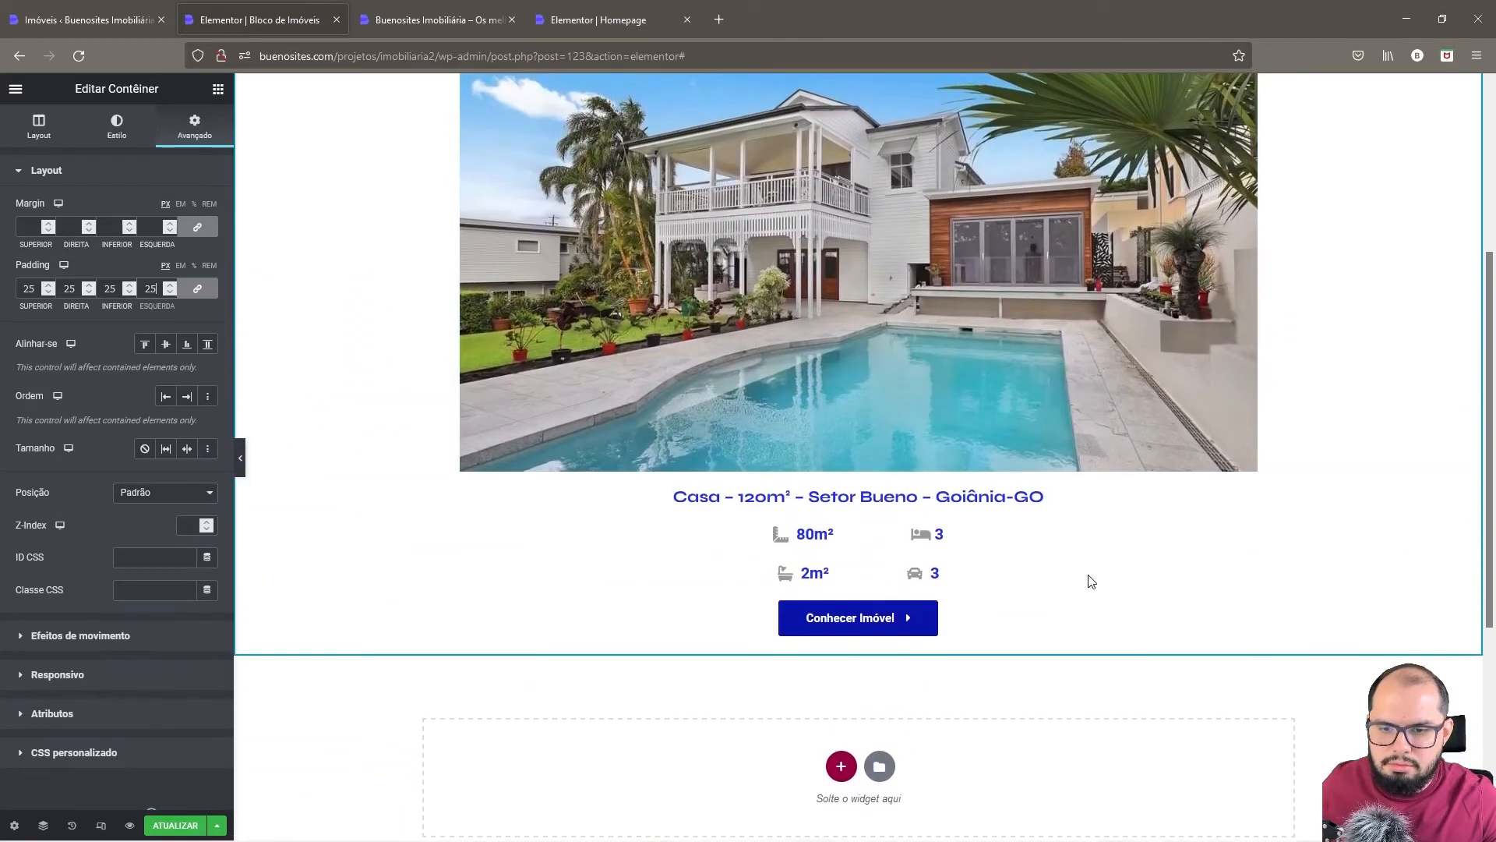
scroll(447, 472, "up", 2)
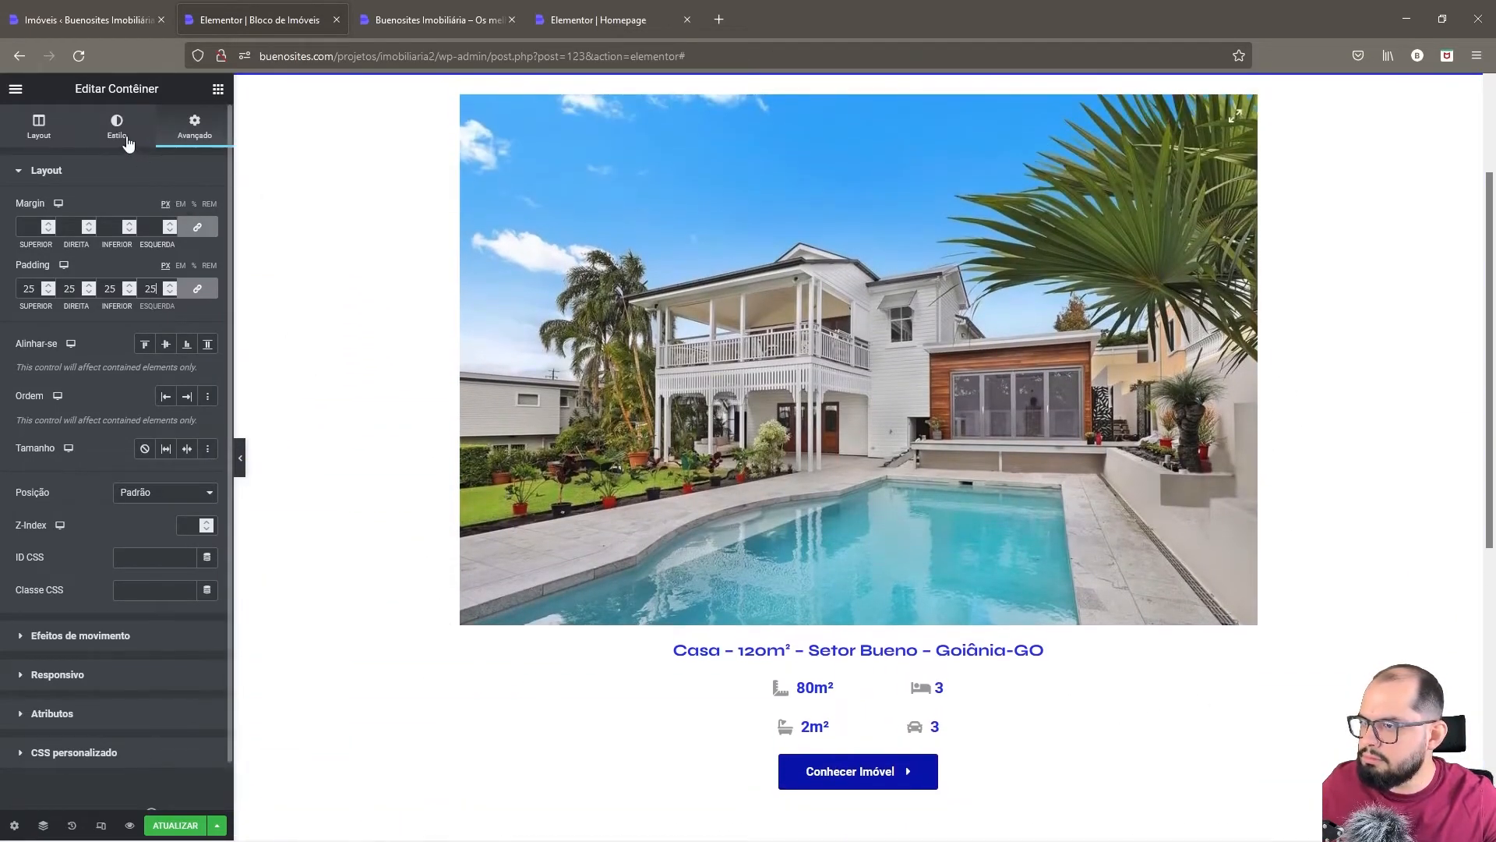
left_click(117, 126)
left_click(144, 242)
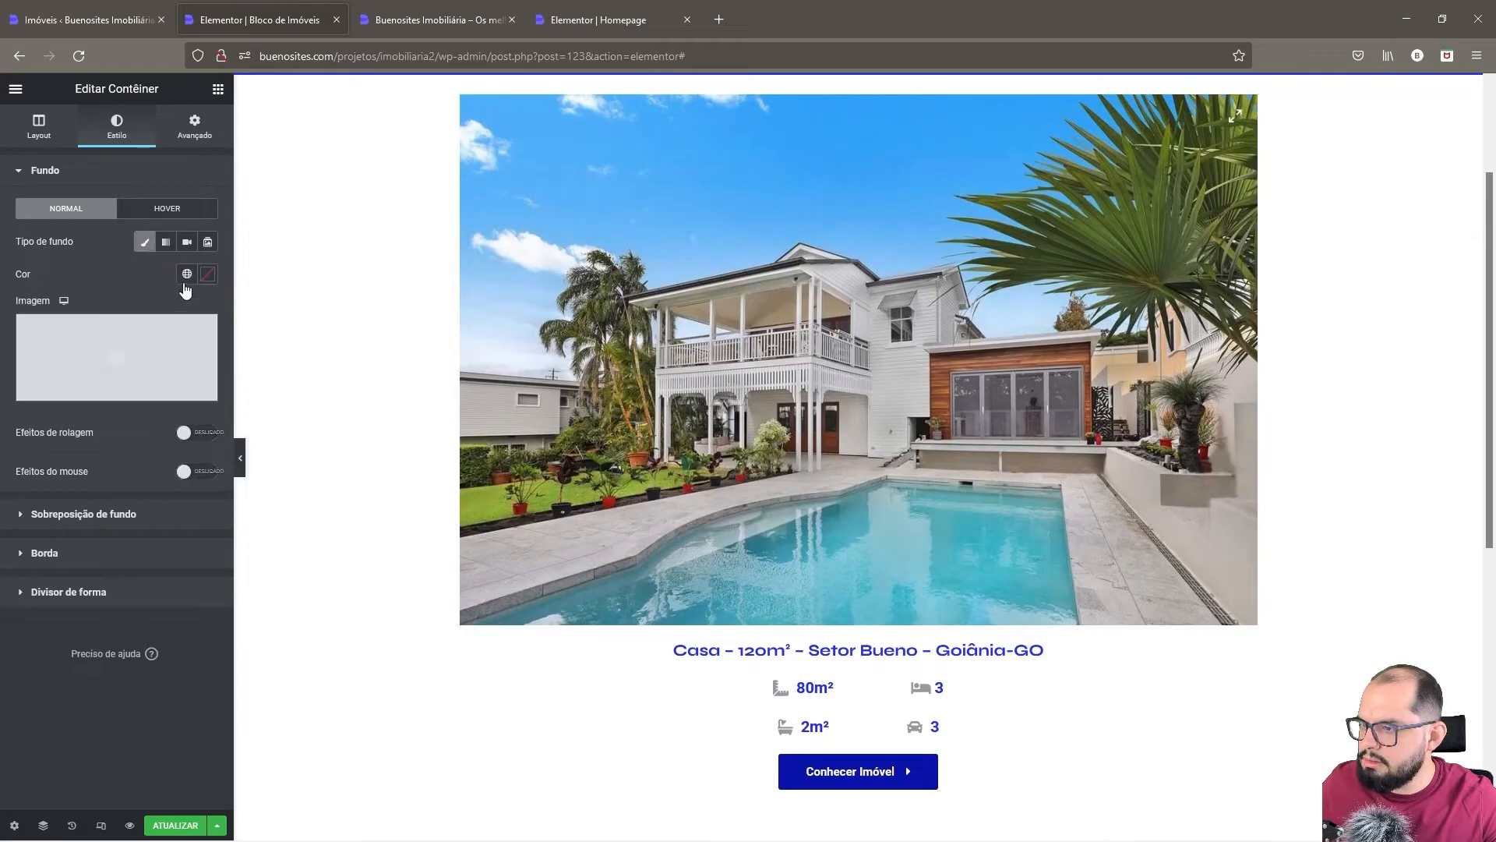
left_click(209, 277)
left_click_drag(62, 363, 13, 334)
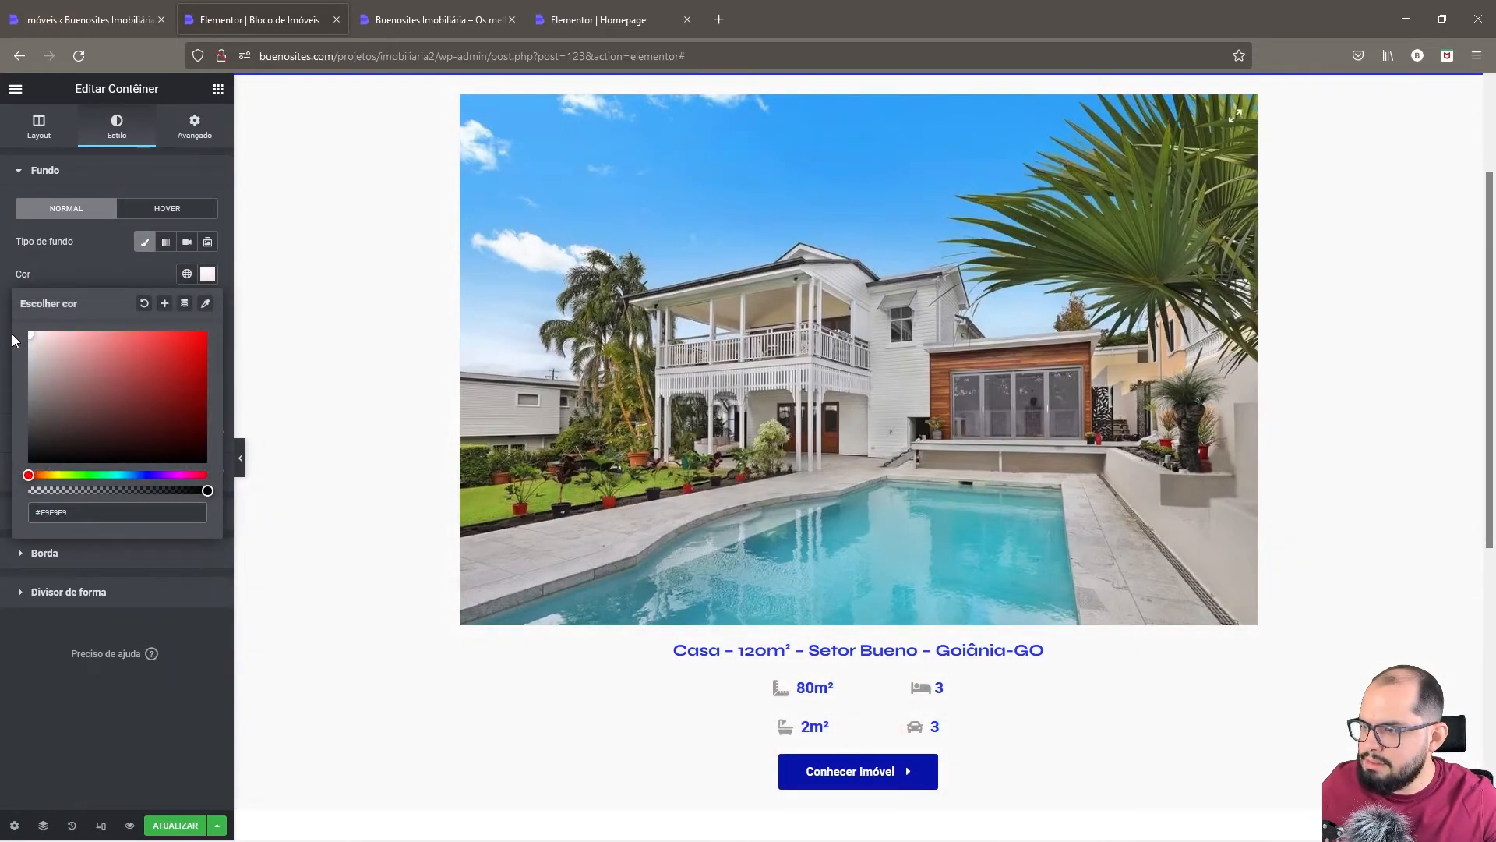
scroll(361, 415, "down", 4)
scroll(361, 415, "down", 1)
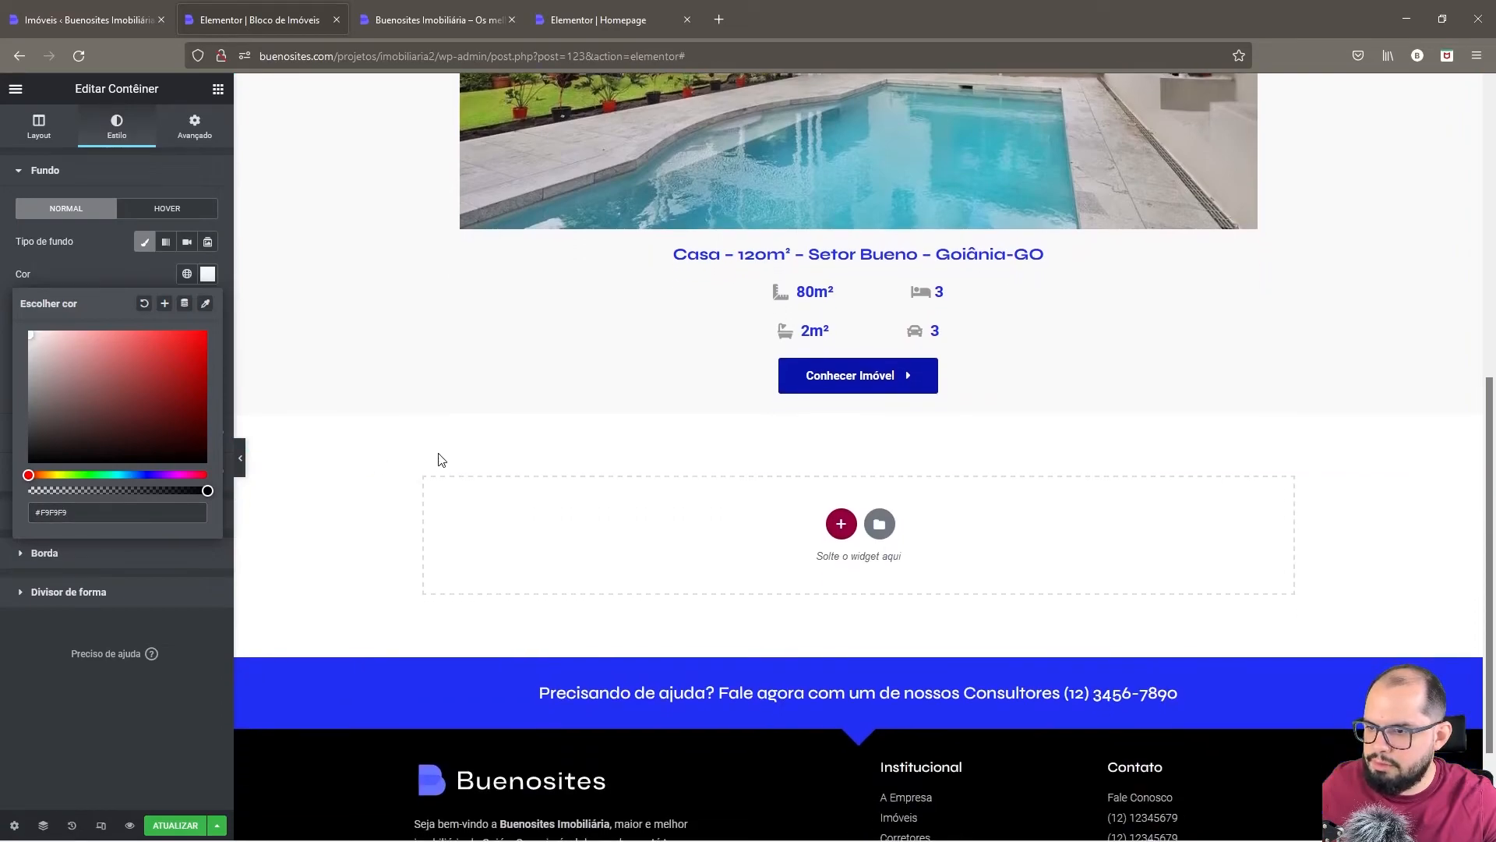
left_click(100, 267)
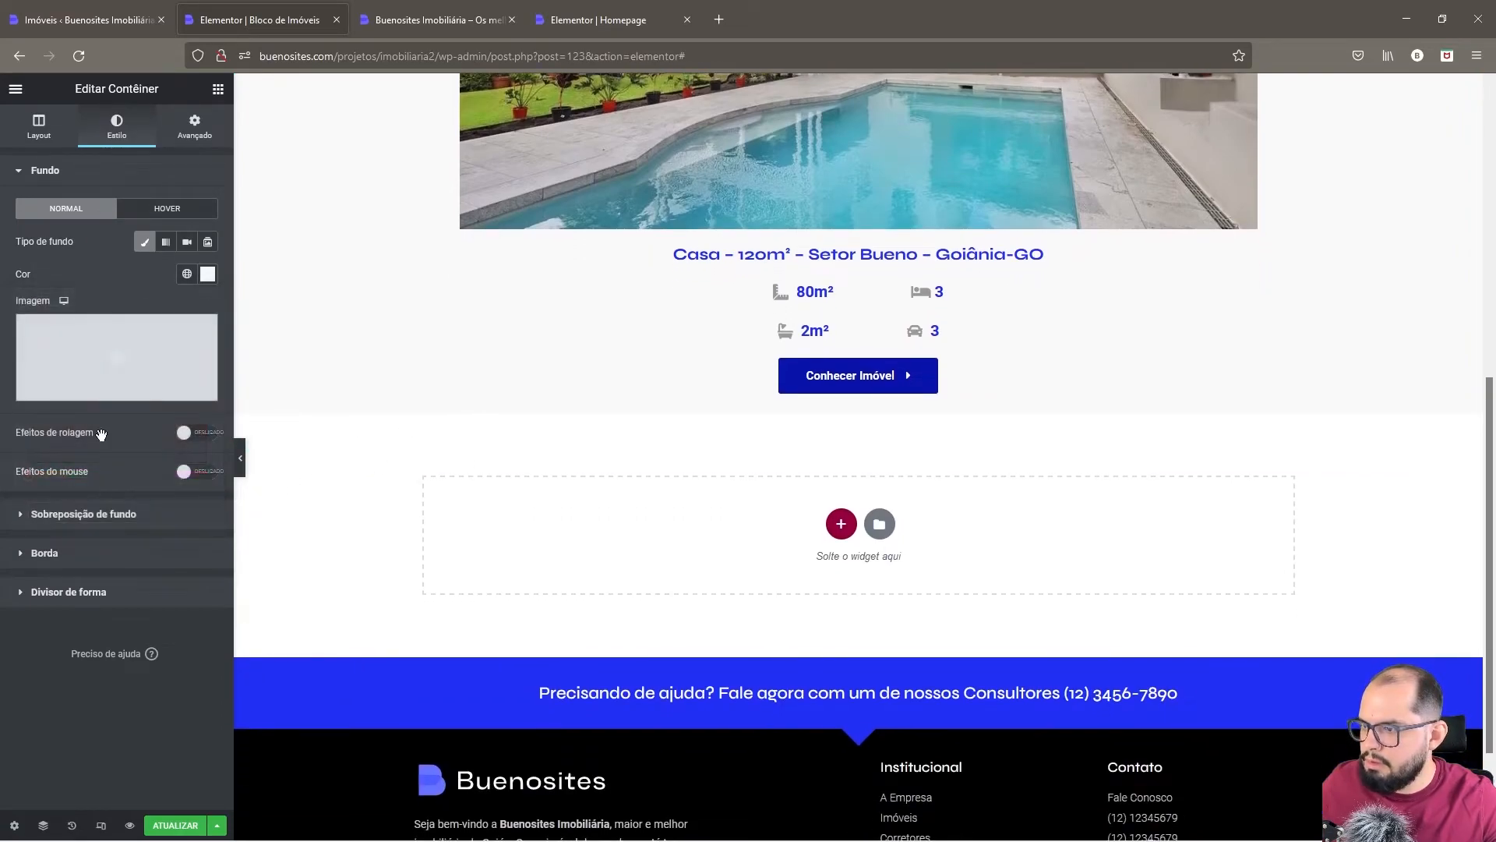
- Update the loop template without adding a display condition, and reload the live homepage with the property cards
left_click(172, 826)
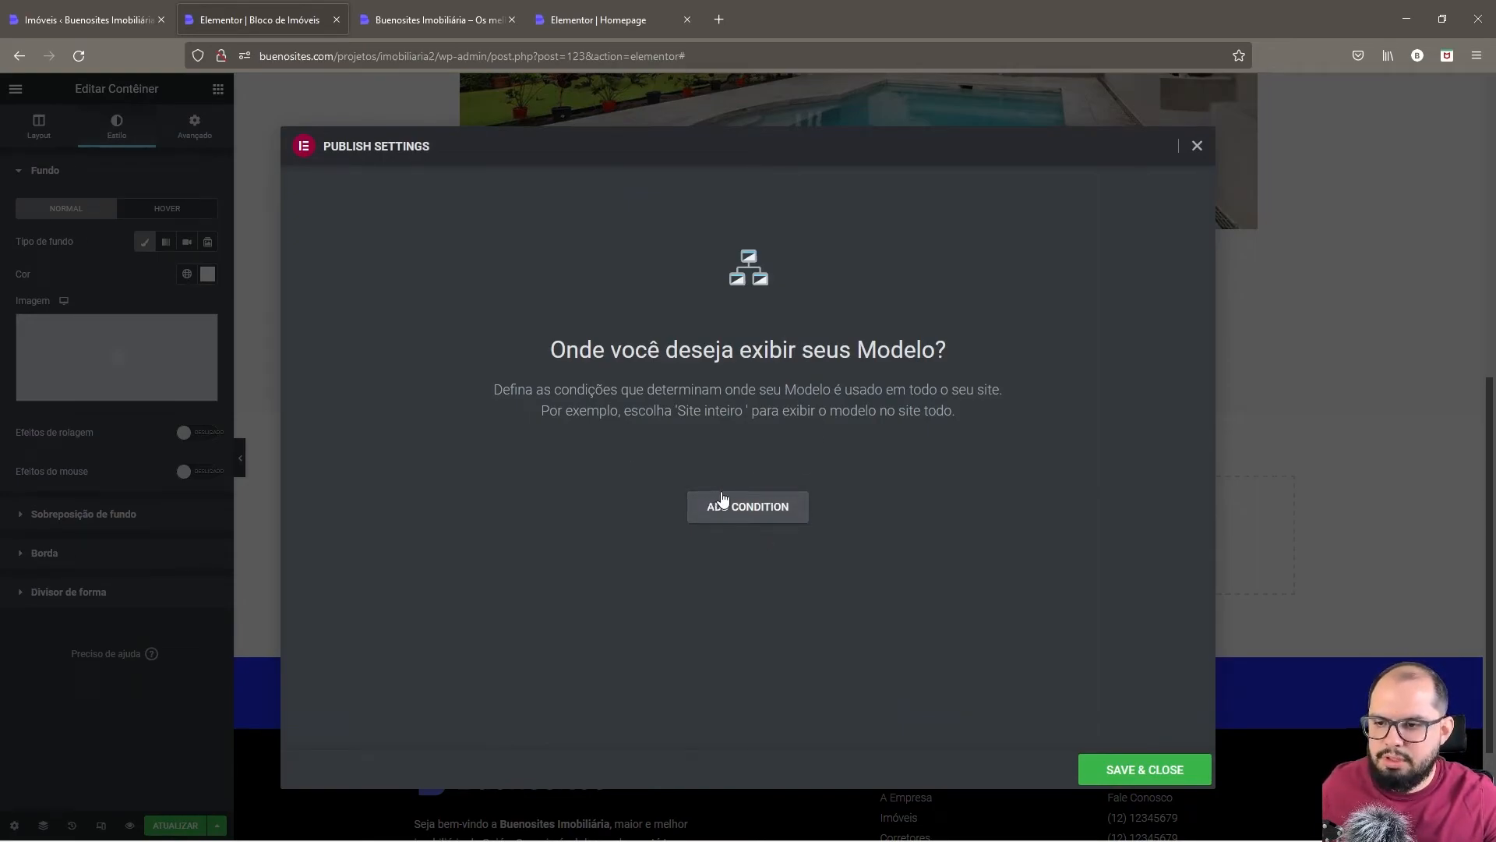
left_click(1123, 771)
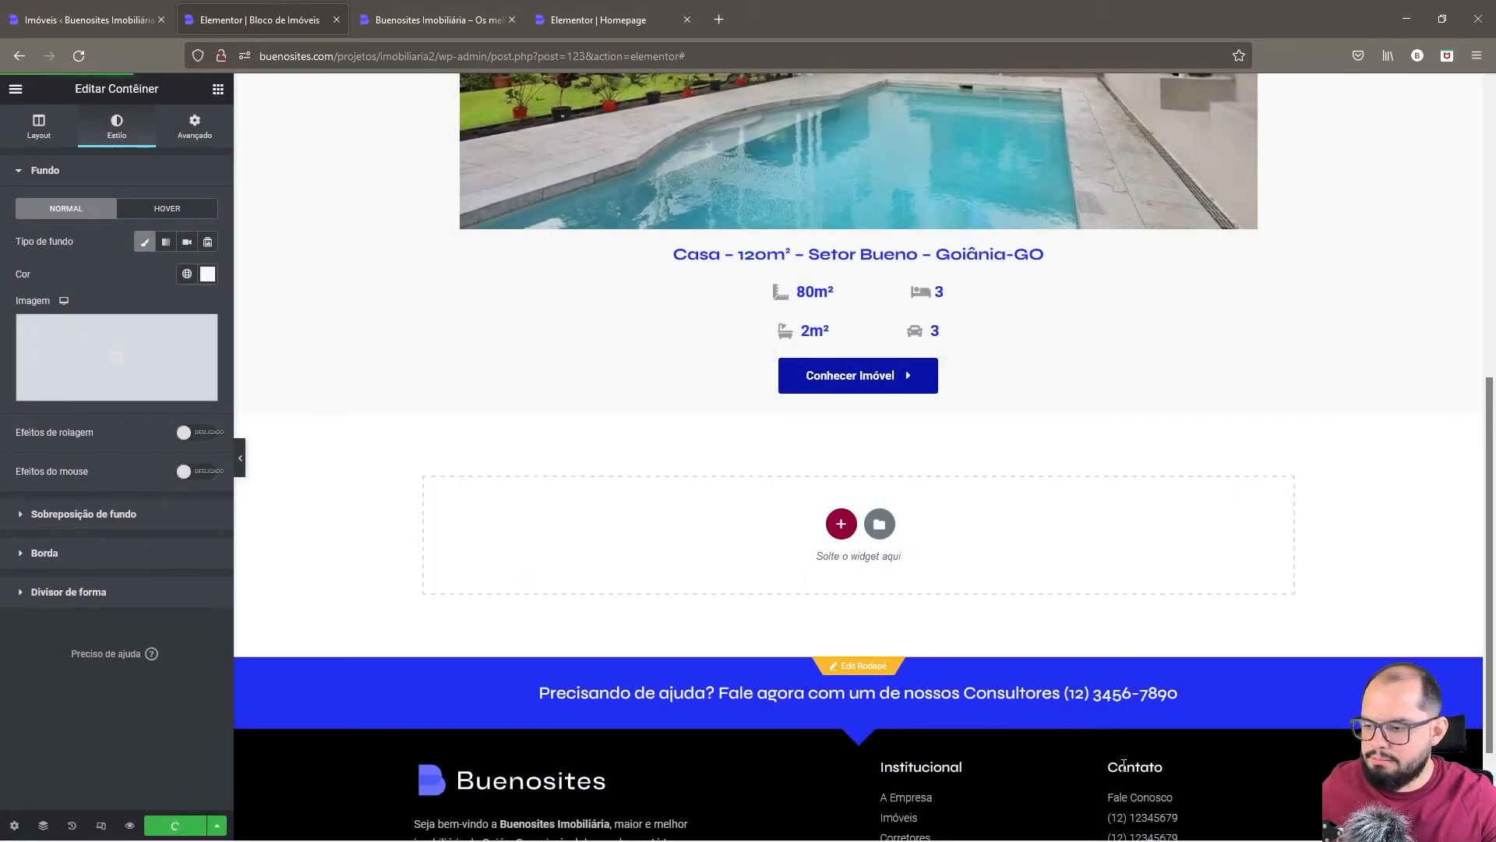
left_click(456, 25)
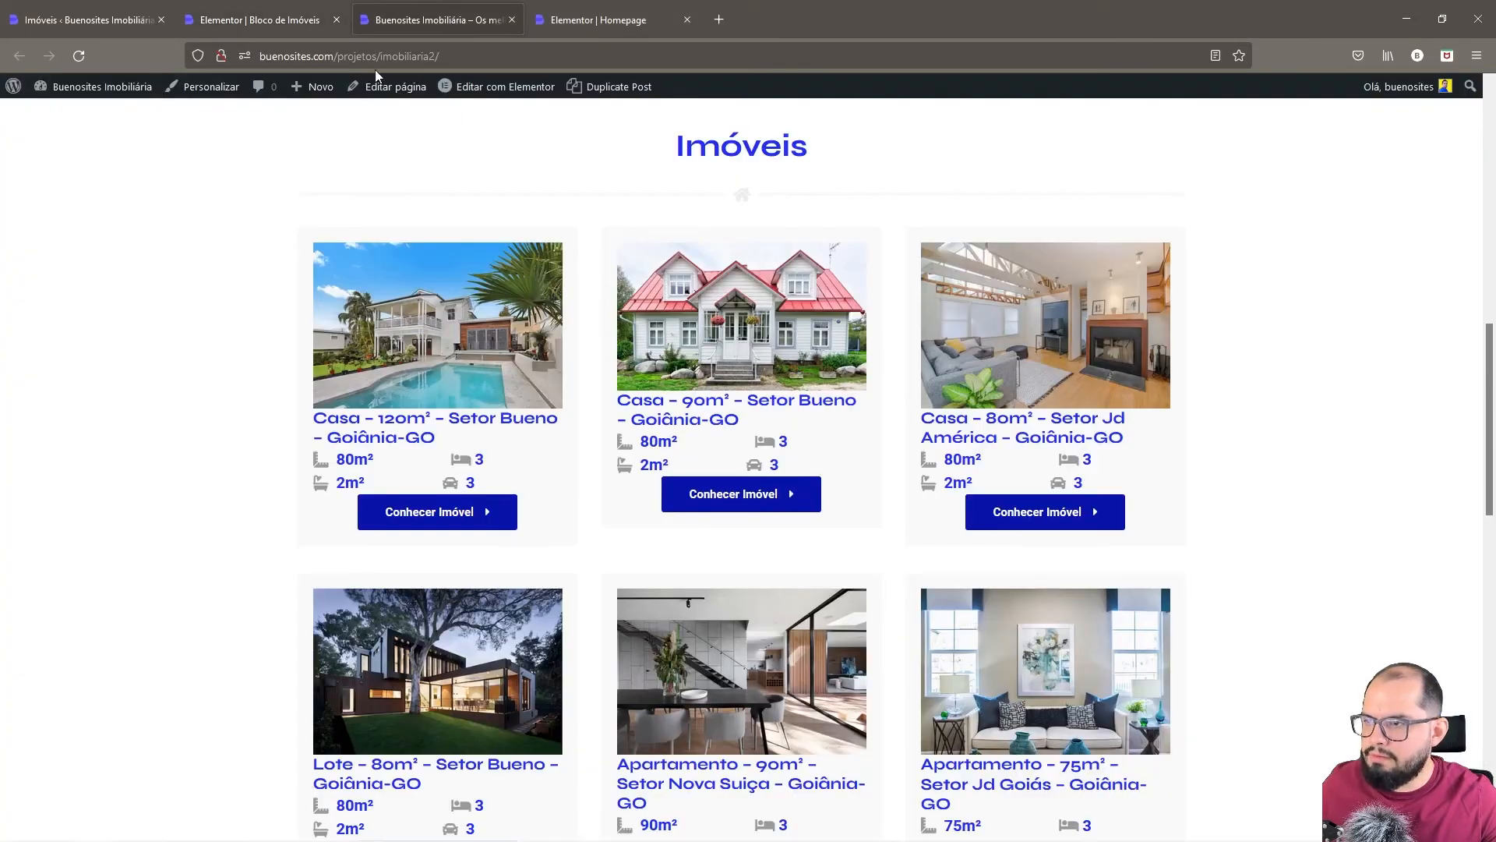
left_click(79, 56)
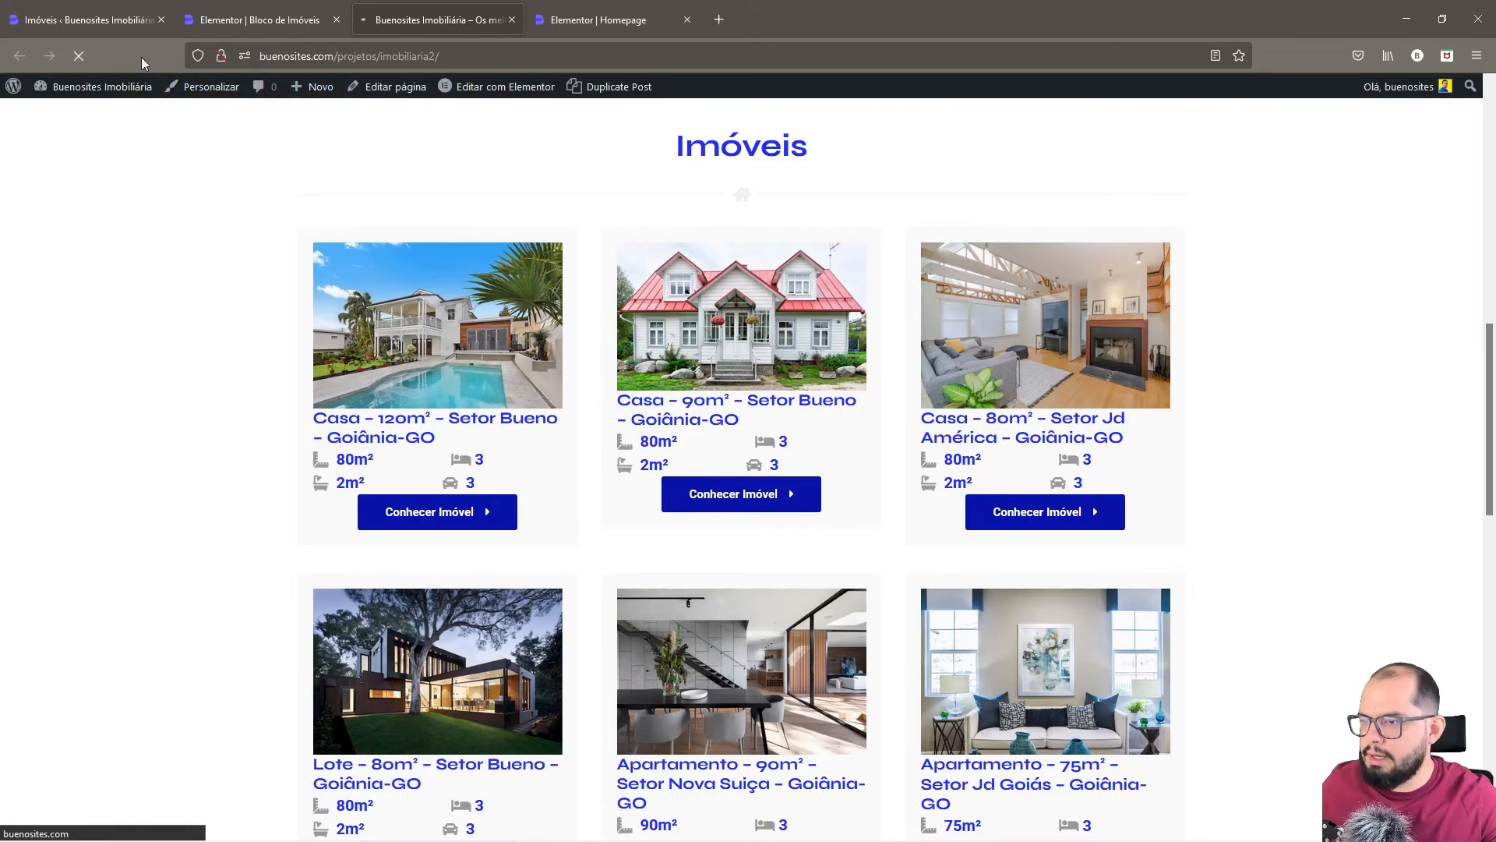
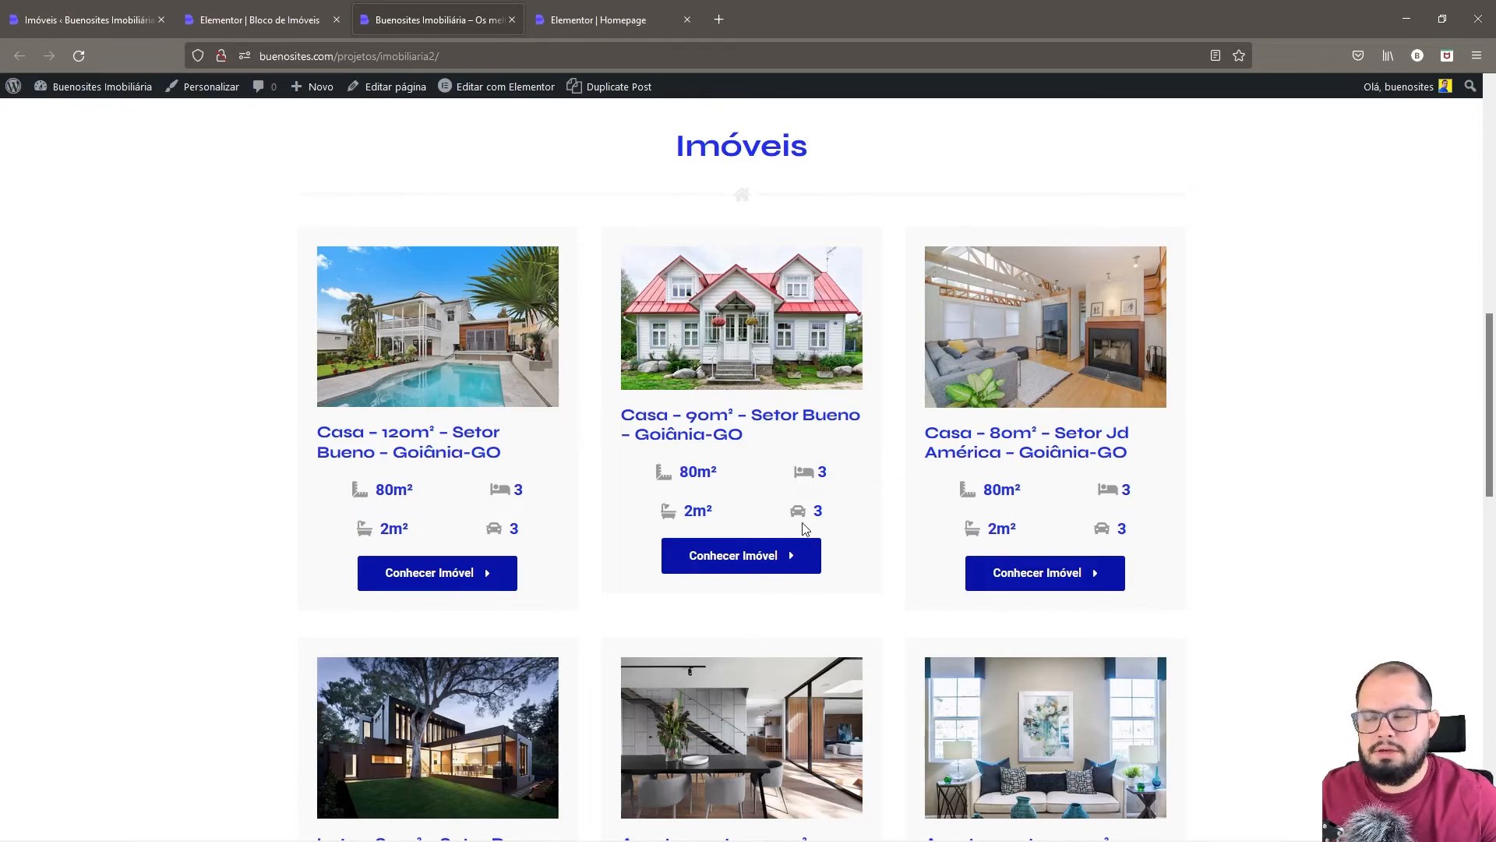
- In the Bloco de Imóveis template, check the card container's item layout and centre-align the post title
left_click(259, 20)
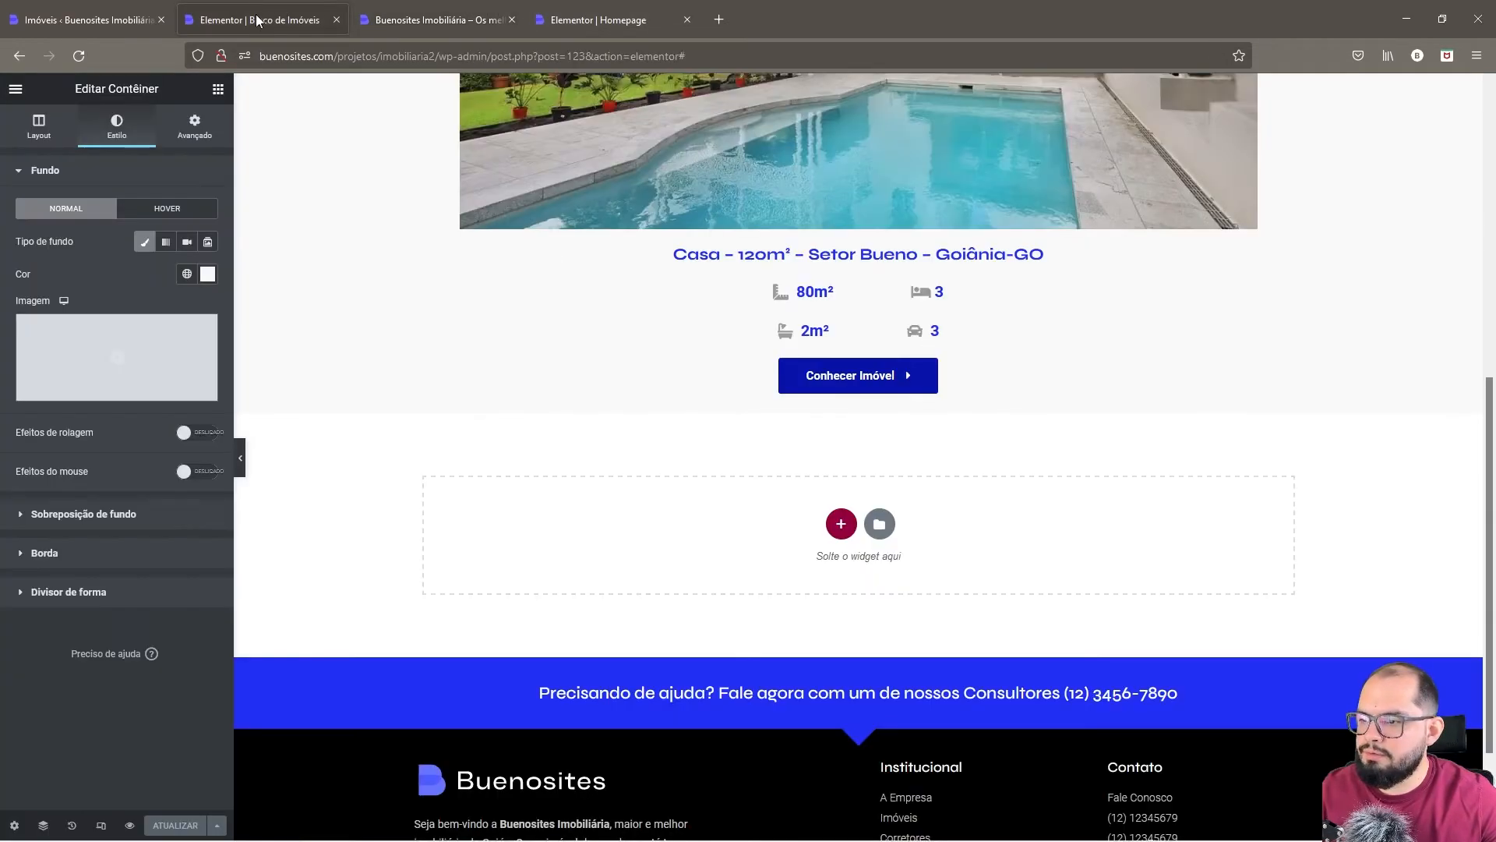
right_click(595, 372)
left_click(623, 386)
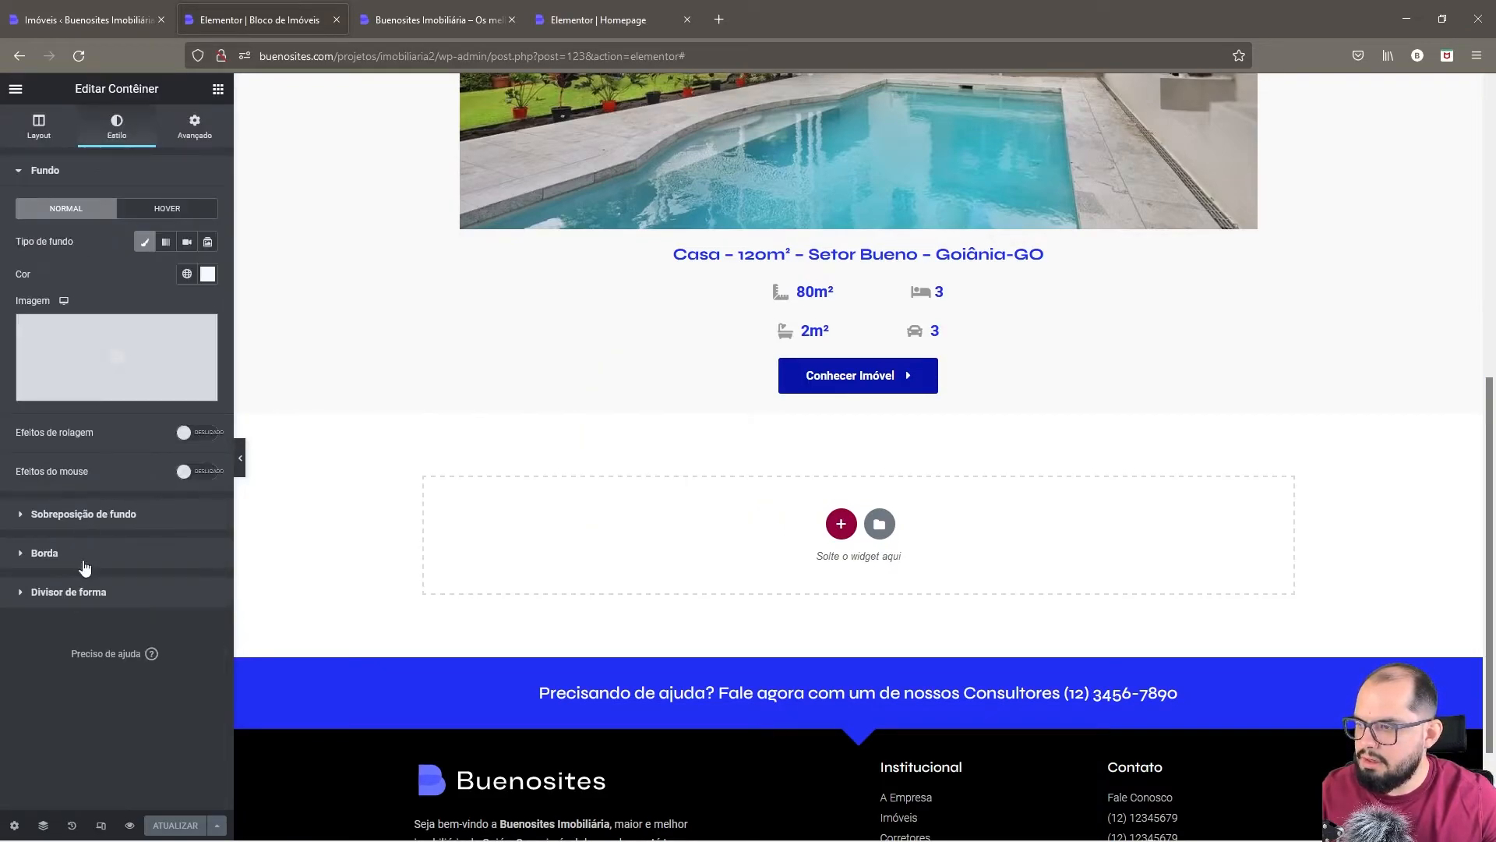
left_click(38, 124)
left_click(42, 449)
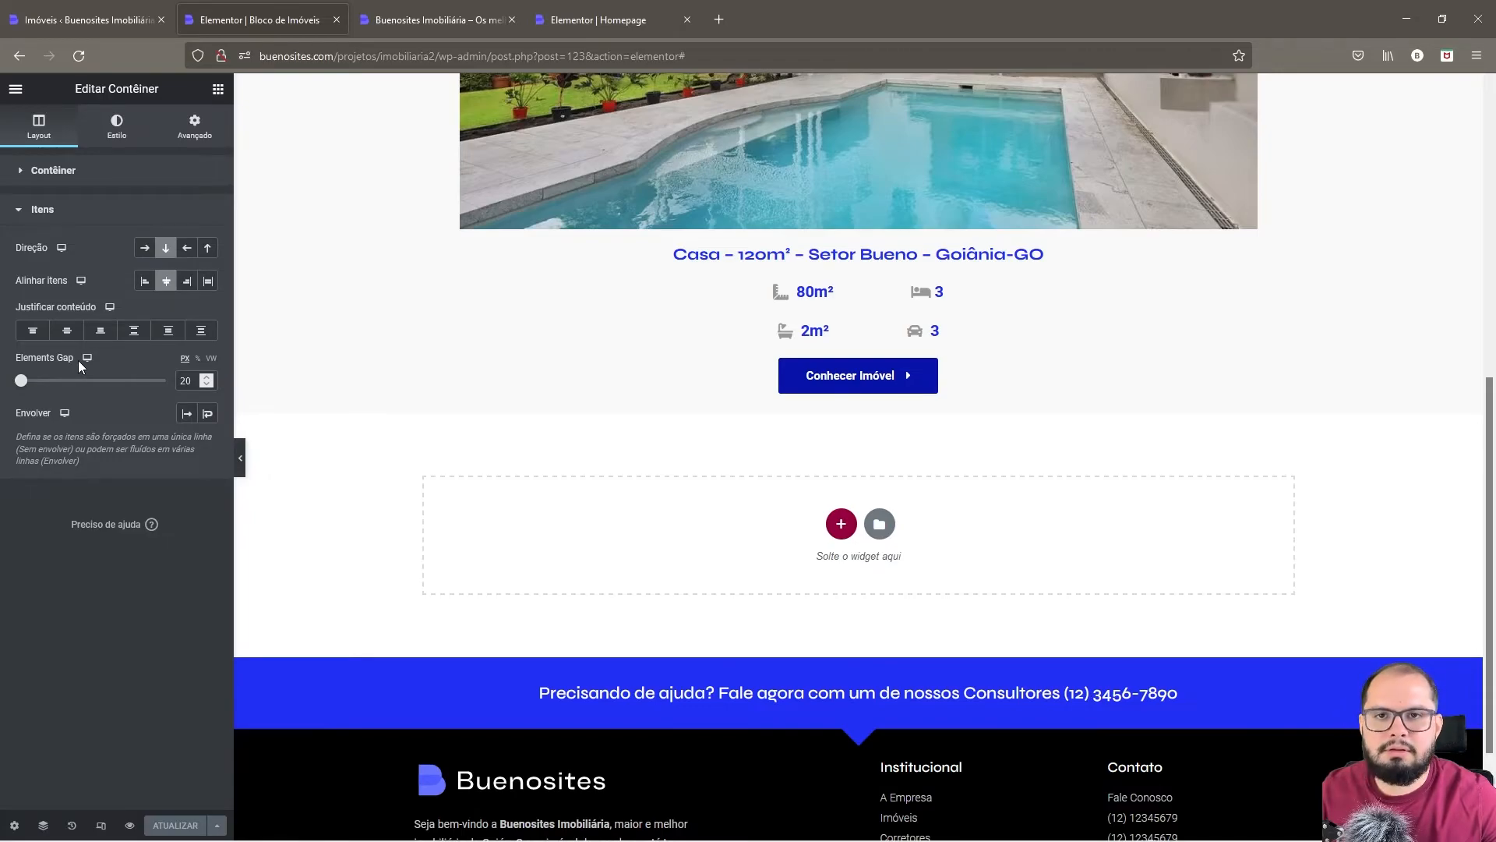
scroll(857, 413, "up", 2)
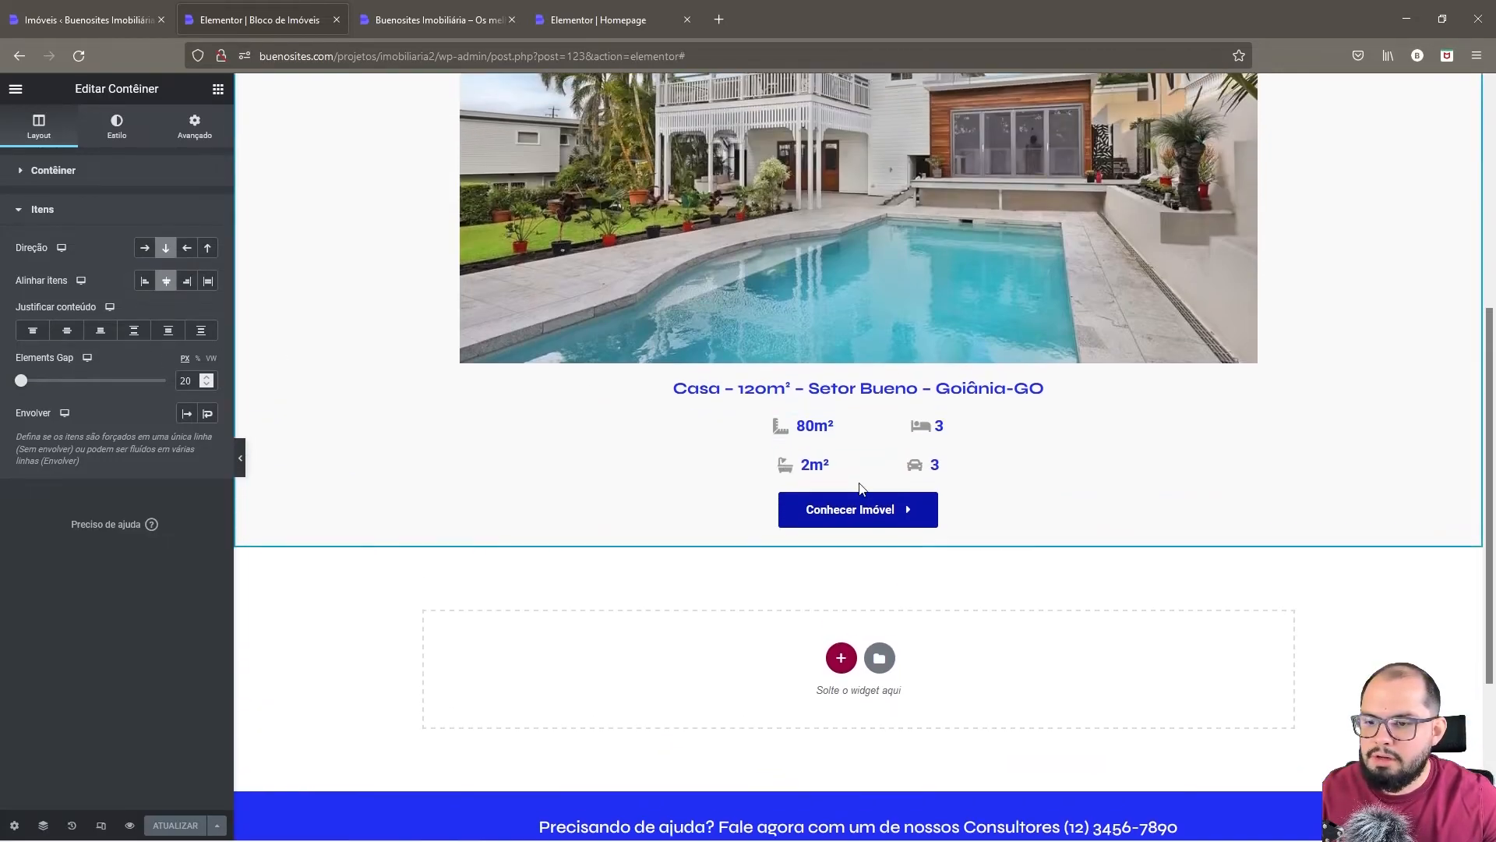
left_click(912, 417)
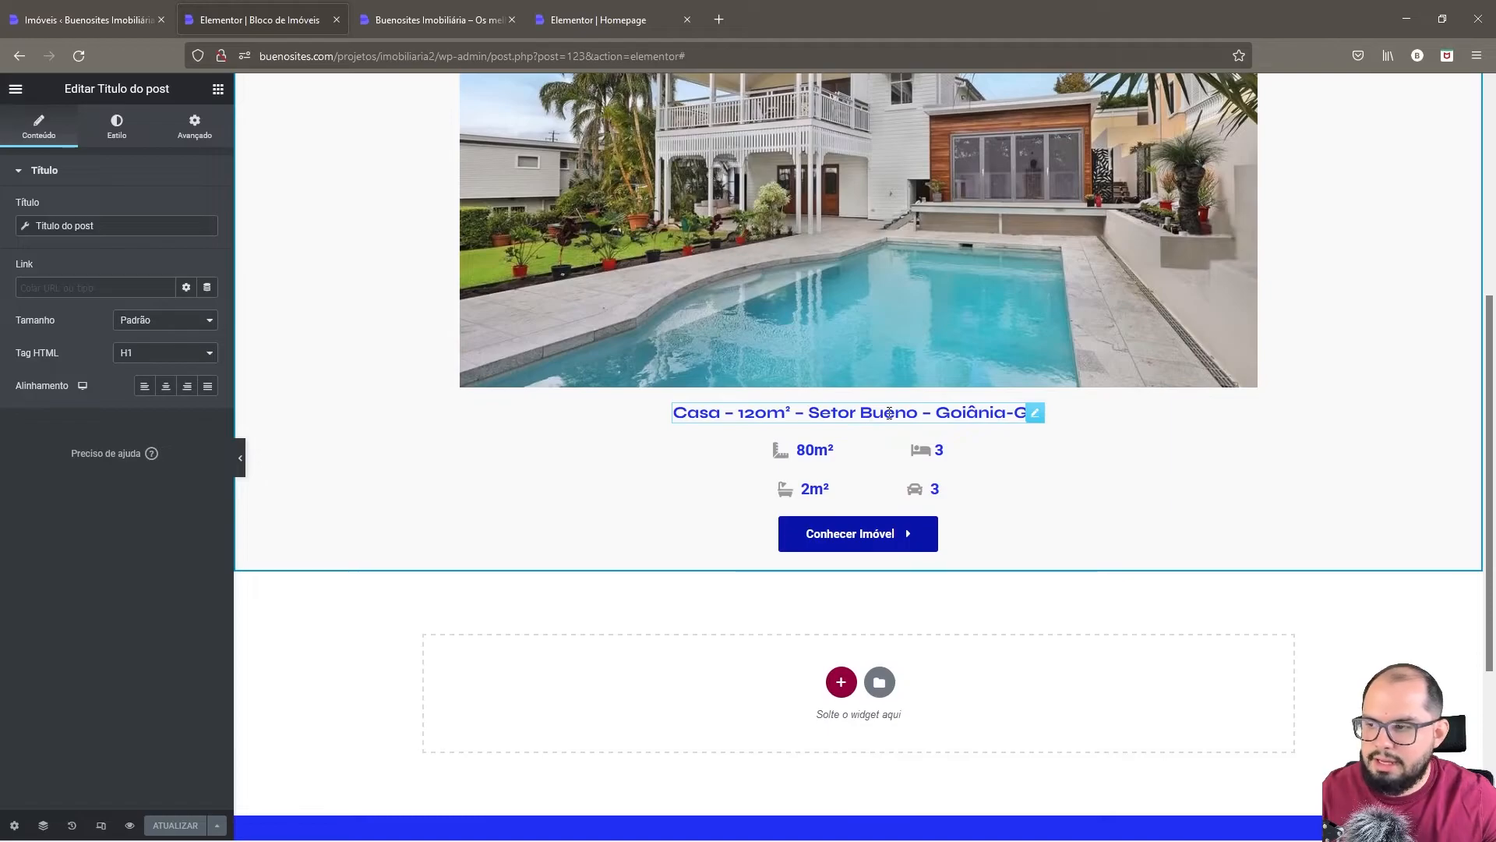
left_click(166, 388)
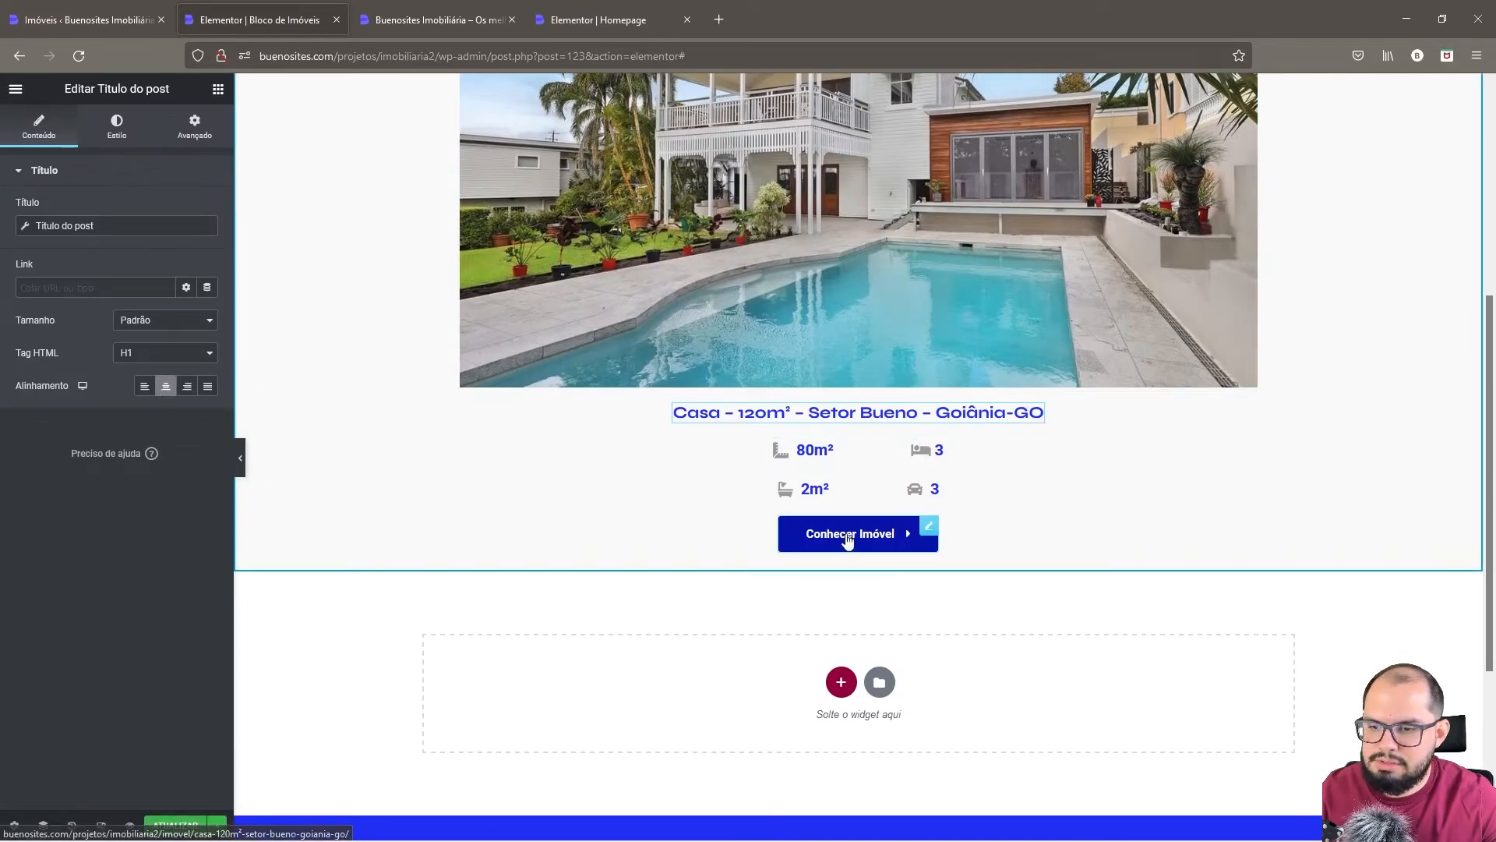
- Update the loop template with the centred title and reload the live homepage to refresh its property cards
left_click(436, 21)
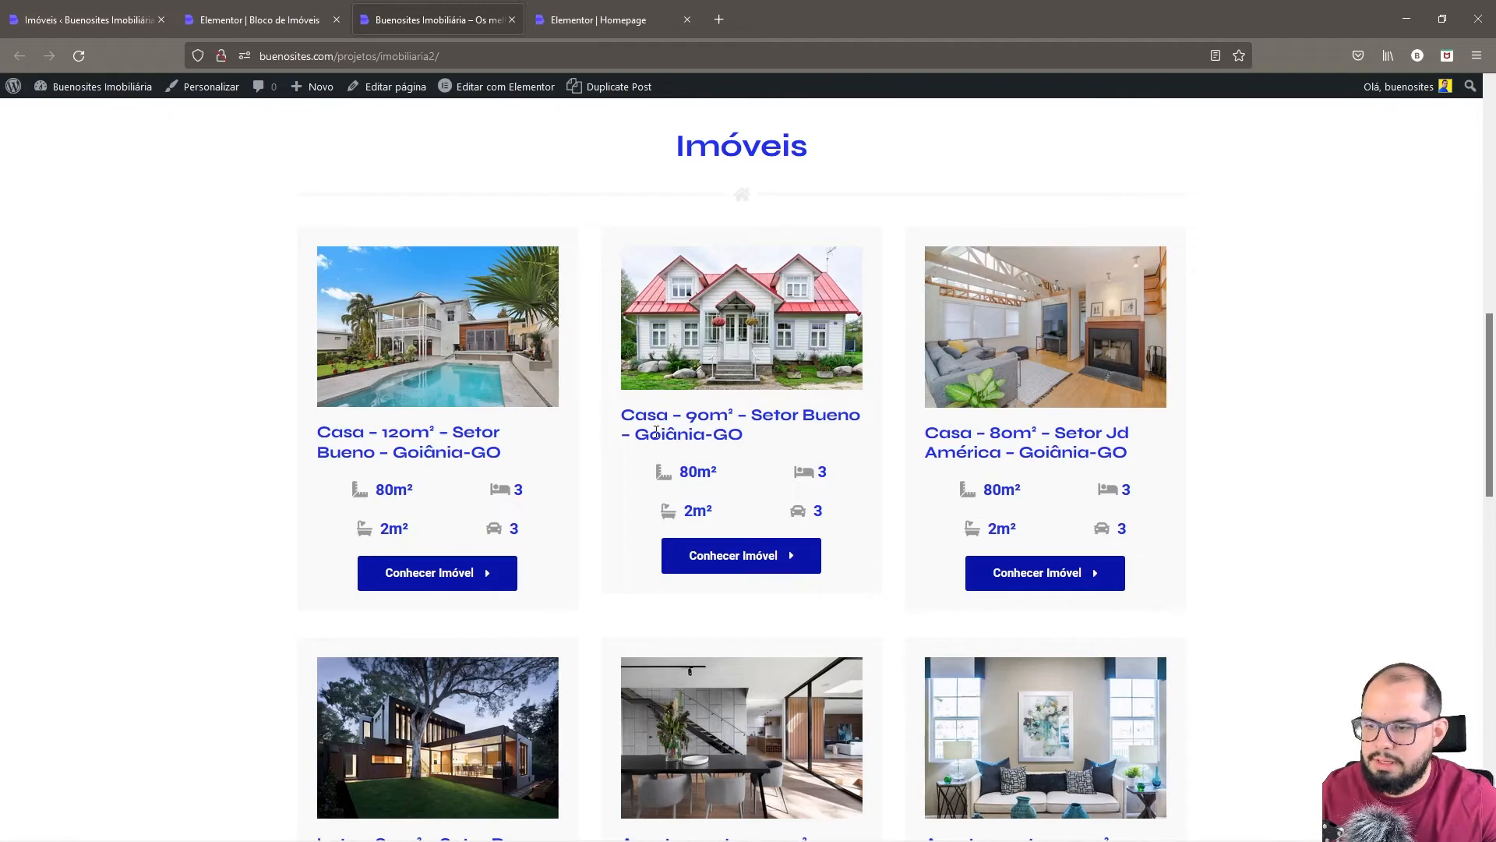
left_click(283, 19)
left_click(178, 824)
left_click(1157, 772)
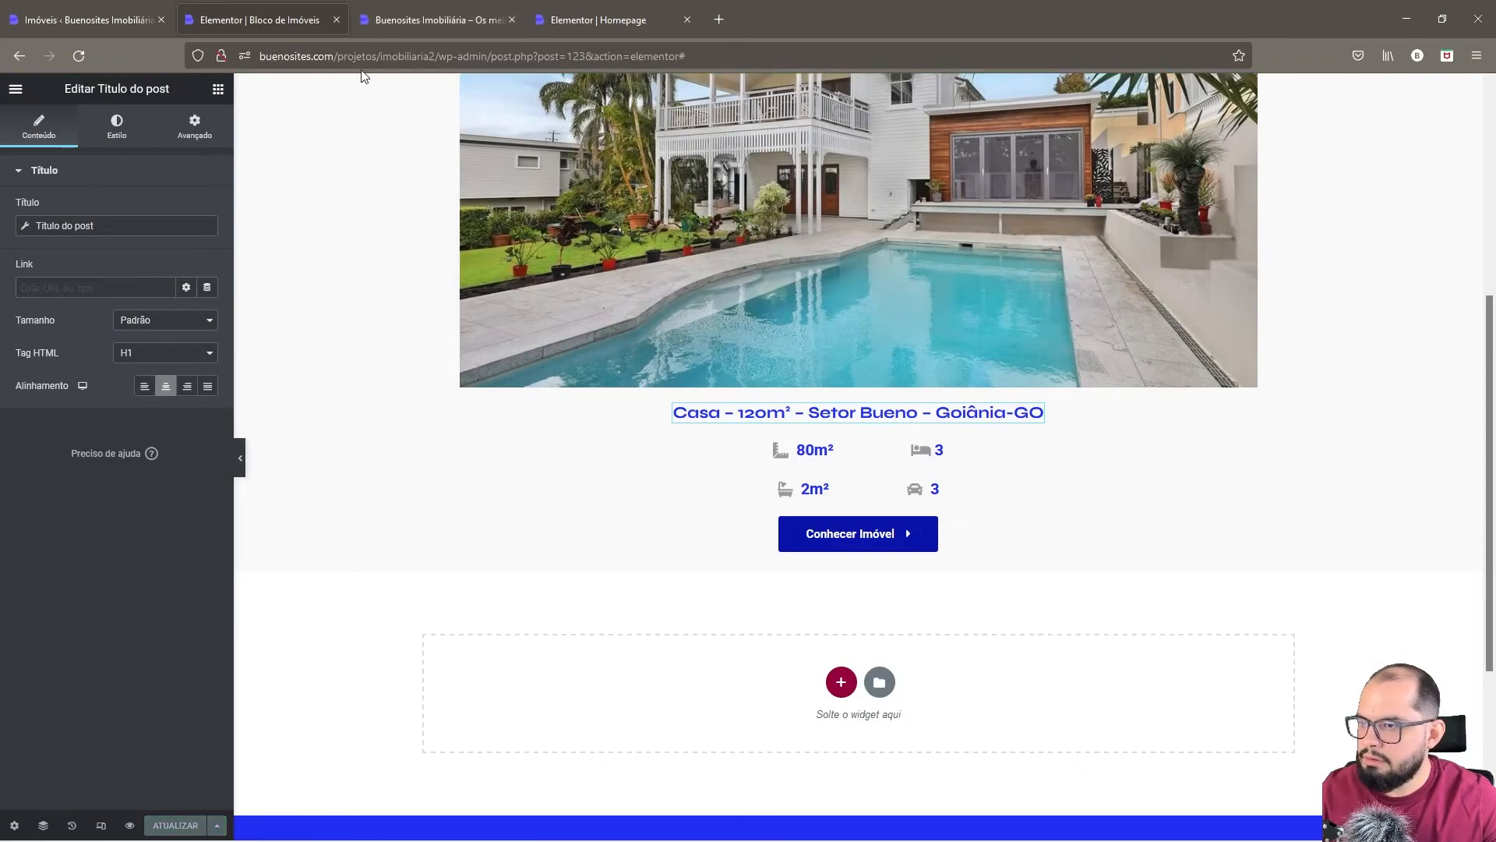
left_click(392, 21)
left_click(79, 56)
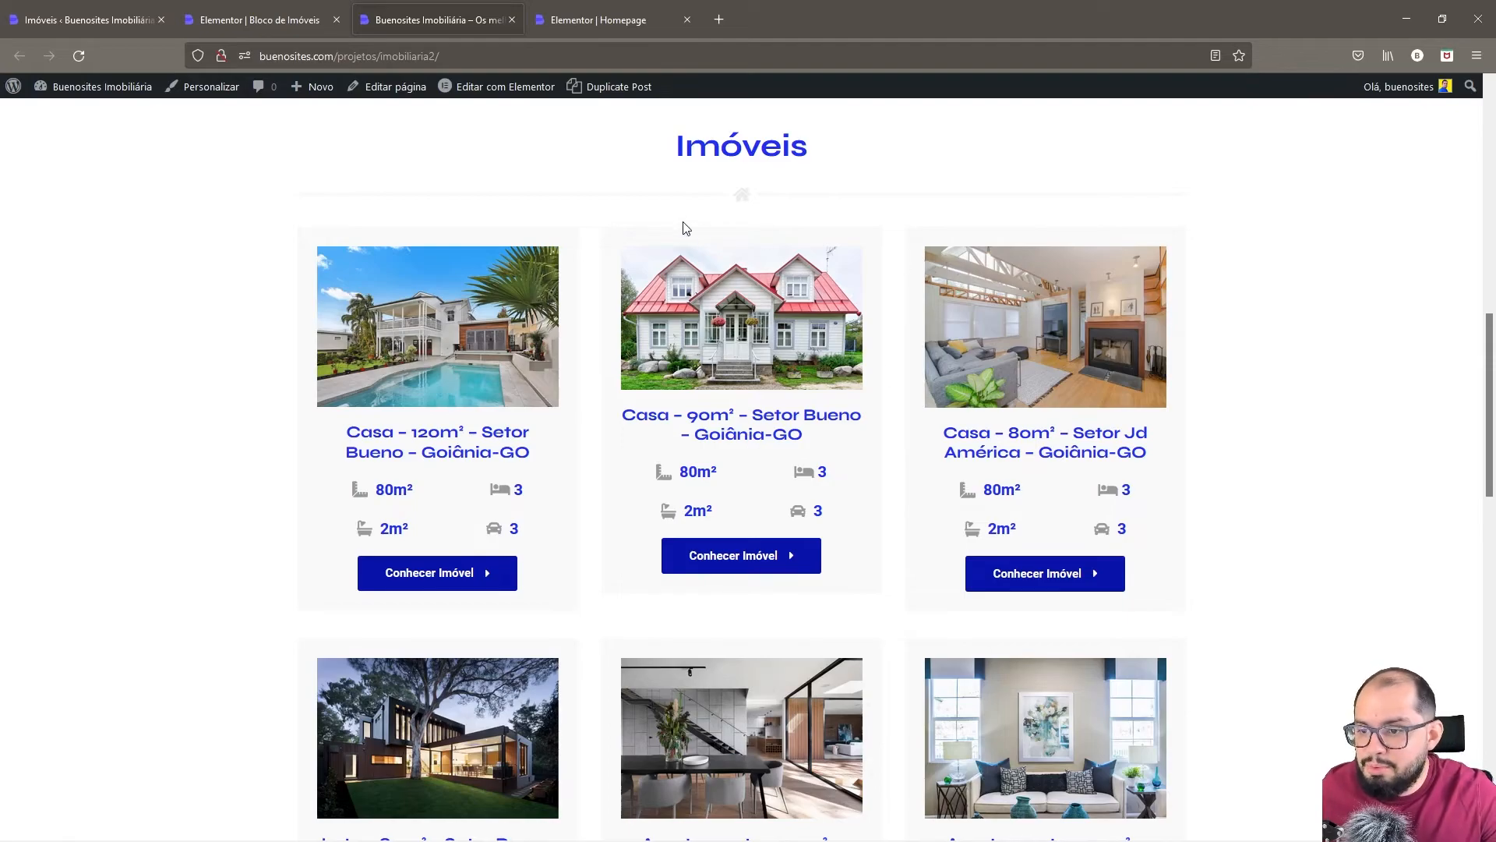
- Compare the full-width property card in the Bloco de Imóveis template with the cards on the live homepage
key("ctrl+shift+Tab")
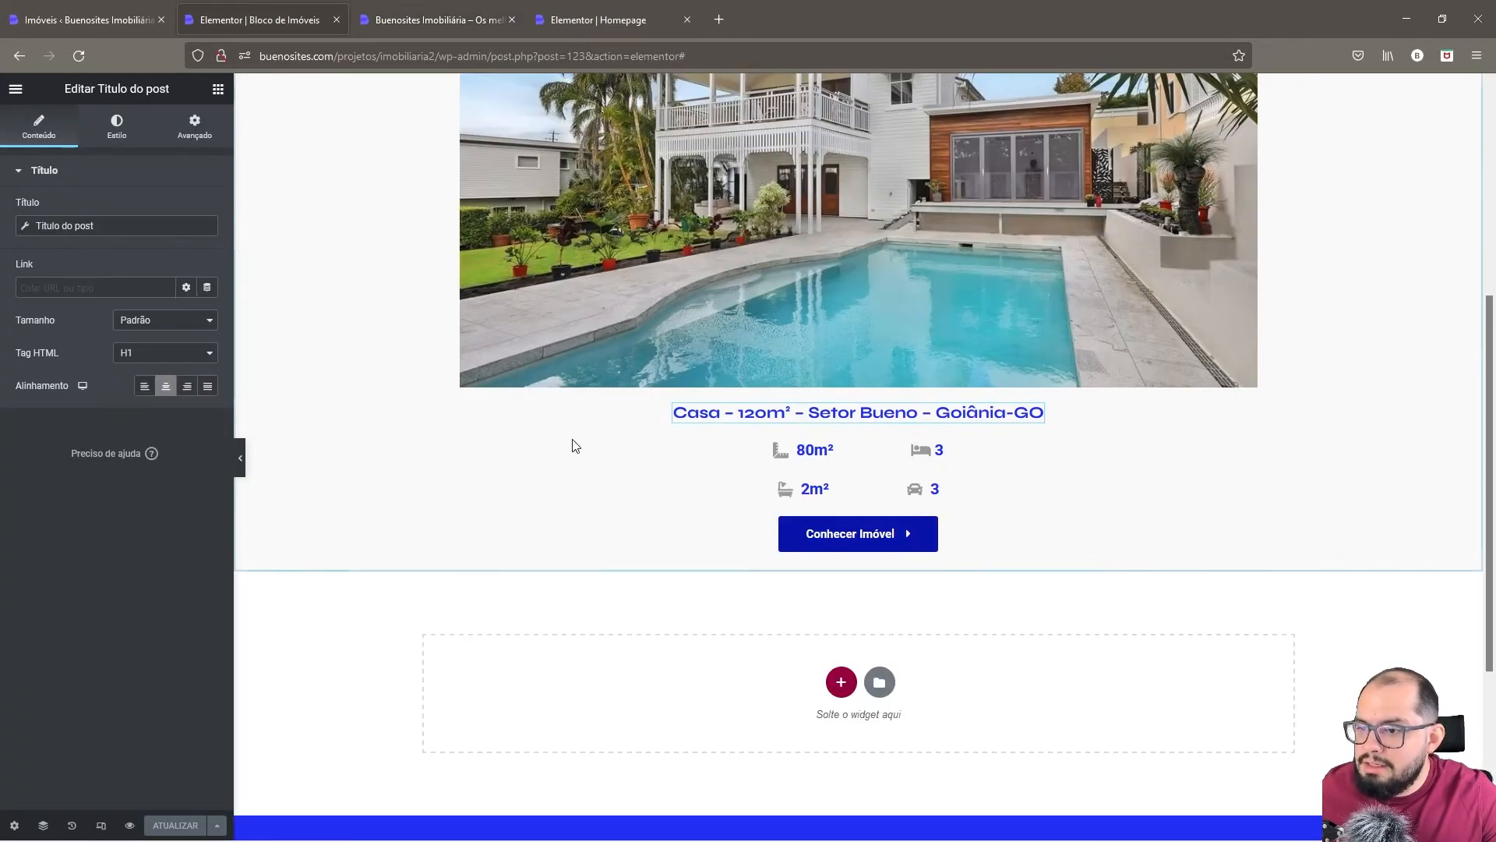
scroll(1276, 575, "up", 4)
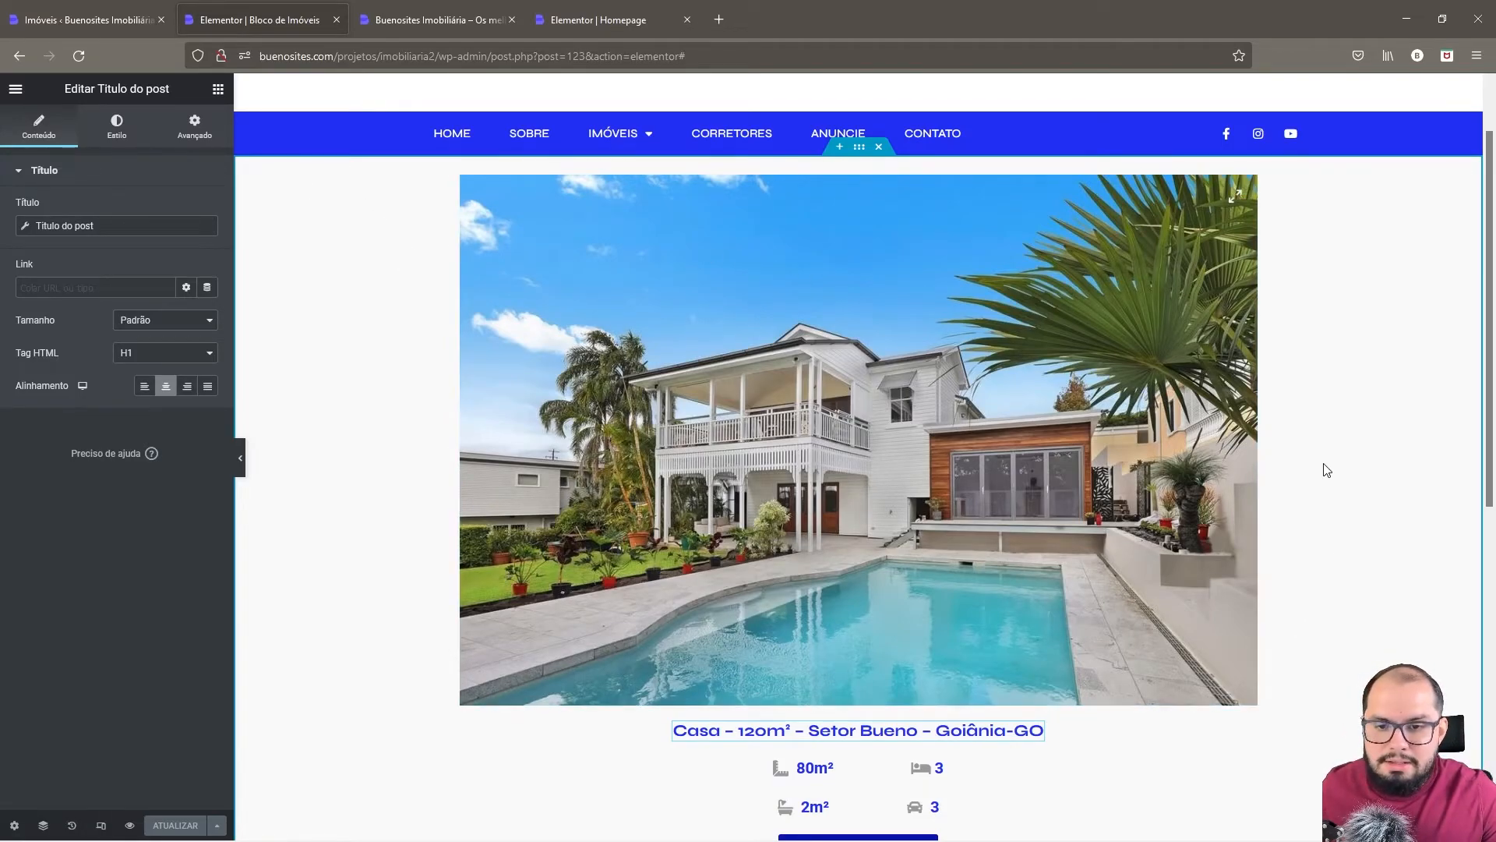
scroll(1244, 484, "down", 1)
scroll(1242, 479, "down", 3)
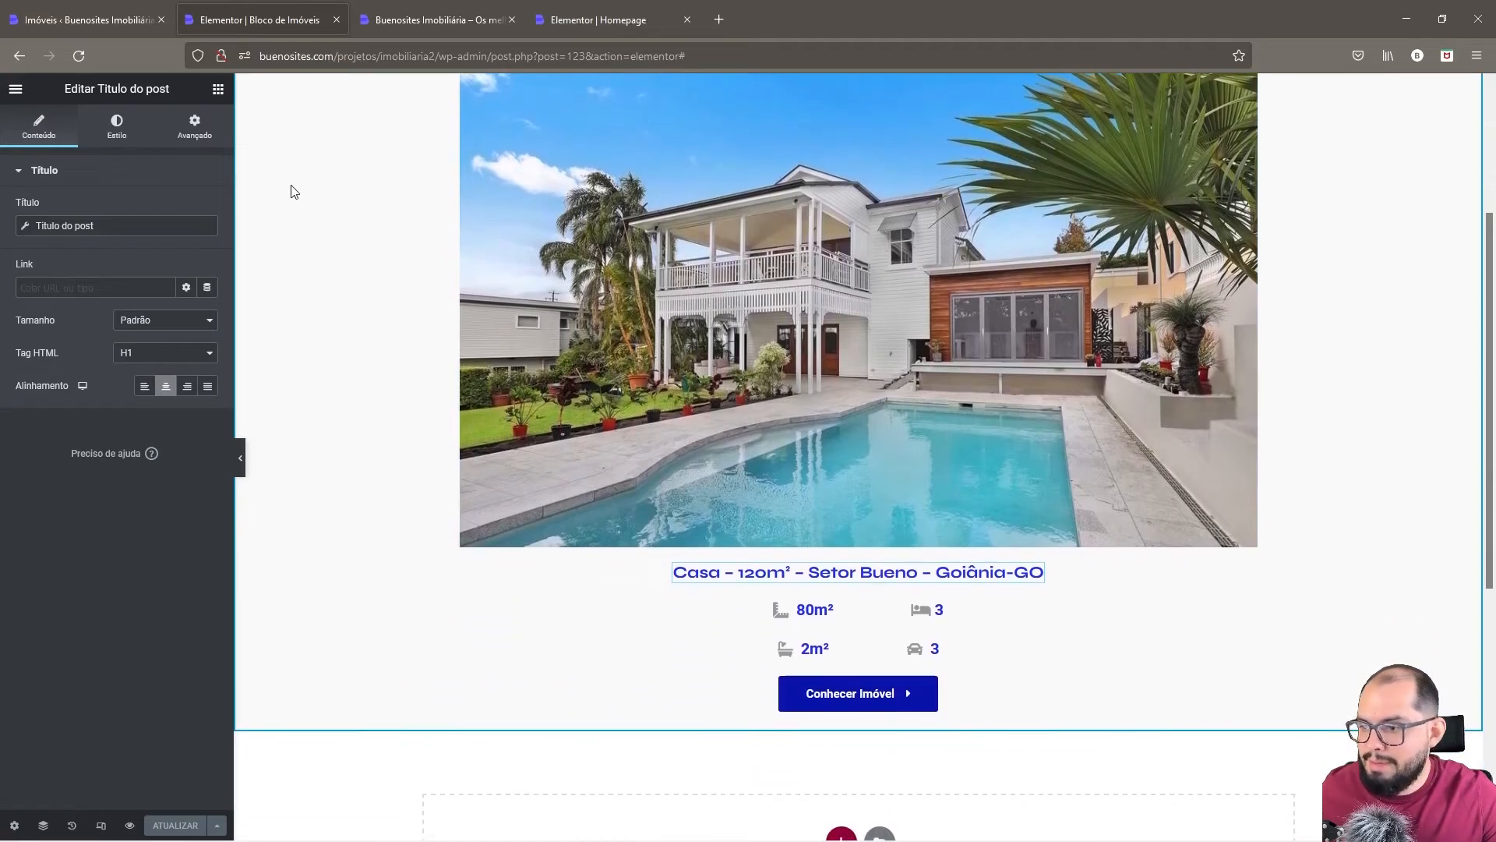
scroll(1343, 343, "up", 3)
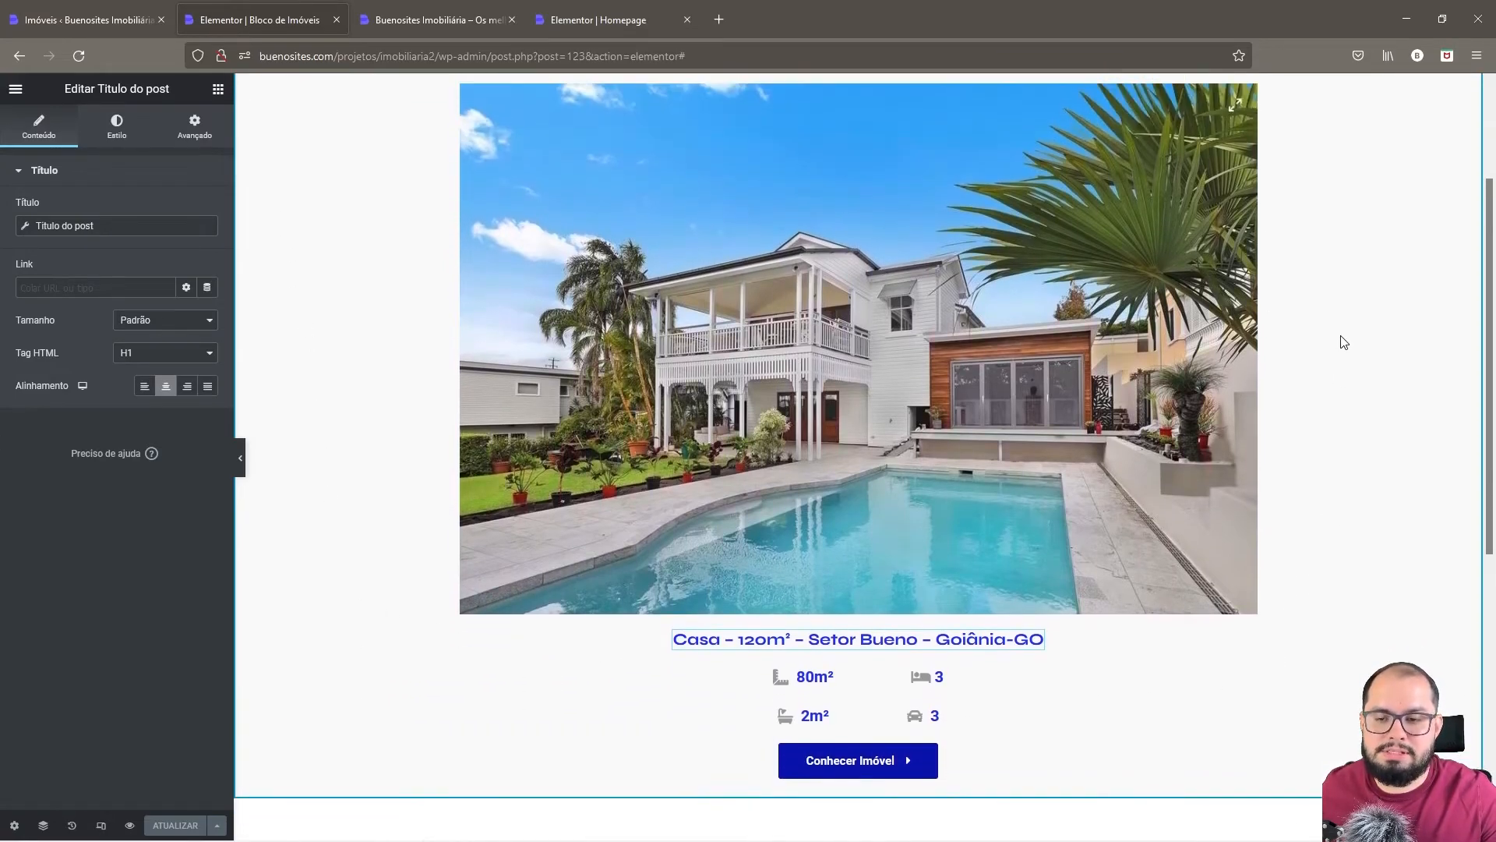
scroll(1343, 340, "down", 2)
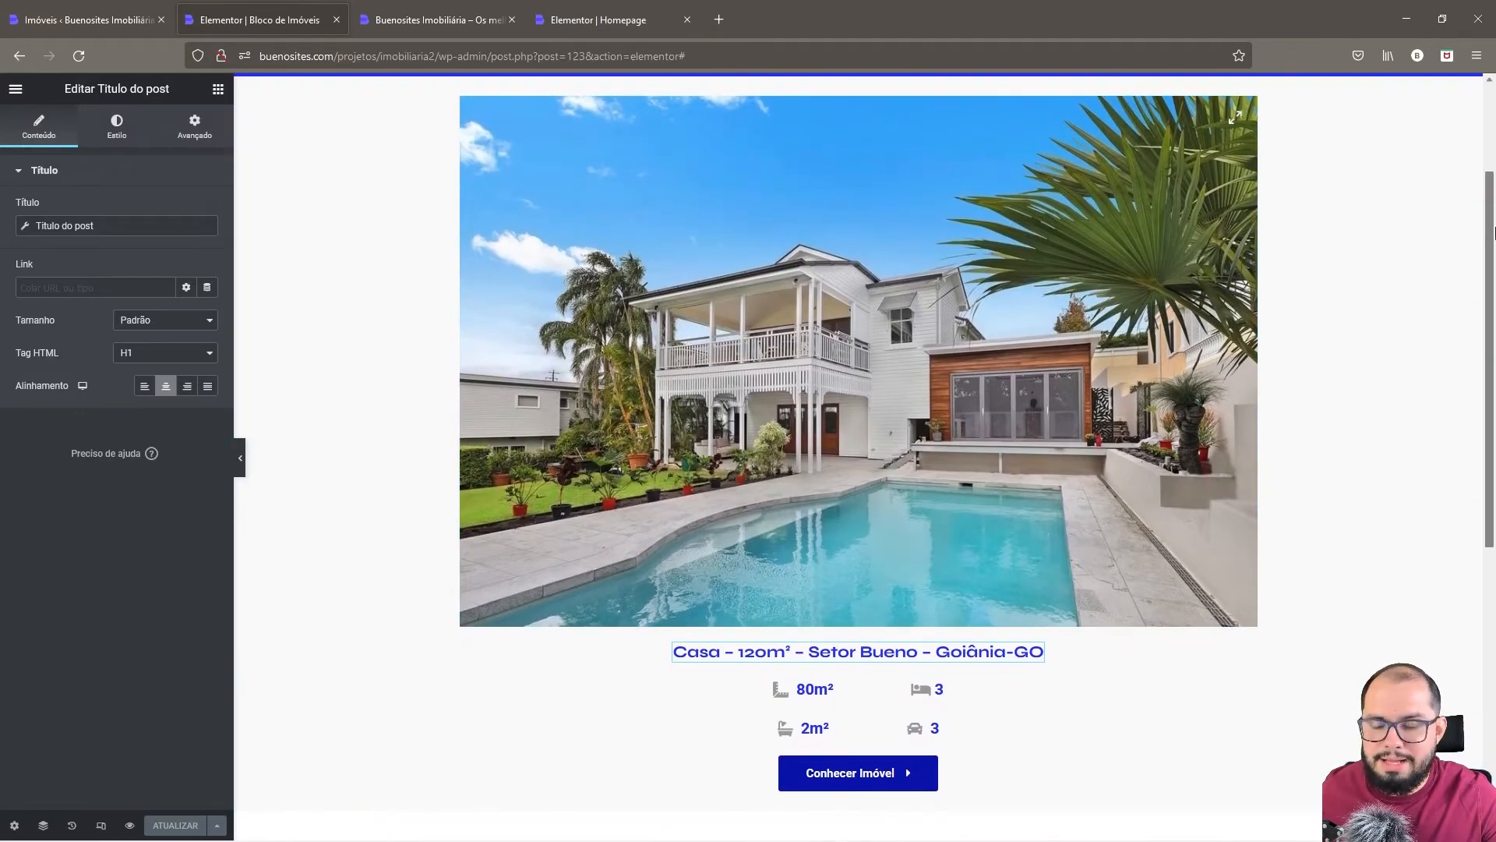
left_click(439, 19)
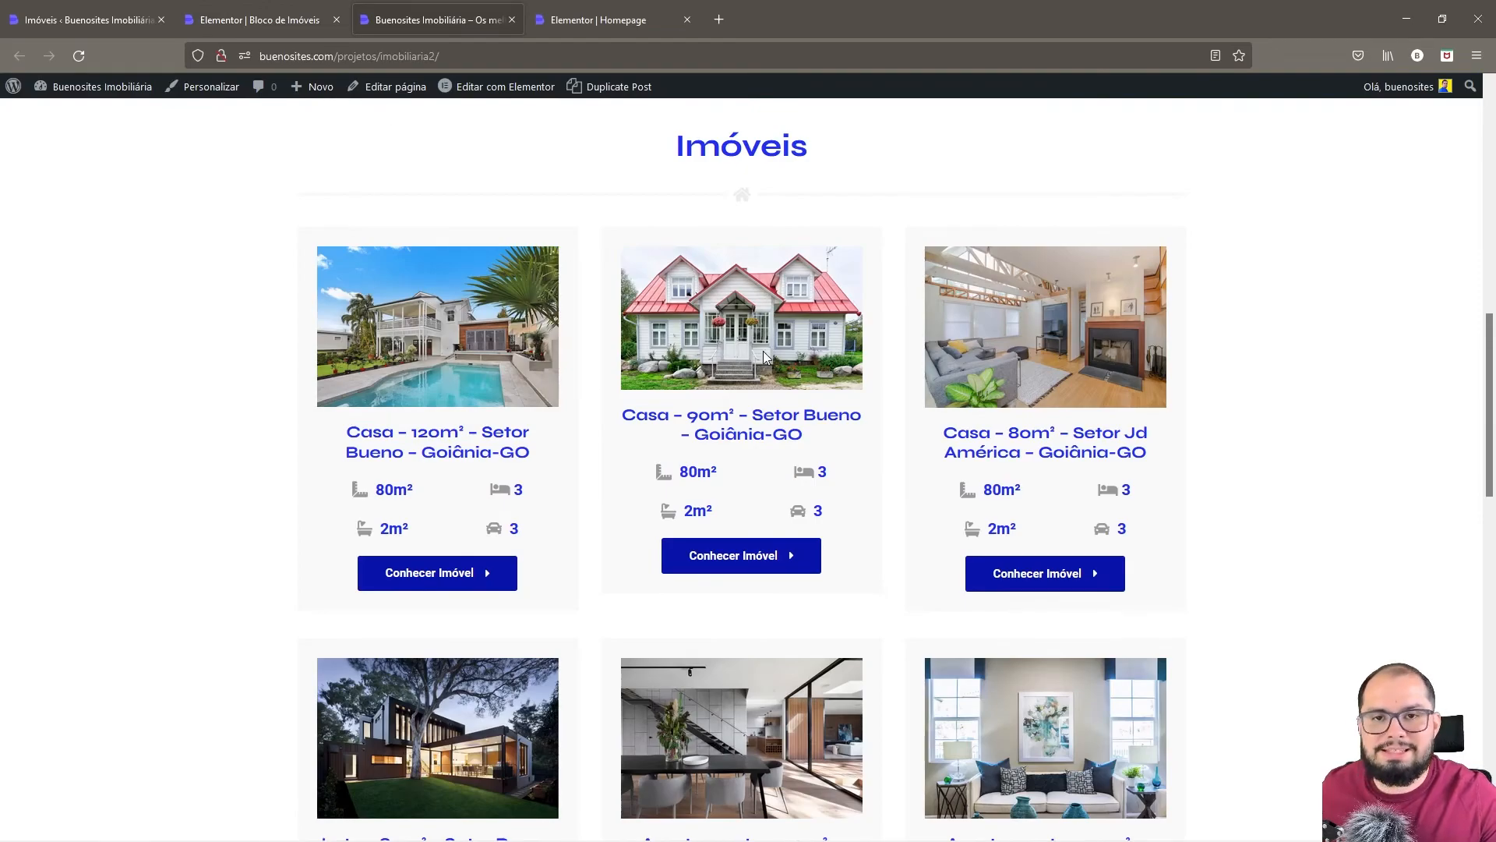
scroll(745, 468, "down", 1)
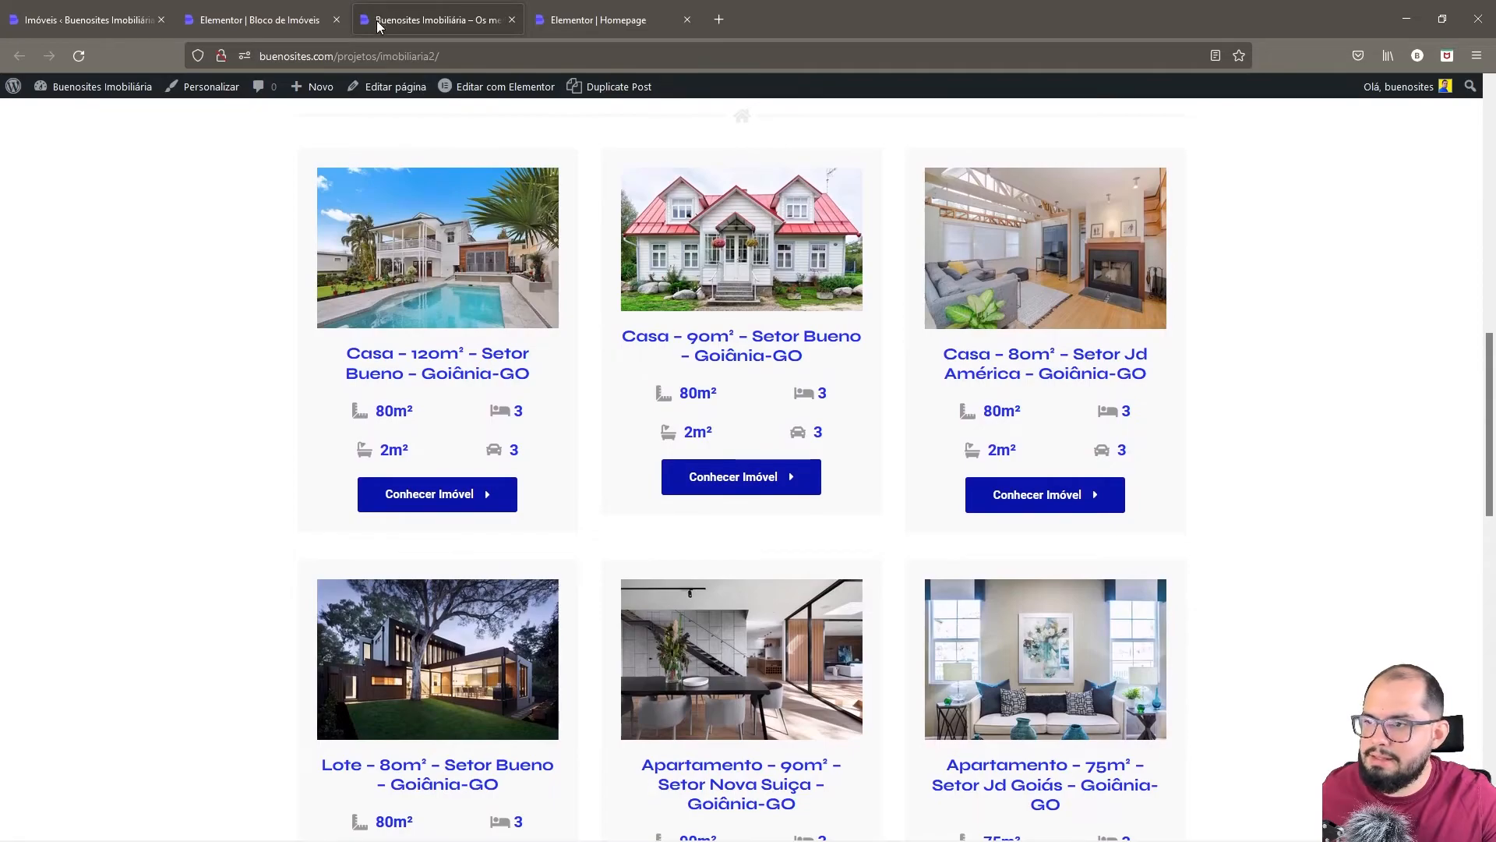
left_click(264, 24)
left_click(400, 9)
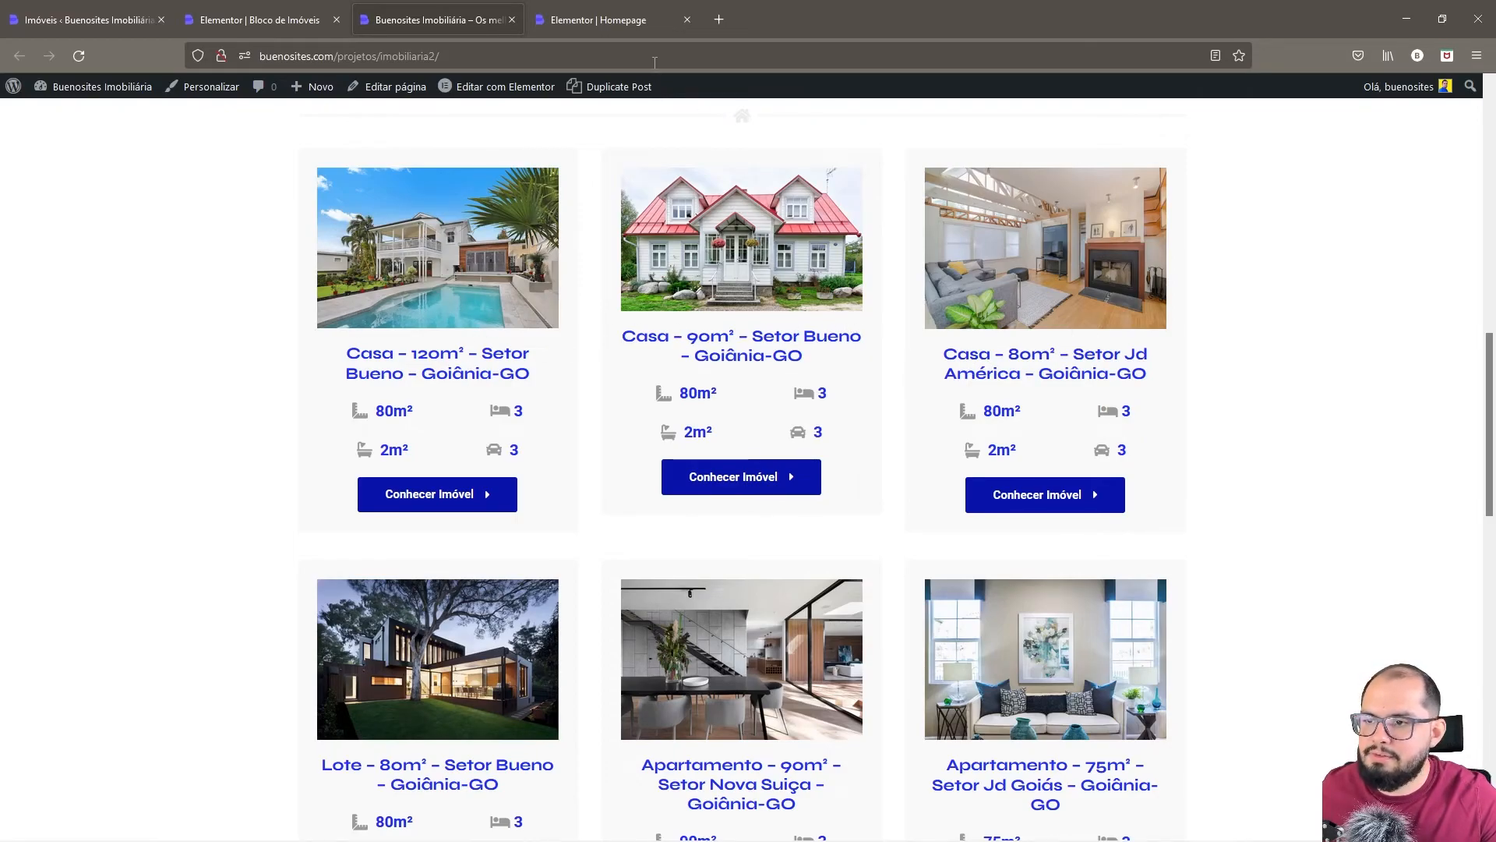
- Reload the Homepage in the Elementor editor and open the Imóveis section's Posts widget for editing
left_click(639, 21)
scroll(654, 518, "down", 6)
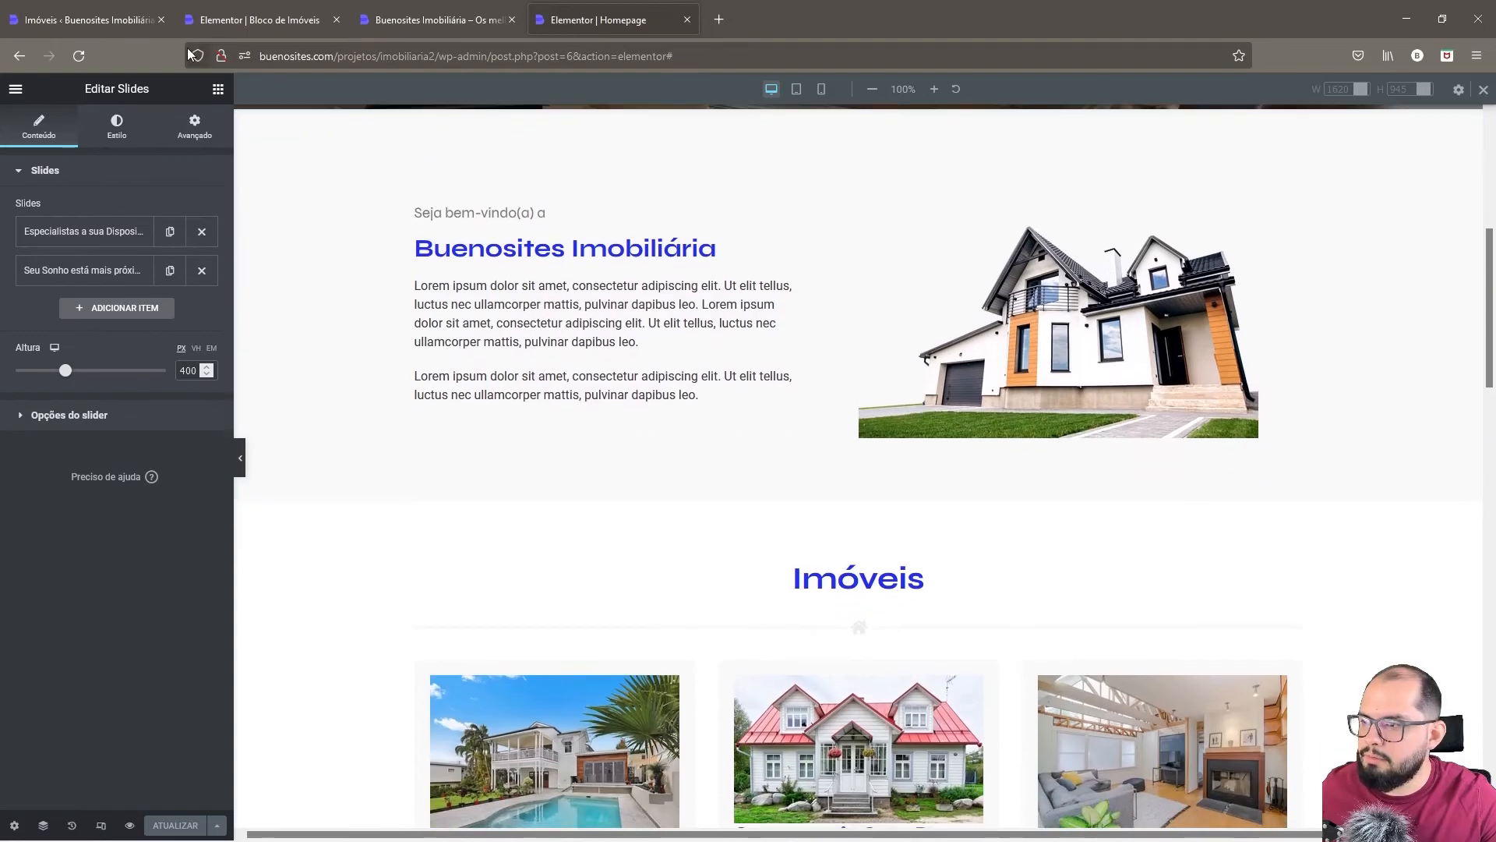
left_click(77, 56)
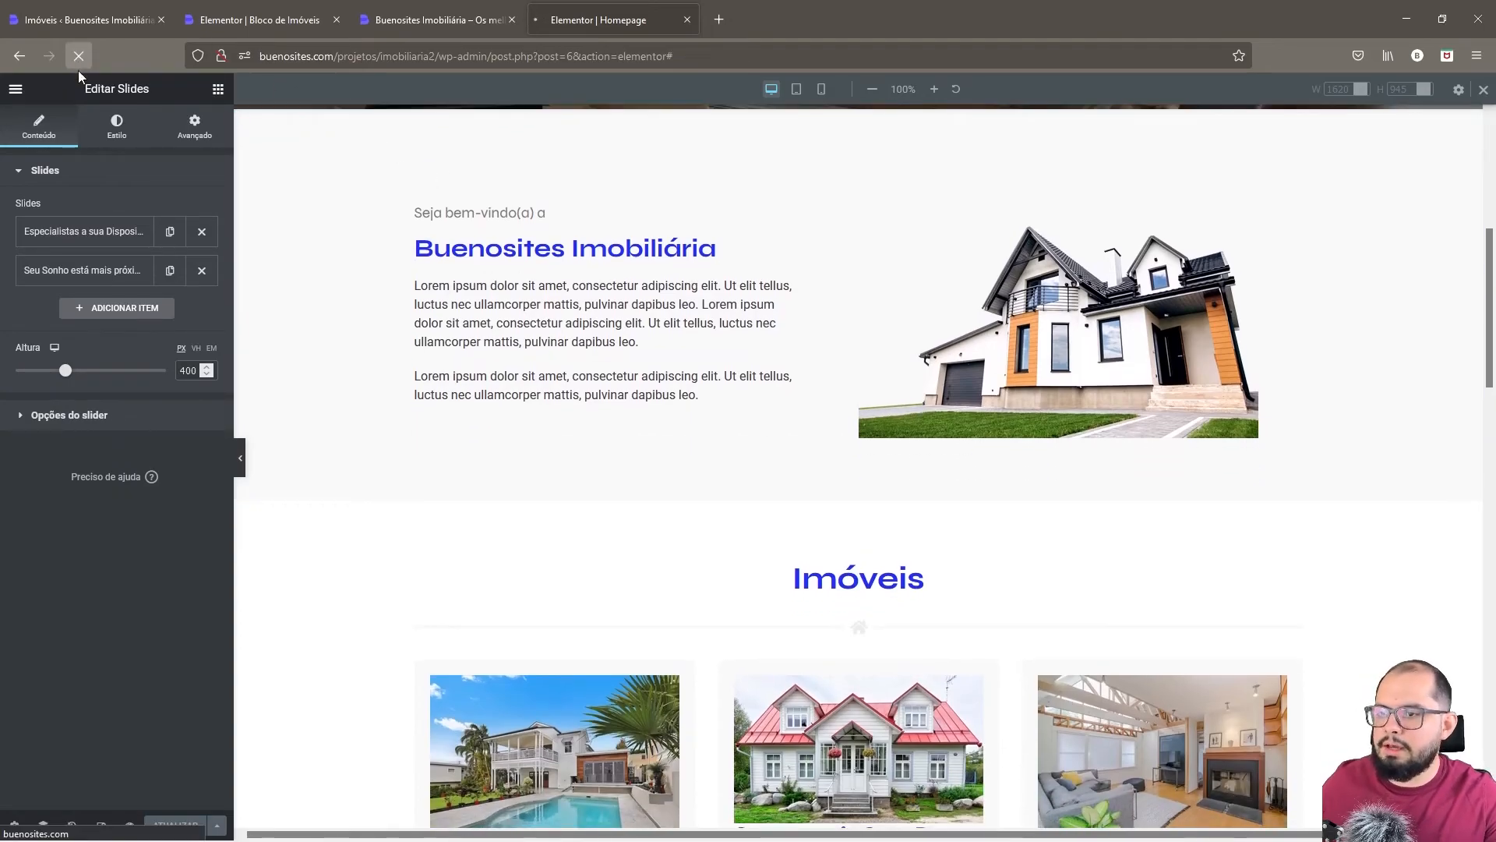
scroll(813, 305, "down", 6)
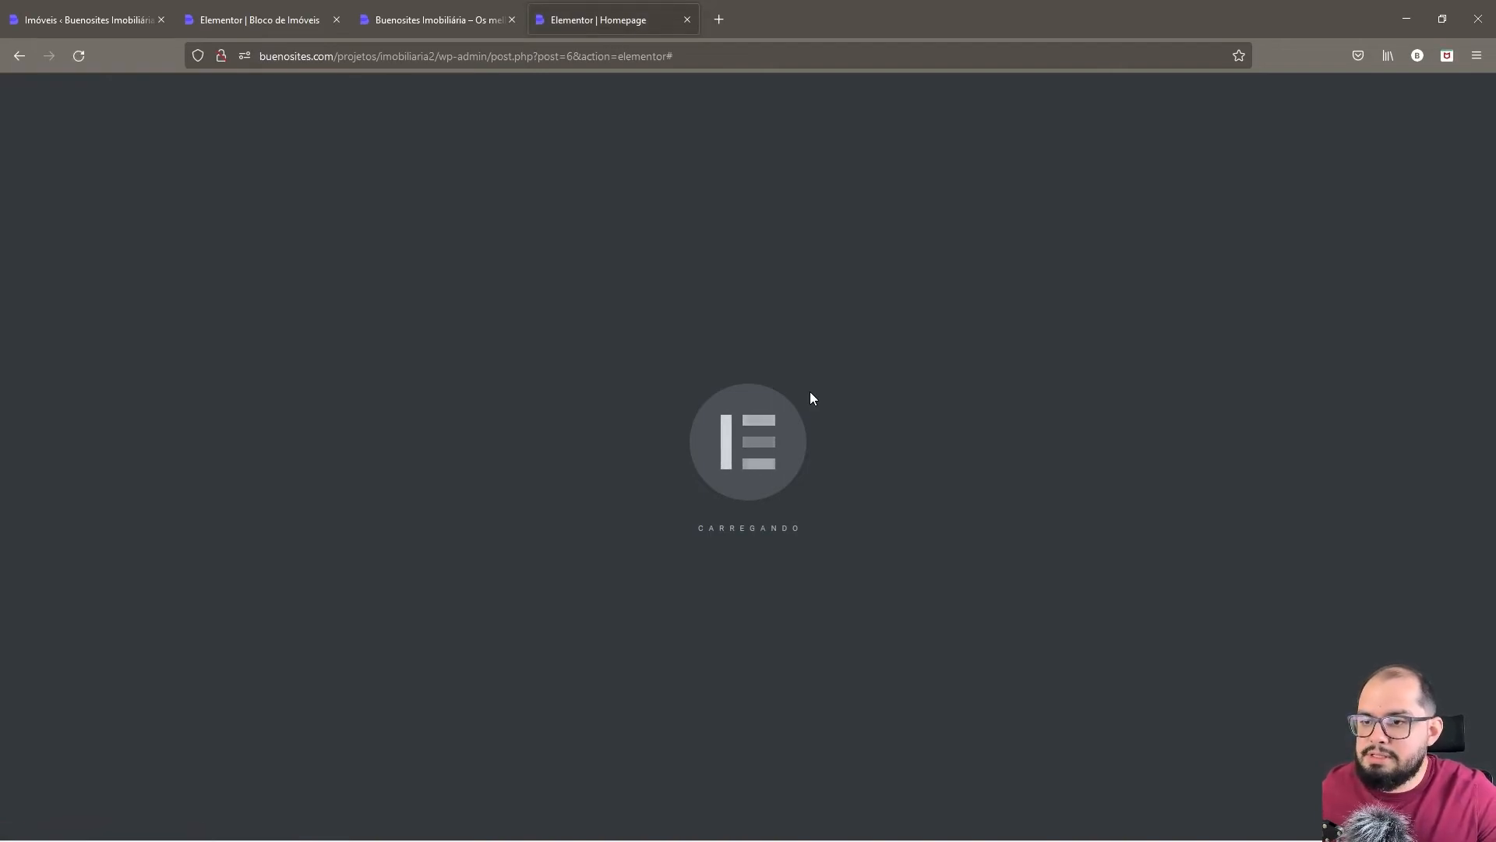
scroll(811, 397, "down", 3)
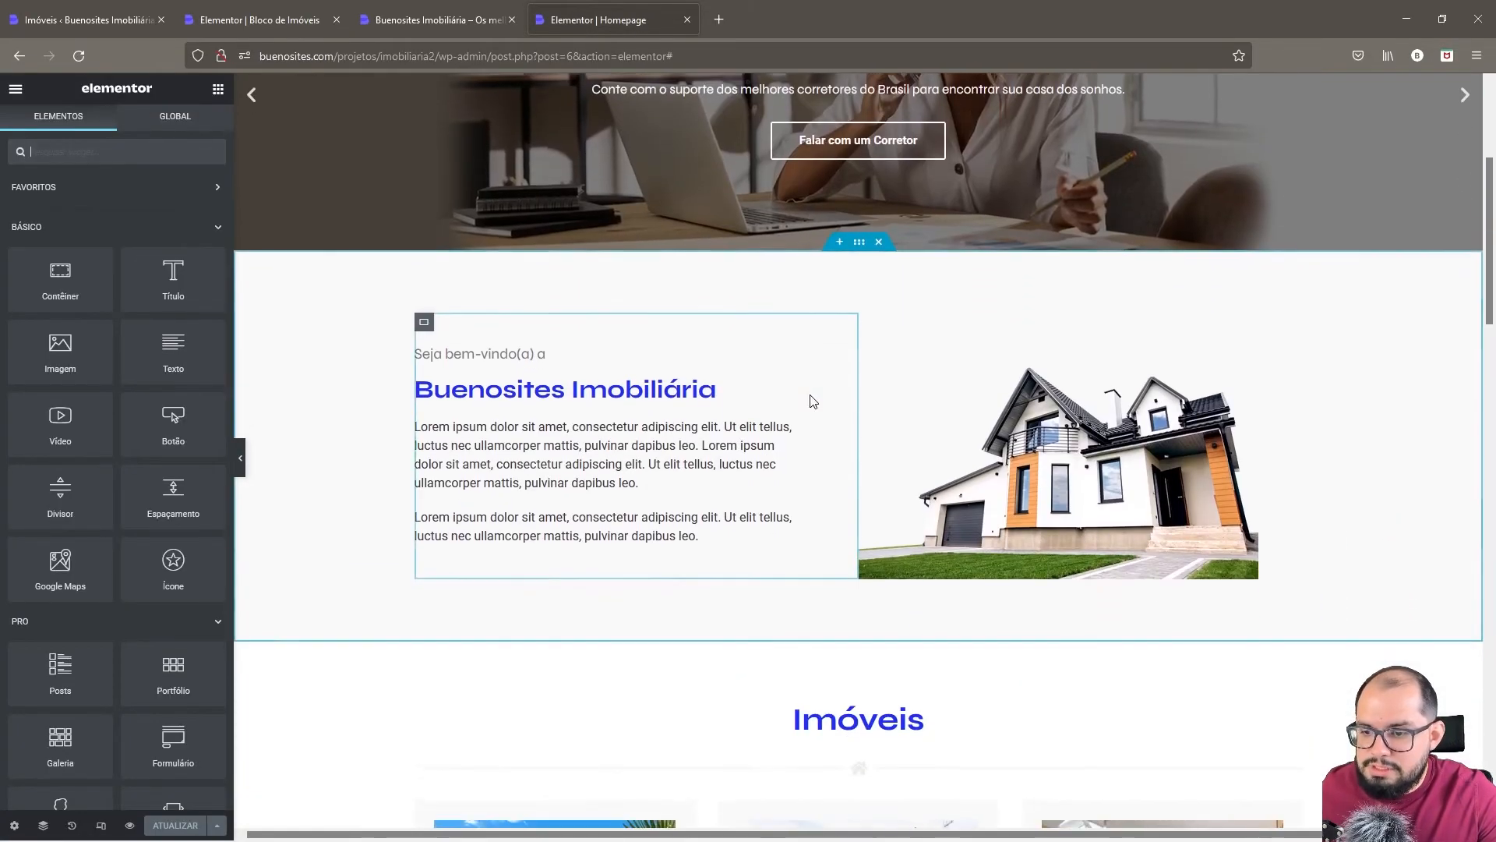
scroll(812, 401, "down", 6)
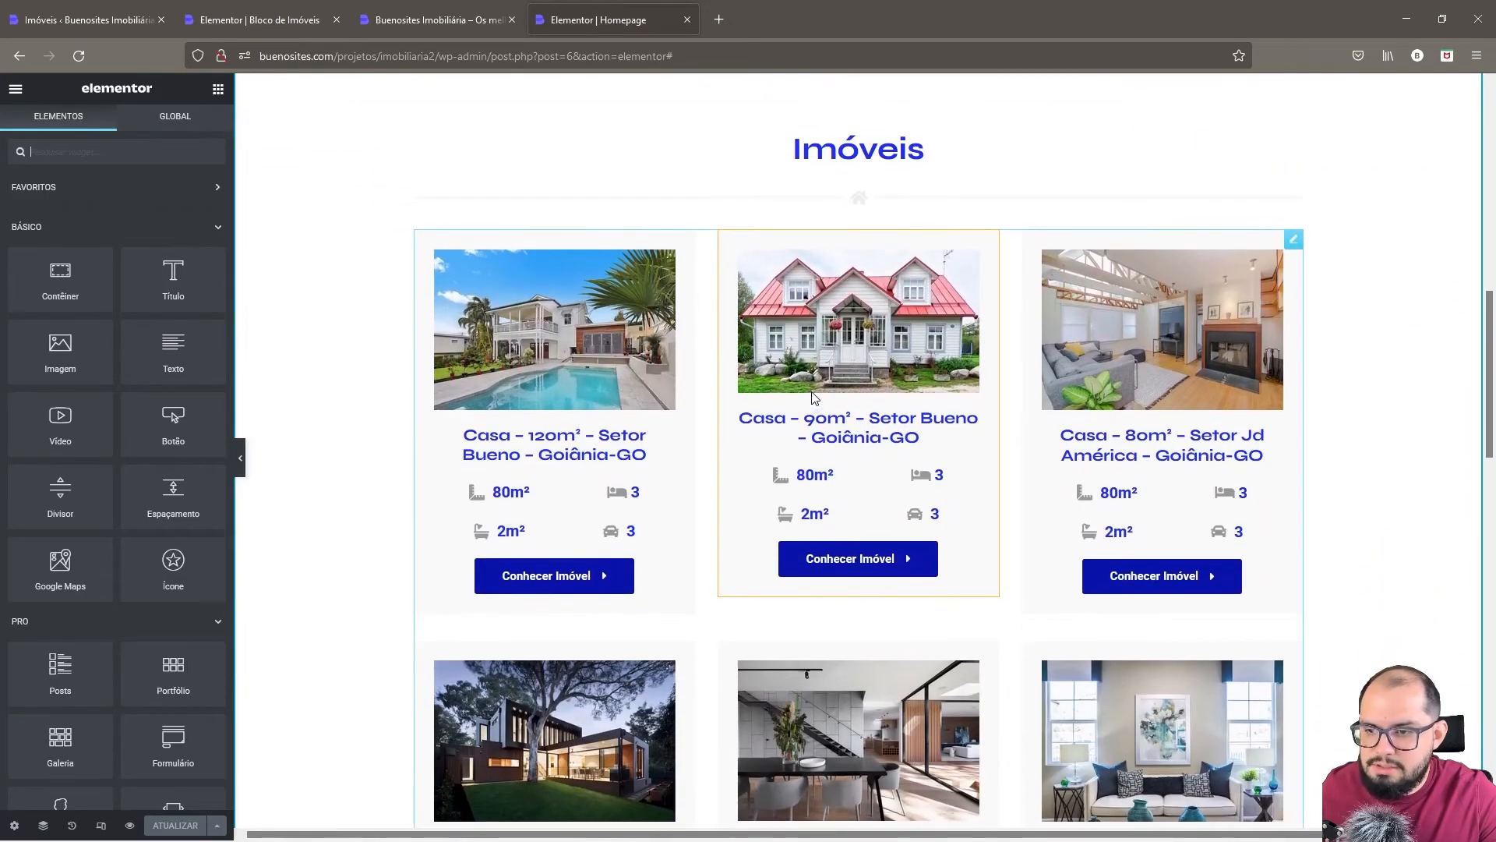
right_click(848, 332)
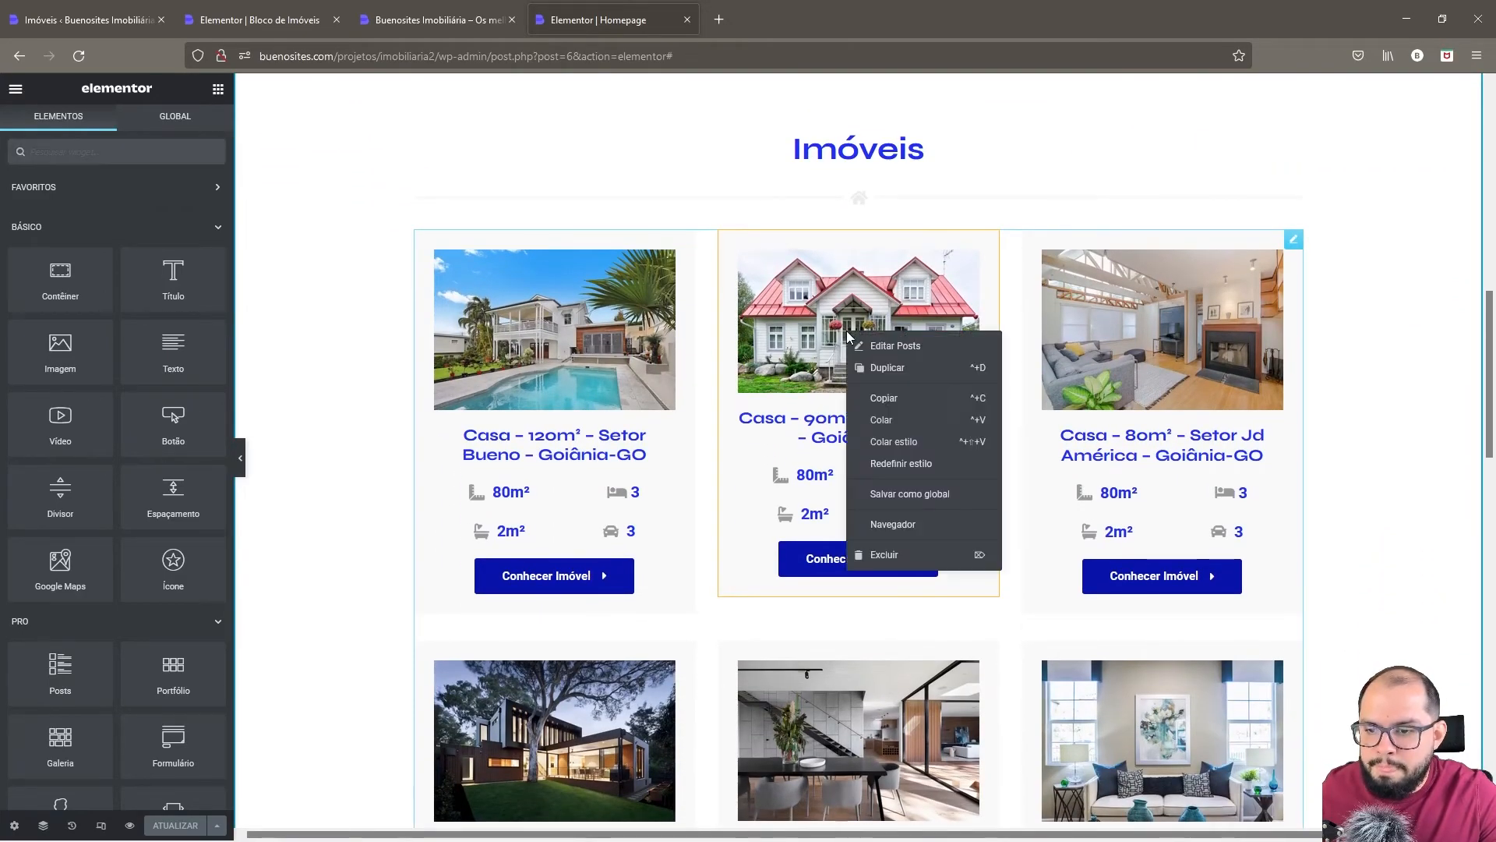
left_click(896, 346)
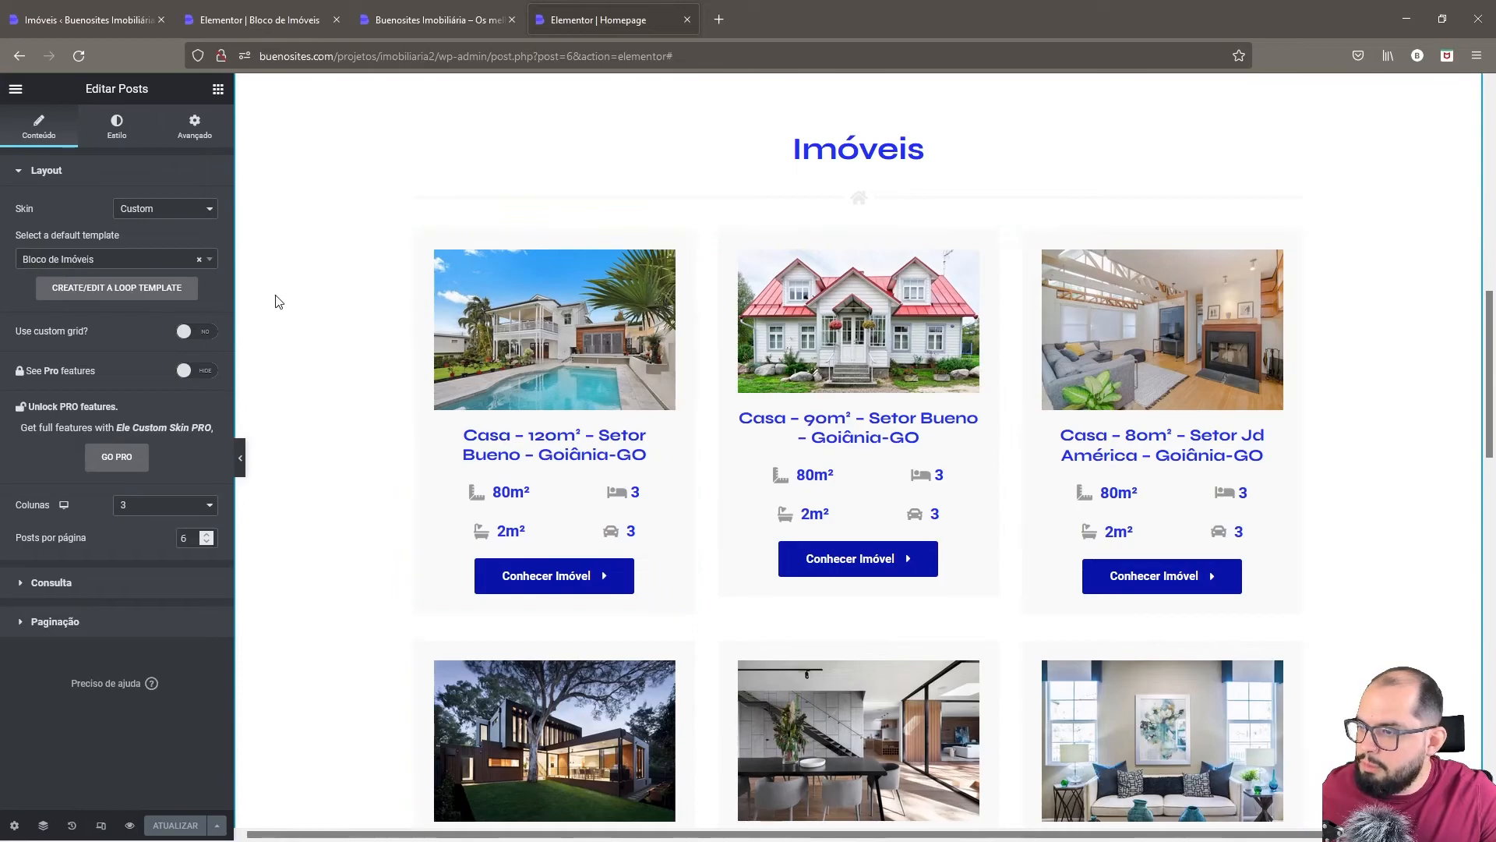
- Set the Posts widget to 1 column and compare the enlarged card with the Bloco de Imóveis template
left_click(127, 505)
left_click(123, 528)
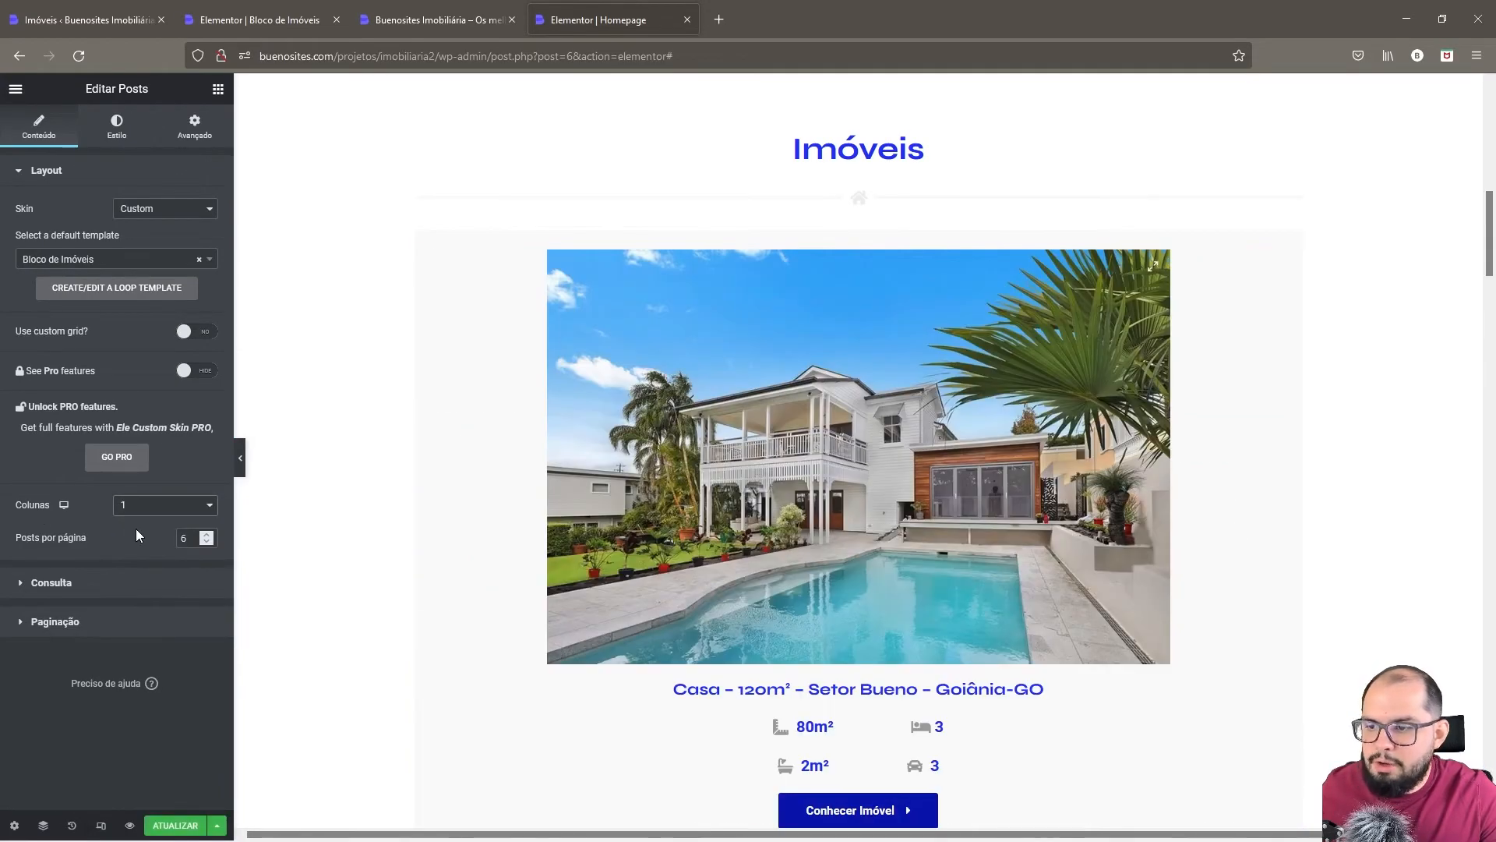
left_click(261, 19)
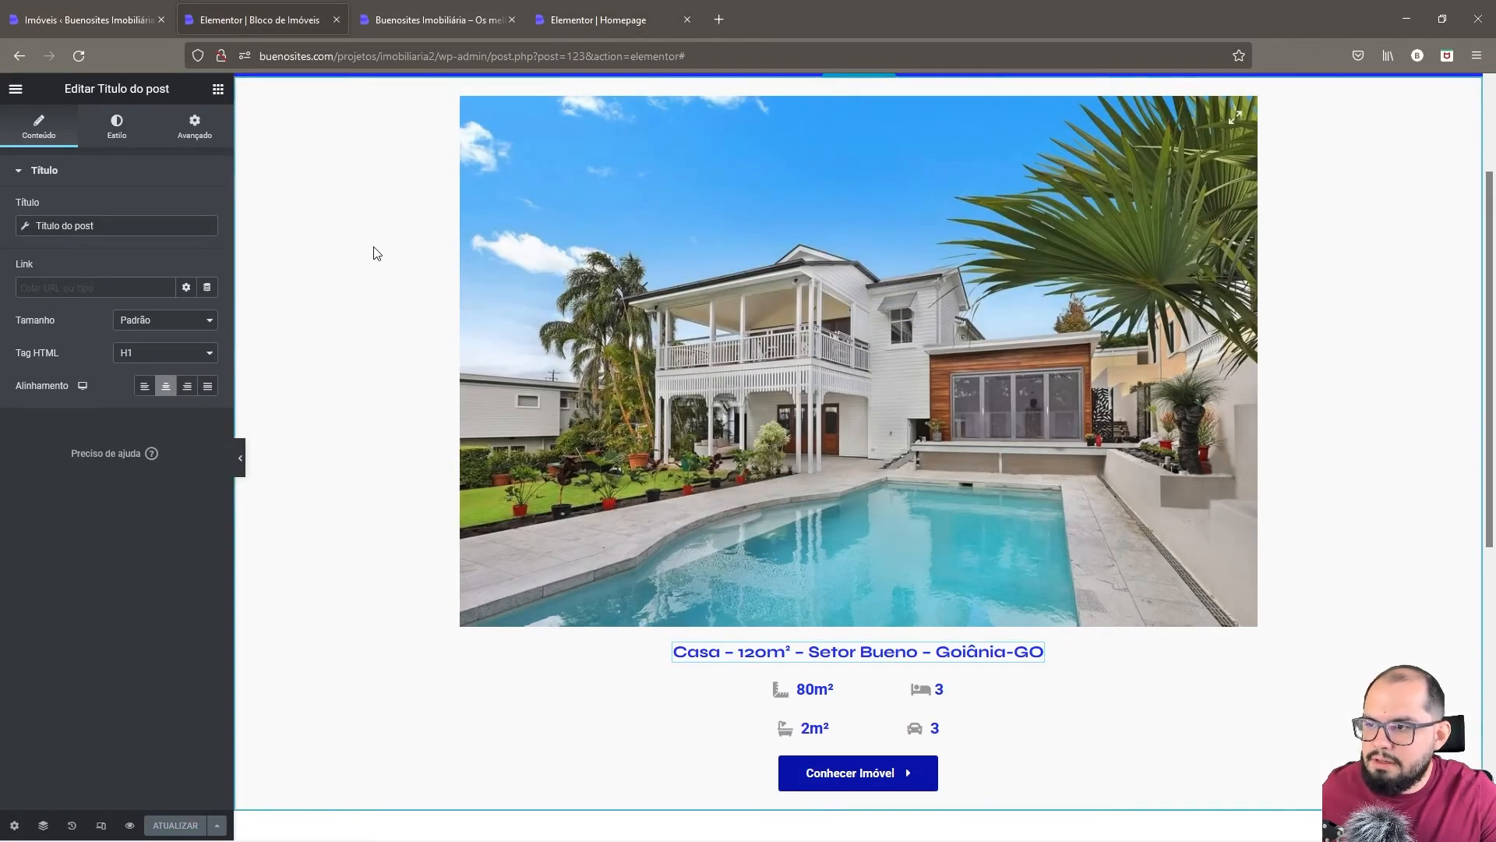
scroll(868, 533, "down", 5)
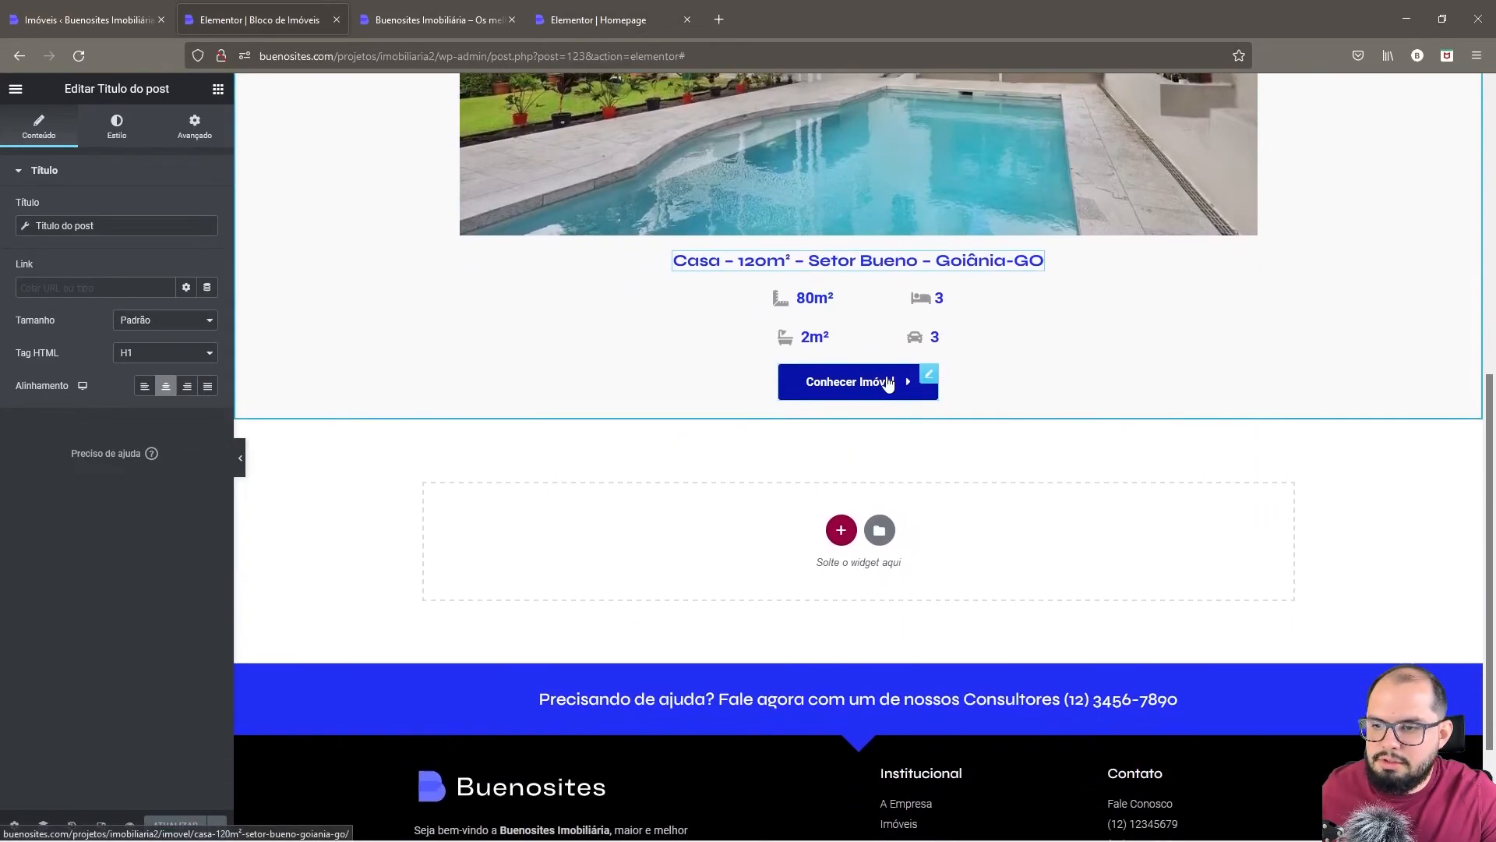
scroll(886, 377, "up", 4)
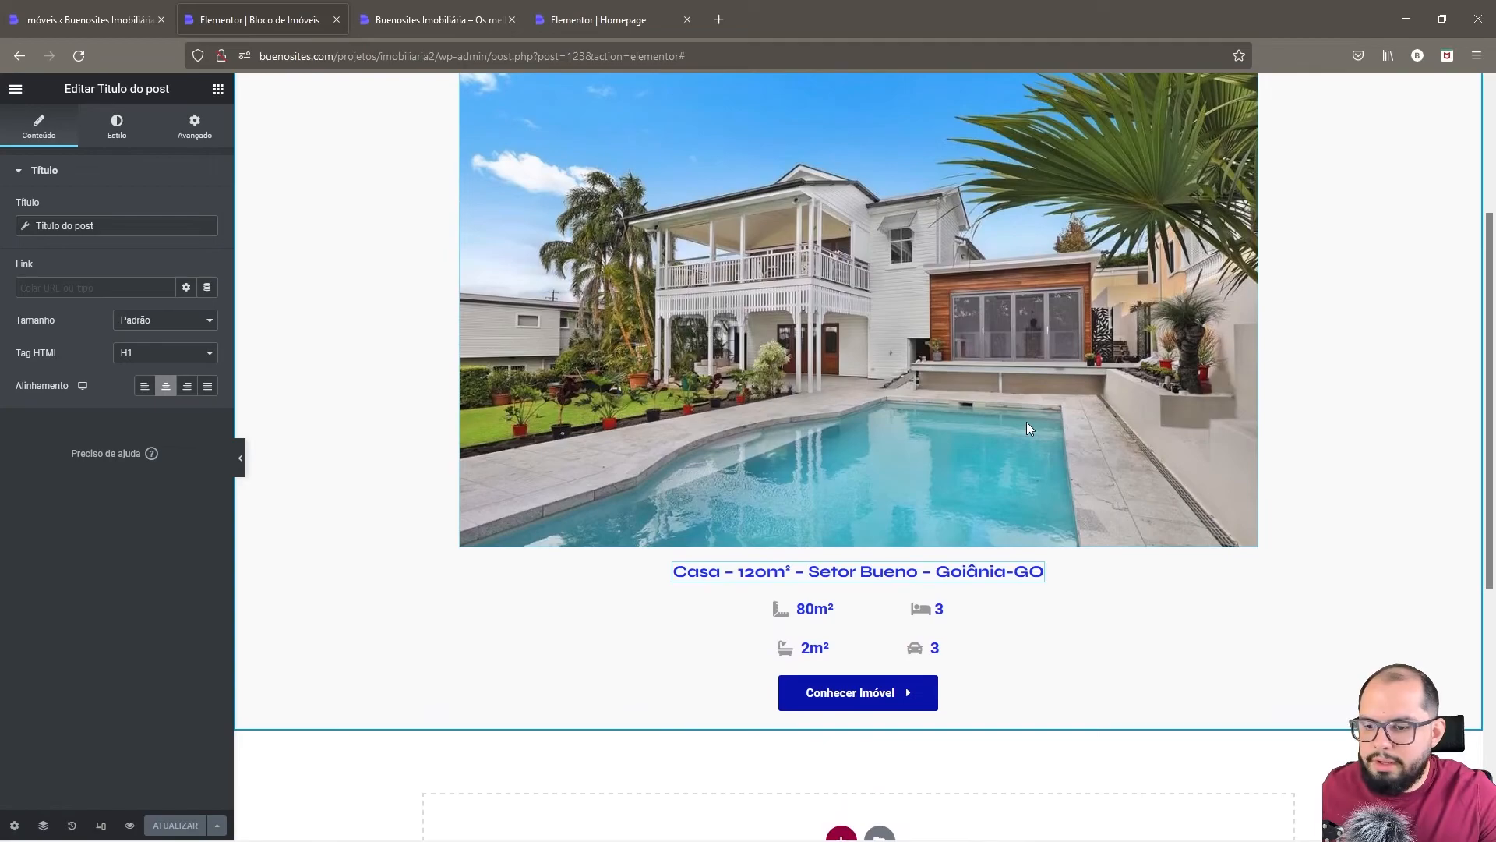
scroll(1026, 422, "up", 3)
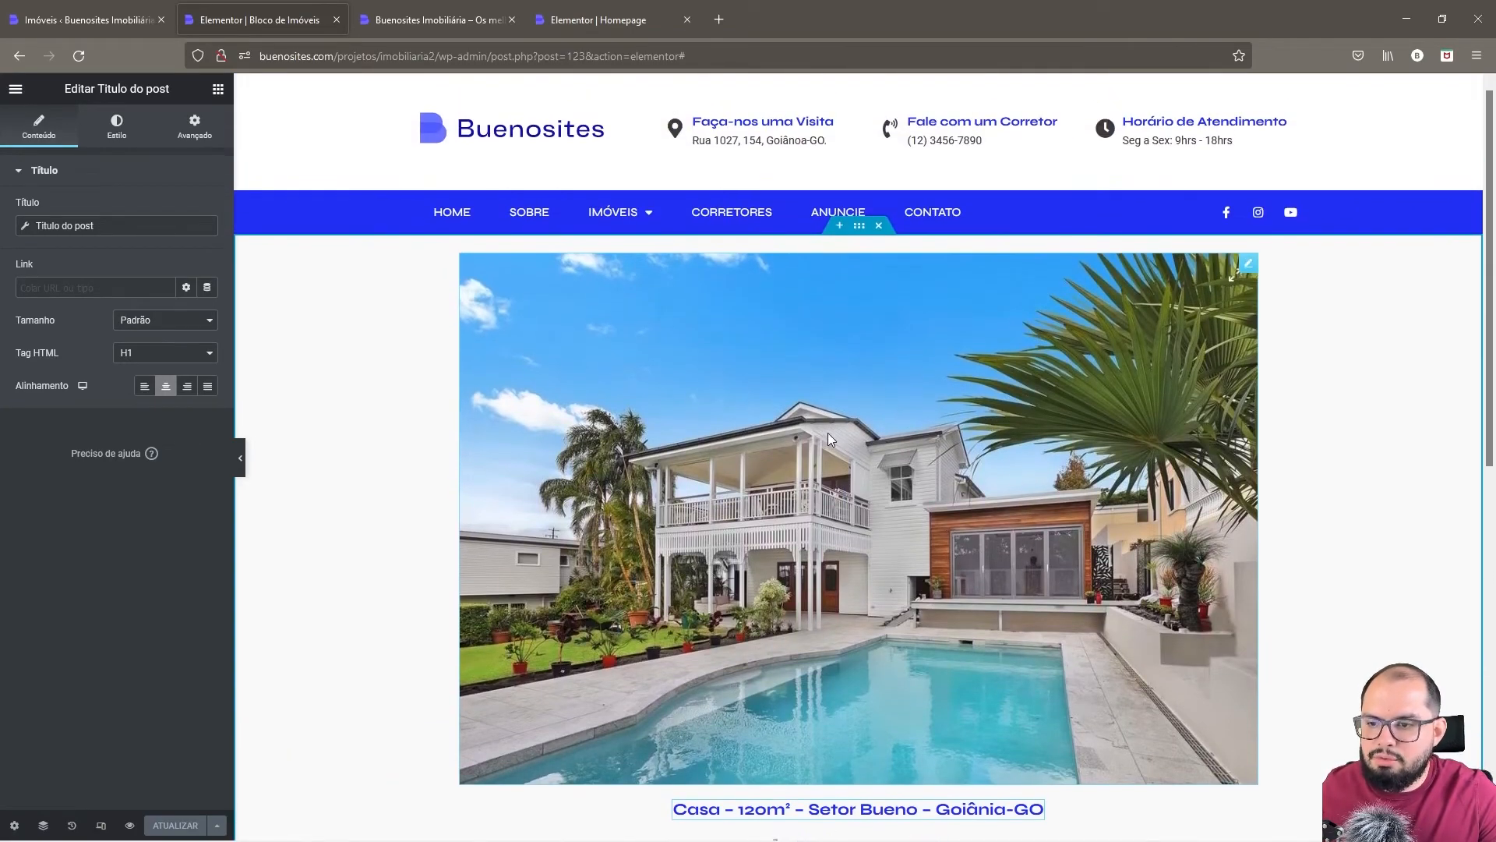
left_click(644, 11)
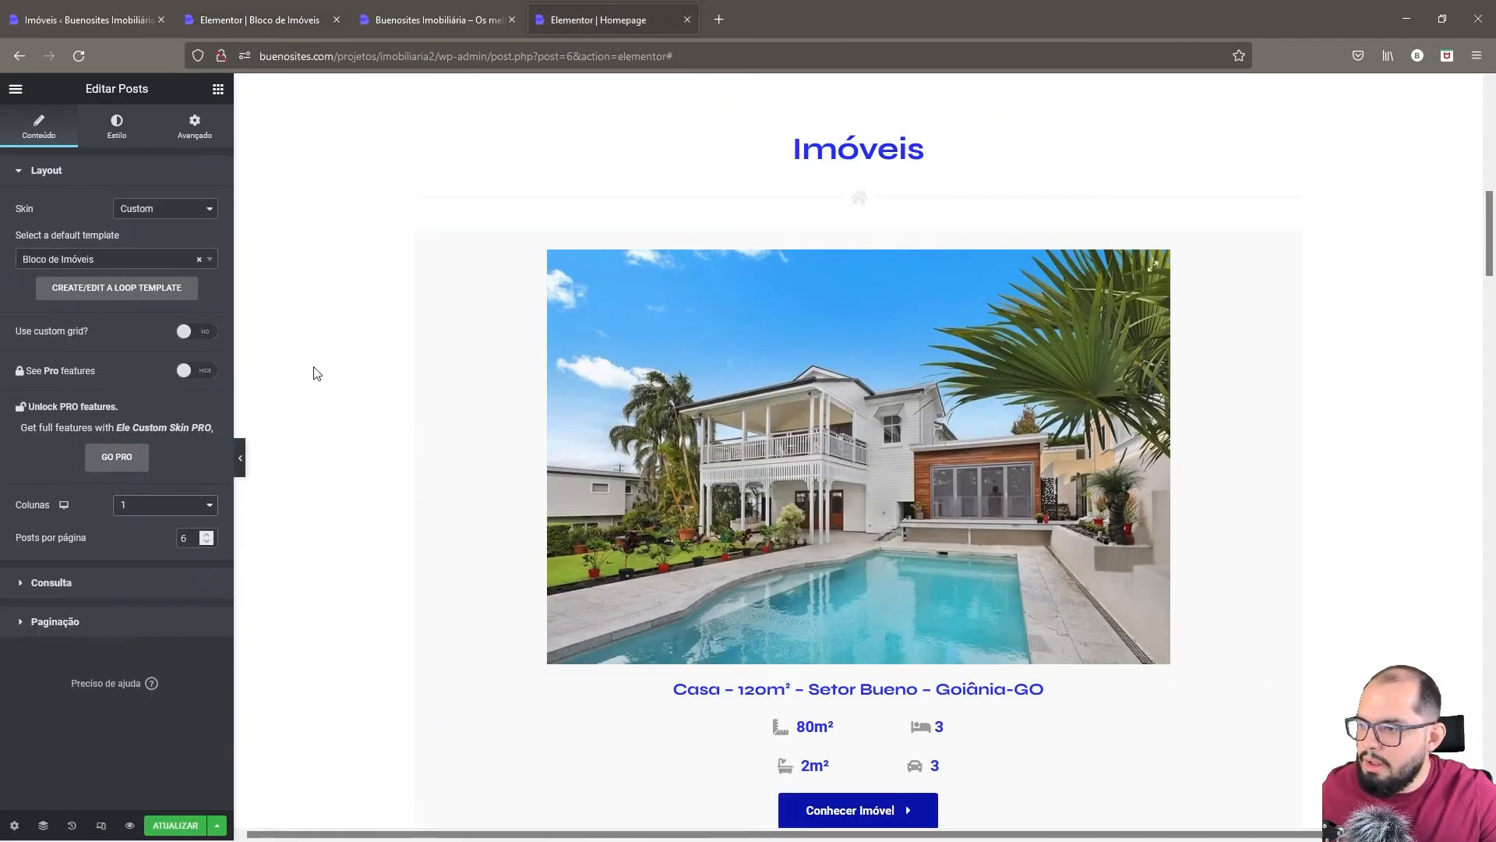
- Return the Posts widget to 3 columns and review both rows of property cards
left_click(187, 505)
left_click(131, 554)
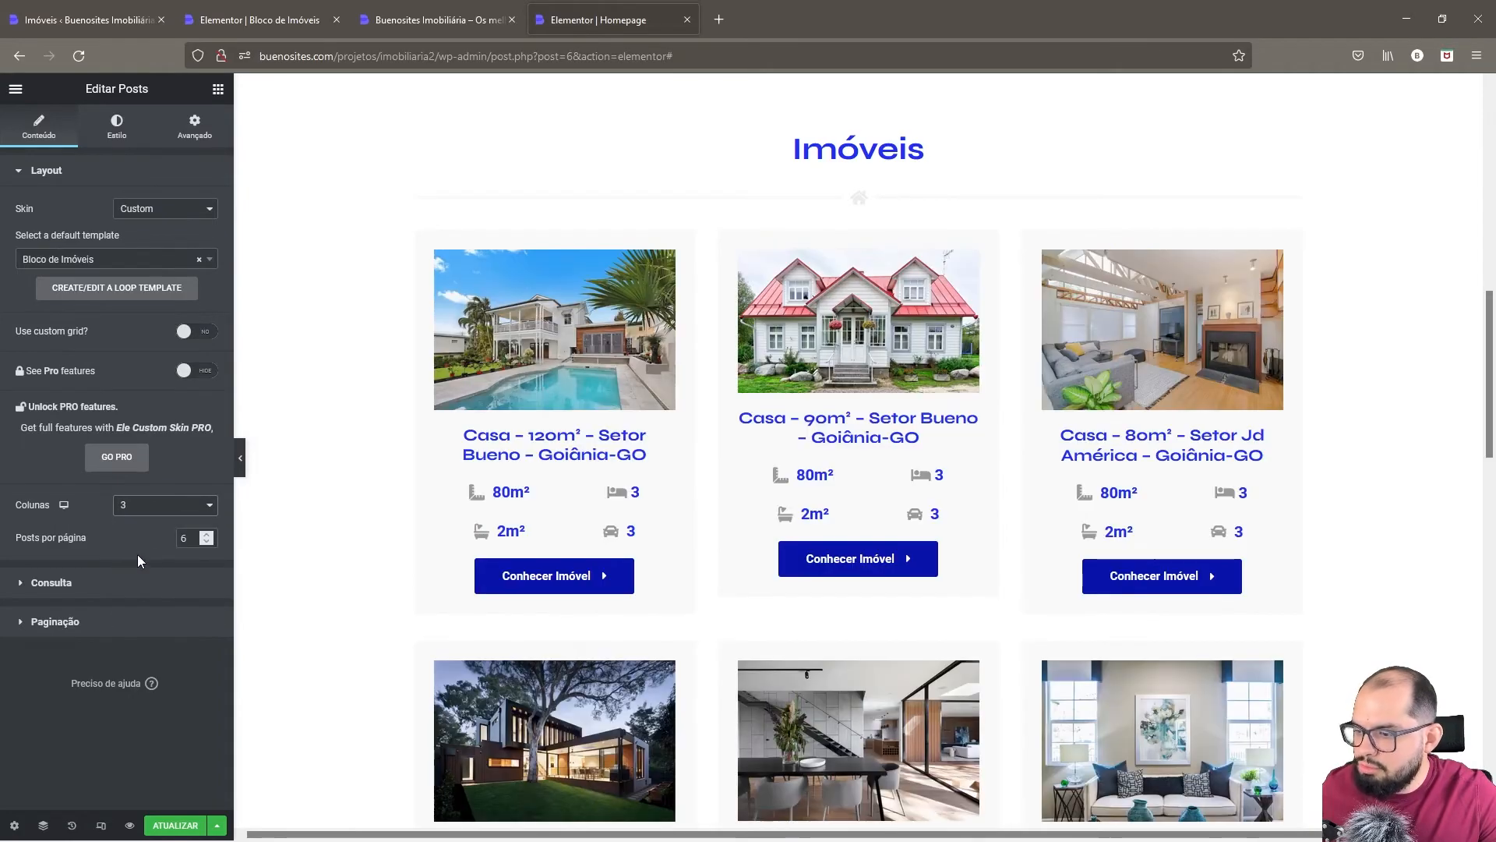
scroll(1013, 428, "down", 3)
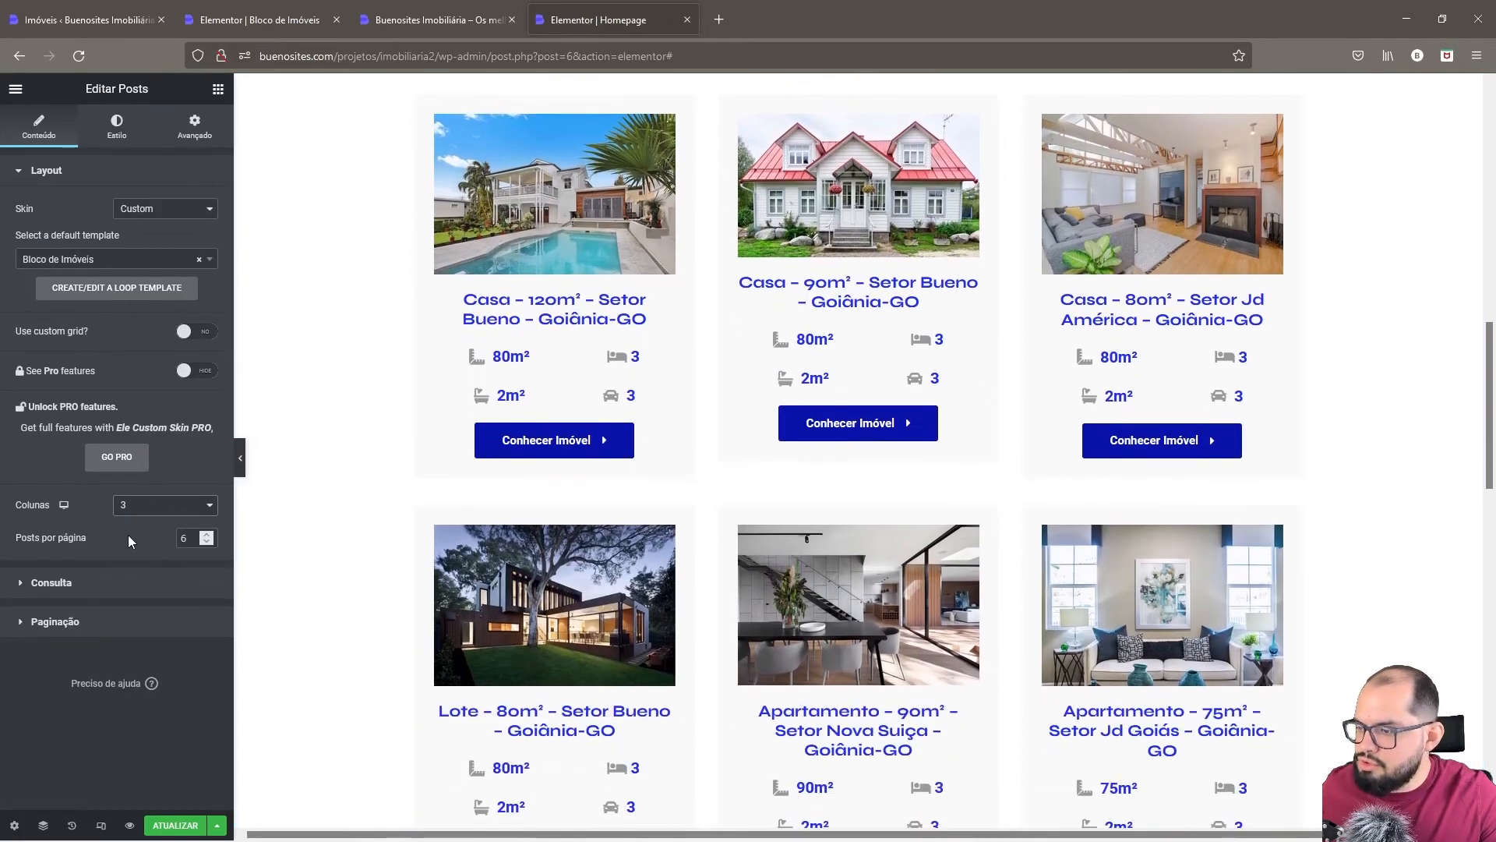
scroll(701, 479, "down", 5)
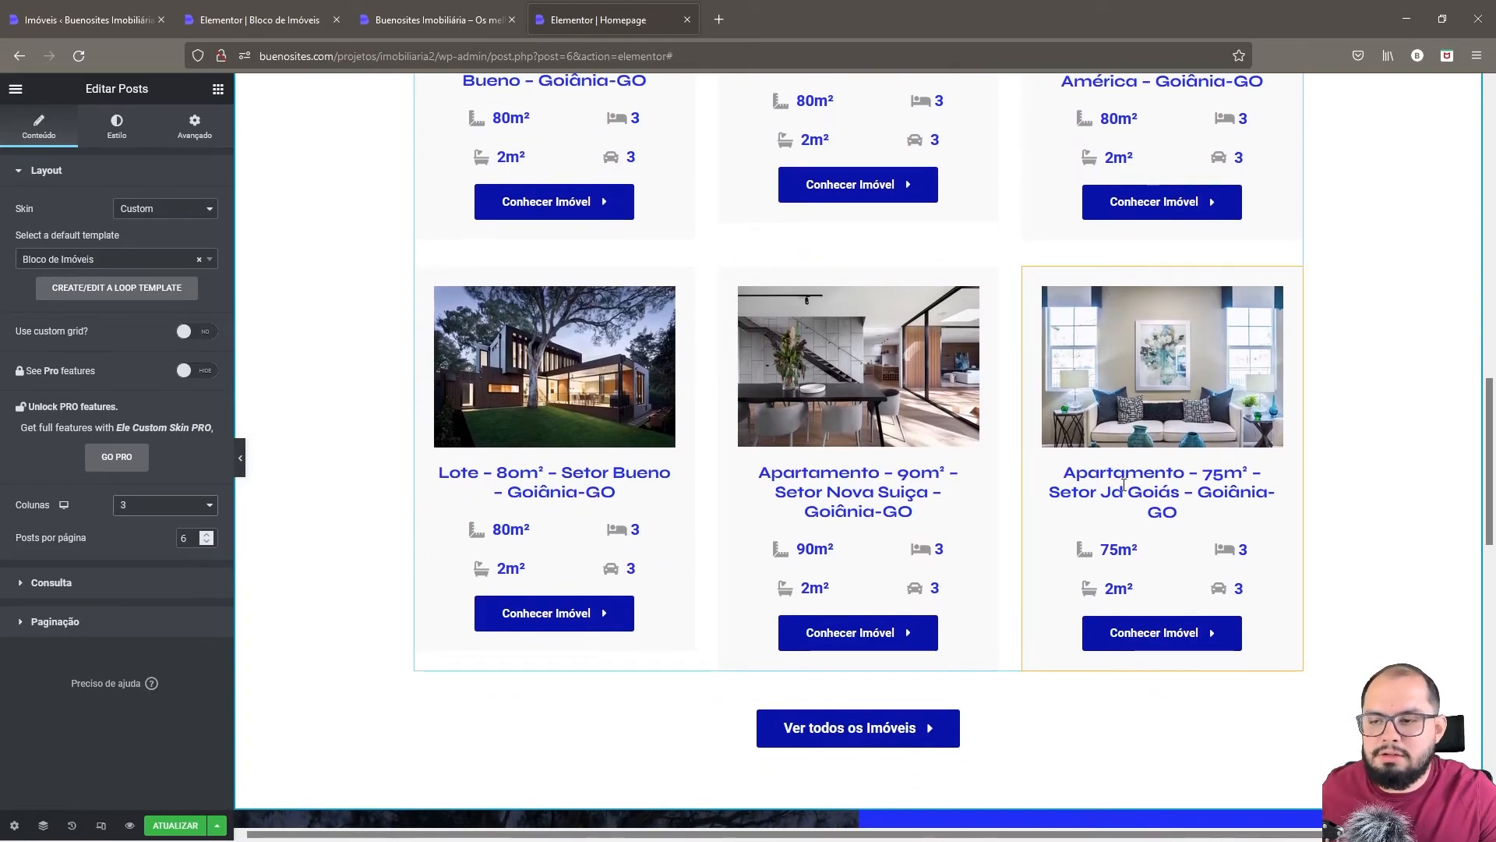
scroll(1123, 485, "up", 5)
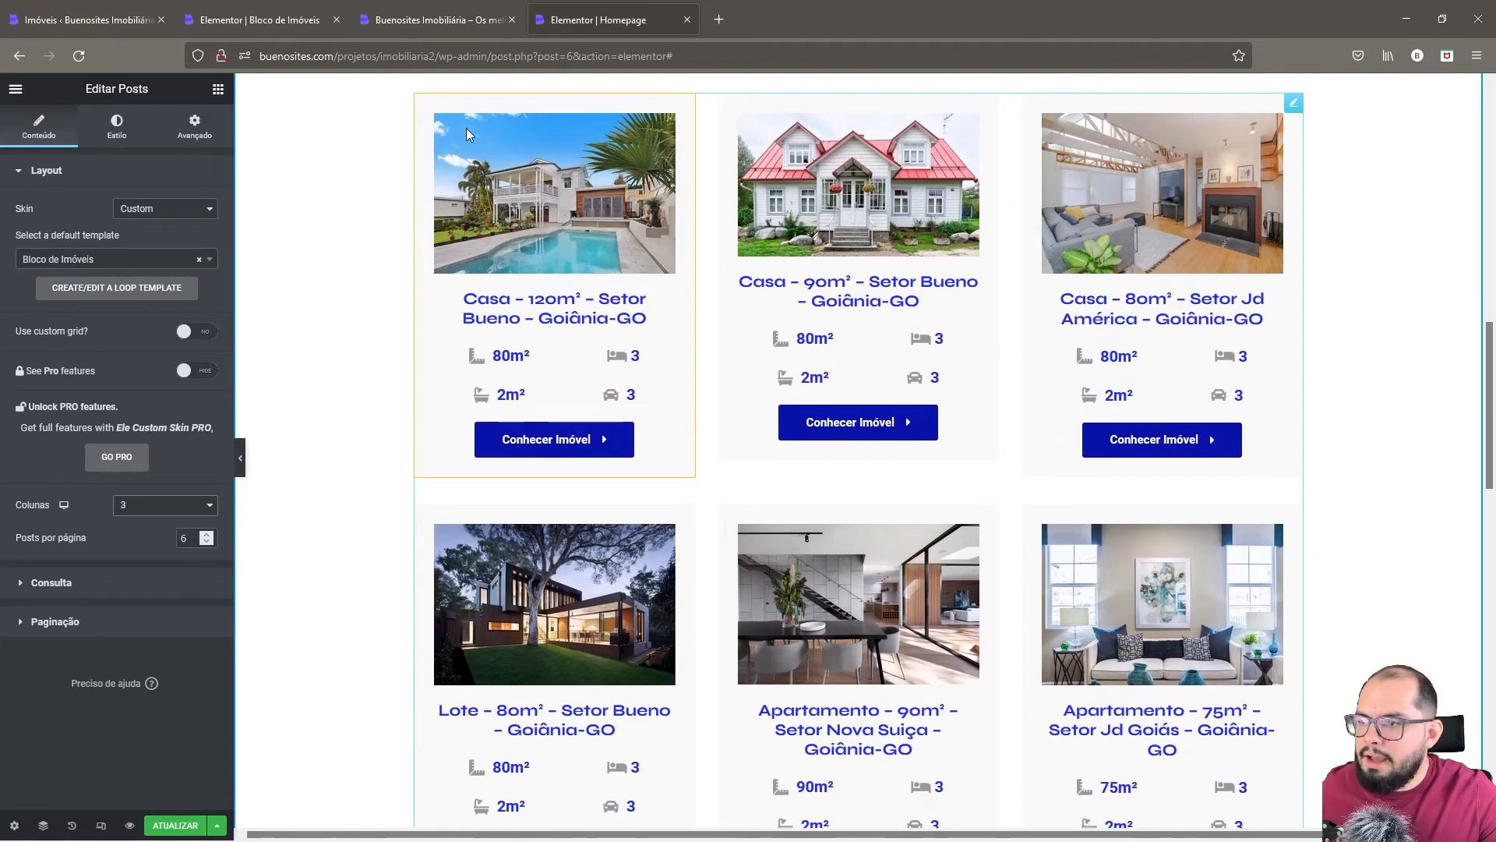
- Open the featured image in the Bloco de Imóveis template for editing and set its image size to Completo
left_click(427, 17)
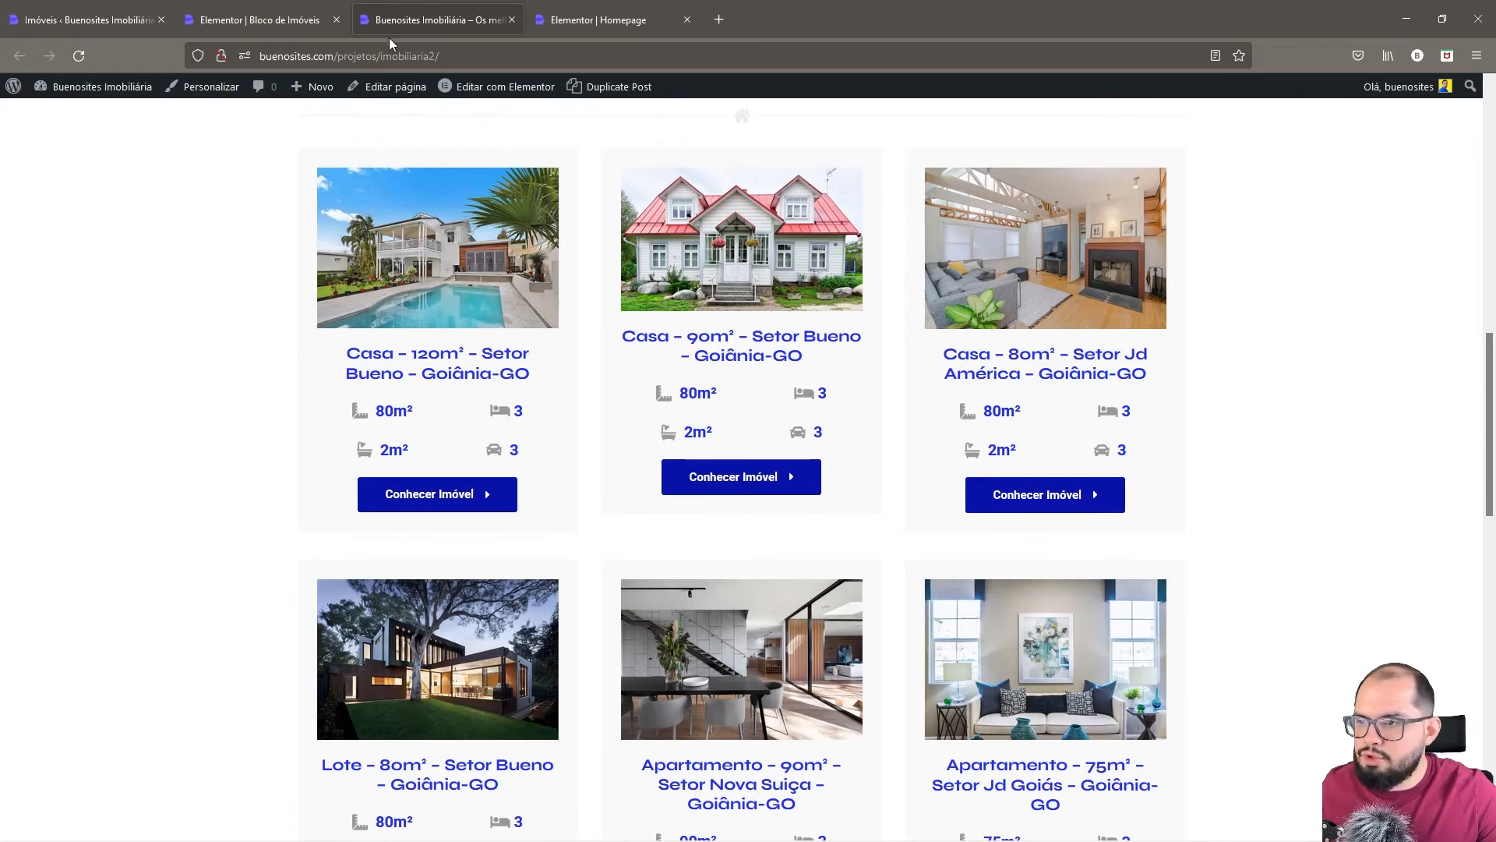
left_click(261, 20)
right_click(639, 365)
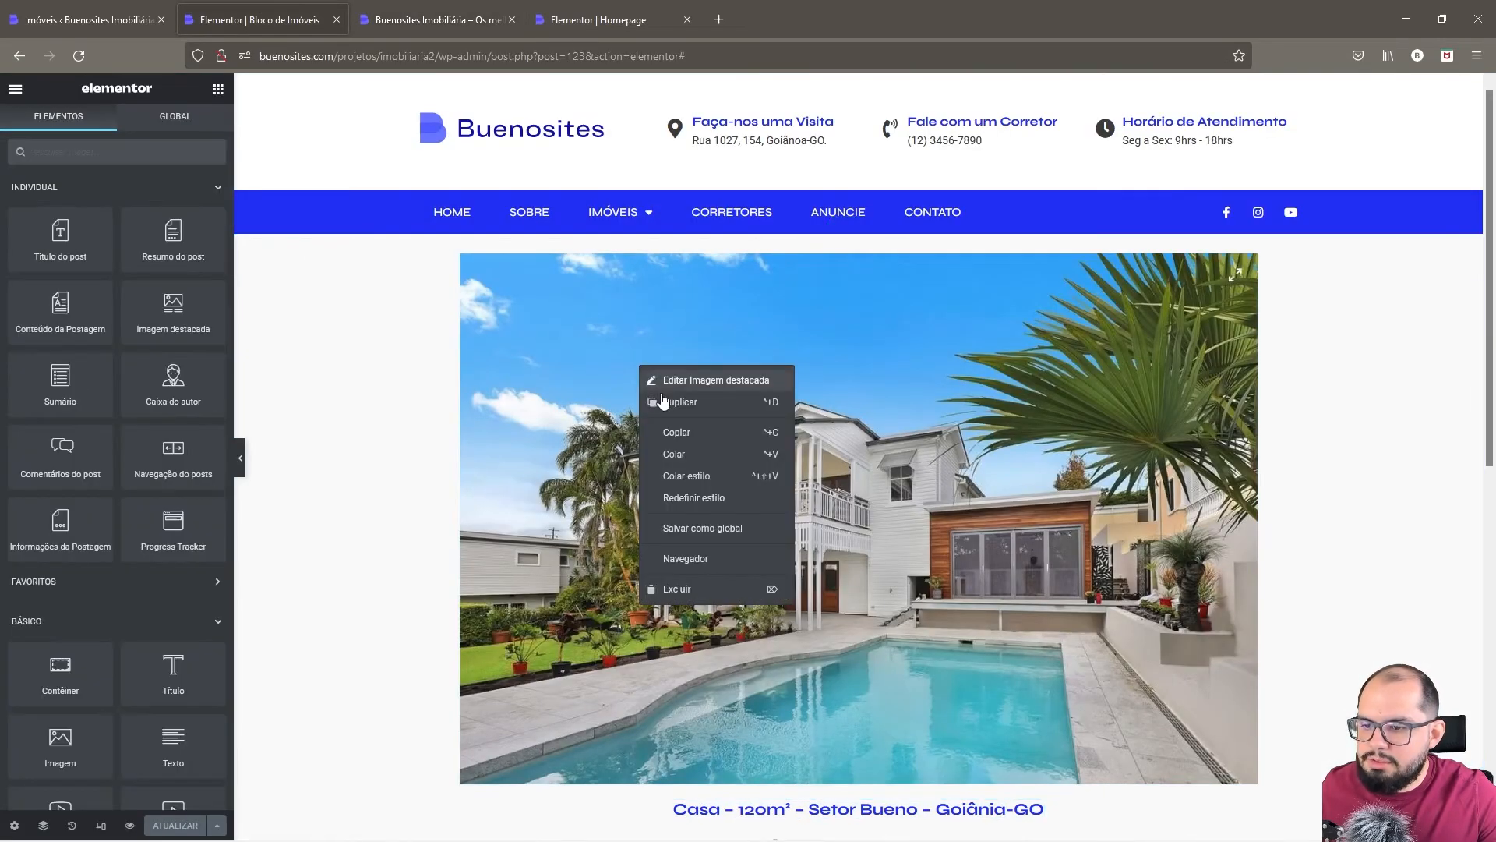
left_click(717, 381)
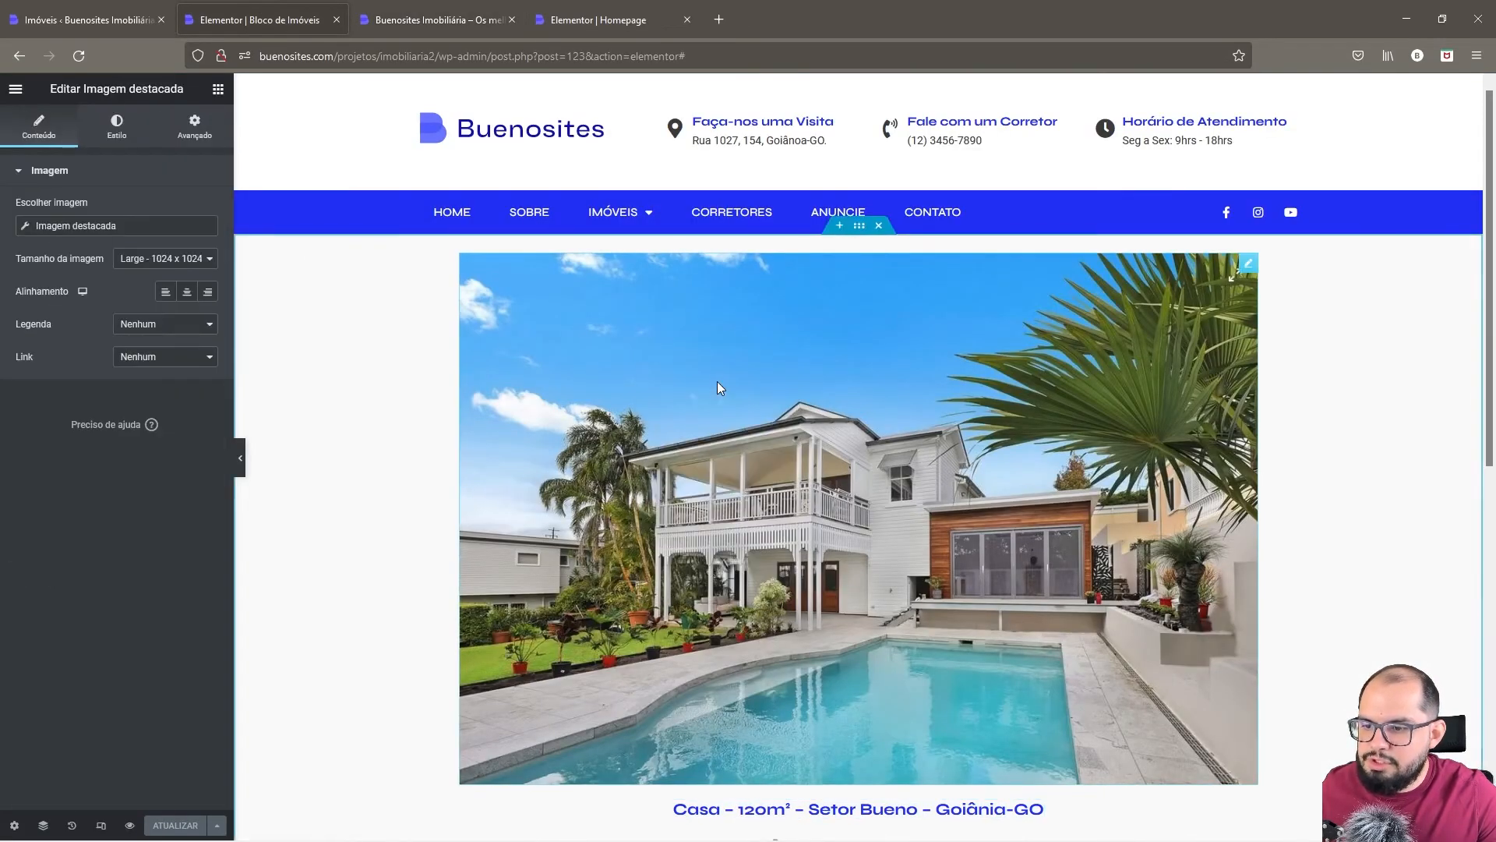
left_click(188, 270)
left_click(139, 387)
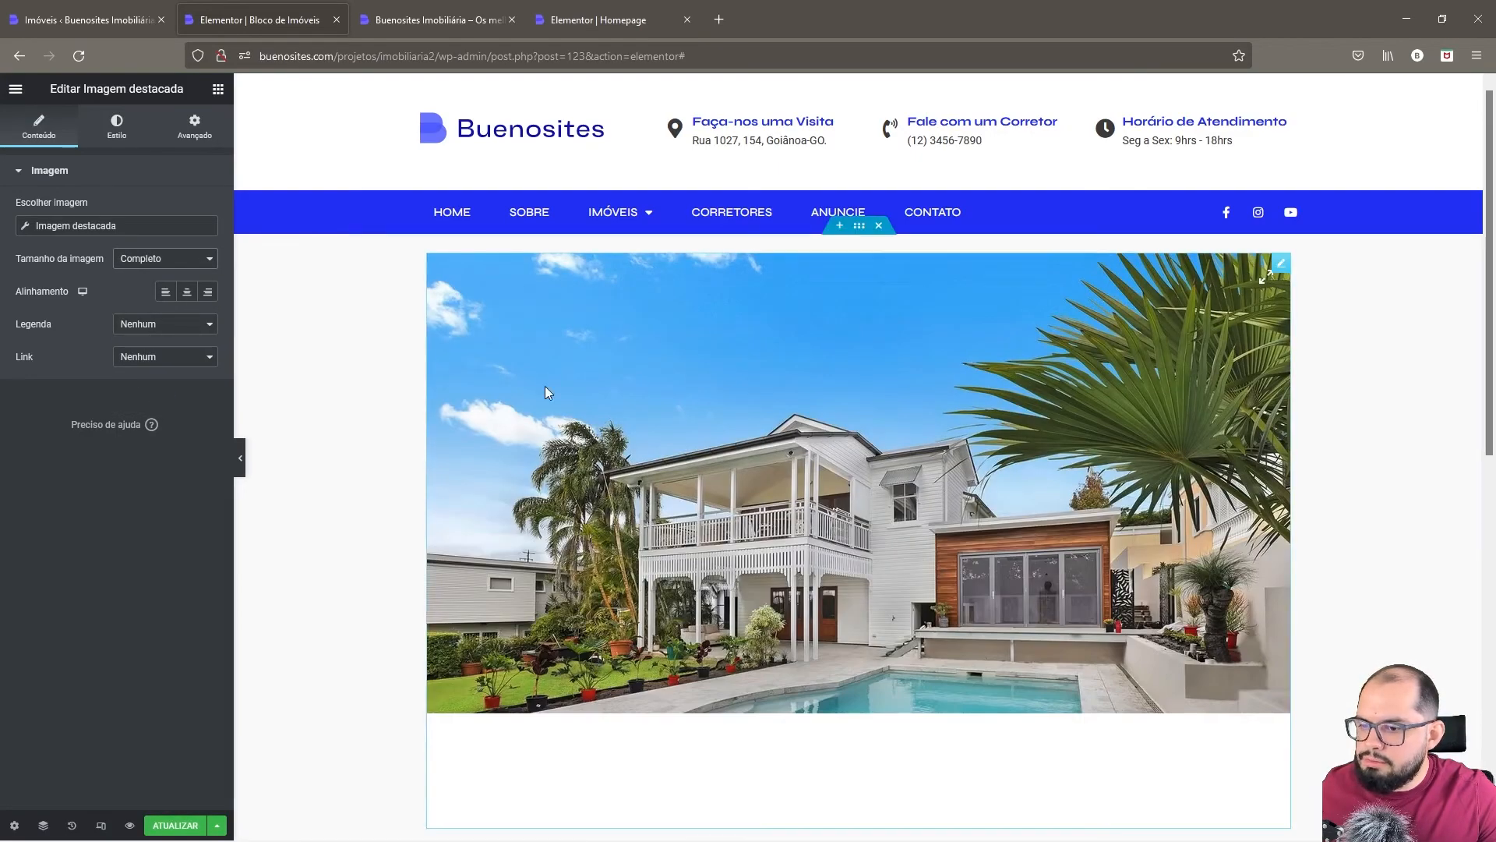
- Set the featured image's height to 200 px and its object fit to Conter
left_click(122, 148)
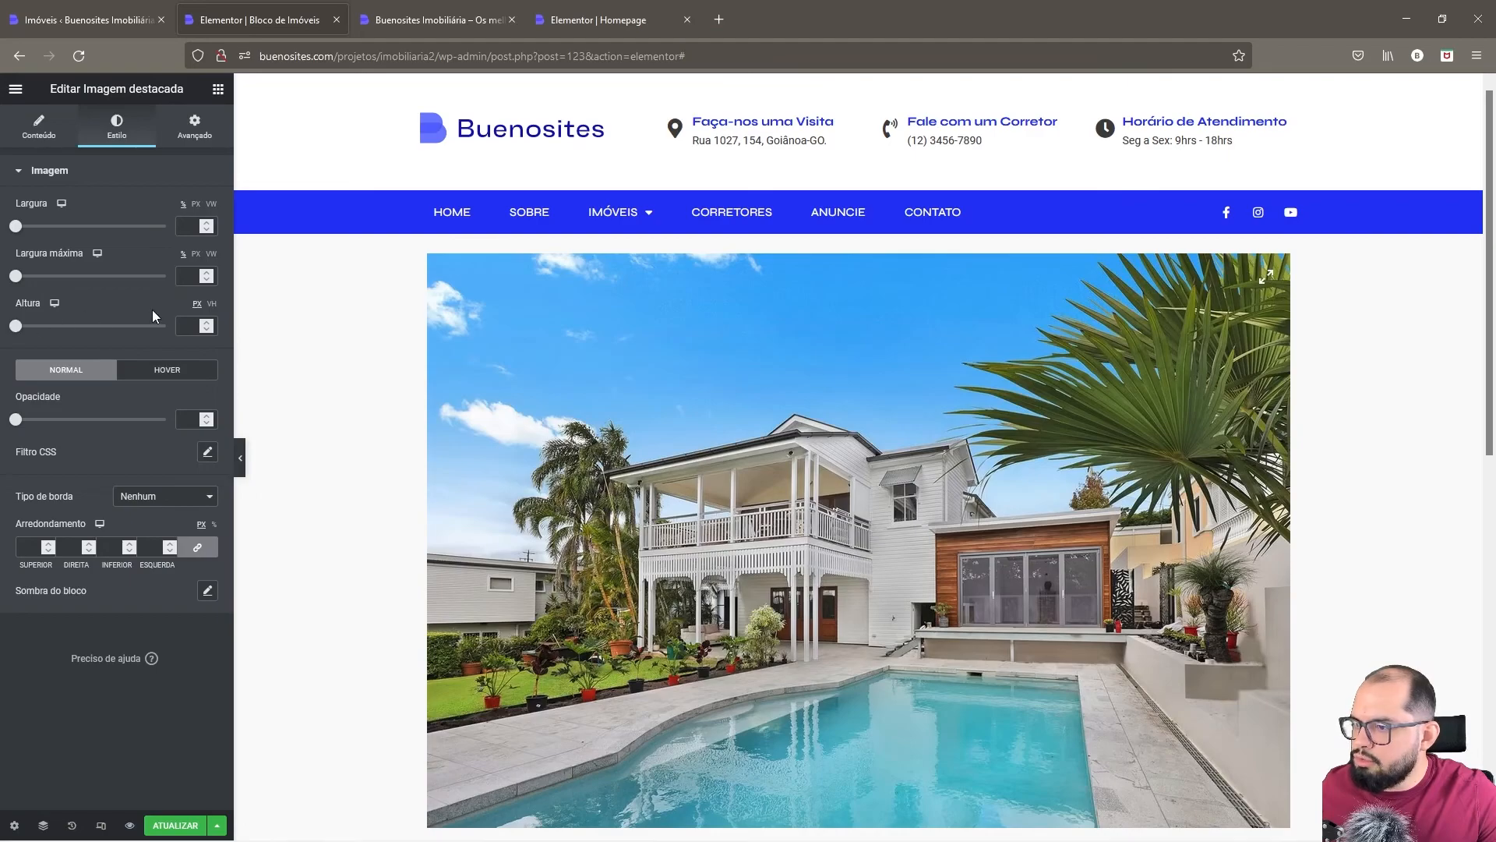
mouse_move(14, 327)
left_mouse_down()
mouse_move(67, 329)
mouse_move(10, 340)
left_mouse_up()
left_click(169, 360)
left_click(113, 310)
left_click_drag(16, 326, 77, 330)
left_click(136, 360)
left_click(147, 393)
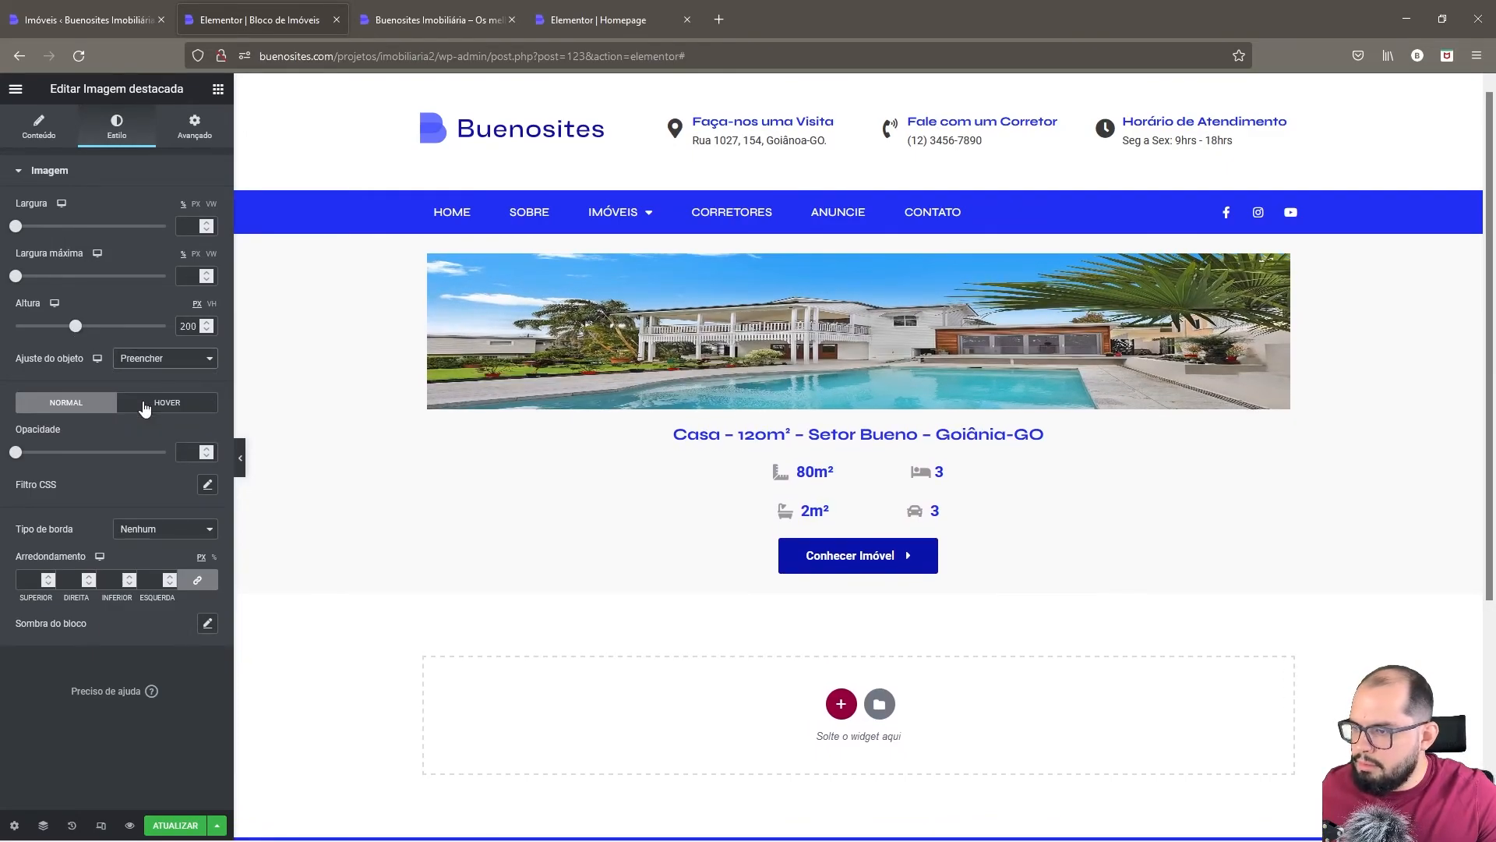
left_click(138, 366)
left_click(136, 428)
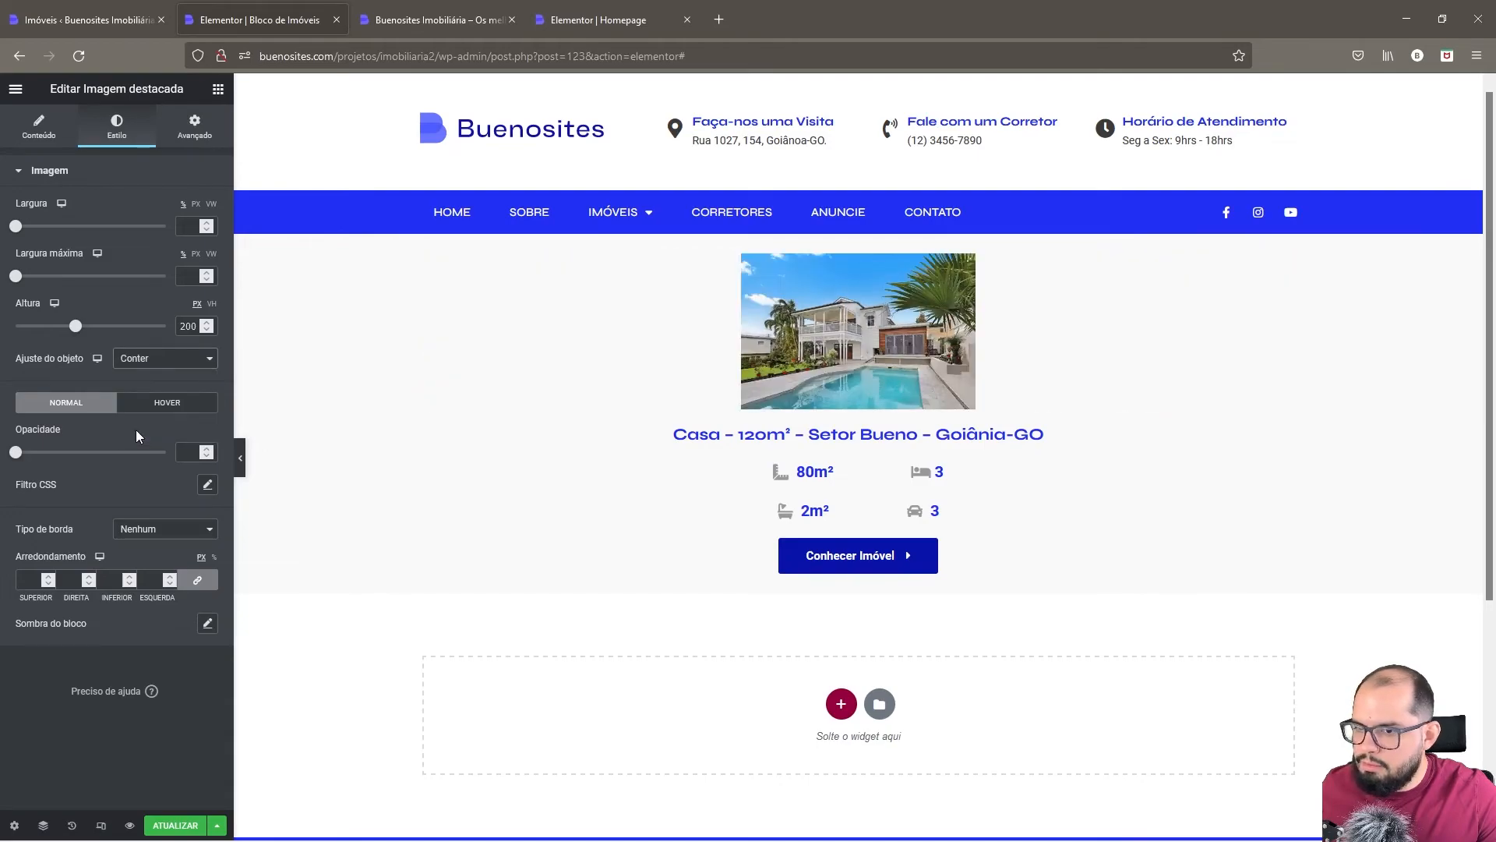
- Try a featured image height of 250 px, compare it with the homepage cards, and return it to 200 px
left_click(573, 9)
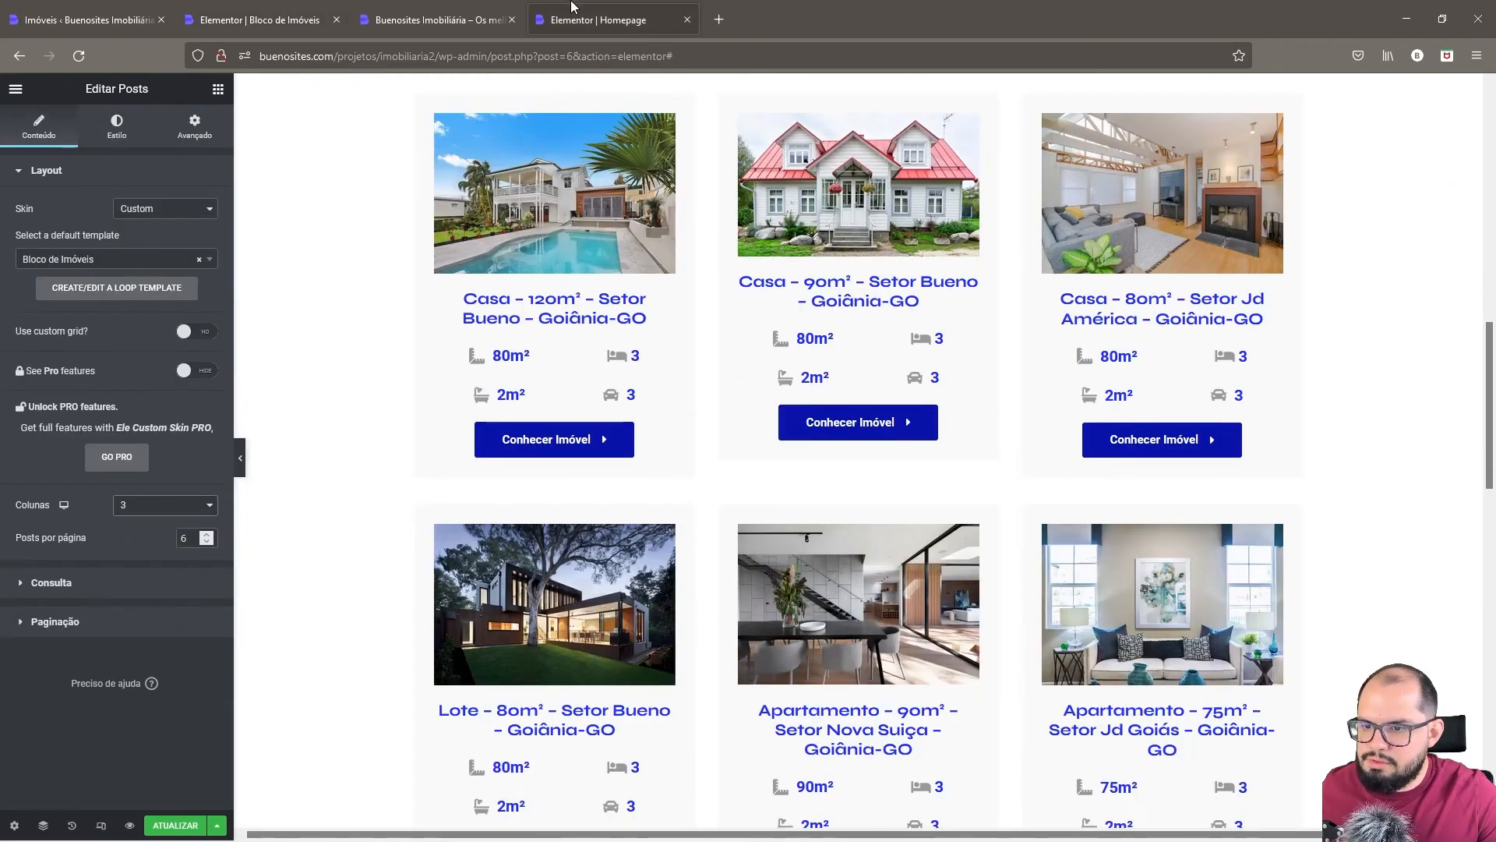
left_click(279, 11)
left_click(189, 325)
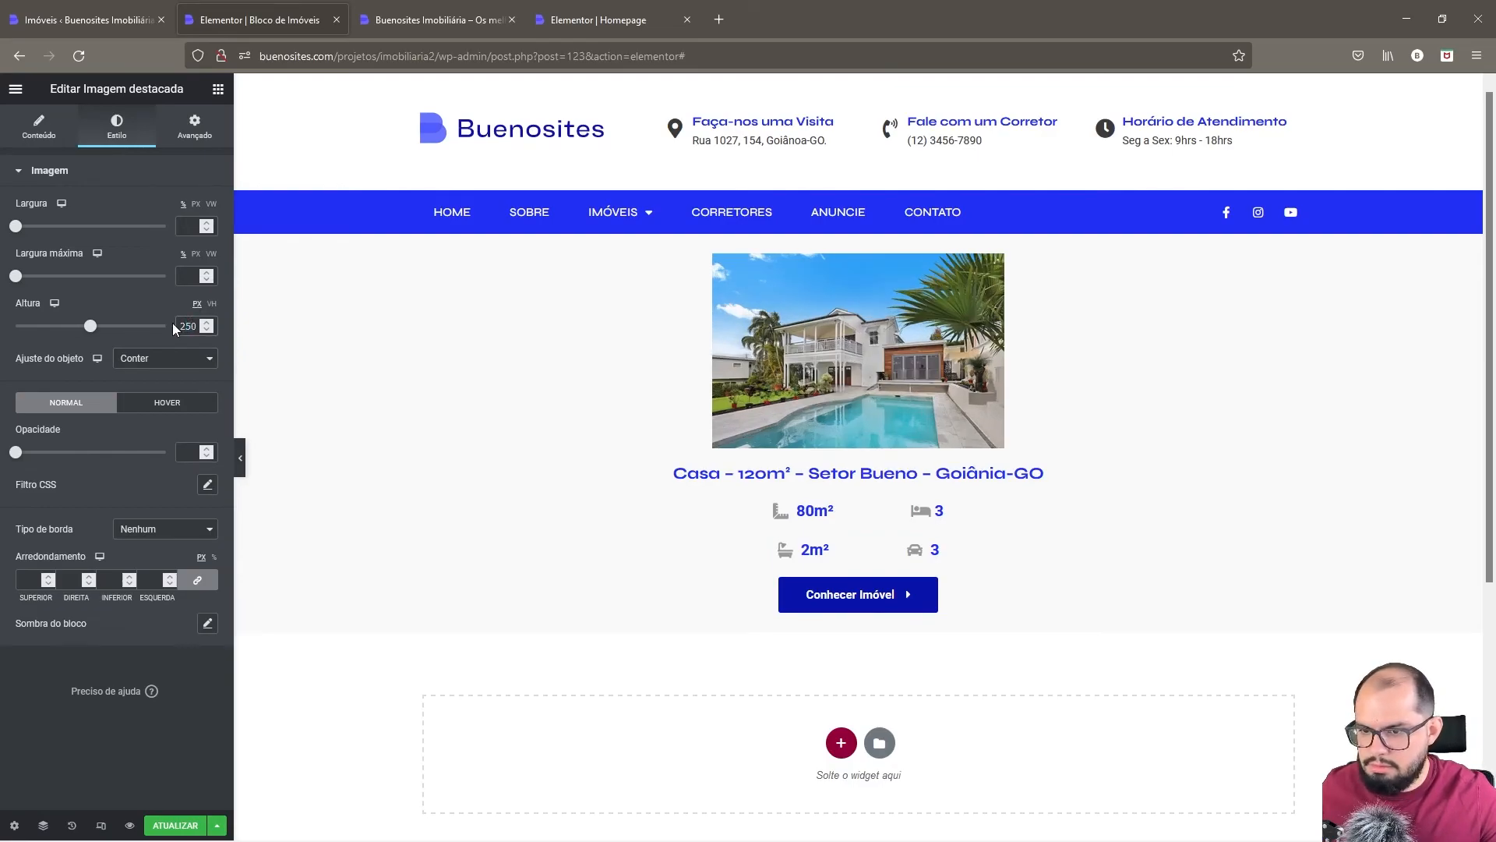
left_click(596, 19)
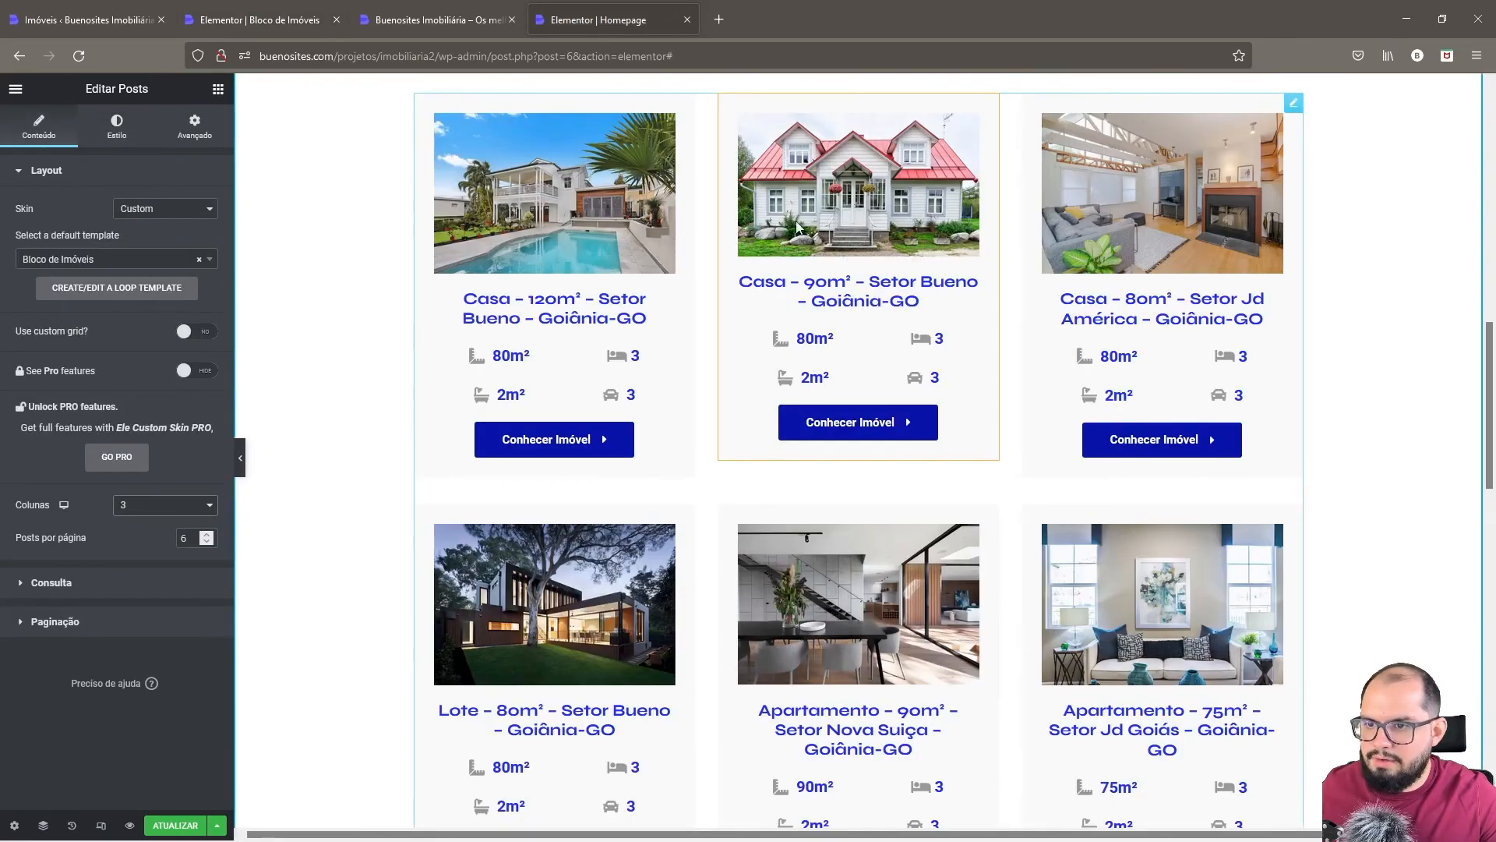
left_click(436, 20)
left_click(261, 19)
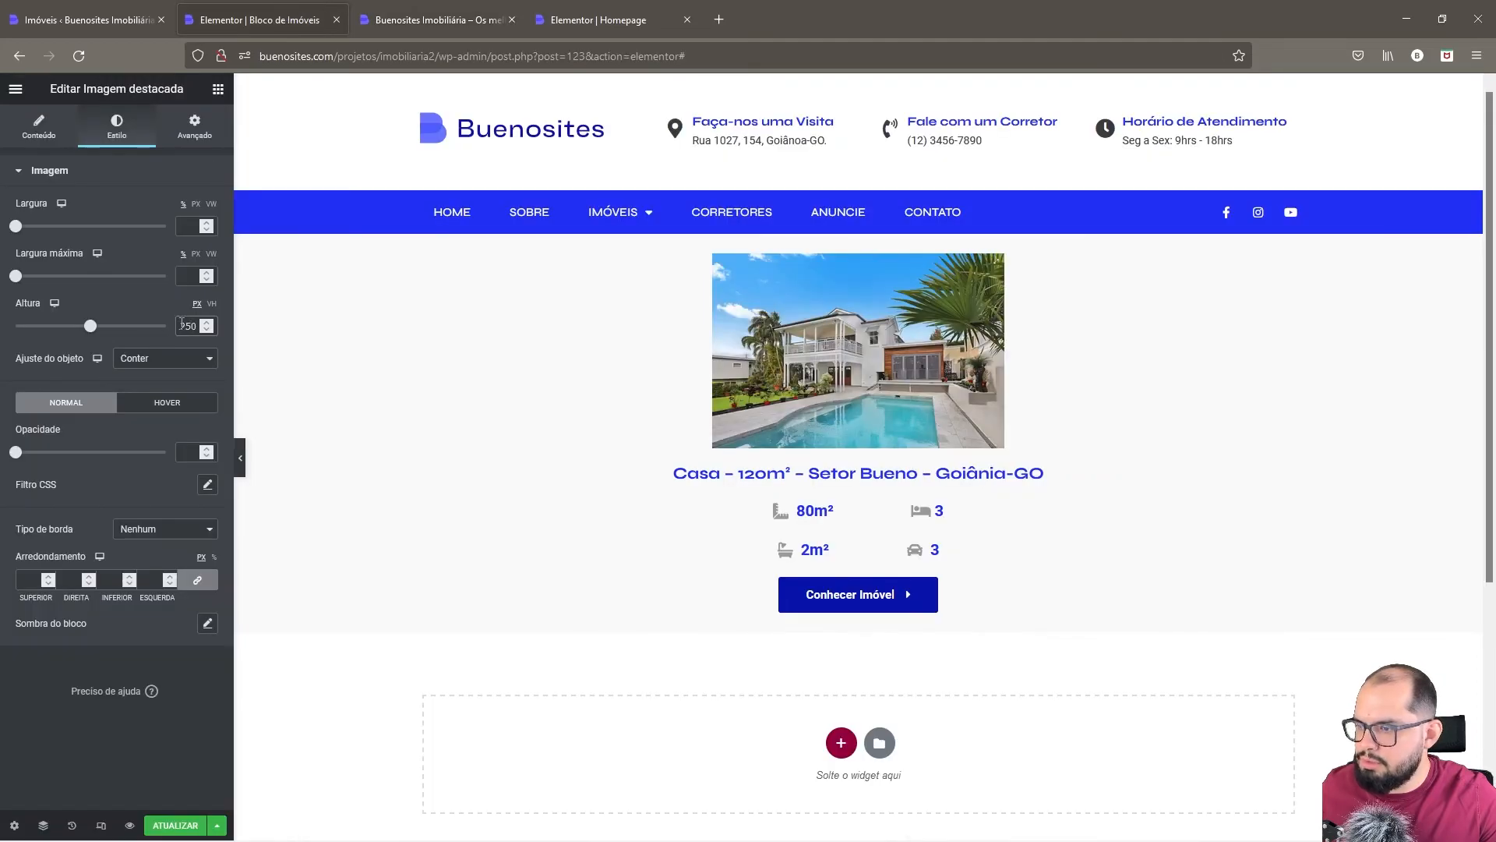
type("0")
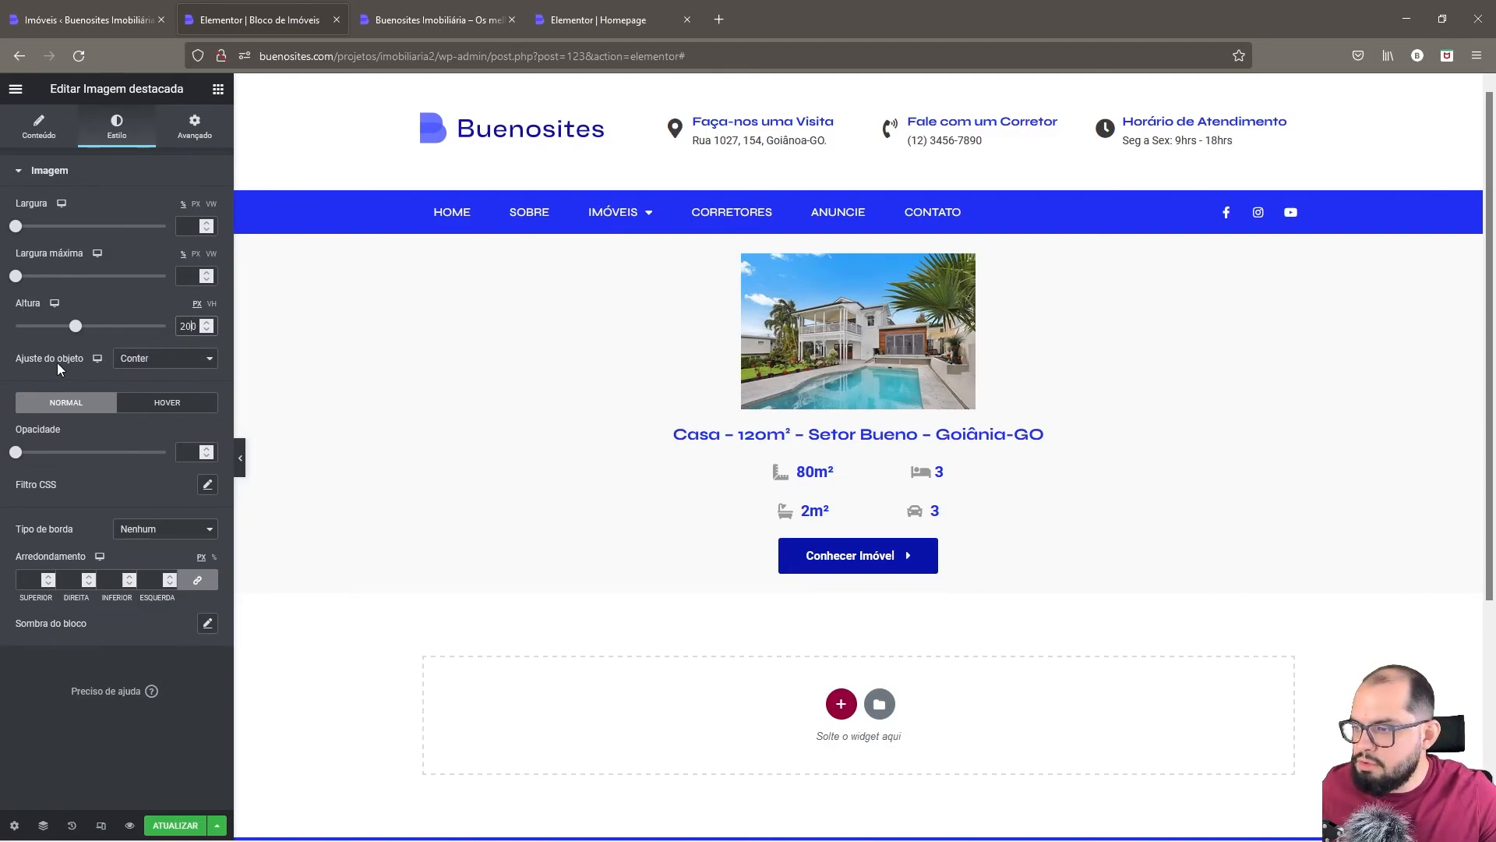
- Save the Bloco de Imóveis template without display conditions and reload the live homepage to check the property cards
left_click(175, 827)
left_click(1097, 763)
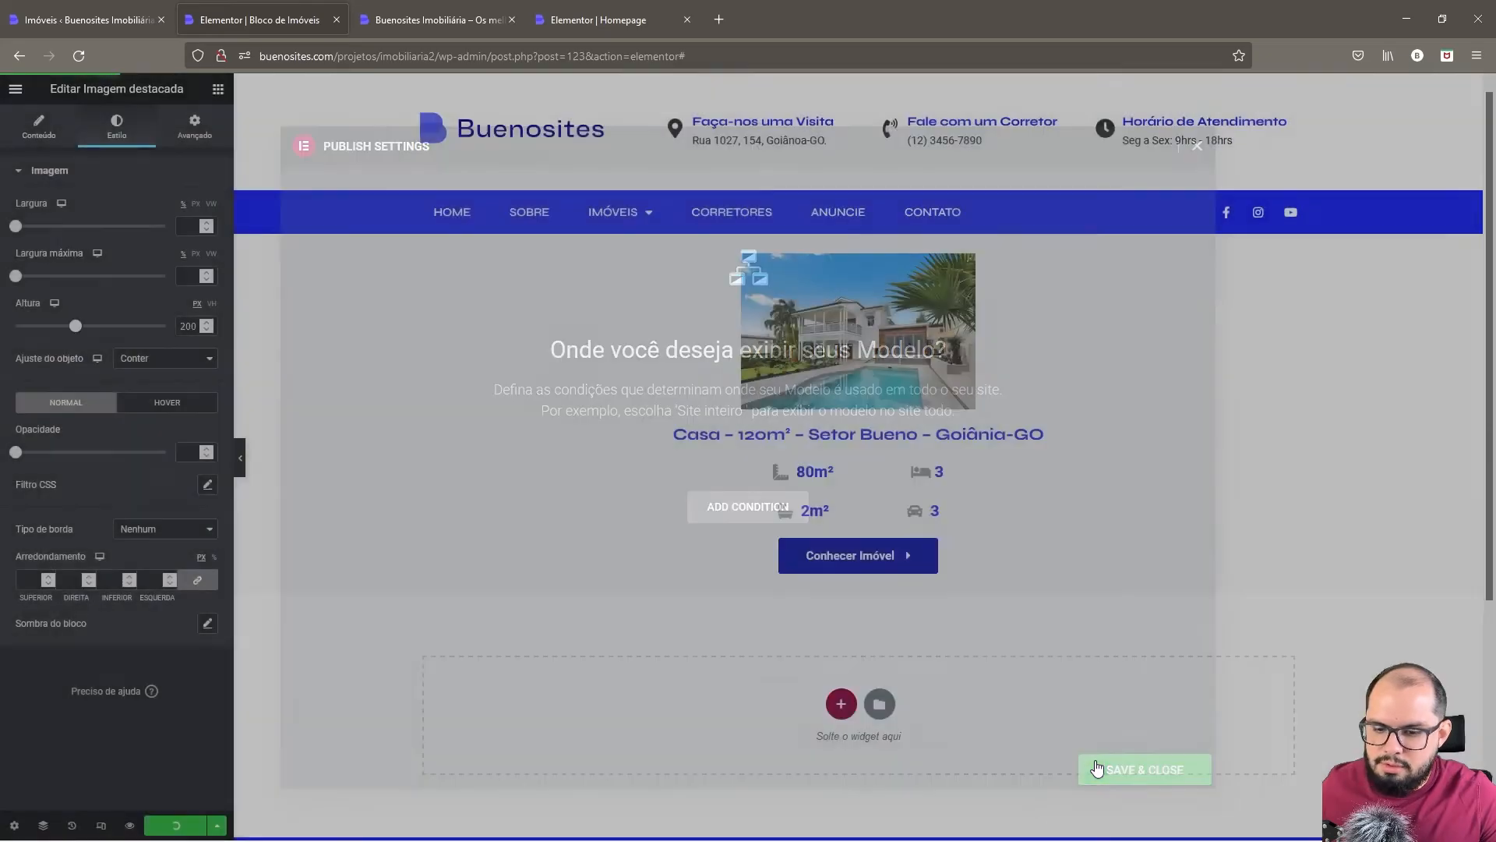
left_click(460, 9)
left_click(78, 62)
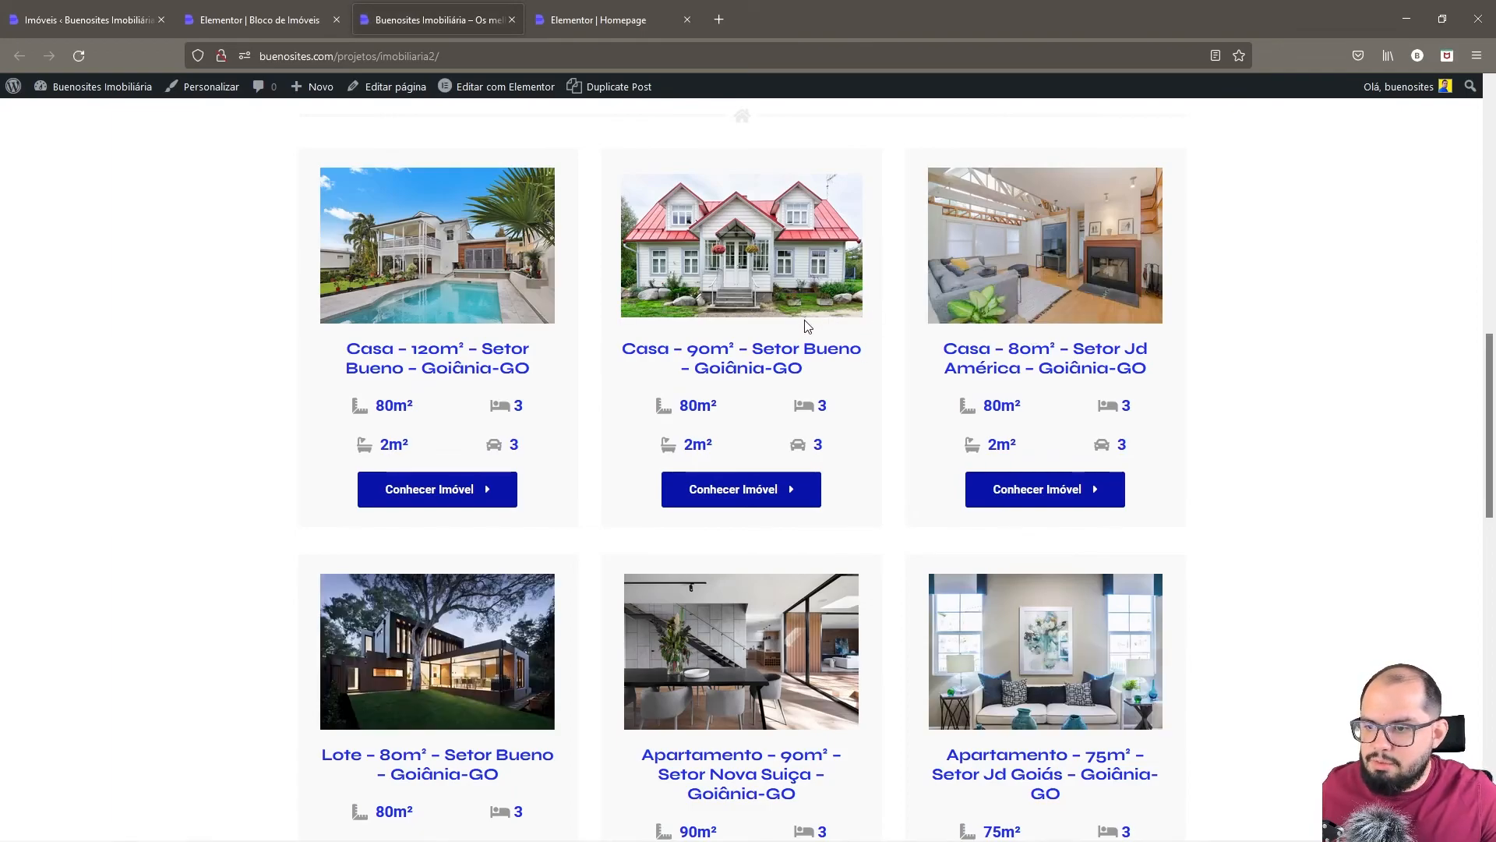
- Set the featured image's height to 170 px in the Bloco de Imóveis template and save it without display conditions
left_click(256, 20)
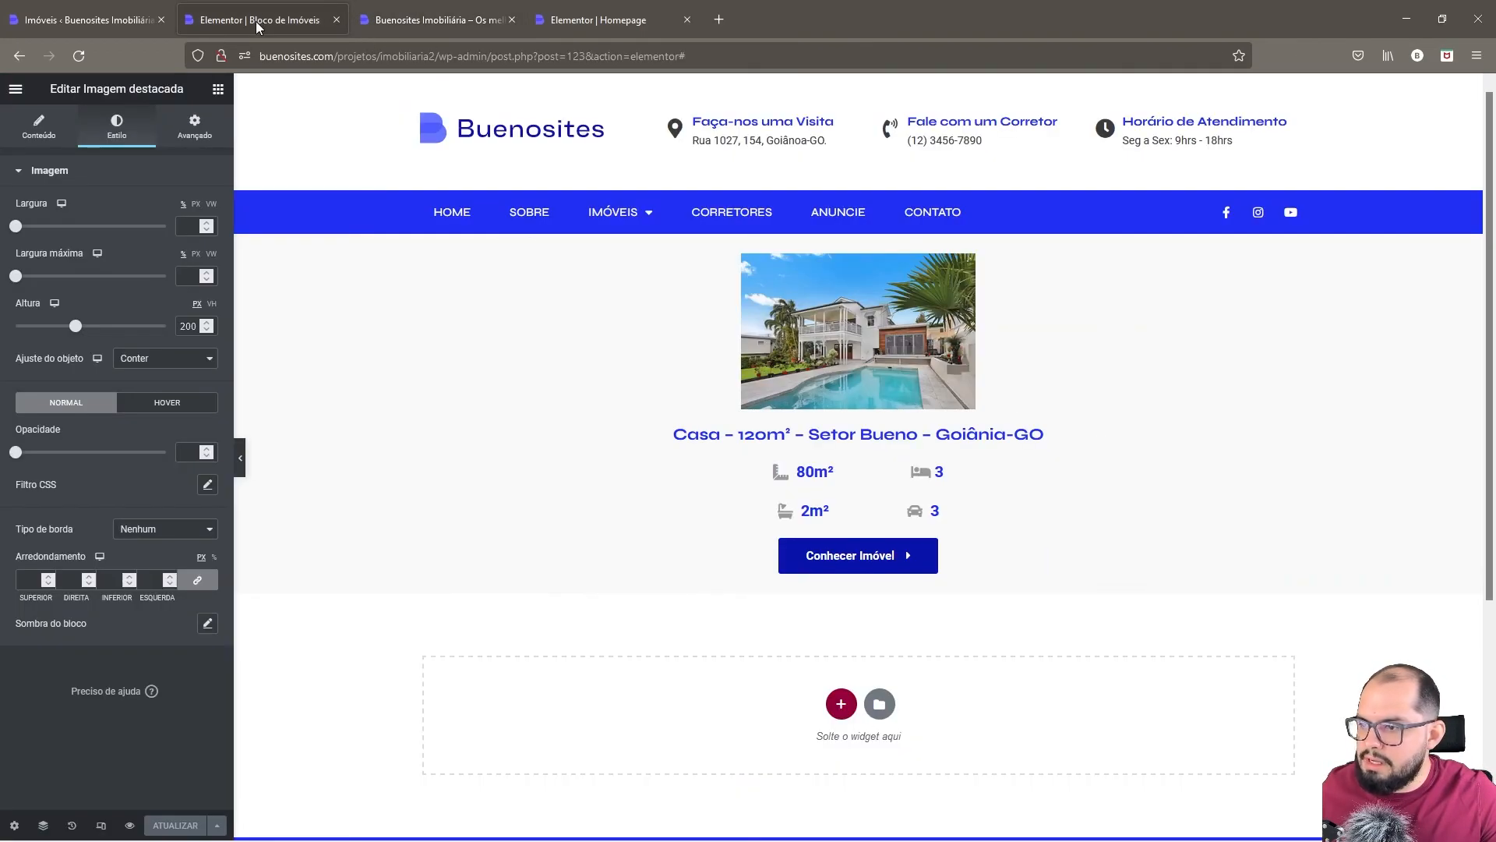
left_click_drag(75, 330, 67, 330)
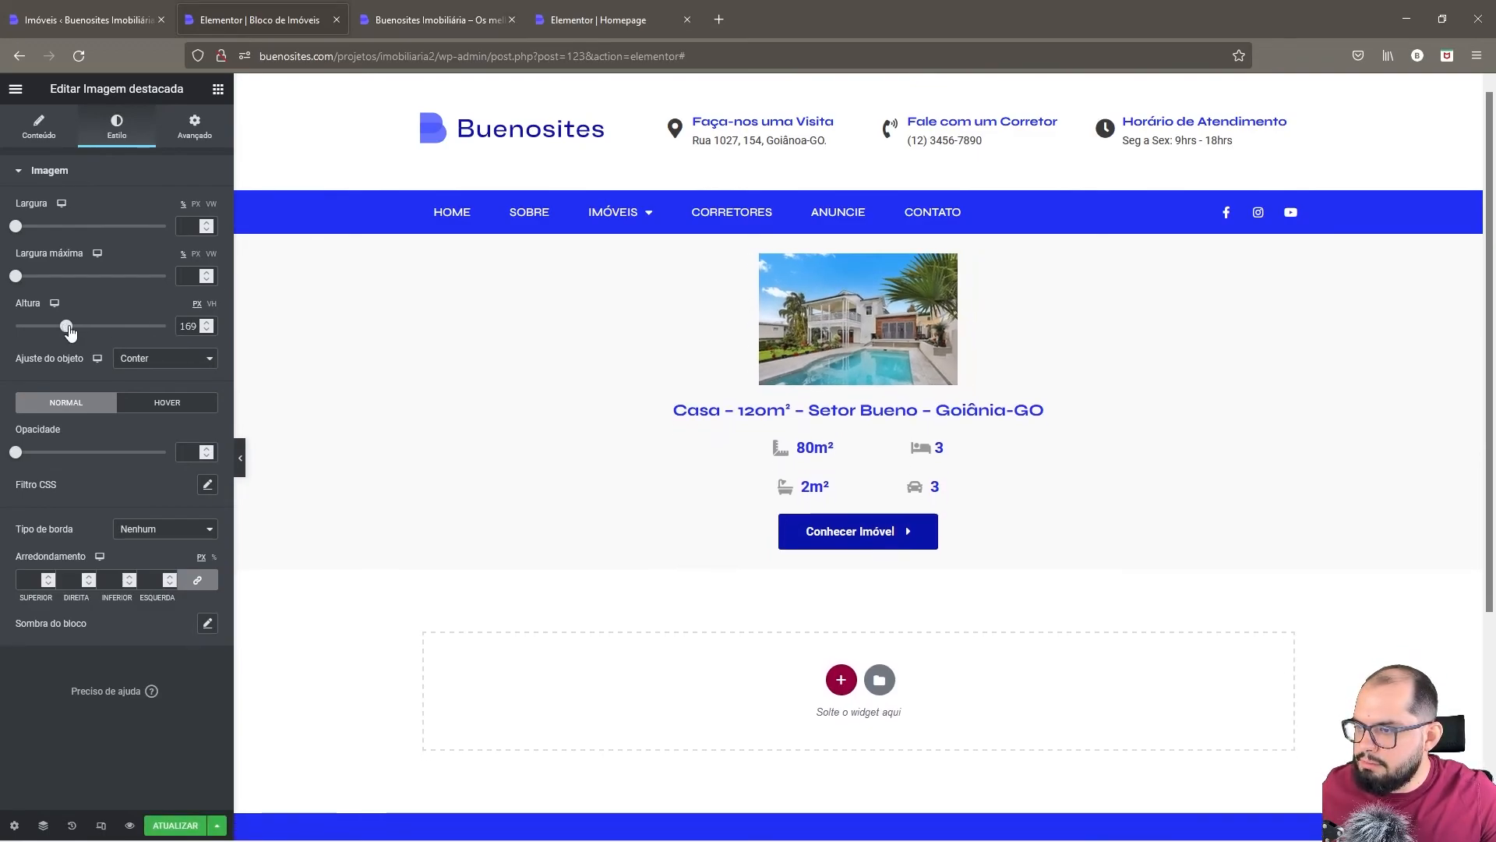
left_click(206, 323)
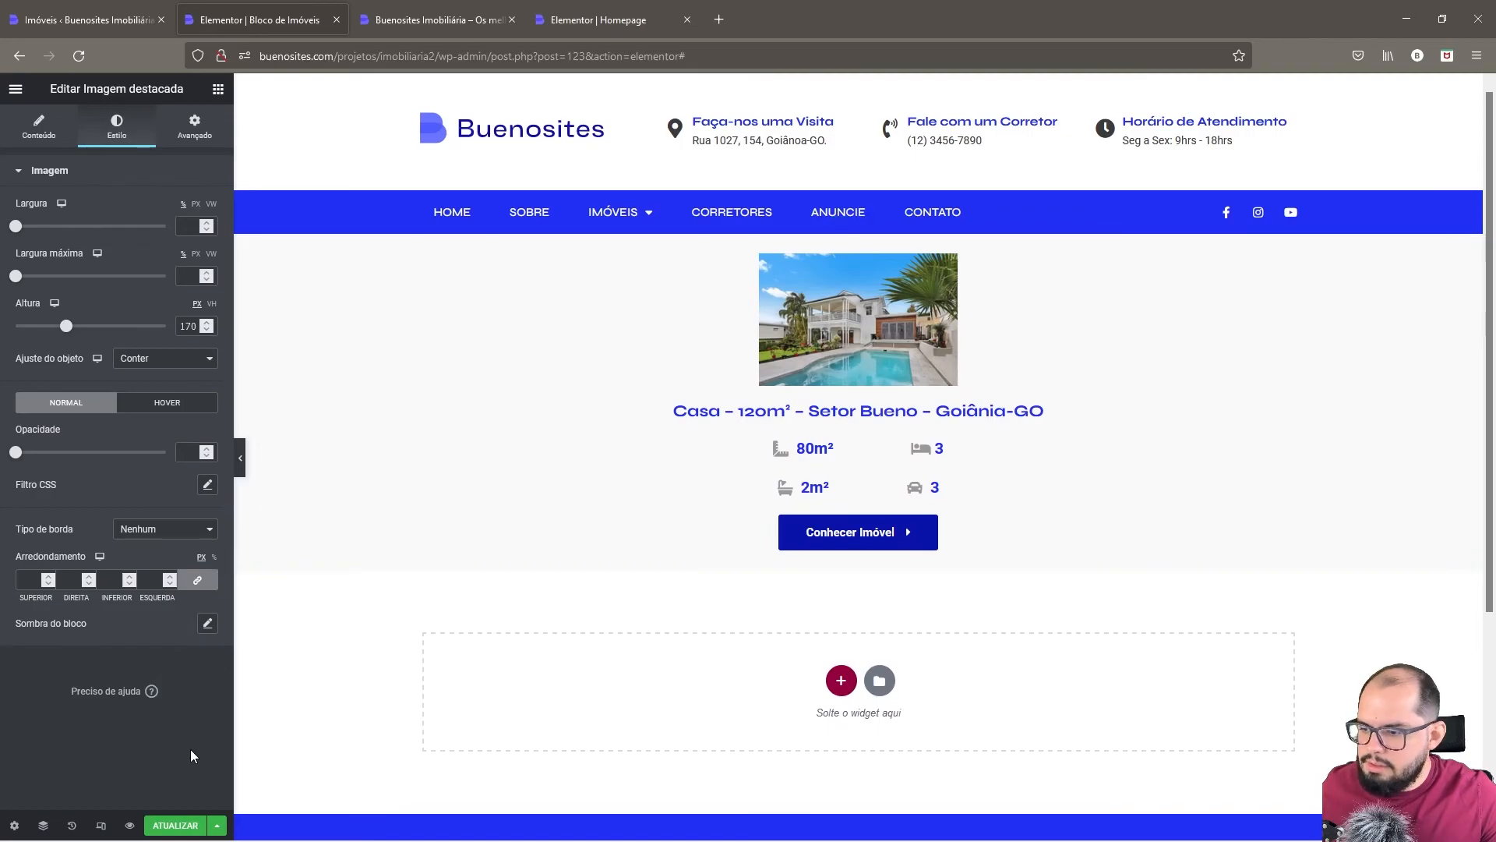
left_click(174, 828)
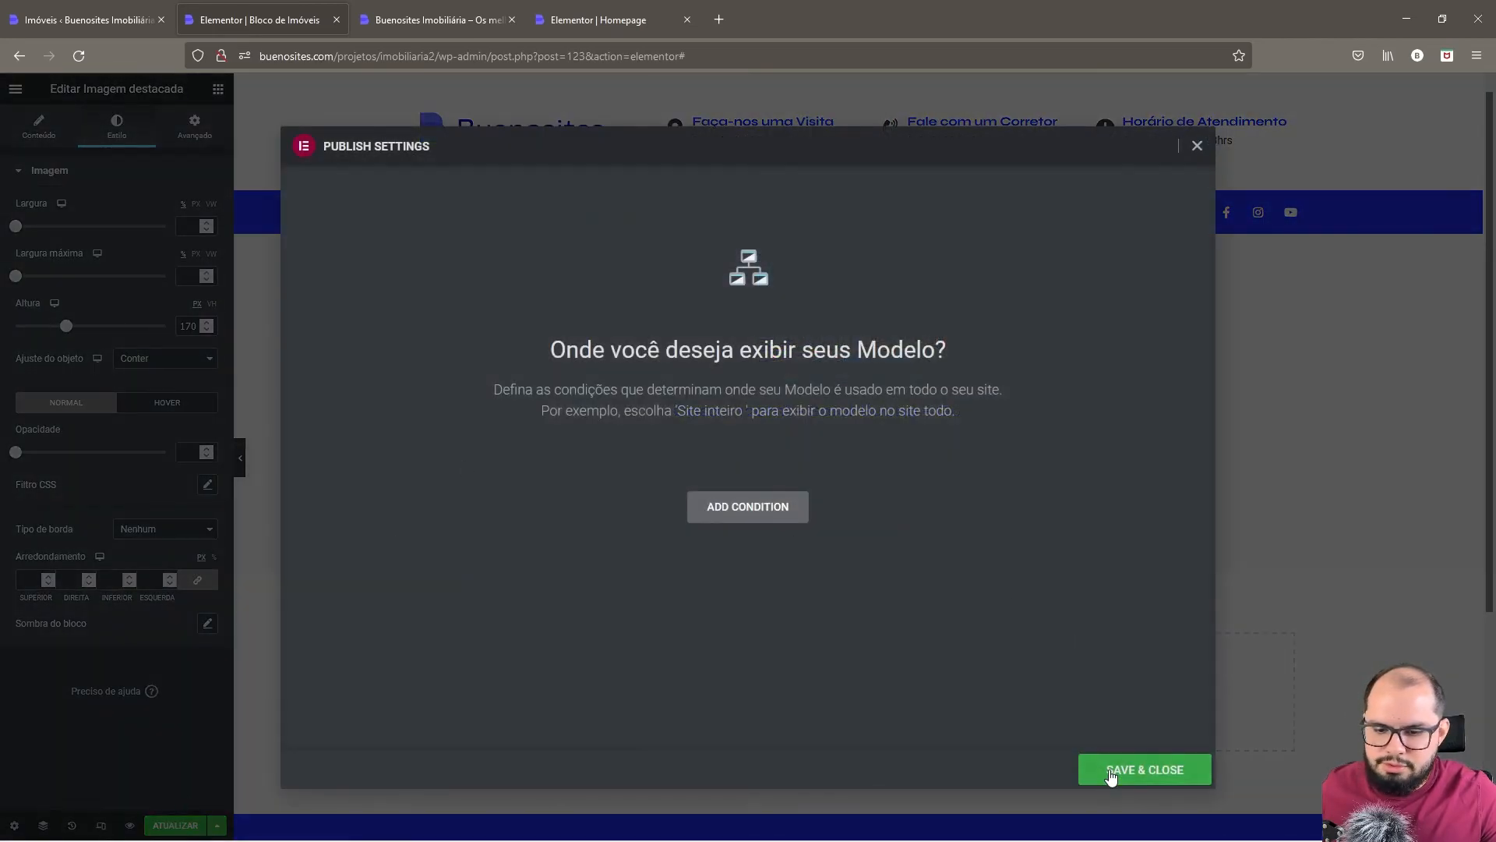
left_click(1112, 770)
- Reload the live homepage and review the property cards, the header and the welcome section
left_click(459, 12)
left_click(331, 22)
left_click(436, 19)
left_click(79, 55)
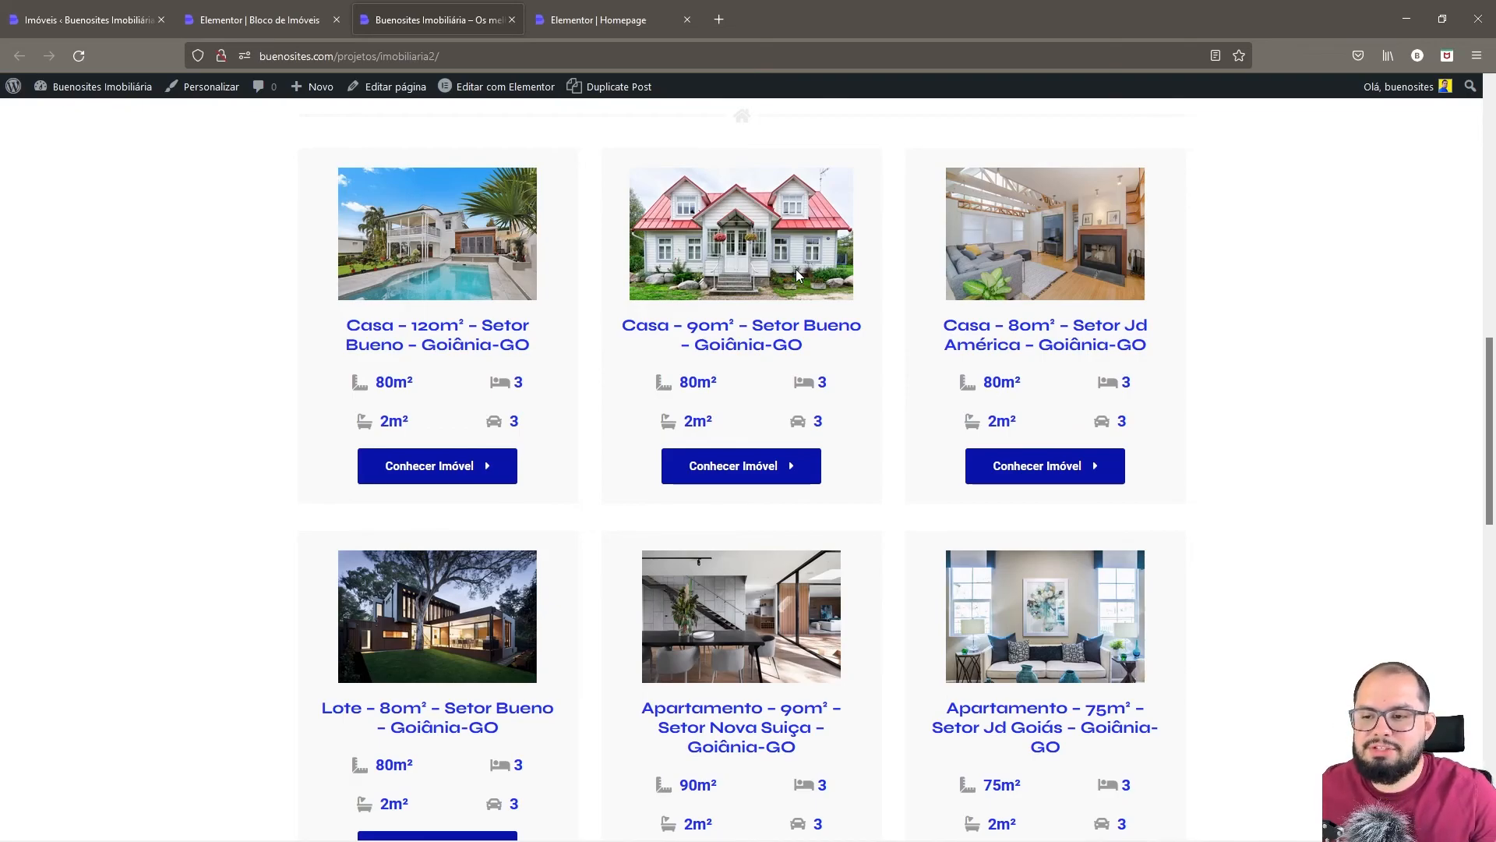
scroll(800, 280, "up", 15)
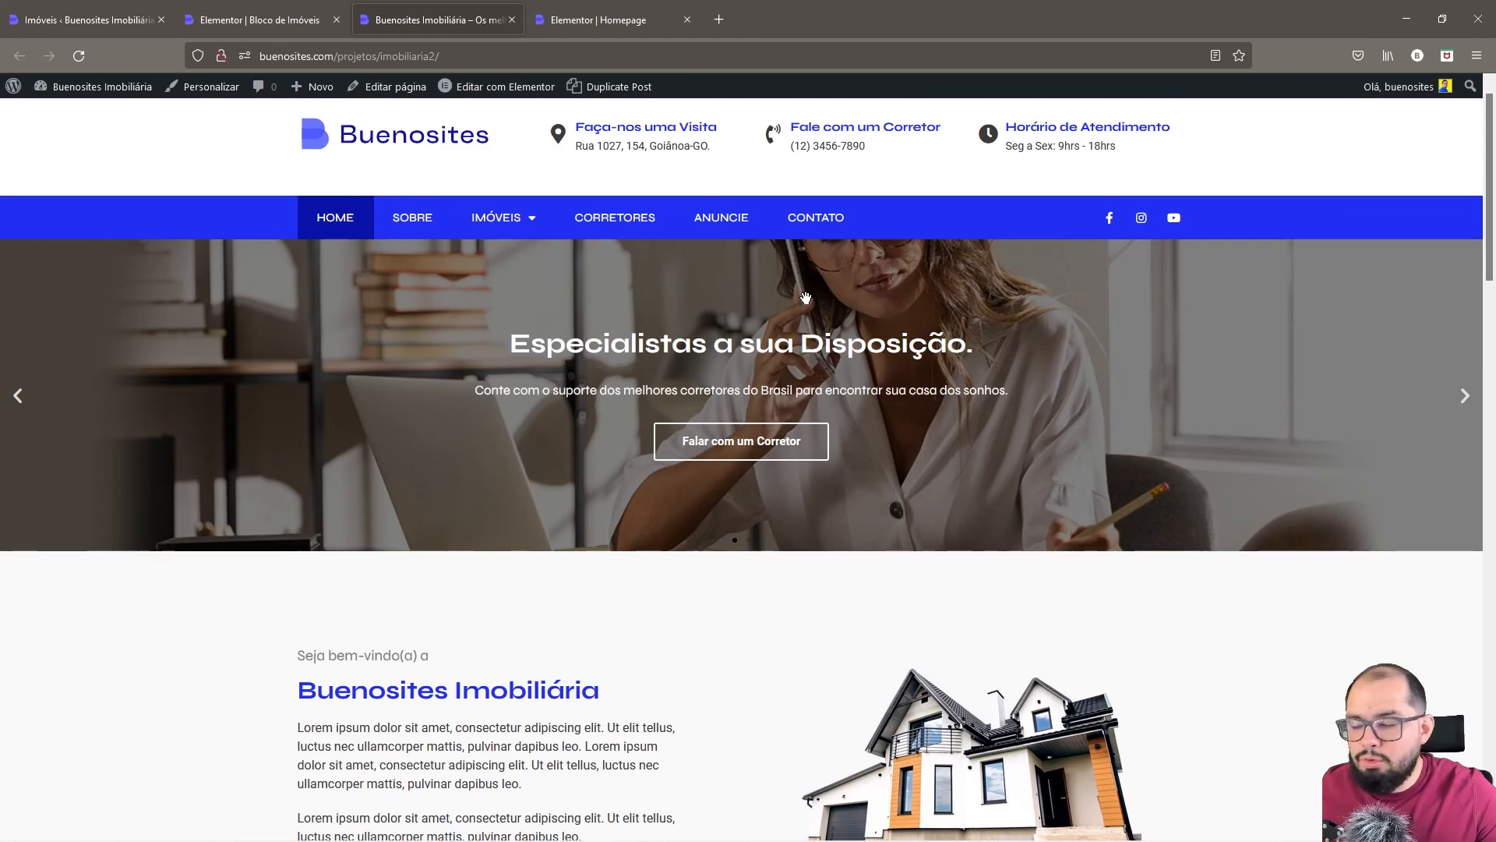
scroll(804, 300, "down", 3)
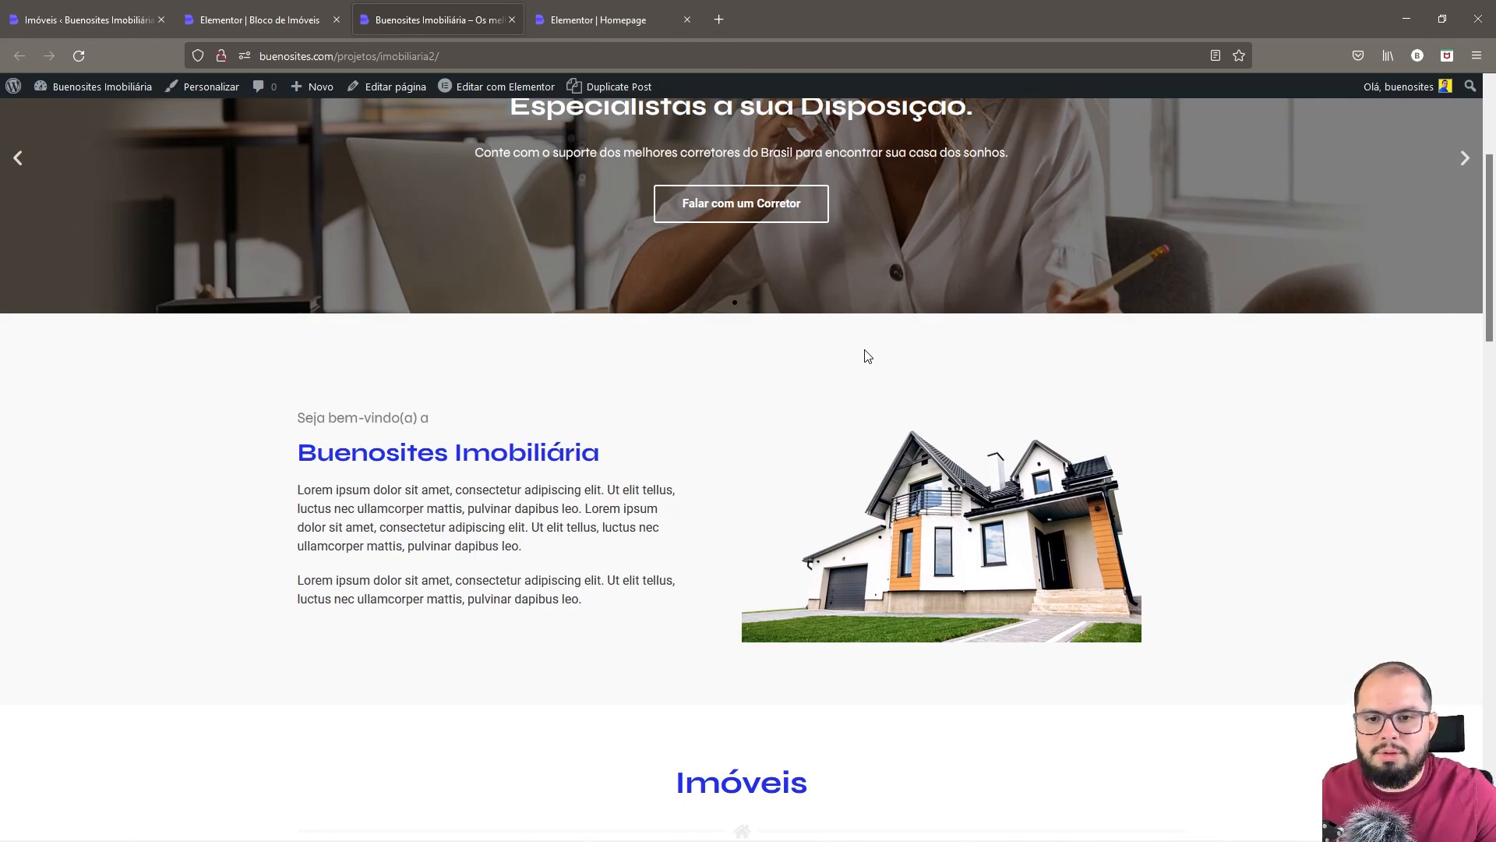
scroll(865, 351, "up", 1)
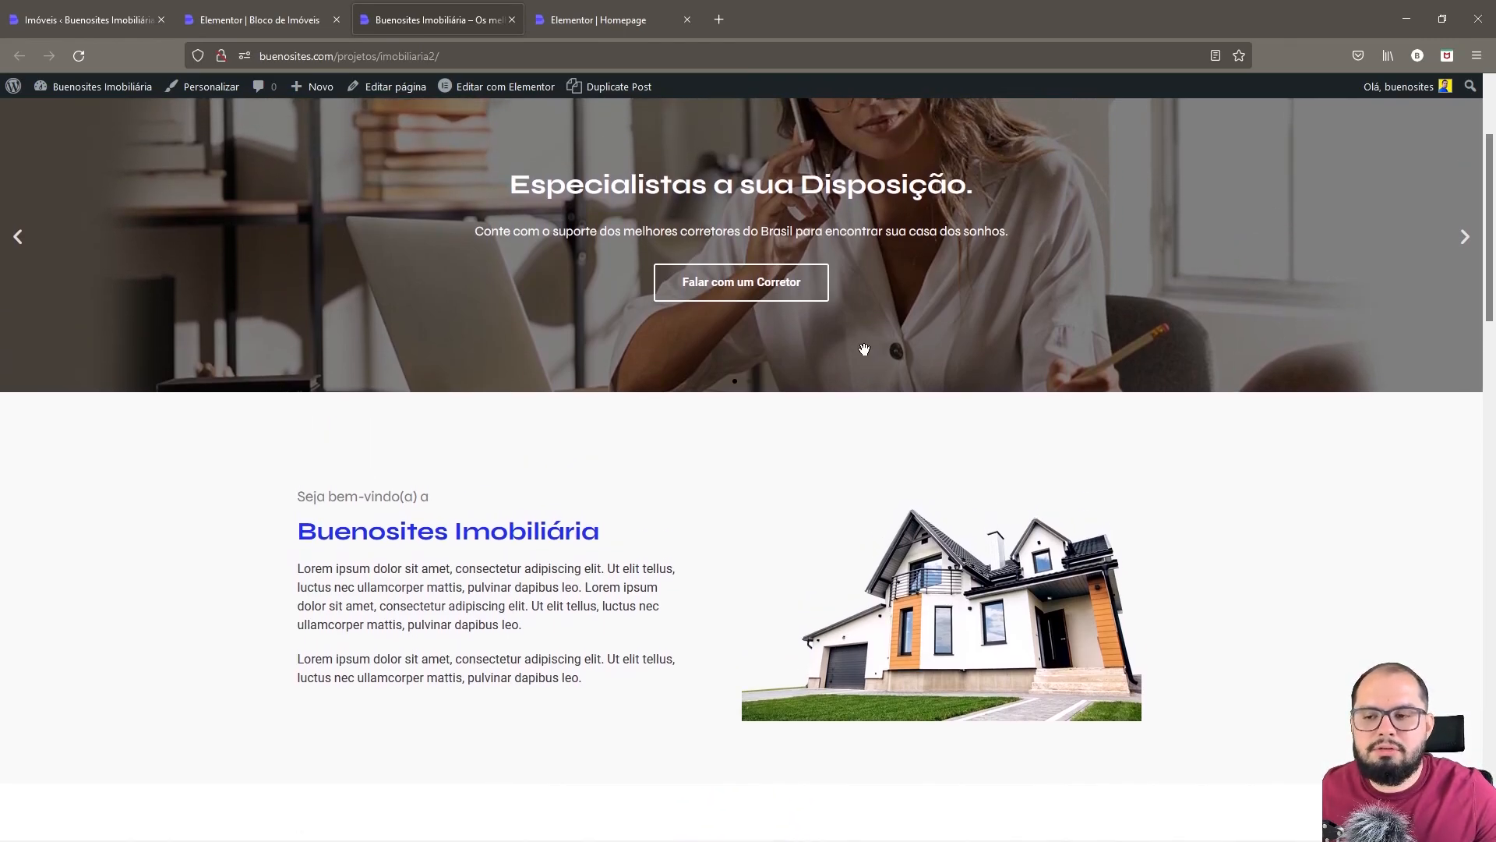